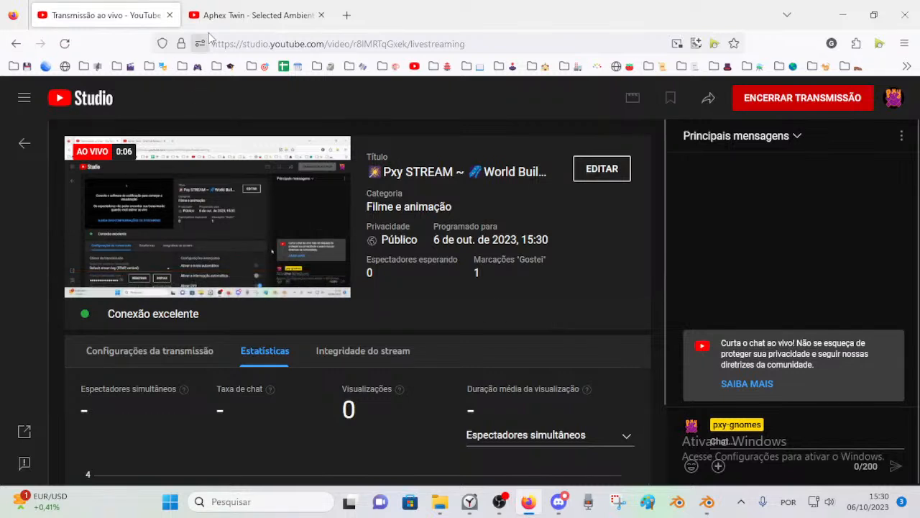
Step: Switch to the spaceship scene in Blender and examine the corridor and main hull from outside at several angles
left_click(710, 506)
scroll(359, 281, "down", 8)
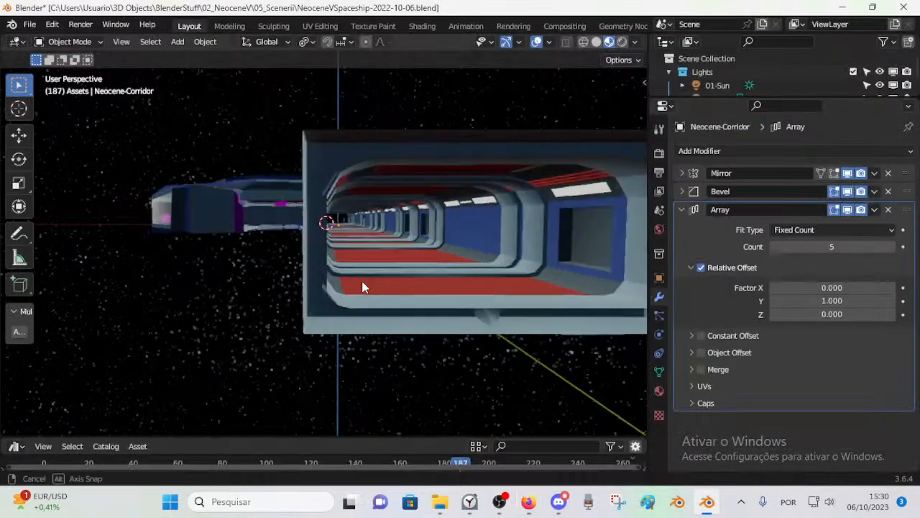
scroll(359, 292, "up", 8)
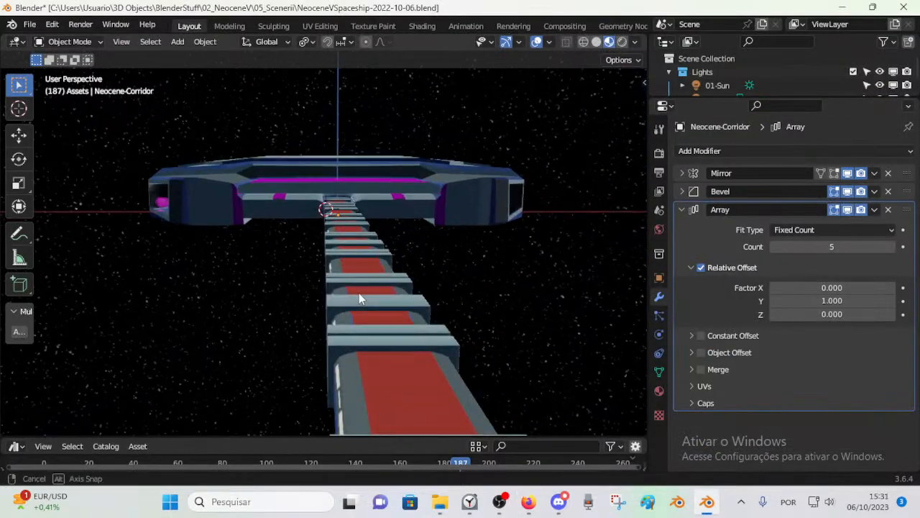
scroll(360, 288, "down", 2)
middle_click_drag(355, 285, 171, 293)
scroll(326, 285, "up", 3)
scroll(320, 269, "down", 2)
scroll(318, 343, "up", 2)
scroll(377, 264, "up", 3)
middle_click_drag(222, 271, 302, 300)
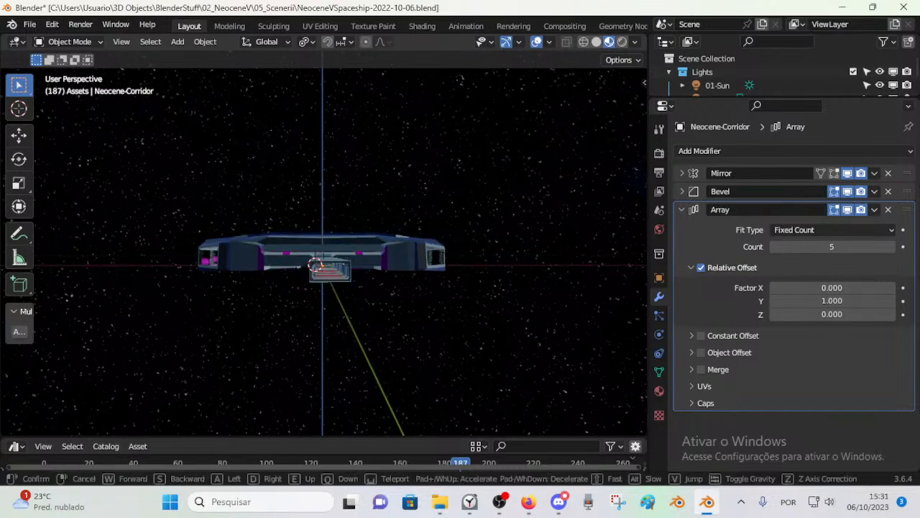
Step: Walk through the array corridor into the spaceship's main hall, examine the interior, and return to the outside view
key("w")
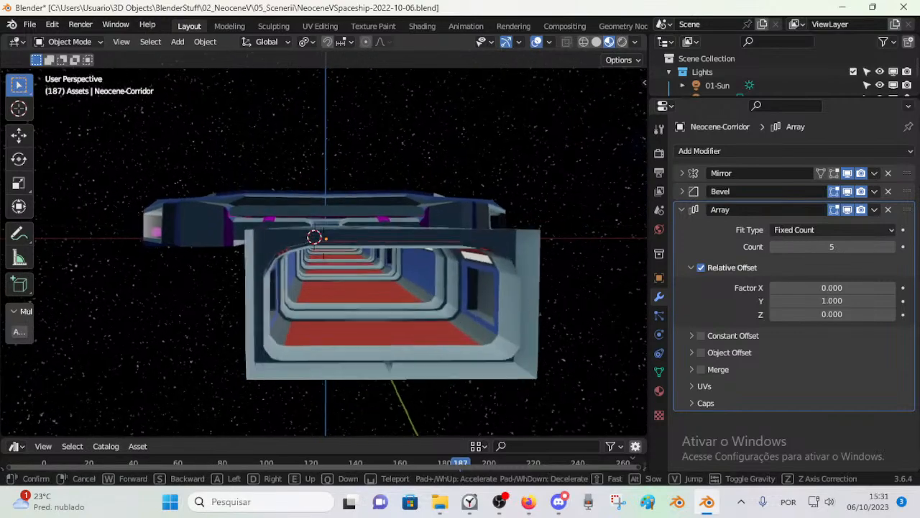
key("w")
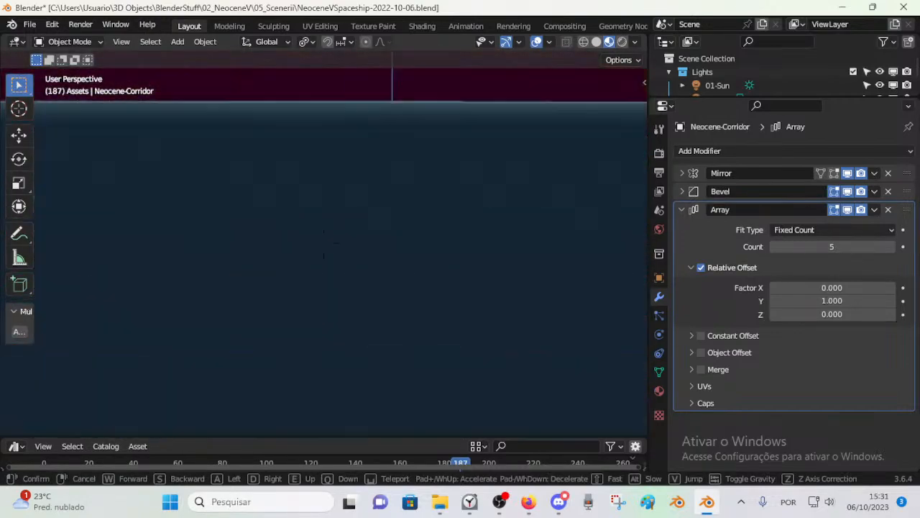
key("w")
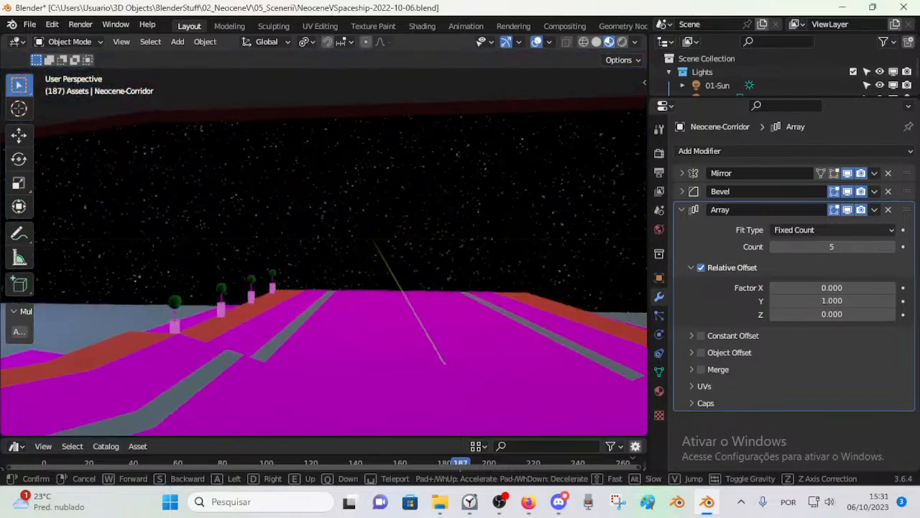
key("w")
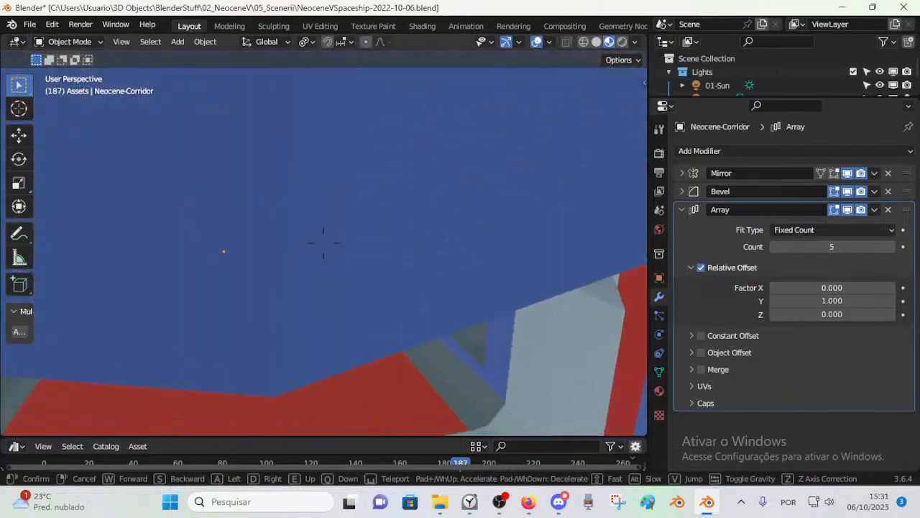
key("w")
key("w")
key("s")
key("a")
key("d")
key("w")
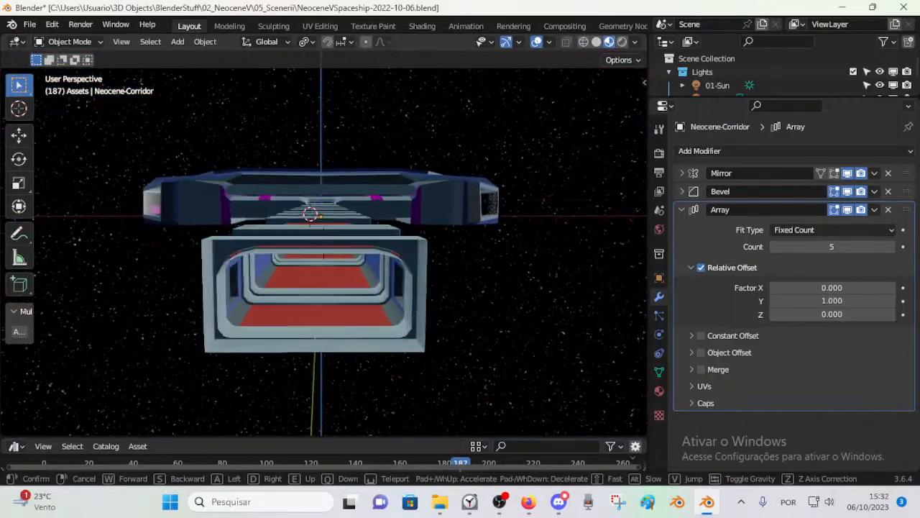
left_click(311, 299)
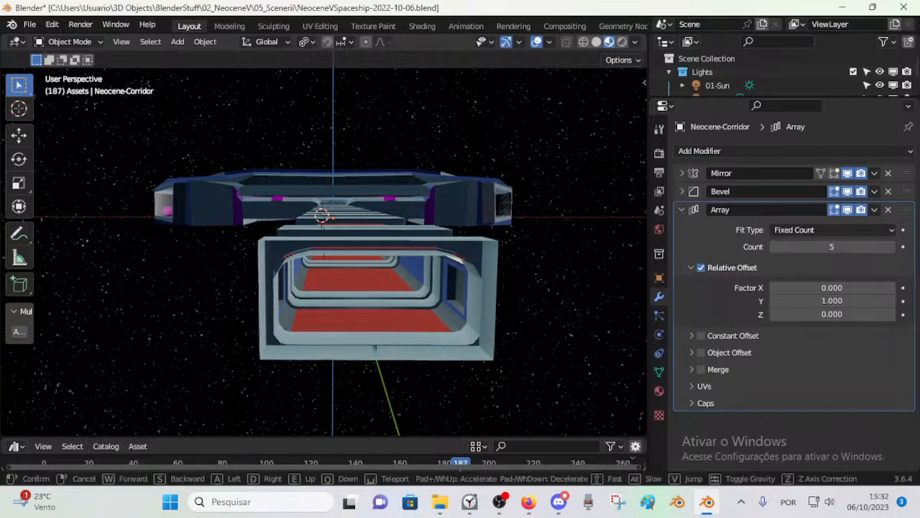
Step: Walk into the main hall past the tables and select the tall oval potted plant near the window corner
key("w")
key("w")
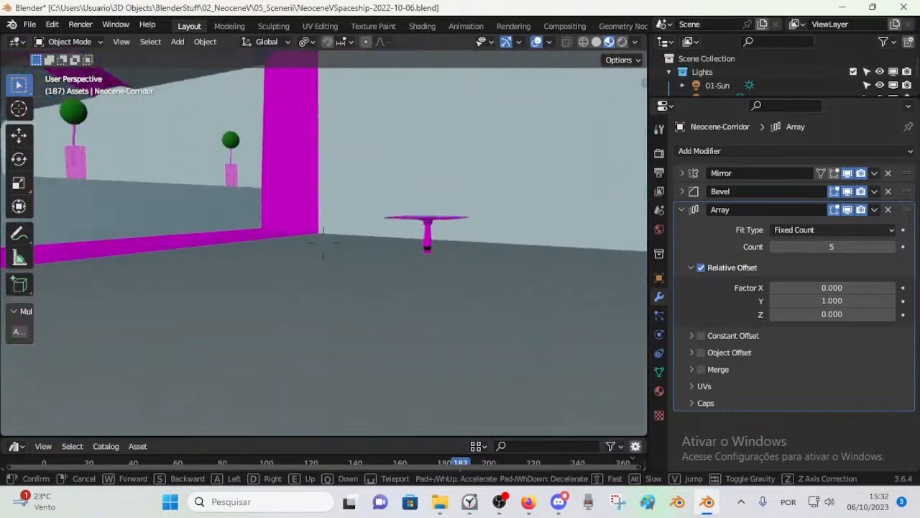
key("w")
key("w")
key("w")
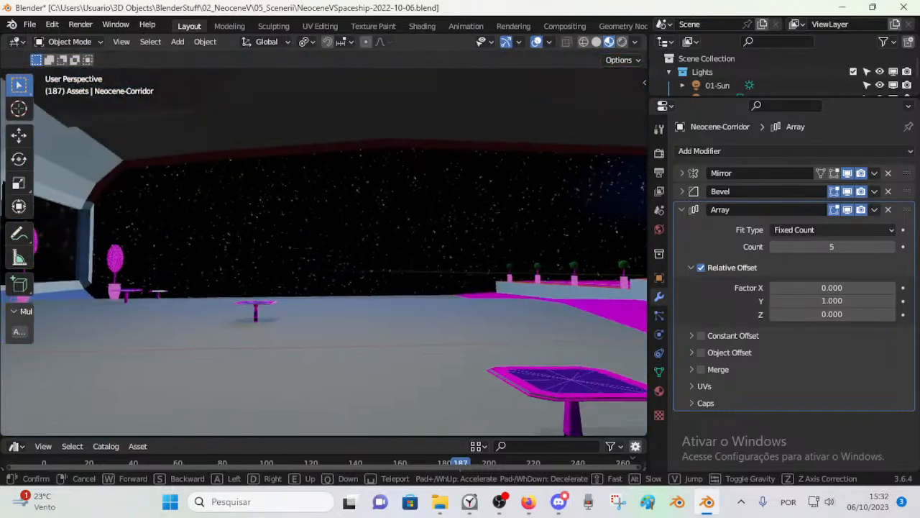
key("w")
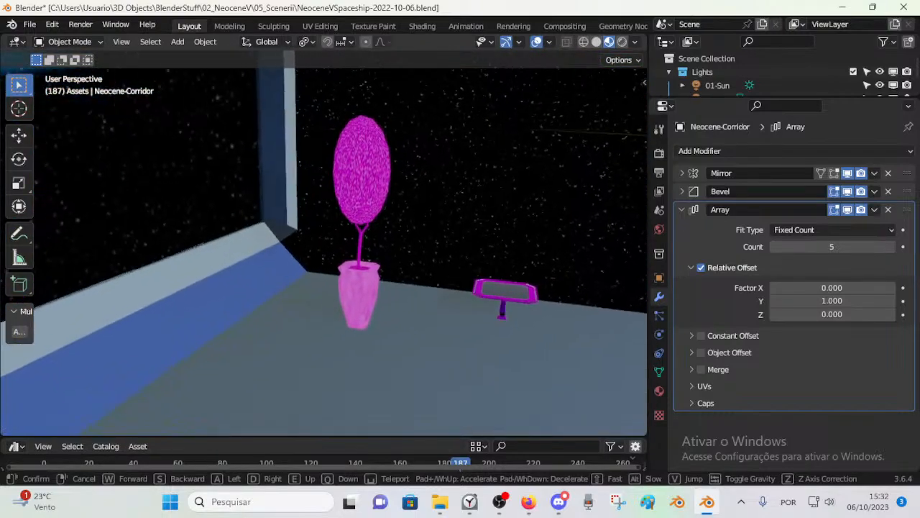
key("w")
key("s")
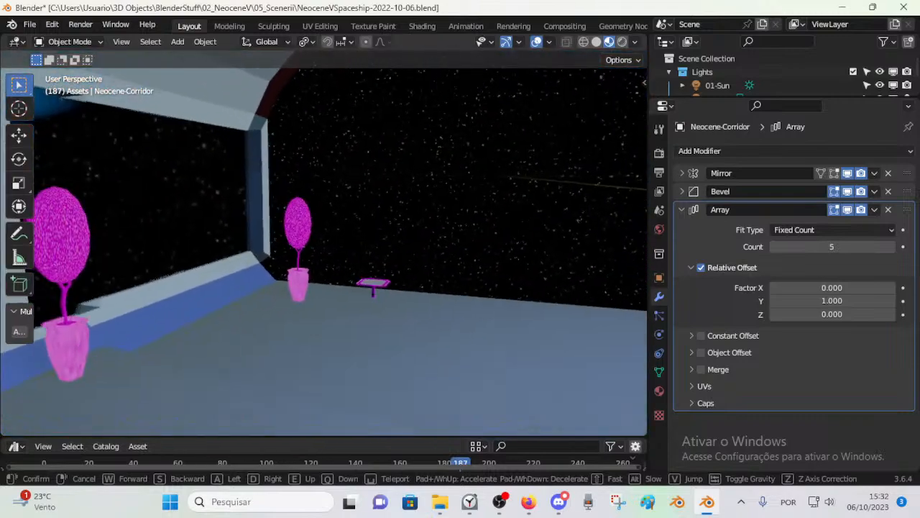
left_click(313, 288)
left_click(313, 288)
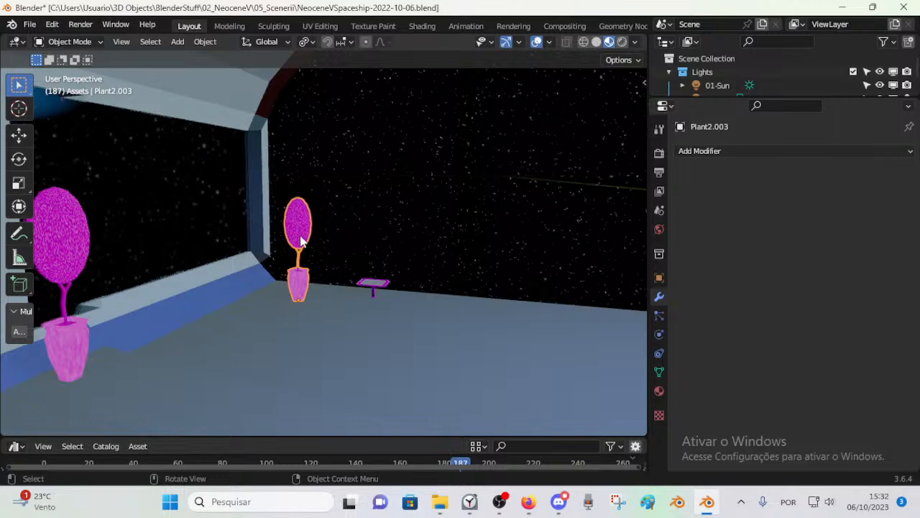
Step: Walk across the hall to the raised walkway and select the row of round-topped potted plants
key("shift+grave")
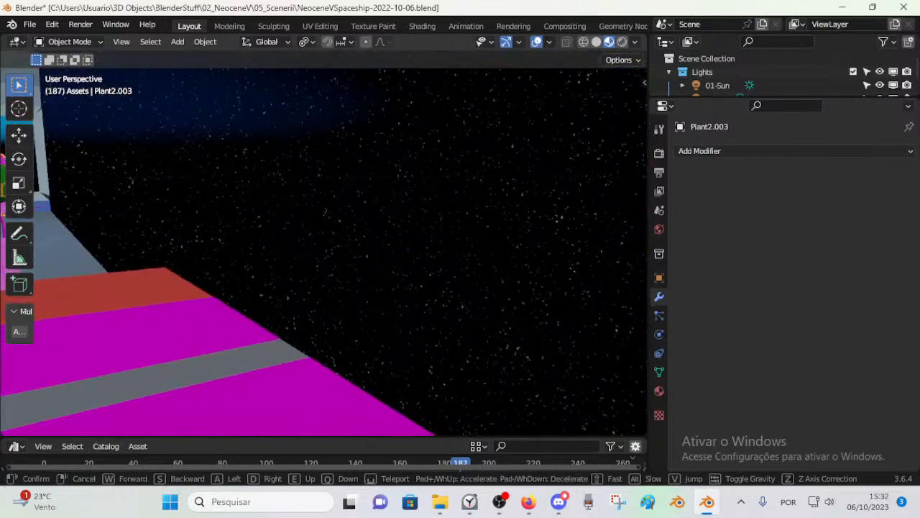
key("w")
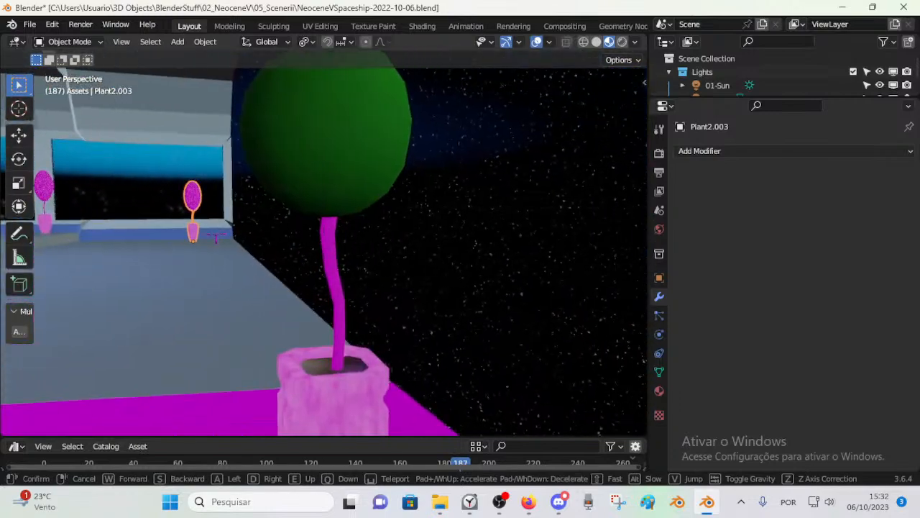
key("s")
key("w")
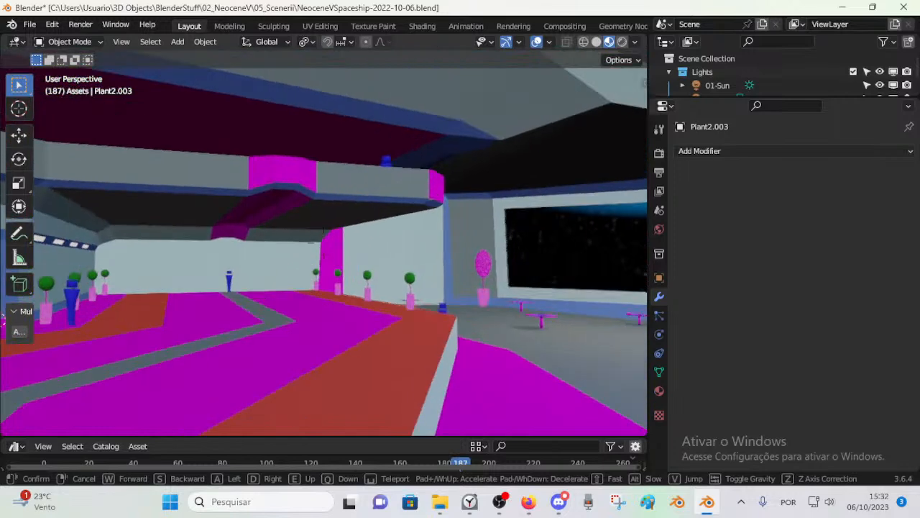
key("w")
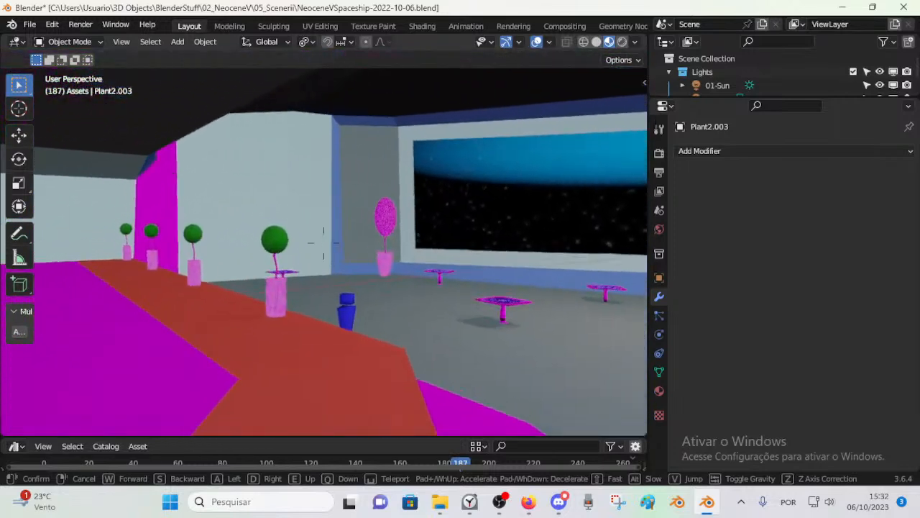
left_click(324, 238)
left_click(302, 234)
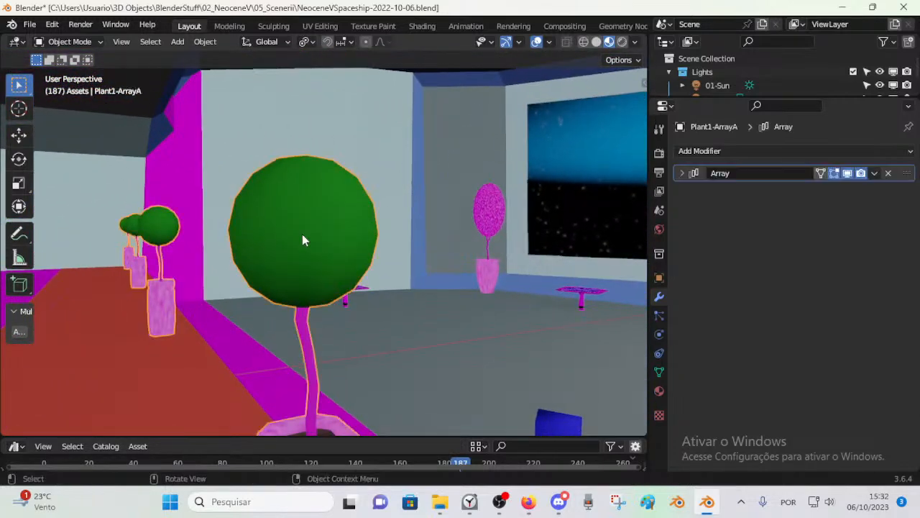
Step: Walk back out of the ship to the corridor entrance and select the Neocene-Main hull
key("shift+grave")
key("w")
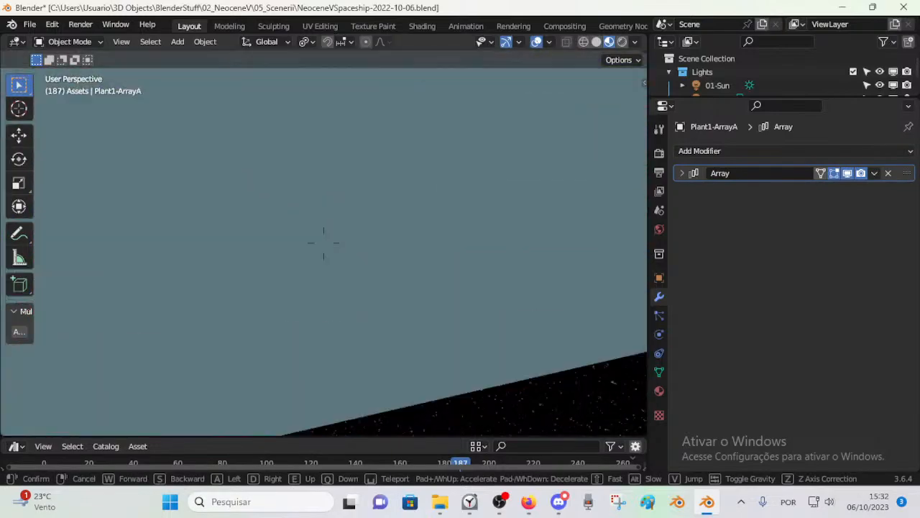
key("w")
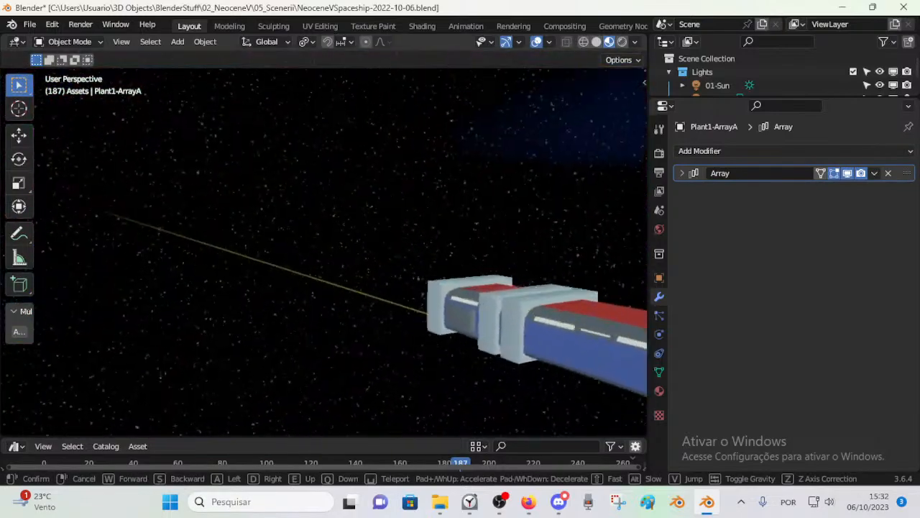
key("e")
key("q")
key("w")
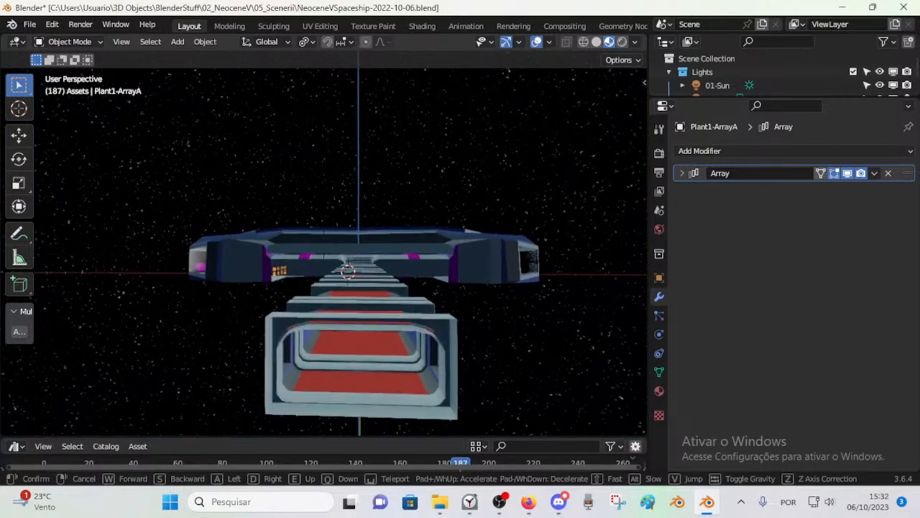
key("q")
key("w")
key("e")
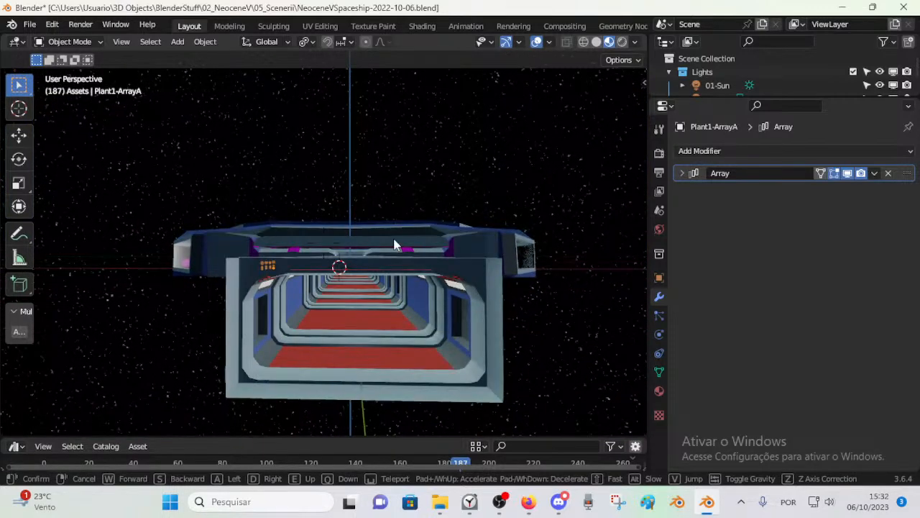
left_click(396, 240)
left_click(394, 239)
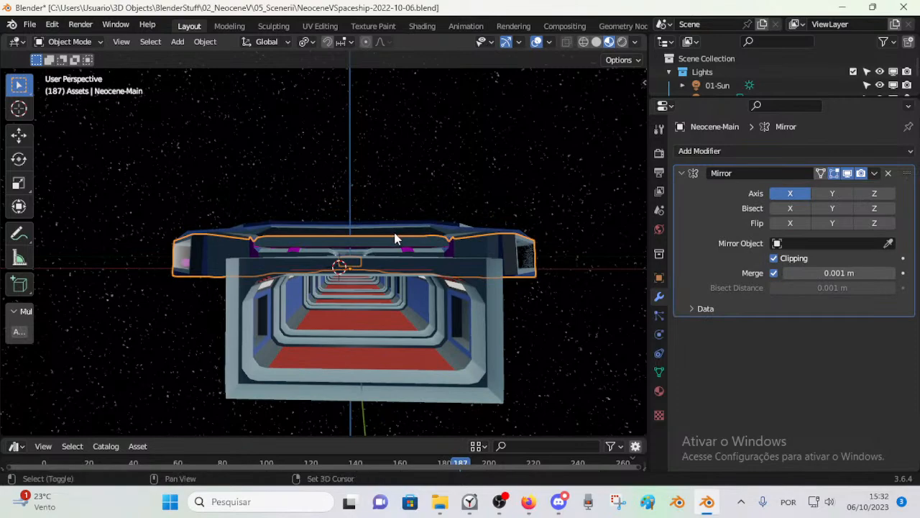
Step: Examine the main hull and the length of the corridor from the side and from above in walk navigation
key("shift+grave")
key("s")
key("a")
key("a")
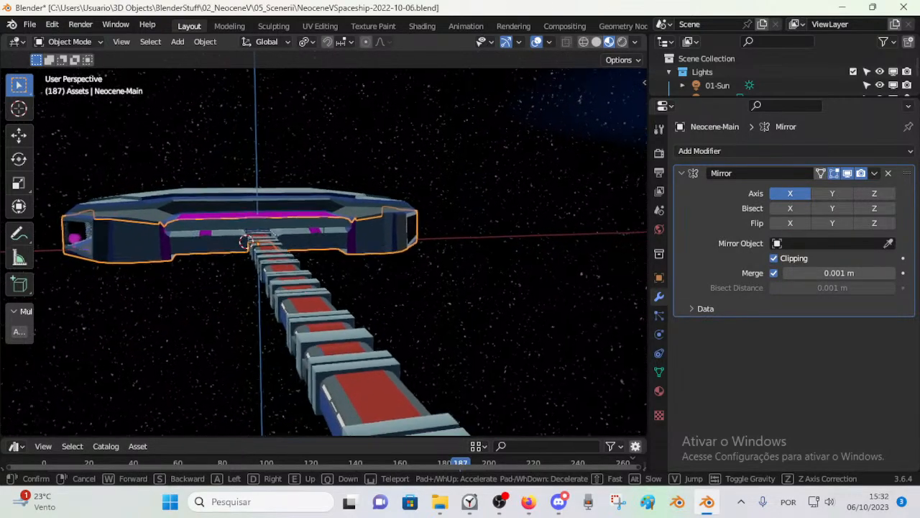
key("a")
key("a")
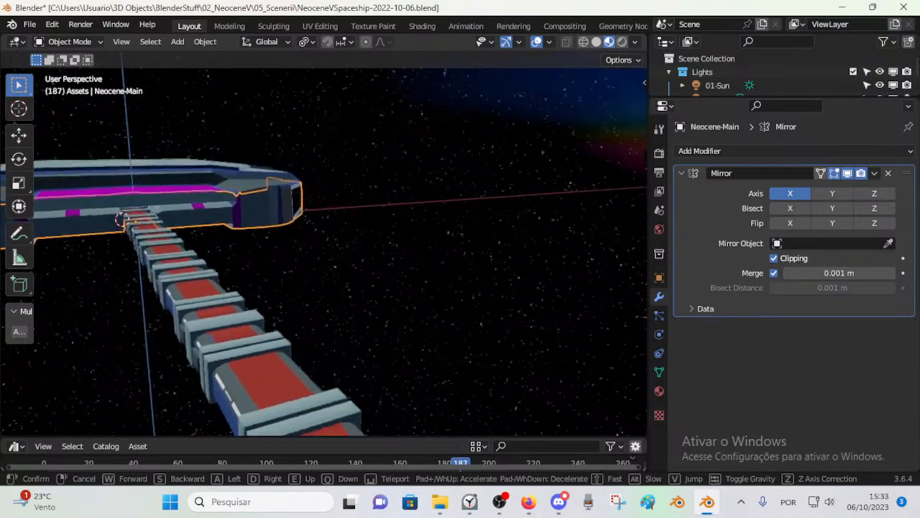
key("e")
key("q")
key("a")
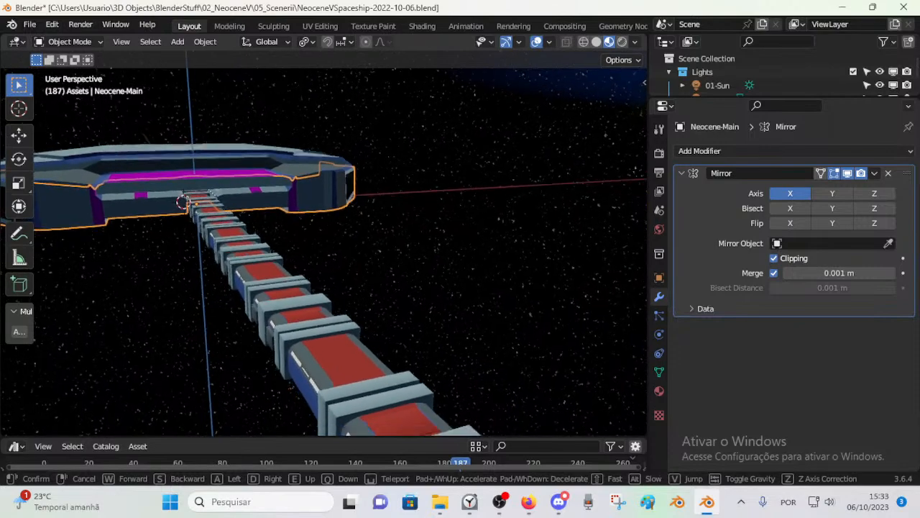
key("q")
key("d")
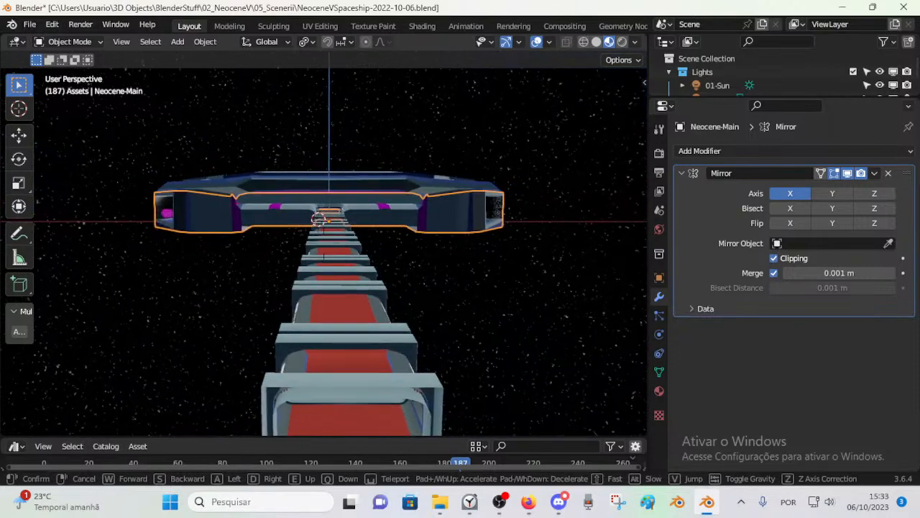
left_click(395, 233)
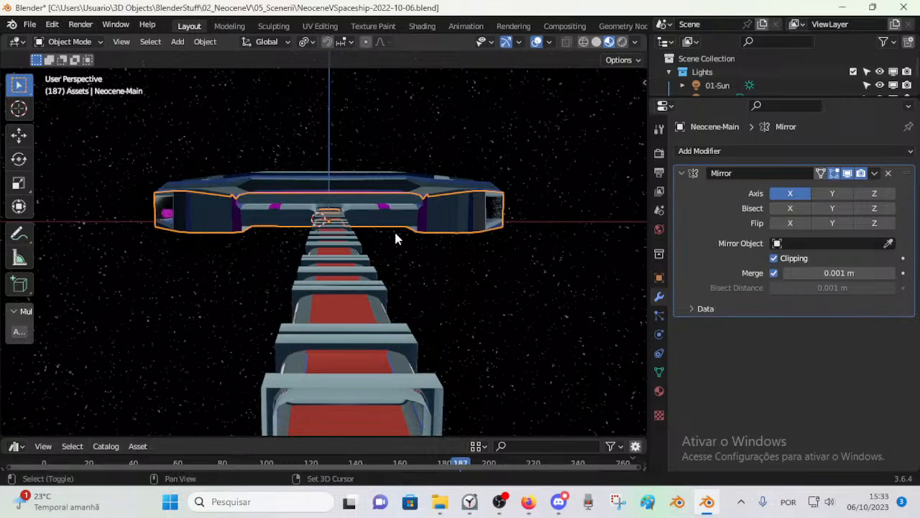
Step: Examine the hull and the full length of the corridor from the side, from above and from the corridor's open end
key("shift+grave")
key("a")
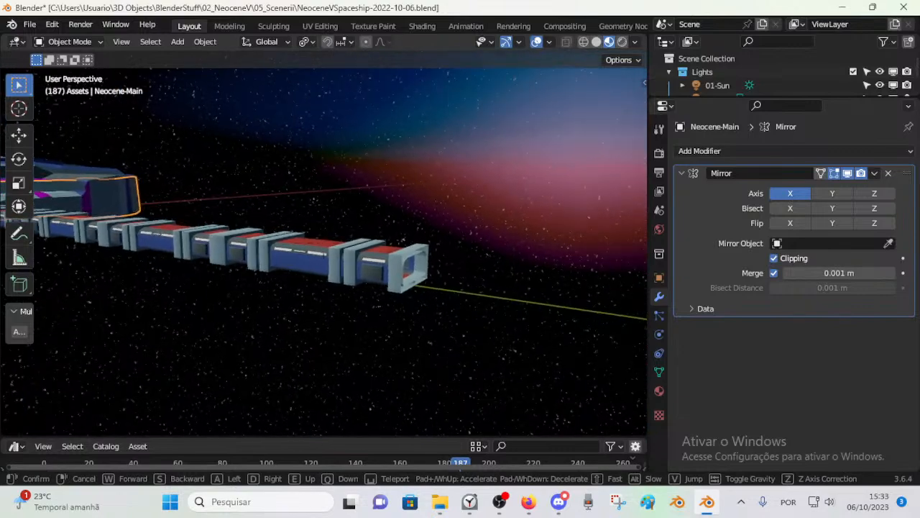
key("e")
key("d")
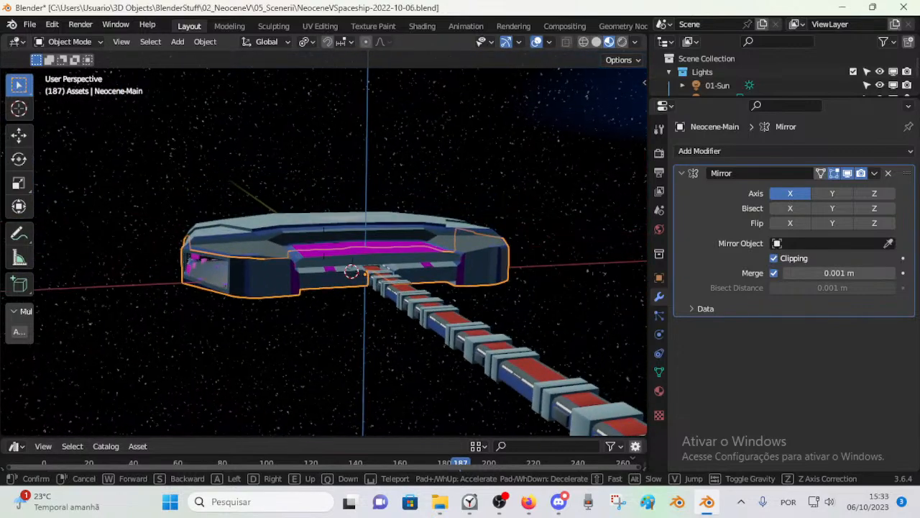
key("a")
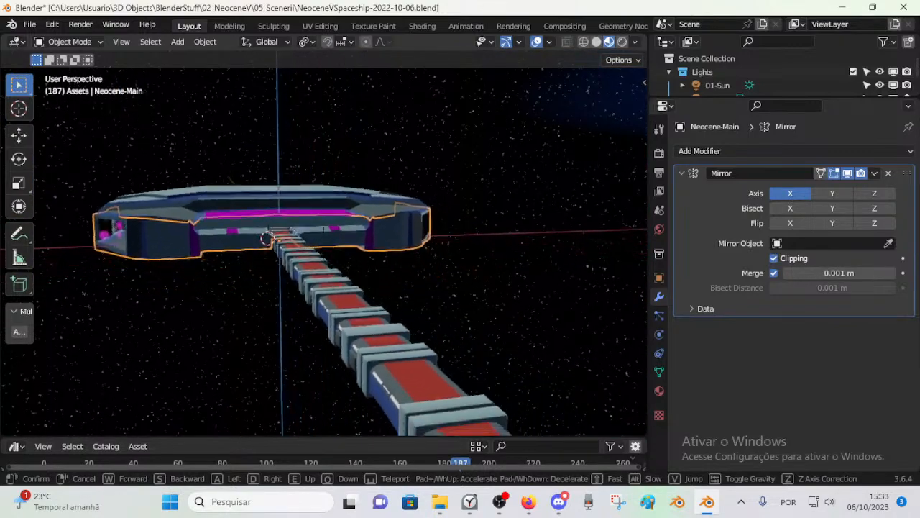
key("q")
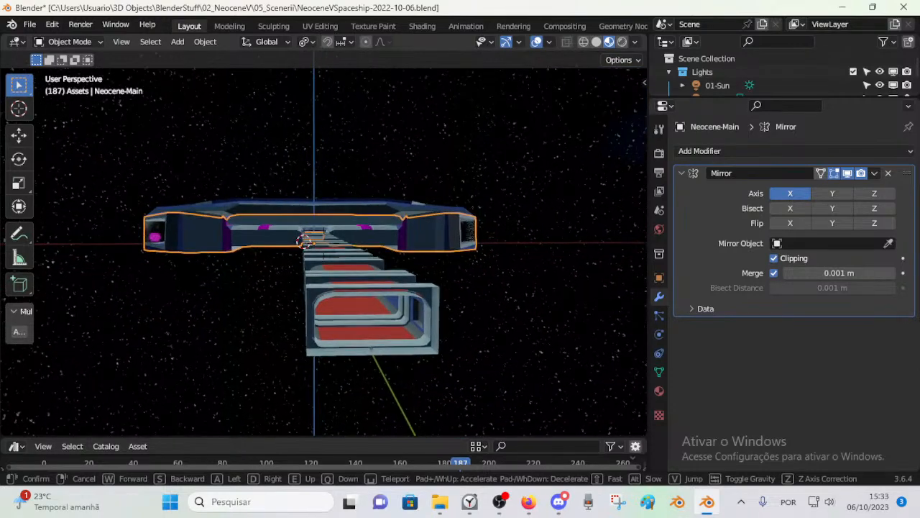
left_click(395, 233)
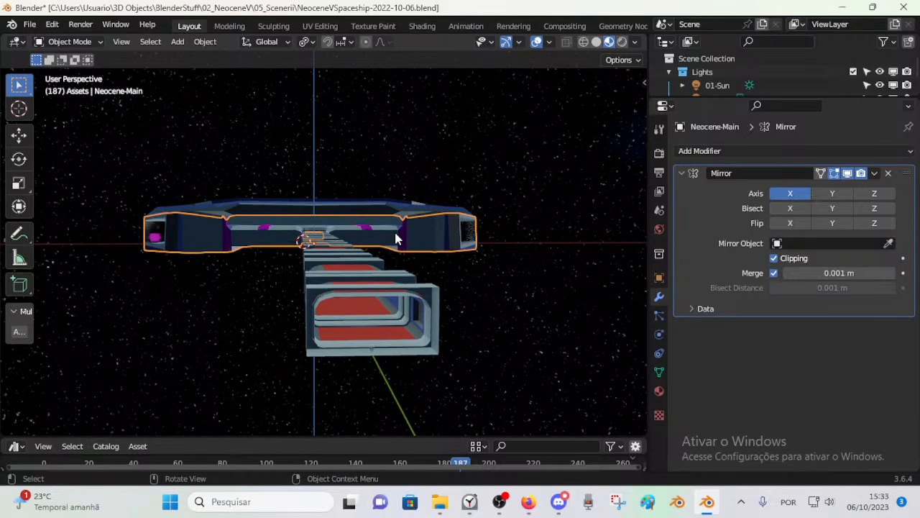
Step: View the corridor's open end at floor level and its roof from above, with the main hull behind, in walk navigation
key("shift+grave")
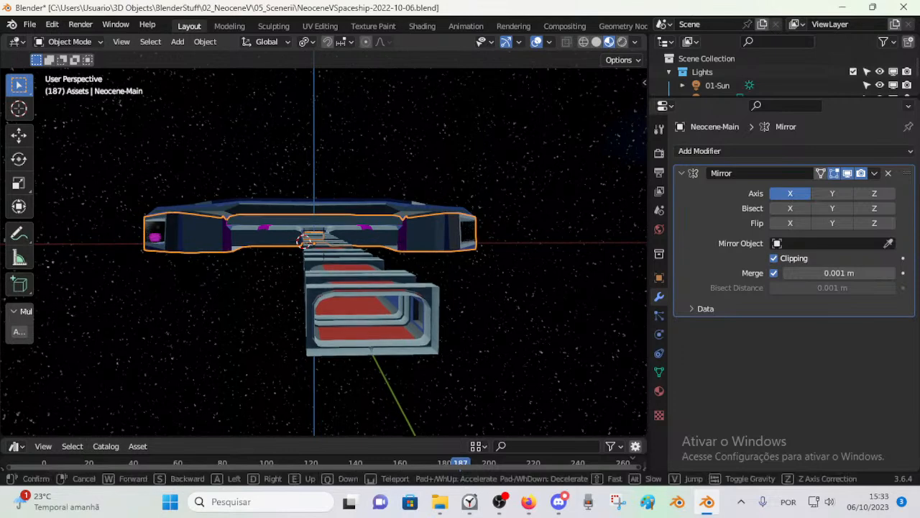
key("e")
key("q")
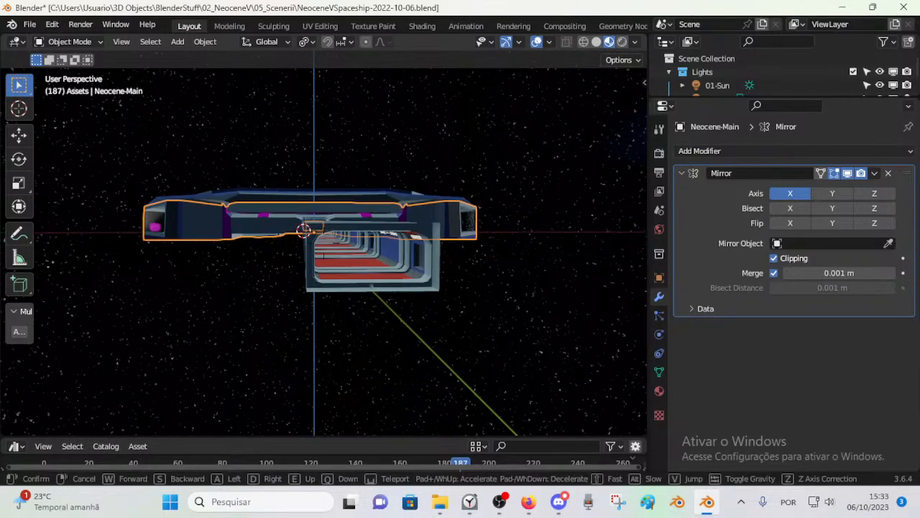
key("e")
key("a")
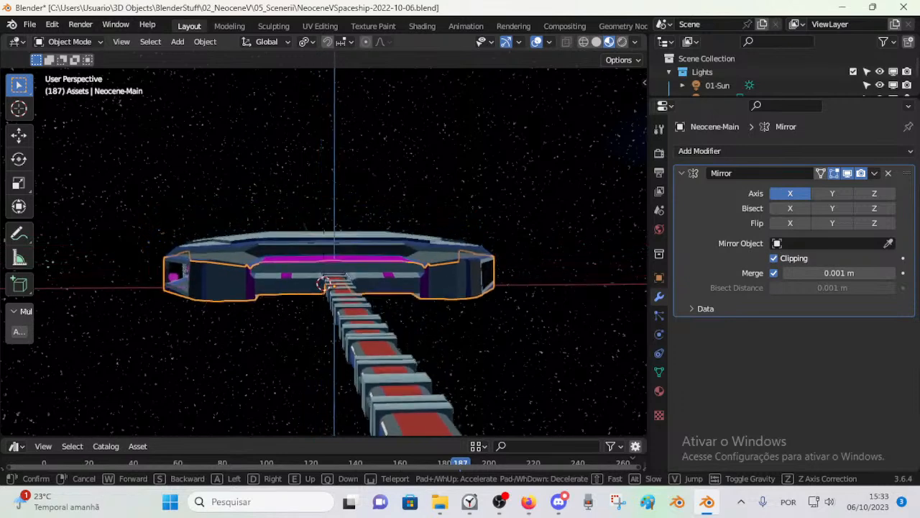
key("q")
key("a")
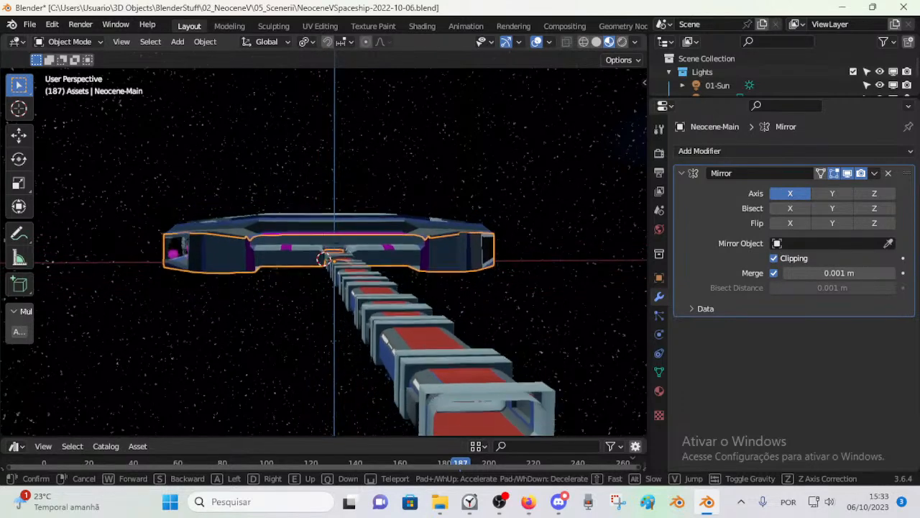
key("d")
Step: Approach the corridor's open end and walk inside through its first sections
key("w")
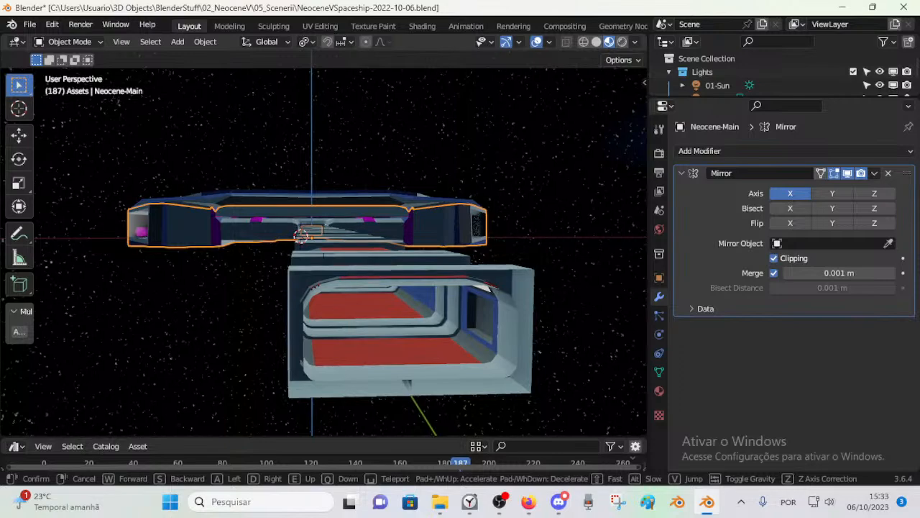
key("w")
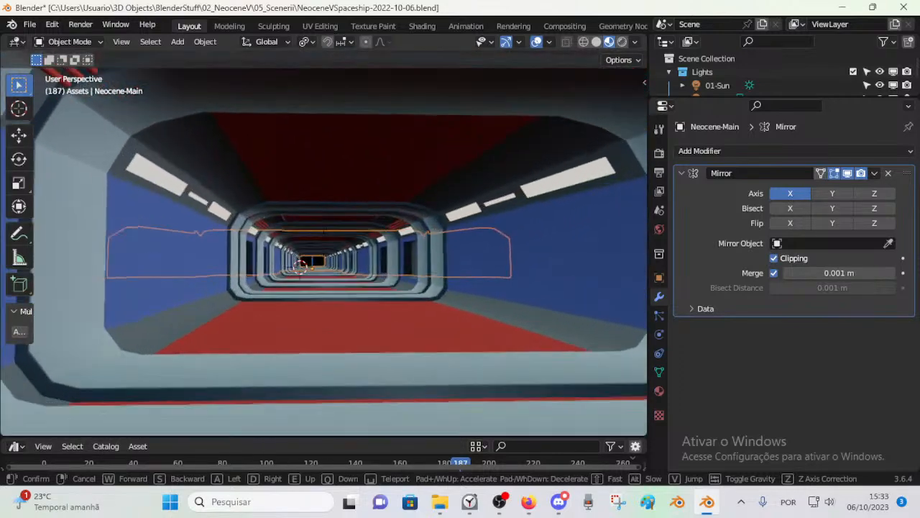
key("w")
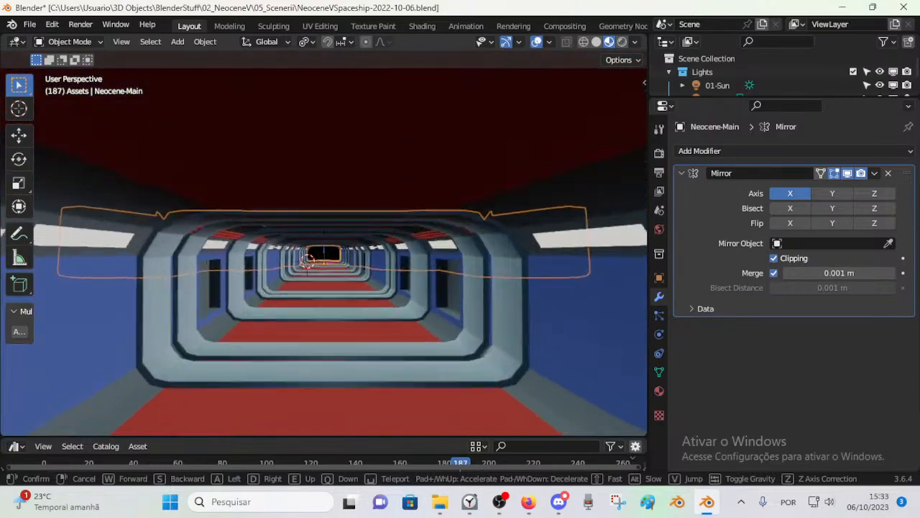
key("w")
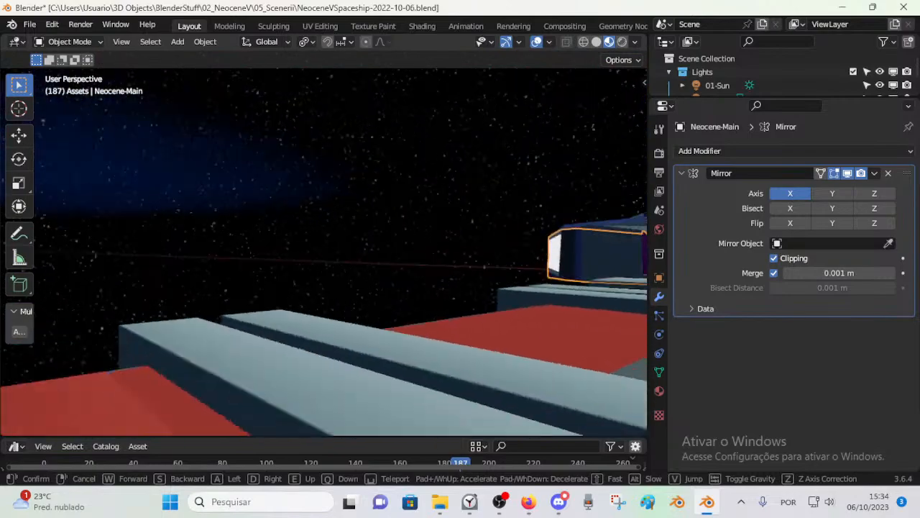
Step: Return to the corridor's open end, look along its interior, and stop just outside with the main hull in view
key("w")
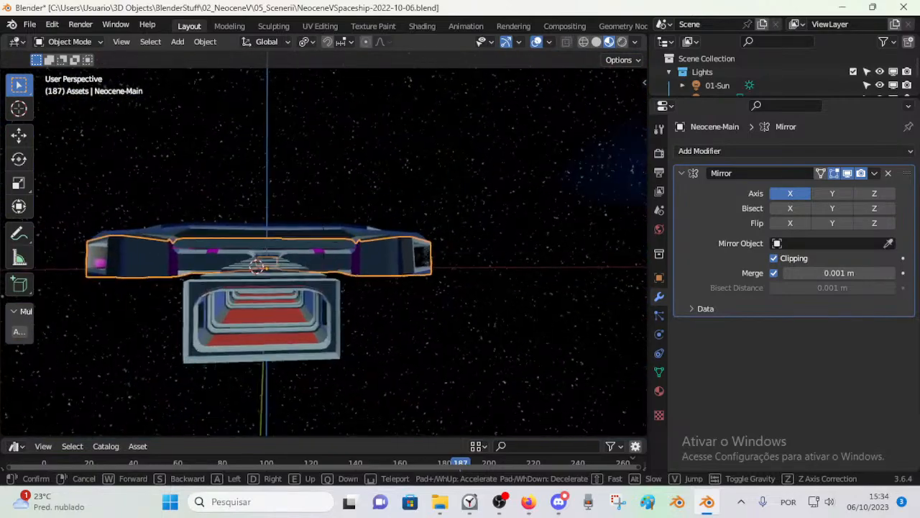
key("w")
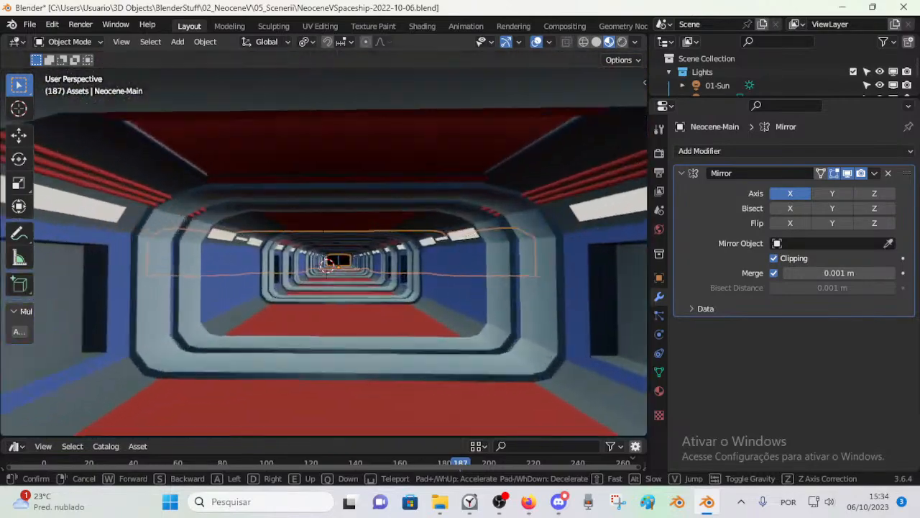
key("q")
key("e")
key("s")
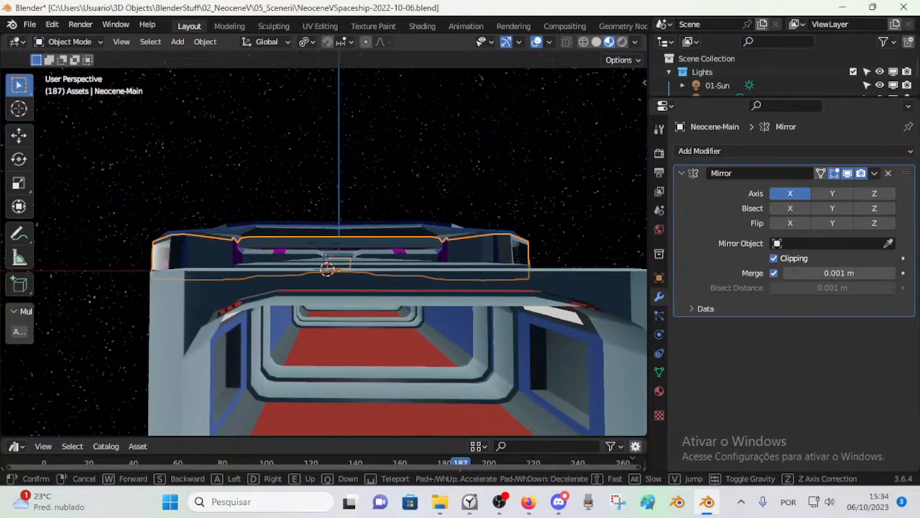
left_click(401, 247)
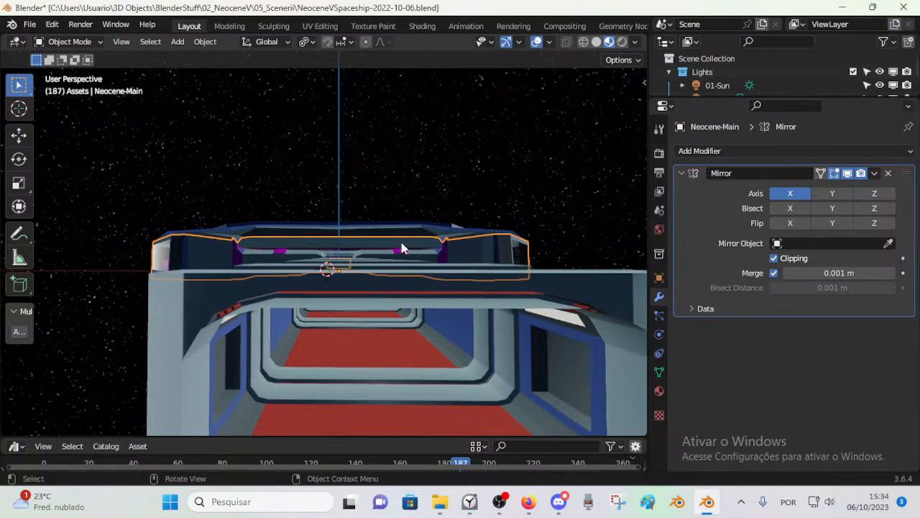
Step: Examine the corridor roof and entrance from several heights, and finish inside the first corridor section
key("shift+grave")
key("e")
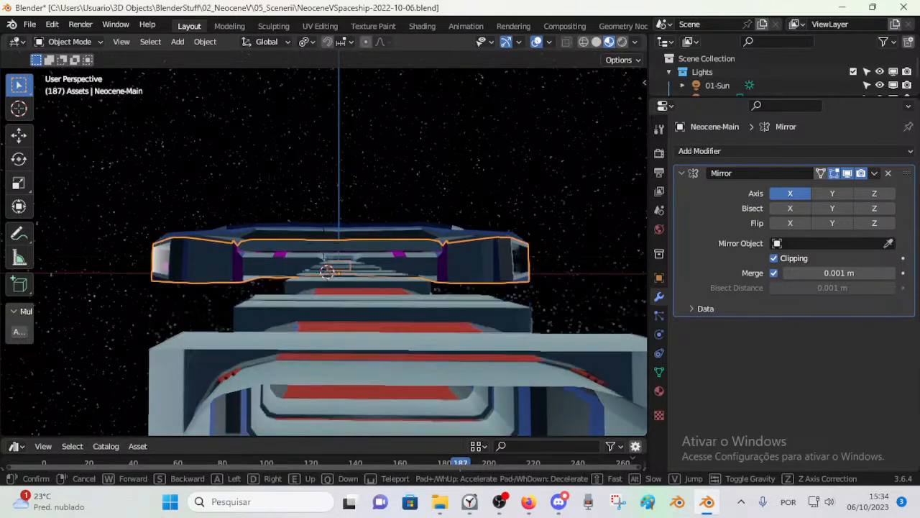
key("q")
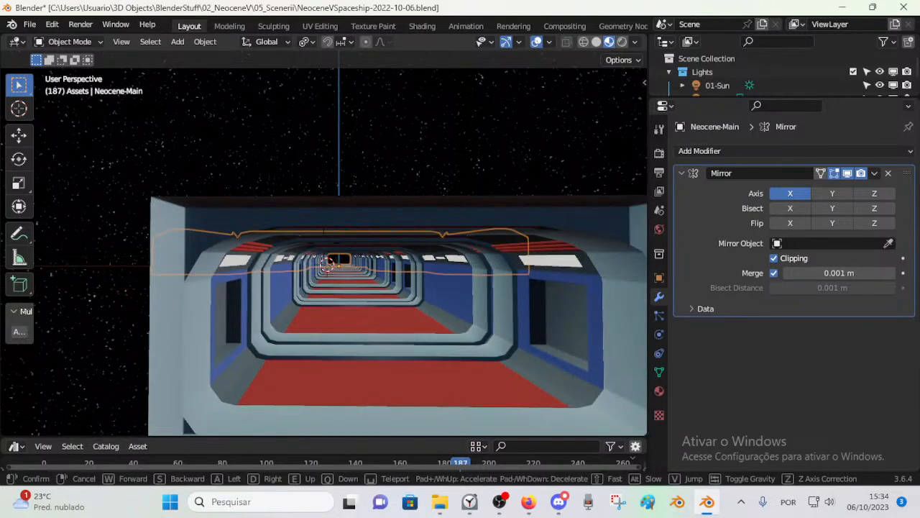
key("e")
key("a")
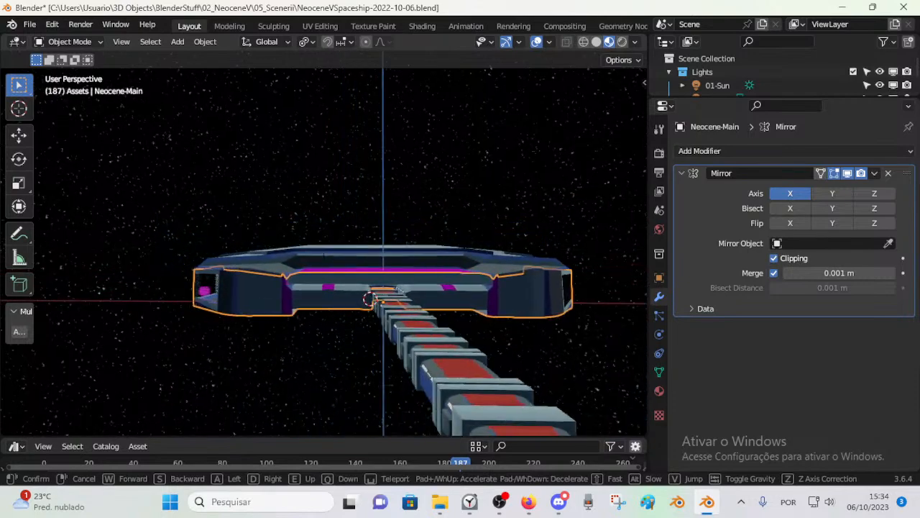
key("d")
key("q")
key("w")
key("w")
left_click(503, 401)
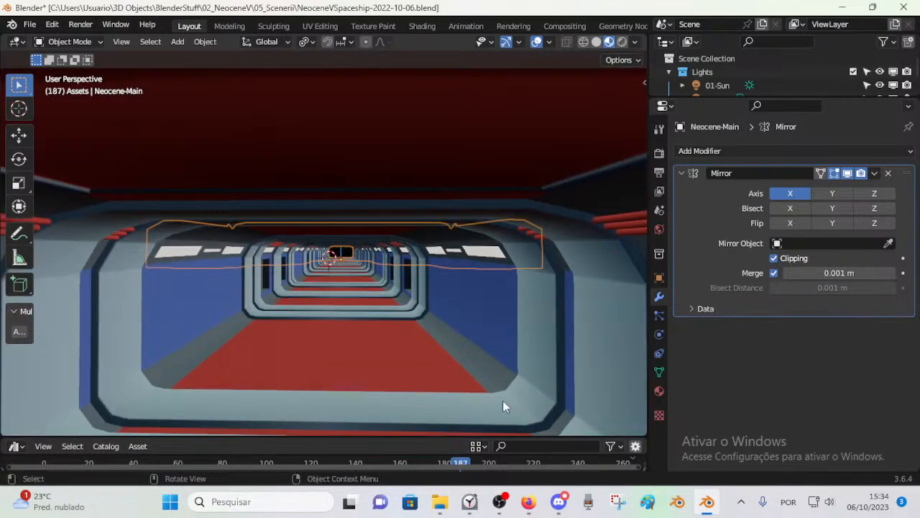
Step: Check the live stream's YouTube Studio page in Firefox and the Discord friends list, and return to Blender
left_click(532, 501)
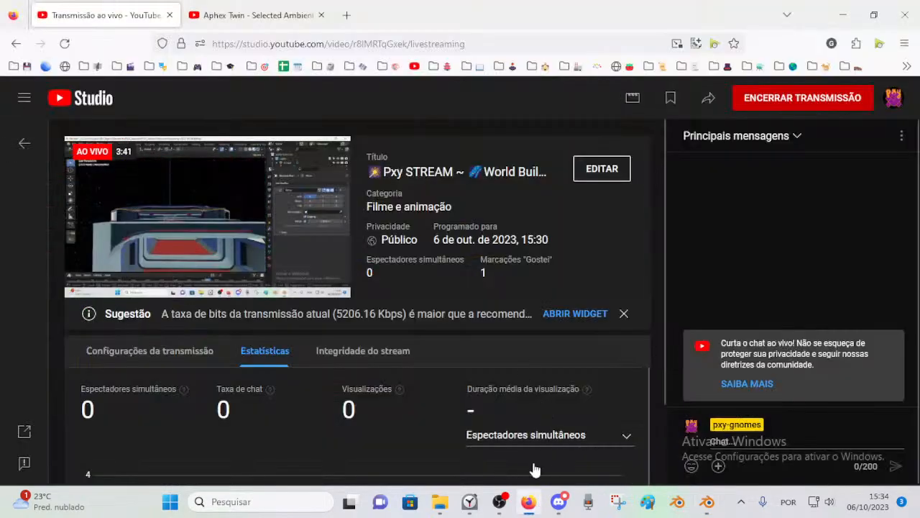
left_click(558, 501)
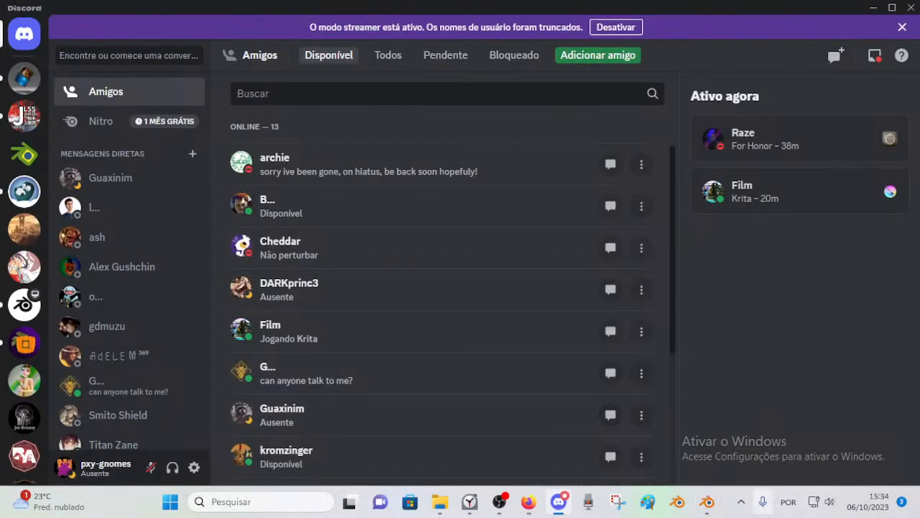
left_click(707, 501)
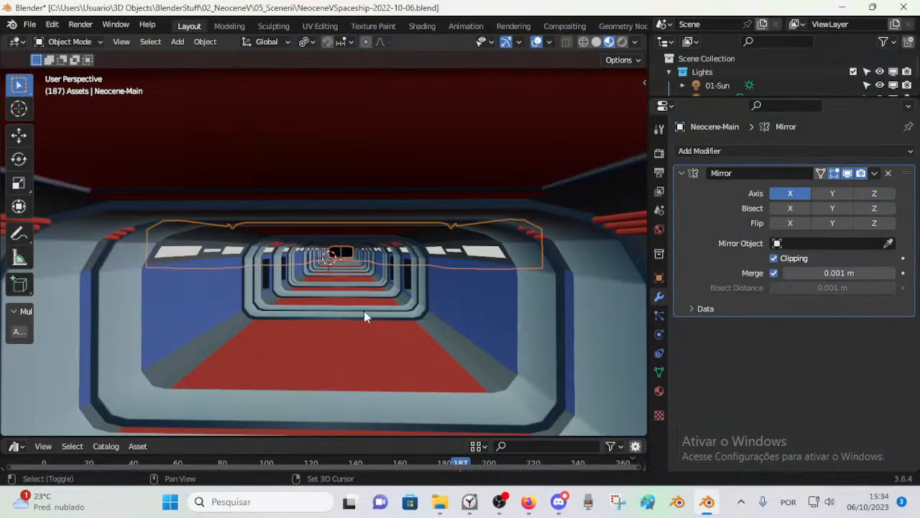
Step: Back out of the corridor entrance and inspect the corridor roof and main hull from above
key("shift+grave")
key("s")
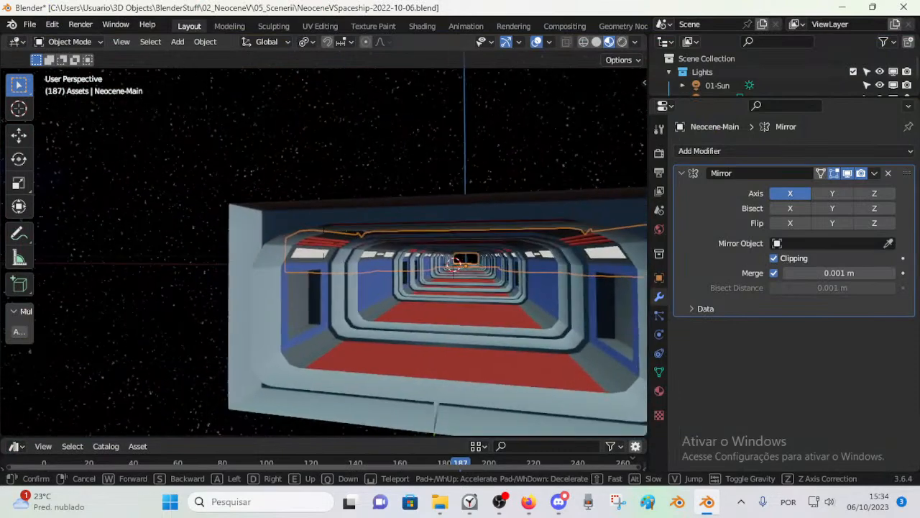
key("w")
key("s")
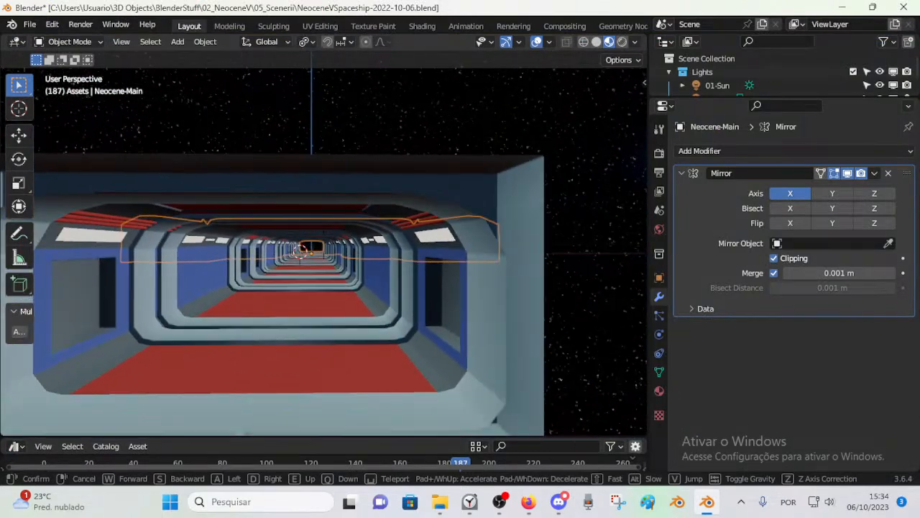
key("e")
key("e")
key("a")
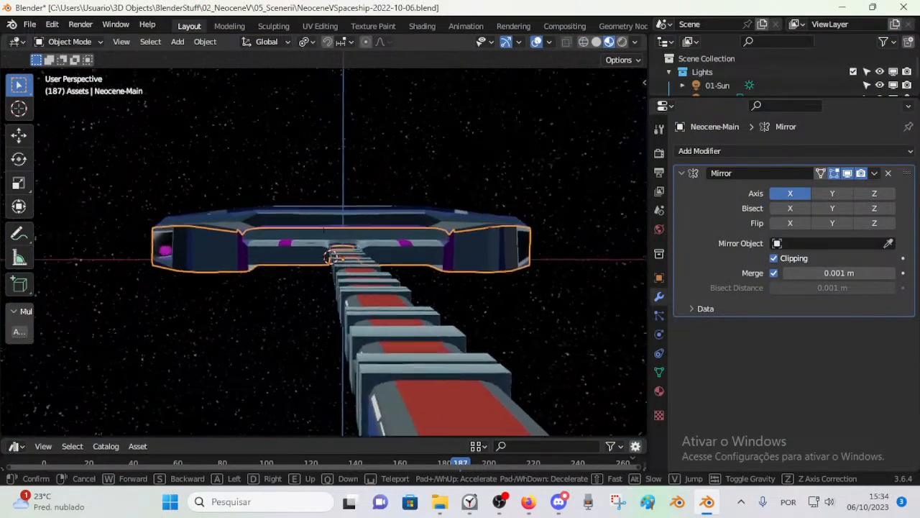
key("w")
key("s")
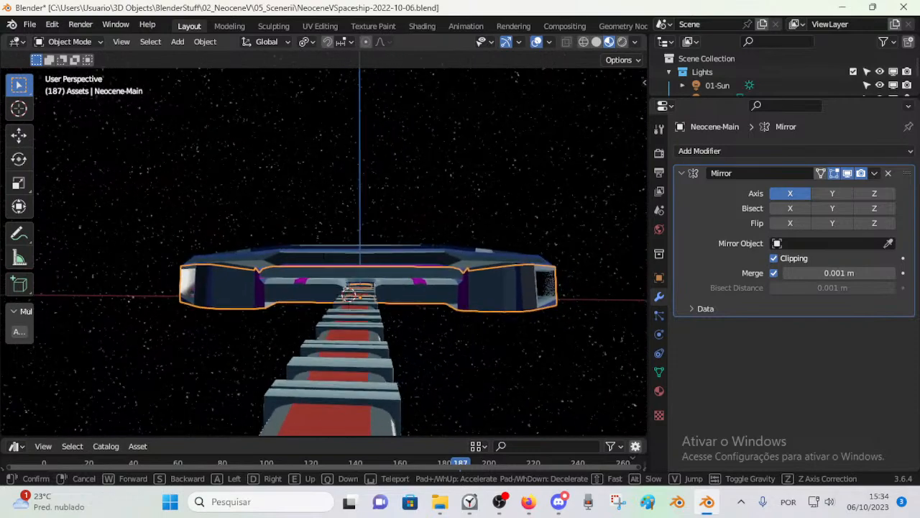
Step: Descend to the corridor mouth, compare its interior with the roof view, and stop at the entrance facing inward
key("q")
key("d")
key("q")
key("w")
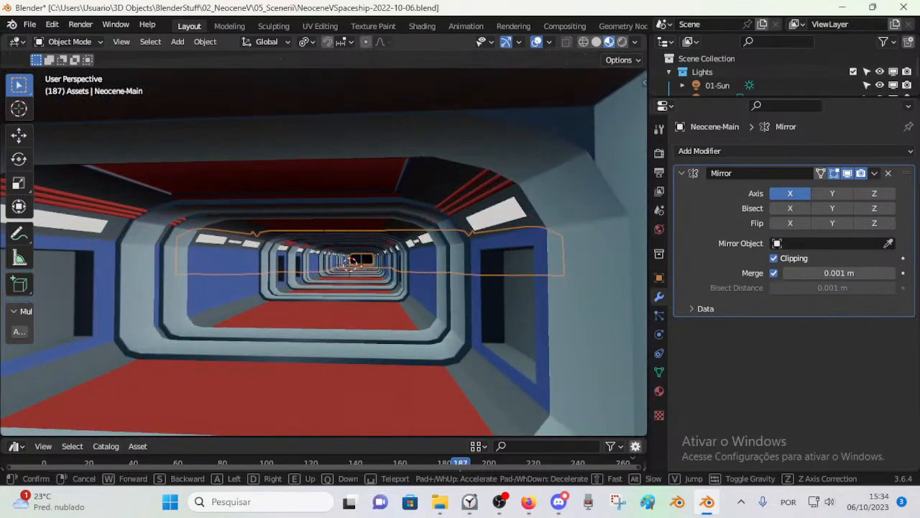
key("e")
key("q")
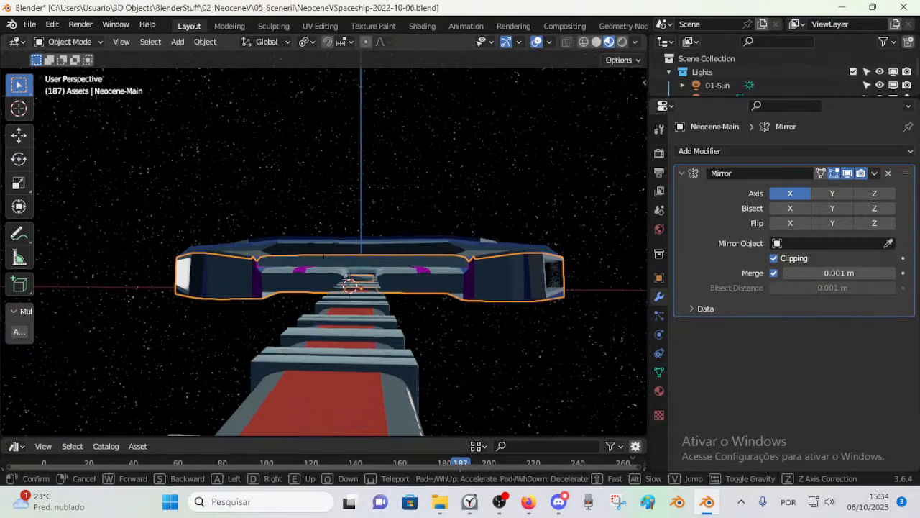
key("w")
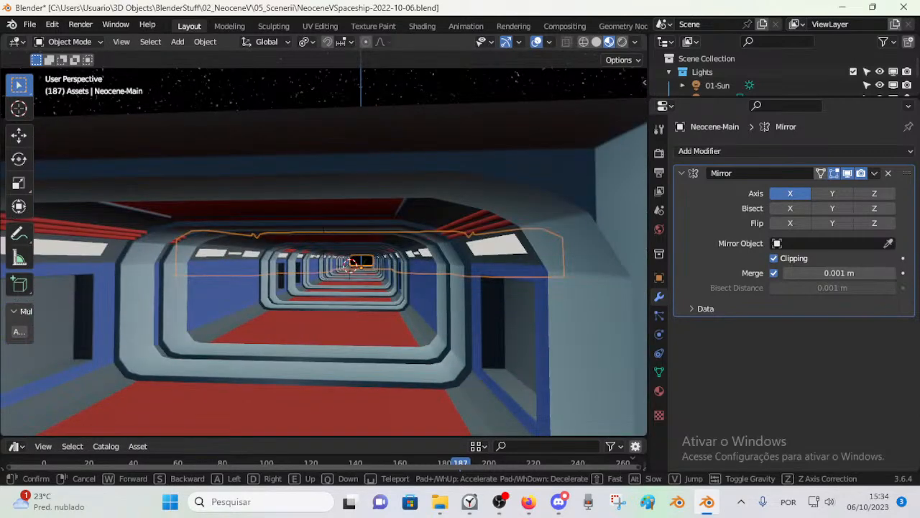
left_click(364, 310)
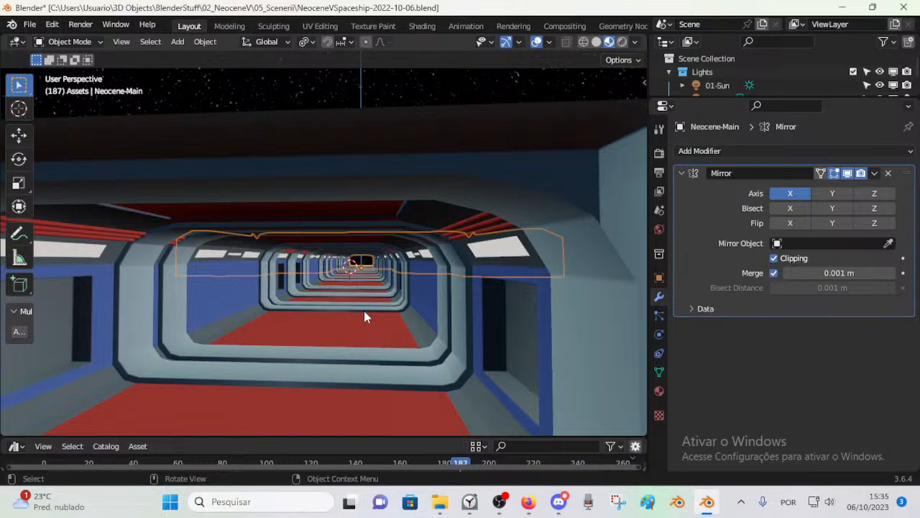
Step: Select the Neocene corridor and fly through its interior from the entrance towards the far opening
left_click(441, 322)
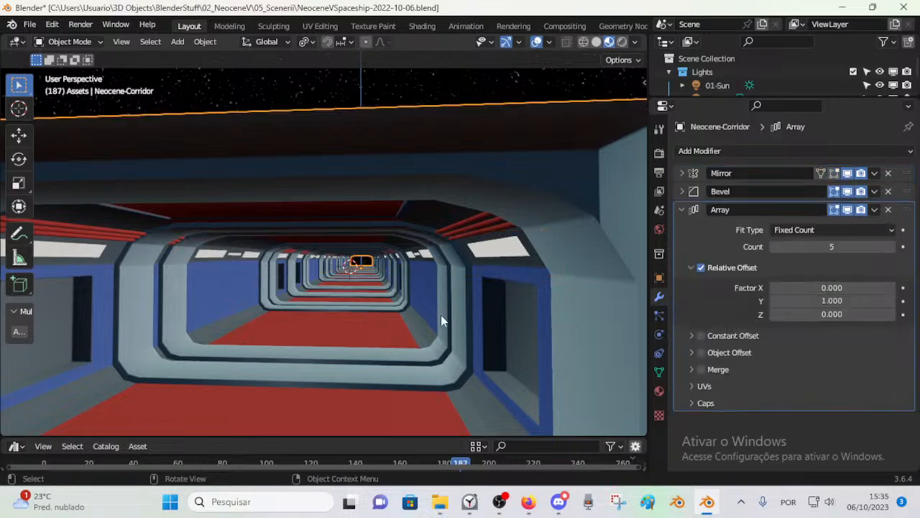
key("shift+grave")
key("w")
key("e")
key("q")
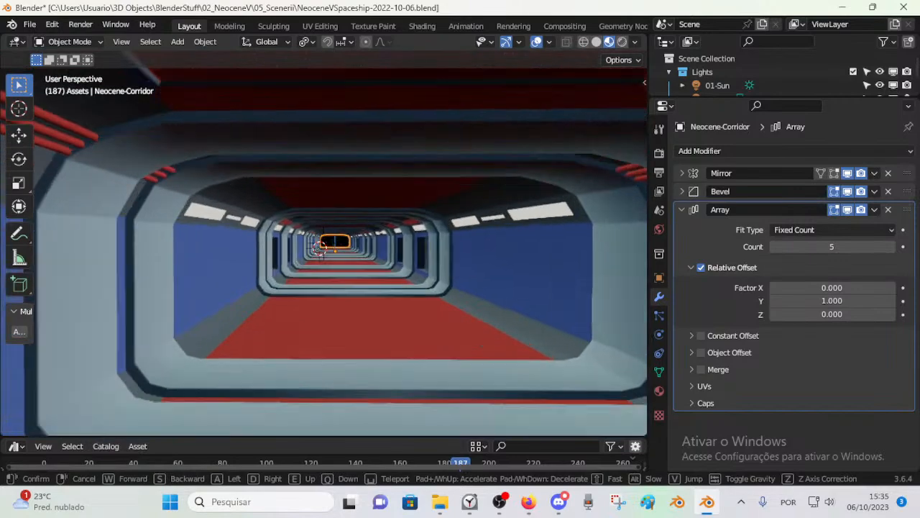
key("w")
key("e")
key("q")
key("w")
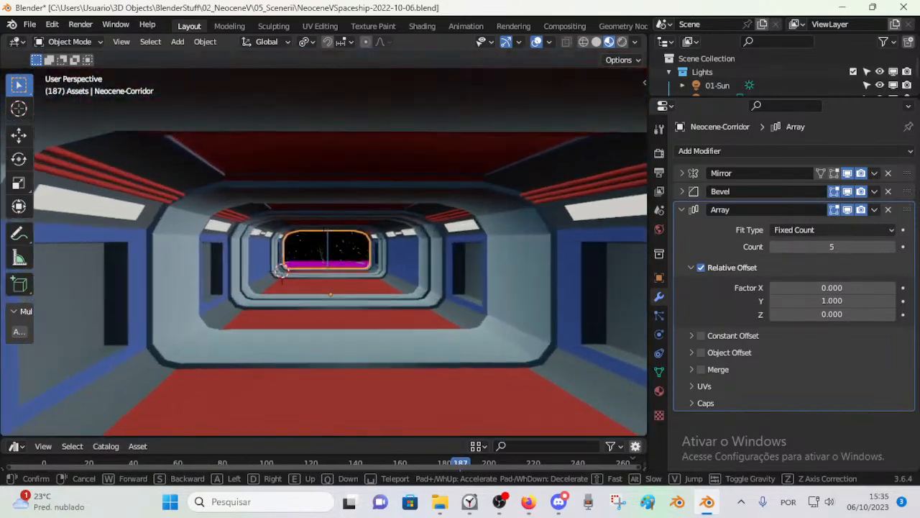
Step: Inspect the corridor's wall ribs and far end up close, and finish beside the side door near the entrance
key("w")
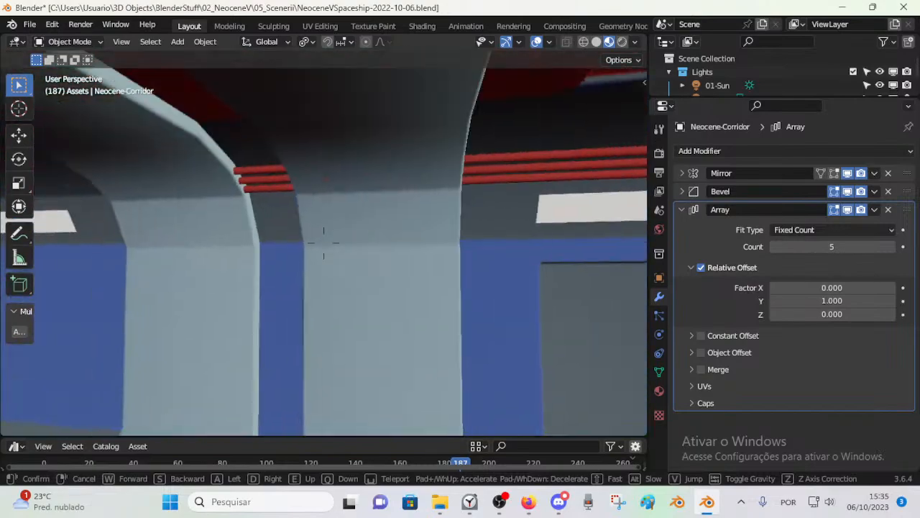
key("d")
key("w")
key("w")
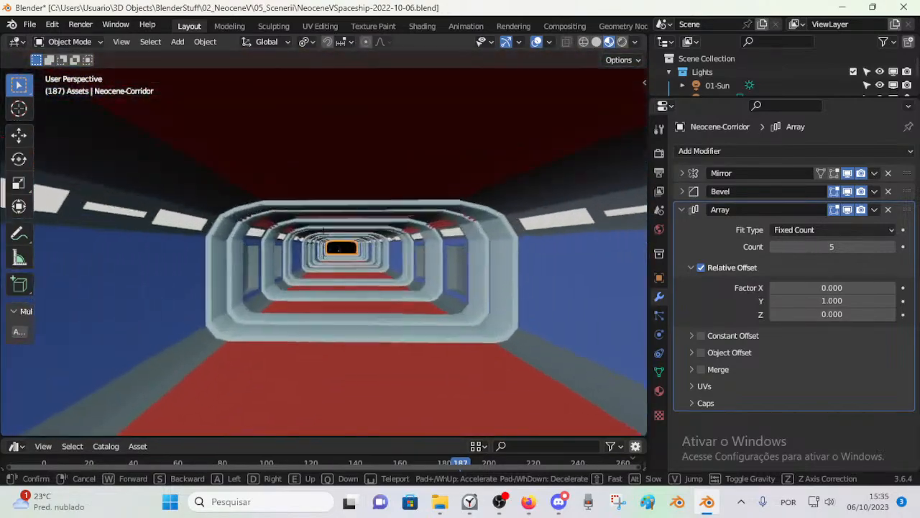
key("w")
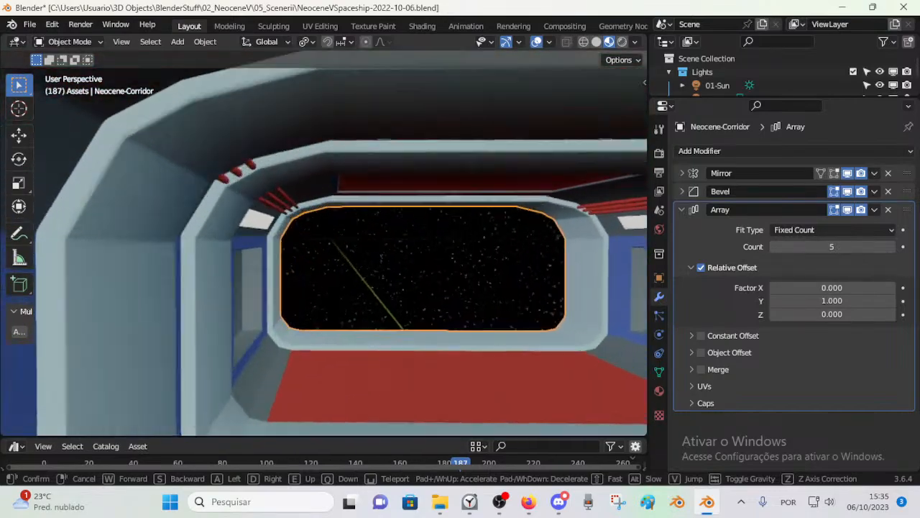
key("w")
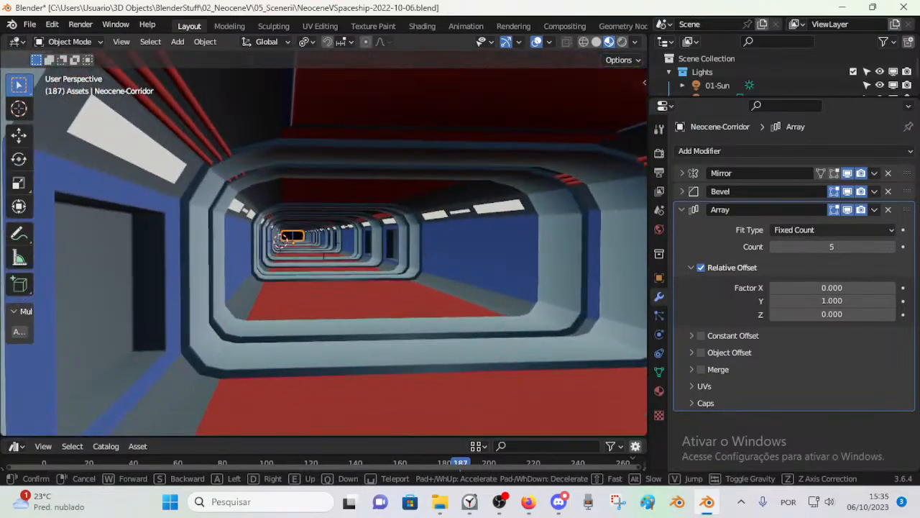
left_click(441, 316)
key("s")
left_click(307, 259)
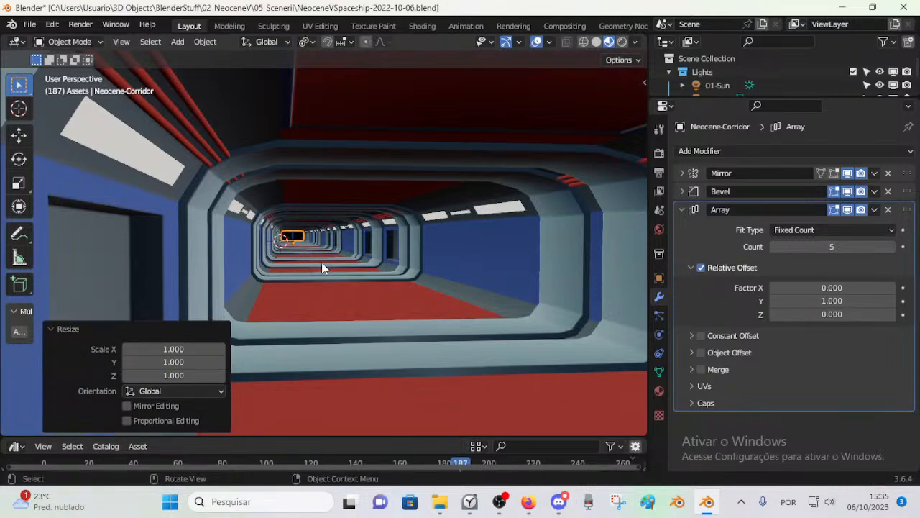
Step: Leave the corridor interior, view the whole array against the main hull from above, and open the corridor mesh for editing
key("shift+grave")
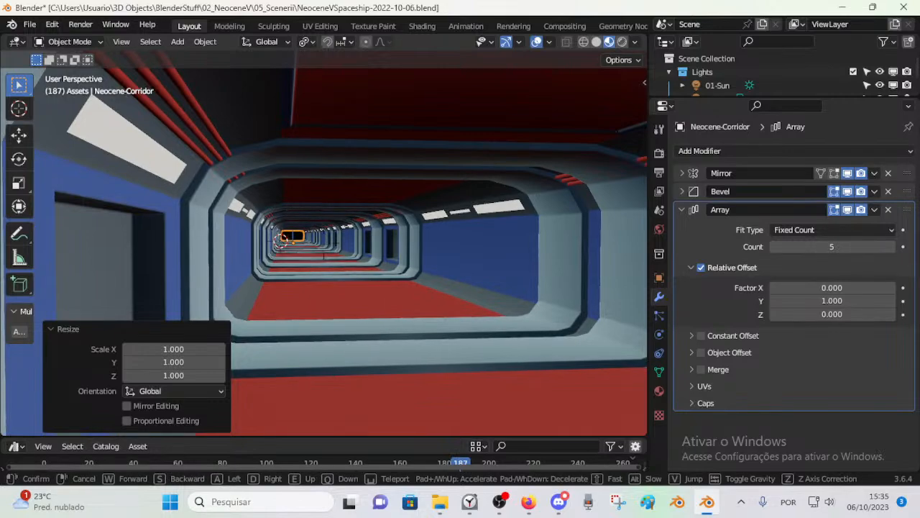
key("e")
key("s")
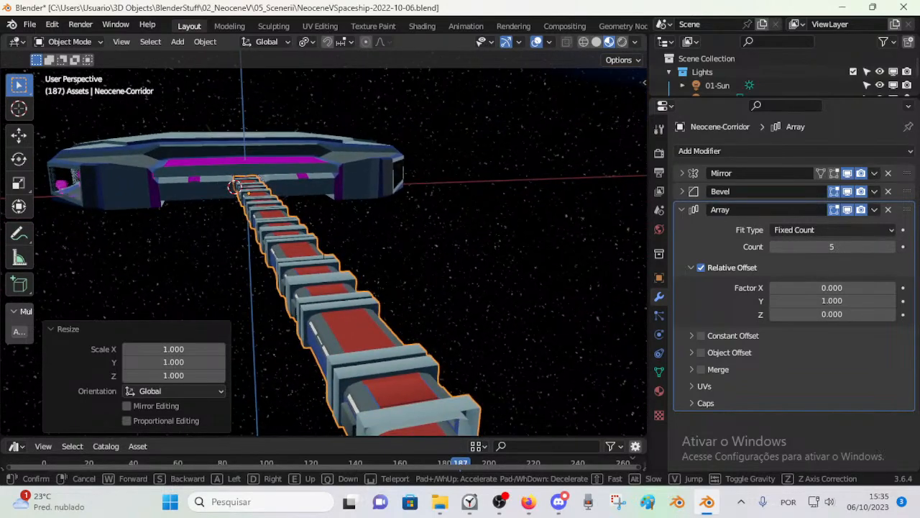
left_click(321, 267)
key("Tab")
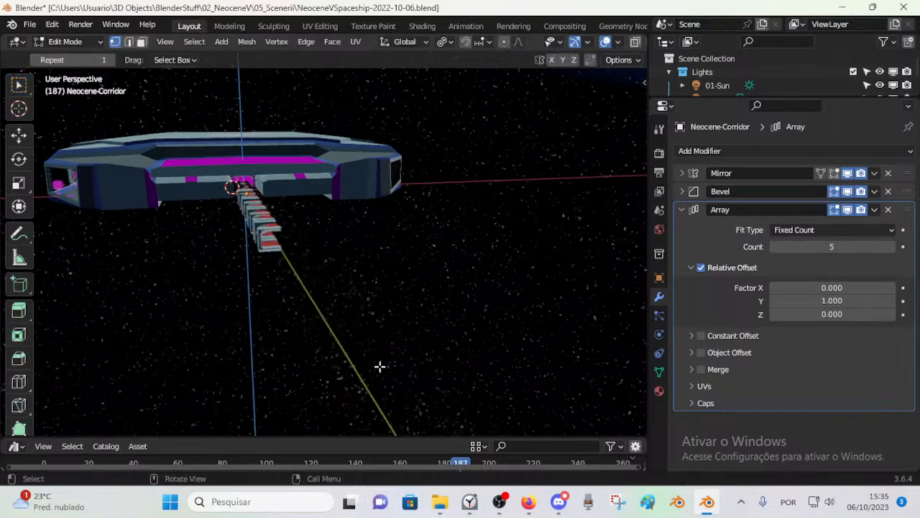
scroll(251, 285, "up", 1)
scroll(223, 262, "up", 1)
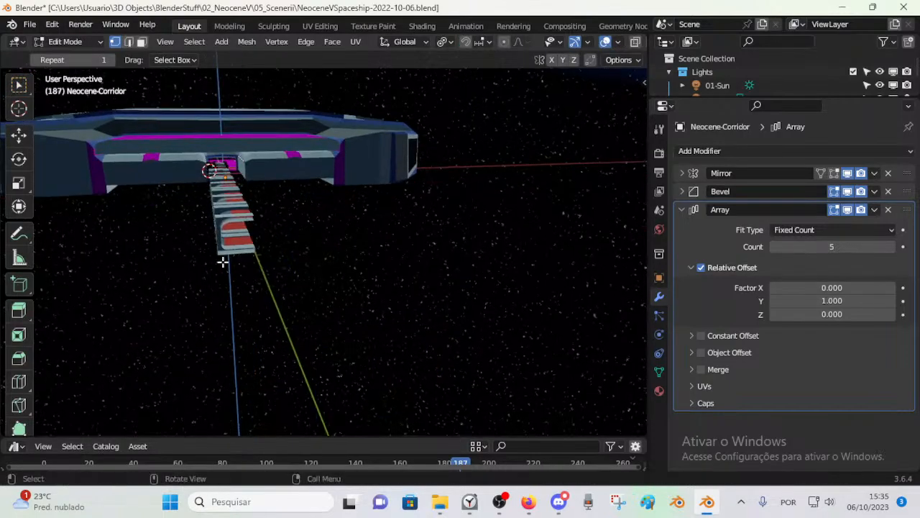
Step: Fly over the corridor roof to inspect the mesh being edited, and return to Object Mode to compare the full corridor
key("w")
key("shift+grave")
key("w")
key("s")
key("e")
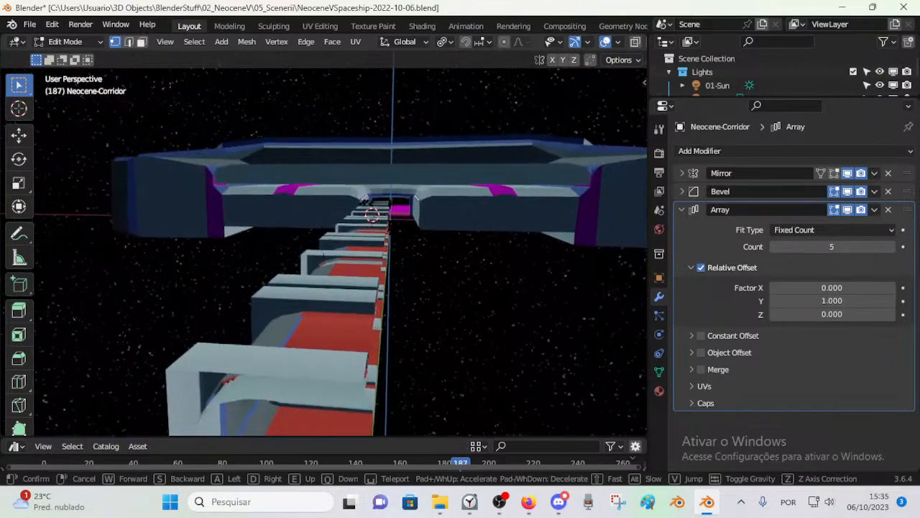
key("a")
key("q")
key("e")
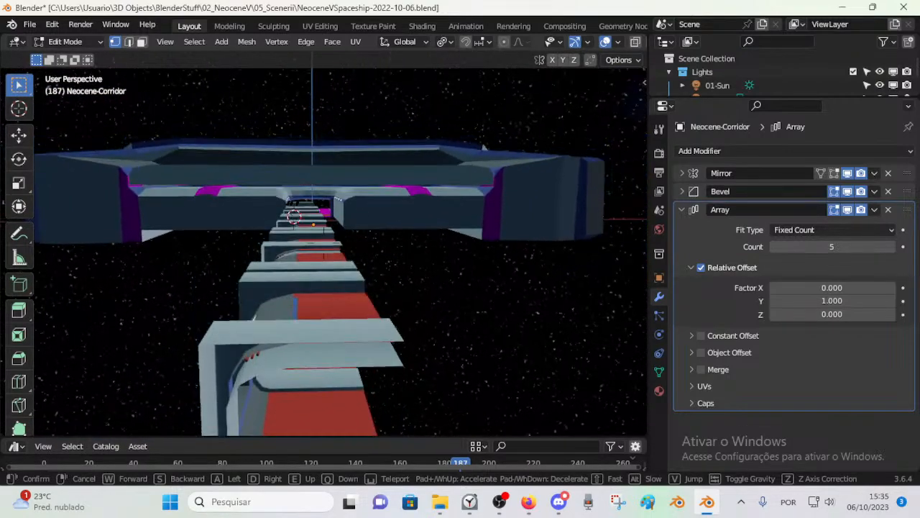
left_click(217, 247)
key("Tab")
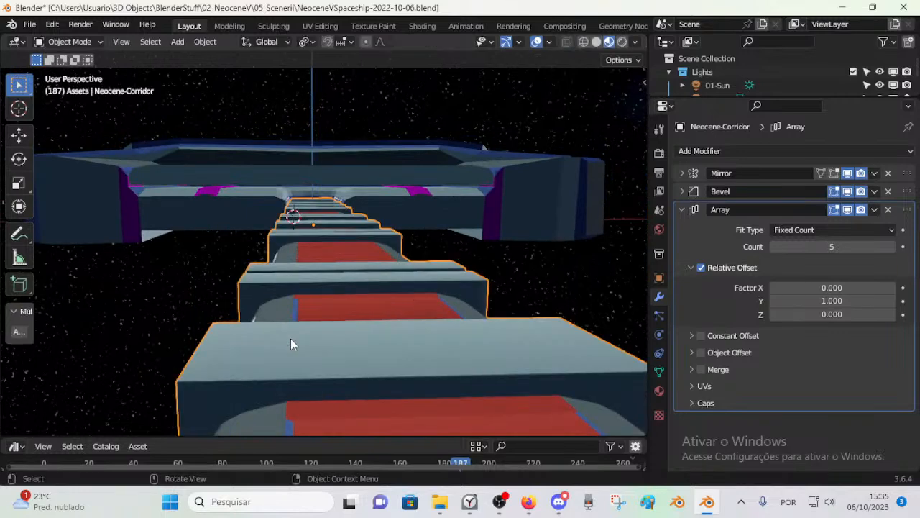
Step: Reopen the corridor mesh for editing, select all of its geometry, and recalculate the normals to face outside
key("Tab")
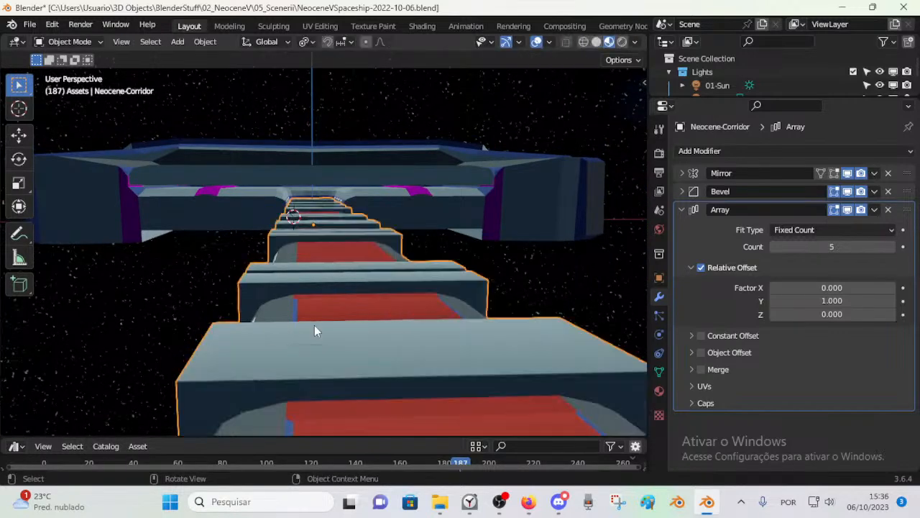
middle_click_drag(251, 307, 406, 322)
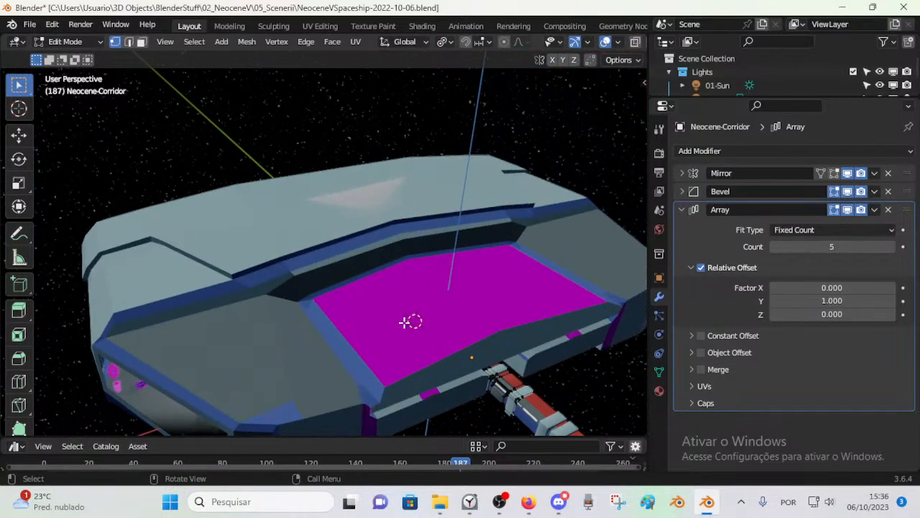
middle_click_drag(477, 346, 419, 262)
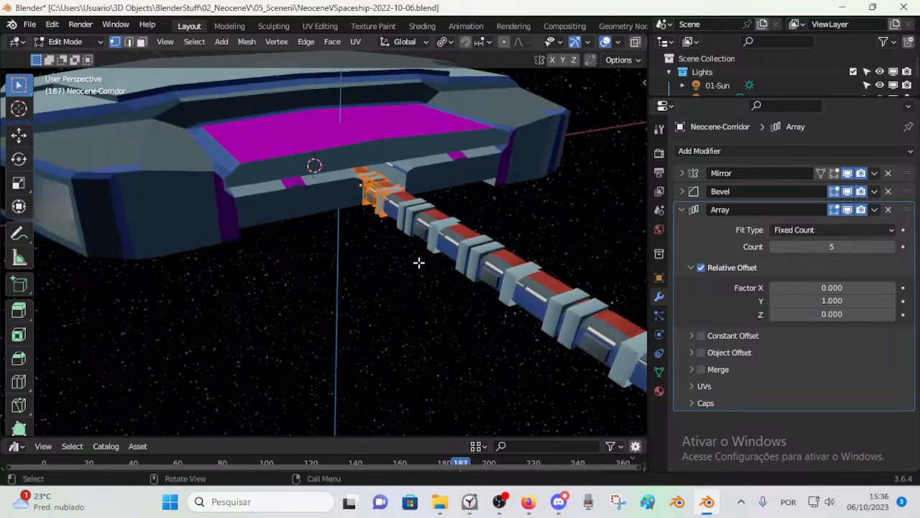
key("KP_Decimal")
scroll(419, 262, "up", 5)
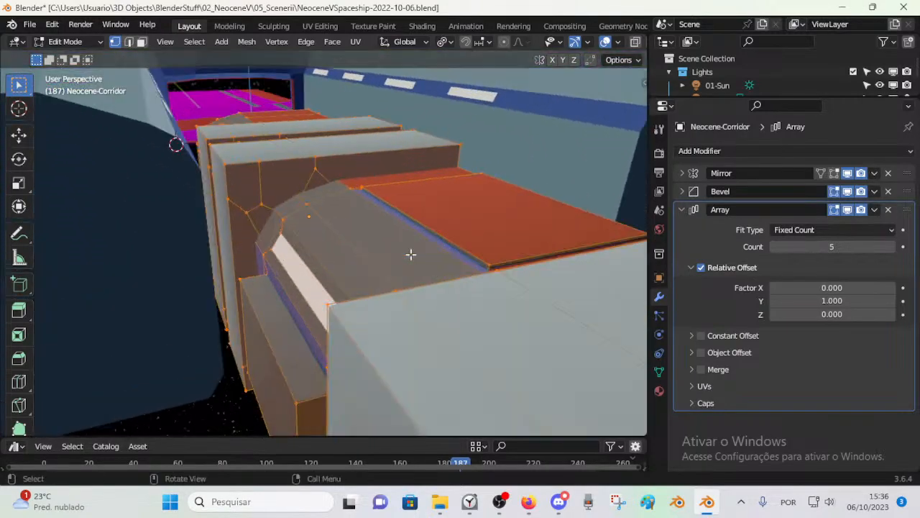
middle_click_drag(407, 279, 361, 246)
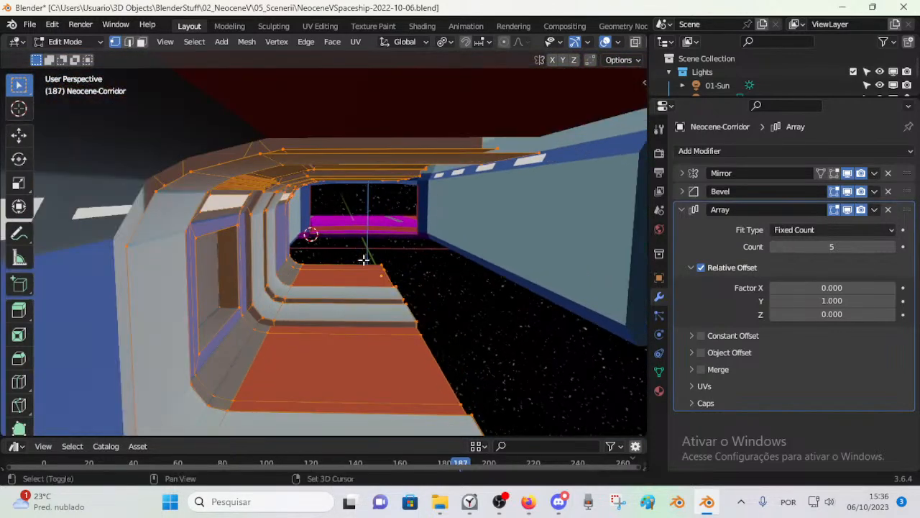
key("shift+n")
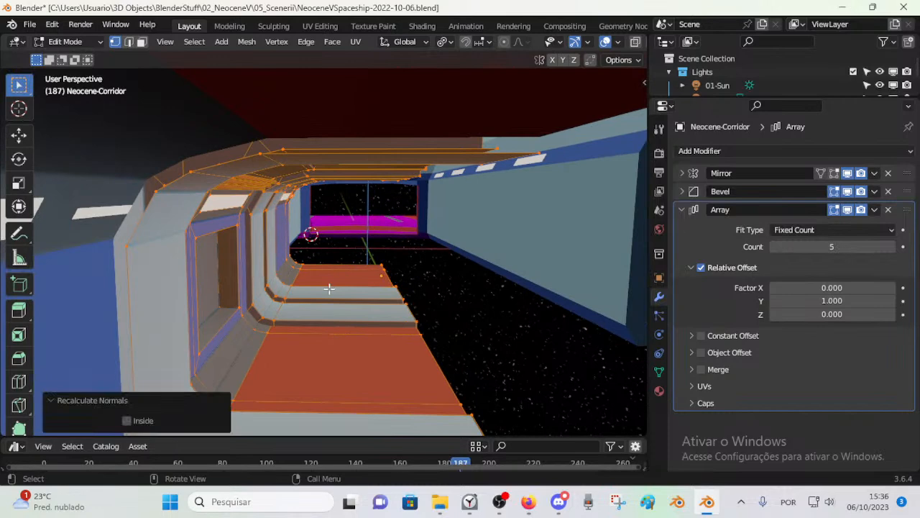
Step: Clear the selection and select the corridor's separate light-grey frame ribs as linked geometry
key("alt+a")
middle_click_drag(425, 273, 217, 262)
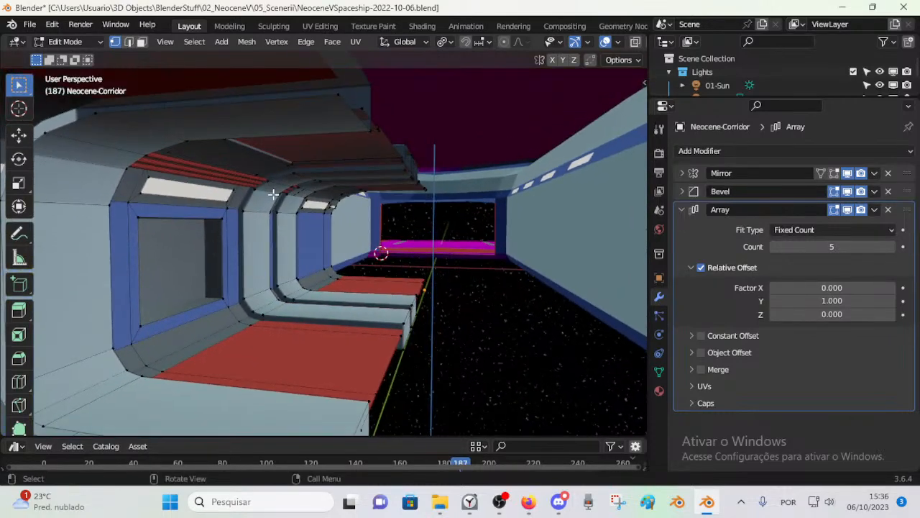
middle_click_drag(266, 202, 295, 200)
key("l")
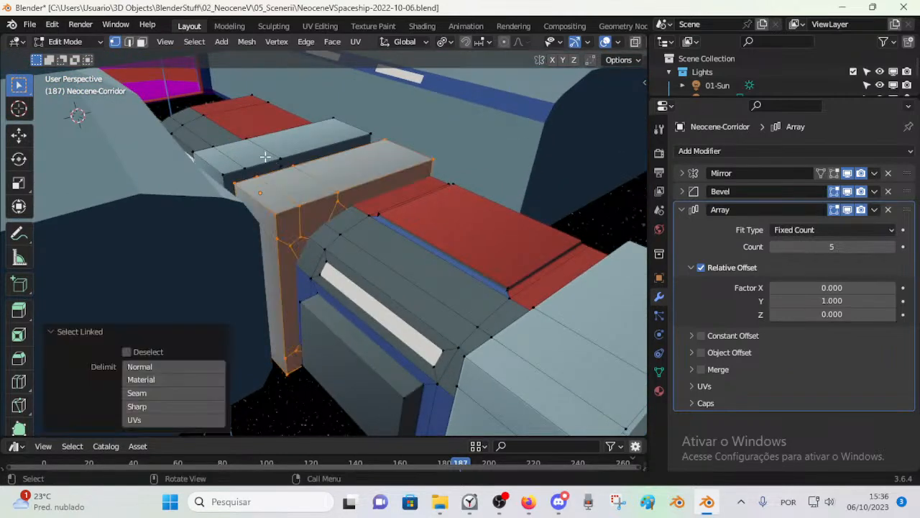
key("l")
middle_click_drag(562, 366, 464, 15)
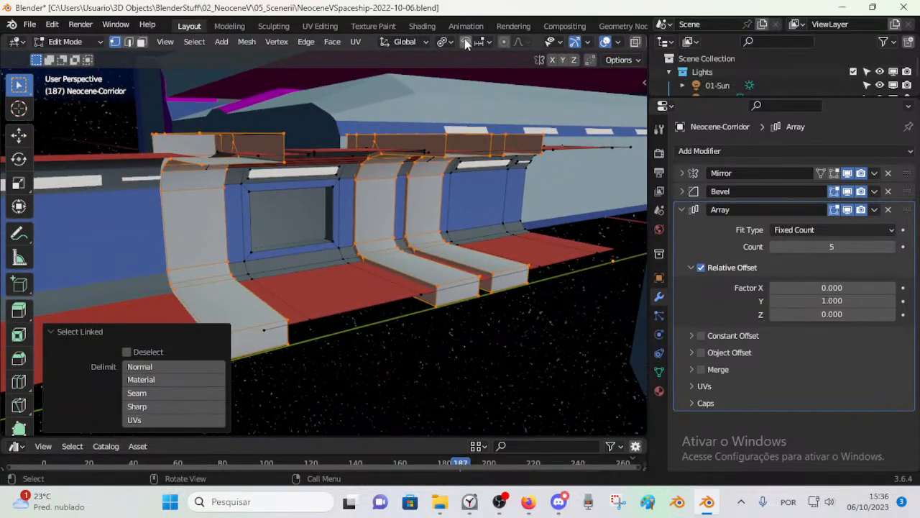
Step: Turn on the Face Orientation overlay for the viewport, leaving Fade Inactive Geometry off
scroll(567, 43, "down", 3)
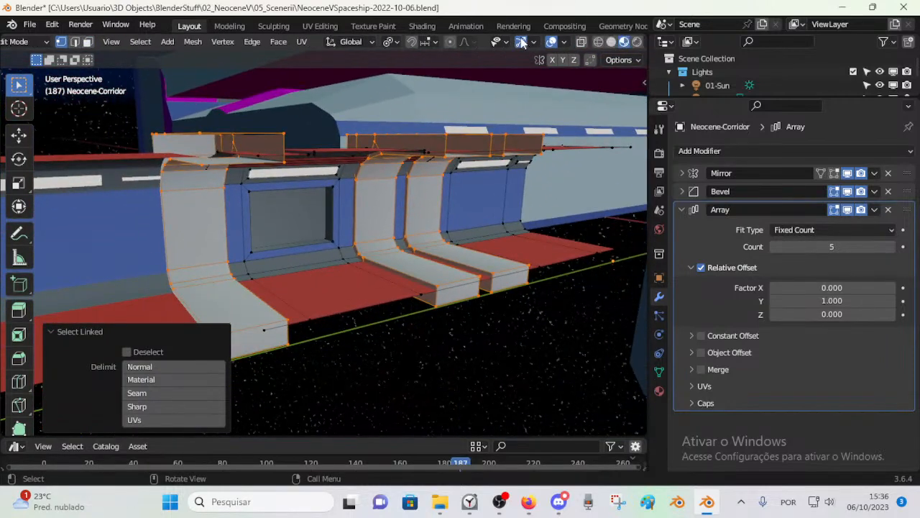
scroll(568, 45, "down", 1)
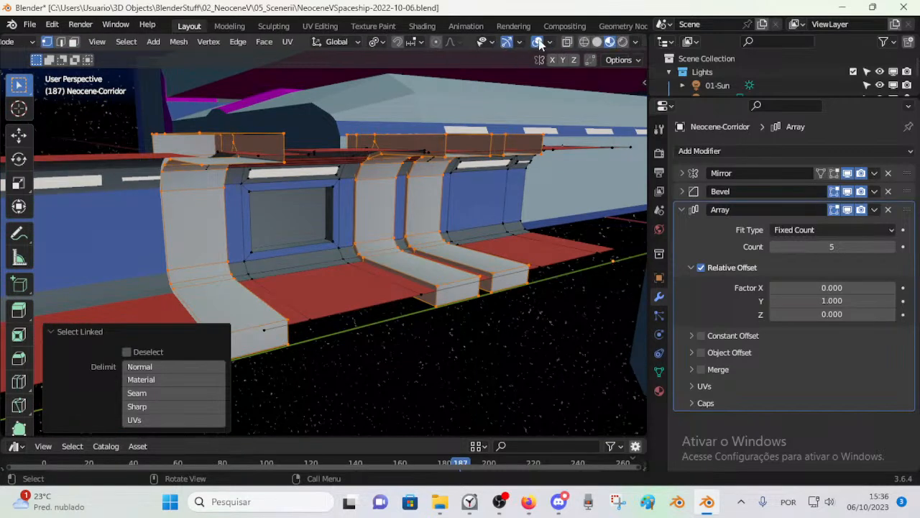
left_click(548, 43)
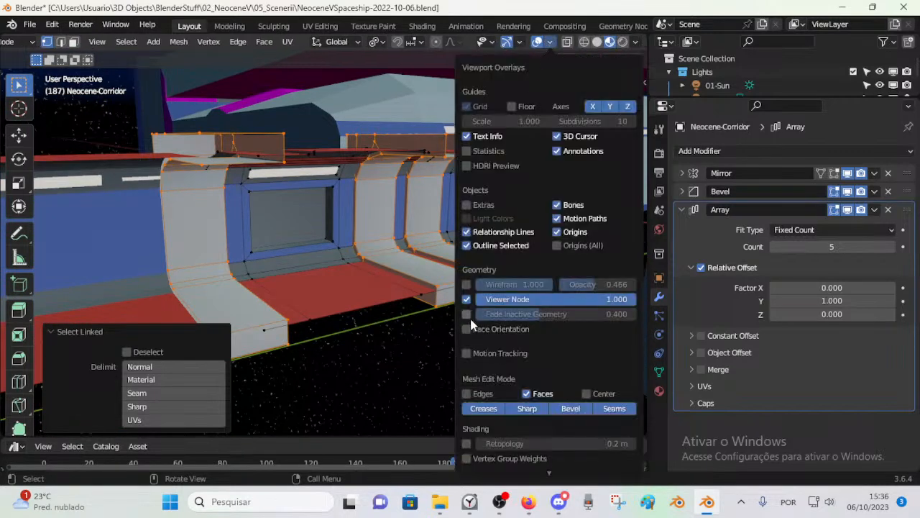
left_click(467, 314)
left_click(548, 45)
left_click(553, 41)
left_click(553, 42)
left_click(467, 314)
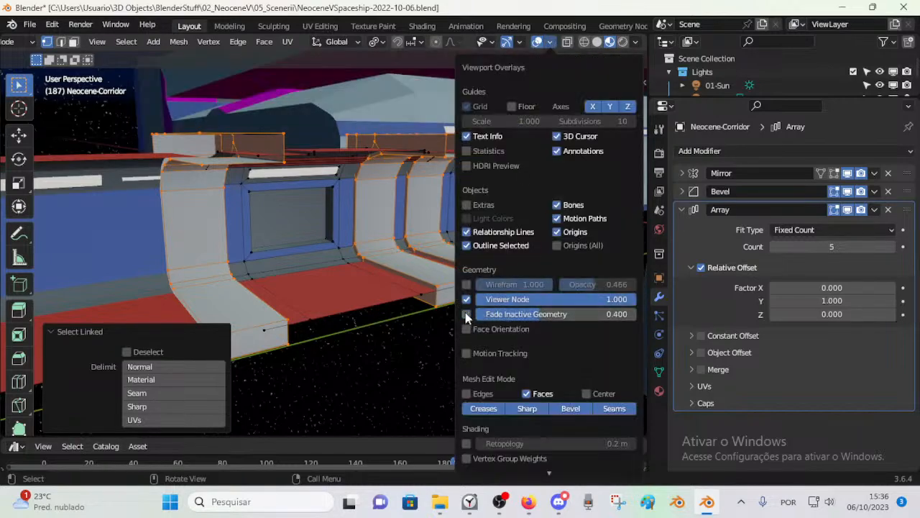
left_click(467, 329)
Step: Inspect the face orientation along the corridor, from its outer roof through to the main hall entrance
middle_click_drag(424, 287, 368, 292)
scroll(388, 269, "up", 3)
key("ctrl+Tab")
left_click(371, 271)
key("Tab")
scroll(431, 285, "down", 8)
key("shift+grave")
key("w")
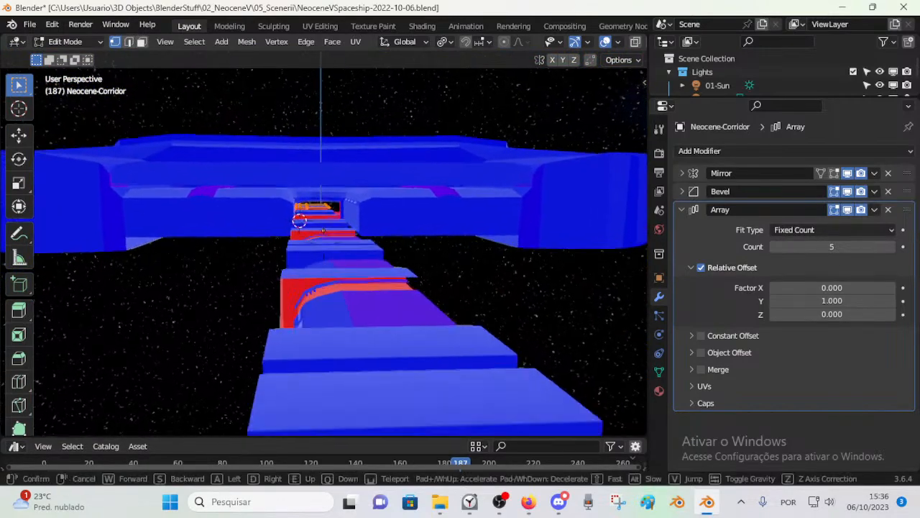
key("w")
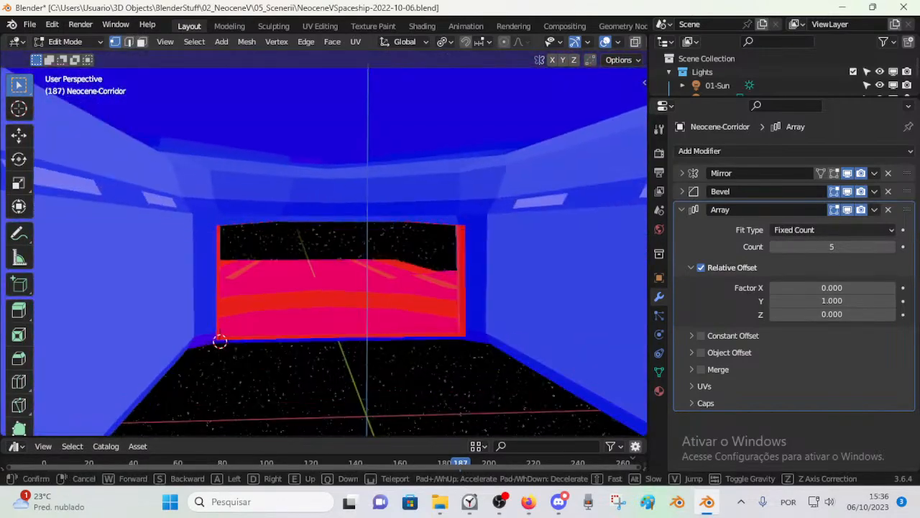
Step: Back through the main hall to check the face orientation of its floors, walls and windows
key("s")
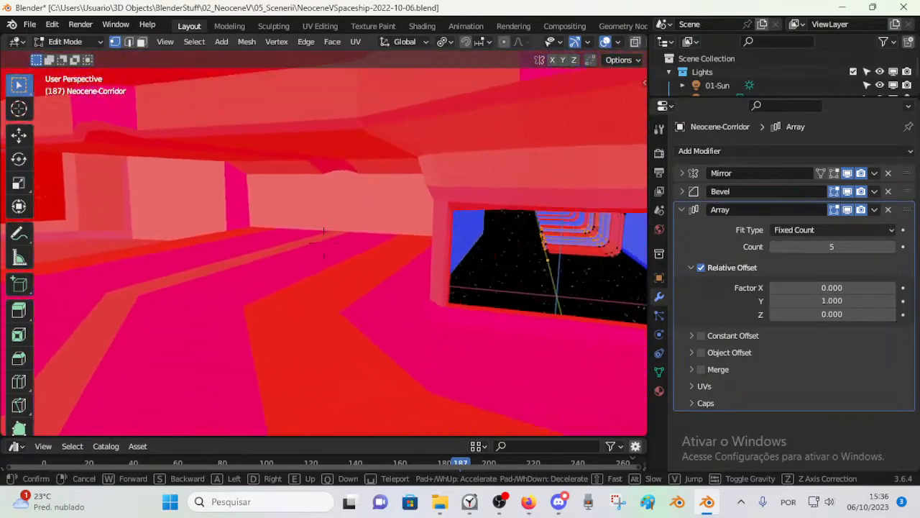
key("s")
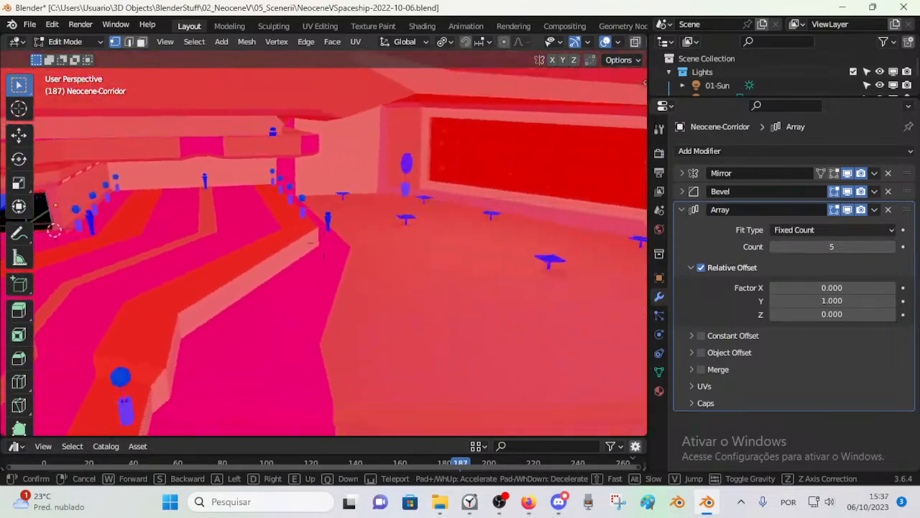
key("s")
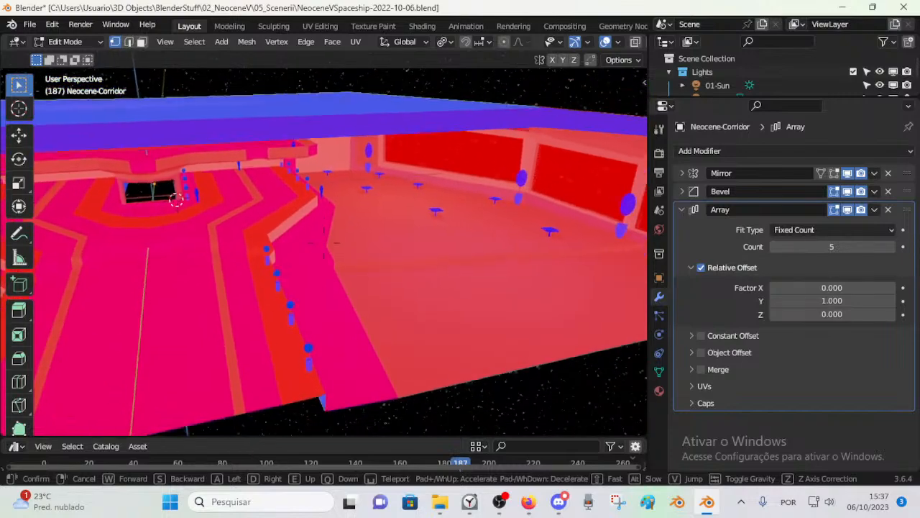
key("w")
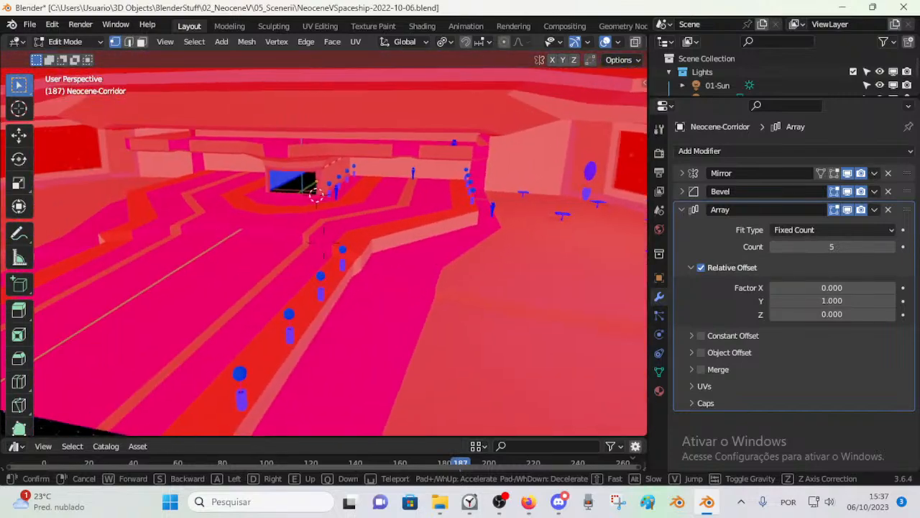
key("d")
left_click(374, 297)
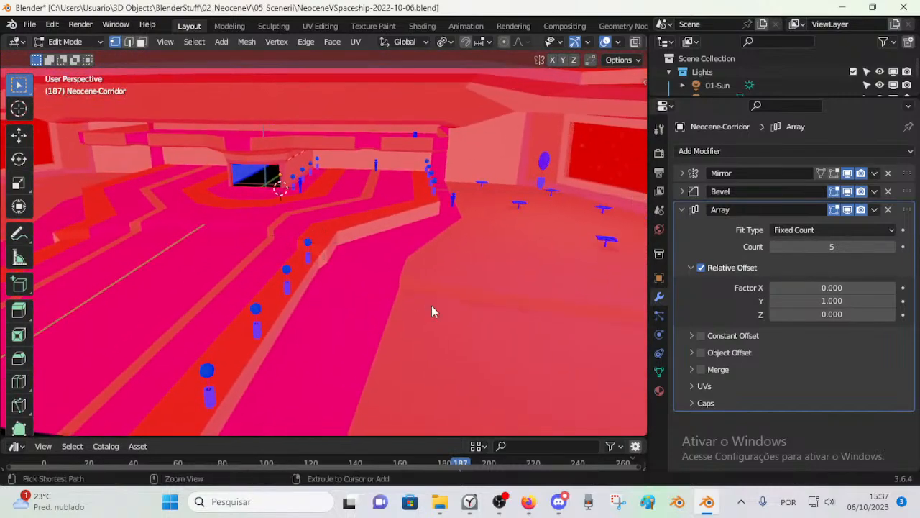
Step: Switch from the corridor to the Neocene main hull and open its mesh for editing
key("Tab")
left_click(428, 291)
key("Tab")
scroll(429, 290, "down", 5)
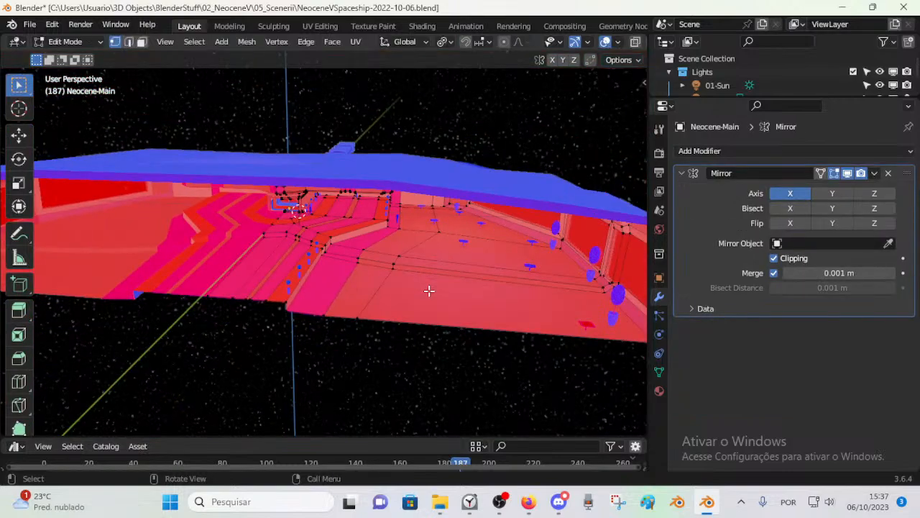
Step: Recalculate the normals of the whole main hull mesh with Inside enabled, and return to Object Mode
middle_click_drag(432, 289, 397, 246)
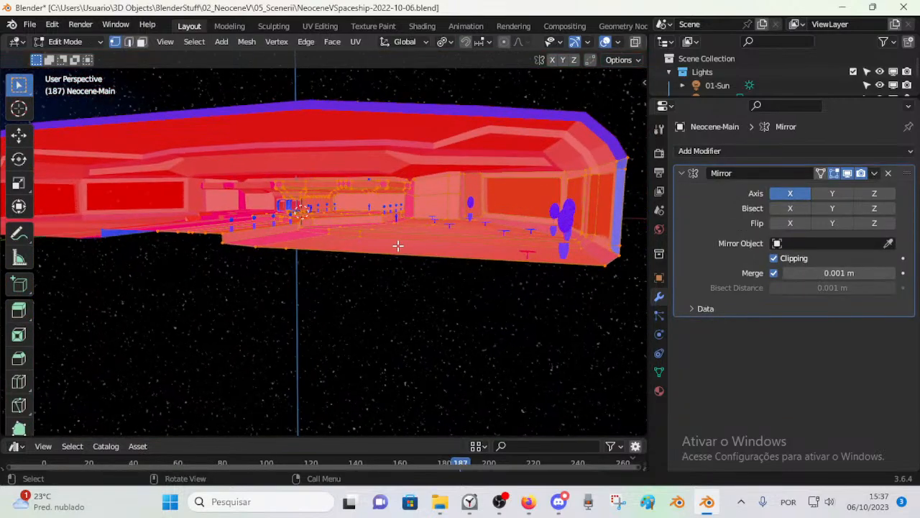
key("shift+n")
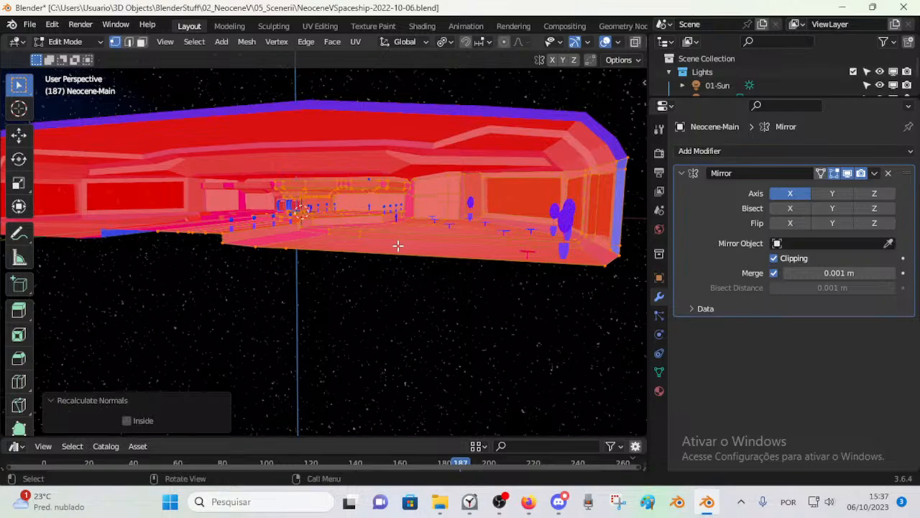
left_click(127, 420)
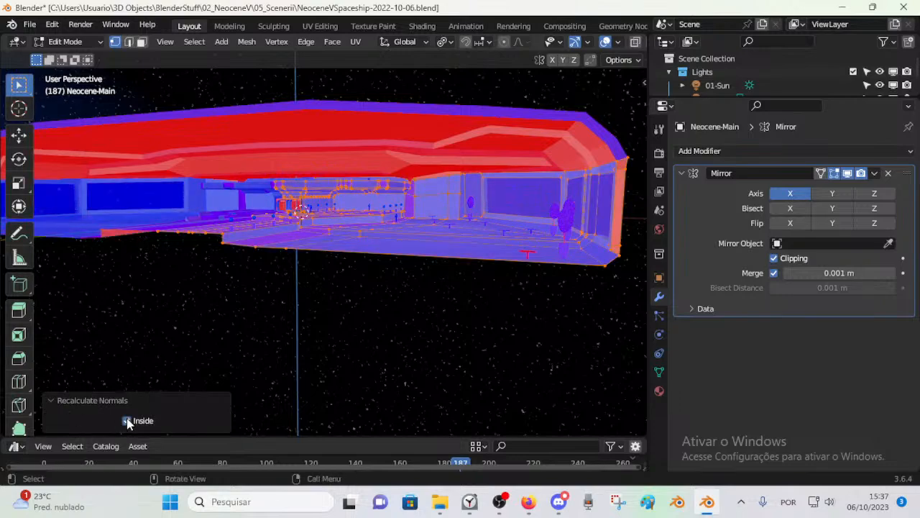
left_click(368, 203)
middle_click_drag(374, 202, 366, 252)
key("ctrl+Tab")
left_click(399, 240)
middle_click_drag(448, 239, 375, 354)
left_click(365, 345)
key("Tab")
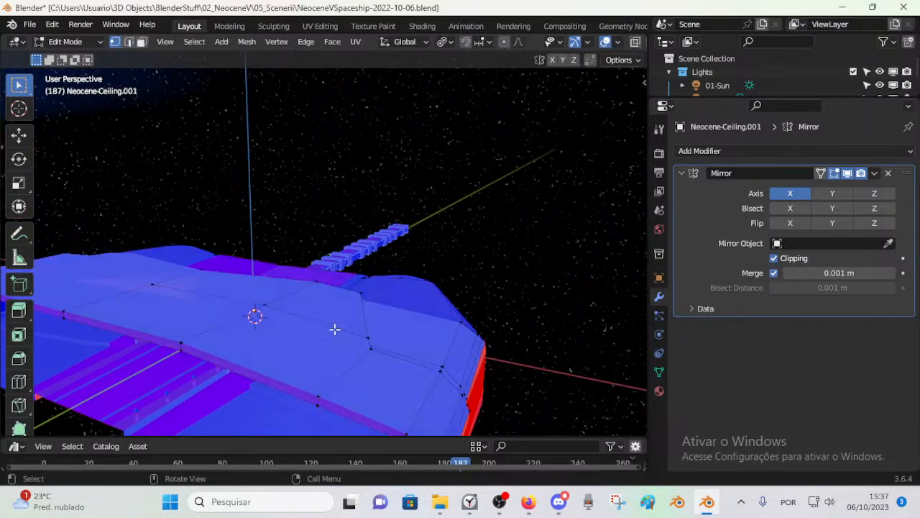
middle_click_drag(318, 326, 316, 324)
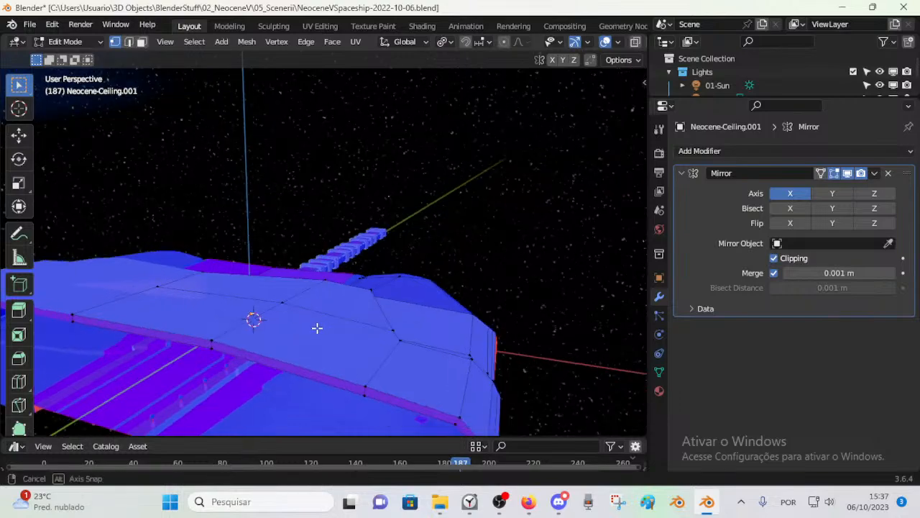
key("ctrl+Tab")
left_click(206, 327)
Step: Try hiding the ceiling object above the main hull, and undo the hiding
left_click(236, 406)
middle_click_drag(235, 406, 270, 372)
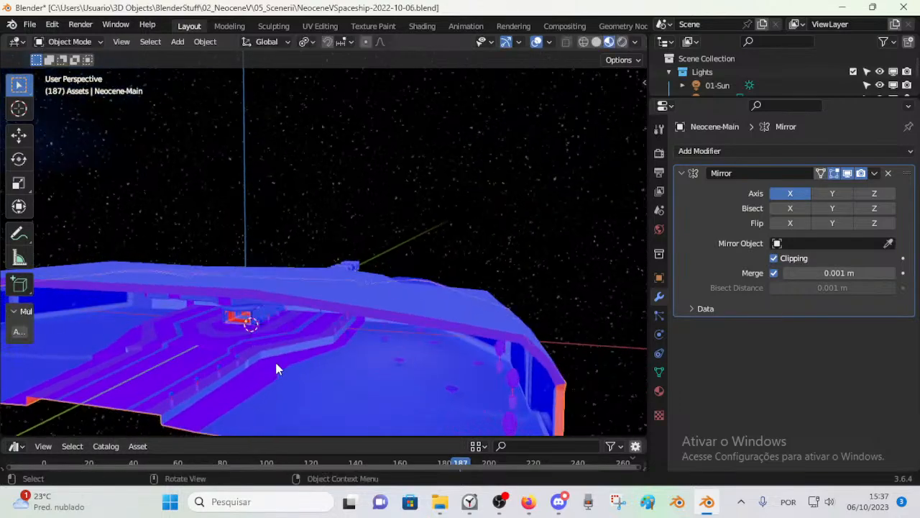
left_click(307, 287)
middle_click_drag(306, 285, 298, 360)
left_click(314, 351)
key("h")
key("ctrl+z")
Step: Recalculate the normals of the whole ceiling mesh with Inside enabled, and return to Object Mode to check the hall interior
left_click(286, 320)
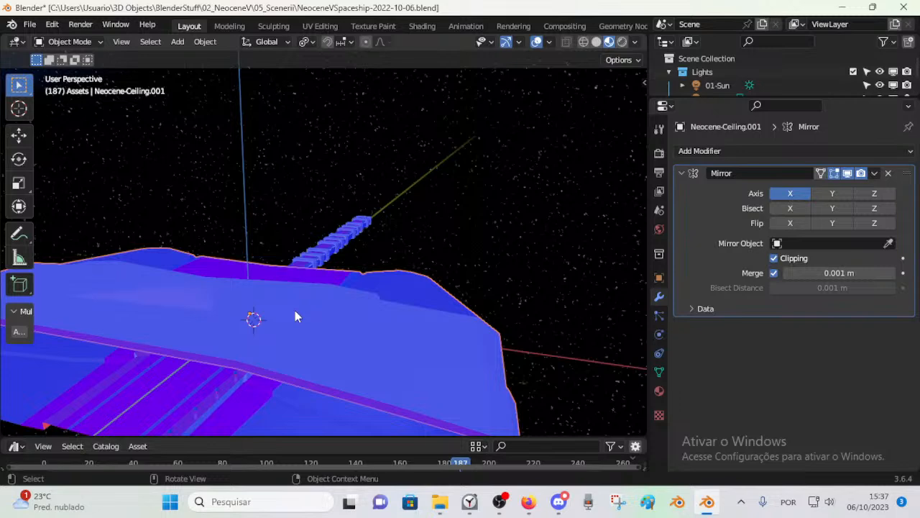
key("Tab")
key("a")
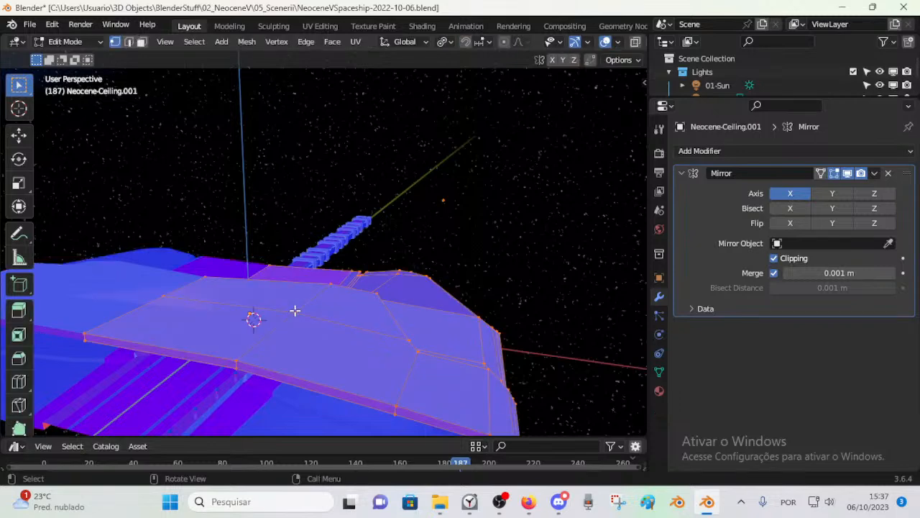
key("shift+n")
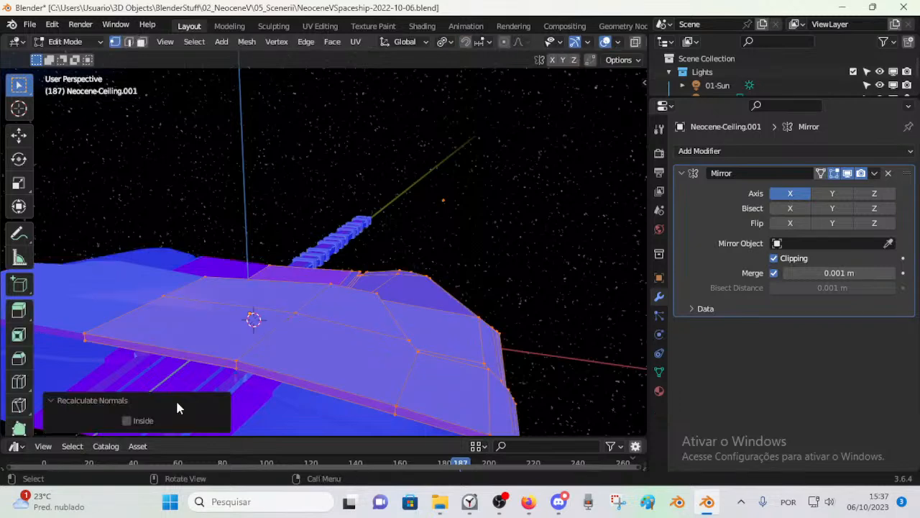
left_click(127, 420)
key("alt+a")
key("ctrl+Tab")
left_click(204, 320)
middle_click_drag(333, 341, 300, 314)
scroll(403, 265, "up", 4)
key("Tab")
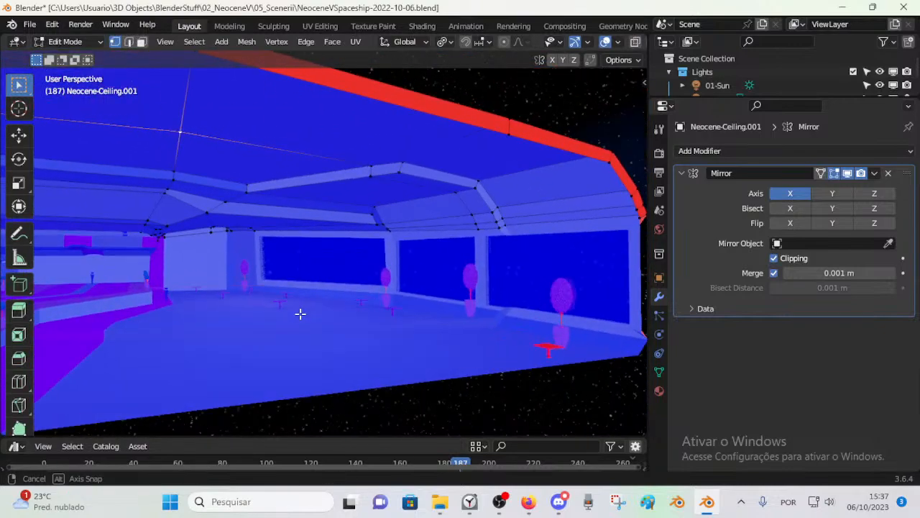
key("Tab")
Step: Recalculate the normals of the whole red table mesh near the hall's outer edge with Inside disabled, and return to Object Mode
left_click(550, 349)
middle_click_drag(550, 350, 427, 333)
key("Tab")
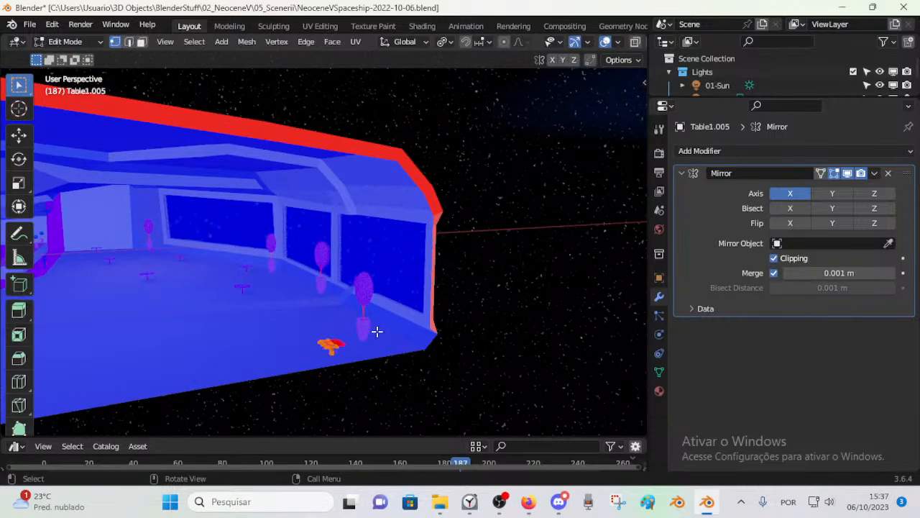
key("shift+n")
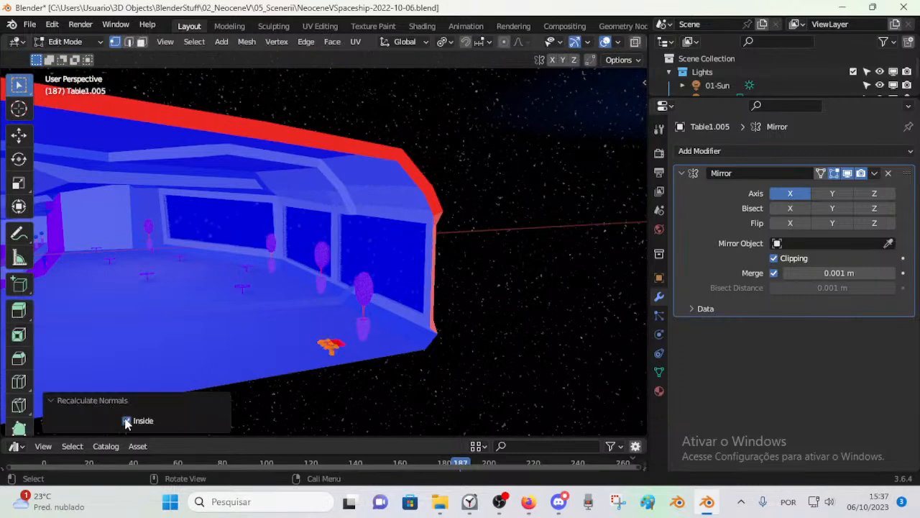
left_click(270, 348)
scroll(319, 368, "up", 5)
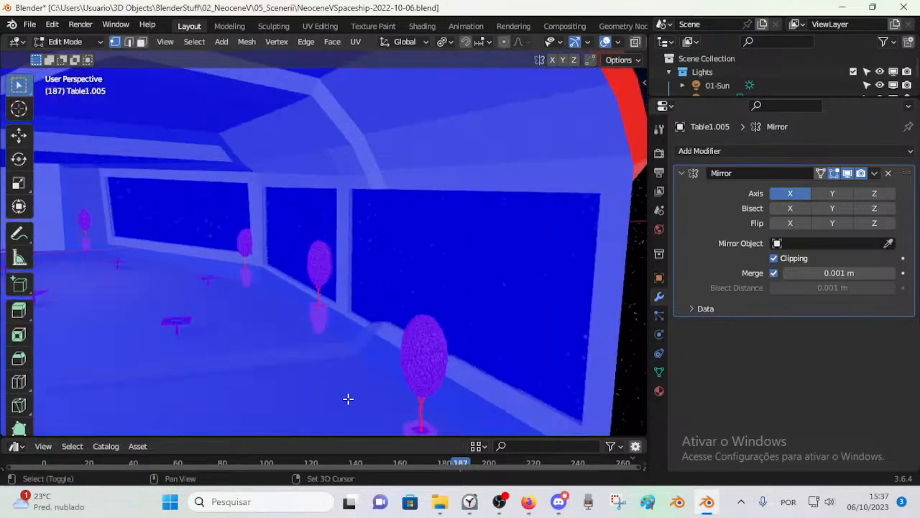
key("a")
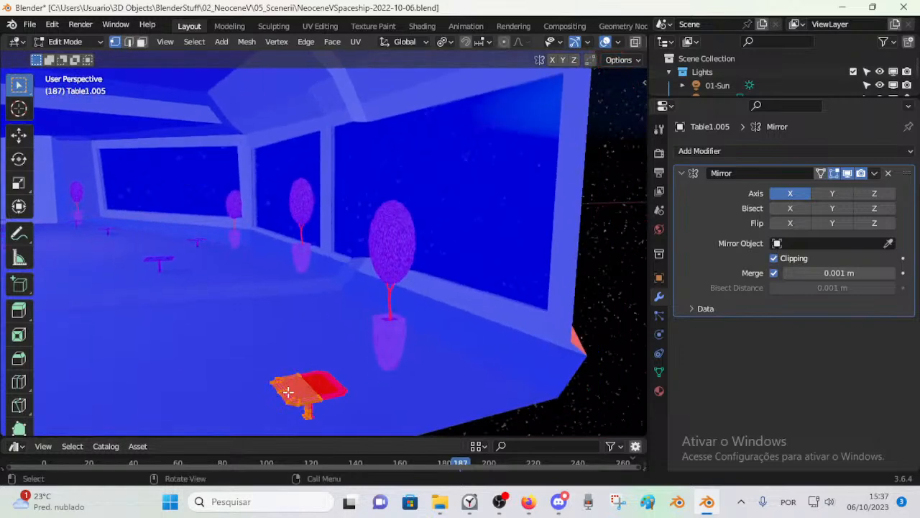
key("shift+n")
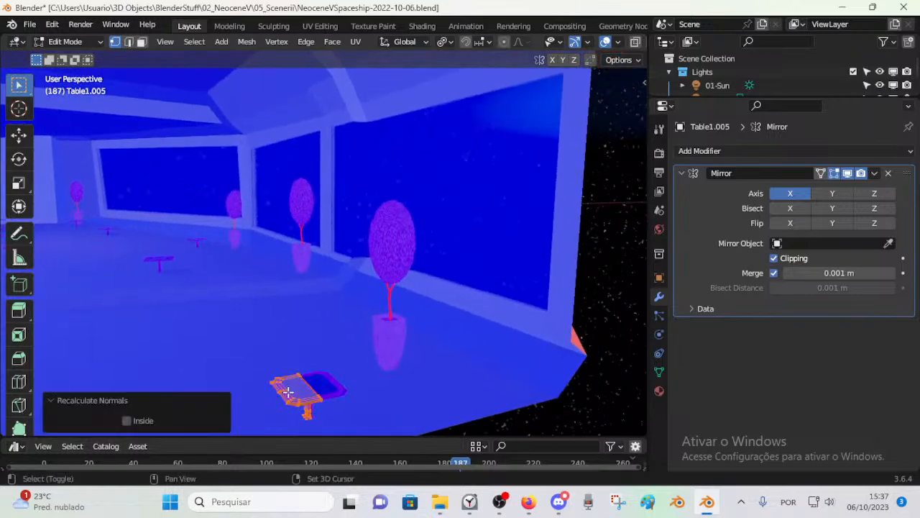
left_click(127, 421)
left_click(128, 421)
key("ctrl+Tab")
left_click(168, 334)
Step: Recalculate the normals of the linked trunk of the potted plant beside the table with Inside disabled, and leave mesh editing
left_click(283, 332)
left_click(395, 317)
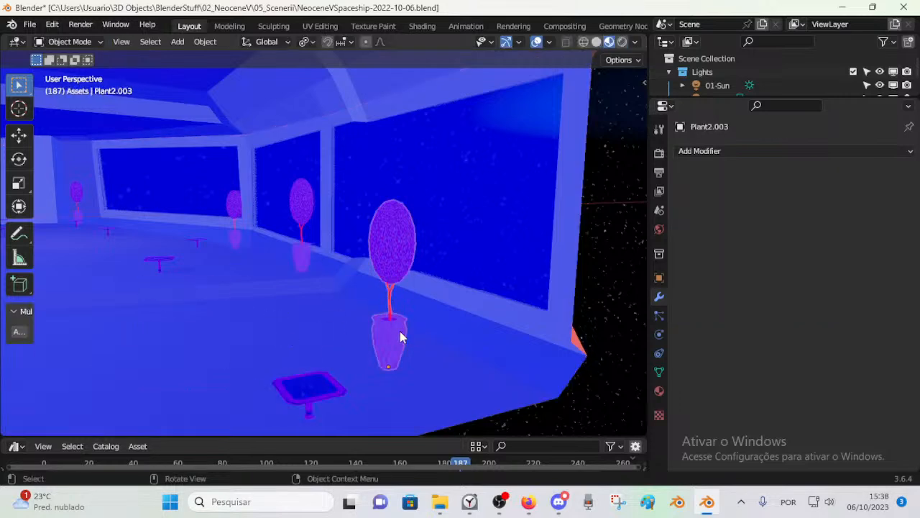
scroll(397, 318, "up", 5)
middle_click_drag(462, 365, 426, 343, "shift")
scroll(443, 353, "down", 3)
key("Tab")
key("l")
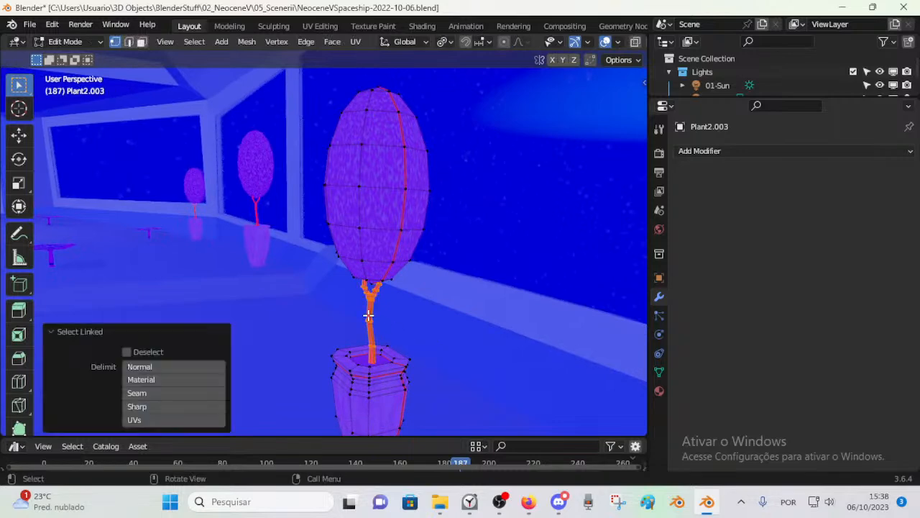
key("shift+n")
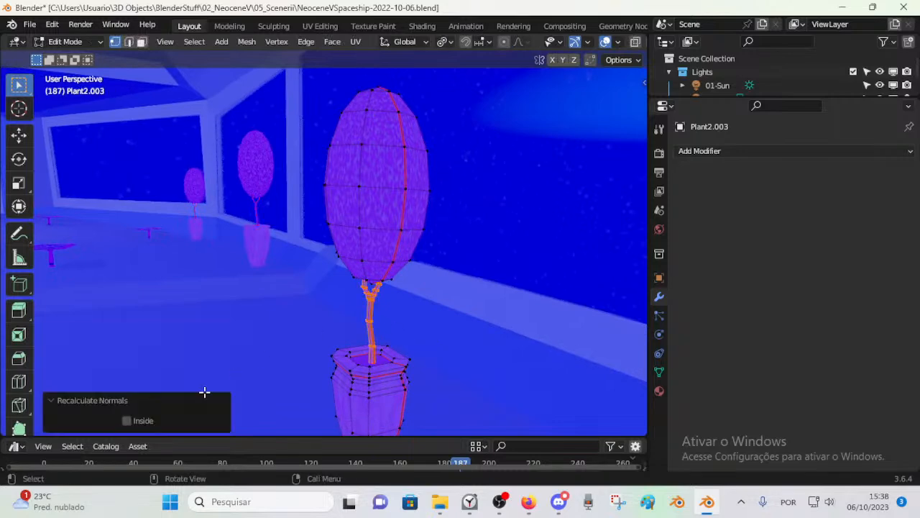
key("alt+a")
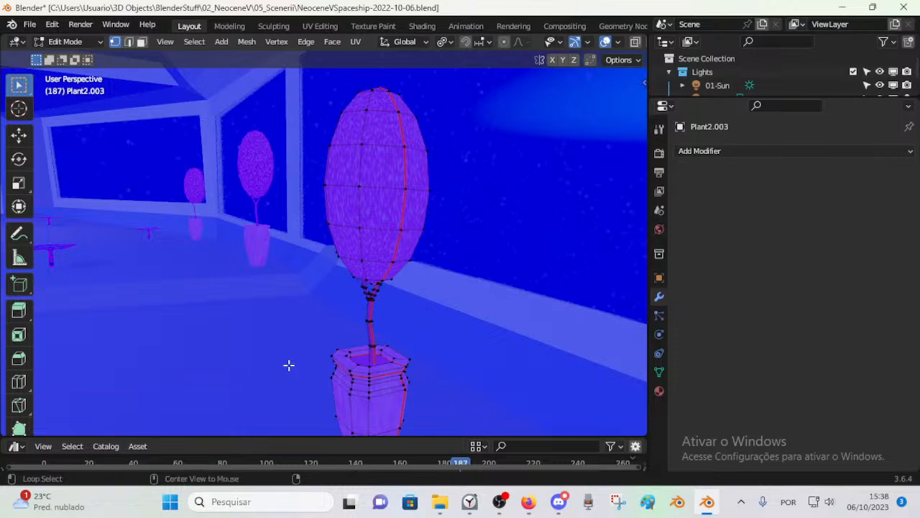
middle_click_drag(406, 355, 368, 335, "shift")
scroll(388, 343, "up", 4)
middle_click_drag(278, 376, 267, 294, "ctrl")
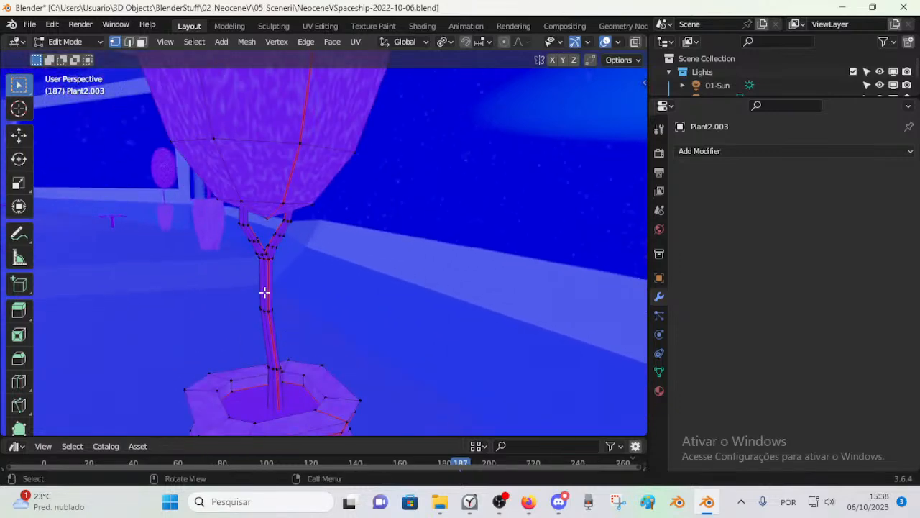
key("Tab")
Step: Go to the corridor entrance and open the corridor object's mesh for editing with nothing selected
scroll(264, 297, "down", 8)
scroll(269, 292, "up", 3)
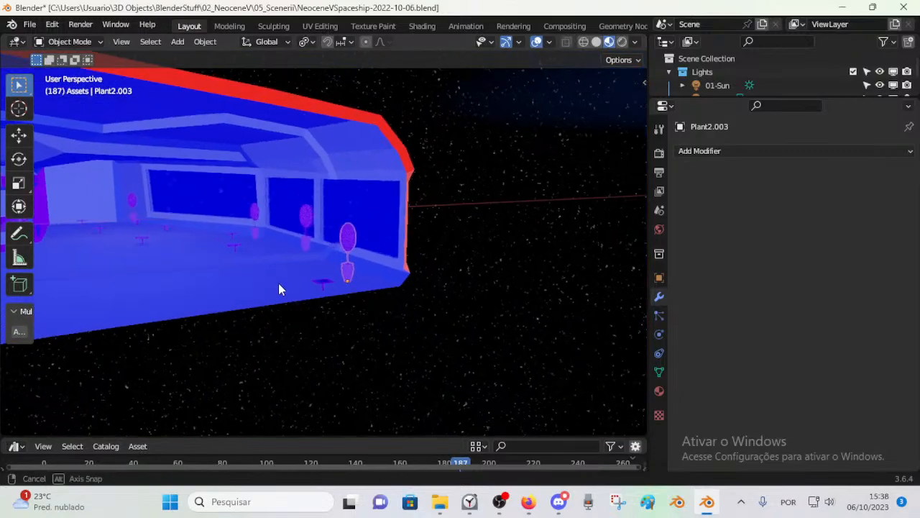
middle_click_drag(300, 283, 376, 299)
left_click(384, 177)
scroll(374, 304, "up", 8)
scroll(389, 264, "down", 3)
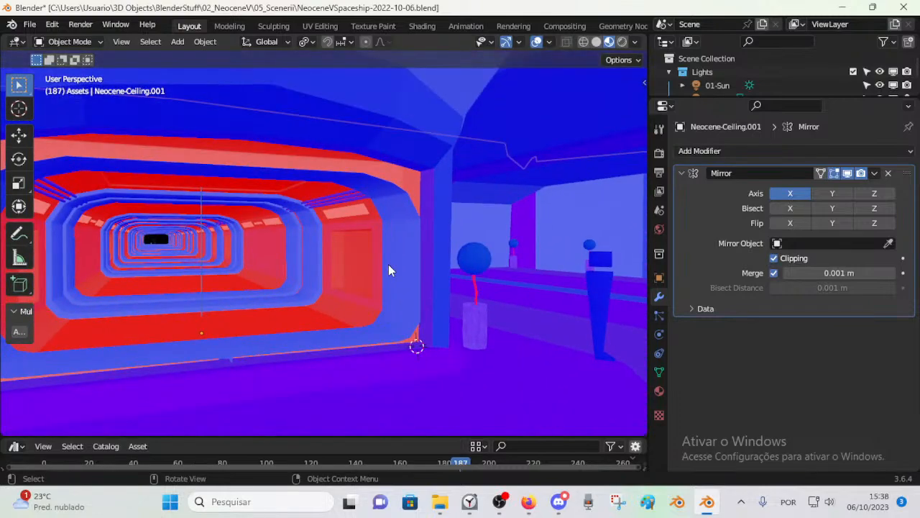
left_click(388, 264)
key("Tab")
key("alt+a")
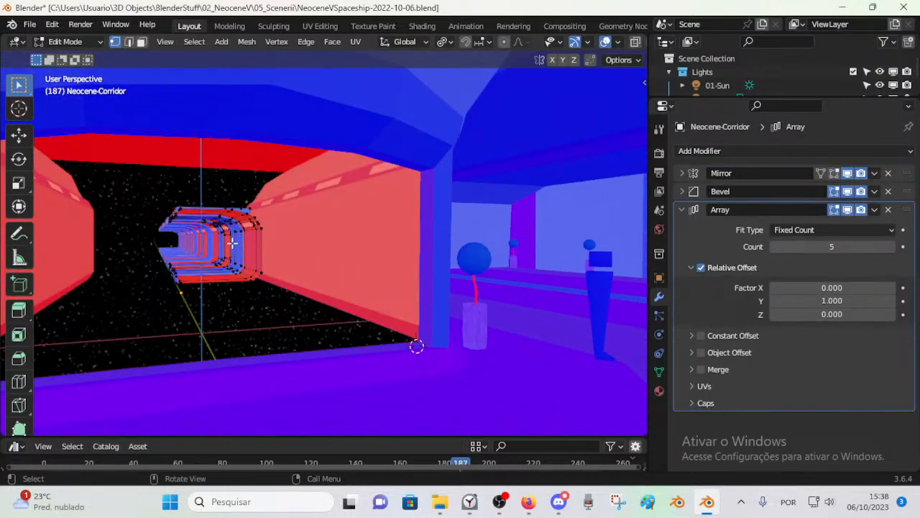
middle_click_drag(237, 312, 301, 331, "ctrl")
middle_click_drag(191, 321, 293, 297, "shift")
Step: Walk into the corridor, select its linked faces delimited by Seam in face select mode, and clear the selection
key("shift+grave")
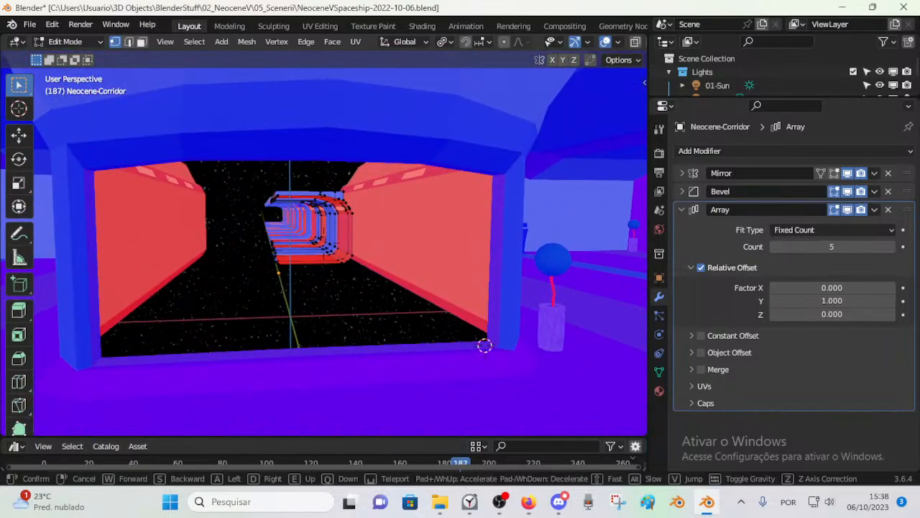
key("w")
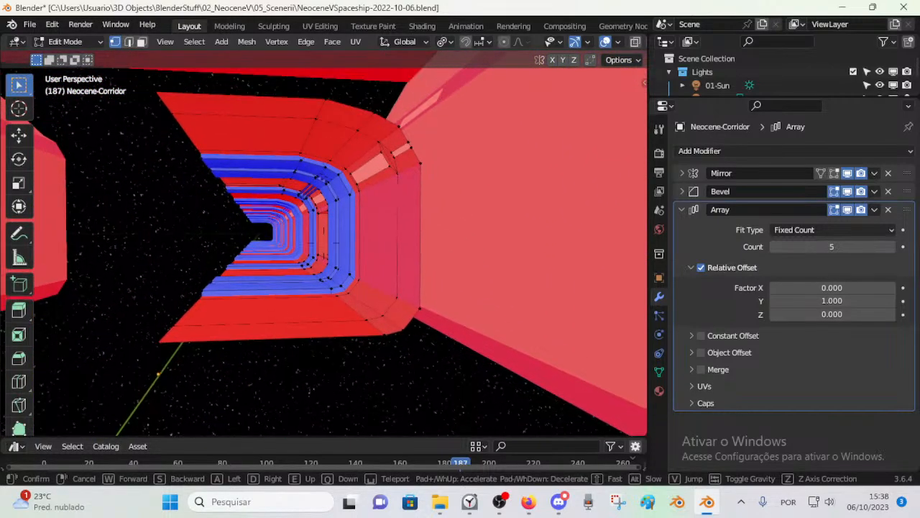
left_click(298, 317)
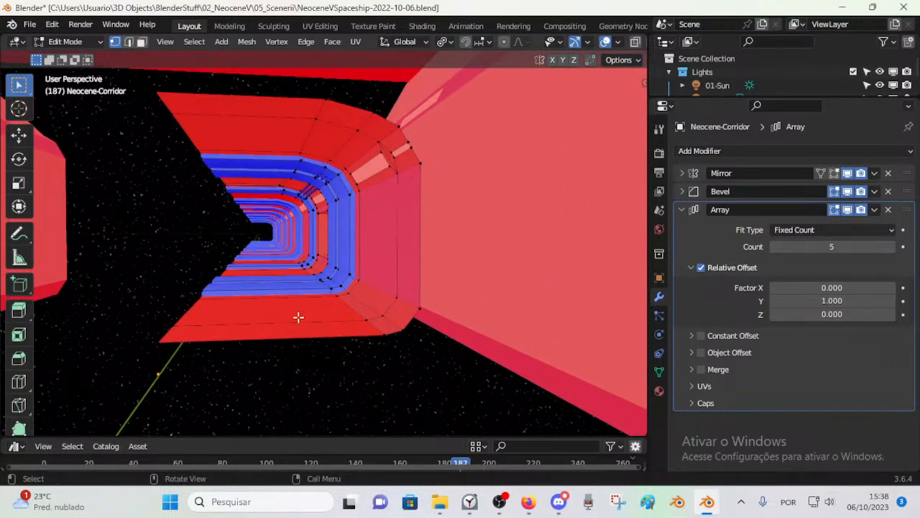
left_click(358, 312, "alt")
key("alt+a")
left_click(358, 314)
key("ctrl+l")
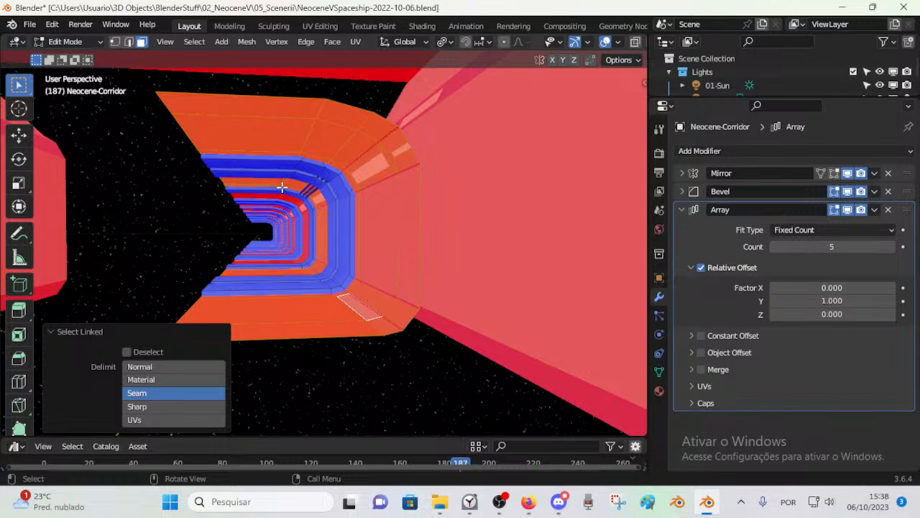
key("alt+a")
middle_click_drag(338, 246, 517, 349)
left_click(528, 502)
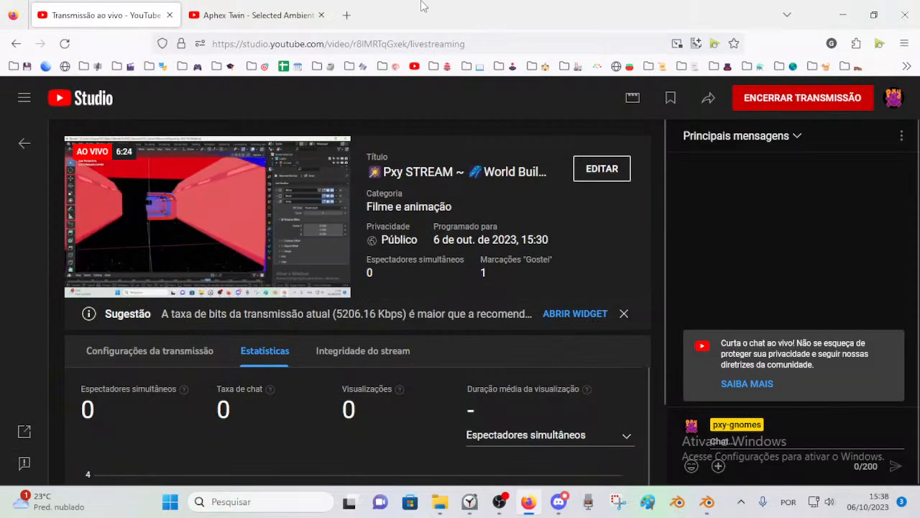
left_click(346, 14)
left_click(323, 44)
type("\"R")
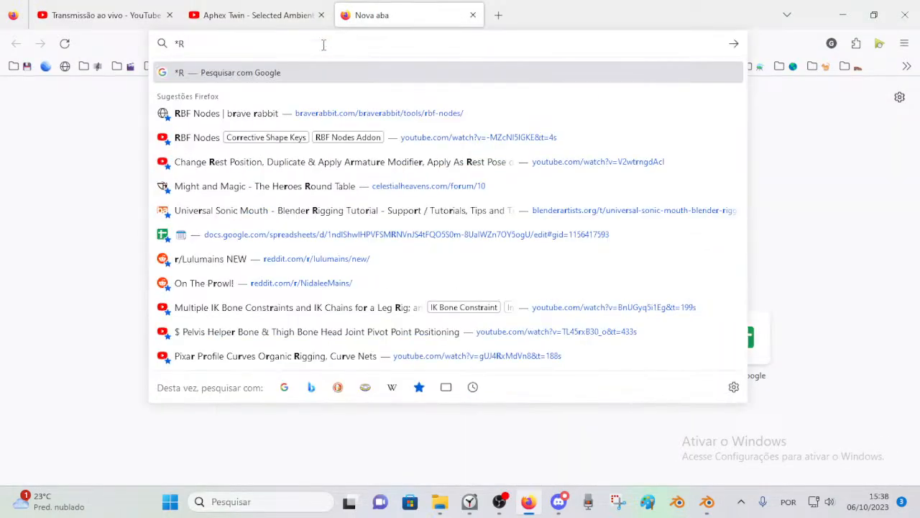
key("BackSpace")
key("BackSpace")
type("R@")
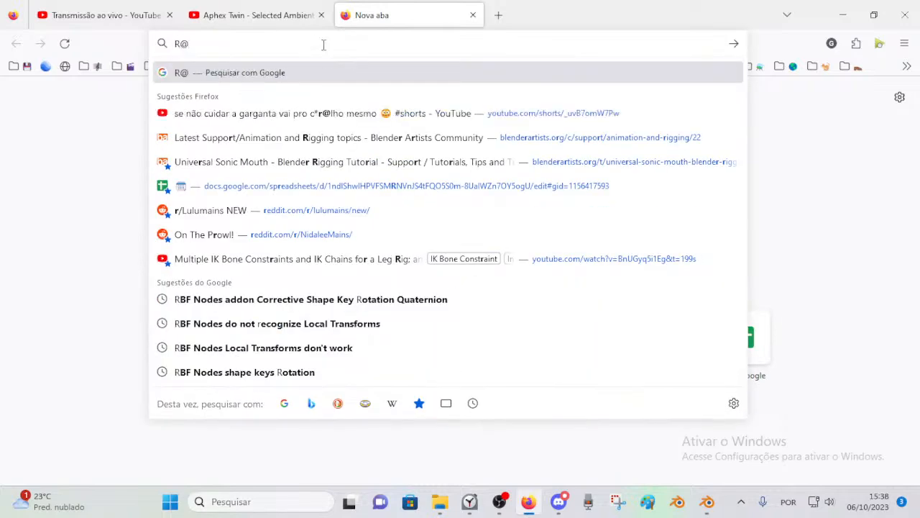
key("BackSpace")
key("BackSpace")
type("&")
key("BackSpace")
type("*@r")
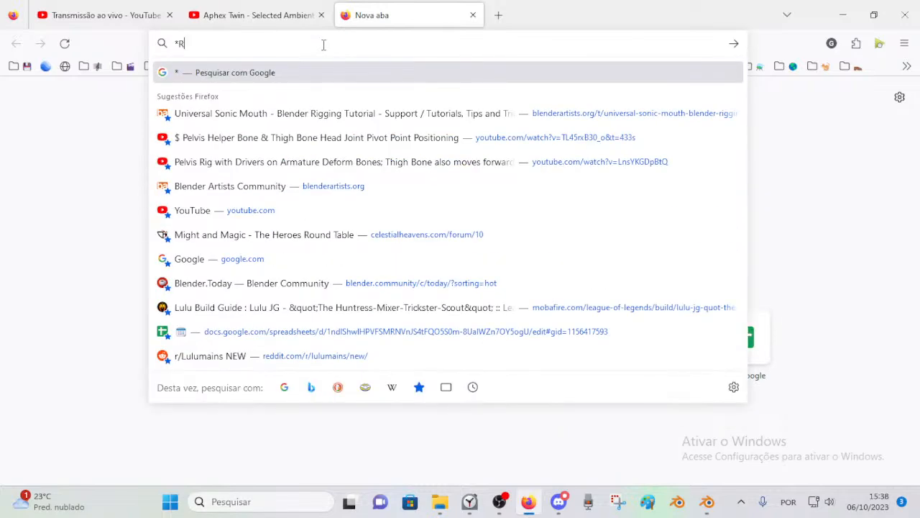
key("BackSpace")
type("Ryan")
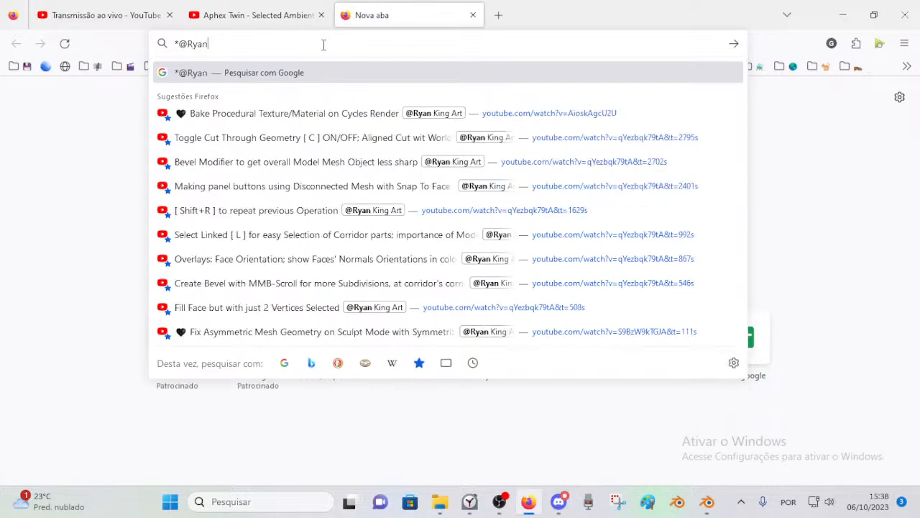
key("Down")
key("Up")
key("BackSpace")
key("BackSpace")
key("BackSpace")
key("BackSpace")
key("BackSpace")
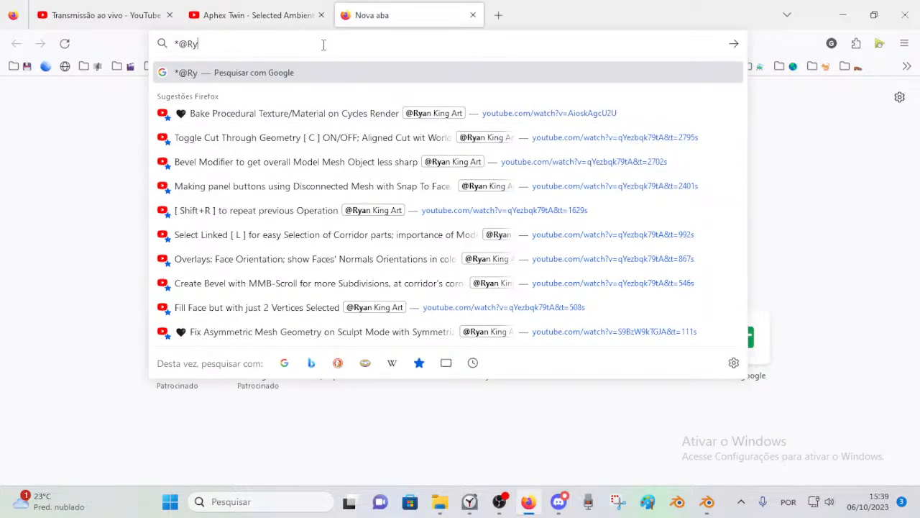
type("Ryan")
key("BackSpace")
key("BackSpace")
key("BackSpace")
key("BackSpace")
type("@Rya")
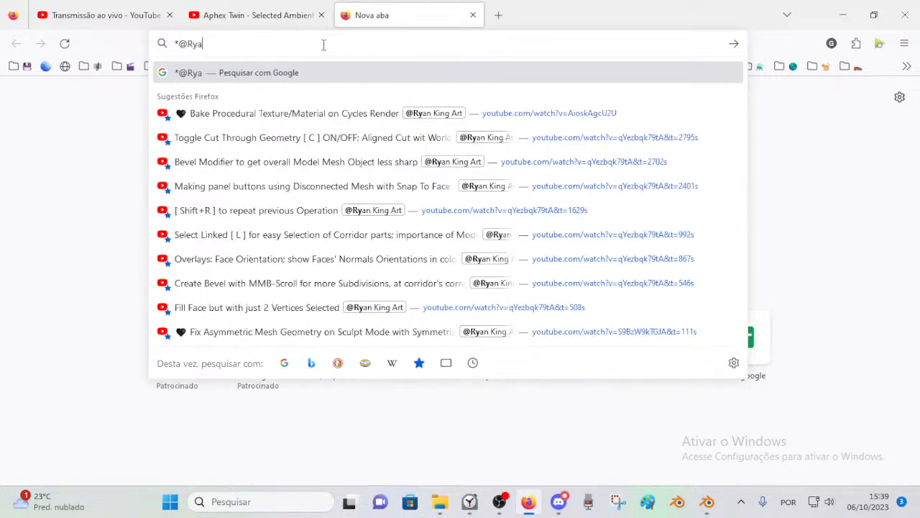
key("BackSpace")
key("BackSpace")
key("BackSpace")
key("BackSpace")
key("BackSpace")
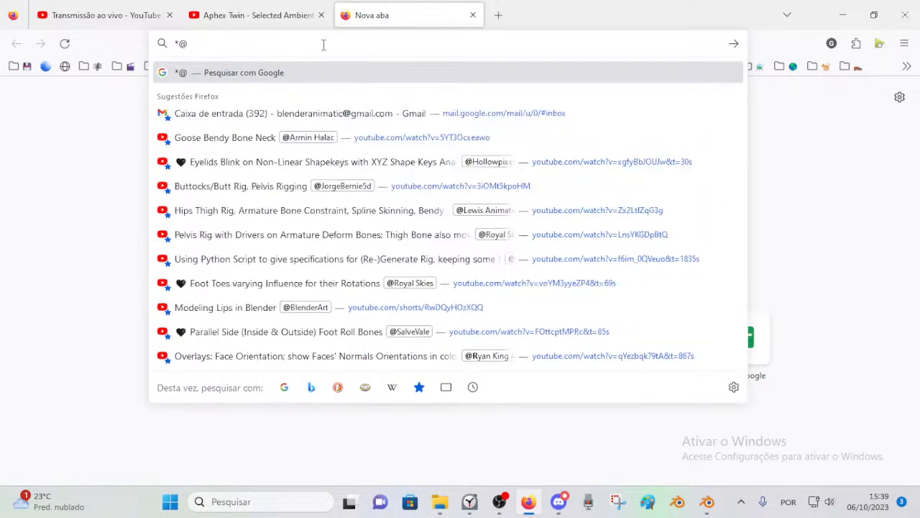
left_click(113, 149)
Step: Open Sci-Fi Passage - Part 2 (Blender Tutorial) from the resumeLater video list, look over its page, and close it
left_click(879, 43)
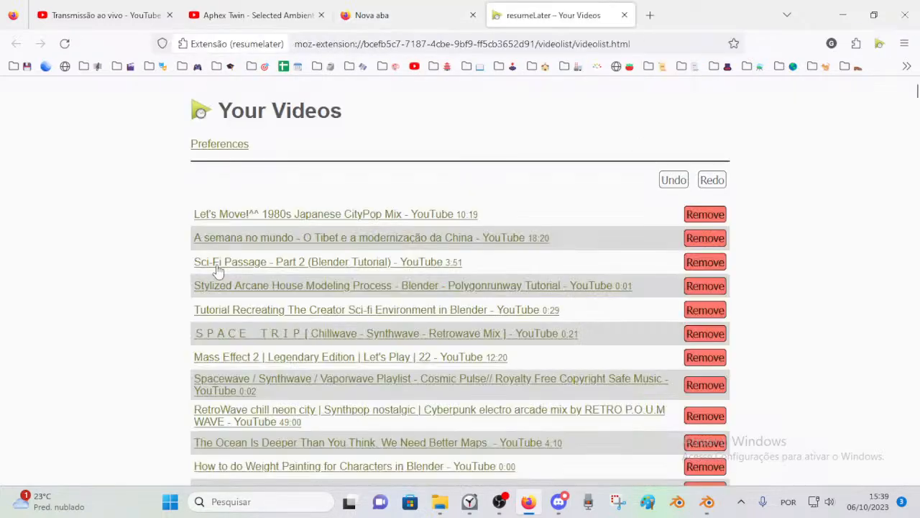
left_click(279, 260)
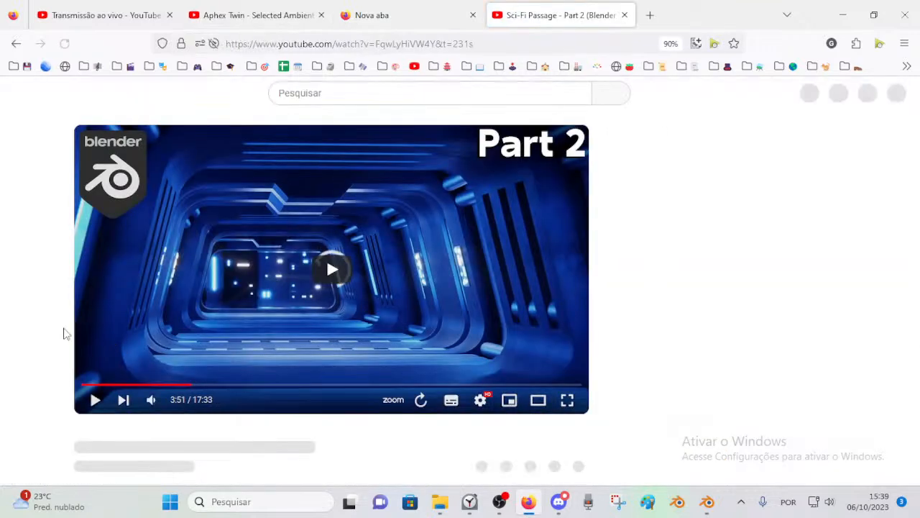
scroll(302, 425, "down", 1)
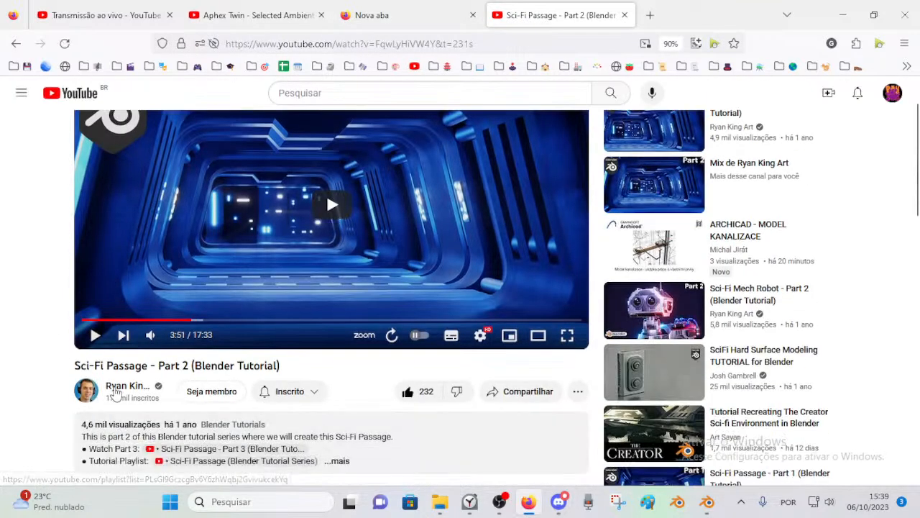
scroll(237, 288, "up", 1)
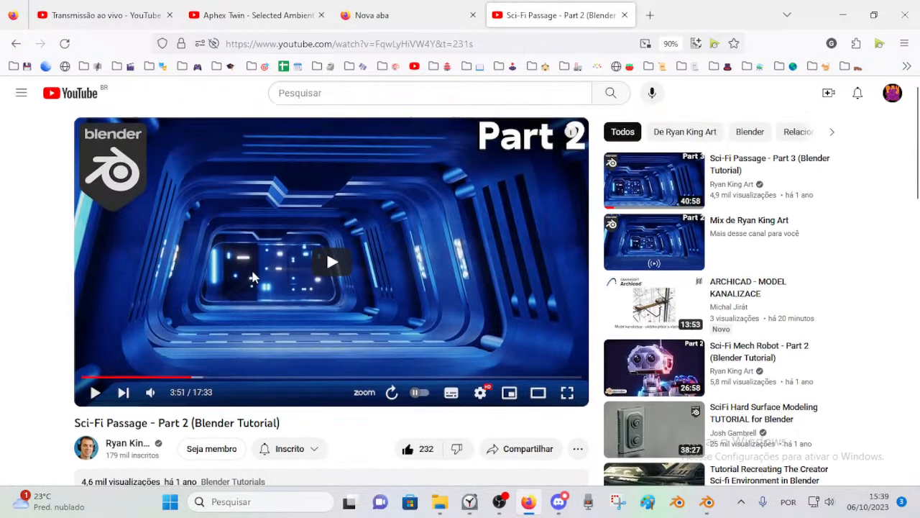
left_click(624, 14)
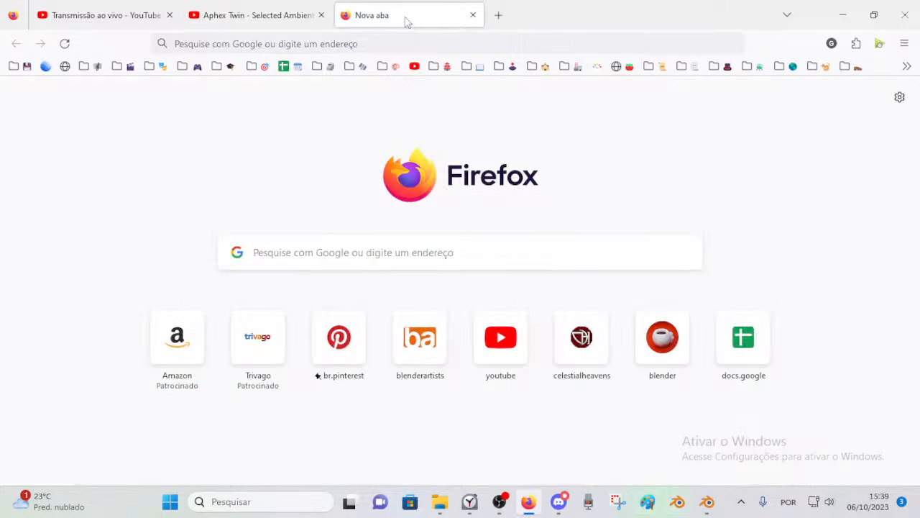
Step: Go to the Aphex Twin - Selected Ambient Works 85-92 video and read its full description and track list
left_click(242, 9)
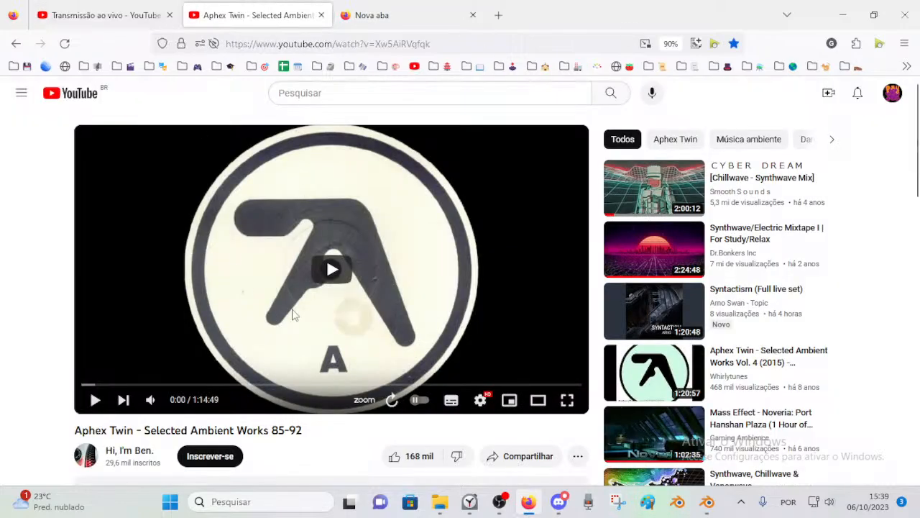
scroll(108, 359, "down", 3)
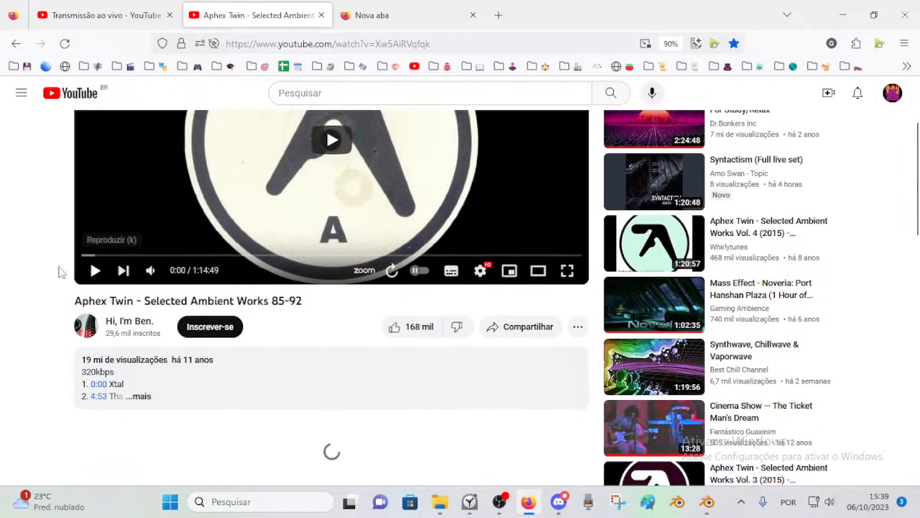
scroll(41, 323, "up", 3)
scroll(67, 343, "down", 3)
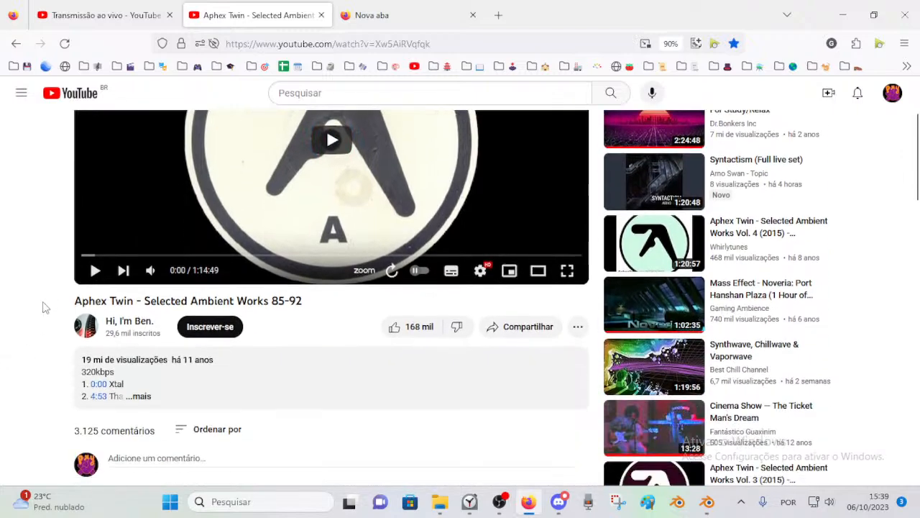
left_click(138, 396)
scroll(5, 359, "down", 4)
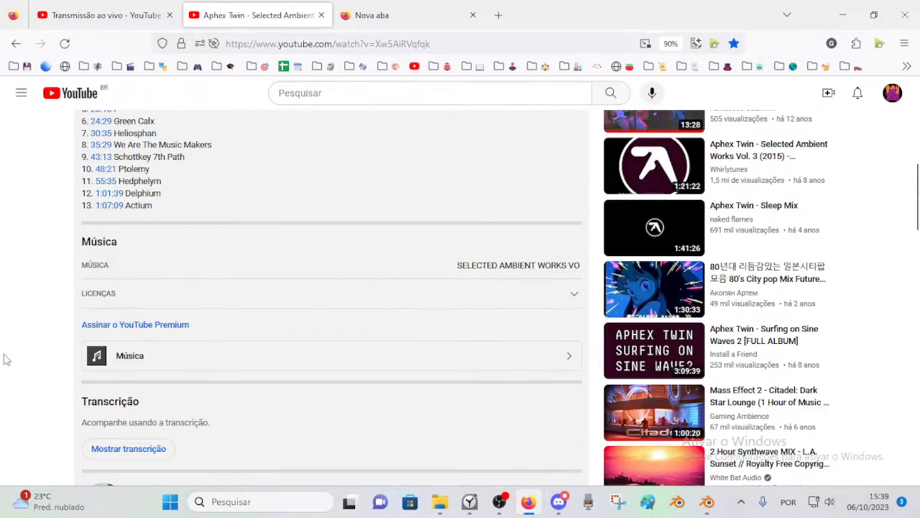
scroll(6, 360, "up", 6)
scroll(29, 295, "up", 1)
scroll(36, 359, "down", 4)
scroll(108, 360, "up", 3)
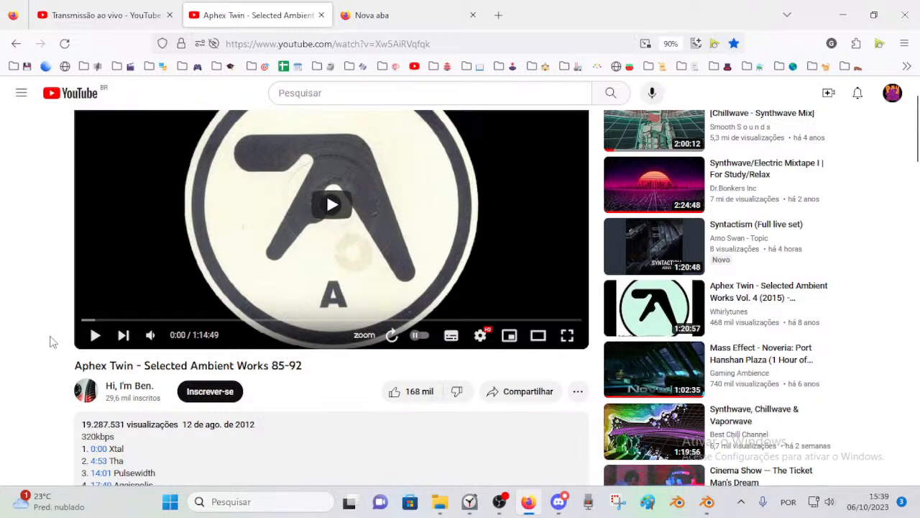
scroll(260, 354, "up", 1)
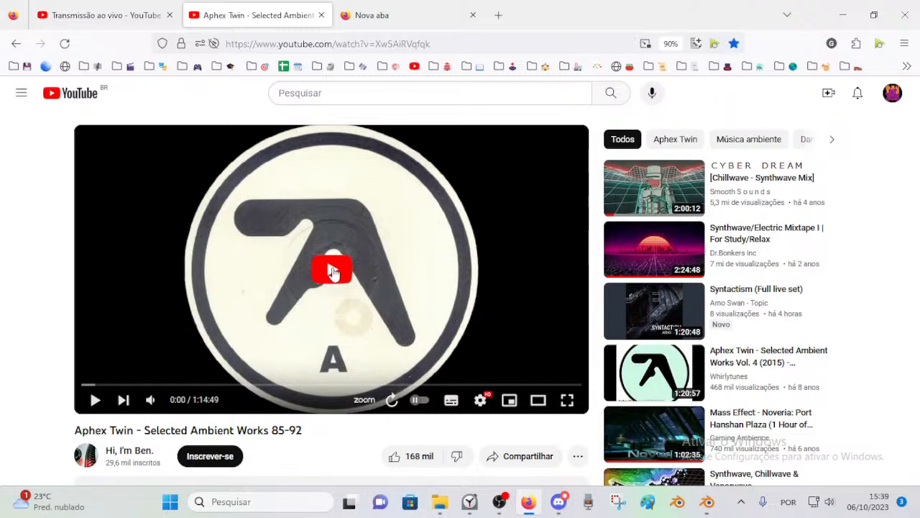
Step: Like the Selected Ambient Works 85-92 video and start playing it
left_click(416, 456)
left_click(185, 401)
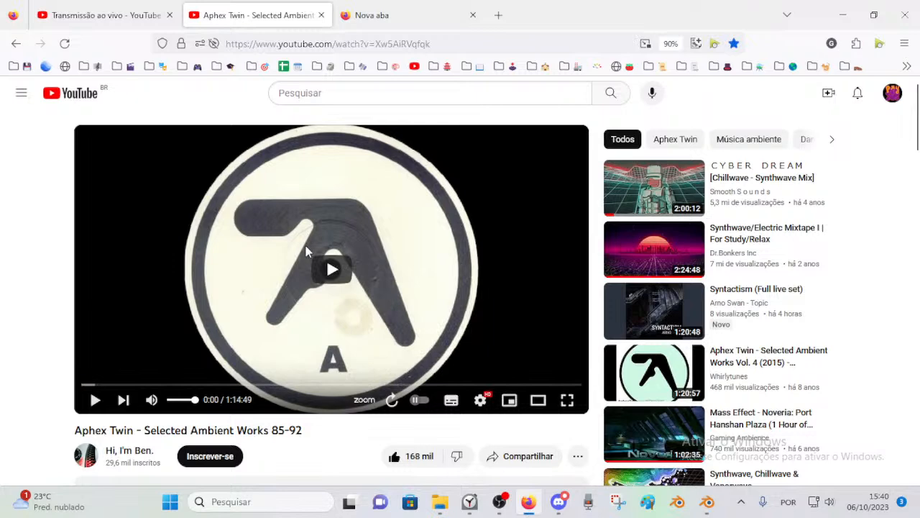
scroll(44, 336, "down", 2)
scroll(45, 336, "up", 2)
key("F5")
left_click(344, 255)
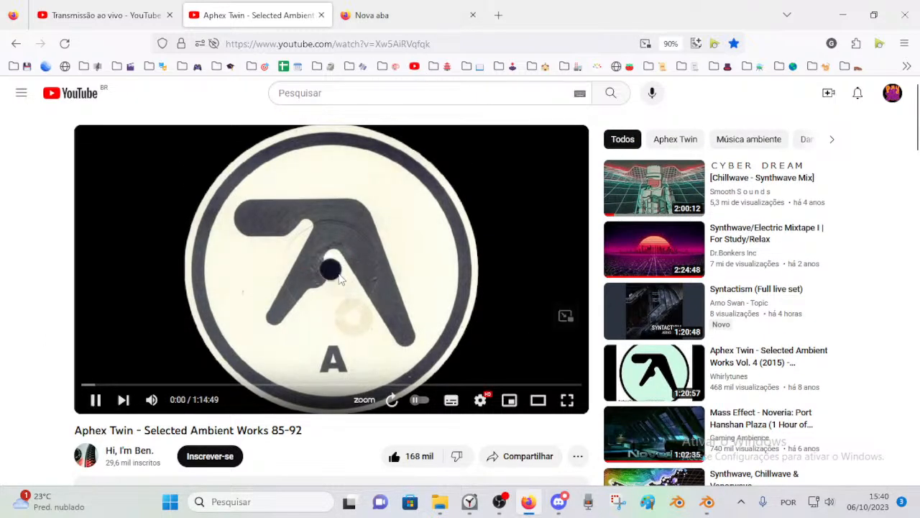
Step: Check the live stream's page in YouTube Studio, switch to Blender, and open the Neocene-Corridor mesh for editing
left_click(74, 4)
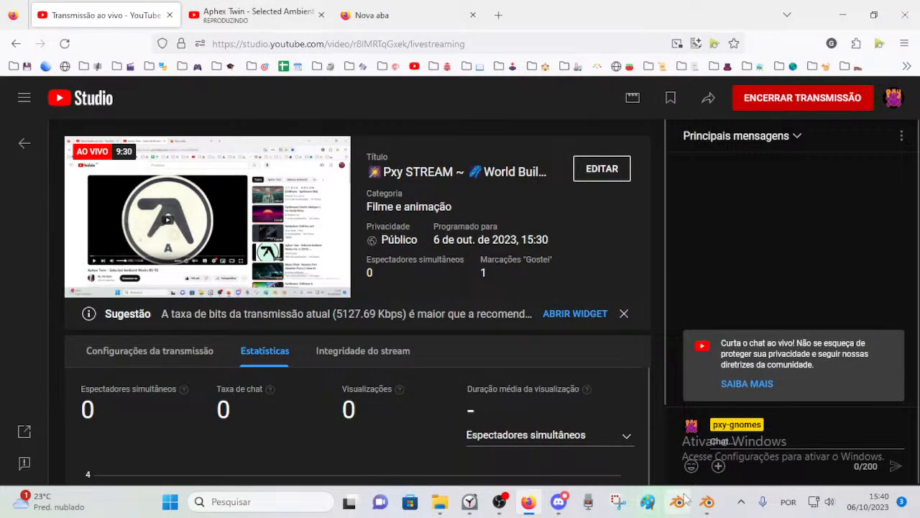
left_click(708, 502)
middle_click_drag(318, 308, 288, 260)
key("ctrl+Tab")
left_click(248, 264)
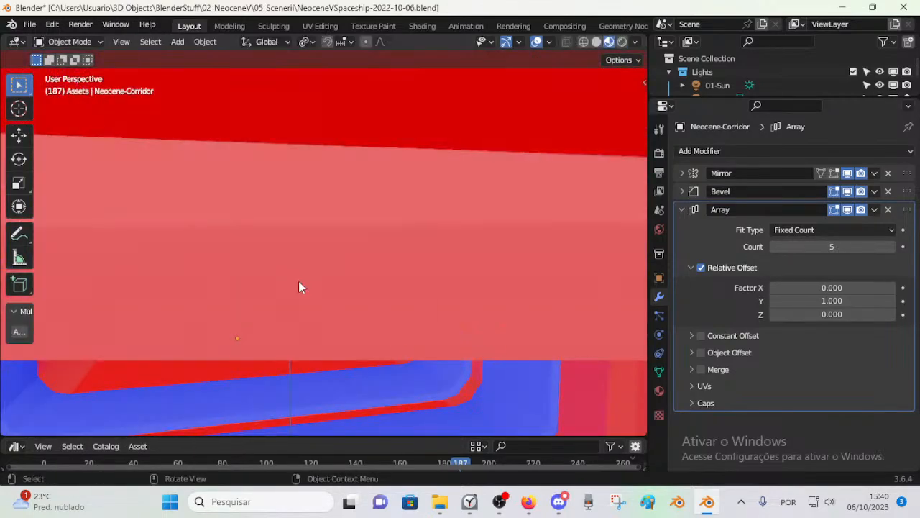
scroll(303, 286, "down", 4)
scroll(323, 296, "down", 3)
scroll(366, 320, "up", 6)
middle_click_drag(366, 322, 377, 314)
key("Tab")
Step: Examine the face orientation colours of the corridor's walls, floor and inner frames from inside the passage
scroll(343, 284, "up", 5)
scroll(343, 284, "down", 3)
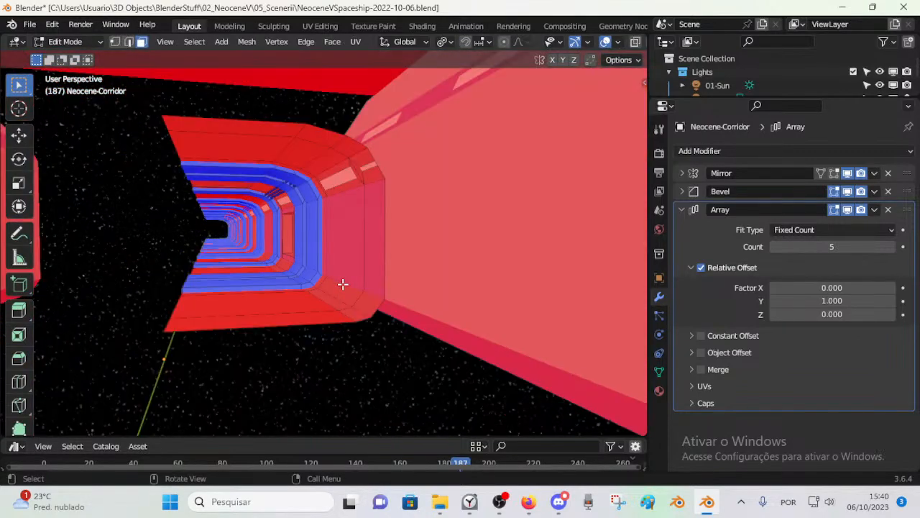
scroll(341, 297, "up", 3)
scroll(345, 309, "down", 3)
scroll(360, 311, "up", 3)
scroll(354, 312, "down", 5)
middle_click_drag(417, 337, 491, 342)
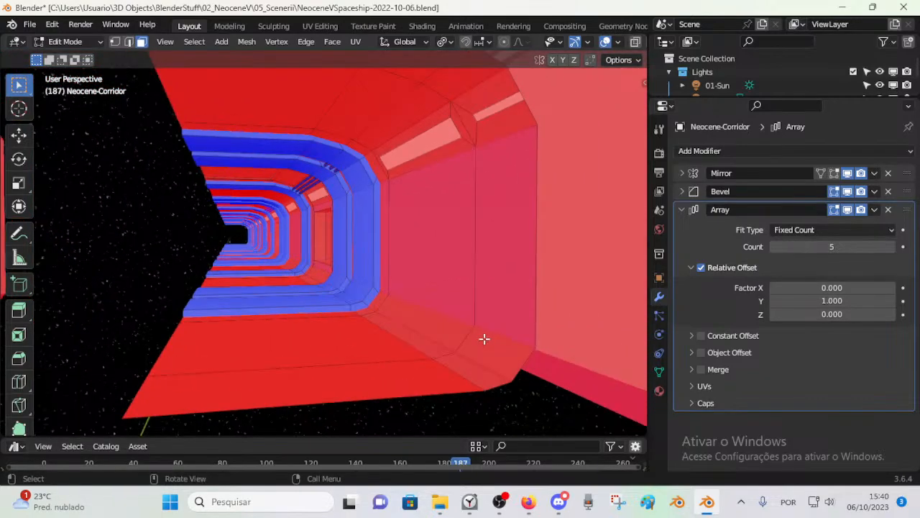
middle_click_drag(450, 333, 442, 329)
mouse_move(431, 323)
middle_mouse_down()
mouse_move(449, 335)
mouse_move(440, 338)
middle_mouse_up()
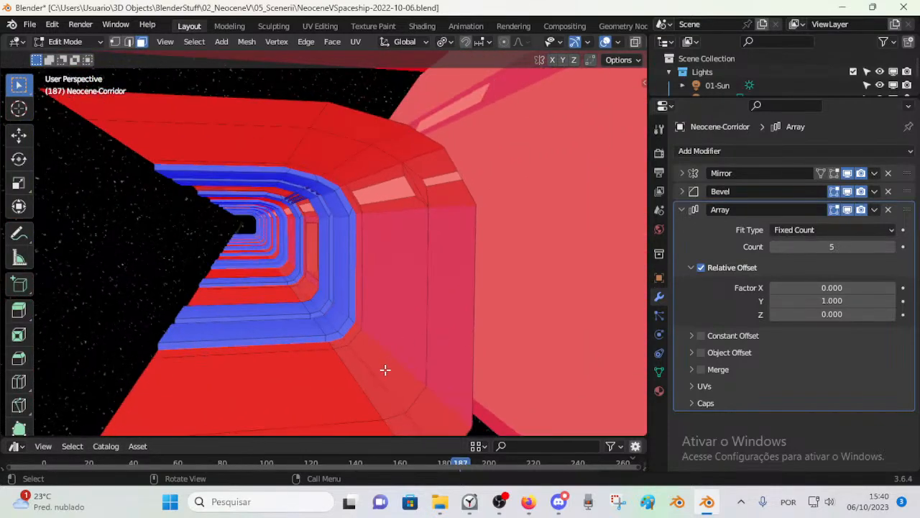
middle_click_drag(384, 360, 357, 315)
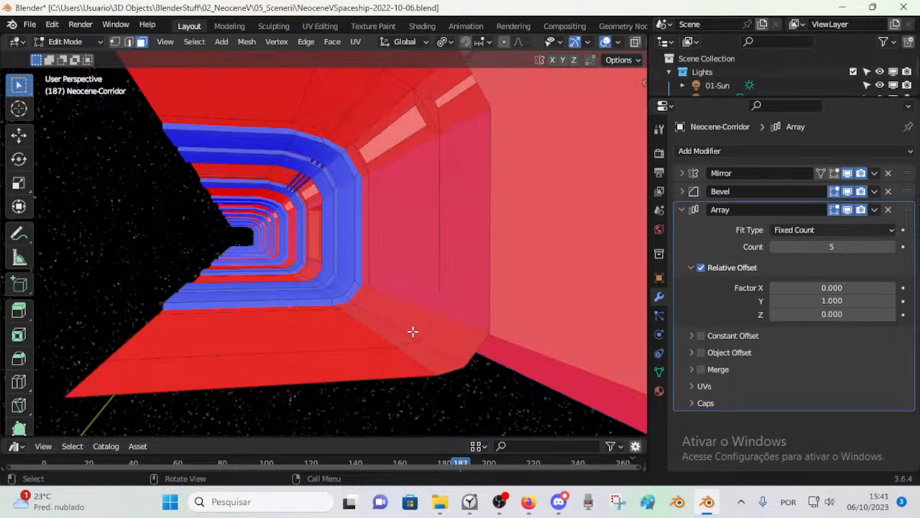
Step: Try selecting the linked faces of the corridor's parts around the lower corner and clear the selection
left_click(415, 336, "alt")
key("alt+a")
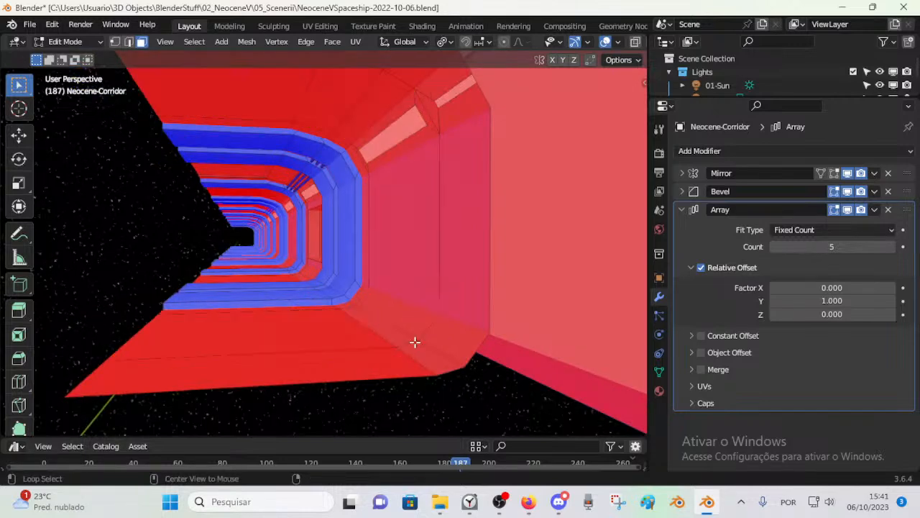
key("l")
key("alt+a")
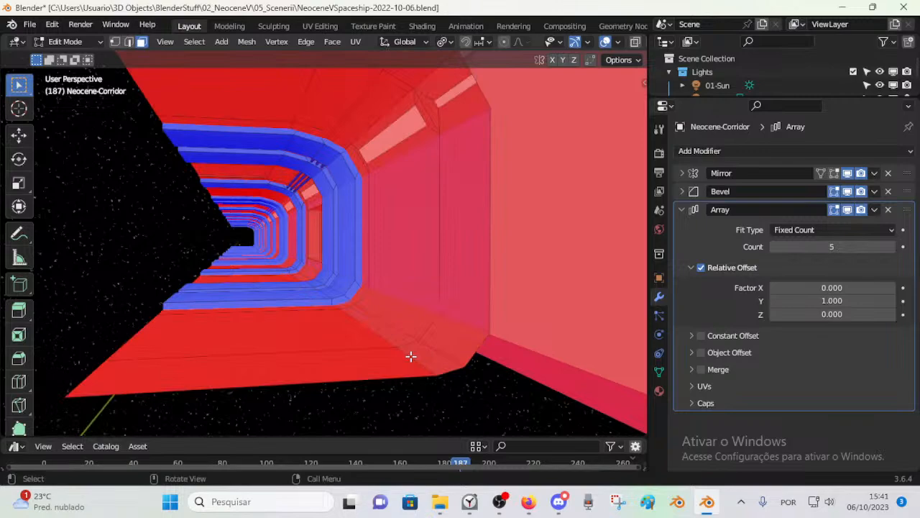
key("l")
mouse_move(358, 327)
middle_mouse_down()
mouse_move(343, 316)
mouse_move(357, 333)
middle_mouse_up()
scroll(358, 332, "up", 2)
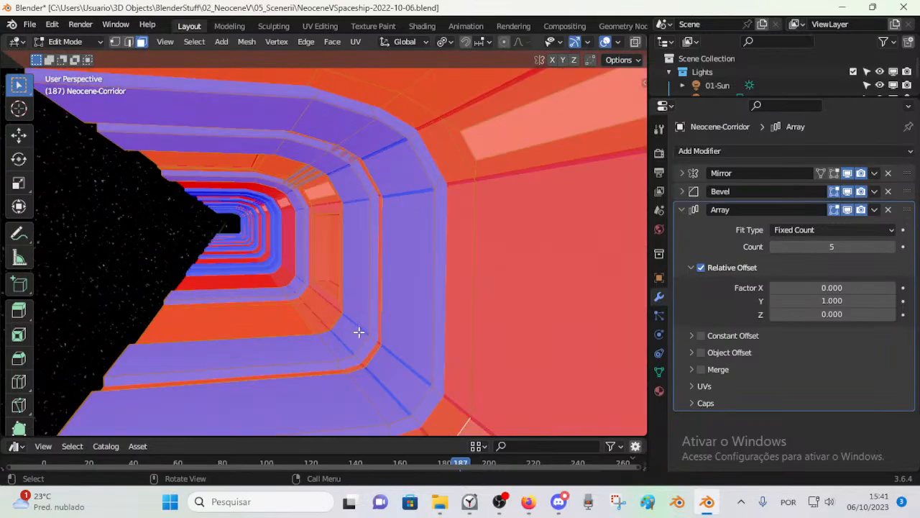
key("alt+a")
Step: Try selecting the inner frame's side face and the outer section's linked faces delimited by Seam, and clear the selection
left_click(406, 278)
middle_click_drag(379, 142, 393, 288)
scroll(406, 297, "up", 1)
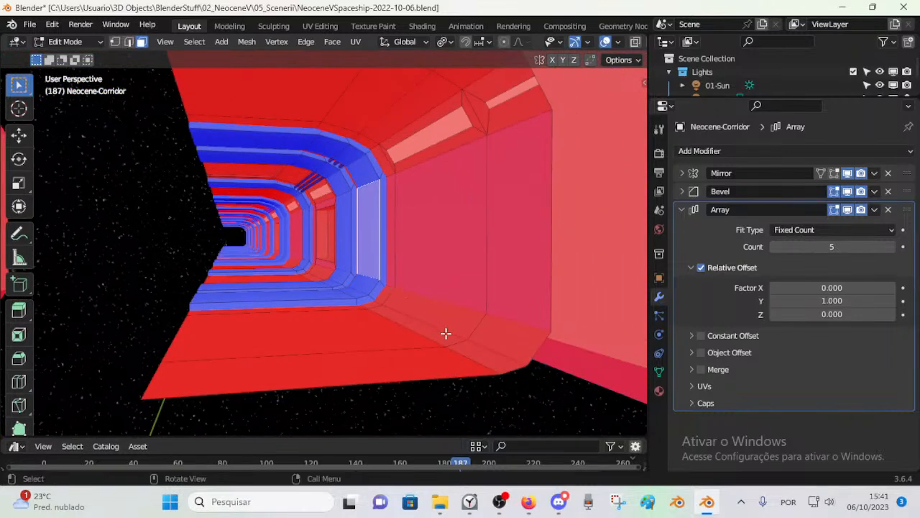
key("alt+a")
key("l")
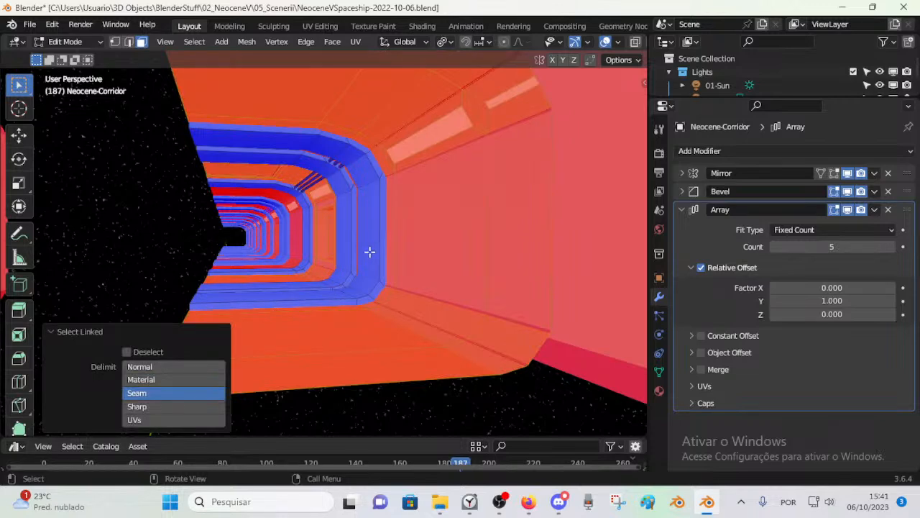
middle_click_drag(336, 310, 371, 324)
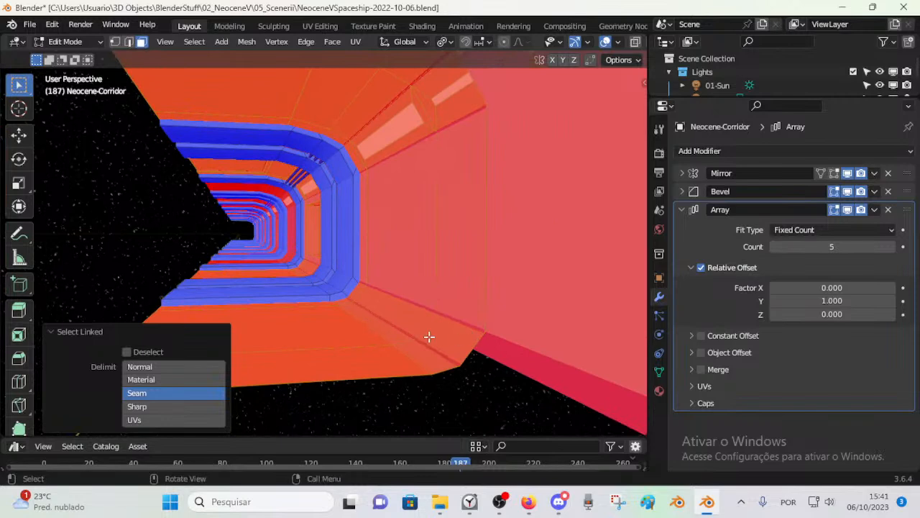
left_click(458, 363)
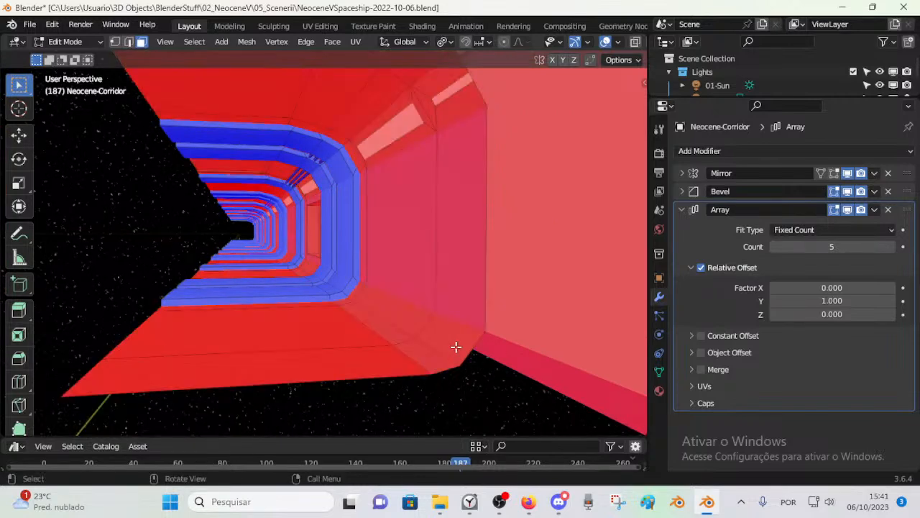
Step: Select the corridor's outer section as linked faces delimited by Seam with X-ray on, and set the transform orientation to Normal
left_click(406, 352, "alt")
key("ctrl+z")
key("l")
middle_click_drag(390, 358, 401, 323)
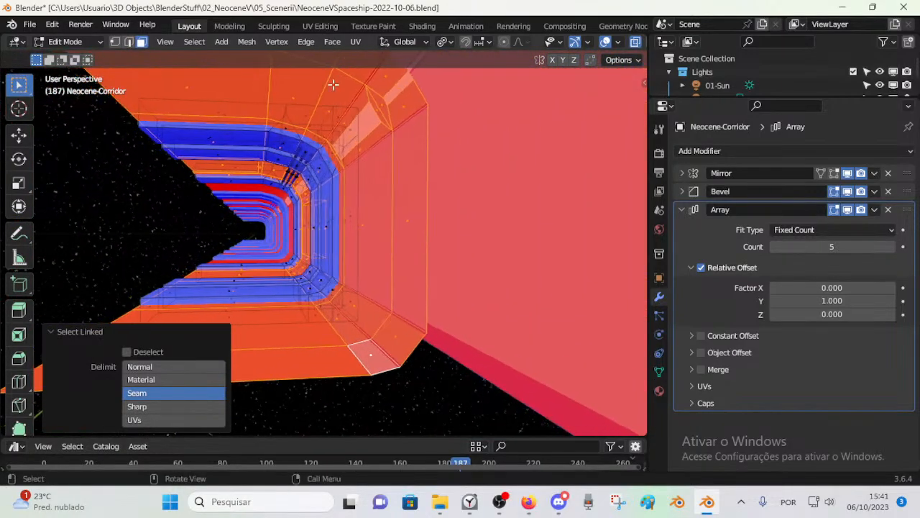
left_click(407, 43)
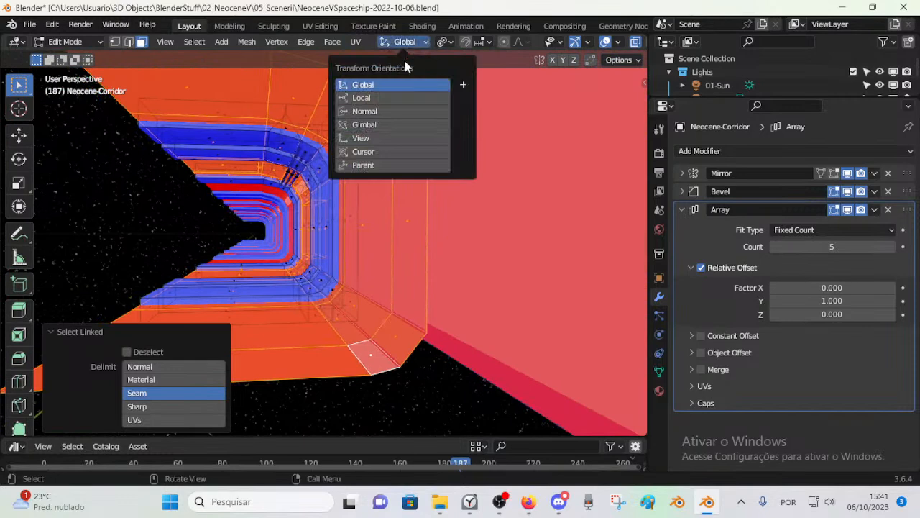
left_click(445, 41)
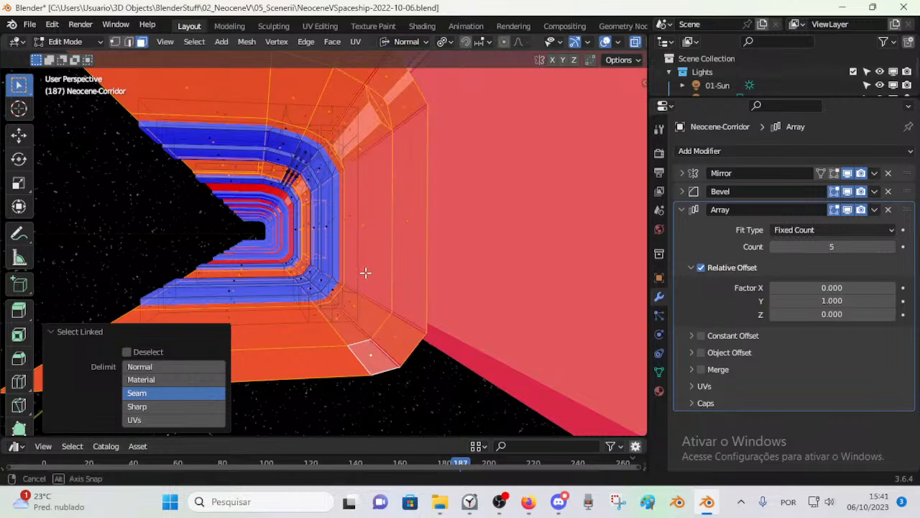
Step: Extrude the selected outer corridor faces in place, with a zero move offset
middle_click_drag(365, 273, 438, 216)
key("g")
key("x")
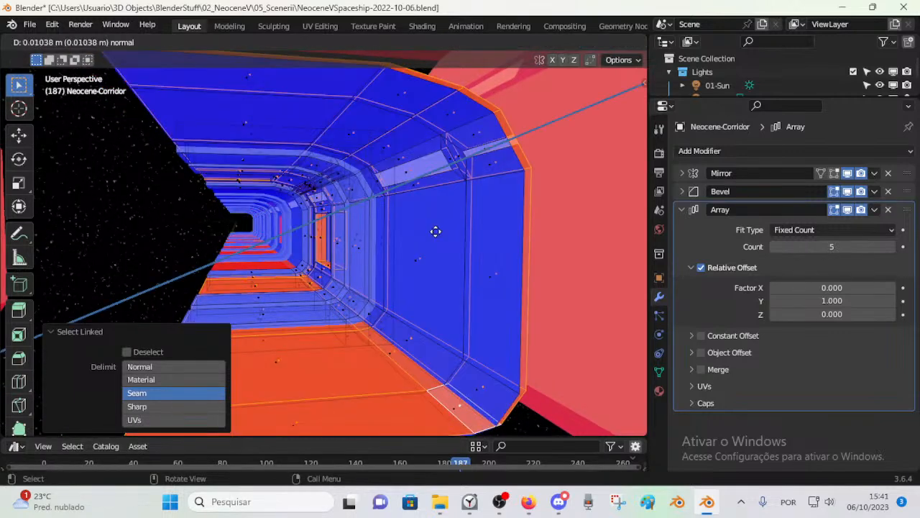
right_click(440, 236)
key("s")
key("x")
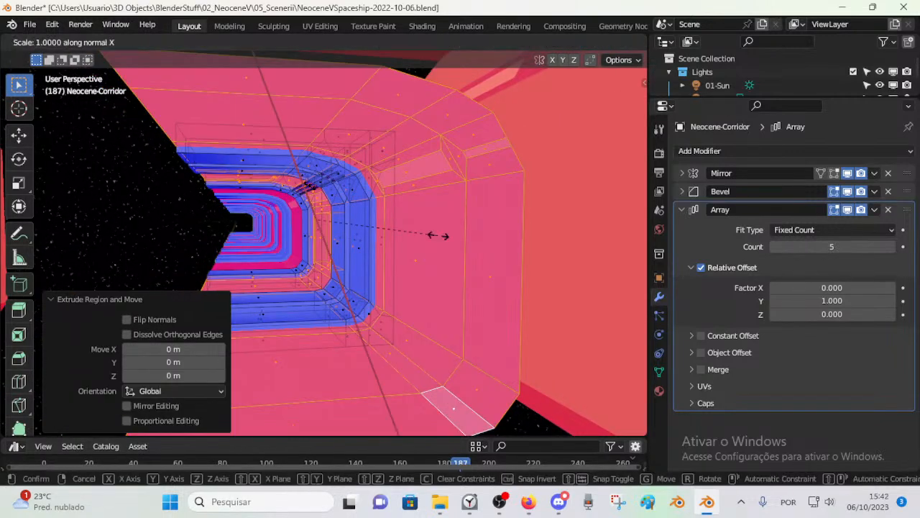
right_click(443, 236)
Step: Scale the extruded outer corridor faces uniformly by 1.246 to thicken the shell outward
key("s")
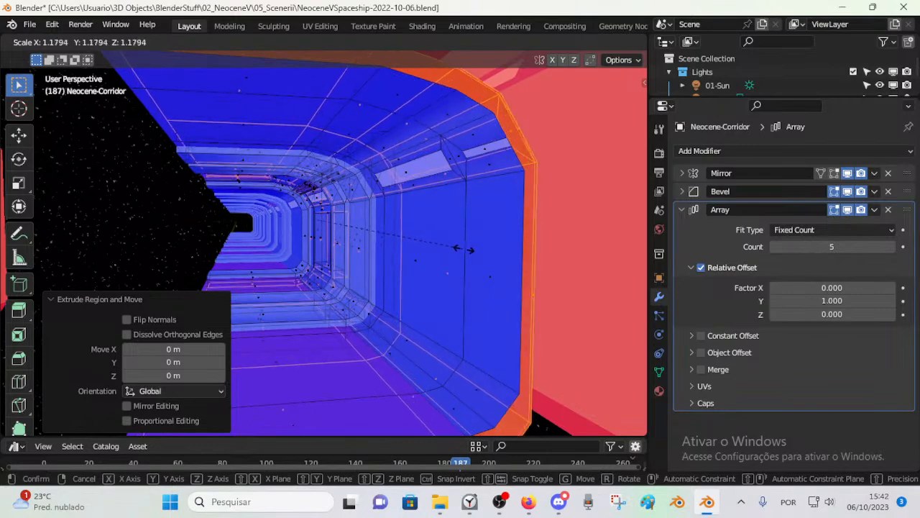
left_click(456, 249)
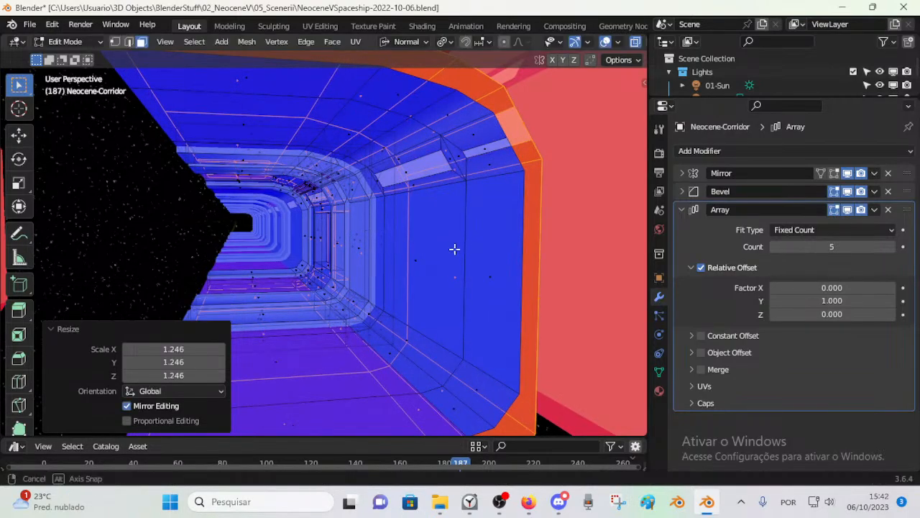
scroll(450, 248, "down", 6)
middle_click_drag(383, 279, 394, 279)
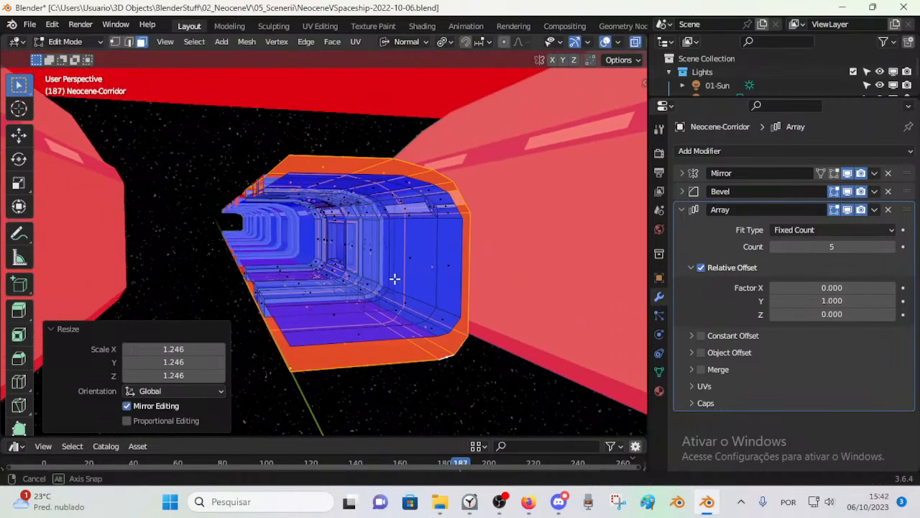
Step: Switch to Object Mode and examine the scaled corridor's interior from several viewpoints
key("ctrl+Tab")
left_click(286, 278)
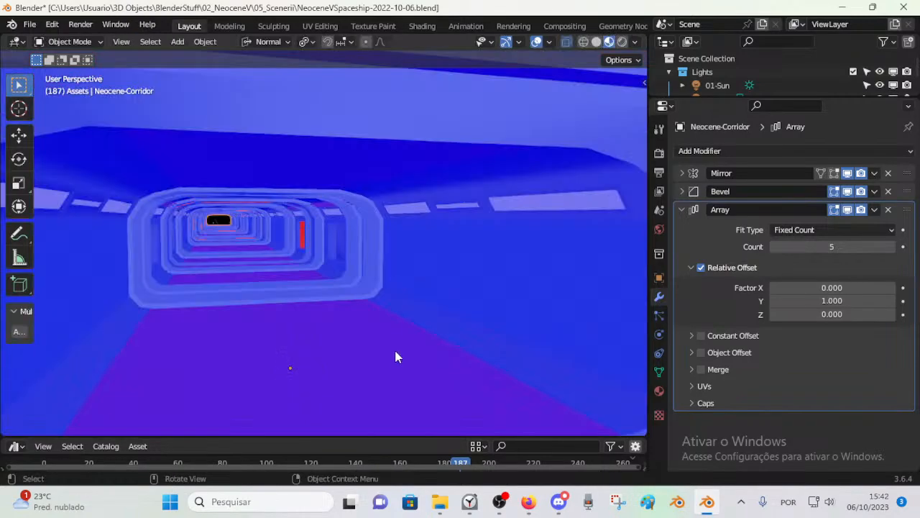
middle_click_drag(394, 347, 389, 314)
scroll(389, 313, "down", 5)
scroll(372, 315, "up", 6)
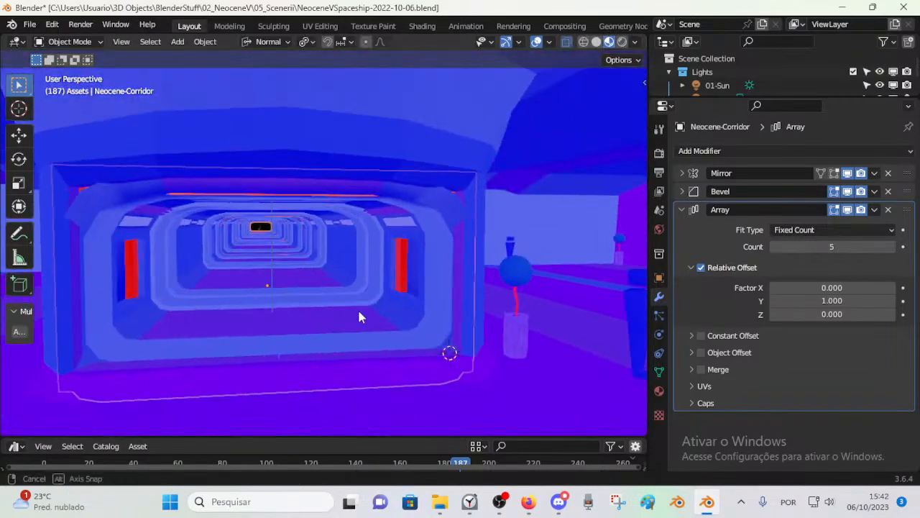
scroll(374, 319, "up", 8)
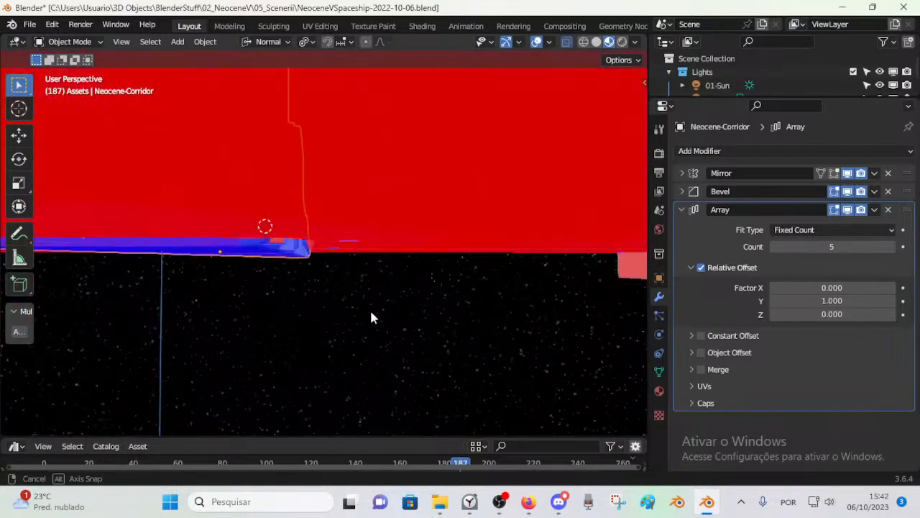
scroll(371, 324, "down", 10)
scroll(372, 333, "down", 5)
Step: Examine the repeated corridor modules from outside and check the side recesses from inside
left_click(389, 347)
scroll(379, 322, "down", 8)
left_click(348, 267)
scroll(349, 269, "up", 5)
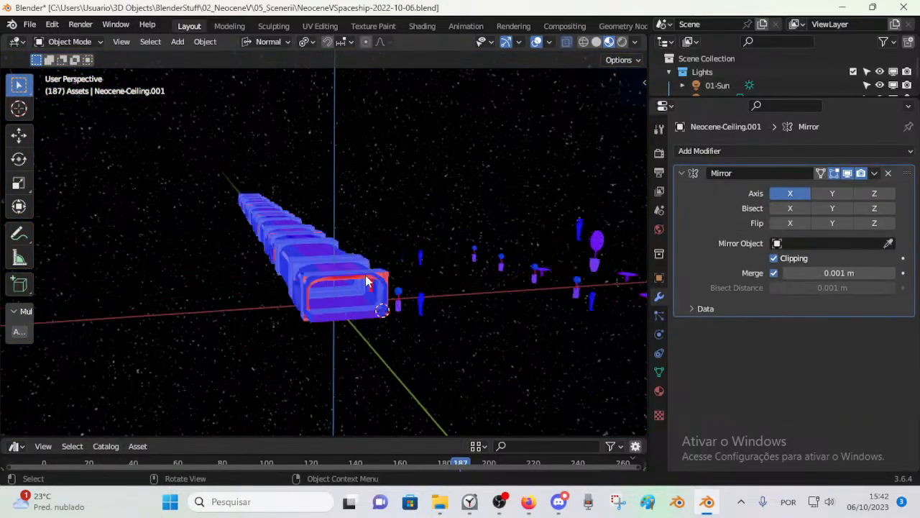
middle_click_drag(360, 328, 324, 314)
scroll(347, 313, "up", 4)
scroll(348, 310, "down", 3)
scroll(348, 309, "up", 4)
scroll(347, 306, "down", 5)
scroll(323, 314, "up", 3)
scroll(323, 314, "up", 3)
Step: Select the corridor object, return it to Edit Mode and clear the face selection
left_click(518, 284)
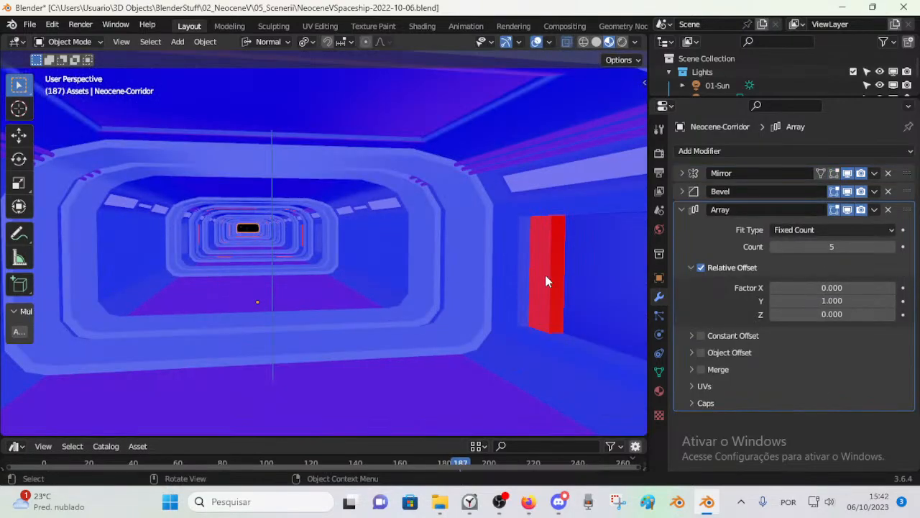
key("Tab")
scroll(499, 296, "down", 5)
scroll(444, 295, "up", 2)
scroll(444, 295, "up", 3)
scroll(448, 294, "down", 3)
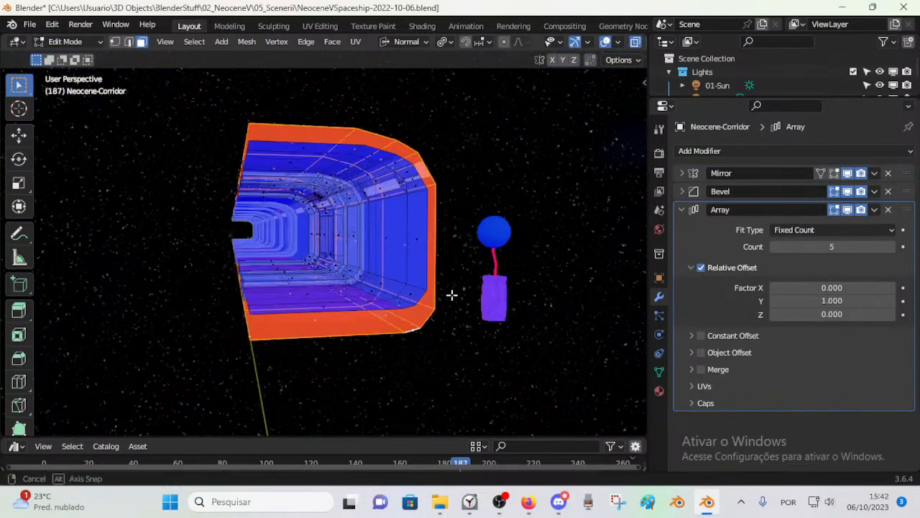
scroll(456, 294, "up", 4)
scroll(475, 295, "down", 1)
middle_click_drag(474, 296, 398, 295)
scroll(497, 305, "up", 3)
key("alt+a")
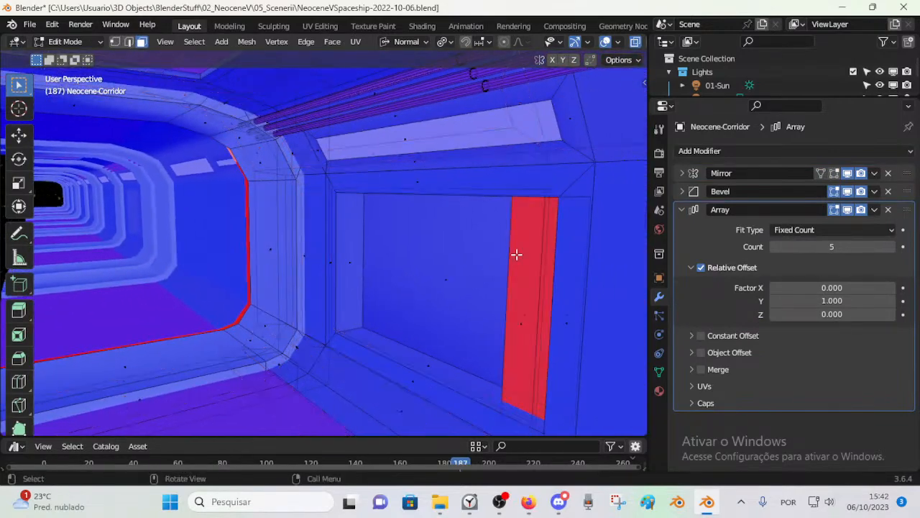
Step: Try moving the narrow face of the red block in the side wall recess freely
scroll(509, 316, "down", 3)
scroll(500, 322, "up", 3)
scroll(493, 322, "down", 3)
middle_click_drag(466, 314, 415, 294)
key("g")
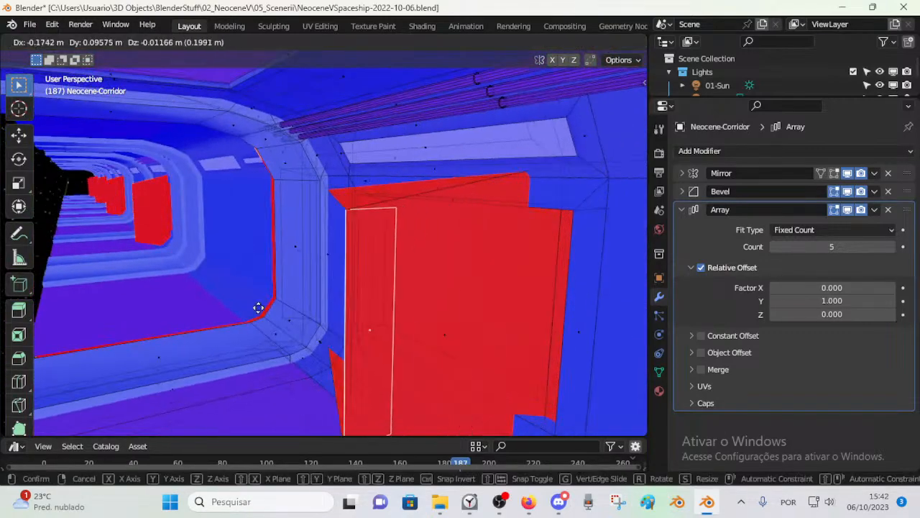
right_click(204, 324)
Step: Try moving the selected recess face again while viewing the corridor's outer side
middle_click_drag(206, 324, 169, 316)
scroll(99, 326, "down", 3)
middle_click_drag(169, 316, 314, 349)
scroll(326, 353, "up", 6)
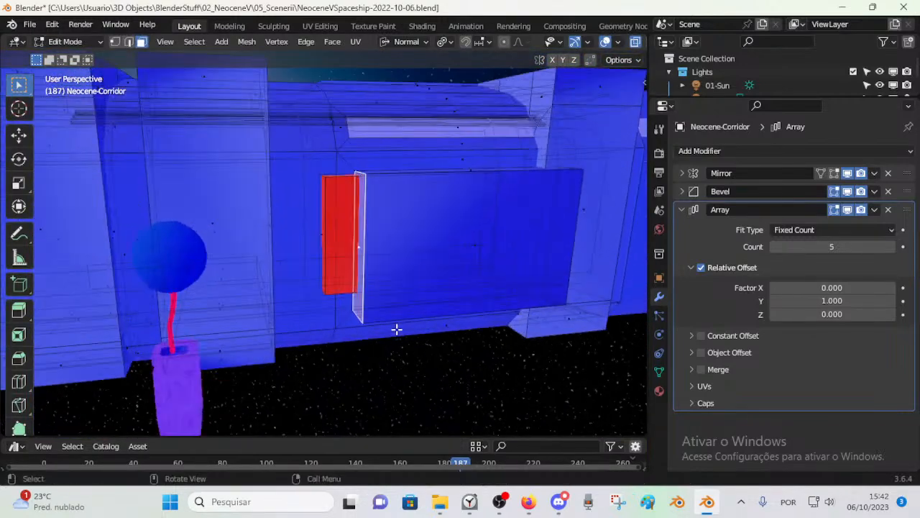
scroll(381, 320, "up", 2)
middle_click_drag(370, 310, 323, 302)
key("g")
right_click(401, 364)
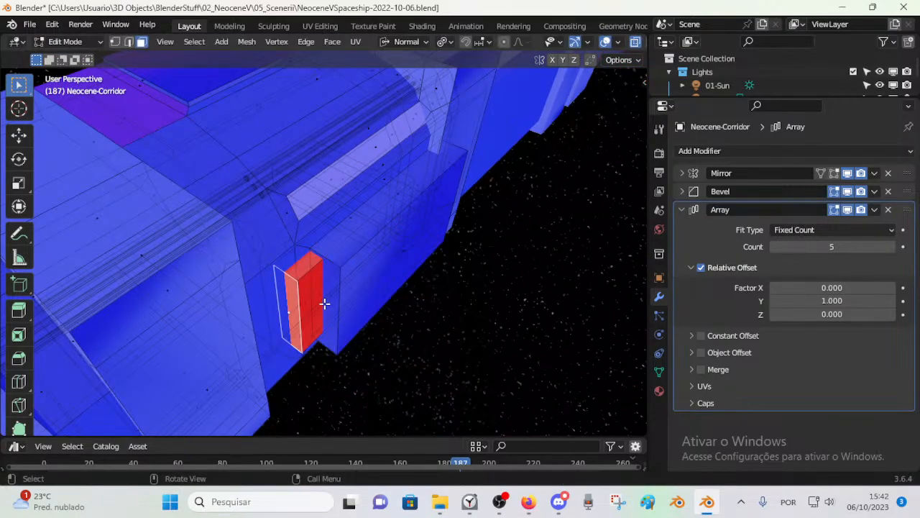
Step: Examine the red block in the wall recess from inside and outside the corridor
middle_click_drag(361, 319, 64, 227)
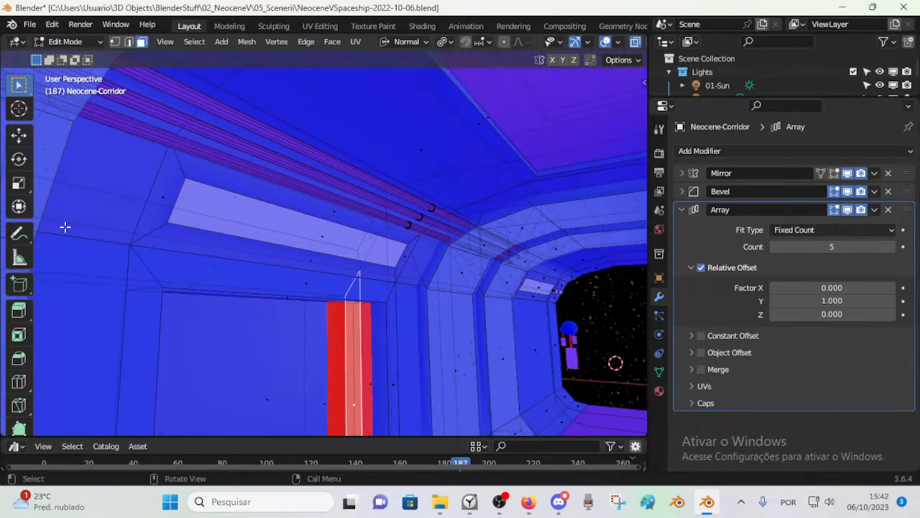
middle_click_drag(340, 396, 265, 382)
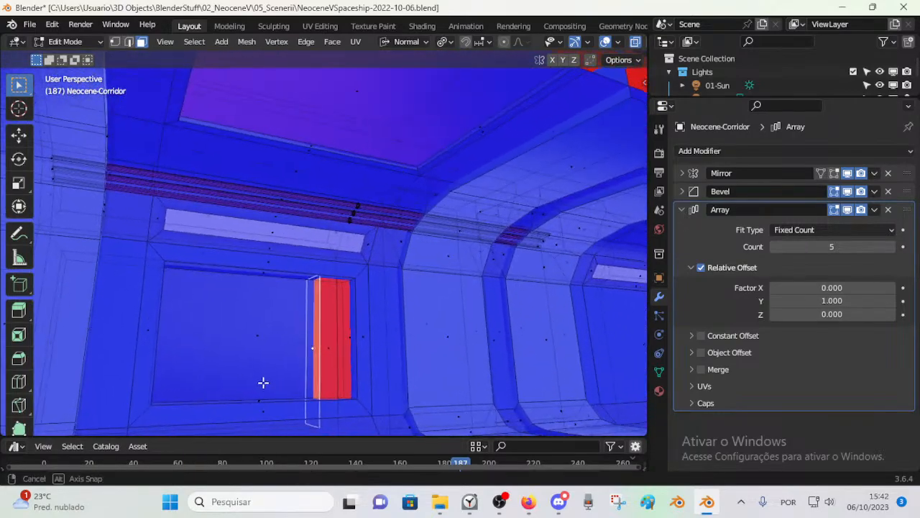
middle_click_drag(267, 345, 237, 301)
scroll(233, 331, "up", 6)
middle_click_drag(238, 301, 355, 282)
scroll(371, 312, "up", 2)
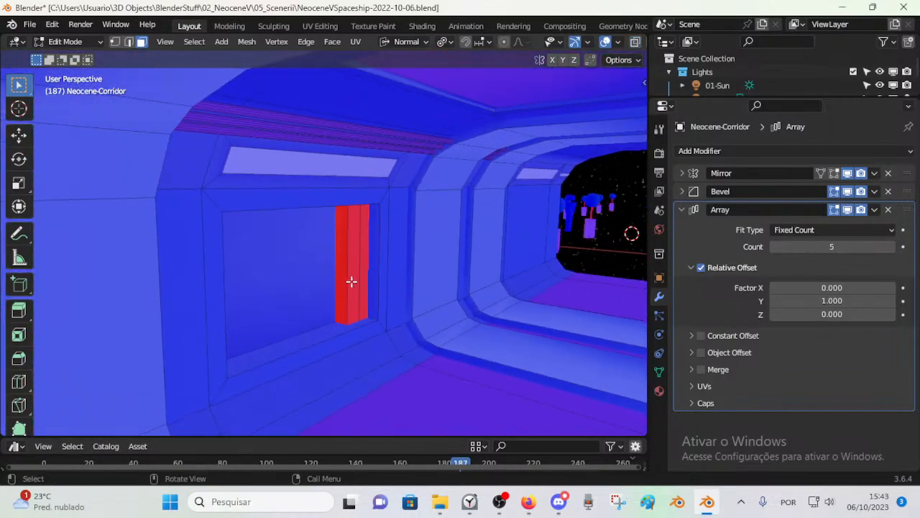
middle_click_drag(404, 317, 361, 323)
middle_click_drag(335, 295, 99, 191)
Step: Select the shell's linked faces delimited by Seam and try moving them along the normal X axis
key("l")
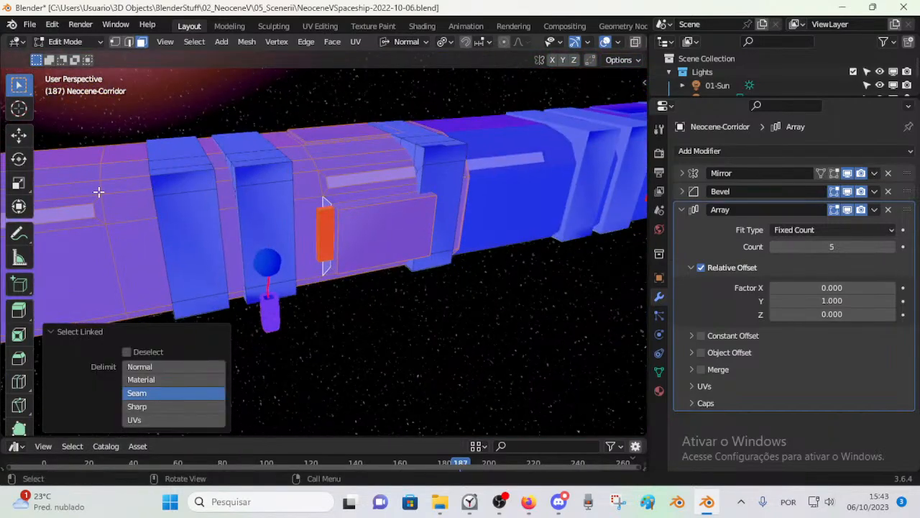
scroll(352, 276, "up", 4)
middle_click_drag(359, 300, 378, 210)
key("g")
key("x")
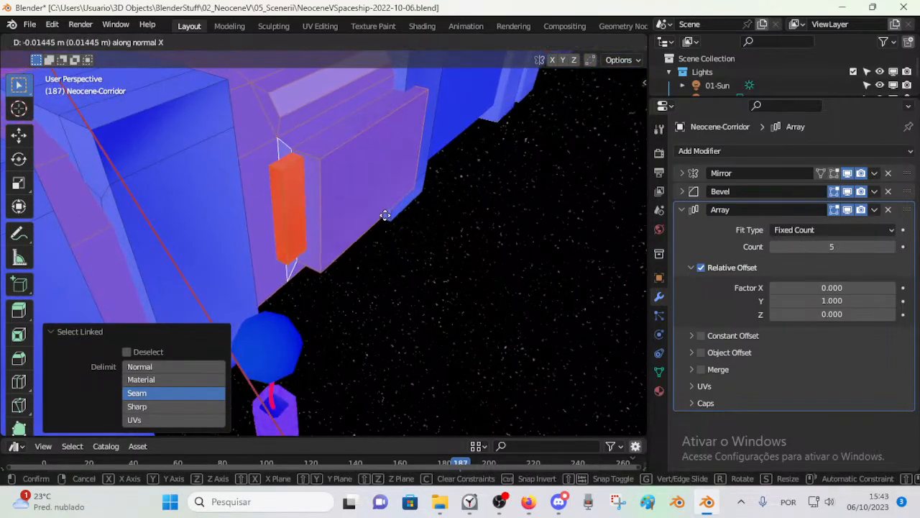
right_click(386, 214)
Step: Clear the selection, reselect the linked shell and retry its move along the normal X axis
key("alt+a")
key("l")
scroll(275, 241, "down", 4)
key("g")
key("x")
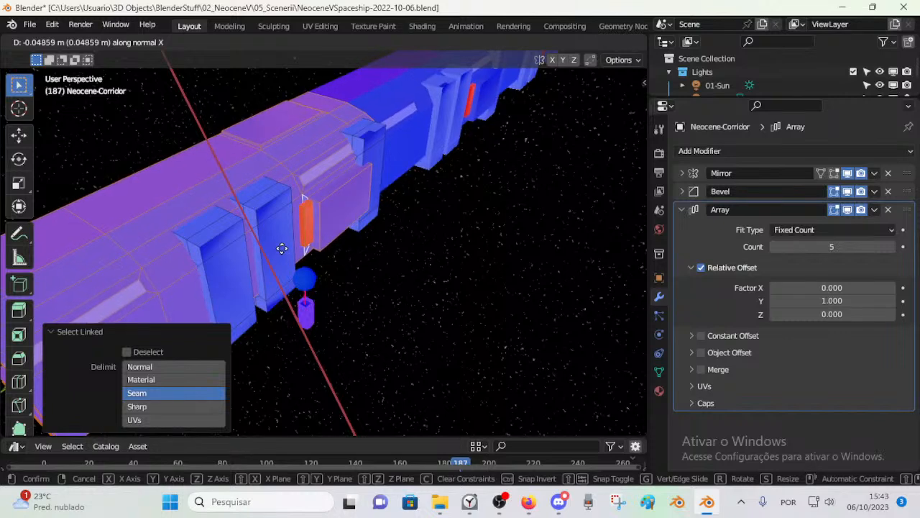
right_click(373, 102)
Step: Set the transform orientation to Global and try scaling the linked shell along the X axis
left_click(406, 41)
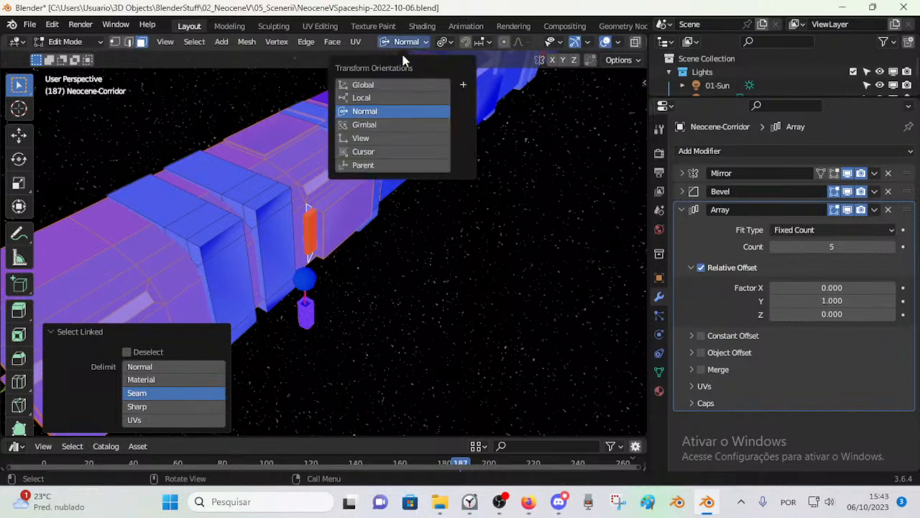
left_click(386, 87)
key("s")
key("x")
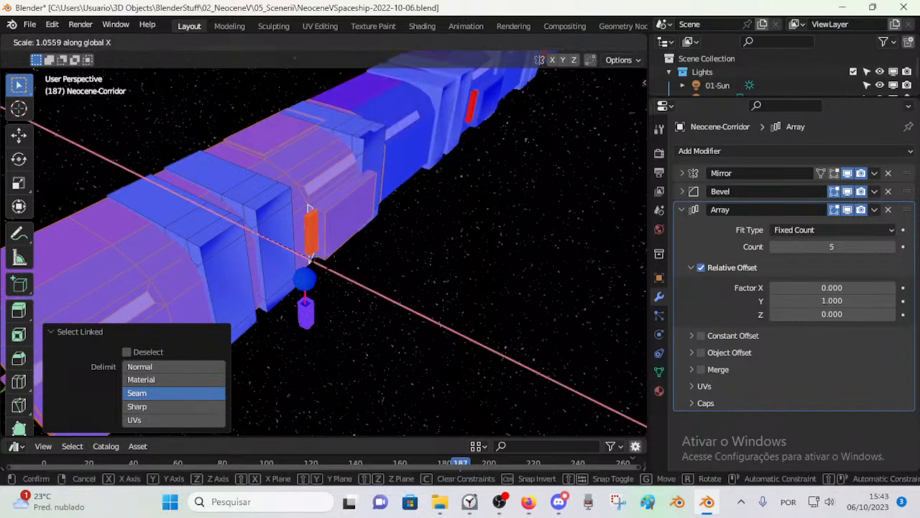
right_click(353, 297)
Step: Try scaling the linked shell along global X while viewing its open end and its interior
middle_click_drag(353, 297, 405, 263)
key("s")
key("x")
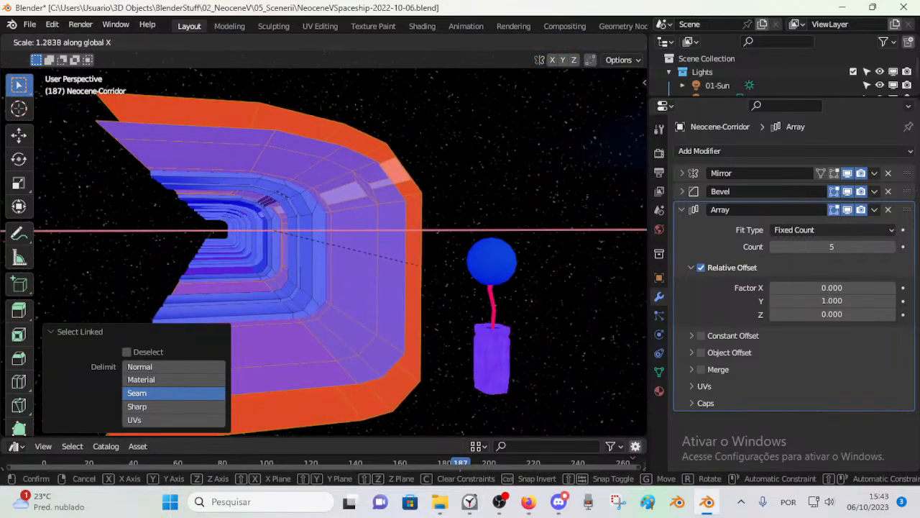
right_click(323, 265)
middle_click_drag(322, 265, 499, 286)
scroll(499, 287, "up", 3)
key("s")
key("x")
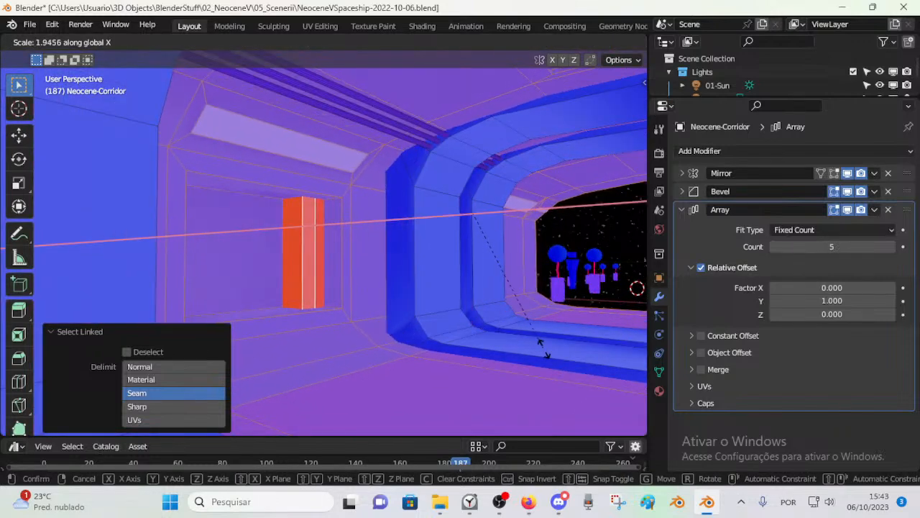
right_click(427, 323)
Step: Select the red block's outward face and try moving it along global Y and global X
middle_click_drag(427, 323, 327, 249)
scroll(319, 279, "up", 4)
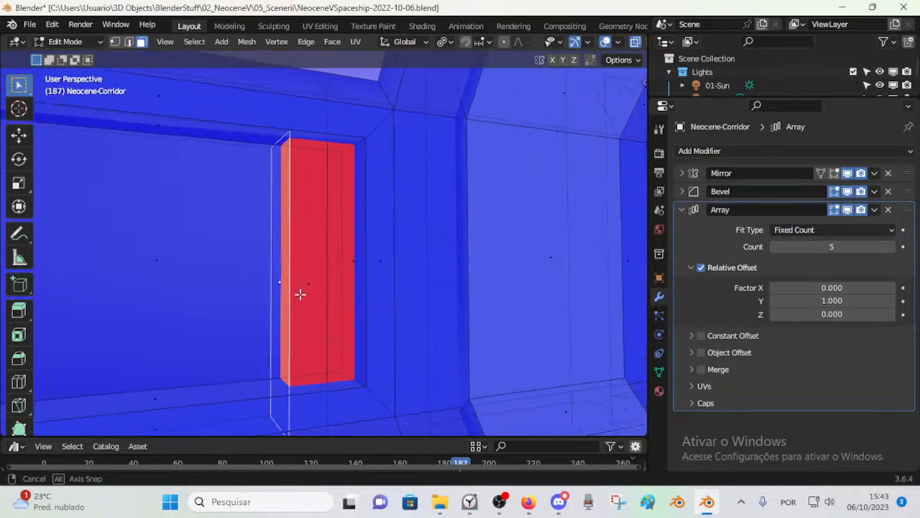
middle_click_drag(281, 282, 425, 192)
left_click(382, 213, "shift")
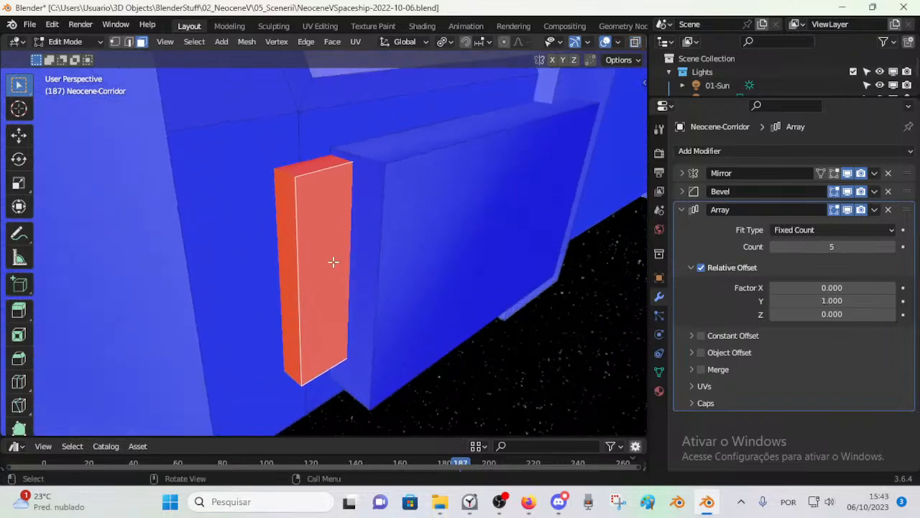
key("g")
key("y")
right_click(395, 297)
middle_click_drag(297, 281, 303, 308)
key("g")
key("x")
right_click(239, 301)
Step: Try moving the red block's outward face along global Y once more
middle_click_drag(239, 301, 370, 244)
key("g")
key("y")
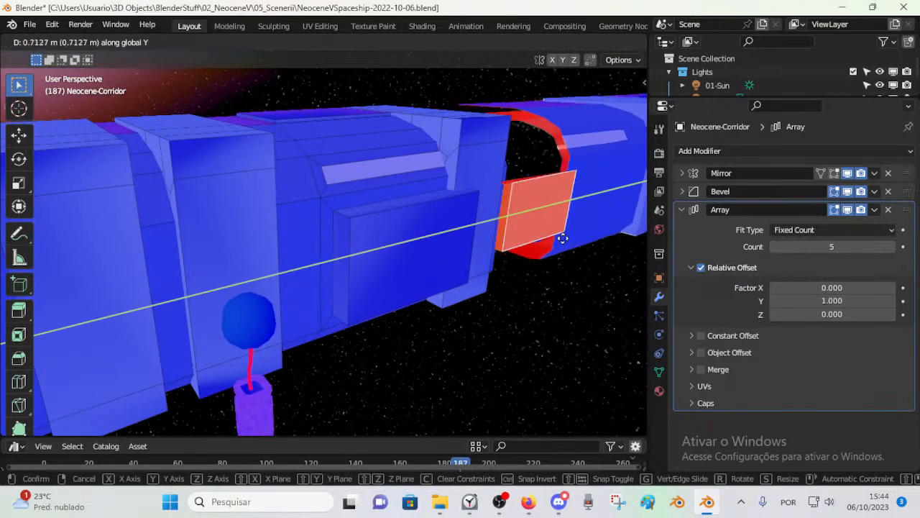
left_click(373, 252)
Step: Turn off the viewport display of the corridor's Array, Bevel and Mirror modifiers
scroll(374, 251, "down", 3)
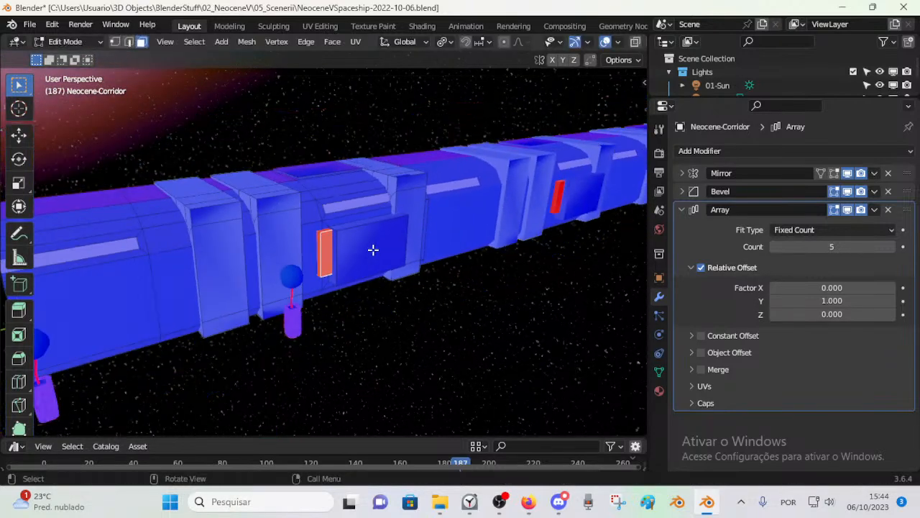
middle_click_drag(374, 251, 366, 252)
left_click(847, 209)
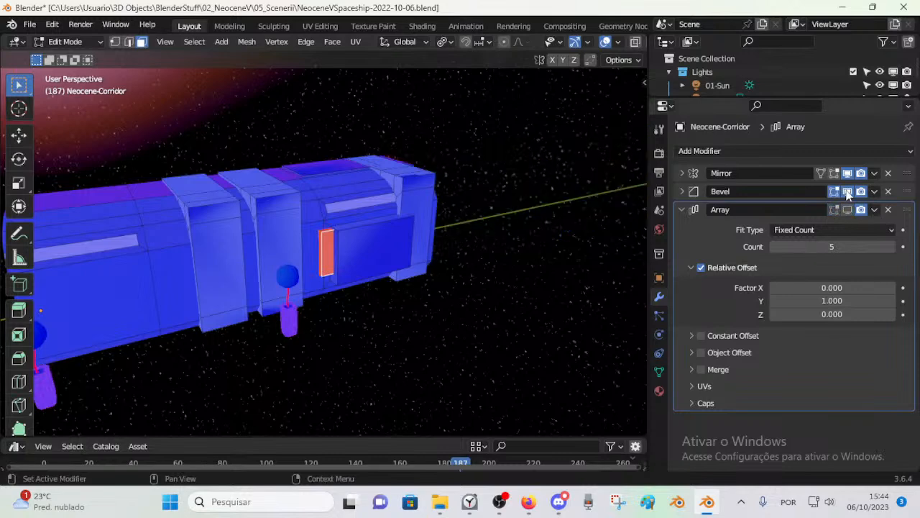
left_click(847, 192)
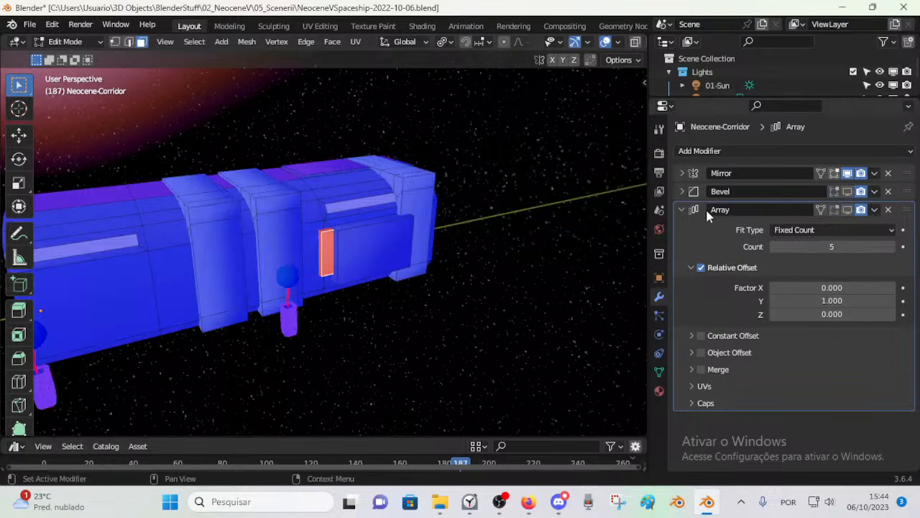
middle_click_drag(547, 230, 550, 337)
scroll(302, 321, "up", 4)
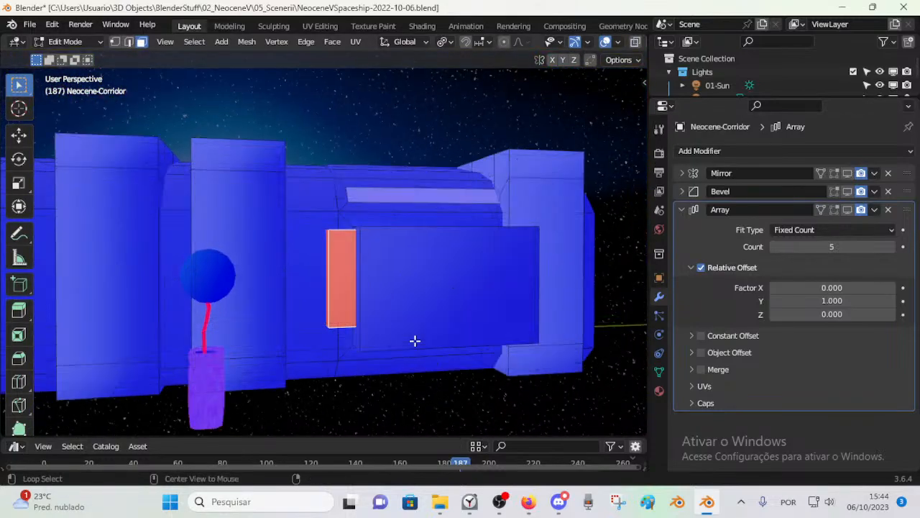
Step: Hide the outer shell's linked faces, reveal the hidden geometry again and clear the selection
key("l")
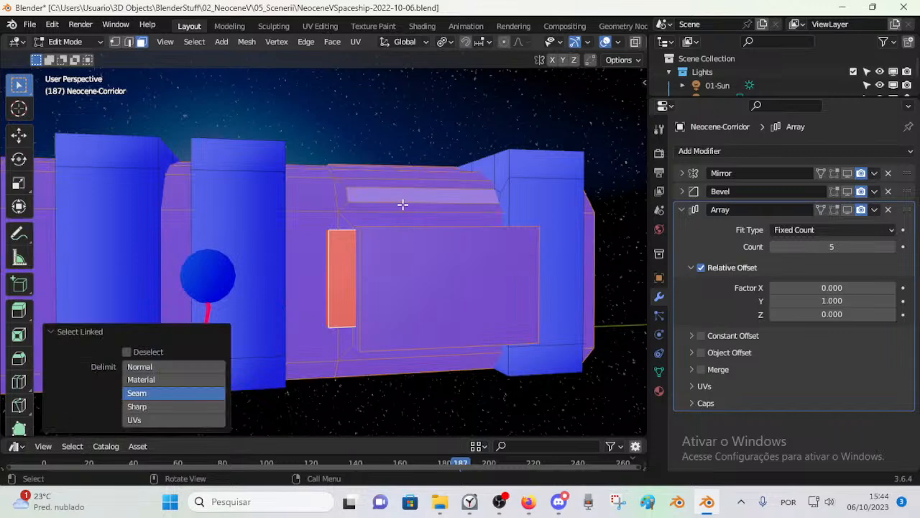
key("j")
key("h")
middle_click_drag(436, 236, 388, 263)
key("alt+h")
key("alt+a")
Step: Try selecting the shell's linked faces from the outer and inner sides, and clear the selection
key("l")
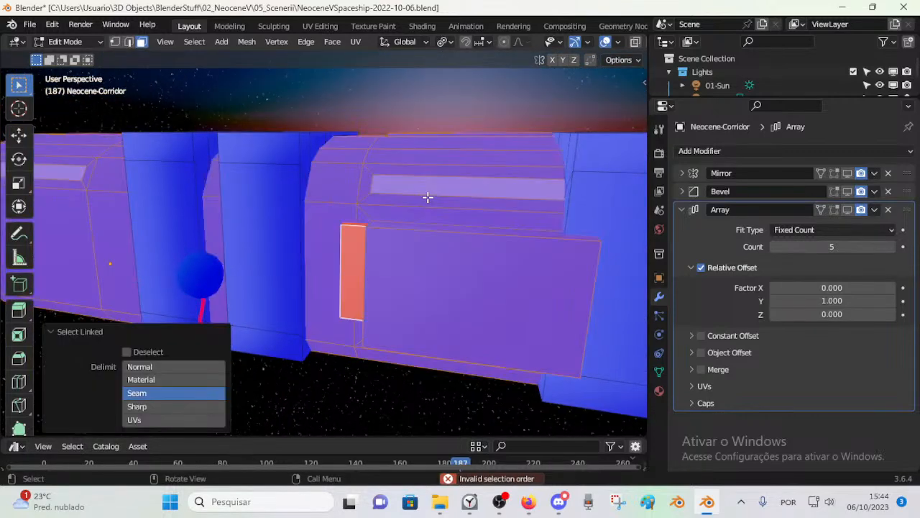
middle_click_drag(420, 225, 255, 272)
middle_click_drag(315, 322, 397, 378)
key("l")
key("alt+a")
Step: Select the linked faces of each remaining frame section along the corridor and hide them
key("l")
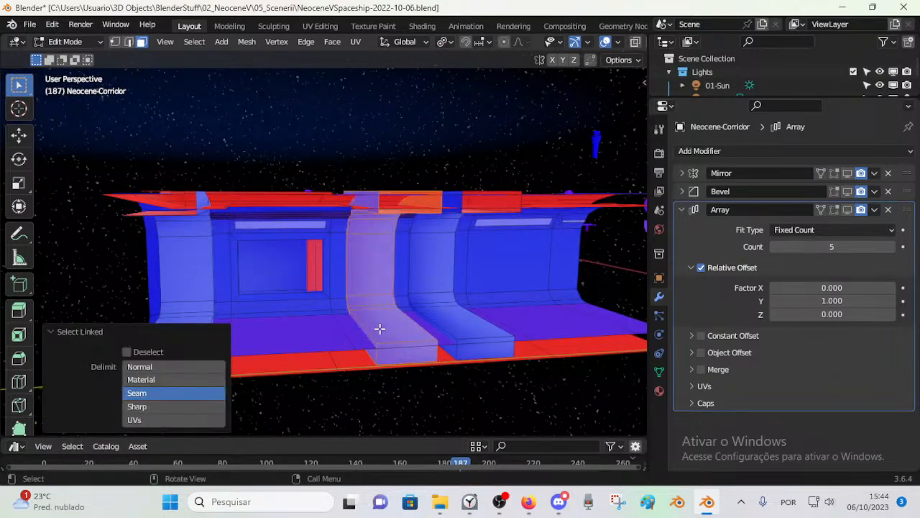
key("h")
key("l")
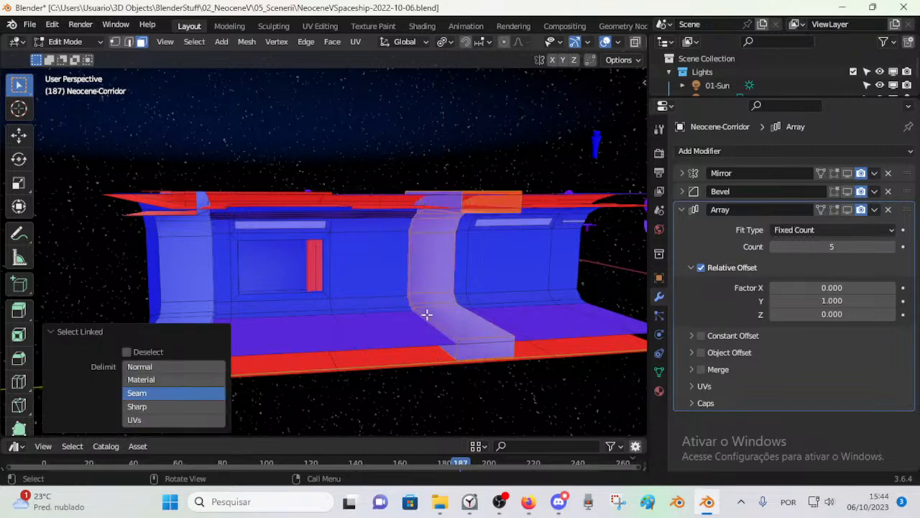
key("h")
key("l")
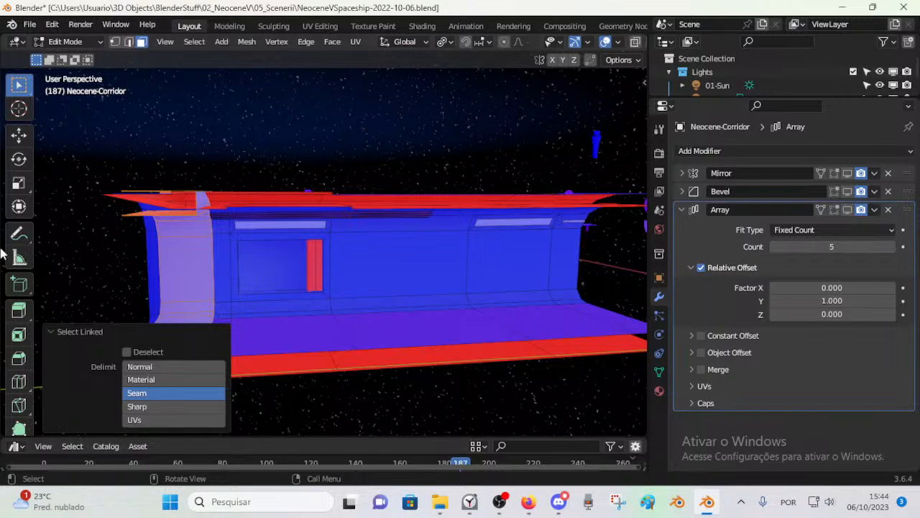
left_click(135, 280)
key("l")
key("h")
Step: Try selecting the linked faces at the red recess block from inside the corridor, and clear the selection
middle_click_drag(244, 275, 453, 324)
scroll(454, 325, "up", 5)
middle_click_drag(258, 277, 277, 292)
scroll(254, 282, "down", 2)
scroll(256, 288, "up", 1)
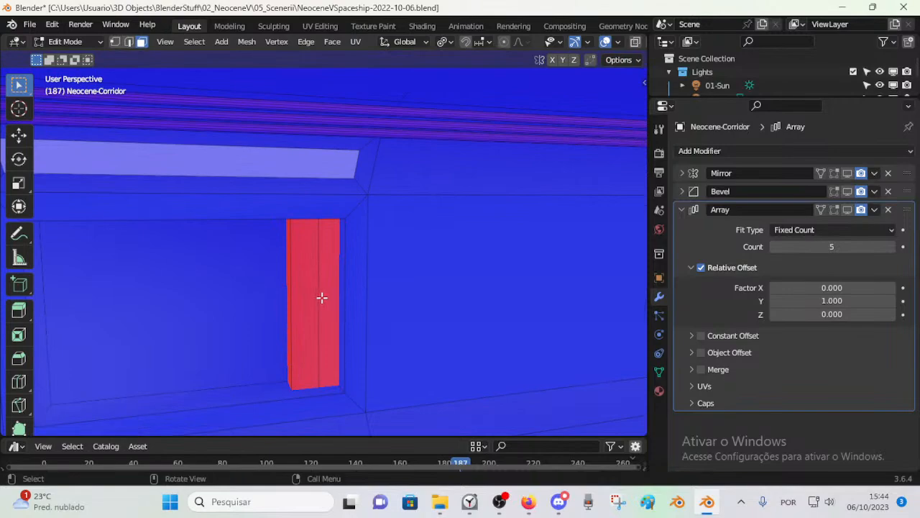
key("ctrl+l")
key("alt+a")
Step: Restore the Blender window from full screen and narrow it so the live-stream chat is visible beside it
left_click(873, 7)
left_click_drag(917, 4, 689, 5)
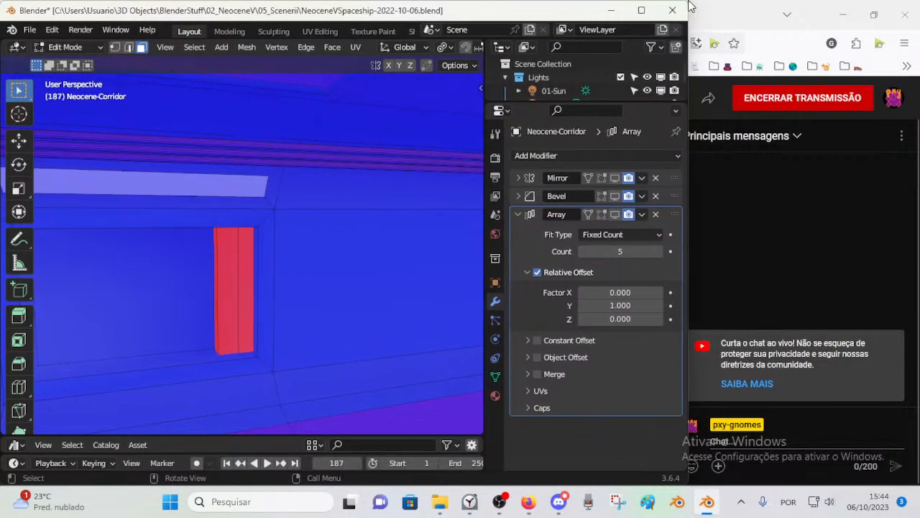
left_click(640, 8)
double_click(734, 6)
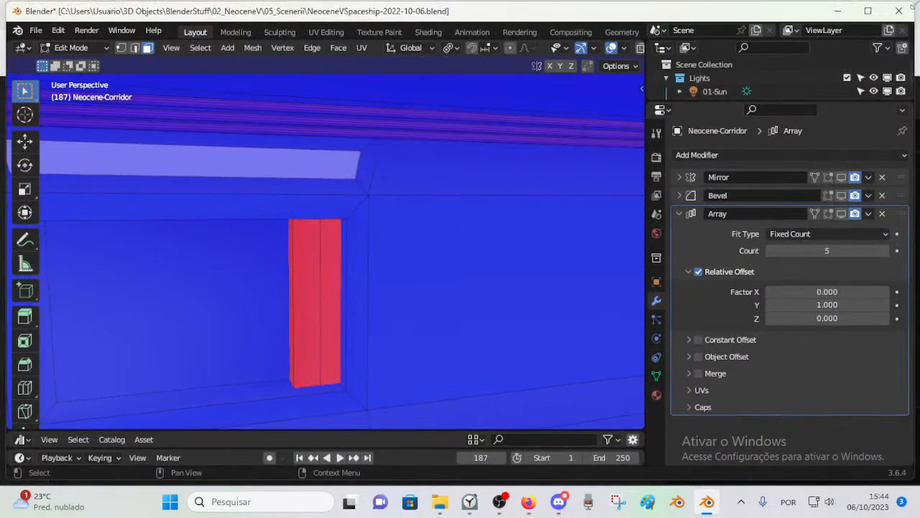
left_click_drag(912, 11, 702, 6)
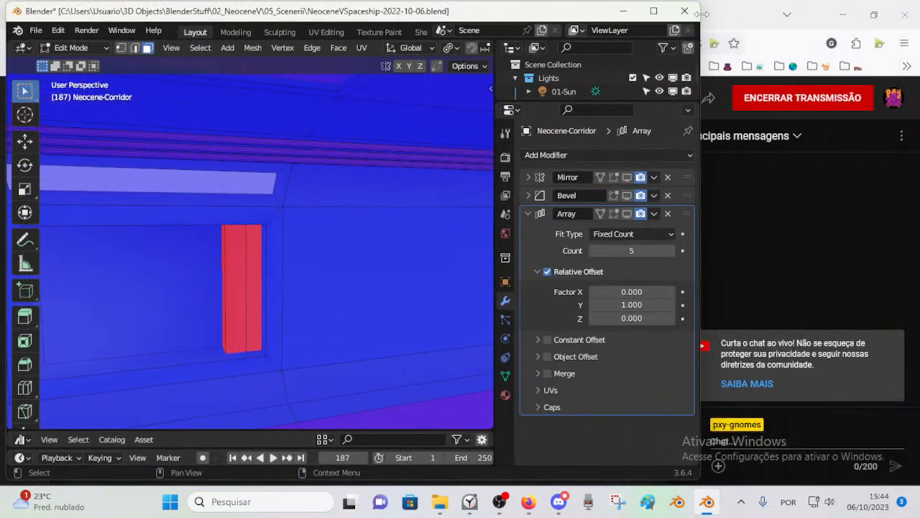
left_click(774, 278)
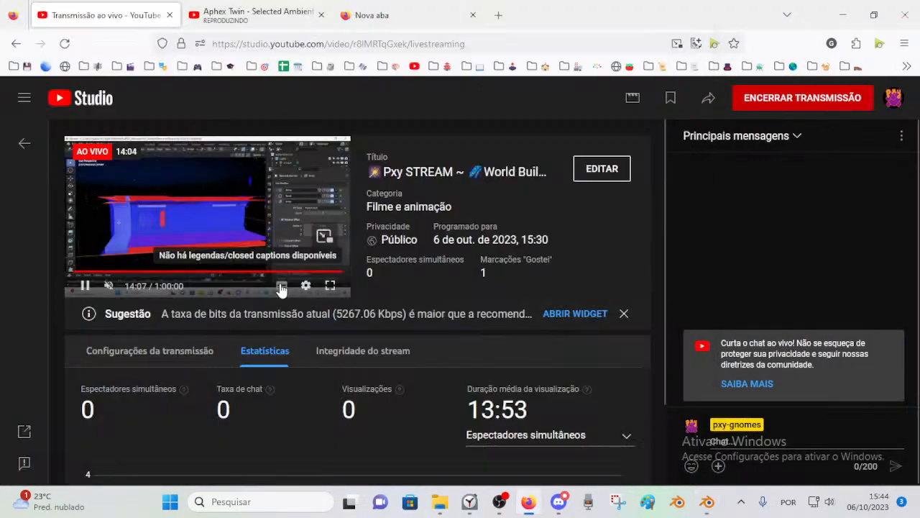
left_click(707, 502)
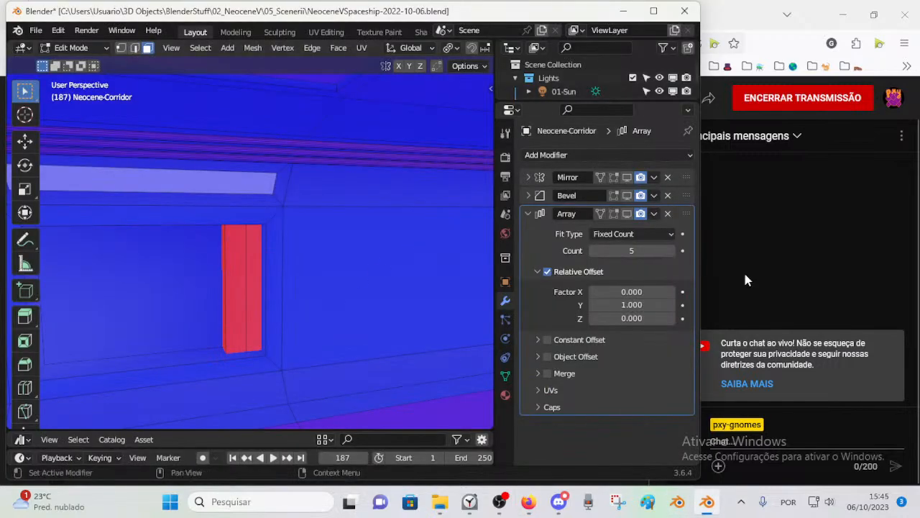
left_click_drag(700, 252, 725, 251)
Step: Try selecting the linked faces at the red recess block from outside, and switch to vertex selection mode
scroll(232, 264, "down", 2)
middle_click_drag(232, 265, 223, 234)
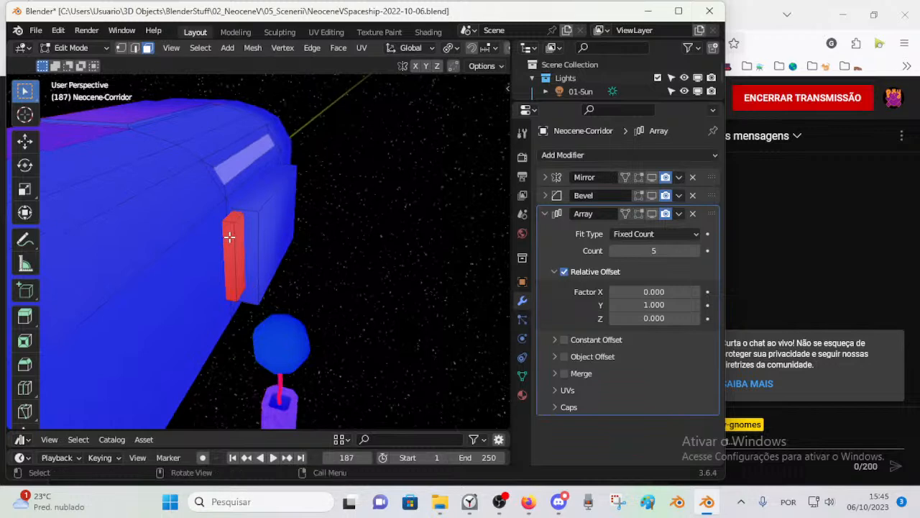
key("l")
mouse_move(247, 248)
middle_mouse_down()
mouse_move(194, 244)
mouse_move(177, 271)
mouse_move(335, 254)
mouse_move(319, 236)
mouse_move(297, 237)
mouse_move(312, 247)
mouse_move(228, 257)
mouse_move(261, 269)
mouse_move(331, 263)
mouse_move(263, 251)
mouse_move(245, 260)
middle_mouse_up()
key("1")
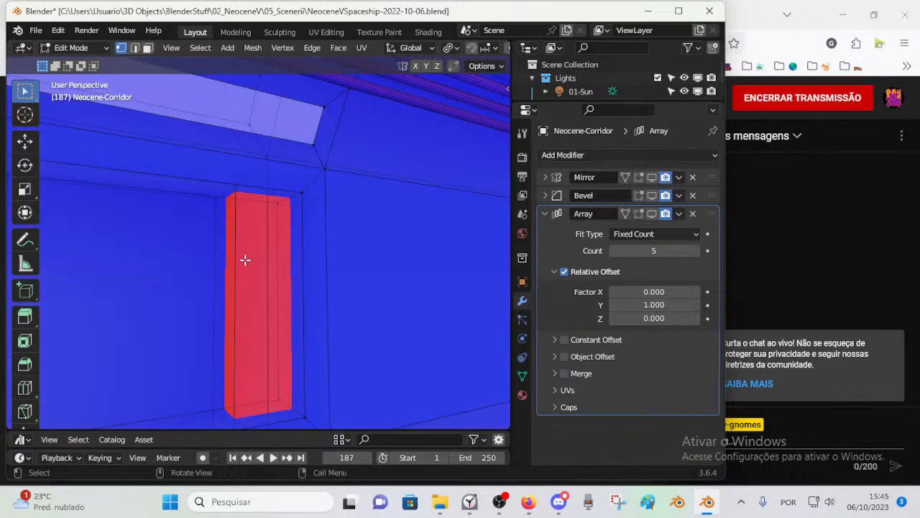
Step: Recalculate the normals of the whole corridor mesh, switching Inside on and off again
scroll(244, 260, "down", 5)
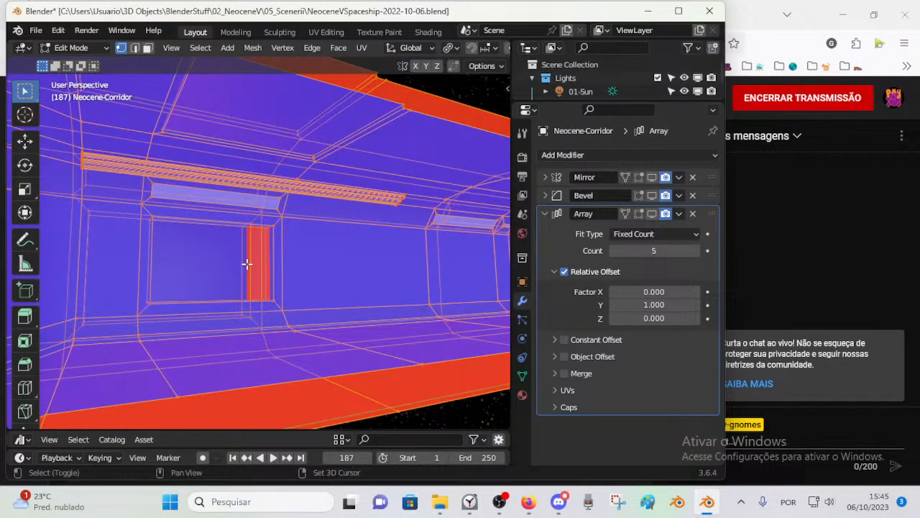
key("shift+n")
left_click(138, 415)
left_click(134, 414)
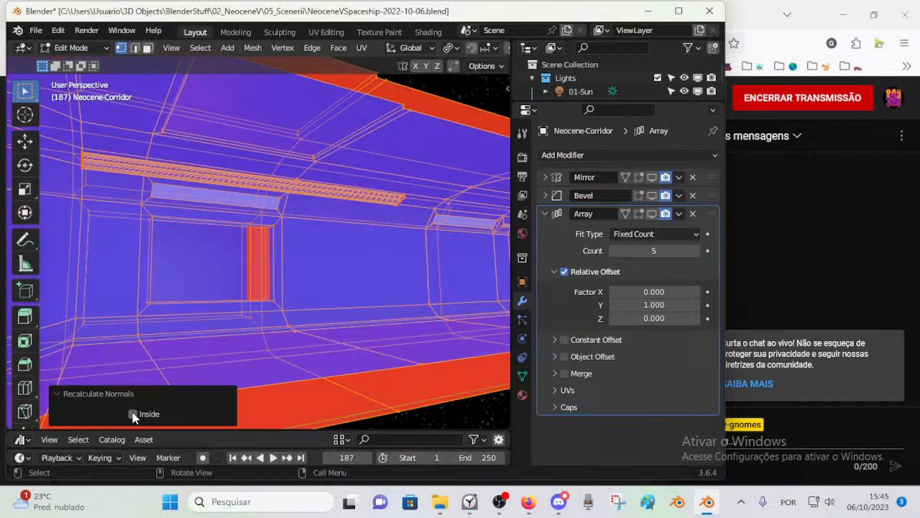
Step: Inspect the recess block from outside and inside the corridor, and select its narrow side face in face selection mode
mouse_move(234, 281)
middle_mouse_down()
mouse_move(251, 277)
mouse_move(249, 263)
mouse_move(269, 269)
mouse_move(220, 302)
mouse_move(240, 281)
mouse_move(329, 361)
mouse_move(214, 266)
mouse_move(304, 243)
middle_mouse_up()
scroll(253, 257, "up", 4)
middle_click_drag(251, 259, 318, 325, "shift")
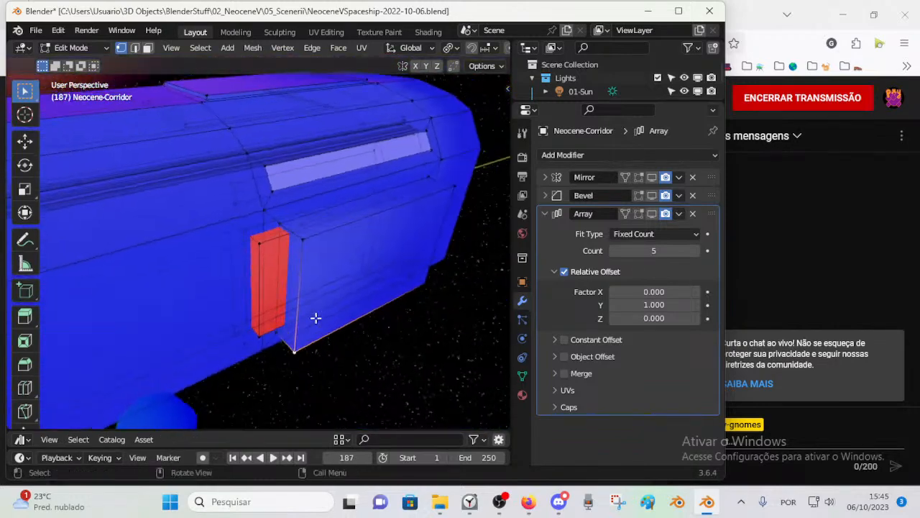
middle_click_drag(261, 291, 438, 192)
middle_click_drag(335, 247, 388, 257)
scroll(251, 290, "up", 3)
scroll(232, 269, "up", 3)
scroll(224, 274, "down", 3)
left_click(389, 258)
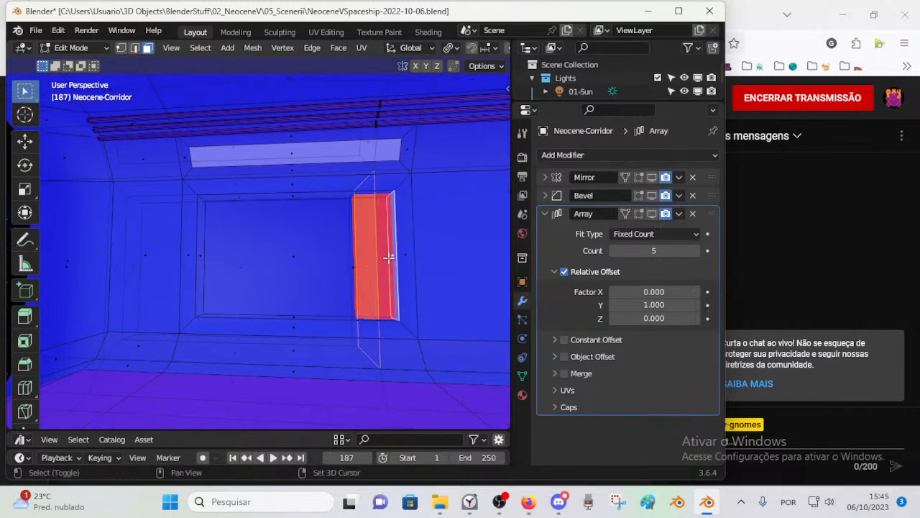
Step: Pick through the overlapping faces at the red block and select the large wall face whose edge crosses it
middle_click_drag(353, 244, 374, 265)
left_click(345, 248, "shift")
left_click(359, 250, "shift")
left_click(370, 249, "shift")
key("alt+z")
middle_click_drag(374, 266, 330, 270)
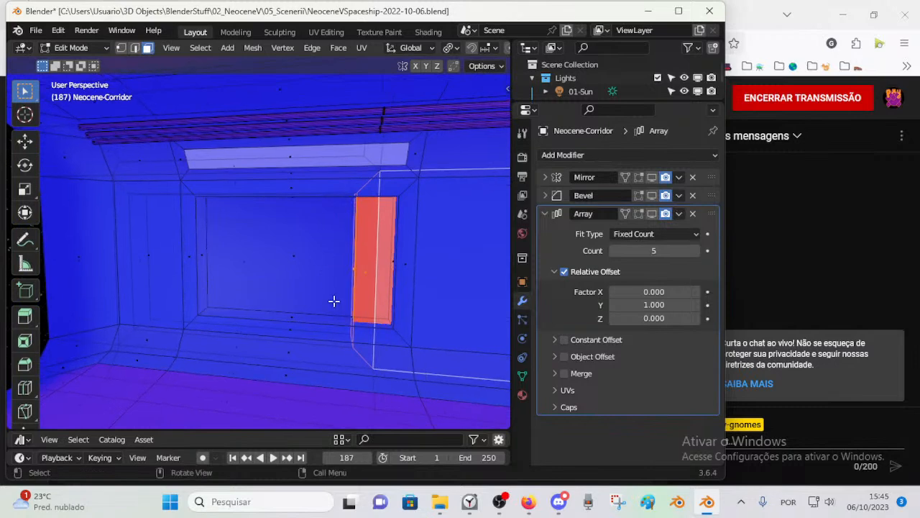
Step: Switch to Firefox to view the Selected Ambient Works 85-92 video's track list and the live-stream page, and return to Blender
left_click(529, 503)
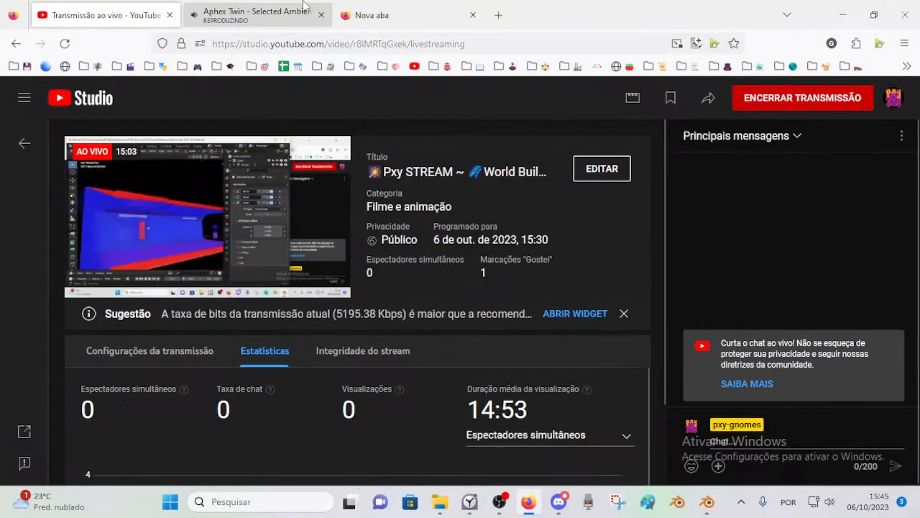
left_click(252, 13)
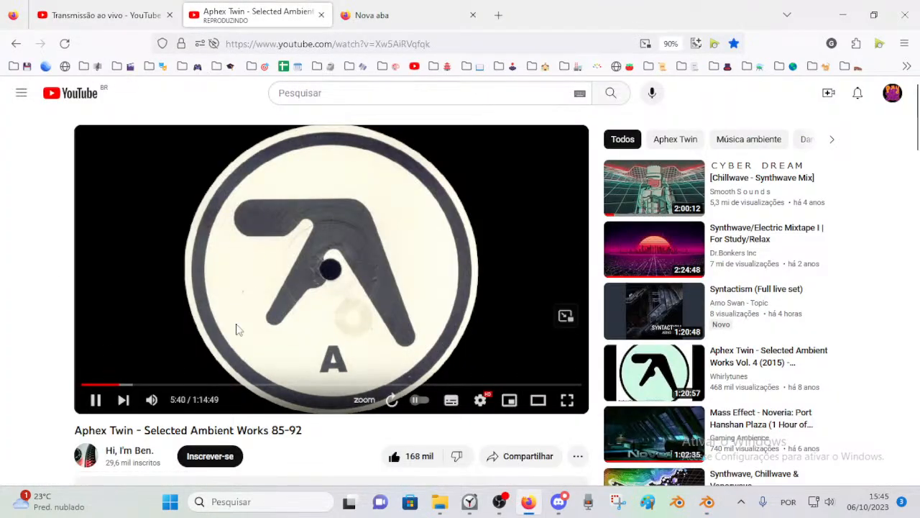
scroll(1, 317, "down", 3)
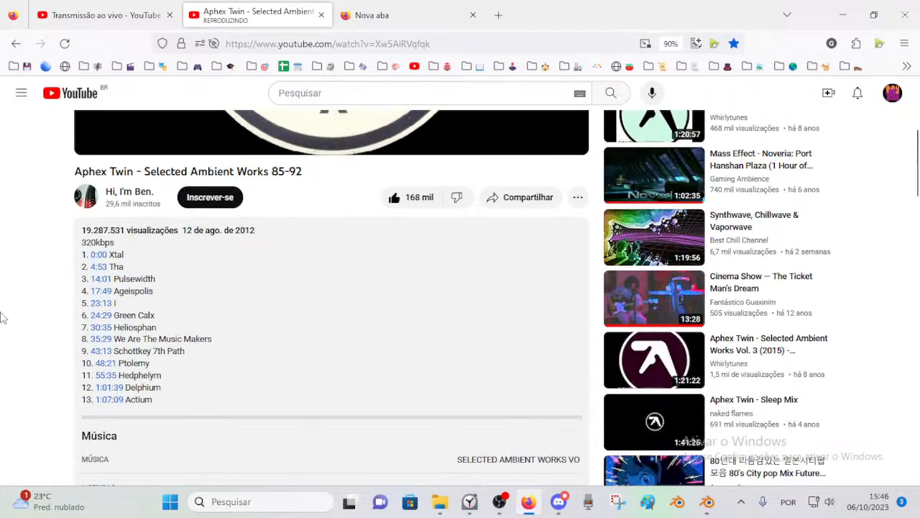
scroll(229, 191, "up", 2)
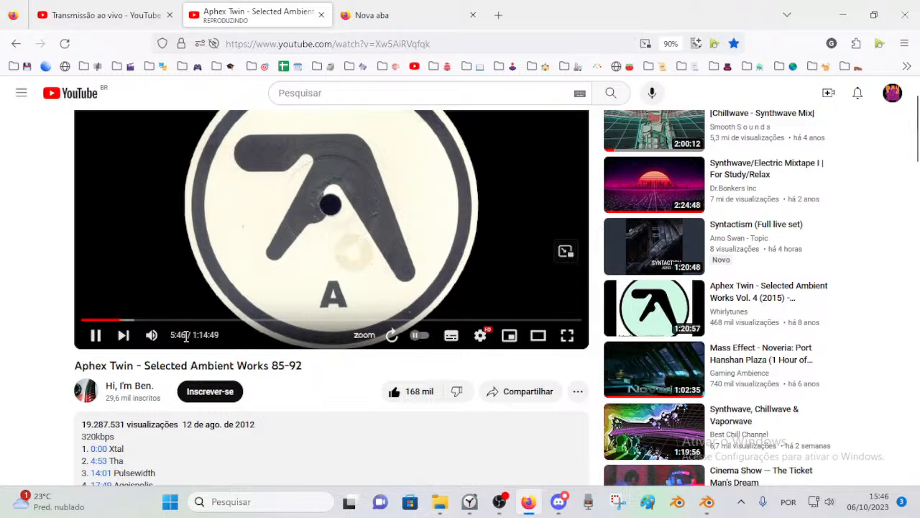
scroll(1, 352, "down", 2)
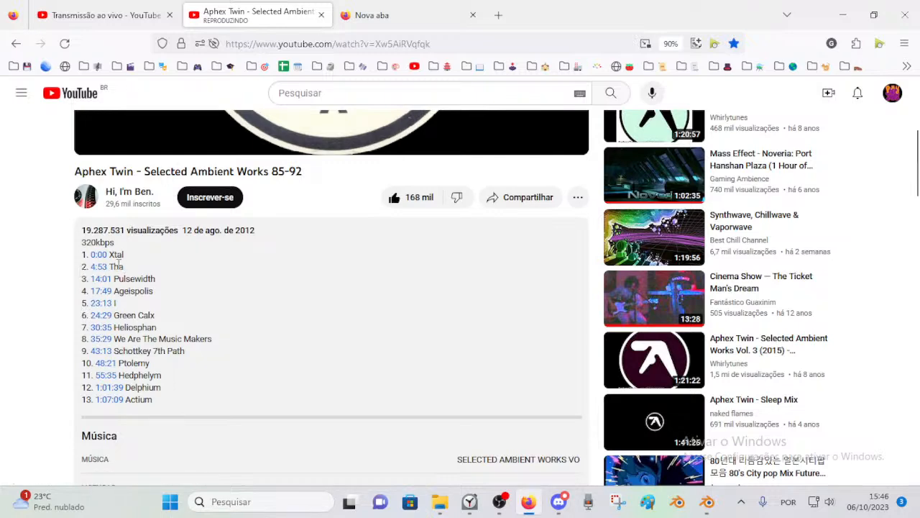
scroll(1, 249, "up", 3)
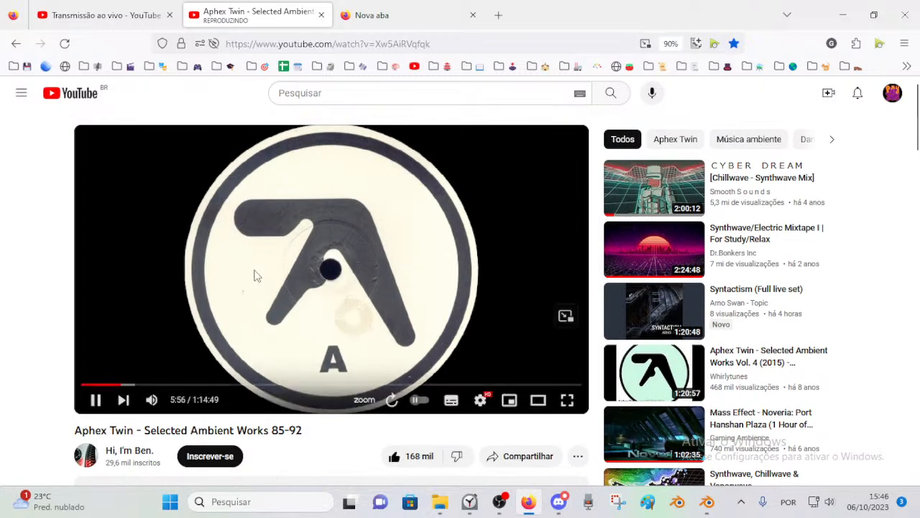
left_click(97, 9)
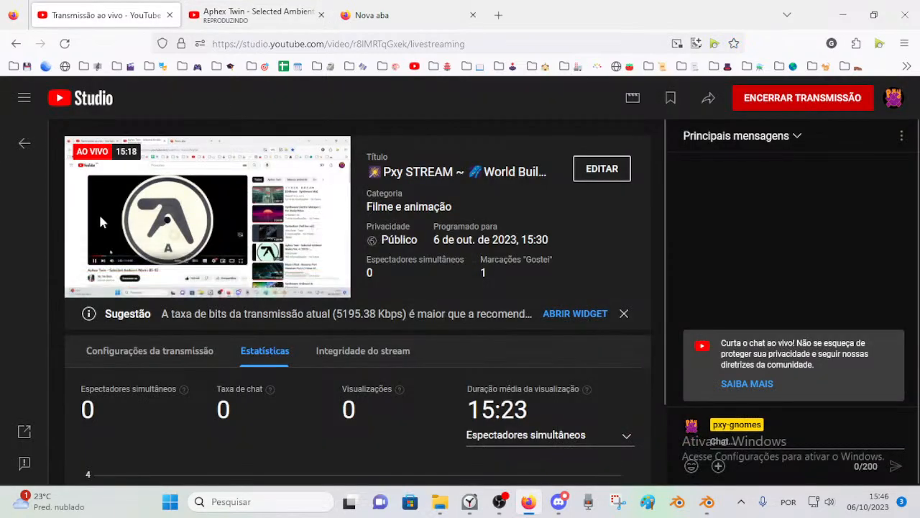
left_click(707, 501)
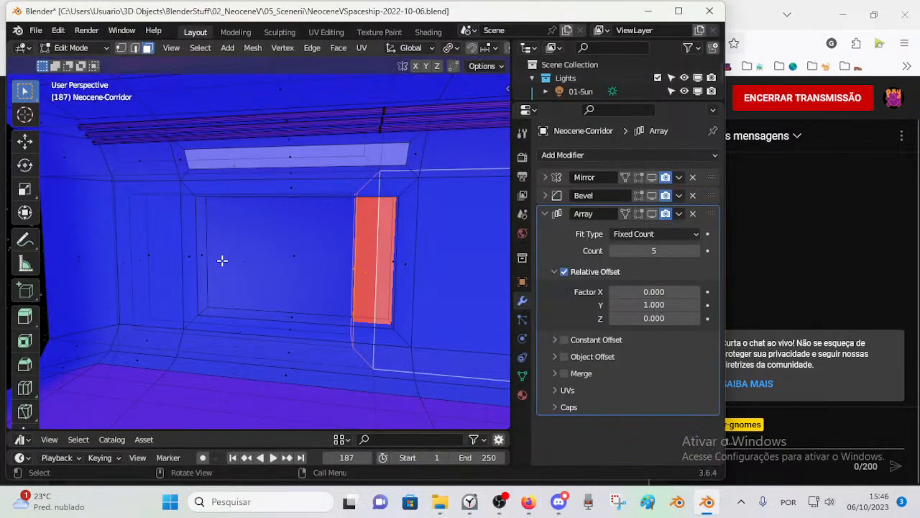
middle_click_drag(281, 252, 224, 285)
scroll(260, 282, "up", 2)
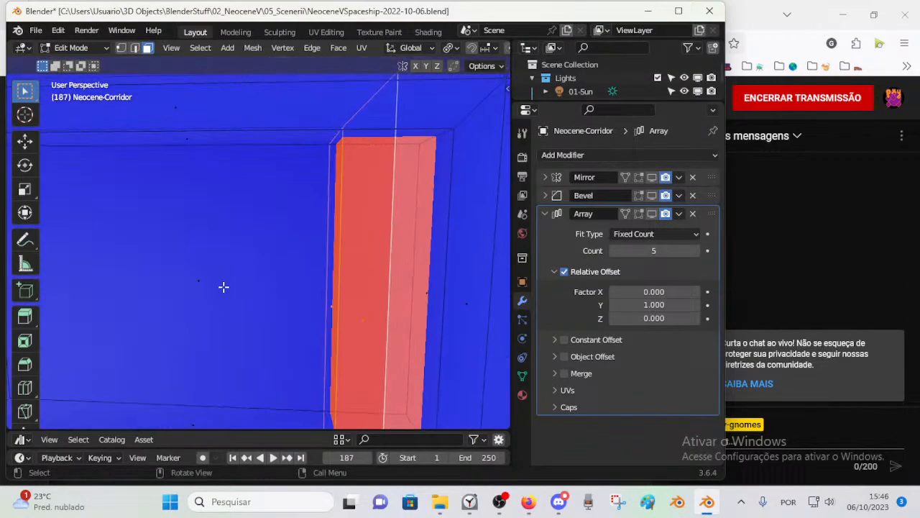
scroll(224, 287, "down", 2)
scroll(224, 287, "down", 1)
Step: Switch to the YouTube Studio live-stream page in Firefox
left_click(532, 504)
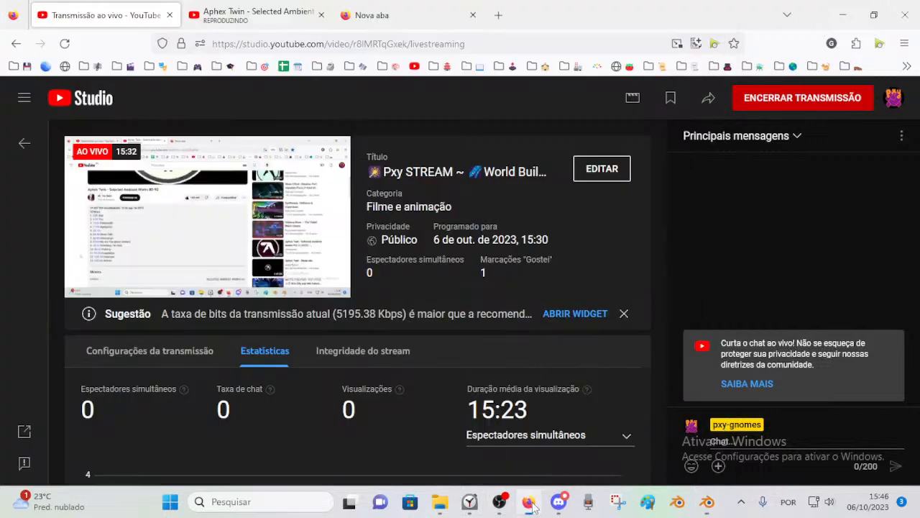
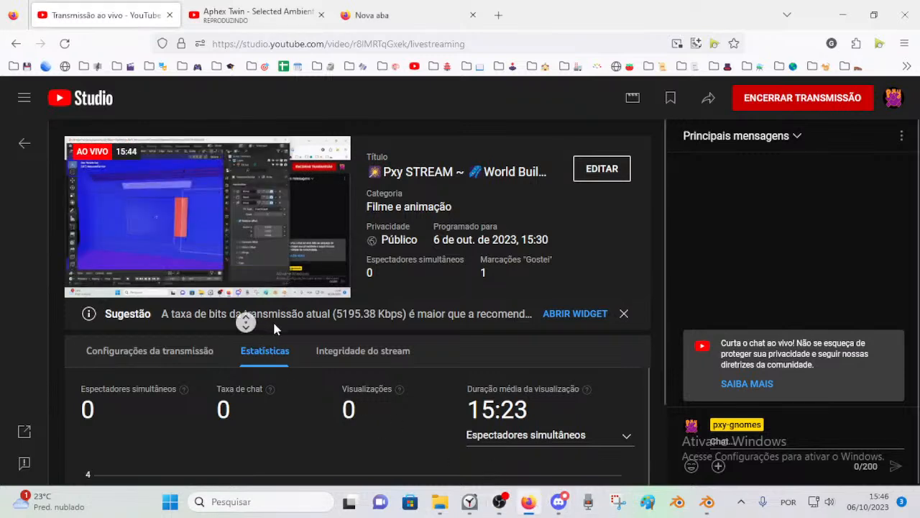
Step: Close the stray File Explorer, Clock and Microsoft Store windows and the blank Firefox tab, and return to the live-stream page
left_click(470, 501)
left_click(440, 501)
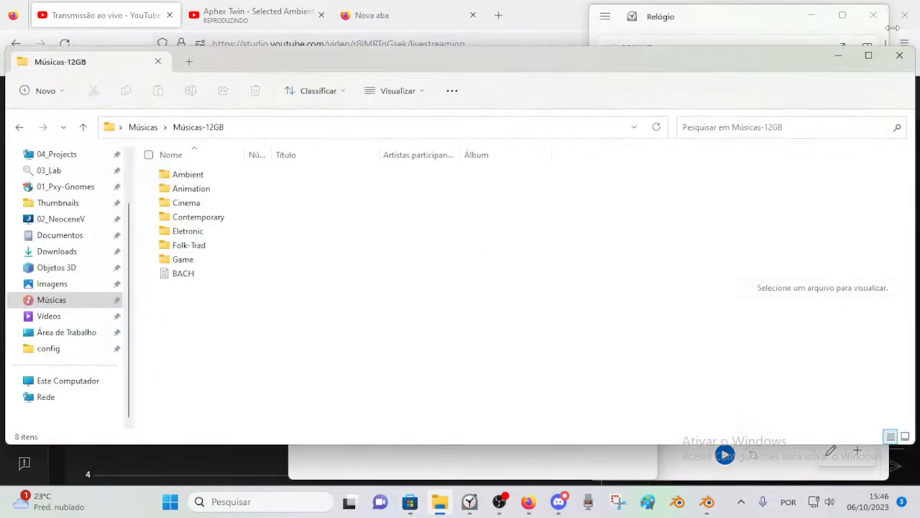
left_click(899, 56)
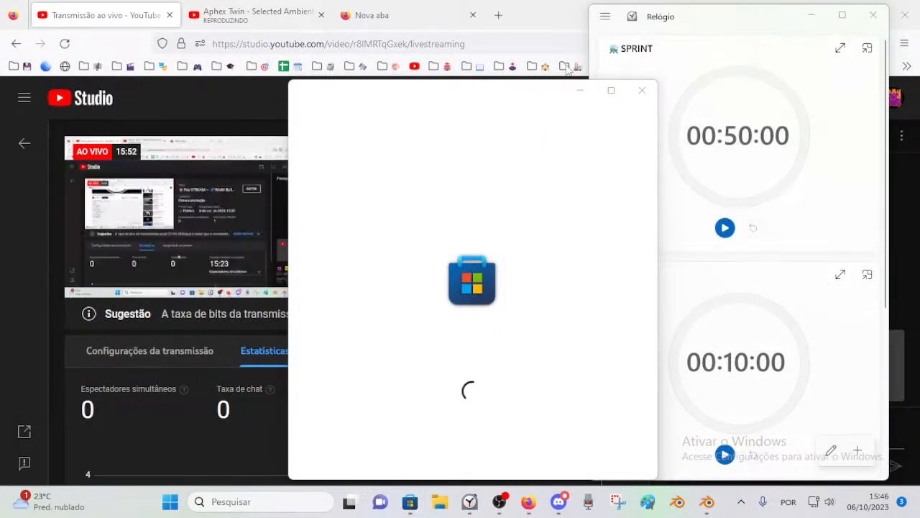
left_click(388, 15)
left_click(473, 15)
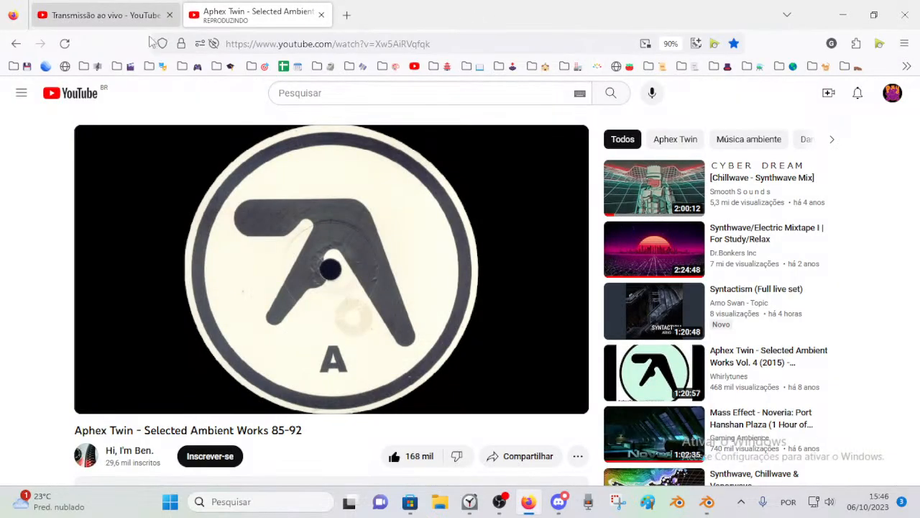
left_click(469, 501)
left_click(875, 16)
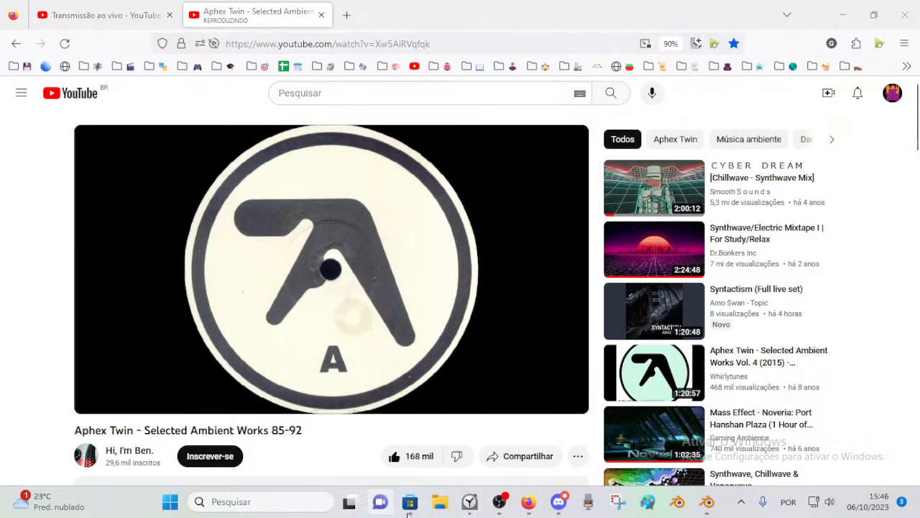
left_click(417, 506)
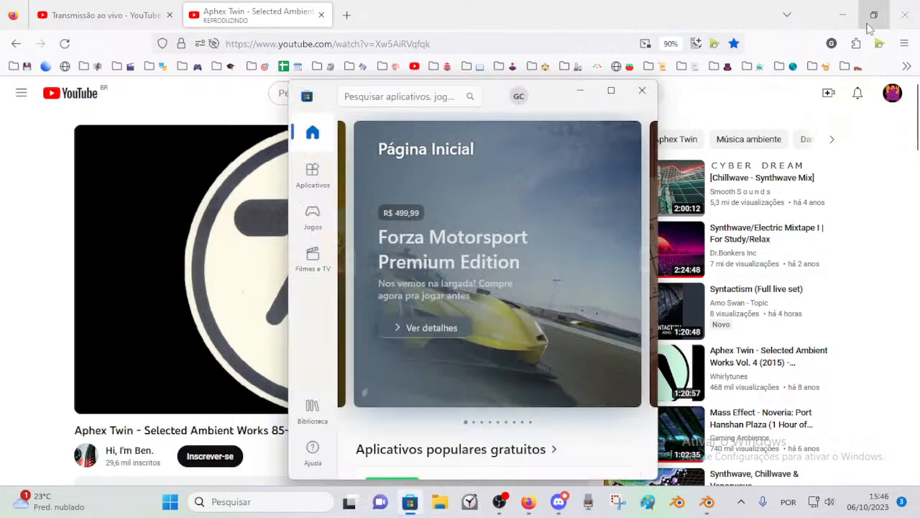
left_click(643, 91)
left_click(101, 15)
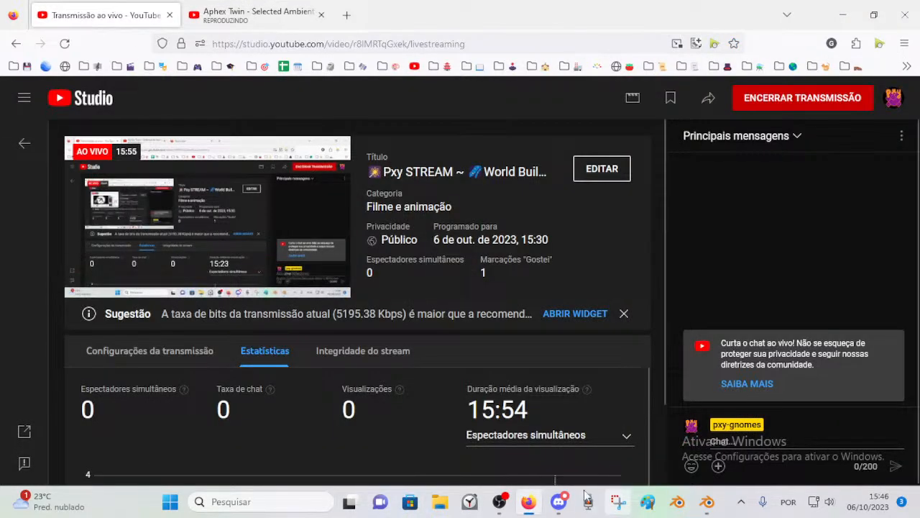
Step: Switch to Blender and quit the running background apps, including Discord, from the system tray
left_click(699, 495)
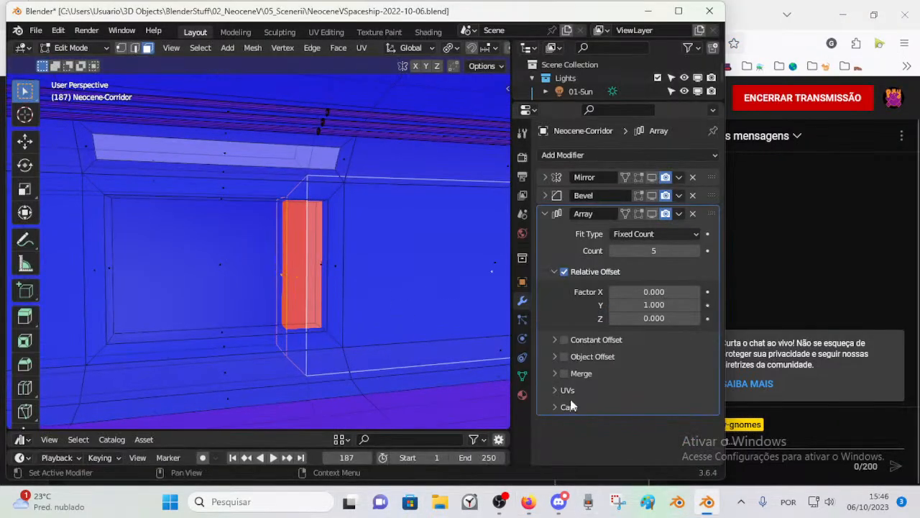
left_click(738, 503)
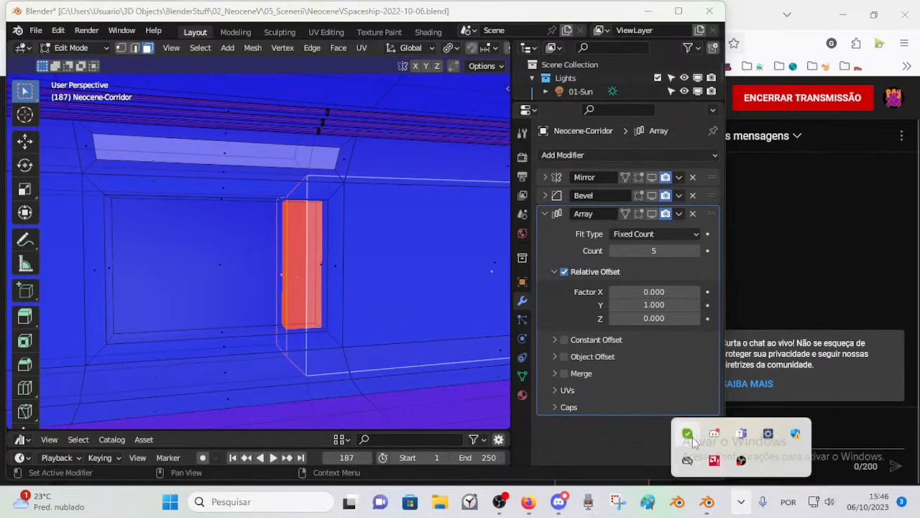
right_click(688, 435)
left_click(723, 423)
right_click(690, 433)
left_click(714, 424)
left_click(596, 378)
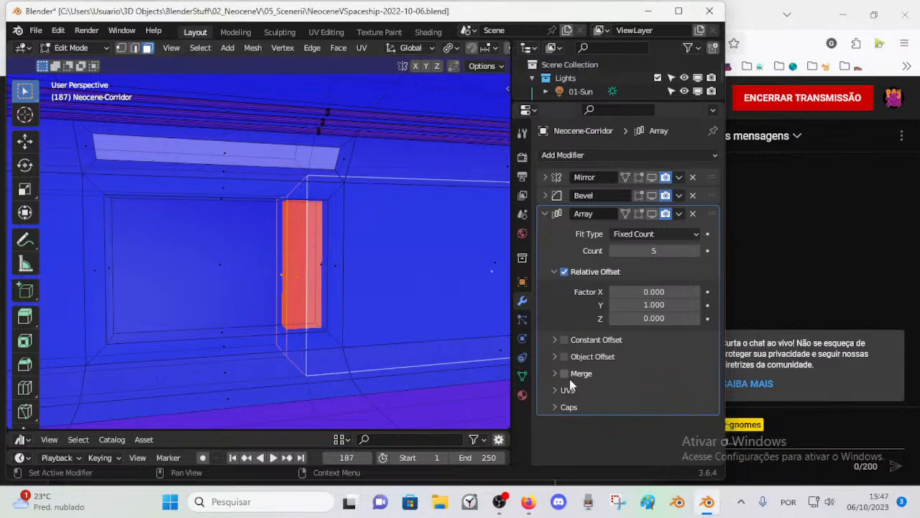
Step: Delete the selected large wall face that crosses the red recess block
middle_click_drag(255, 286, 298, 338)
key("x")
left_click(298, 336)
middle_click_drag(238, 322, 322, 244)
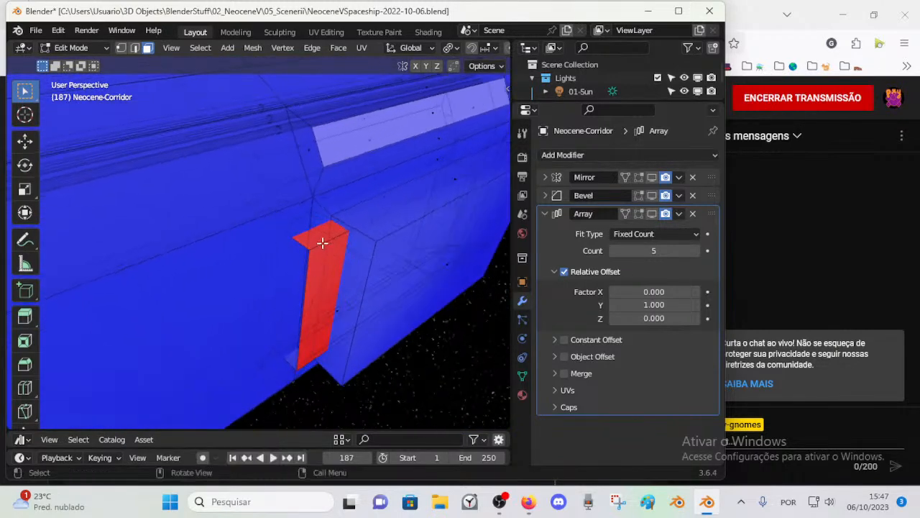
Step: Try selecting the geometry linked to the red recess block with seam, normal and UV delimiting, and clear the selection
middle_click_drag(319, 323, 253, 267)
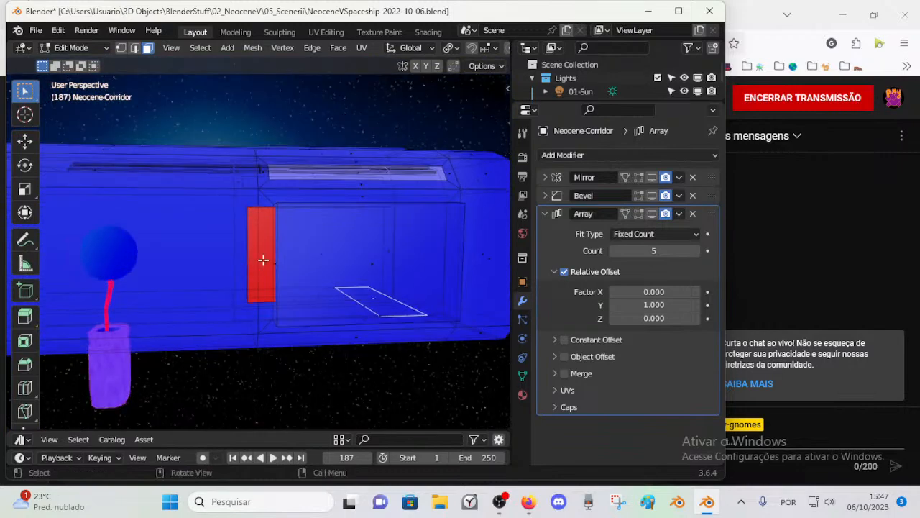
scroll(253, 271, "up", 6)
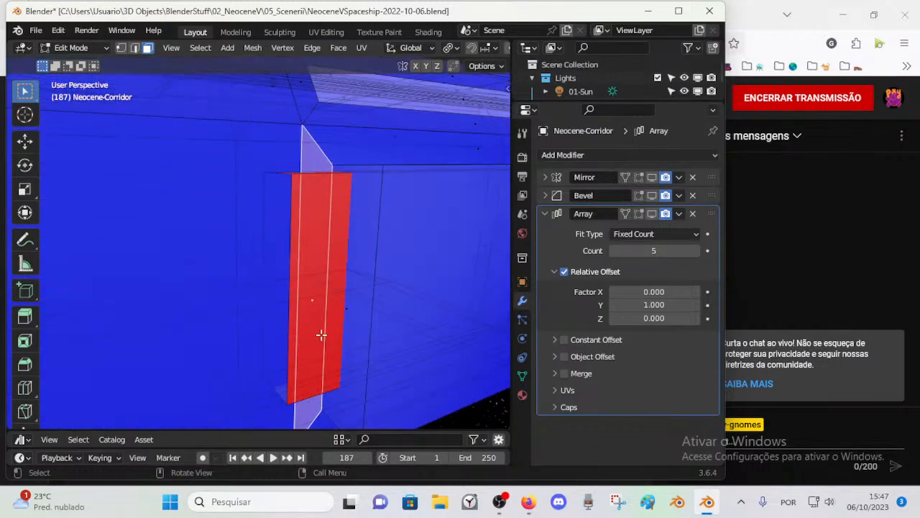
middle_click_drag(285, 315, 307, 329)
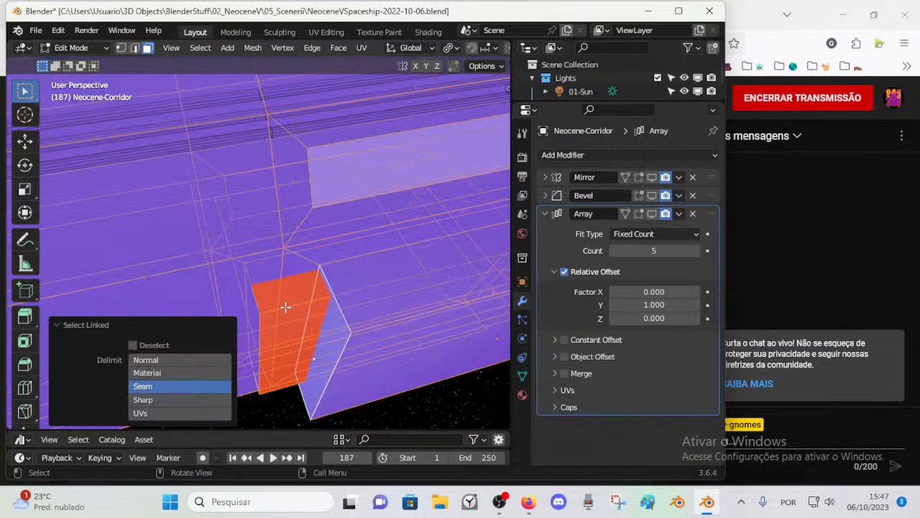
left_click(146, 359)
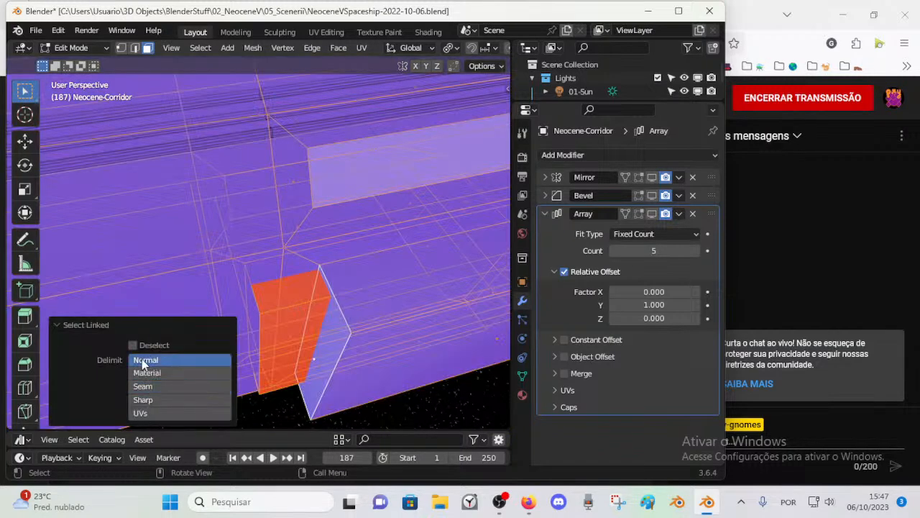
left_click(153, 416)
key("alt+a")
middle_click_drag(288, 353, 308, 310)
key("l")
key("alt+a")
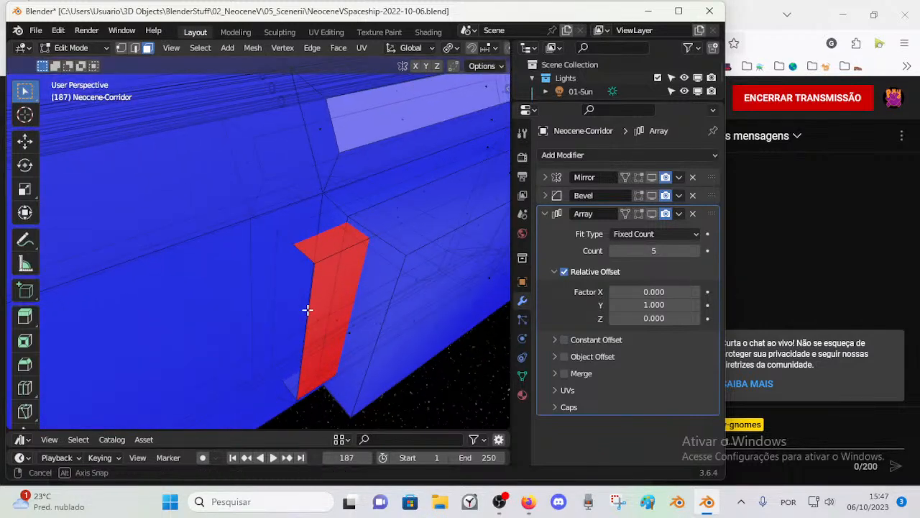
Step: Delete the red recess block's faces one after another from inside the corridor wall
middle_click_drag(250, 270, 284, 252)
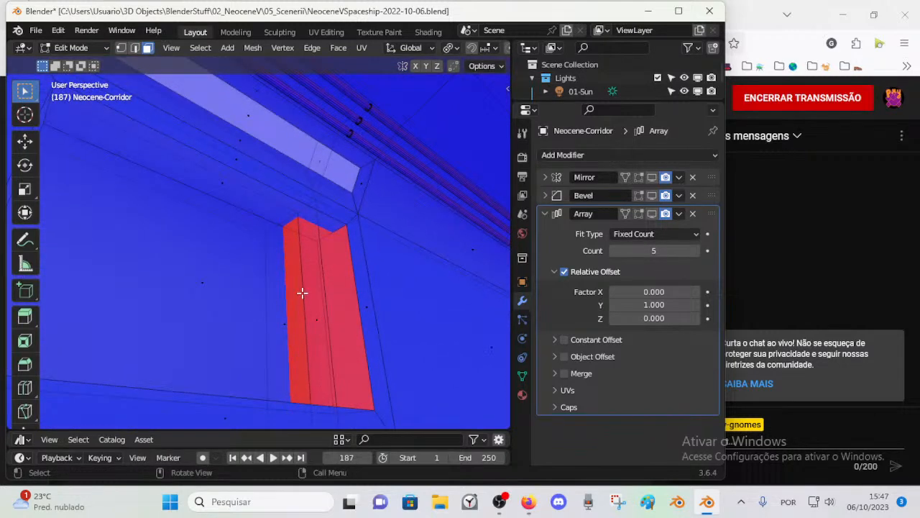
left_click(294, 323)
middle_click_drag(289, 323, 310, 376)
key("x")
left_click(293, 315)
left_click(299, 328)
key("x")
left_click(303, 328)
middle_click_drag(338, 328, 298, 318)
left_click(472, 291)
key("x")
left_click(460, 300)
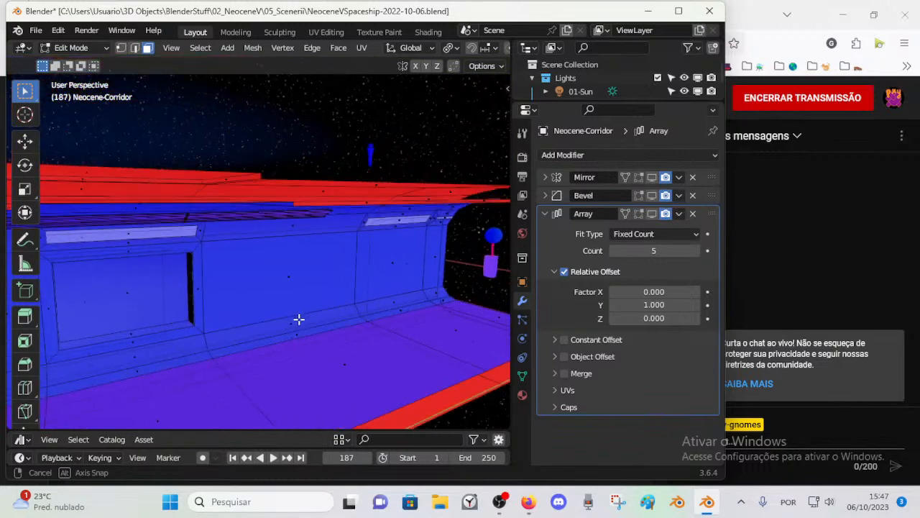
Step: Inspect the opening beside the window recess from outside in Object Mode and again in Edit Mode
middle_click_drag(151, 318, 271, 410)
scroll(290, 318, "up", 2)
key("Tab")
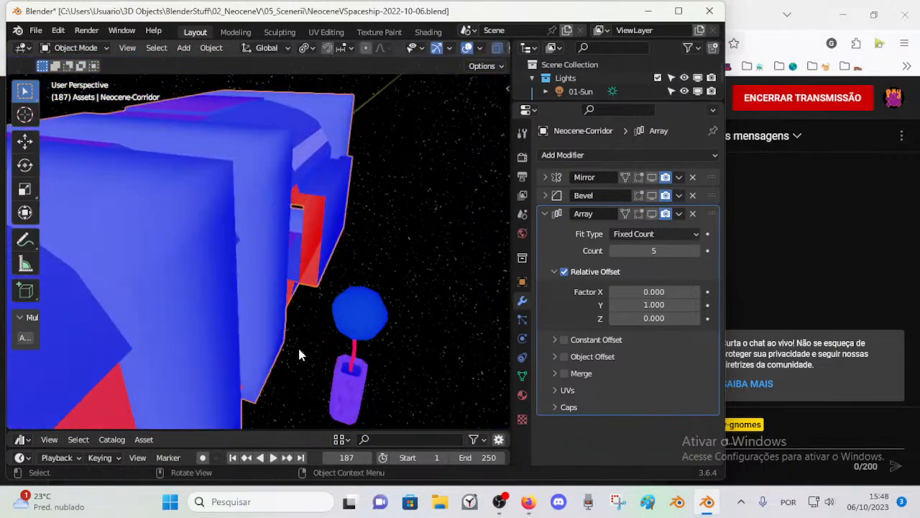
scroll(298, 349, "up", 3)
middle_click_drag(333, 298, 163, 289)
key("Tab")
middle_click_drag(222, 290, 355, 288)
scroll(364, 261, "up", 2)
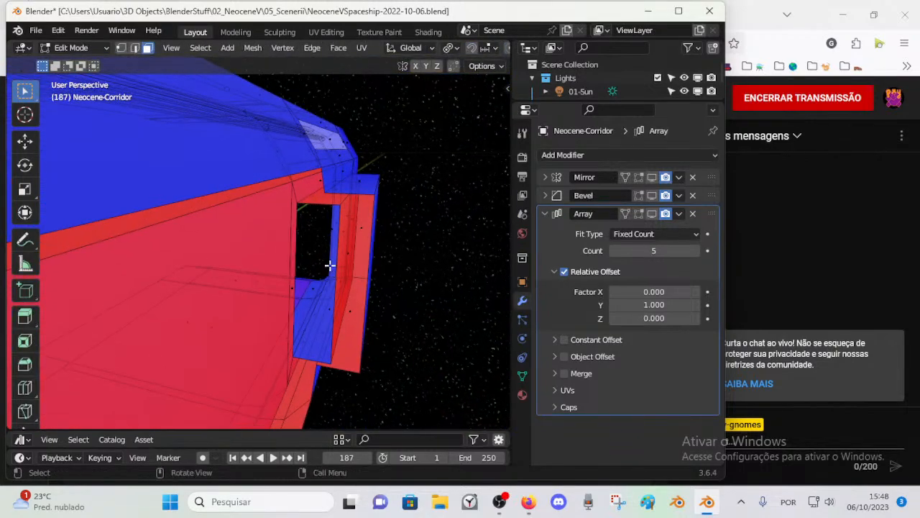
middle_click_drag(375, 356, 316, 335)
scroll(319, 338, "down", 3)
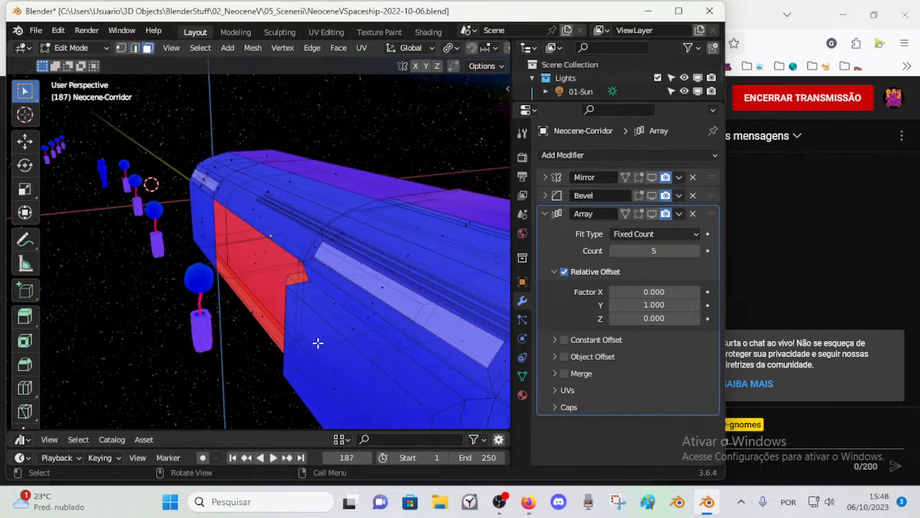
Step: Delete the blue outer wall panel that covers the window recess
middle_click_drag(345, 388, 207, 271)
key("x")
left_click(363, 310)
middle_click_drag(224, 326, 211, 240)
left_click(213, 228)
mouse_move(222, 273)
middle_mouse_down()
mouse_move(242, 318)
mouse_move(269, 271)
mouse_move(402, 257)
mouse_move(283, 232)
mouse_move(266, 249)
mouse_move(212, 256)
mouse_move(232, 273)
mouse_move(173, 275)
mouse_move(212, 281)
middle_mouse_up()
middle_click_drag(356, 246, 303, 235)
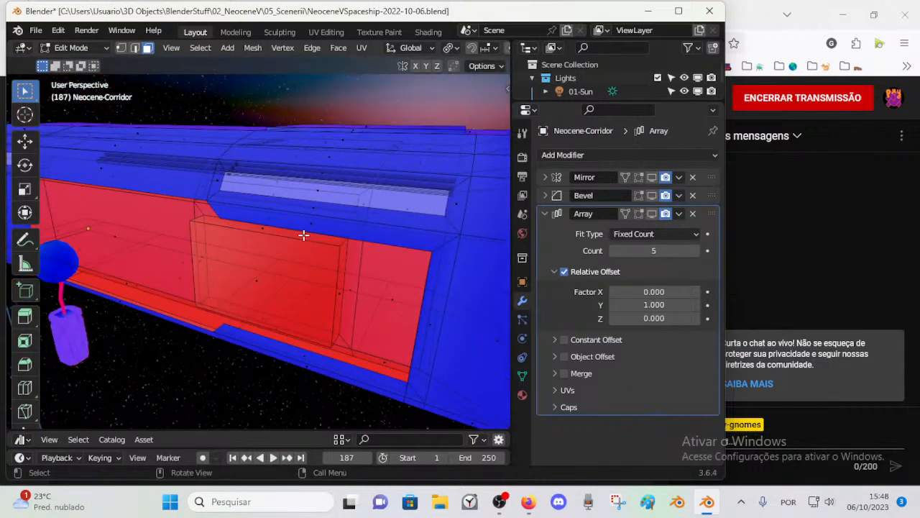
Step: Select and delete the leftover outer faces around the exposed window recess
left_click(312, 224)
middle_click_drag(304, 352, 285, 325)
scroll(273, 297, "up", 2)
left_click(312, 300)
middle_click_drag(426, 202, 267, 346)
key("x")
left_click(270, 290)
left_click(273, 336)
key("x")
left_click(273, 336)
Step: Draw a curved annotation around the corridor's cross-section to suggest the outer hull
middle_click_drag(259, 128, 196, 117)
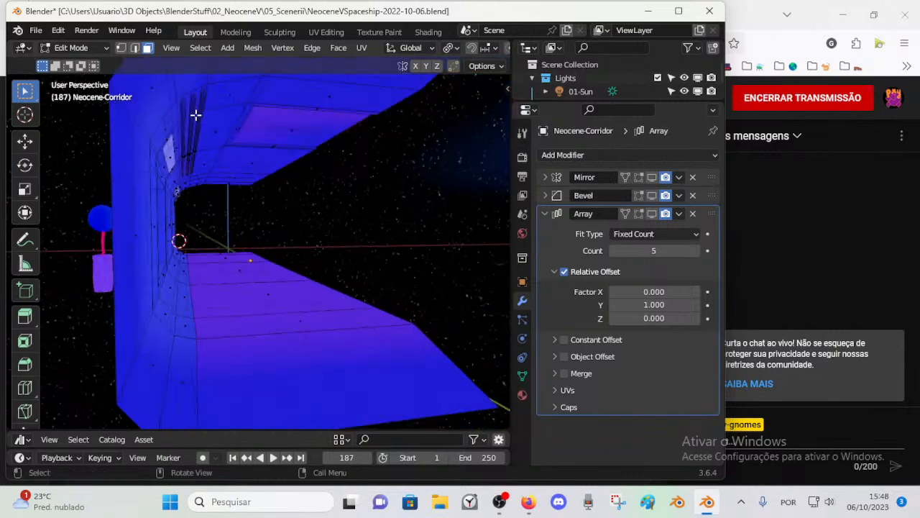
middle_click_drag(437, 329, 329, 255)
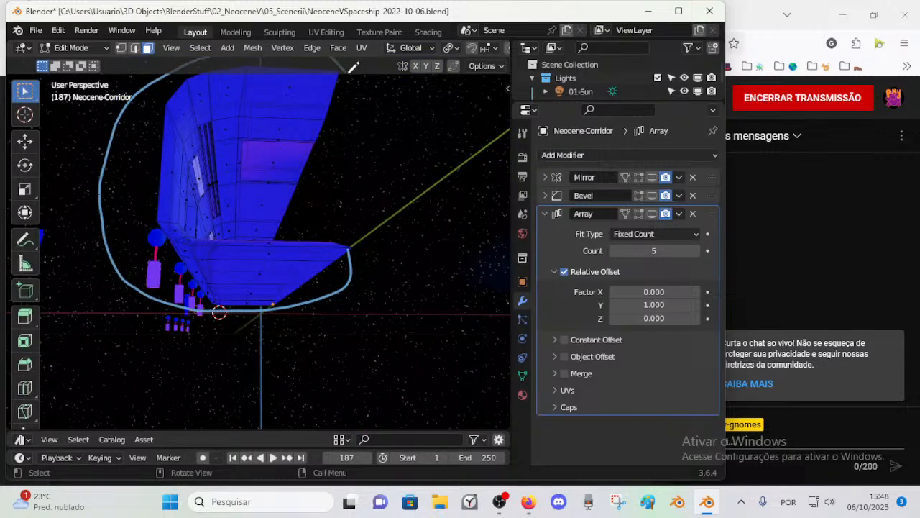
middle_click_drag(347, 92, 318, 132)
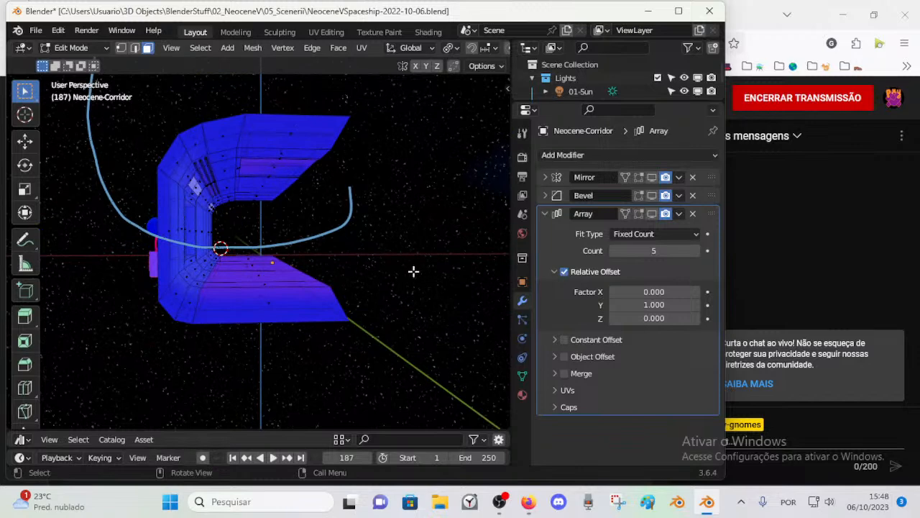
Step: Remove the Note annotation layer that holds the hull curve
key("n")
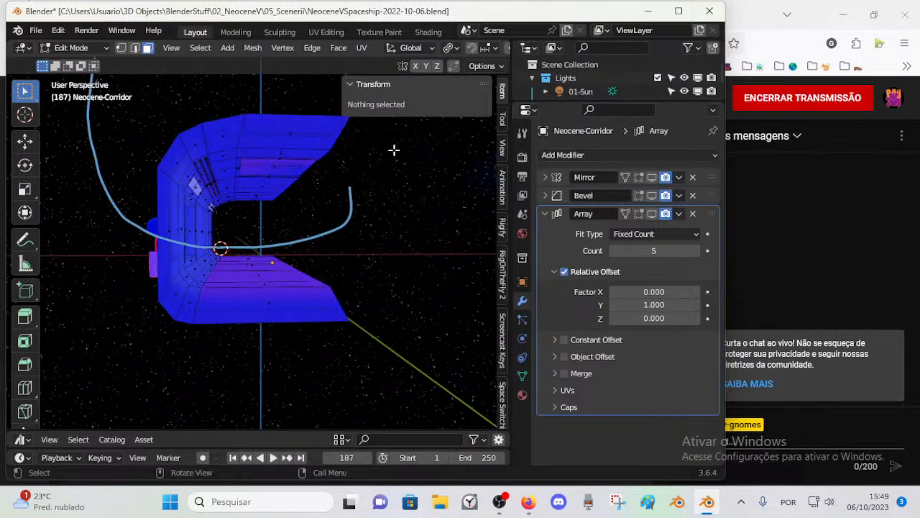
left_click(503, 118)
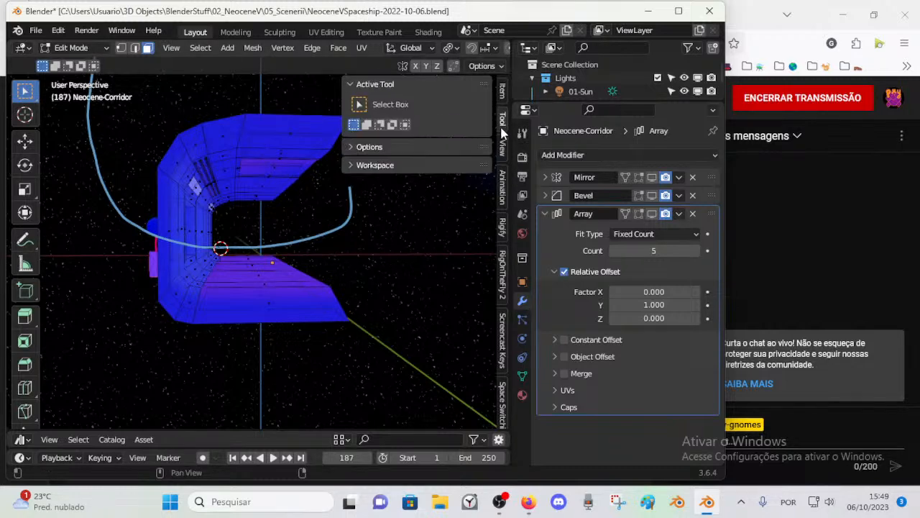
left_click(502, 151)
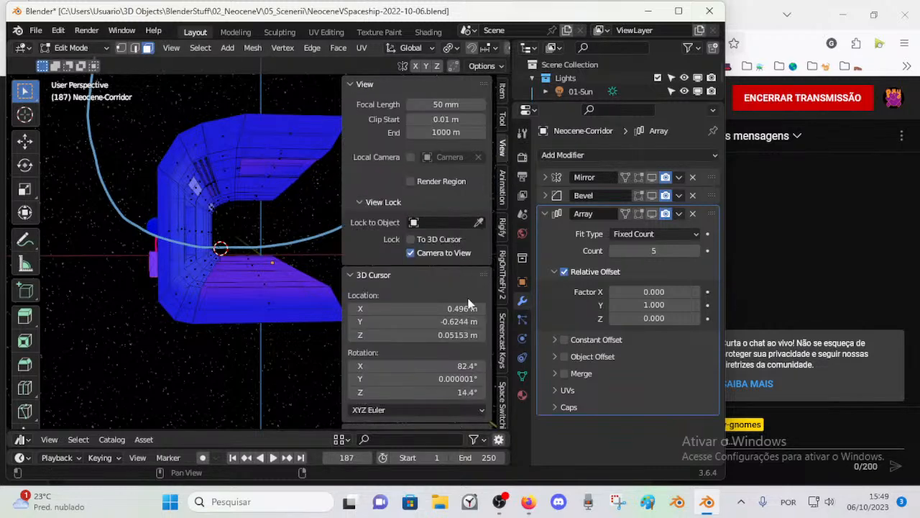
scroll(478, 367, "down", 5)
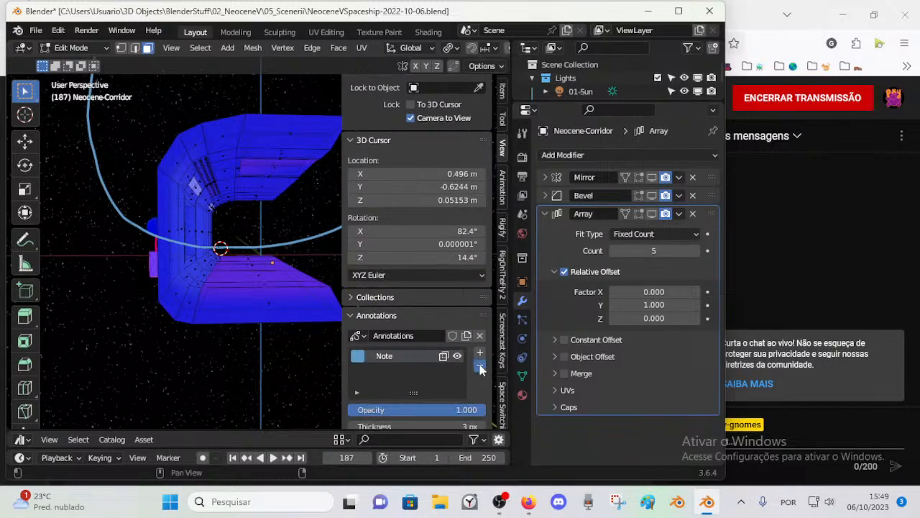
scroll(480, 368, "up", 5)
key("n")
Step: Circle-select the red outer faces of the roof and floor together with the window face, and delete only their edges and faces
middle_click_drag(212, 263, 371, 287)
middle_click_drag(332, 230, 53, 213)
middle_click_drag(192, 212, 217, 286)
middle_click_drag(411, 298, 328, 257)
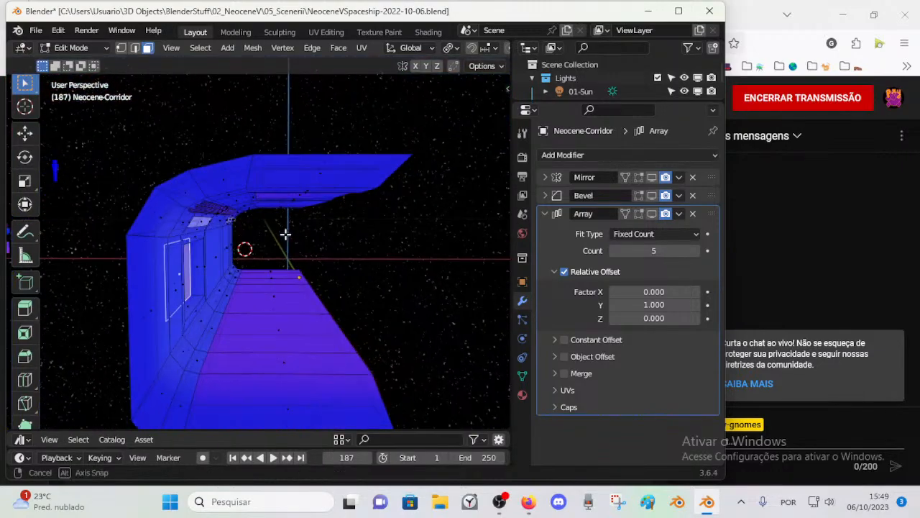
middle_click_drag(213, 230, 187, 230)
middle_click_drag(291, 172, 238, 175)
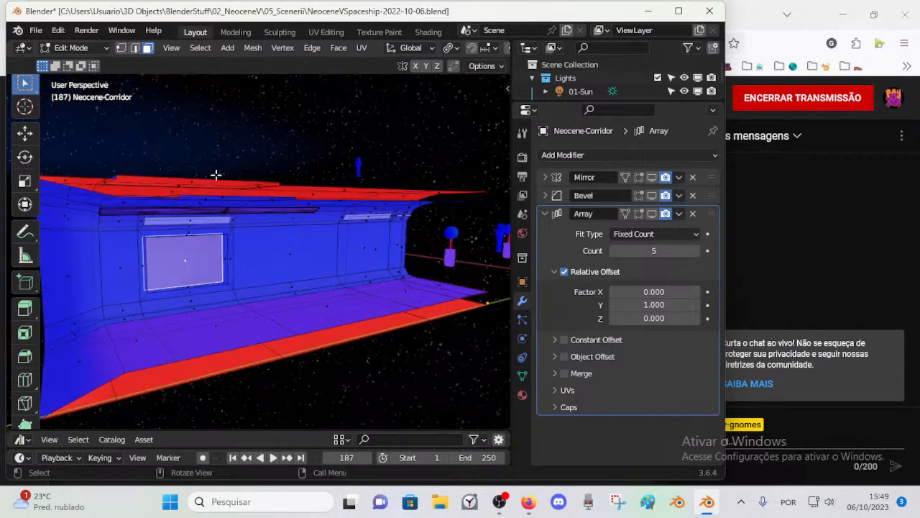
key("c")
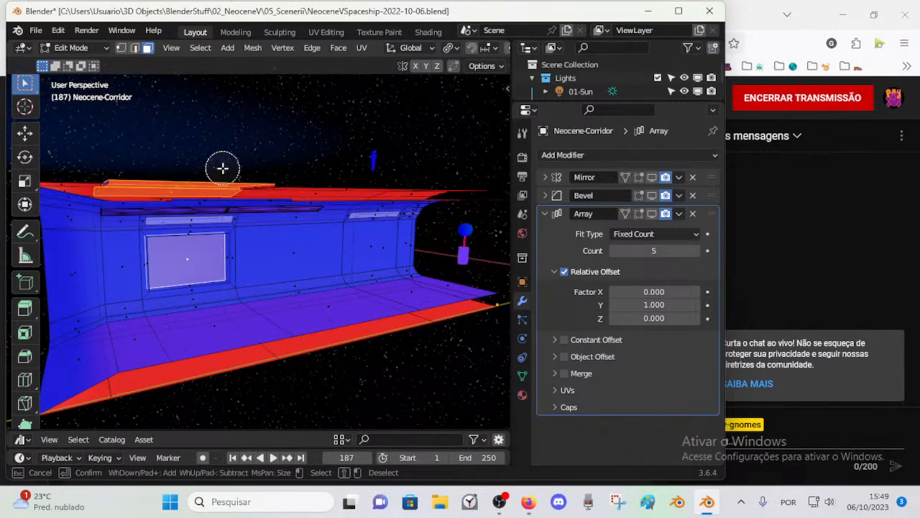
right_click(475, 175)
mouse_move(369, 340)
middle_mouse_down()
mouse_move(364, 315)
mouse_move(405, 339)
mouse_move(391, 323)
middle_mouse_up()
key("c")
right_click(407, 314)
middle_click_drag(142, 333, 299, 356)
key("x")
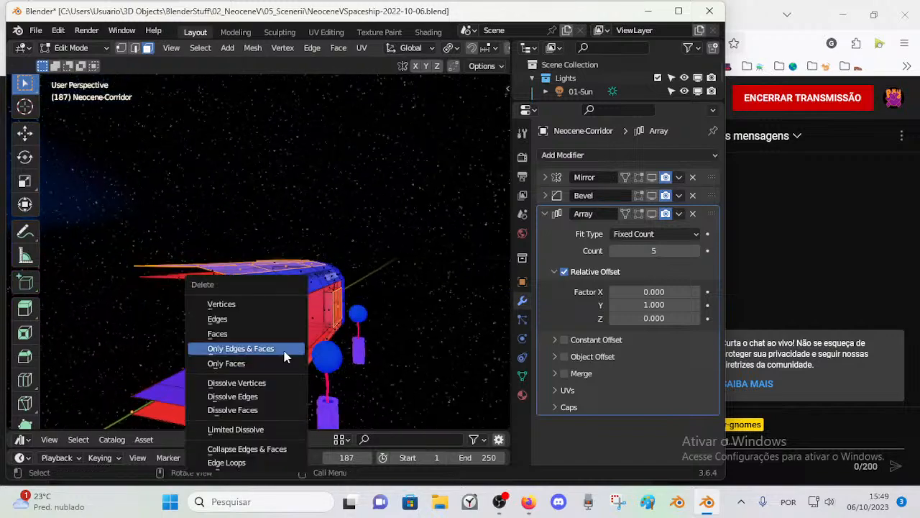
left_click(286, 355)
Step: Try selecting the linked geometry of the corridor's outer side, and clear the selection
middle_click_drag(282, 323, 277, 303)
key("l")
key("alt+a")
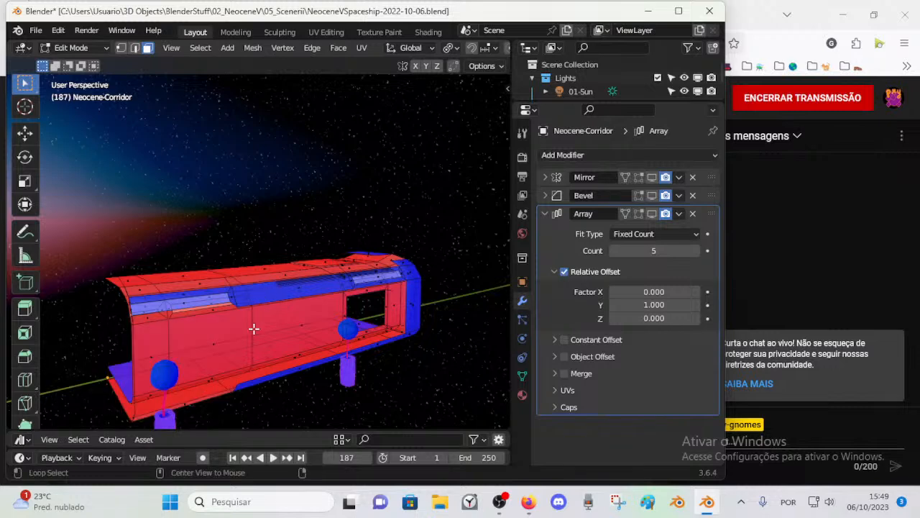
scroll(268, 287, "up", 2)
key("l")
key("alt+a")
scroll(253, 320, "up", 1)
Step: Delete the leftover blue outer face along the upper part of the corridor's side wall
middle_click_drag(251, 321, 265, 319)
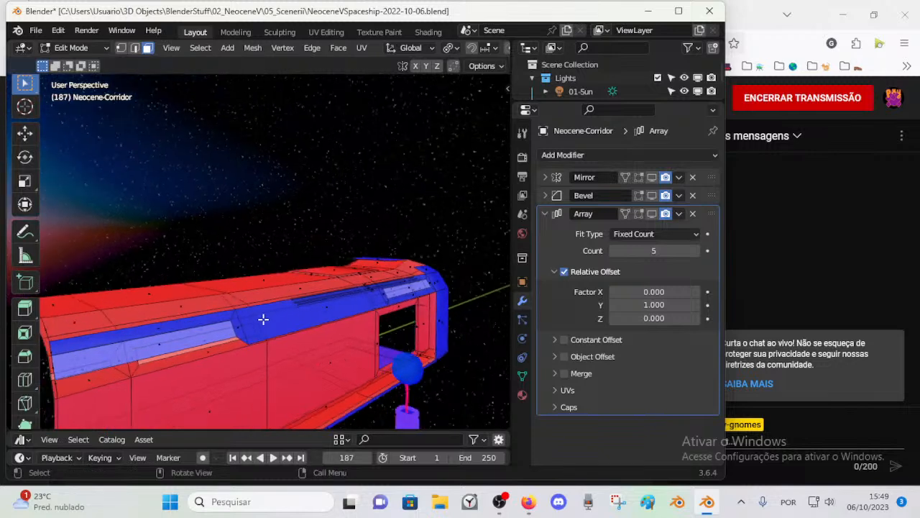
left_click(238, 322, "alt")
left_click(197, 319, "shift")
middle_click_drag(164, 332, 227, 322)
key("alt+a")
left_click(199, 321)
key("x")
left_click(203, 320)
Step: Turn off X-ray display and clear the face selection on the corridor's outer side
left_click(331, 303)
middle_click_drag(411, 303, 232, 323)
key("c")
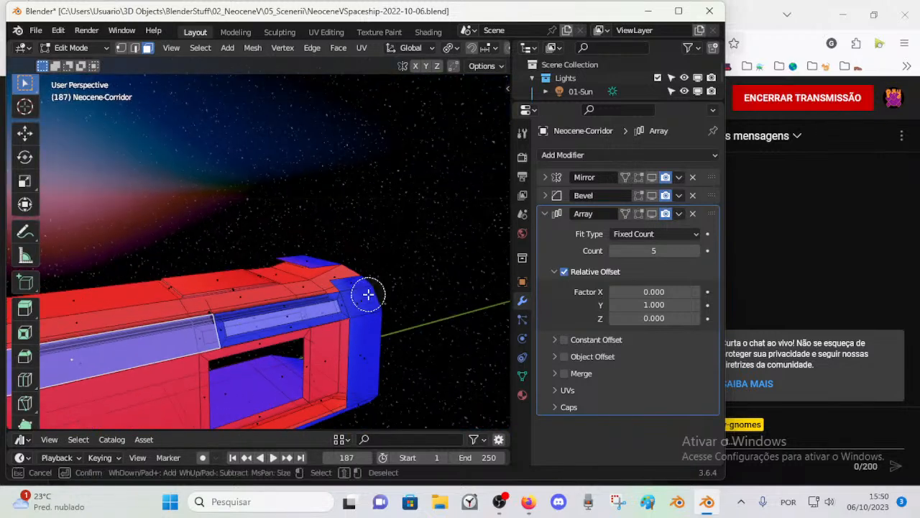
key("Escape")
key("alt+z")
key("alt+a")
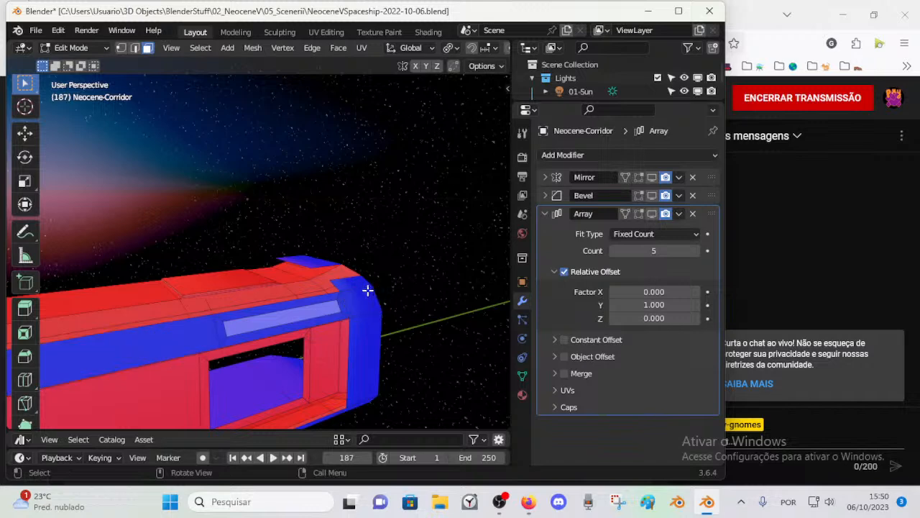
Step: Circle-select the blue outer faces wrapping around the corridor's far end and underside, and delete them
key("c")
left_click(368, 302)
middle_click_drag(382, 382, 361, 290)
left_click_drag(361, 290, 310, 307)
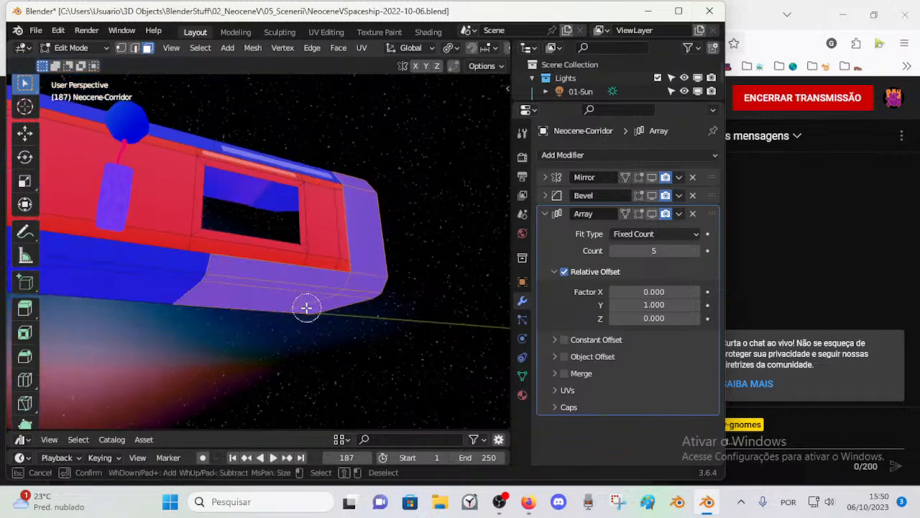
mouse_move(223, 305)
left_mouse_down()
mouse_move(158, 289)
mouse_move(171, 284)
left_mouse_up()
key("Escape")
mouse_move(184, 289)
middle_mouse_down("shift")
mouse_move(269, 300)
mouse_move(170, 319)
mouse_move(193, 319)
middle_mouse_up("shift")
scroll(168, 321, "down", 4)
key("c")
left_click_drag(177, 284, 160, 279)
key("Escape")
key("x")
left_click(161, 282)
Step: Delete the remaining blue outer face strip along the corridor's side wall
middle_click_drag(283, 198, 330, 295)
scroll(300, 289, "up", 3)
left_click(293, 289)
key("x")
left_click(289, 289)
Step: Delete the loose vertices left around the roof and the upper side wall
middle_click_drag(254, 292, 314, 268)
scroll(274, 192, "up", 2)
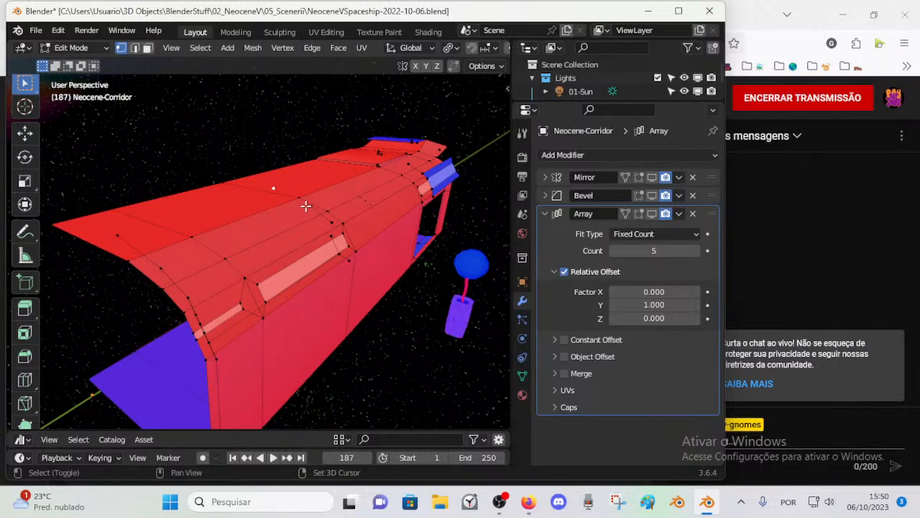
key("x")
left_click(347, 271)
middle_click_drag(355, 266, 315, 314, "ctrl")
key("x")
left_click(330, 227)
Step: Select the linked loose edge outline around the corridor's near opening and delete it
key("2")
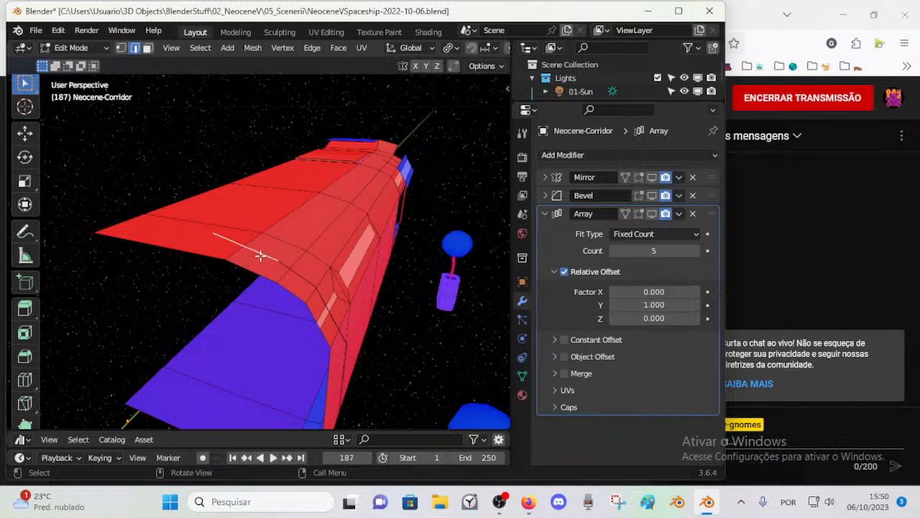
key("l")
scroll(307, 323, "down", 4)
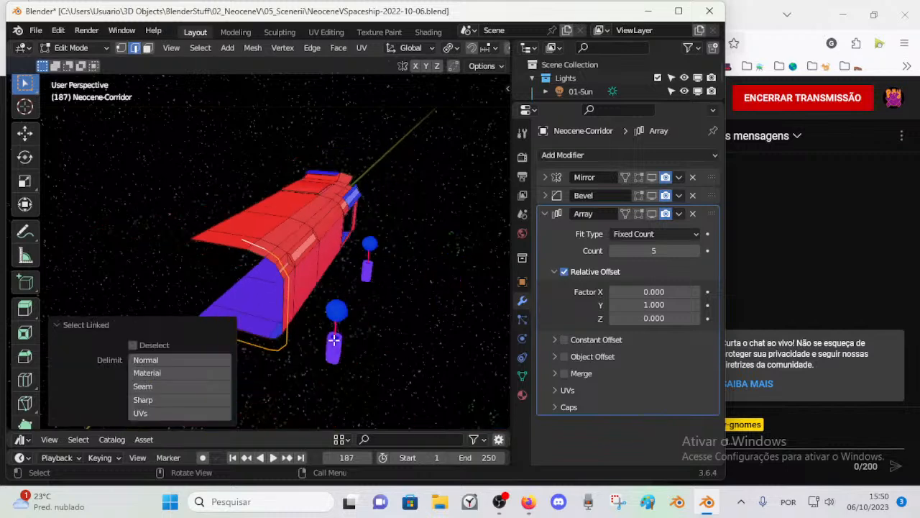
middle_click_drag(309, 325, 395, 266)
key("x")
left_click(332, 317)
Step: Delete the cap face that closes the corridor's far end, removing it as Faces
middle_click_drag(302, 284, 360, 291)
scroll(337, 302, "up", 2)
key("3")
left_click(425, 272)
middle_click_drag(425, 272, 400, 280)
key("x")
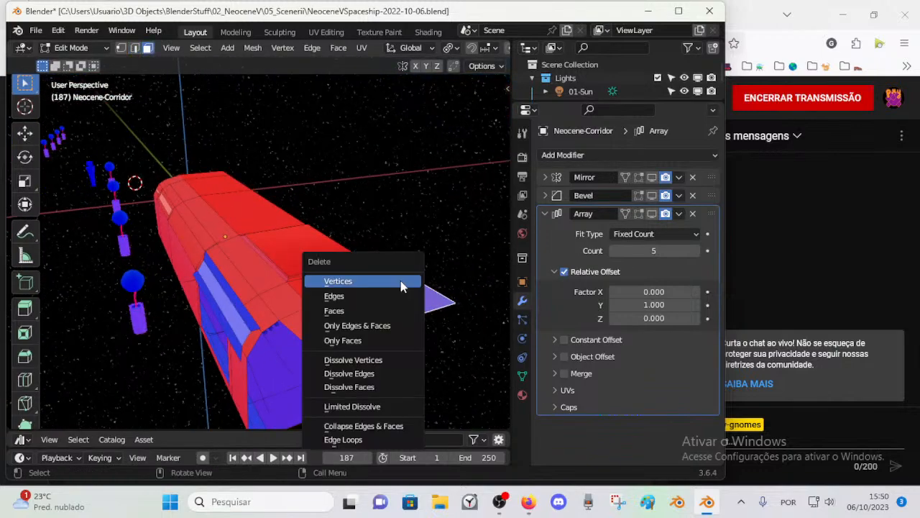
left_click(363, 310)
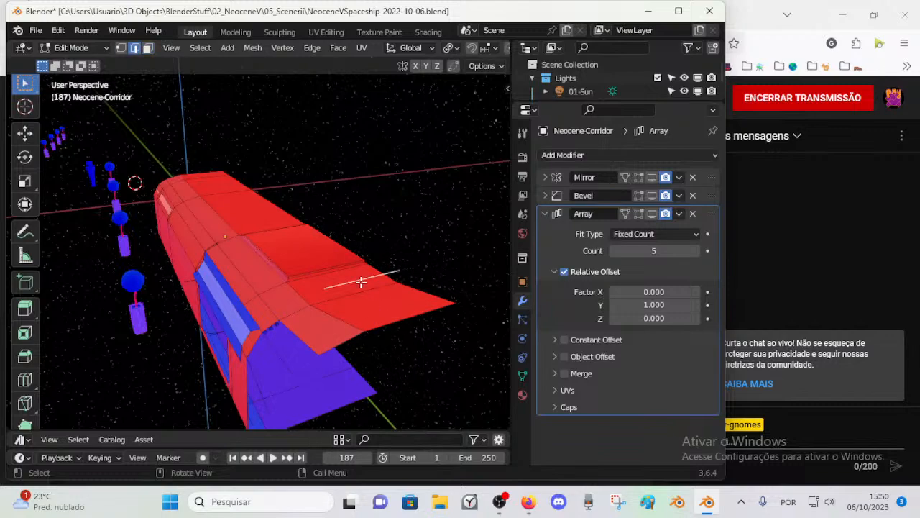
Step: Delete the stray edge and the linked loose vertices floating above the roof near its centre edge
key("x")
middle_click_drag(358, 273, 226, 300)
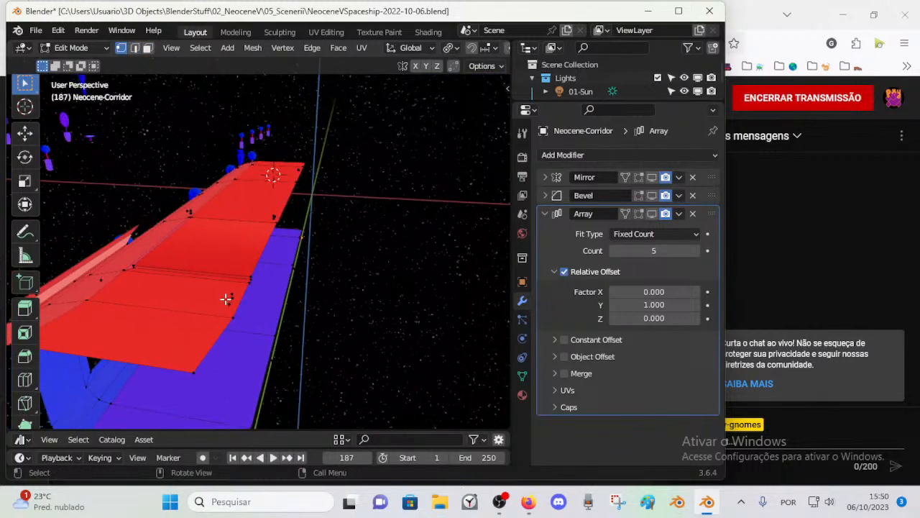
key("l")
middle_click_drag(166, 288, 145, 284)
left_click(125, 291, "shift")
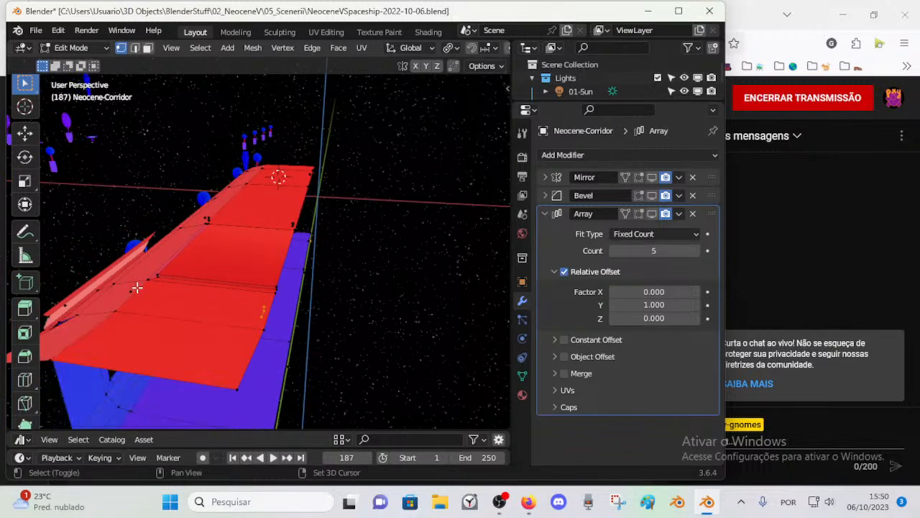
scroll(191, 240, "up", 3)
middle_click_drag(192, 240, 252, 294, "shift")
middle_click_drag(289, 358, 261, 328)
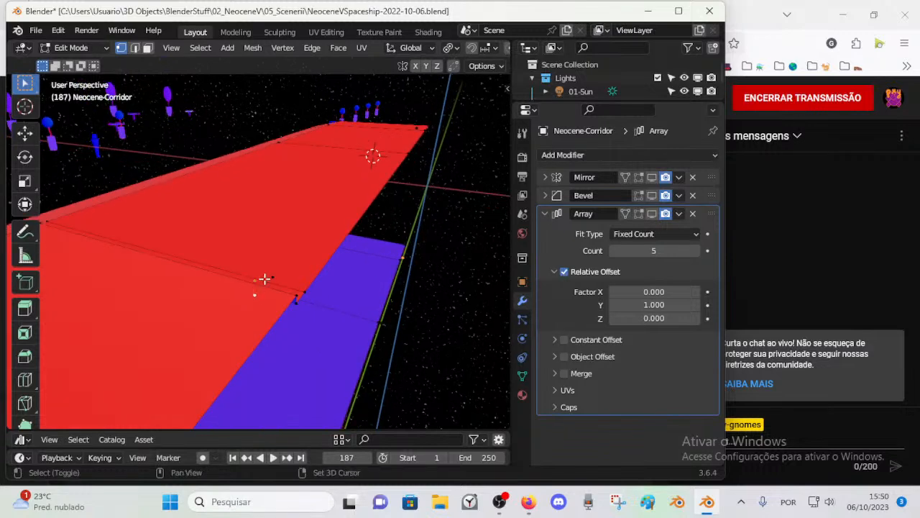
middle_click_drag(286, 287, 196, 283)
key("x")
Step: Select the linked small leftover faces near the roof's centre edge and delete them
key("x")
middle_click_drag(276, 279, 310, 355)
key("x")
key("Escape")
key("3")
key("ctrl+l")
Step: Delete the last leftover vertices near the roof's centre edge
key("x")
left_click(299, 306)
middle_click_drag(298, 307, 240, 330)
key("1")
key("x")
left_click(323, 304)
key("x")
left_click(324, 220)
Step: Raise the edges along the ceiling's centre line upward along Z to form an upright strip
middle_click_drag(296, 251, 194, 251)
key("Tab")
key("Tab")
key("g")
key("z")
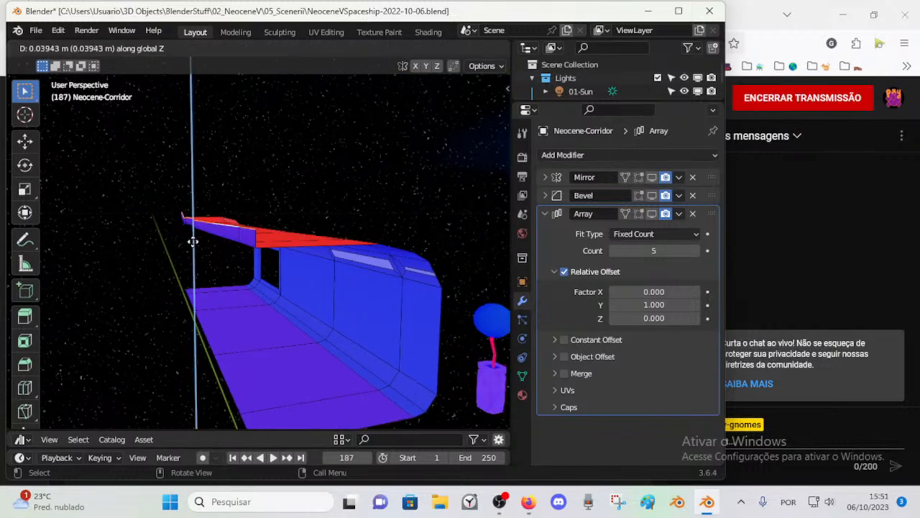
left_click(191, 232)
Step: Try to delete the upright faces along the ceiling's centre line, and clear the selection
left_click(209, 217)
middle_click_drag(209, 217, 226, 226)
key("x")
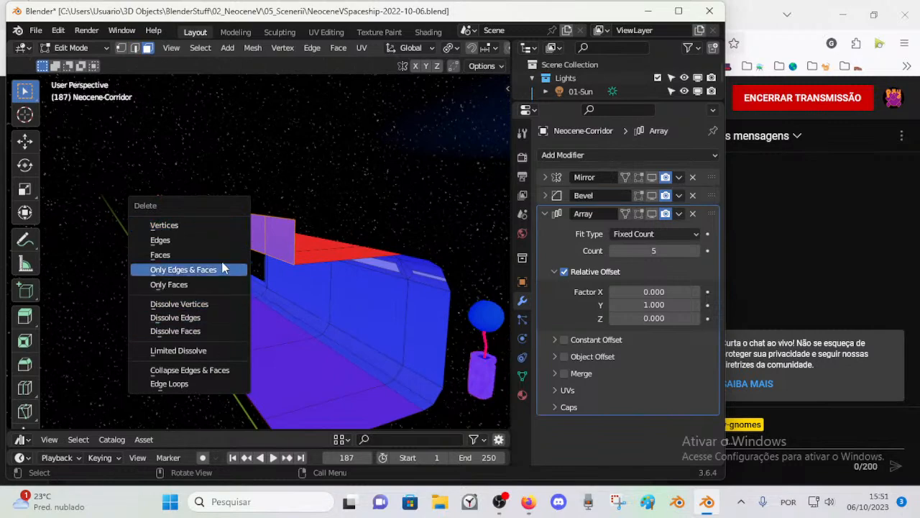
left_click(222, 268)
middle_click_drag(222, 268, 243, 245)
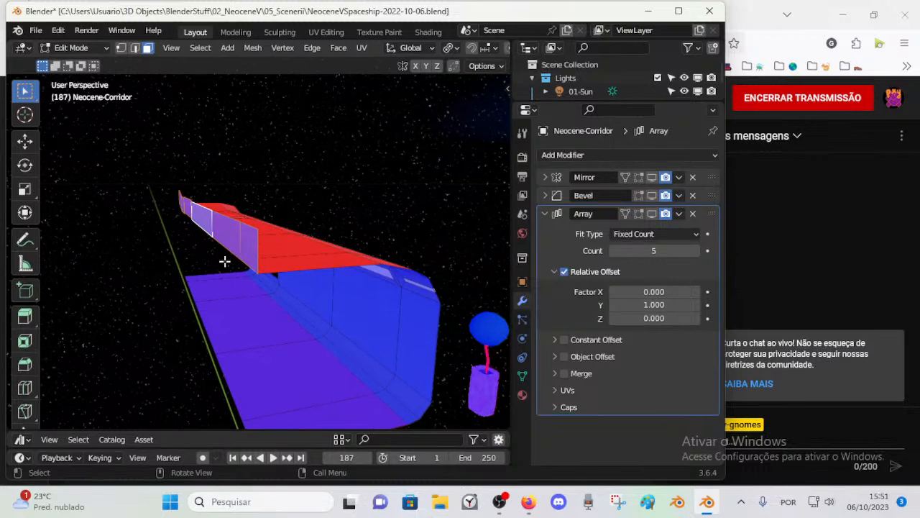
key("alt+a")
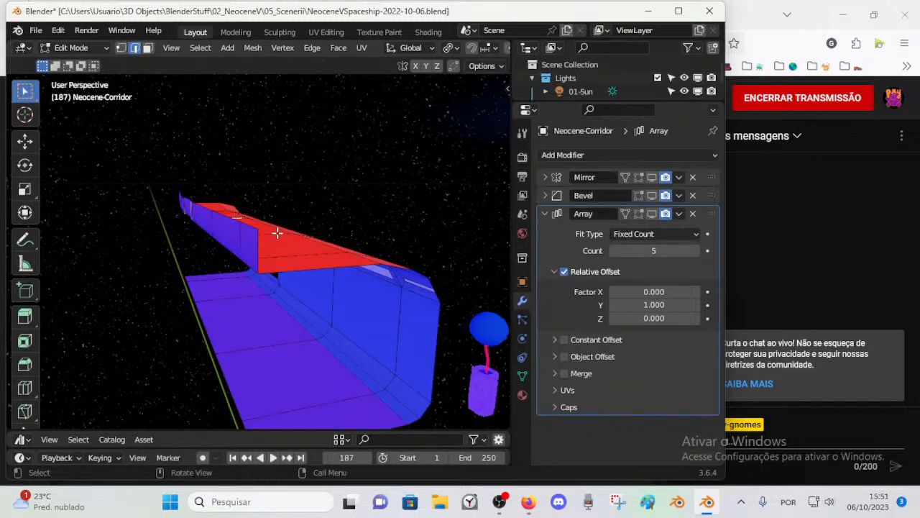
Step: Extend the upper edges of the upright strip outward along X to form the outer roof
middle_click_drag(265, 231, 237, 220)
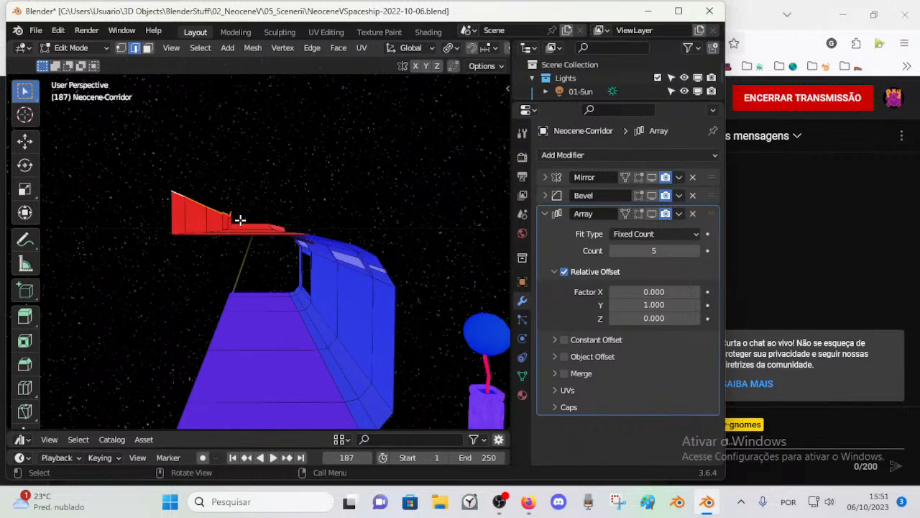
key("g")
key("x")
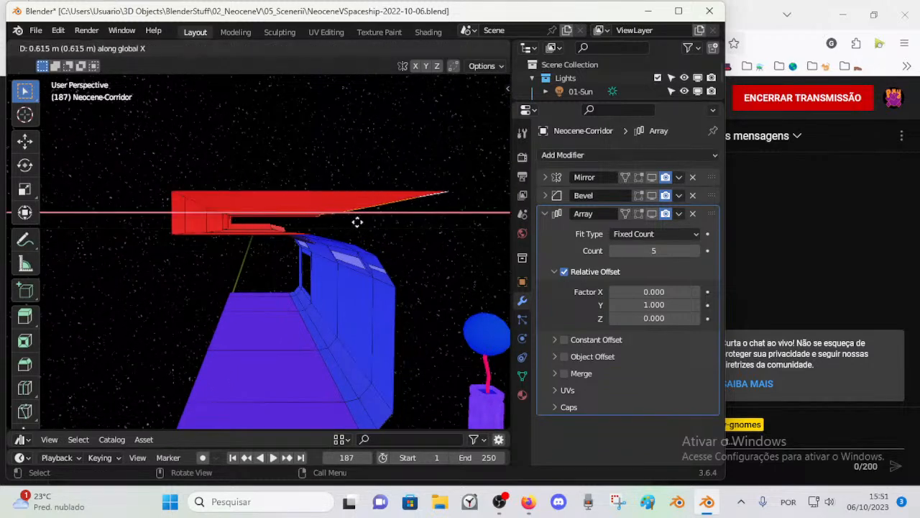
left_click(381, 220)
scroll(388, 220, "down", 3)
Step: Pull the outer roof's side edge back along X by about 0.199 m and another 0.149 m
middle_click_drag(388, 220, 303, 226)
key("g")
key("x")
left_click(310, 216)
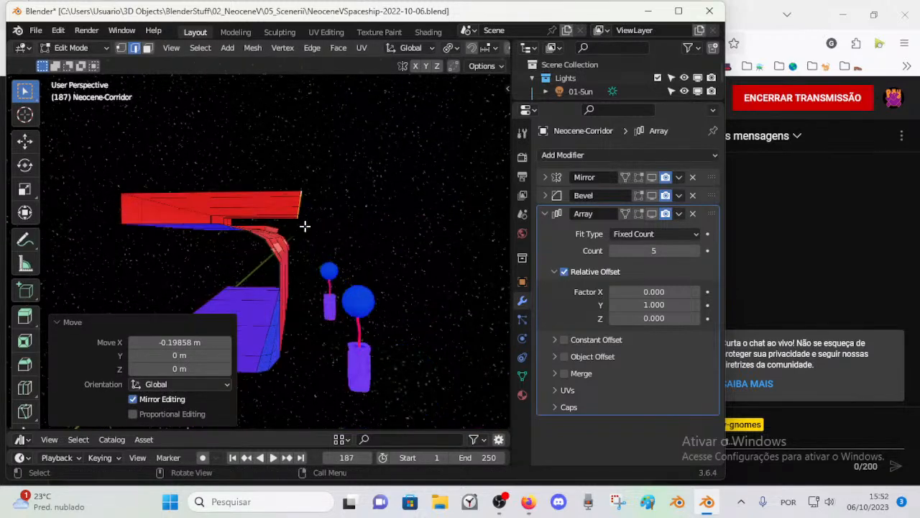
key("KP_1")
scroll(304, 225, "up", 3)
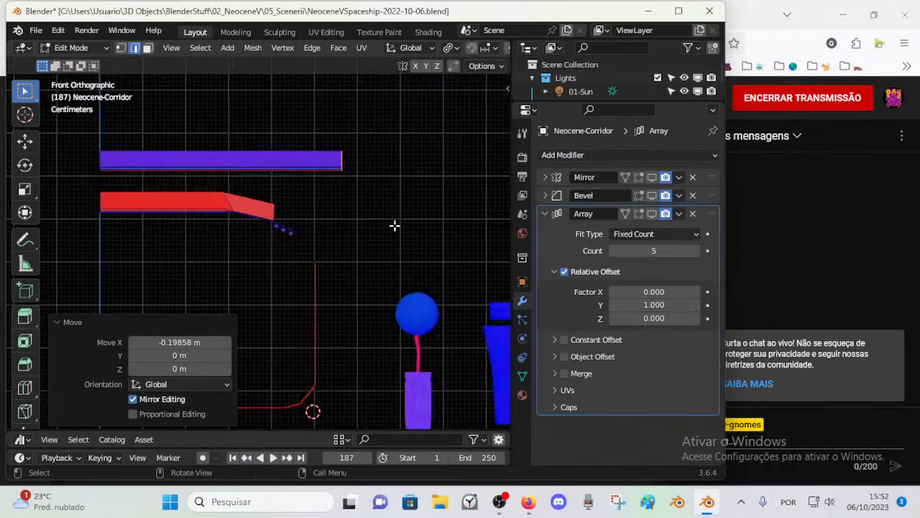
key("g")
key("x")
left_click(330, 223)
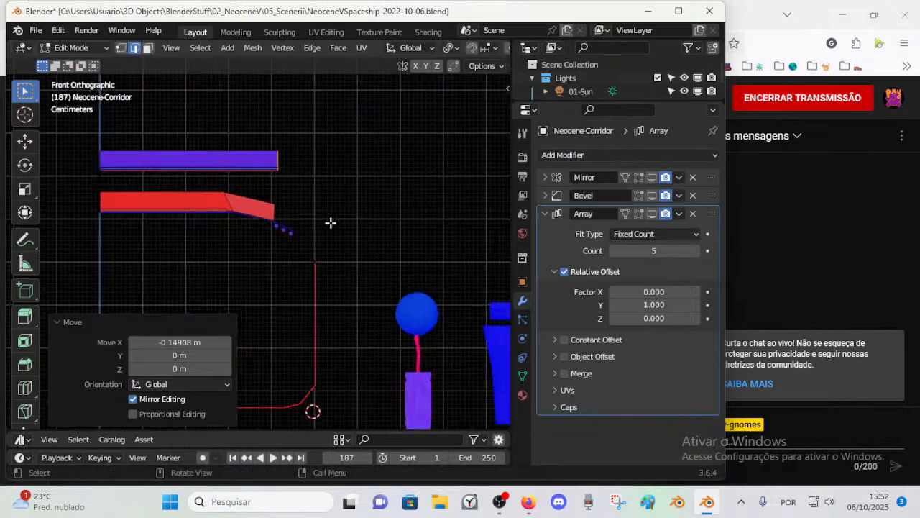
Step: Push the outer roof's side edge outward along X by about 0.063 m and another 0.042 m, just past the inner wall
middle_click_drag(317, 218, 297, 206)
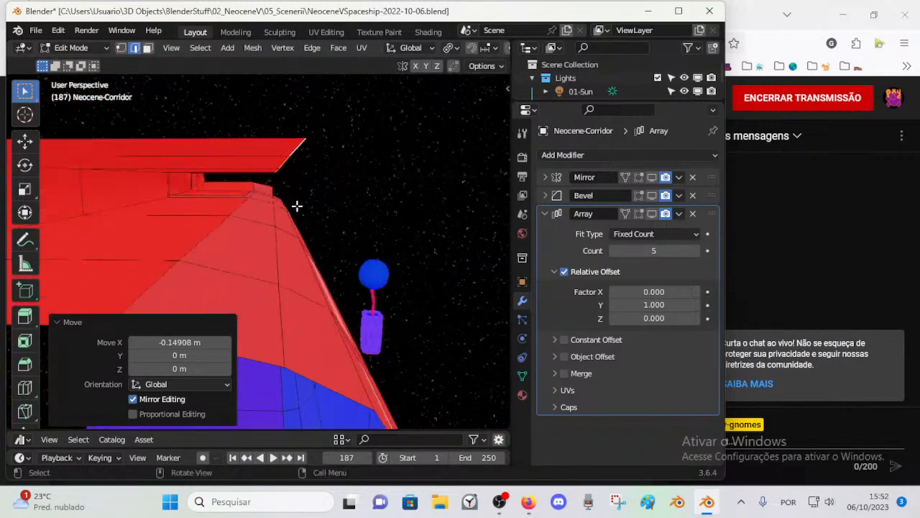
key("KP_1")
key("g")
key("x")
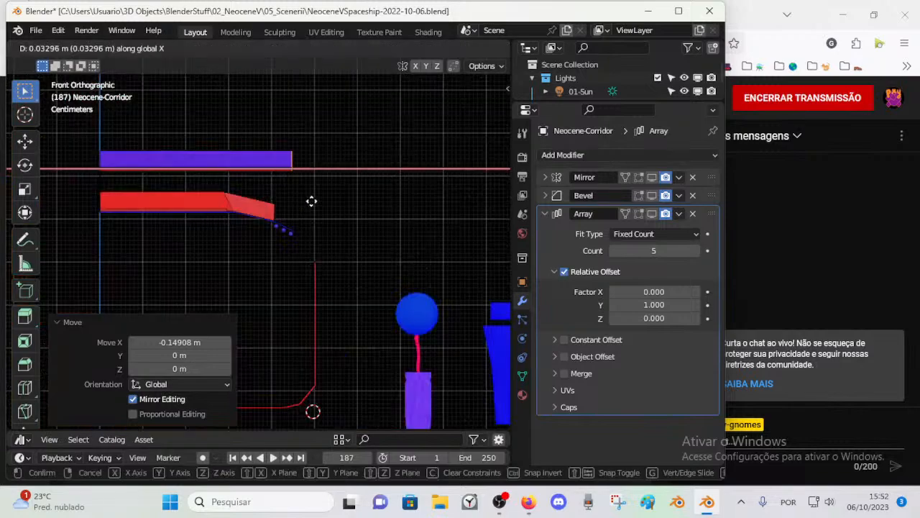
left_click(324, 200)
mouse_move(324, 200)
middle_mouse_down()
mouse_move(312, 225)
mouse_move(311, 206)
middle_mouse_up()
key("KP_1")
key("g")
key("x")
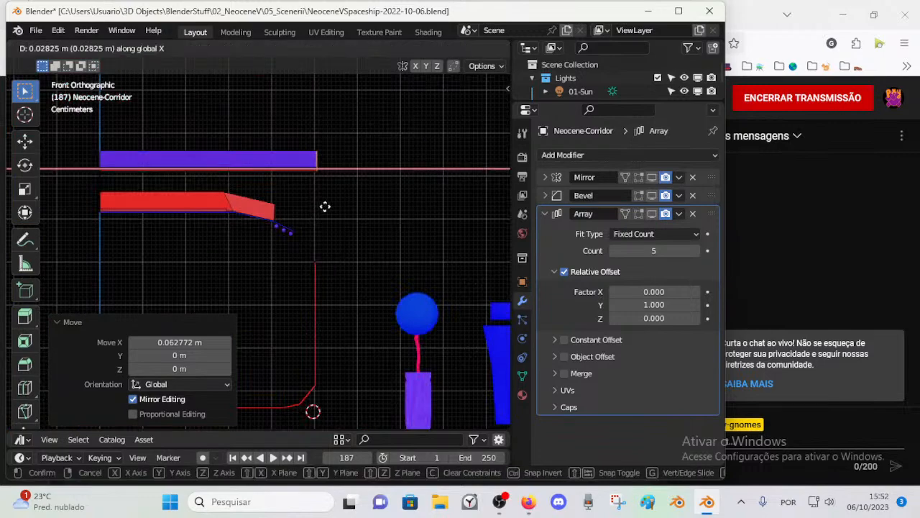
left_click(330, 207)
Step: Extrude the outer roof's side edge downward along Z by about 0.52 m to form the outer side wall
middle_click_drag(326, 194, 366, 204)
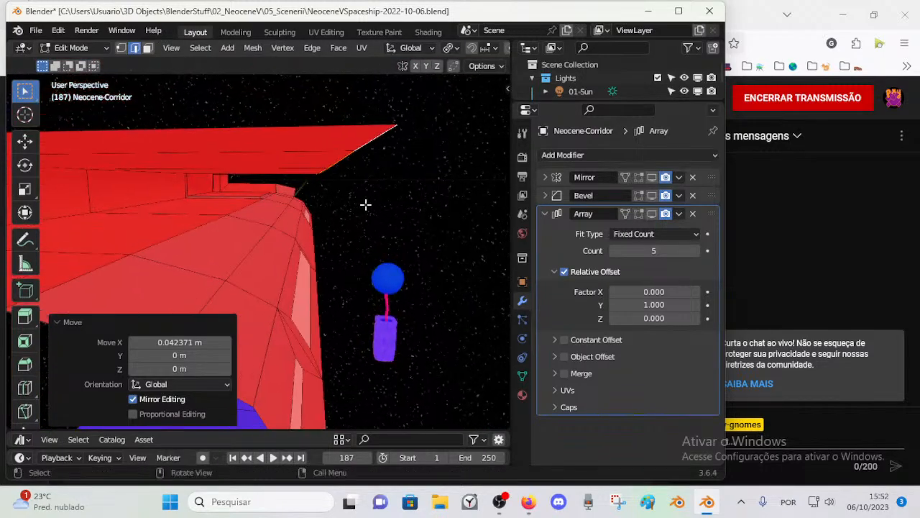
scroll(366, 205, "down", 3)
key("KP_1")
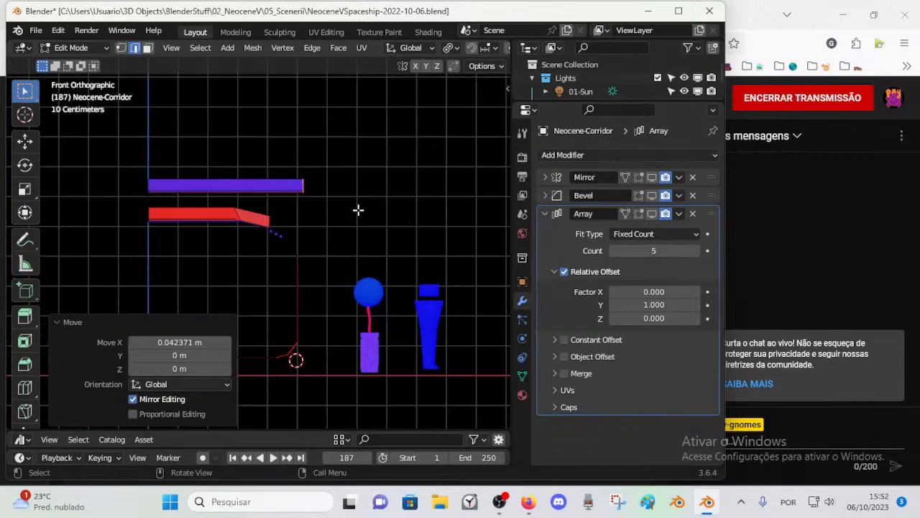
key("e")
key("z")
left_click(302, 370)
Step: Lower the outer side wall's bottom edge along Z by about 0.096 m
middle_click_drag(302, 376, 373, 285, "shift")
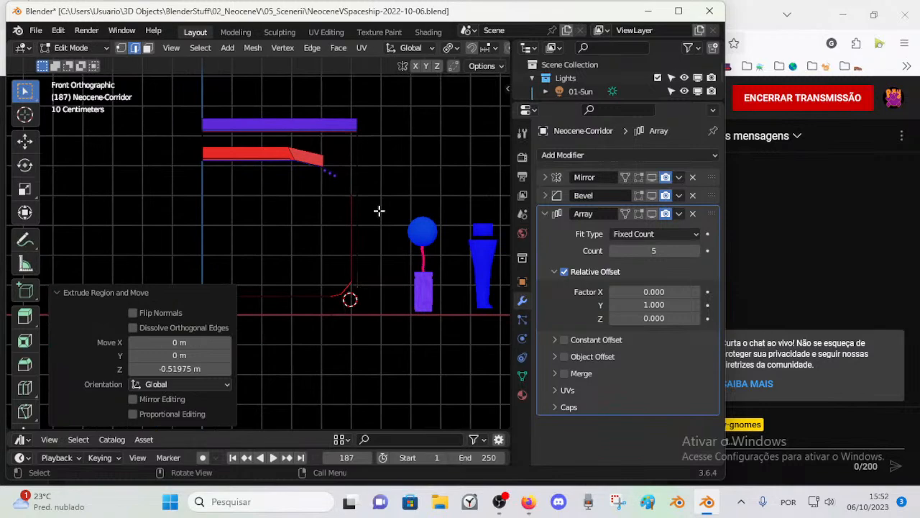
middle_click_drag(379, 211, 343, 210)
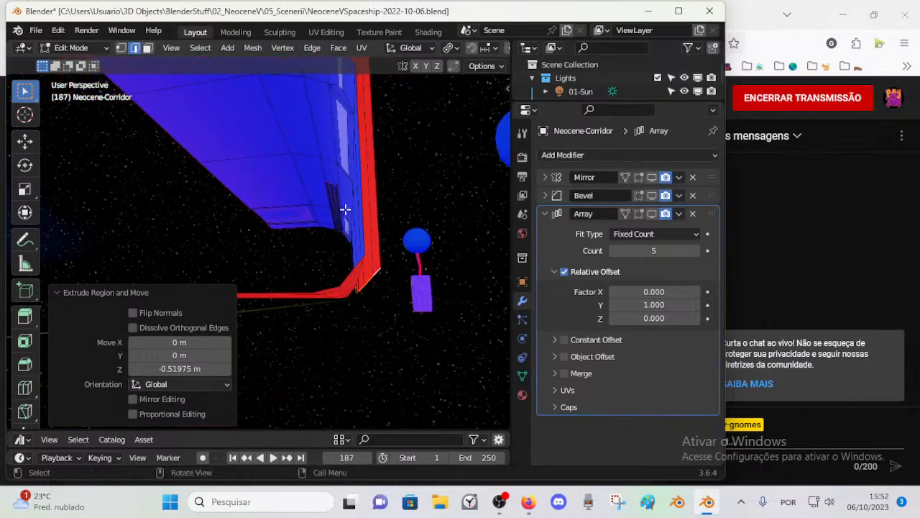
key("KP_1")
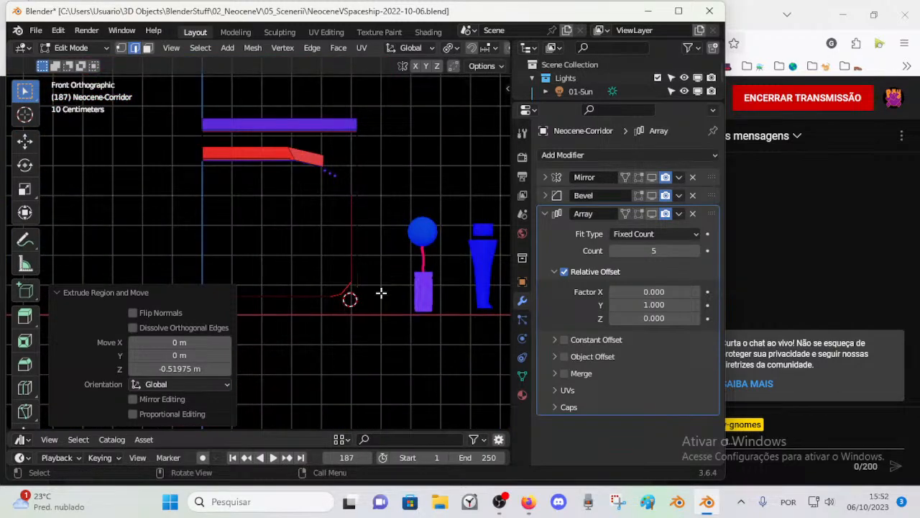
scroll(367, 293, "up", 1)
middle_click_drag(358, 300, 368, 282, "shift")
key("g")
key("z")
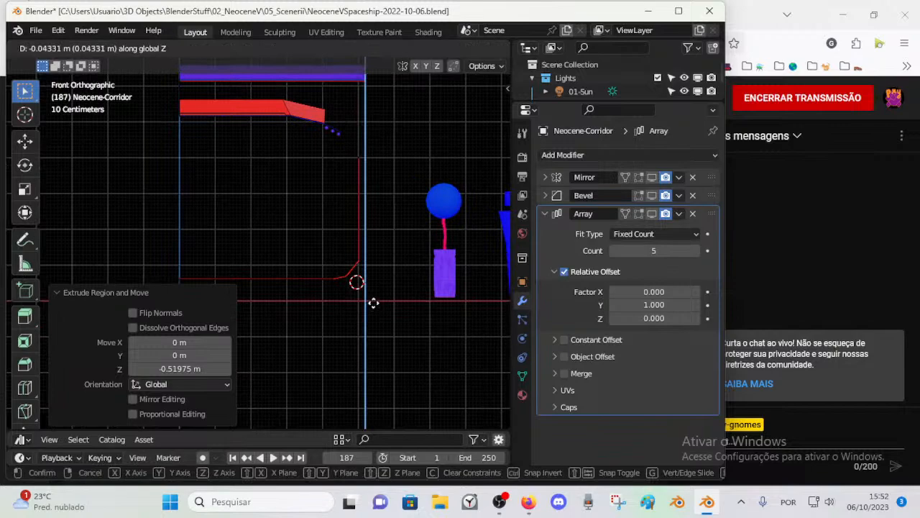
left_click(378, 321)
Step: Nudge the outer side wall's bottom vertices up by about 0.009 m and lower them about 0.004 m along Z to the X axis
scroll(377, 322, "up", 1)
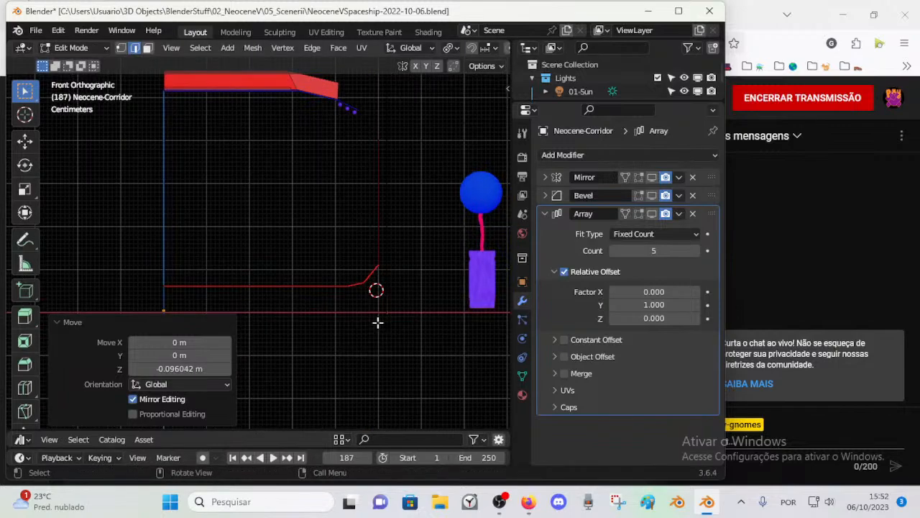
scroll(394, 320, "up", 2)
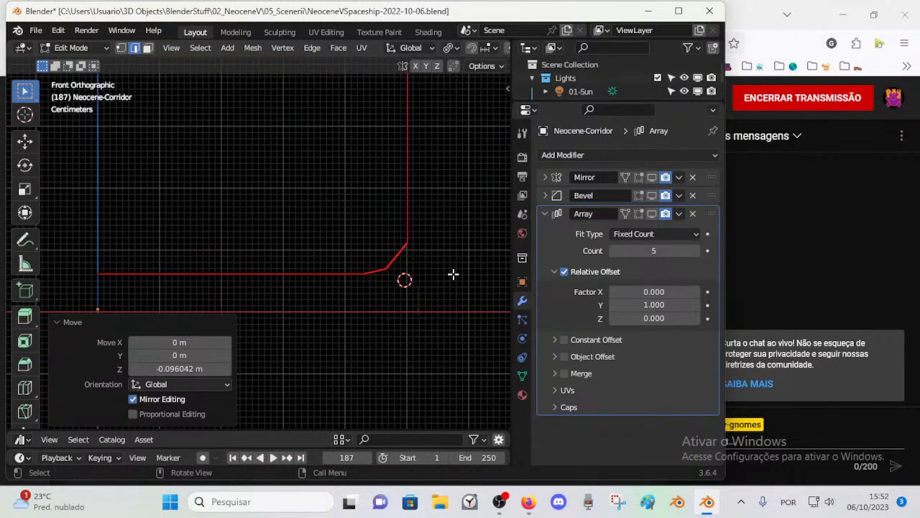
middle_click_drag(452, 313, 399, 266, "shift")
key("1")
scroll(389, 296, "up", 4)
middle_click_drag(401, 317, 347, 319, "shift")
key("g")
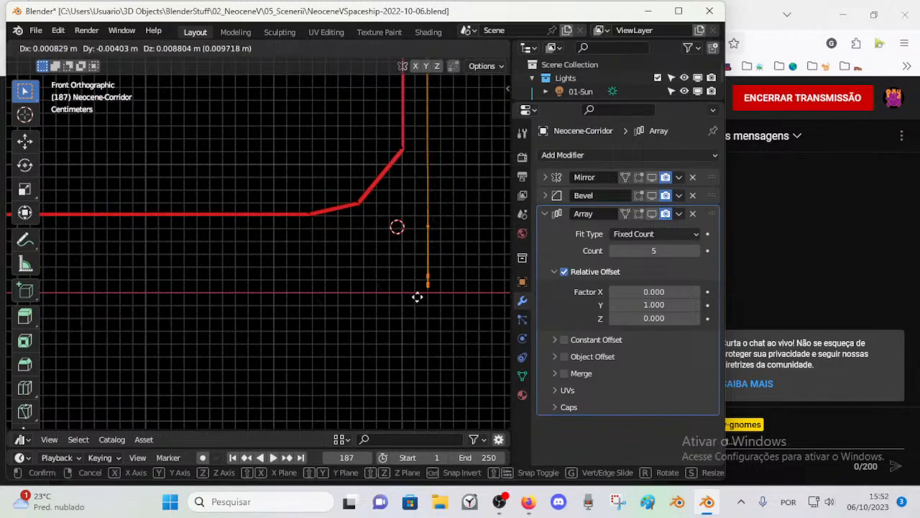
left_click(417, 286)
key("g")
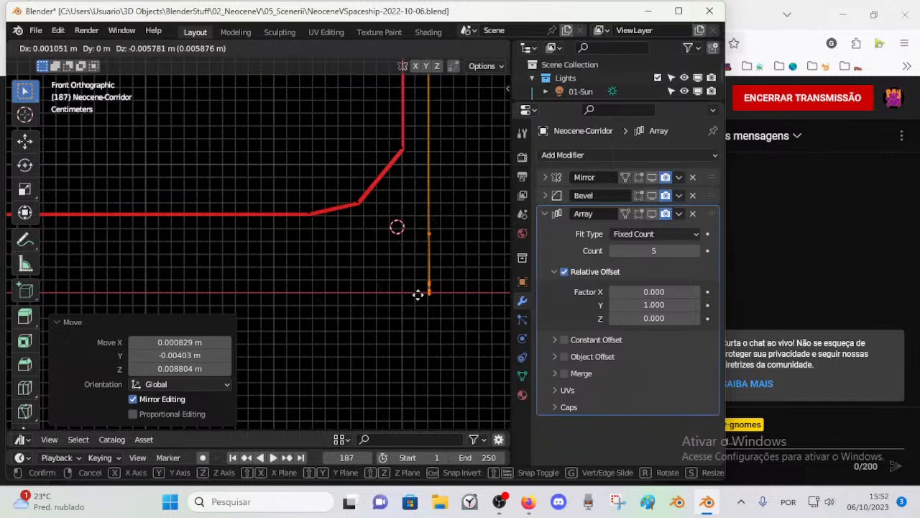
key("z")
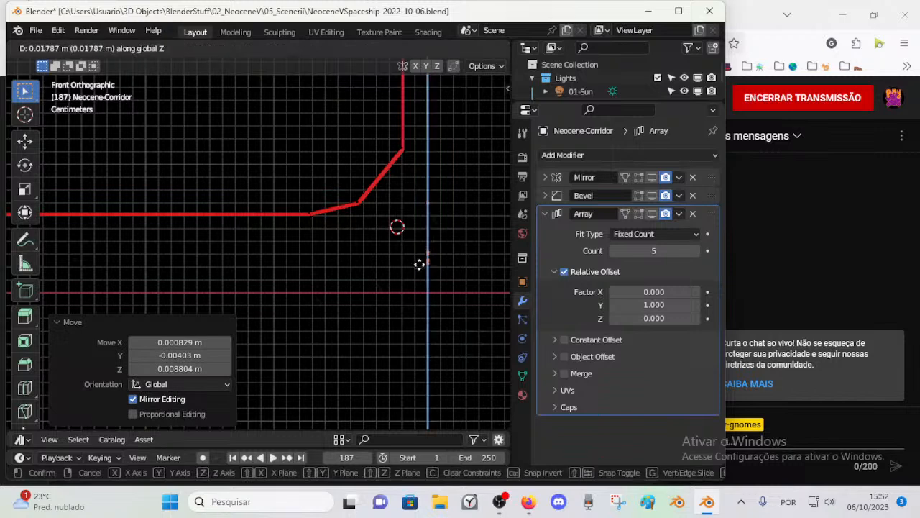
left_click(419, 292)
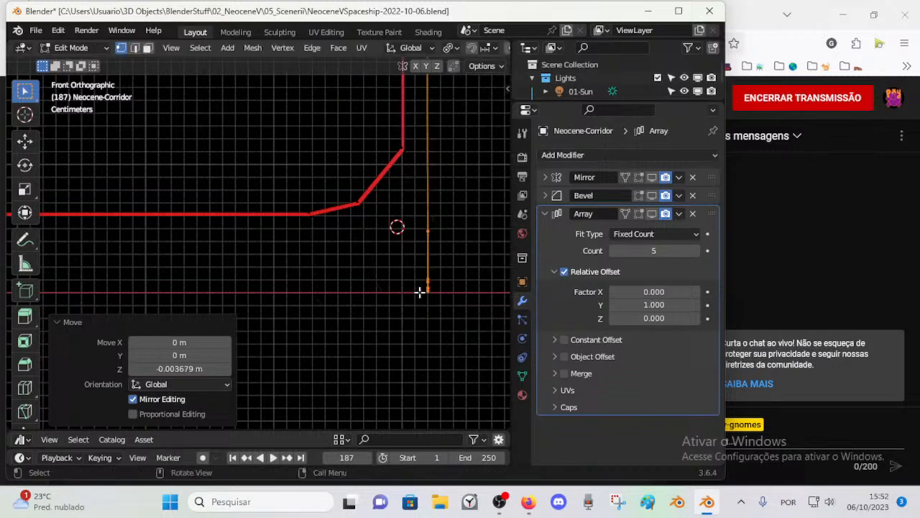
Step: Enable the Screencast Keys overlay in the viewport
key("n")
left_click(365, 394)
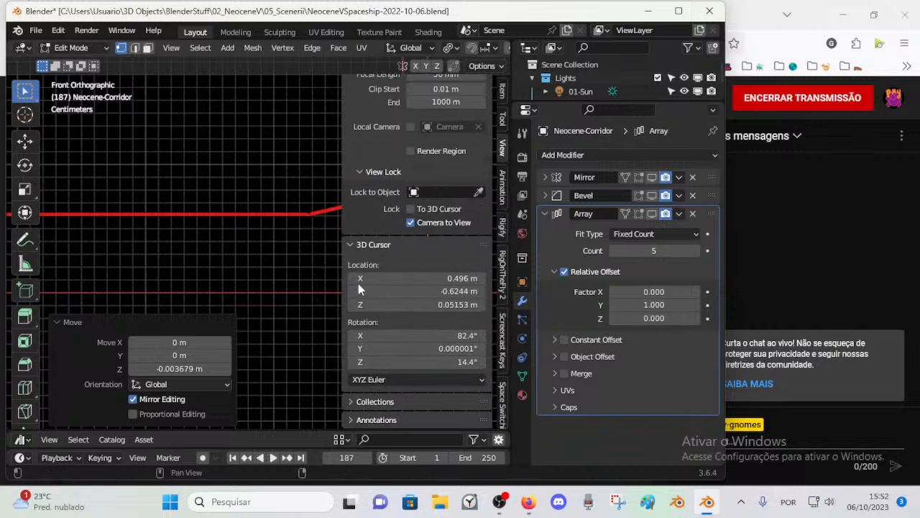
left_click(353, 244)
left_click(355, 81)
left_click(502, 325)
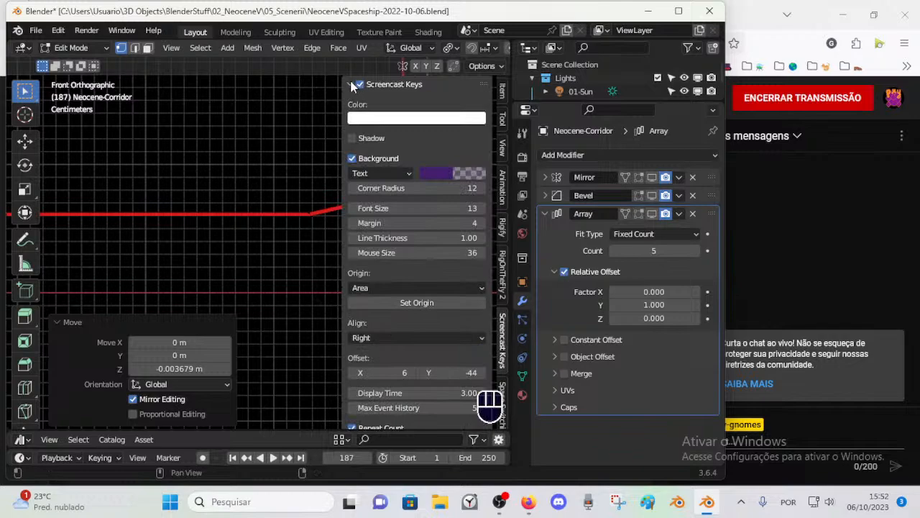
key("n")
Step: Lower the outer side wall's bottom vertices about 0.001 m along Z onto the X axis and clear the selection
scroll(419, 281, "down", 1)
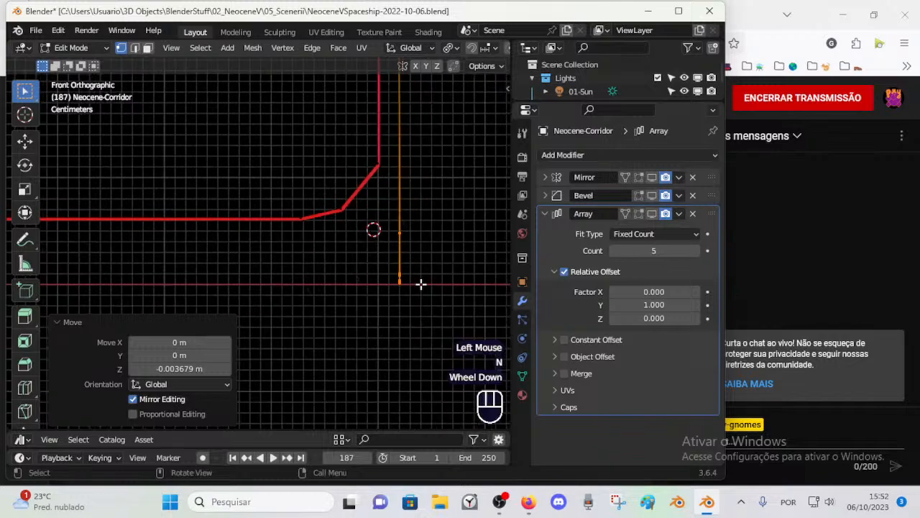
scroll(420, 296, "up", 3)
middle_click_drag(419, 300, 324, 283, "shift")
scroll(400, 304, "up", 2)
middle_click_drag(401, 304, 257, 259, "shift")
scroll(288, 284, "up", 3)
left_click(439, 291)
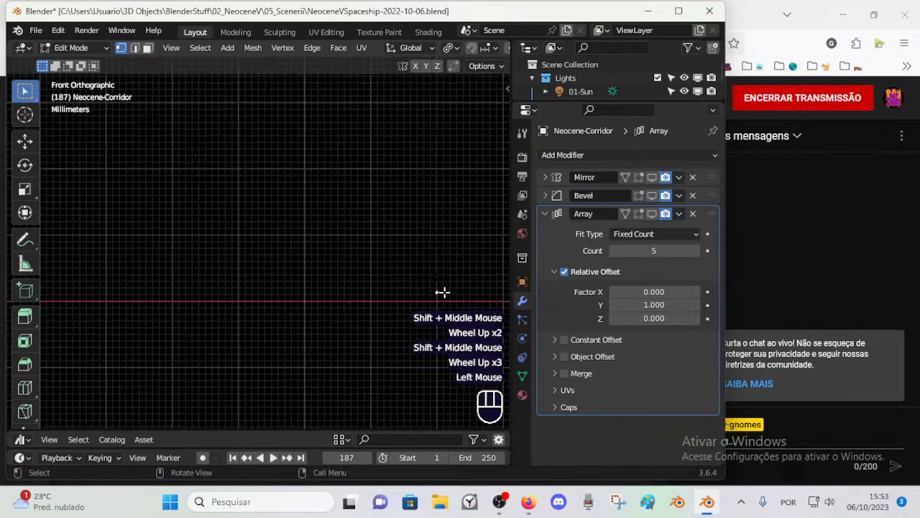
key("c")
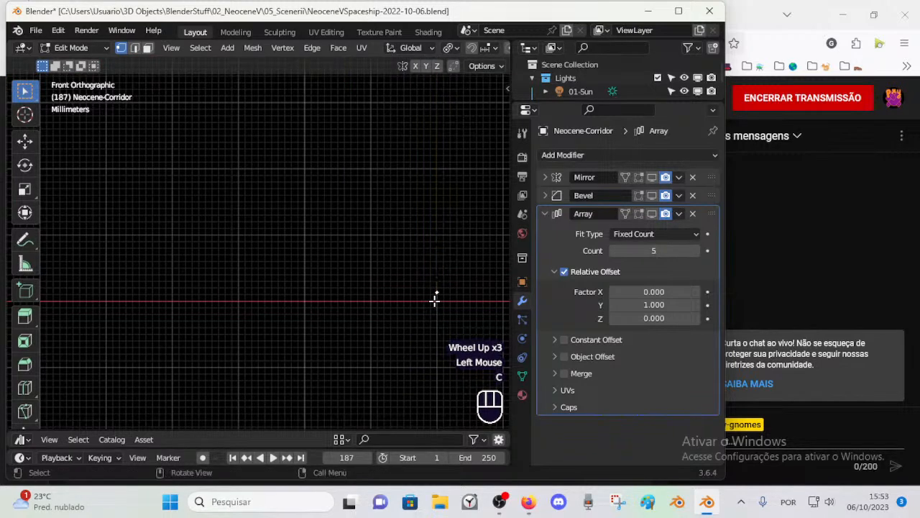
key("c")
key("g")
key("z")
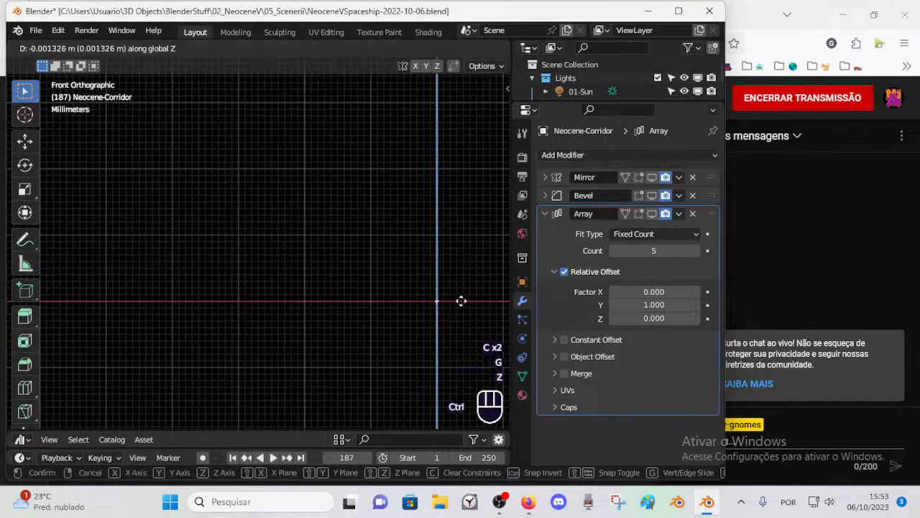
left_click(446, 301, "ctrl")
key("alt+a")
key("c")
right_click(438, 307)
key("a")
key("alt+a")
Step: With X-ray display toggled, select the stray loose vertices near the outer side wall and delete them
scroll(434, 294, "down", 3)
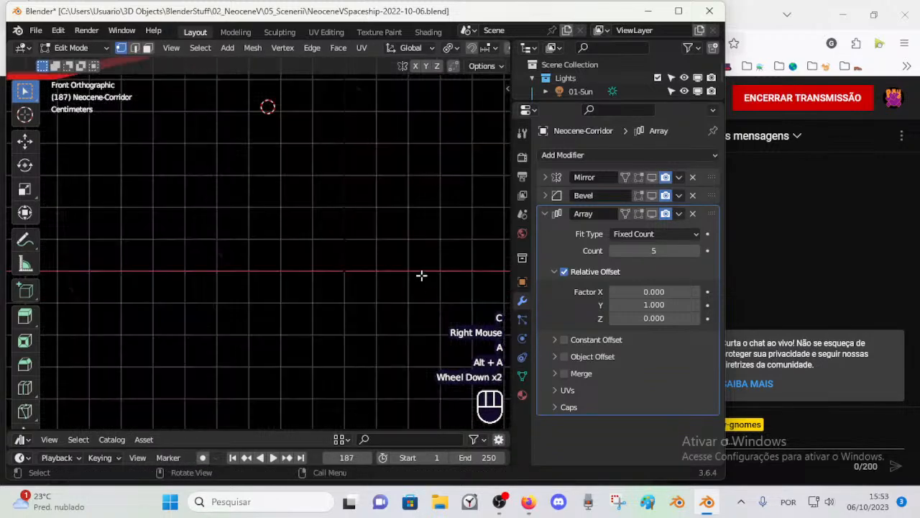
scroll(345, 232, "down", 2)
middle_click_drag(327, 192, 410, 225)
scroll(327, 232, "down", 2)
scroll(318, 214, "down", 1)
key("alt+z")
middle_click_drag(357, 189, 451, 250)
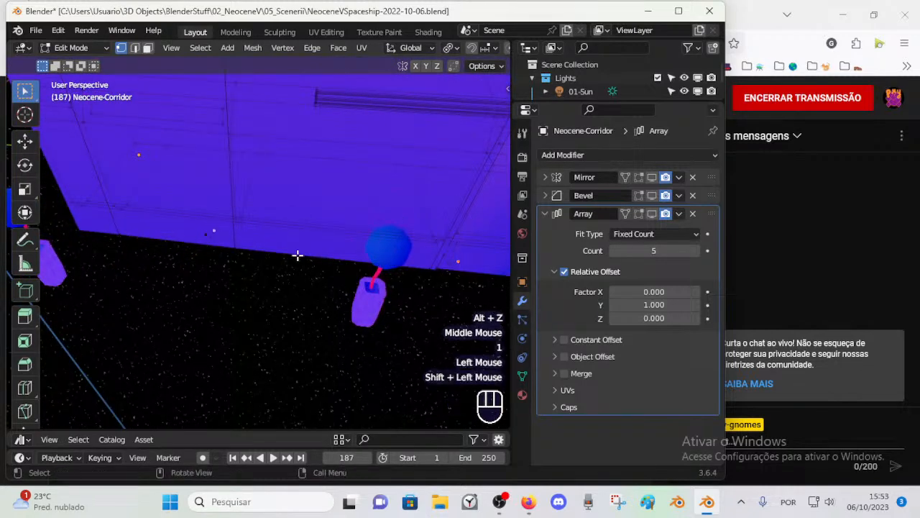
middle_click_drag(309, 255, 247, 240)
middle_click_drag(355, 294, 224, 249, "shift")
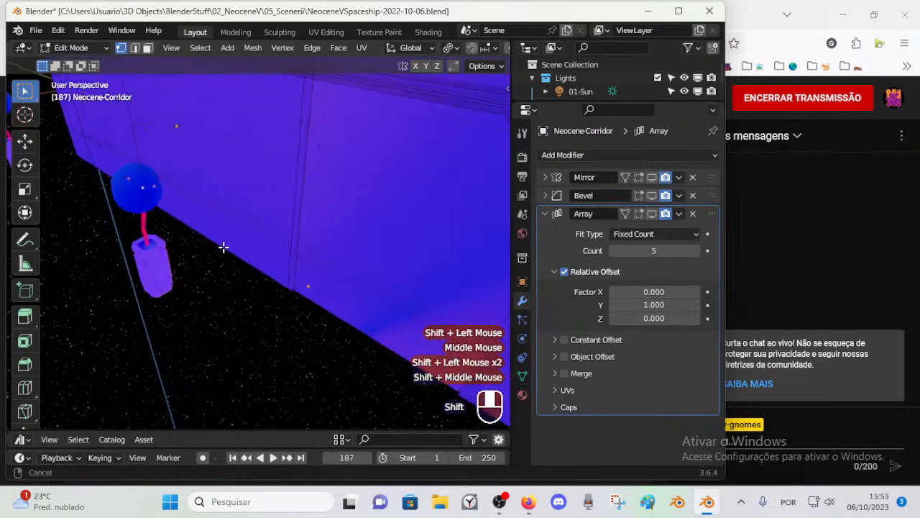
scroll(292, 266, "down", 1)
middle_click_drag(365, 312, 321, 311)
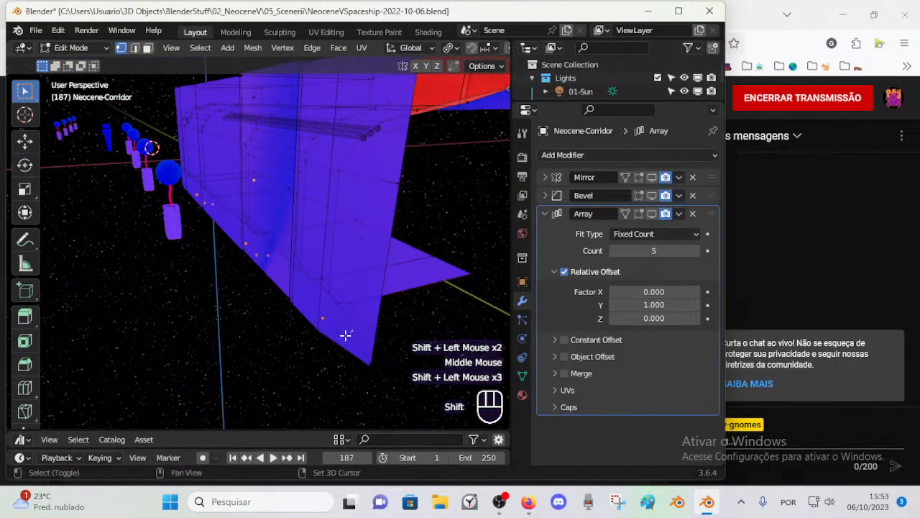
key("x")
middle_click_drag(123, 273, 244, 292)
key("a")
left_click(251, 280)
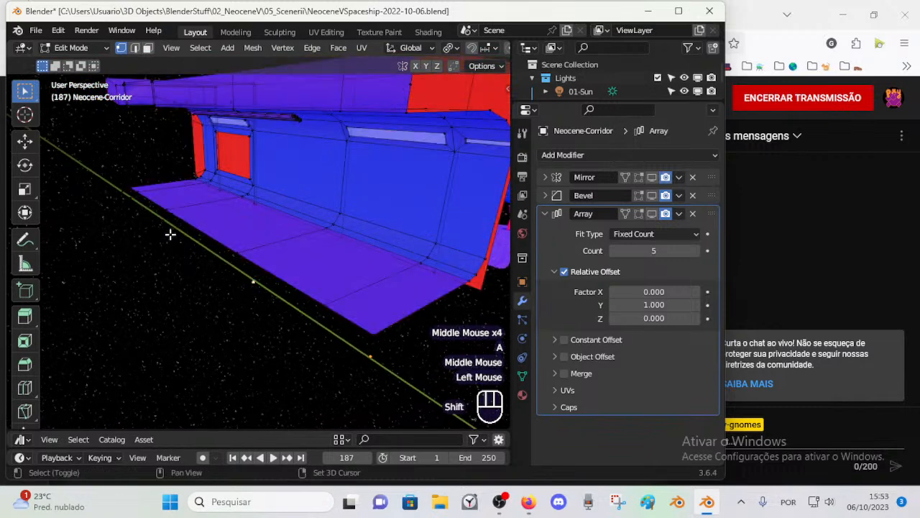
left_click(165, 229, "shift")
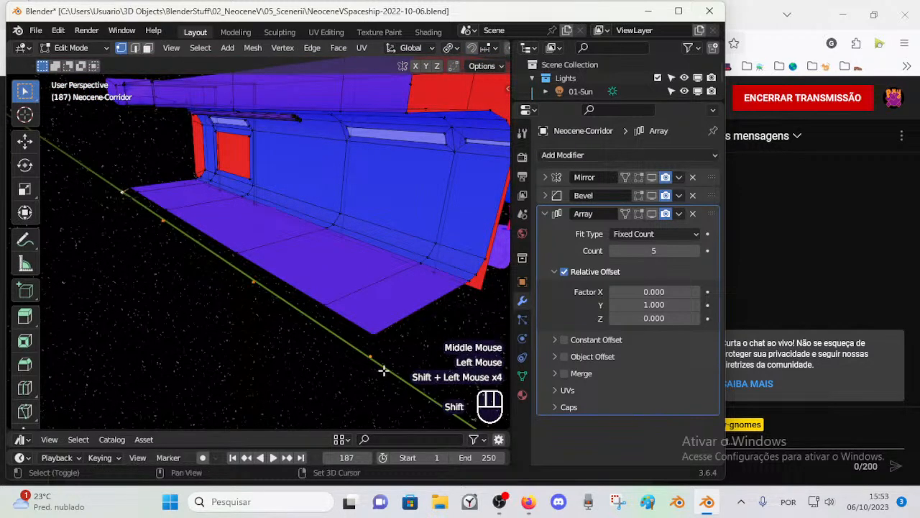
key("ctrl+z")
middle_click_drag(273, 339, 301, 344)
key("a")
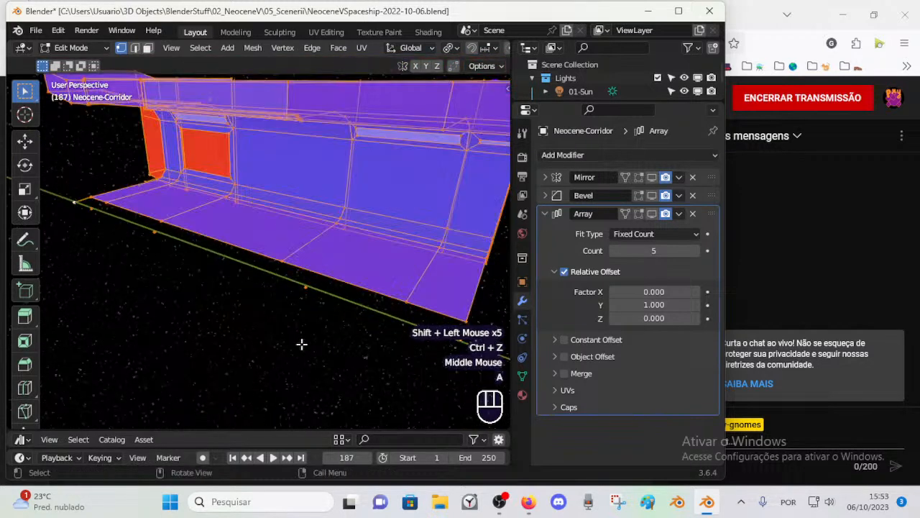
middle_click_drag(256, 318, 243, 314)
key("alt+a")
left_click(249, 297)
key("a")
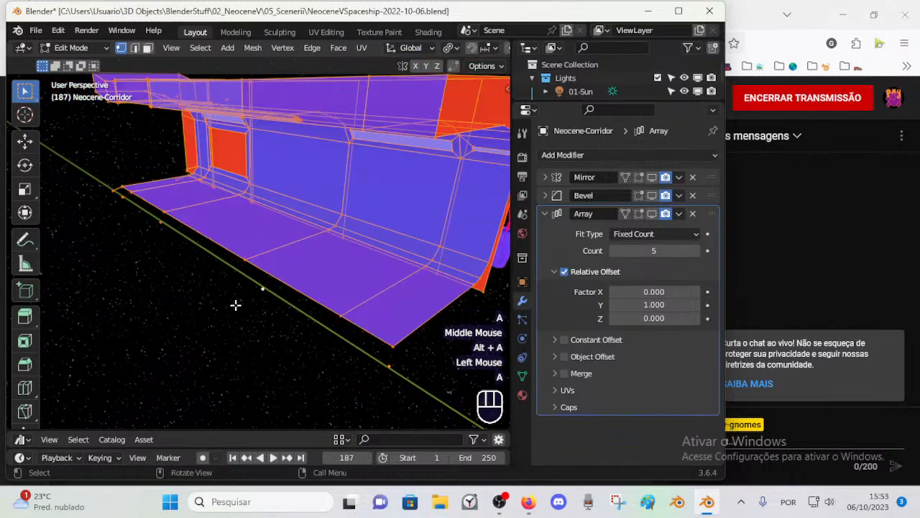
Step: Delete the remaining loose vertices below the corridor floor along the Y axis and toggle X-ray display off
key("alt+a")
left_click(113, 193)
left_click(168, 226, "shift")
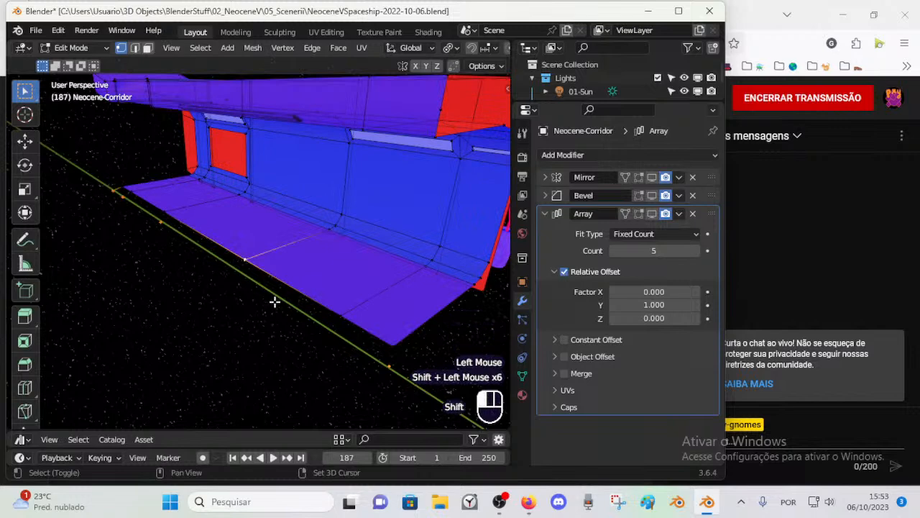
key("x")
left_click(332, 305)
middle_click_drag(348, 311, 251, 274)
key("alt+z")
Step: In the left orthographic view, lower the outer side wall's bottom end corner about 0.048 m along Z to the Y axis
key("Tab")
key("Tab")
key("2")
key("ctrl+KP_3")
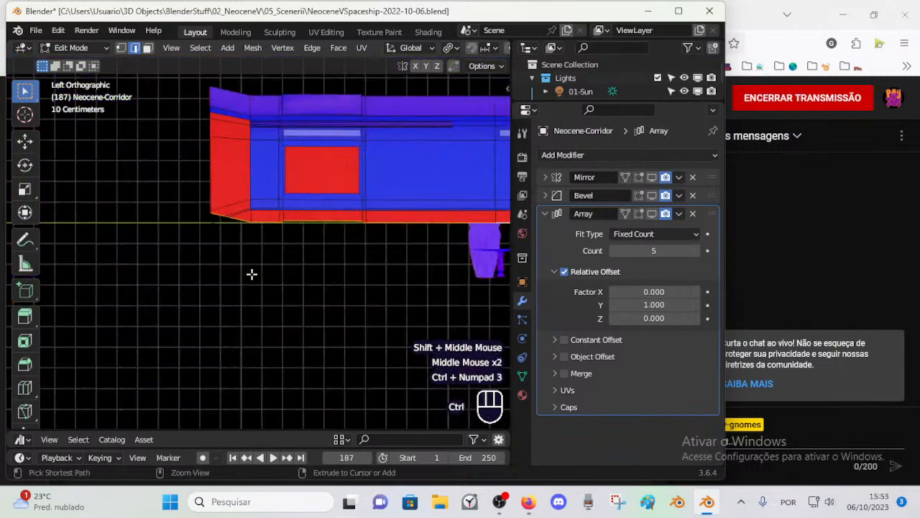
scroll(252, 274, "up", 4)
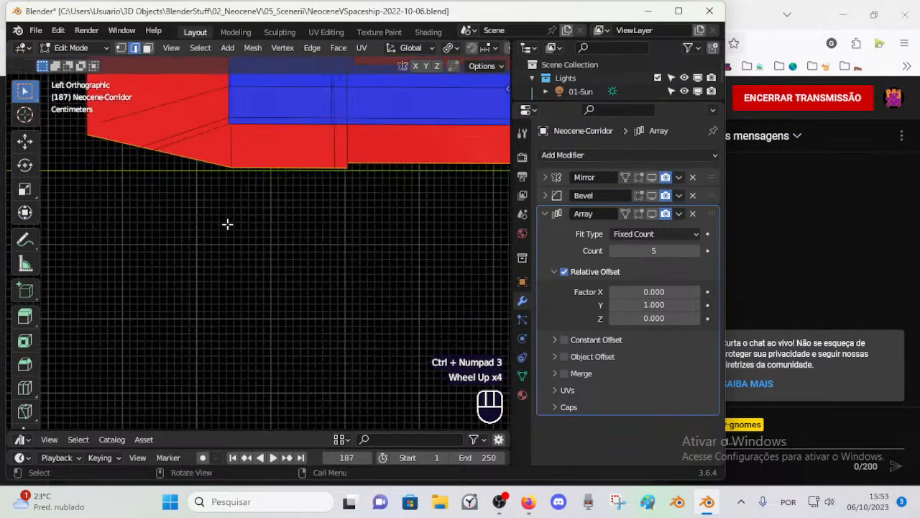
middle_click_drag(229, 224, 407, 295, "shift")
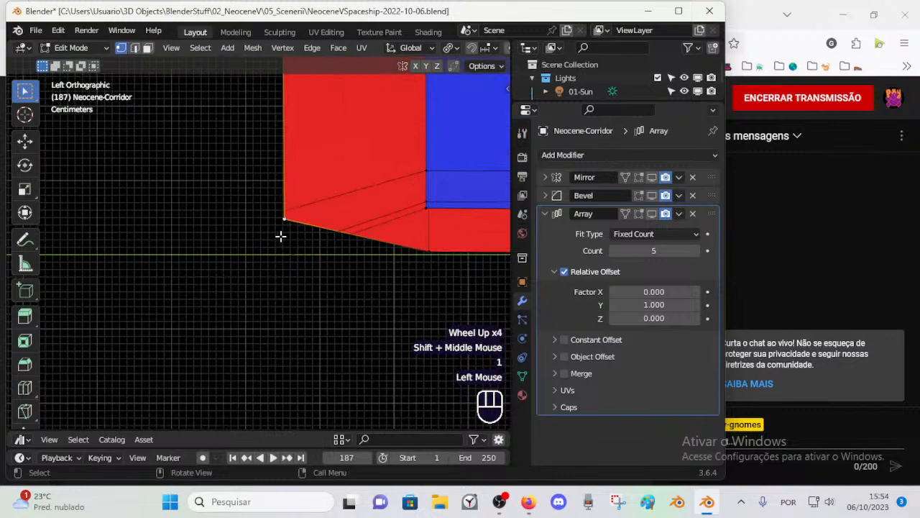
key("g")
key("z")
left_click(285, 281, "ctrl")
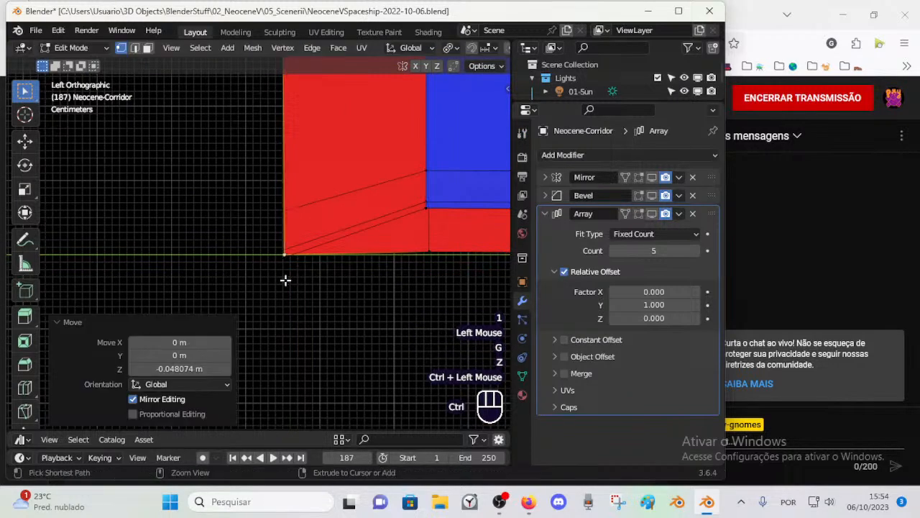
Step: Snap the next two bottom vertices of the outer side wall down onto the Y axis line
left_click(427, 246)
key("g")
left_click(429, 249, "ctrl")
middle_click_drag(428, 249, 115, 278, "shift")
left_click(207, 260)
key("g")
left_click(208, 258, "ctrl")
left_click(212, 255)
Step: Try to snap the bottom vertex at the corner below the red window panel onto the Y axis line
key("g")
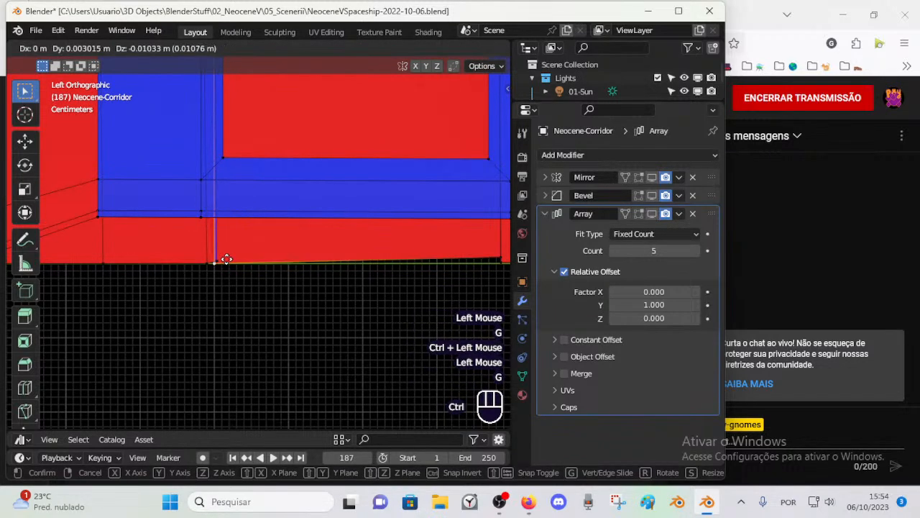
left_click(220, 262, "ctrl")
left_click(218, 261)
key("ctrl+z")
key("ctrl+z")
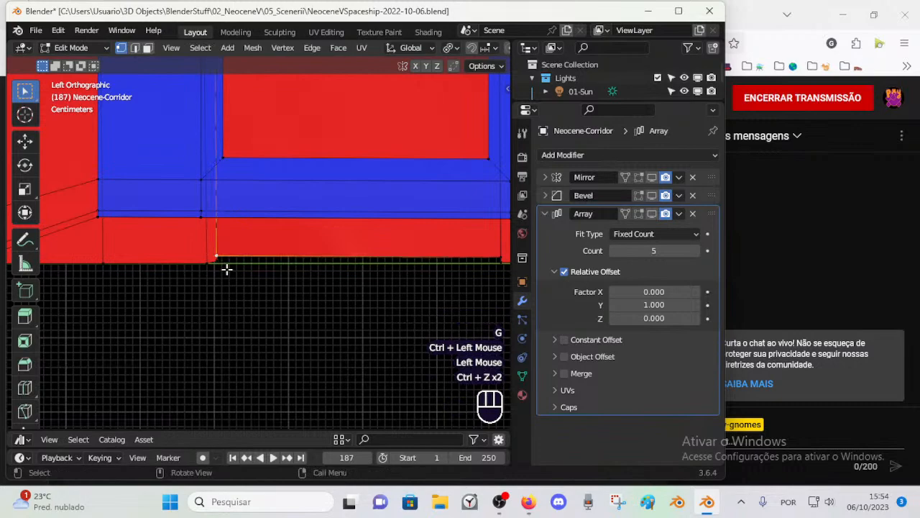
left_click(222, 260)
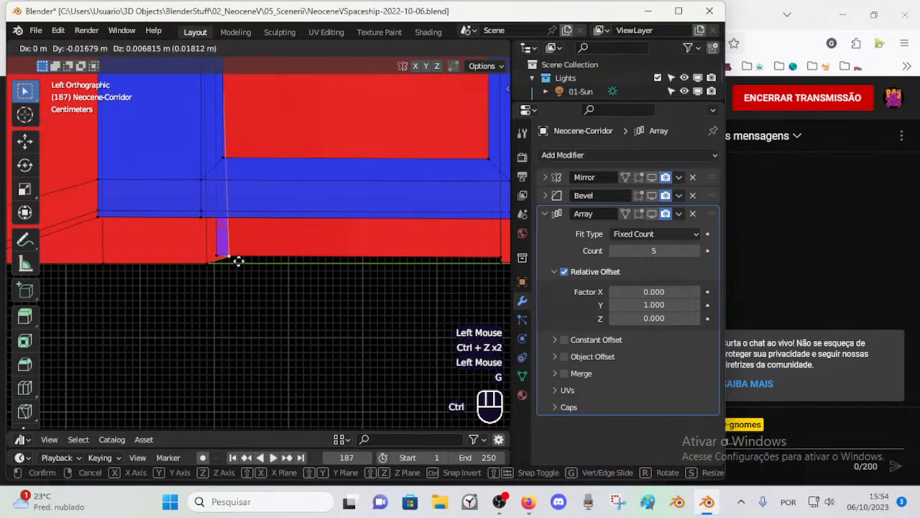
key("Escape")
Step: Snap the narrow strip's lower corner vertex beside the window section down onto the Y axis line
scroll(214, 314, "up", 4)
middle_click_drag(191, 328, 290, 294, "shift")
scroll(180, 311, "up", 2)
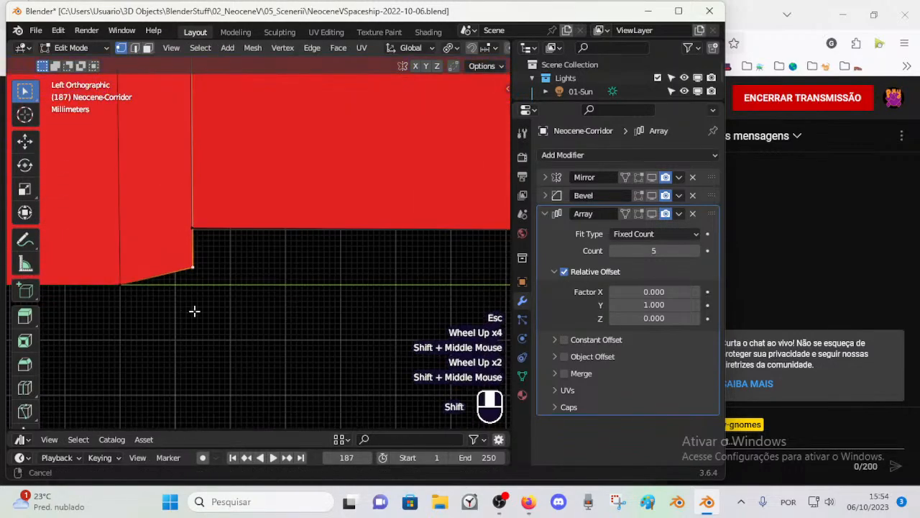
middle_click_drag(219, 286, 373, 272, "shift")
left_click(370, 285, "ctrl")
left_click(345, 215)
key("g")
key("Escape")
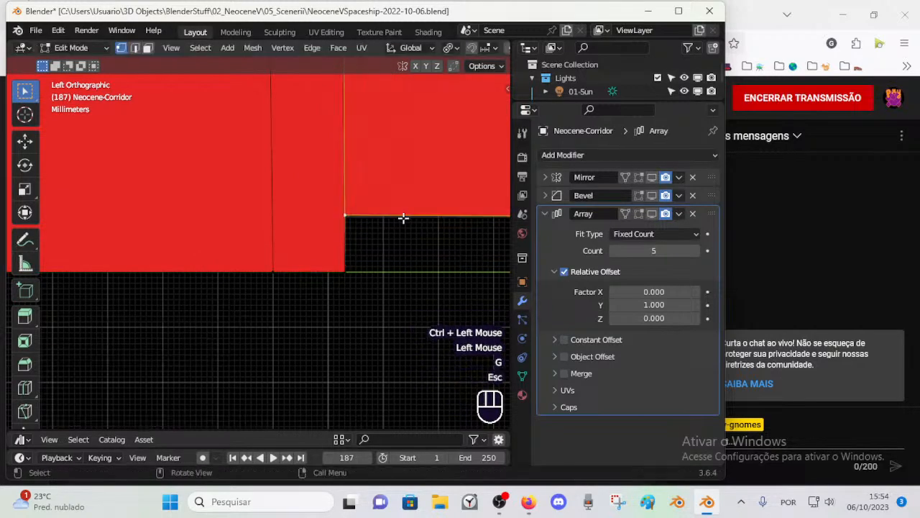
scroll(403, 218, "down", 4)
middle_click_drag(403, 217, 294, 249, "shift")
scroll(250, 256, "down", 1)
scroll(249, 258, "down", 1)
middle_click_drag(424, 309, 171, 306, "shift")
middle_click_drag(305, 257, 345, 269, "shift")
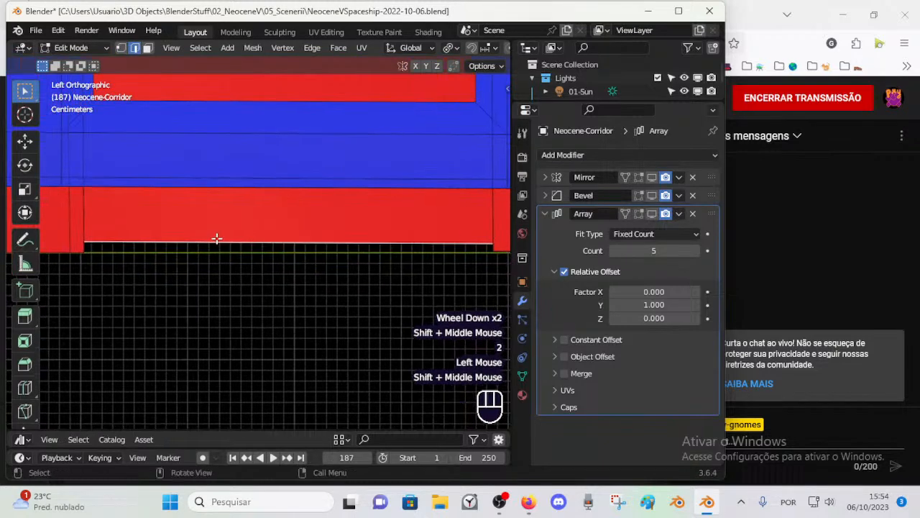
key("g")
key("Escape")
scroll(222, 249, "up", 1)
middle_click_drag(222, 249, 261, 252, "shift")
key("g")
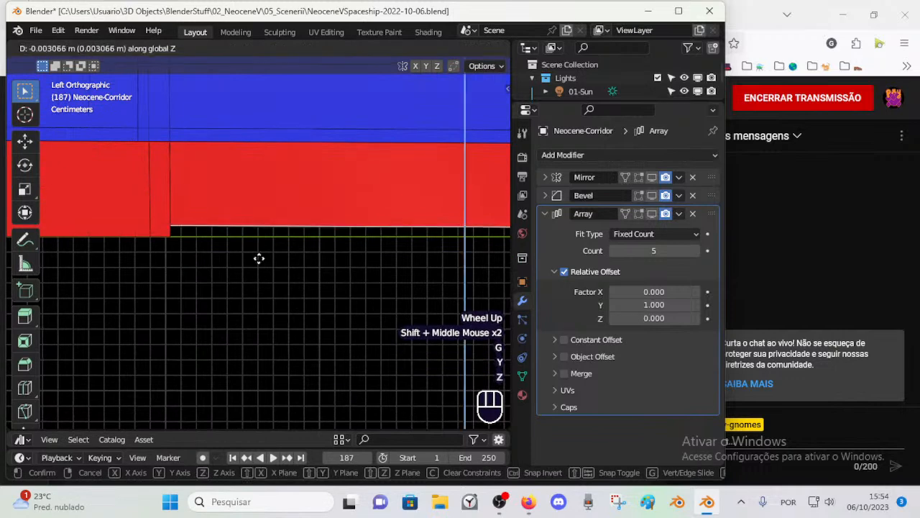
key("Escape")
key("g")
key("z")
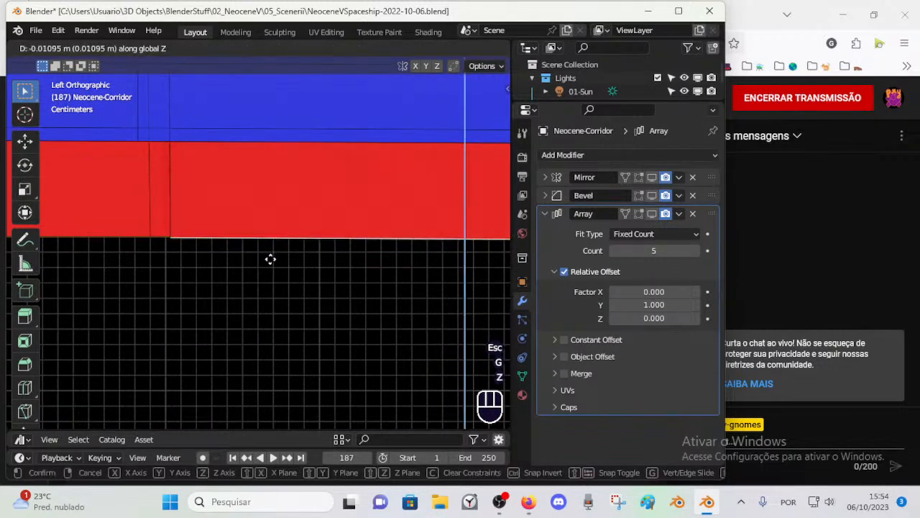
key("Escape")
Step: Examine the outer side wall's bottom edge and the edge loops around the roof and wall section beside it
key("1")
scroll(324, 244, "down", 4)
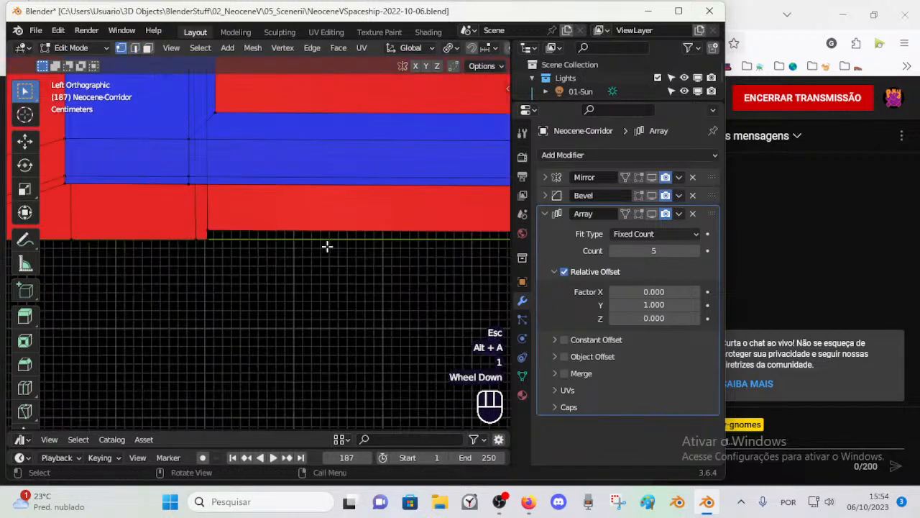
middle_click_drag(429, 237, 296, 246)
scroll(348, 258, "down", 4)
middle_click_drag(347, 259, 242, 255)
scroll(341, 285, "up", 1)
scroll(391, 294, "up", 3)
scroll(231, 302, "up", 3)
scroll(240, 300, "down", 2)
scroll(222, 331, "down", 1)
scroll(232, 306, "up", 3)
scroll(242, 255, "down", 1)
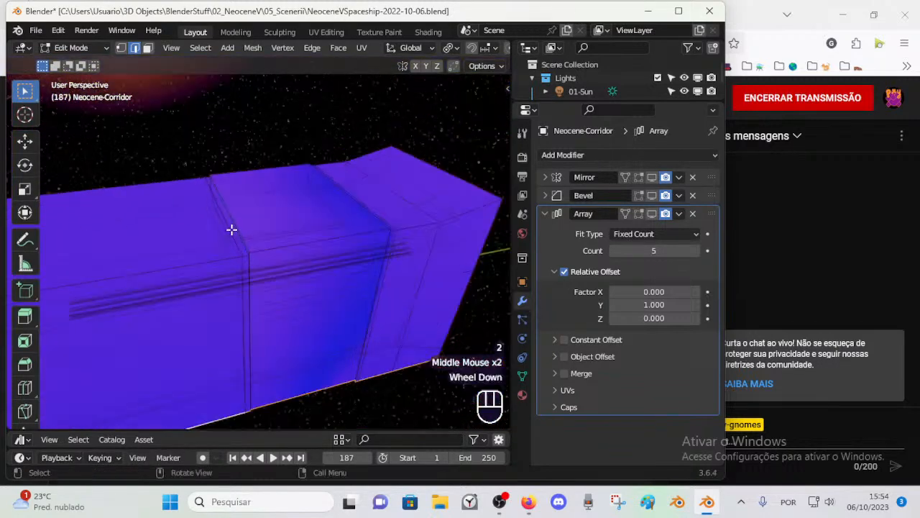
scroll(234, 233, "up", 1)
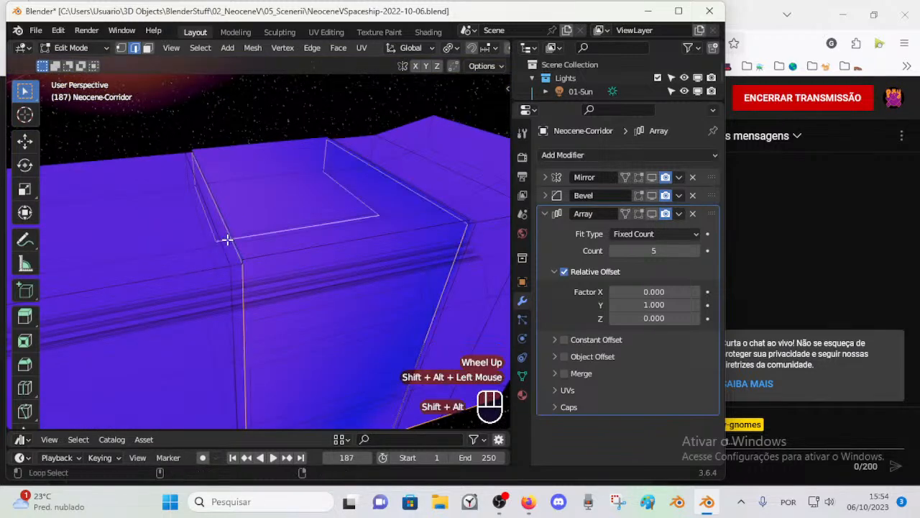
middle_click_drag(221, 222, 247, 257)
scroll(201, 267, "down", 1)
scroll(247, 260, "up", 4)
scroll(255, 259, "down", 2)
Step: Merge the two bottom vertices at one corner of the raised wall section using At Last
middle_click_drag(306, 238, 411, 251, "shift")
key("1")
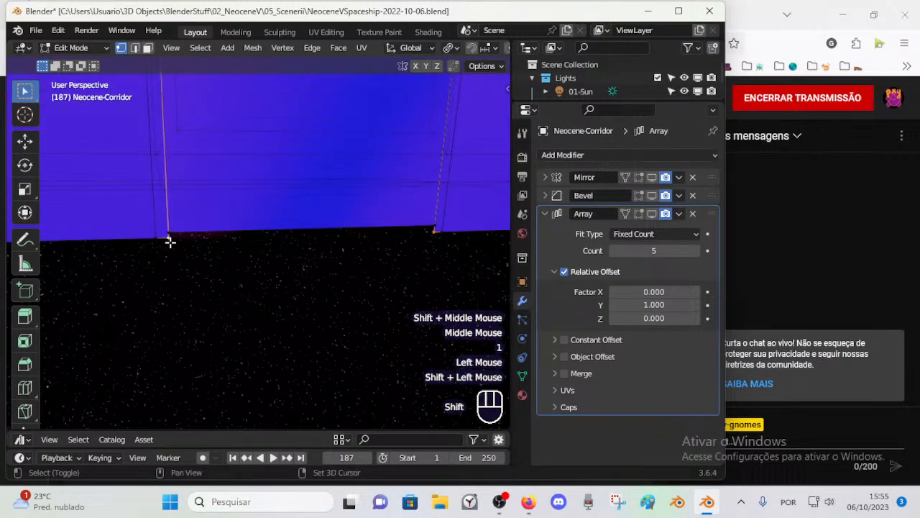
key("m")
left_click(171, 242)
key("ctrl+z")
key("m")
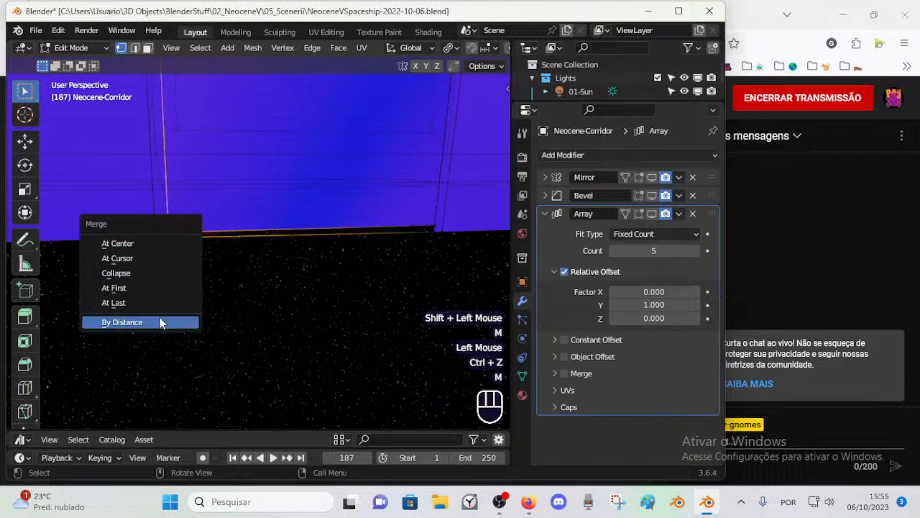
left_click(114, 303)
Step: Merge the matching pair of bottom vertices at the raised wall section's opposite corner and clear the selection
left_click(429, 225, "shift")
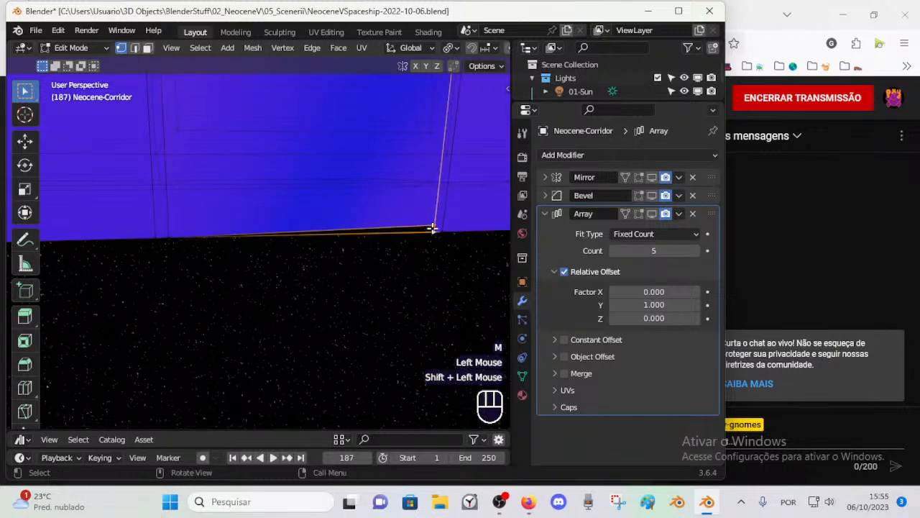
key("m")
left_click(431, 230)
key("alt+a")
Step: Extrude the outer side wall's bottom edge loop 0.52 m along negative X to the corridor's centre line
left_click(443, 229)
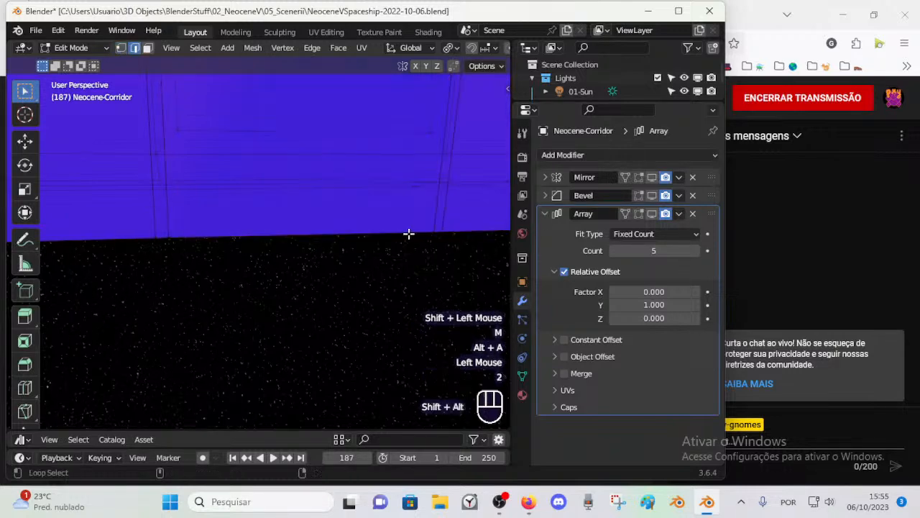
left_click(408, 234, "alt+shift")
scroll(347, 261, "down", 2)
key("1")
middle_click_drag(274, 280, 248, 263)
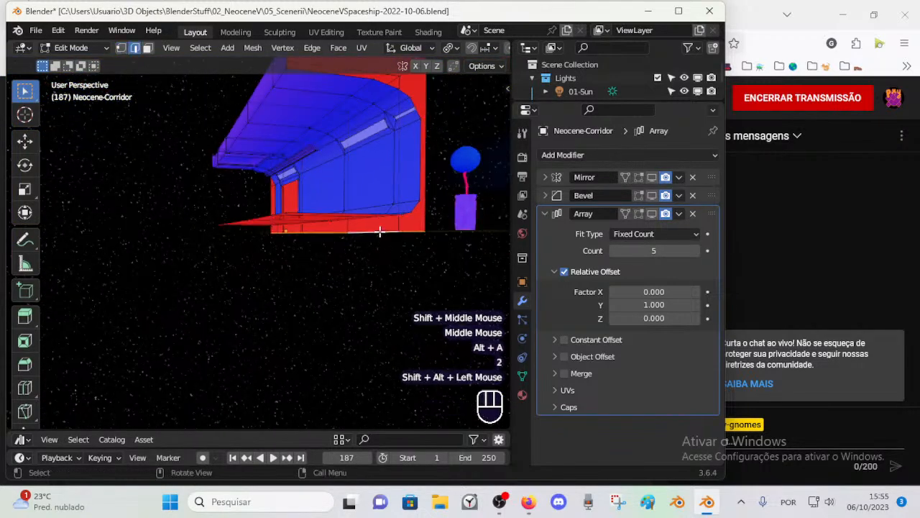
key("KP_3")
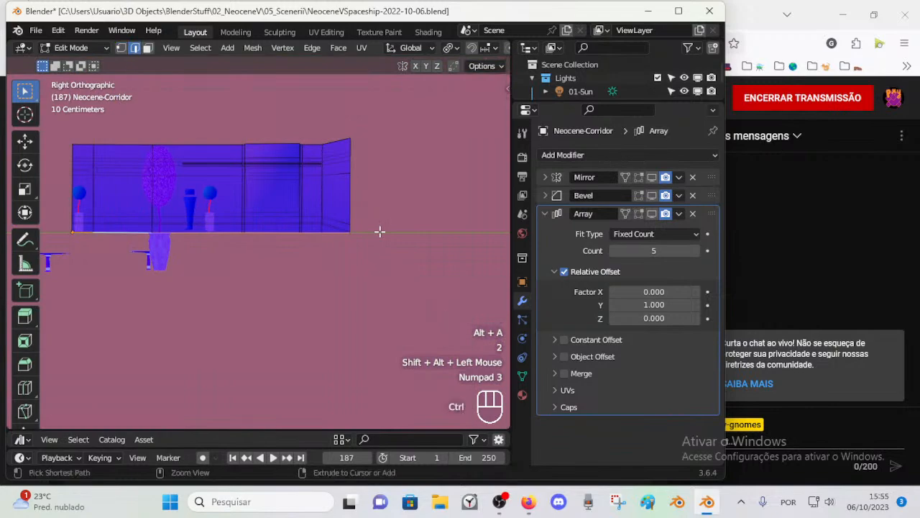
key("ctrl+KP_1")
key("KP_1")
scroll(379, 231, "up", 3)
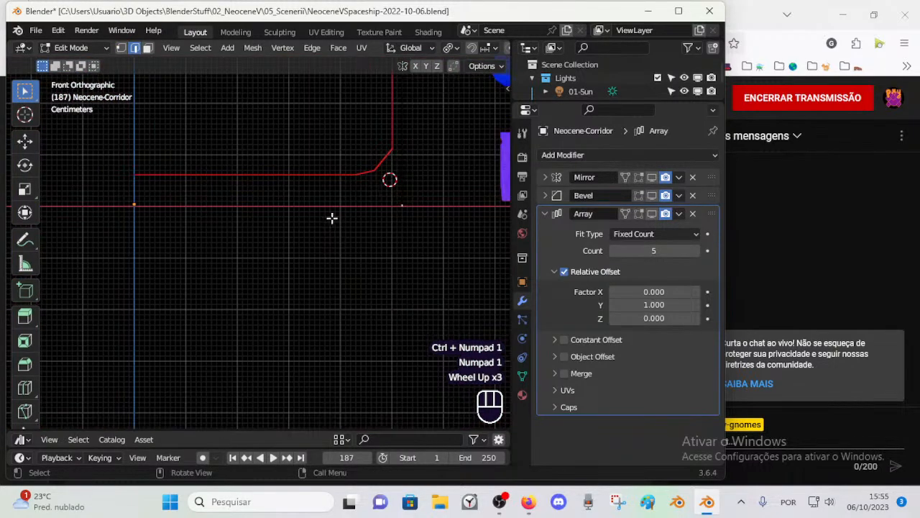
middle_click_drag(334, 228, 368, 273, "shift")
key("g")
key("Escape")
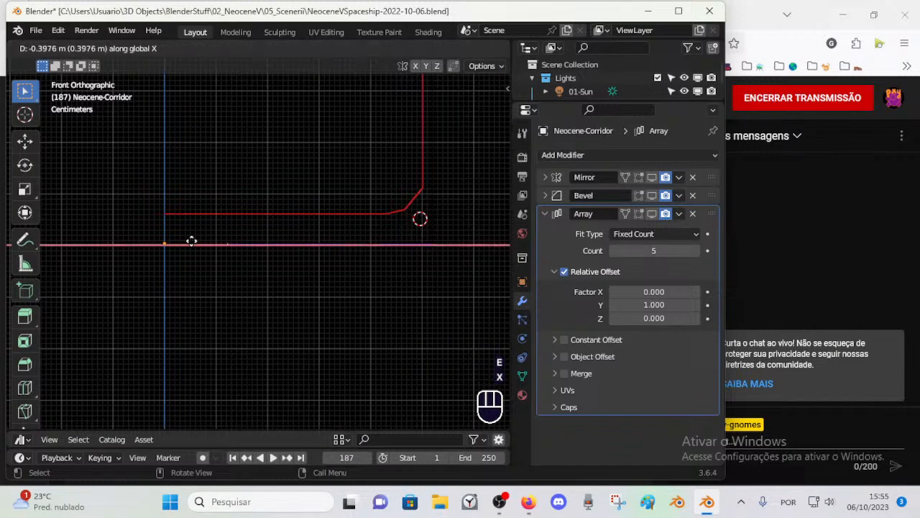
left_click(130, 236, "ctrl")
middle_click_drag(130, 236, 217, 255)
scroll(230, 275, "down", 1)
scroll(217, 255, "down", 3)
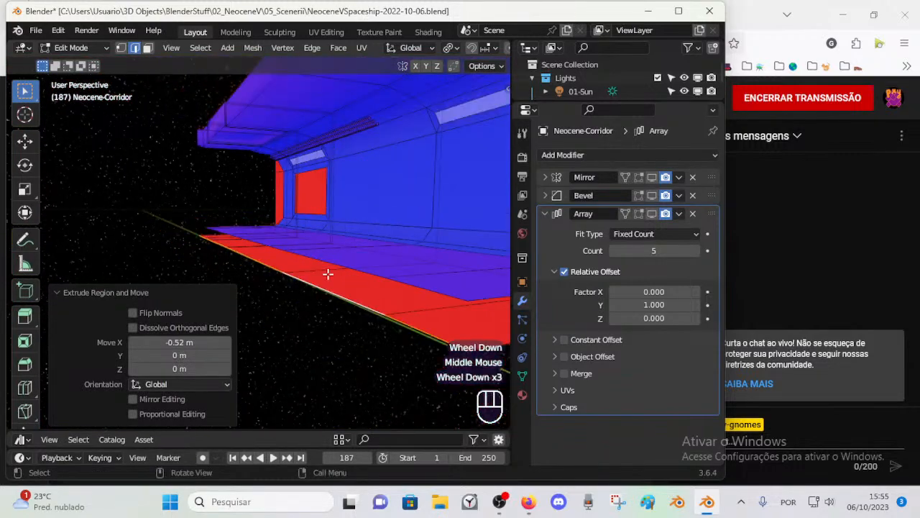
Step: Turn on viewport display for the Mirror, Bevel and Array modifiers and shift the extruded bottom edge along X
middle_click_drag(318, 266, 315, 275)
scroll(314, 275, "down", 2)
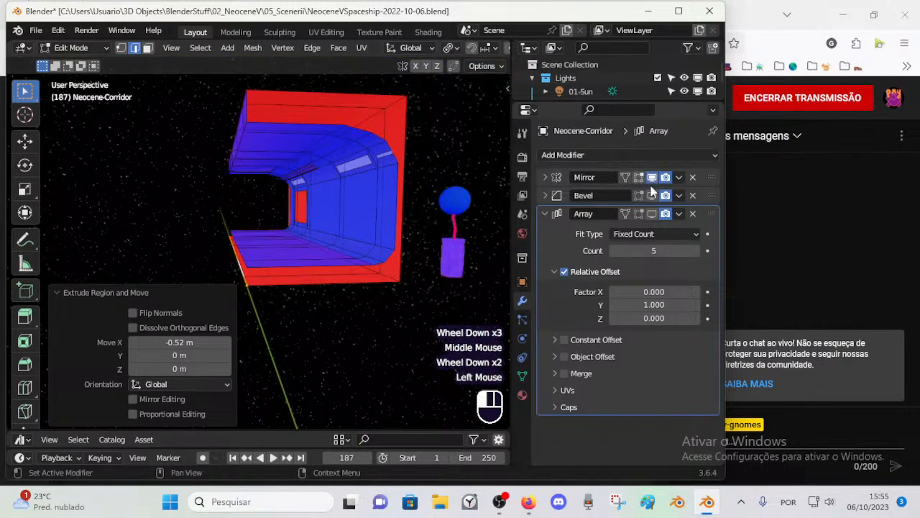
left_click(548, 214)
key("g")
key("x")
left_click(330, 227)
key("Escape")
Step: Delete the unneeded face from the corridor's outer shell
middle_click_drag(238, 144, 301, 213)
key("3")
left_click(300, 186, "alt+shift")
middle_click(302, 187, "alt")
key("x")
left_click(347, 206)
key("Tab")
Step: Examine the mirrored and repeated corridor segments and their outer shell in Object Mode
scroll(290, 236, "down", 3)
scroll(258, 227, "up", 2)
scroll(266, 228, "down", 1)
scroll(180, 250, "down", 1)
scroll(216, 252, "up", 1)
scroll(208, 252, "up", 1)
left_click(273, 209)
key("Tab")
scroll(293, 234, "up", 2)
scroll(281, 275, "up", 1)
key("Tab")
scroll(304, 216, "down", 1)
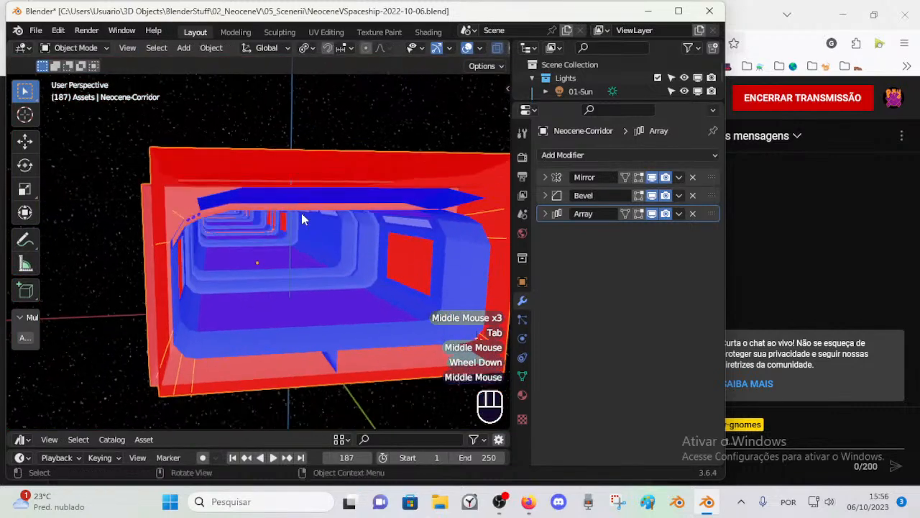
Step: Delete the outer roof faces and the adjoining run of outer wall faces
middle_click_drag(369, 201, 242, 228)
left_click(345, 211)
key("Tab")
scroll(334, 266, "up", 2)
left_click(310, 251, "alt+shift")
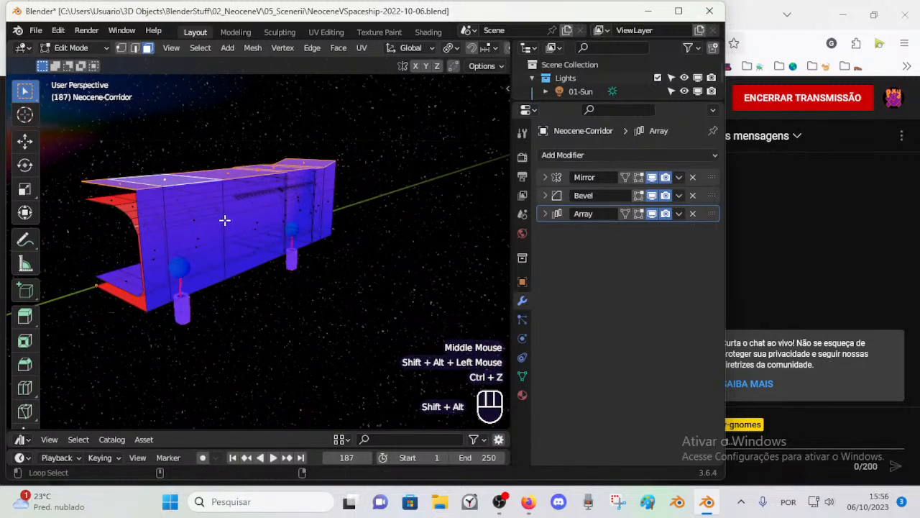
left_click(224, 220, "alt+shift")
middle_click_drag(225, 220, 376, 180)
left_click(218, 189, "alt+shift")
key("x")
left_click(215, 189)
Step: Delete the remaining outer side wall faces around the raised section
scroll(321, 236, "up", 2)
key("alt+a")
scroll(291, 228, "up", 2)
left_click(385, 183, "alt+shift")
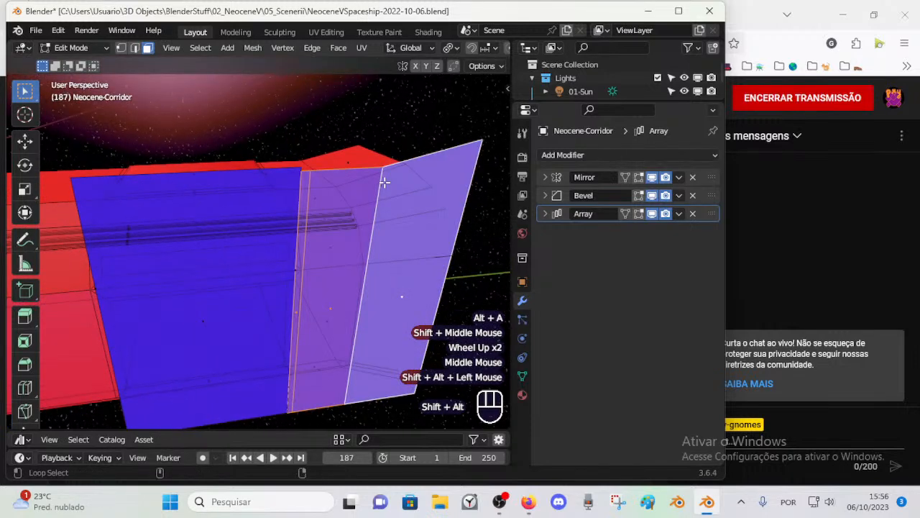
middle_click_drag(271, 189, 320, 197)
key("ctrl+z")
key("x")
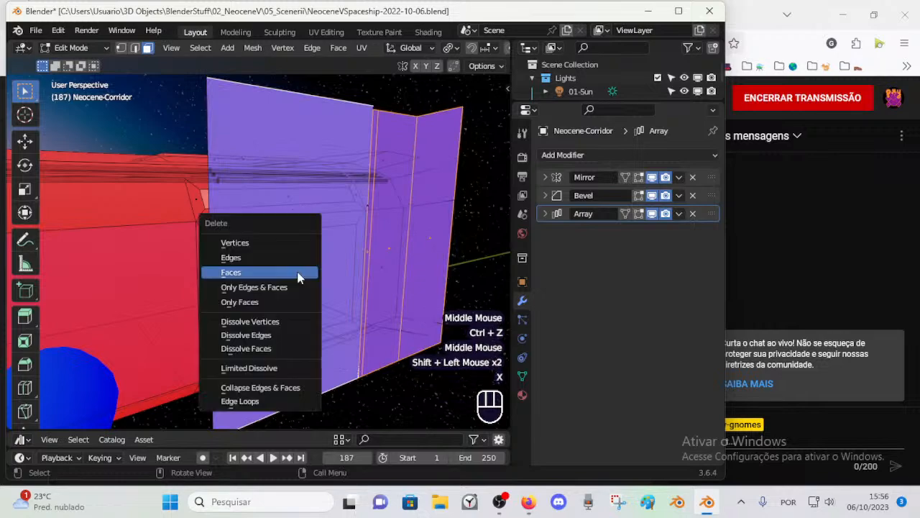
left_click(298, 273)
Step: Examine the corridor without its outer shell in Object Mode, checking the open window
middle_click_drag(283, 286, 214, 283)
scroll(327, 299, "down", 1)
key("Tab")
scroll(323, 302, "down", 3)
scroll(352, 320, "down", 2)
scroll(264, 276, "up", 2)
scroll(266, 279, "down", 2)
scroll(277, 270, "up", 2)
scroll(327, 294, "down", 2)
middle_click_drag(327, 294, 267, 243)
scroll(294, 281, "down", 2)
Step: Fill the window opening in the inner wall with a face between its upper and lower edges
key("Tab")
scroll(316, 290, "up", 2)
scroll(316, 290, "up", 2)
scroll(364, 267, "up", 1)
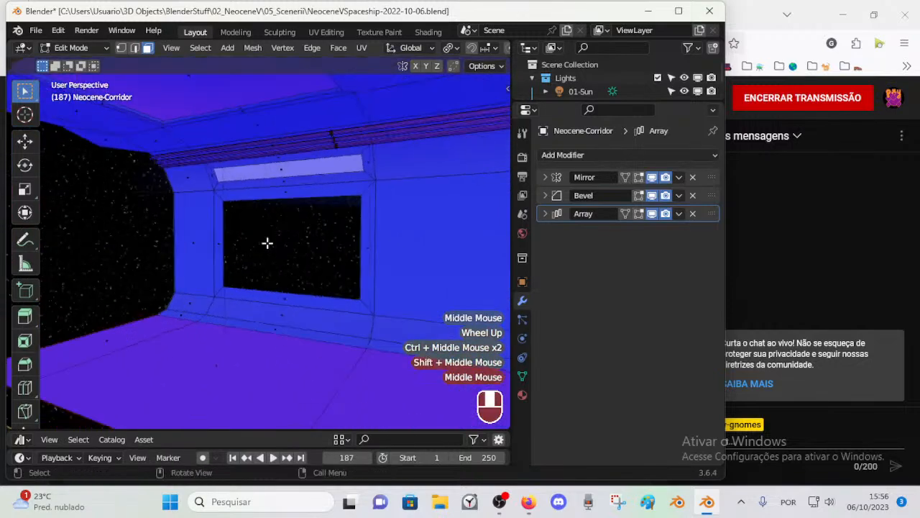
left_click(293, 292, "shift")
key("f")
key("alt+a")
scroll(324, 298, "down", 2)
scroll(308, 276, "up", 2)
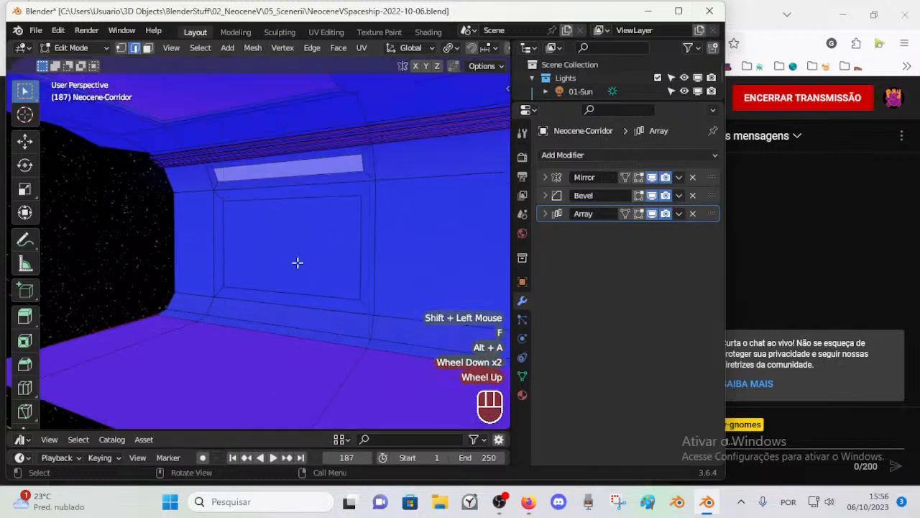
Step: Extrude the new window face about 0.0194 m along X
key("3")
left_click(270, 236)
key("g")
key("y")
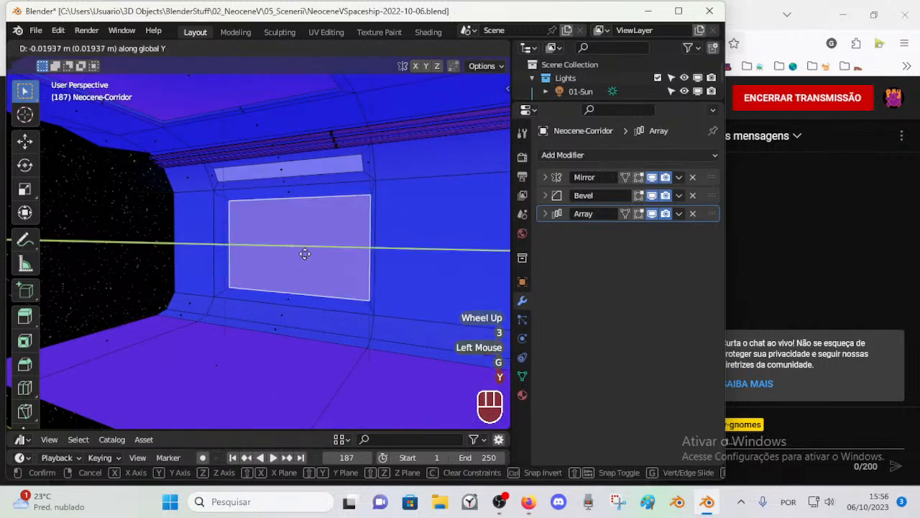
key("Escape")
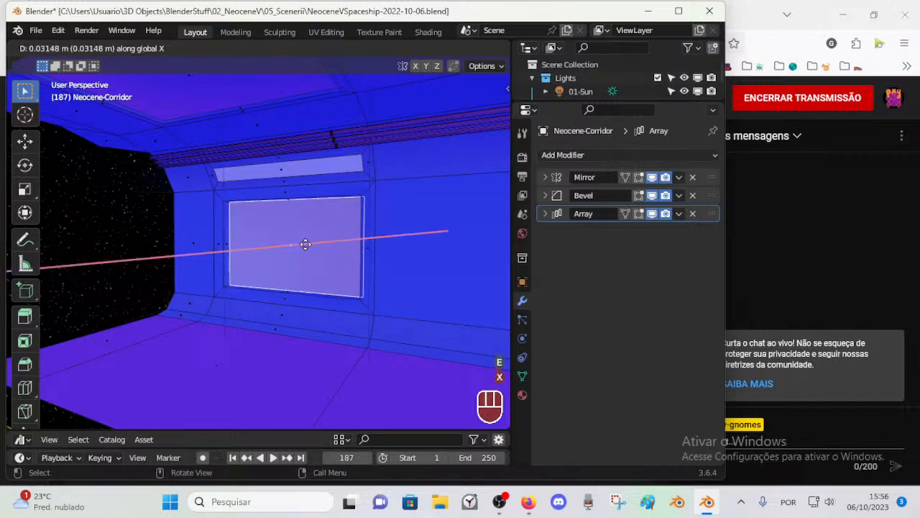
left_click(303, 245)
scroll(331, 264, "down", 2)
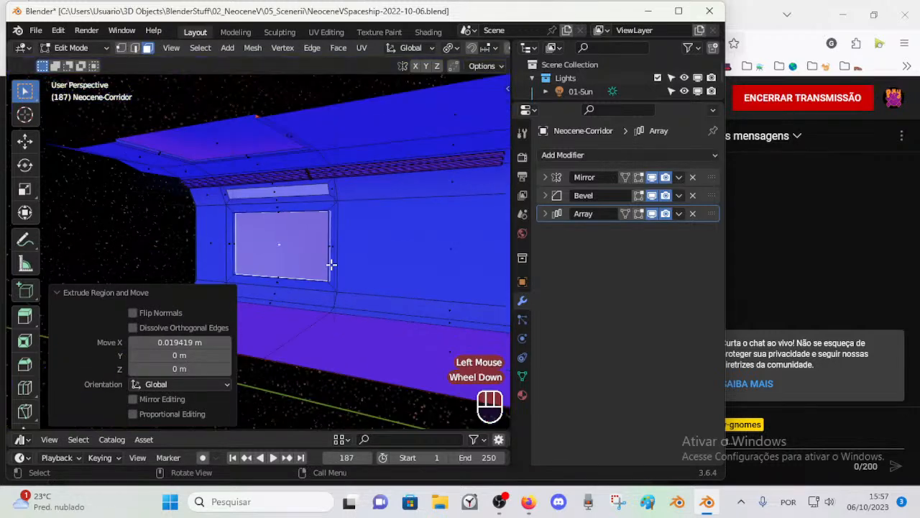
Step: Examine the recessed window panel across the repeated corridor segments
scroll(331, 268, "down", 1)
middle_click_drag(331, 268, 309, 302)
scroll(263, 269, "down", 4)
scroll(386, 318, "up", 2)
key("ctrl+Tab")
scroll(380, 253, "down", 1)
scroll(353, 277, "up", 2)
middle_click_drag(309, 302, 324, 273)
scroll(347, 310, "up", 3)
Step: Fill a face beneath the ceiling overhang at the corridor's end, joining it to the wall's upper corner
key("Tab")
middle_click_drag(324, 273, 356, 141)
scroll(314, 261, "up", 1)
key("2")
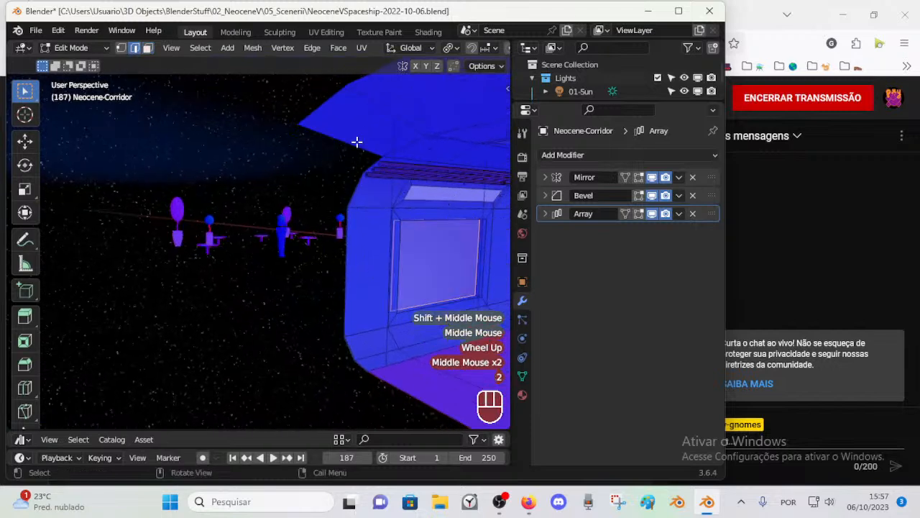
left_click(344, 173, "shift")
mouse_move(343, 173)
middle_mouse_down()
mouse_move(353, 177)
mouse_move(332, 169)
middle_mouse_up()
key("f")
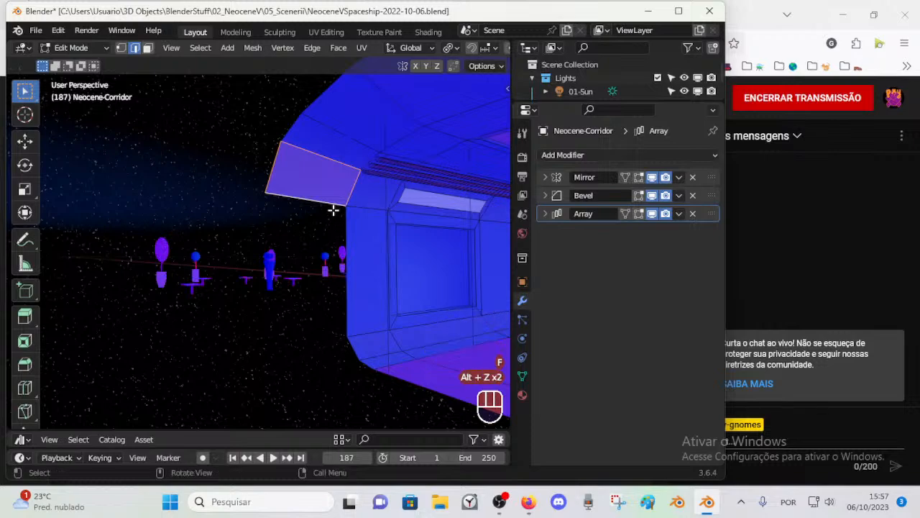
Step: Delete the loose vertex and its dangling edge beside the wall's lower corner at the corridor's end
middle_click_drag(337, 335, 361, 339)
key("1")
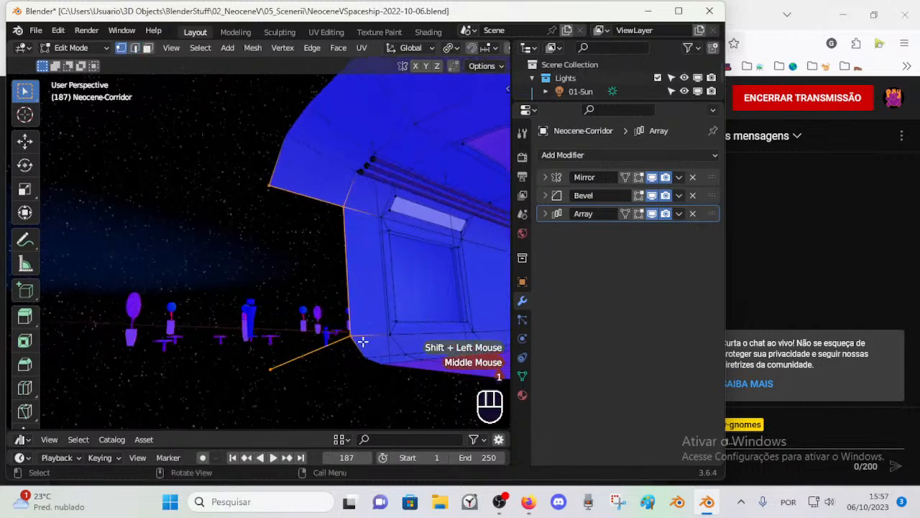
left_click(269, 364)
key("x")
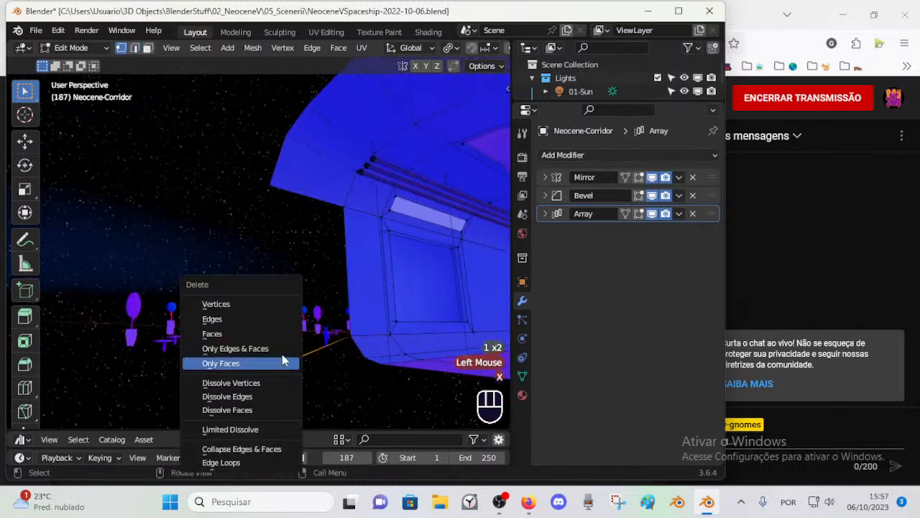
left_click(272, 309)
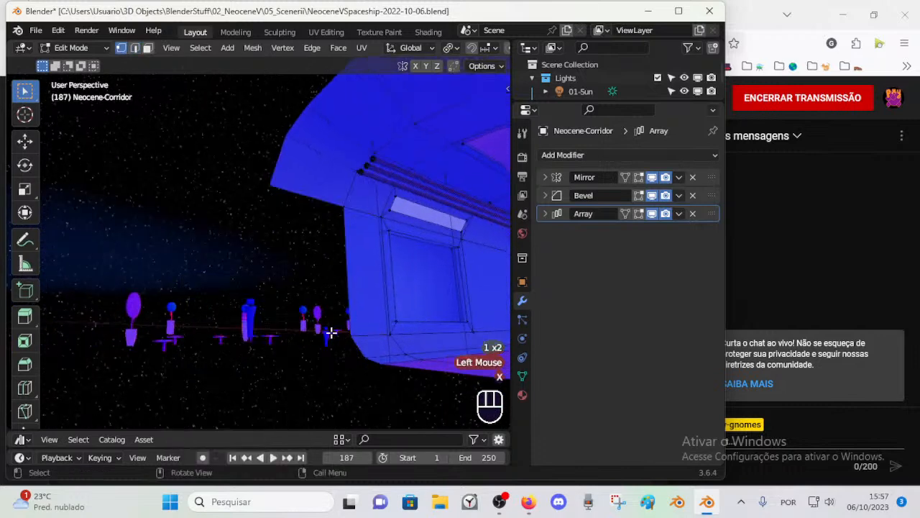
Step: Extrude the end edges of the floor and lower wall corner outward along Y to match the ceiling overhang
left_click(374, 358, "shift")
scroll(371, 360, "down", 2)
middle_click_drag(372, 359, 350, 392)
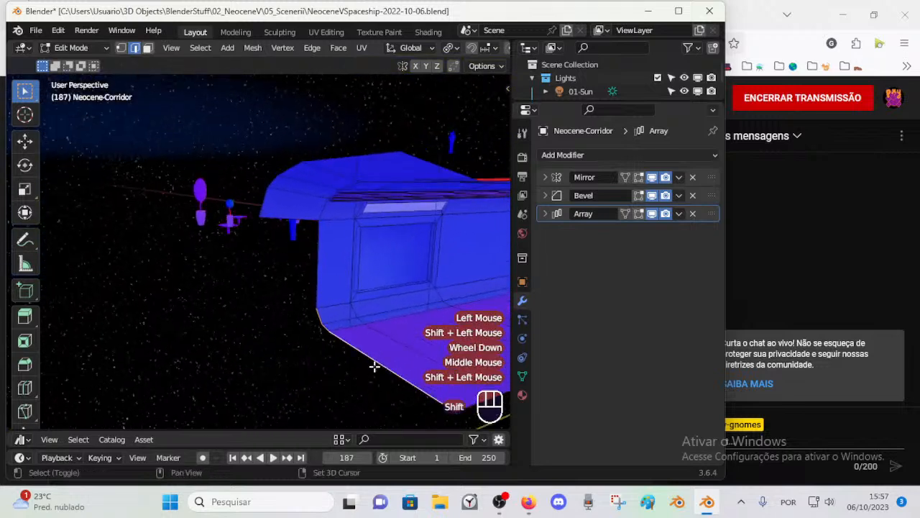
scroll(345, 352, "down", 1)
middle_click_drag(316, 337, 278, 253)
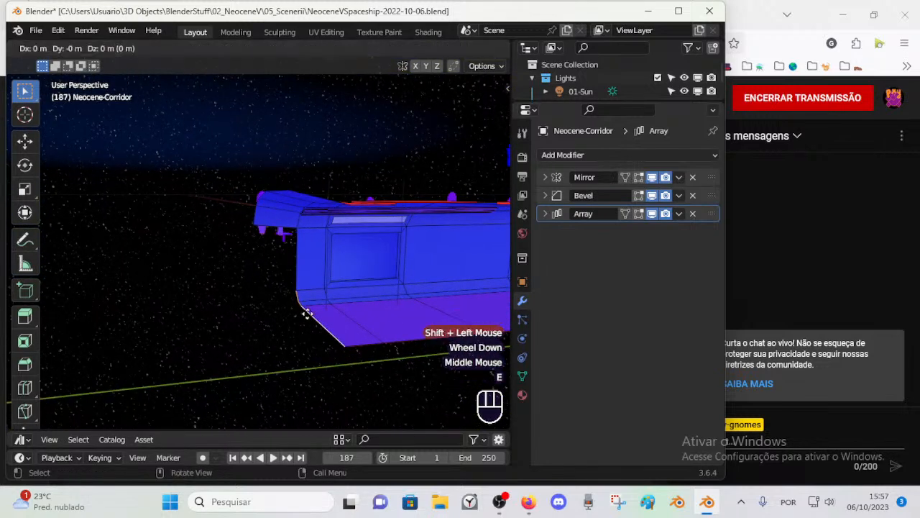
key("Escape")
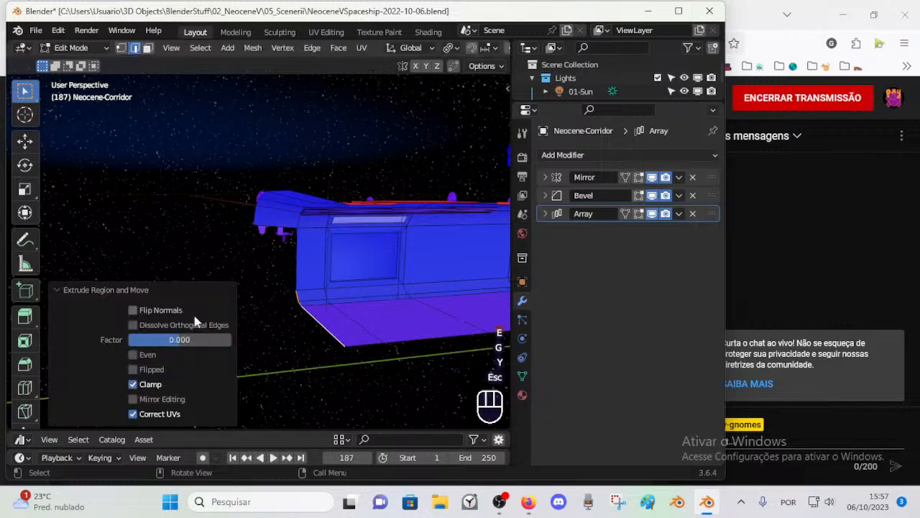
left_click(101, 289)
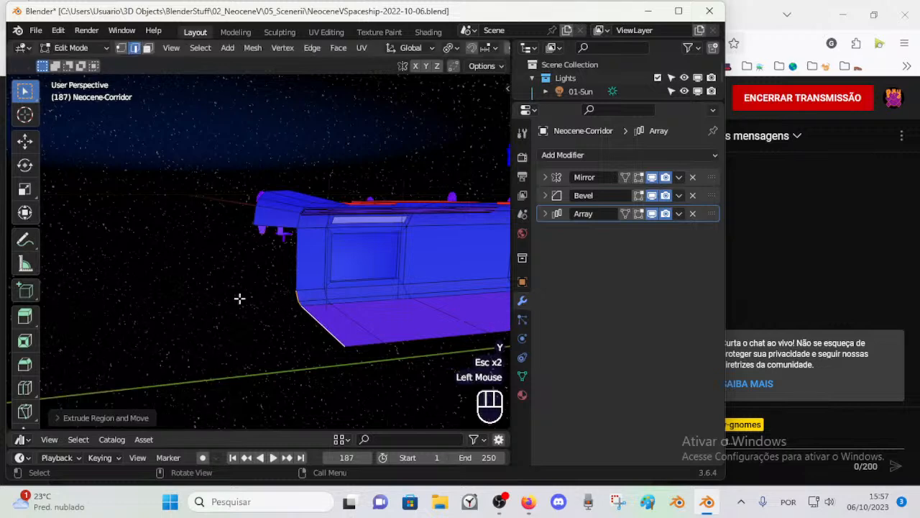
key("g")
key("y")
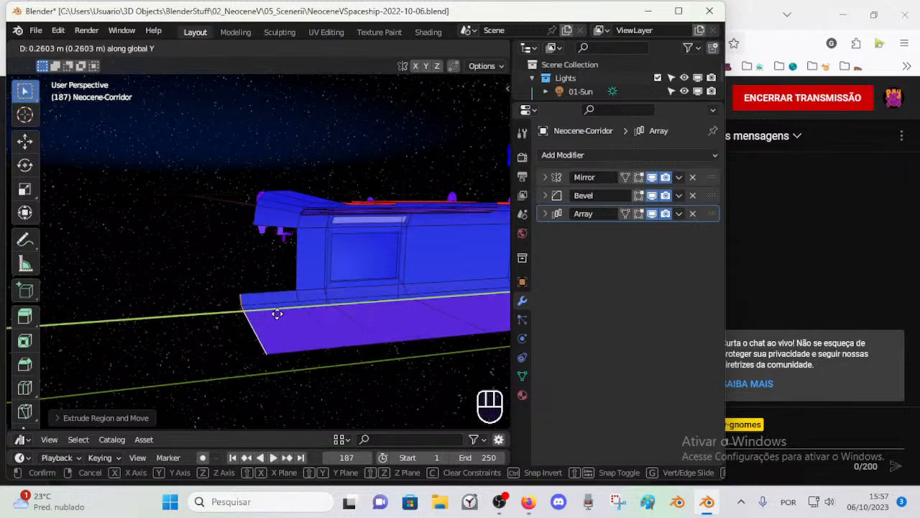
key("Escape")
scroll(289, 333, "up", 2)
key("g")
key("Escape")
Step: Delete the extra loop of faces projecting from the corridor's end
middle_click_drag(294, 295, 128, 314)
key("3")
key("3")
left_click(129, 297, "alt+shift")
key("x")
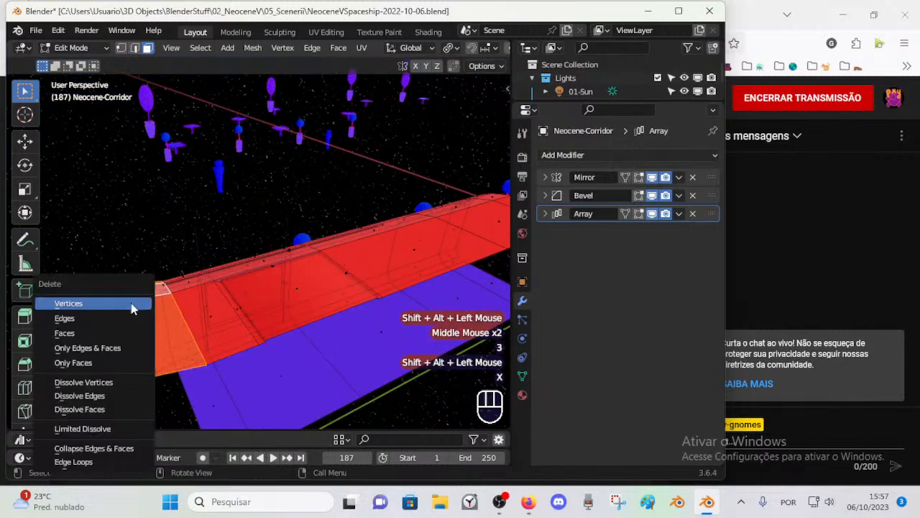
left_click(115, 332)
key("Tab")
scroll(249, 318, "down", 2)
middle_click_drag(248, 318, 254, 344)
scroll(373, 265, "up", 1)
Step: Delete the stray vertical edge rising above the corridor beside the window section
key("Tab")
scroll(193, 302, "up", 1)
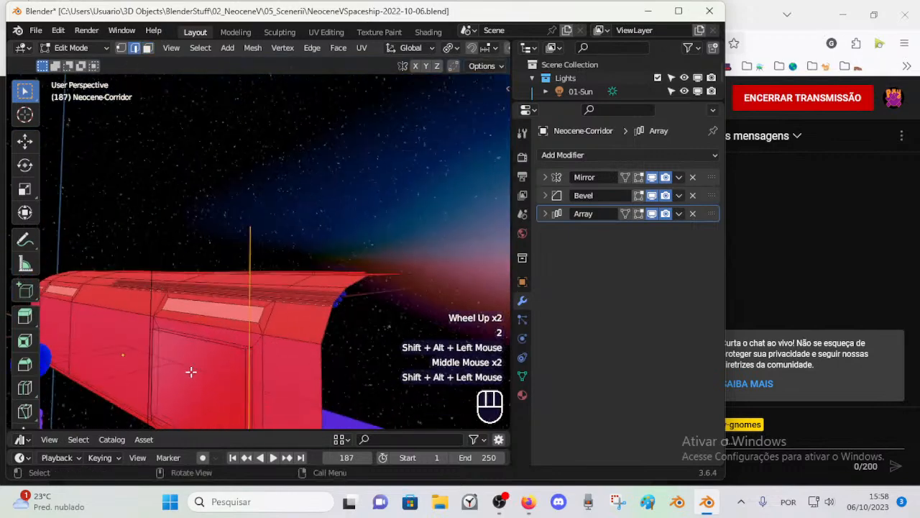
middle_click_drag(216, 396, 211, 342, "shift")
middle_click_drag(210, 341, 195, 309)
key("x")
middle_click_drag(185, 275, 281, 247)
Step: Find the loose vertices floating above the ceiling and delete the group caught in a box selection
key("1")
key("a")
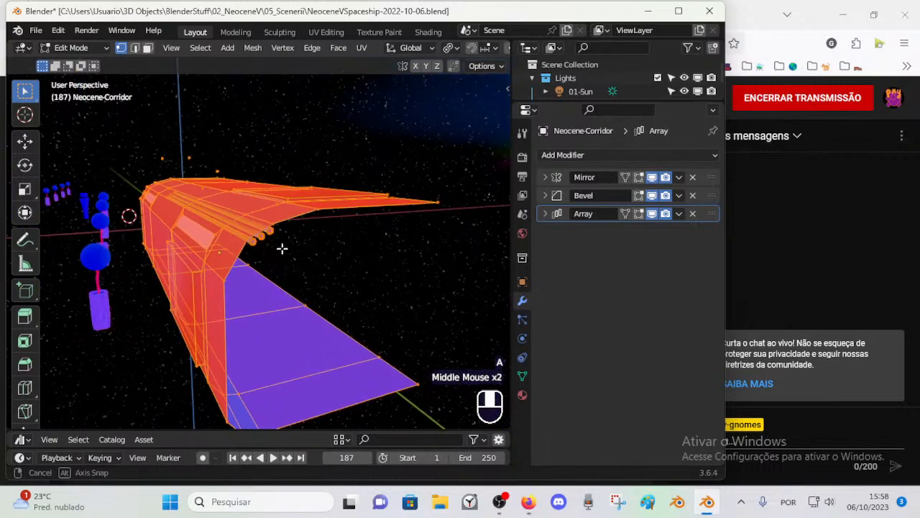
key("alt+a")
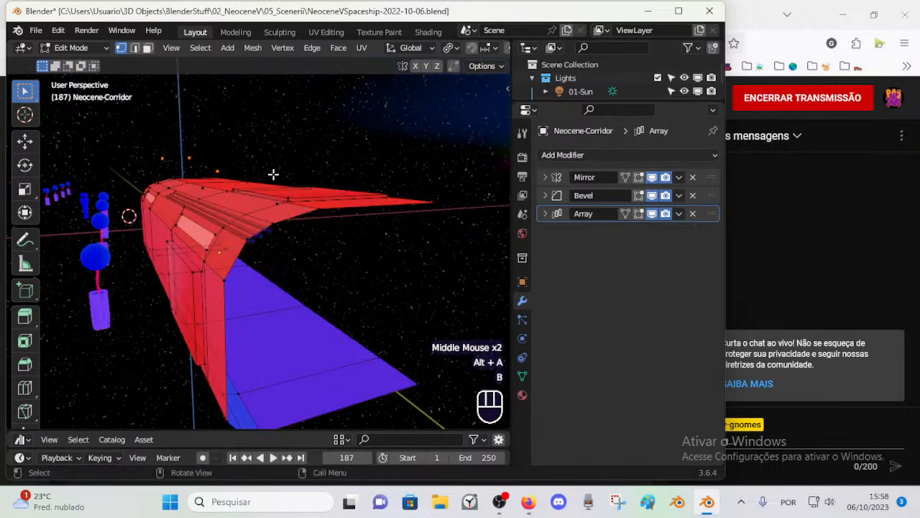
key("x")
middle_click_drag(273, 174, 220, 181)
Step: Delete the remaining loose vertices floating above the ceiling
key("a")
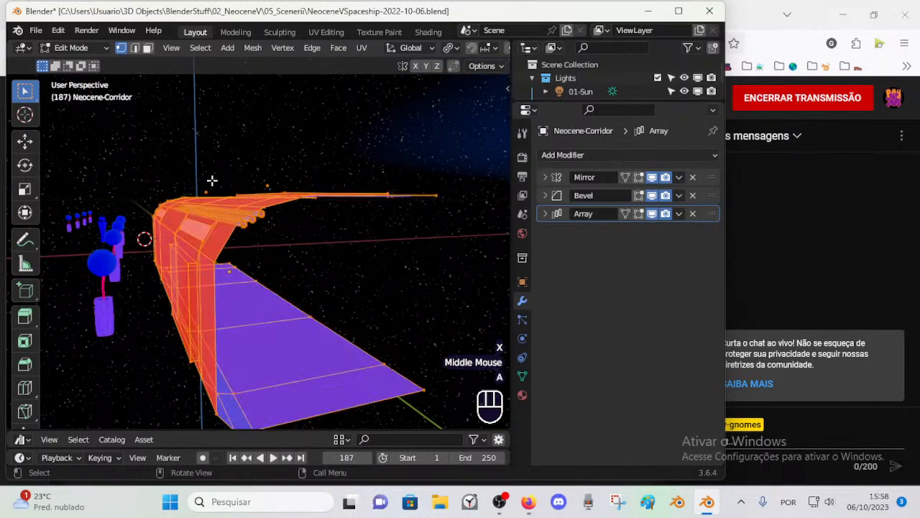
key("alt+a")
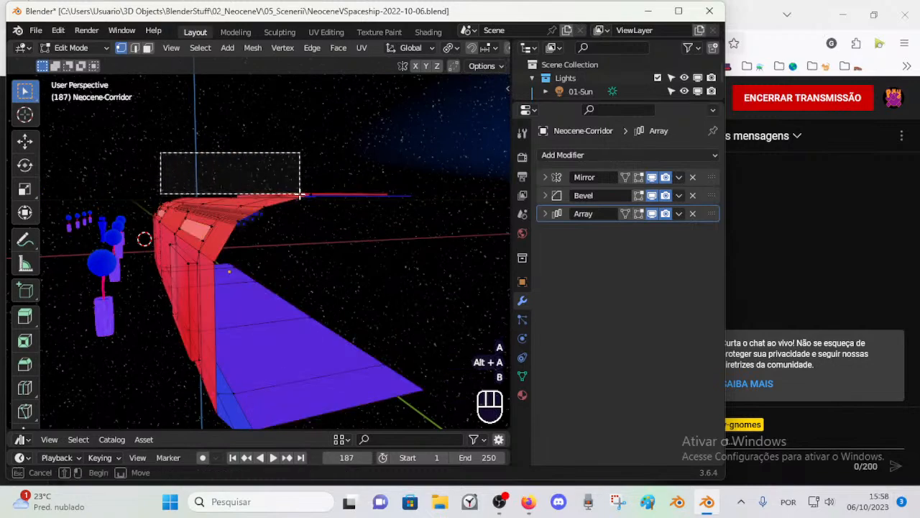
key("x")
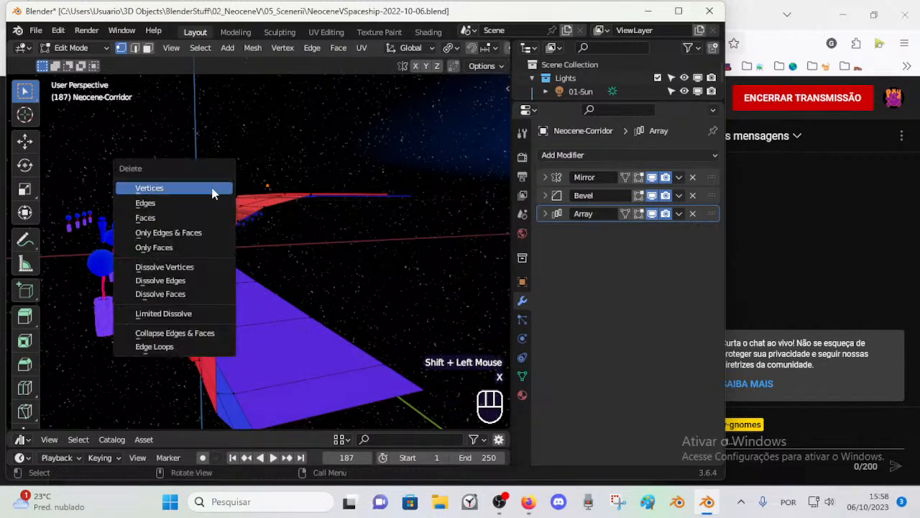
left_click(212, 188)
Step: Examine the cleaned-up corridor and its open end in Object and Edit Mode
key("Tab")
middle_click_drag(198, 215, 329, 286)
scroll(315, 227, "down", 1)
key("Tab")
key("Tab")
scroll(330, 286, "up", 1)
scroll(317, 324, "up", 1)
middle_click_drag(316, 323, 332, 364)
key("Tab")
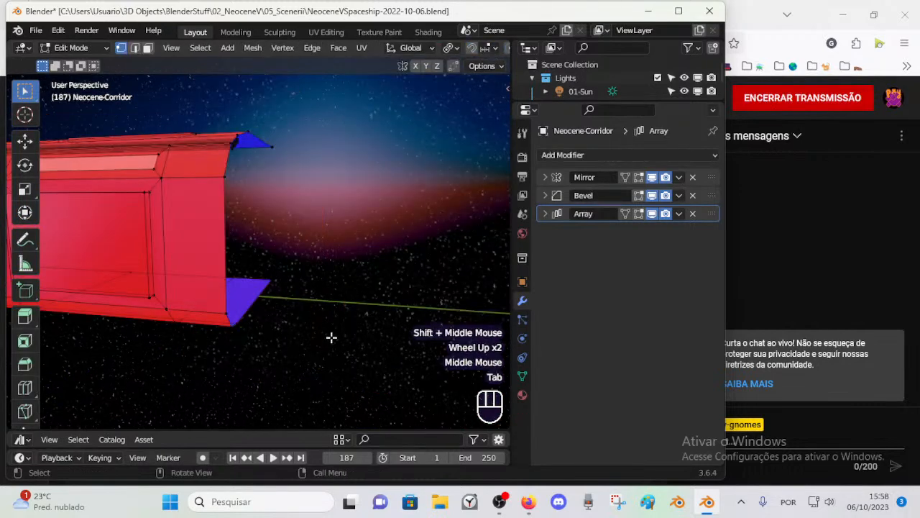
key("a")
key("alt+a")
key("c")
left_click(321, 367)
key("x")
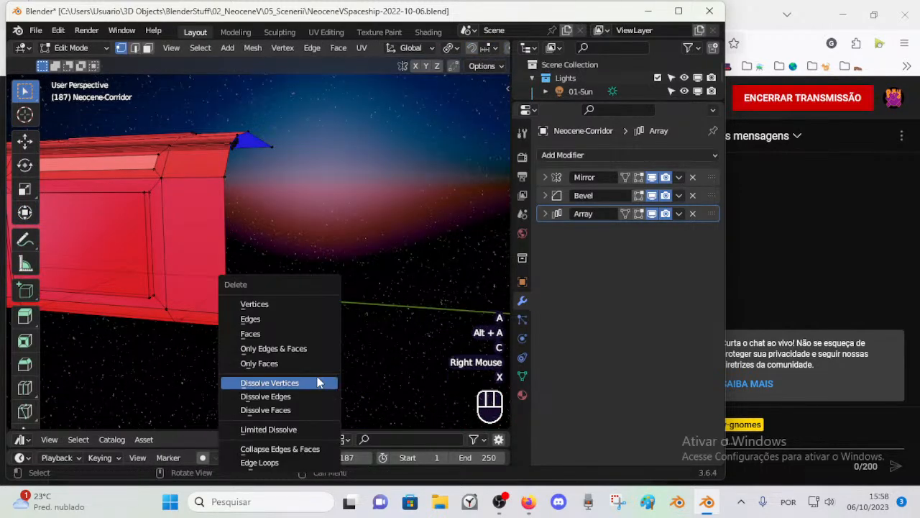
key("Tab")
key("Tab")
key("x")
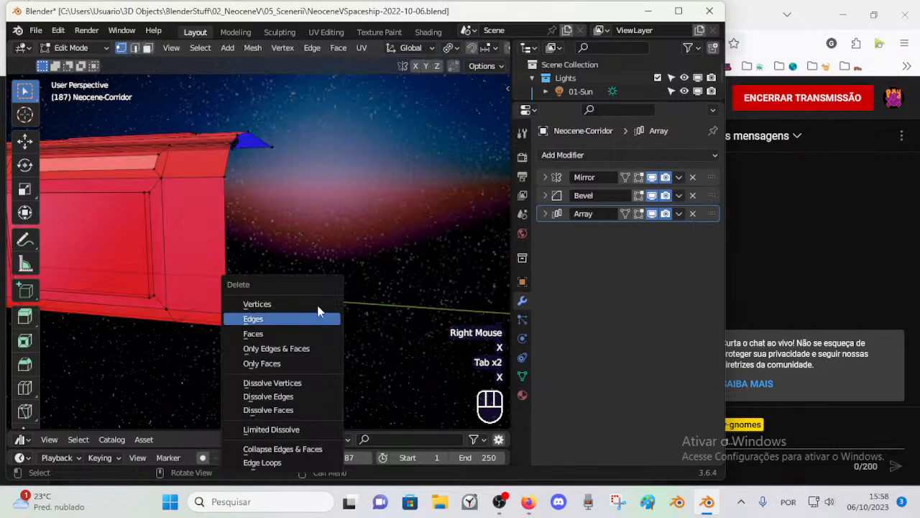
left_click(320, 318)
Step: Examine the corridor with all its geometry selected, and inspect the repeated sections from outside in Object Mode
key("a")
middle_click_drag(312, 279, 329, 285)
middle_click_drag(329, 285, 290, 348)
scroll(358, 280, "down", 1)
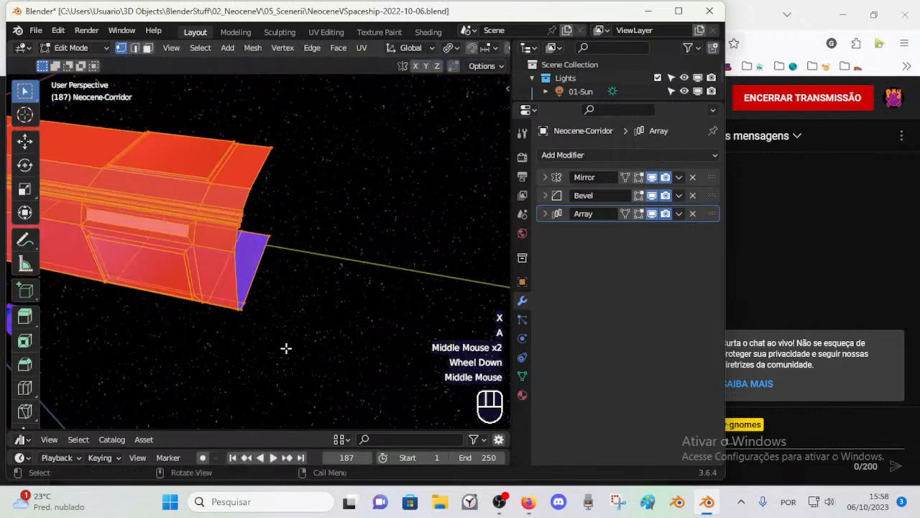
key("Tab")
middle_click_drag(294, 271, 336, 245)
scroll(293, 191, "down", 2)
middle_click_drag(293, 191, 200, 296)
left_click(289, 245)
middle_click_drag(289, 244, 276, 307)
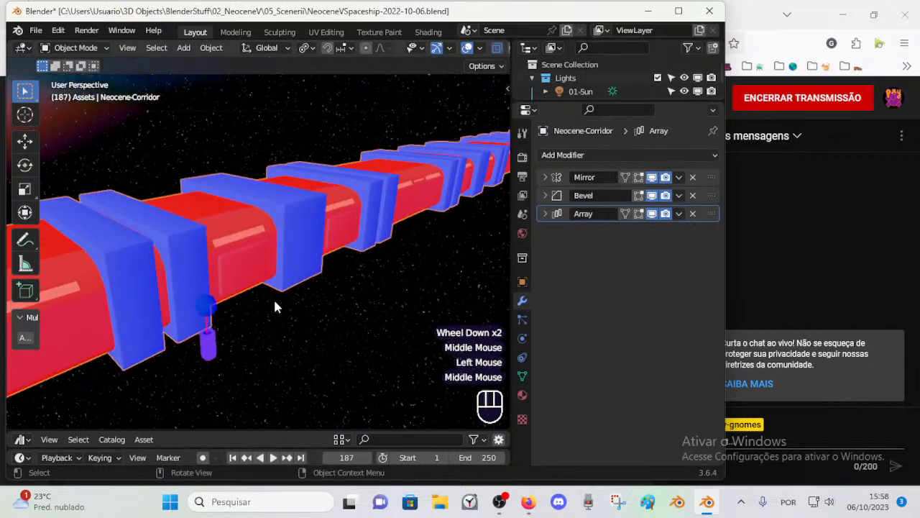
Step: Unhide all hidden objects in the scene and show the viewport sidebar
left_click(217, 356)
middle_click_drag(217, 356, 521, 318)
scroll(106, 334, "down", 2)
scroll(107, 334, "down", 1)
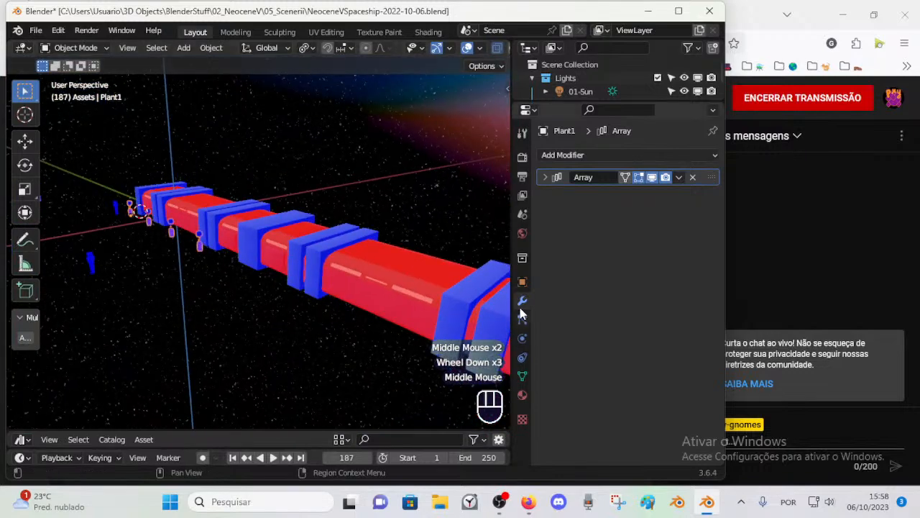
key("alt+h")
middle_click_drag(263, 294, 227, 227)
left_click(268, 257)
scroll(293, 257, "down", 1)
scroll(244, 252, "down", 2)
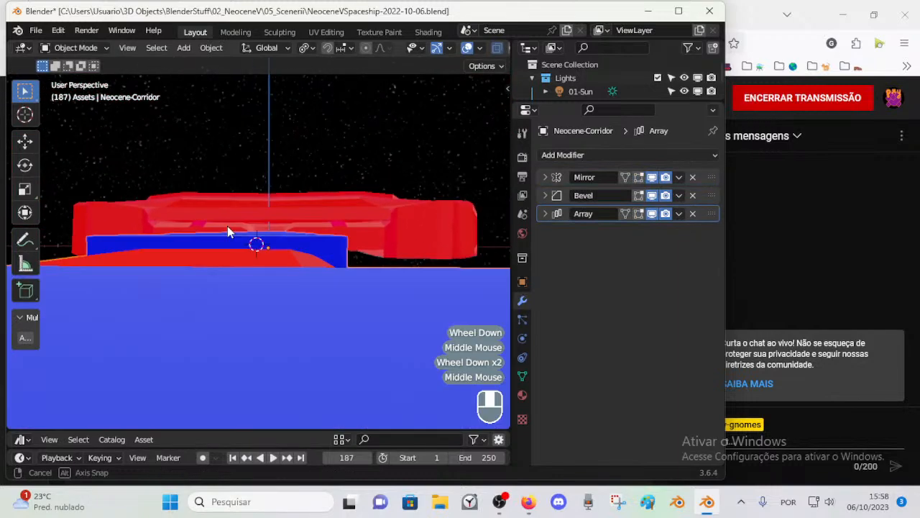
scroll(227, 226, "down", 1)
key("n")
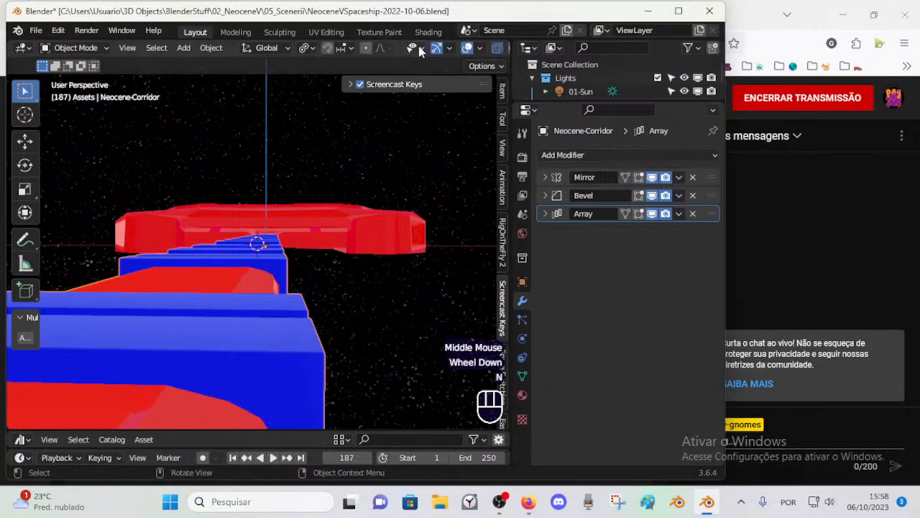
Step: Select the main room's ceiling and bring the view inside the corridor to examine its interior face orientation
left_click(257, 215)
middle_click_drag(258, 215, 292, 295)
left_click(258, 227)
scroll(258, 227, "down", 1)
scroll(291, 294, "up", 1)
scroll(291, 299, "up", 1)
scroll(331, 136, "down", 1)
scroll(311, 260, "up", 2)
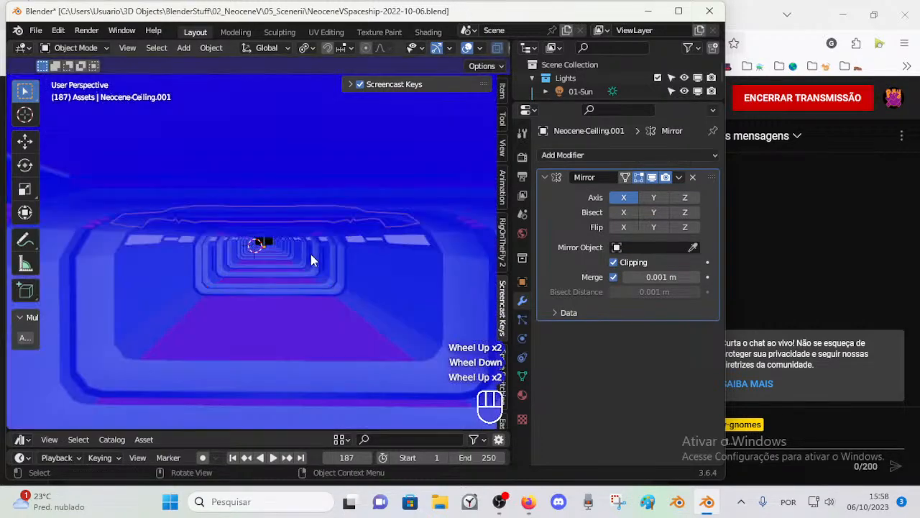
Step: Walk through the corridor into the main room and examine the entrance frame from several sides
key("shift+grave")
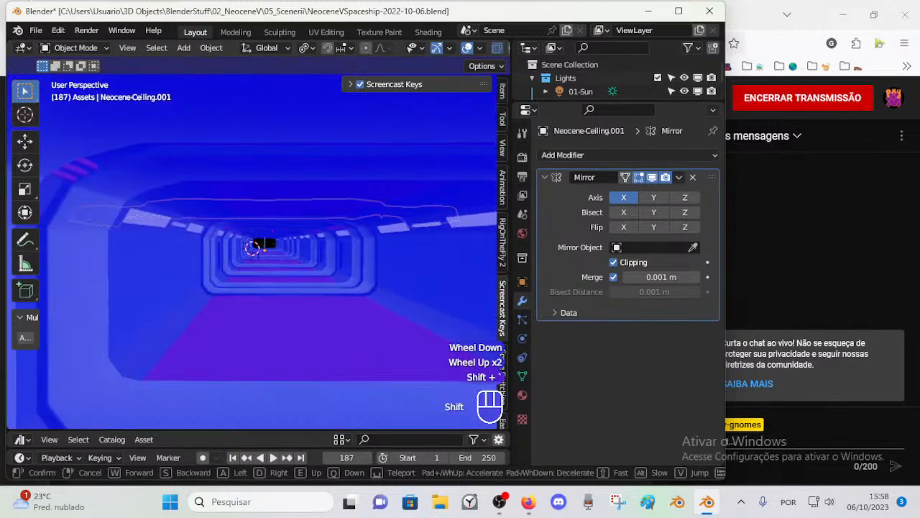
key("w")
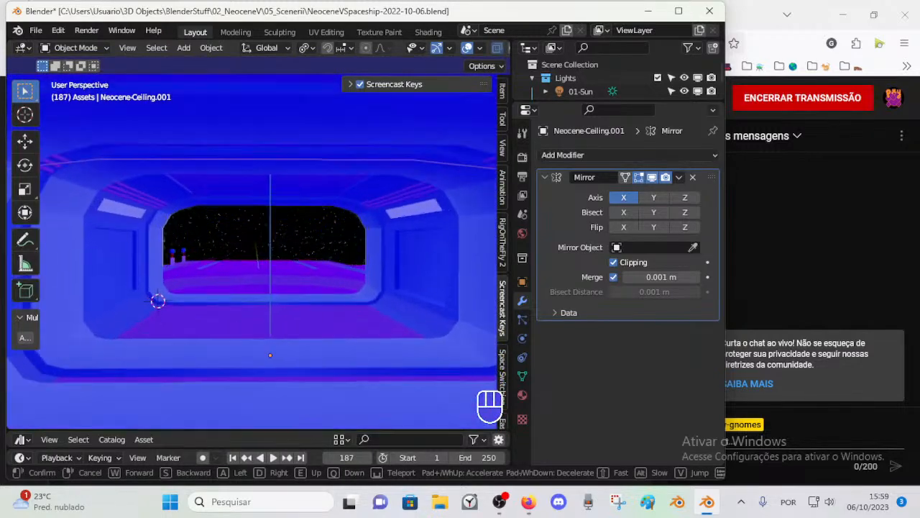
key("w")
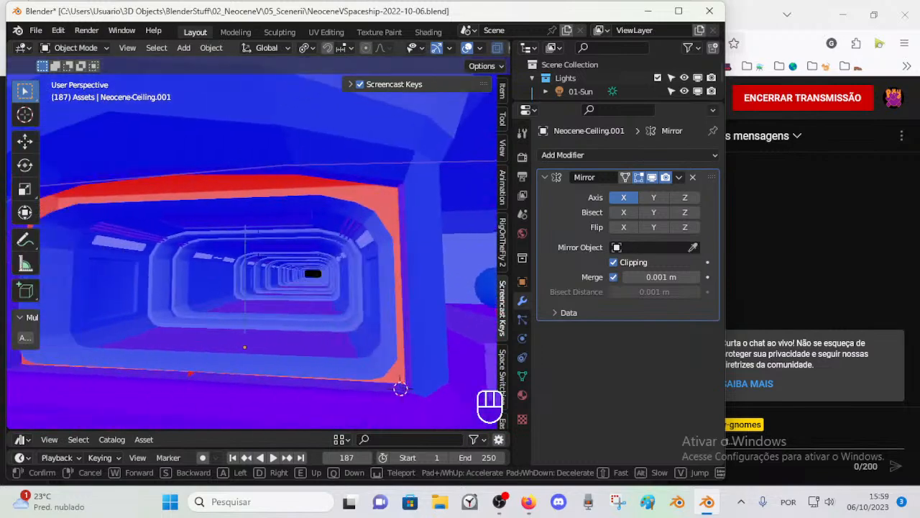
key("w")
key("d")
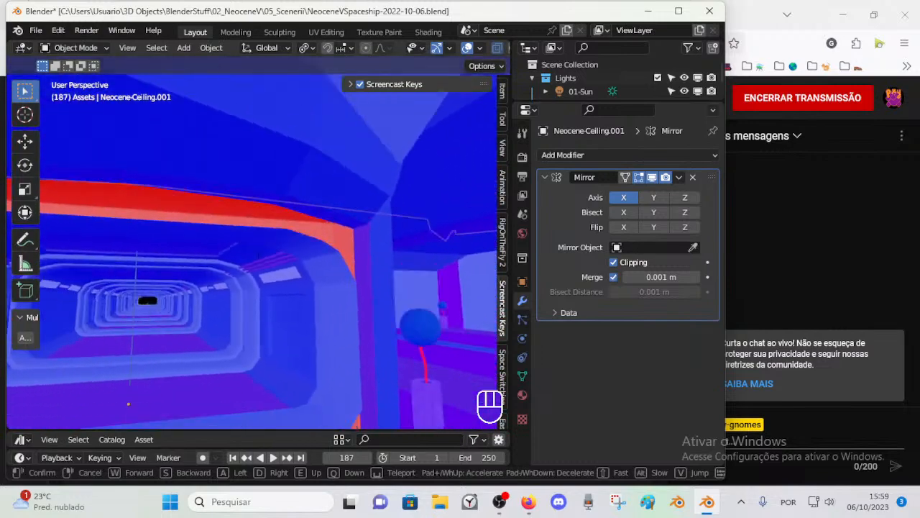
key("a")
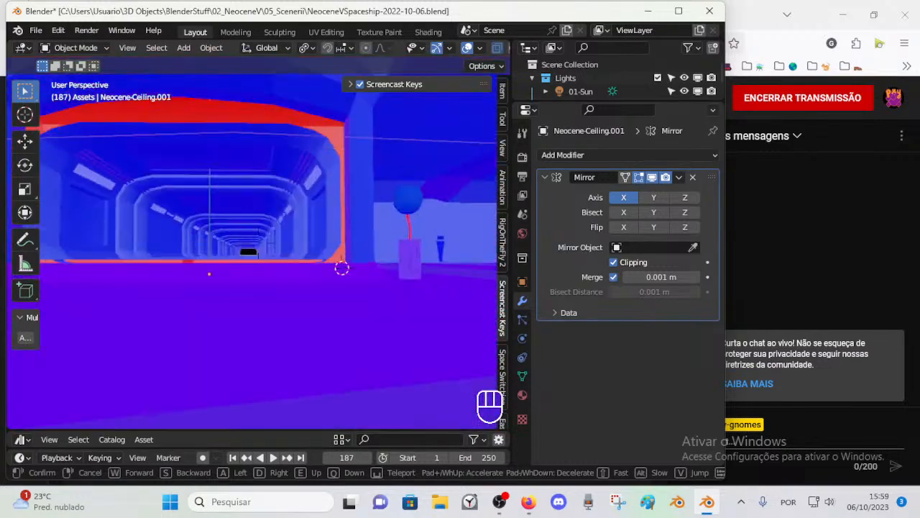
key("a")
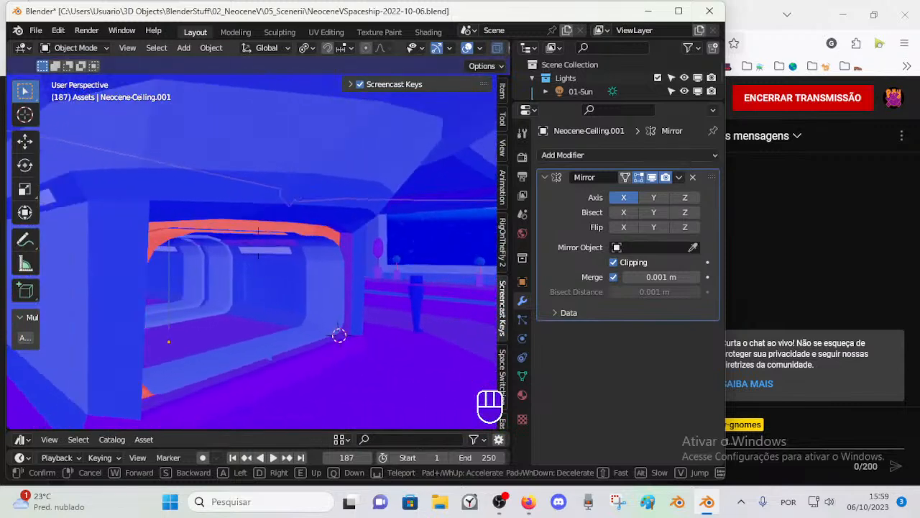
key("d")
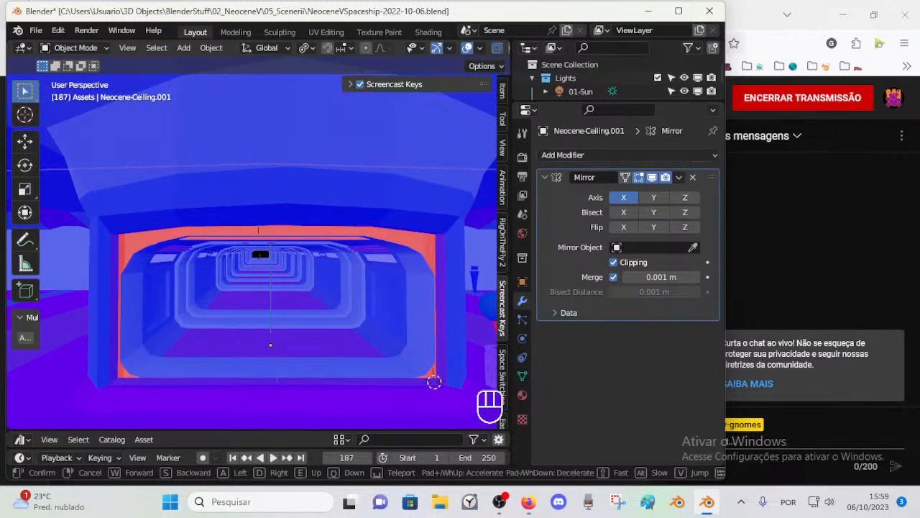
left_click(294, 264)
Step: Turn off the Face Orientation overlay and save the file
key("ctrl+s")
left_click(301, 291)
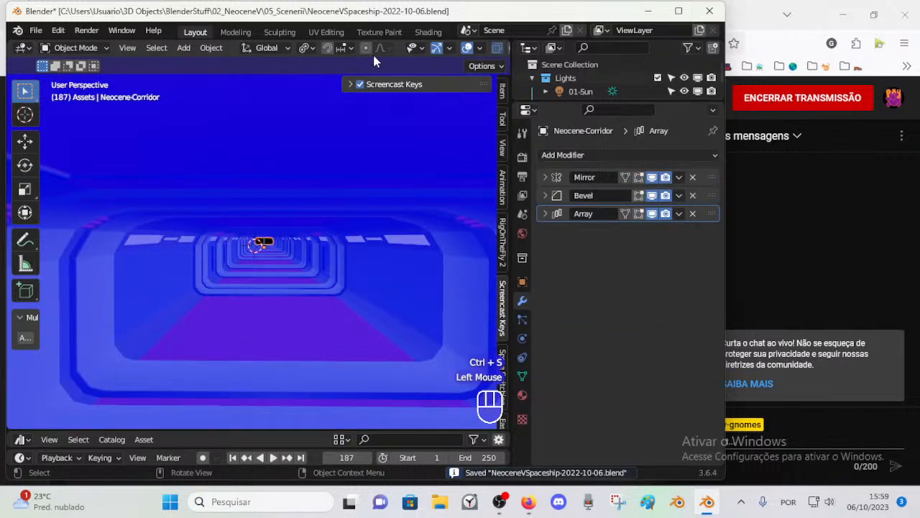
left_click(410, 47)
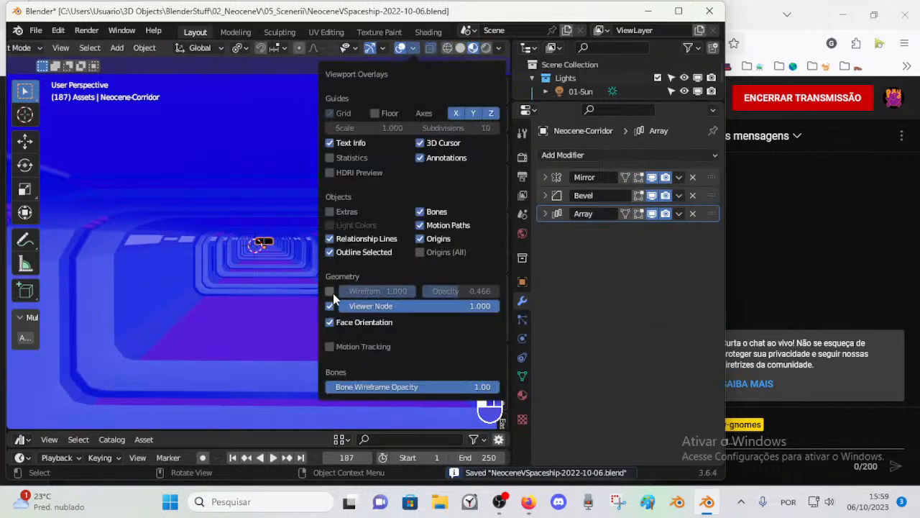
left_click(330, 322)
scroll(329, 323, "down", 2)
middle_click_drag(209, 279, 256, 275)
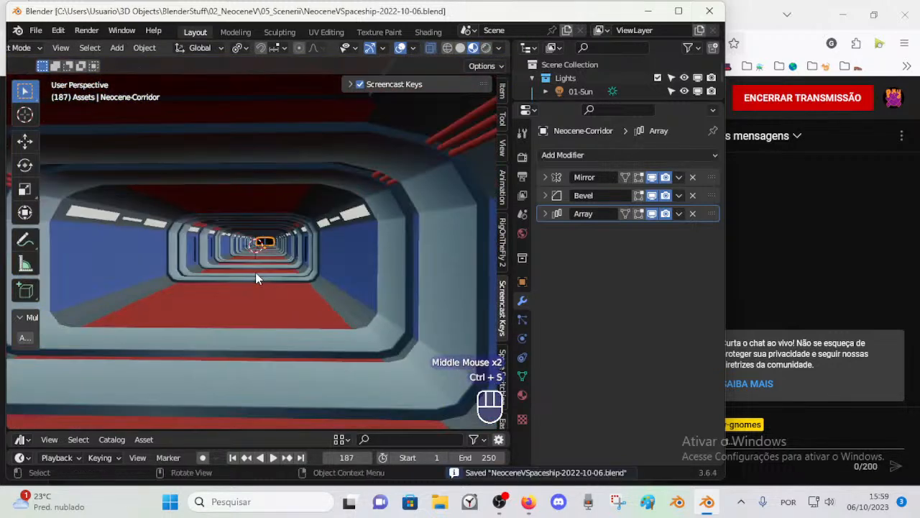
scroll(277, 302, "down", 1)
scroll(278, 298, "up", 2)
scroll(277, 299, "down", 1)
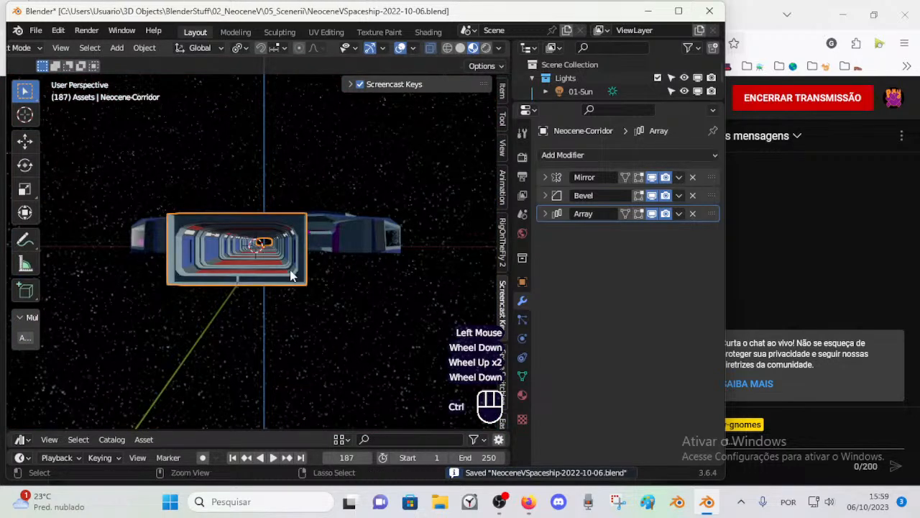
key("ctrl+s")
Step: Mark the corridor object as an asset
right_click(290, 273)
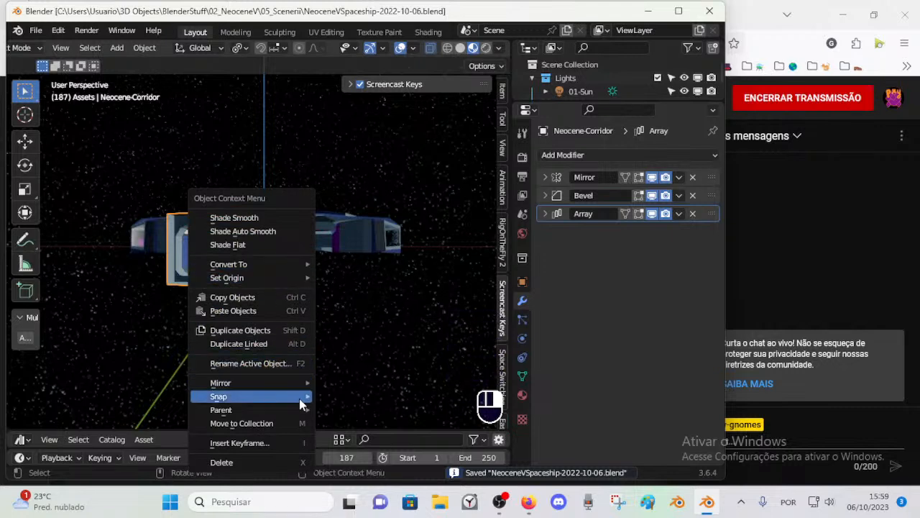
mouse_move(271, 263)
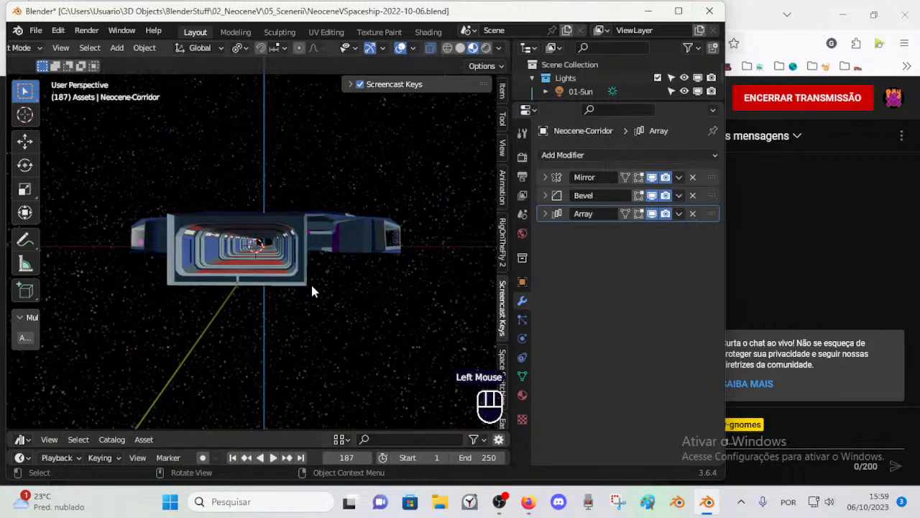
left_click(146, 47)
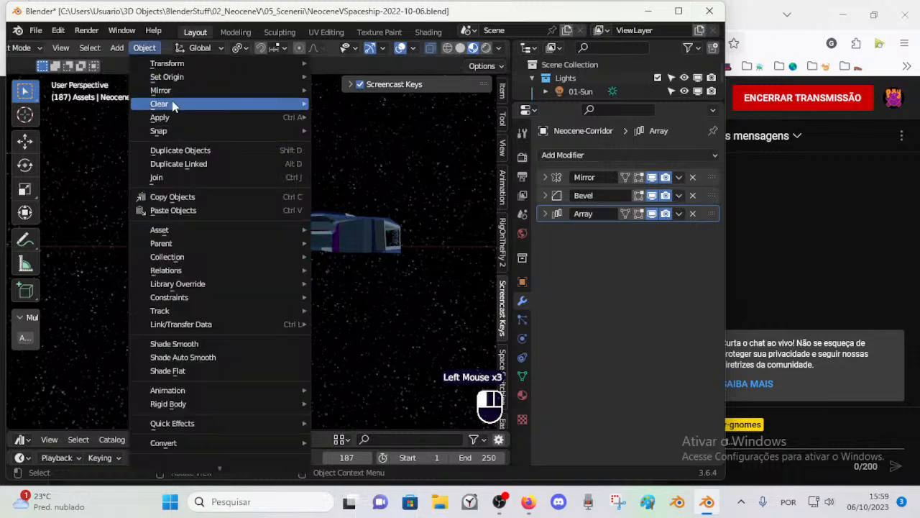
mouse_move(200, 237)
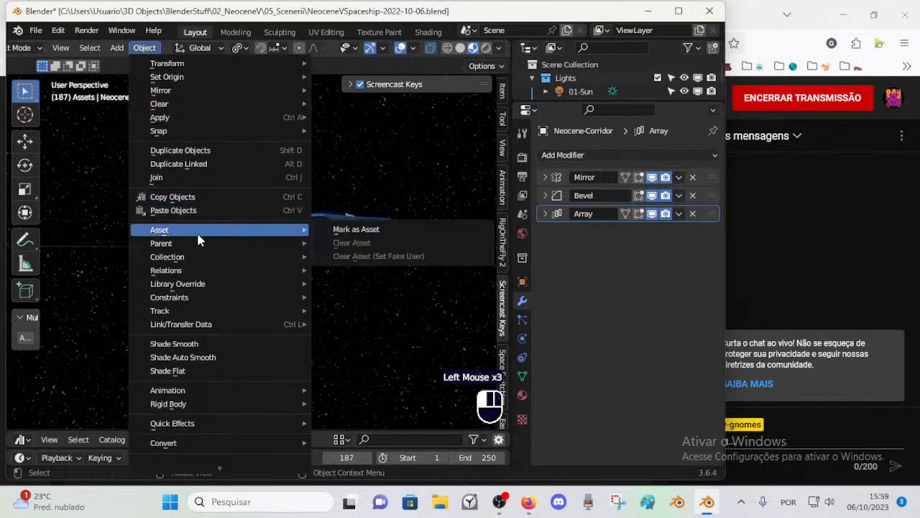
left_click(382, 237)
Step: Walk through the corridor in its material colours to examine the wall panels and the entrance from the main room
middle_click_drag(260, 259, 246, 274)
scroll(250, 284, "up", 2)
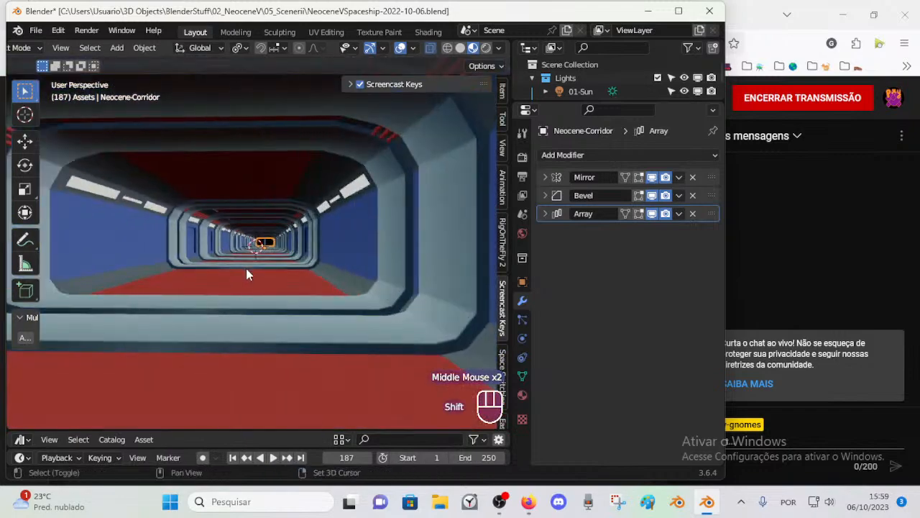
key("shift+grave")
key("shift+w")
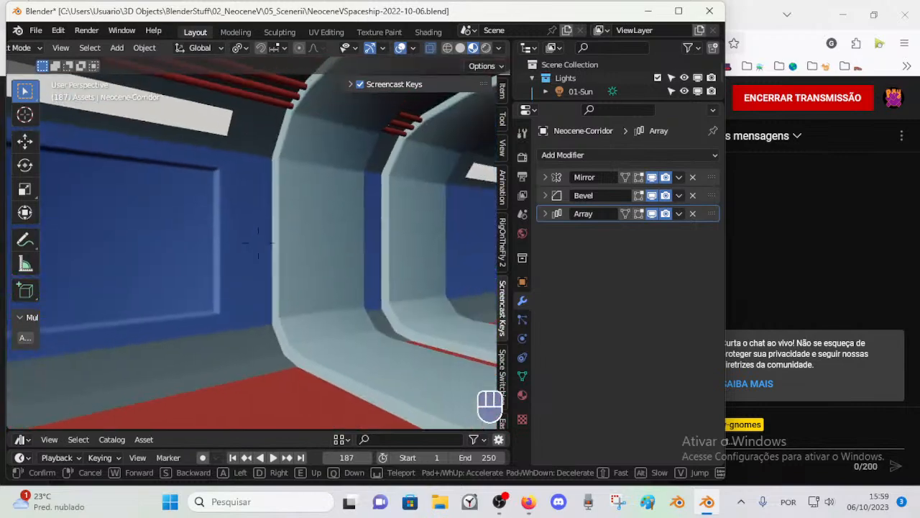
key("s")
left_click(246, 268)
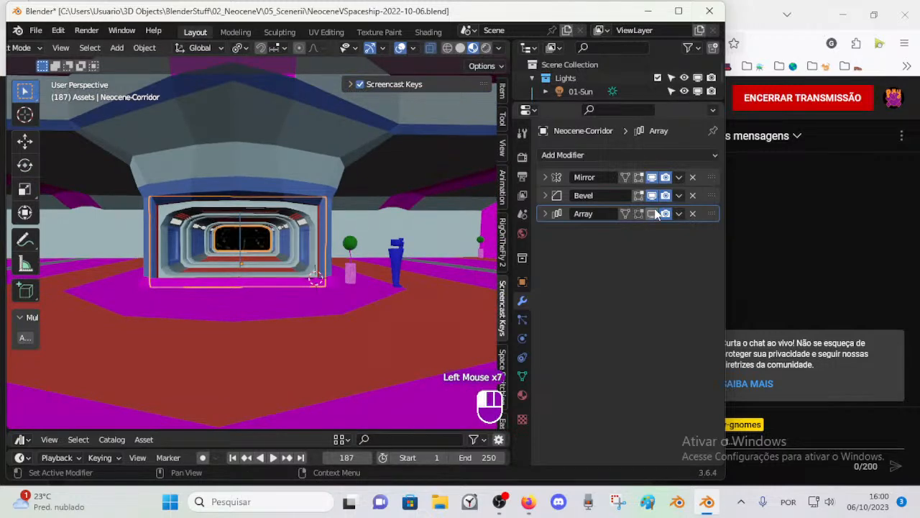
Step: Inspect the corridor without its repeated sections, and turn the Array modifier's viewport display back on
key("shift+grave")
key("w")
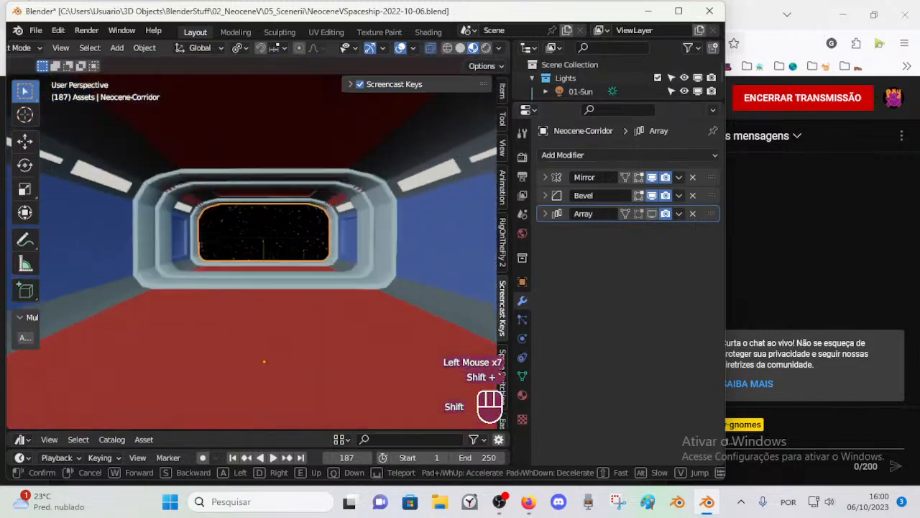
left_click(651, 214, "shift")
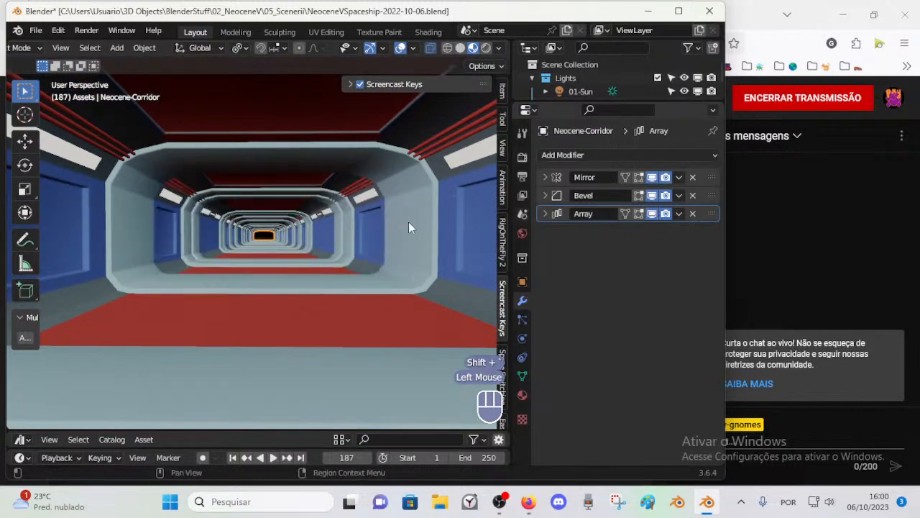
Step: Fly through the corridor, around its outside and back to the main room to examine how the repeated sections meet the entrance
key("w")
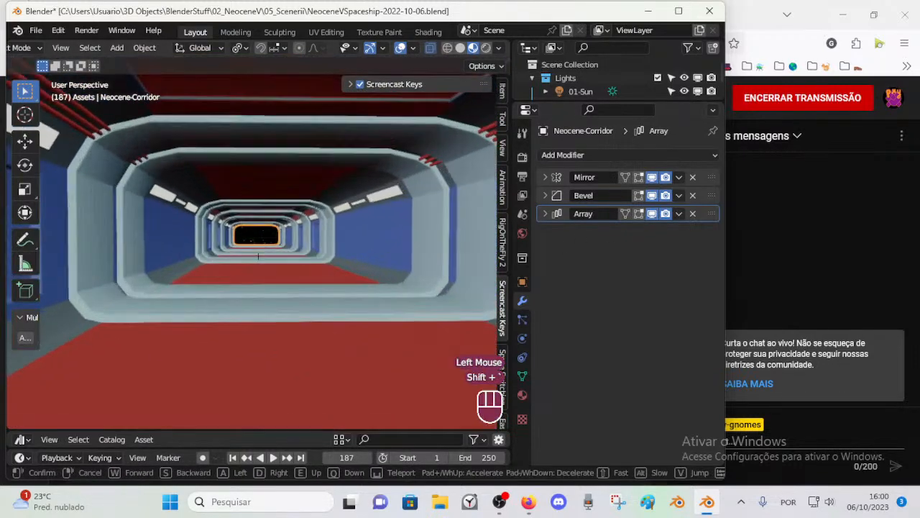
key("w")
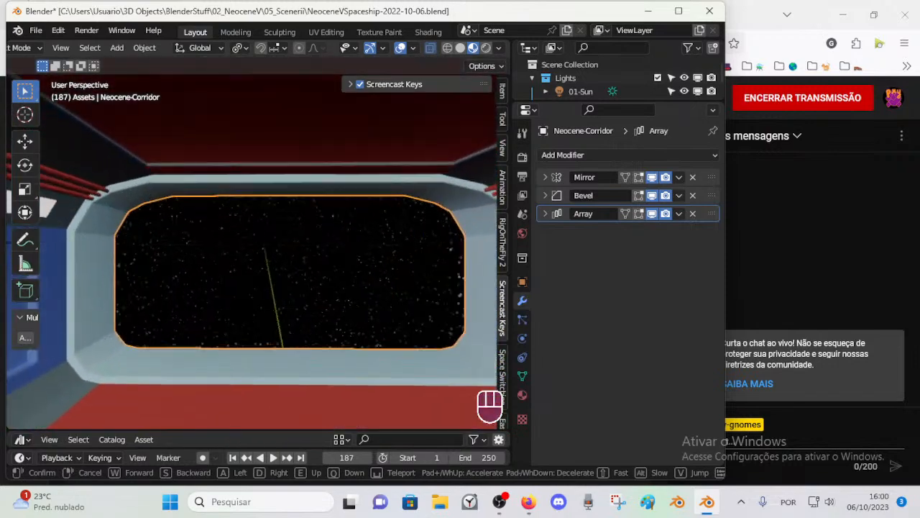
key("s")
key("e")
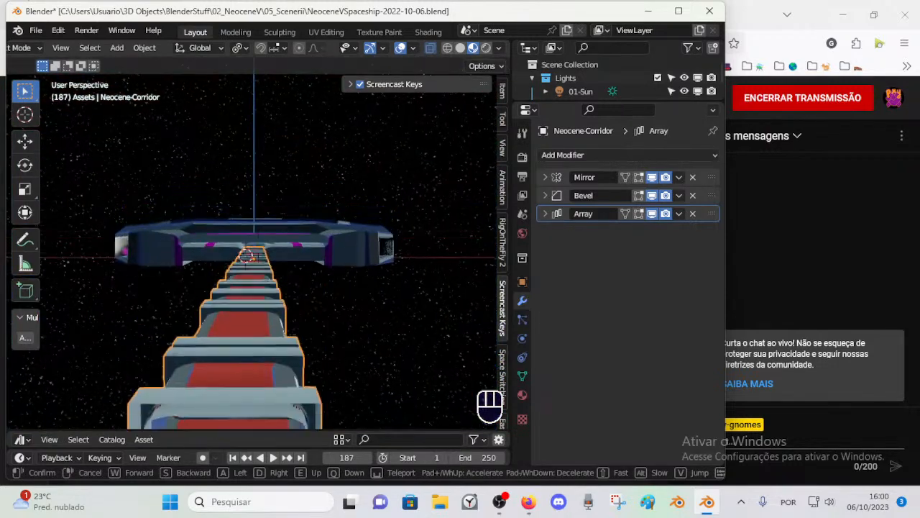
key("q")
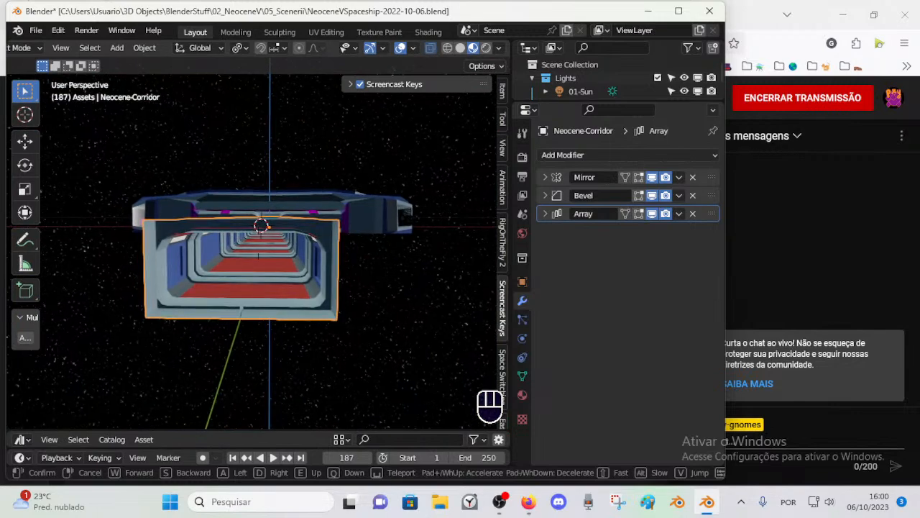
key("w")
key("e")
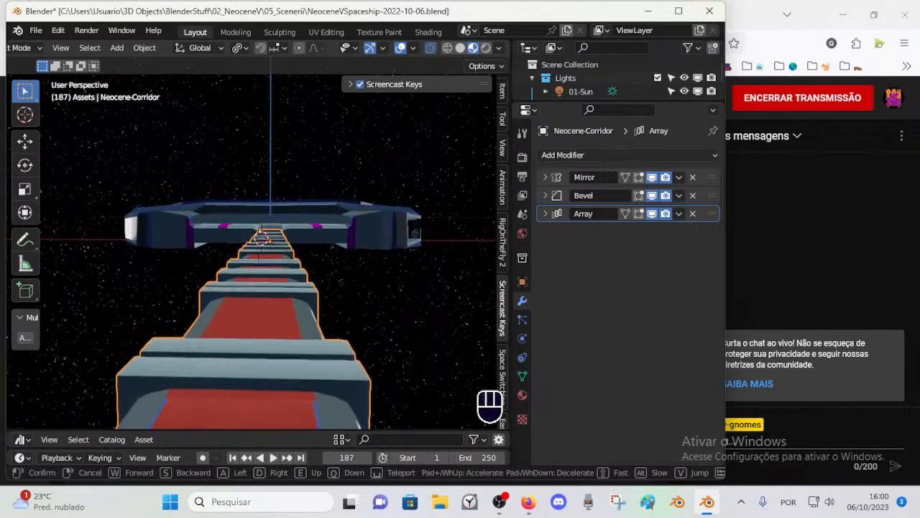
key("shift+w")
key("shift+w")
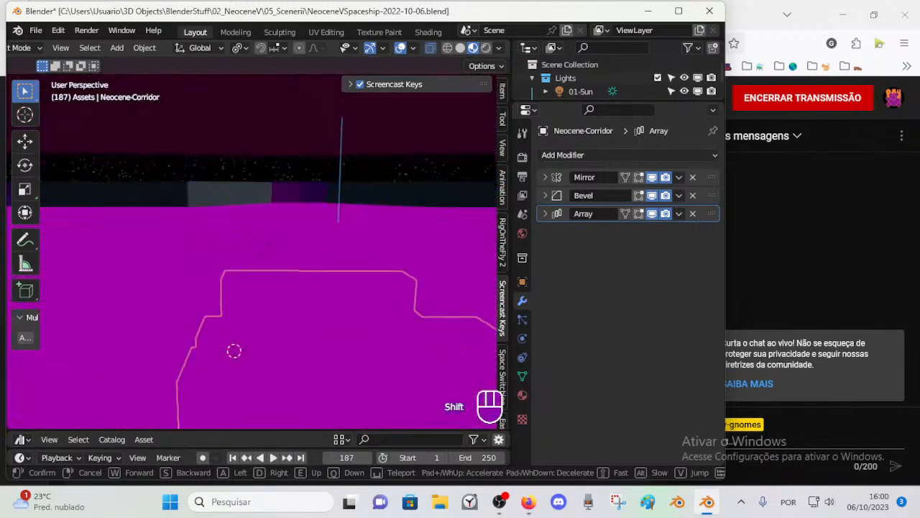
key("s")
key("w")
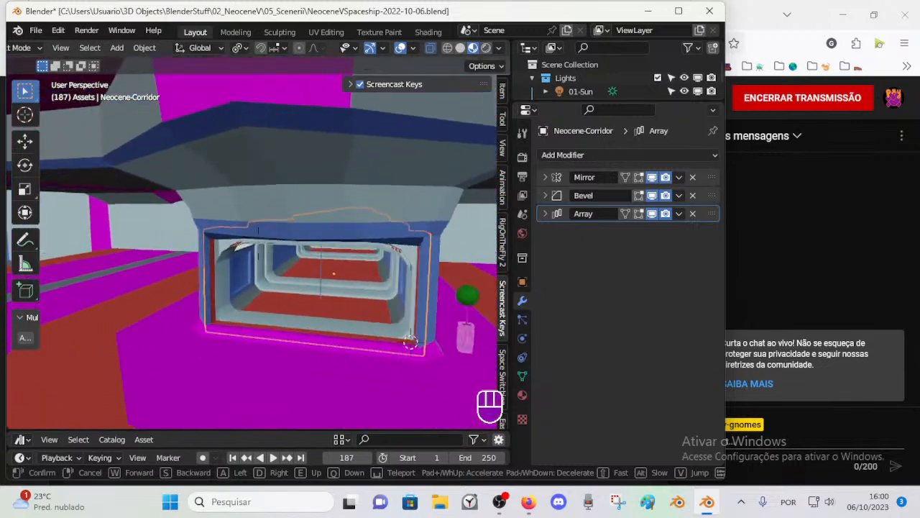
key("w")
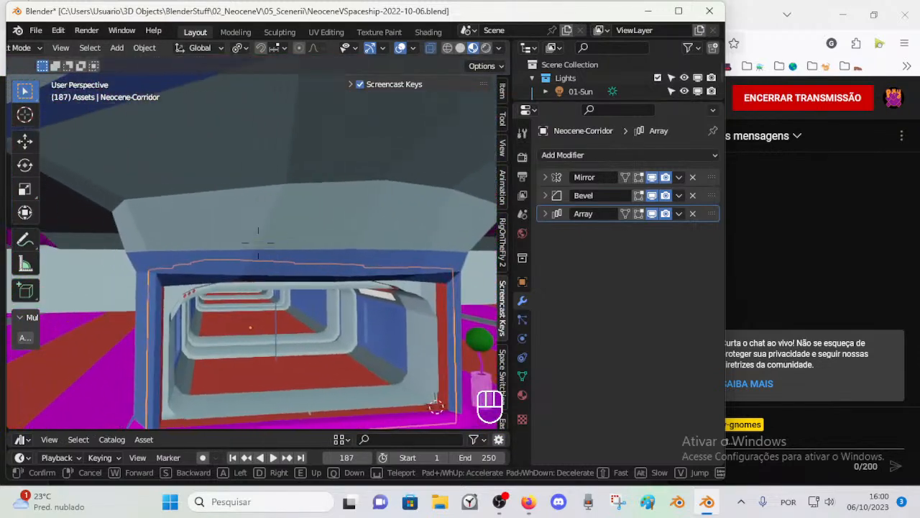
key("q")
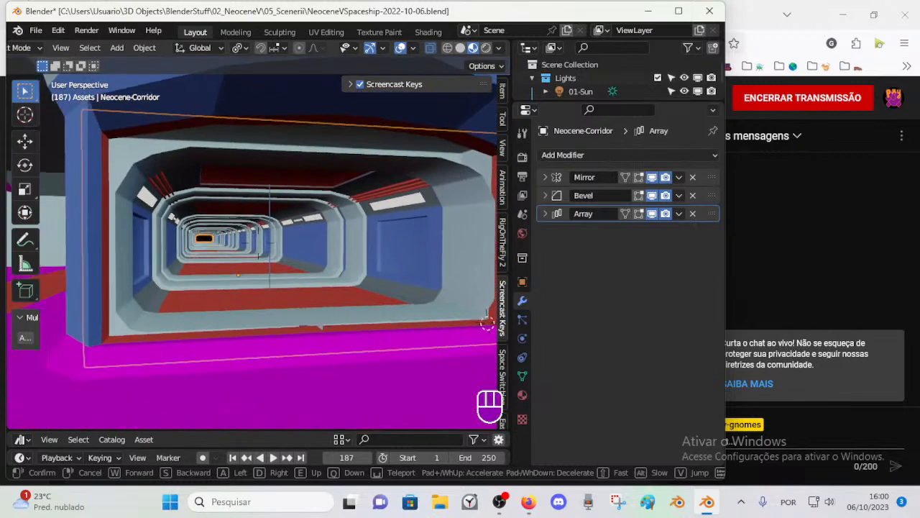
key("e")
key("q")
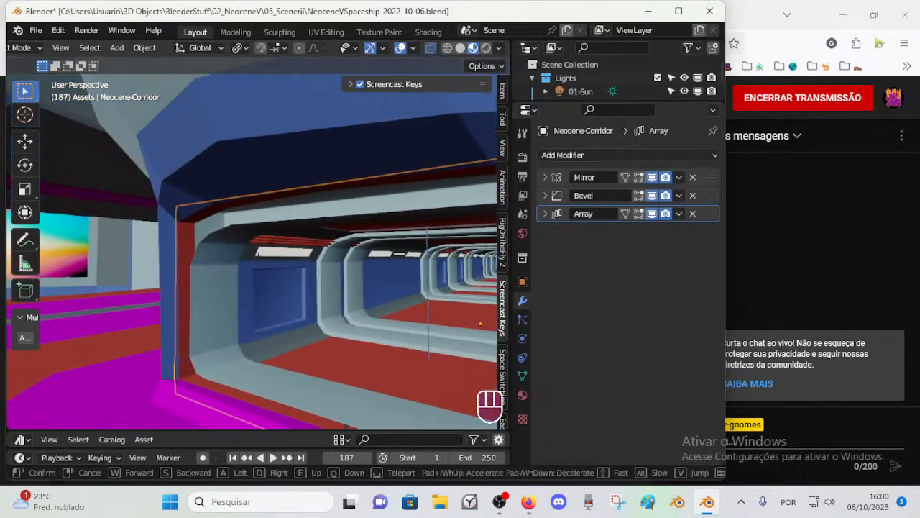
Step: Examine the main-room opening with the corridor hidden, and reveal the hidden objects again
left_click(243, 177)
left_click(275, 223)
scroll(275, 222, "down", 2)
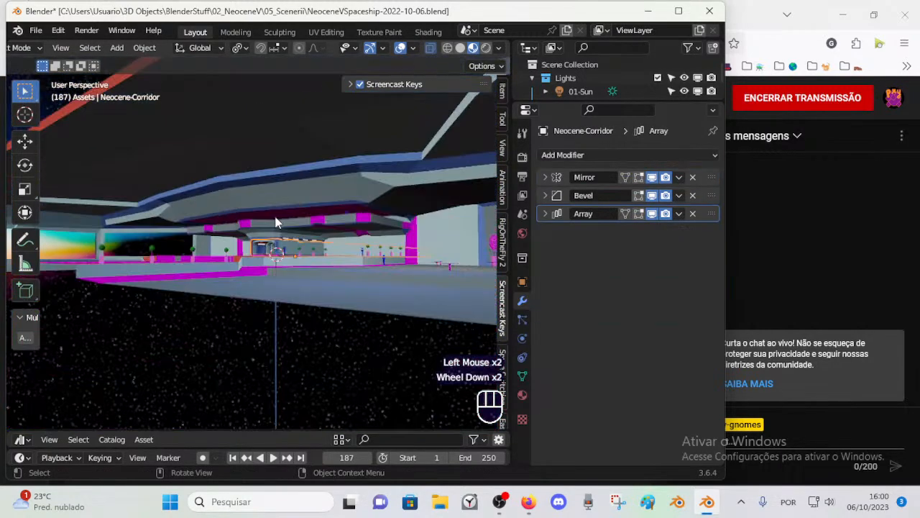
scroll(285, 252, "up", 2)
middle_click_drag(356, 347, 350, 337)
key("shift+grave")
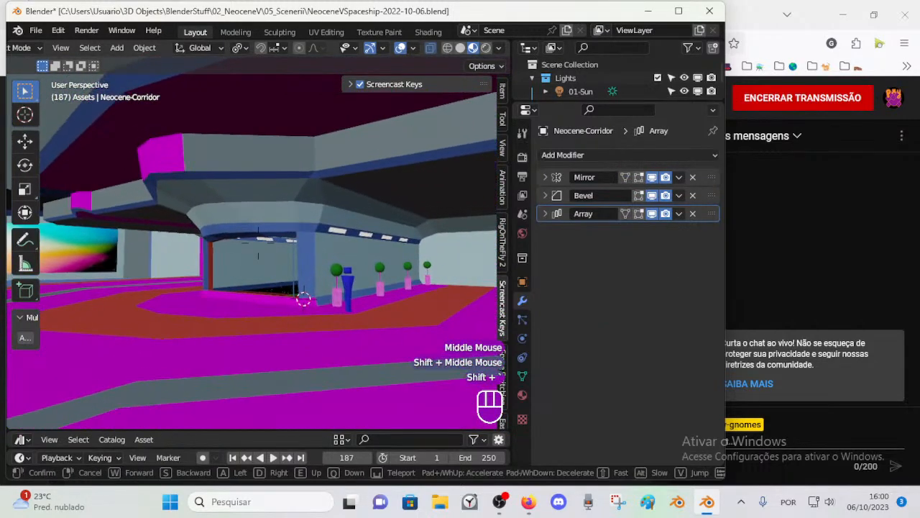
key("w")
key("s")
left_click(353, 340)
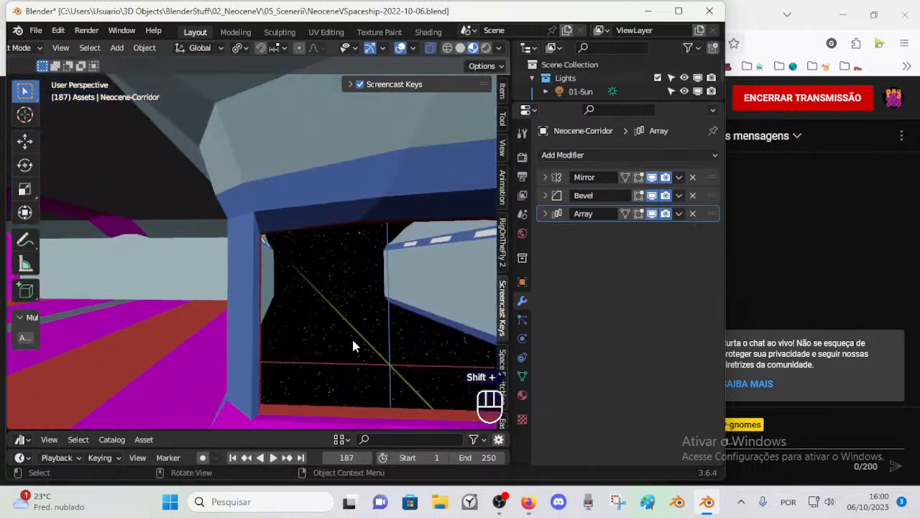
key("alt+h")
Step: Select the corridor and the main room alternately to compare their outlines around the entrance frame
mouse_move(353, 304)
middle_mouse_down("shift")
mouse_move(336, 309)
mouse_move(338, 299)
middle_mouse_up("shift")
left_click(387, 149)
middle_click_drag(387, 148, 212, 201, "shift")
middle_click_drag(246, 198, 301, 208, "shift")
left_click(213, 240)
scroll(205, 261, "down", 1)
scroll(219, 270, "up", 1)
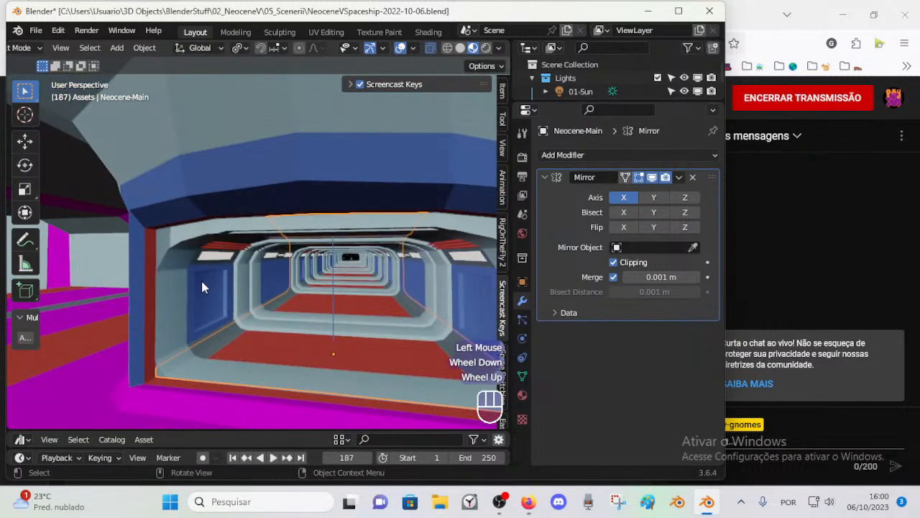
left_click(165, 269)
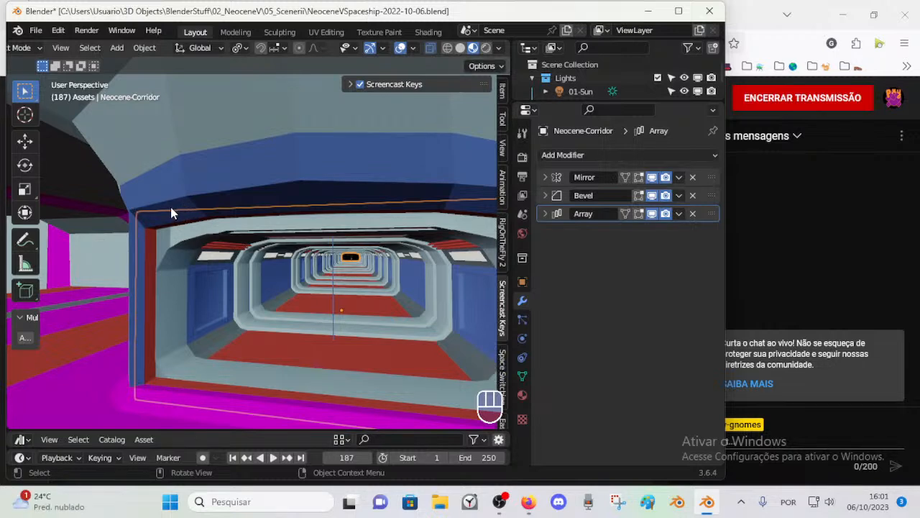
double_click(192, 199)
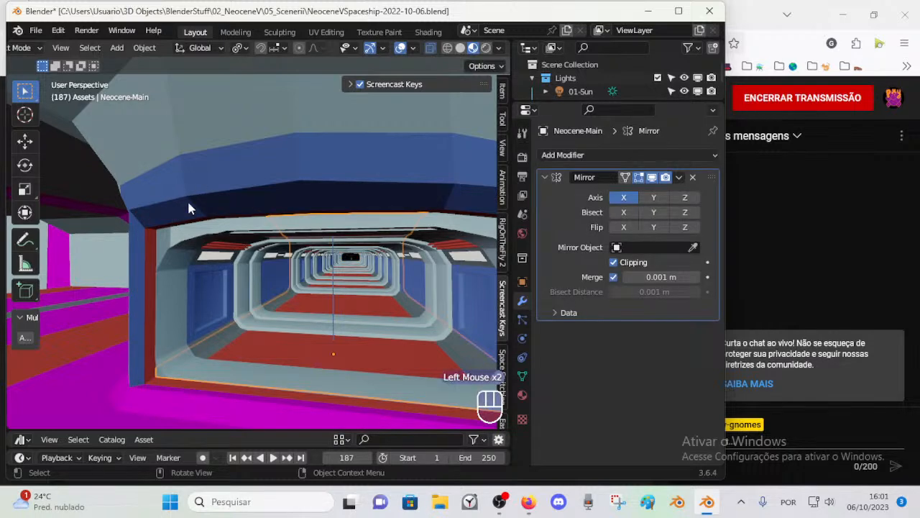
left_click(253, 238)
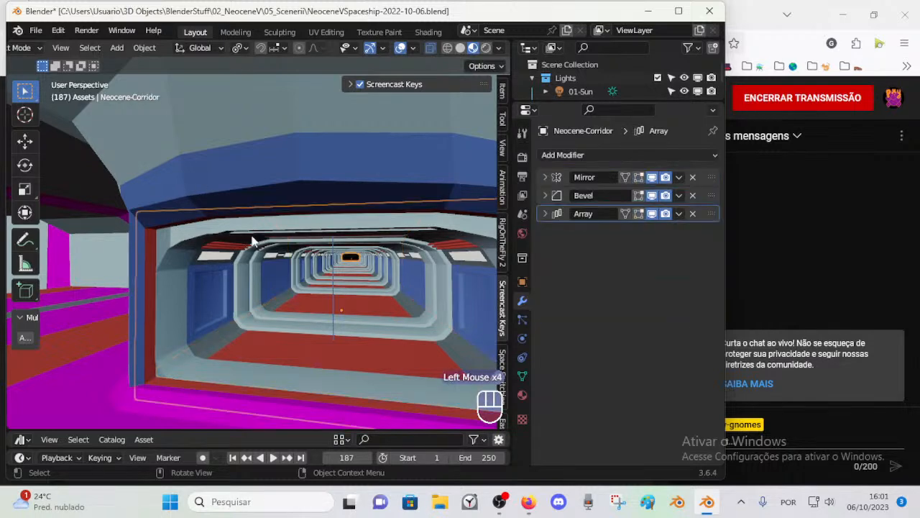
left_click(201, 195)
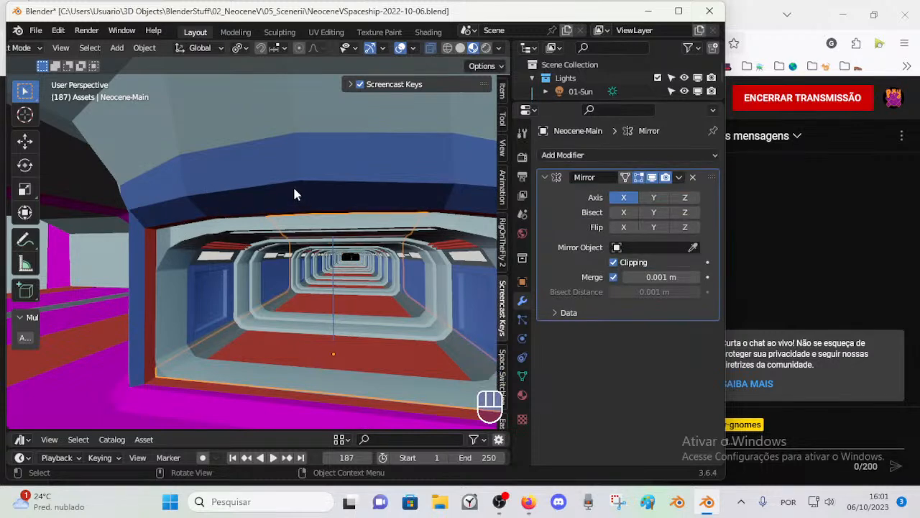
left_click(171, 255)
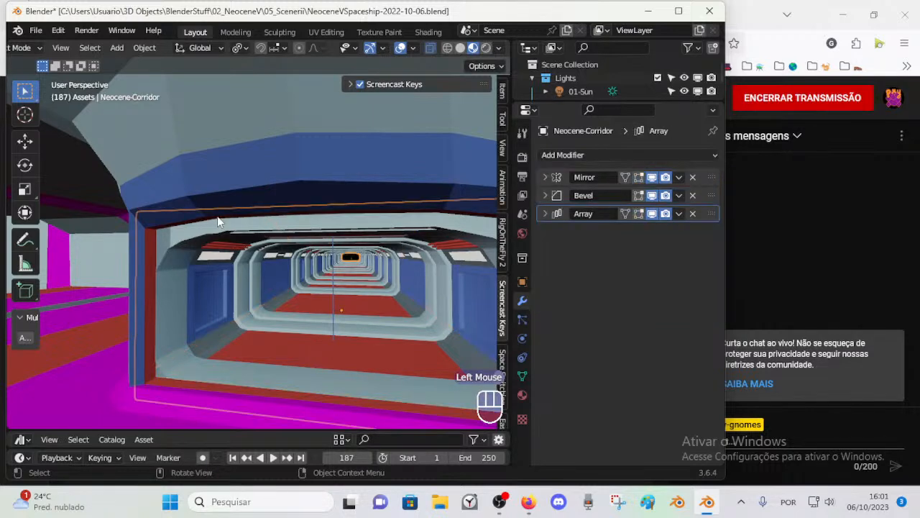
key("Tab")
key("Tab")
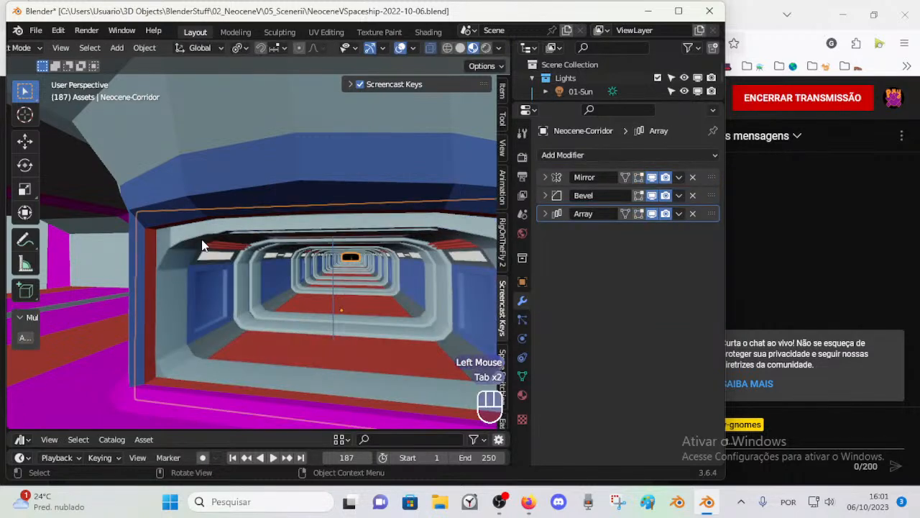
left_click(158, 246)
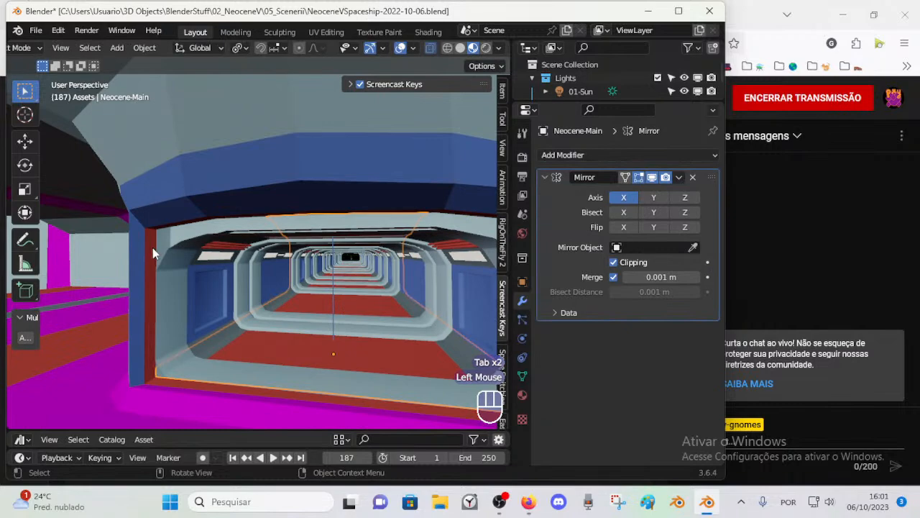
Step: Open the main room mesh in Edit Mode and examine its geometry around the corridor opening
middle_click_drag(149, 289, 181, 291, "ctrl")
scroll(149, 293, "down", 1)
scroll(149, 294, "up", 1)
mouse_move(229, 314)
middle_mouse_down("shift")
mouse_move(218, 305)
mouse_move(224, 315)
middle_mouse_up("shift")
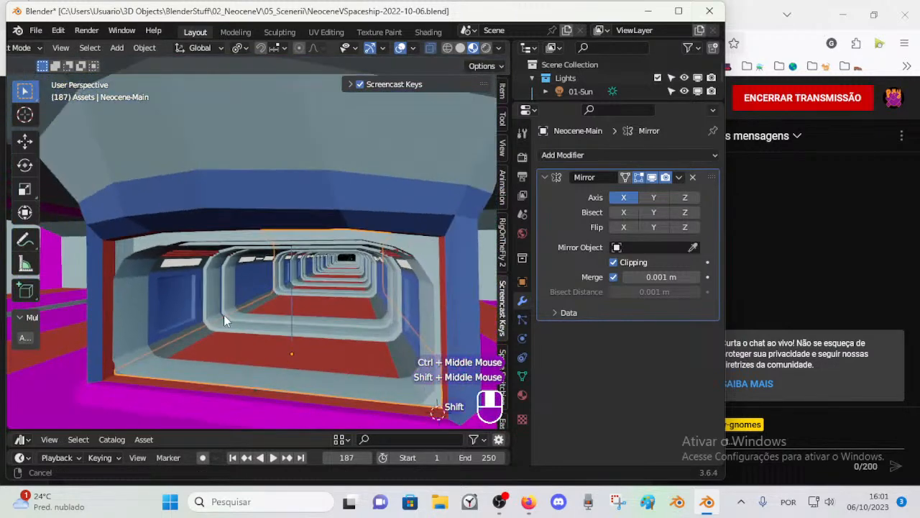
middle_click_drag(300, 287, 347, 230, "shift")
left_click(321, 170)
key("Tab")
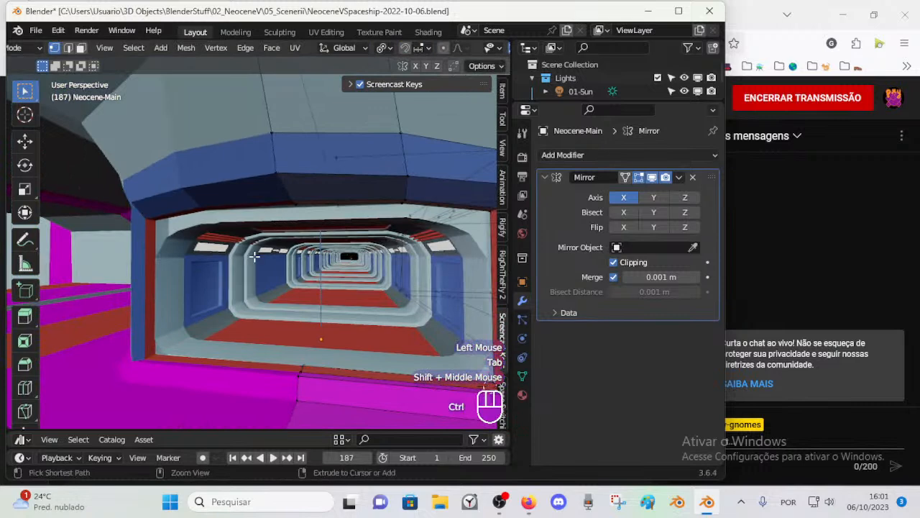
middle_click_drag(254, 256, 255, 259, "ctrl")
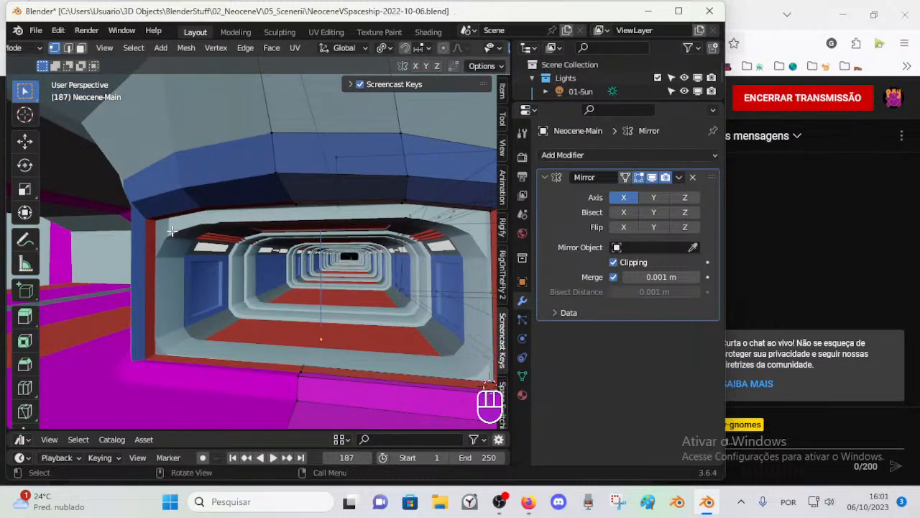
Step: Return the main room to Object Mode and save the file
middle_click_drag(170, 240, 331, 306, "shift")
scroll(308, 230, "down", 2)
key("ctrl+Tab")
left_click(346, 190)
key("h")
key("ctrl+s")
Step: Inspect the corridor entrance from inside the main room, near and far, in rendered shading
scroll(314, 284, "up", 3)
scroll(439, 283, "down", 3)
left_click(442, 286)
scroll(305, 296, "up", 1)
key("shift+grave")
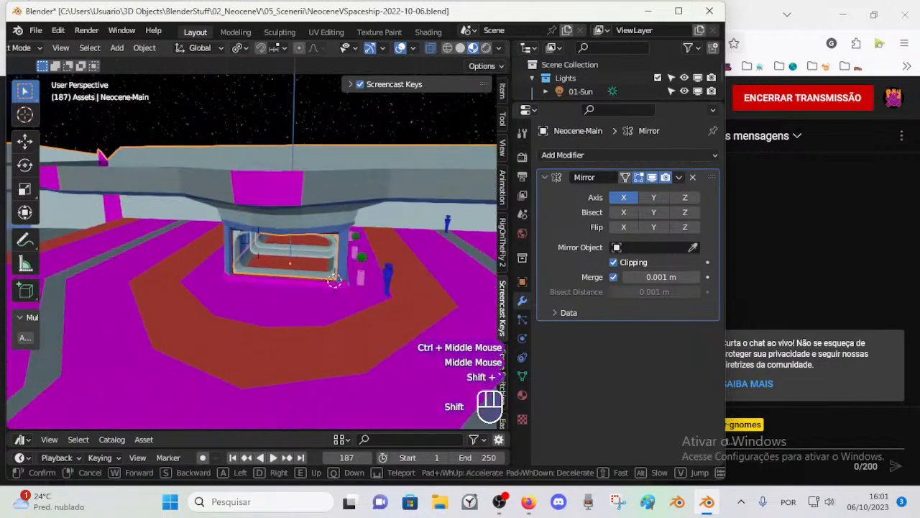
left_click(386, 232)
middle_click_drag(388, 216, 288, 250)
scroll(236, 259, "up", 1)
scroll(241, 263, "up", 1)
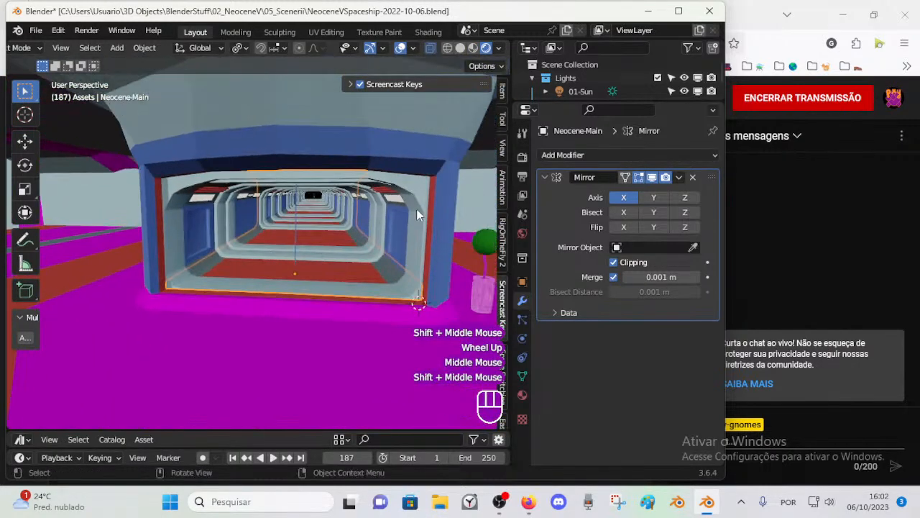
left_click(368, 177)
middle_click_drag(406, 199, 361, 285, "ctrl")
Step: Examine the main room's mesh faces around the corridor entrance in Edit Mode, and return to Object Mode
left_click(355, 172)
key("Tab")
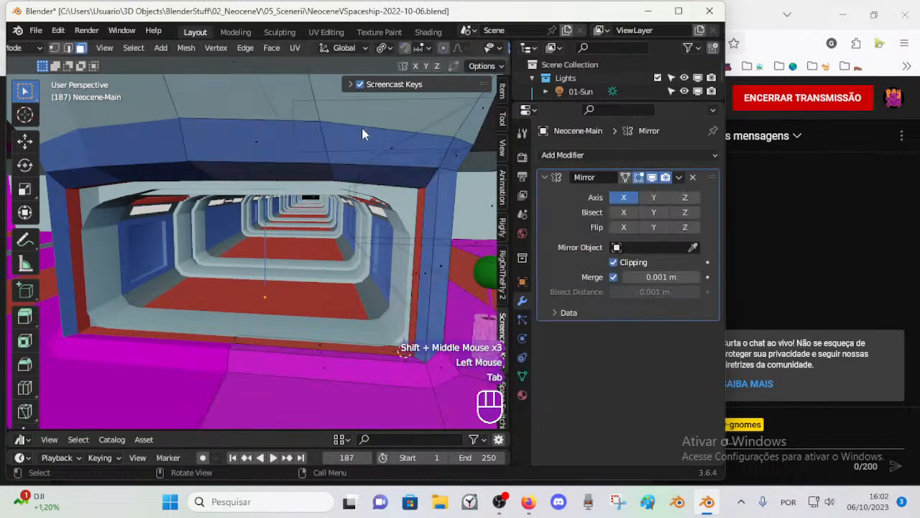
key("Tab")
left_click(362, 128)
scroll(361, 128, "down", 2)
scroll(294, 229, "up", 1)
key("Tab")
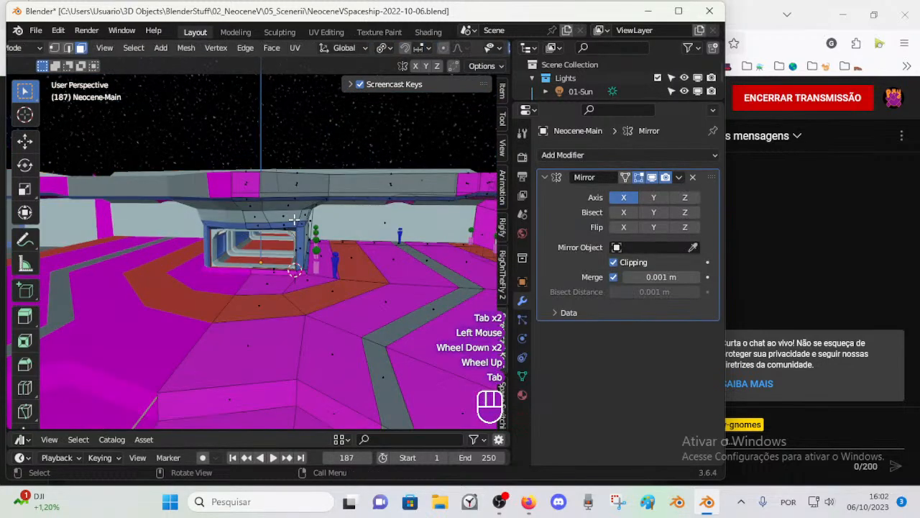
scroll(294, 219, "up", 1)
scroll(294, 219, "down", 1)
mouse_move(294, 218)
middle_mouse_down("ctrl")
mouse_move(294, 232)
mouse_move(304, 223)
mouse_move(295, 224)
middle_mouse_up("ctrl")
middle_click_drag(332, 193, 331, 191, "ctrl")
middle_click_drag(291, 220, 290, 212, "ctrl")
key("ctrl+Tab")
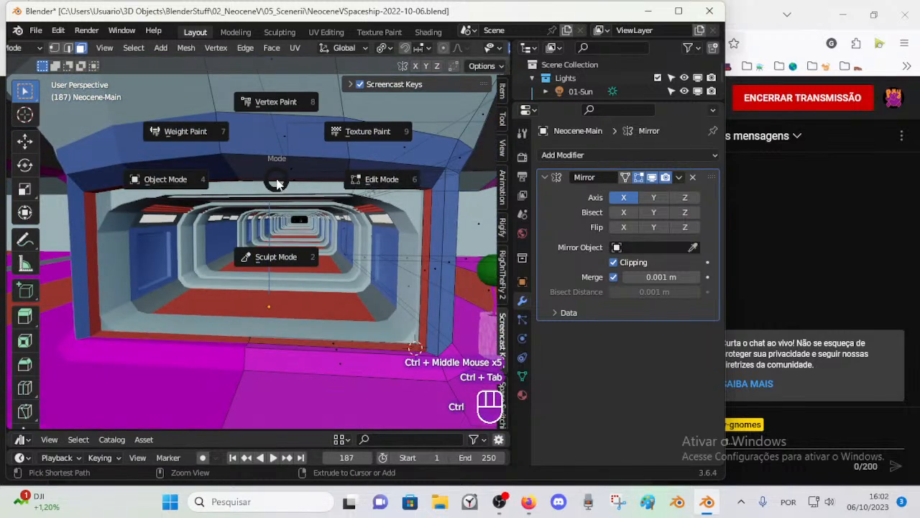
left_click(167, 179)
Step: Try hiding and moving the corridor to check which entrance surfaces belong to it
left_click(292, 183)
left_click(424, 192)
left_click(409, 197)
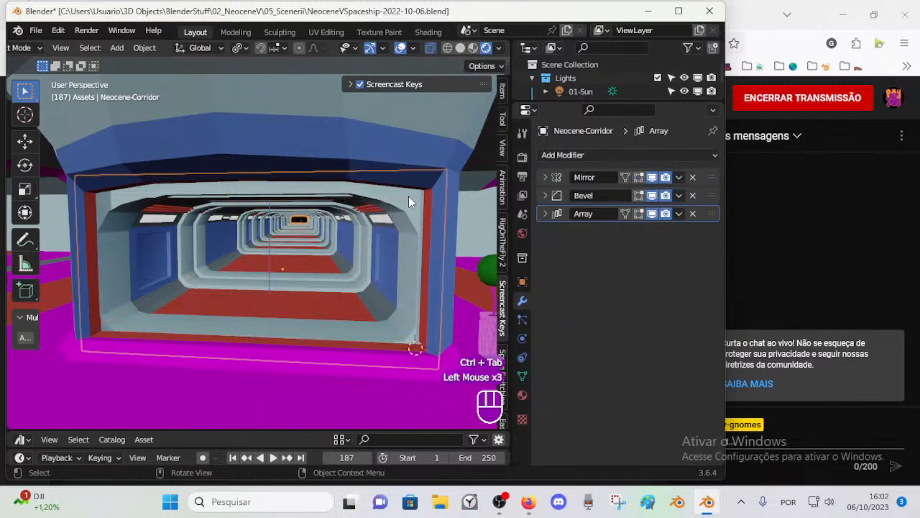
key("h")
key("g")
key("Escape")
key("ctrl+z")
key("g")
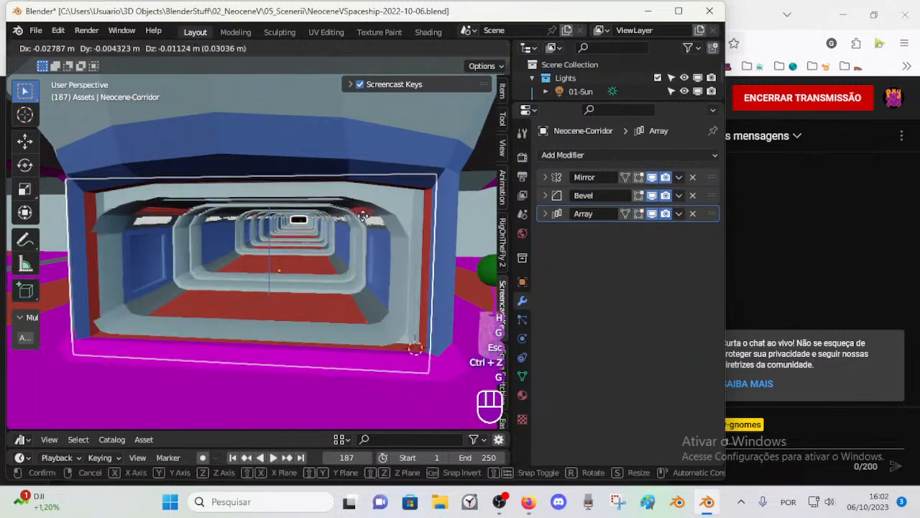
key("Escape")
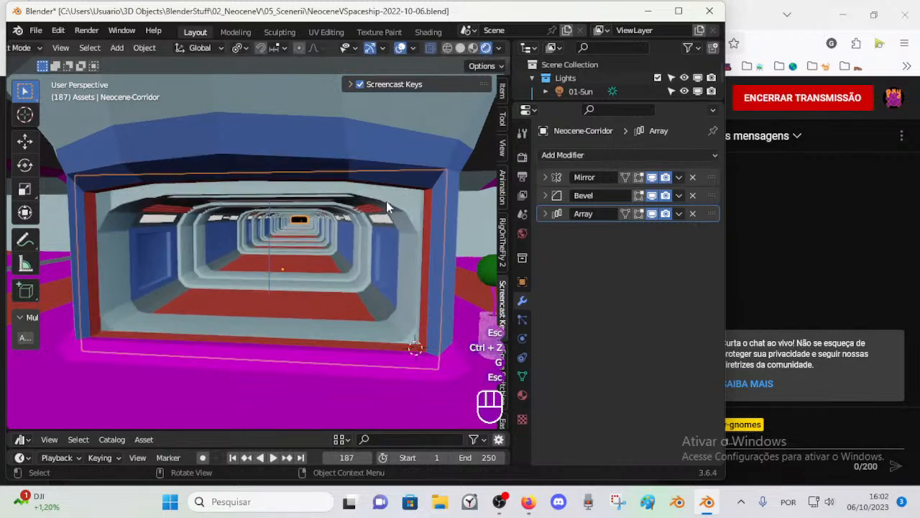
Step: Try to add a loop cut to the main room's mesh around the corridor entrance, and return to Object Mode
left_click(415, 189)
left_click(420, 189)
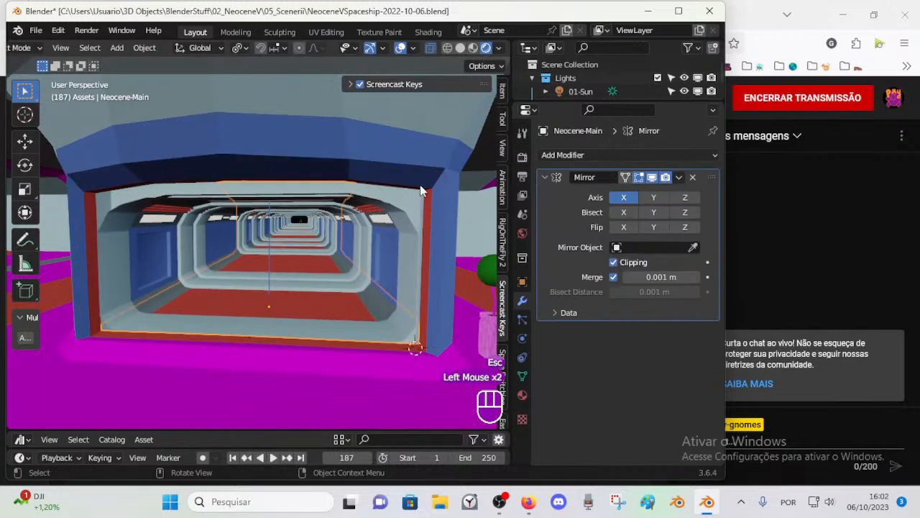
key("Tab")
key("alt+a")
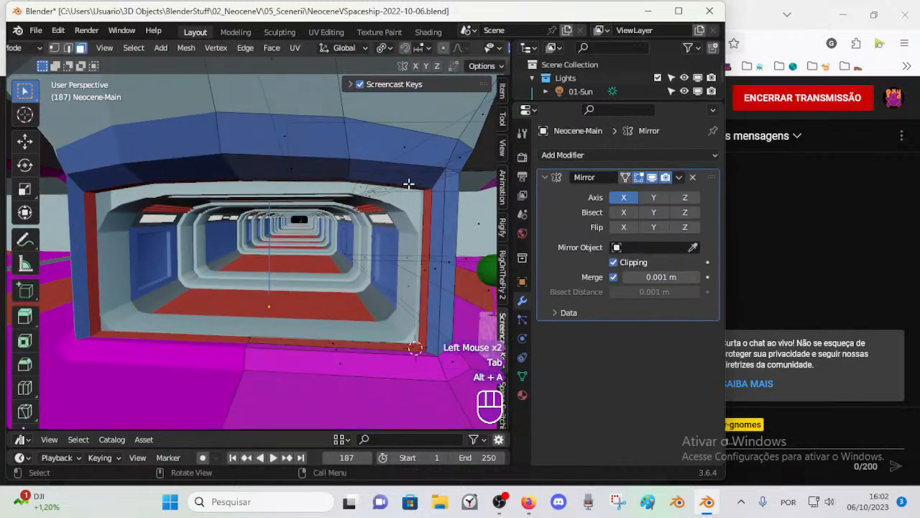
key("ctrl+r")
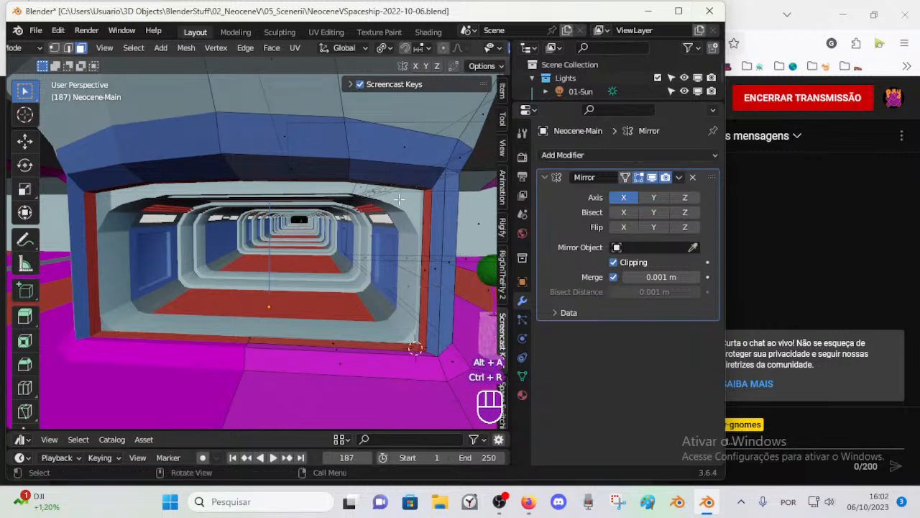
mouse_move(419, 222)
middle_mouse_down("ctrl")
mouse_move(418, 201)
mouse_move(418, 221)
mouse_move(410, 218)
middle_mouse_up("ctrl")
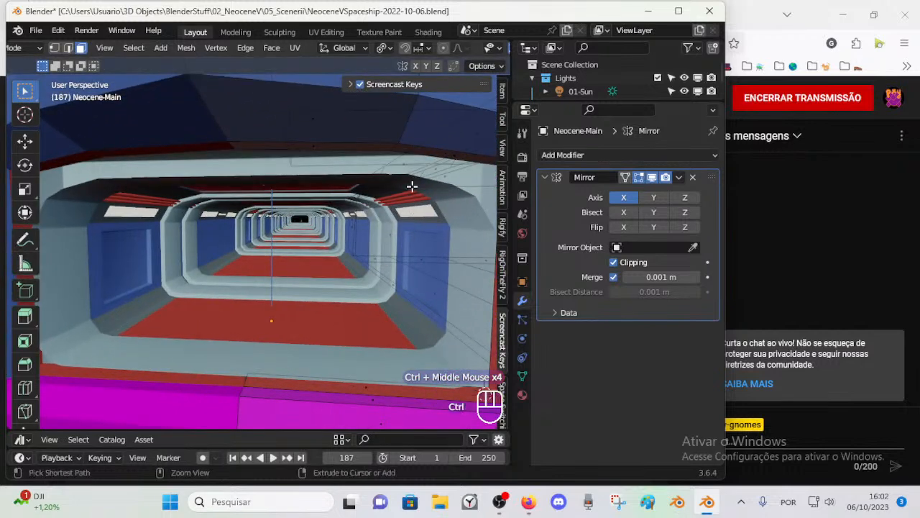
key("ctrl+Tab")
Step: Examine the corridor's mesh through the entrance in Edit Mode, and return to Object Mode
left_click(436, 179)
key("Tab")
scroll(288, 195, "down", 1)
scroll(287, 229, "up", 1)
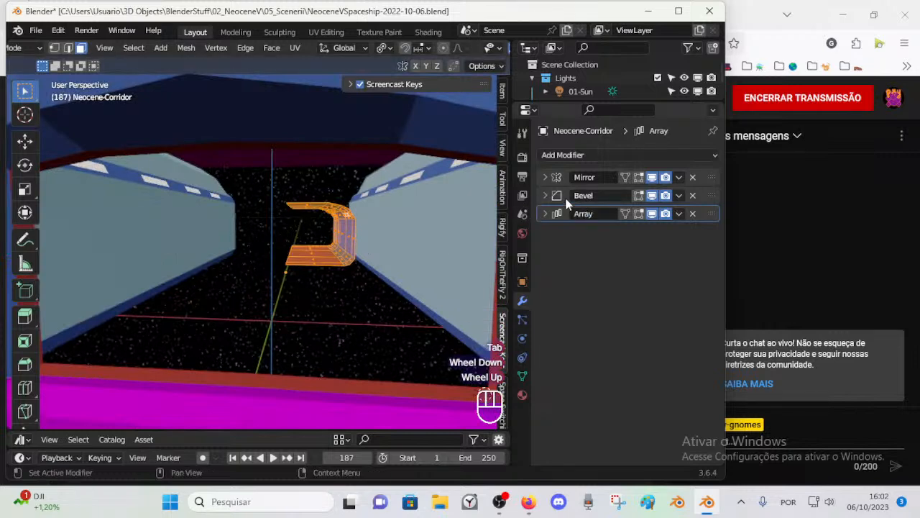
key("Tab")
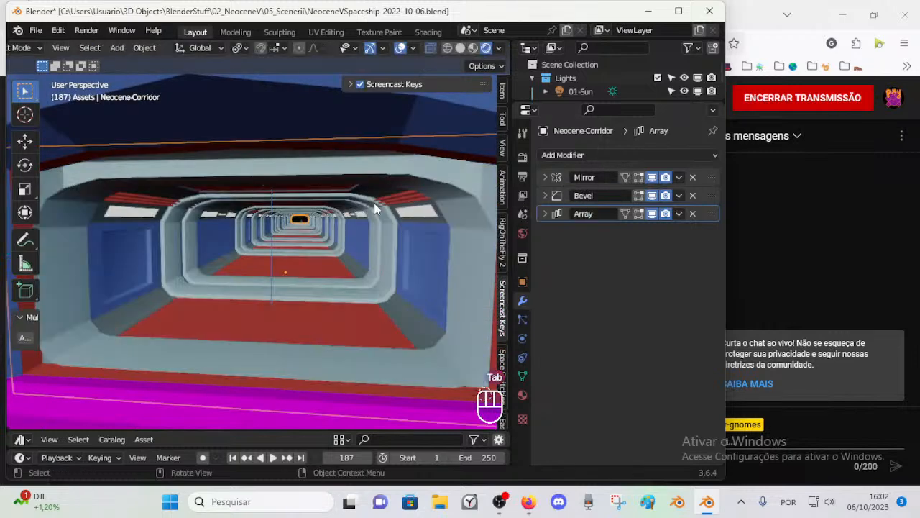
Step: Inspect how the repeated corridor sections meet the main room's entrance frame, near and far
left_click(361, 171)
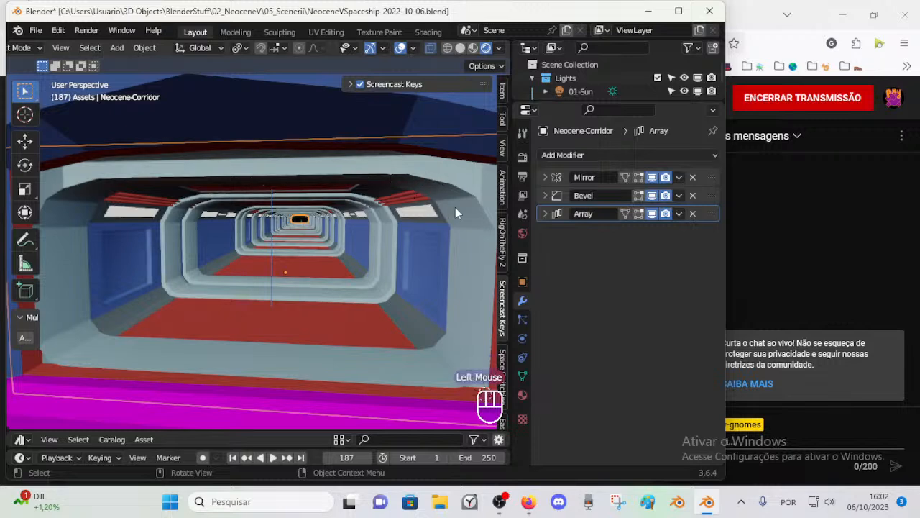
scroll(321, 218, "down", 2)
scroll(215, 228, "up", 2)
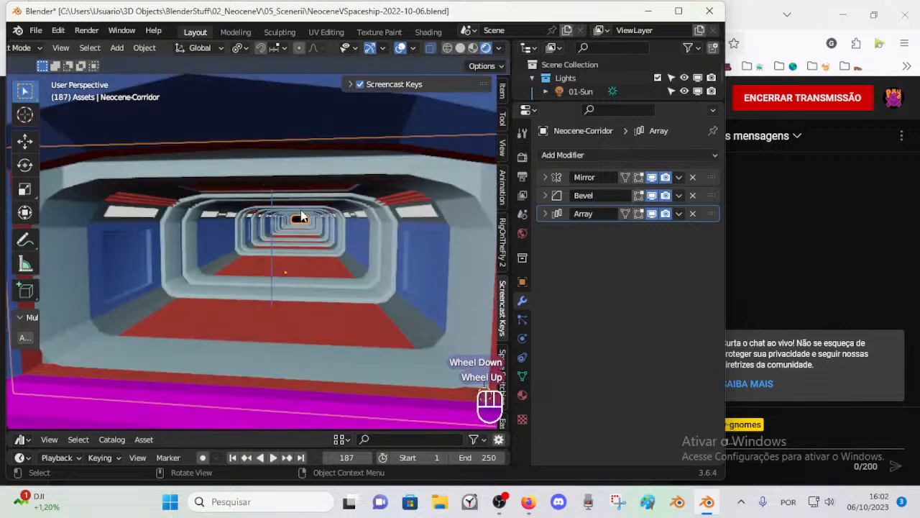
scroll(331, 169, "down", 2)
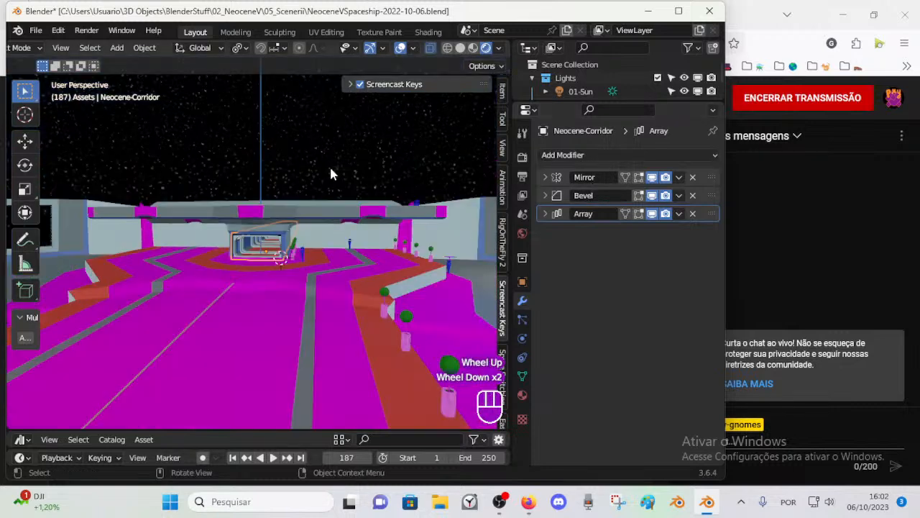
scroll(332, 169, "up", 2)
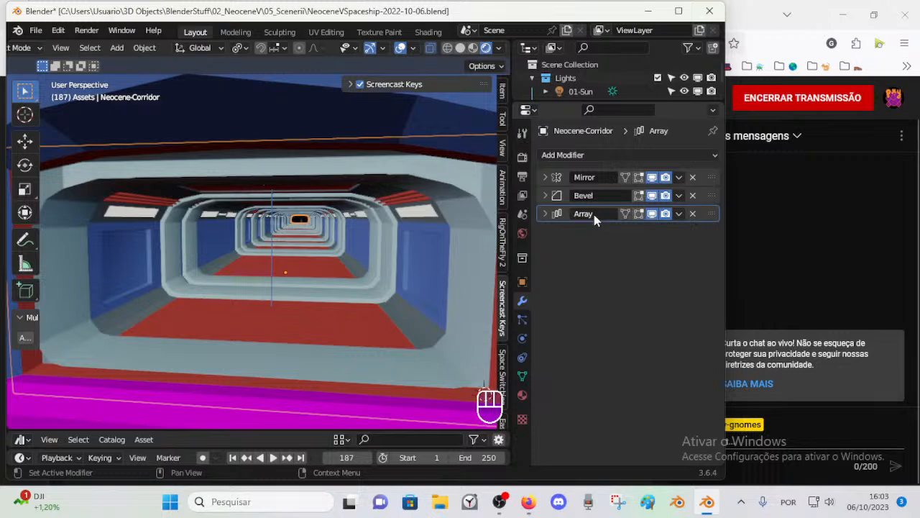
scroll(365, 173, "down", 1)
scroll(355, 206, "up", 1)
scroll(309, 230, "down", 1)
scroll(338, 255, "up", 1)
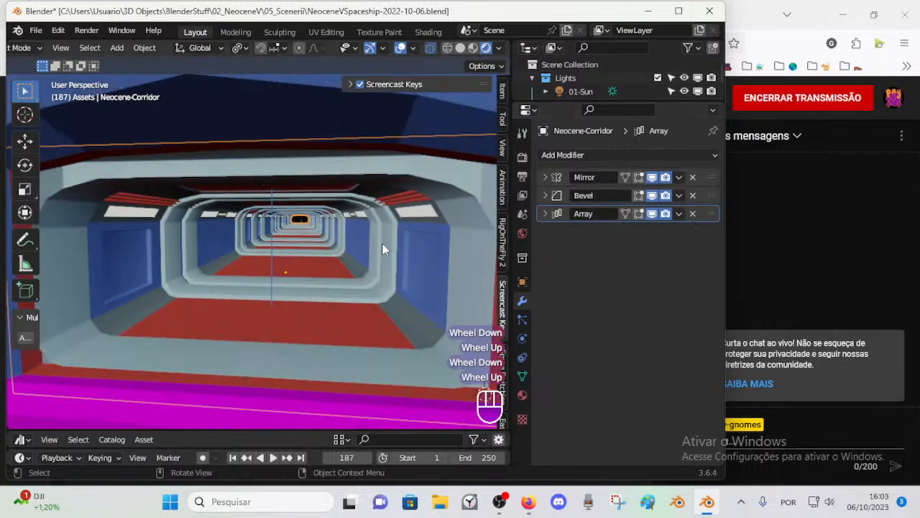
Step: Save the file with the corridor selected
left_click(436, 195)
scroll(427, 187, "down", 1)
scroll(427, 187, "up", 1)
key("ctrl+s")
left_click(419, 176)
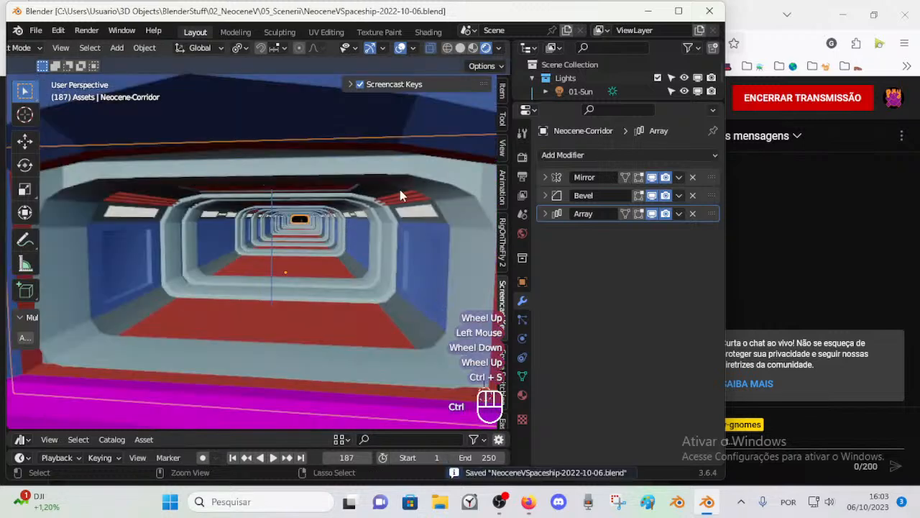
Step: Reveal any hidden faces of the corridor mesh in Edit Mode and clear the selection
key("Tab")
scroll(417, 191, "down", 2)
scroll(400, 220, "up", 2)
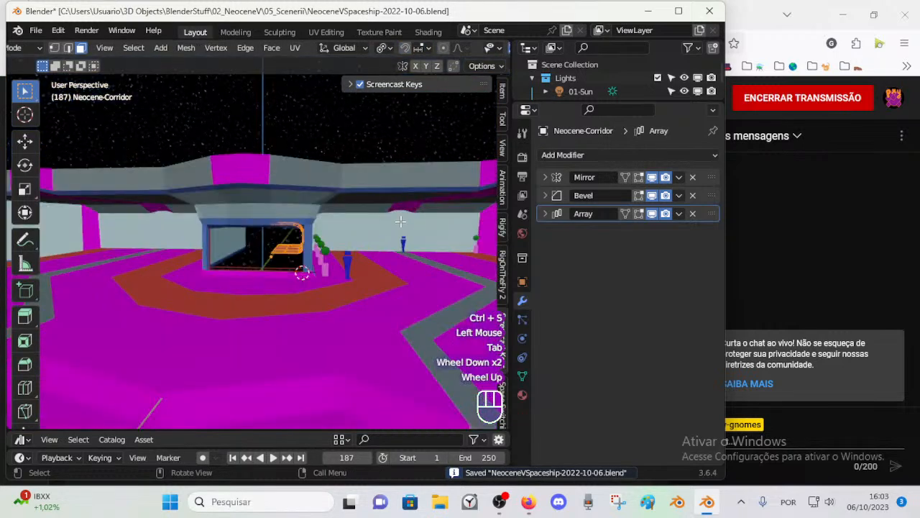
key("alt+h")
key("alt+a")
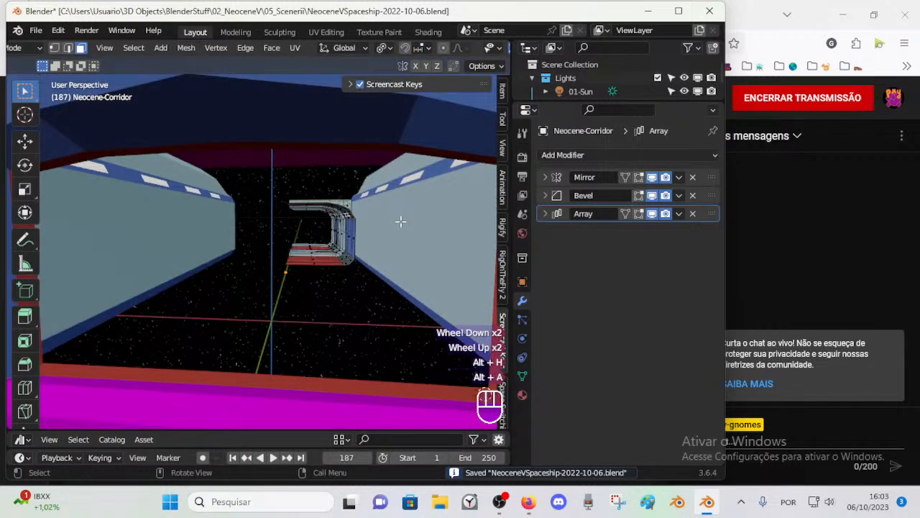
Step: Compare the full corridor in Object Mode with its base mesh in Edit Mode
key("Tab")
left_click(411, 181)
key("Tab")
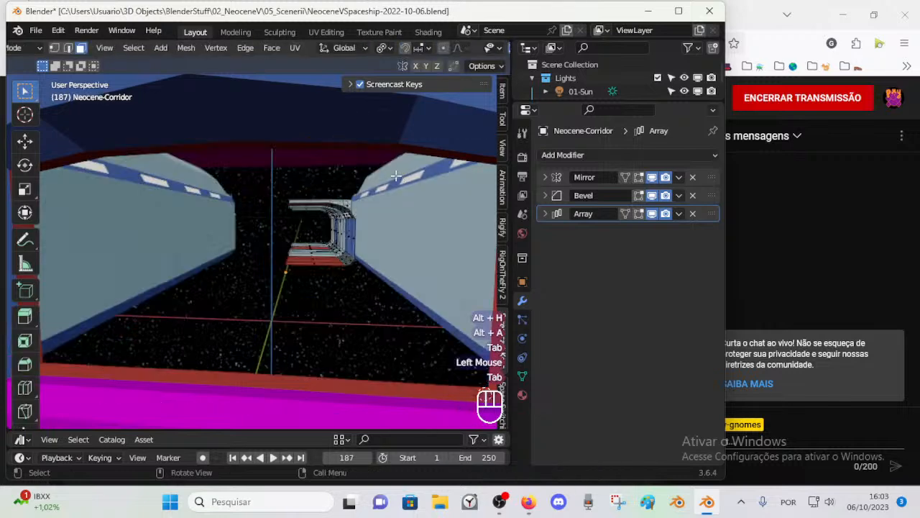
key("Tab")
left_click(464, 192)
key("Tab")
scroll(400, 238, "up", 2)
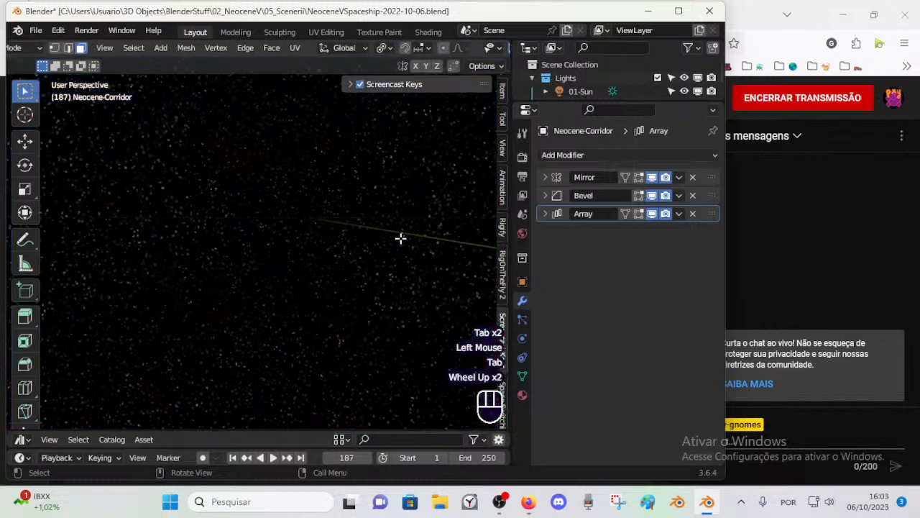
Step: Select the corridor's whole base mesh, viewed from outside the ship, and save the file
scroll(400, 238, "down", 2)
middle_click_drag(401, 238, 350, 235, "shift")
scroll(376, 238, "up", 1)
left_click(415, 236, "alt+shift")
key("alt+a")
scroll(261, 359, "up", 2)
middle_click_drag(375, 339, 346, 349)
key("a")
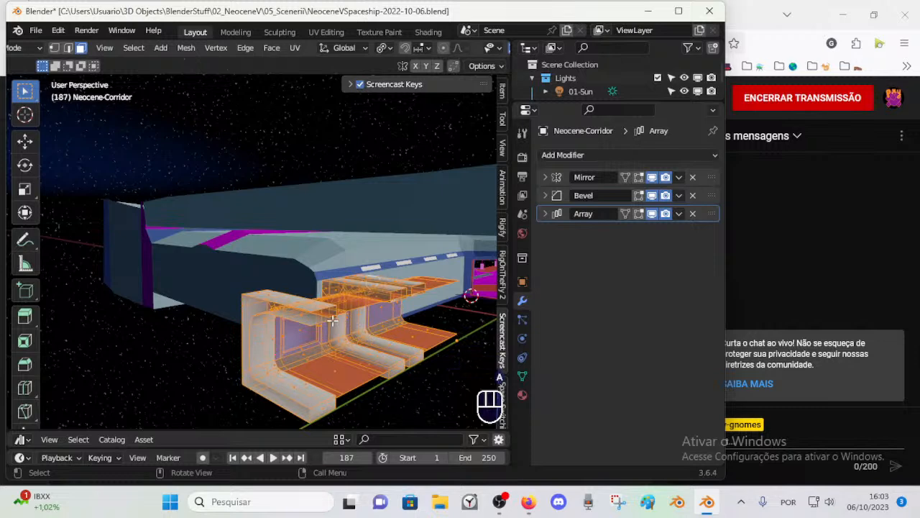
key("ctrl+s")
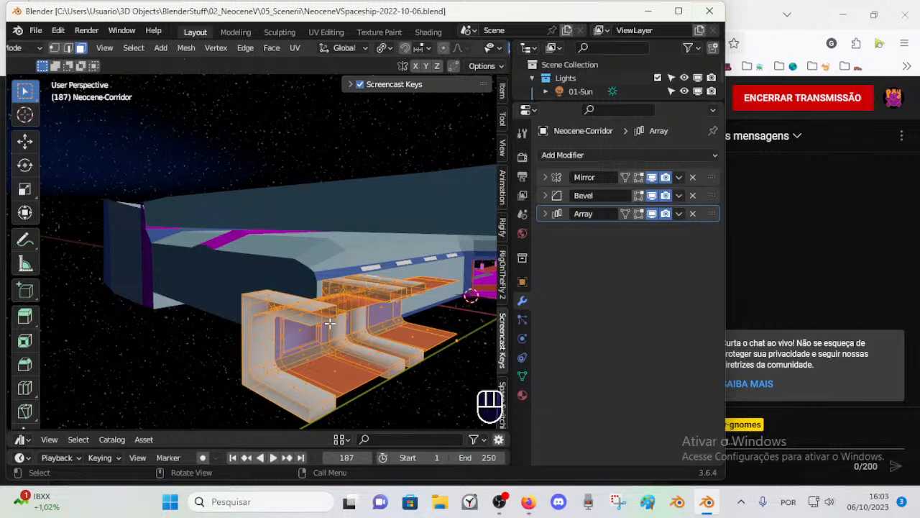
key("s")
key("y")
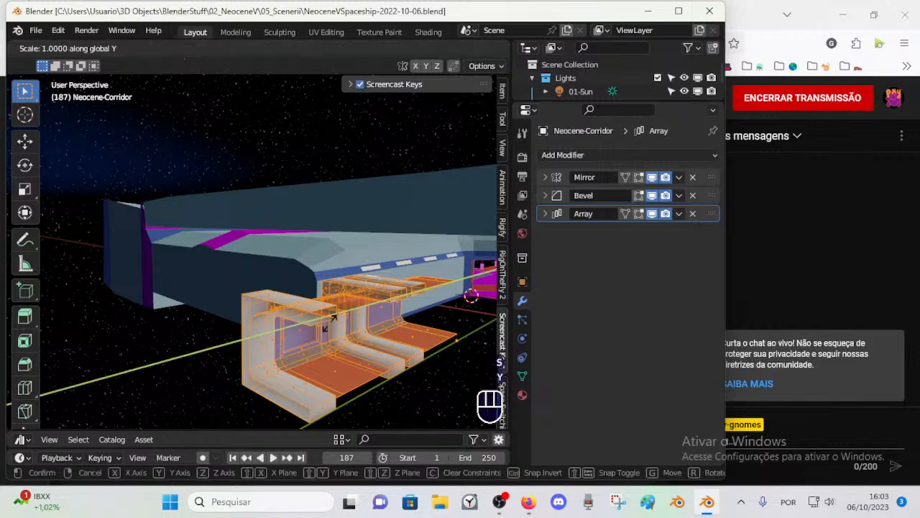
key("Escape")
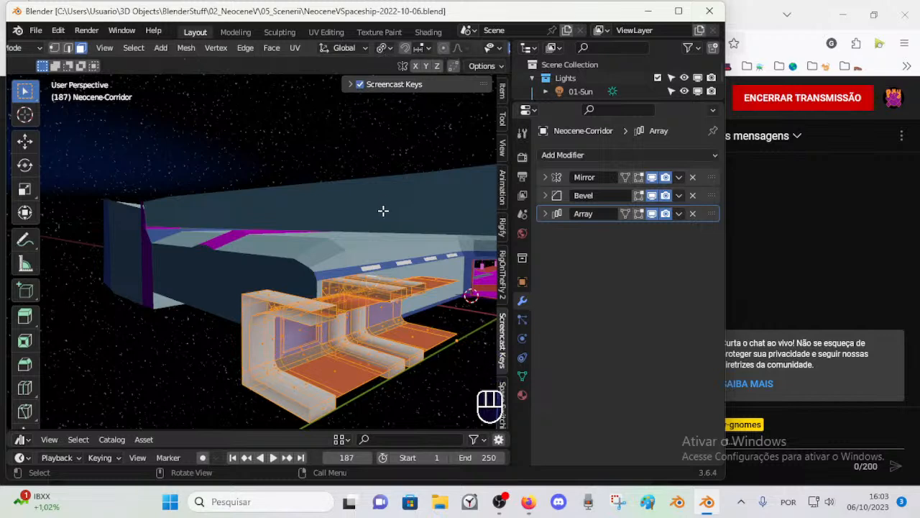
key("s")
key("y")
key("Escape")
Step: Return the corridor to Object Mode, turn off viewport display of its Mirror, Bevel and Array modifiers, and save the file
key("Tab")
scroll(383, 216, "down", 3)
key("Tab")
key("Tab")
left_click(651, 214)
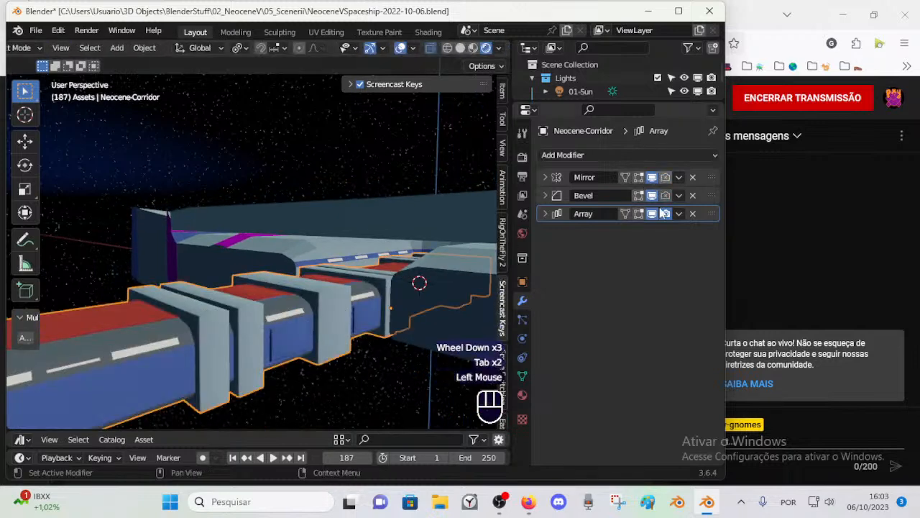
left_click(652, 177)
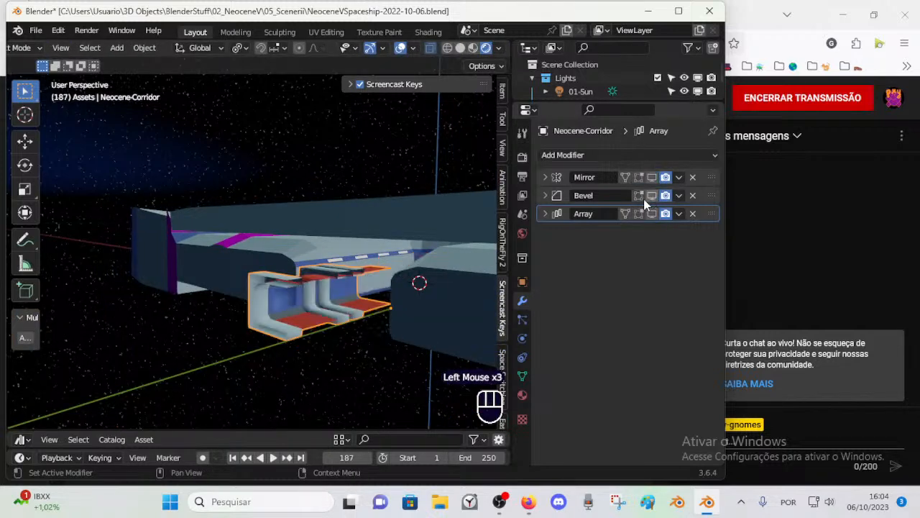
scroll(331, 302, "up", 1)
middle_click_drag(316, 302, 347, 306, "shift")
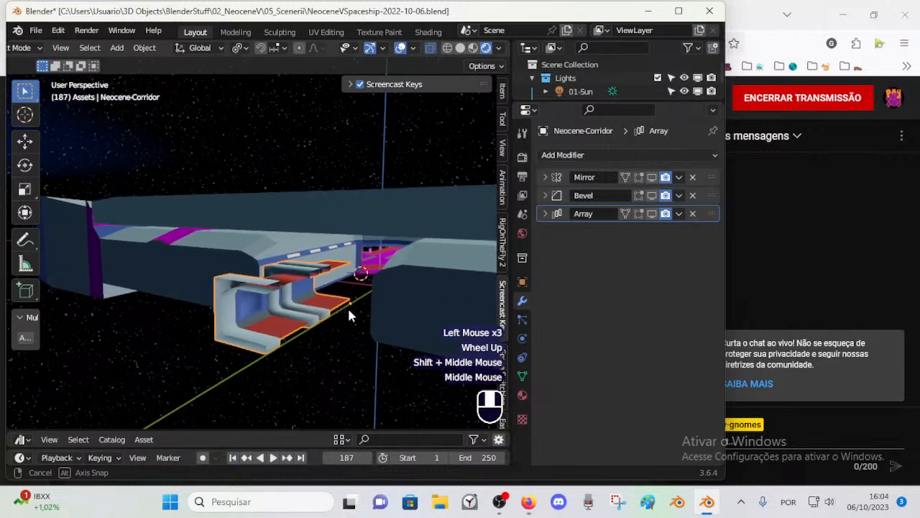
key("ctrl+s")
key("s")
key("y")
key("KP_Subtract")
key("KP_1")
key("KP_2")
key("Escape")
Step: Flip the corridor lengthwise by scaling it by -1 along the Y axis
key("s")
key("y")
key("KP_Subtract")
key("KP_1")
key("KP_Enter")
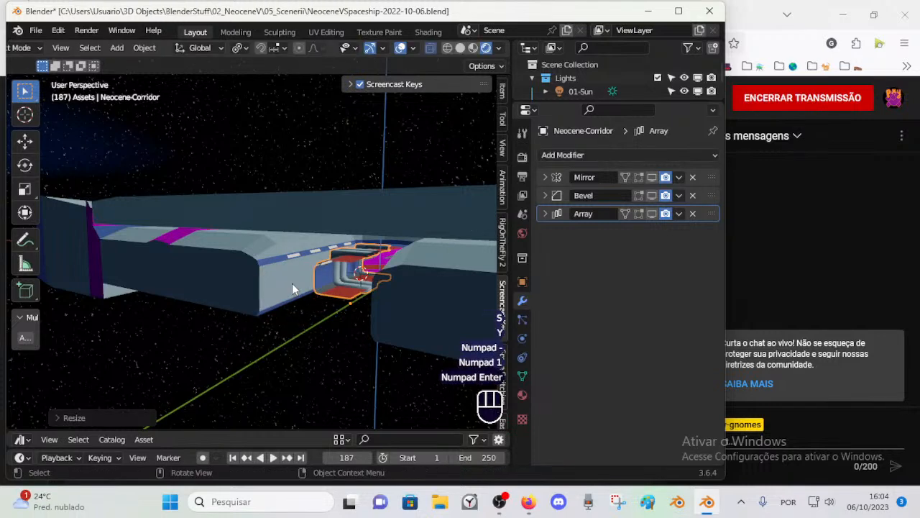
Step: Check the corridor's transform values and apply its scale
scroll(292, 283, "up", 2)
middle_click_drag(292, 283, 337, 303, "shift")
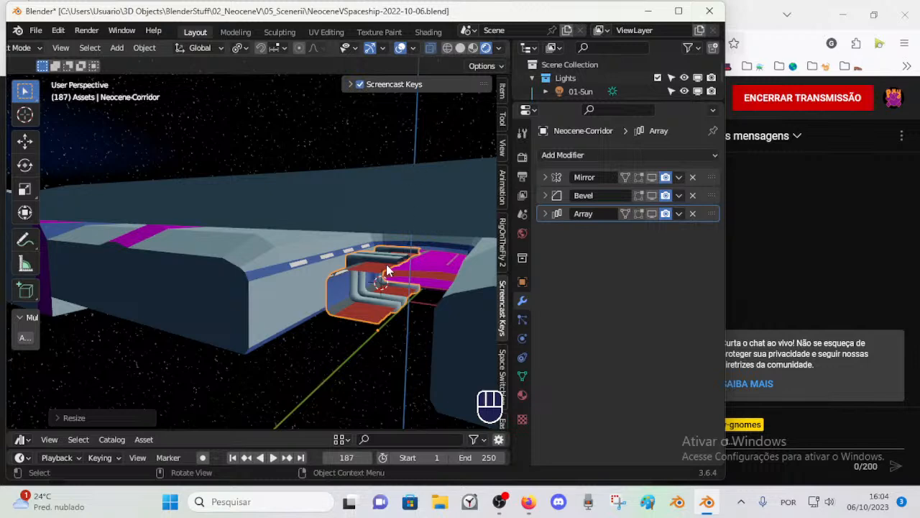
left_click(502, 91)
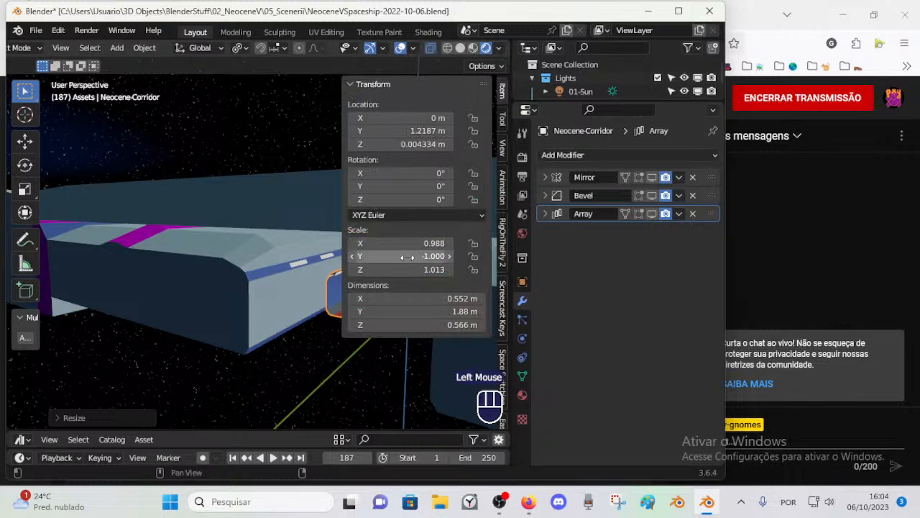
key("ctrl+a")
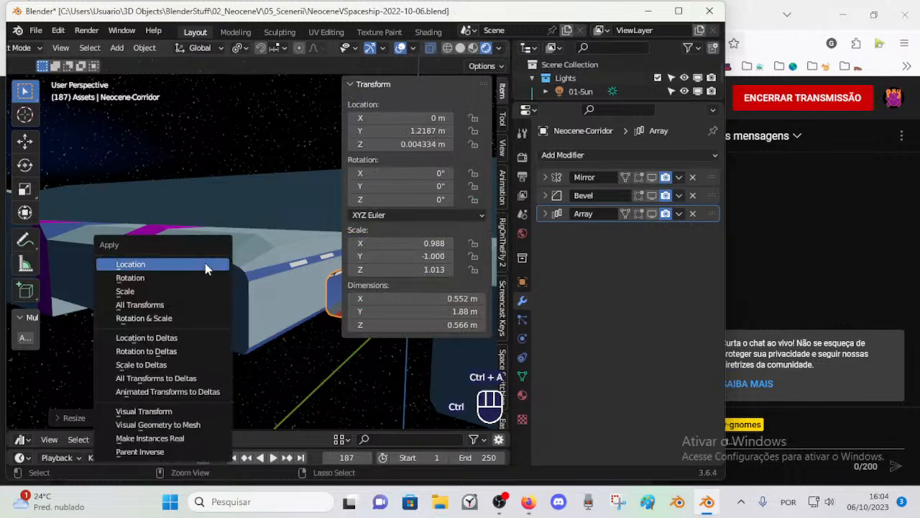
left_click(172, 291)
key("n")
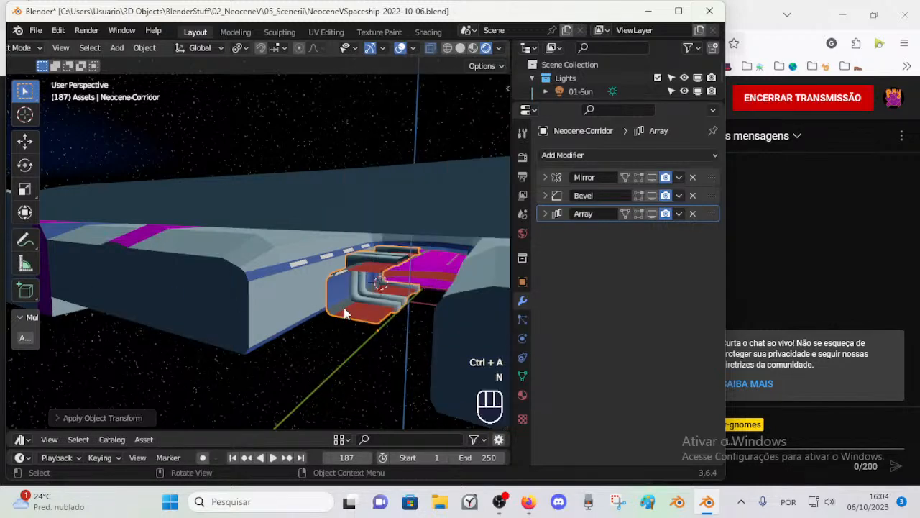
Step: Turn viewport display of the corridor's Mirror, Bevel and Array modifiers back on
left_click(653, 179)
left_click(653, 196)
left_click(652, 214)
Step: Inspect the flipped corridor's entrance from inside the main room
middle_click_drag(467, 278, 98, 274)
scroll(340, 297, "down", 2)
scroll(341, 300, "down", 1)
middle_click_drag(97, 274, 84, 280)
left_click(437, 240)
scroll(431, 247, "down", 1)
scroll(403, 259, "up", 3)
scroll(378, 248, "down", 1)
left_click(388, 245)
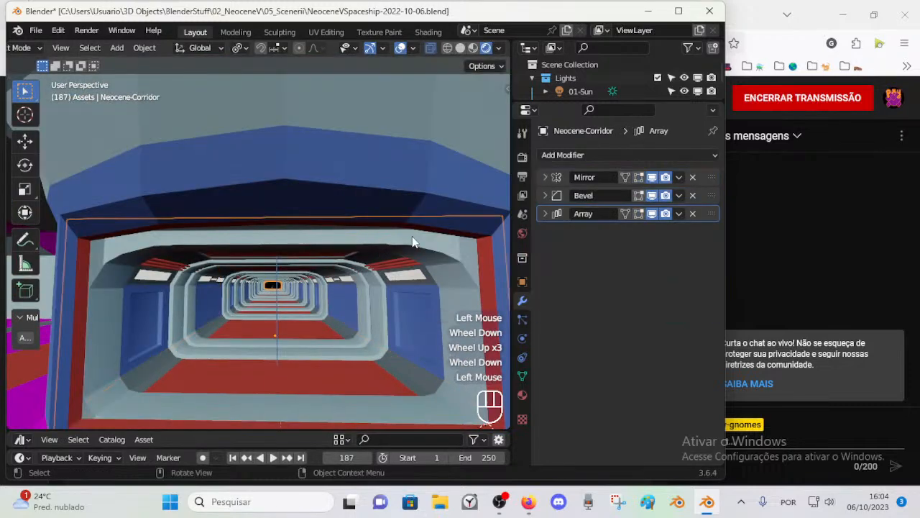
Step: Examine the face loops of the corridor's front frame in Edit Mode, and clear the selection
key("Tab")
middle_click_drag(378, 260, 360, 255)
middle_click_drag(319, 300, 395, 291, "shift")
key("alt+a")
key("3")
left_click(356, 167, "alt+shift")
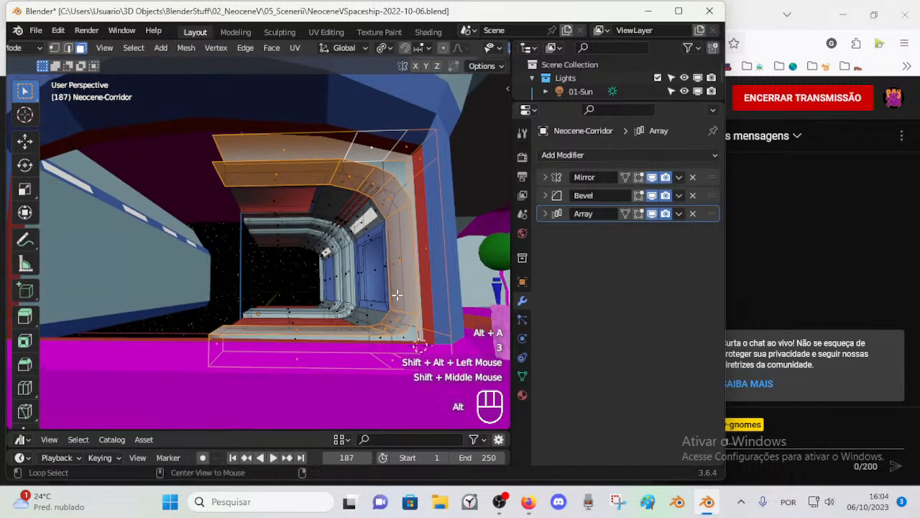
key("alt+a")
key("3")
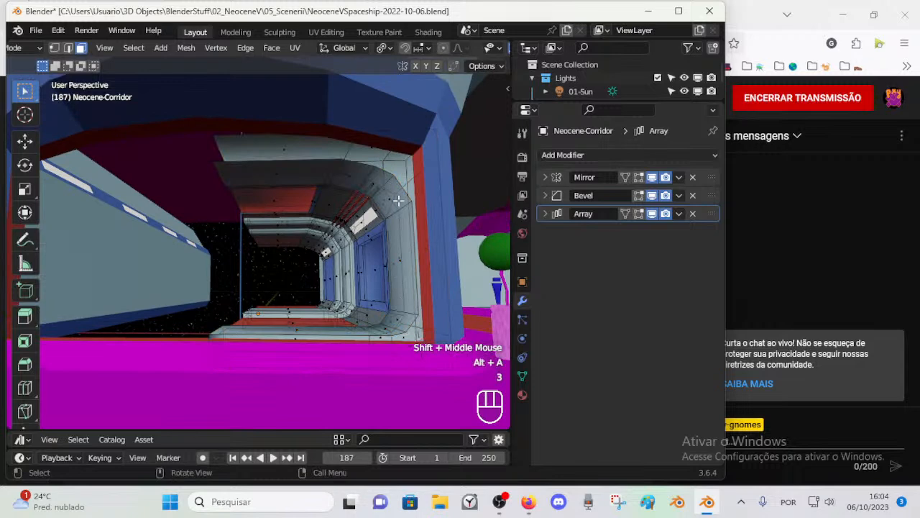
Step: Return to Object Mode and hide the main room
key("ctrl+Tab")
key("alt+a")
left_click(352, 381)
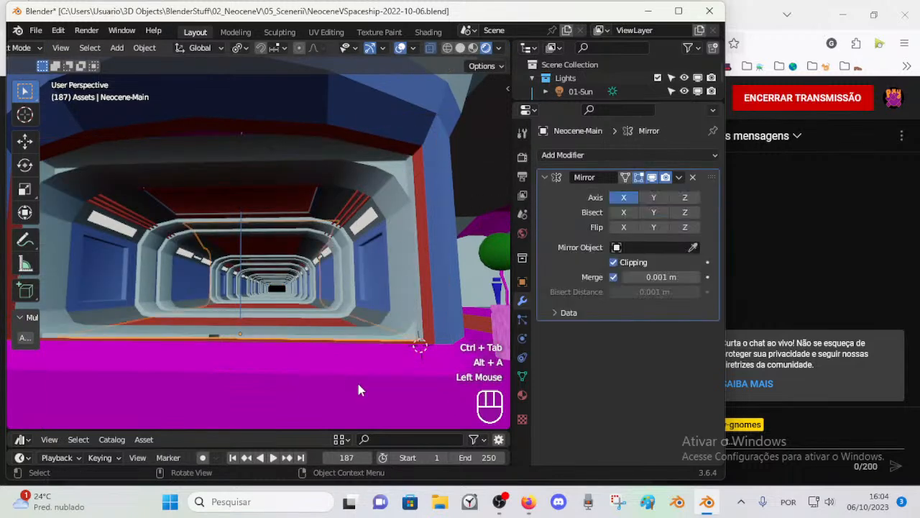
key("h")
Step: Examine the isolated corridor's front section in Edit Mode, and return to Object Mode
middle_click_drag(371, 344, 398, 267)
left_click(420, 217)
key("Tab")
middle_click_drag(419, 213, 359, 230)
key("3")
middle_click_drag(359, 230, 327, 222, "shift")
middle_click_drag(332, 223, 375, 256, "shift")
scroll(382, 248, "up", 3)
scroll(378, 254, "down", 3)
middle_click_drag(375, 256, 339, 260)
key("Tab")
key("alt+a")
middle_click_drag(339, 259, 353, 237, "shift")
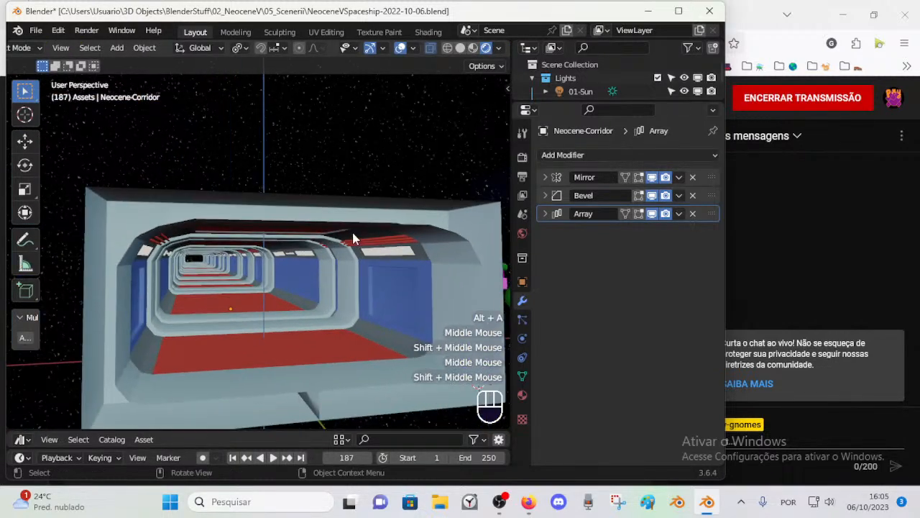
Step: Delete a face closing the floor frame on the corridor mesh's centre plane
scroll(353, 232, "down", 1)
scroll(349, 234, "up", 1)
key("Tab")
middle_click_drag(335, 295, 301, 362)
key("2")
key("3")
left_click(300, 361, "shift")
middle_click(303, 363)
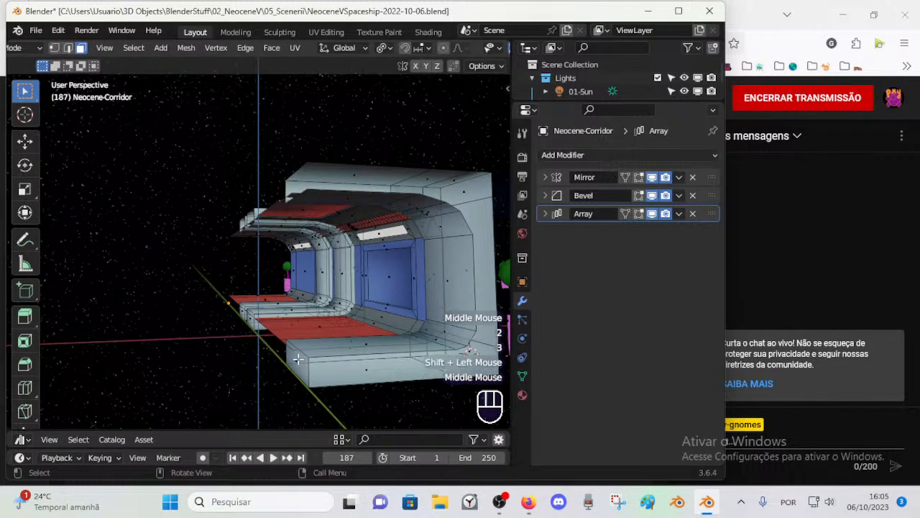
left_click(307, 364)
key("x")
left_click(308, 333)
Step: Delete the two remaining faces that close the floor frames on the corridor mesh's centre plane
middle_click_drag(308, 333, 285, 317)
scroll(352, 320, "up", 2)
left_click(283, 317)
left_click(410, 377, "shift")
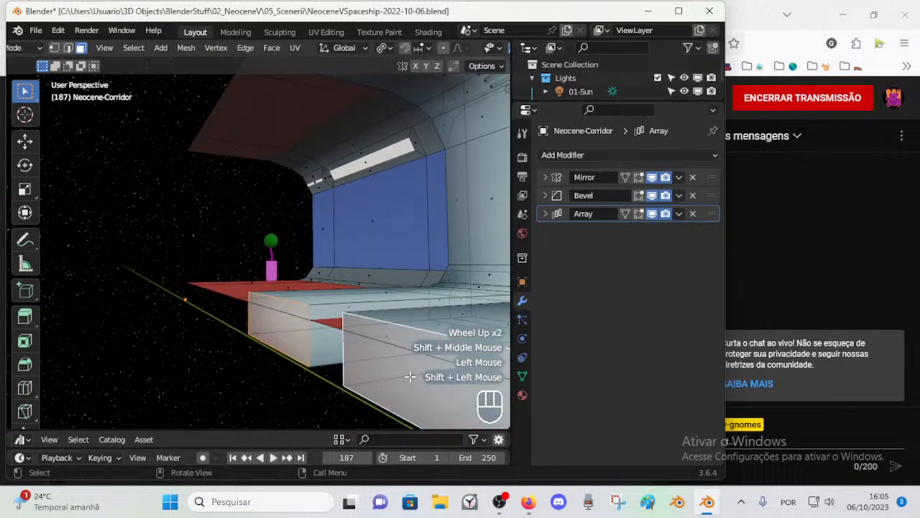
key("x")
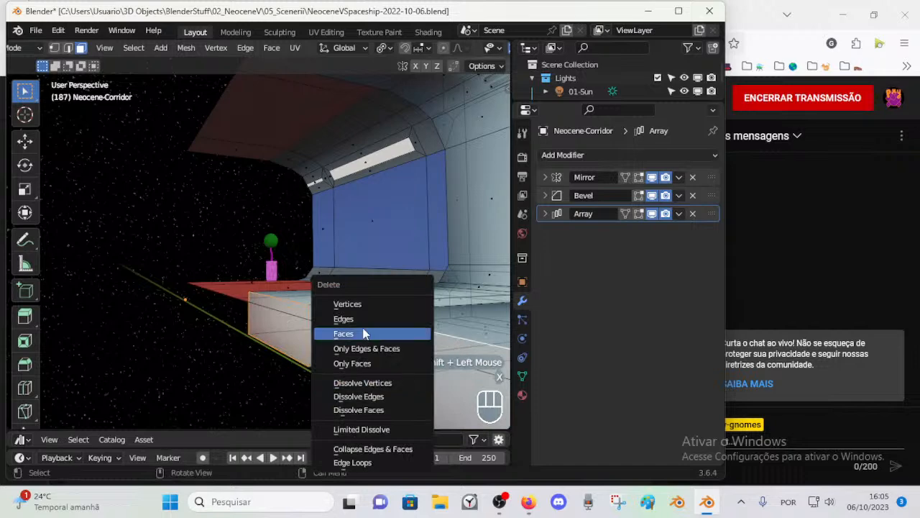
left_click(342, 333)
Step: Check the corridor mesh in Object Mode and Edit Mode, and save the file from Object Mode
scroll(335, 331, "down", 3)
middle_click_drag(338, 332, 336, 224)
scroll(325, 333, "down", 3)
key("Tab")
key("Tab")
scroll(271, 328, "up", 2)
Step: Select the inner edge loop of the corridor's front frame in Edit Mode, and save the file
key("Tab")
key("ctrl+s")
left_click(336, 222)
key("Tab")
scroll(341, 276, "up", 3)
middle_click_drag(331, 275, 303, 258, "shift")
left_click(307, 186, "alt+shift")
scroll(291, 261, "down", 3)
scroll(298, 259, "up", 3)
scroll(302, 259, "down", 3)
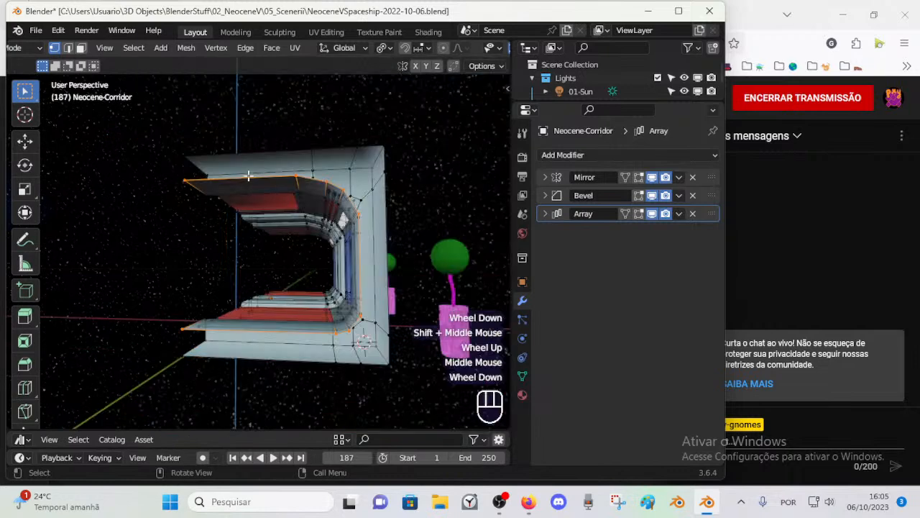
key("ctrl+s")
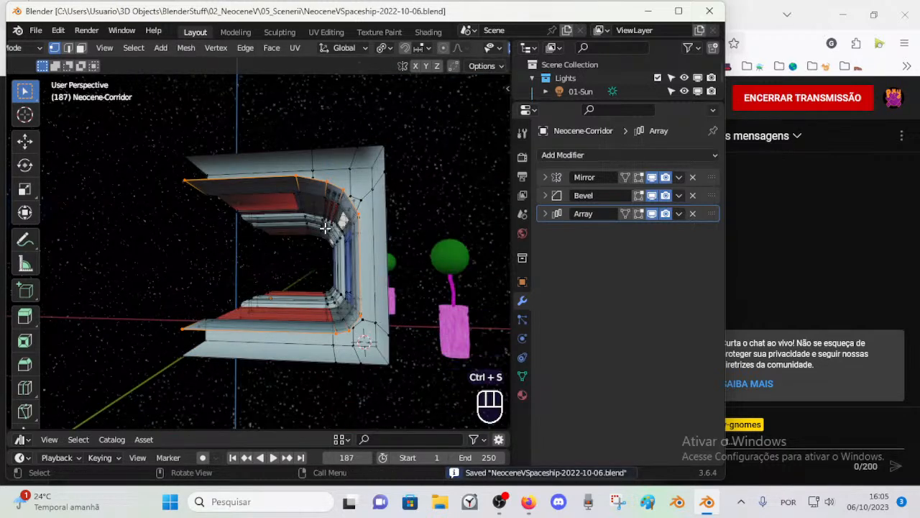
Step: Duplicate the selected edge loop in place and separate the copy into its own object
key("shift+d")
key("Escape")
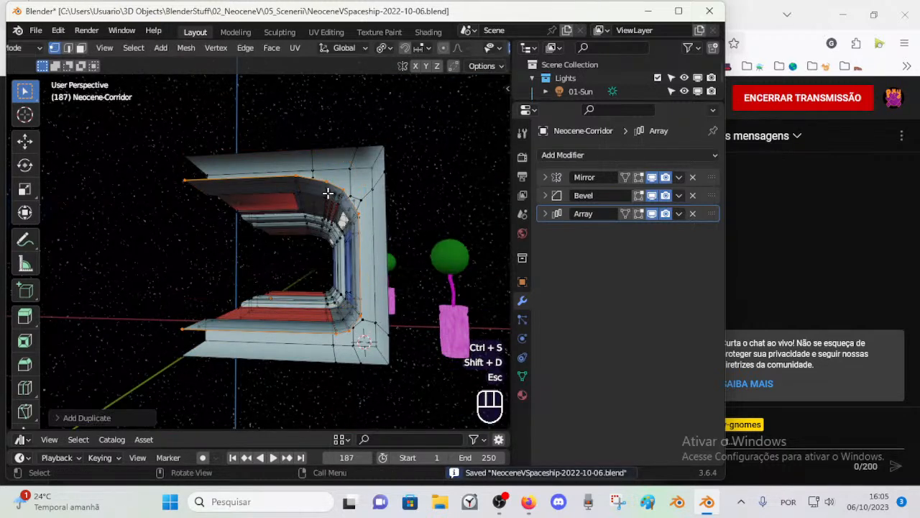
key("p")
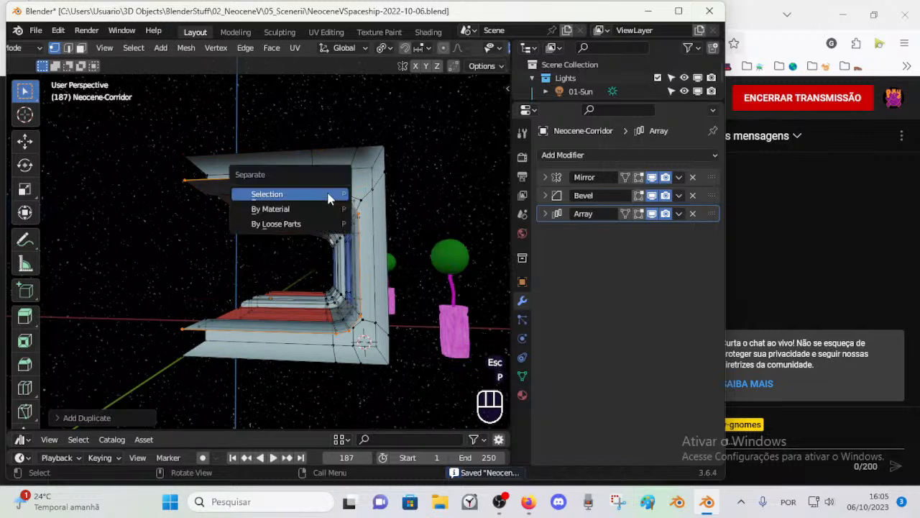
left_click(328, 197)
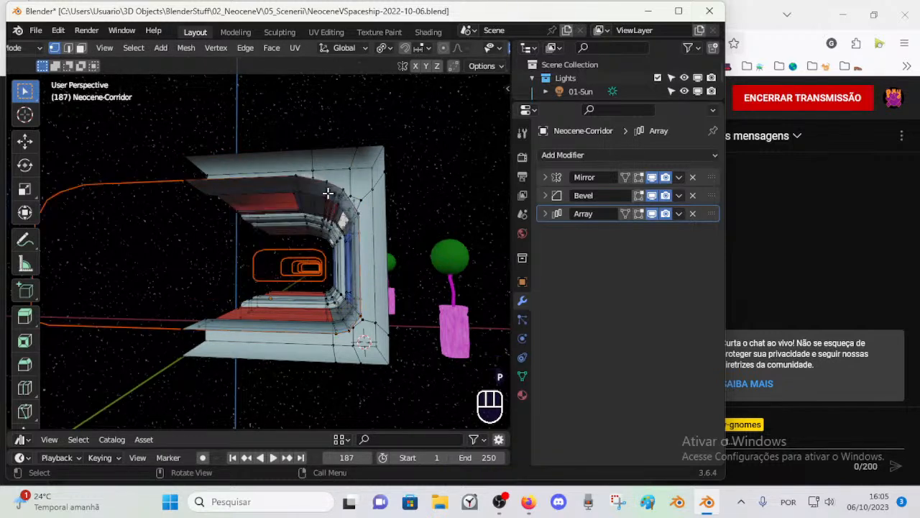
Step: Remove the Array and Bevel modifiers from the corridor object, and bring up the choice of modifiers to add
left_click(693, 214)
left_click(694, 196)
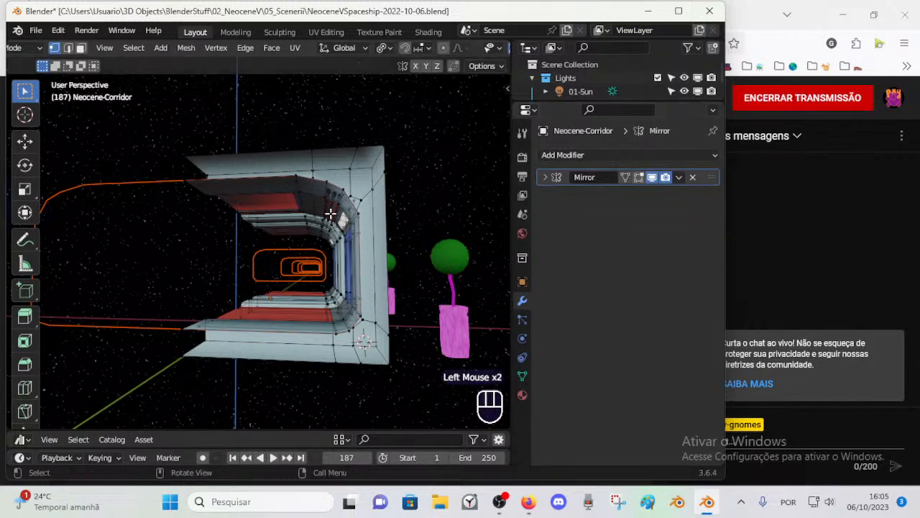
left_click(715, 155)
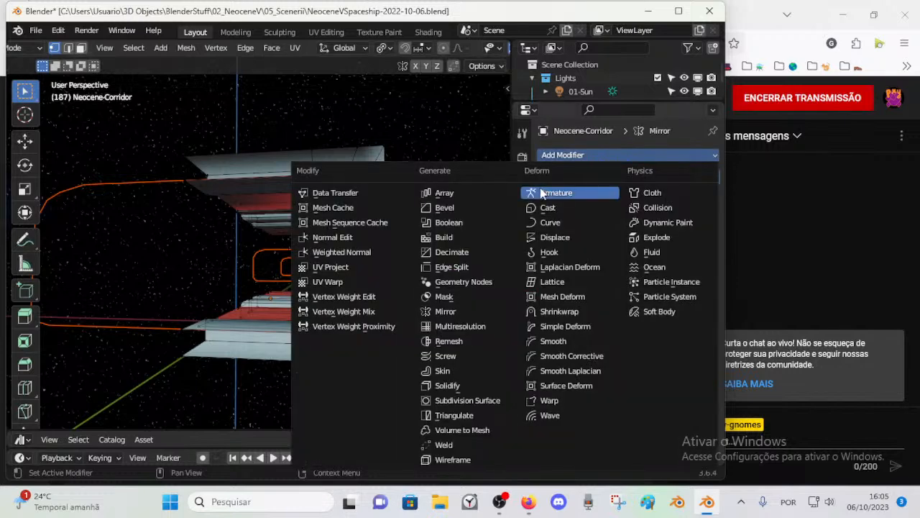
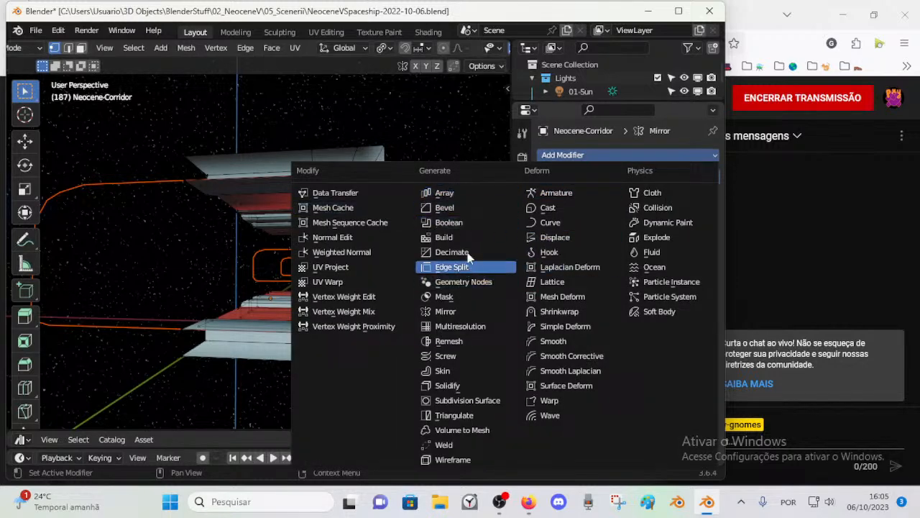
Step: Apply the Mirror modifier of the corridor object in Object Mode and check the resulting mesh
key("ctrl+a")
key("ctrl+a")
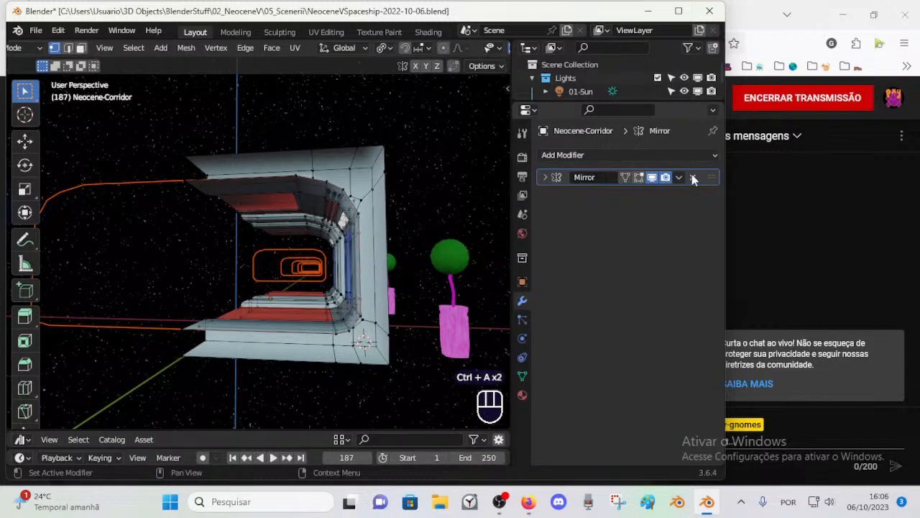
key("ctrl+Tab")
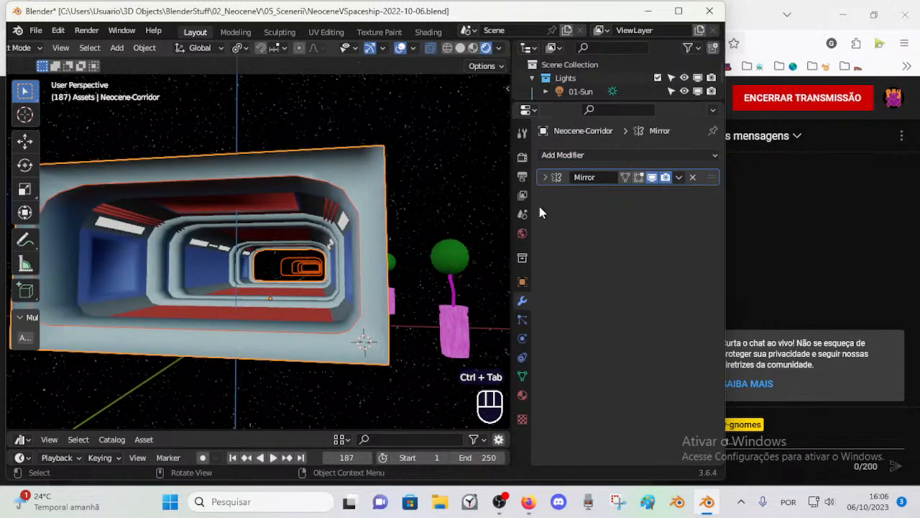
key("ctrl+a")
key("ctrl+a")
middle_click_drag(324, 245, 243, 245)
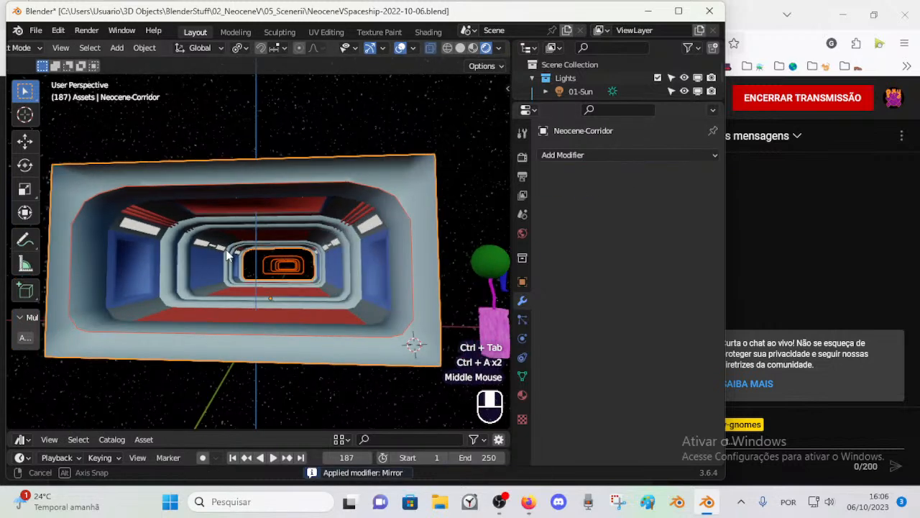
key("Tab")
key("Tab")
scroll(257, 236, "down", 1)
scroll(257, 236, "up", 1)
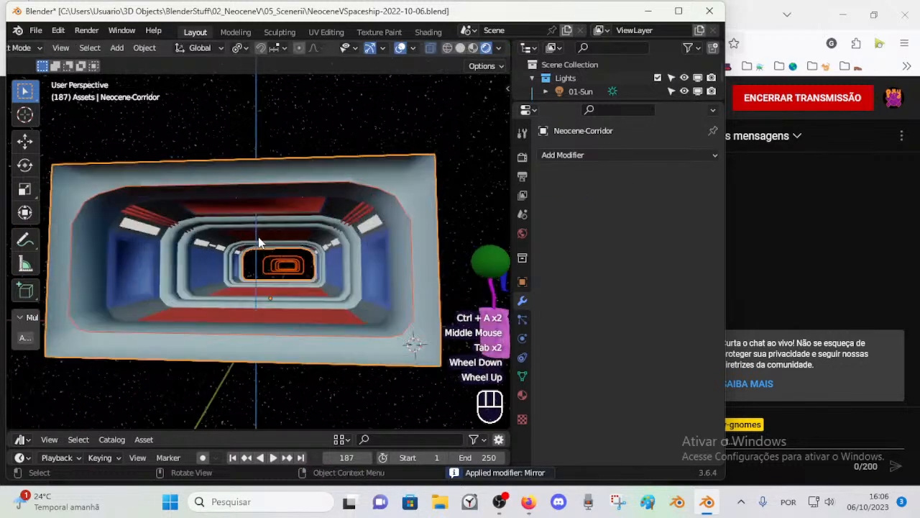
Step: Enlarge the outliner and select Neocene-Corridor.001 and Neocene-Corridor in turn to tell the two objects apart
left_click_drag(609, 102, 611, 224)
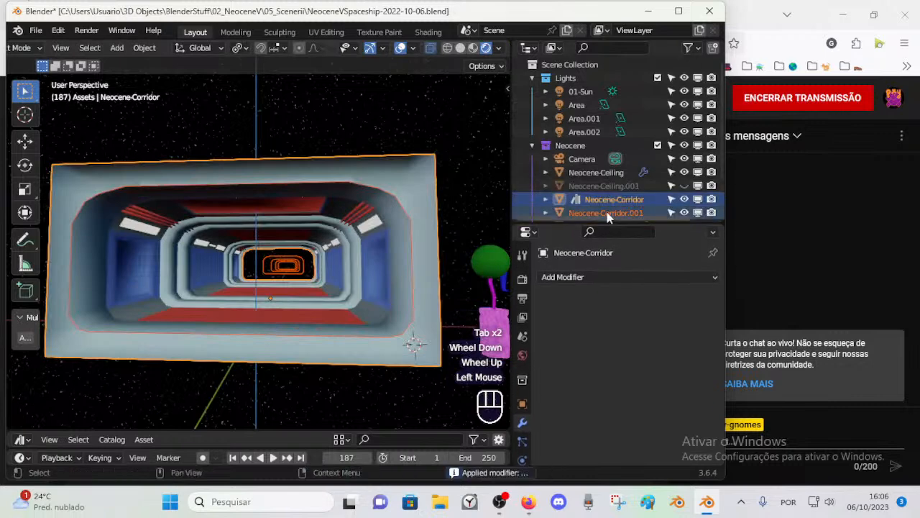
scroll(615, 170, "down", 2)
left_click(616, 171)
left_click(602, 182)
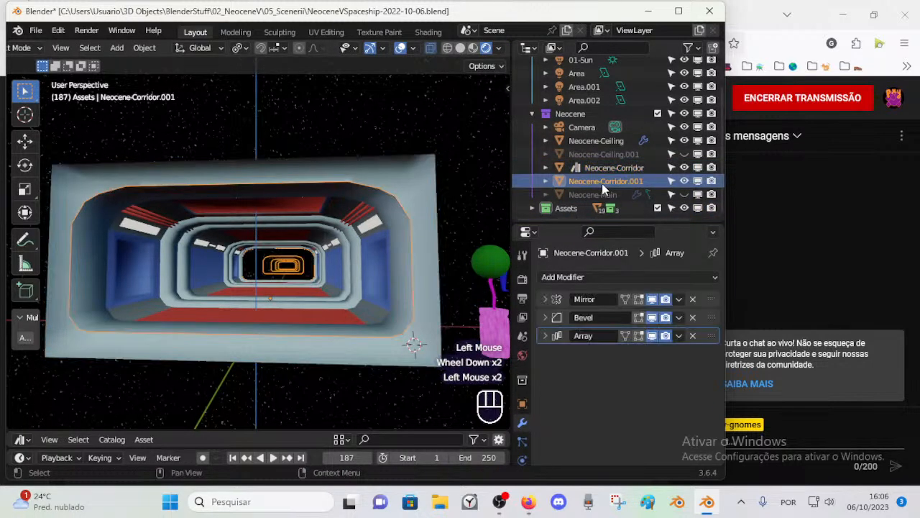
left_click(581, 167)
left_click(546, 169)
left_click(547, 168)
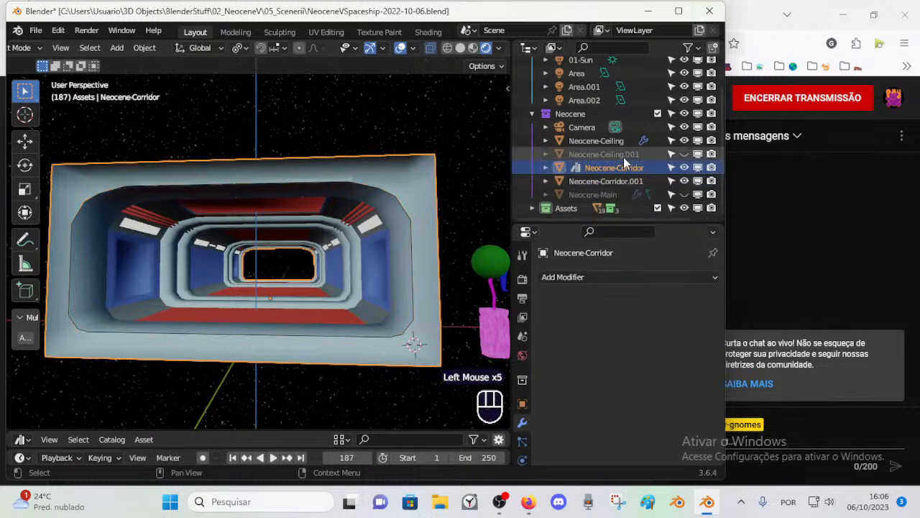
Step: Disable Neocene-Corridor in viewports and select all the remaining objects
left_click(698, 167)
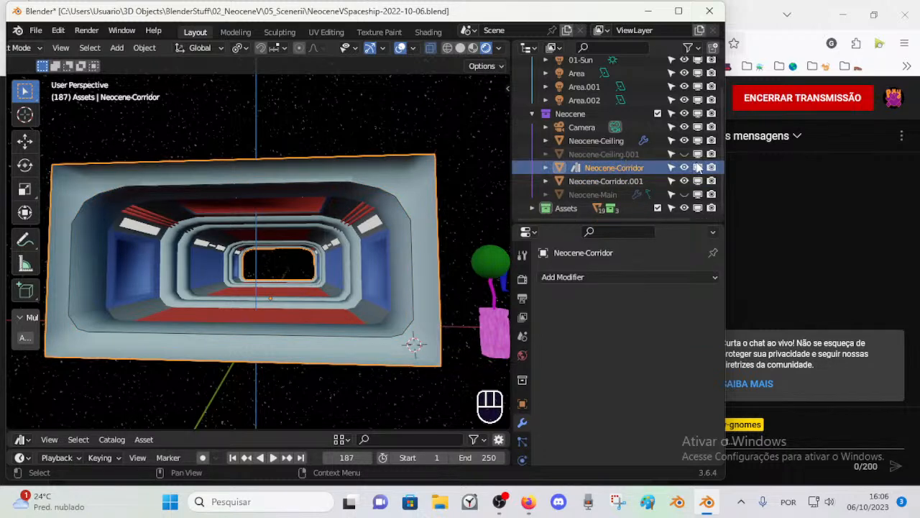
key("a")
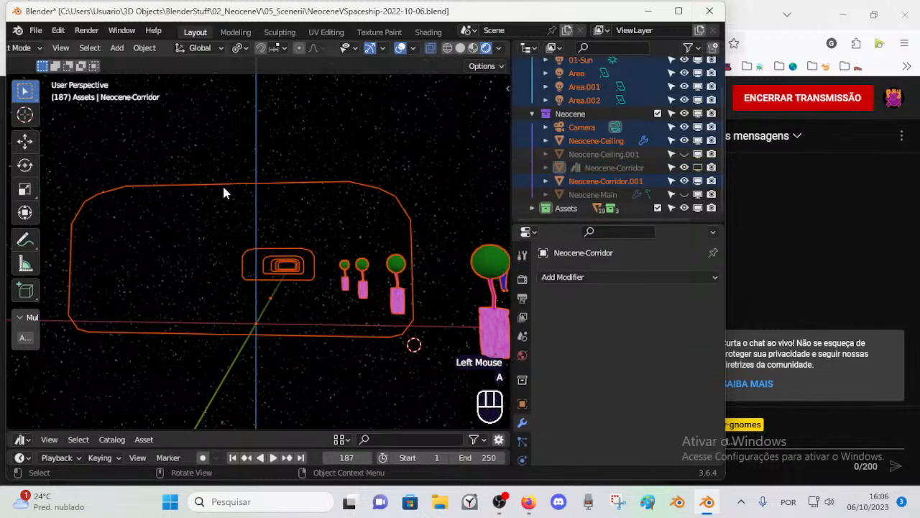
left_click(365, 186)
Step: Undo the recent changes back to before the corridor object's modifiers were removed and applied
key("ctrl+z")
key("ctrl+z")
key("ctrl+z")
key("ctrl+z")
key("ctrl+z")
key("ctrl+z")
key("ctrl+z")
key("ctrl+z")
key("ctrl+z")
key("ctrl+z")
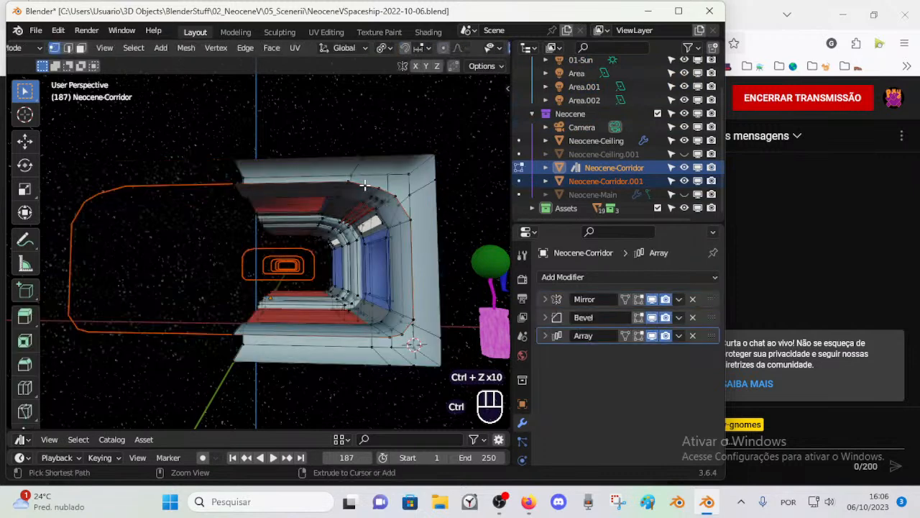
Step: Disable Neocene-Corridor in viewports and select the separated loop Neocene-Corridor.001 in Object Mode
key("alt+a")
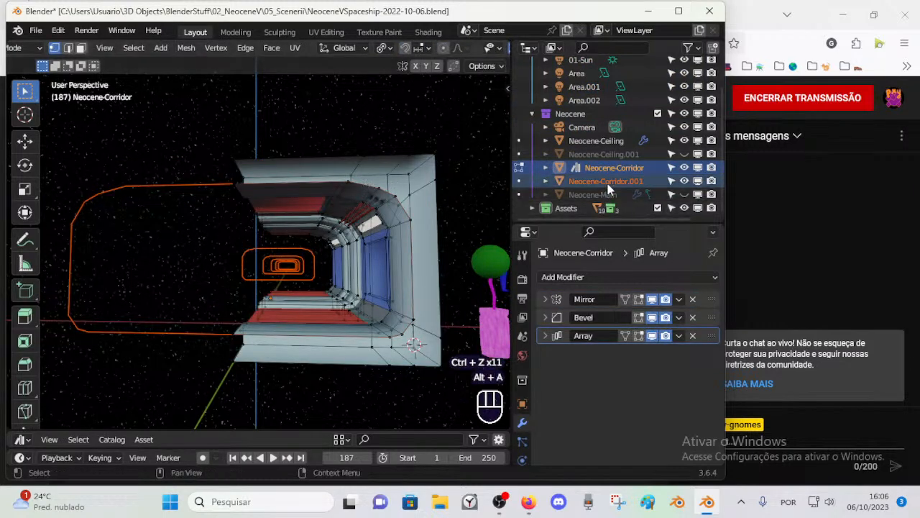
left_click(688, 179)
left_click(683, 167)
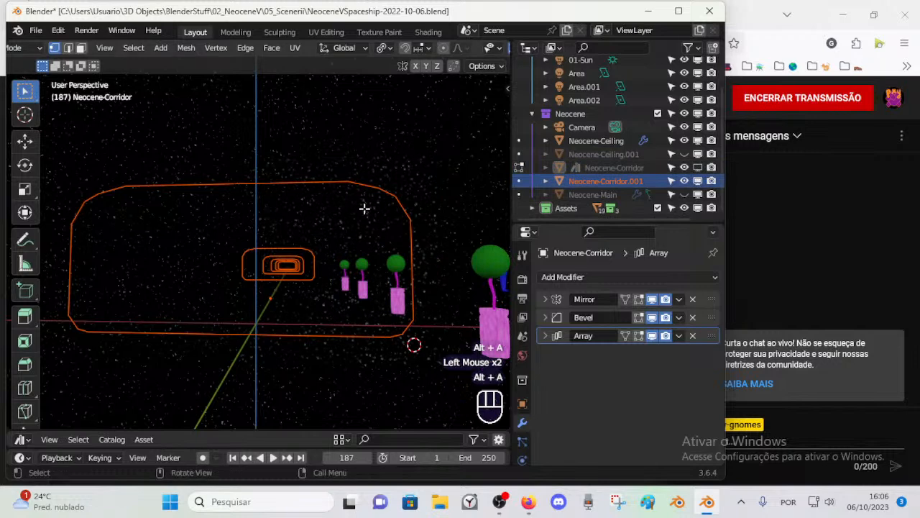
key("ctrl+Tab")
left_click(310, 179)
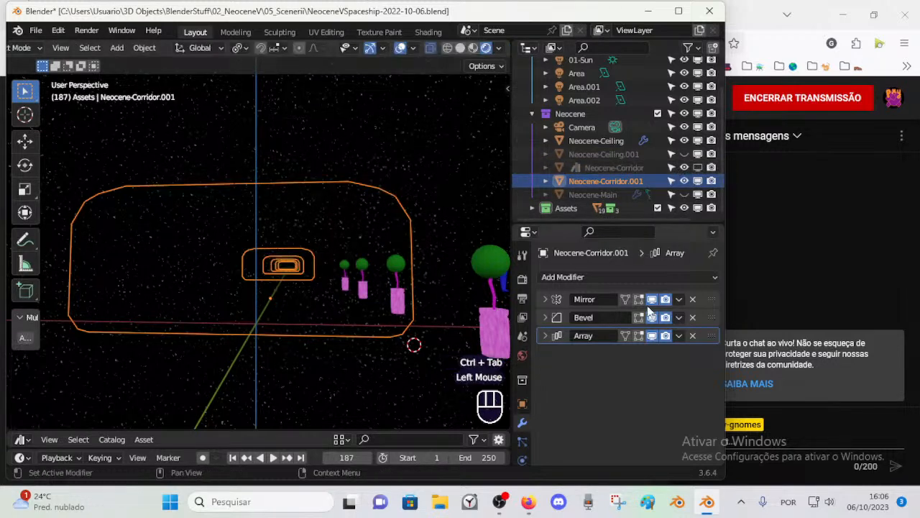
Step: Remove the Array and Bevel modifiers from the separated loop object
left_click(692, 335)
left_click(692, 317)
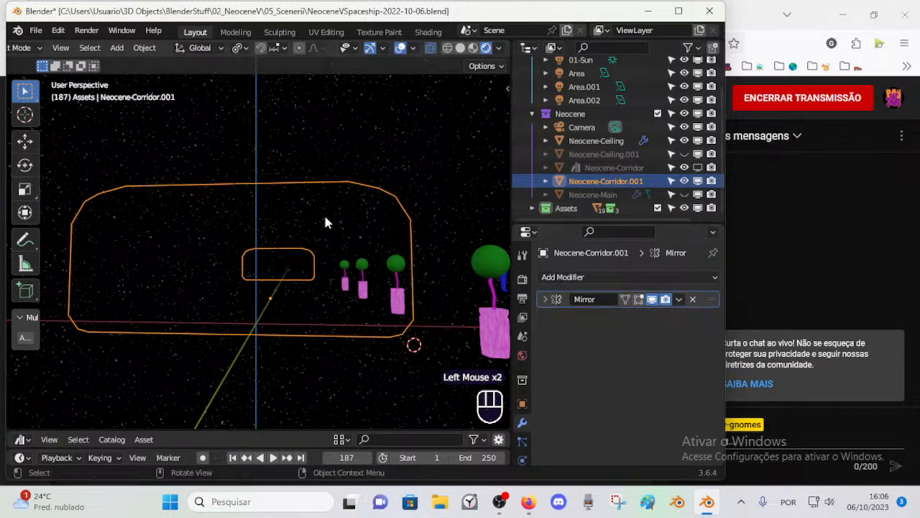
key("Tab")
key("Tab")
Step: Turn off the Y axis in the loop's Mirror modifier, leaving only X
left_click(545, 299)
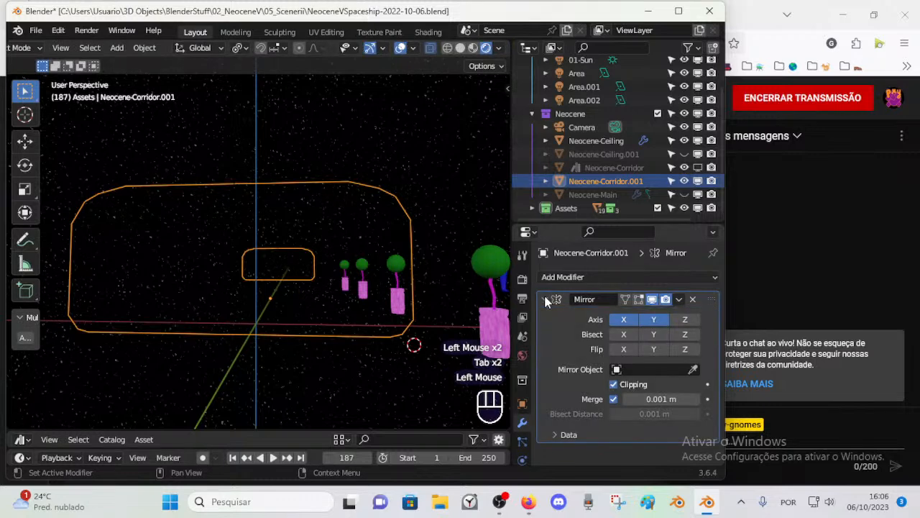
left_click(653, 320)
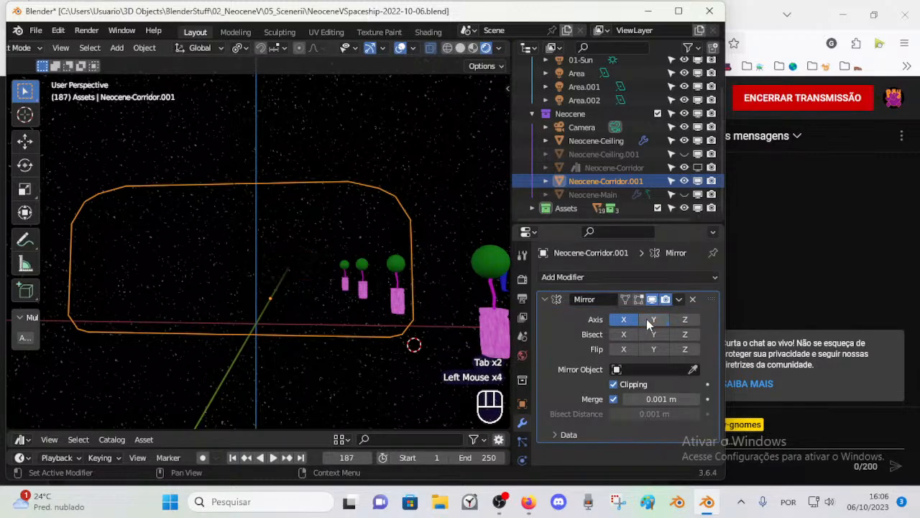
key("Tab")
key("Tab")
key("alt+a")
left_click(280, 188)
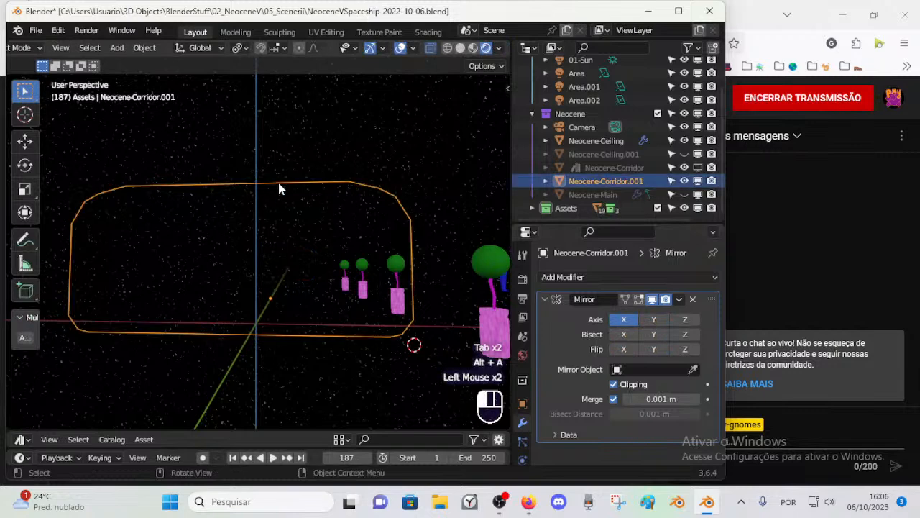
Step: Apply the Mirror modifier to the separated loop and check its mesh in Edit Mode
key("Tab")
key("a")
key("Tab")
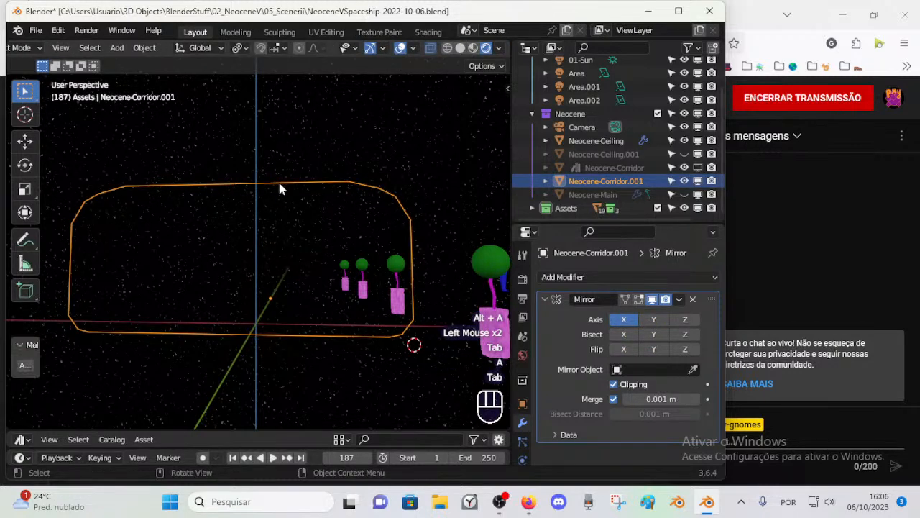
key("ctrl+a")
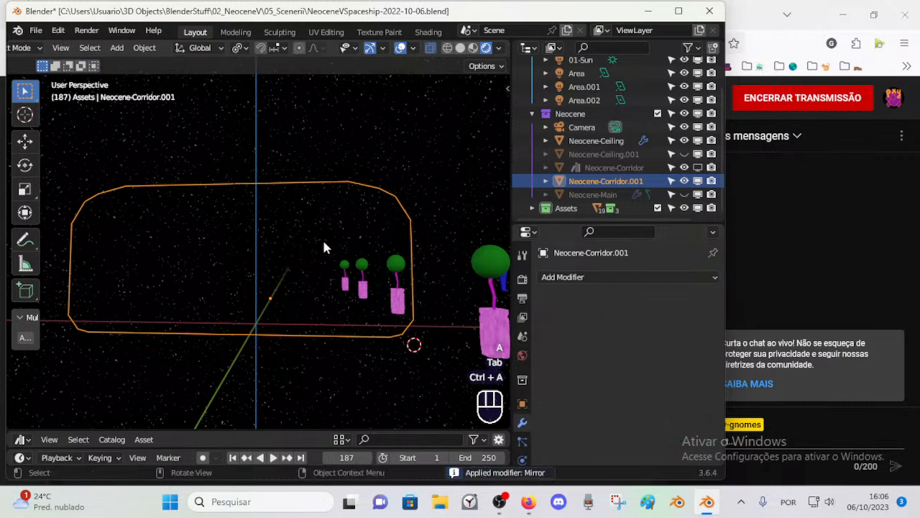
key("Tab")
key("Tab")
middle_click_drag(300, 240, 363, 280)
scroll(632, 173, "down", 1)
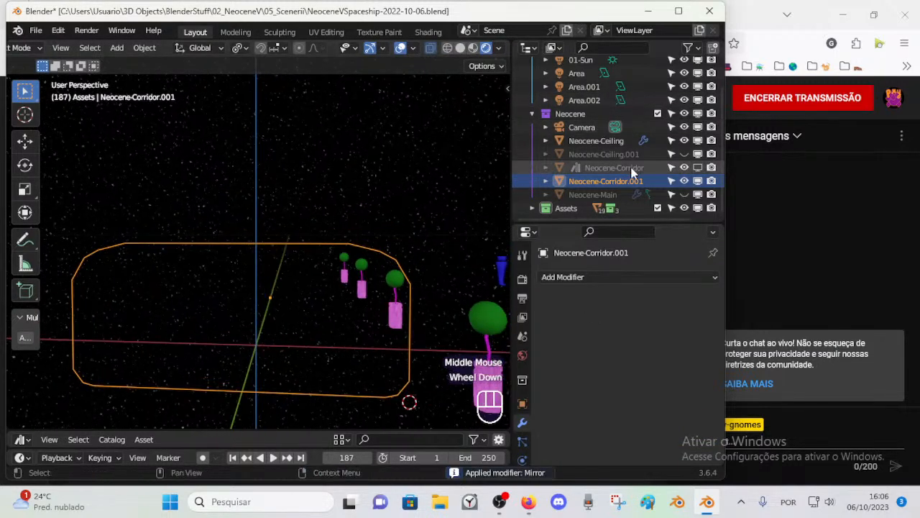
Step: Disable the Assets collection in viewports and exclude it from the view layer
left_click(698, 209)
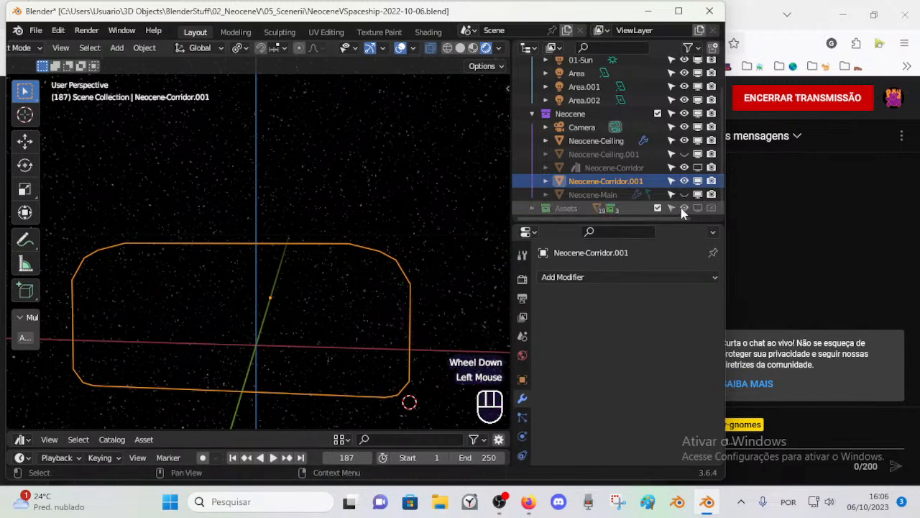
left_click(683, 207)
left_click(657, 208)
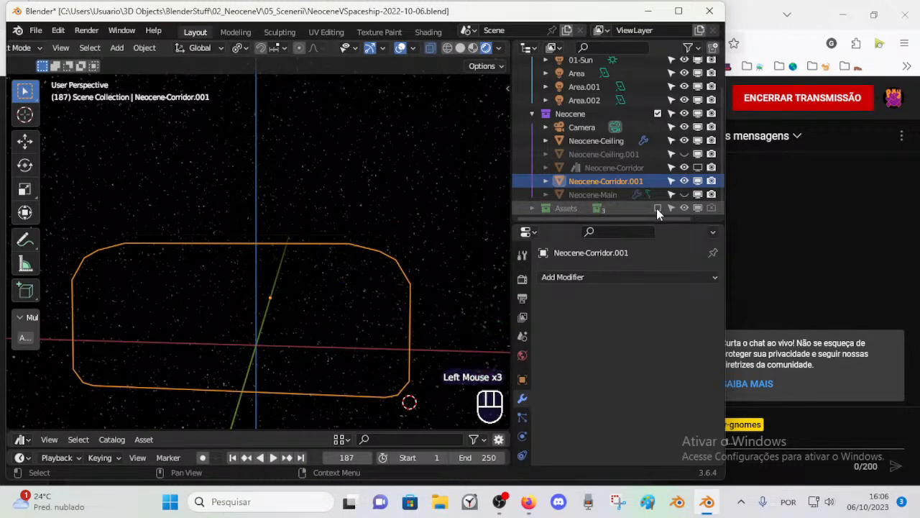
left_click(698, 209)
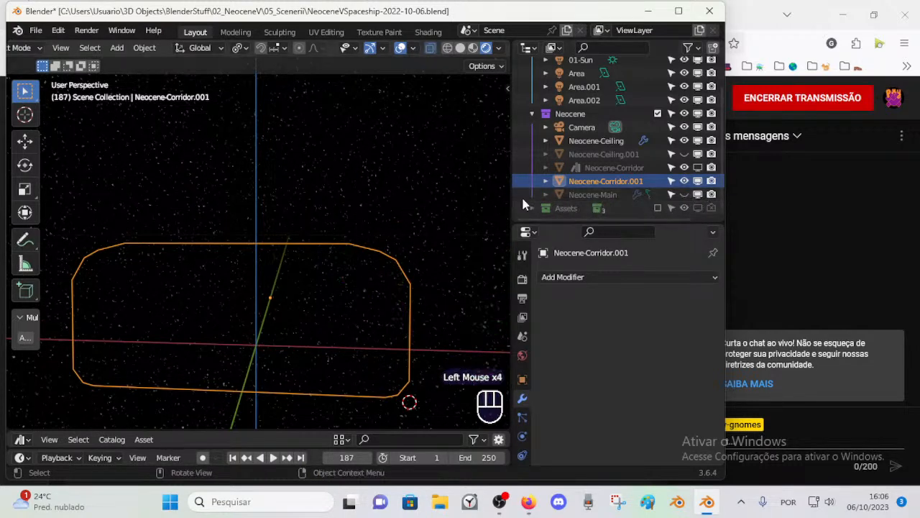
Step: Show Neocene-Ceiling.001, Neocene-Corridor and Neocene-Main in the viewport
scroll(696, 164, "up", 1)
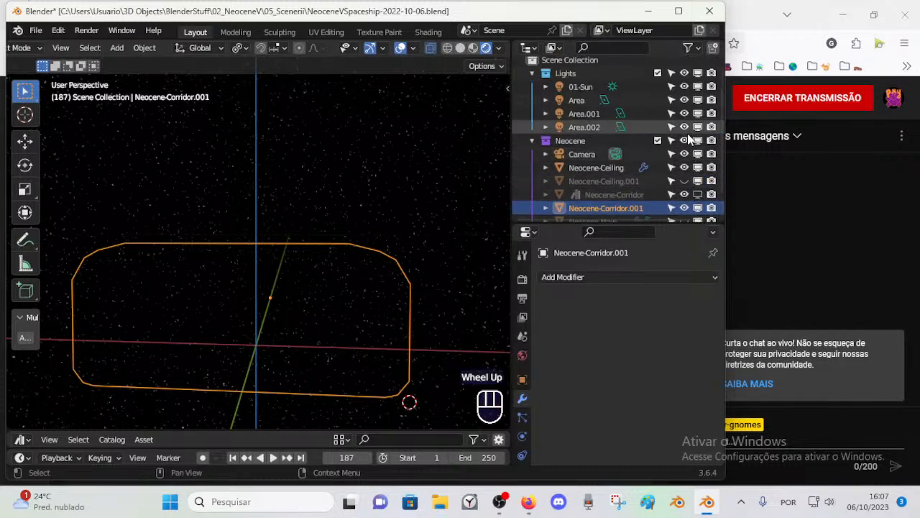
scroll(701, 154, "down", 2)
left_click(684, 154)
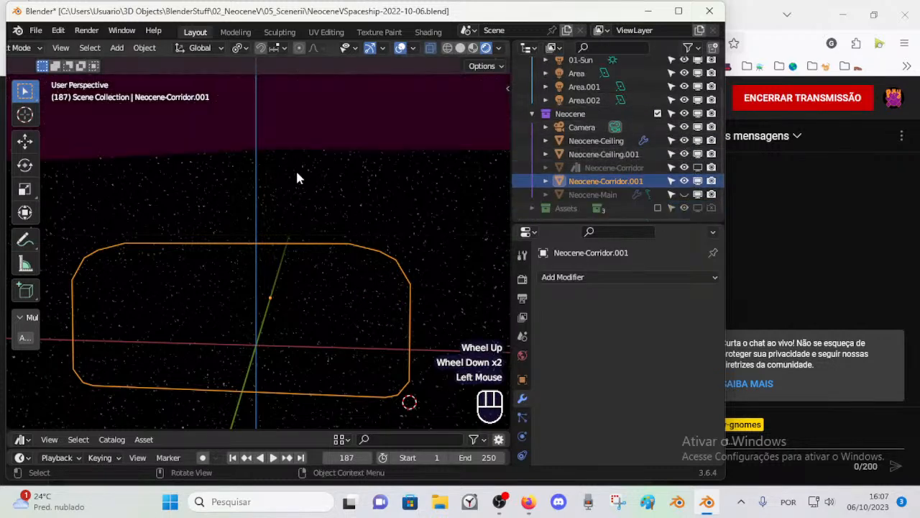
scroll(302, 183, "down", 2)
scroll(310, 179, "up", 1)
left_click(684, 168)
left_click(683, 167)
left_click(698, 167)
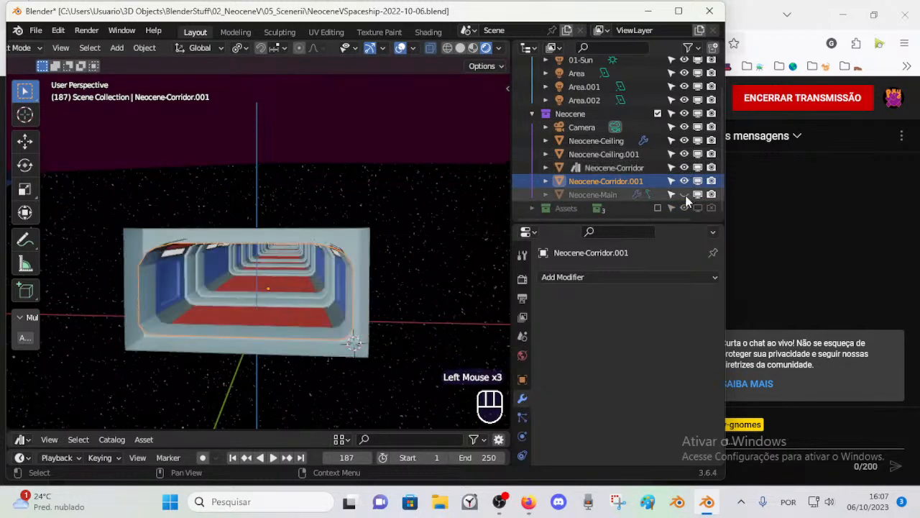
left_click(685, 195)
Step: Select the separated loop at the main room's entrance and save the file
middle_click_drag(320, 263, 353, 239)
scroll(353, 240, "up", 1)
double_click(402, 242)
key("g")
key("Escape")
key("ctrl")
key("ctrl+s")
middle_click_drag(363, 294, 375, 241, "shift")
Step: Join the separated loop Neocene-Corridor.001 into the Neocene-Main object
left_click(416, 157, "shift")
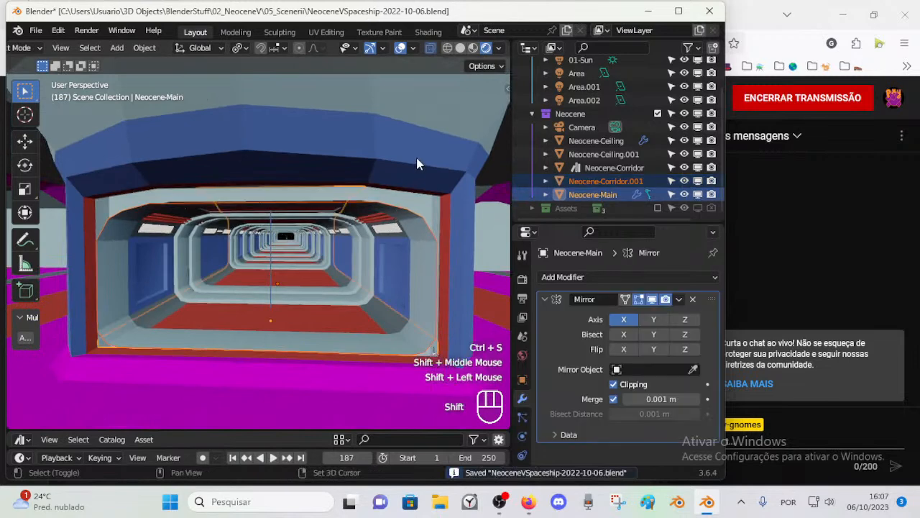
key("alt+a")
left_click(411, 210)
scroll(426, 285, "down", 2)
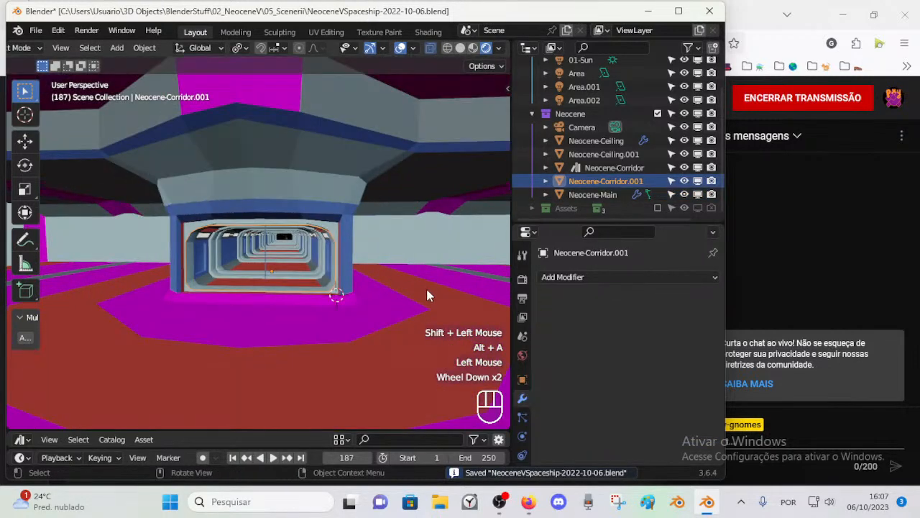
left_click(428, 299, "shift")
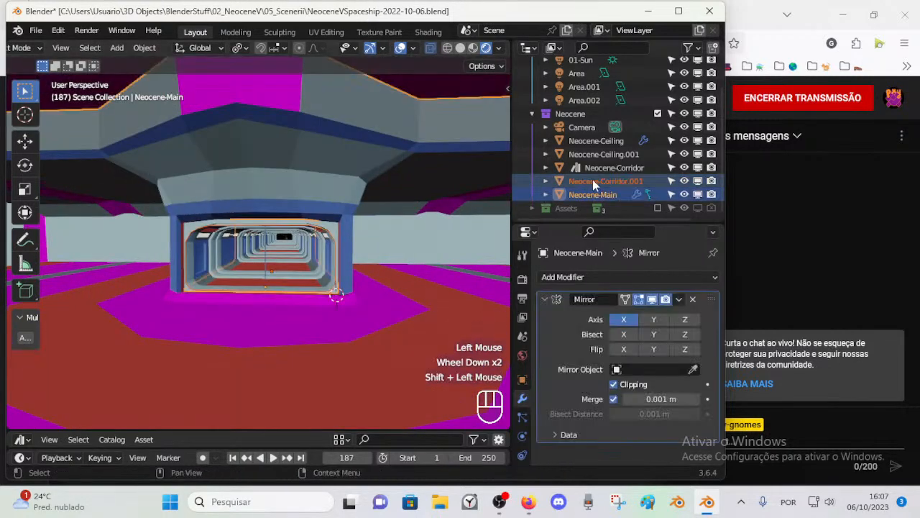
key("ctrl+j")
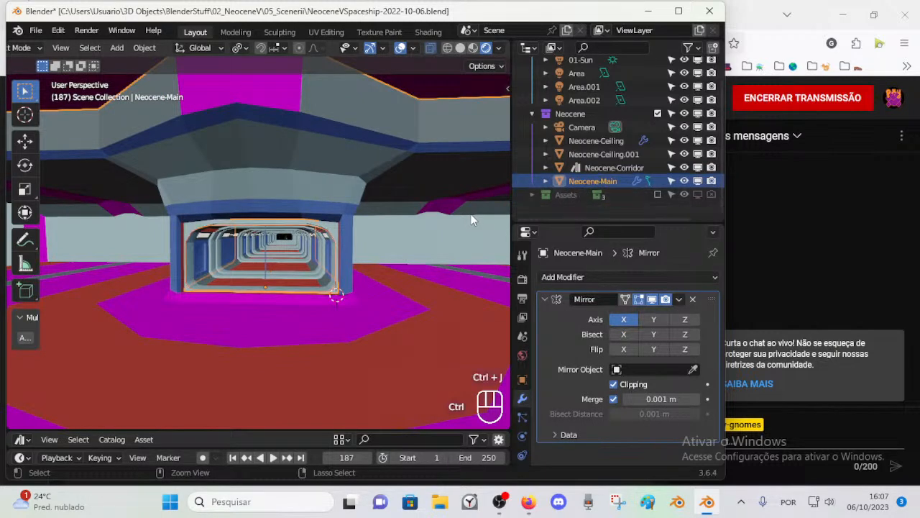
Step: Rename the Neocene-Main object as Deck
double_click(623, 194)
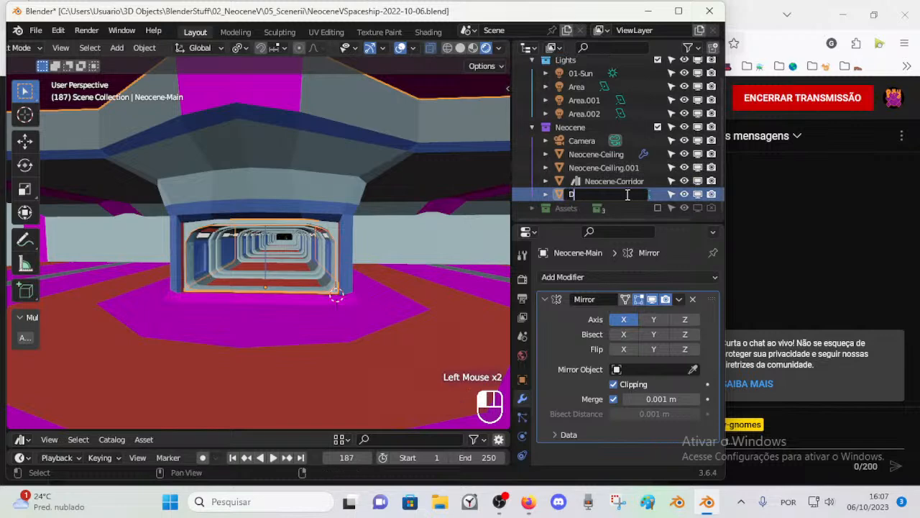
type("Deck")
key("Return")
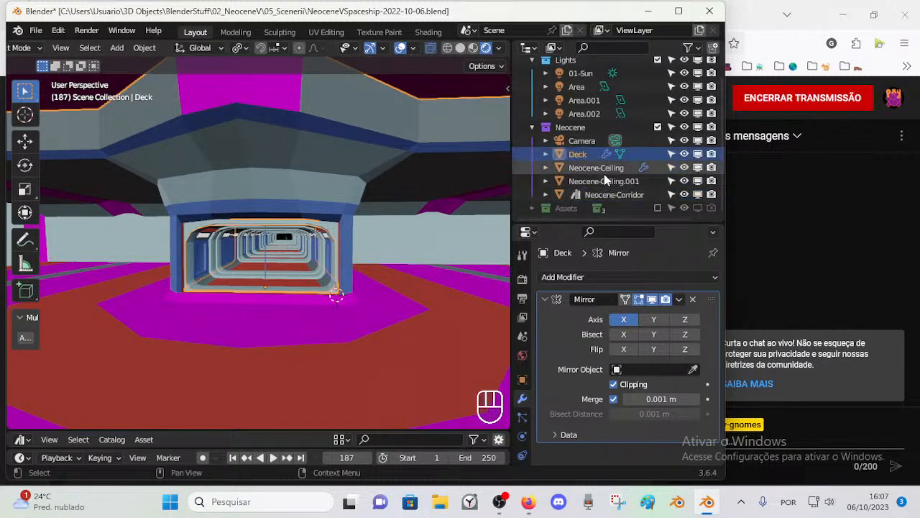
Step: Rename the Neocene-Corridor object as Corridor
double_click(613, 194)
key("shift+Right")
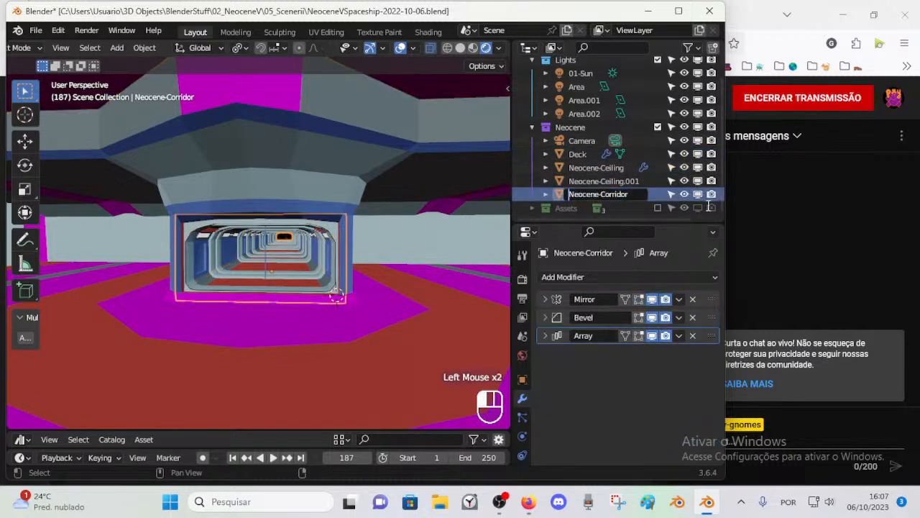
key("Return")
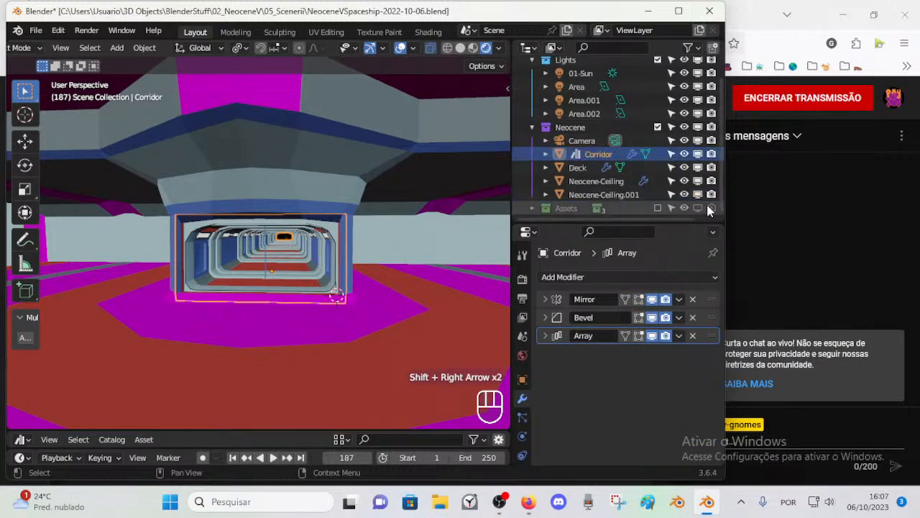
left_click(588, 167)
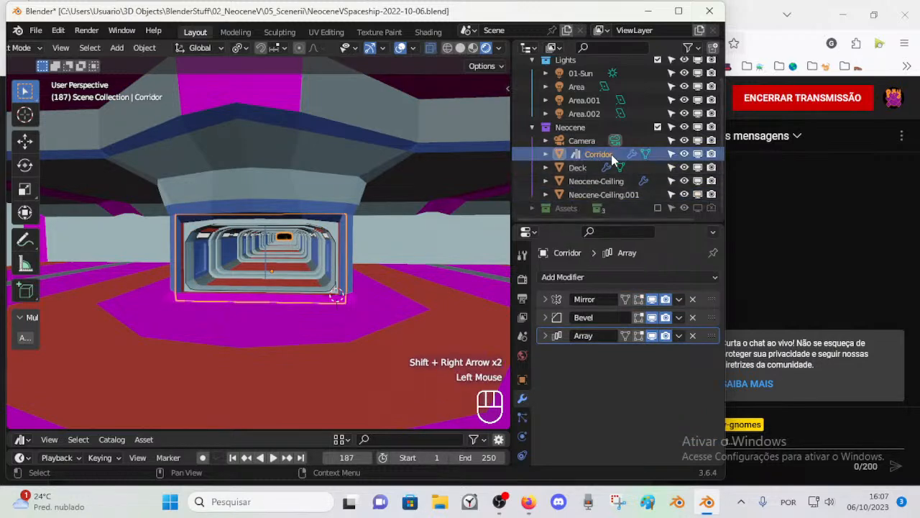
Step: Rename the Neocene-Ceiling object as DeckCeiling
left_click(583, 167)
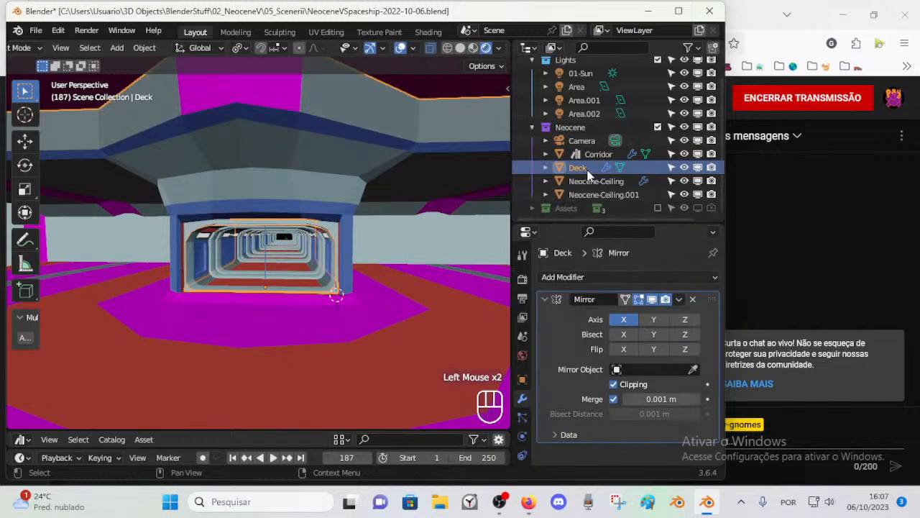
left_click(588, 154)
left_click(588, 166)
left_click(594, 183)
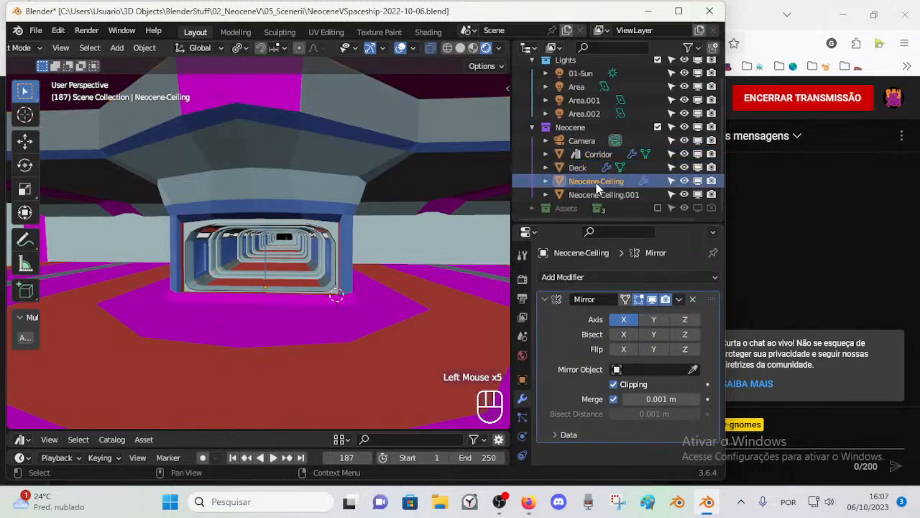
double_click(595, 182)
type("Deck")
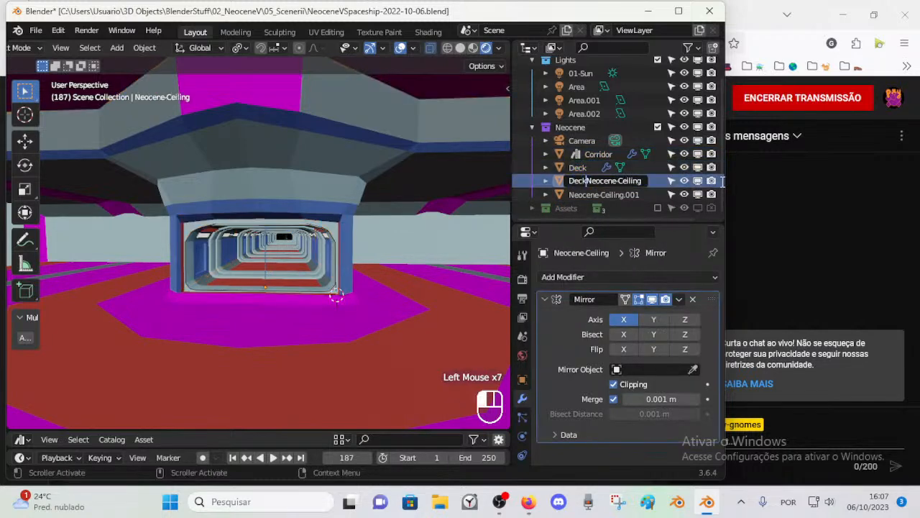
key("shift+End")
key("BackSpace")
key("Return")
Step: Try hiding the Neocene-Ceiling.001 object in the scene
left_click(621, 195)
scroll(307, 198, "down", 1)
scroll(307, 202, "down", 2)
middle_click_drag(300, 216, 251, 245)
scroll(244, 259, "down", 2)
scroll(225, 246, "down", 1)
key("h")
key("ctrl+z")
Step: Disable the Neocene-Ceiling.001 object in viewports while keeping DeckCeiling enabled
left_click(594, 180)
left_click(698, 180)
scroll(202, 262, "up", 2)
middle_click_drag(202, 262, 245, 251)
scroll(245, 251, "down", 1)
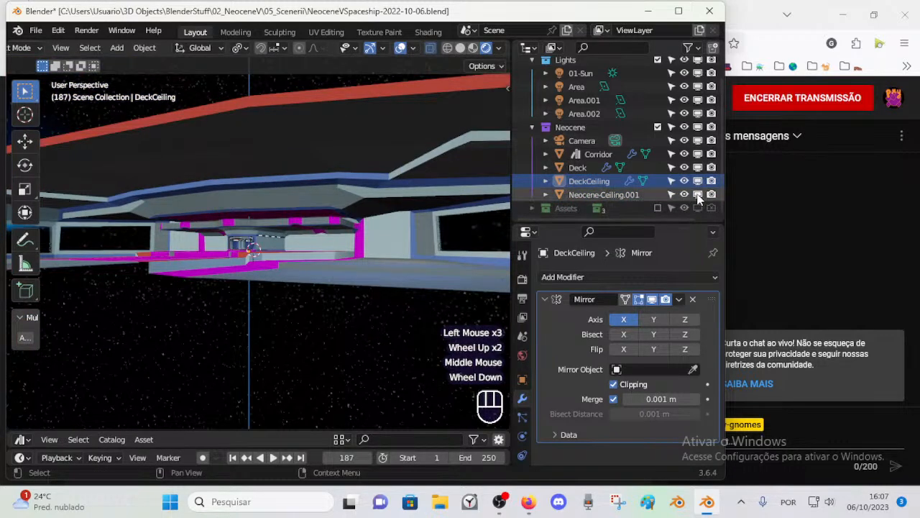
left_click(697, 194)
middle_click_drag(273, 248, 293, 242)
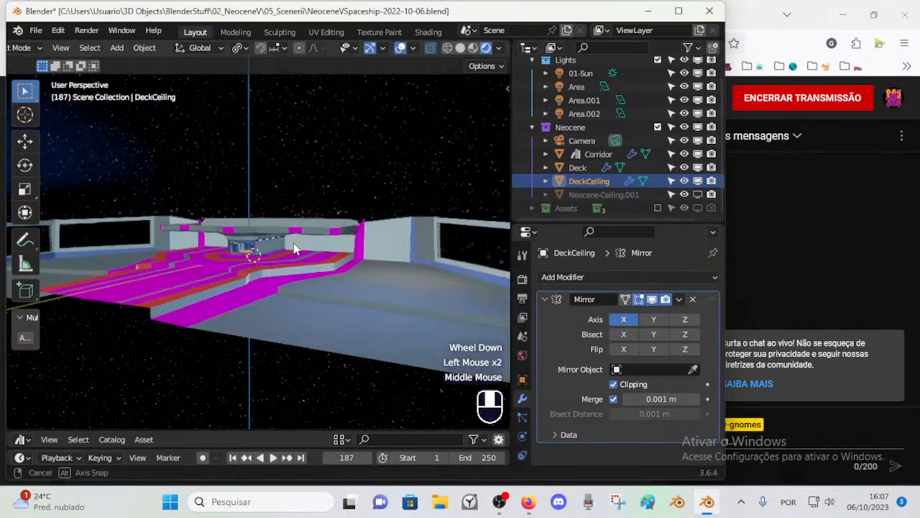
Step: Check the DeckCeiling object for hidden geometry and delete it from the Neocene collection
scroll(288, 223, "down", 1)
key("g")
key("Escape")
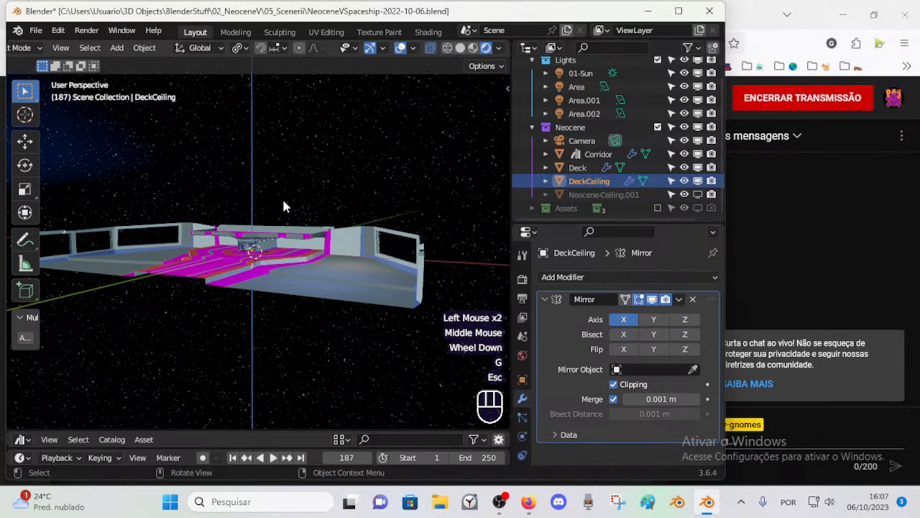
key("Tab")
key("alt+h")
key("alt+a")
left_click(584, 184)
key("x")
Step: Compare the room with Neocene-Ceiling.001 shown and hidden, and examine the corridor's interior through the entrance
scroll(258, 243, "up", 2)
middle_click_drag(257, 243, 266, 253)
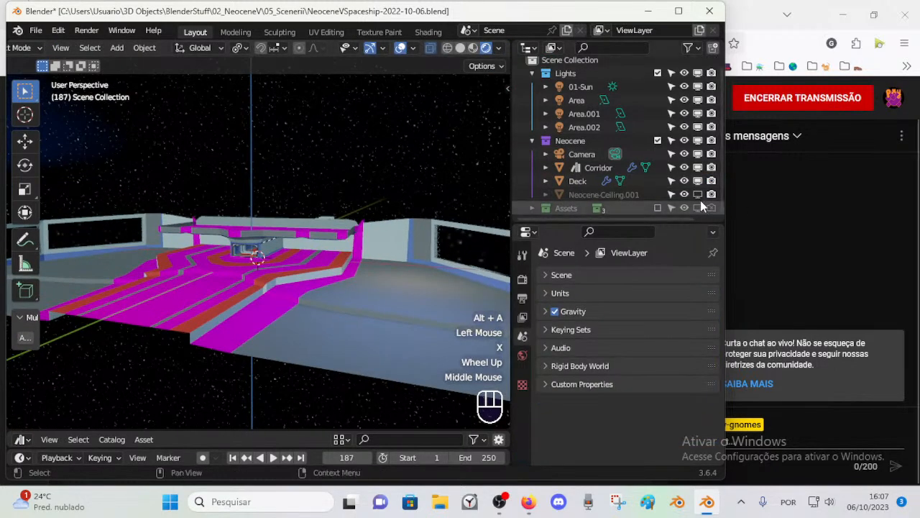
left_click(698, 196)
left_click(698, 196)
scroll(303, 283, "up", 1)
middle_click_drag(304, 283, 321, 277)
scroll(314, 279, "up", 2)
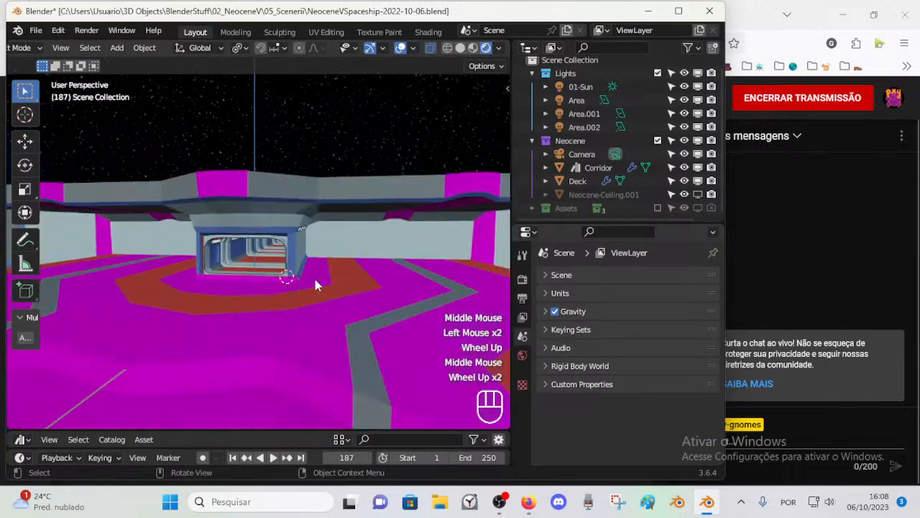
scroll(281, 300, "up", 4)
middle_click_drag(281, 300, 288, 297)
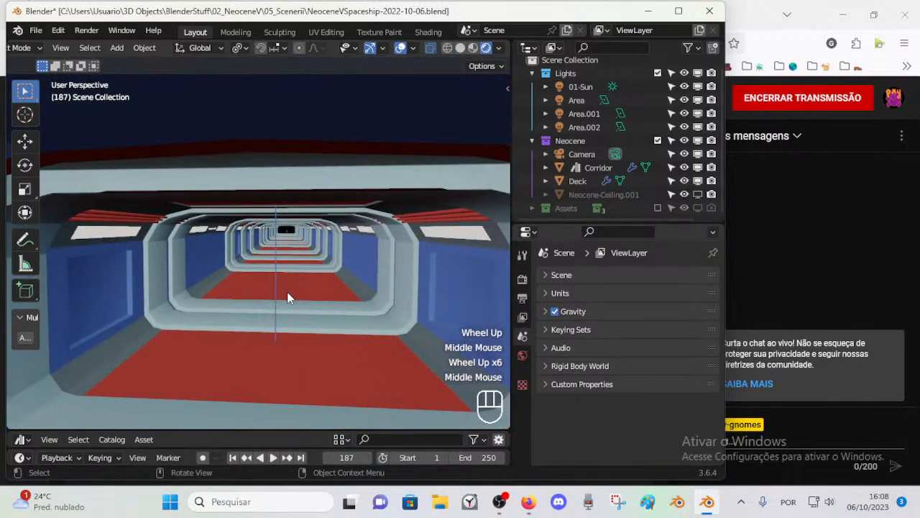
Step: Adjust the Windows sound volume and return to Blender
left_click(841, 492)
left_click(771, 417)
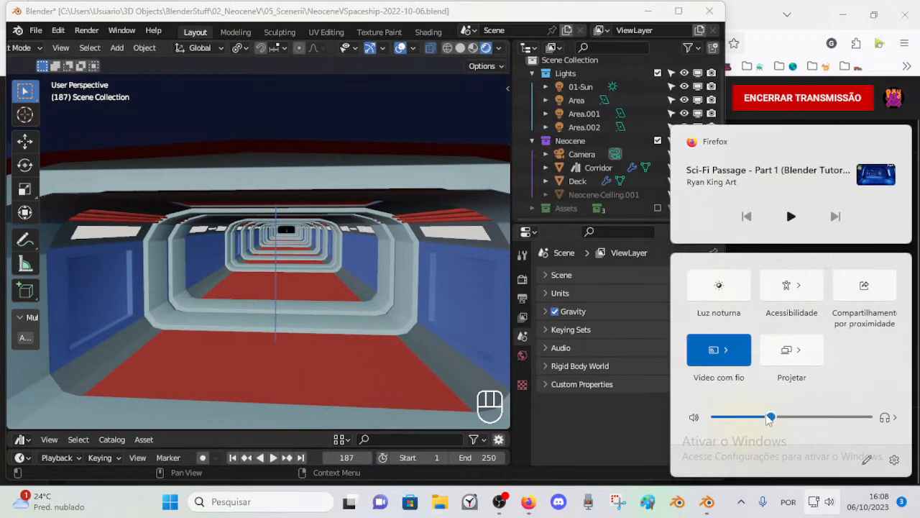
left_click(405, 13)
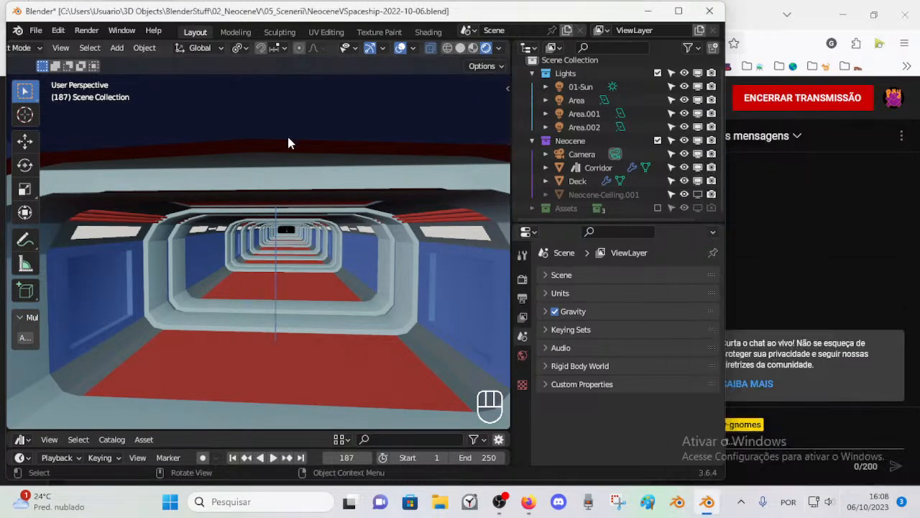
Step: Select the linked corridor frame loop inside the Deck mesh in Edit Mode and save the file
scroll(296, 149, "down", 1)
scroll(345, 217, "up", 1)
left_click(424, 230)
key("Tab")
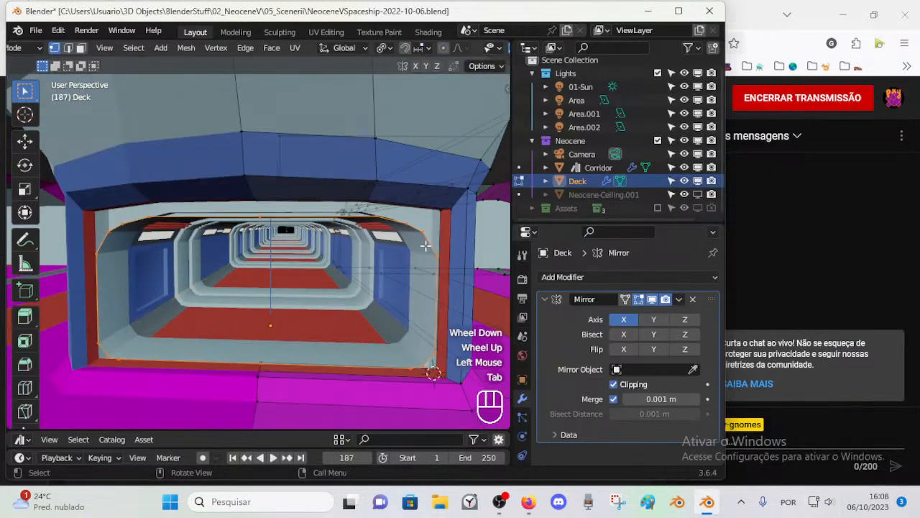
key("alt+a")
scroll(366, 321, "down", 1)
scroll(391, 271, "up", 1)
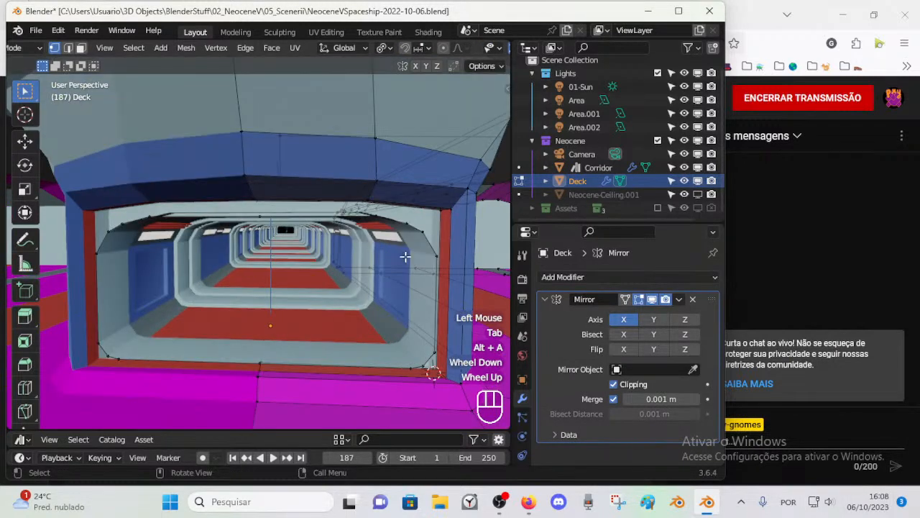
key("l")
key("g")
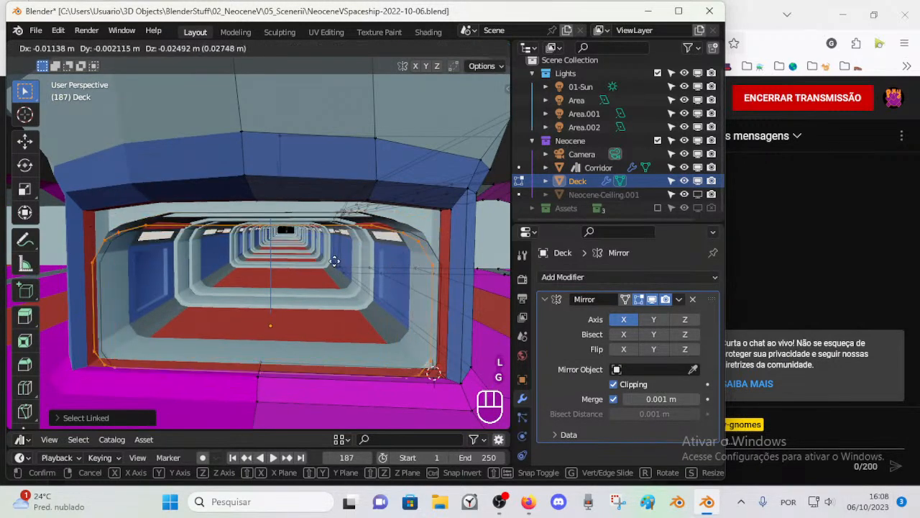
key("Escape")
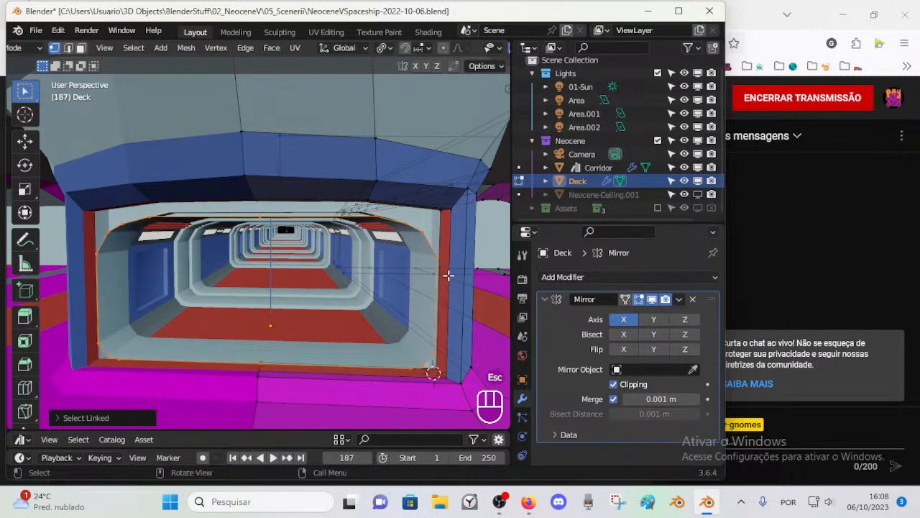
middle_click_drag(409, 265, 294, 258)
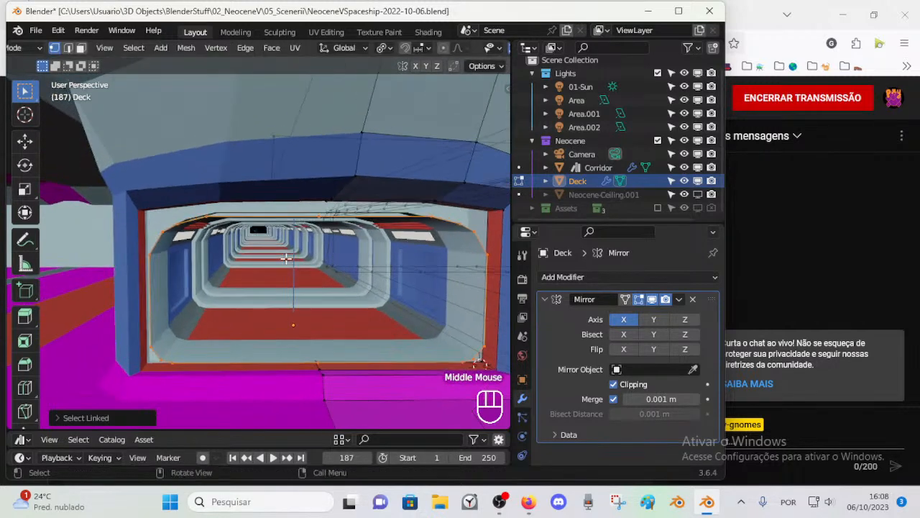
key("ctrl+s")
Step: Switch to edge selection and highlight the entire Deck mesh to examine its edges around the corridor entrance
middle_click_drag(422, 329, 370, 283, "shift")
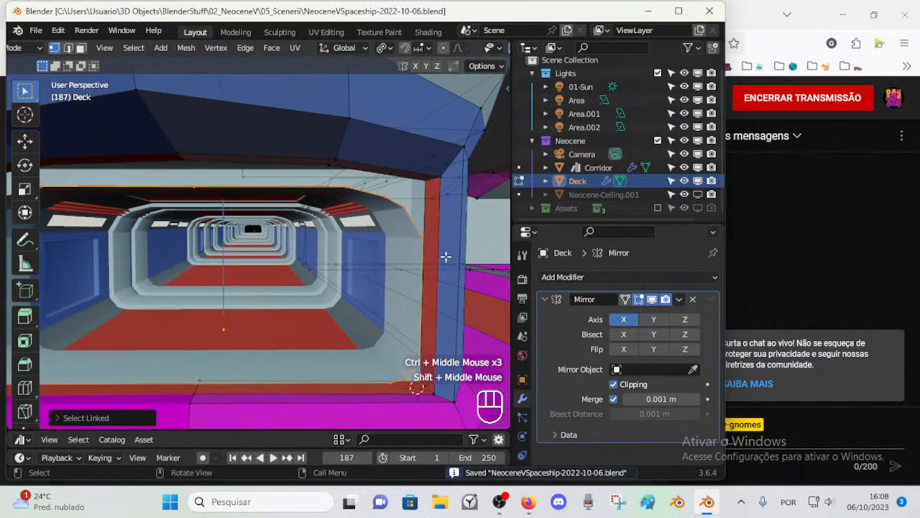
middle_click_drag(444, 251, 344, 198, "shift")
key("alt+a")
key("2")
left_click(334, 185)
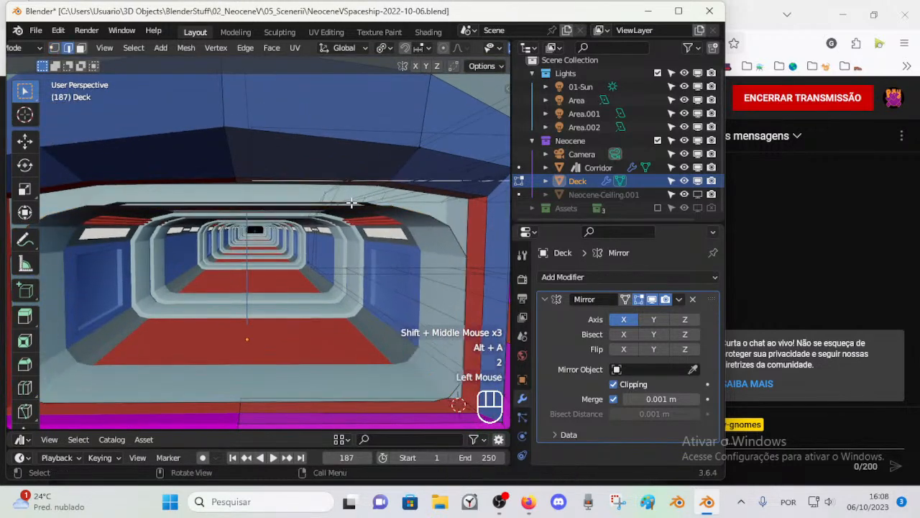
key("a")
key("z")
key("a")
scroll(383, 237, "down", 1)
middle_click_drag(384, 237, 306, 233)
scroll(306, 233, "up", 1)
scroll(307, 232, "down", 1)
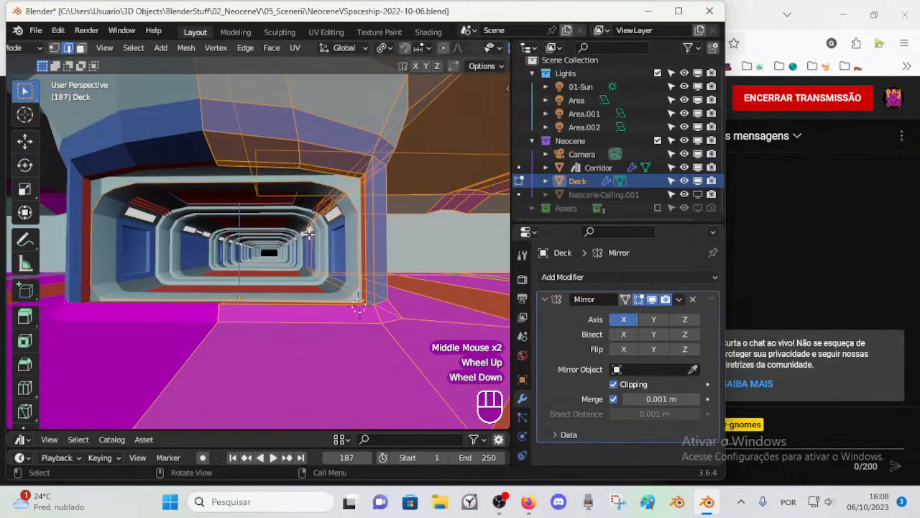
scroll(314, 268, "up", 1)
key("alt+a")
Step: Box-select the Deck geometry surrounding the corridor entrance and hide it
scroll(314, 280, "down", 2)
mouse_move(315, 287)
middle_mouse_down()
mouse_move(307, 297)
mouse_move(304, 284)
mouse_move(290, 282)
mouse_move(302, 282)
mouse_move(297, 268)
mouse_move(310, 271)
middle_mouse_up()
scroll(306, 298, "down", 1)
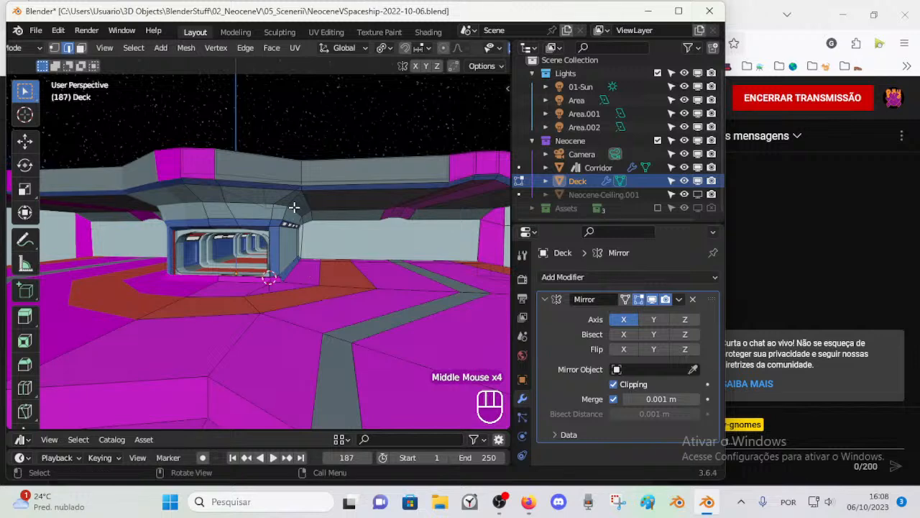
scroll(345, 208, "down", 3)
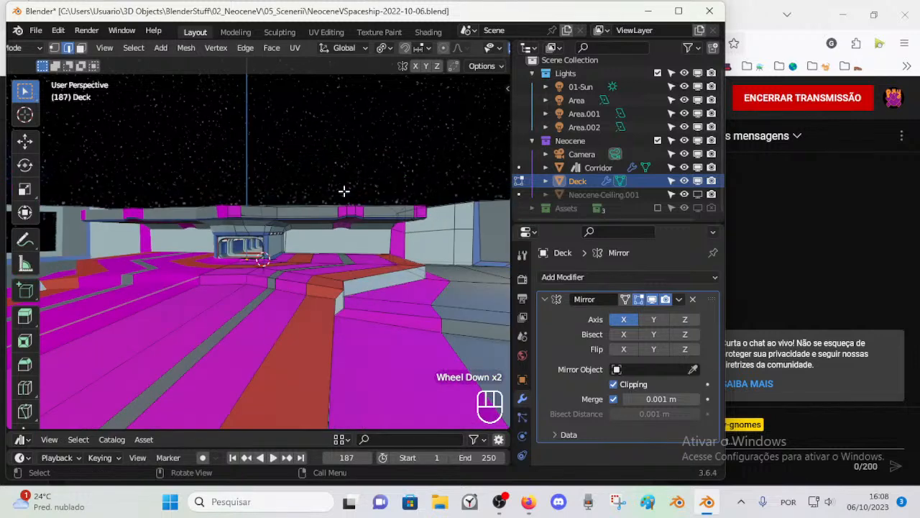
key("b")
left_click_drag(288, 163, 505, 423)
scroll(340, 294, "down", 2)
key("b")
scroll(335, 154, "down", 2)
key("b")
left_click_drag(282, 179, 271, 208)
key("1")
key("b")
key("h")
Step: Hide the remaining deck floor geometry that extends away from the corridor entrance
scroll(271, 208, "up", 2)
middle_click_drag(271, 208, 323, 350)
scroll(328, 311, "up", 4)
scroll(335, 312, "down", 3)
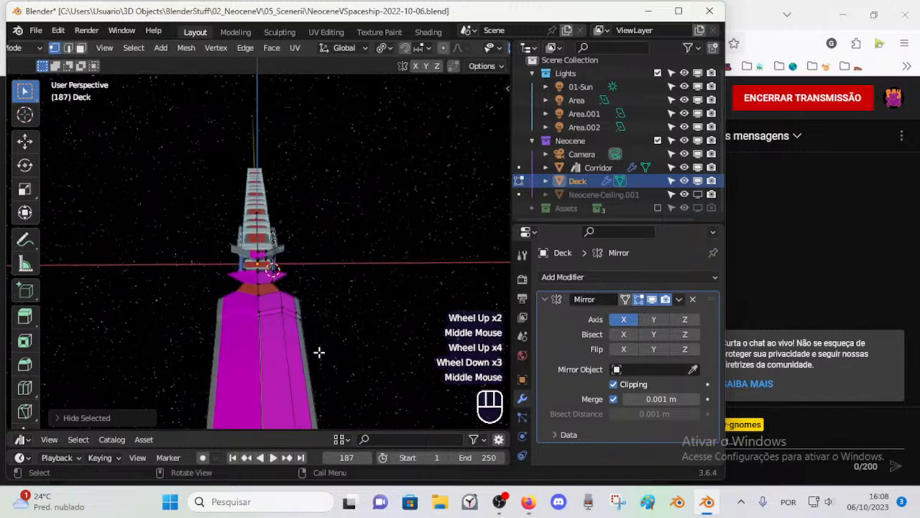
key("b")
left_click_drag(183, 307, 407, 427)
scroll(323, 323, "down", 1)
key("b")
left_click_drag(177, 382, 335, 269)
key("h")
Step: Slide the vertex on the overhang's lower edge above the entrance outward, away from the mirror centre
scroll(308, 286, "up", 3)
middle_click_drag(294, 294, 292, 280)
scroll(292, 279, "up", 3)
key("1")
left_click(254, 132)
scroll(271, 133, "down", 1)
key("shift+v")
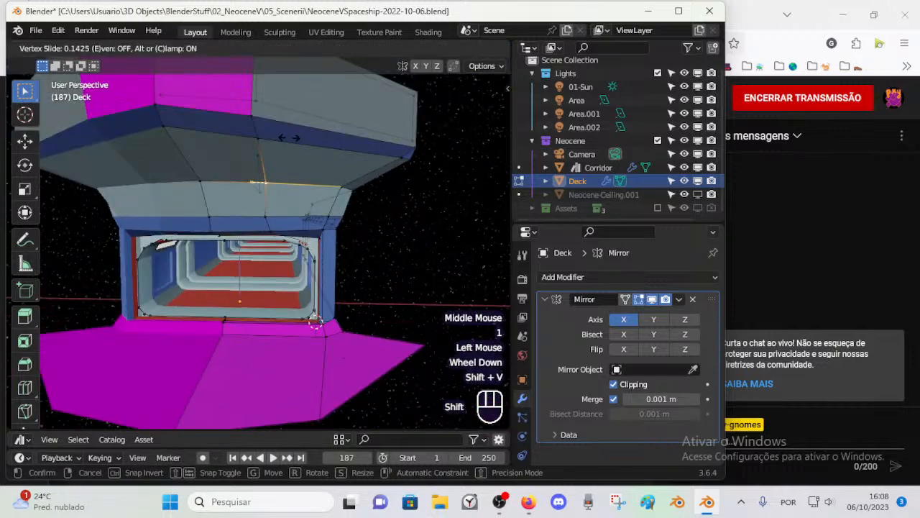
left_click(295, 137, "shift")
Step: Slide the vertices on the upper and lower edges of the blue entrance band outward as well
left_click(276, 212)
key("shift+v")
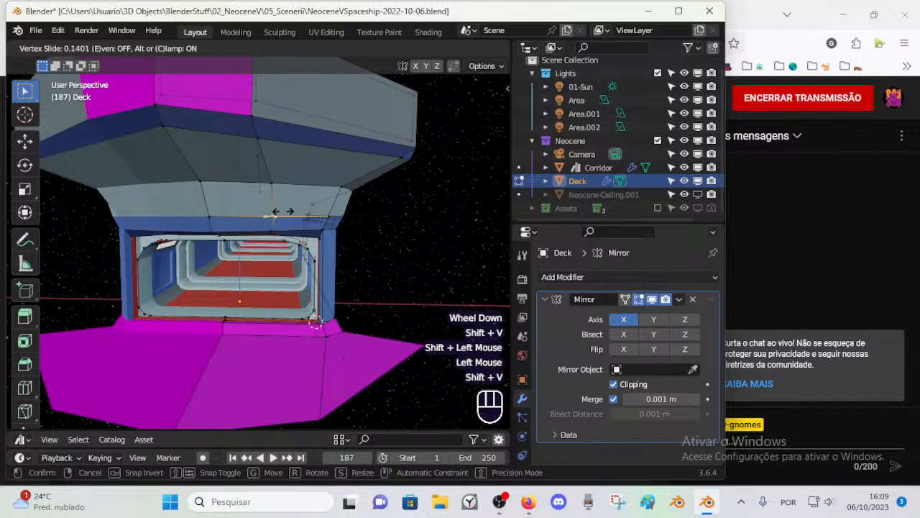
left_click(281, 263, "shift")
scroll(281, 261, "up", 1)
left_click(279, 218)
key("shift+v")
left_click(285, 220, "shift")
Step: Select the inner front corner vertex of the floor strip at the entrance and save the file
middle_click_drag(286, 220, 387, 212)
left_click(372, 188)
scroll(366, 197, "up", 1)
scroll(366, 196, "down", 1)
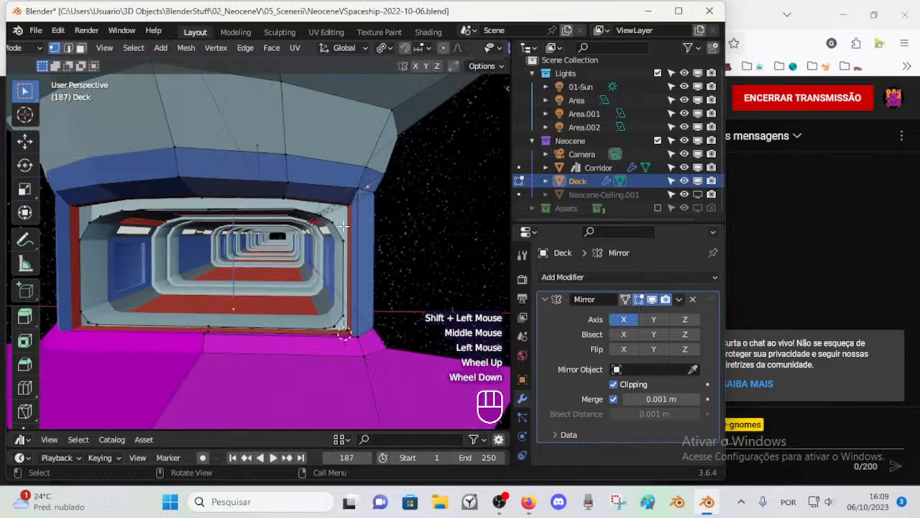
left_click(206, 356)
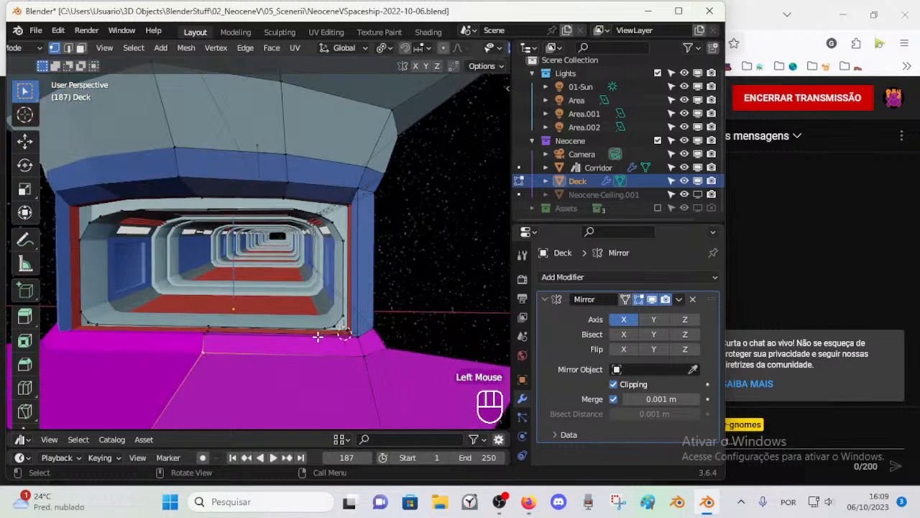
scroll(302, 343, "up", 1)
scroll(292, 350, "down", 1)
key("ctrl+s")
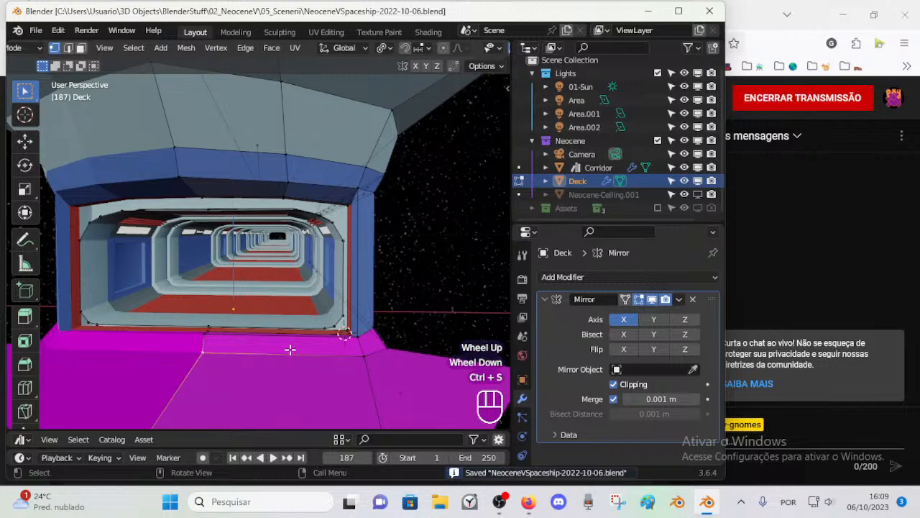
Step: Try a loop cut on the floor strip at the entrance and select the large floor face in front of it
key("ctrl+r")
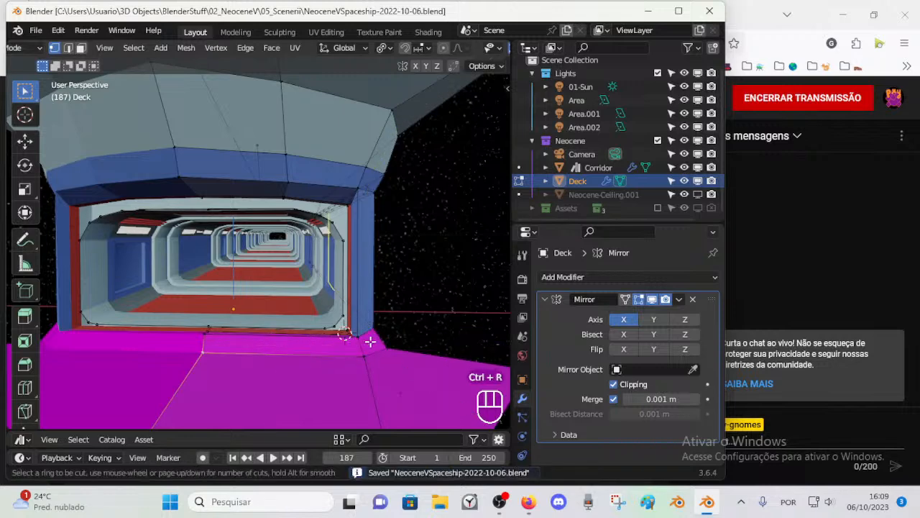
mouse_move(365, 341)
middle_mouse_down()
mouse_move(343, 335)
mouse_move(353, 335)
middle_mouse_up()
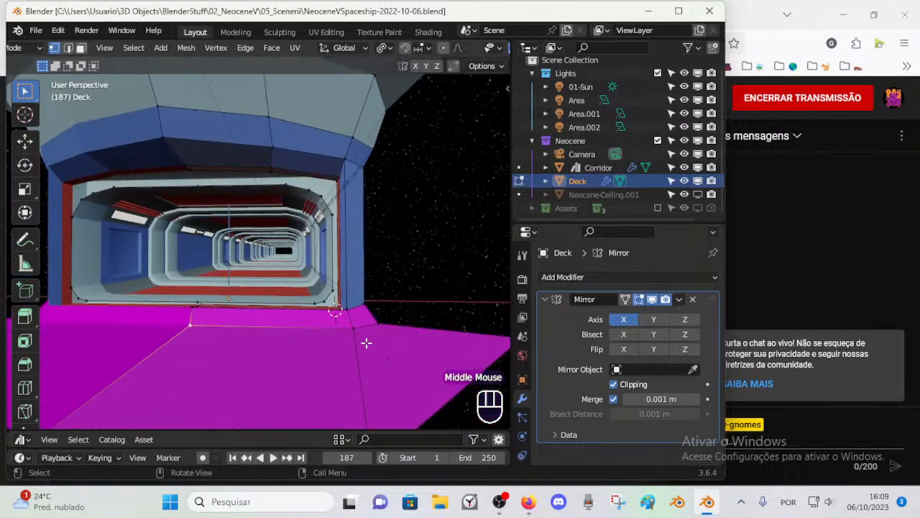
key("3")
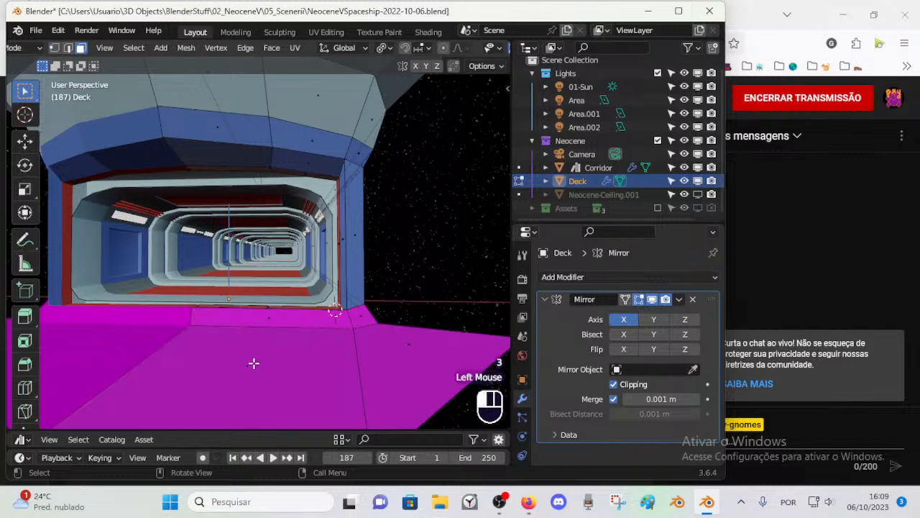
left_click(256, 363)
scroll(273, 356, "down", 1)
scroll(273, 356, "up", 1)
scroll(303, 350, "up", 1)
scroll(303, 349, "down", 1)
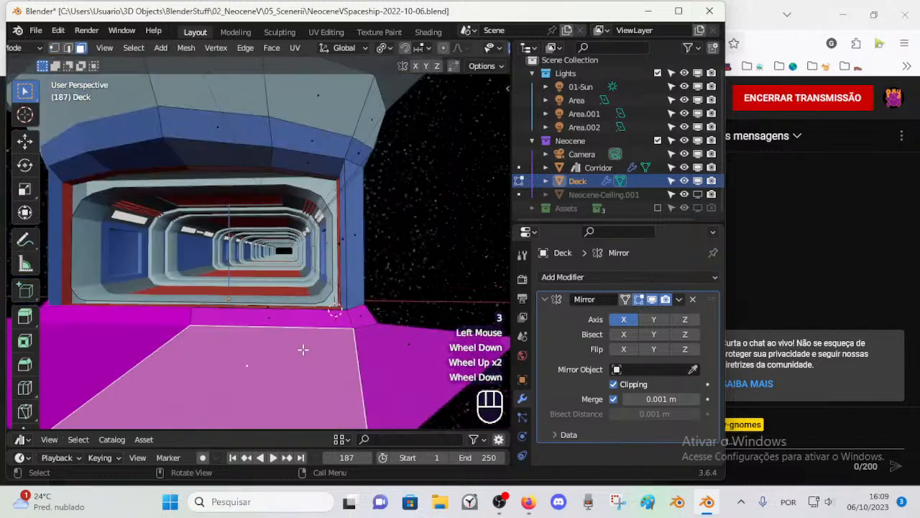
scroll(358, 347, "up", 1)
middle_click_drag(359, 348, 376, 343, "shift")
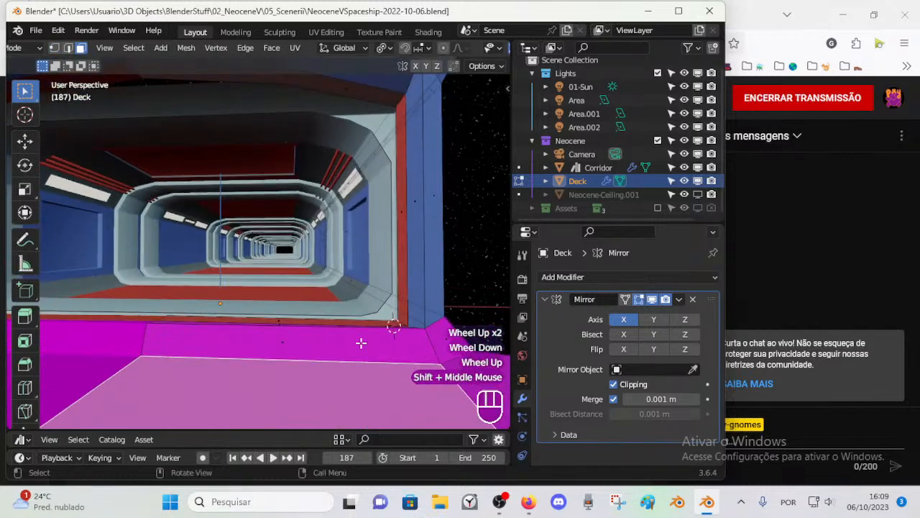
Step: Subdivide the short side edge of the floor strip at the entrance with 4 cuts
key("1")
left_click(430, 336)
key("2")
left_click(421, 344)
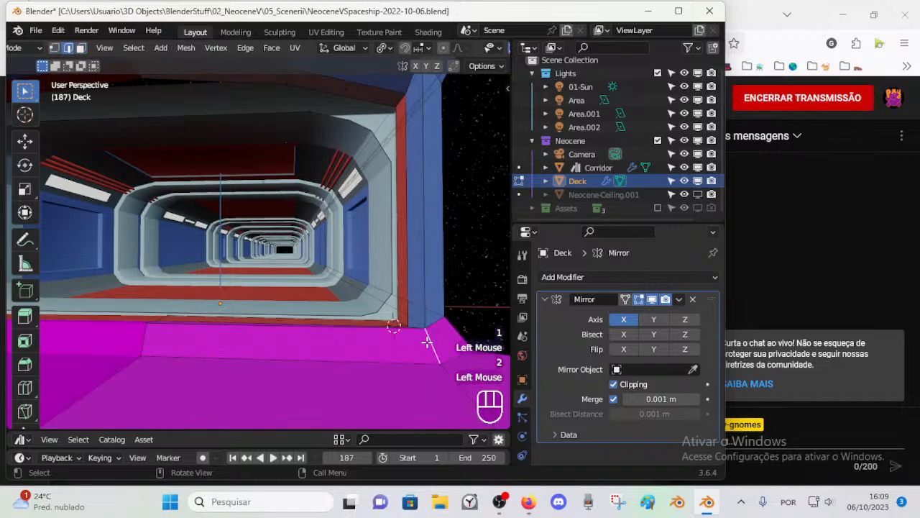
key("ctrl+e")
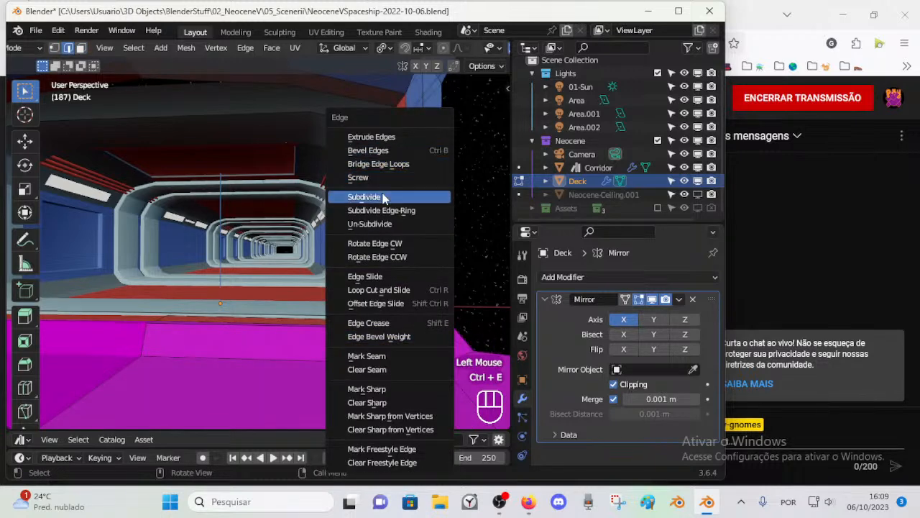
left_click(364, 197)
left_click(92, 419)
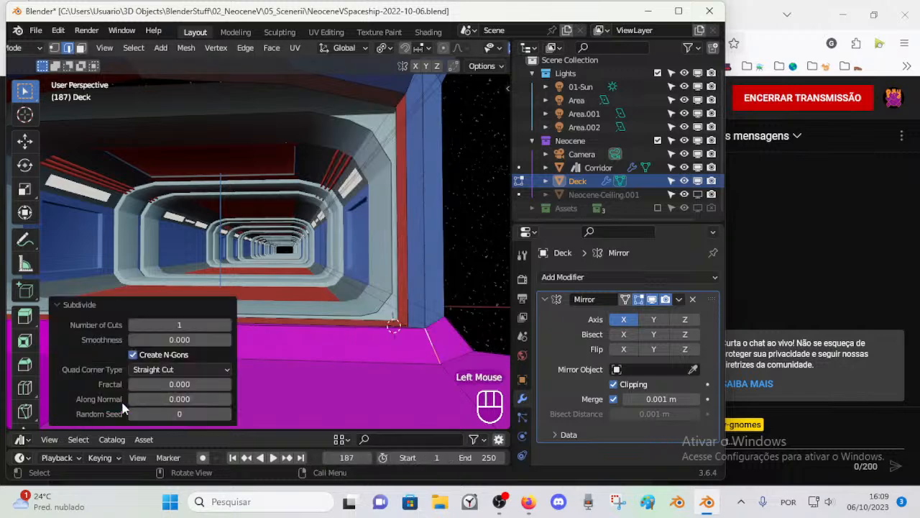
left_click(227, 325)
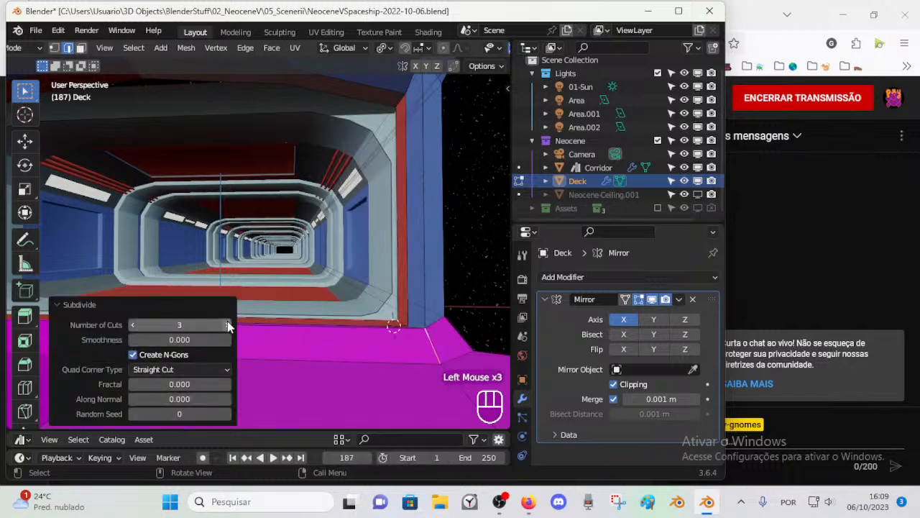
key("alt+a")
key("Escape")
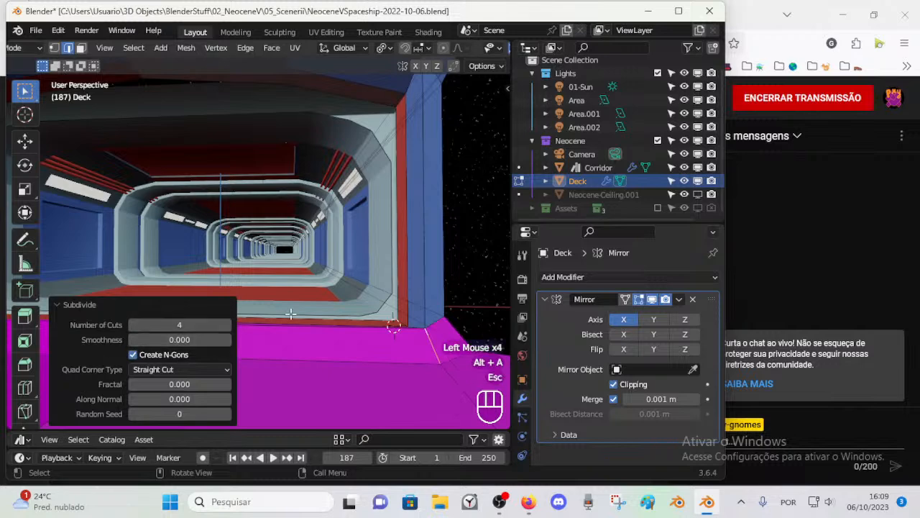
Step: Delete the floor strip's edge at the mirror centre together with its adjoining face
key("alt+a")
key("2")
left_click(142, 344)
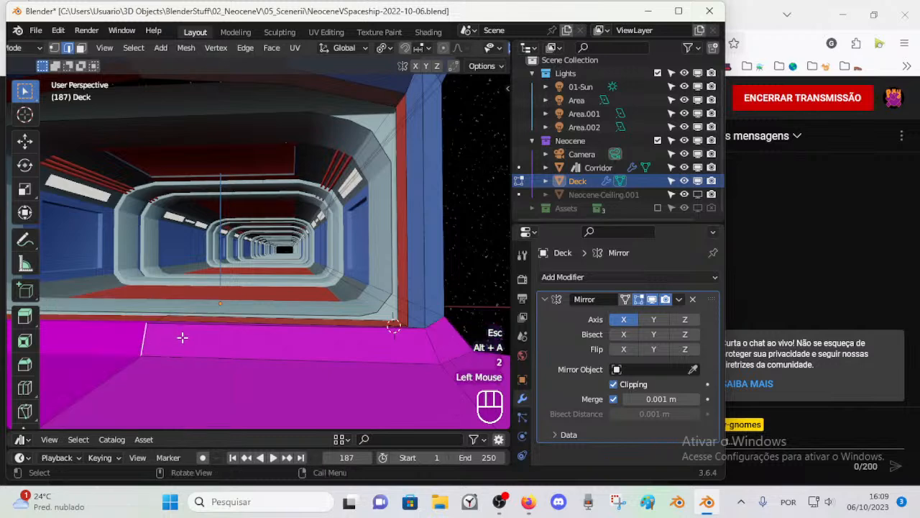
key("x")
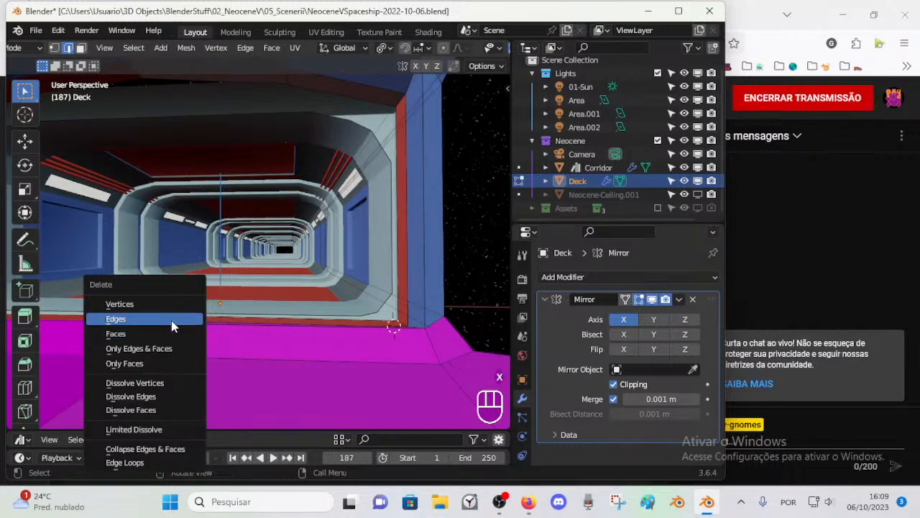
left_click(173, 320)
Step: Extrude the subdivided side edge about 0.58 m along negative X to the mirror centre, rebuilding the floor strip
left_click(431, 355, "alt+shift")
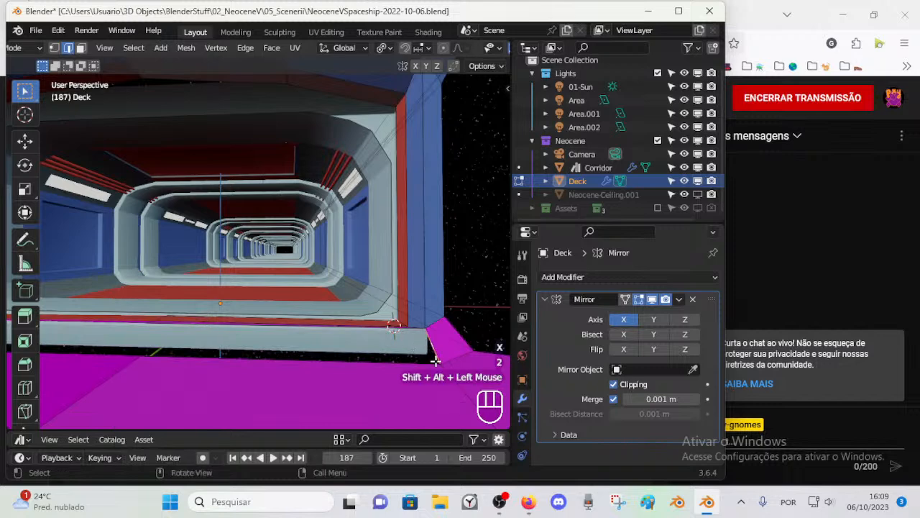
key("e")
key("x")
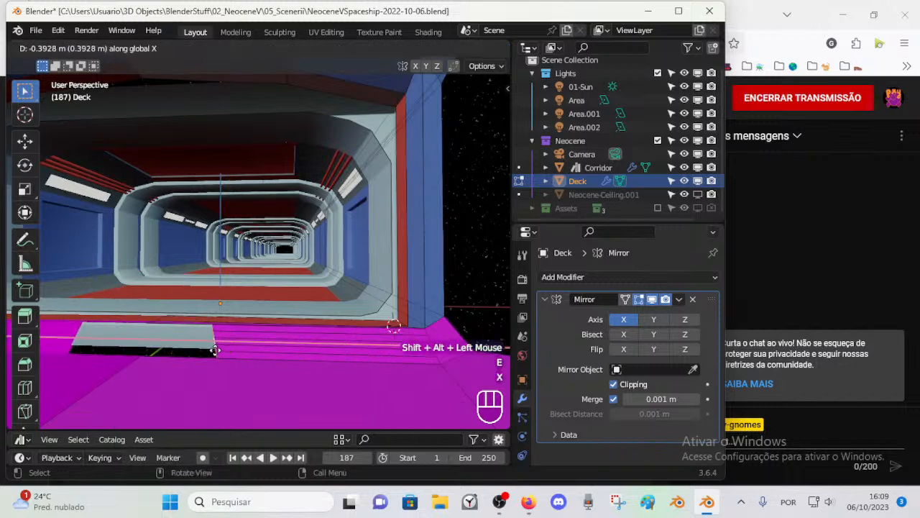
left_click(115, 342)
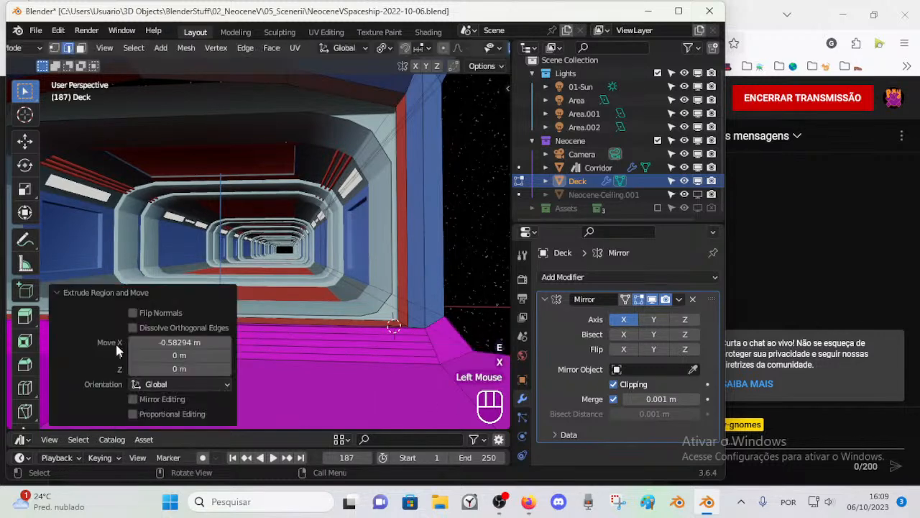
left_click(77, 294)
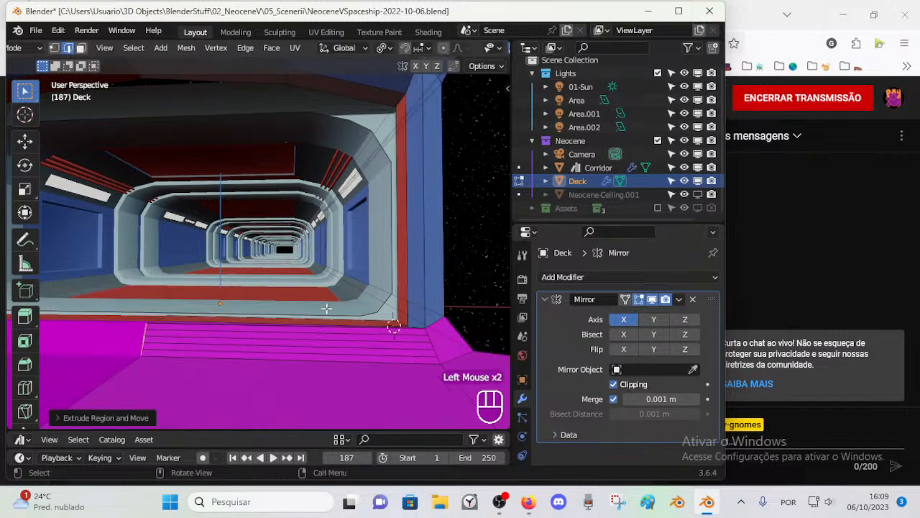
Step: Connect the overhang's lower edge to the top of the corridor frame with an edge at the centre and one beside it
key("alt+a")
key("1")
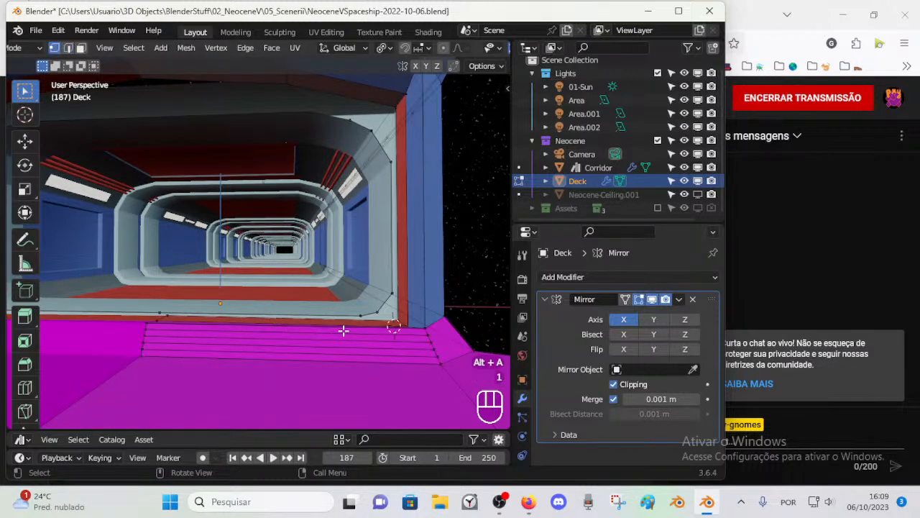
middle_click_drag(358, 330, 257, 220)
scroll(283, 338, "down", 1)
left_click(245, 190)
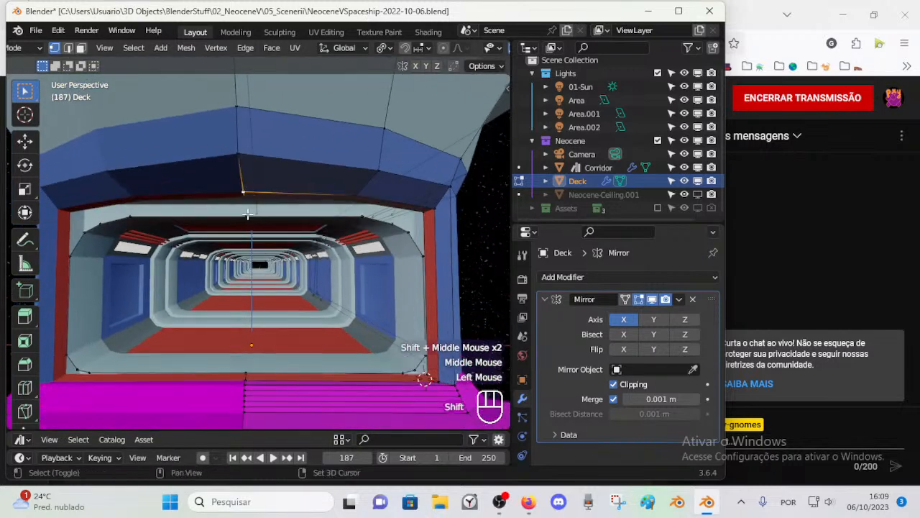
left_click(250, 214, "shift")
key("f")
left_click(365, 205)
left_click(364, 215, "shift")
key("f")
Step: Fill a face between the overhang's central lower edge and the corridor frame's top edge
key("2")
left_click(339, 197)
left_click(339, 219, "shift")
key("f")
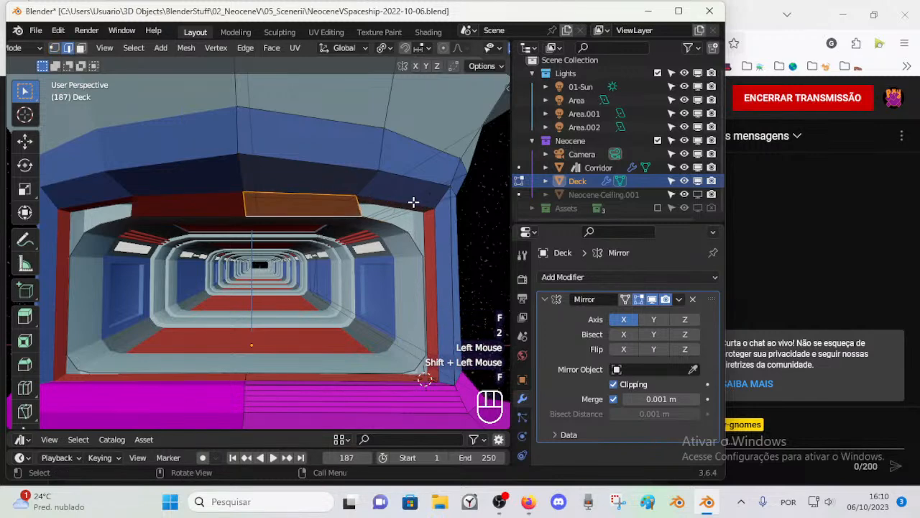
Step: Fill the next face between the overhang's outer lower edge and the frame's angled top edge
key("1")
left_click(412, 202)
key("1")
left_click(393, 224)
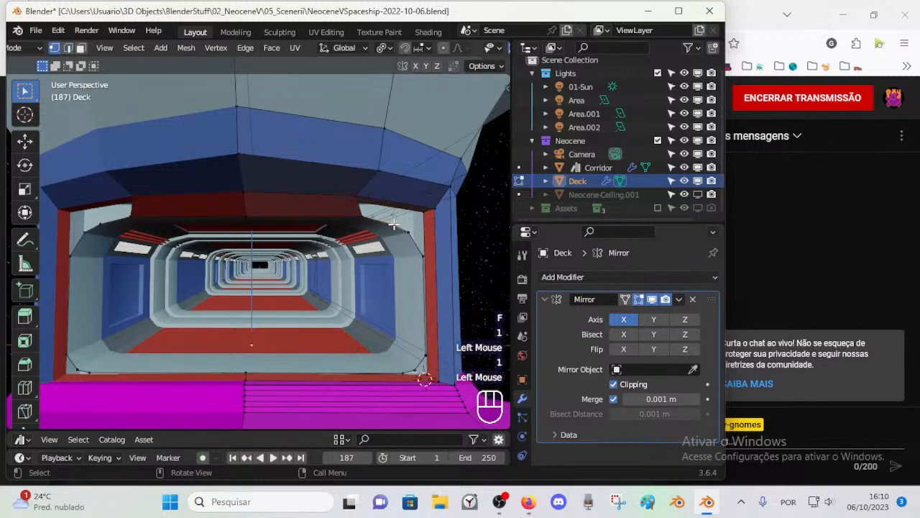
left_click(437, 208, "shift")
key("2")
left_click(397, 201)
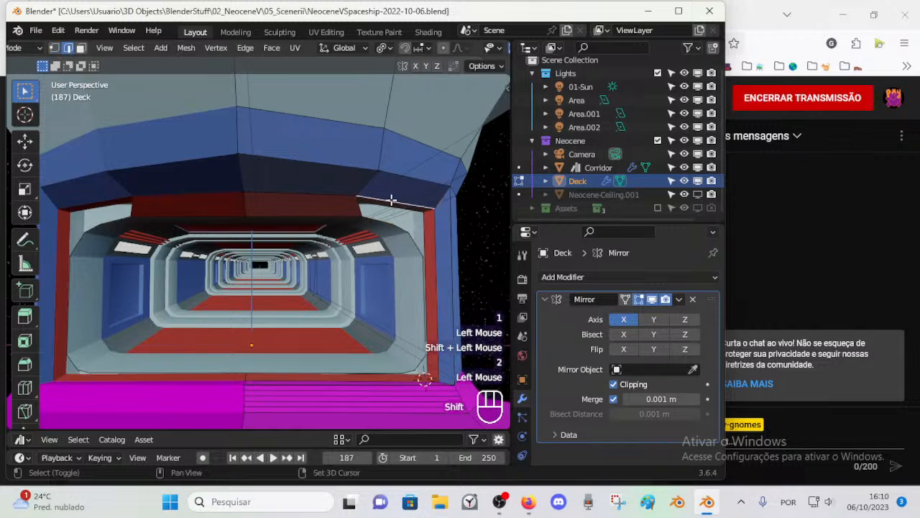
left_click(381, 218, "shift")
key("f")
Step: Close the upper corner gap between the rounded frame and the entrance's outer corner with faces
left_click(432, 216)
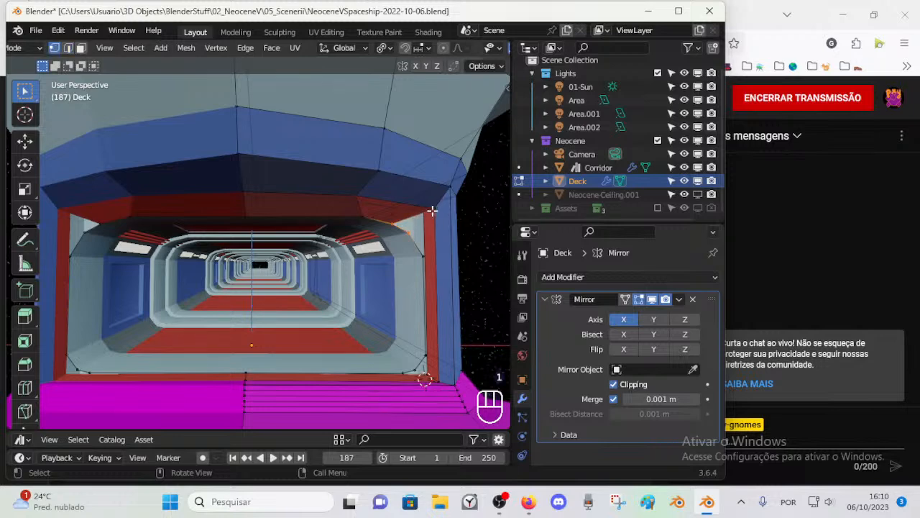
key("f")
key("alt+a")
left_click(437, 212)
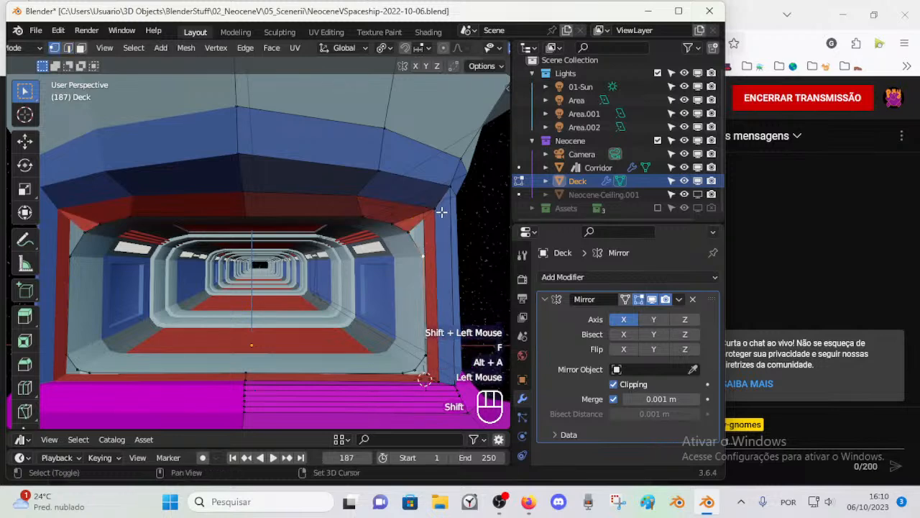
left_click(435, 203, "shift")
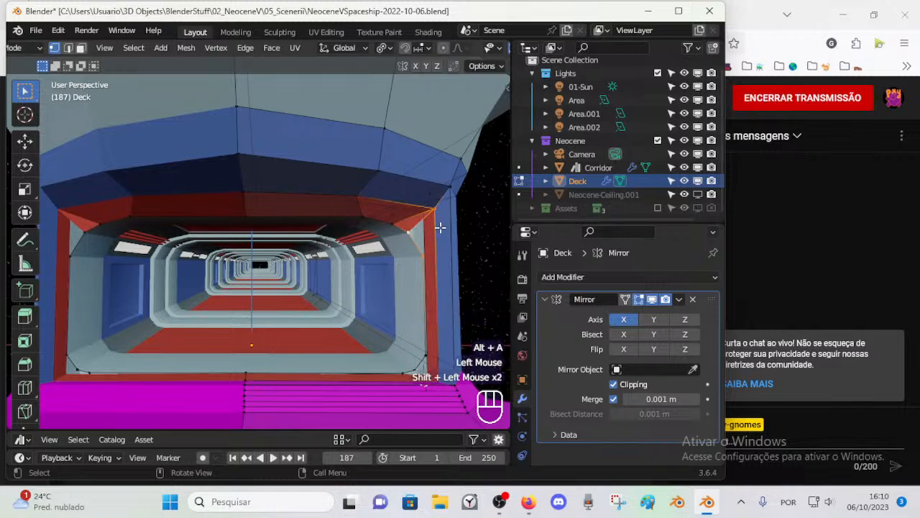
key("f")
key("alt+a")
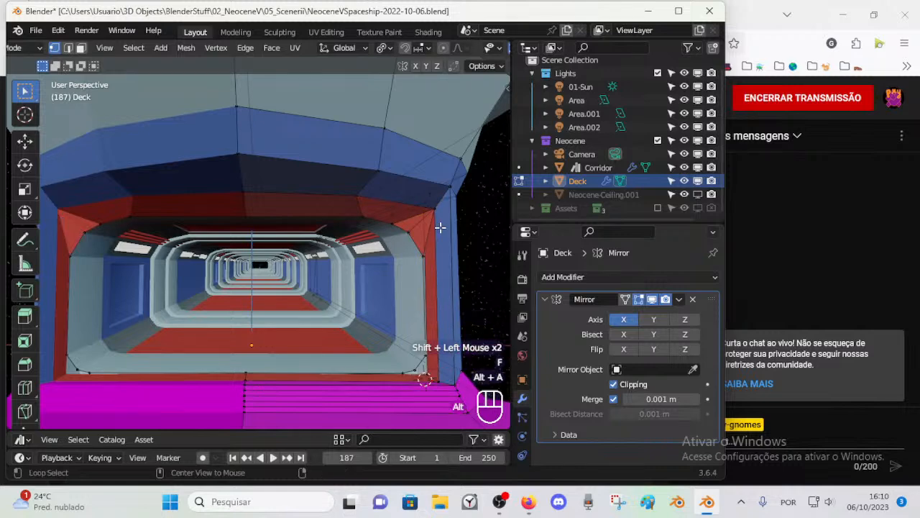
Step: Fill a face between the frame's vertical side edge and the entrance's outer side edge
mouse_move(431, 267)
middle_mouse_down("shift")
mouse_move(417, 254)
mouse_move(419, 266)
middle_mouse_up("shift")
left_click(421, 267)
left_click(433, 262, "shift")
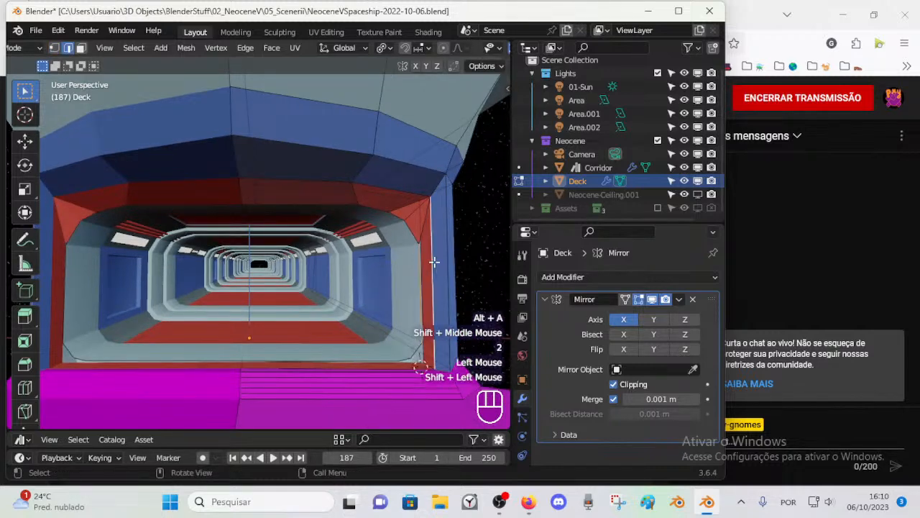
key("f")
Step: Close the lower corner gap between the rounded frame and the entrance's outer corner with faces
middle_click_drag(414, 334, 379, 321, "shift")
key("1")
left_click(380, 345)
left_click(390, 350, "shift")
key("f")
left_click(383, 332, "shift")
key("f")
key("1")
left_click(360, 348)
left_click(396, 353, "shift")
key("alt+a")
Step: Fill a face between the frame's bottom edge and the floor edge, and turn off X-ray display
key("2")
left_click(328, 345)
left_click(328, 351, "shift")
key("f")
middle_click_drag(328, 353, 308, 324, "shift")
key("alt+a")
scroll(319, 325, "down", 2)
key("alt+z")
scroll(318, 327, "up", 2)
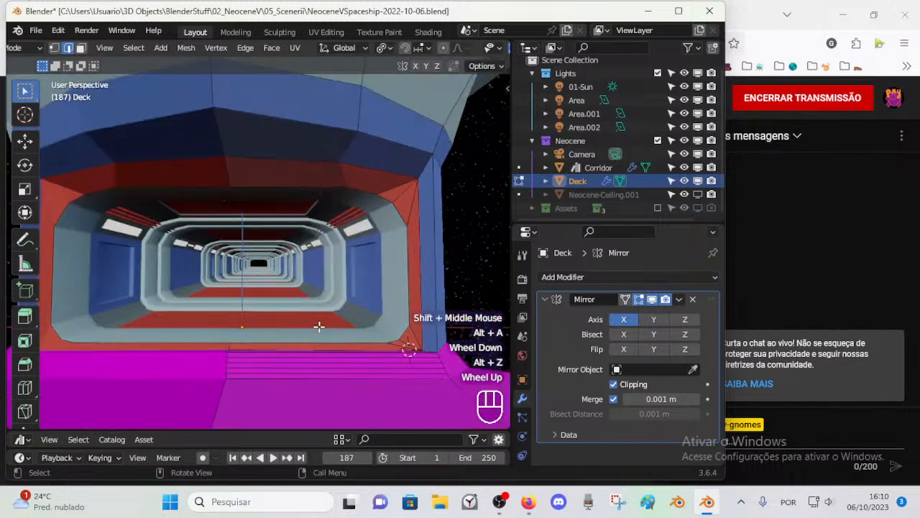
Step: Leave mesh editing and examine the connected corridor entrance from several angles
key("Tab")
scroll(324, 294, "down", 1)
middle_click_drag(324, 294, 262, 301)
middle_click_drag(262, 301, 324, 298, "shift")
middle_click_drag(323, 298, 286, 279)
middle_click_drag(286, 279, 353, 286)
scroll(363, 294, "up", 1)
key("alt+a")
scroll(370, 298, "down", 1)
scroll(379, 285, "up", 2)
key("1")
scroll(386, 283, "down", 2)
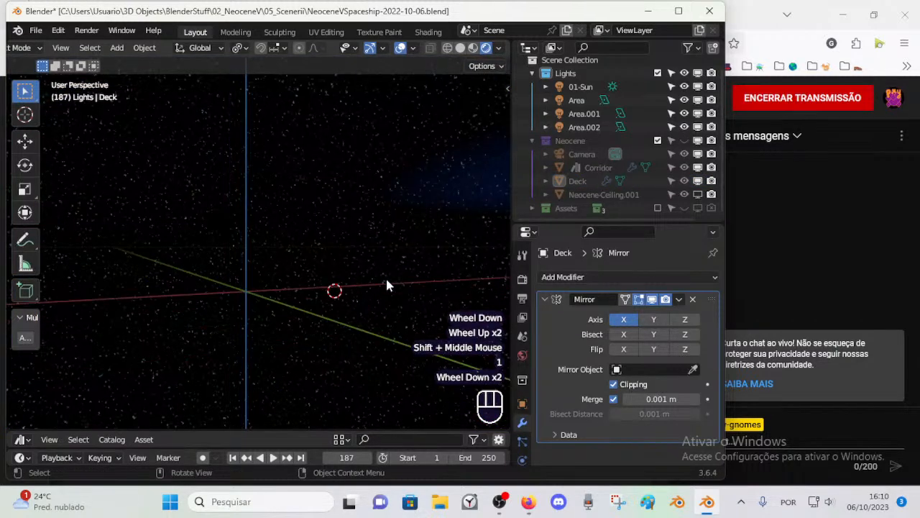
key("ctrl+z")
scroll(401, 288, "up", 3)
left_click(445, 228)
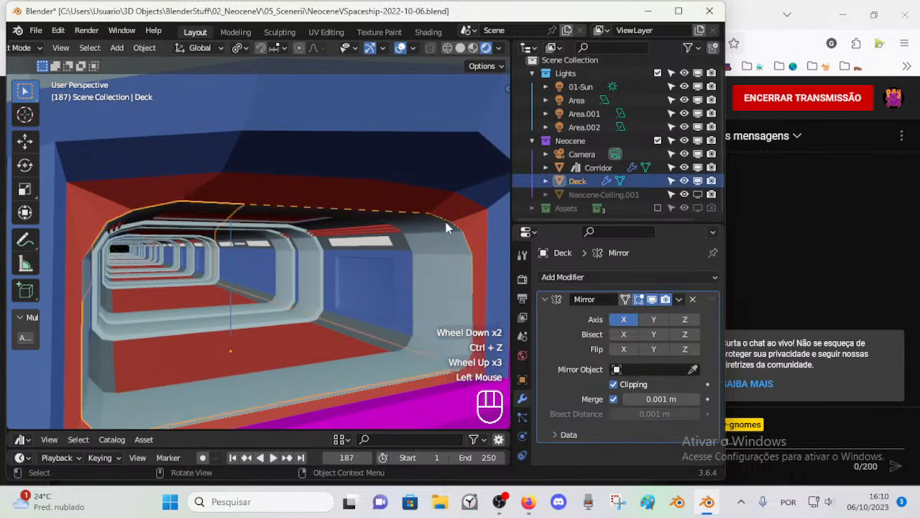
key("Tab")
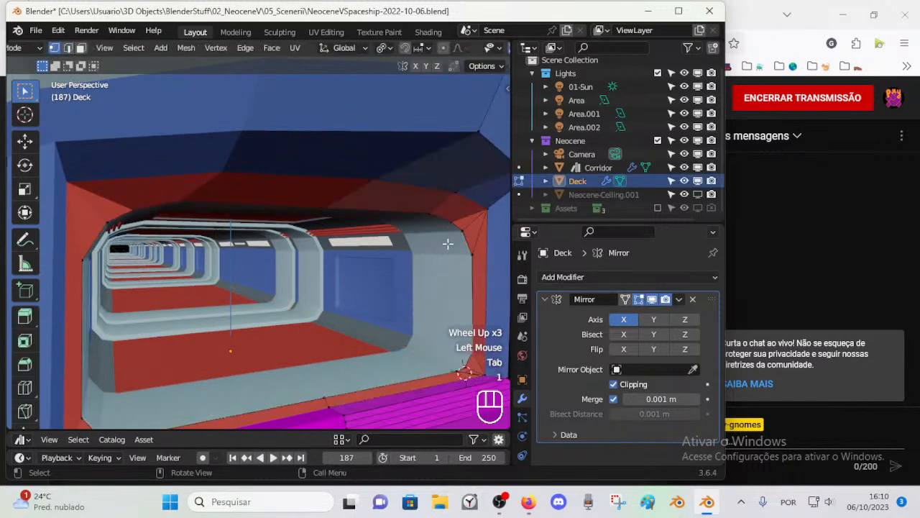
key("Tab")
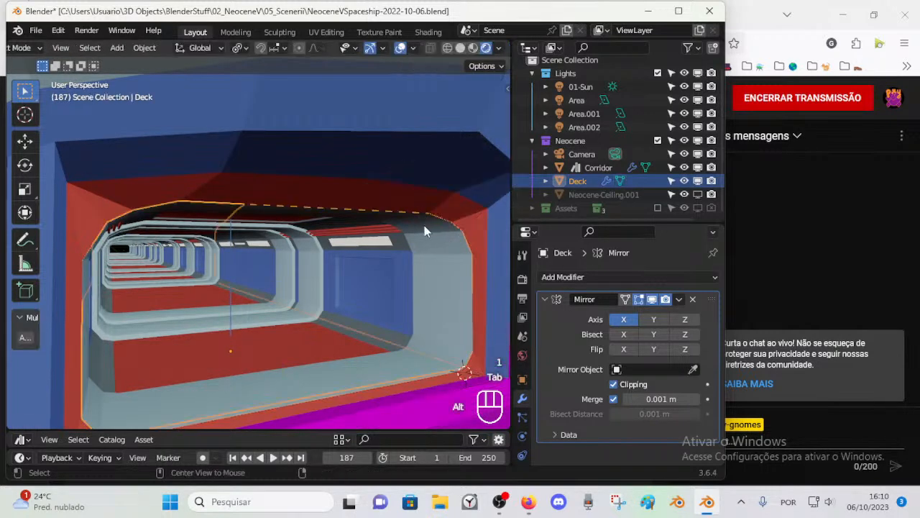
Step: Select the Corridor object and examine its modifier stack
key("alt+a")
left_click(432, 253)
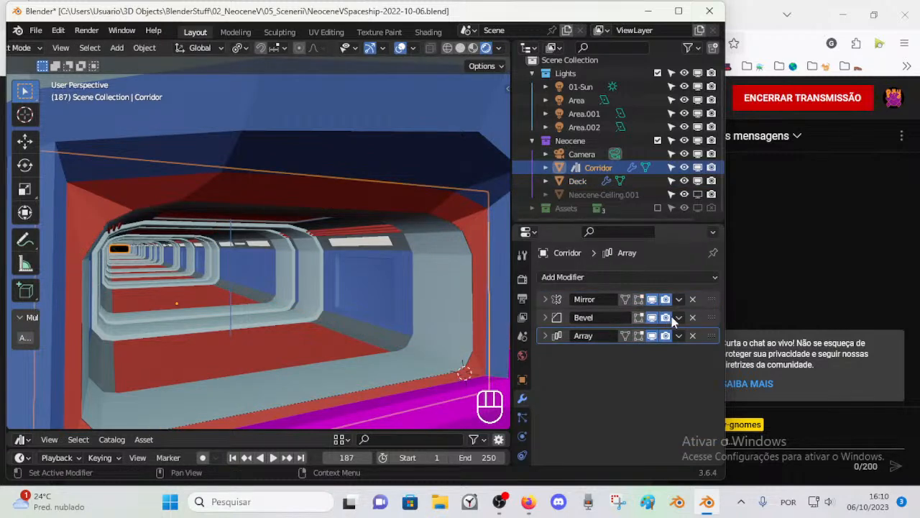
mouse_move(711, 318)
left_mouse_down()
mouse_move(717, 350)
mouse_move(712, 305)
mouse_move(712, 320)
left_mouse_up()
Step: Select the Deck, collapse its Mirror modifier settings and save the file
left_click(436, 194)
scroll(345, 184, "down", 5)
left_click(337, 196)
scroll(338, 195, "up", 2)
scroll(377, 191, "down", 1)
left_click(386, 188)
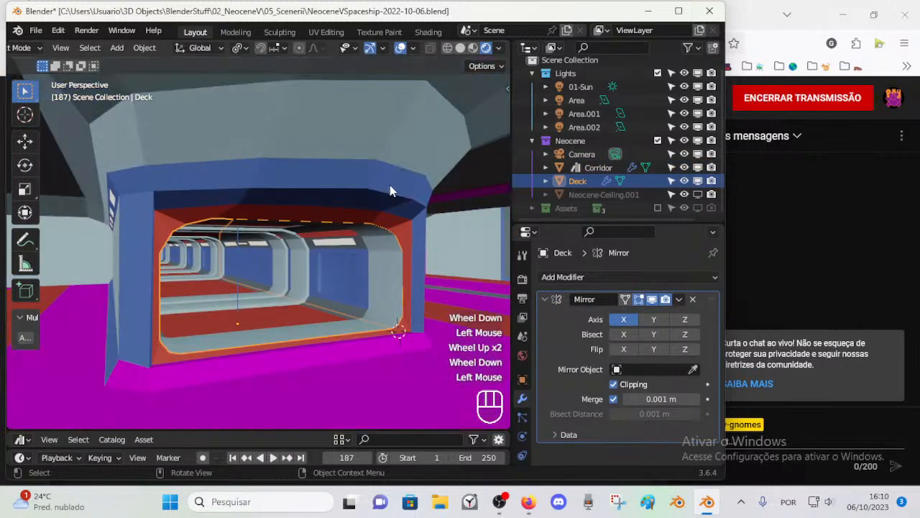
left_click(407, 175)
left_click(361, 178)
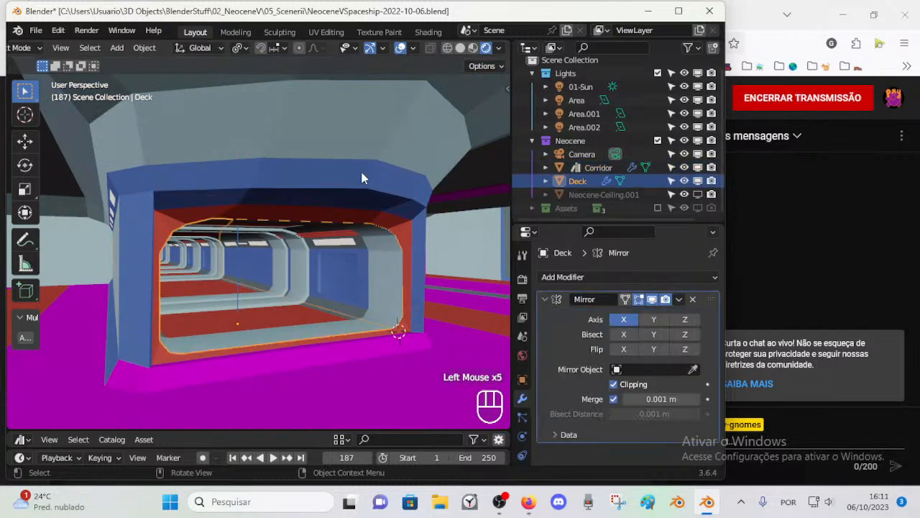
left_click(544, 299)
key("ctrl+s")
Step: Try a Bevel modifier on the Deck and remove it
left_click(552, 279)
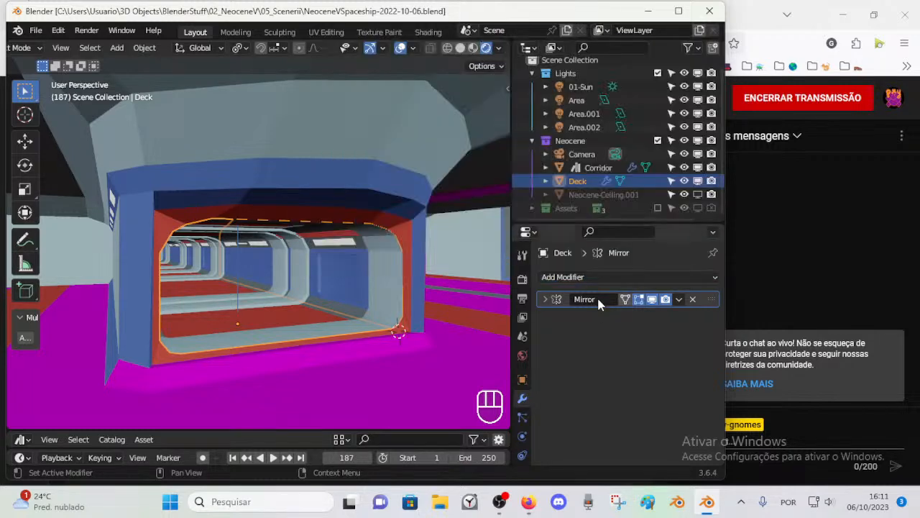
left_click(580, 273)
key("b")
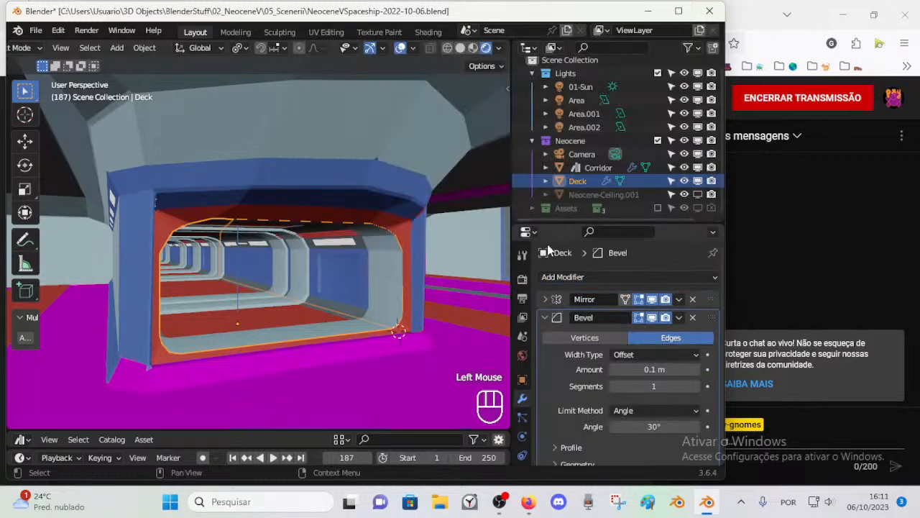
scroll(649, 333, "down", 2)
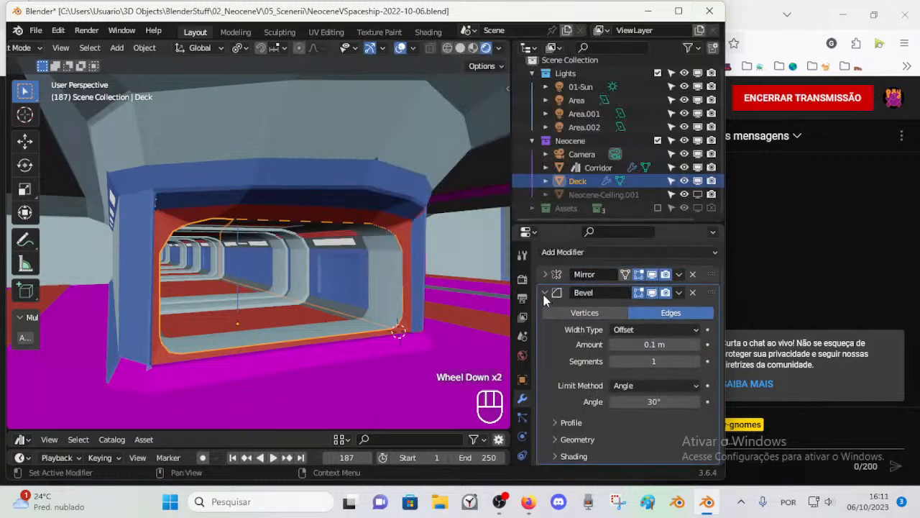
left_click(692, 292)
Step: Add a Bevel modifier to the Deck after its Mirror modifier
left_click(643, 277)
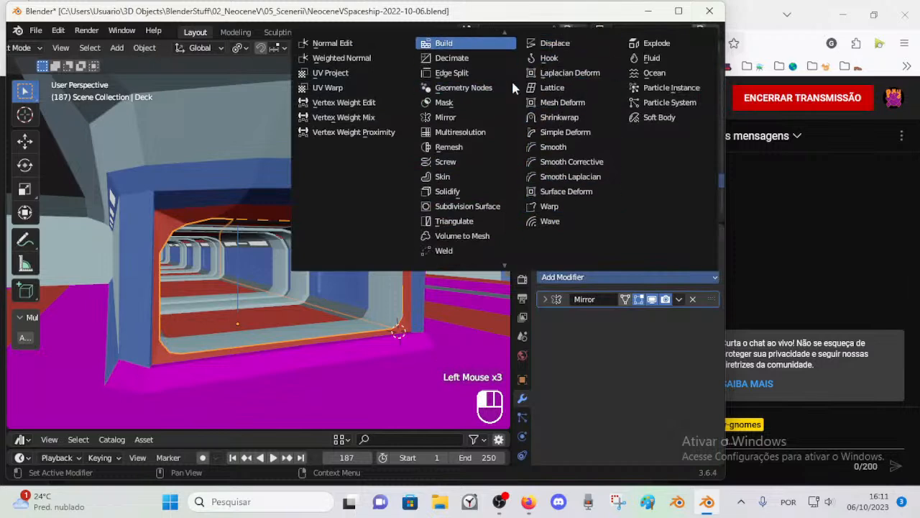
scroll(563, 62, "down", 3)
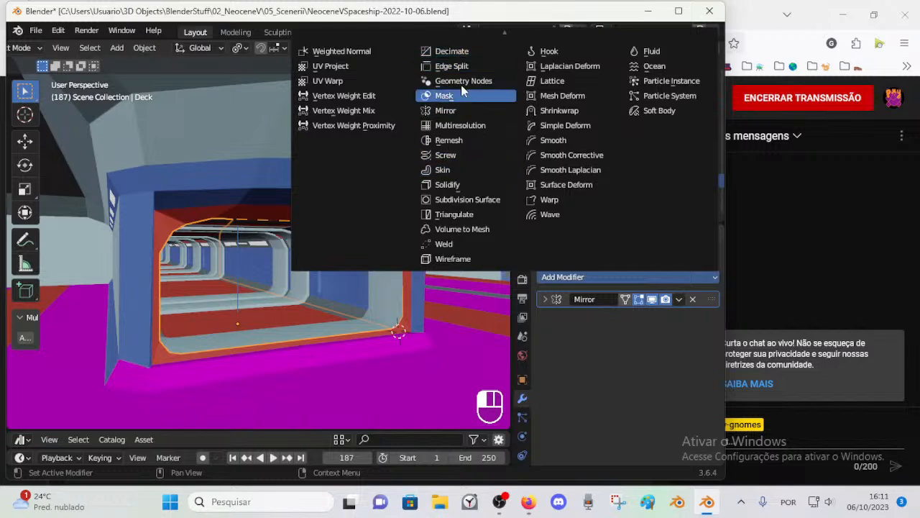
scroll(460, 84, "up", 3)
left_click(447, 57)
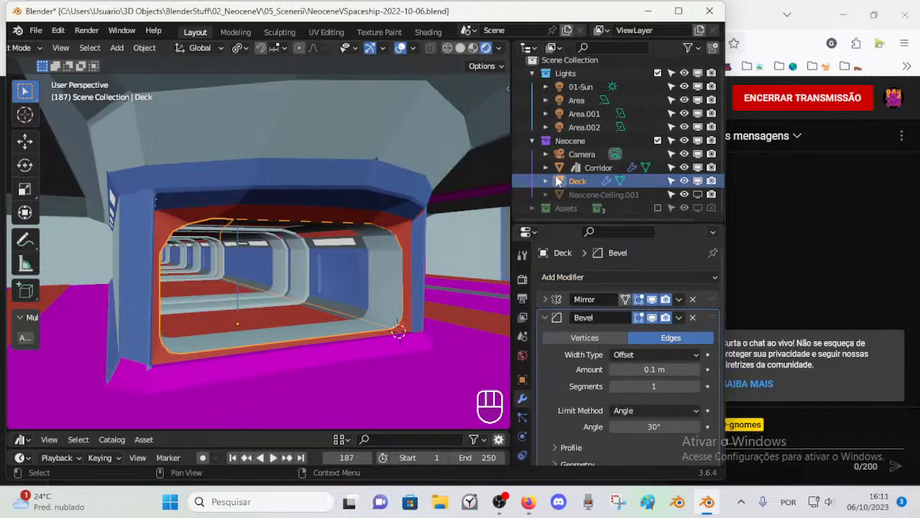
Step: Clear the selection, select the Corridor and examine the settings of its Bevel modifier
scroll(568, 306, "down", 2)
left_click(540, 294)
mouse_move(431, 274)
middle_mouse_down()
mouse_move(396, 271)
mouse_move(414, 270)
middle_mouse_up()
scroll(396, 271, "up", 1)
key("alt+a")
scroll(417, 257, "down", 1)
scroll(417, 257, "up", 1)
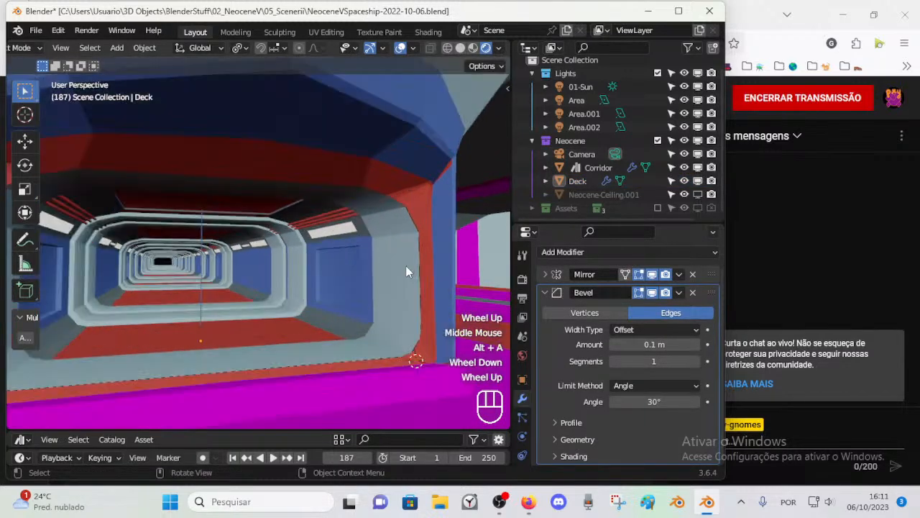
left_click(358, 253)
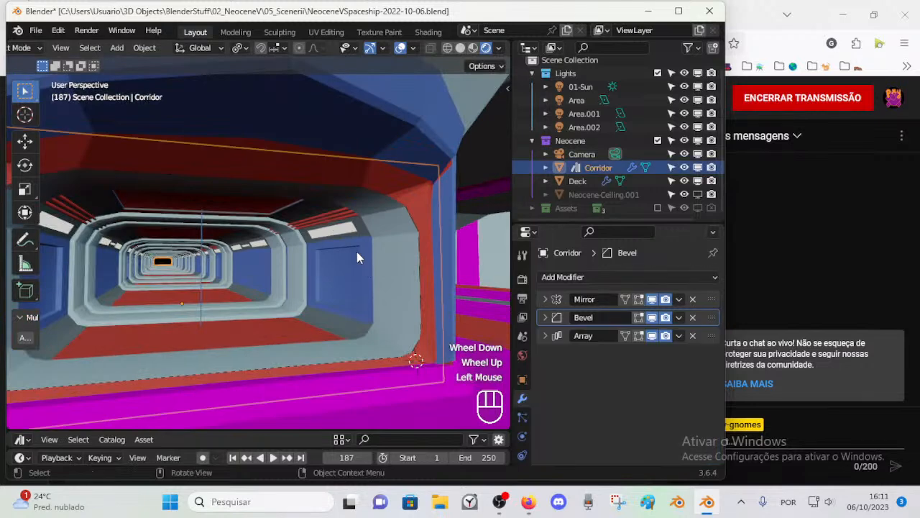
left_click(546, 317)
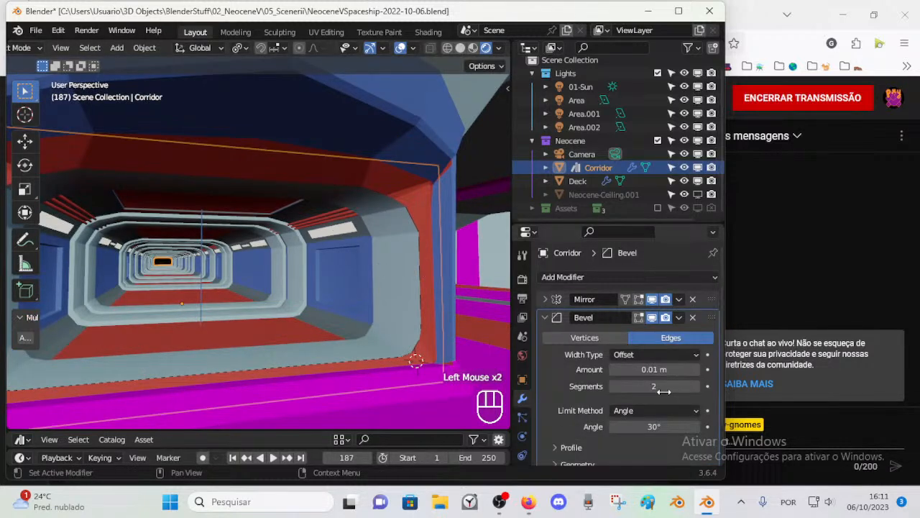
Step: Select the Deck and apply Shade Smooth to it
left_click(447, 277)
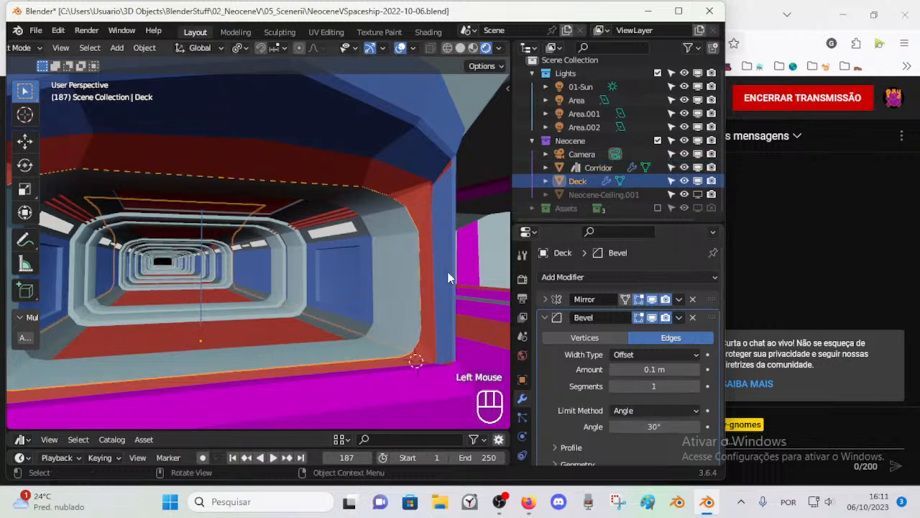
right_click(413, 111)
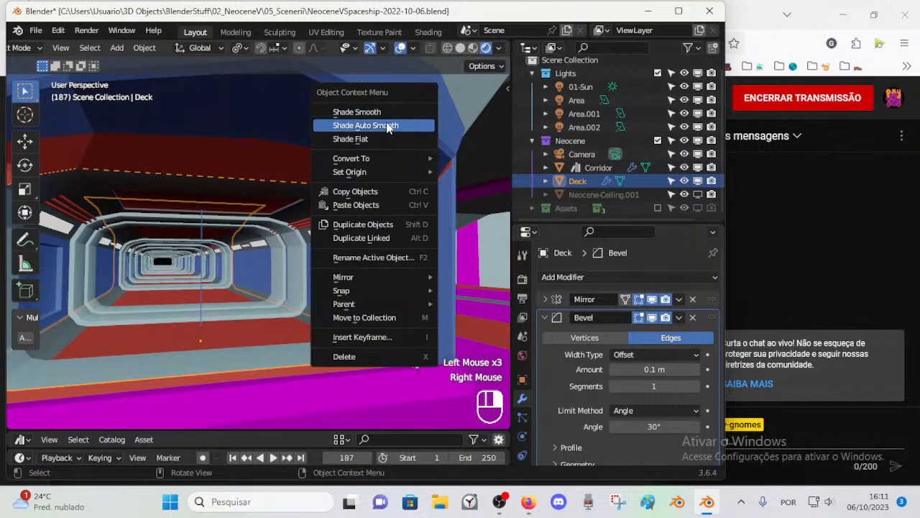
left_click(387, 112)
scroll(418, 191, "down", 2)
scroll(418, 191, "up", 2)
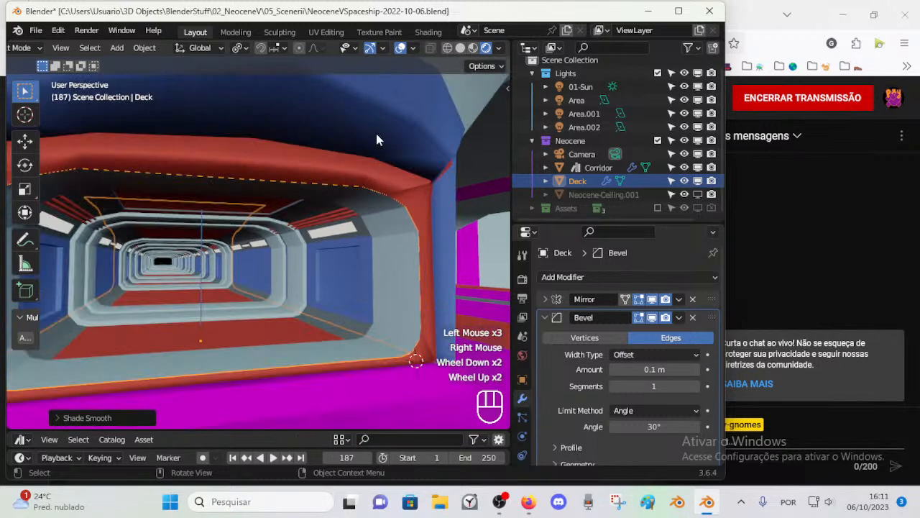
left_click(394, 106)
scroll(399, 179, "down", 2)
scroll(383, 217, "up", 1)
left_click(394, 342)
left_click(368, 142)
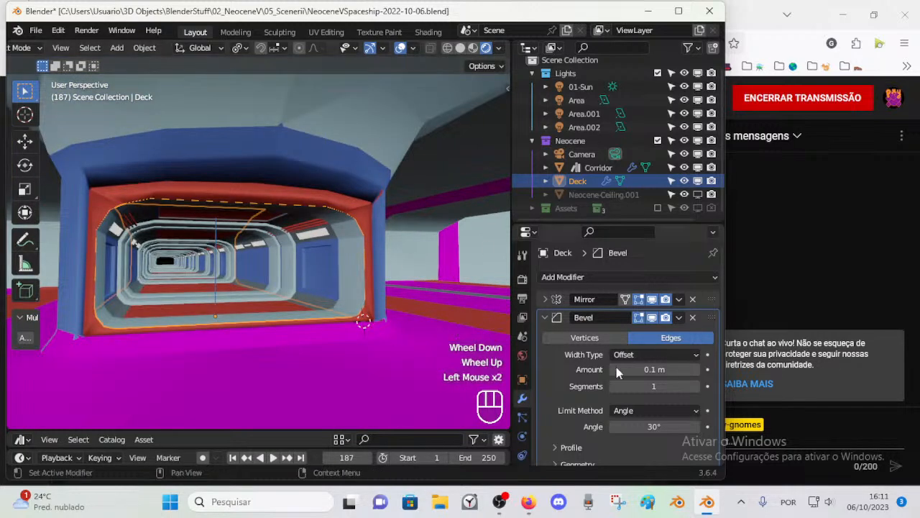
Step: Raise the Deck's Bevel segments to 6, checking the Corridor's Bevel settings for comparison
left_click(695, 386)
left_click(695, 386)
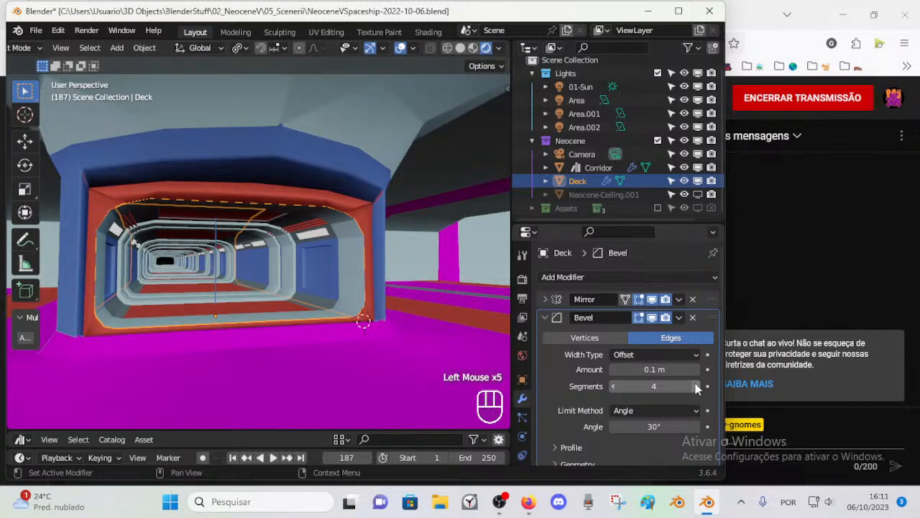
left_click(301, 239)
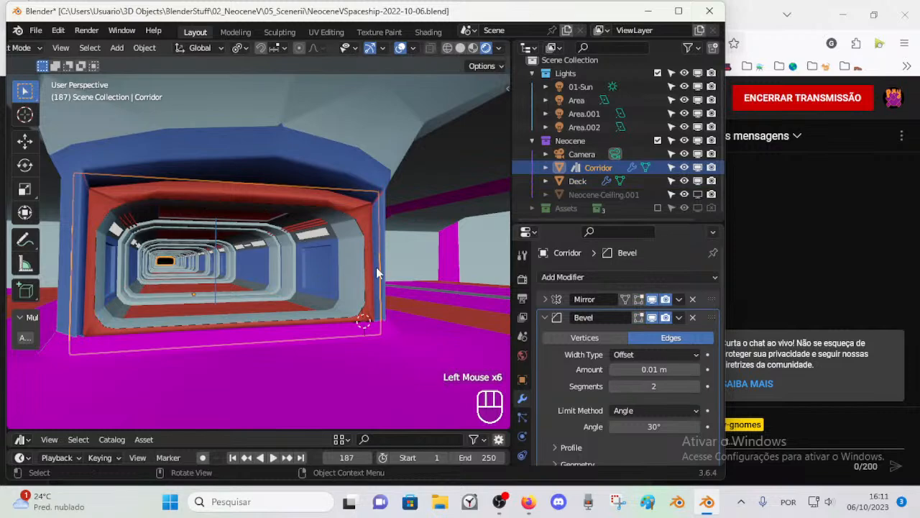
left_click(426, 349)
left_click(696, 386)
left_click(696, 386)
scroll(343, 273, "down", 2)
middle_click_drag(338, 277, 357, 284)
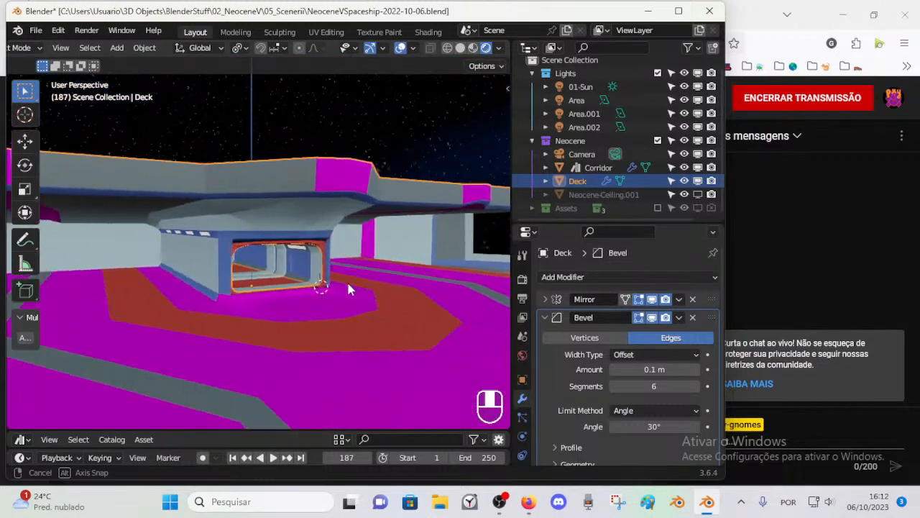
Step: Toggle the Deck's Bevel display in the viewport to compare the entrance with and without it
scroll(339, 283, "up", 2)
left_click(646, 317)
left_click(646, 318)
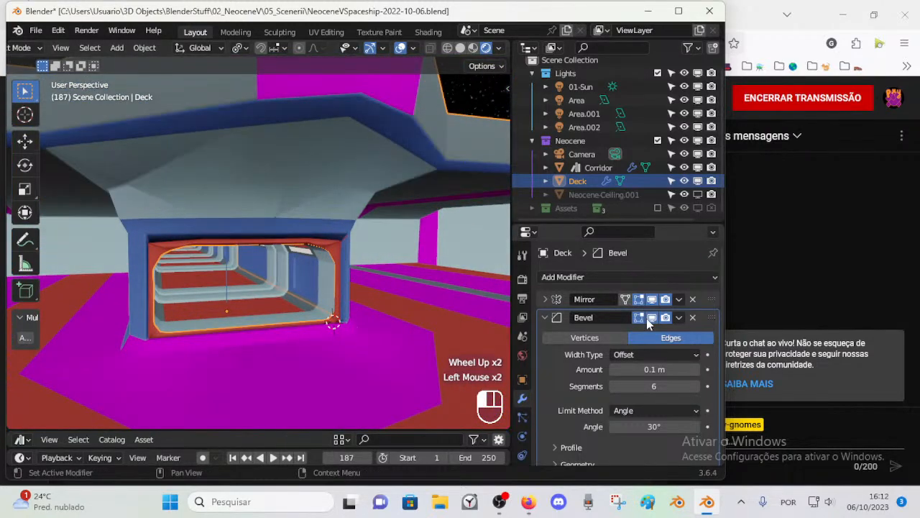
left_click(647, 319)
left_click(646, 319)
scroll(333, 295, "up", 2)
middle_click_drag(334, 295, 364, 210)
left_click(374, 211)
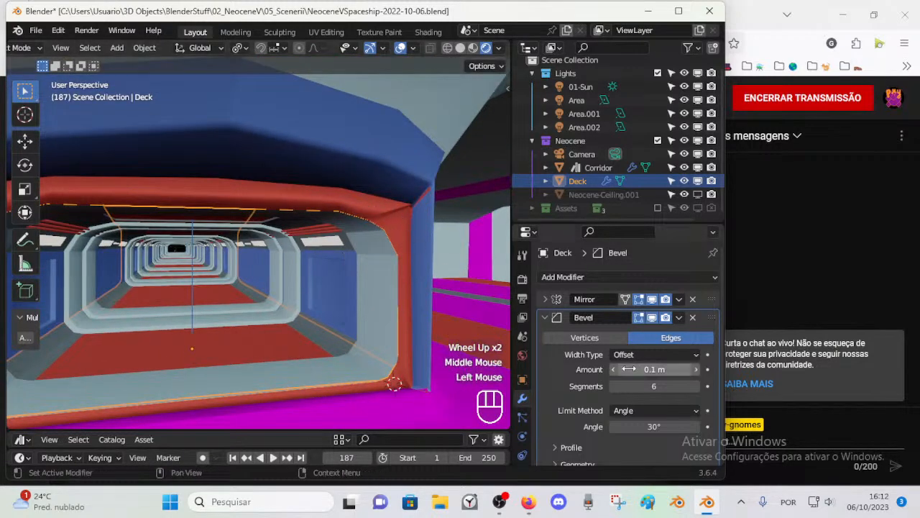
Step: Set the Deck's Bevel segments to 4
left_click(614, 387)
left_click(614, 387)
left_click(614, 387)
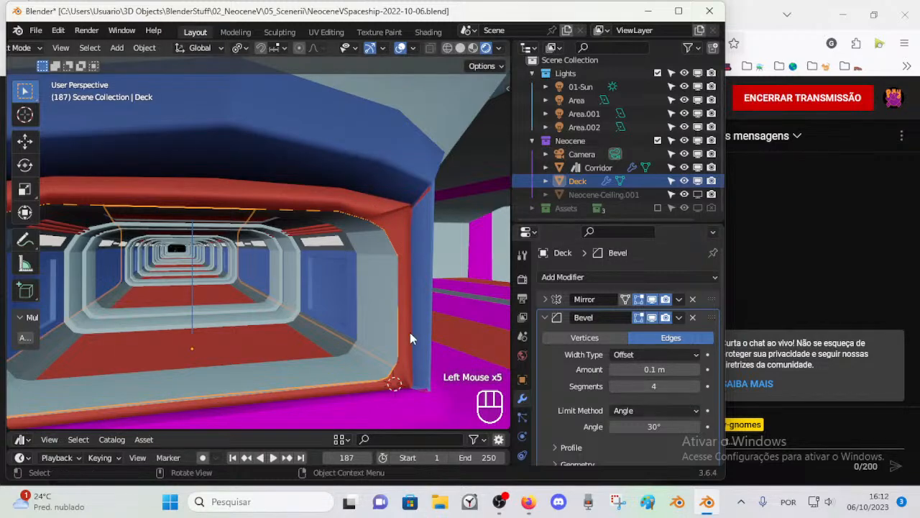
scroll(409, 332, "down", 2)
middle_click_drag(409, 333, 321, 300)
scroll(310, 331, "down", 1)
scroll(395, 324, "down", 2)
scroll(321, 300, "up", 2)
Step: Collapse the Bevel settings and examine the upper corner of the Deck's entrance in Edit Mode and Object Mode
key("Tab")
scroll(246, 290, "up", 4)
middle_click_drag(246, 290, 275, 279)
scroll(234, 280, "up", 1)
scroll(234, 280, "up", 1)
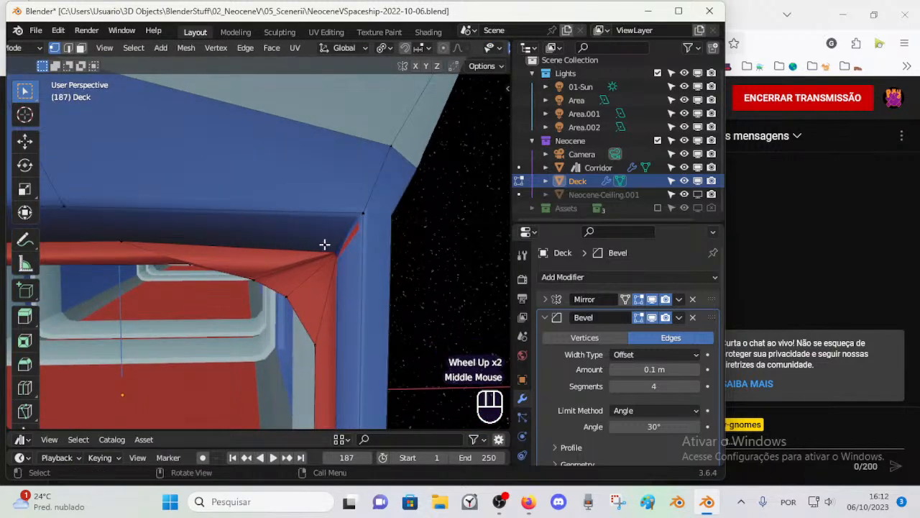
scroll(338, 233, "down", 1)
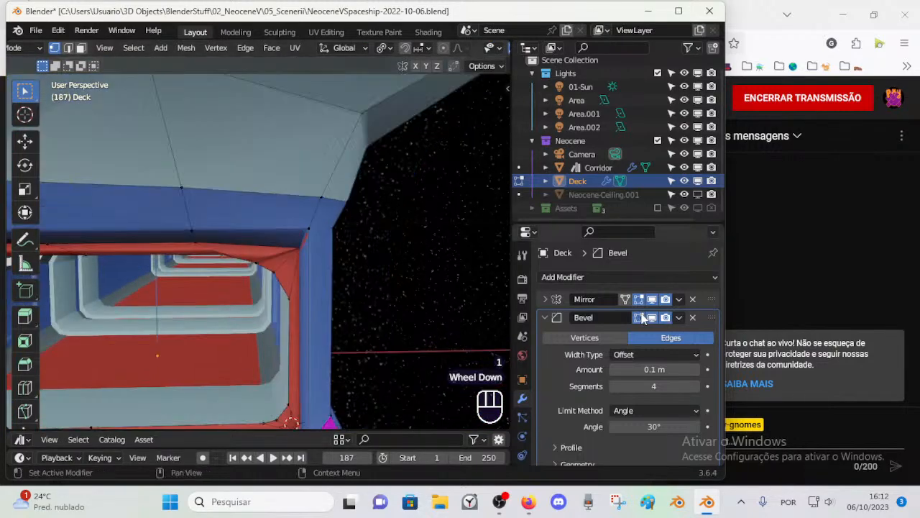
left_click(544, 317)
scroll(232, 232, "down", 1)
middle_click_drag(216, 230, 381, 276)
key("Tab")
scroll(381, 276, "up", 2)
left_click(395, 252)
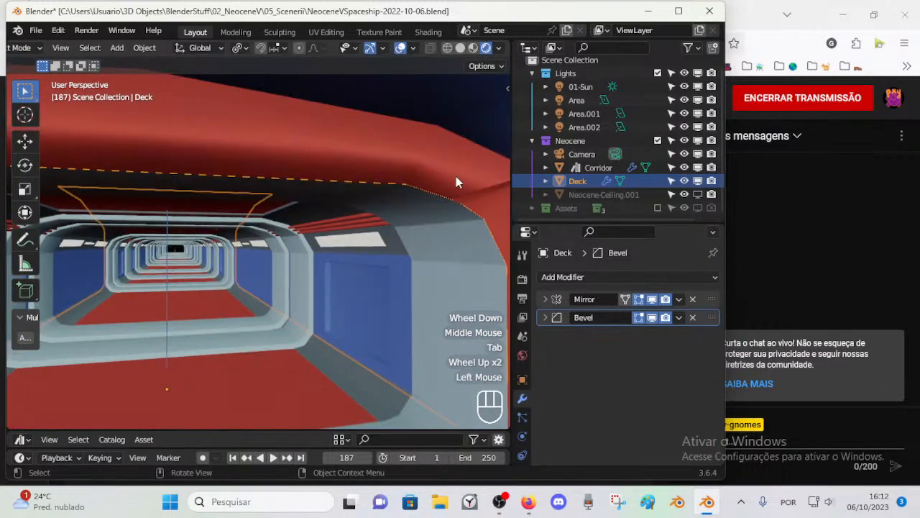
scroll(373, 253, "down", 1)
key("Tab")
scroll(378, 262, "up", 1)
key("Tab")
scroll(377, 263, "down", 2)
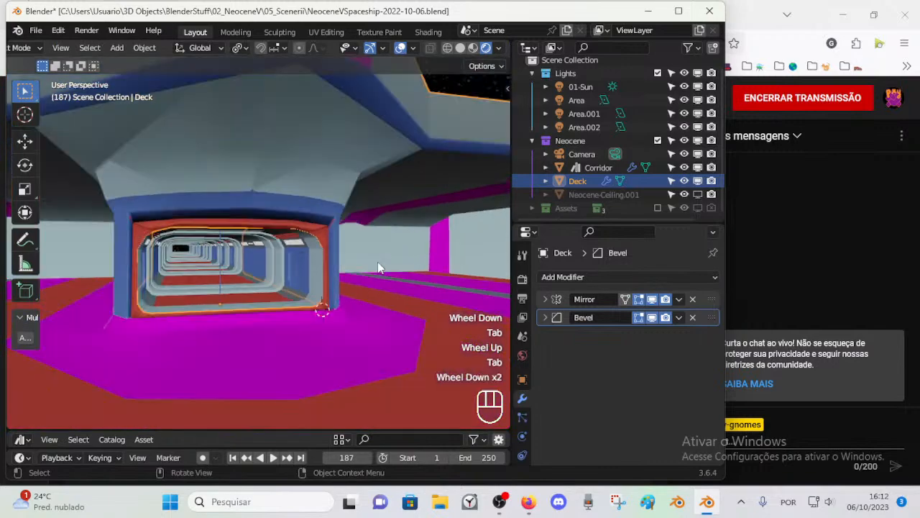
Step: Switch to the camera view and fly the camera up to the corridor entrance
key("KP_1")
key("KP_0")
scroll(376, 258, "up", 2)
middle_click_drag(376, 258, 325, 260, "shift")
key("shift+grave")
key("w")
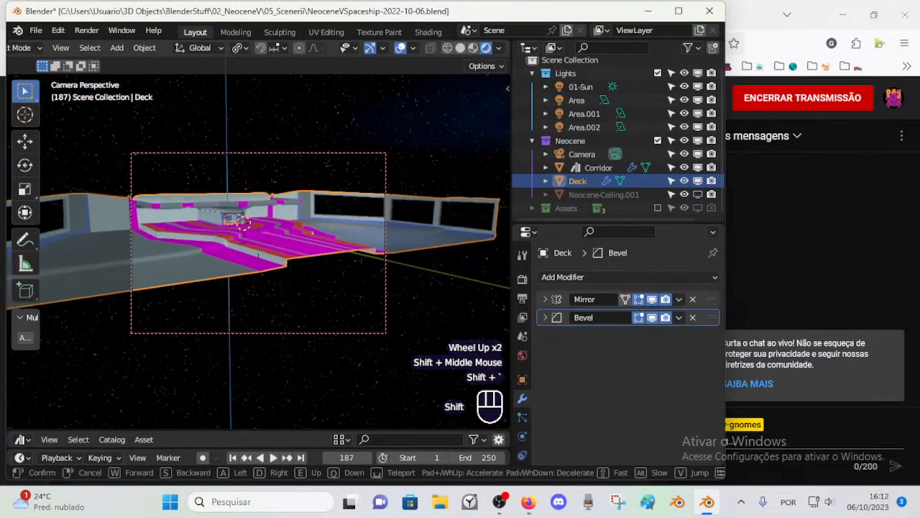
key("w")
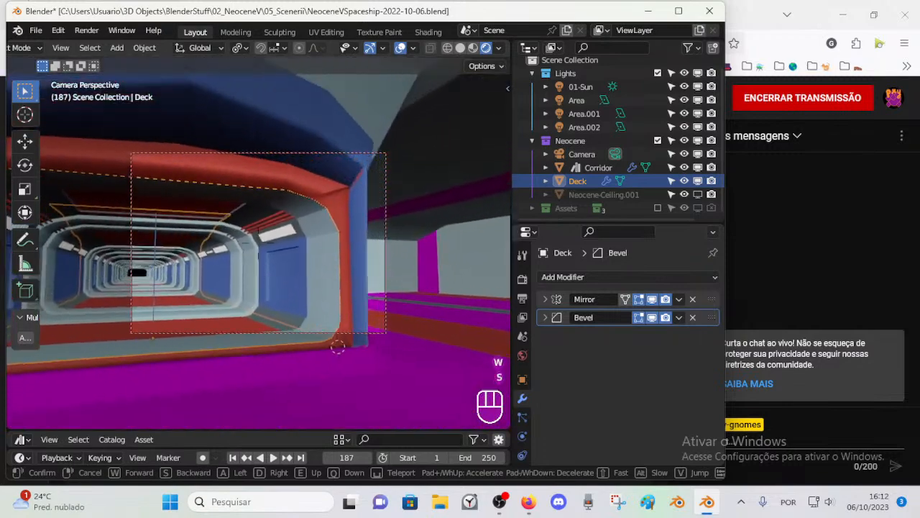
key("s")
key("s")
left_click(320, 220)
Step: Save the file, render the current frame and close the render window
key("ctrl+s")
key("F12")
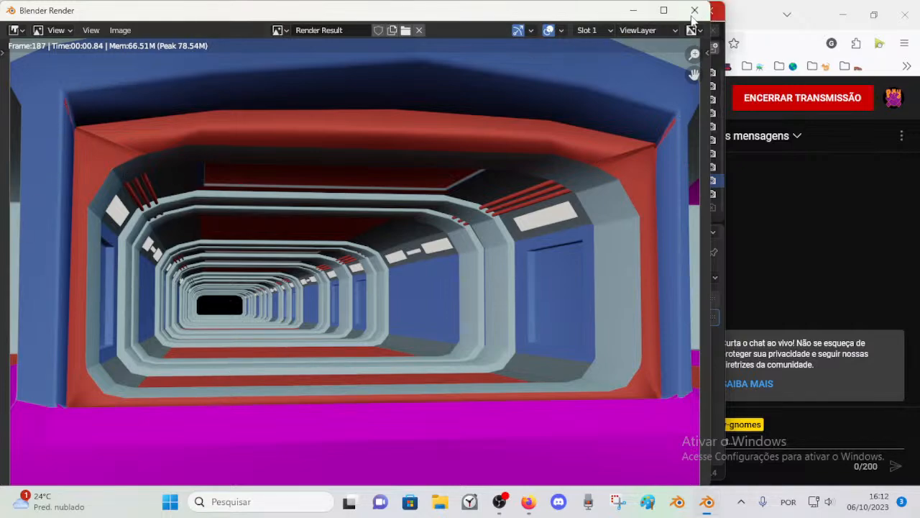
left_click(694, 10)
middle_click_drag(333, 228, 363, 256)
key("KP_0")
scroll(349, 247, "up", 2)
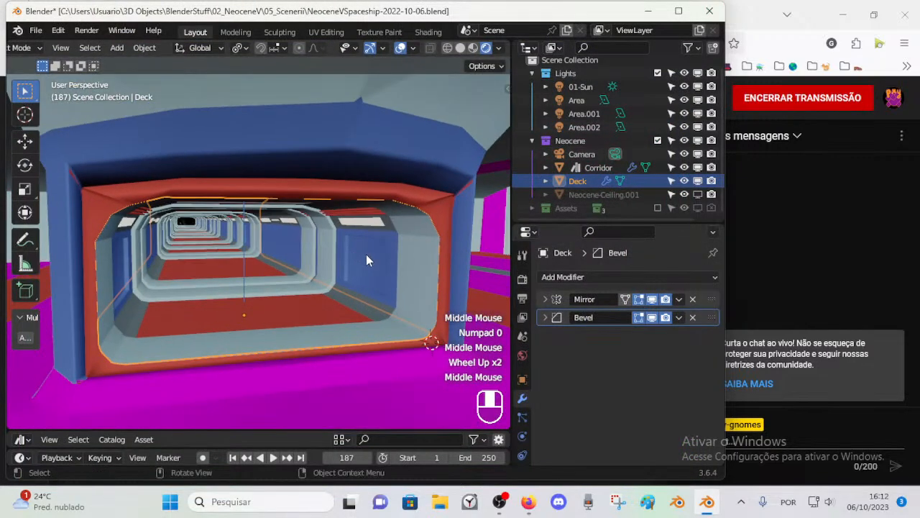
Step: Enter Edit Mode on the Deck and select the edge loop around the entrance opening
left_click(362, 256)
key("Tab")
scroll(417, 197, "up", 1)
mouse_move(417, 197)
middle_mouse_down("shift")
mouse_move(387, 196)
mouse_move(415, 191)
middle_mouse_up("shift")
key("2")
left_click(425, 193, "alt+shift")
key("1")
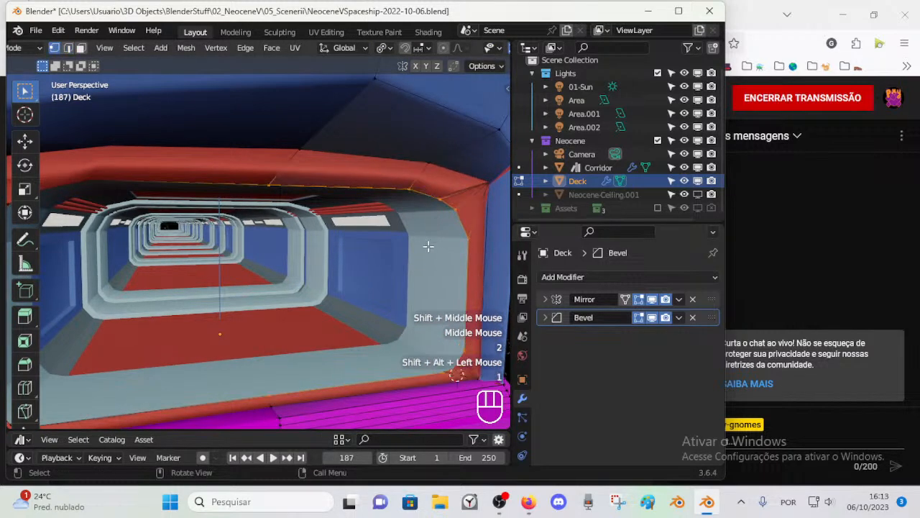
middle_click_drag(457, 239, 440, 225, "shift")
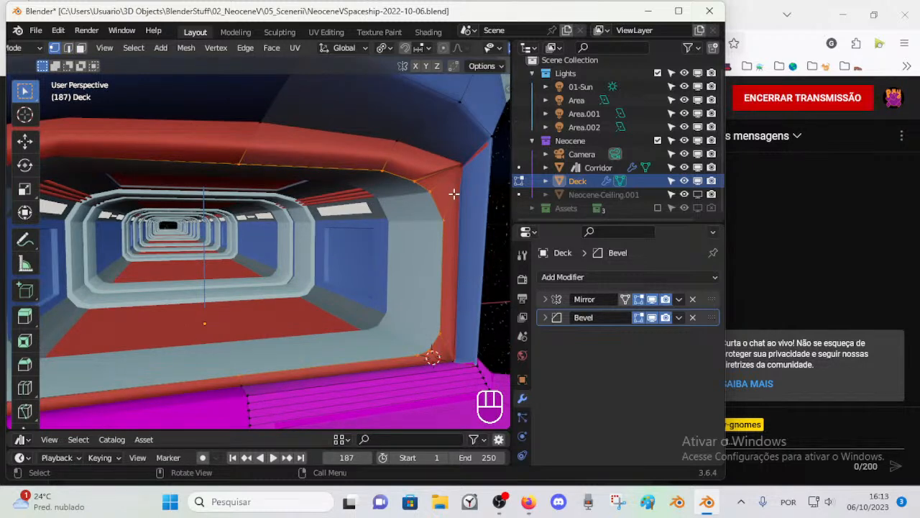
Step: Dissolve the edge dividing the red triangular faces at the entrance frame's upper corner
middle_click_drag(453, 193, 438, 193)
key("2")
key("3")
left_click(421, 180)
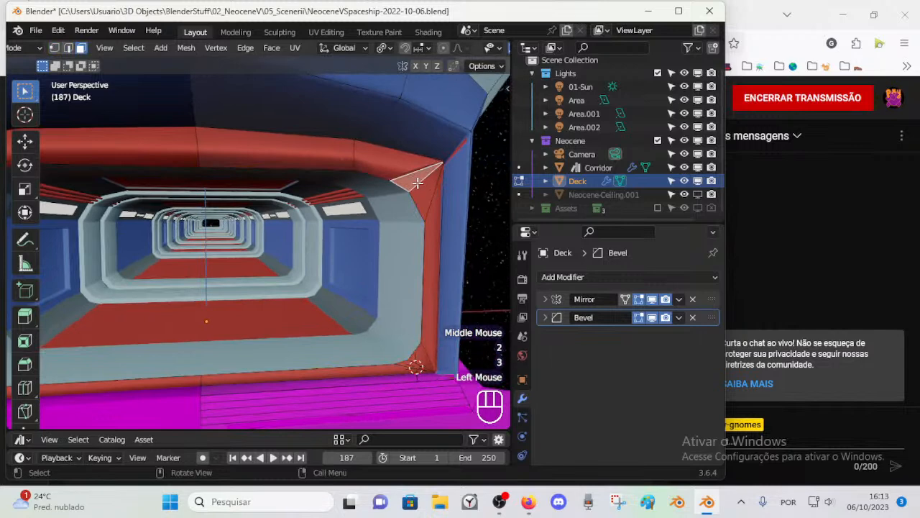
key("shift")
key("1")
key("2")
key("x")
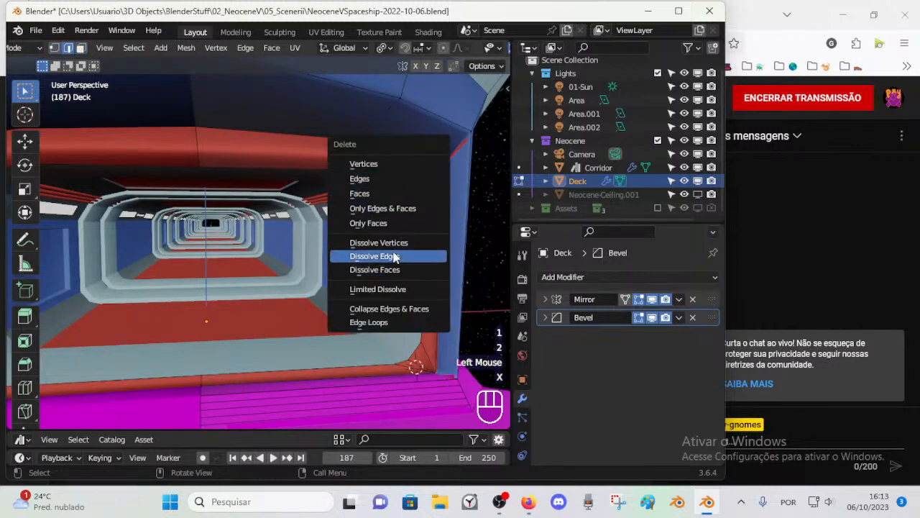
left_click(403, 257)
Step: Turn on X-Ray and inspect the vertices at the entrance frame's upper corner
key("1")
left_click(444, 159)
key("2")
key("1")
left_click(422, 212)
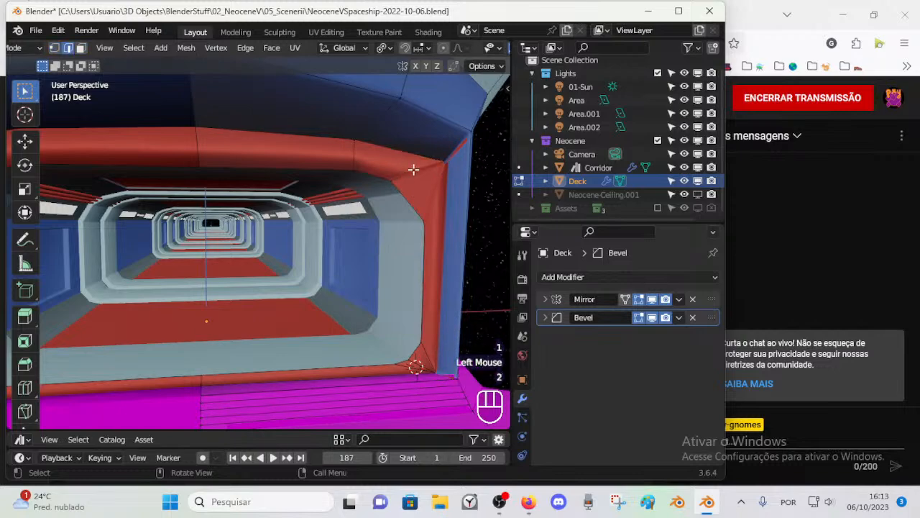
key("alt+z")
middle_click_drag(429, 204, 361, 182)
scroll(355, 189, "down", 1)
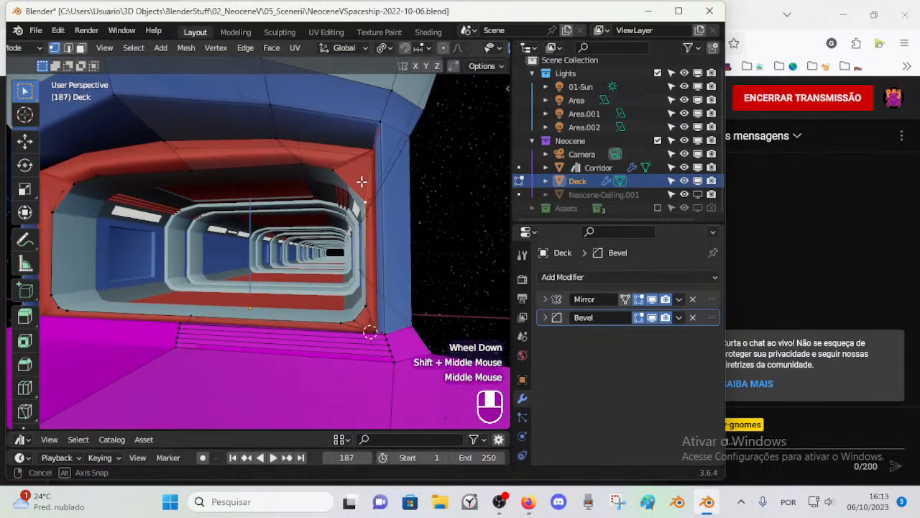
Step: Turn off the Deck's Bevel in the viewport and in Edit Mode, then return to Object Mode with nothing selected
left_click(652, 318)
middle_click_drag(370, 218, 418, 252)
left_click(640, 319)
key("Tab")
key("alt+a")
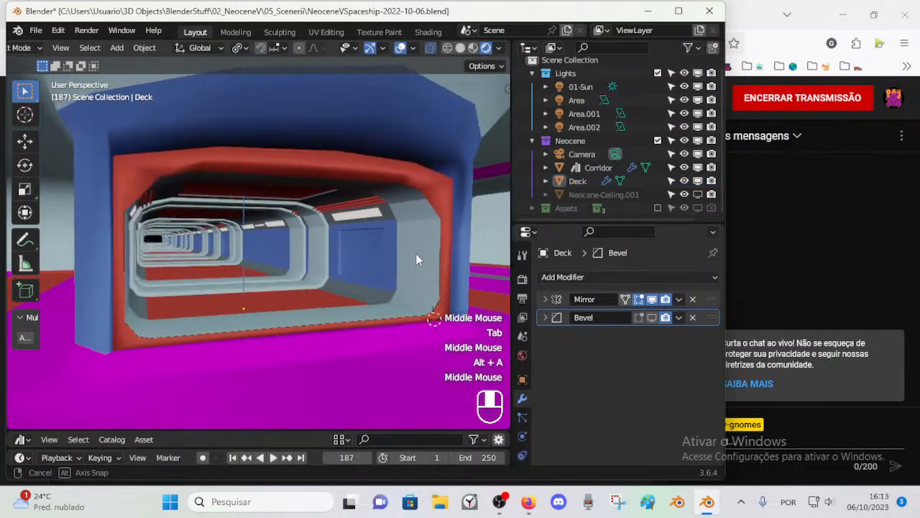
Step: Try to select the edge loop around the entrance opening in the Deck's Edit Mode
scroll(382, 243, "up", 2)
left_click(434, 159)
key("Tab")
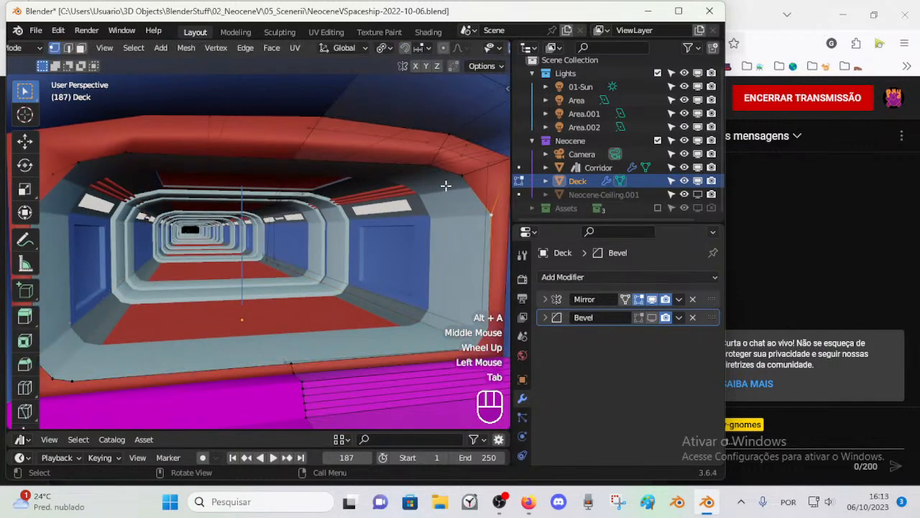
key("2")
left_click(408, 174, "alt+shift")
key("alt+a")
key("1")
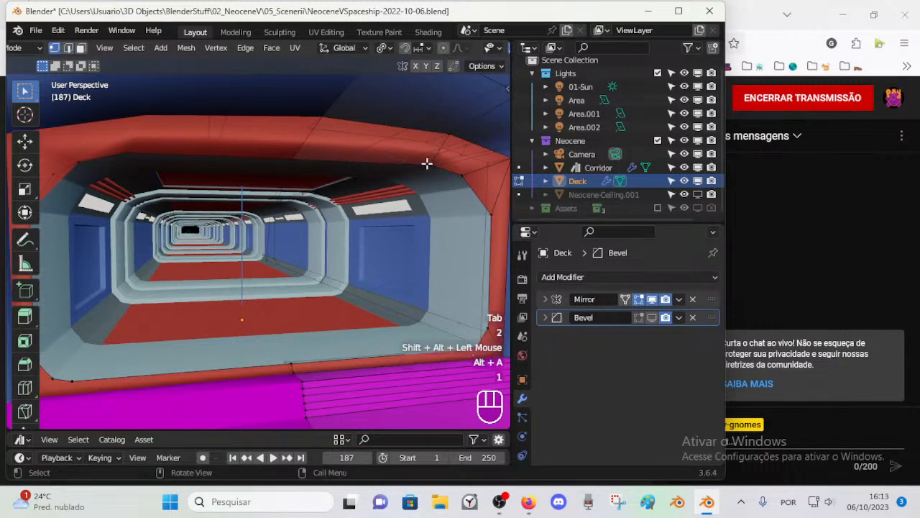
left_click(427, 164, "alt+shift")
middle_click_drag(414, 202, 396, 200)
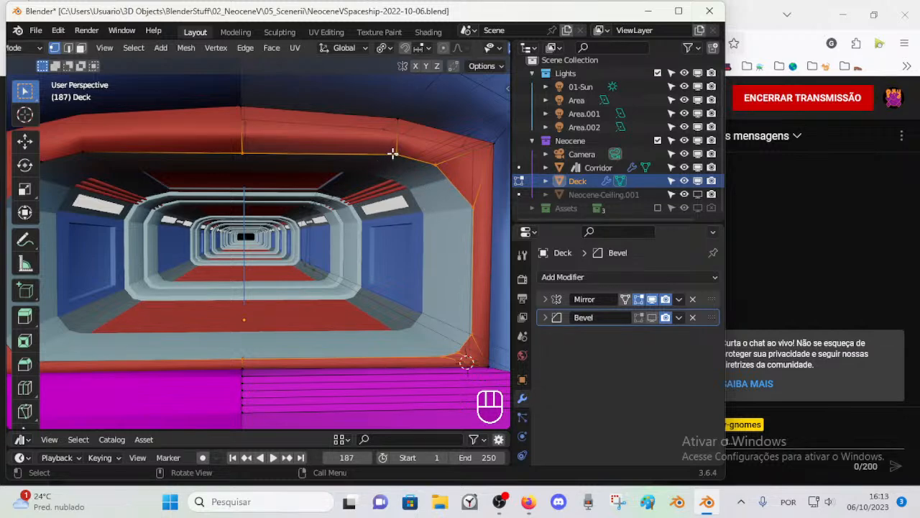
key("shift")
middle_click_drag(405, 148, 457, 149)
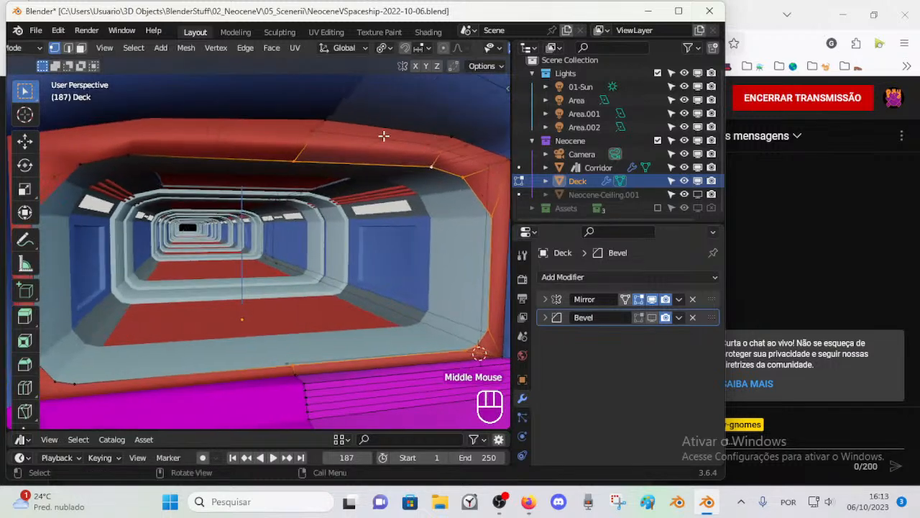
Step: Turn off X-Ray and select all the red frame faces around the entrance on the Deck's editable half
key("3")
left_click(445, 152, "alt+shift")
scroll(423, 167, "down", 1)
key("alt+a")
left_click(390, 176, "alt+shift")
key("alt+a")
key("alt+z")
left_click(391, 177, "alt+shift")
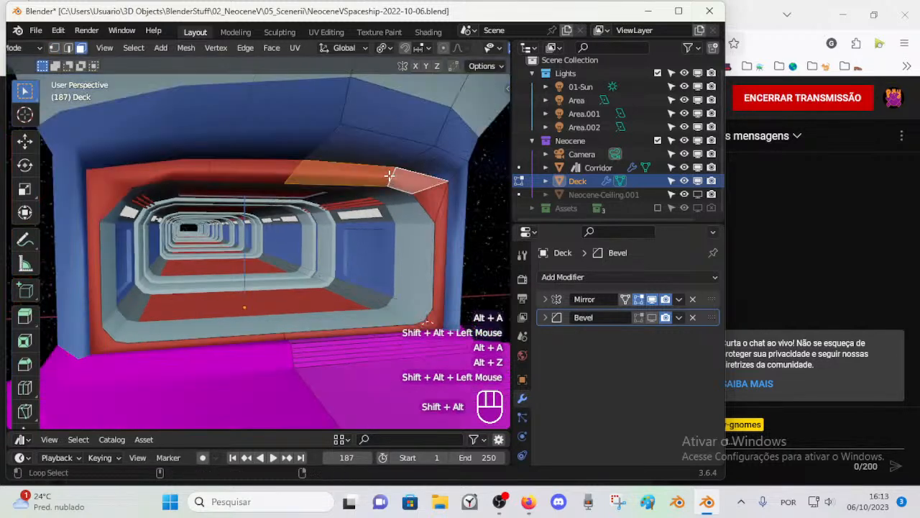
left_click(436, 203, "shift")
left_click(440, 218, "shift")
middle_click_drag(424, 326, 411, 323)
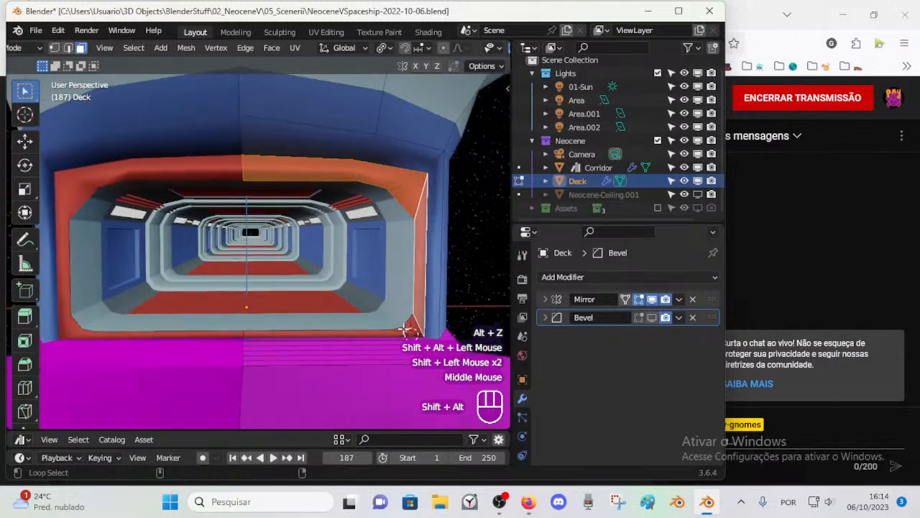
left_click(409, 323, "alt+shift")
left_click(409, 323, "shift")
left_click(366, 335, "shift")
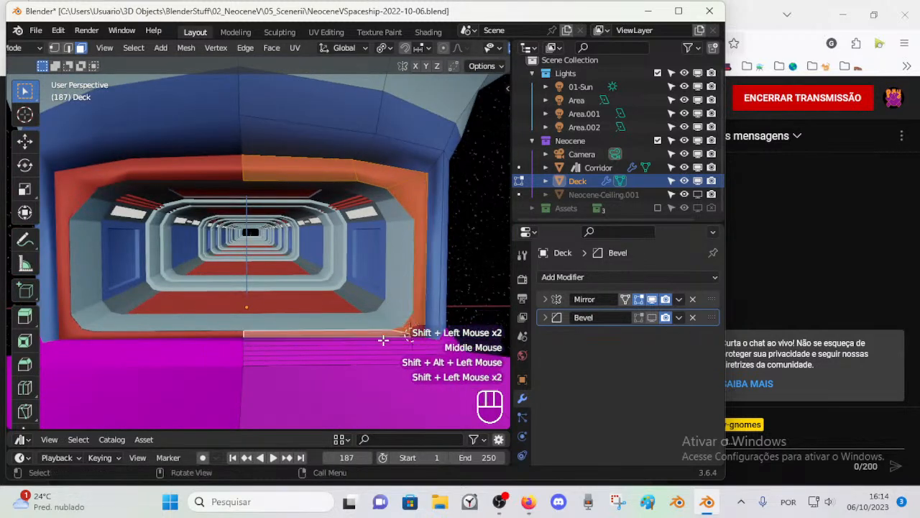
scroll(528, 449, "down", 2)
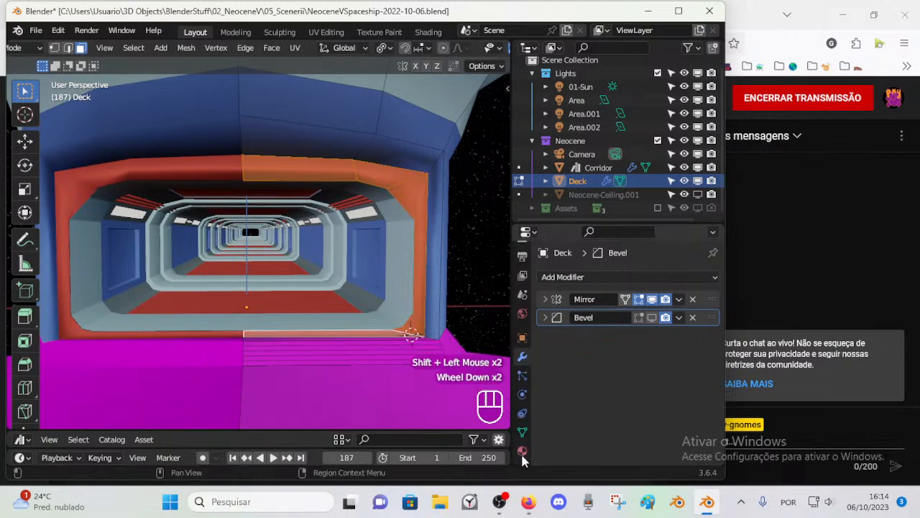
Step: Assign the Metal3 material to the selected entrance frame faces of the Deck and clear the selection
left_click(523, 451)
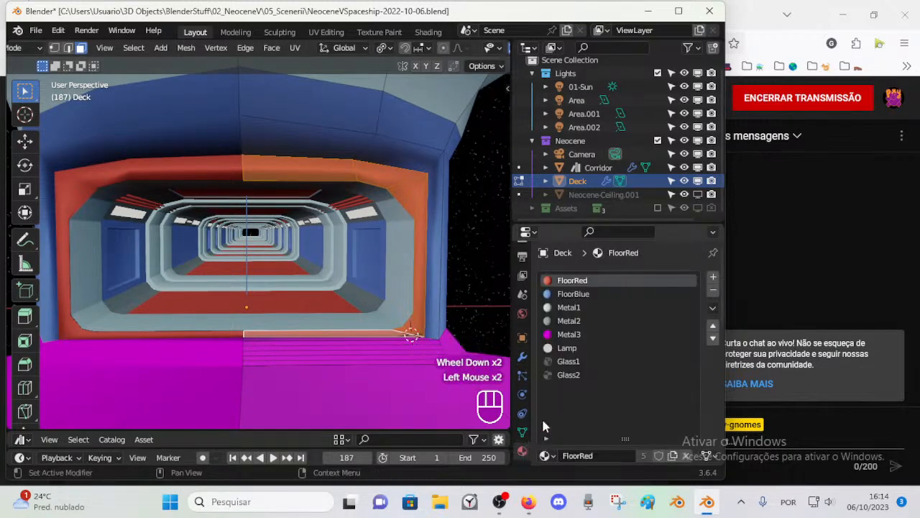
left_click(580, 335)
scroll(641, 429, "down", 2)
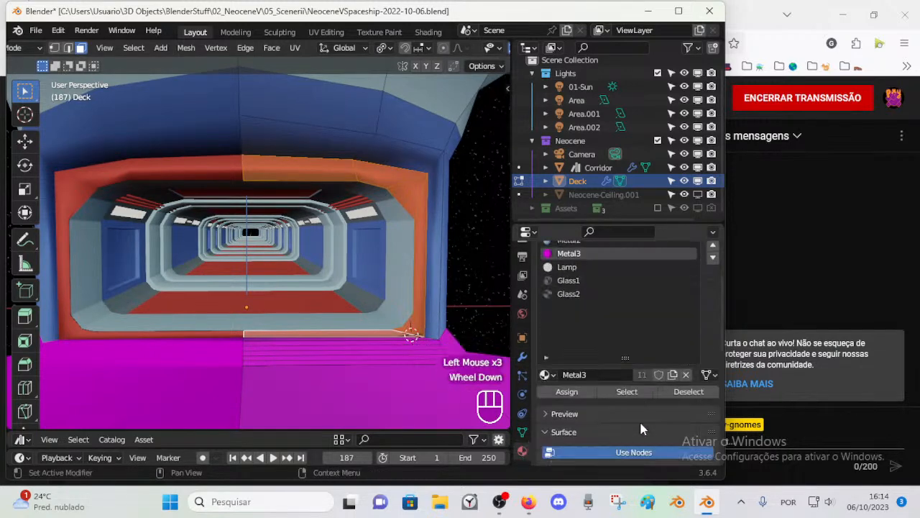
left_click(567, 391)
key("alt+a")
Step: Return to Object Mode, render the entrance through the camera to check the frame, and close the render
middle_click_drag(353, 302, 374, 297)
scroll(352, 230, "up", 1)
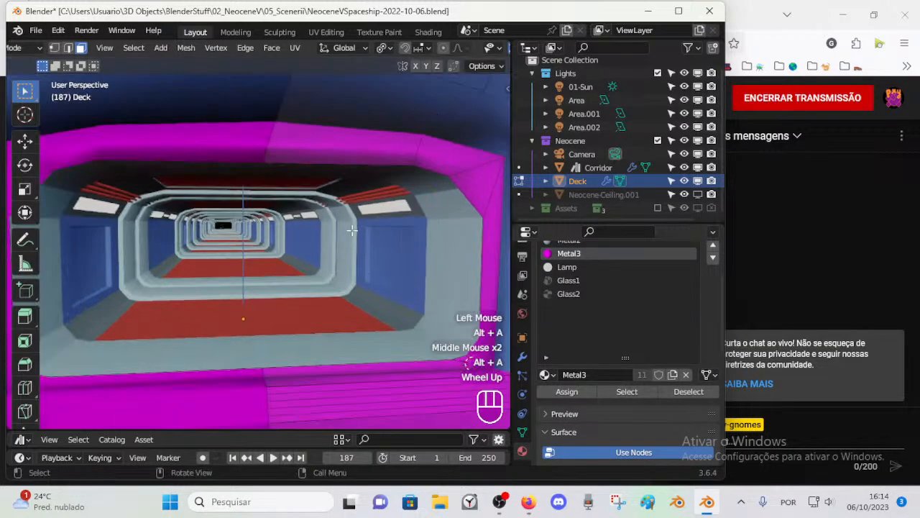
scroll(425, 175, "down", 1)
scroll(398, 190, "up", 1)
middle_click_drag(399, 190, 287, 200)
middle_click_drag(259, 236, 387, 244, "shift")
key("Tab")
scroll(386, 244, "up", 1)
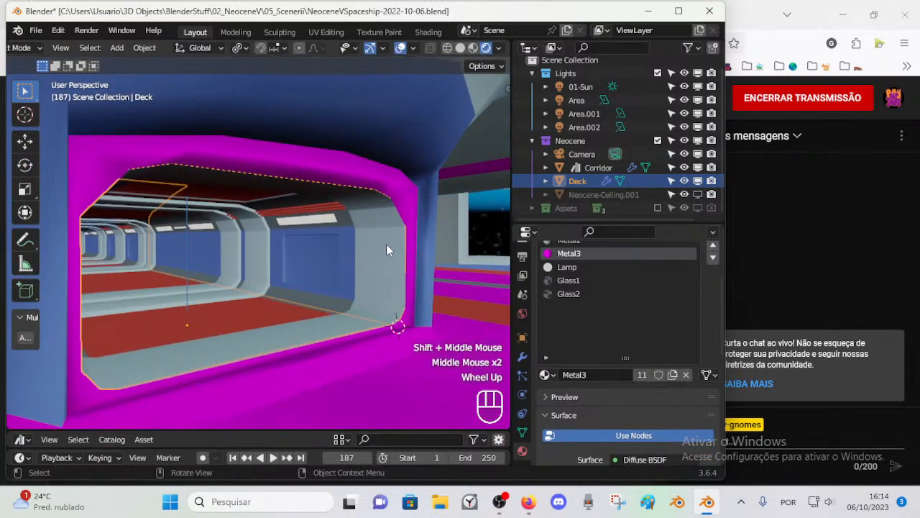
key("KP_0")
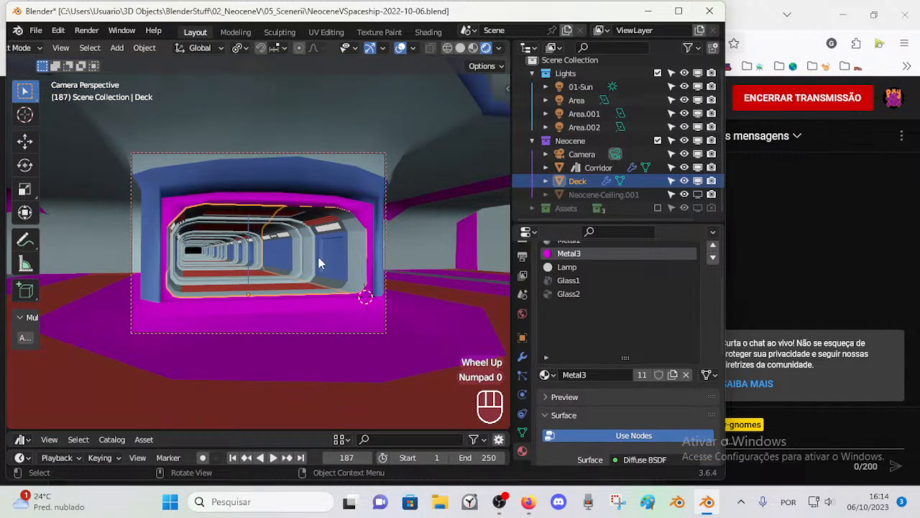
key("F12")
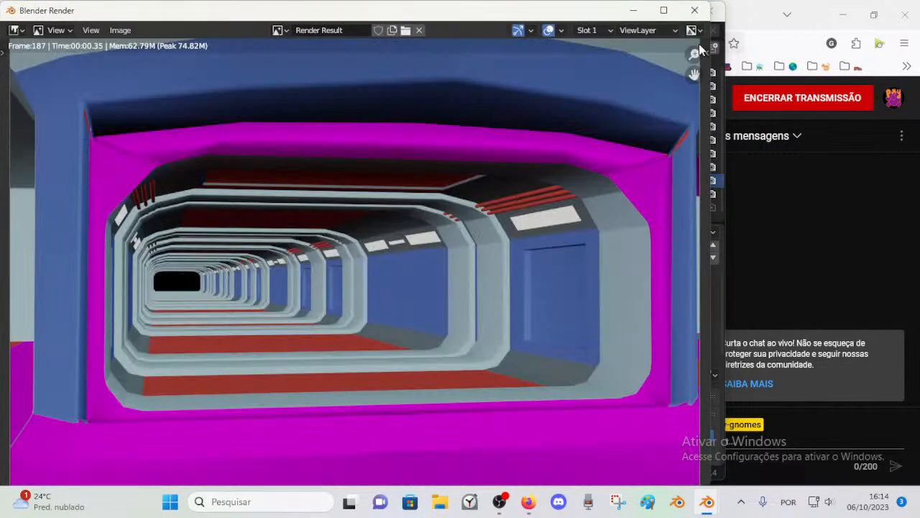
left_click(695, 10)
scroll(359, 218, "up", 3)
middle_click(367, 193)
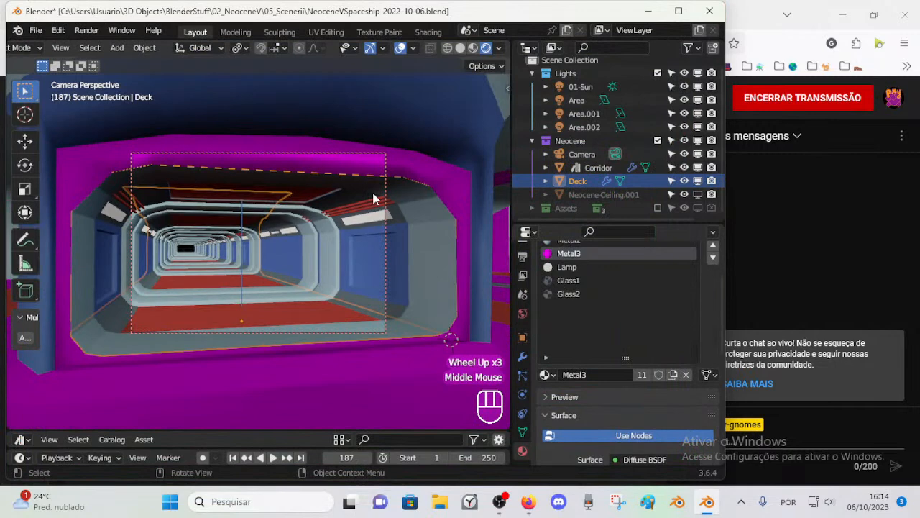
Step: Leave the camera view and turn off the Deck's Bevel modifier for rendering
key("KP_0")
left_click(381, 167)
key("Tab")
middle_click_drag(381, 167, 376, 172)
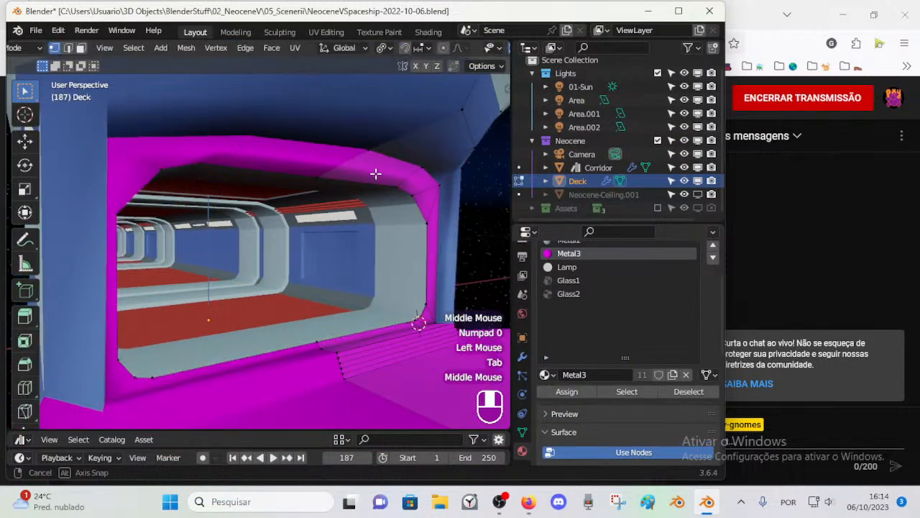
key("ctrl+Tab")
left_click(569, 320)
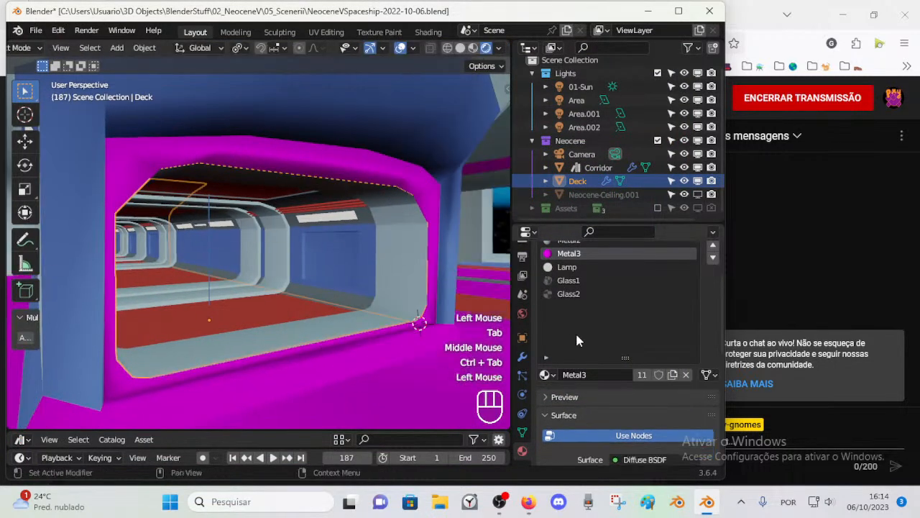
scroll(523, 404, "down", 2)
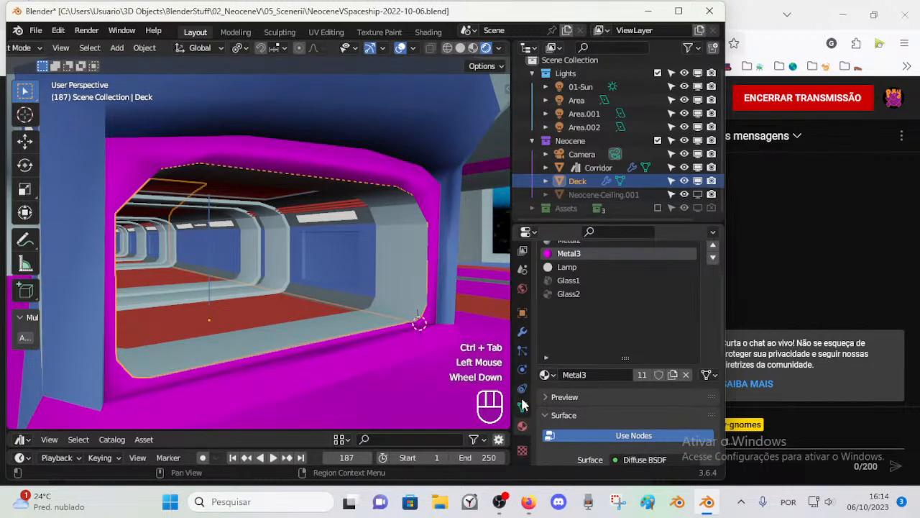
left_click(522, 331)
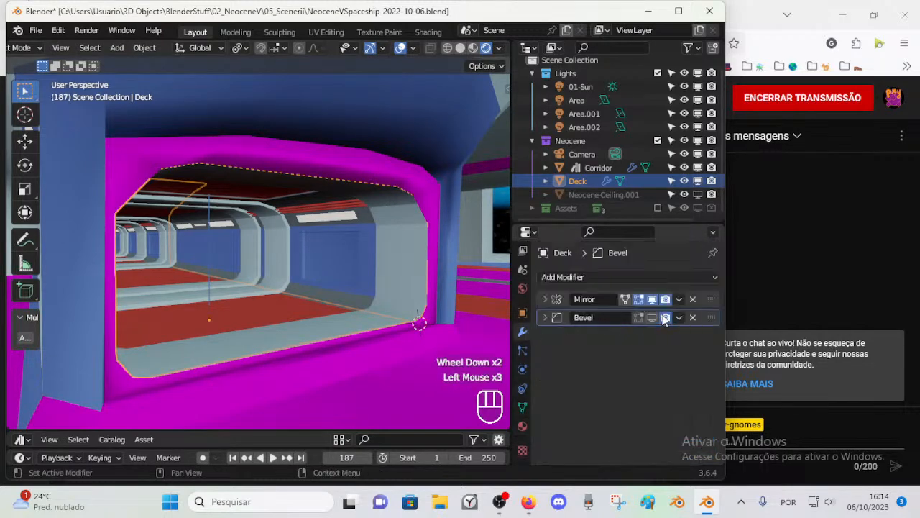
middle_click_drag(415, 223, 384, 230)
left_click(464, 171)
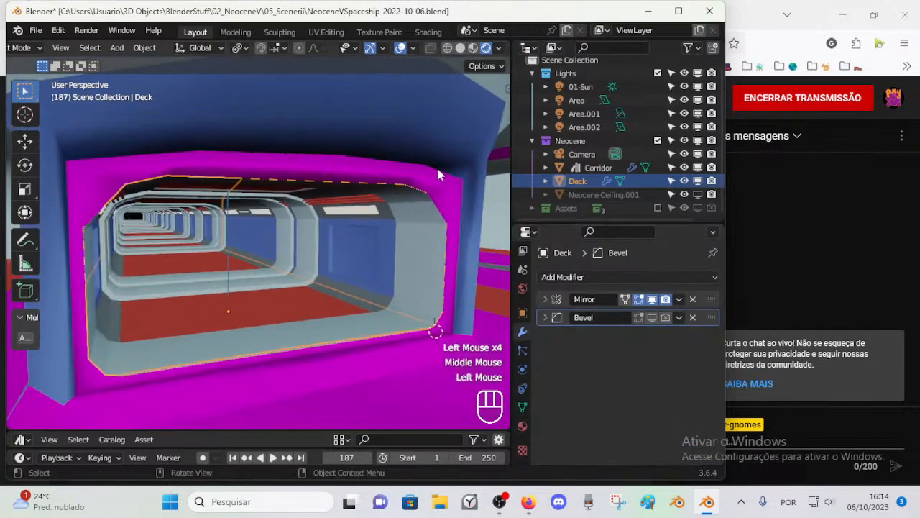
Step: Examine the edges and vertices at the entrance frame's upper corner in the Deck's Edit Mode
key("Tab")
middle_click_drag(452, 199, 454, 194)
key("2")
left_click(459, 187)
scroll(446, 190, "down", 1)
scroll(388, 202, "up", 1)
key("1")
middle_click_drag(395, 188, 396, 181)
key("2")
left_click(387, 159)
key("1")
left_click(389, 163)
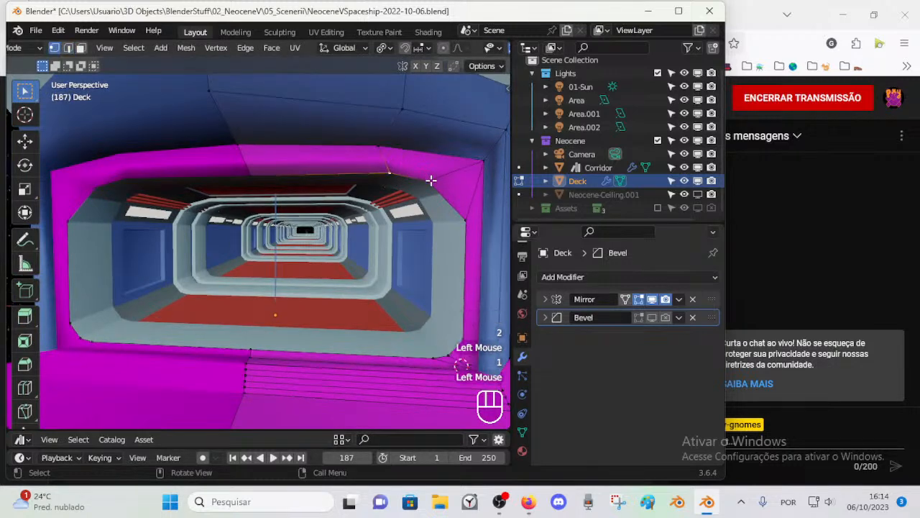
Step: Delete the short edge joining the inner and outer rims of the Deck entrance frame's top section
key("2")
left_click(389, 158)
key("x")
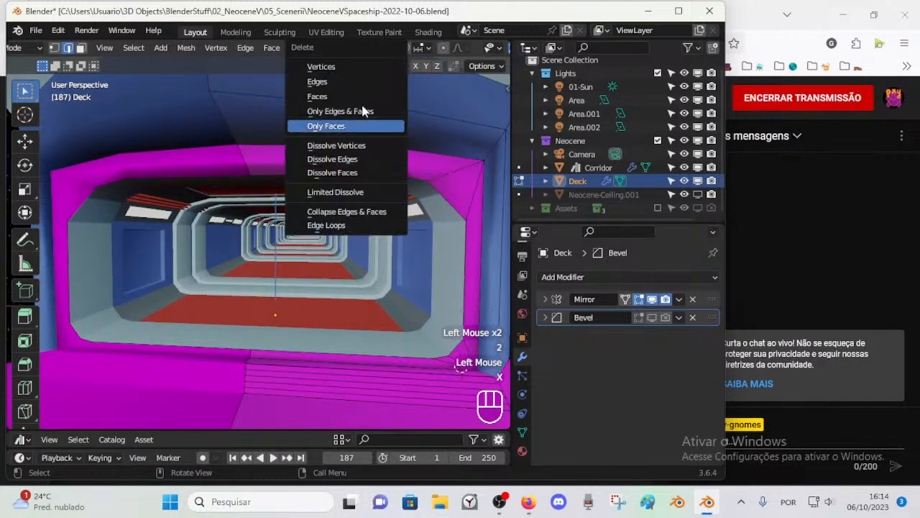
left_click(320, 82)
Step: Try deleting the edges around the magenta upper corner of the Deck's entrance frame
key("1")
key("2")
left_click(458, 165)
left_click(472, 191, "shift")
left_click(456, 174, "shift")
key("x")
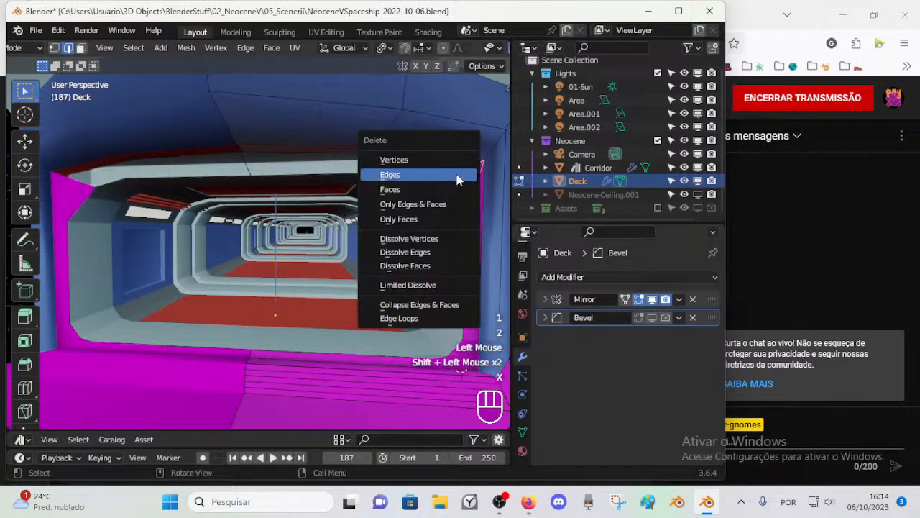
left_click(456, 181)
Step: Undo the last edge deletion at the frame's upper corner
key("1")
middle_click_drag(441, 180, 450, 208, "shift")
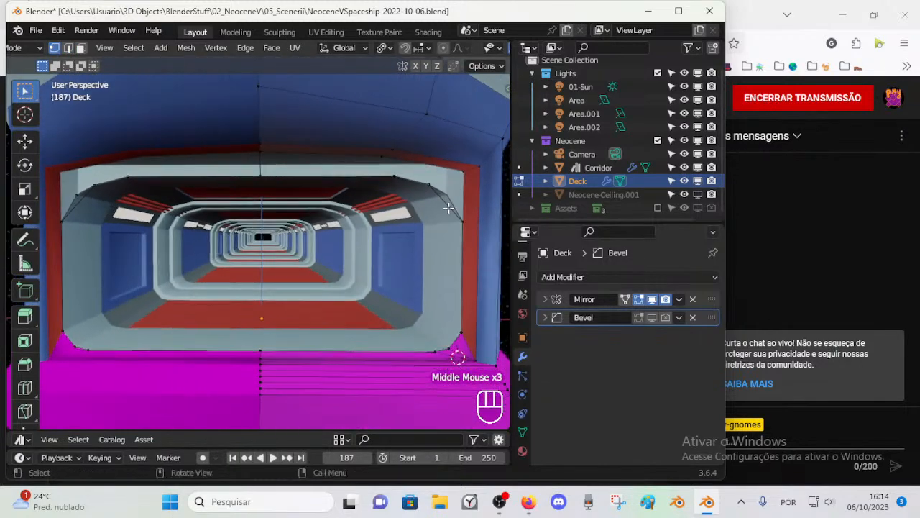
key("ctrl+z")
key("ctrl+z")
key("ctrl+z")
key("ctrl+z")
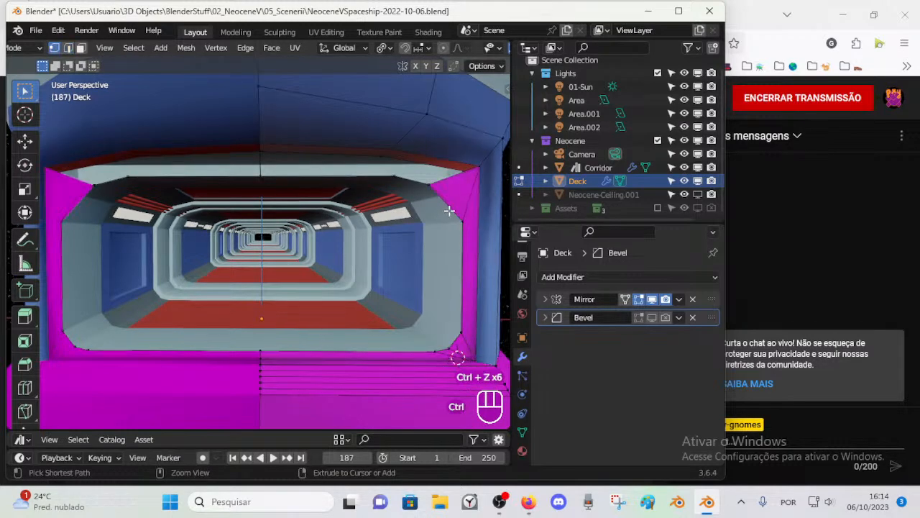
Step: Compare the diagonal upper corner of the opening in the Deck's and the Corridor's Edit Mode
key("1")
key("2")
key("2")
left_click(449, 213)
middle_click_drag(448, 213, 431, 223)
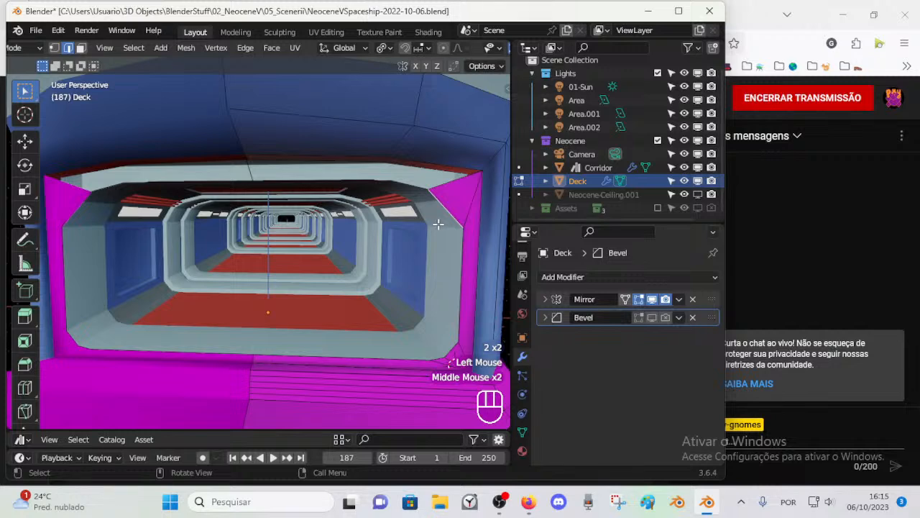
key("Tab")
left_click(440, 227)
key("Tab")
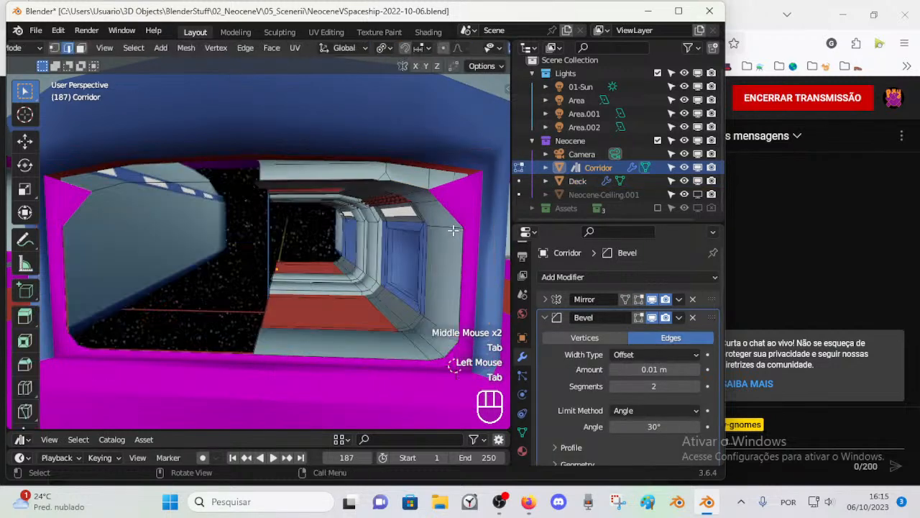
scroll(453, 230, "up", 2)
middle_click_drag(453, 230, 426, 232, "shift")
Step: Select the Corridor and the Deck together and enter Edit Mode on both in edge selection with nothing selected
key("ctrl+Tab")
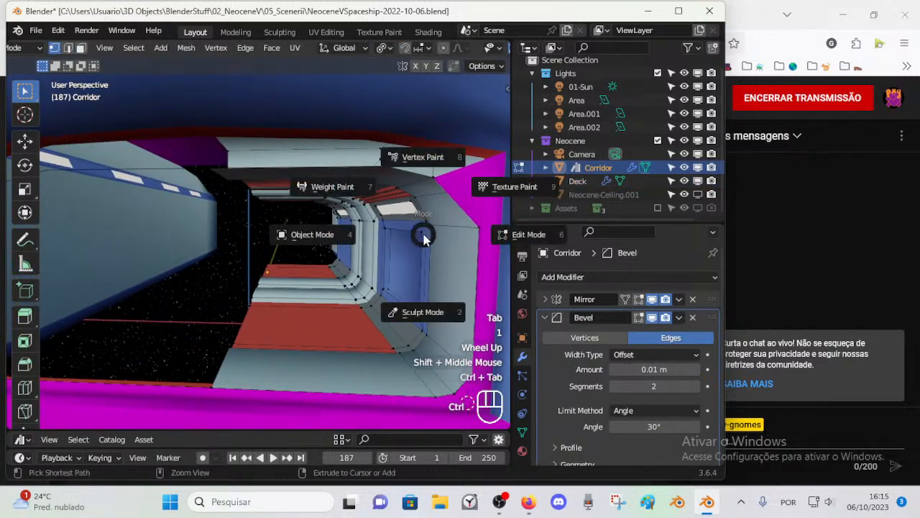
key("1")
left_click(445, 214)
left_click(445, 214, "shift")
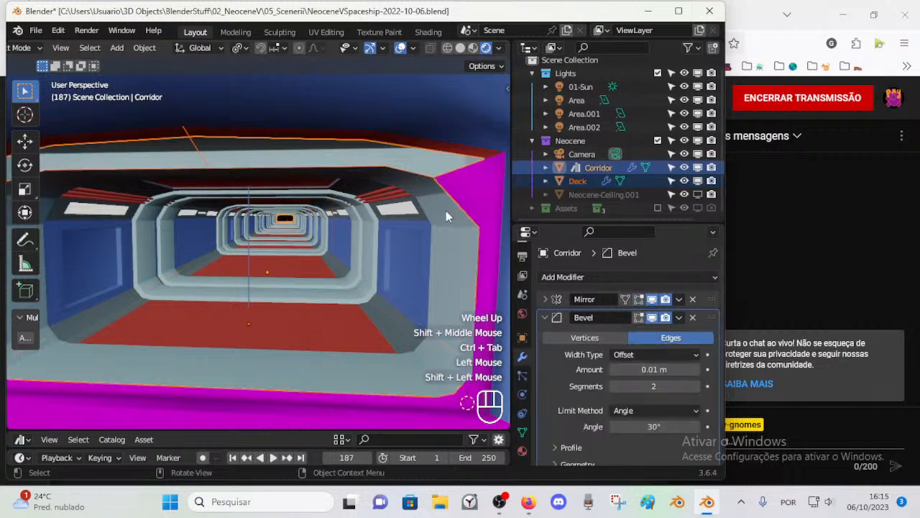
key("Tab")
key("alt+a")
key("1")
key("2")
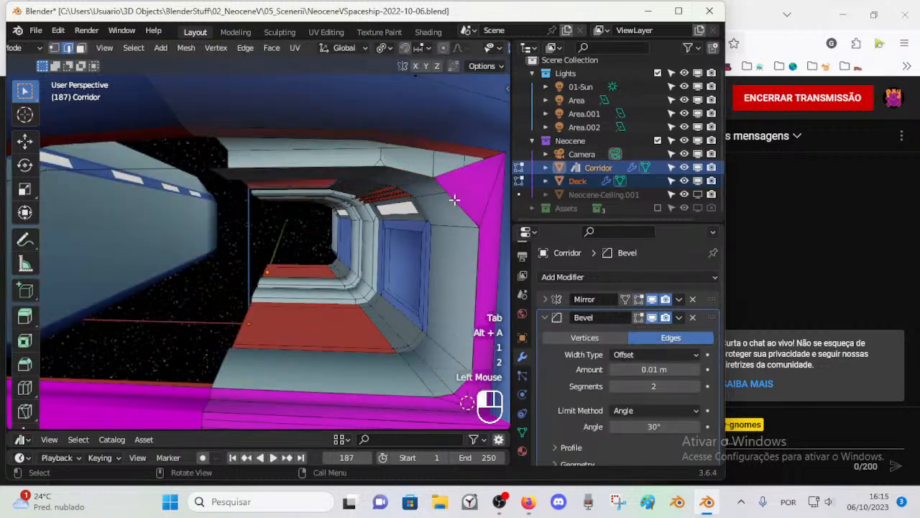
Step: Delete the diagonal inner edge that closes the magenta upper corner of the Deck's entrance frame
left_click(456, 200)
key("x")
left_click(448, 210)
Step: Snap the 3D cursor to the Corridor's vertex at the opening's upper corner
key("1")
left_click(462, 199)
middle_click_drag(460, 214, 440, 182)
left_click(433, 174)
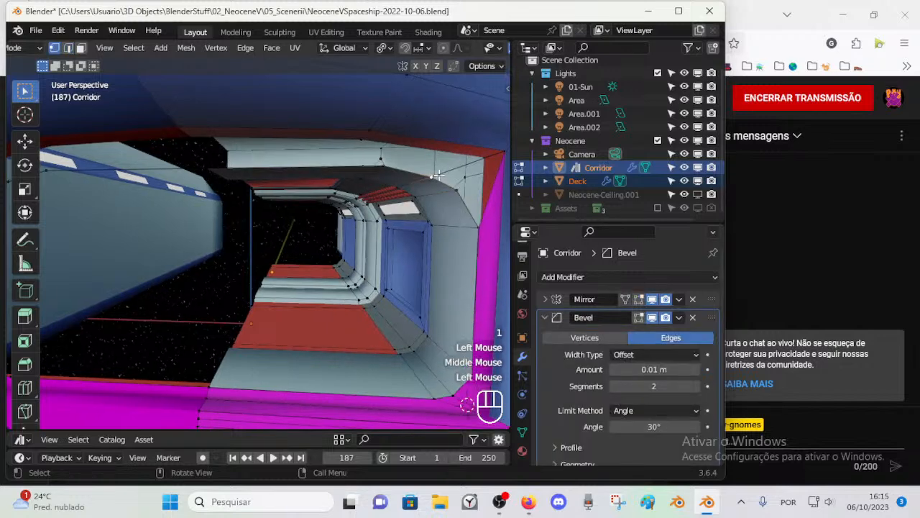
key("shift+s")
left_click(456, 265)
Step: Subdivide the diagonal edge between the two Deck vertices at the opening's upper corner
left_click(481, 220, "shift")
key("ctrl+e")
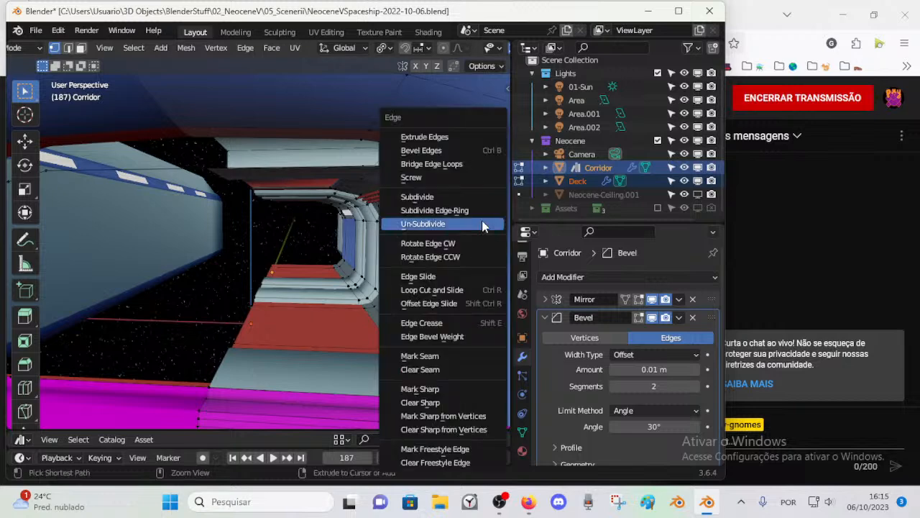
left_click(440, 196)
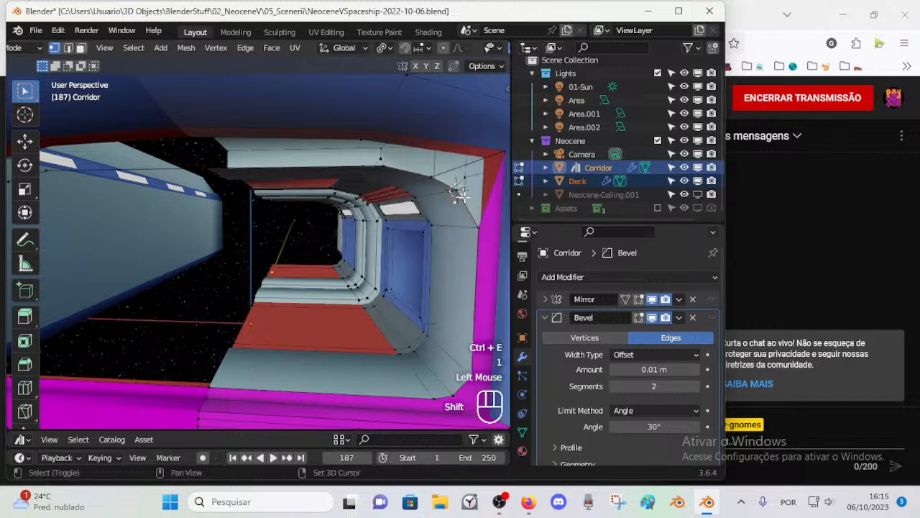
Step: Snap the subdivided edge's middle vertex to the 3D cursor and clear the selection
key("shift+s")
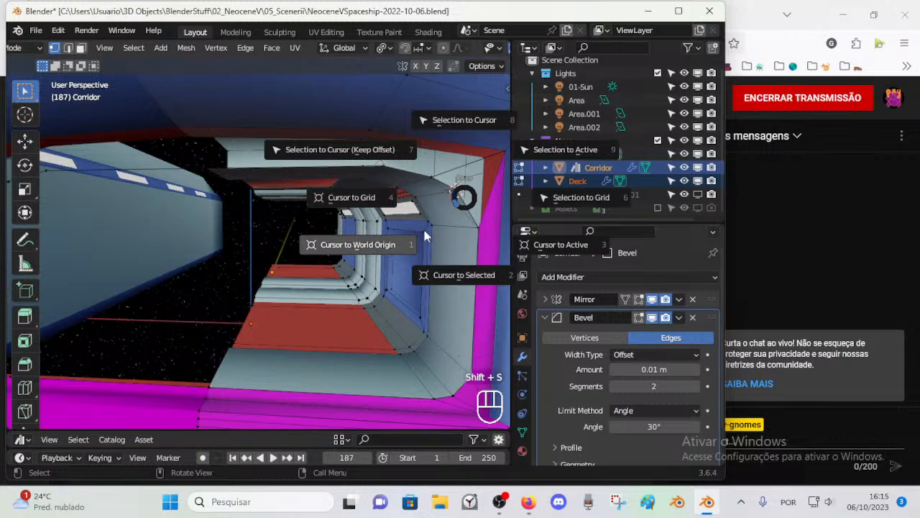
left_click(463, 275)
key("ctrl+z")
key("shift+s")
left_click(461, 194)
key("shift+s")
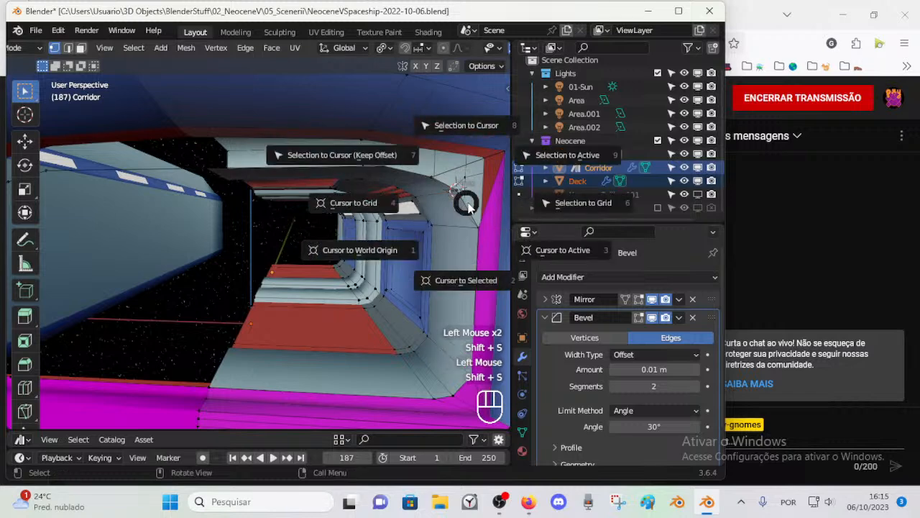
left_click(462, 125)
key("alt+a")
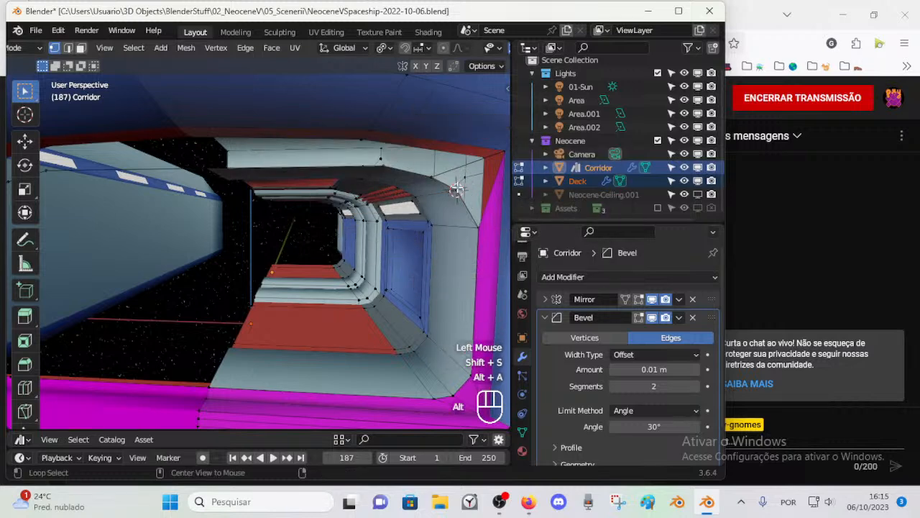
Step: Enter Edit Mode on the Deck alone and delete the leftover edge running to the frame's outer upper corner
middle_click_drag(454, 200, 442, 199)
key("ctrl+Tab")
left_click(439, 203)
left_click(450, 101)
key("Tab")
key("1")
key("2")
left_click(474, 155)
key("x")
left_click(473, 159)
key("1")
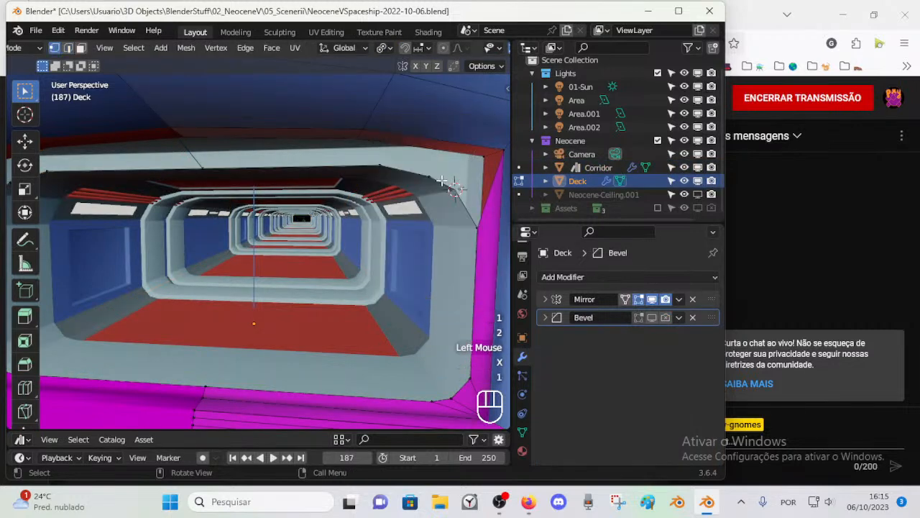
Step: Examine the edges and vertices around the Deck's reshaped upper corner, then return to Object Mode
left_click(442, 180, "alt+shift")
scroll(432, 208, "down", 2)
key("2")
middle_click_drag(432, 271, 442, 196)
scroll(425, 251, "up", 2)
key("1")
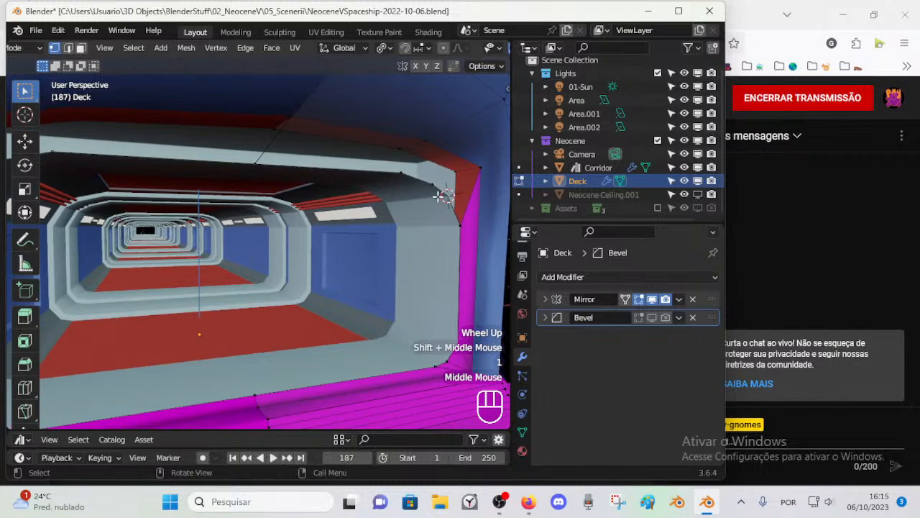
key("2")
left_click(425, 184, "alt+shift")
mouse_move(419, 254)
middle_mouse_down()
mouse_move(427, 247)
mouse_move(413, 252)
middle_mouse_up()
key("alt+a")
left_click(433, 188, "alt+shift")
key("1")
left_click(447, 201, "alt+shift")
key("1")
left_click(449, 205)
mouse_move(449, 204)
middle_mouse_down()
mouse_move(422, 224)
mouse_move(449, 215)
middle_mouse_up()
key("ctrl+Tab")
left_click(449, 215)
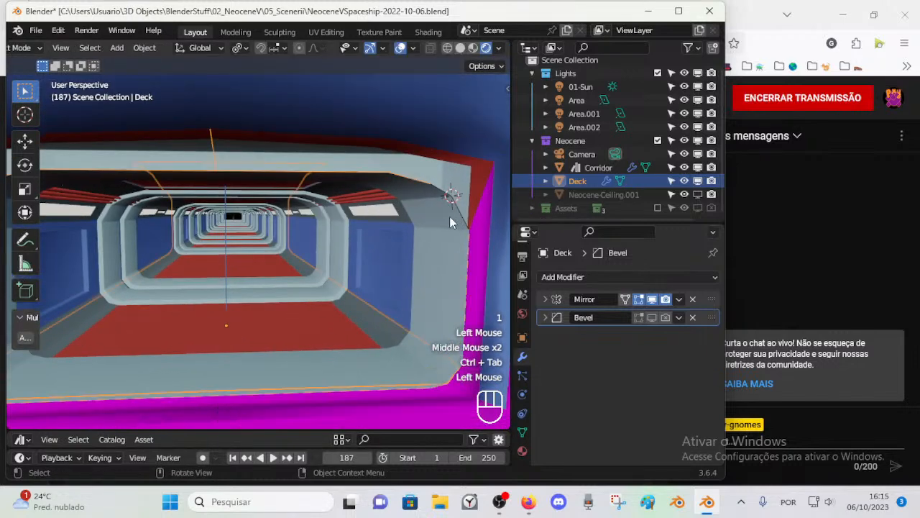
Step: Switch from the Deck to the Corridor and open it in Edit Mode with vertex selection
key("Tab")
key("Tab")
left_click(448, 222)
key("Tab")
key("1")
Step: Try moving the Corridor's vertices near the 3D cursor at the upper corner
left_click(448, 222)
key("g")
key("Escape")
key("x")
left_click(454, 192)
left_click(439, 191)
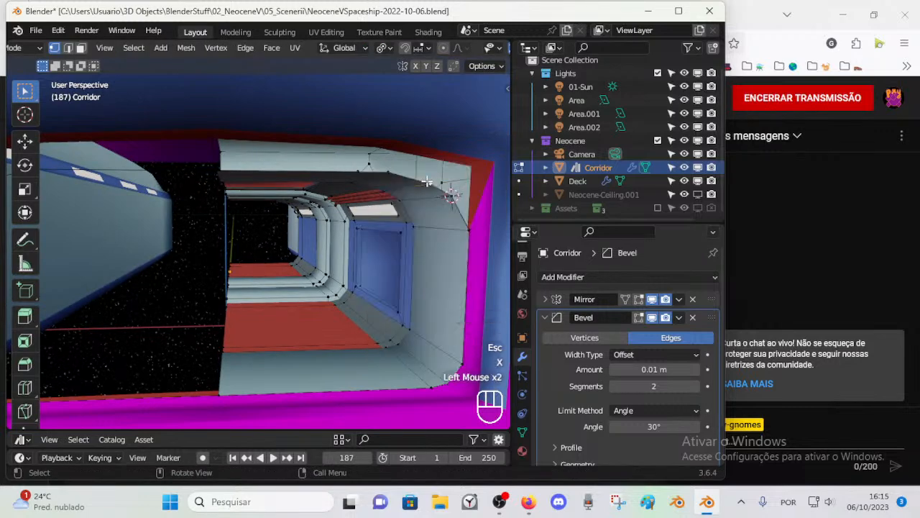
key("g")
key("Escape")
left_click(442, 196)
key("g")
key("Escape")
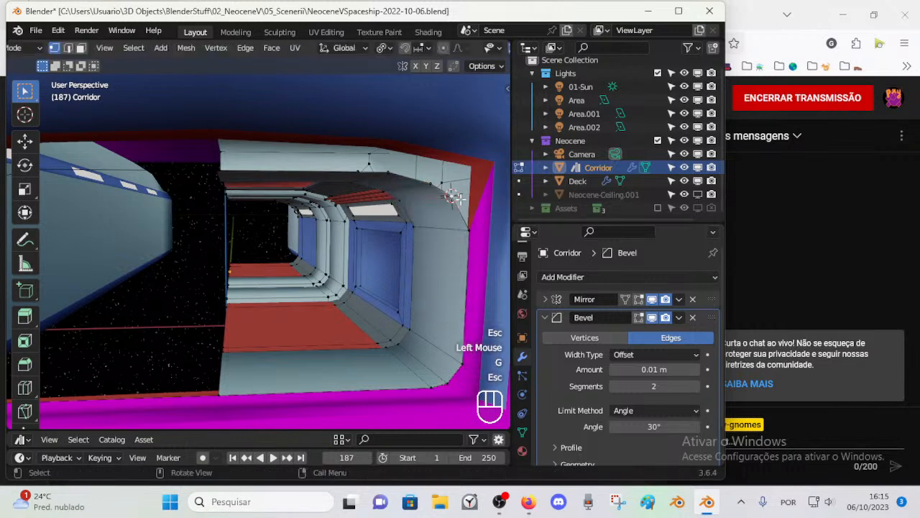
Step: Leave the Corridor's Edit Mode, select the Deck and enter its Edit Mode
key("ctrl+Tab")
left_click(454, 212)
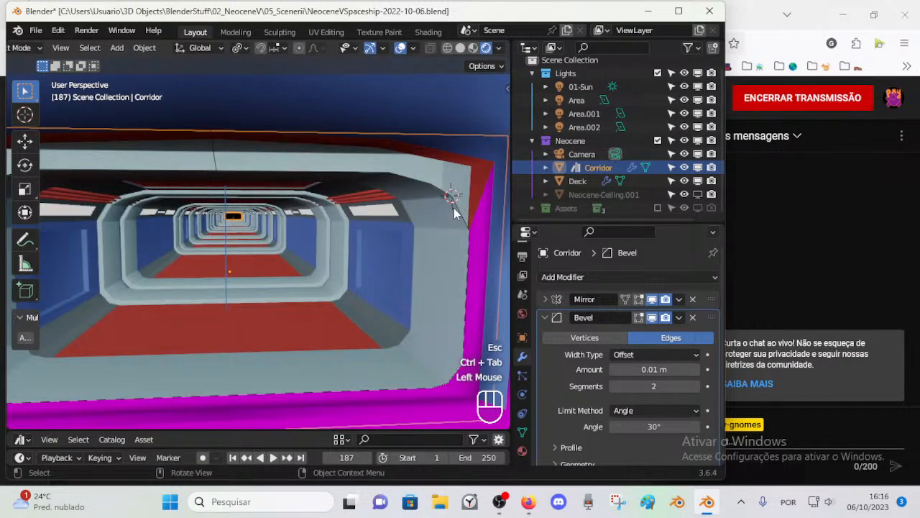
left_click(478, 113)
left_click(477, 113)
key("Tab")
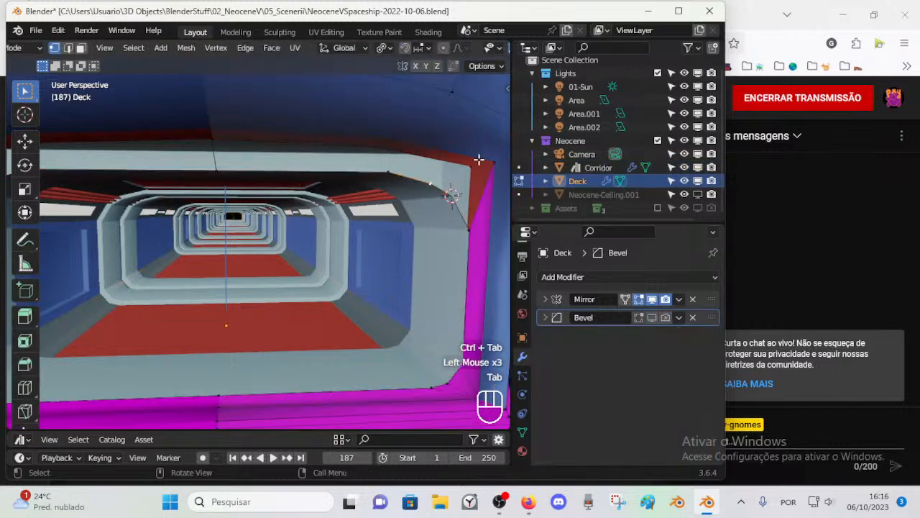
Step: Join the two vertices at the Deck's upper corner with an edge and subdivide that edge
key("1")
left_click(436, 186)
left_click(458, 209, "shift")
key("f")
key("alt+a")
key("2")
left_click(453, 206)
key("ctrl+e")
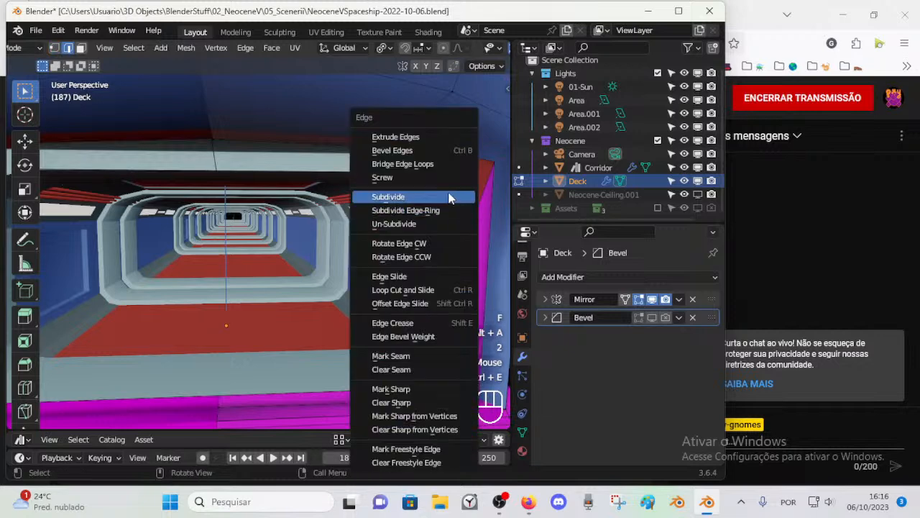
left_click(450, 196)
Step: Snap the upper corner's new vertex to the 3D cursor and save the file
key("1")
left_click(468, 238)
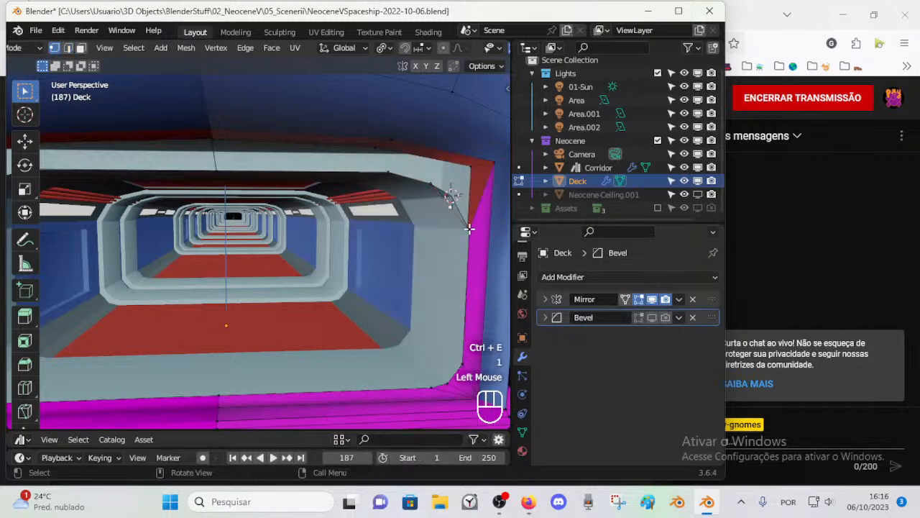
key("shift+s")
left_click(468, 160)
key("alt+a")
key("2")
left_click(453, 191)
key("g")
key("Escape")
scroll(438, 205, "down", 2)
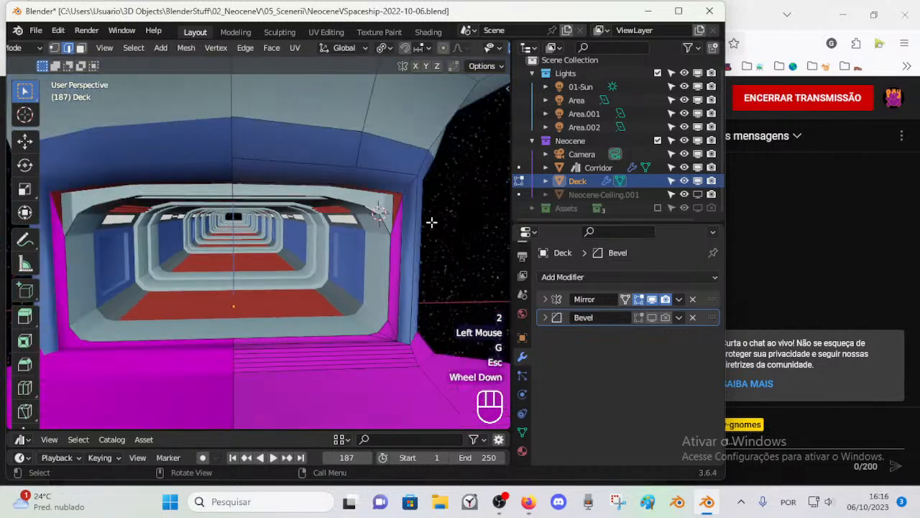
scroll(431, 241, "up", 1)
key("ctrl+s")
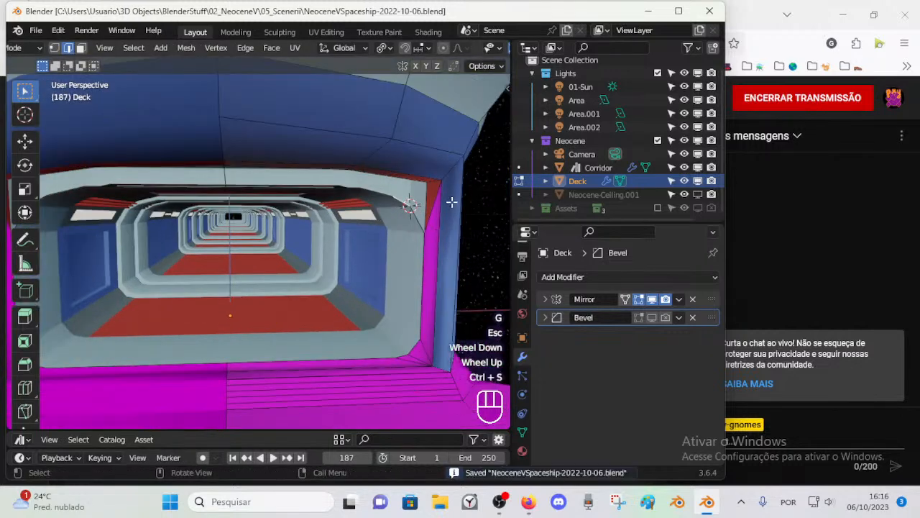
Step: Delete the diagonal edges linking the opening's corners to the outer frame, removing the magenta strip beside the opening
key("2")
left_click(432, 206)
left_click(423, 347, "shift")
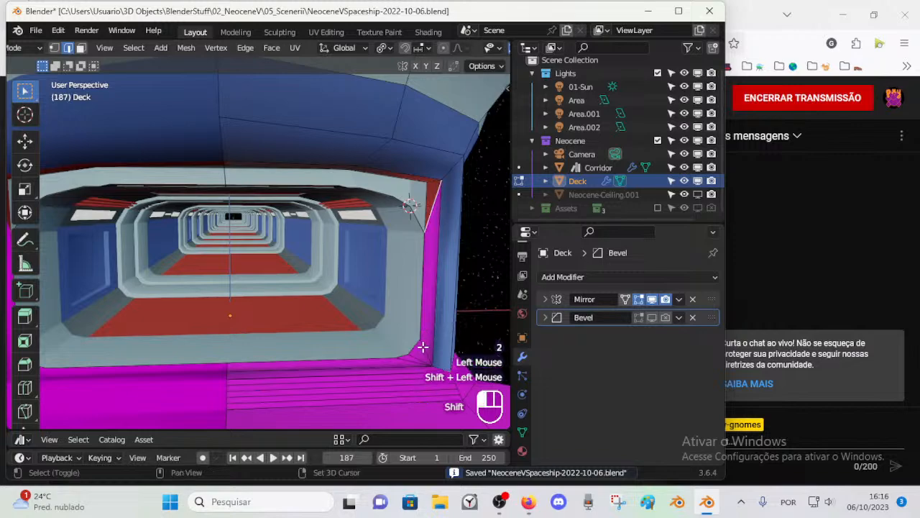
key("x")
left_click(402, 321)
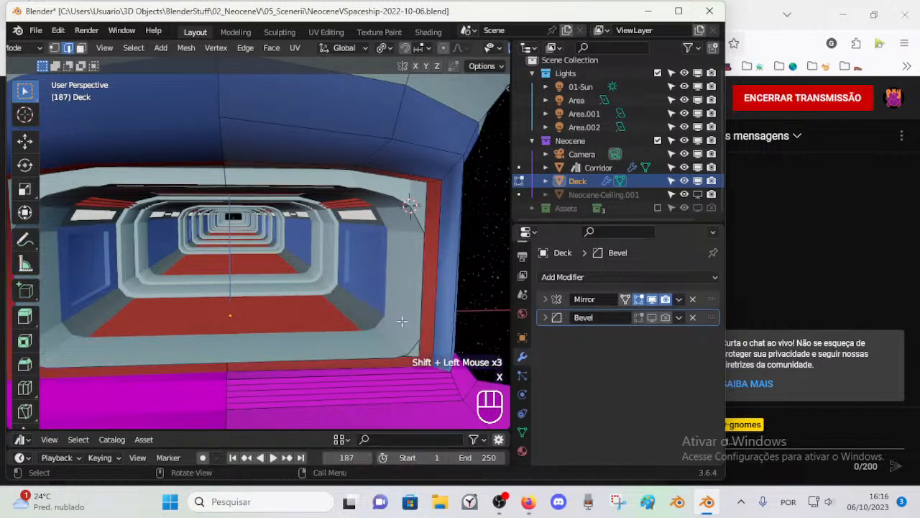
Step: Delete the centre edges above and below the opening, leaving the inner loop free, and select that whole loop
key("1")
middle_click_drag(425, 344, 331, 305)
key("2")
left_click(388, 346, "alt+shift")
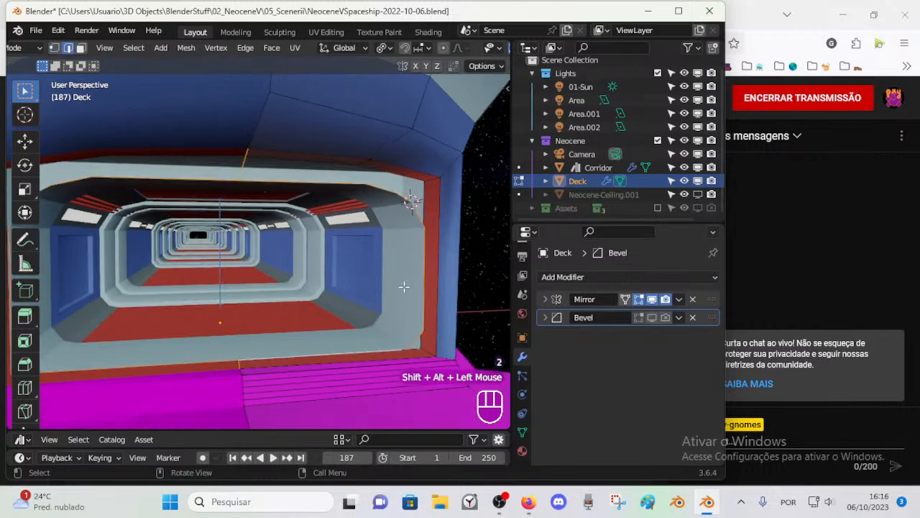
middle_click_drag(353, 263, 355, 266)
key("2")
left_click(249, 180)
key("x")
left_click(248, 174)
key("2")
left_click(400, 255, "alt+shift")
Step: Try moving the opening's inner edge loop along the Y axis
key("g")
key("y")
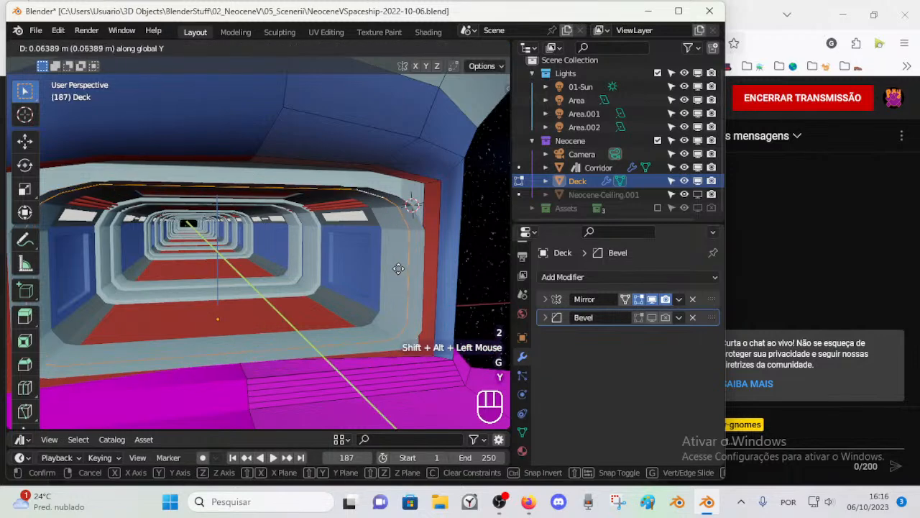
left_click(442, 280, "shift")
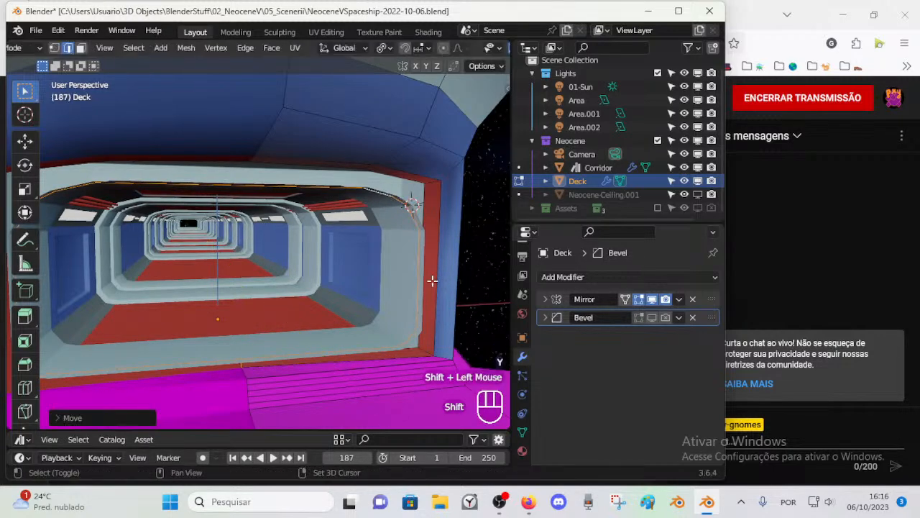
middle_click_drag(431, 278, 416, 227)
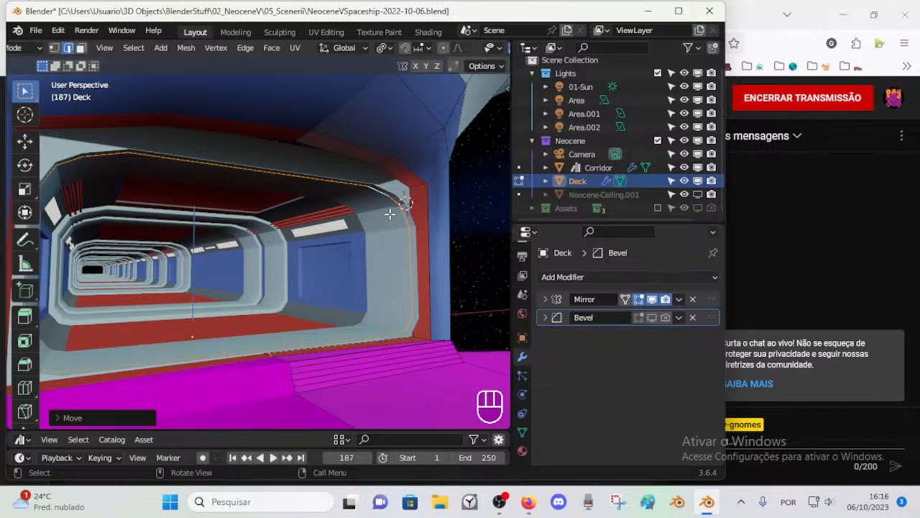
middle_click_drag(413, 216, 404, 223)
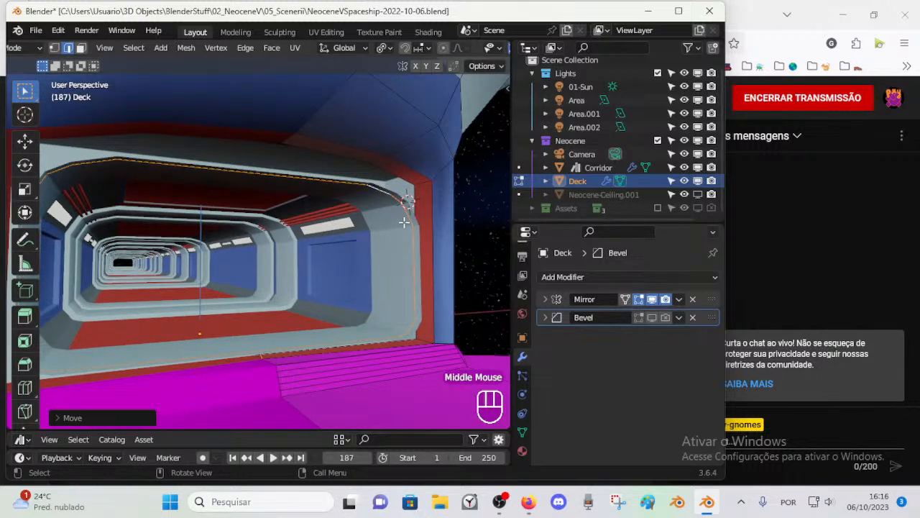
key("ctrl+z")
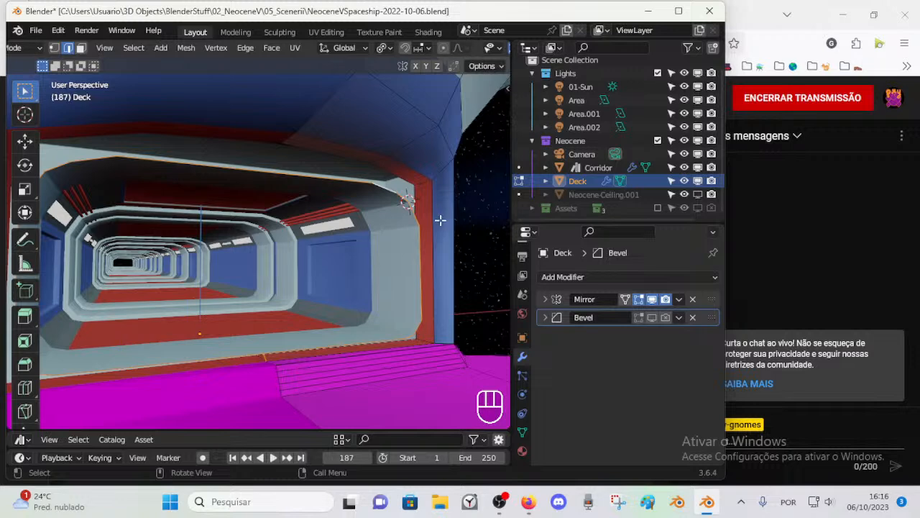
Step: Move the opening's inner edge loop about 0.038 m along Y and scale it up slightly to about 1.03
key("g")
key("y")
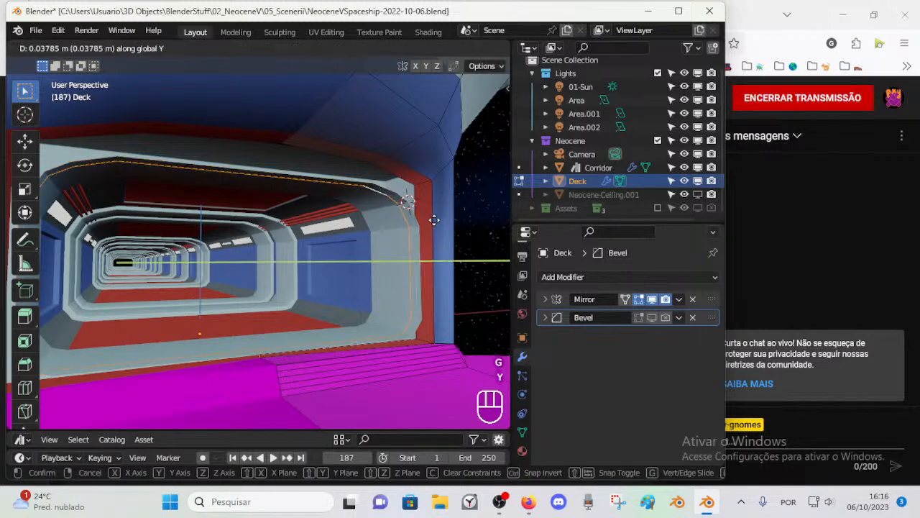
left_click(434, 220)
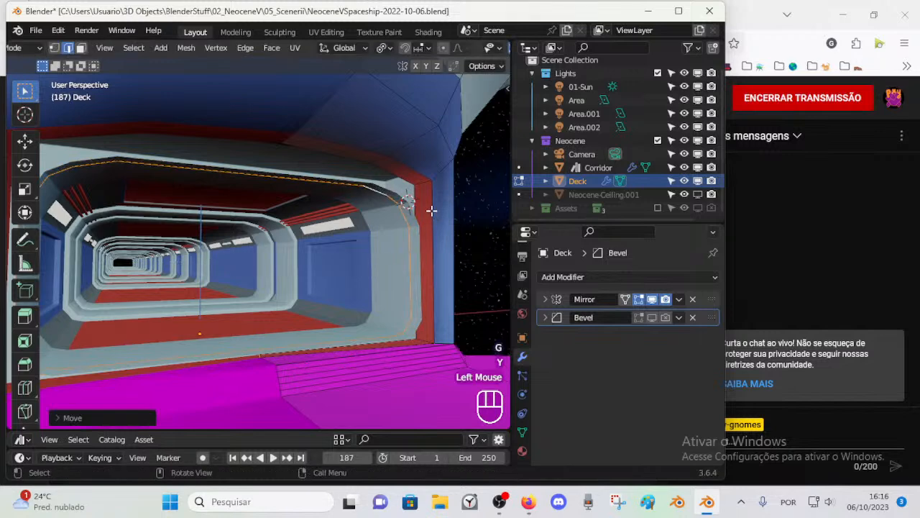
key("a")
key("Escape")
key("alt+a")
left_click(430, 211, "alt+shift")
key("s")
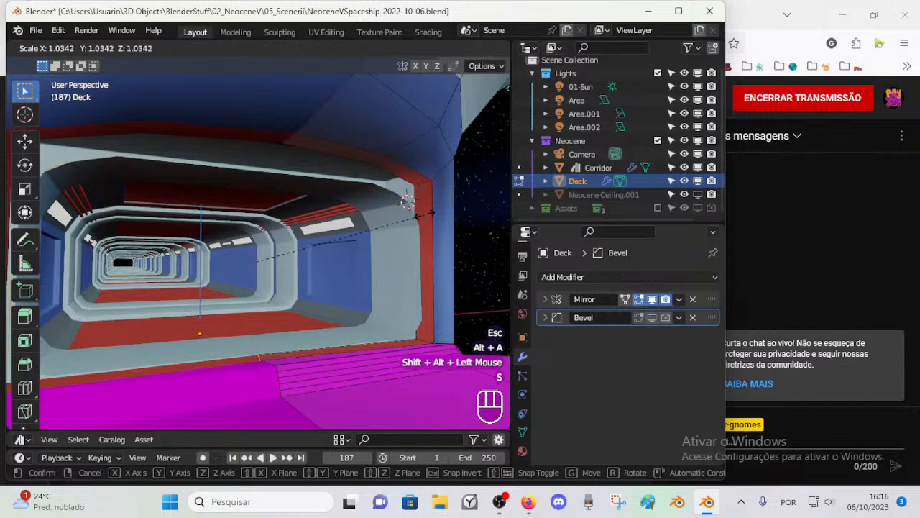
left_click(428, 211)
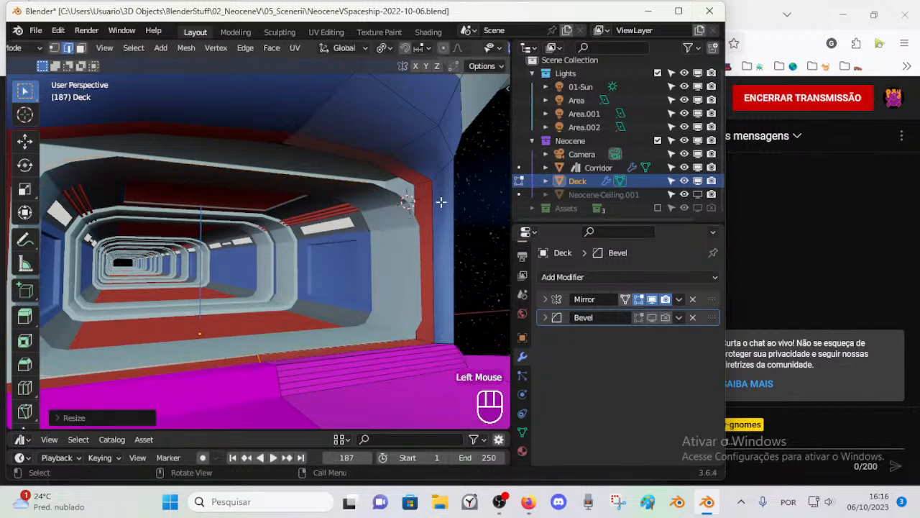
Step: Extrude the opening's edge loop inward, scaling it to about 0.88
key("e")
key("s")
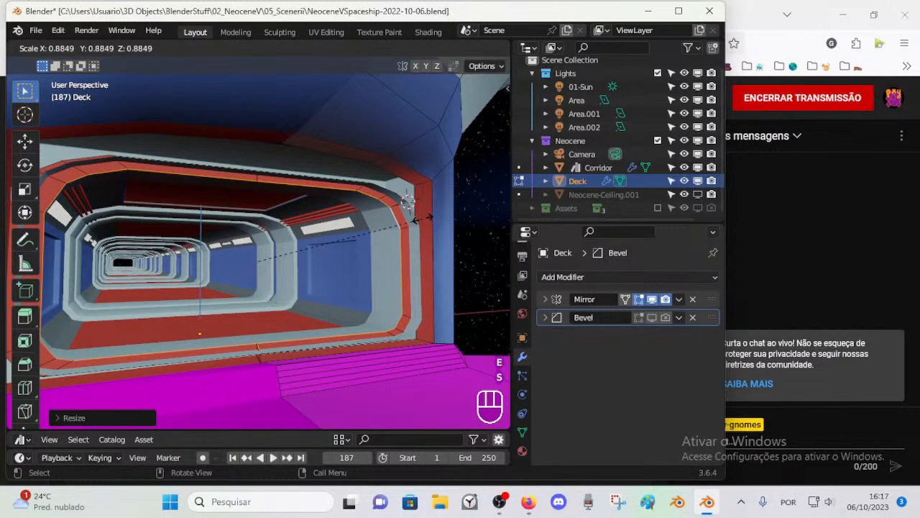
left_click(415, 217)
middle_click_drag(417, 216, 453, 246)
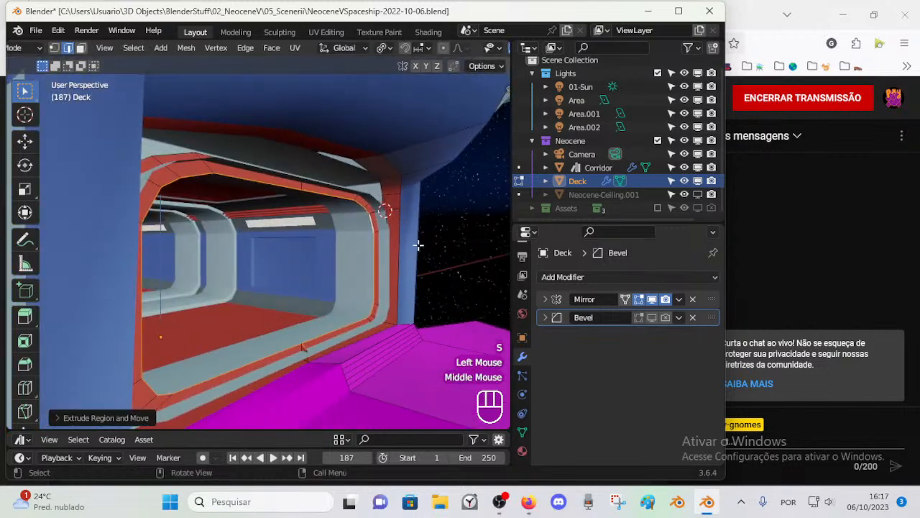
Step: Extrude the inner loop again and pull it about 0.05 m along negative Y, fine-tuning its depth along the same axis
key("e")
key("g")
key("y")
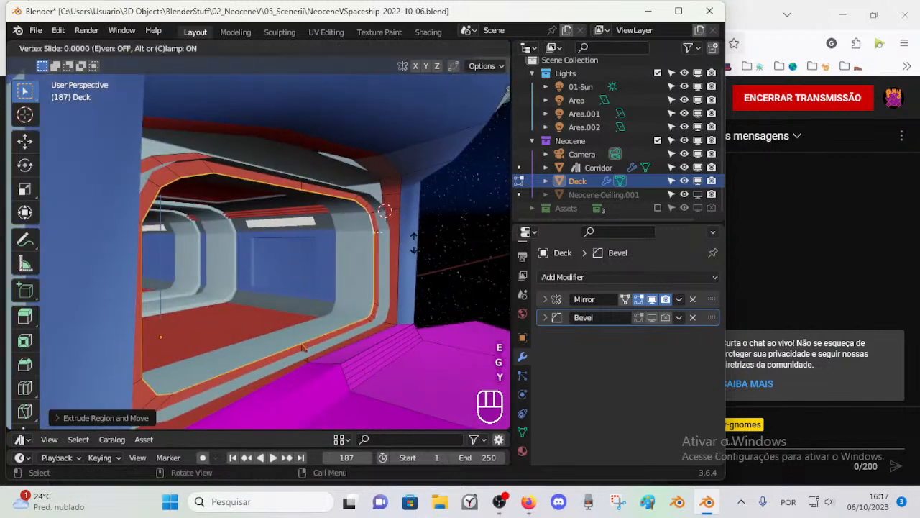
key("Escape")
key("g")
key("y")
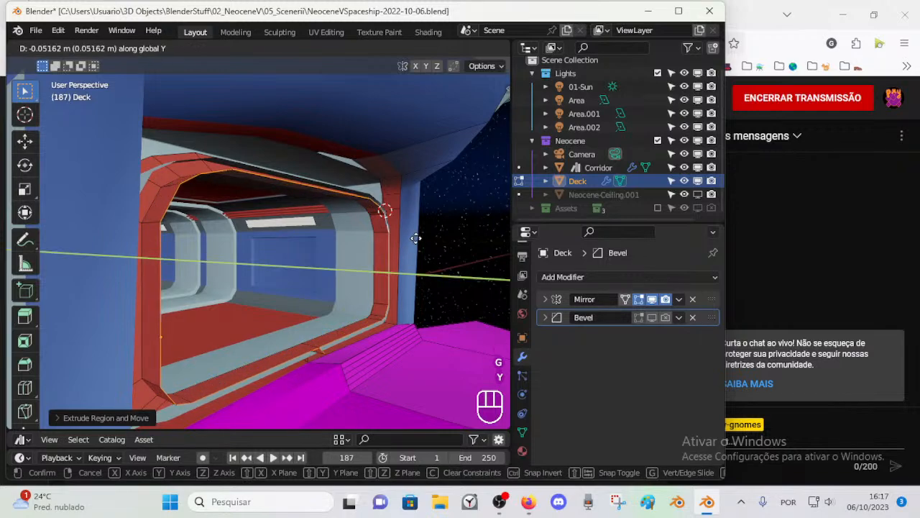
left_click(415, 238)
mouse_move(417, 240)
middle_mouse_down()
mouse_move(361, 241)
mouse_move(410, 251)
middle_mouse_up()
key("g")
key("y")
left_click(378, 243)
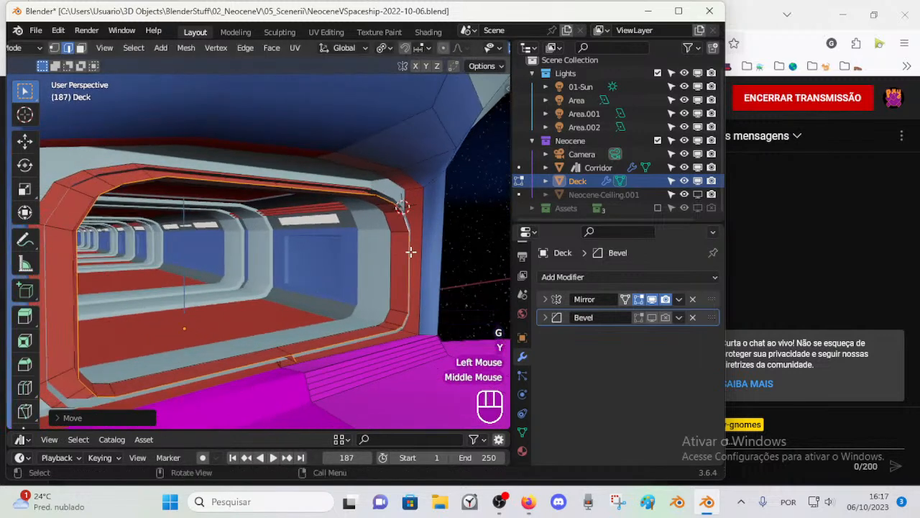
key("s")
key("e")
key("x")
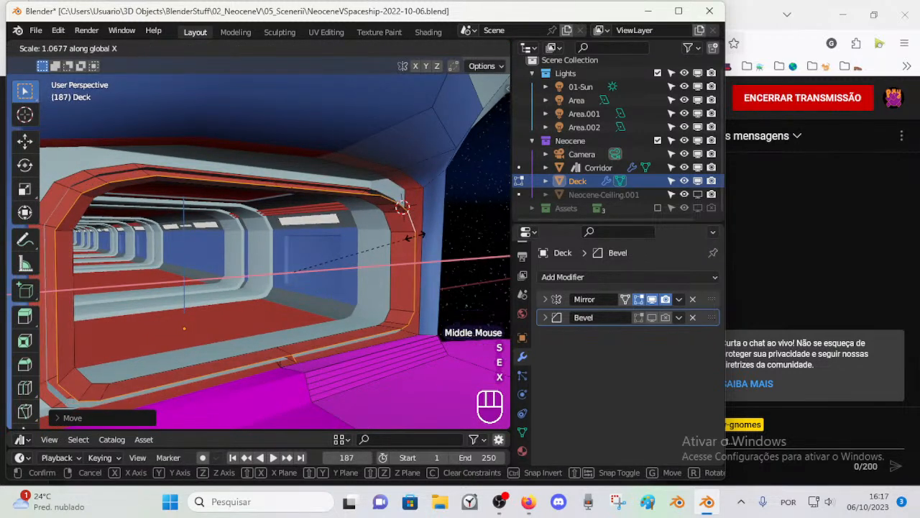
key("Escape")
key("s")
key("Escape")
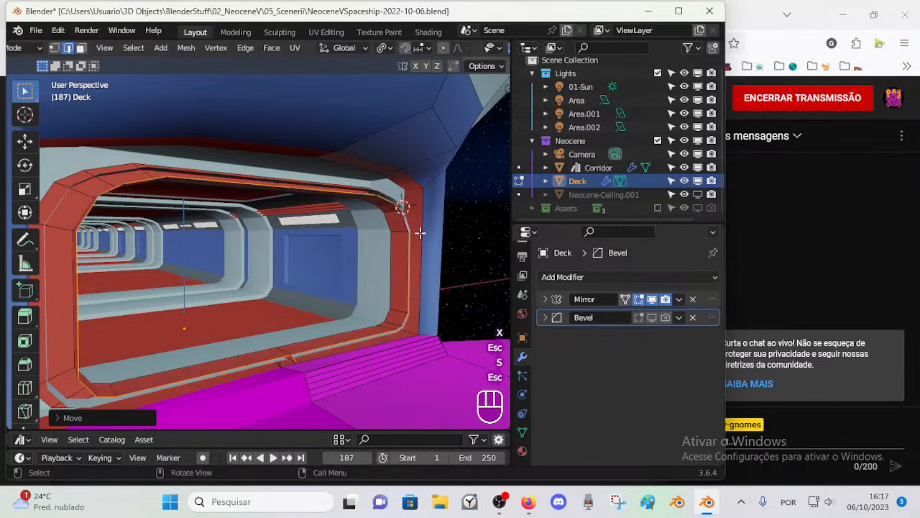
Step: Extrude the frame's front loop outward at a scale of about 1.07, adjust its height along Z and clear the selection
key("e")
key("s")
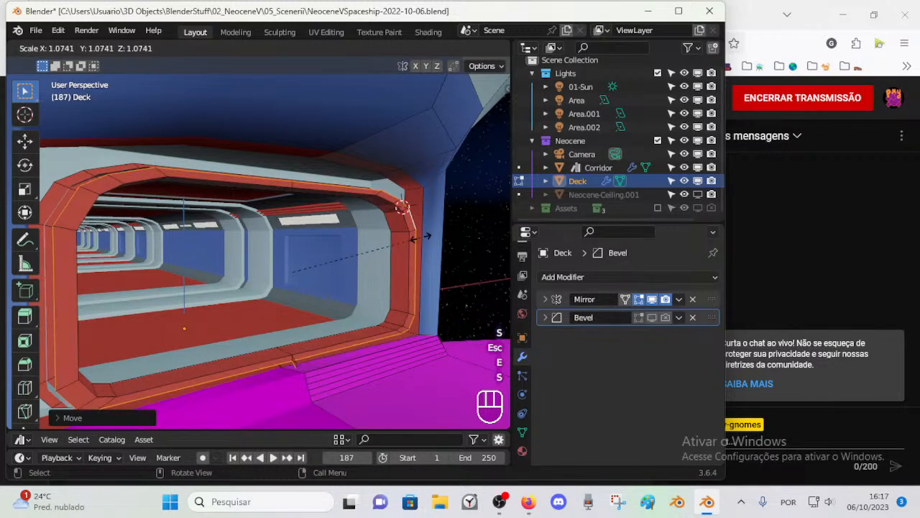
left_click(421, 232)
middle_click_drag(421, 232, 347, 227)
key("s")
key("z")
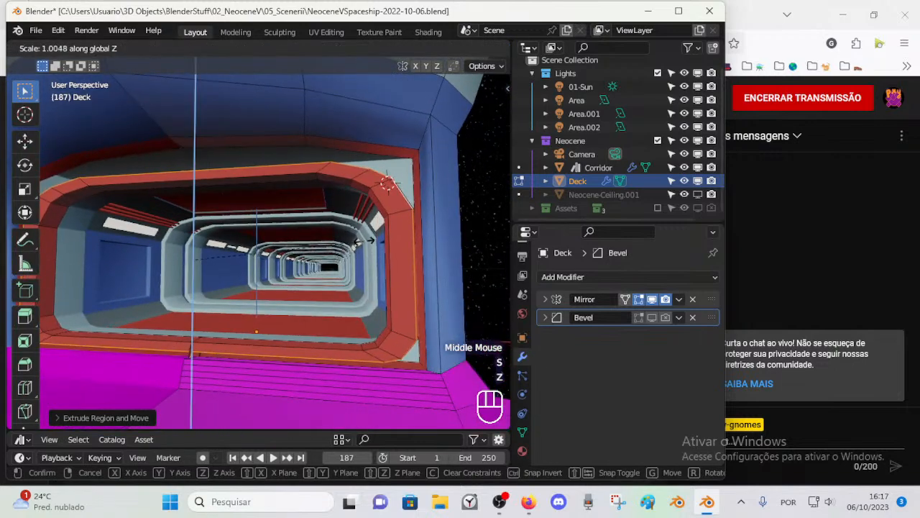
left_click(372, 245)
key("a")
key("a")
key("a")
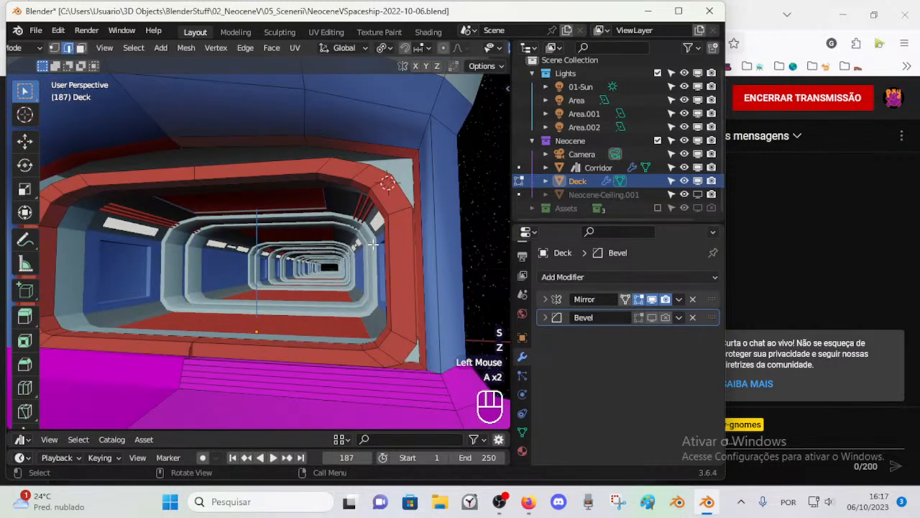
middle_click_drag(374, 245, 456, 232)
scroll(400, 243, "up", 2)
middle_click_drag(400, 242, 366, 257)
middle_click_drag(366, 257, 281, 249)
middle_click_drag(355, 255, 325, 252)
key("1")
left_click(354, 155)
scroll(346, 194, "down", 1)
left_click(322, 165)
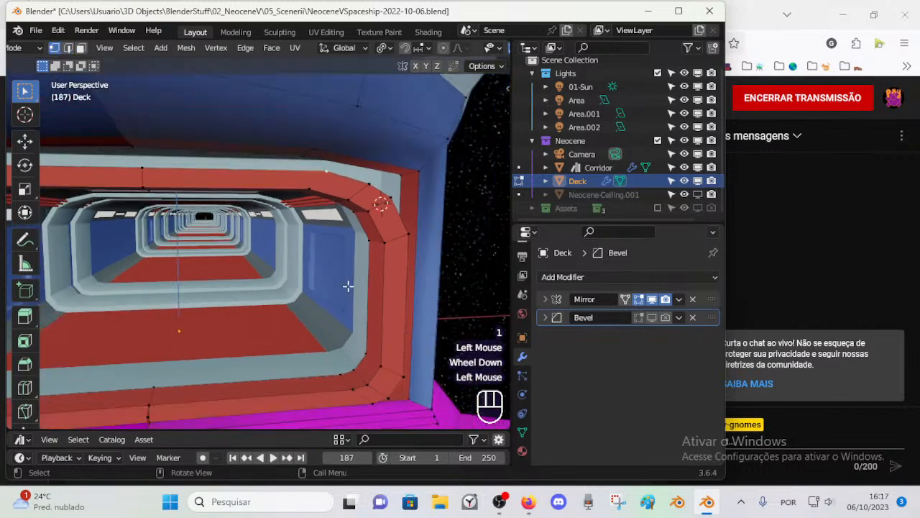
middle_click_drag(328, 227, 324, 171)
key("shift+v")
key("Escape")
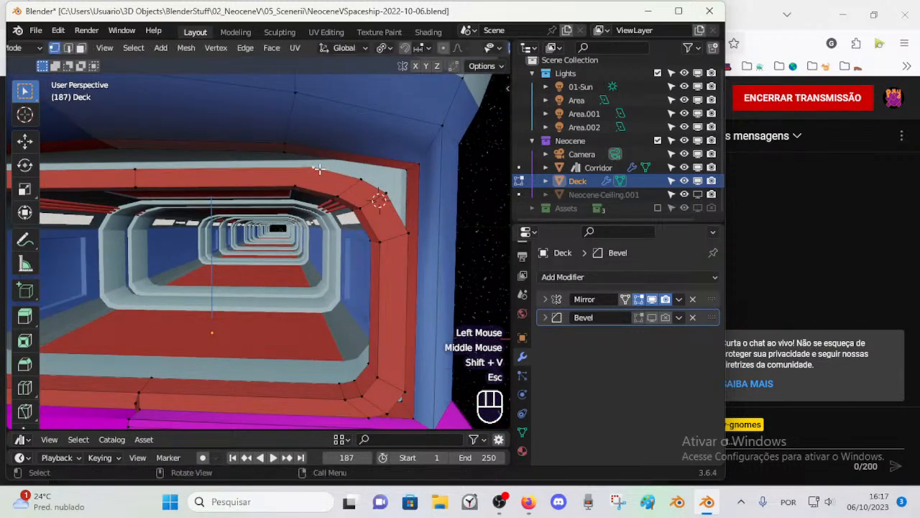
Step: Snap the 3D cursor to the frame's inner vertex where the top edge bends toward the upper corner
left_click(300, 183)
key("shift+s")
left_click(310, 256)
left_click(310, 160)
key("shift+s")
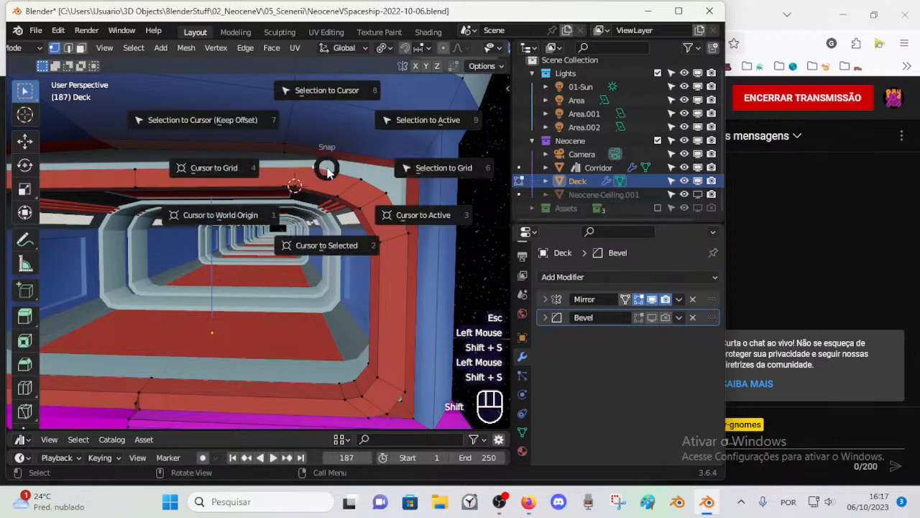
key("Escape")
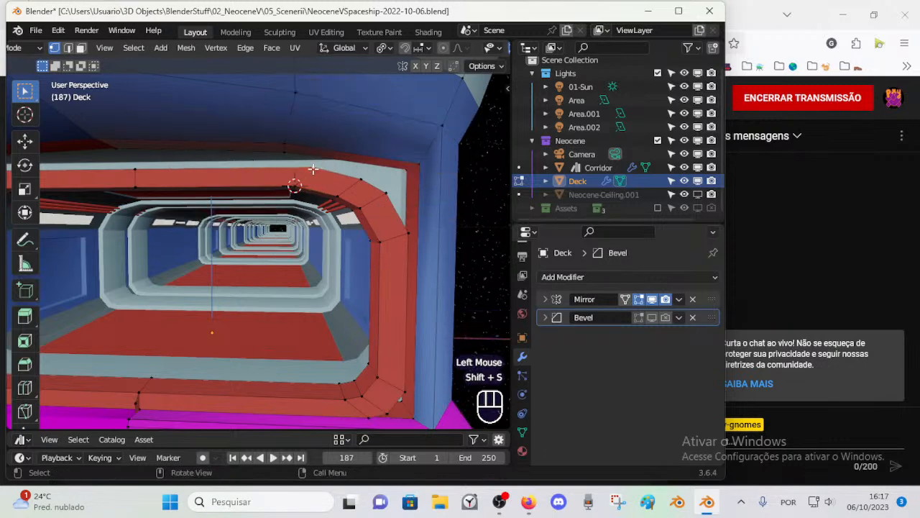
Step: Set the pivot to the 3D cursor and align the top bend vertices by scaling them to 0 along X
key("period")
left_click(289, 183)
key("s")
key("x")
key("KP_0")
key("KP_Enter")
key("alt+a")
Step: Delete the old ring of faces between the Deck's wall opening and the newly extruded frame
left_click(368, 180)
middle_click_drag(379, 194, 373, 185)
left_click(373, 184)
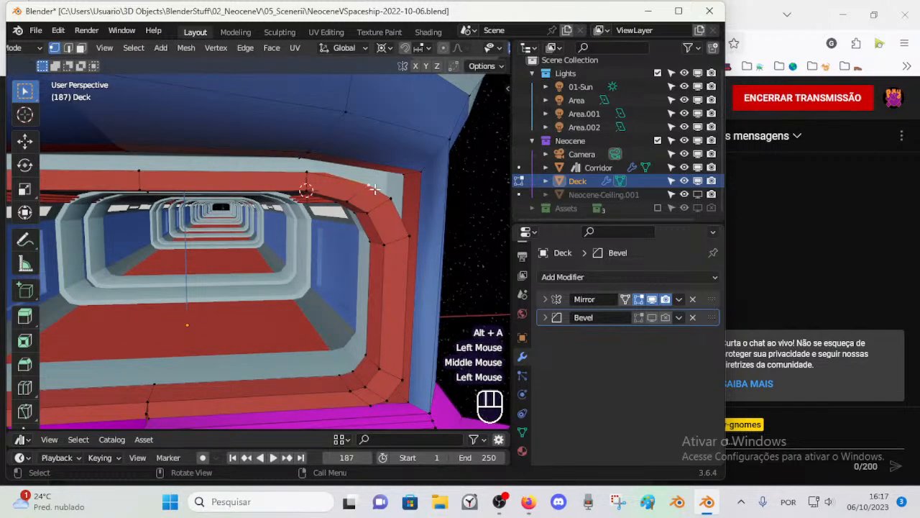
middle_click_drag(391, 201, 364, 199)
key("1")
scroll(304, 175, "down", 1)
middle_click_drag(304, 175, 338, 191)
key("3")
left_click(364, 193, "alt+shift")
key("x")
left_click(321, 207)
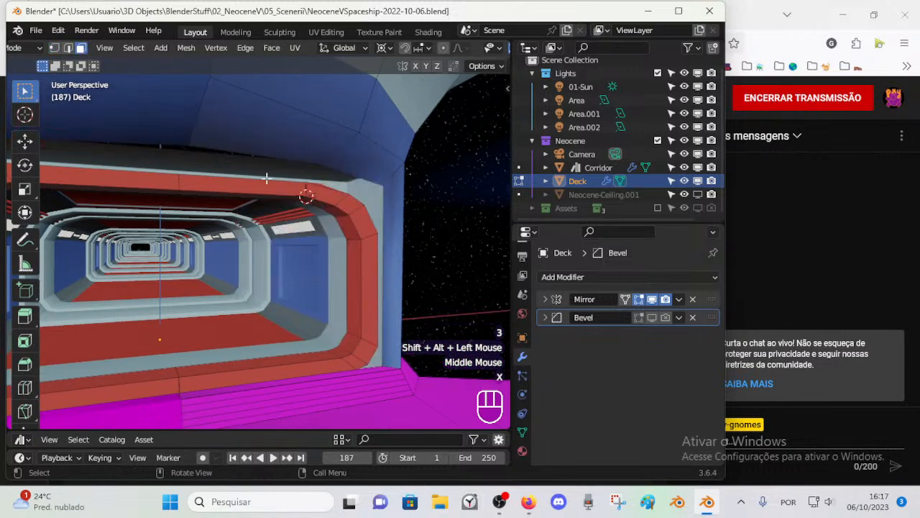
Step: Fill the gap above the frame, starting with an edge between the wall opening's top-centre vertex and the frame
key("1")
left_click(189, 146)
key("2")
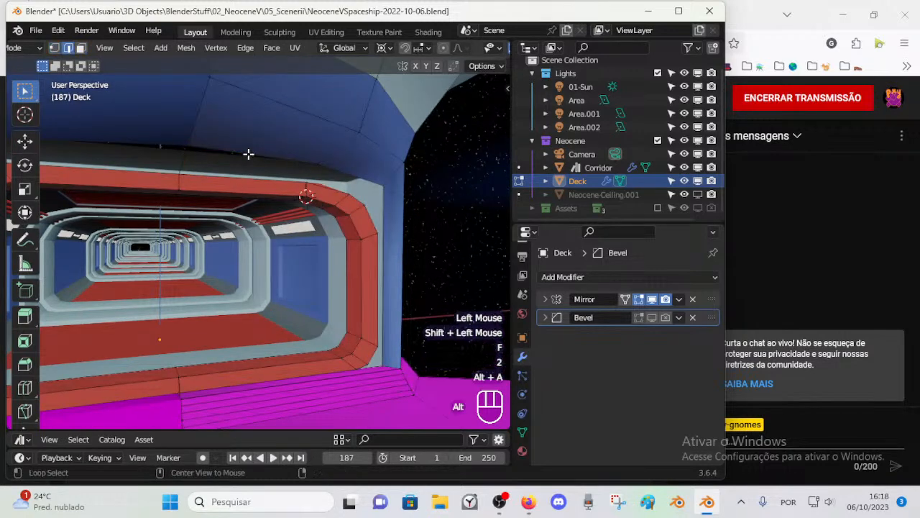
middle_click_drag(269, 180, 284, 159)
key("alt+a")
Step: Turn on X-ray display and delete the unwanted geometry near the frame's upper bend
key("1")
left_click(313, 184)
key("g")
key("Escape")
scroll(335, 180, "up", 2)
key("alt+z")
left_click(337, 179)
key("x")
left_click(336, 178)
Step: Examine the vertices and edges around the frame's upper corner in X-ray, testing which geometry is connected
scroll(246, 195, "up", 2)
key("2")
key("1")
key("g")
key("Escape")
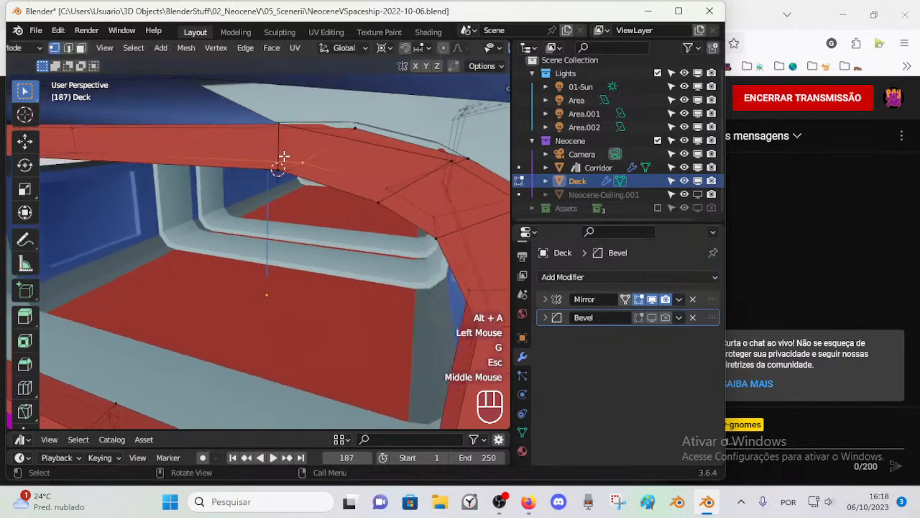
key("g")
key("Escape")
middle_click_drag(284, 129, 315, 173)
scroll(389, 161, "down", 2)
key("alt+a")
key("1")
scroll(358, 166, "down", 1)
scroll(335, 152, "down", 2)
scroll(314, 173, "up", 3)
scroll(329, 211, "up", 1)
middle_click_drag(329, 211, 350, 207)
scroll(349, 220, "down", 1)
scroll(350, 206, "up", 1)
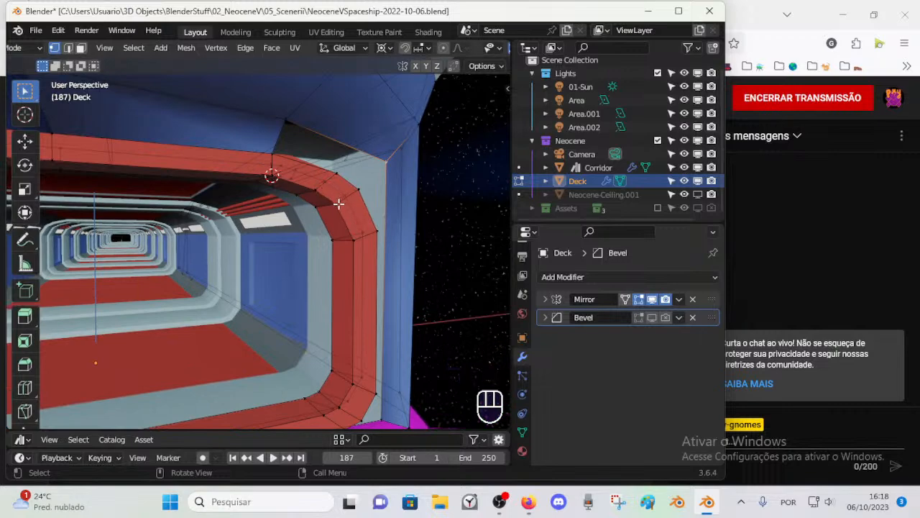
Step: Knife a cut across the frame's upper bend, from the inner vertex at the 3D cursor to the outer bend vertex
mouse_move(344, 204)
middle_mouse_down()
mouse_move(326, 203)
mouse_move(341, 205)
middle_mouse_up()
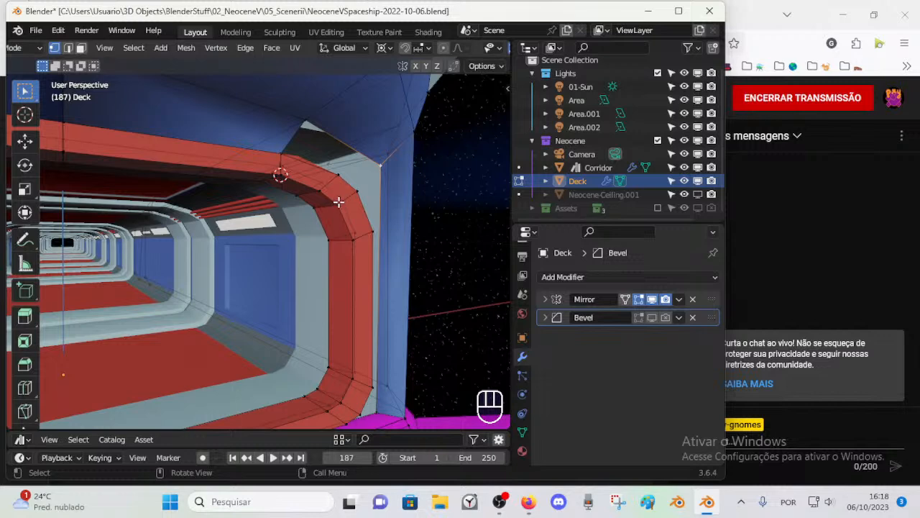
middle_click_drag(335, 199, 358, 231)
key("k")
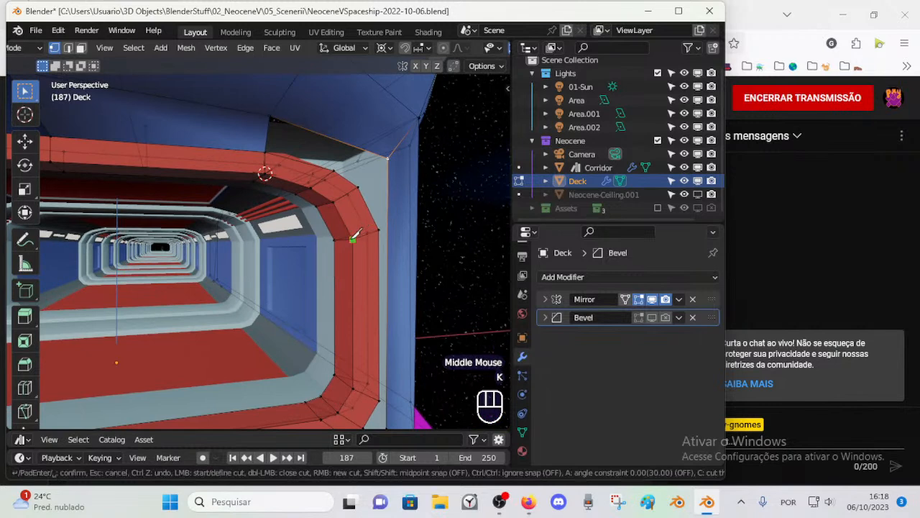
key("Return")
key("alt+a")
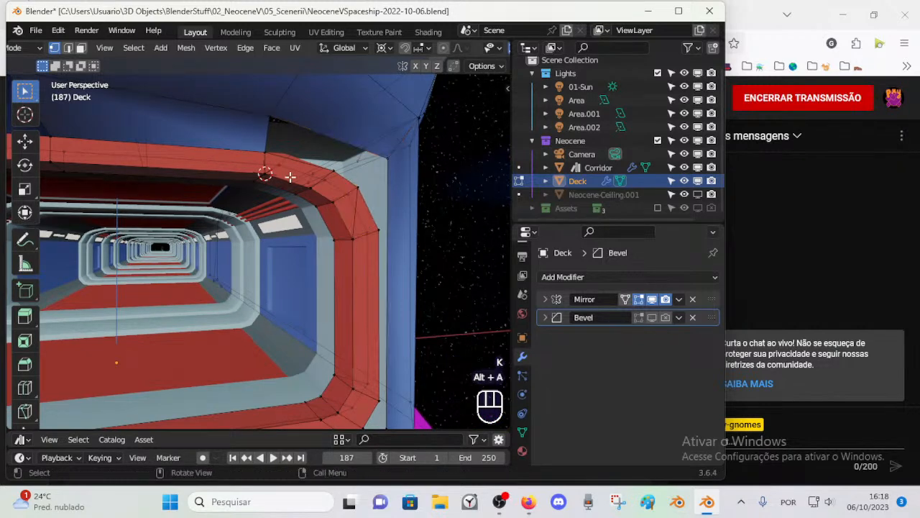
key("k")
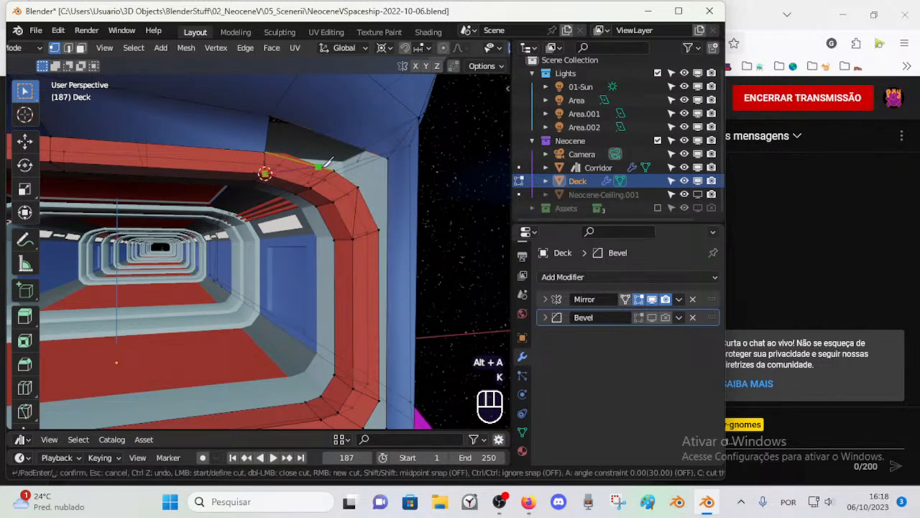
left_click(333, 173)
key("Return")
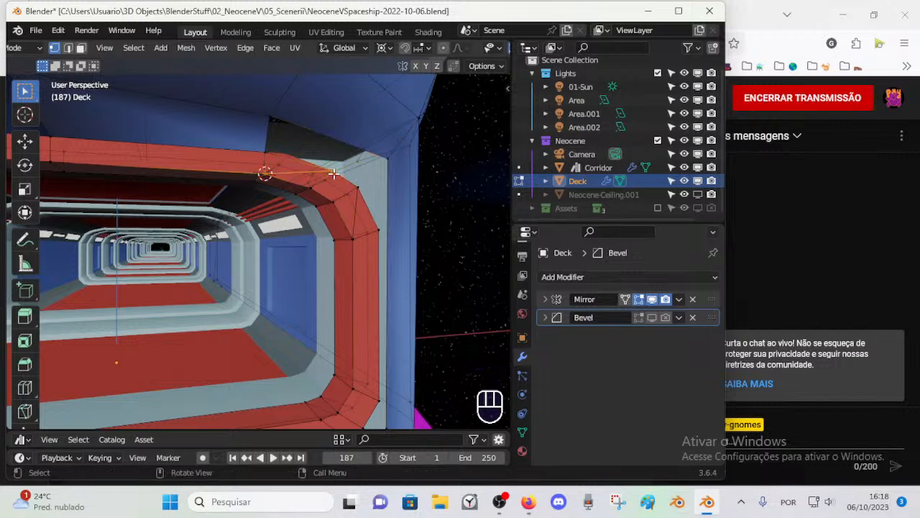
Step: Turn off X-ray display and clear the selection around the frame's upper bend
key("alt+z")
key("alt+a")
key("1")
middle_click_drag(324, 195, 352, 216)
scroll(363, 245, "down", 1)
middle_click_drag(338, 308, 345, 283)
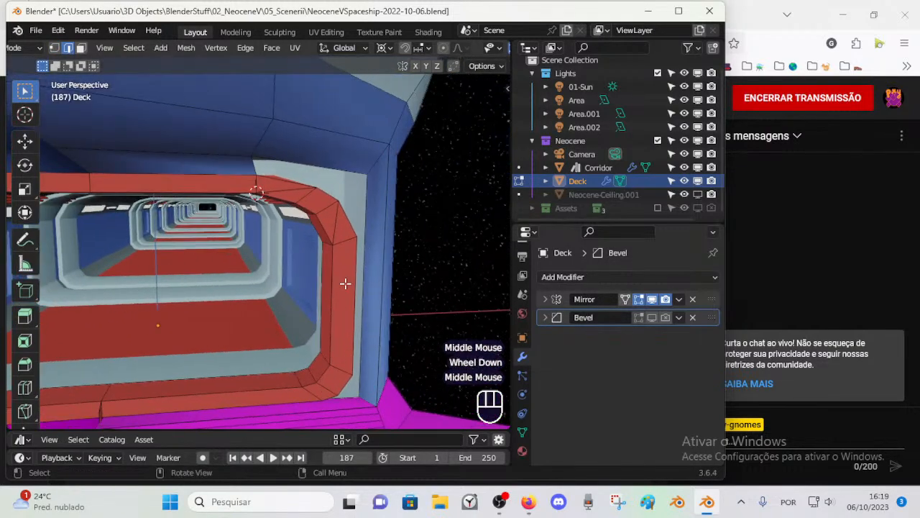
scroll(345, 283, "up", 1)
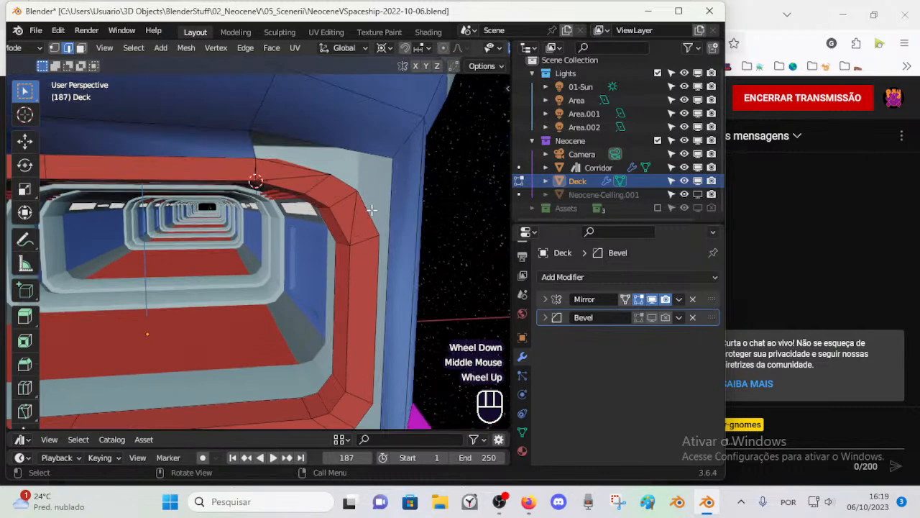
Step: Merge the two outer vertices of the frame's upper bend at their center
middle_click_drag(359, 201, 339, 184)
left_click(359, 189)
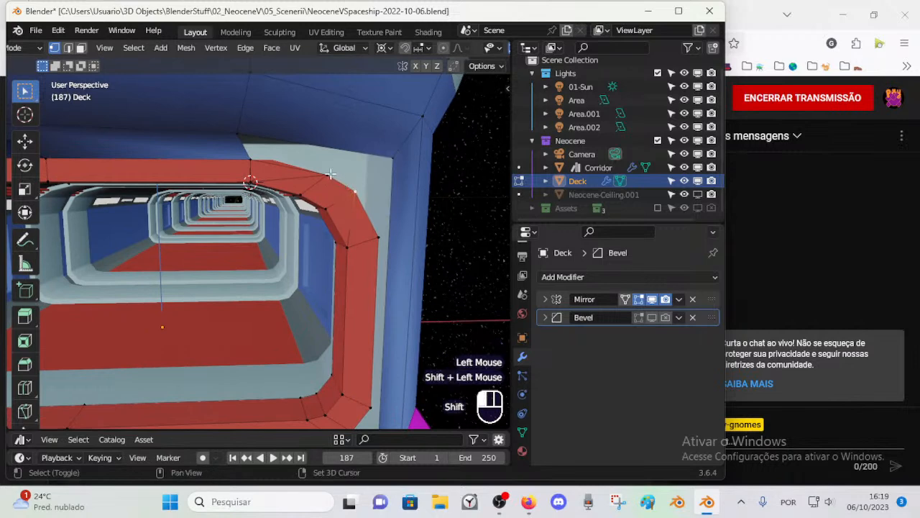
left_click(333, 175, "shift")
key("x")
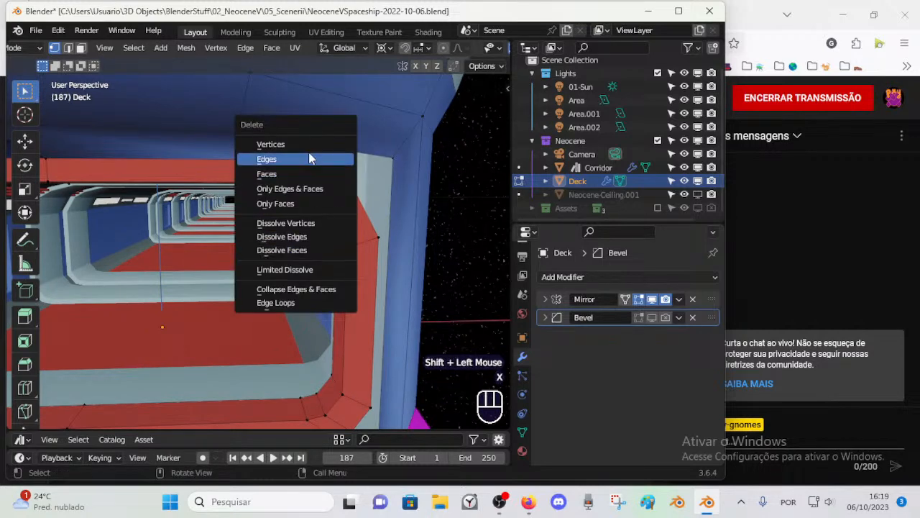
left_click(304, 204)
key("m")
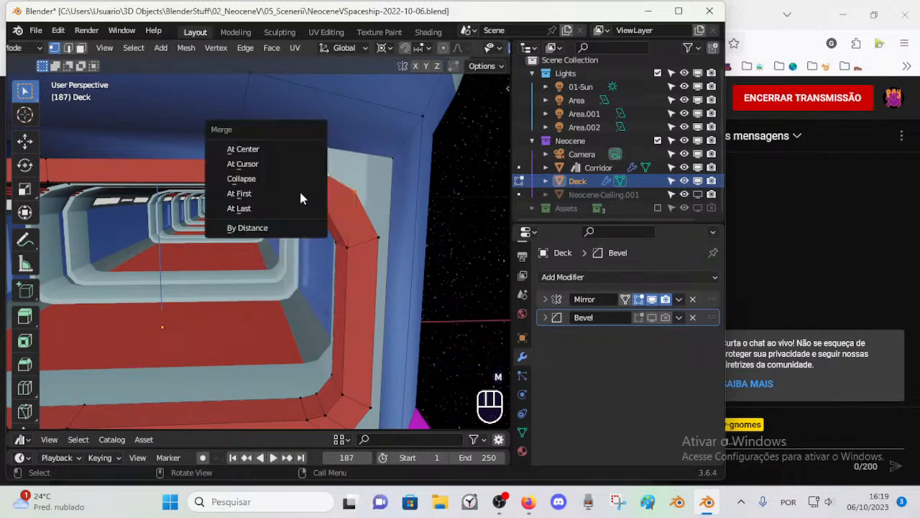
left_click(299, 148)
Step: Create an edge from the frame's merged bend vertex to the upper corner of the wall opening
key("alt+a")
mouse_move(335, 191)
middle_mouse_down()
mouse_move(369, 199)
mouse_move(374, 229)
mouse_move(427, 226)
mouse_move(457, 212)
mouse_move(326, 202)
mouse_move(343, 197)
mouse_move(345, 223)
mouse_move(339, 206)
middle_mouse_up()
key("Tab")
key("Tab")
left_click(345, 208)
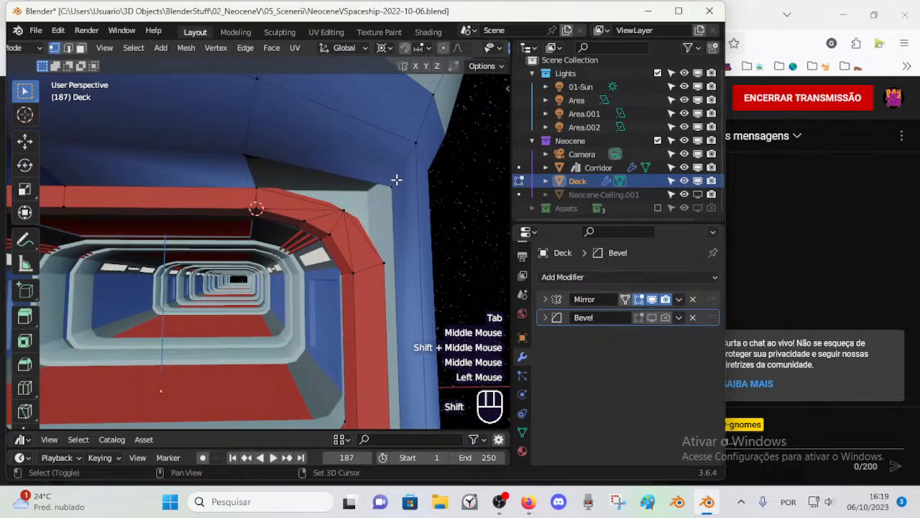
left_click(394, 185, "shift")
left_click(344, 209, "shift")
key("f")
Step: Fill a face between the frame's sloped upper edge and the wall opening's top edge
key("2")
left_click(311, 193)
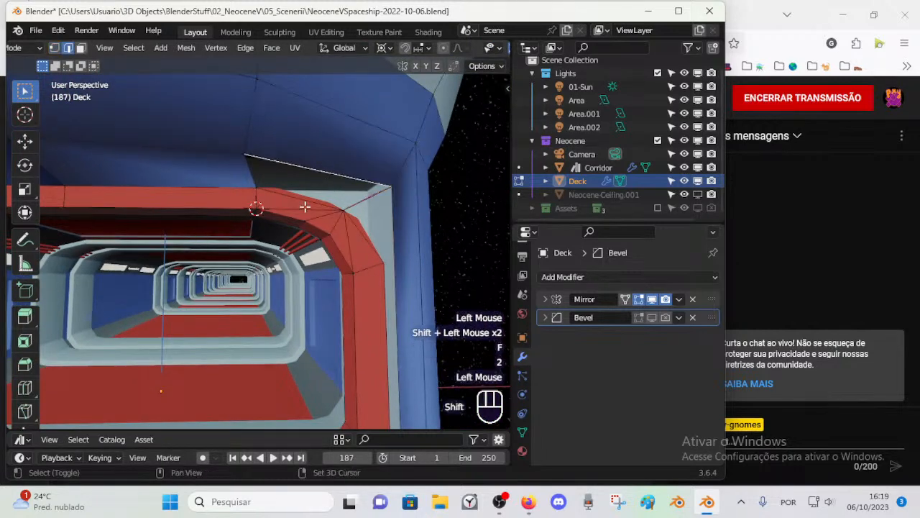
left_click(307, 196)
left_click(320, 167, "shift")
key("f")
key("alt+a")
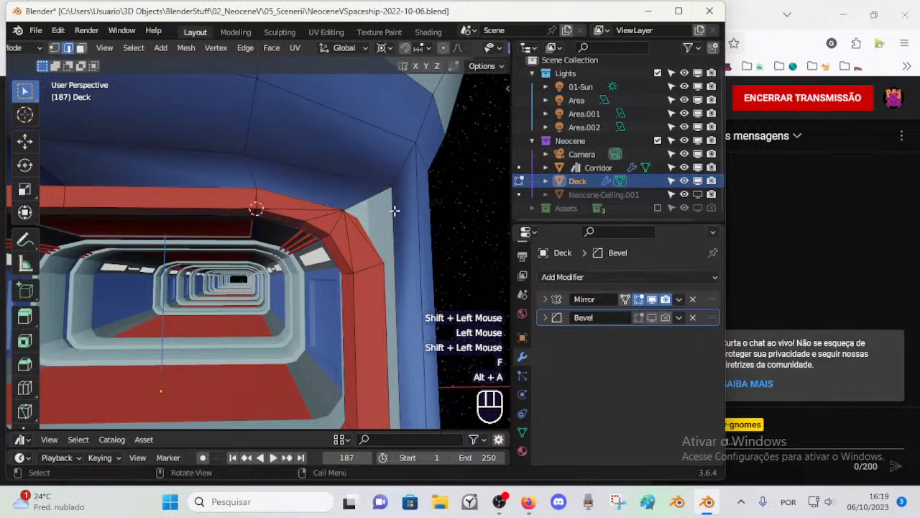
Step: Add a horizontal loop cut around the Deck's side wall and slide it upward by a factor of about -0.52
left_click(389, 263)
scroll(387, 263, "down", 2)
middle_click_drag(387, 263, 286, 269)
scroll(359, 256, "up", 1)
scroll(287, 285, "down", 2)
scroll(288, 286, "down", 2)
scroll(326, 272, "down", 1)
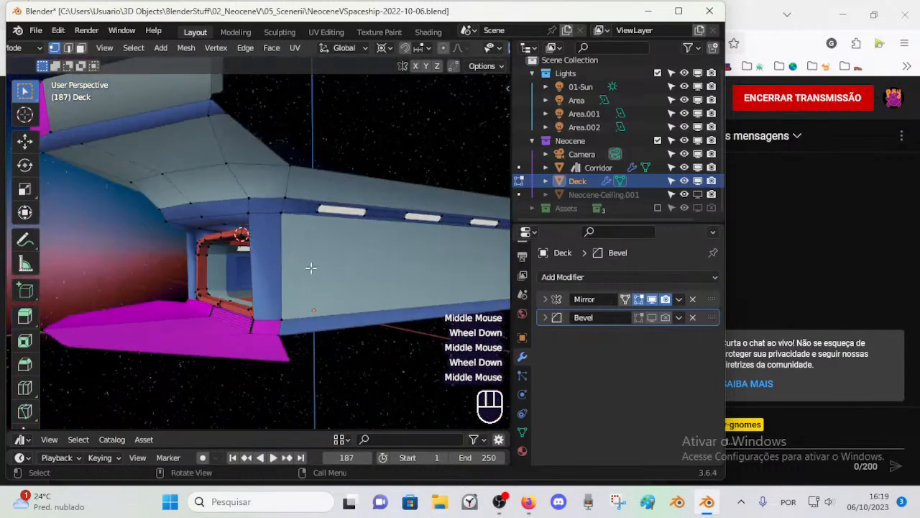
key("ctrl+r")
middle_click_drag(391, 237, 290, 243)
scroll(340, 243, "down", 2)
key("ctrl+r")
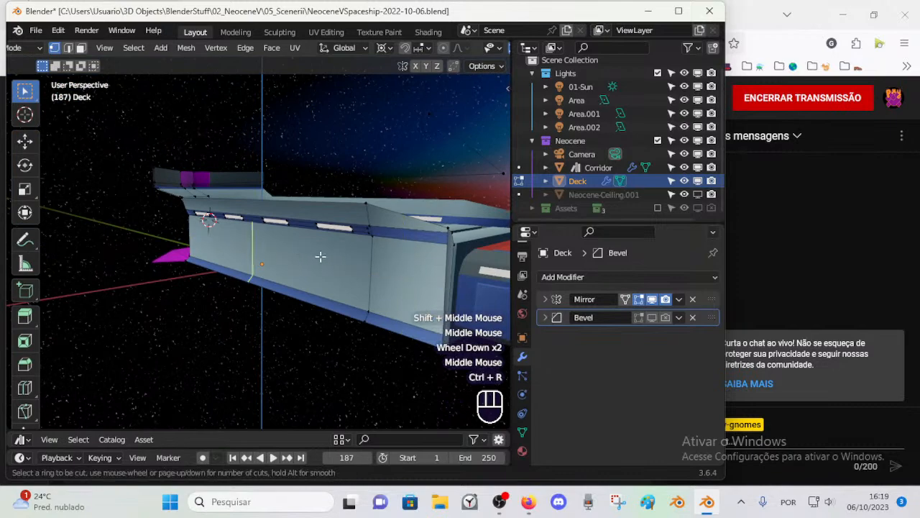
left_click(361, 260)
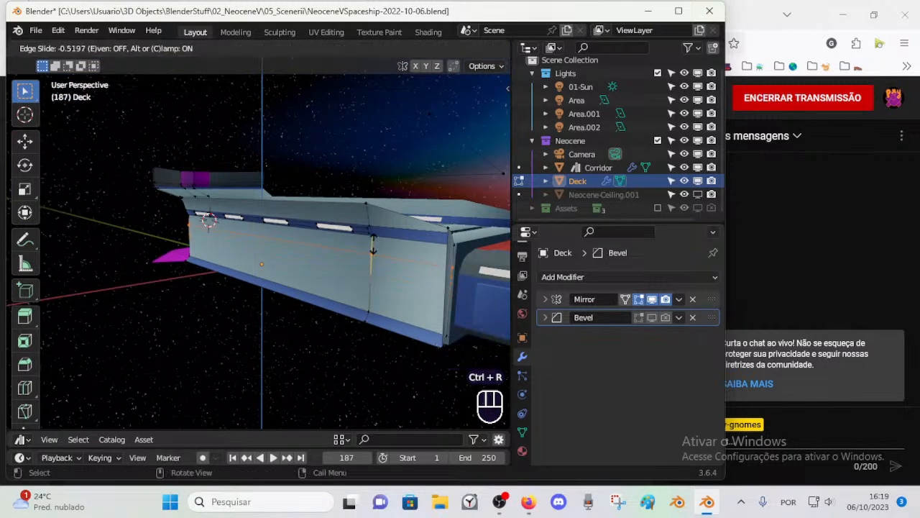
left_click(372, 248)
Step: Create an edge connecting the new loop's vertex on the wall opening to the frame's outer side vertex
middle_click_drag(146, 256, 424, 257)
scroll(299, 267, "up", 1)
left_click(428, 259)
left_click(421, 256, "shift")
key("f")
key("alt+a")
Step: Fill the corner face between the frame's upper bend and the wall opening
key("2")
left_click(370, 232)
left_click(374, 250, "shift")
key("f")
key("alt+a")
scroll(366, 284, "down", 2)
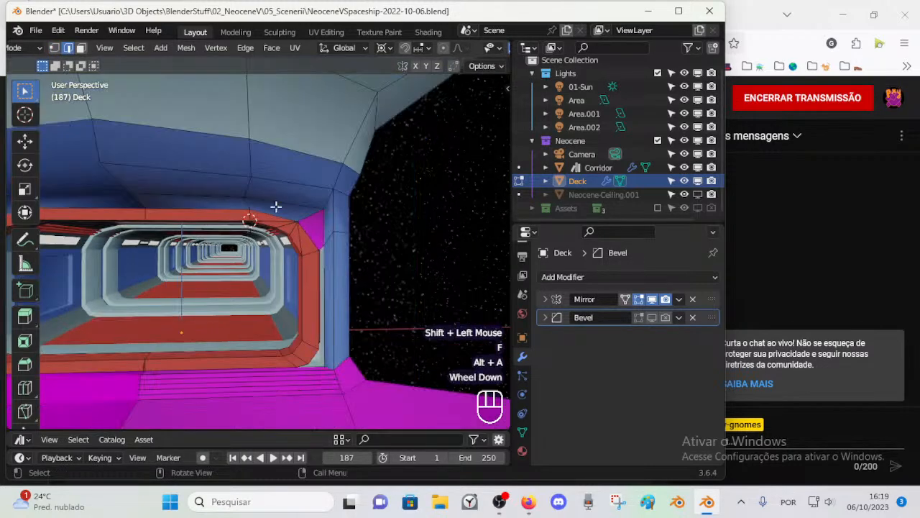
Step: Recalculate the normals of the newly filled faces above and beside the frame with the Inside option
key("3")
left_click(246, 205, "alt+shift")
left_click(308, 256, "shift")
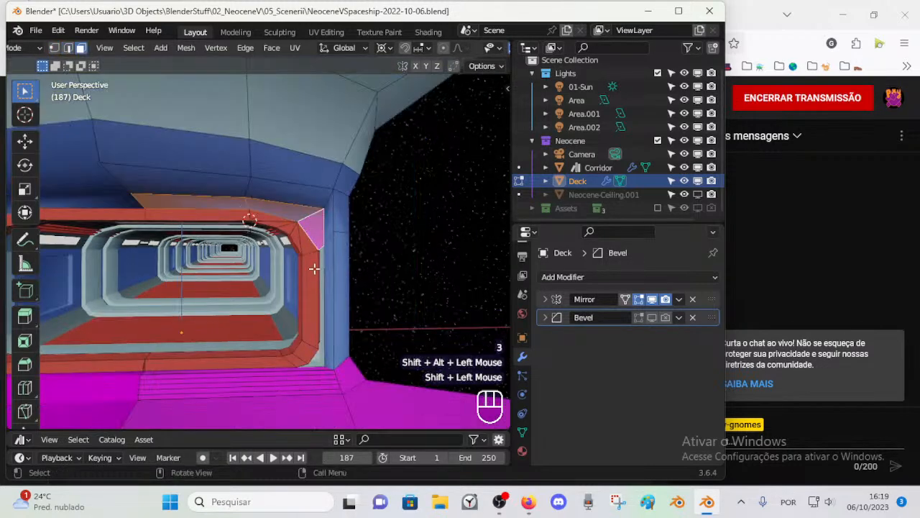
key("shift+n")
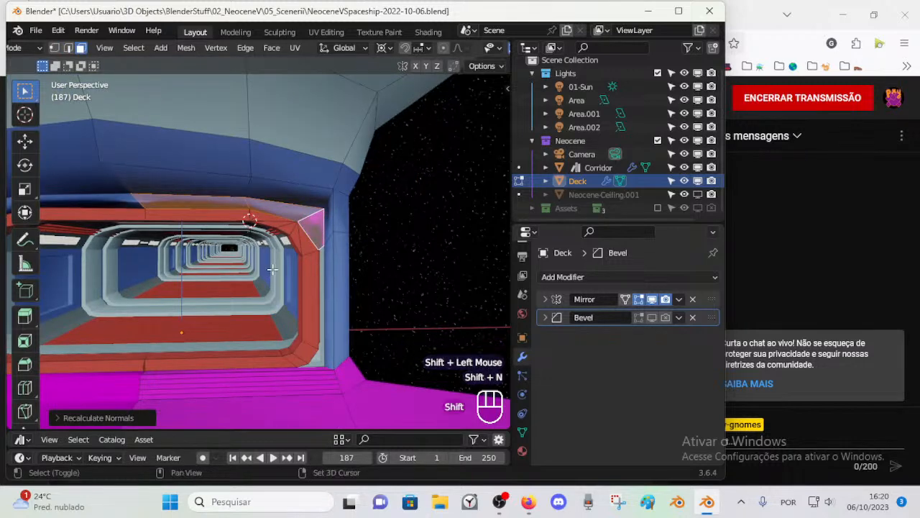
key("shift+n")
left_click(130, 418)
left_click(133, 415)
left_click(133, 414)
key("alt+a")
Step: Switch to Object Mode and turn on the Face Orientation overlay to check the entrance's normals
middle_click_drag(202, 329, 277, 300)
key("ctrl+Tab")
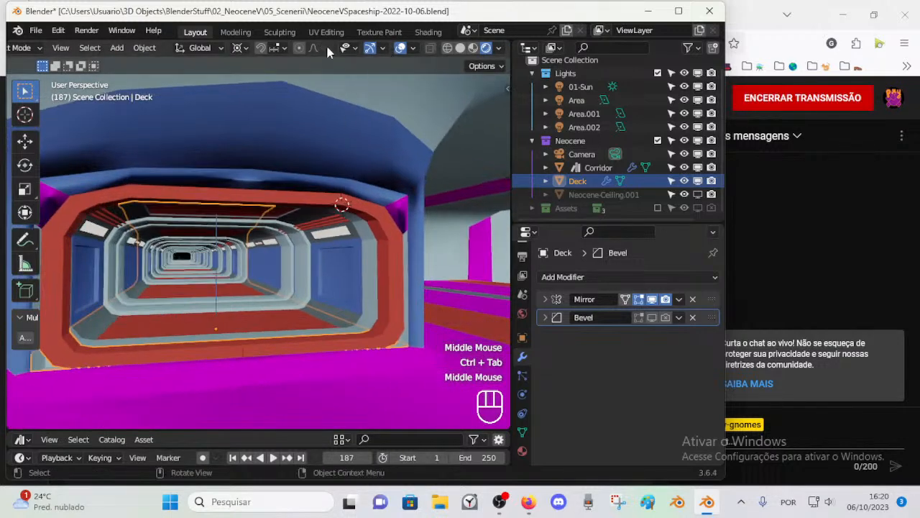
left_click(414, 46)
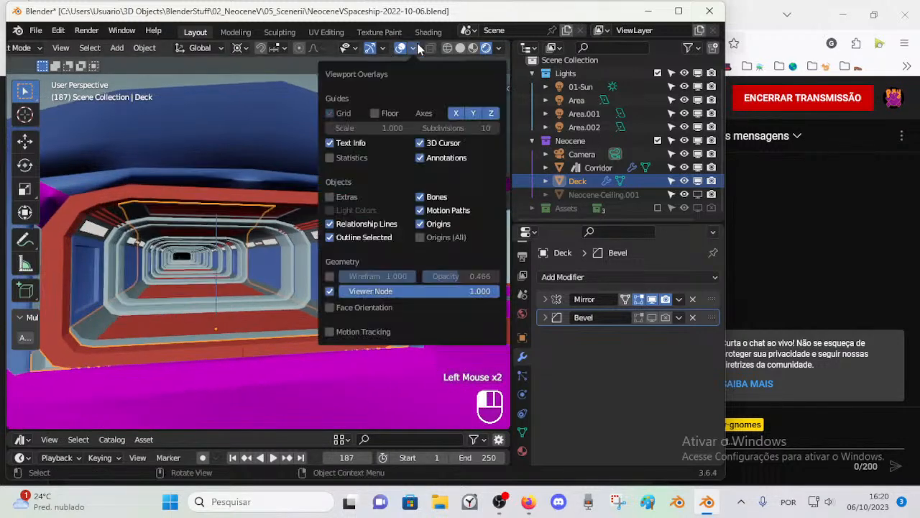
left_click(328, 308)
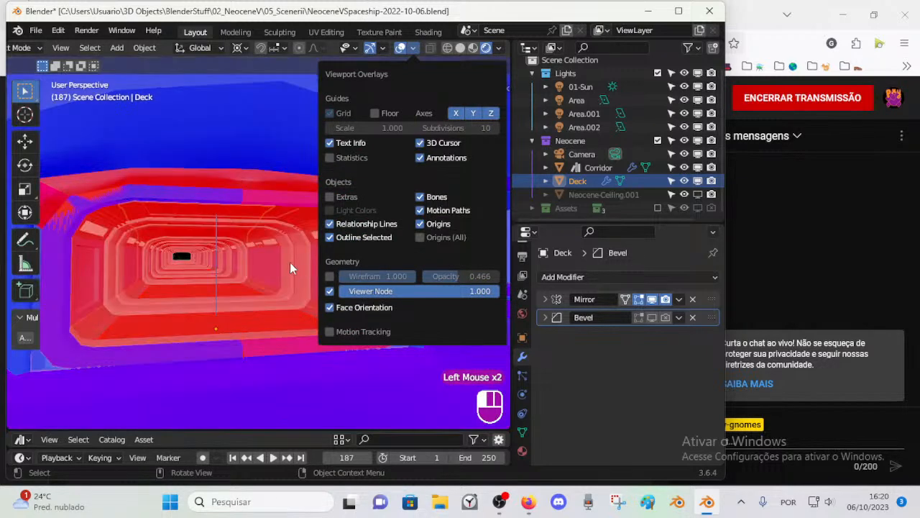
left_click(289, 172)
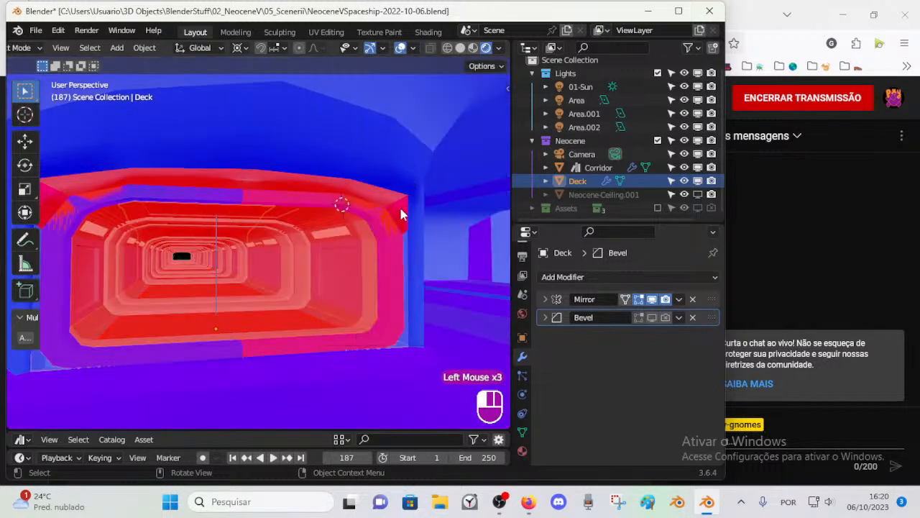
Step: Circle-select the faces of the frame and its surrounding fill in Edit Mode and recalculate their normals
key("Tab")
scroll(407, 243, "up", 1)
scroll(407, 243, "down", 1)
key("c")
mouse_move(257, 185)
left_mouse_down()
mouse_move(342, 190)
mouse_move(390, 237)
mouse_move(336, 343)
mouse_move(240, 335)
left_mouse_up()
right_click(243, 336)
key("shift+n")
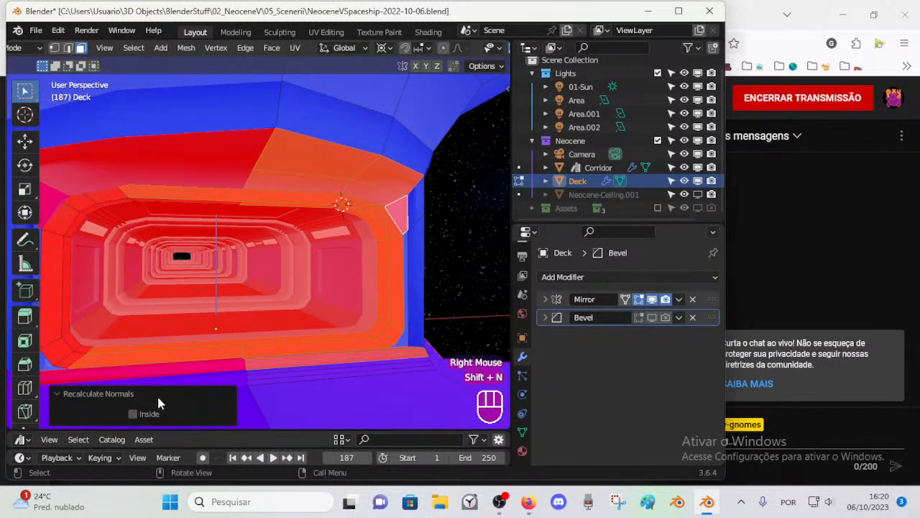
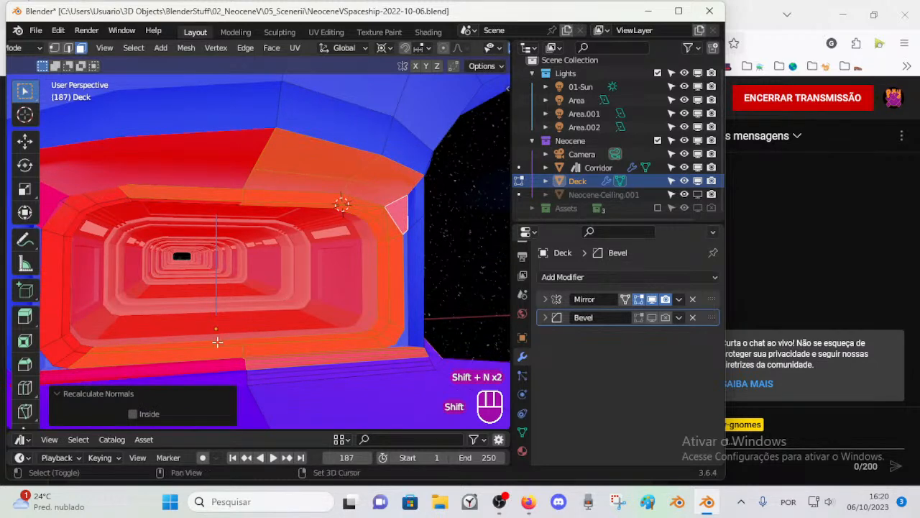
Step: Switch the normals recalculation of the selected entrance faces to Inside and deselect everything
left_click(132, 415)
key("alt+a")
Step: Select the entrance frame's side and upper faces and recalculate their normals with the Inside option
left_click(378, 340)
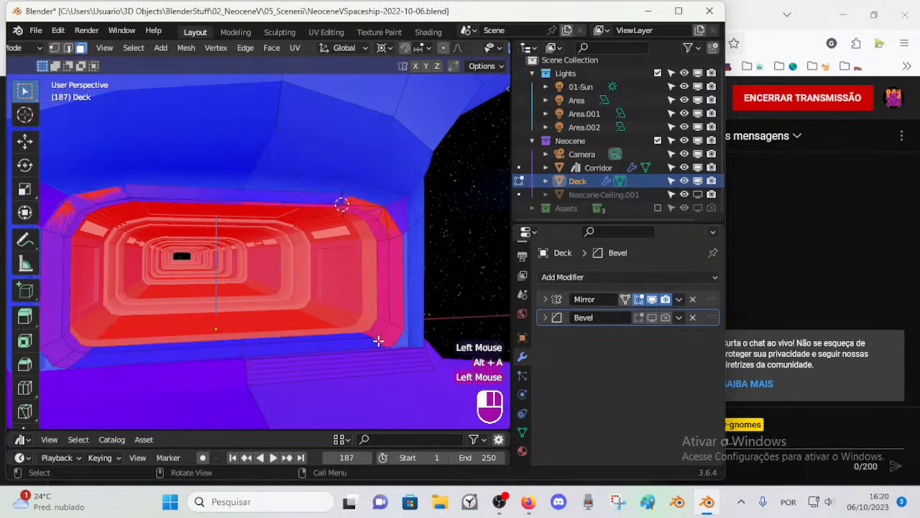
left_click(381, 332, "shift")
left_click(386, 327, "shift")
left_click(380, 327, "shift")
left_click(394, 300, "shift")
left_click(388, 281, "shift")
left_click(380, 267, "shift")
key("c")
left_click(358, 208)
right_click(359, 206)
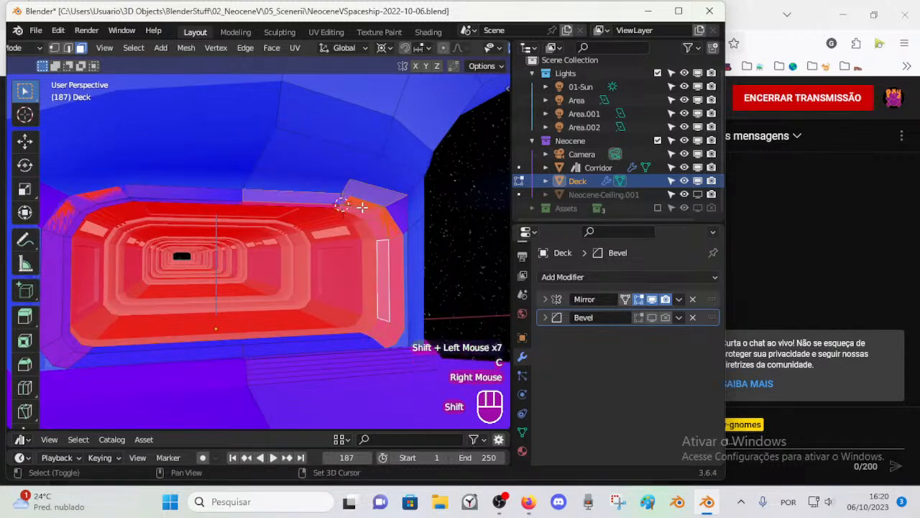
key("shift+n")
left_click(136, 414)
key("alt+a")
Step: Leave the Deck, open the Corridor in Edit Mode and recalculate the normals of all its faces
middle_click_drag(266, 317, 327, 252)
key("alt+a")
scroll(308, 278, "up", 1)
left_click(325, 255)
key("Tab")
scroll(338, 251, "down", 2)
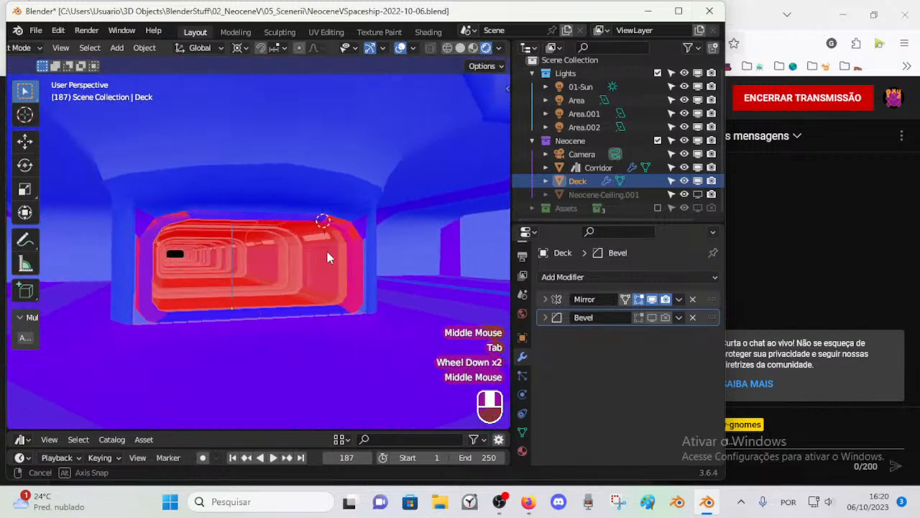
scroll(326, 260, "up", 1)
left_click(335, 298)
key("Tab")
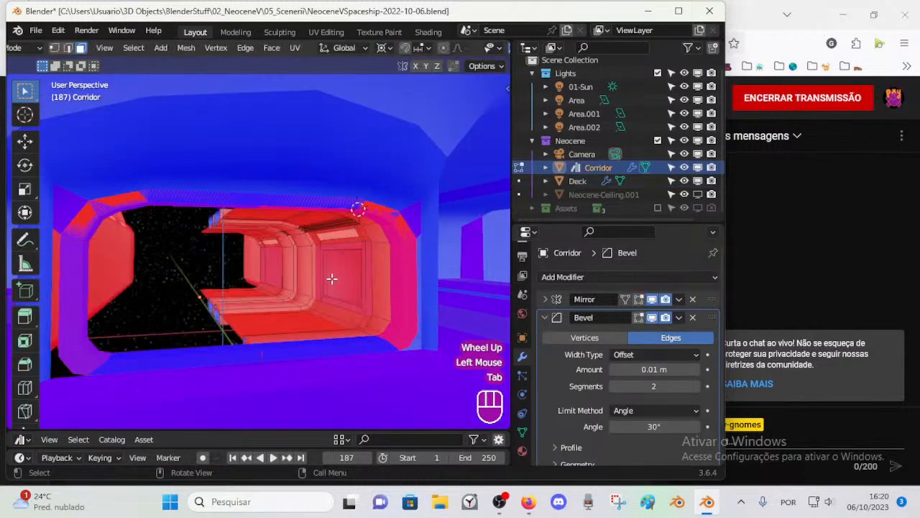
middle_click_drag(333, 275, 299, 312)
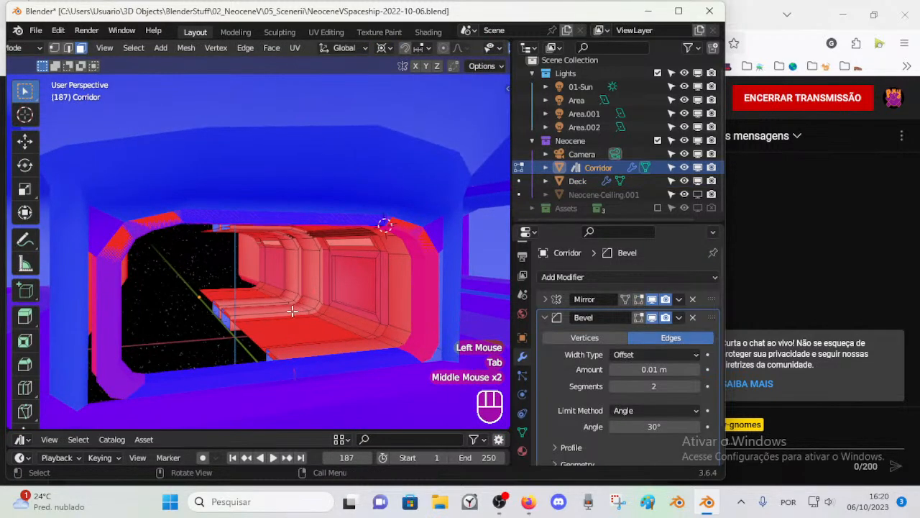
key("a")
key("shift+n")
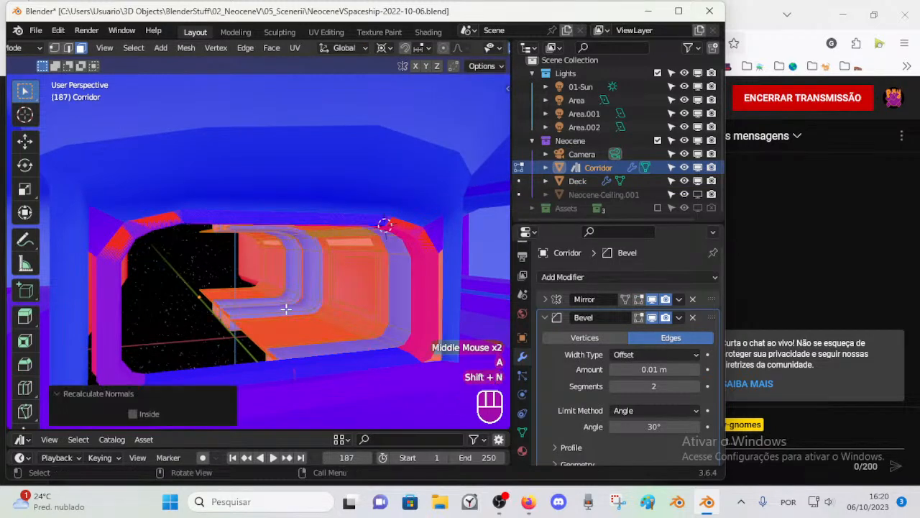
Step: Select the linked faces of the corridor's wall section and recalculate their normals with the Inside option
key("alt+a")
middle_click_drag(316, 327, 339, 300)
middle_click_drag(349, 245, 348, 251)
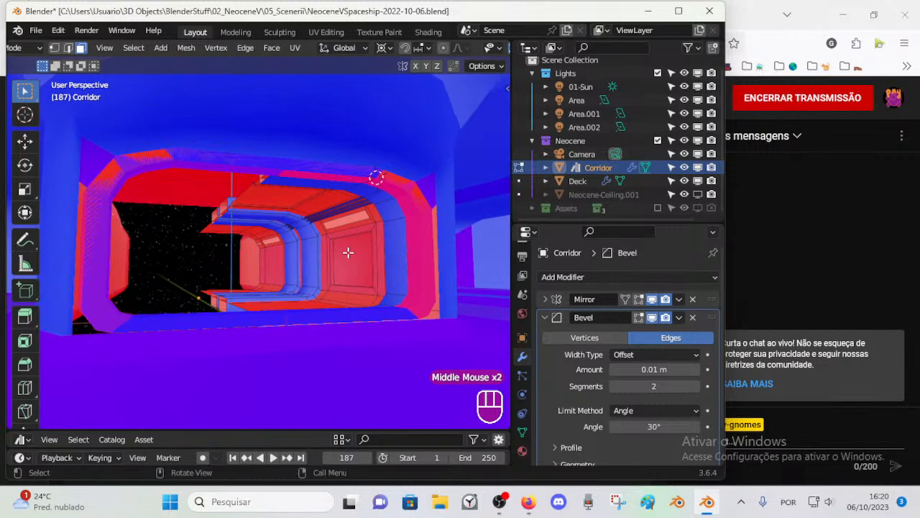
key("l")
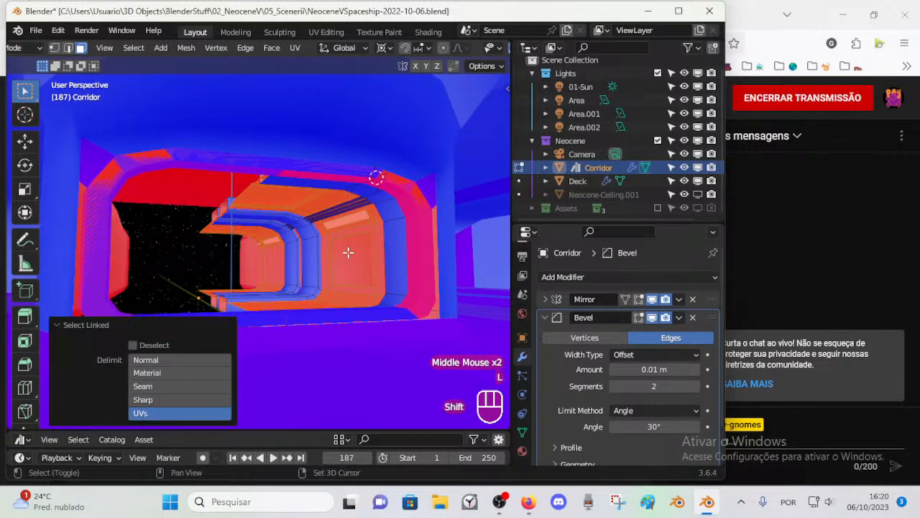
key("shift+n")
left_click(132, 414)
key("alt+a")
Step: Return to editing the Deck, circle-select the frame and its surrounding fill, and recalculate their normals with the Inside option
key("ctrl+Tab")
middle_click(342, 252)
left_click(385, 249)
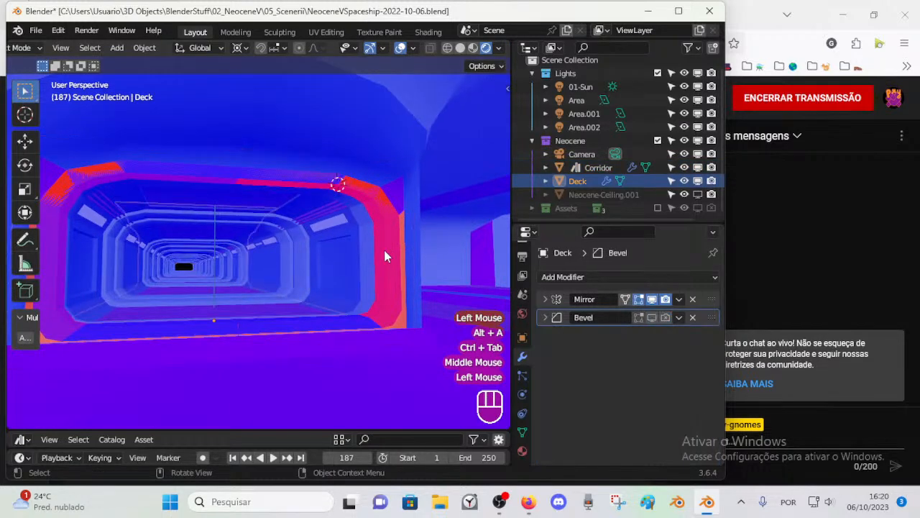
key("Tab")
mouse_move(396, 237)
middle_mouse_down()
mouse_move(390, 273)
mouse_move(411, 273)
mouse_move(396, 269)
mouse_move(394, 232)
middle_mouse_up()
key("alt+a")
key("c")
mouse_move(307, 201)
left_mouse_down()
mouse_move(400, 268)
mouse_move(396, 323)
left_mouse_up()
right_click(375, 325)
key("shift+n")
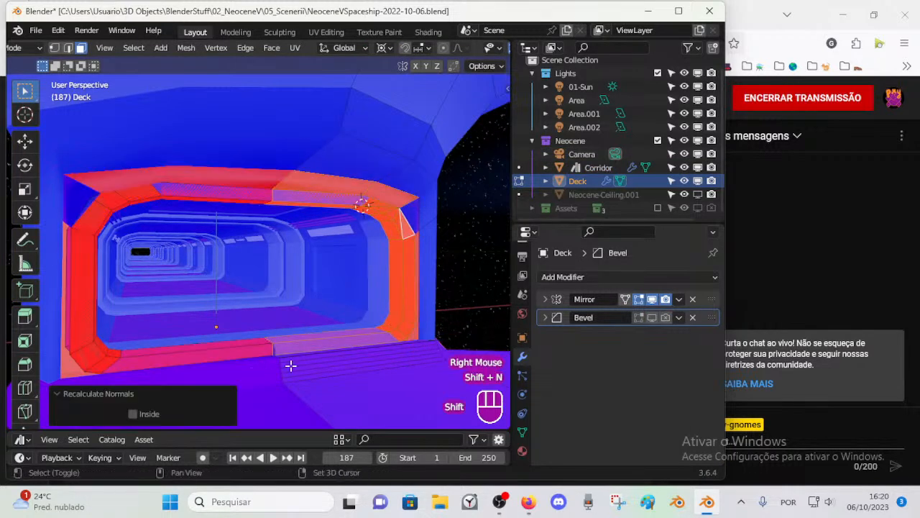
left_click(132, 414)
key("alt+a")
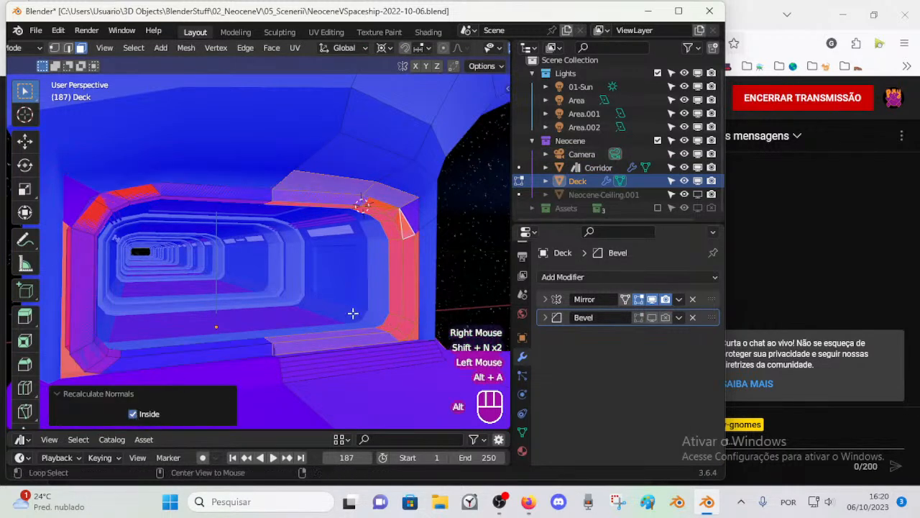
Step: Select only the reversed faces around the frame's bends and side and recalculate their normals with the Inside option
key("alt+a")
left_click(398, 246)
left_click(362, 207)
left_click(354, 206)
left_click(365, 207)
left_click(352, 207, "shift")
left_click(382, 217, "shift")
left_click(396, 255, "shift")
left_click(389, 309, "shift")
left_click(388, 316, "shift")
left_click(379, 327, "shift")
left_click(408, 295, "shift")
left_click(407, 223, "shift")
left_click(398, 218, "shift")
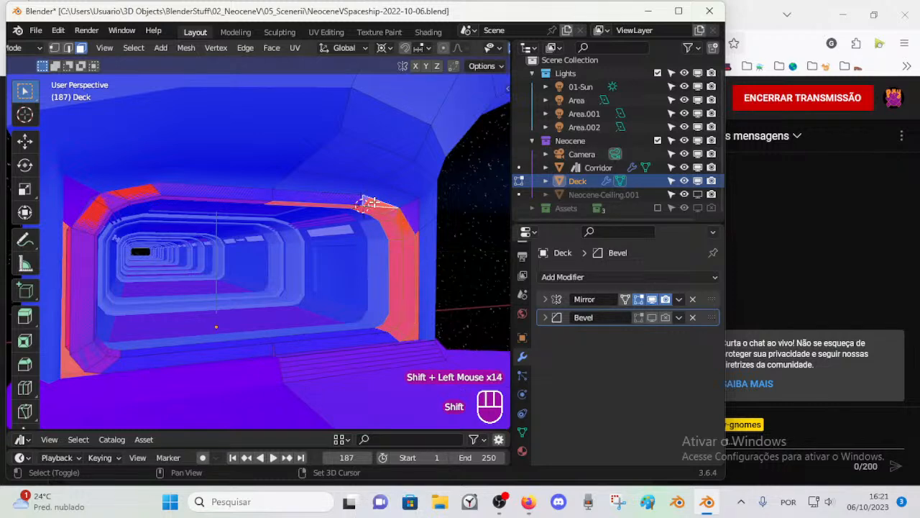
key("shift+n")
left_click(132, 414)
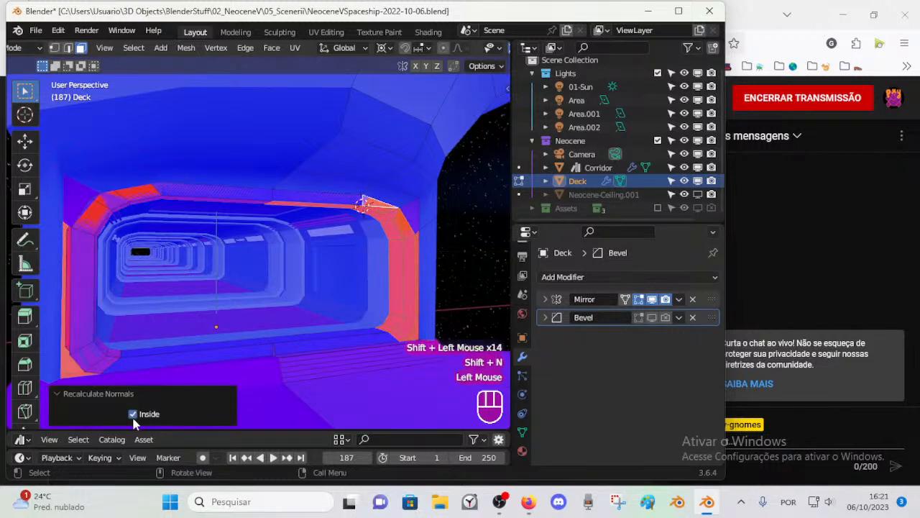
left_click(132, 414)
left_click(133, 414)
key("alt+a")
Step: Try to flip the triangular face at the frame's upper bend by recalculating its normal with and without Inside
middle_click_drag(400, 319, 329, 230, "shift")
scroll(339, 317, "up", 1)
key("alt+a")
left_click(312, 202)
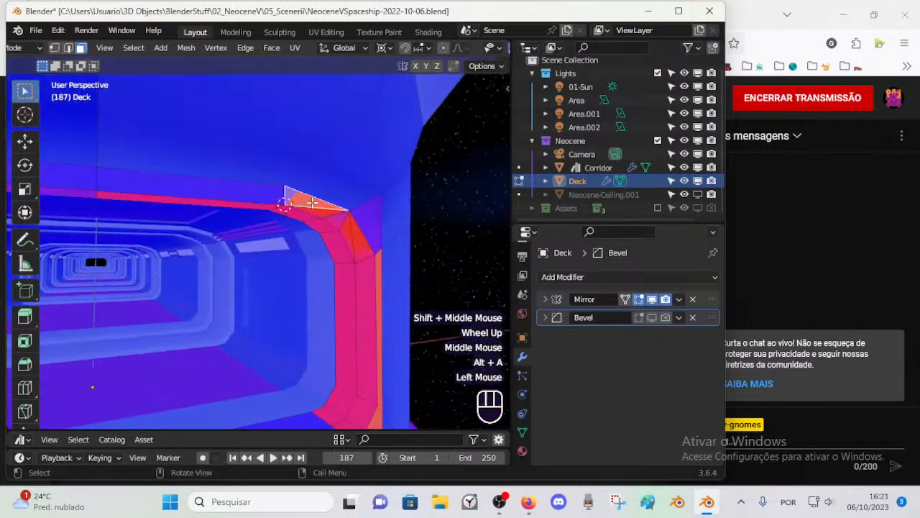
key("shift+n")
left_click(133, 415)
left_click(133, 414)
Step: Inspect the frame's face orientation in Object Mode and examine its tall inner side face in Edit Mode
left_click(350, 257)
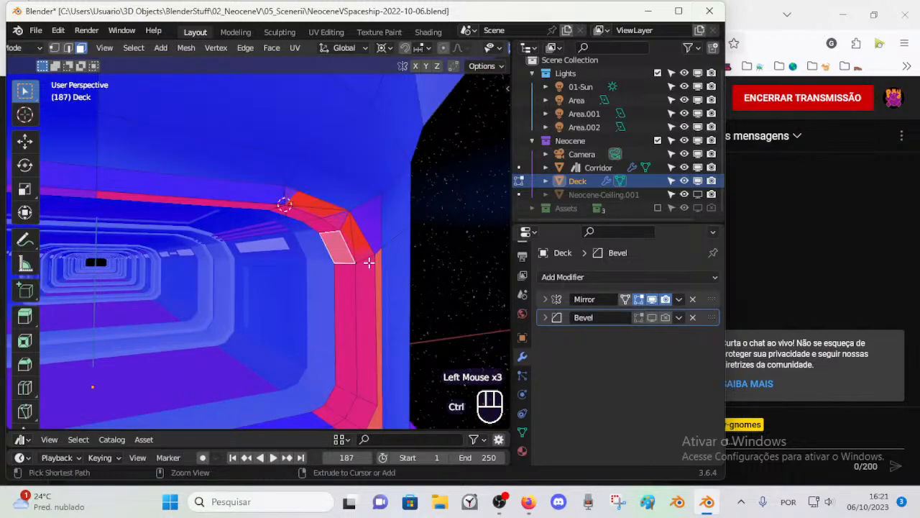
key("ctrl+Tab")
middle_click_drag(360, 281, 329, 283)
scroll(320, 296, "down", 3)
scroll(332, 301, "up", 1)
scroll(324, 290, "up", 1)
key("Tab")
scroll(316, 286, "up", 1)
left_click(363, 301, "shift")
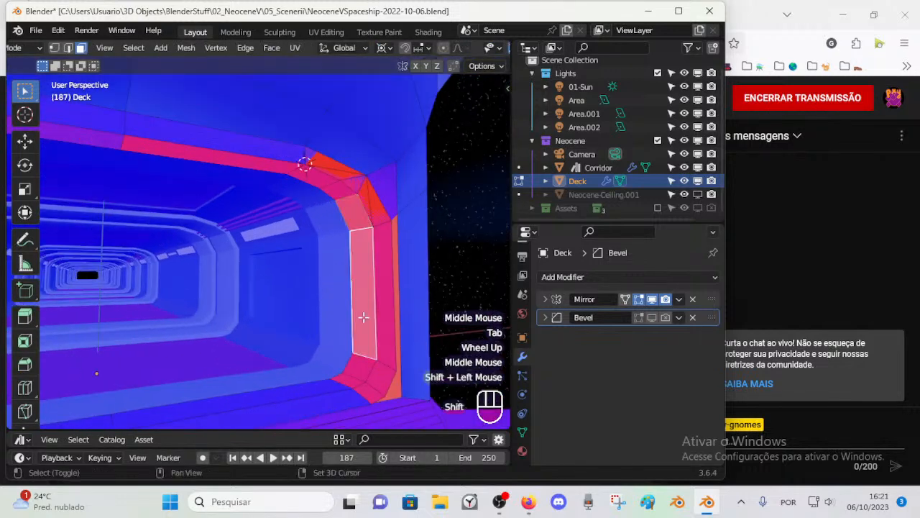
scroll(353, 363, "down", 1)
scroll(343, 366, "up", 1)
Step: Turn on X-ray display and turn off the Face Orientation overlay
key("alt+z")
scroll(359, 365, "down", 1)
scroll(358, 365, "up", 1)
middle_click_drag(358, 365, 304, 362, "shift")
scroll(314, 329, "down", 1)
scroll(301, 359, "up", 1)
scroll(301, 359, "down", 1)
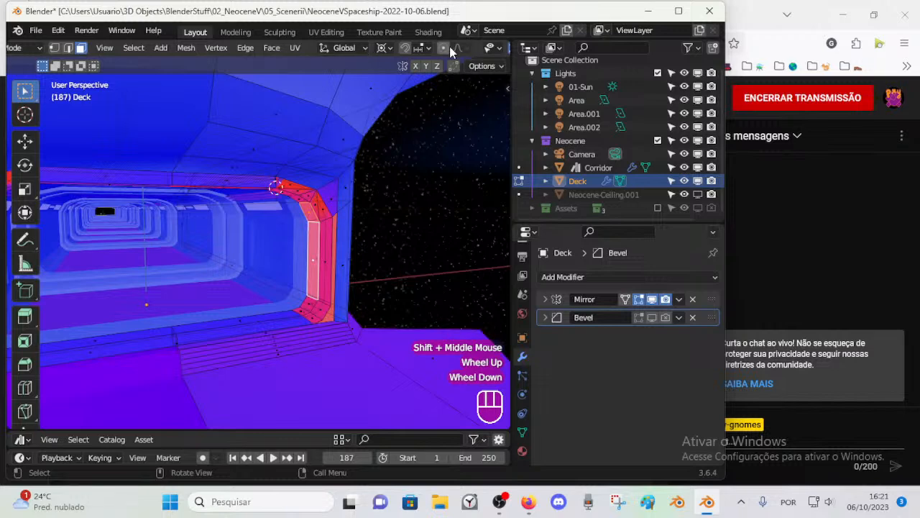
scroll(421, 48, "down", 2)
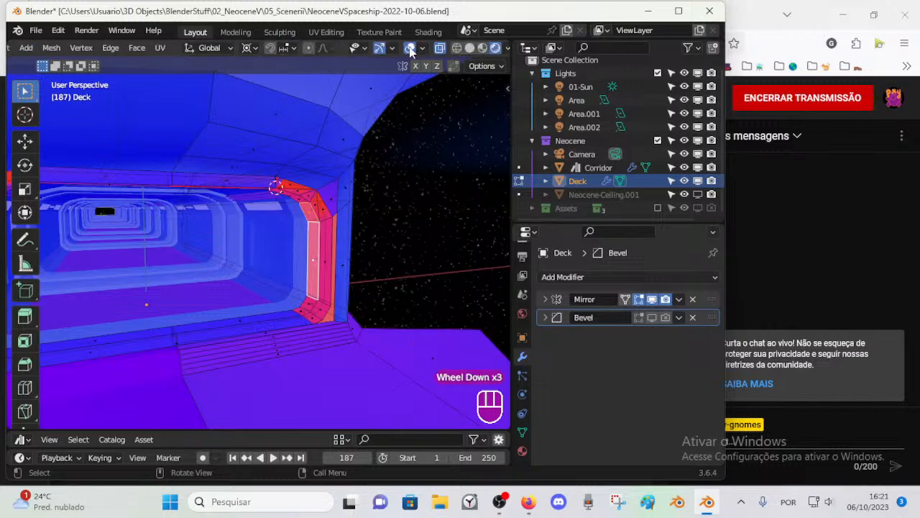
left_click(422, 48)
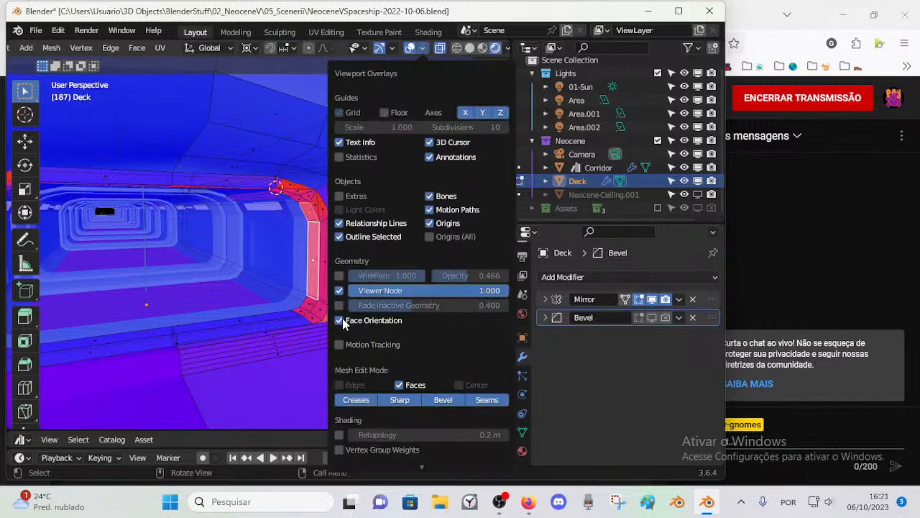
middle_click_drag(335, 311, 264, 298)
Step: Join the frame's lower outer vertex to the wall opening's lower corner vertex with an edge
scroll(281, 292, "up", 1)
key("1")
left_click(205, 370)
middle_click_drag(207, 372, 199, 355, "shift")
middle_click_drag(198, 355, 248, 345, "shift")
middle_click_drag(248, 345, 289, 336)
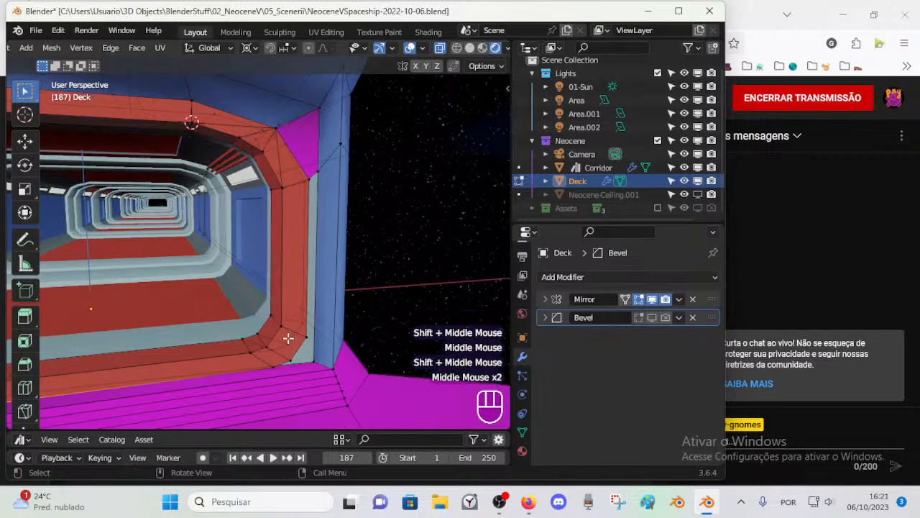
middle_click_drag(269, 232, 279, 231)
key("1")
left_click(354, 118)
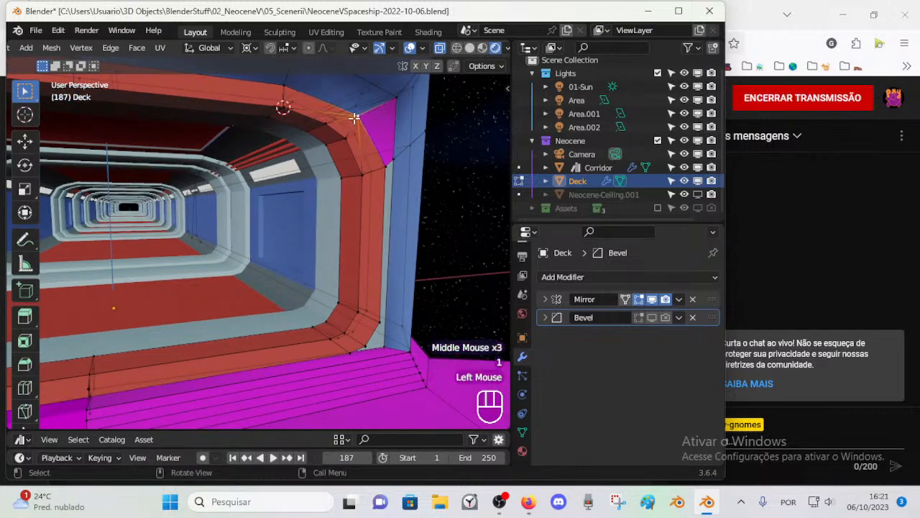
left_click(395, 166)
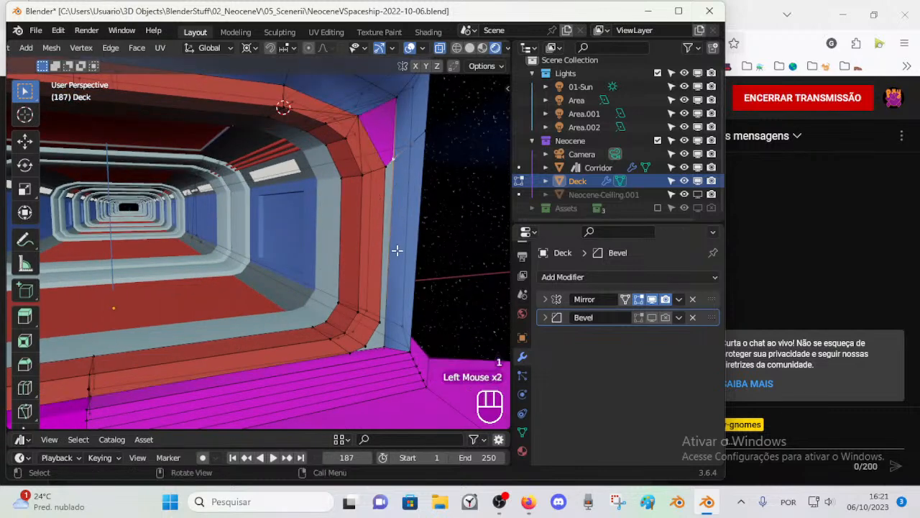
middle_click_drag(396, 248, 384, 328)
left_click(373, 322)
left_click(370, 331, "shift")
key("f")
Step: Fill the narrow vertical gap between the frame's outer side edge and the wall opening's edge
key("2")
left_click(373, 288)
left_click(375, 309, "shift")
key("f")
key("1")
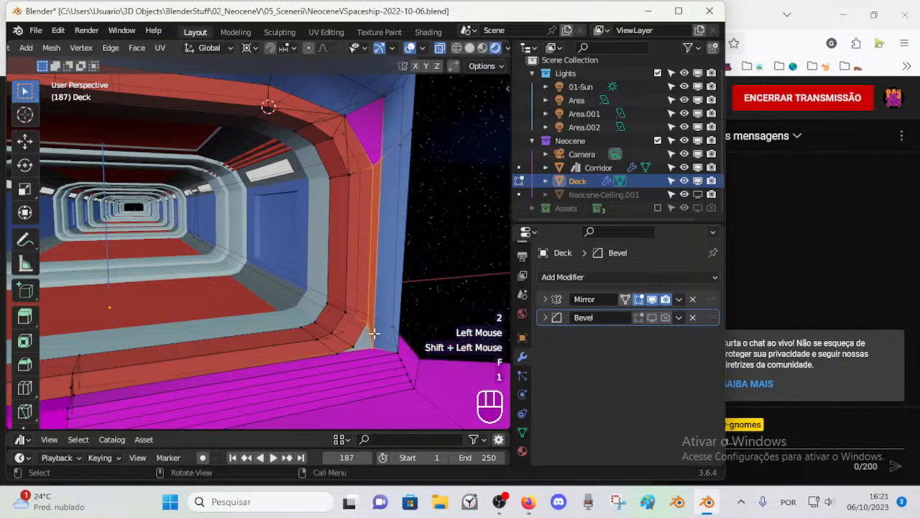
Step: Cut new edges across the faces of the frame's lower bend with the Knife tool
middle_click_drag(373, 347, 352, 327)
key("alt+a")
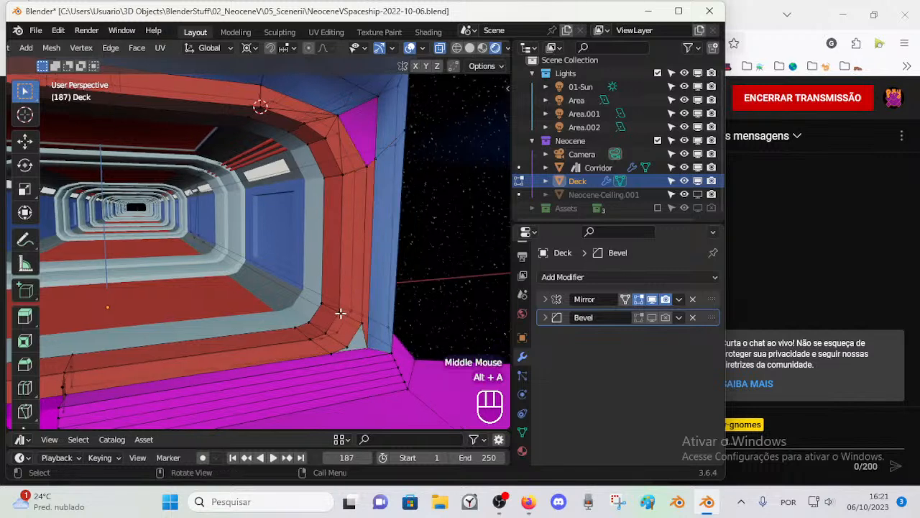
key("k")
key("Return")
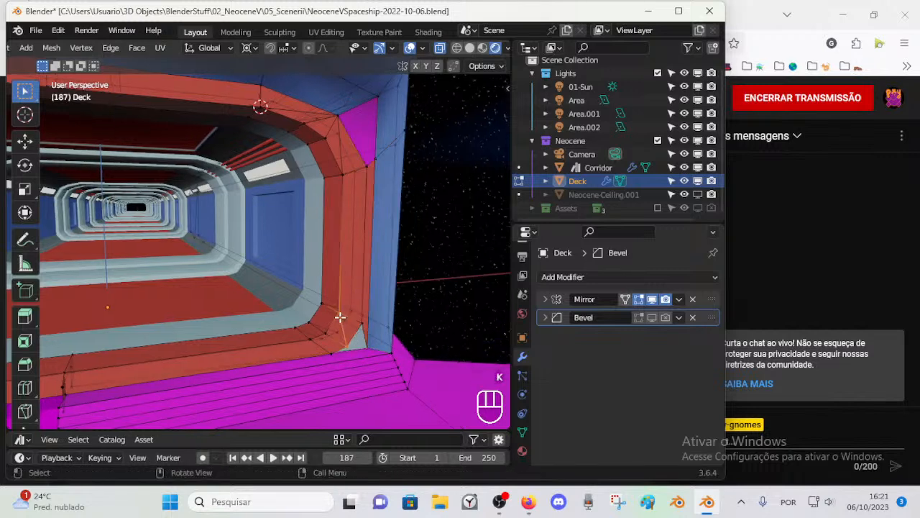
key("k")
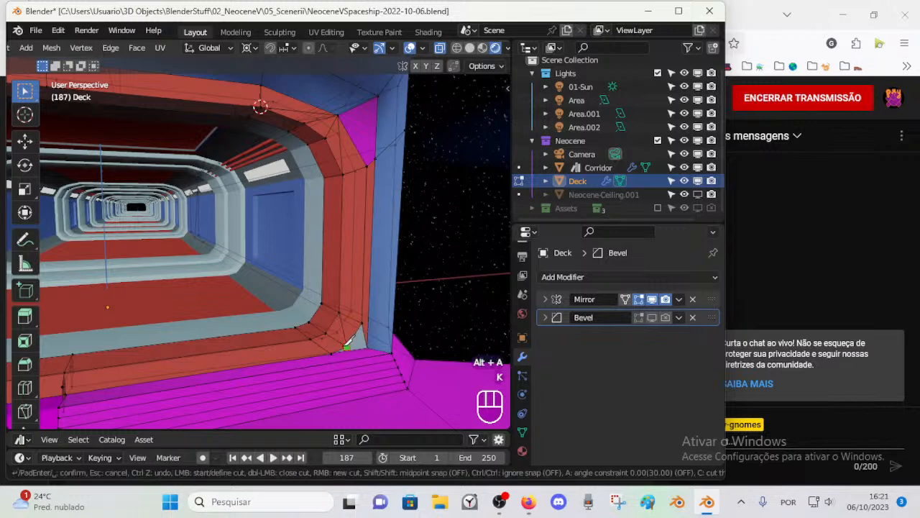
key("Escape")
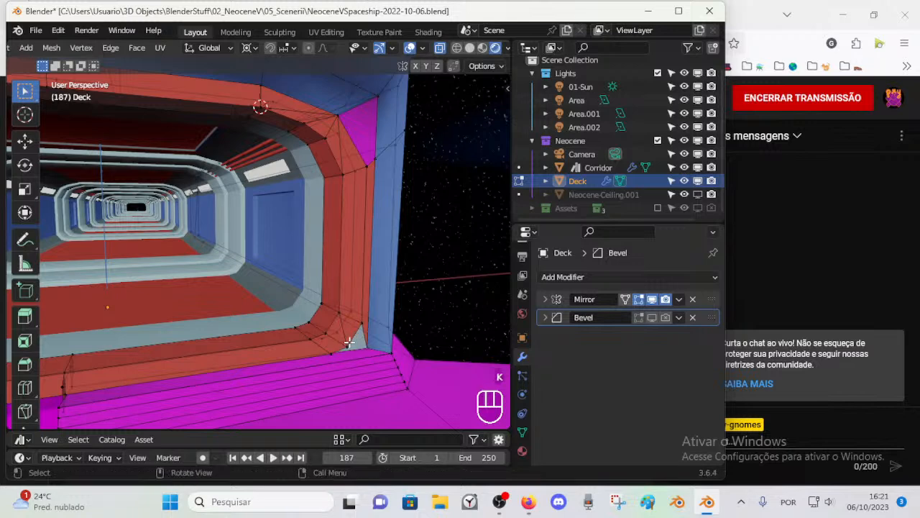
key("k")
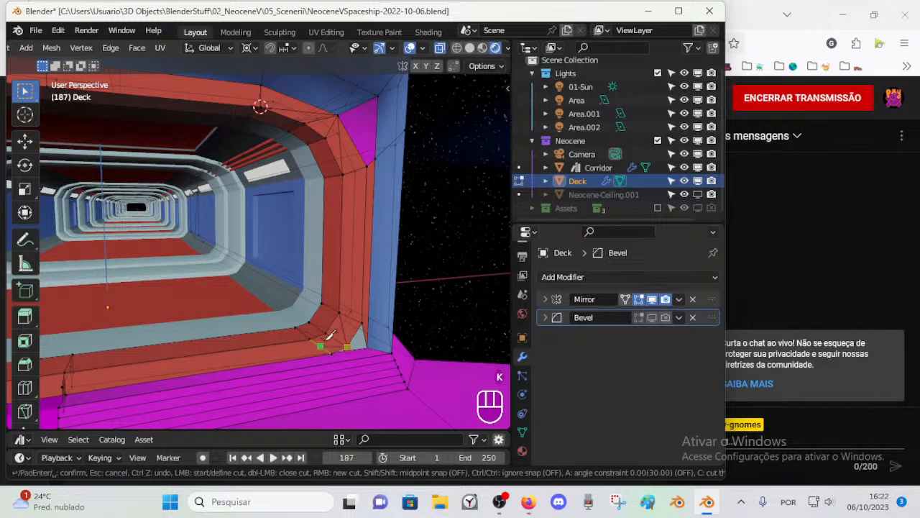
left_click(312, 339)
key("Return")
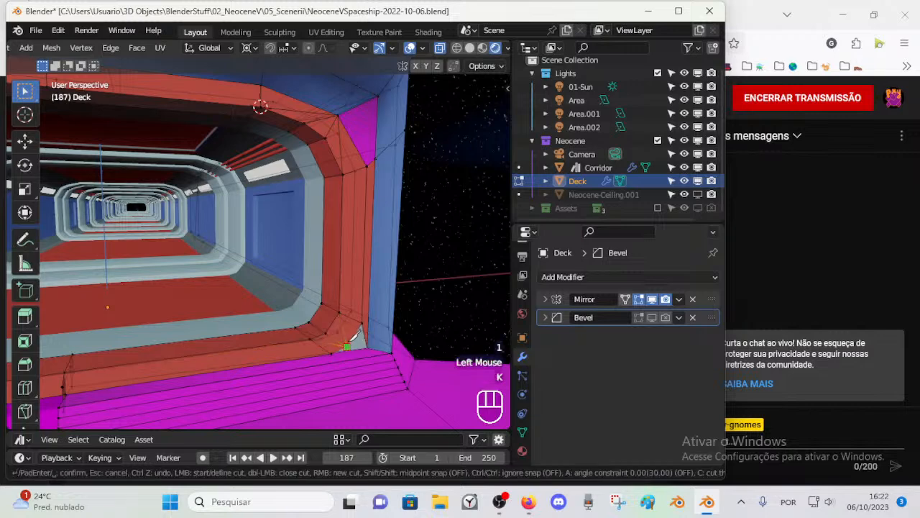
Step: Try to close the triangular gap at the frame's lower bend by joining the frame and wall corner vertices
left_click(367, 338, "shift")
key("f")
key("2")
left_click(366, 334)
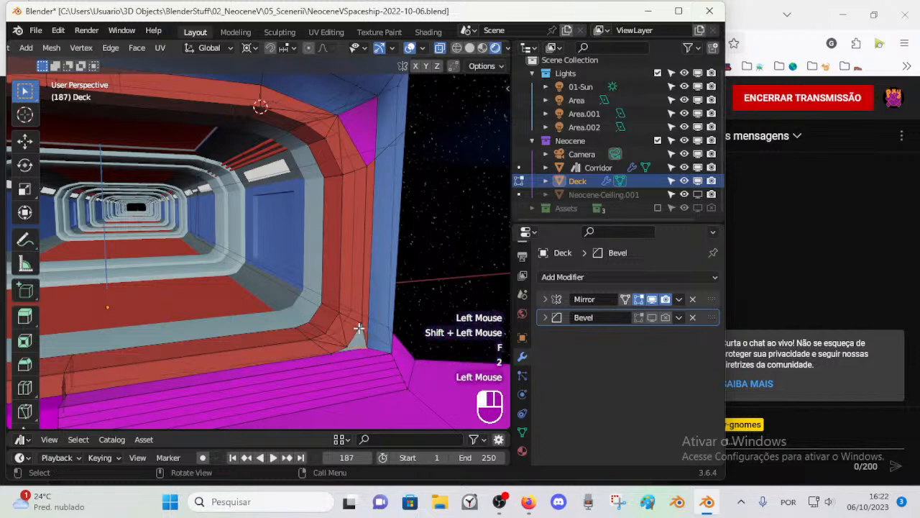
left_click(364, 330, "shift")
key("alt+a")
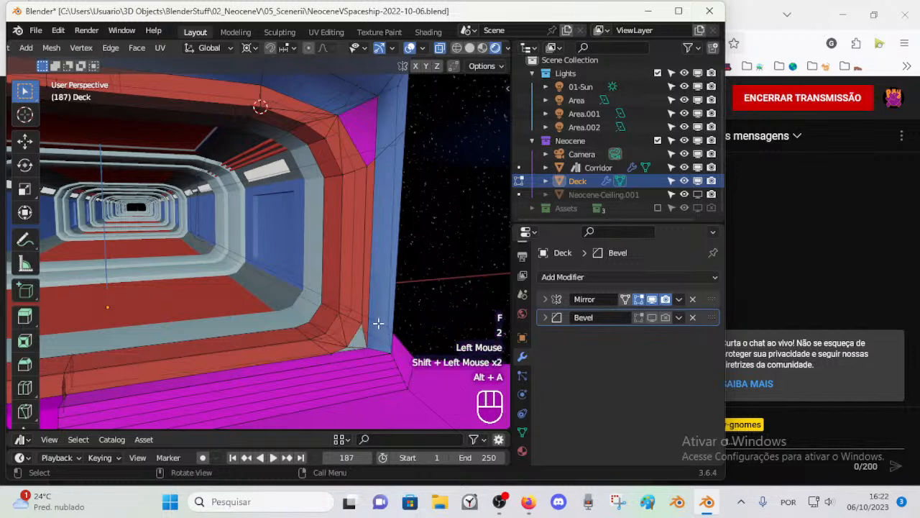
middle_click_drag(381, 324, 350, 344)
key("ctrl+z")
Step: Delete the edge at the triangular gap beside the frame's lower bend
key("2")
left_click(348, 345)
left_click(347, 344)
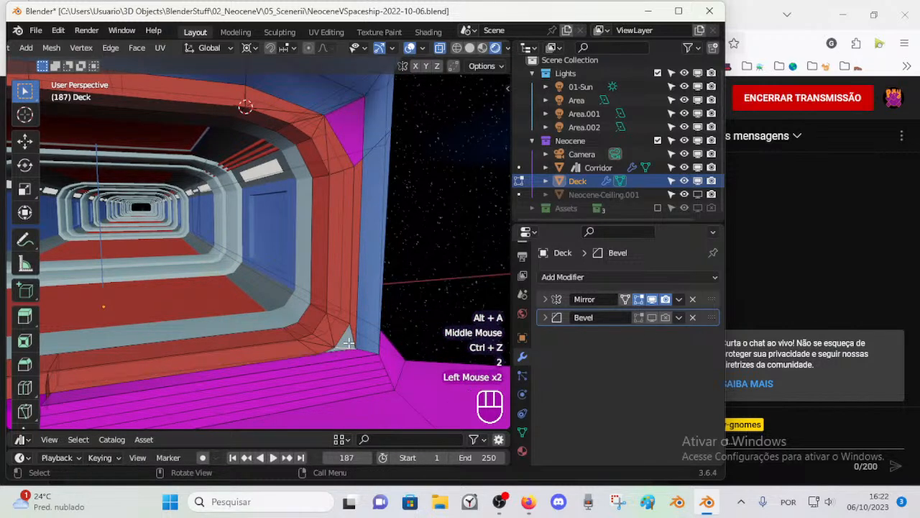
key("x")
left_click(335, 319)
Step: Fill the triangular gap between the frame's lower bend and the wall corner from its corner vertices
key("1")
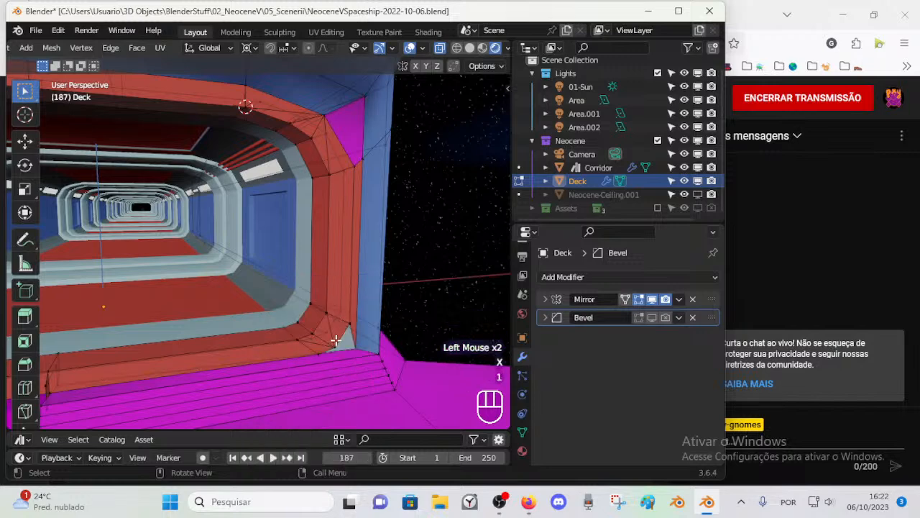
left_click(337, 345)
left_click(320, 352, "shift")
left_click(358, 344, "shift")
key("f")
key("alt+a")
Step: Check the filled lower corner of the entrance in Object Mode and return to Edit Mode
key("1")
left_click(344, 339)
mouse_move(344, 340)
middle_mouse_down()
mouse_move(389, 349)
mouse_move(368, 347)
mouse_move(382, 356)
mouse_move(396, 339)
mouse_move(376, 345)
mouse_move(358, 332)
middle_mouse_up()
key("Tab")
scroll(376, 345, "down", 2)
key("Tab")
scroll(345, 318, "up", 1)
Step: Move the small face at the middle of the frame's lower strip along X by about -0.057 m
key("3")
scroll(350, 267, "up", 1)
middle_click_drag(350, 267, 335, 302)
left_click(300, 370)
middle_click_drag(300, 369, 339, 339, "shift")
key("3")
left_click(325, 333)
middle_click(261, 324)
middle_click_drag(261, 324, 246, 286)
key("g")
key("x")
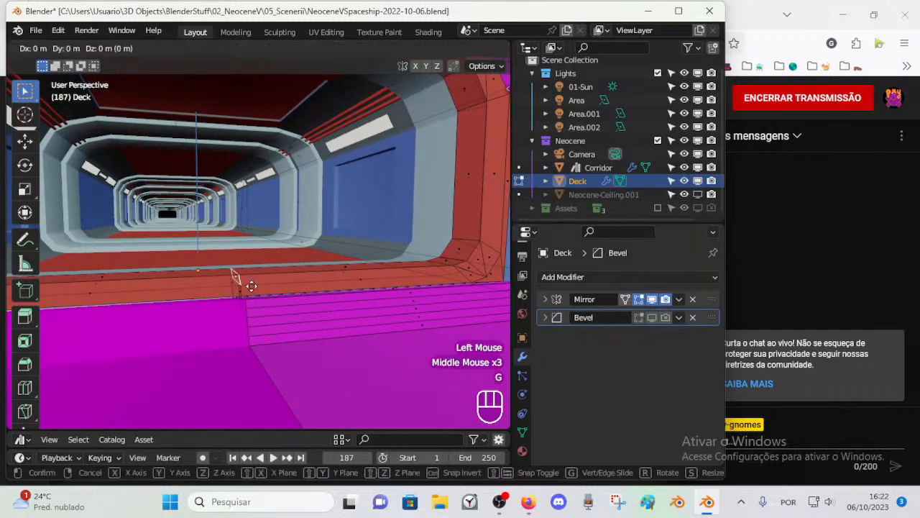
left_click(223, 288)
key("Escape")
key("Escape")
scroll(234, 294, "up", 2)
scroll(237, 299, "down", 2)
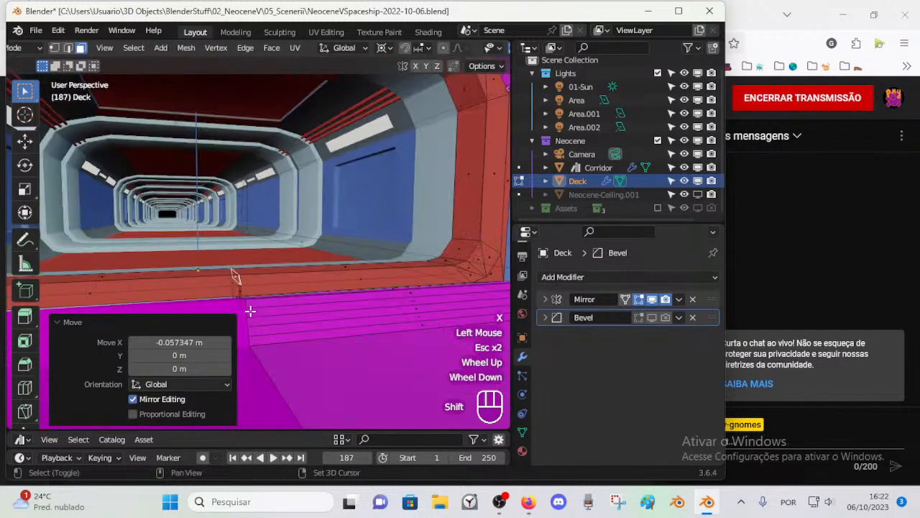
Step: Try to move the inner vertices at the middle of the frame's lower strip along X
key("1")
key("alt+a")
key("c")
mouse_move(231, 267)
left_mouse_down()
mouse_move(230, 305)
mouse_move(233, 282)
left_mouse_up()
right_click(233, 281)
key("g")
key("x")
key("Escape")
left_click(197, 298)
Step: Delete the small upright faces crossing the frame's lower strip near the mirror line
key("alt+a")
middle_click_drag(236, 294, 266, 314)
key("3")
left_click(286, 306)
left_click(278, 294, "shift")
left_click(277, 294, "shift")
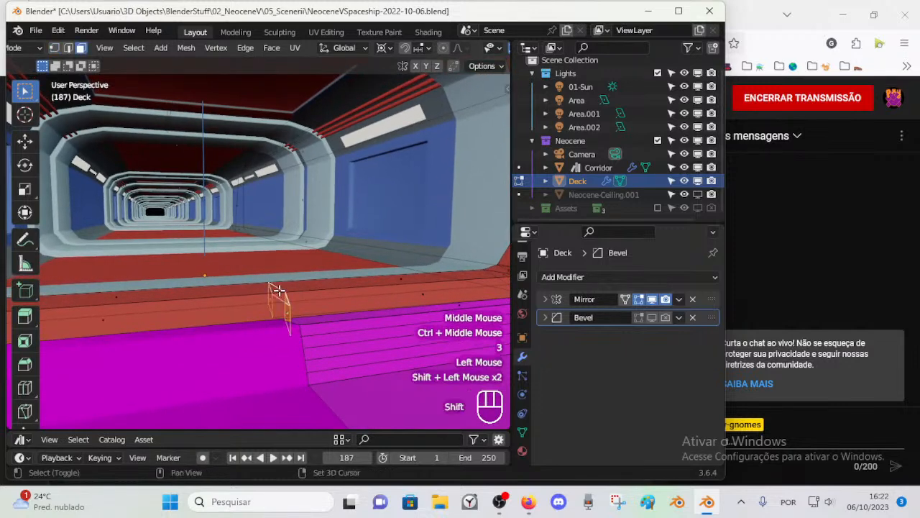
key("x")
left_click(276, 306)
Step: Merge the stray vertex under the frame's lower strip into the neighbouring vertex, using At Last
key("1")
left_click(268, 302)
middle_click_drag(269, 299, 291, 307)
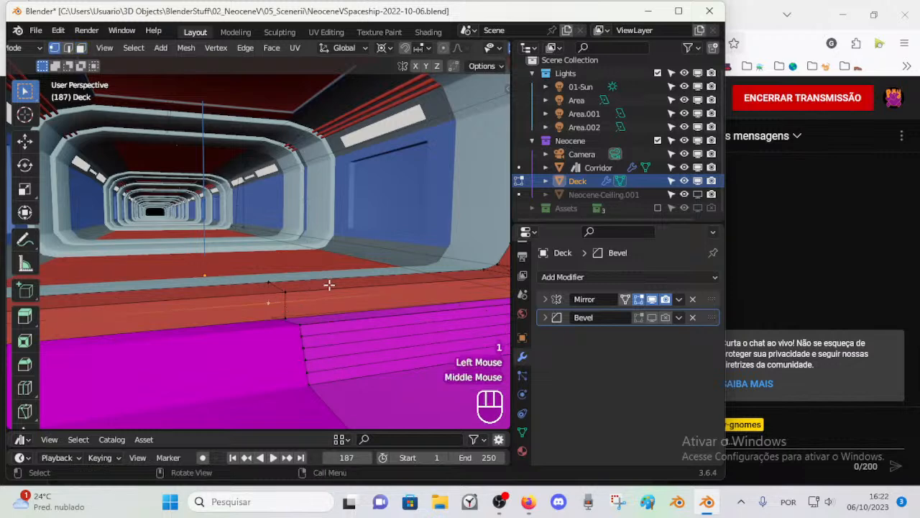
left_click(274, 317)
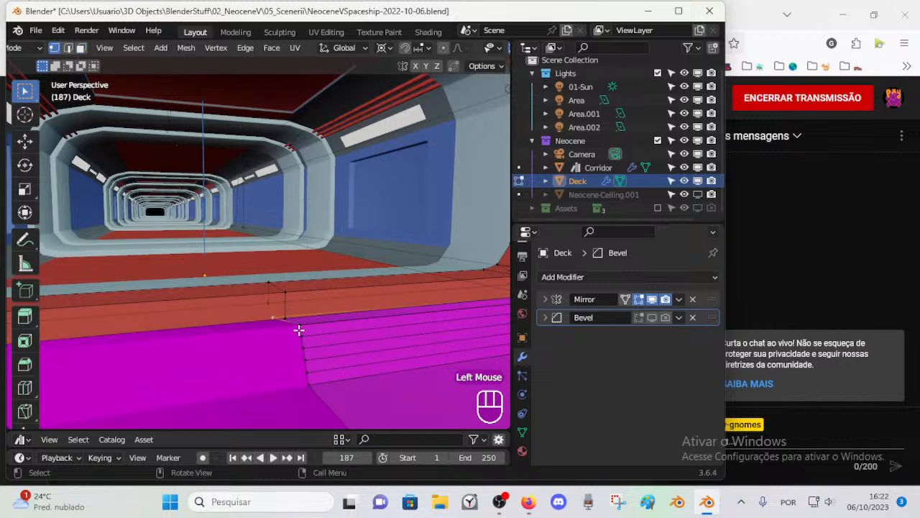
left_click(284, 318, "shift")
key("m")
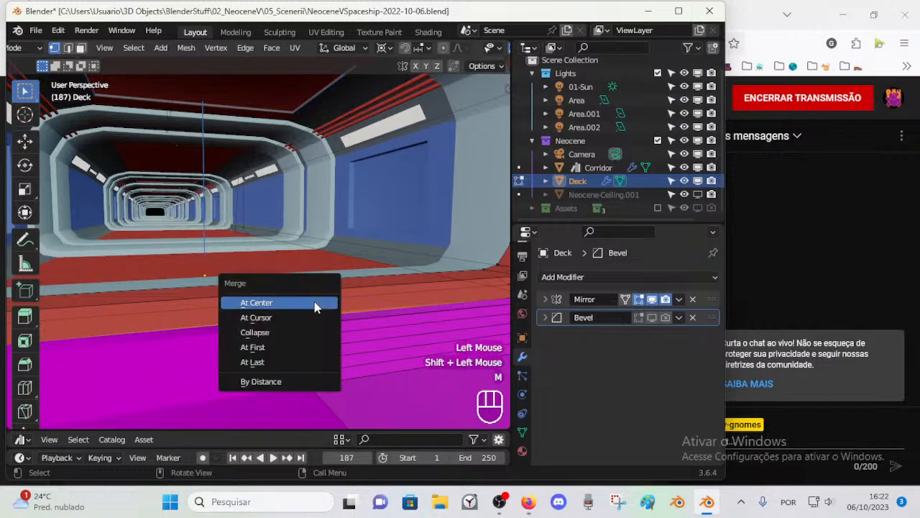
left_click(283, 365)
key("alt+a")
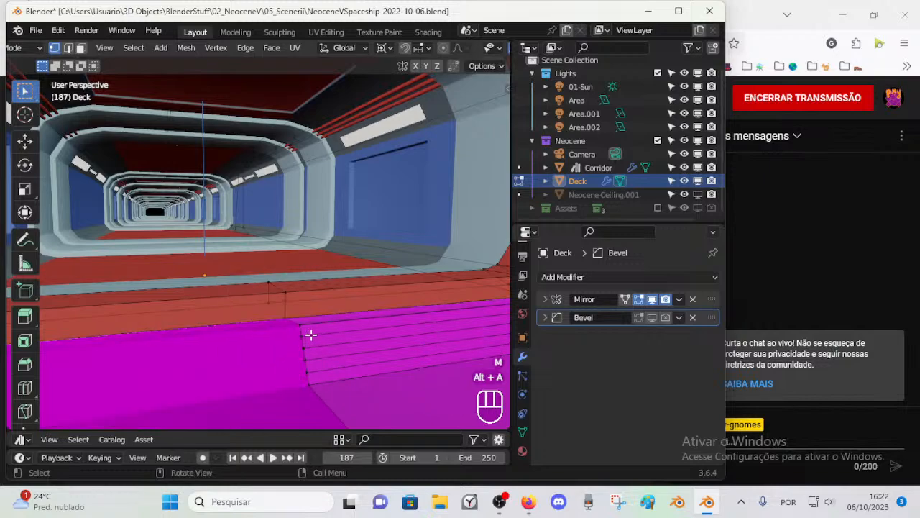
Step: Add one loop cut across the narrow step strips near the frame's lower corner, slid to a factor of 0.611
scroll(307, 331, "down", 2)
mouse_move(304, 328)
middle_mouse_down()
mouse_move(294, 333)
mouse_move(343, 332)
mouse_move(312, 331)
middle_mouse_up()
scroll(298, 333, "up", 2)
scroll(314, 325, "down", 1)
key("ctrl+r")
left_click_drag(324, 293, 347, 299)
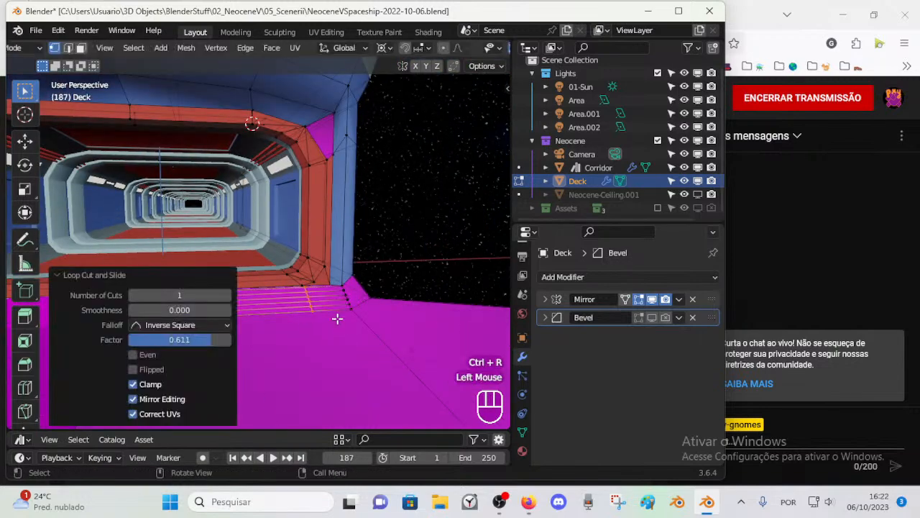
scroll(330, 321, "down", 2)
key("alt+a")
scroll(319, 325, "up", 1)
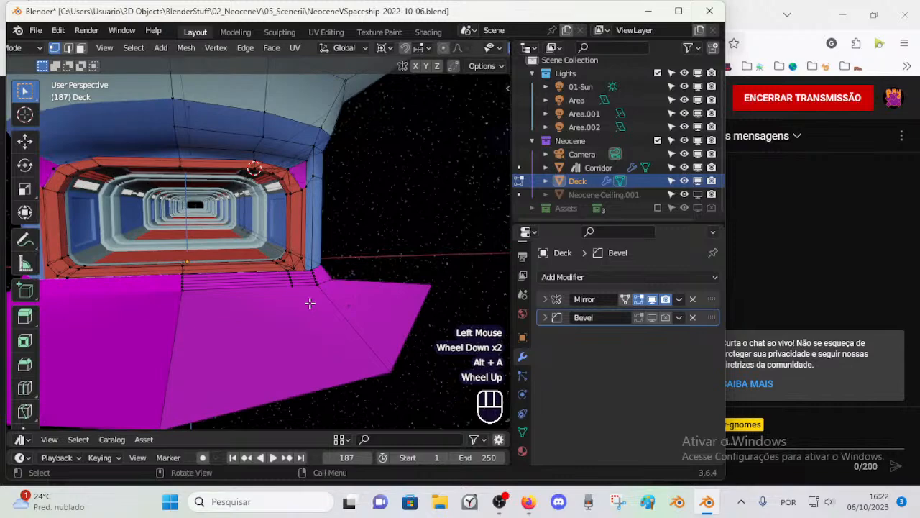
key("k")
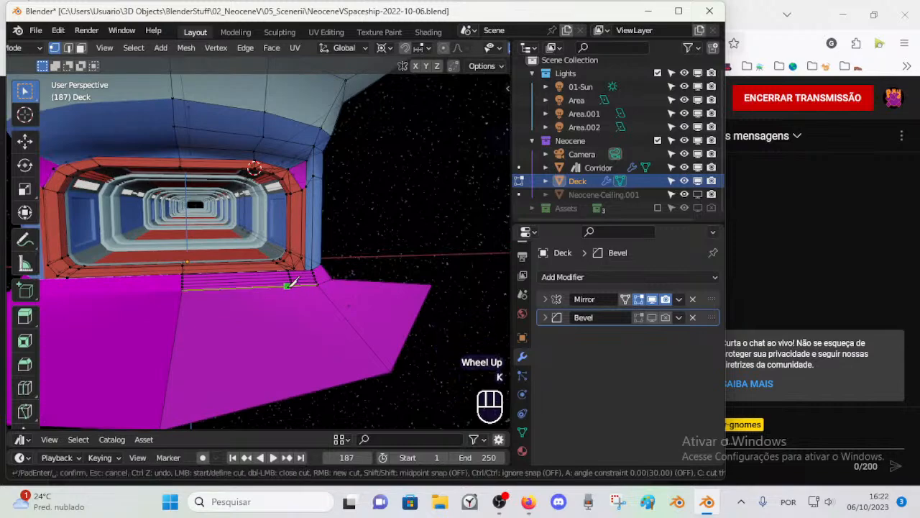
key("Escape")
scroll(297, 290, "up", 2)
scroll(302, 309, "down", 1)
middle_click_drag(302, 309, 323, 324, "ctrl")
scroll(324, 324, "up", 1)
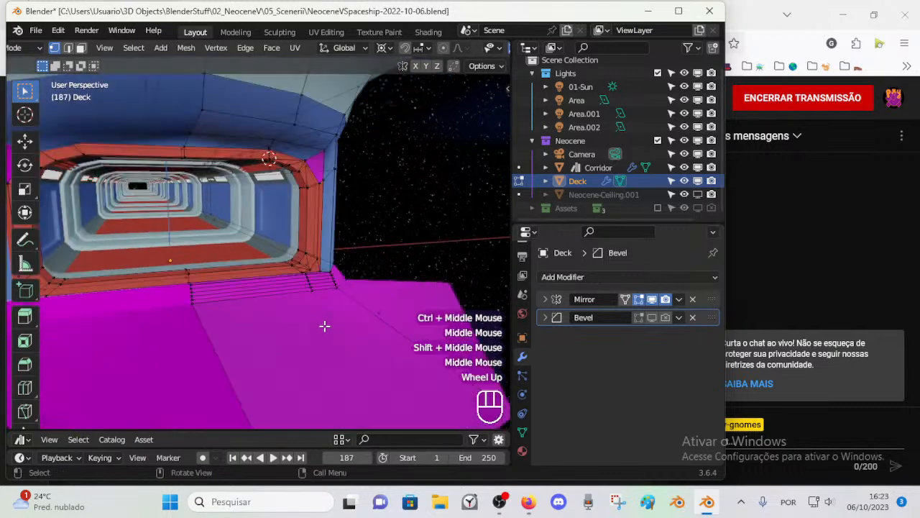
key("k")
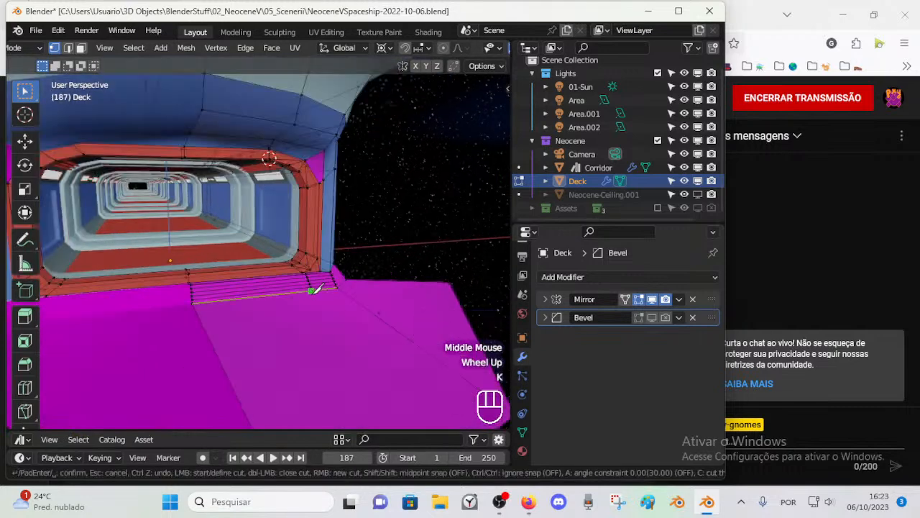
key("Escape")
scroll(333, 325, "up", 1)
Step: Delete the large floor face in front of the step strips
left_click(341, 333)
key("2")
key("3")
left_click(345, 340)
scroll(348, 346, "down", 1)
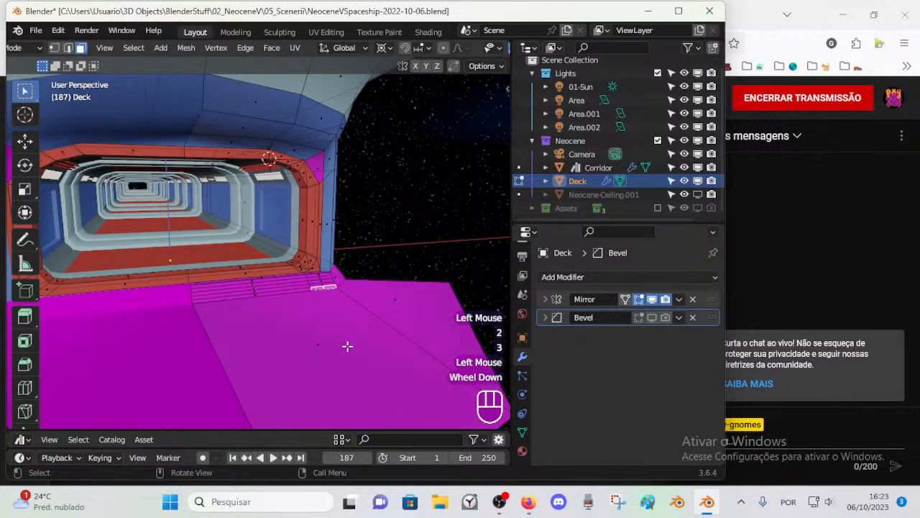
key("3")
left_click(318, 347)
key("x")
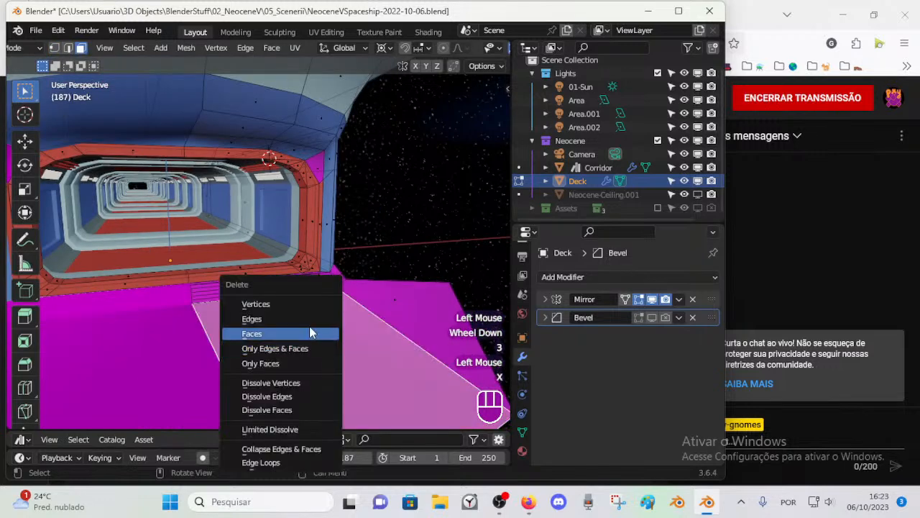
left_click(302, 328)
Step: Extrude the front edge of the lowest step strip and move it along Y by about -0.745 m to rebuild the floor
key("1")
key("2")
left_click(280, 294)
scroll(305, 328, "down", 2)
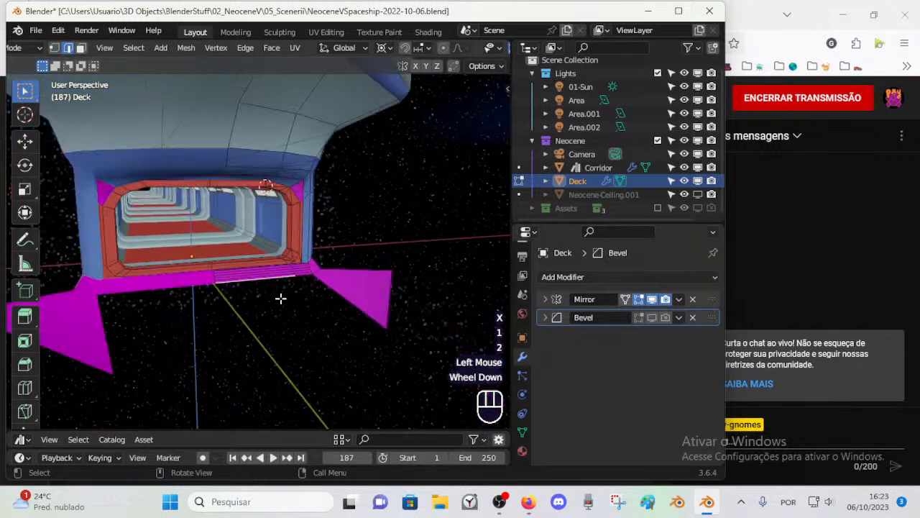
key("e")
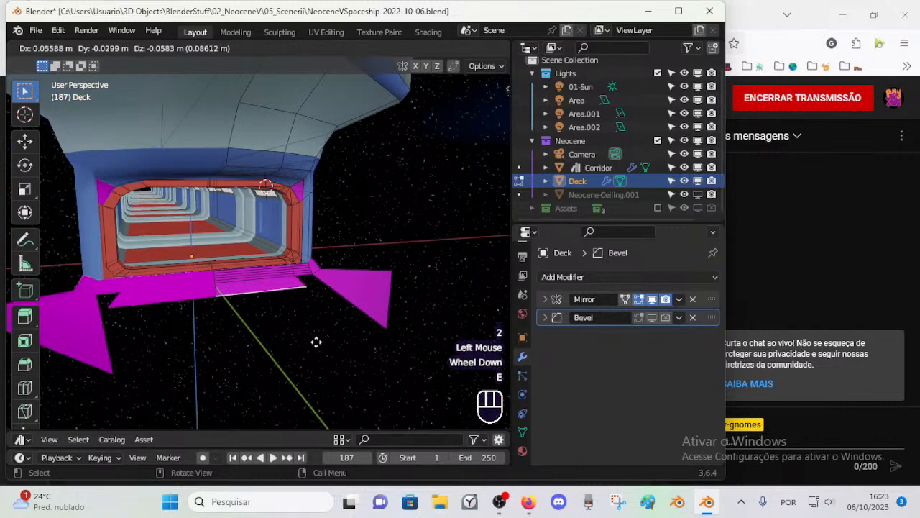
key("g")
key("Escape")
key("g")
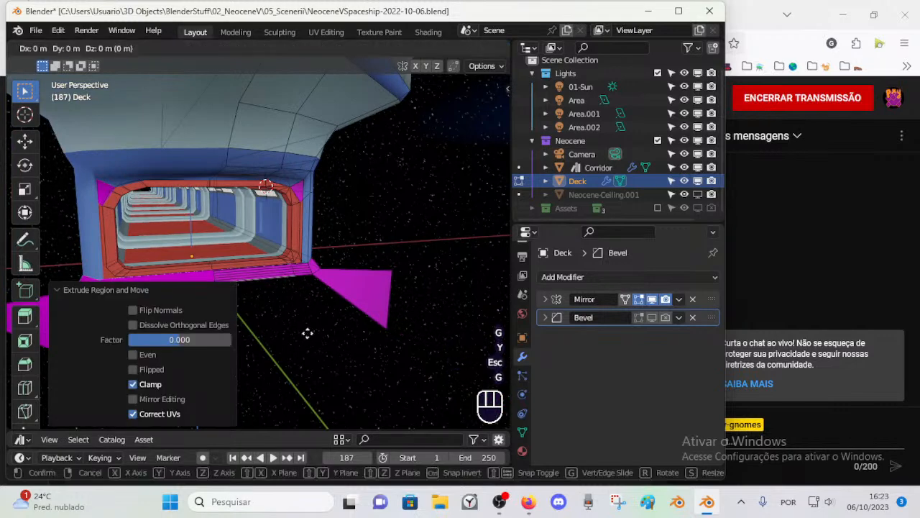
key("y")
left_click(351, 375)
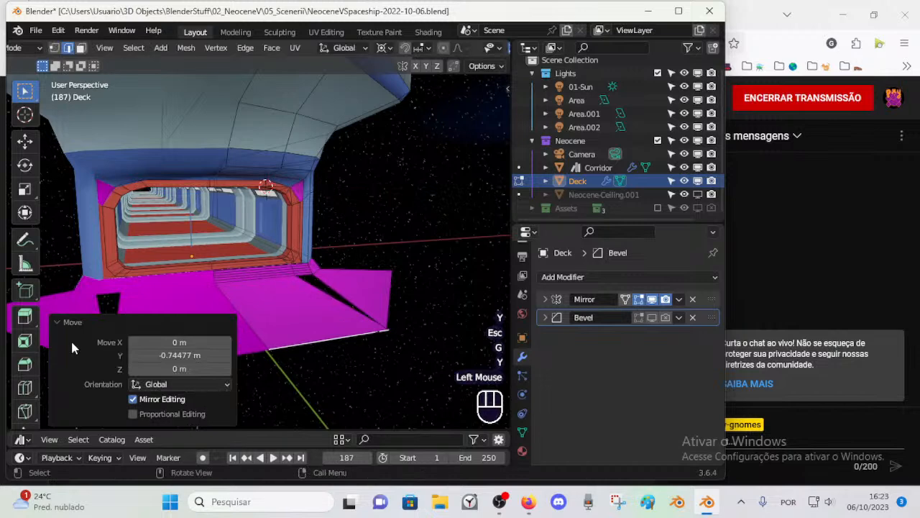
Step: Nudge the outer floor panel's front corner vertex outward, away from the end of the extruded edge
left_click(353, 318)
key("1")
left_click(396, 319)
key("g")
left_click(409, 319)
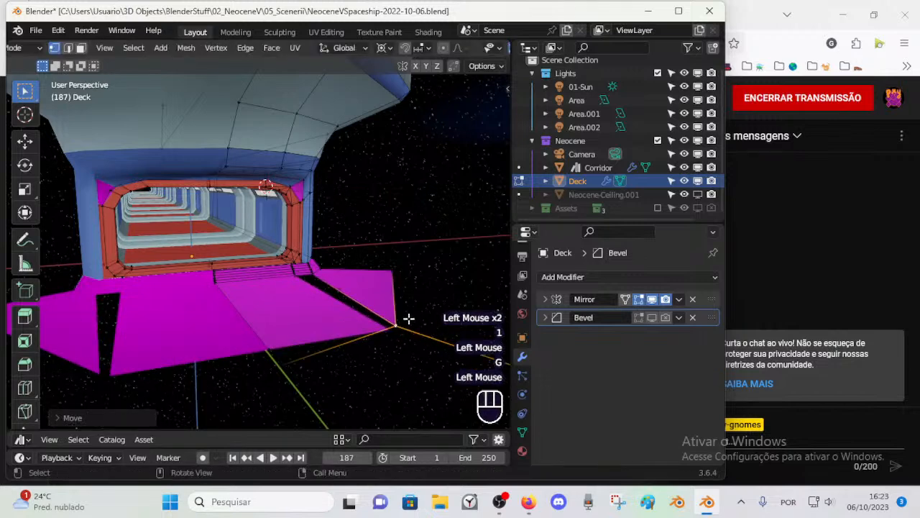
Step: Merge the extruded floor edge's end vertices with the existing floor vertices at the mirror line and the outer corner
left_click(280, 351)
left_click(269, 346, "shift")
key("m")
left_click(317, 339)
left_click(394, 325)
left_click(388, 331, "shift")
key("m")
left_click(389, 335)
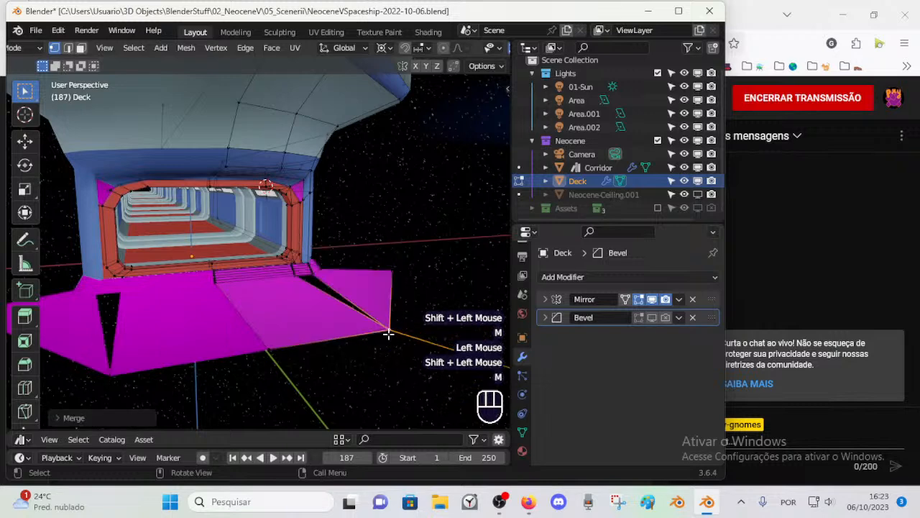
Step: Rip the merged outer floor corner vertex and move the central floor's copy inward along X
scroll(388, 334, "up", 1)
middle_click_drag(366, 309, 329, 300, "shift")
left_click(433, 387)
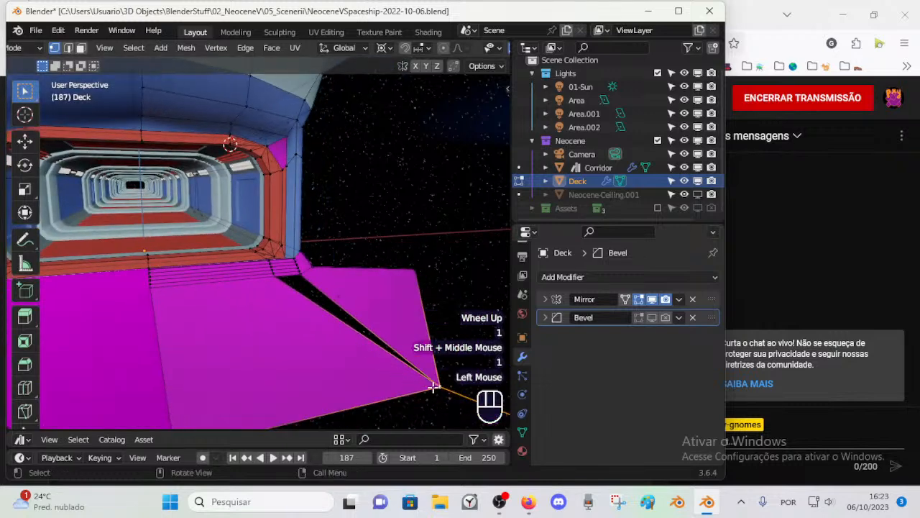
key("v")
key("x")
left_click(398, 393)
Step: Connect the two separated front corner vertices of the floor with a new edge
left_click(295, 280)
left_click(295, 280)
key("1")
left_click(437, 385)
left_click(388, 398, "shift")
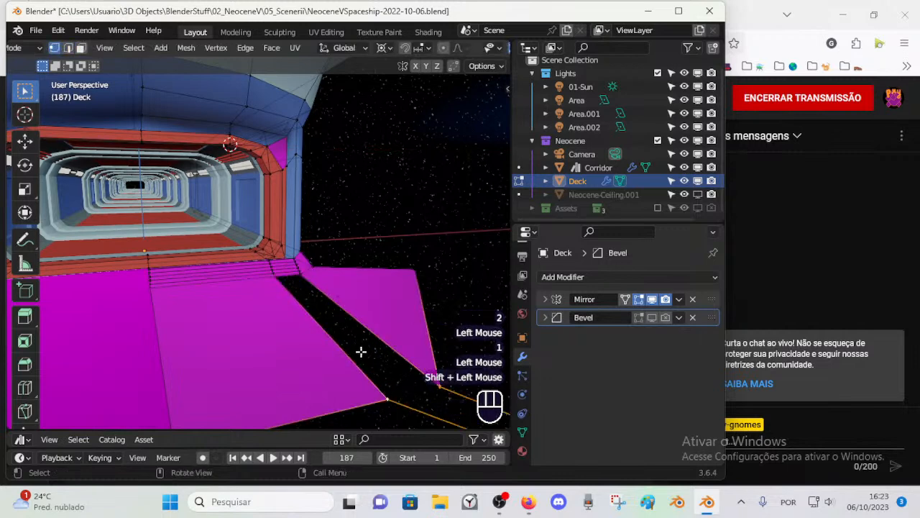
key("2")
key("f")
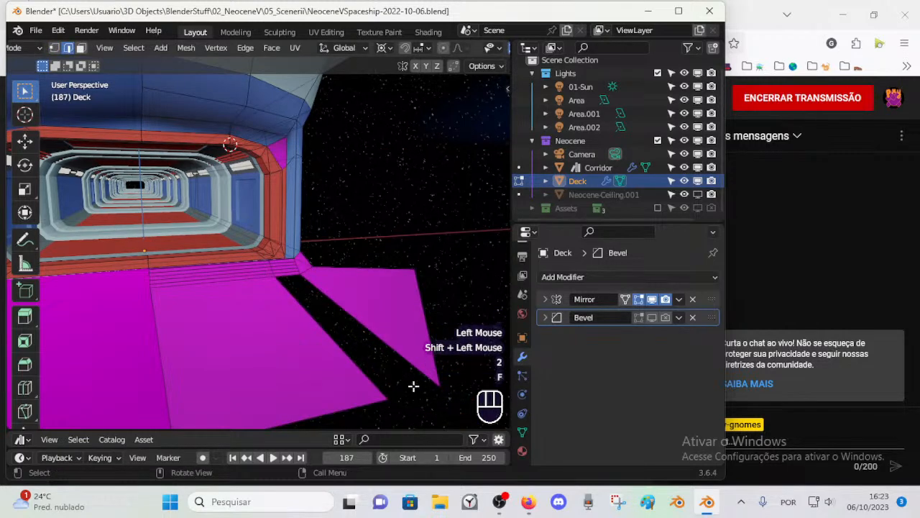
key("1")
left_click(437, 384)
left_click(383, 398, "shift")
key("f")
key("f")
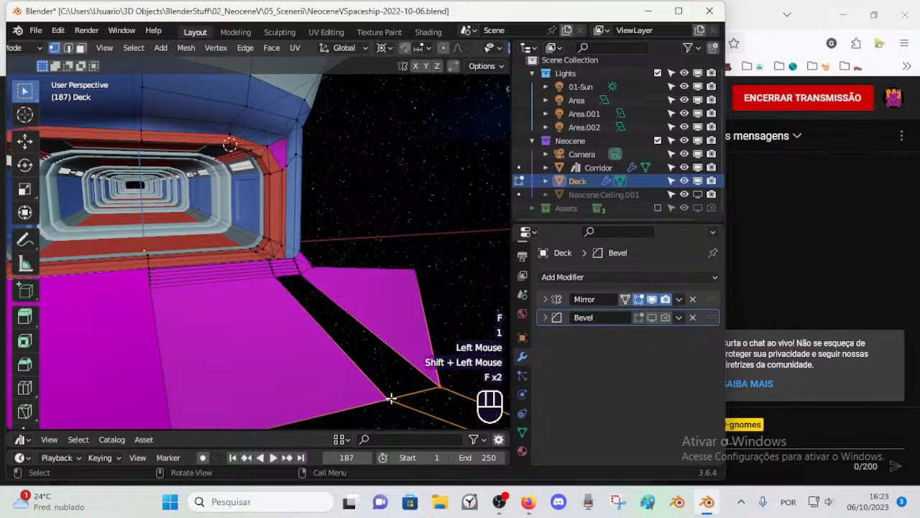
Step: Fill the floor gap with a face between the new front edge and the short edge at the step strips
key("Escape")
key("2")
left_click(416, 390)
key("f")
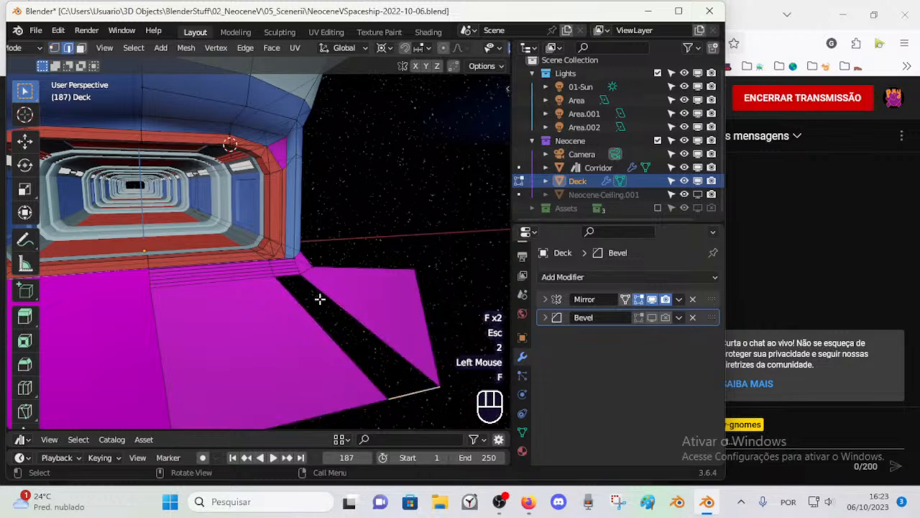
left_click(292, 278)
key("f")
key("alt+a")
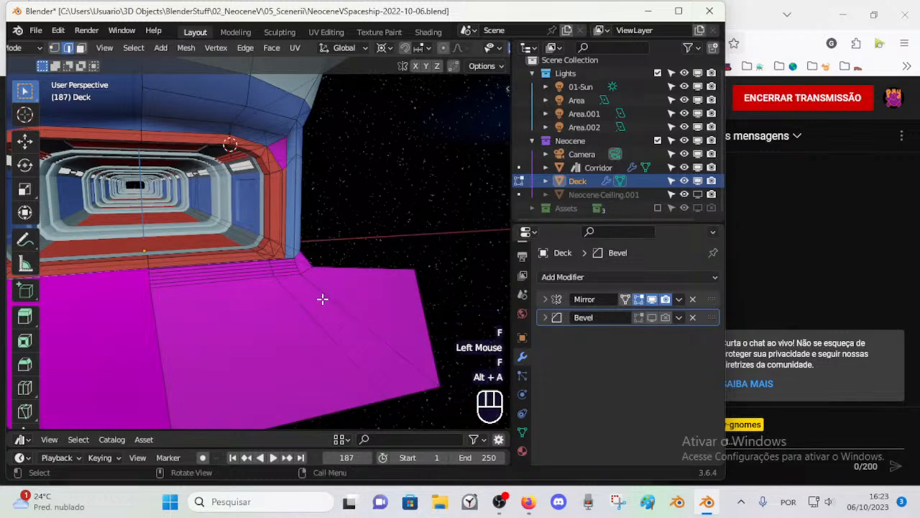
Step: Try to knife-cut from the frame's lower bend vertex to the new loop on the top step strip
scroll(322, 299, "up", 2)
scroll(323, 299, "up", 1)
key("1")
left_click(374, 297)
middle_click_drag(374, 297, 306, 296)
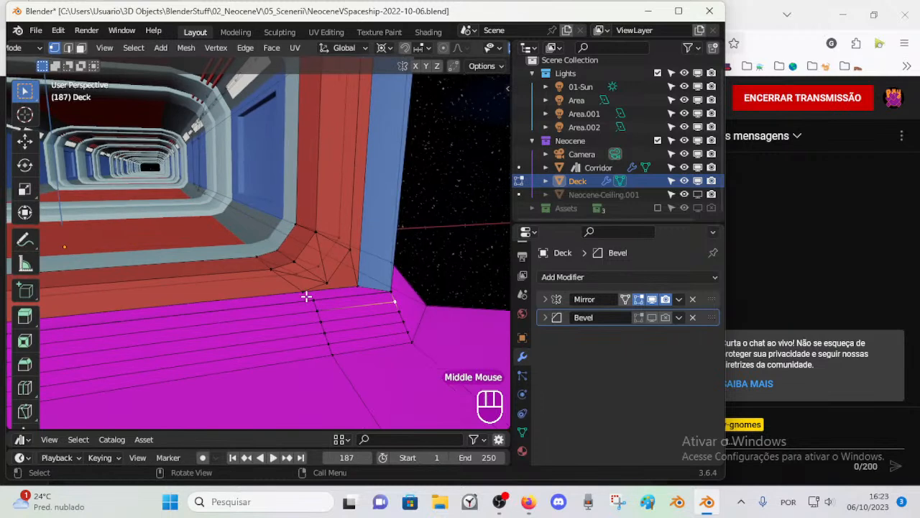
key("k")
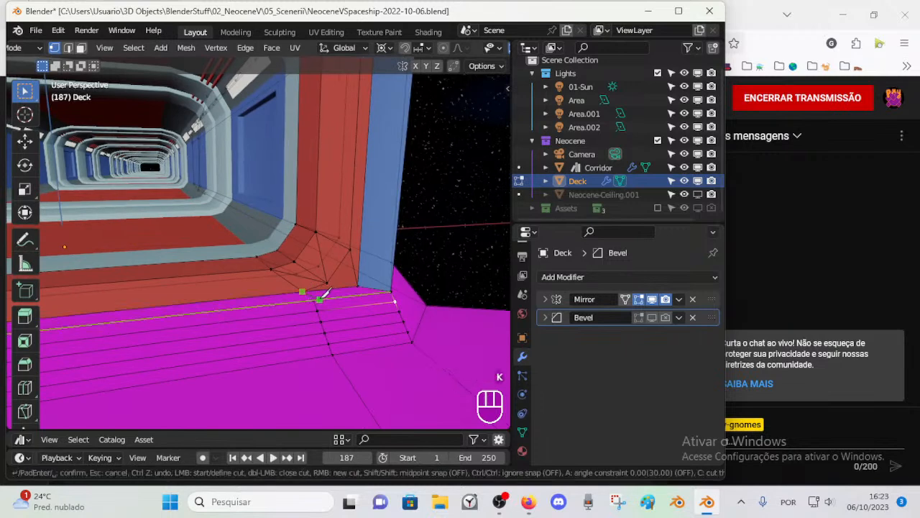
left_click(324, 300)
Step: Shift the loop's top vertex slightly away from the frame's lower edge to test its connection to the strip above
key("g")
key("Escape")
key("g")
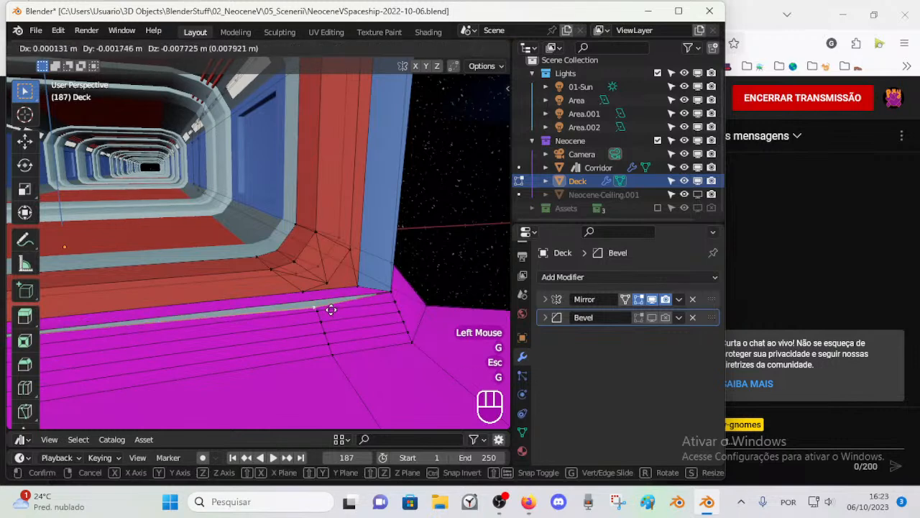
key("Escape")
key("k")
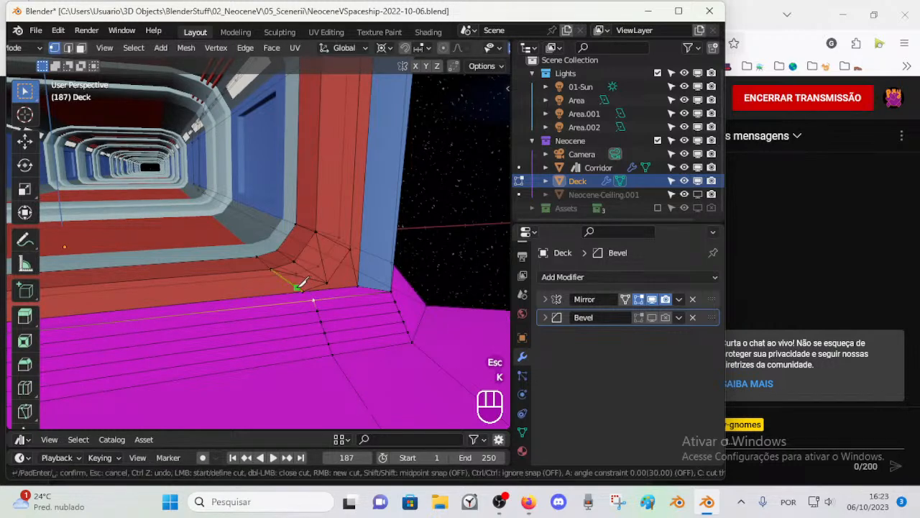
key("Escape")
key("g")
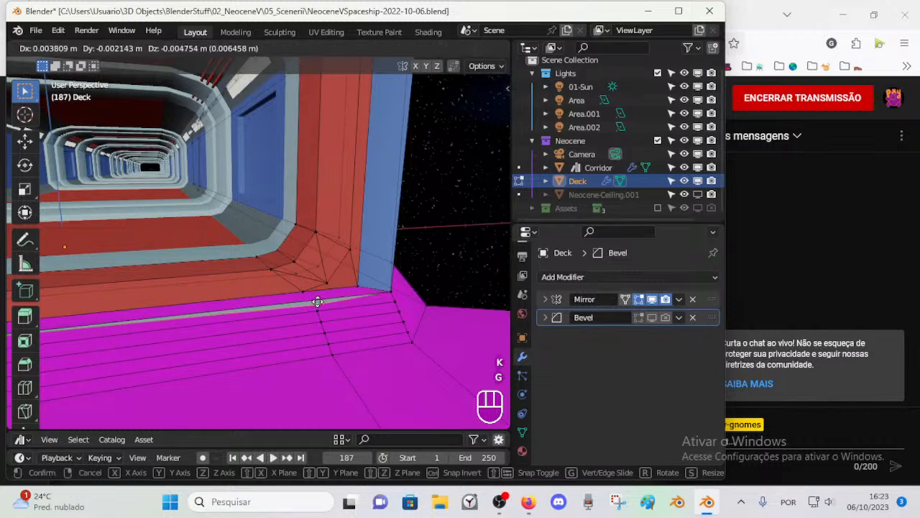
left_click(313, 298)
key("k")
key("ctrl")
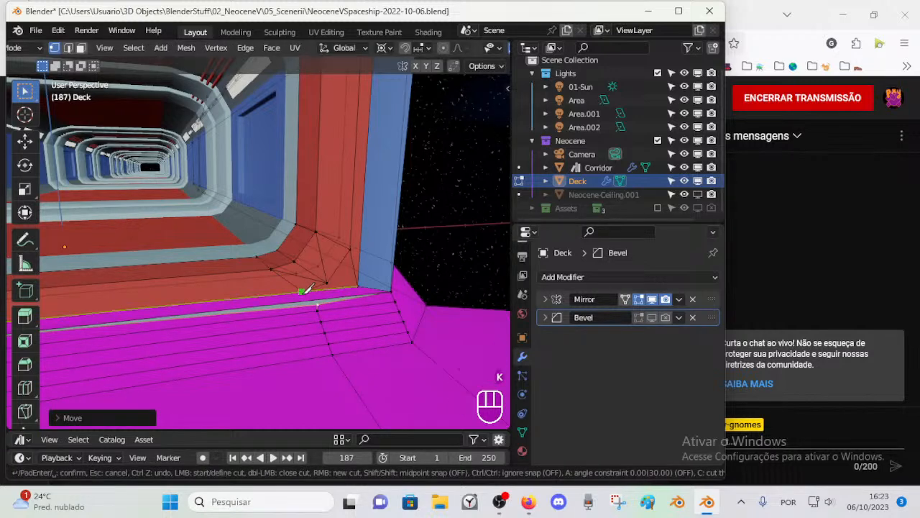
left_click(329, 296)
left_click(335, 292)
Step: Delete the magenta face lying between the entrance frame's lower edge and the top step strip
key("3")
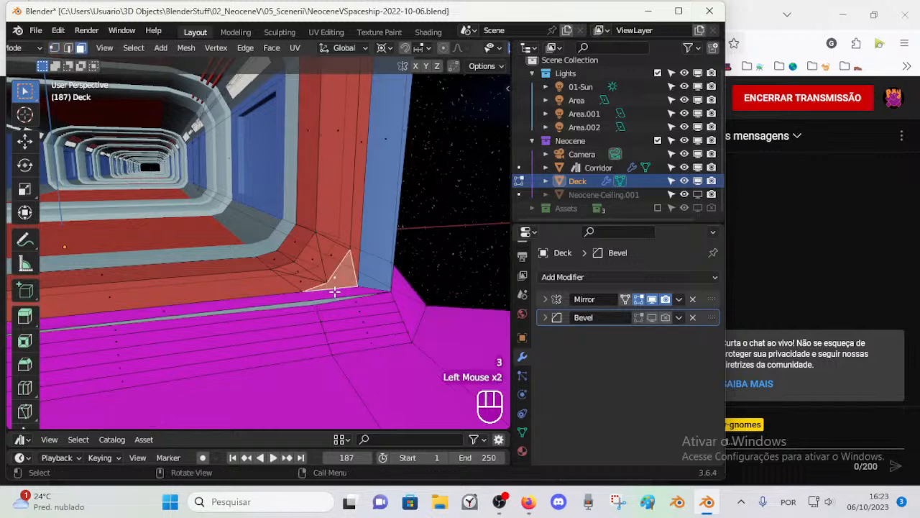
left_click(361, 292)
left_click(352, 292)
left_click(180, 308)
middle_click_drag(180, 308, 295, 323, "shift")
scroll(312, 324, "down", 1)
key("x")
left_click(298, 326)
Step: Connect the frame's lower edge to the top step strip with new edges at the centre and at the lower bend
key("1")
left_click(207, 304)
left_click(206, 309, "shift")
key("f")
key("alt+a")
left_click(389, 289)
left_click(393, 291, "shift")
key("f")
key("alt+a")
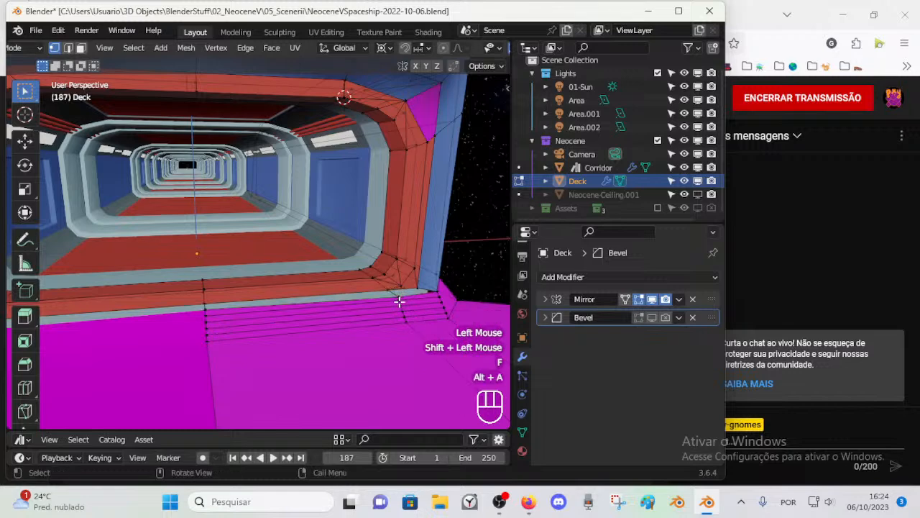
Step: Snap the 3D cursor to the top step strip's centre vertex and use it as the pivot for the loop's top vertex
left_click(398, 293)
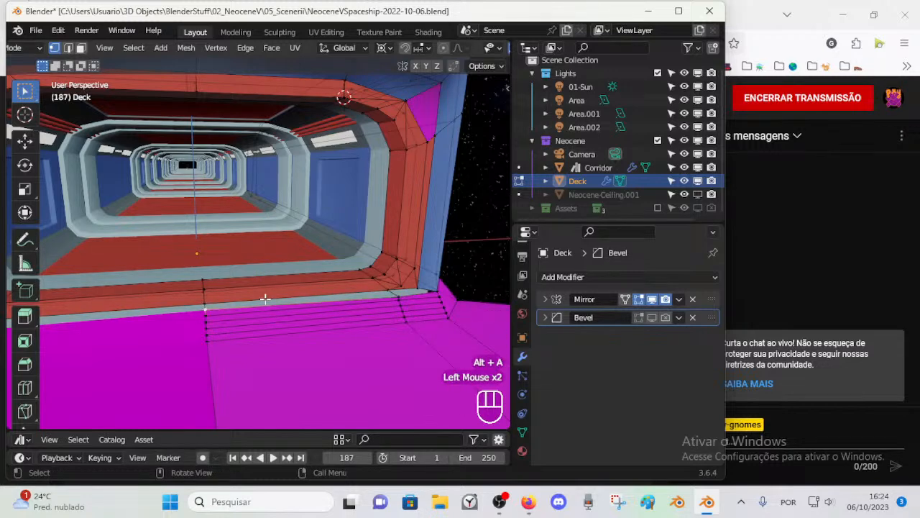
key("shift+s")
key("2")
left_click(398, 293)
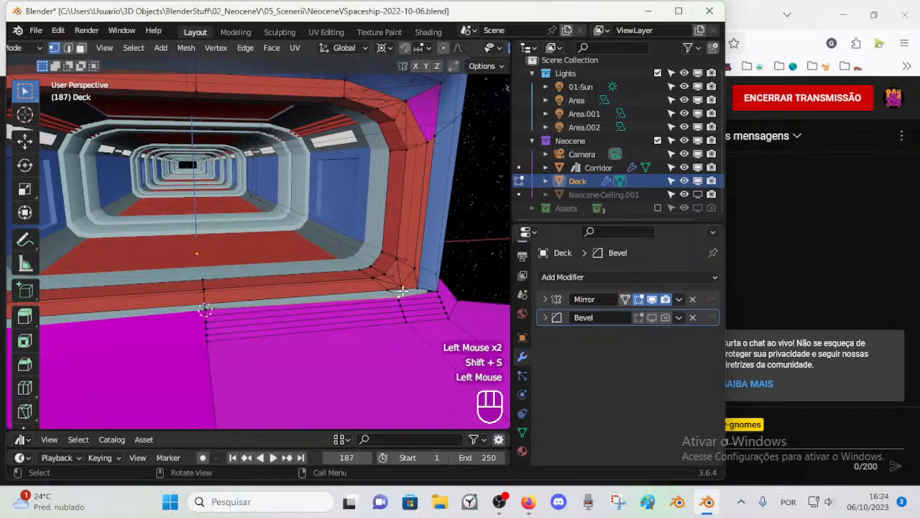
key("period")
left_click(417, 286)
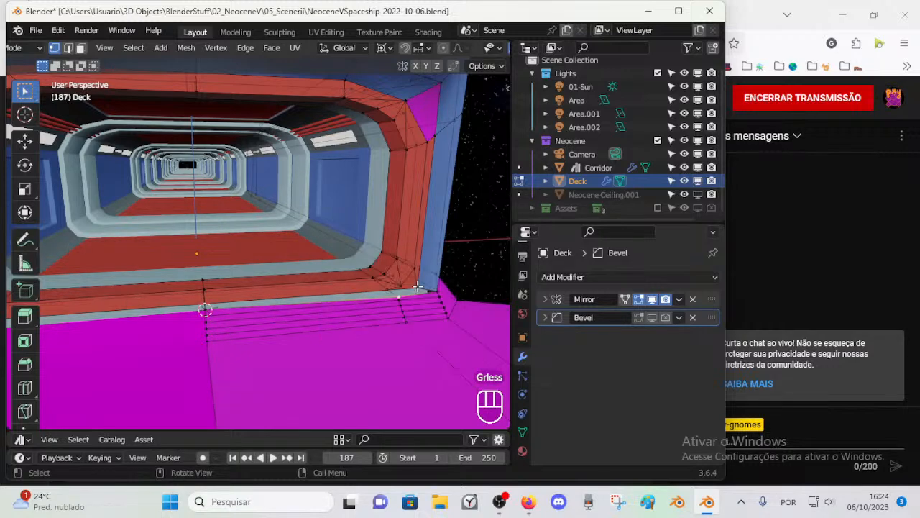
Step: Align the loop's top vertex with the 3D cursor by scaling it to 0 along Y and along Z
key("s")
key("y")
key("KP_0")
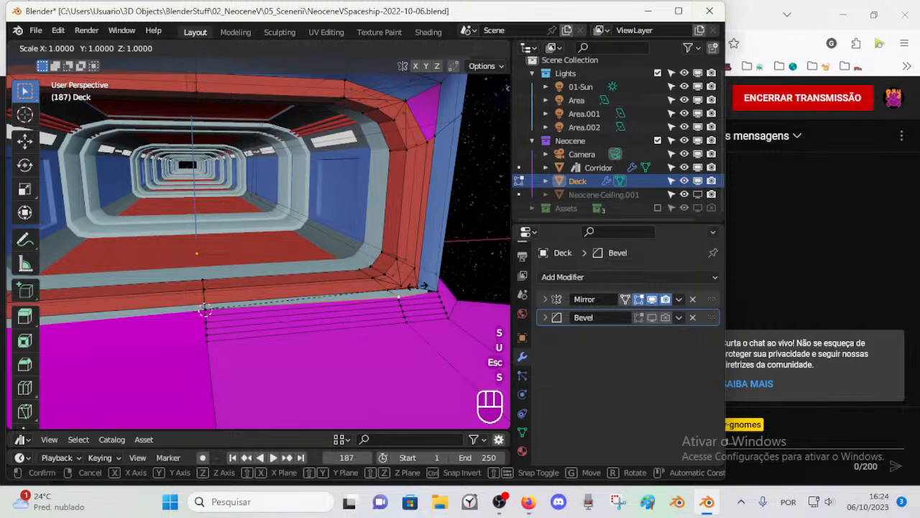
key("KP_Enter")
key("s")
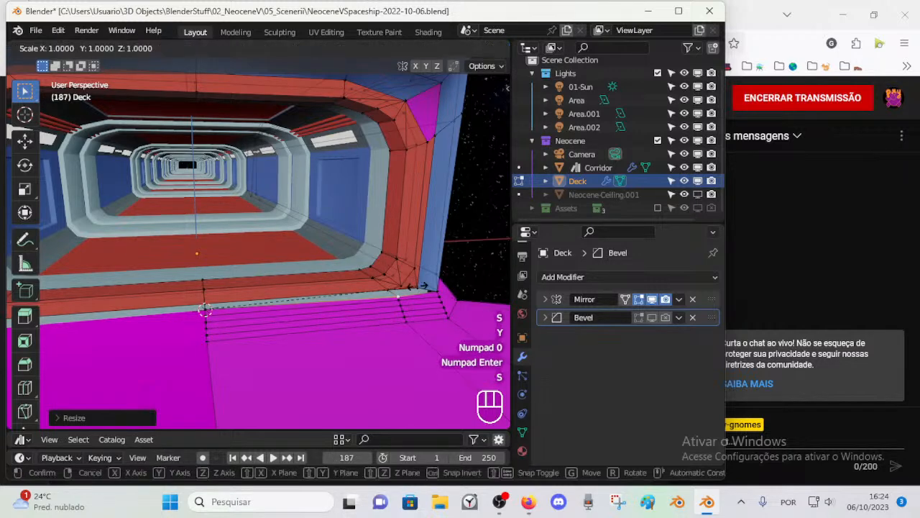
key("Escape")
key("s")
key("z")
key("KP_0")
key("KP_Enter")
scroll(421, 323, "up", 1)
scroll(422, 320, "down", 1)
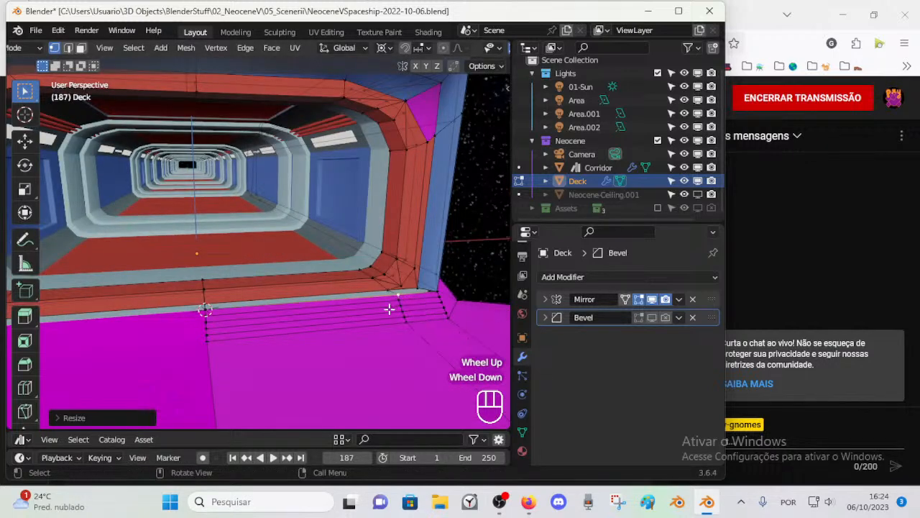
Step: Fill the two gaps between the frame's lower edge and the top step strip with faces
left_click(248, 308)
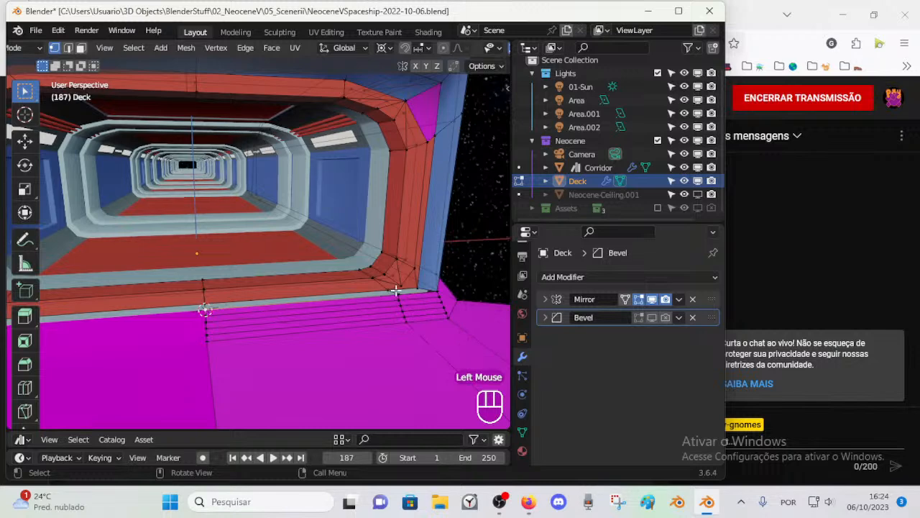
left_click(368, 287)
left_click(376, 293, "shift")
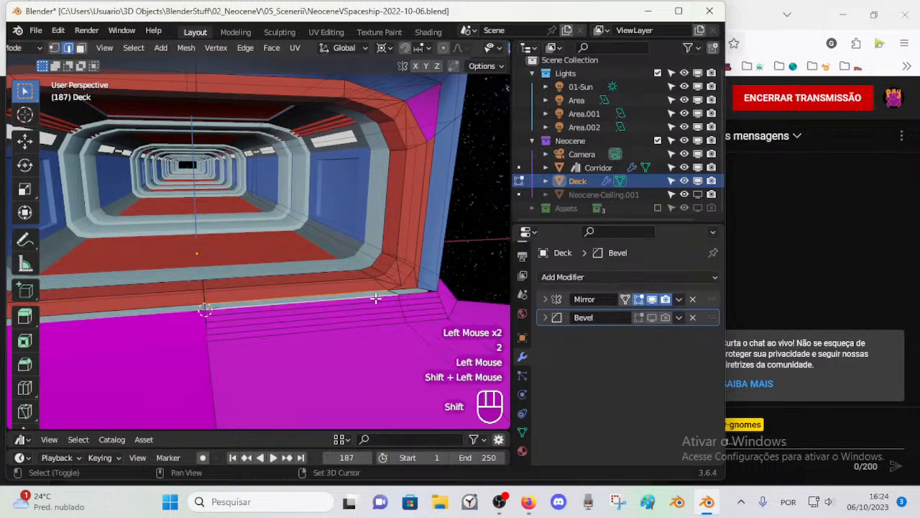
key("f")
key("2")
key("alt+a")
left_click(412, 291)
left_click(420, 291, "shift")
key("f")
key("alt+a")
Step: Assign the Metal2 material to the ring of faces surrounding the entrance frame, including the new floor faces
key("3")
left_click(394, 290, "alt+shift")
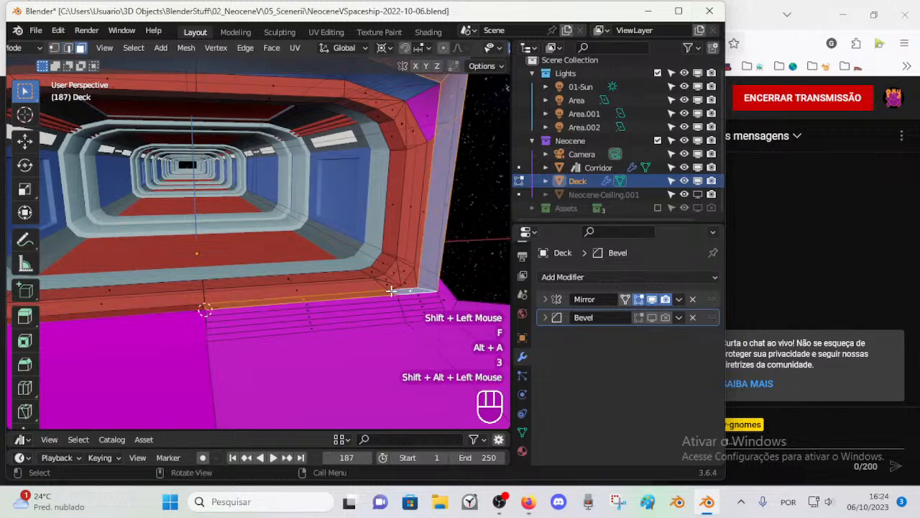
scroll(388, 284, "down", 2)
scroll(386, 282, "up", 1)
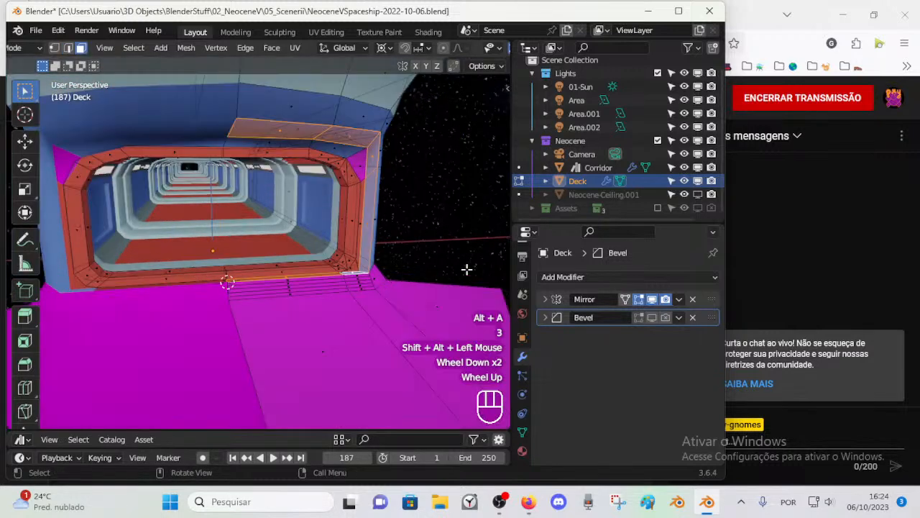
left_click(522, 451)
left_click(571, 320)
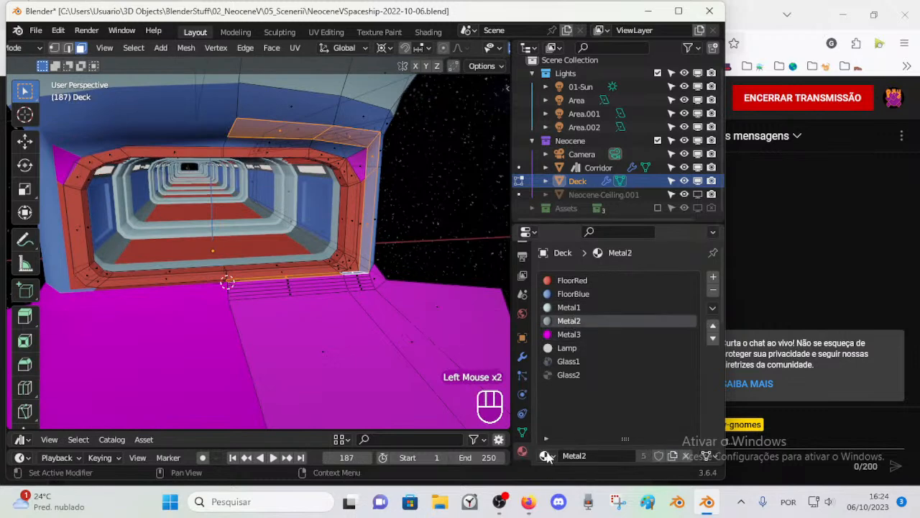
scroll(568, 395, "down", 1)
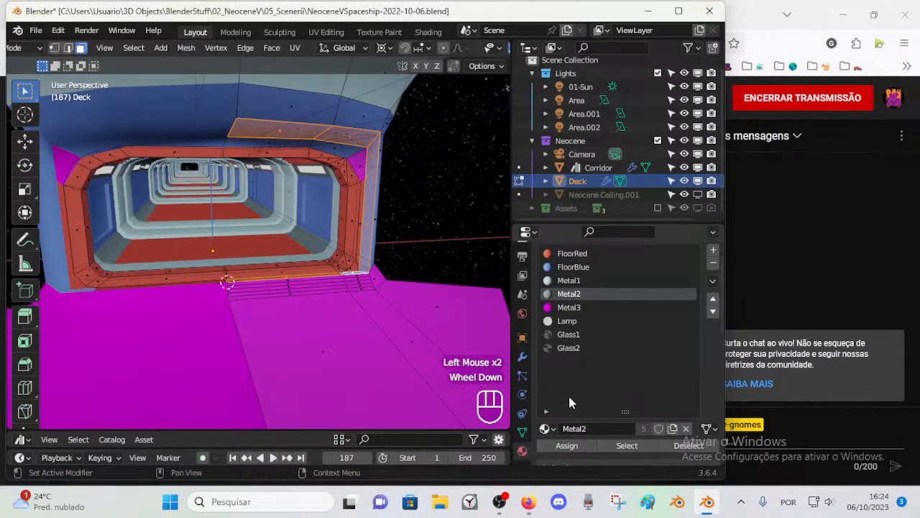
left_click(567, 445)
key("alt+a")
Step: Assign Metal2 to the faces above the frame, the magenta upper corner, the thin side strip and the lower corner triangle
middle_click_drag(386, 205, 361, 197, "shift")
key("alt+z")
key("3")
left_click(342, 152, "alt+shift")
scroll(359, 196, "up", 2)
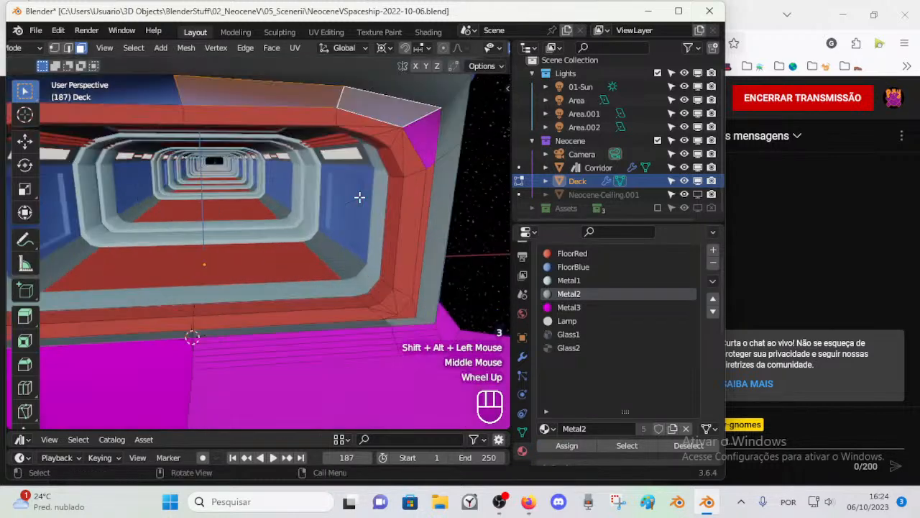
key("3")
left_click(429, 156, "shift")
left_click(429, 178, "shift")
left_click(412, 312, "shift")
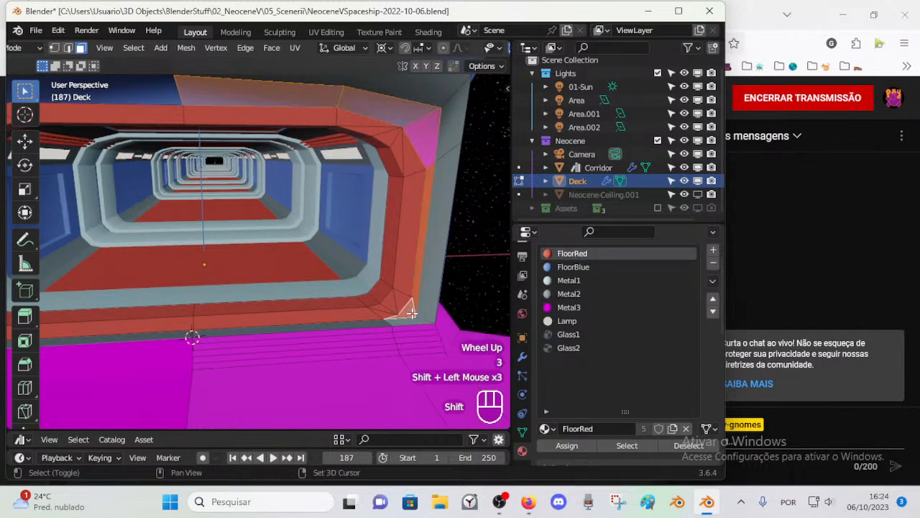
middle_click_drag(370, 326, 390, 317)
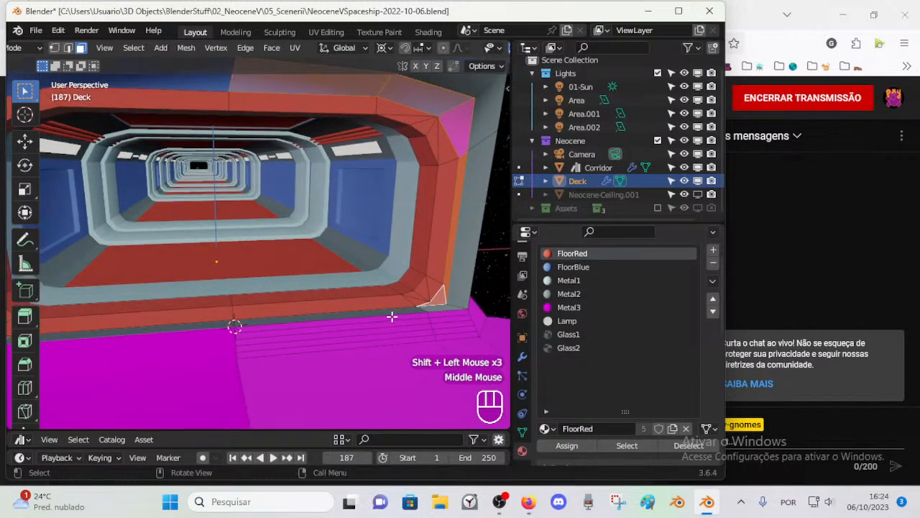
left_click(572, 294)
left_click(566, 445)
left_click(566, 445)
key("alt+a")
Step: Examine how face loops and a loop cut would run around the frame's outer border and upper corner
key("3")
left_click(471, 144, "alt+shift")
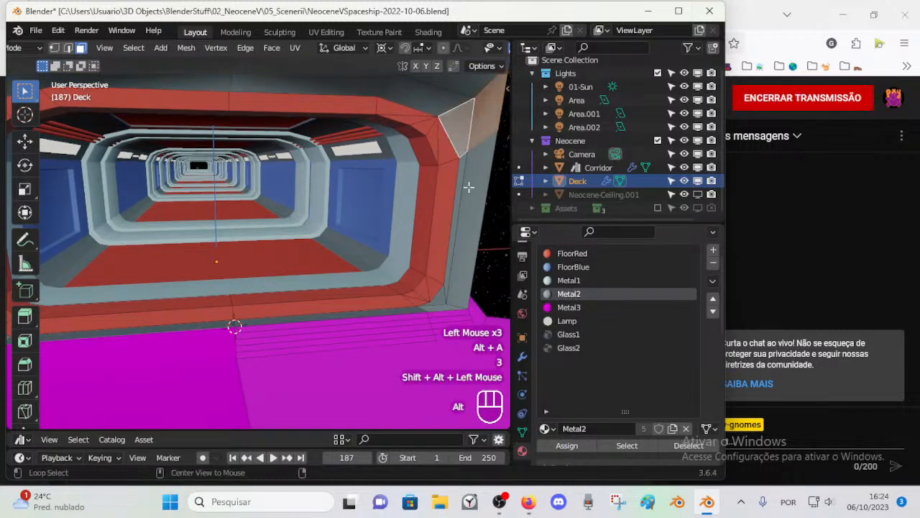
key("alt+a")
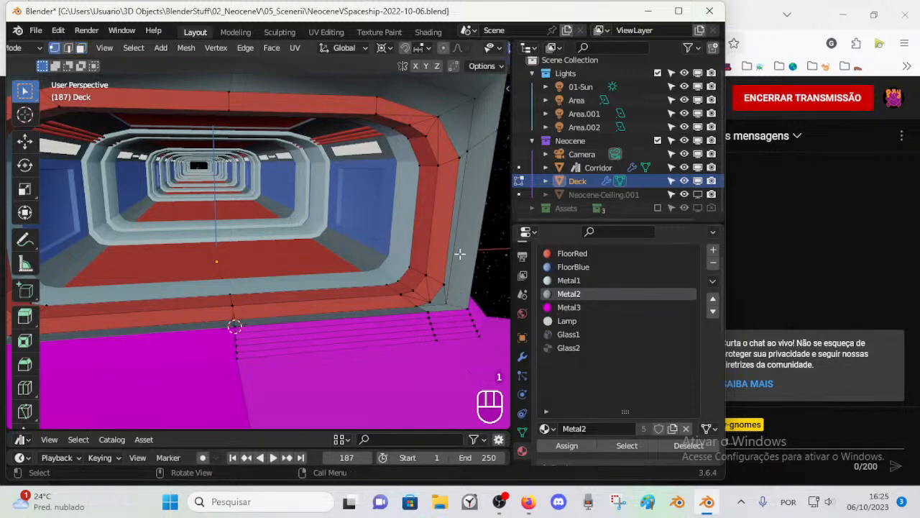
key("ctrl+r")
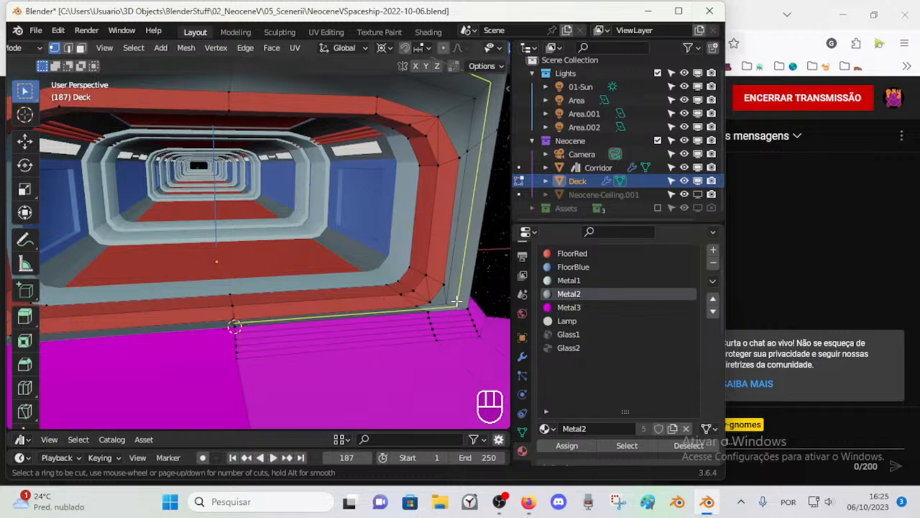
middle_click_drag(413, 335, 390, 334, "ctrl")
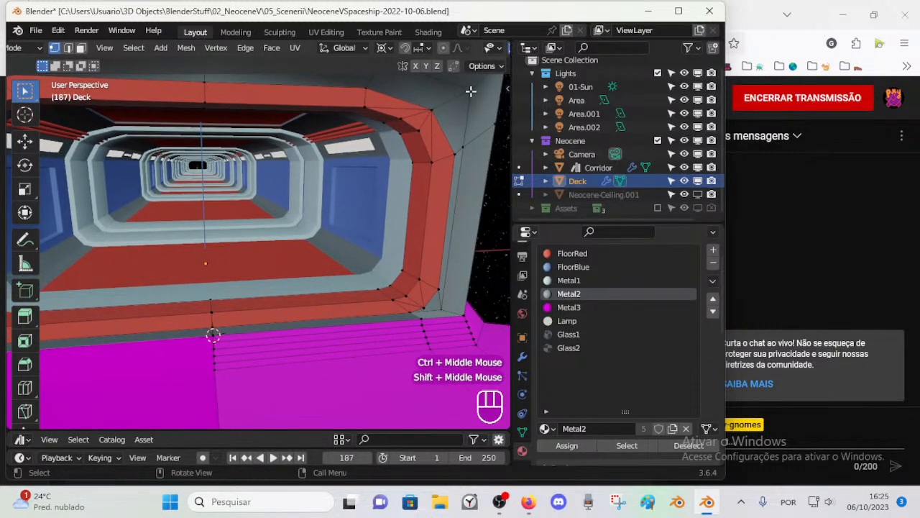
key("3")
left_click(453, 128, "alt+shift")
left_click(455, 148)
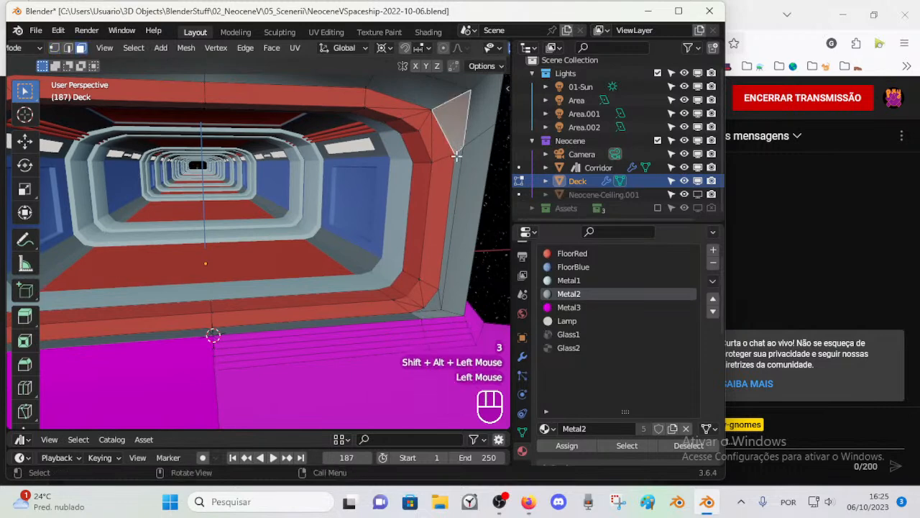
key("1")
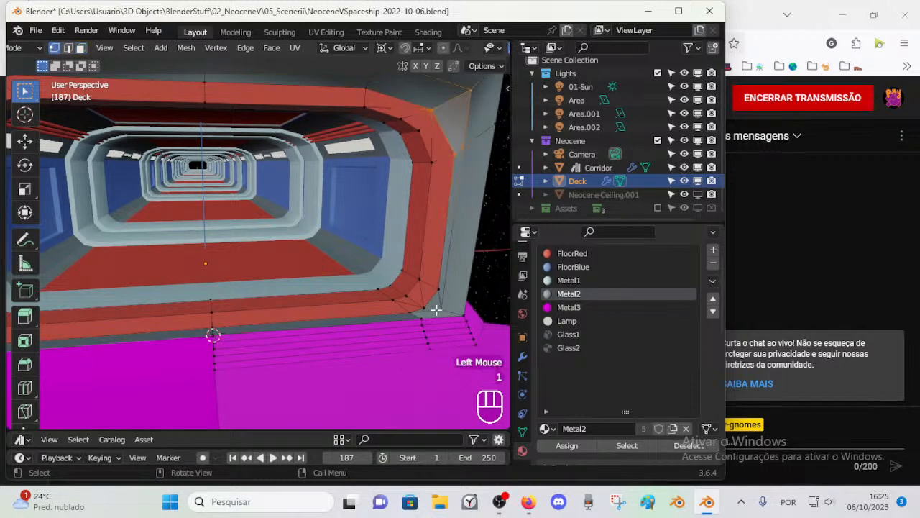
Step: Knife-cut across the grey lower corner from the side strip to the floor border, aiming on to the centre vertex
left_click(441, 308)
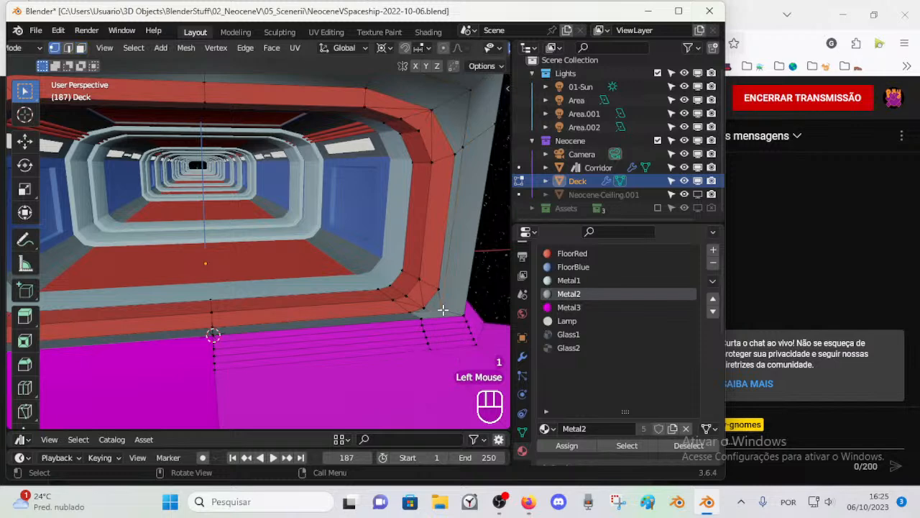
key("k")
left_click(415, 317)
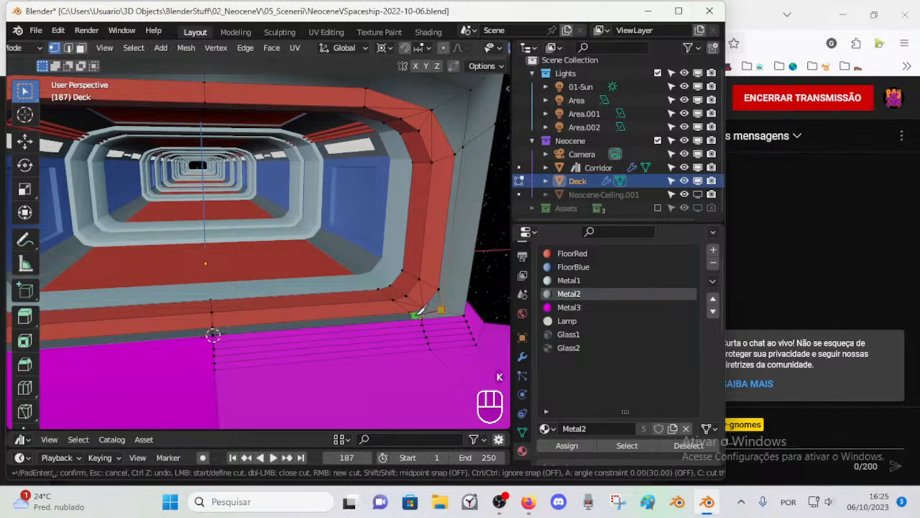
key("ctrl")
key("ctrl")
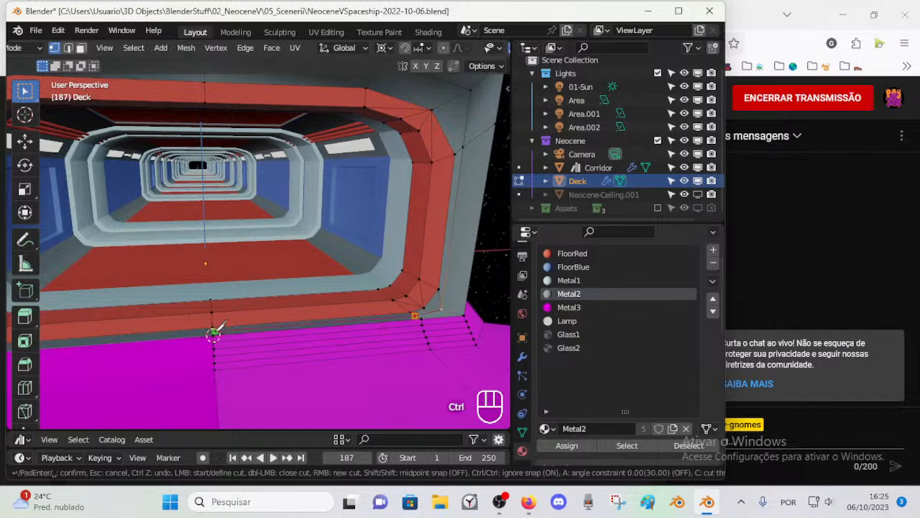
left_click(213, 332)
key("Return")
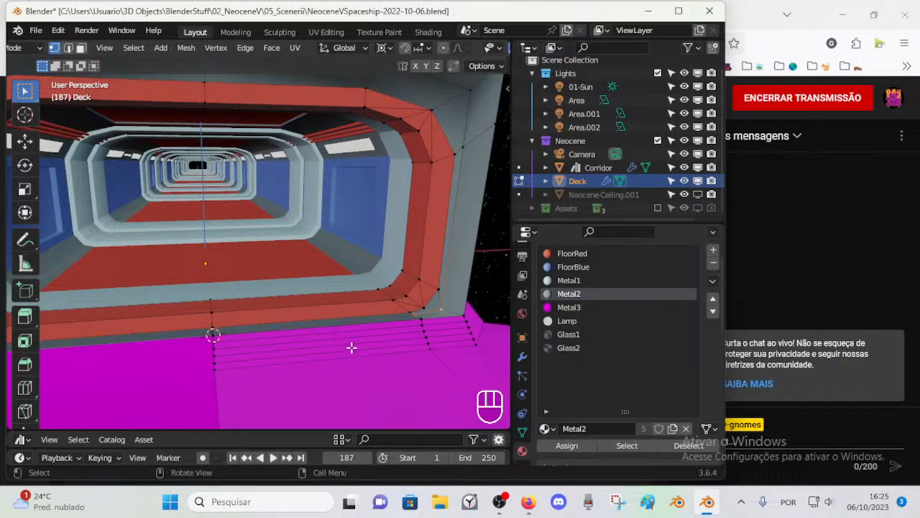
Step: Delete the short cut edge across the grey lower corner beside the frame
middle_click_drag(349, 346, 357, 341, "ctrl")
left_click(433, 312)
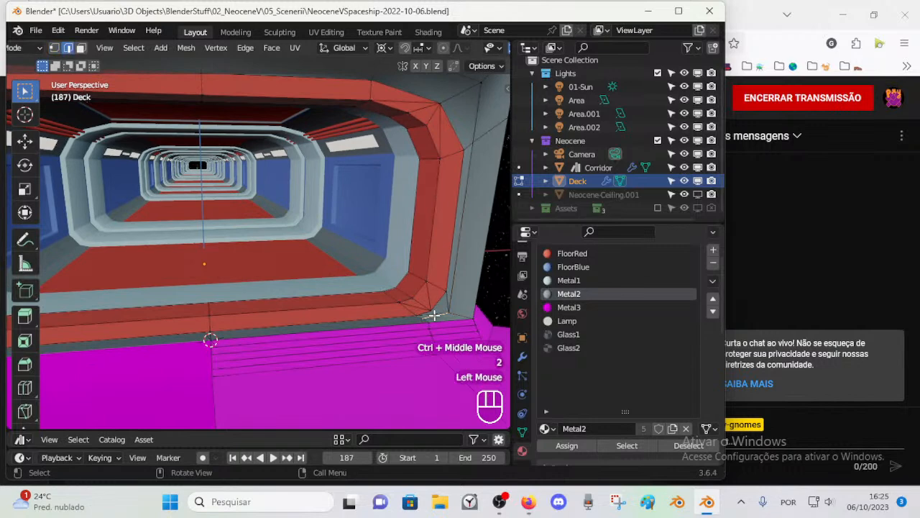
key("x")
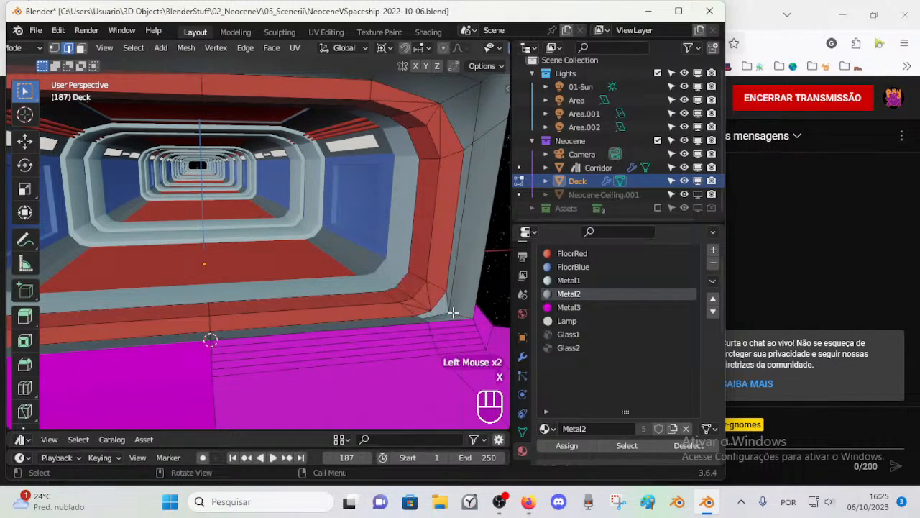
Step: Fill the gap at the frame's lower corner with a face between the bend vertices and the cut's vertices
key("1")
left_click(464, 289)
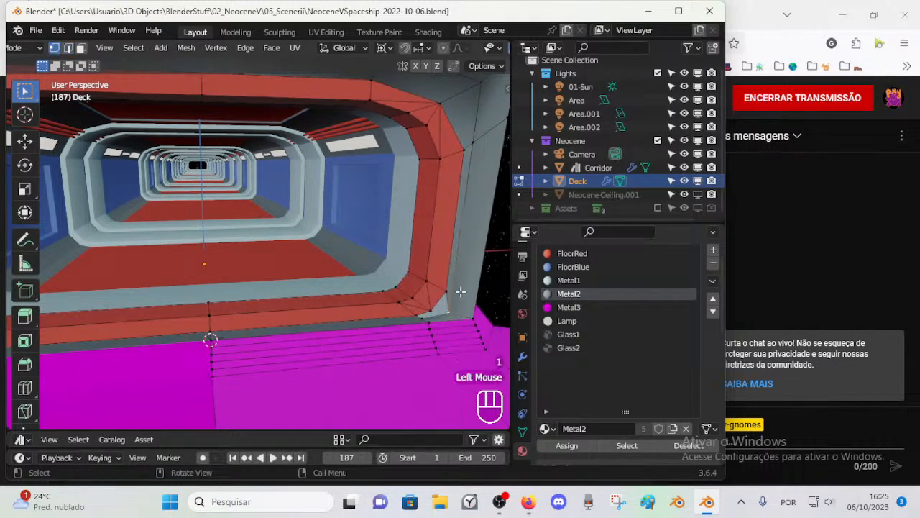
left_click(431, 310)
left_click(432, 310, "shift")
key("2")
left_click(434, 312)
key("1")
left_click(428, 315)
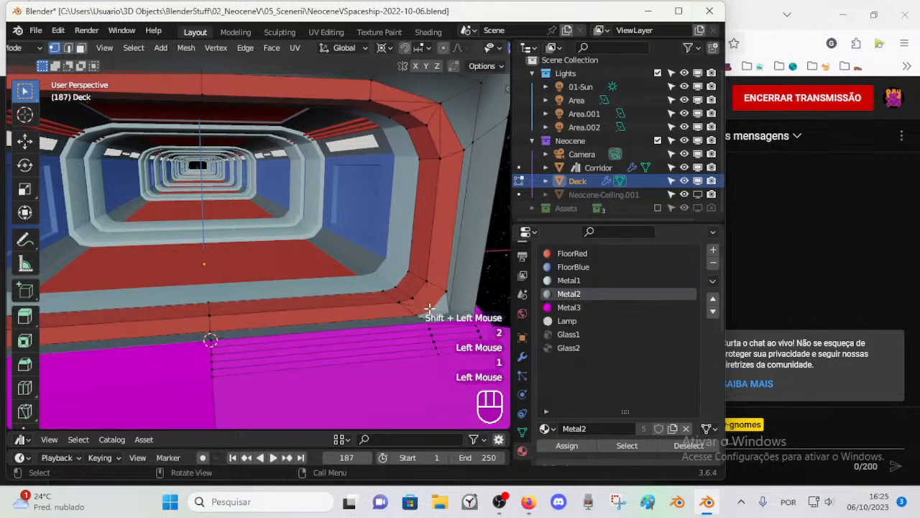
left_click(426, 317, "shift")
left_click(435, 313, "shift")
left_click(446, 296, "shift")
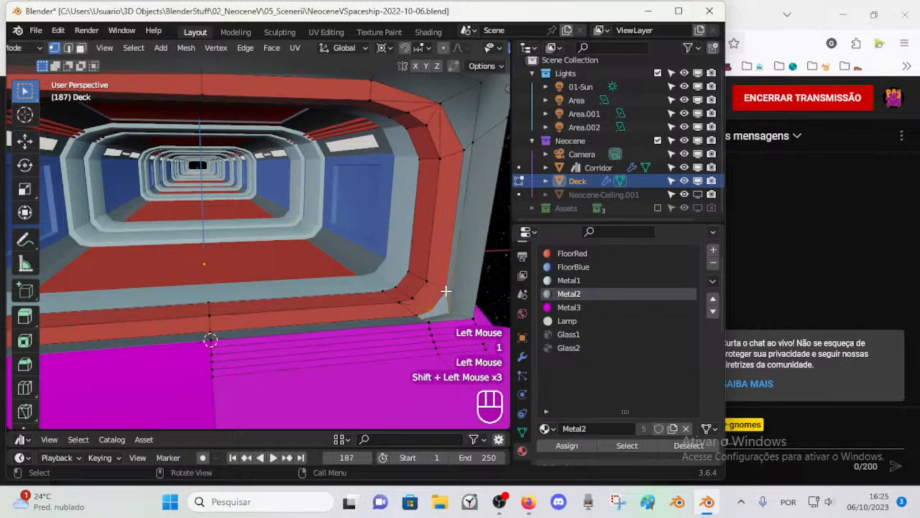
key("f")
key("alt+a")
Step: Delete the short edge under the frame's lower bend, next to the new corner face
key("1")
key("2")
left_click(420, 315)
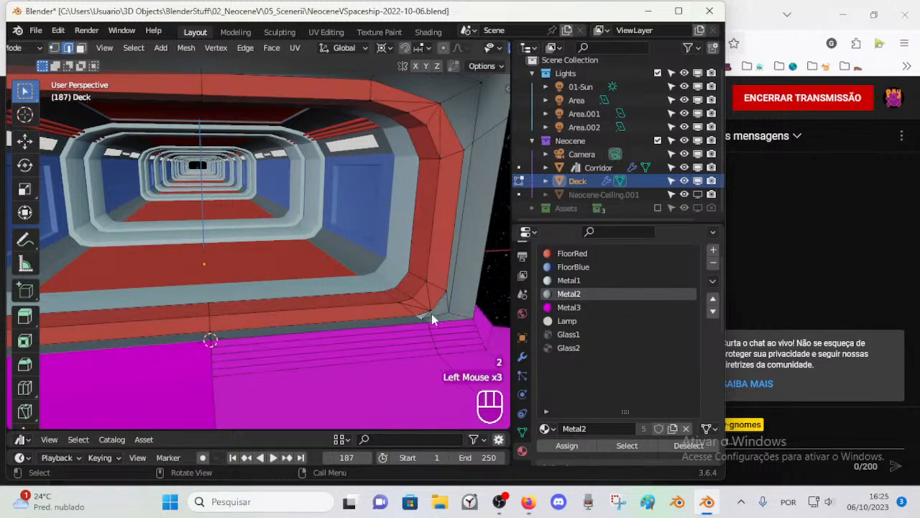
key("x")
Step: Extrude the frame's lower corner vertex along the global X axis towards the centre line
key("1")
left_click(422, 318)
key("e")
key("x")
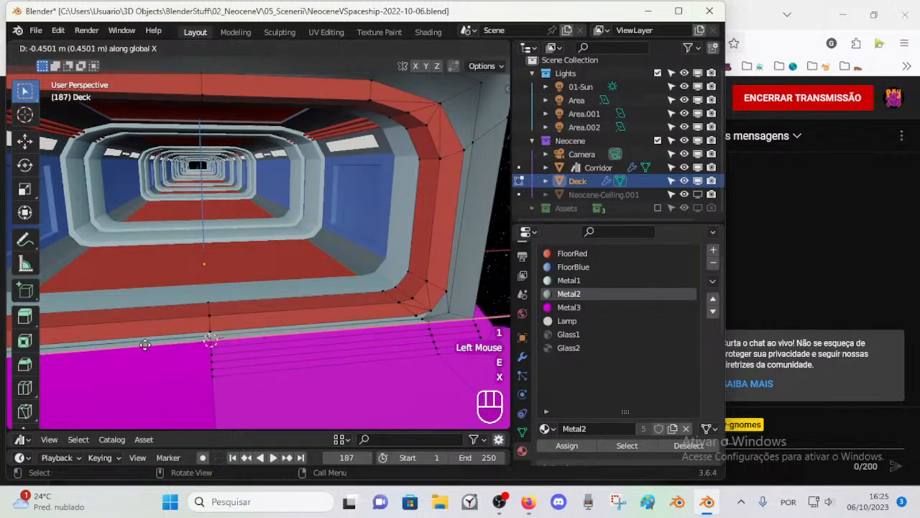
left_click(146, 344)
key("2")
left_click(208, 329)
left_click(270, 326, "shift")
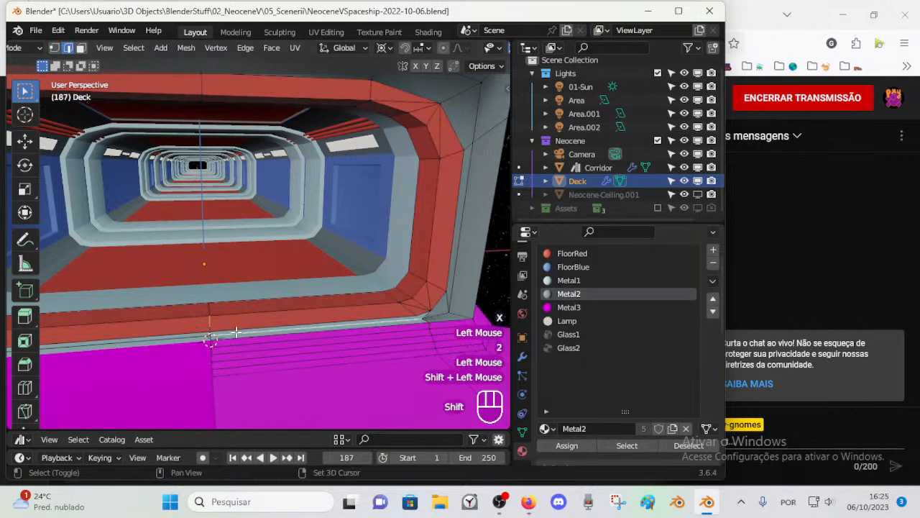
left_click(404, 315)
Step: Slide the vertex under the frame's lower bend along its edge towards the corner
key("1")
left_click(417, 311)
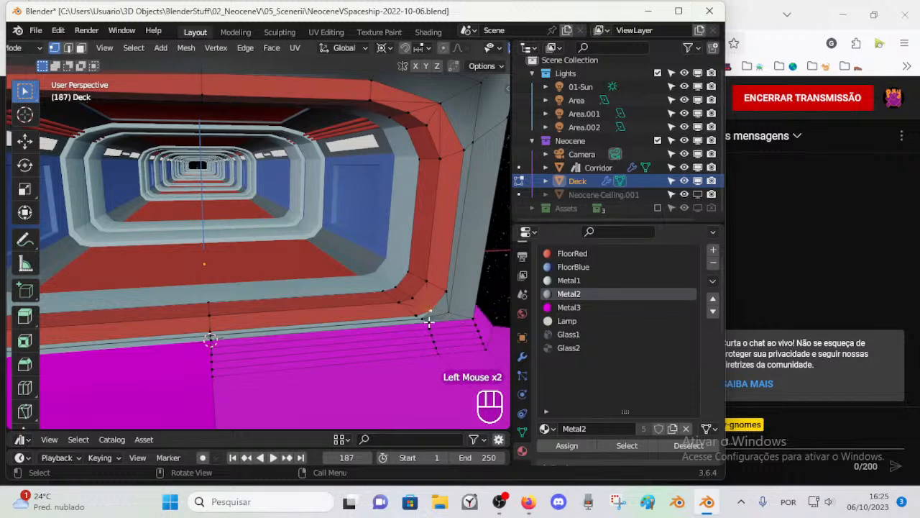
key("shift+v")
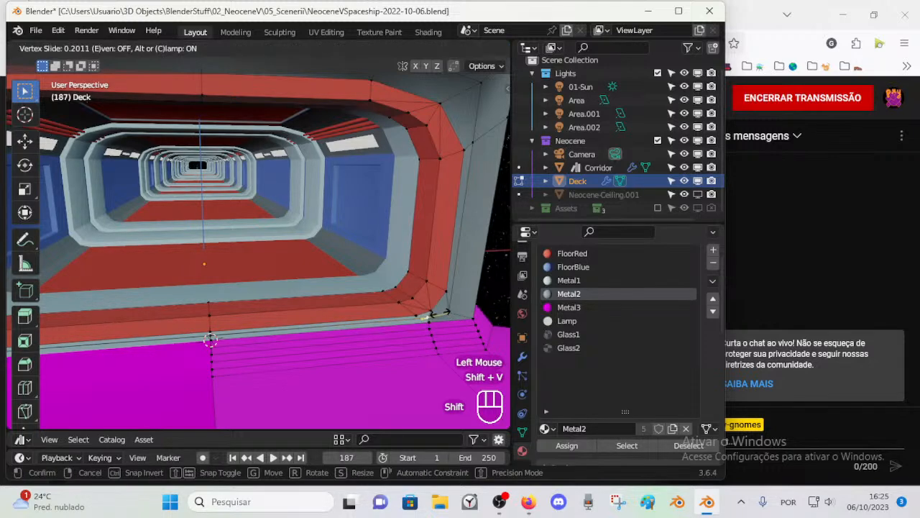
left_click(435, 314, "shift")
key("alt+a")
Step: Add a loop cut across the magenta floor steps and slide it close to the frame's lower corner
left_click(420, 318)
key("ctrl+r")
left_click(417, 323)
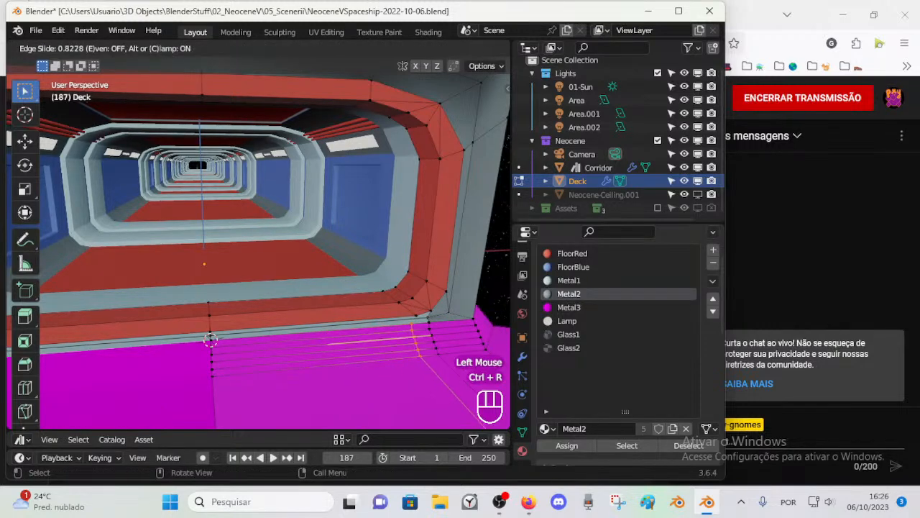
left_click(426, 294)
key("1")
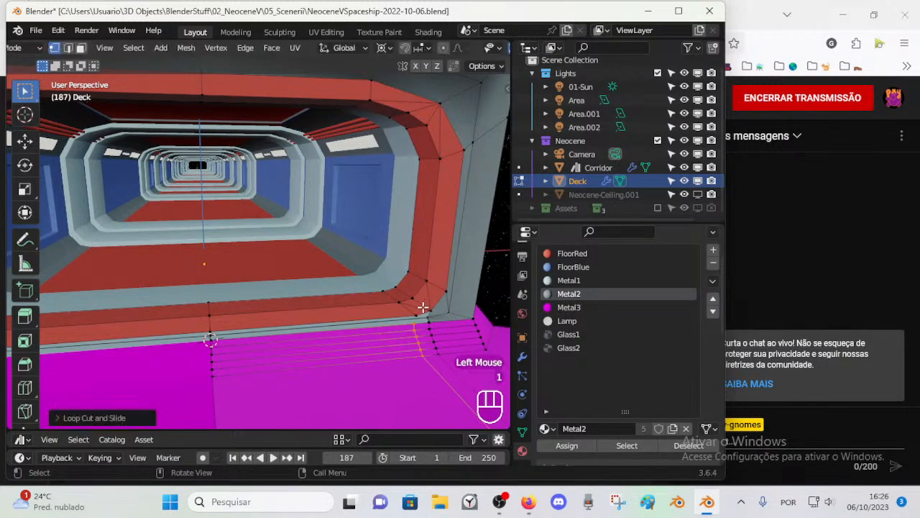
Step: Delete the long extruded edge running from the lower corner to the centre line
left_click(417, 315)
key("2")
left_click(422, 314)
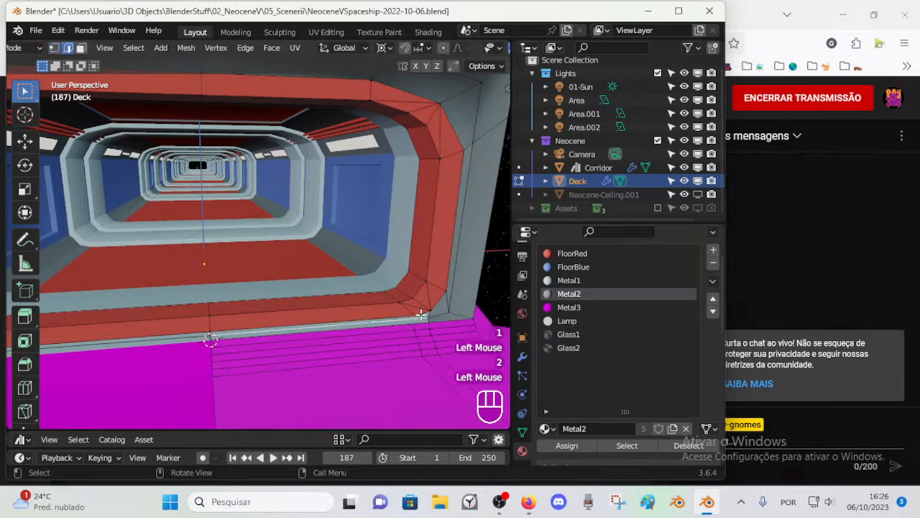
key("x")
left_click(421, 316)
Step: Connect the frame's lower corner vertex to the new loop cut's border vertex with an edge and subdivide that edge
key("1")
left_click(423, 318)
left_click(417, 322, "shift")
key("f")
key("ctrl+e")
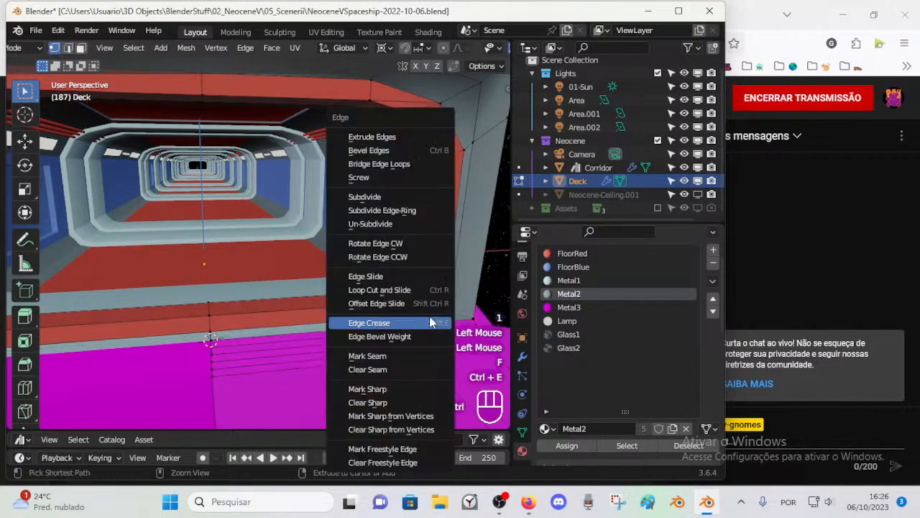
left_click(387, 197)
Step: Fill the small gap directly under the frame's lower bend from its surrounding edges
key("1")
left_click(424, 312)
key("2")
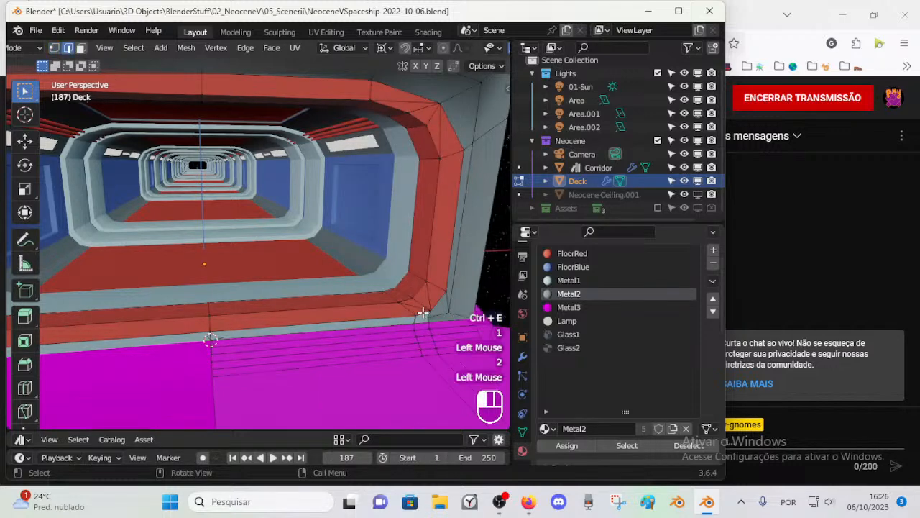
left_click(425, 319)
left_click(426, 315)
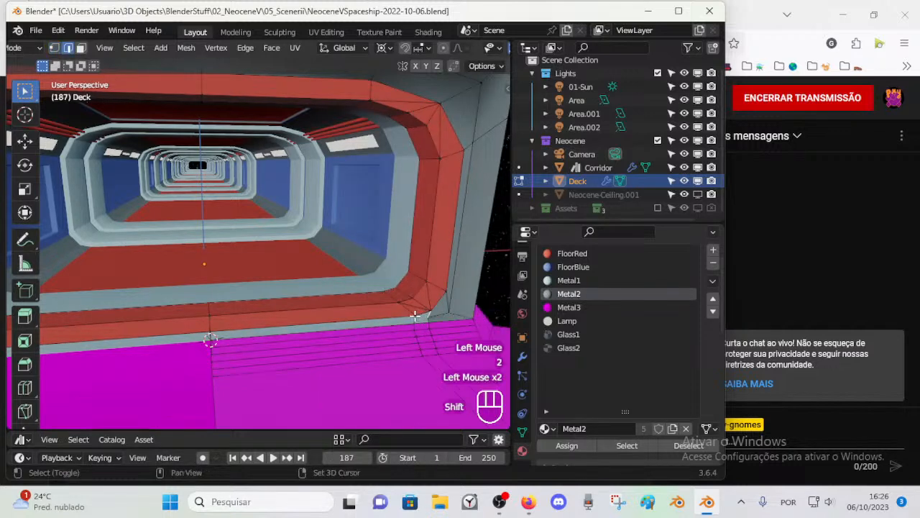
left_click(433, 330, "shift")
left_click(426, 316)
left_click(434, 315, "shift")
key("f")
Step: Fill the neighbouring gap between the lower corner and the magenta floor's loop cut, undoing the first attempt
left_click(422, 321)
left_click(410, 329, "shift")
key("f")
key("ctrl+z")
left_click(424, 318)
left_click(410, 325, "shift")
key("f")
key("2")
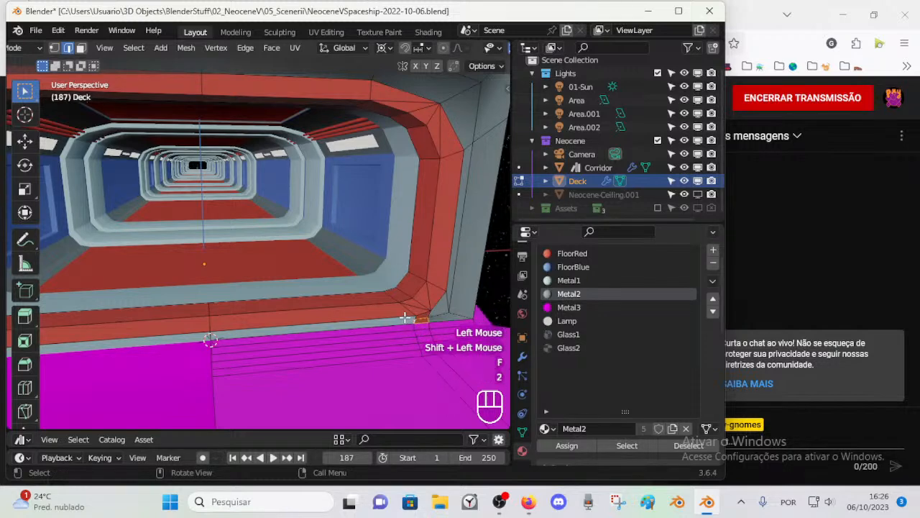
key("1")
left_click(189, 335)
left_click(207, 337, "shift")
key("alt+a")
key("2")
left_click(209, 338)
key("ctrl+e")
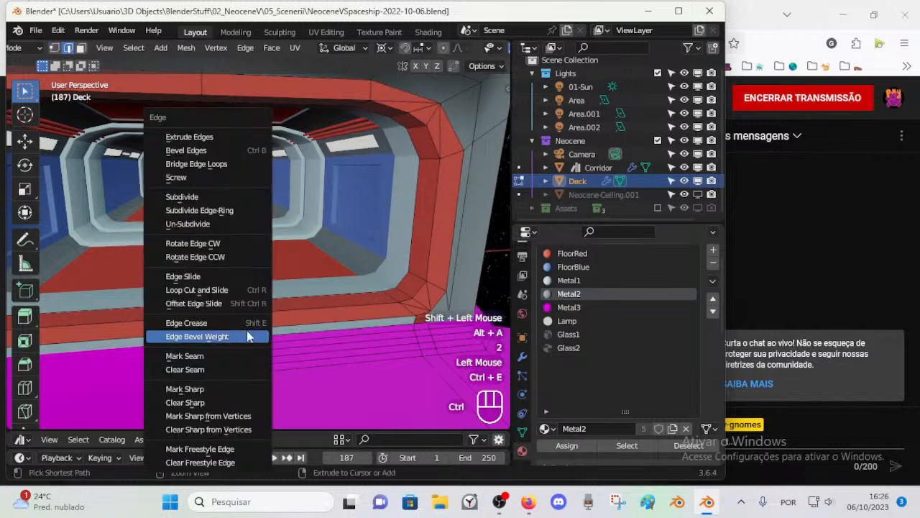
left_click(226, 179)
key("ctrl+z")
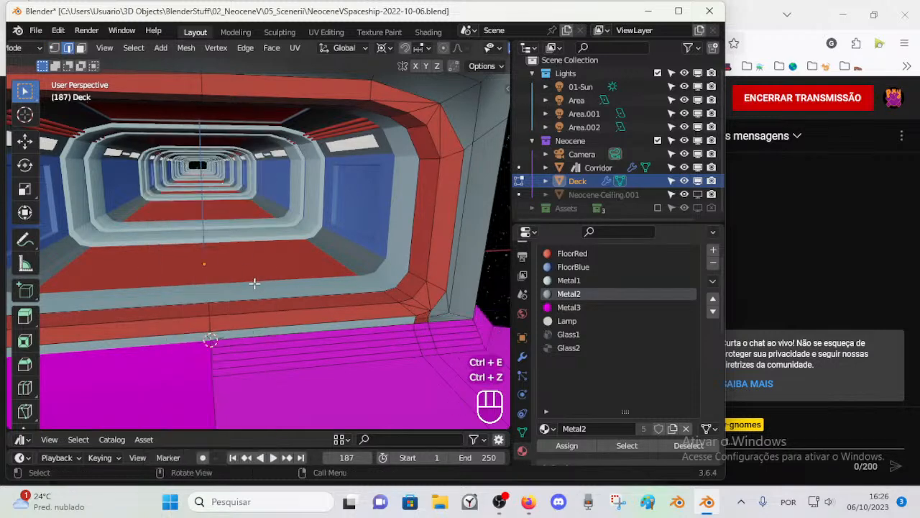
key("ctrl+e")
key("alt+a")
key("1")
left_click(210, 336)
left_click(408, 323, "shift")
middle_click_drag(408, 324, 355, 347, "shift")
scroll(353, 340, "up", 2)
scroll(382, 263, "down", 2)
key("alt+a")
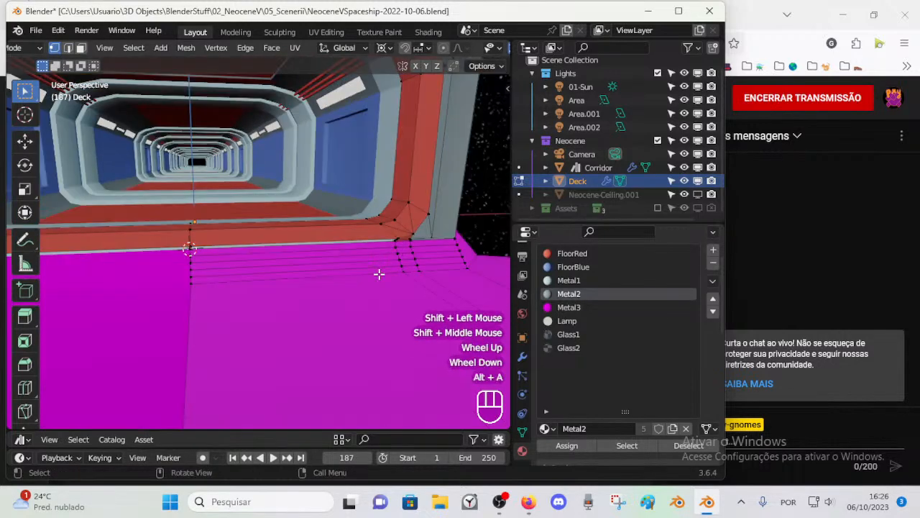
Step: Delete the uppermost loop of magenta faces running along the floor border below the frame
key("3")
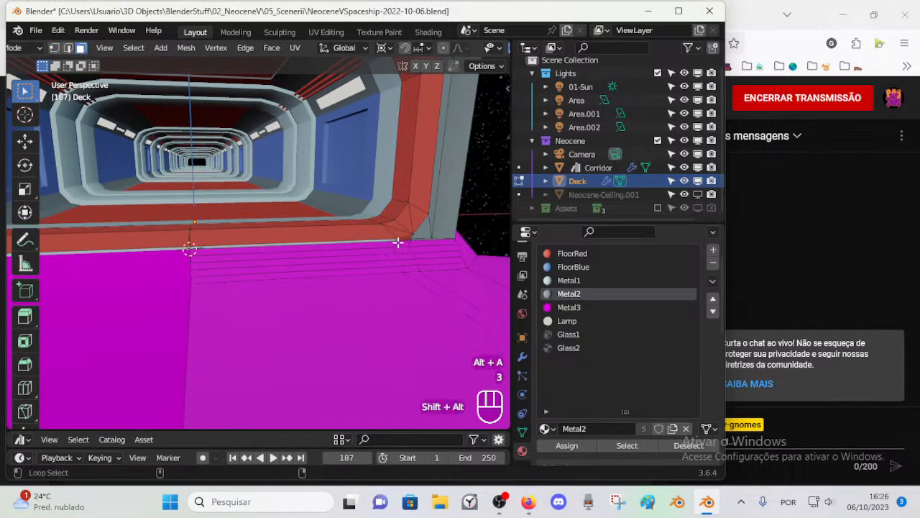
left_click(399, 242, "alt+shift")
key("x")
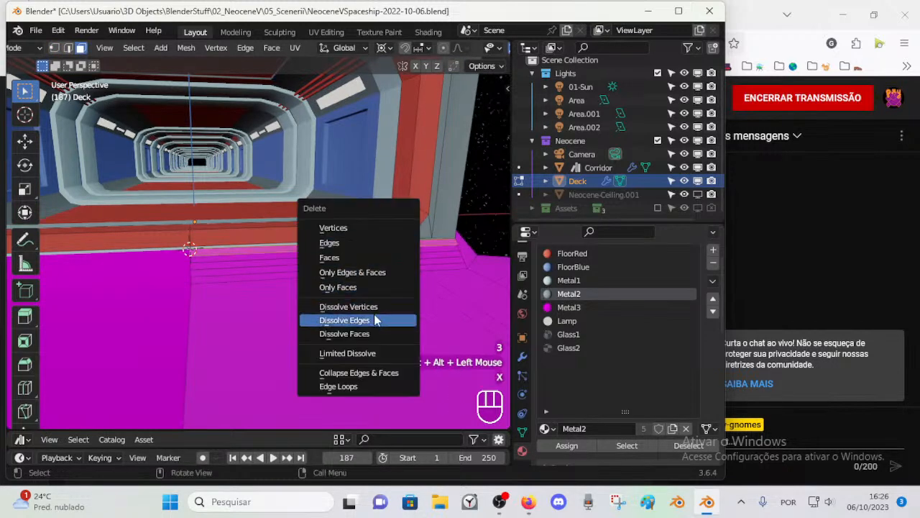
left_click(356, 243)
scroll(380, 280, "up", 1)
scroll(297, 278, "down", 1)
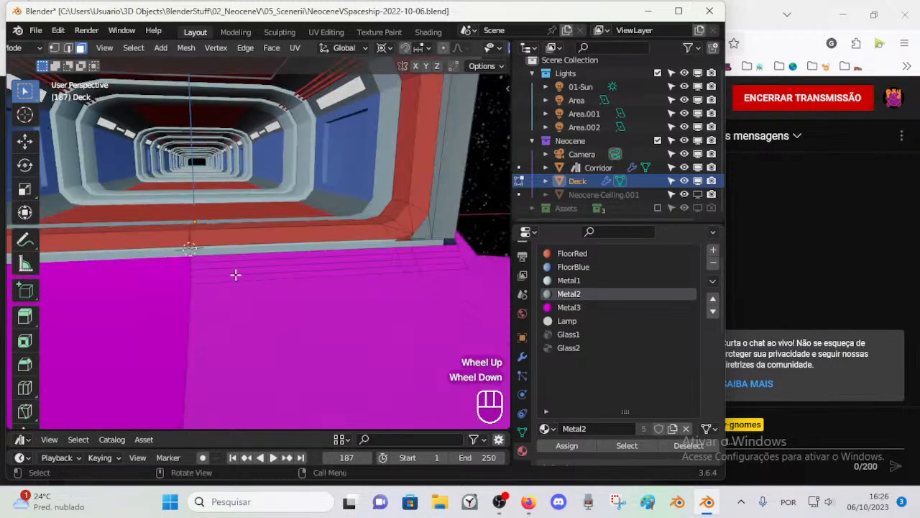
Step: Delete the edge loop along the remaining upper border of the magenta floor steps
key("1")
left_click(351, 251)
key("2")
left_click(407, 240, "alt+shift")
scroll(397, 259, "up", 1)
scroll(396, 258, "down", 1)
key("alt+a")
key("2")
left_click(435, 243, "alt+shift")
key("x")
left_click(430, 248)
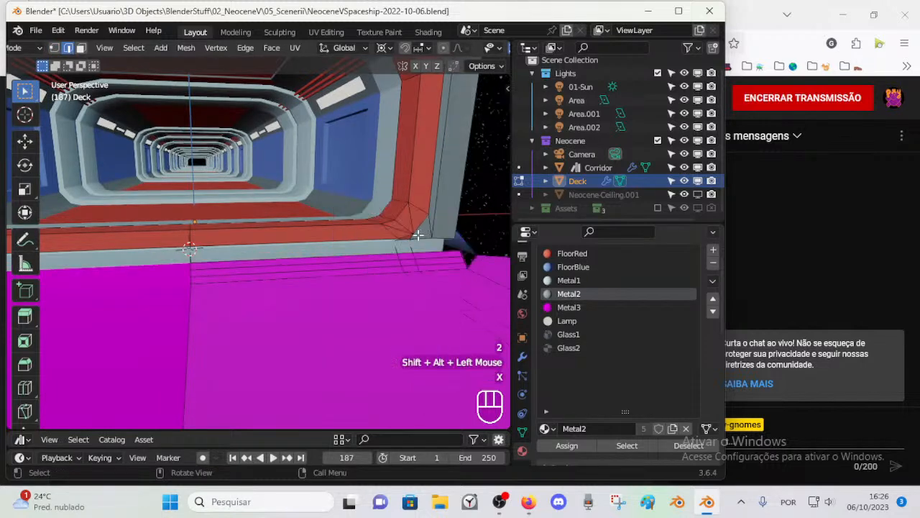
Step: Delete the leftover vertices on the centre line between the red frame and the magenta floor
key("1")
key("c")
right_click(404, 241)
scroll(404, 241, "up", 1)
scroll(404, 241, "down", 1)
middle_click_drag(404, 241, 302, 338)
scroll(436, 266, "up", 1)
scroll(436, 266, "down", 1)
middle_click_drag(288, 360, 281, 290, "shift")
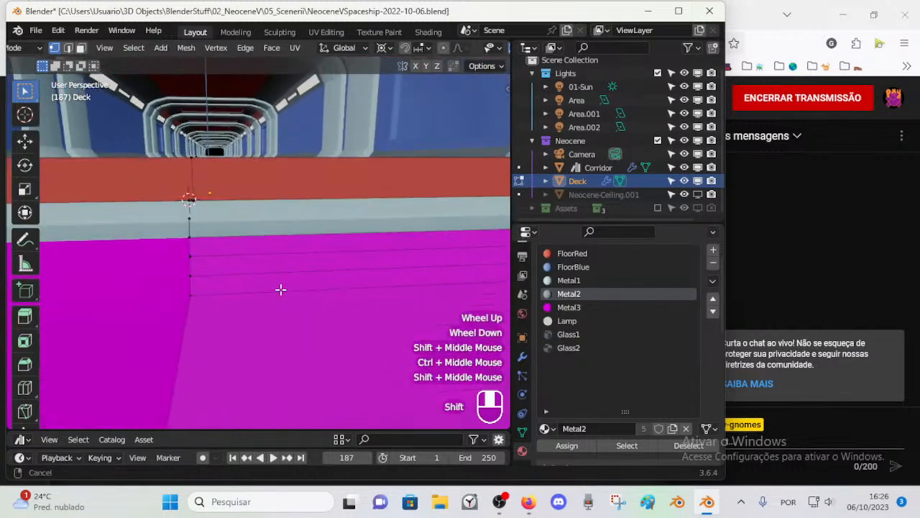
middle_click_drag(232, 253, 84, 329)
left_click(220, 286)
left_click(222, 293, "shift")
key("x")
left_click(87, 328)
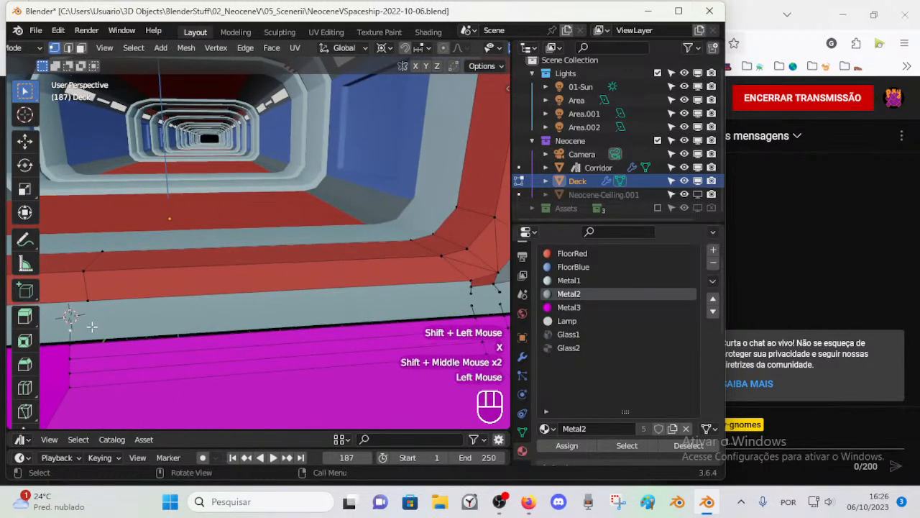
key("x")
key("x")
key("x")
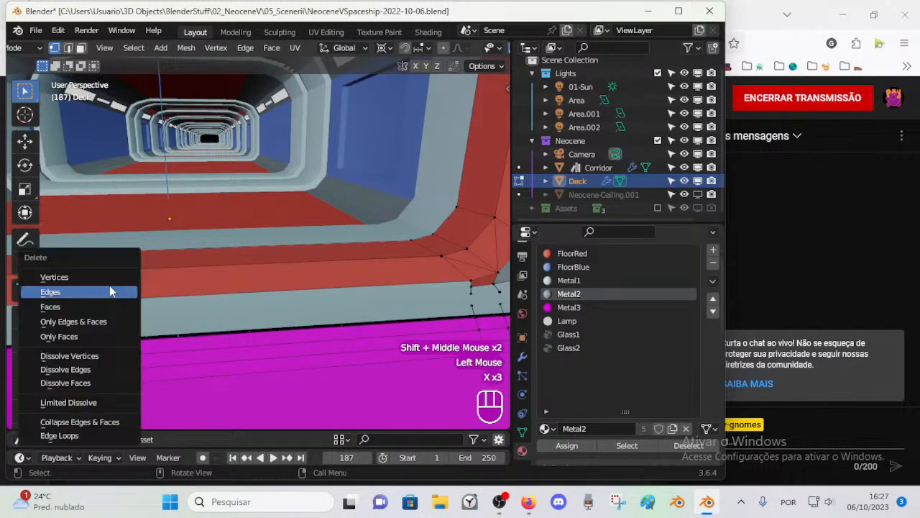
Step: Delete the leftover loose vertices between the frame's lower corner face and the magenta floor steps
middle_click_drag(299, 355, 362, 302, "shift")
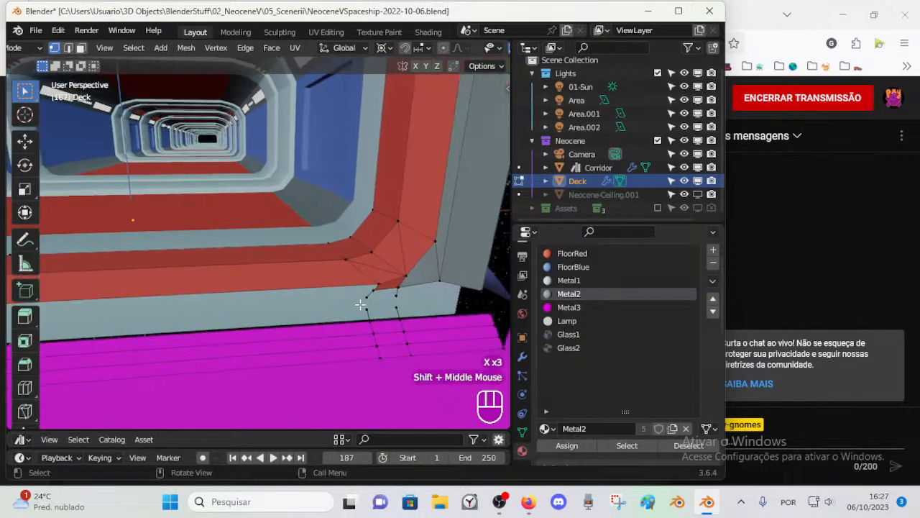
left_click(365, 307)
left_click(366, 305, "shift")
left_click(373, 290, "shift")
left_click(377, 297)
left_click(398, 297, "shift")
left_click(397, 307, "shift")
left_click(361, 312, "shift")
left_click(358, 303, "shift")
key("x")
left_click(365, 293)
left_click(401, 291, "shift")
left_click(399, 304, "shift")
left_click(370, 305, "shift")
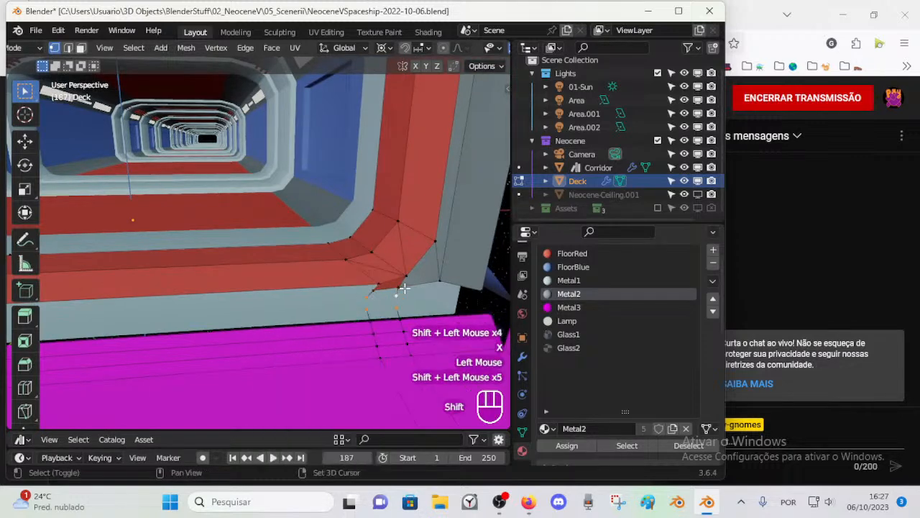
key("x")
left_click(405, 286)
Step: In front view, lower the corner face's vertex nearest the centre line along Z towards the magenta border
scroll(369, 290, "down", 2)
middle_click_drag(369, 289, 232, 259)
key("KP_1")
scroll(376, 288, "up", 2)
scroll(280, 241, "up", 4)
middle_click_drag(281, 241, 374, 194, "shift")
scroll(316, 263, "down", 1)
key("g")
key("z")
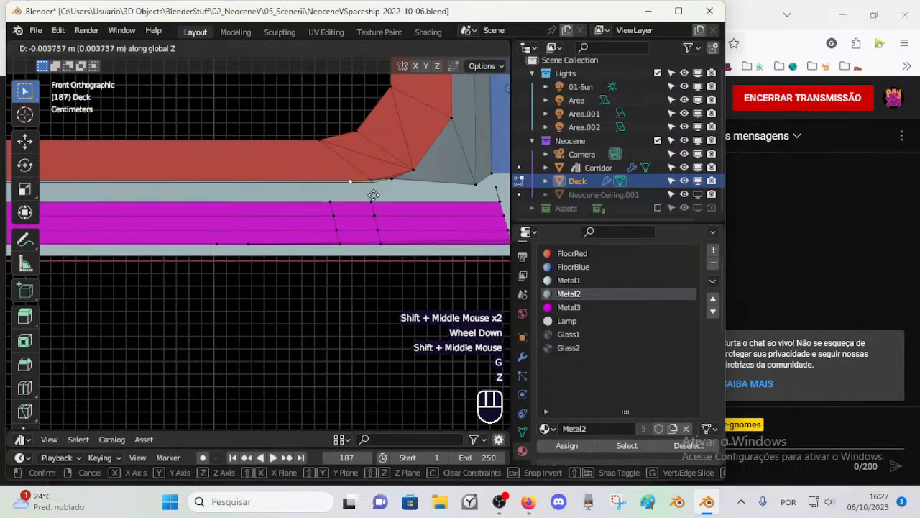
left_click(372, 205)
Step: Lower the two other bottom vertices of the frame's corner along Z, one after the other
left_click(398, 180)
key("g")
key("z")
left_click(398, 190)
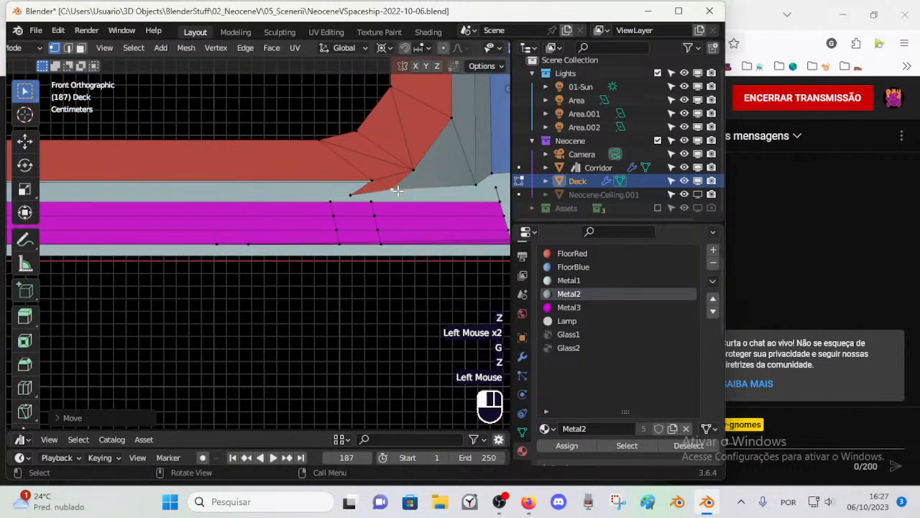
left_click(474, 182)
key("g")
key("z")
left_click(423, 171)
Step: Snap the 3D cursor to the corner's innermost bottom vertex and flatten the other two to its height with a Z scale of 0
left_click(350, 194)
key("shift+s")
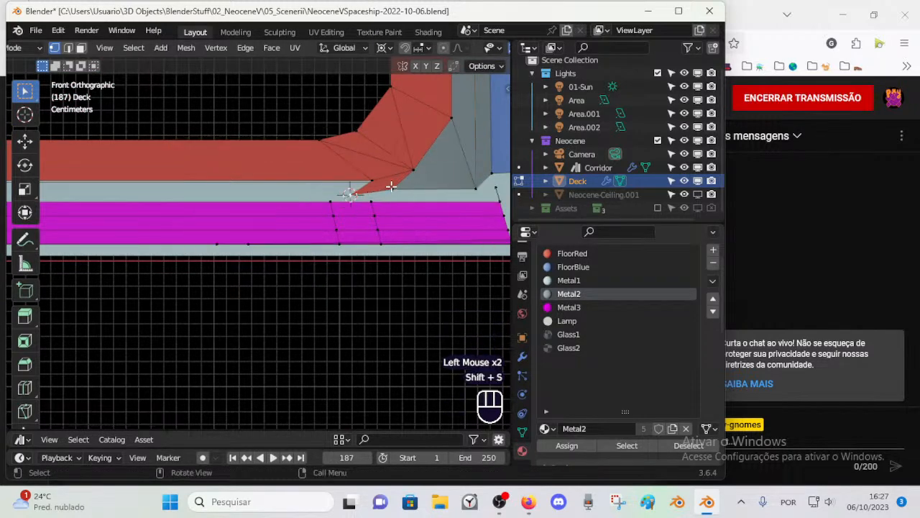
left_click(419, 179)
key("shift+s")
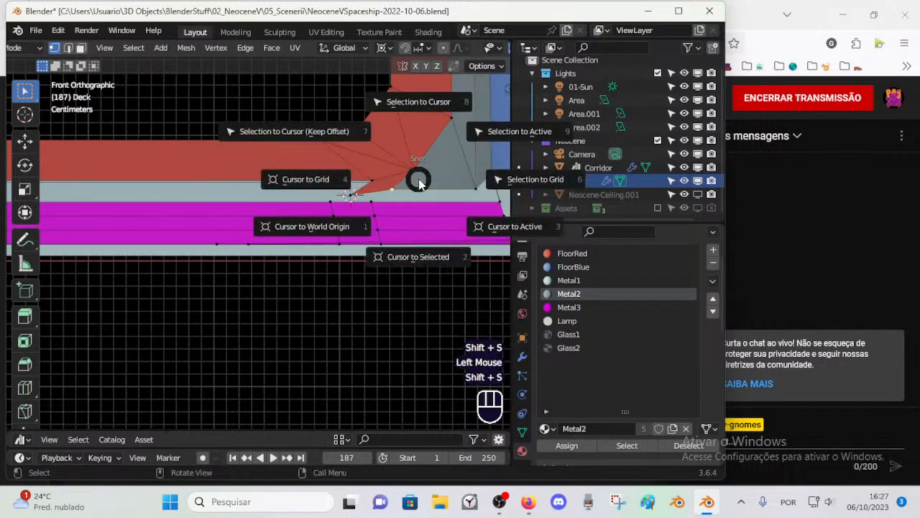
left_click(392, 205, "shift")
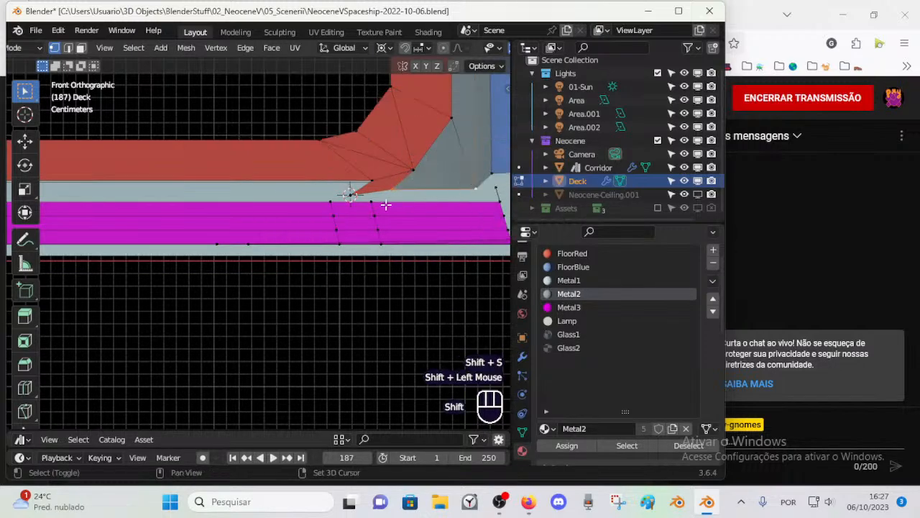
key("s")
key("z")
key("KP_0")
key("KP_Enter")
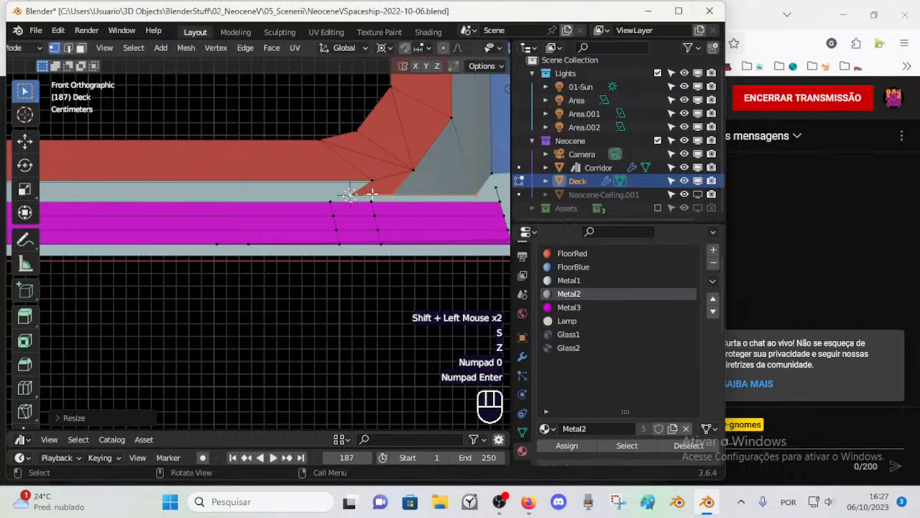
Step: Extrude the frame's lower centre-line vertex downwards and align it to the 3D cursor's height with a Z scale of 0
middle_click_drag(328, 224, 330, 228, "shift")
scroll(295, 222, "down", 2)
left_click(89, 194)
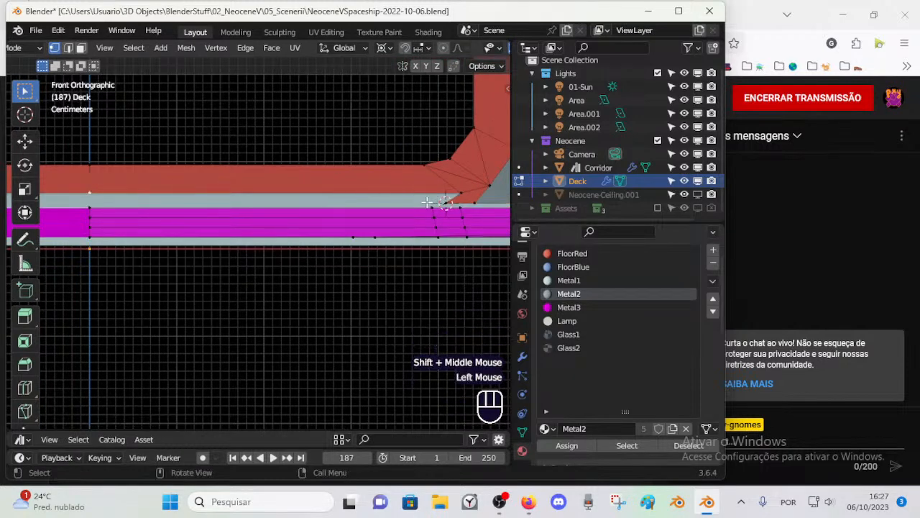
key("e")
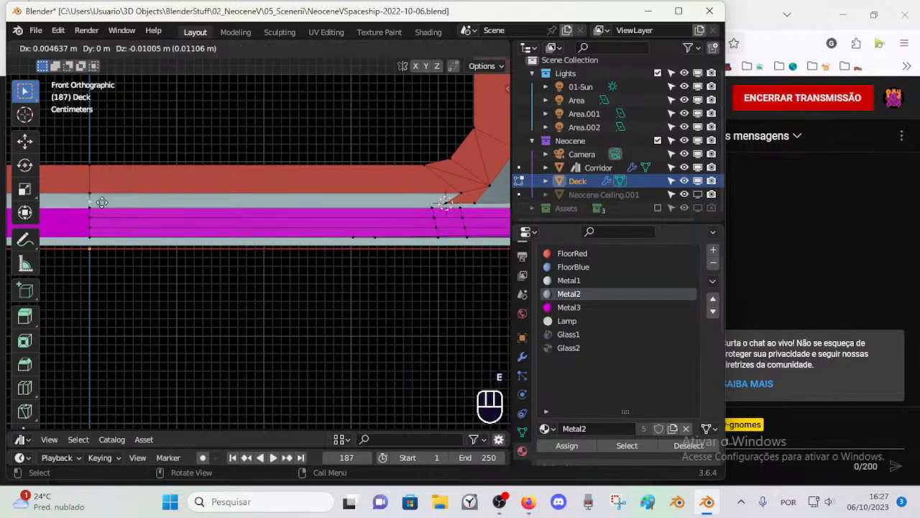
left_click(104, 202)
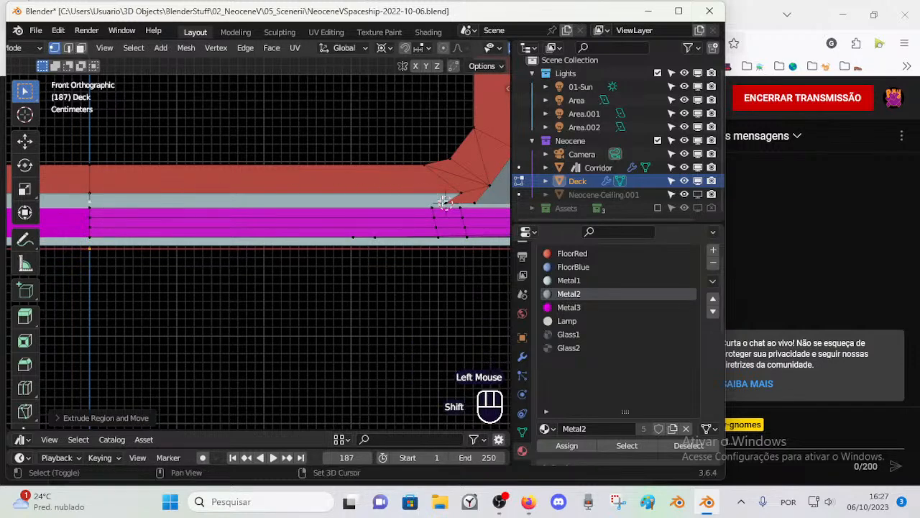
left_click(464, 194, "shift")
key("s")
key("z")
key("KP_0")
key("KP_Enter")
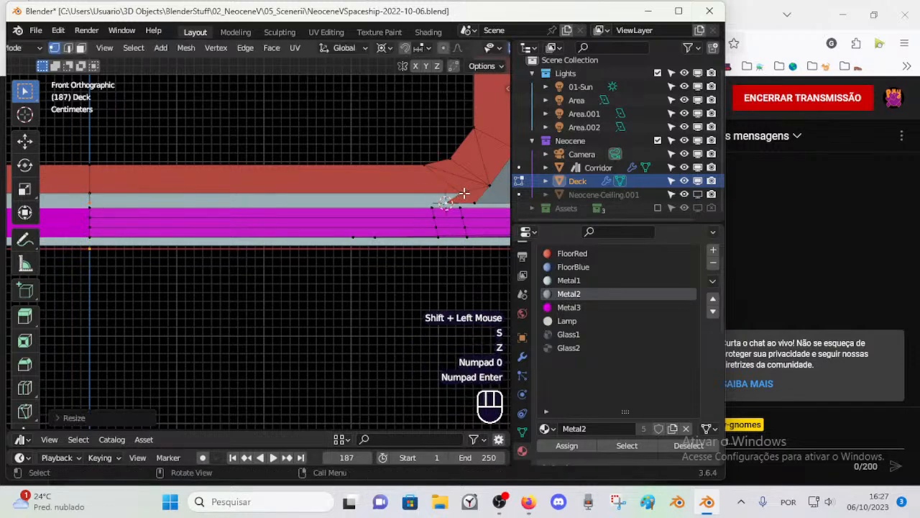
Step: Join the extruded centre-line vertex to the corner's innermost bottom vertex with an edge
left_click(101, 201)
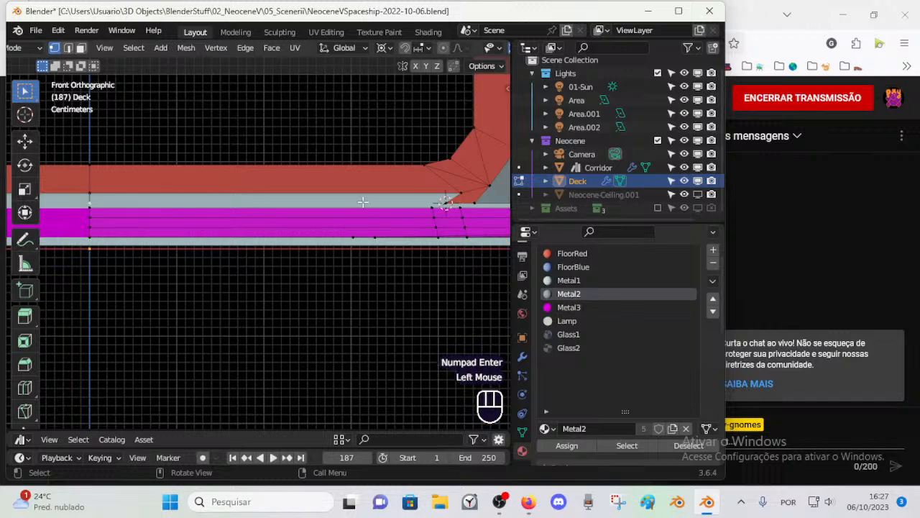
left_click(445, 203, "shift")
key("f")
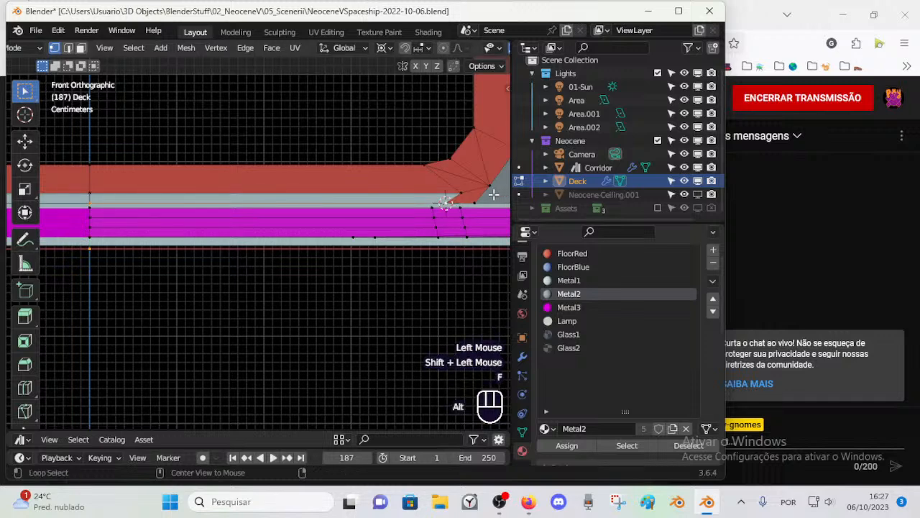
Step: Shift the two inner bottom vertices of the frame's corner along X towards the frame's centre, one after the other
key("alt+a")
left_click(468, 186)
key("g")
key("x")
left_click(434, 184)
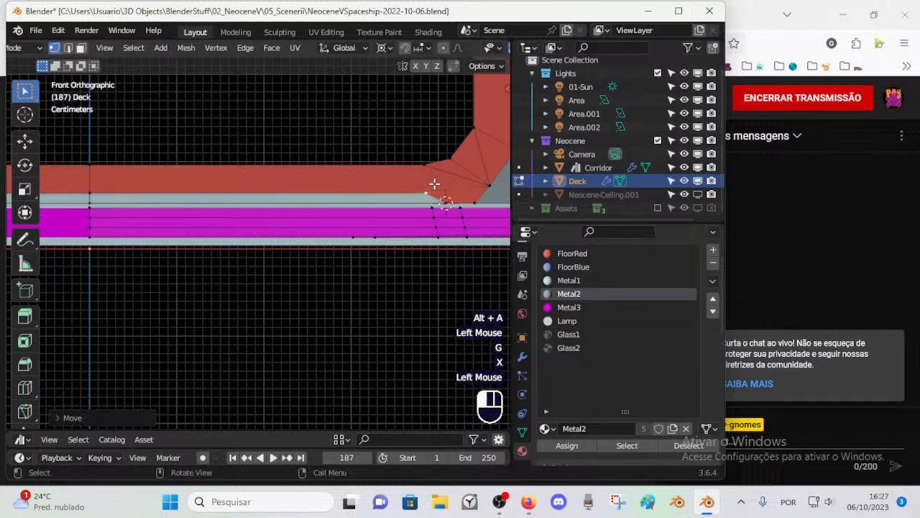
key("g")
key("x")
left_click(430, 189)
Step: Snap the 3D cursor to the red border's upper vertex beside the corner and align the vertex column below it with an X scale of 0
left_click(426, 163)
key("shift+s")
key("2")
key("s")
key("x")
key("KP_0")
key("KP_Enter")
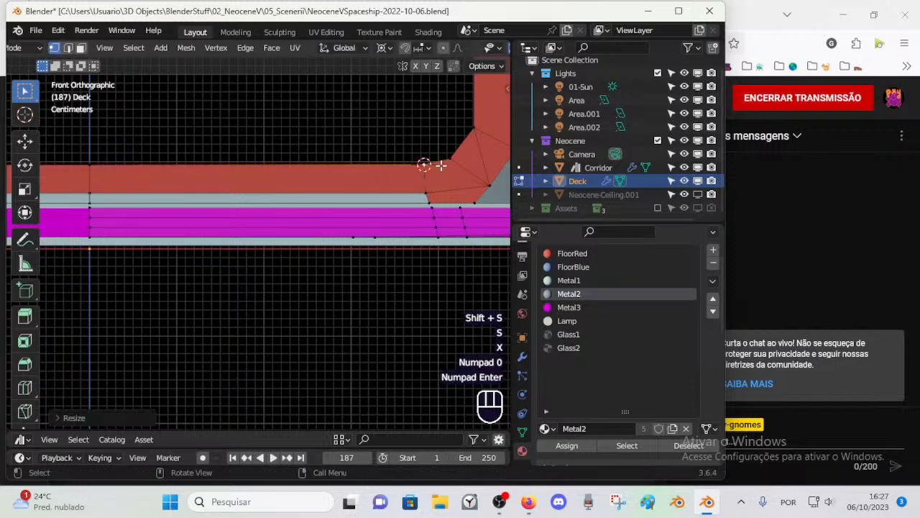
left_click(429, 195)
left_click(428, 207, "shift")
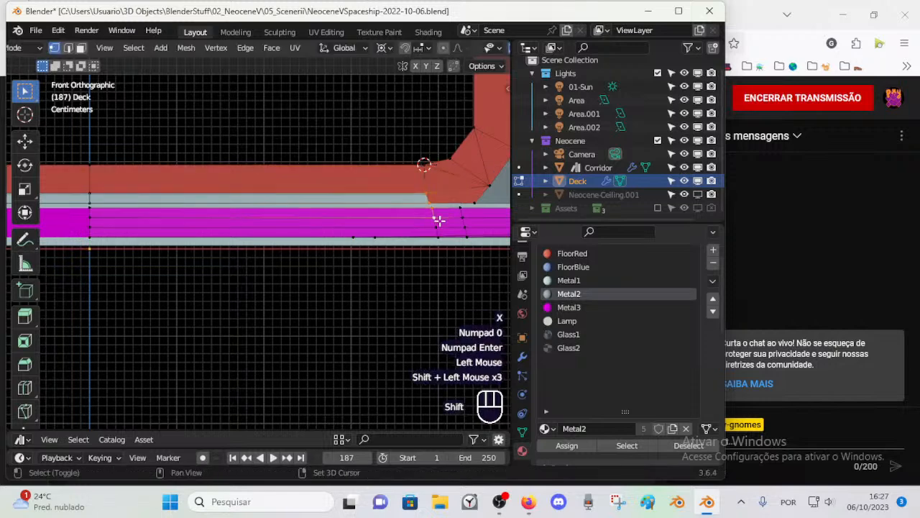
left_click(437, 232, "shift")
key("s")
key("x")
key("KP_0")
key("KP_Enter")
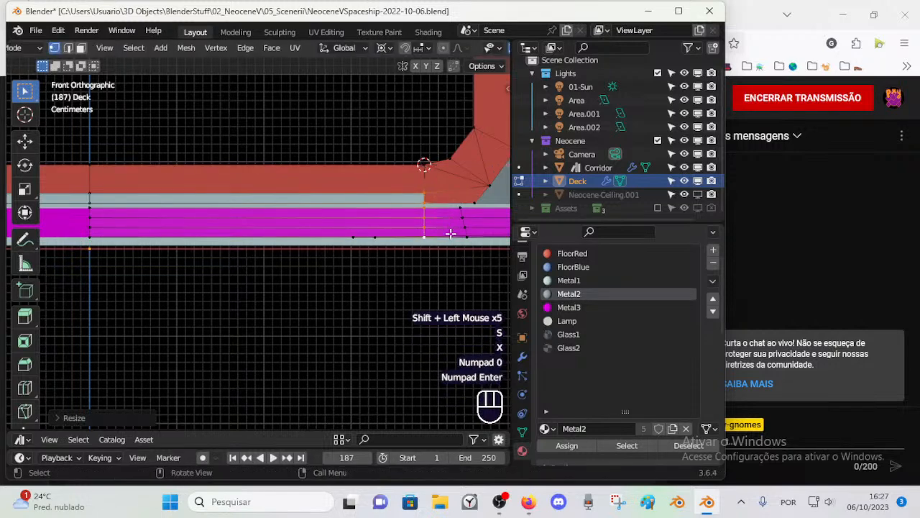
Step: Fill the strip between the red border's lower edge and the magenta steps with two faces
key("alt+a")
key("2")
left_click(396, 194)
left_click(401, 204, "shift")
key("f")
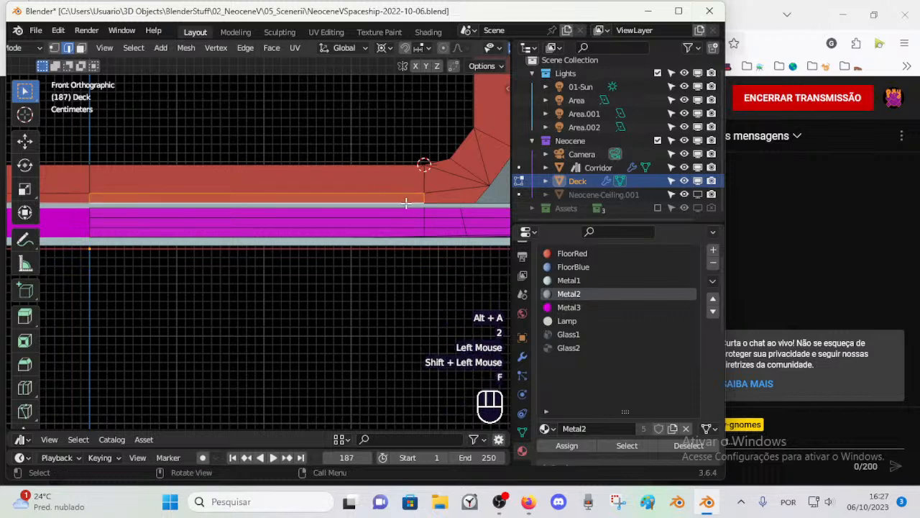
key("1")
key("alt+a")
key("2")
left_click(422, 201)
left_click(405, 206, "shift")
key("f")
key("1")
middle_click_drag(457, 204, 427, 214, "shift")
left_click(438, 224)
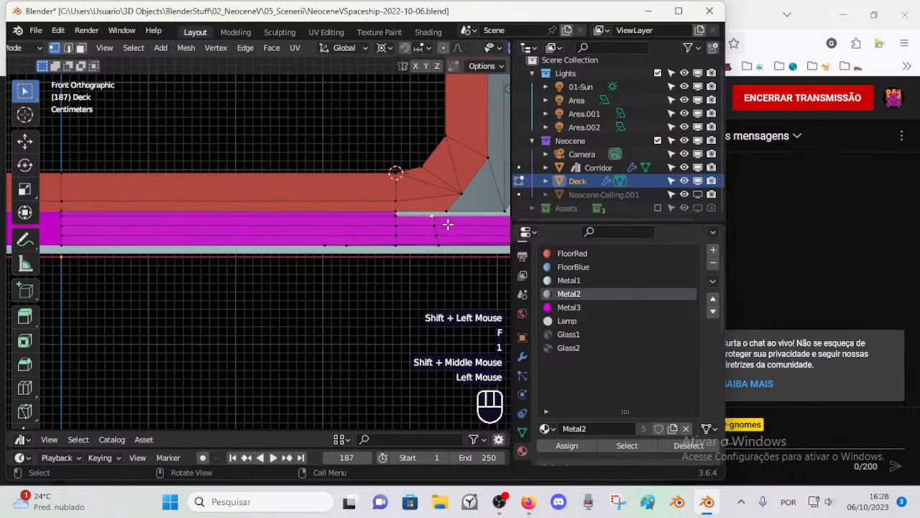
key("2")
key("Escape")
key("Escape")
key("1")
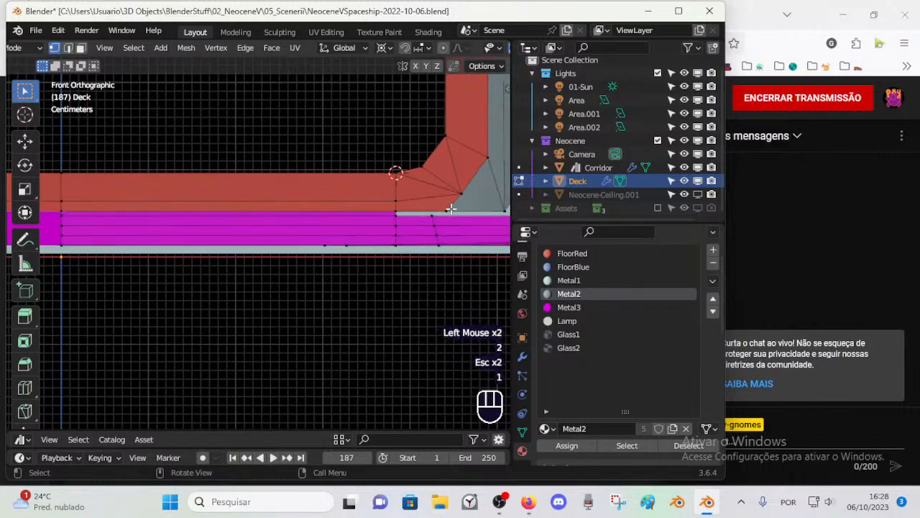
Step: Snap the 3D cursor to the corner's outer bottom vertex and align the vertices below it with an X scale of 0
left_click(467, 207)
key("shift+s")
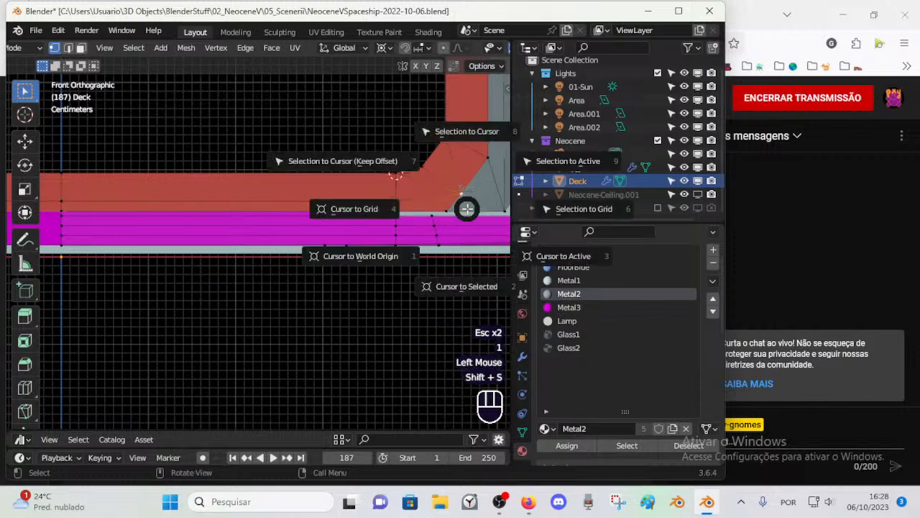
key("2")
left_click(455, 209)
left_click(434, 218, "shift")
left_click(437, 230, "shift")
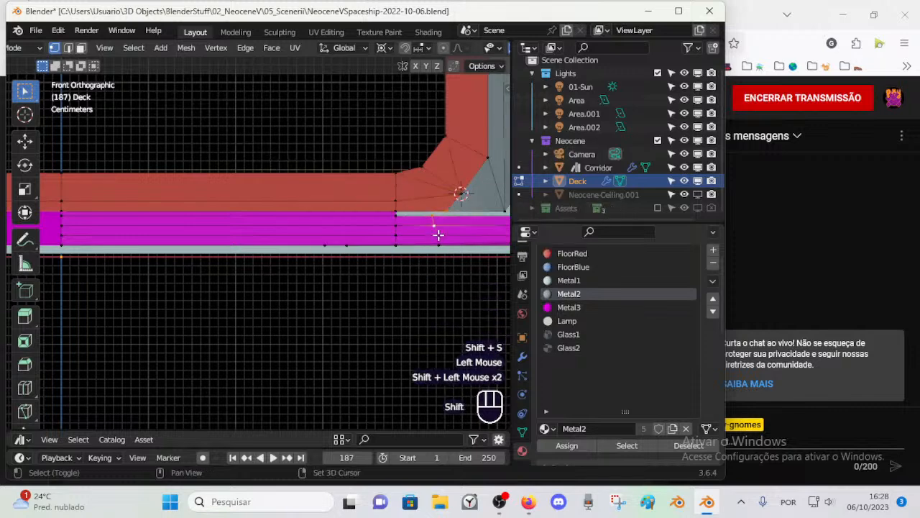
key("s")
key("x")
key("KP_0")
key("KP_Enter")
key("alt+a")
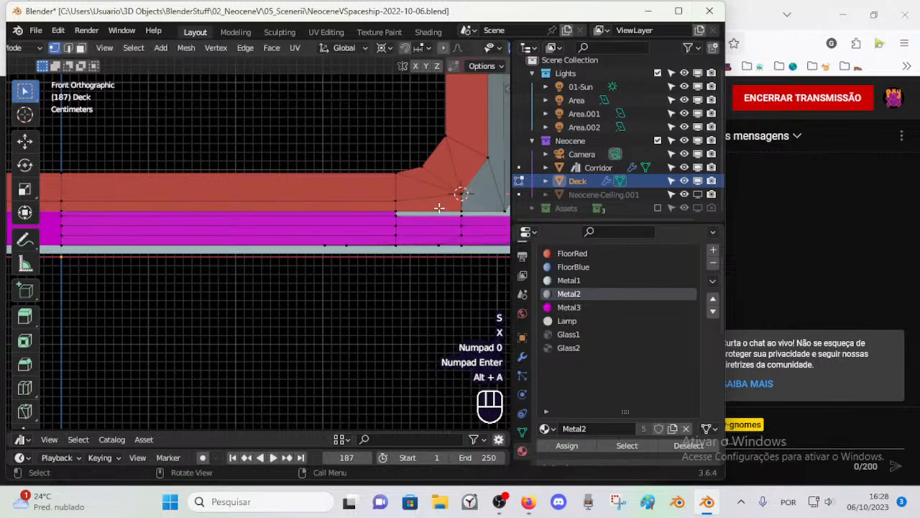
Step: Merge the stray bottom vertex with the bottom vertex of the newly aligned column
left_click(464, 243)
left_click(464, 243, "shift")
key("m")
left_click(466, 245)
Step: Delete the magenta floor faces in front of the frame's corner
scroll(468, 243, "down", 1)
middle_click_drag(468, 243, 378, 260, "shift")
key("2")
left_click(459, 259)
scroll(459, 259, "down", 1)
middle_click_drag(459, 258, 345, 307)
scroll(420, 274, "down", 1)
scroll(420, 274, "down", 1)
scroll(396, 300, "down", 1)
scroll(370, 308, "down", 1)
scroll(370, 307, "down", 1)
middle_click_drag(345, 308, 347, 302)
key("3")
left_click(308, 245)
middle_click_drag(307, 246, 323, 286)
left_click(323, 286, "shift")
key("x")
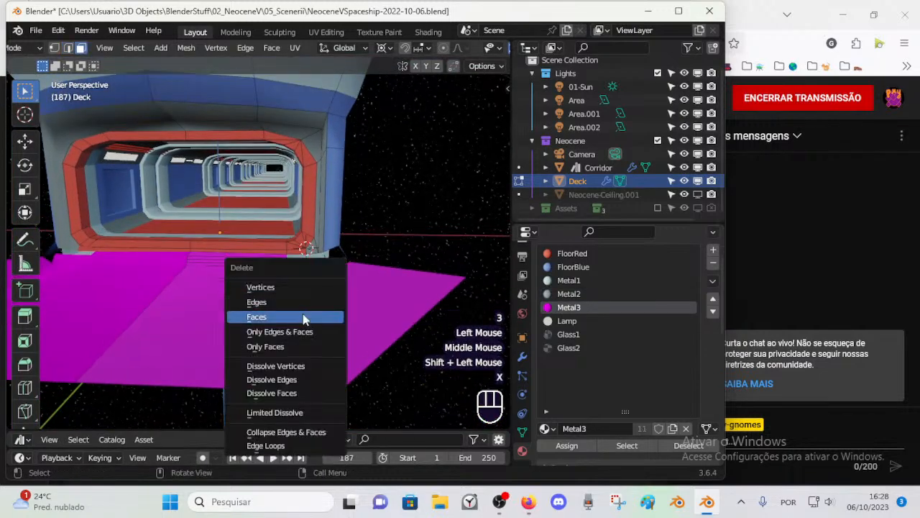
left_click(302, 317)
Step: Delete the loose edges left around the removed floor faces
key("2")
left_click(298, 309)
key("x")
left_click(295, 297)
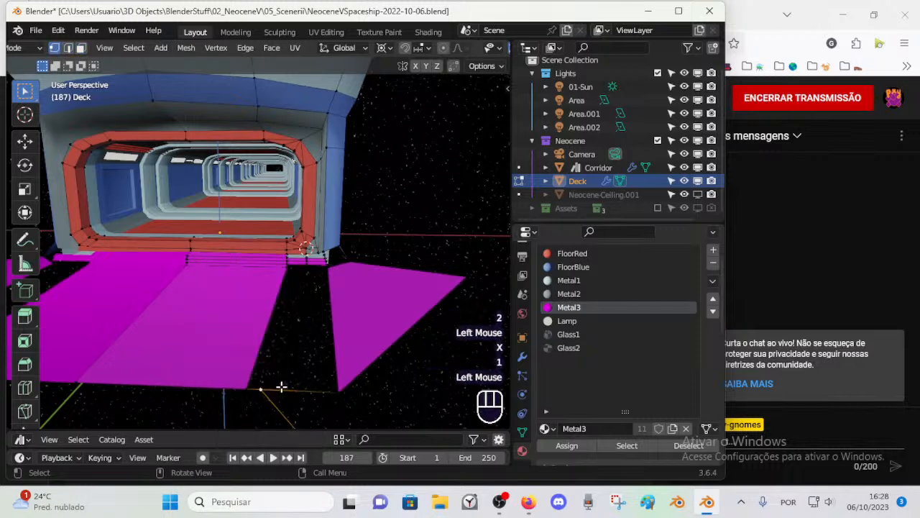
scroll(283, 329, "down", 2)
scroll(283, 312, "up", 1)
key("2")
left_click(269, 314)
key("x")
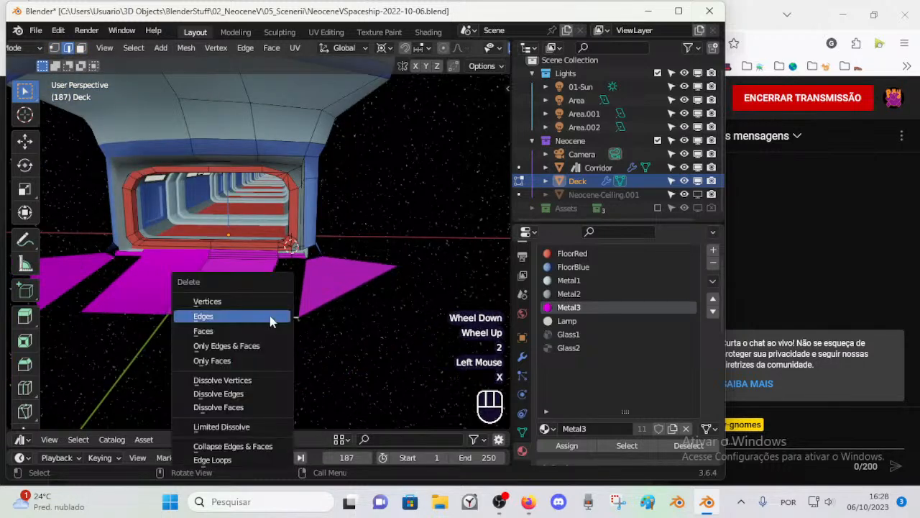
left_click(257, 314)
key("x")
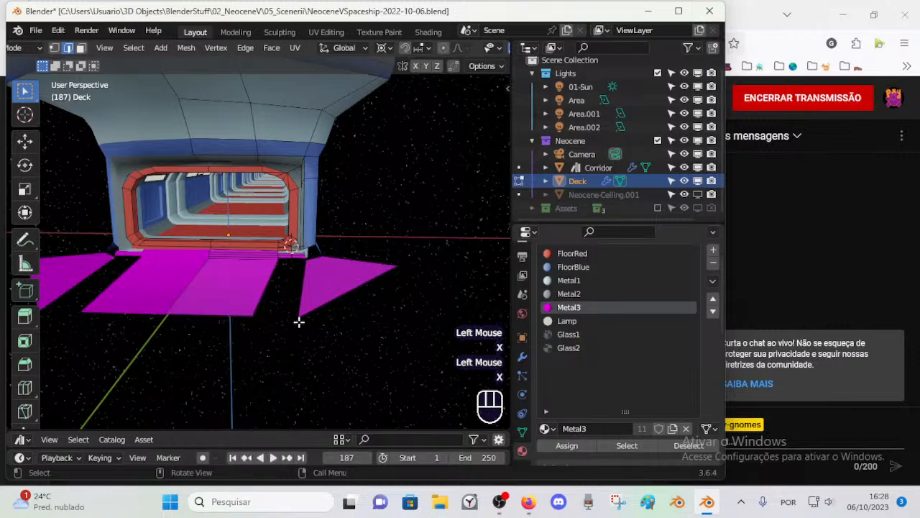
Step: Reveal the hidden geometry of the Deck and clear the selection
scroll(299, 322, "up", 1)
key("alt+h")
scroll(310, 320, "up", 1)
key("alt+a")
mouse_move(314, 316)
middle_mouse_down()
mouse_move(320, 294)
mouse_move(308, 300)
mouse_move(324, 316)
middle_mouse_up()
Step: Examine the faces, edges and end vertices of the magenta step below the frame's corner
scroll(309, 300, "up", 1)
left_click(335, 329)
left_click(295, 338)
double_click(295, 338)
double_click(261, 340)
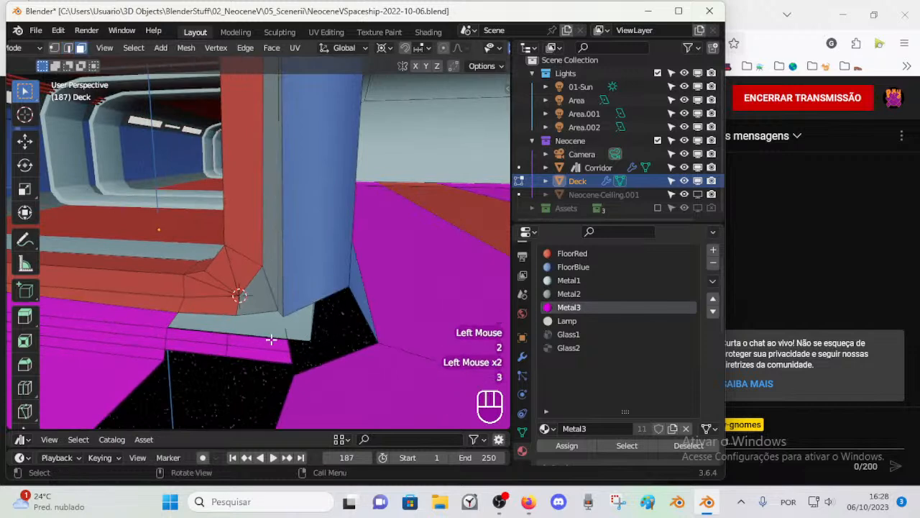
double_click(299, 363)
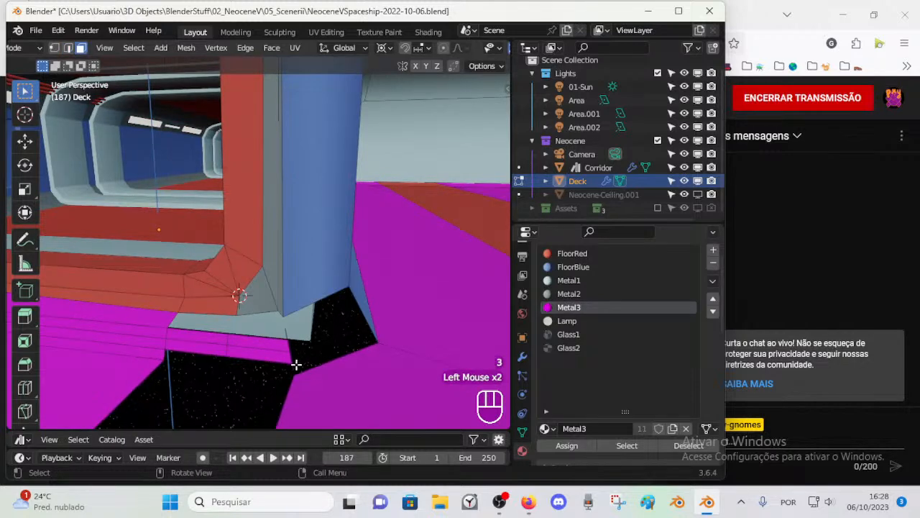
key("2")
left_click(294, 343)
left_click(285, 334, "shift")
double_click(291, 363)
key("1")
middle_click_drag(294, 365, 331, 314)
key("1")
scroll(333, 313, "down", 1)
scroll(334, 296, "up", 1)
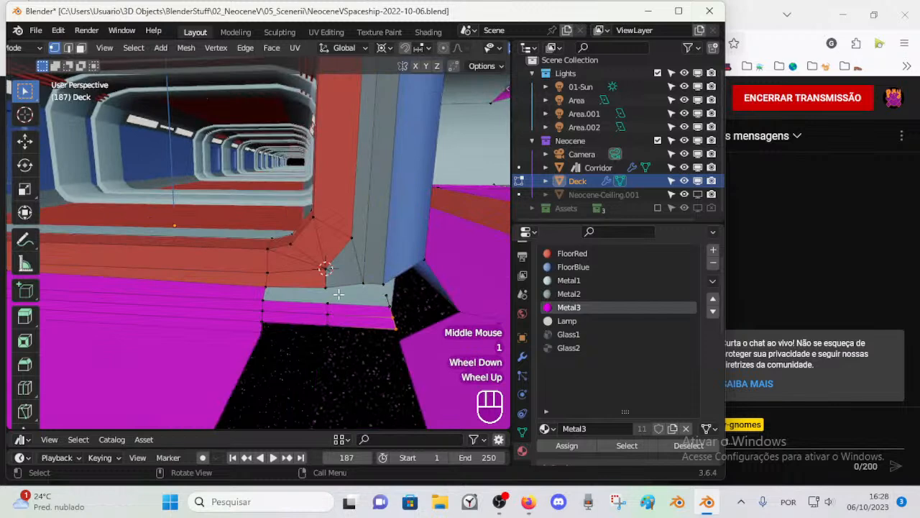
Step: Fill the area between the frame corner's bottom vertices and the step below, and save the file
left_click(363, 283)
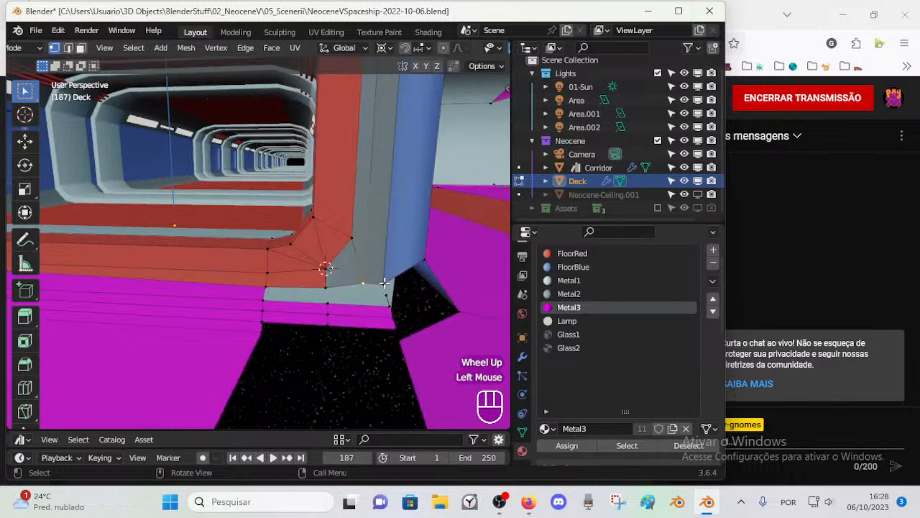
left_click(327, 303, "shift")
key("f")
key("2")
key("alt+a")
key("alt+a")
middle_click_drag(332, 303, 319, 302)
key("ctrl+s")
Step: Delete the blue band faces above the entrance and down its side pillar
scroll(280, 273, "down", 1)
middle_click_drag(279, 273, 323, 238)
key("3")
left_click(382, 113, "alt+shift")
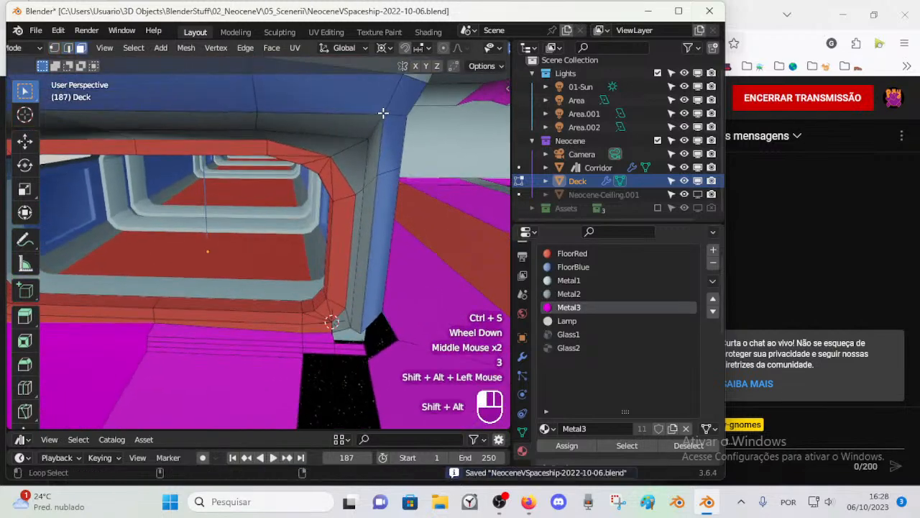
scroll(382, 113, "down", 1)
middle_click_drag(382, 113, 335, 281)
scroll(312, 195, "up", 1)
scroll(403, 167, "down", 2)
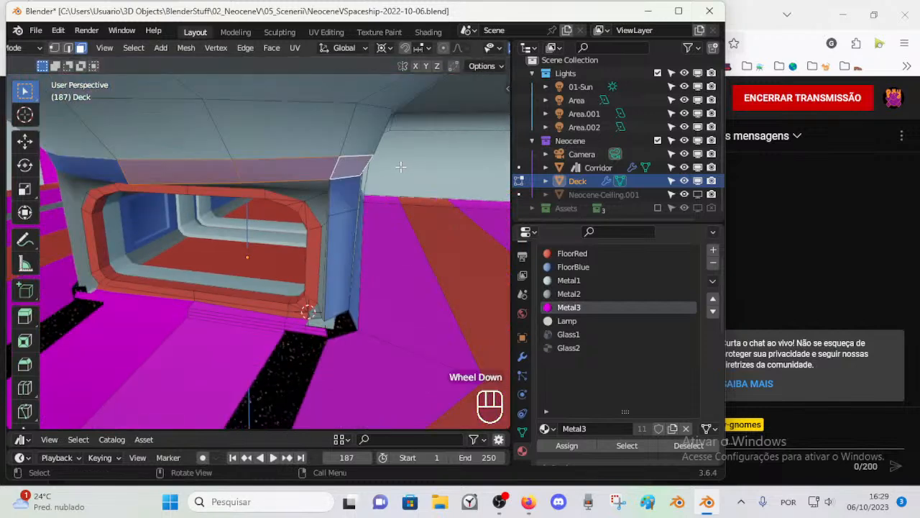
middle_click_drag(348, 179, 338, 170)
left_click(335, 159, "shift")
left_click(336, 158, "shift")
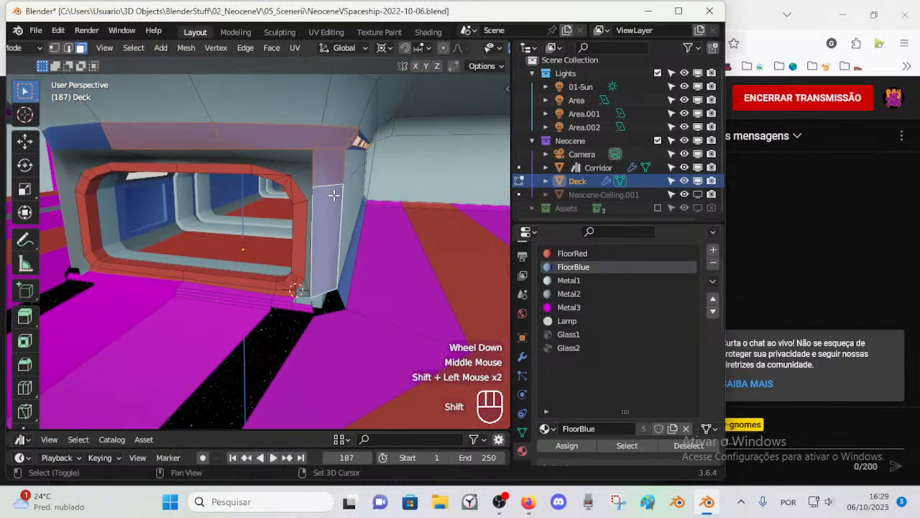
key("alt+a")
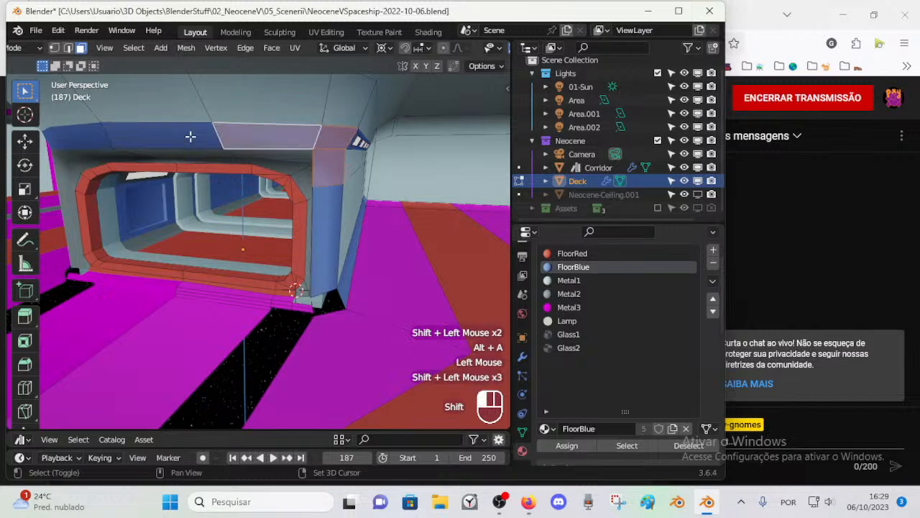
key("x")
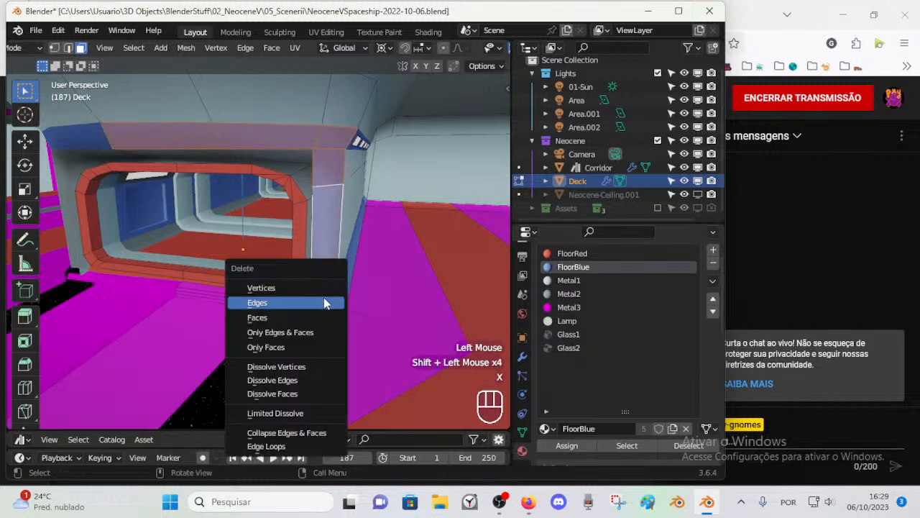
left_click(310, 313)
Step: Undo the deletion of the blue band faces
scroll(322, 290, "up", 1)
middle_click_drag(321, 290, 324, 243)
scroll(298, 281, "down", 1)
key("1")
key("ctrl+z")
key("ctrl+z")
key("1")
Step: Merge the vertices at the blue pillar's inner base and fill the face between the frame's corner and the magenta step
scroll(356, 189, "up", 1)
middle_click_drag(378, 156, 323, 292)
scroll(325, 295, "down", 1)
scroll(325, 295, "up", 1)
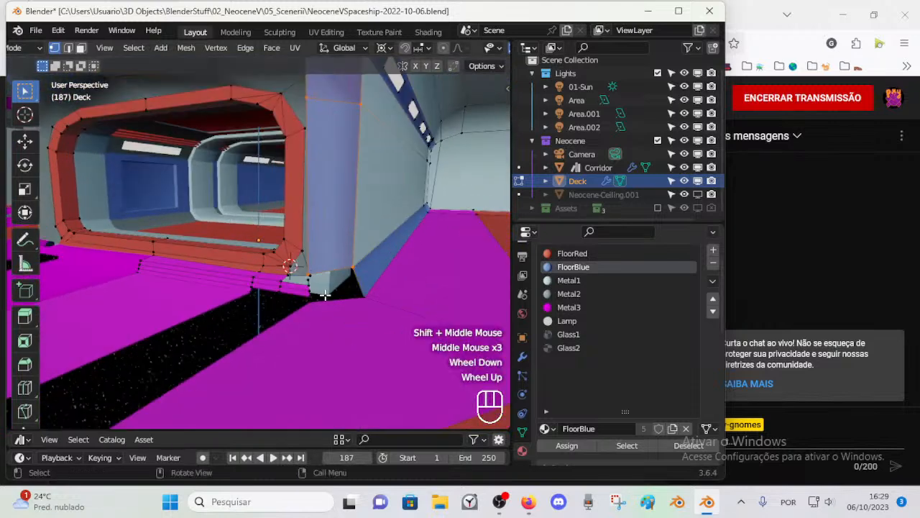
key("2")
scroll(340, 273, "up", 1)
left_click(389, 294)
middle_click_drag(367, 336, 363, 314, "shift")
key("1")
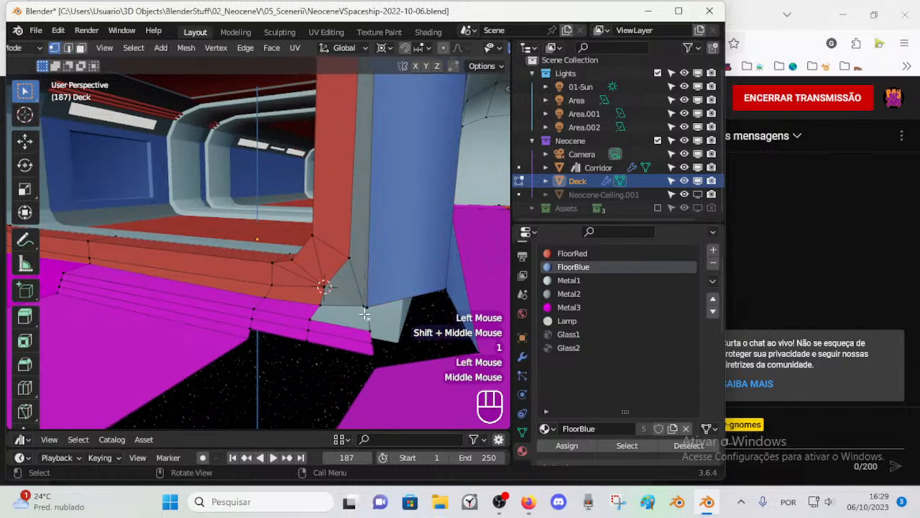
key("m")
left_click(362, 304)
key("alt+a")
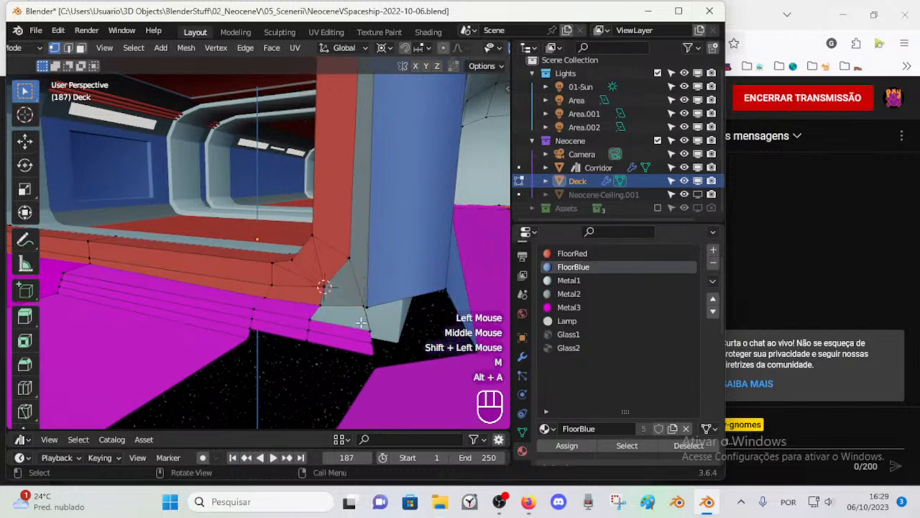
left_click(337, 335, "shift")
key("f")
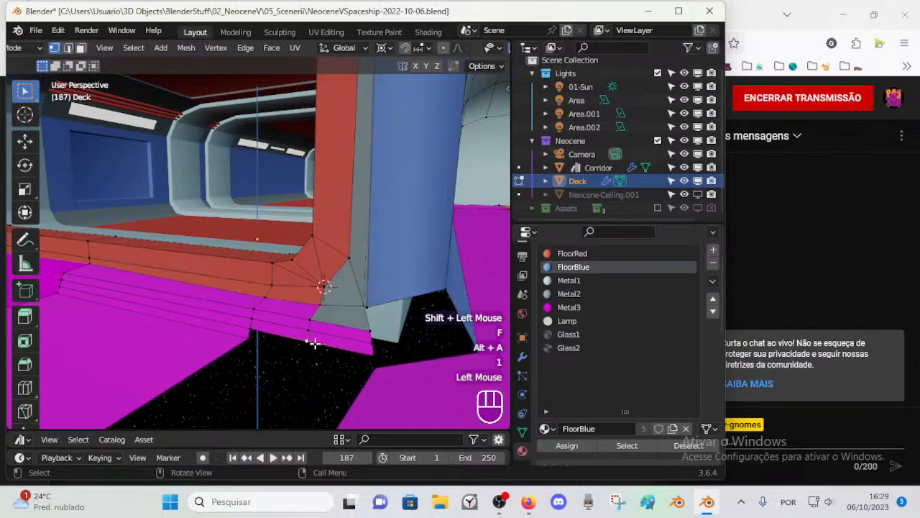
Step: Extrude the step's middle bottom vertex downwards along Z and join it to the neighbouring floor corner vertex with an edge
key("e")
key("z")
left_click(311, 358)
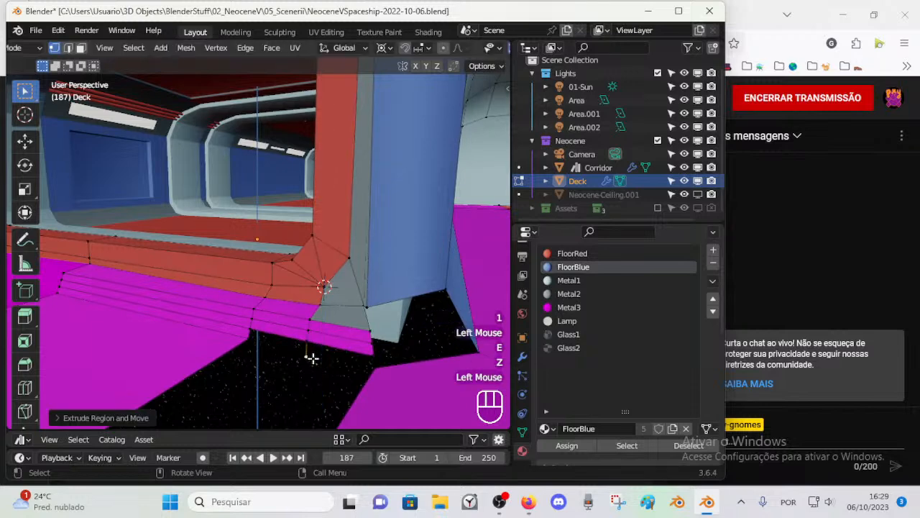
left_click(249, 339, "shift")
key("2")
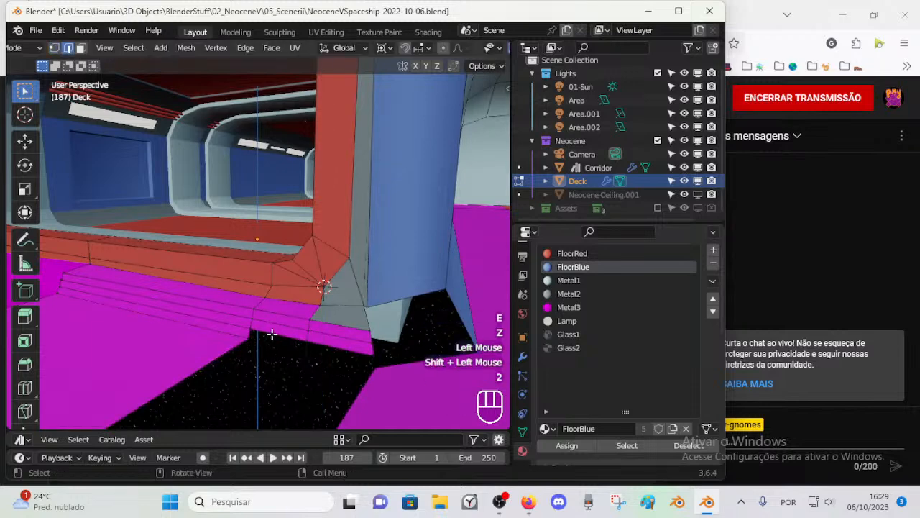
left_click(306, 357)
key("1")
left_click(307, 355)
left_click(249, 339, "shift")
key("f")
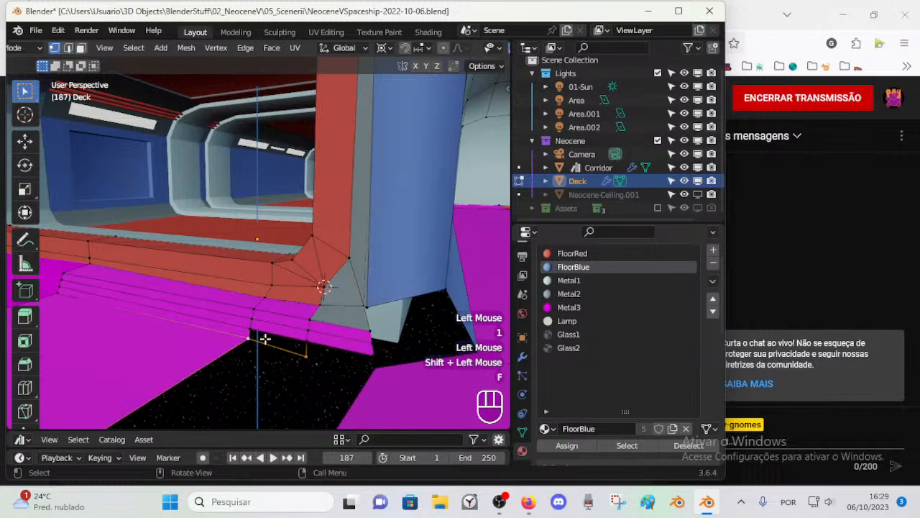
Step: Fill the step's lower faces and join its outer bottom corner to the neighbouring magenta floor corner
key("2")
left_click(290, 333)
left_click(318, 350, "shift")
key("alt+a")
key("1")
left_click(376, 362)
left_click(369, 362, "shift")
key("f")
key("2")
left_click(347, 348)
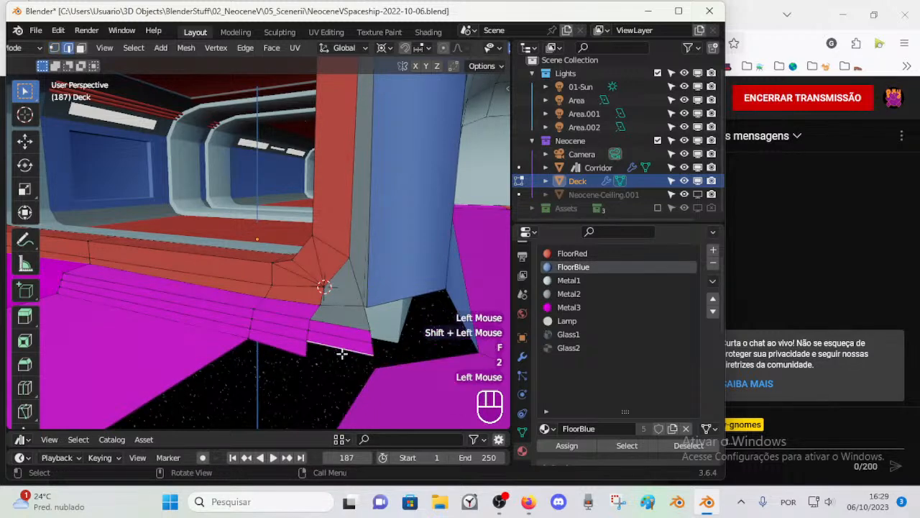
key("f")
Step: Snap the 3D cursor to the floor corner vertex and select it together with the step's adjacent bottom vertex
key("alt+a")
key("1")
left_click(245, 337)
double_click(247, 338)
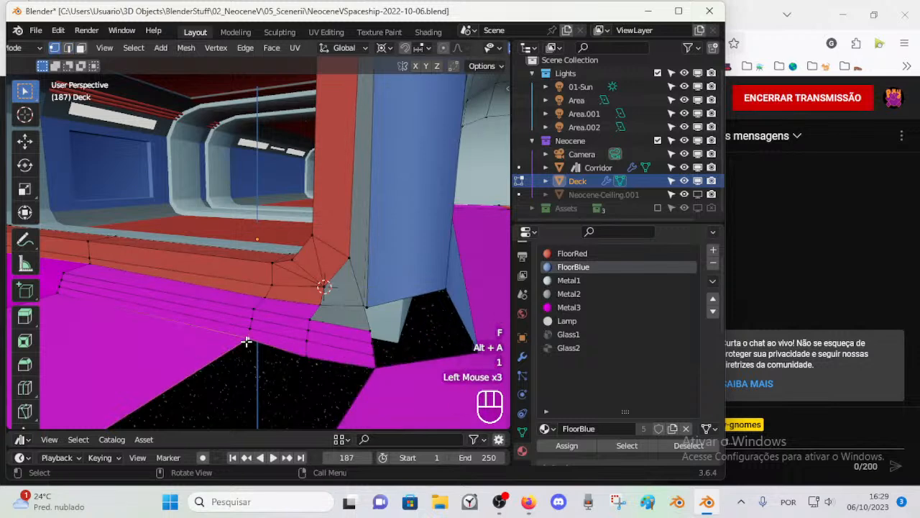
key("shift+s")
left_click(276, 427)
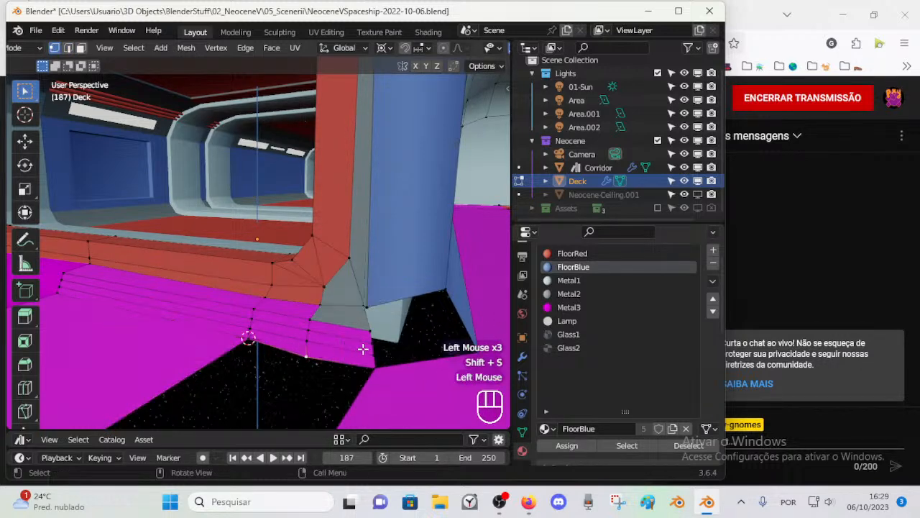
key("s")
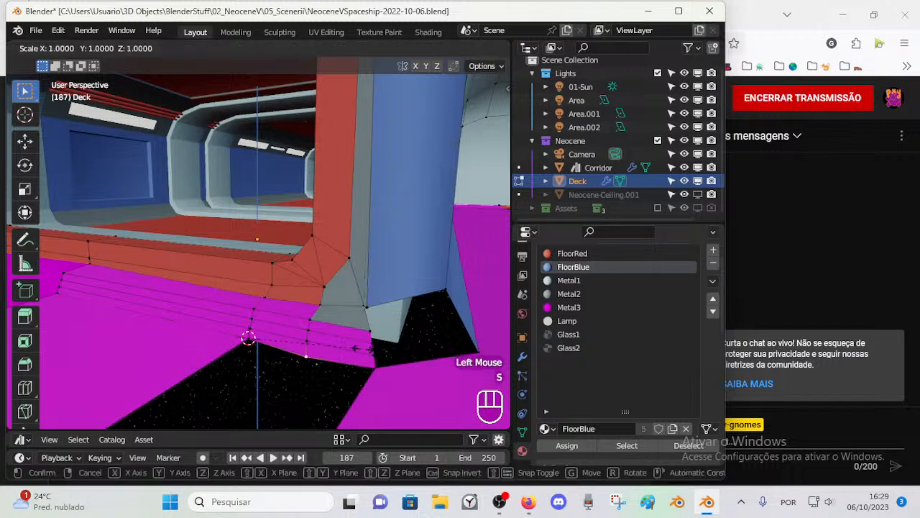
key("x")
key("y")
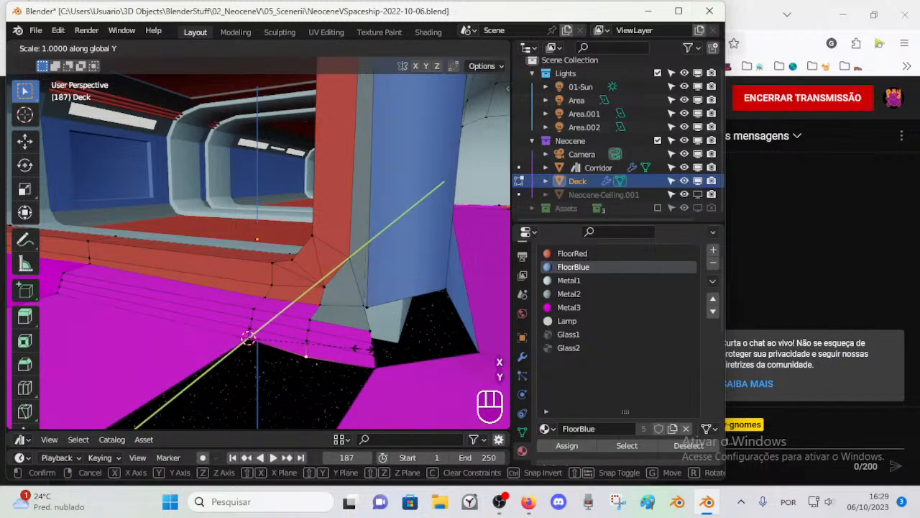
key("KP_Enter")
left_click(343, 349, "shift")
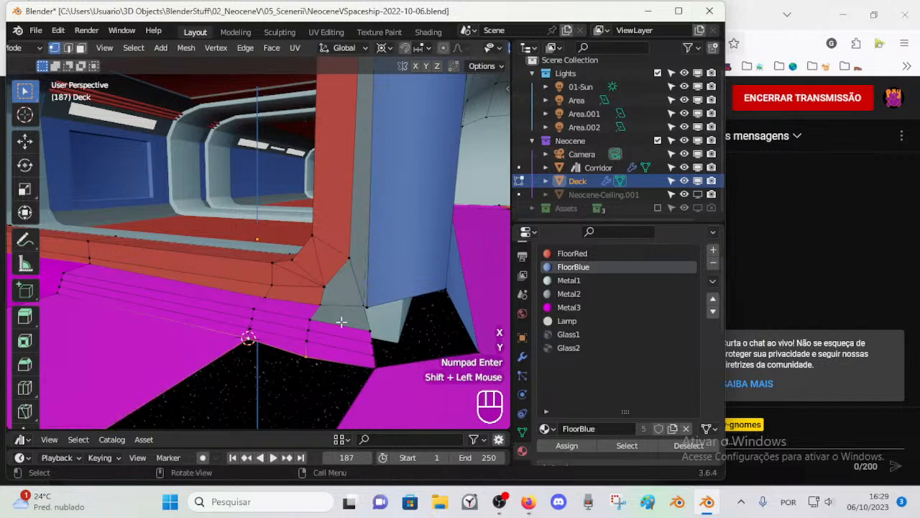
Step: Scale the two selected bottom vertices to 0 along global Y about the 3D cursor
key("s")
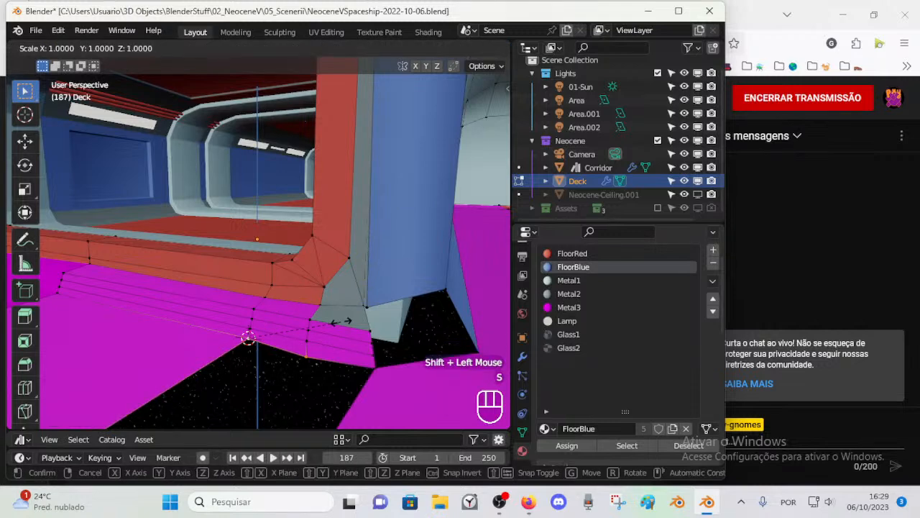
key("y")
key("KP_0")
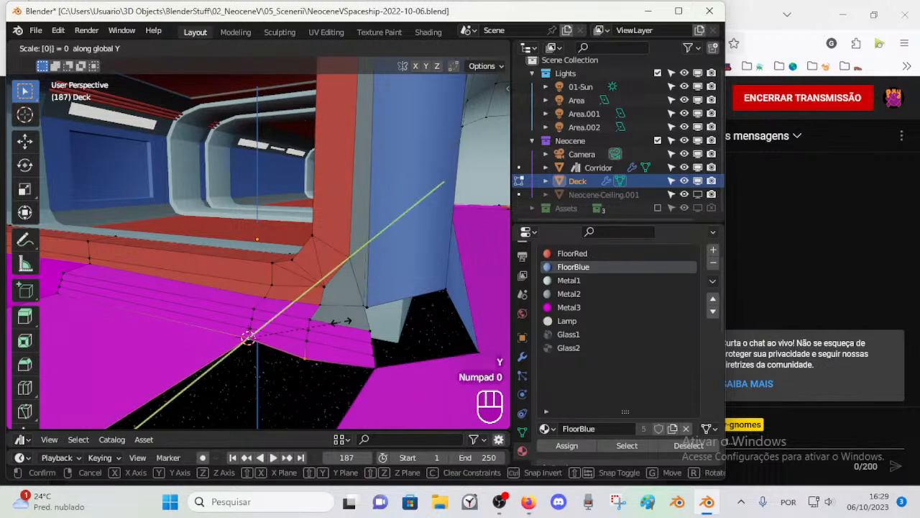
key("KP_Enter")
middle_click_drag(341, 320, 223, 316)
left_click(139, 295, "shift")
middle_click_drag(140, 295, 202, 312)
key("s")
key("y")
key("KP_0")
key("KP_Enter")
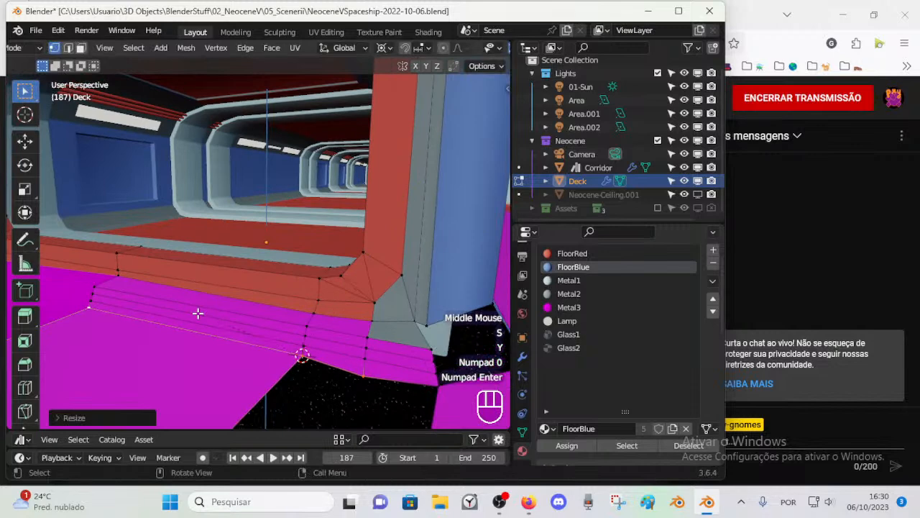
Step: Snap the 3D cursor to the middle floor vertex below the entrance and scale the step's bottom-edge vertices to 0 along global Y
left_click(91, 309)
key("shift+s")
left_click(302, 357, "shift")
left_click(302, 357, "shift")
key("s")
key("y")
key("KP_0")
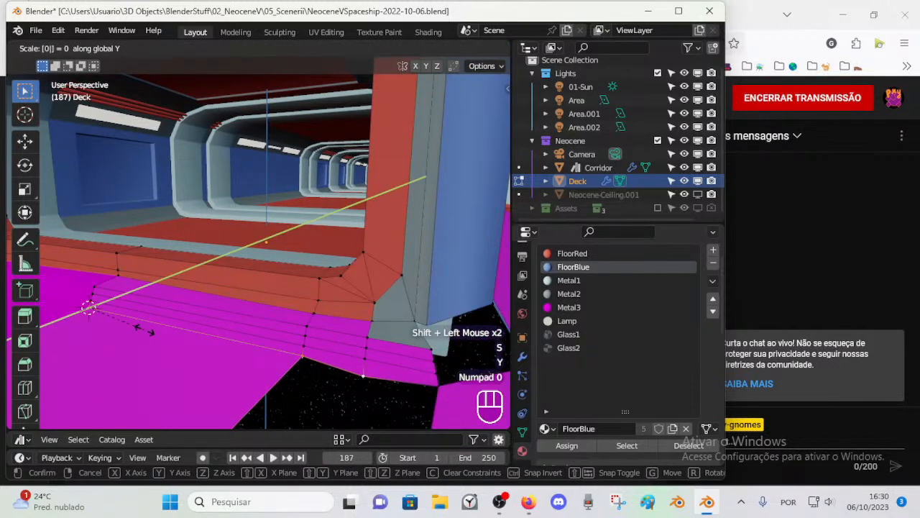
key("KP_Enter")
left_click(104, 313, "shift")
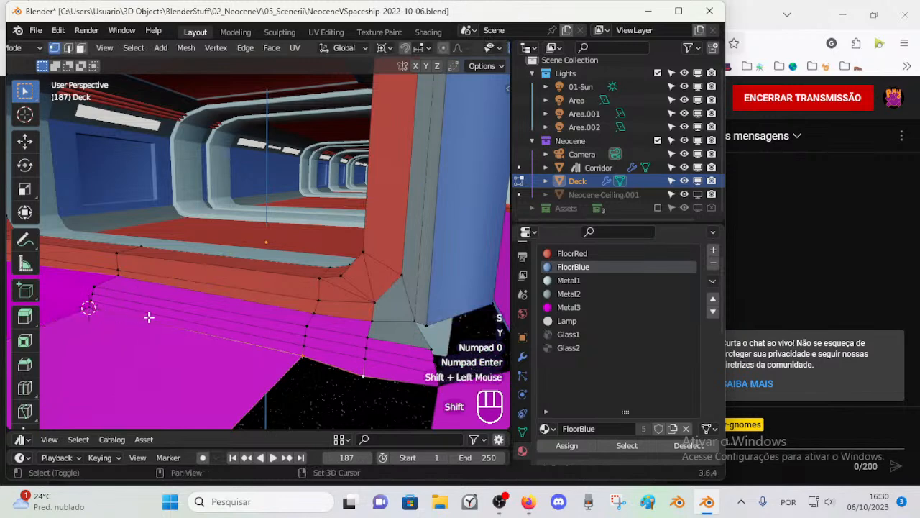
left_click(92, 309, "shift")
key("s")
key("y")
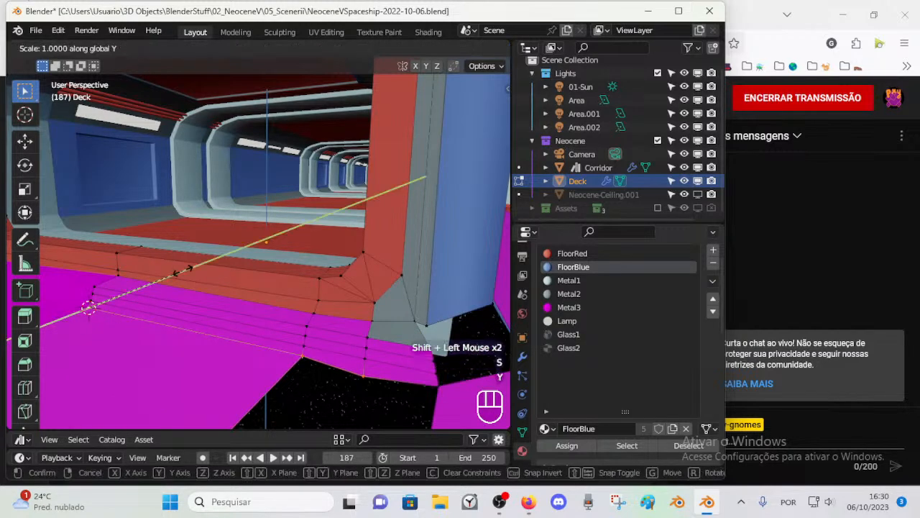
key("KP_0")
key("KP_Enter")
Step: Try scaling the selected bottom-edge vertices to 0 along global X, then undo it
key("s")
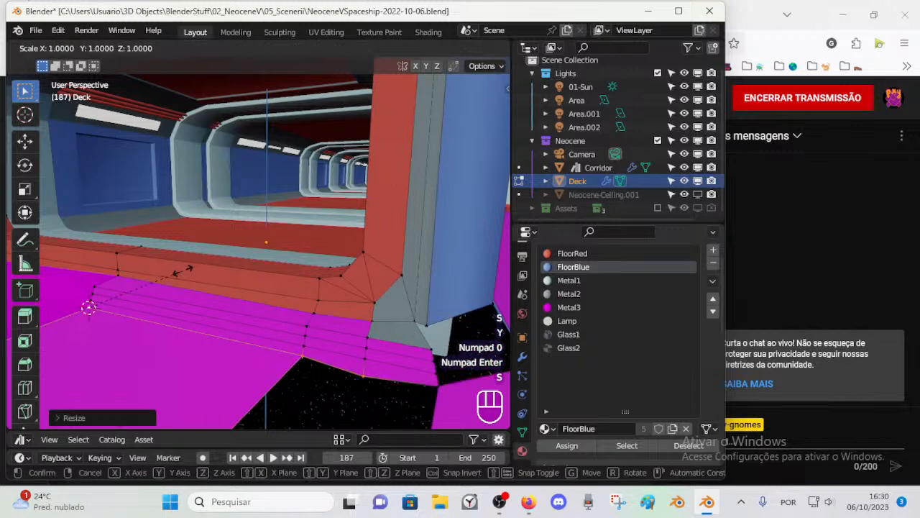
key("x")
key("KP_0")
key("KP_Enter")
key("ctrl+z")
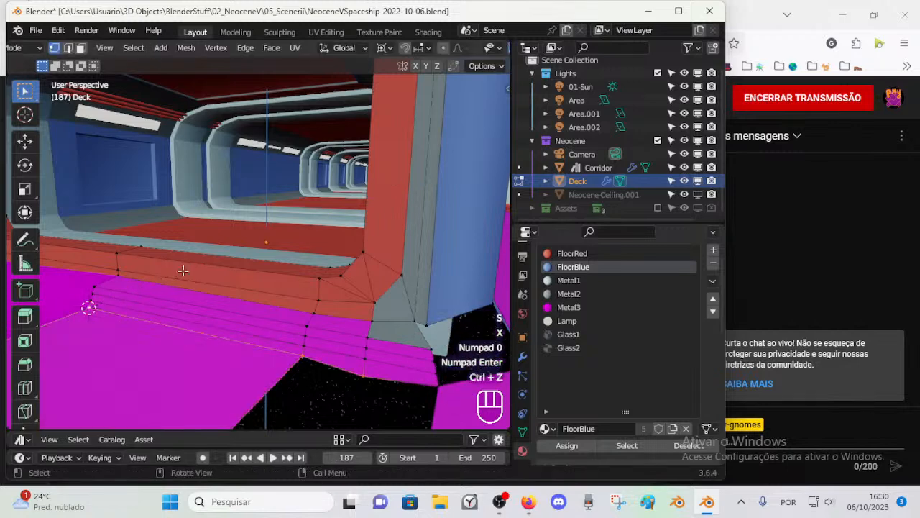
Step: Scale the selected bottom-edge vertices to 0 along global Z about the 3D cursor
key("s")
key("z")
key("KP_0")
key("KP_Enter")
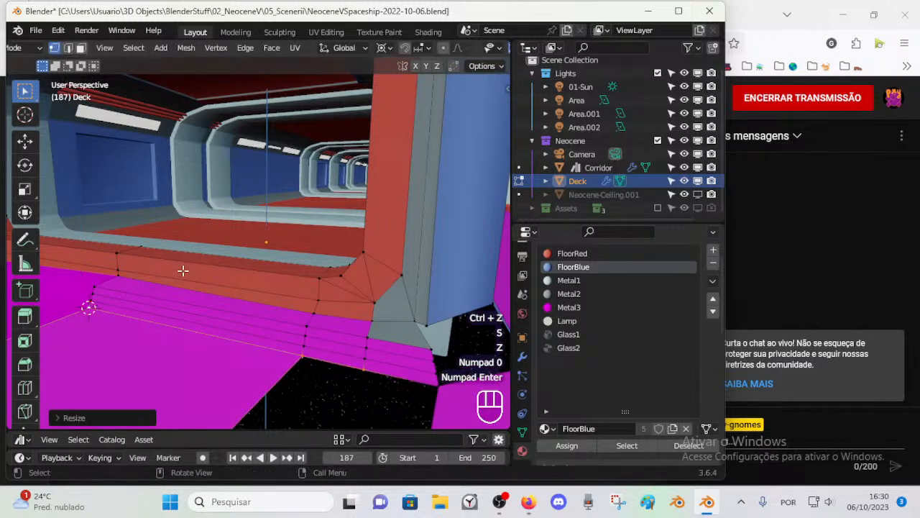
Step: Join the pillar's inner base vertex to the step's end vertex with an edge and fill the sliver between them
middle_click_drag(183, 270, 257, 283, "shift")
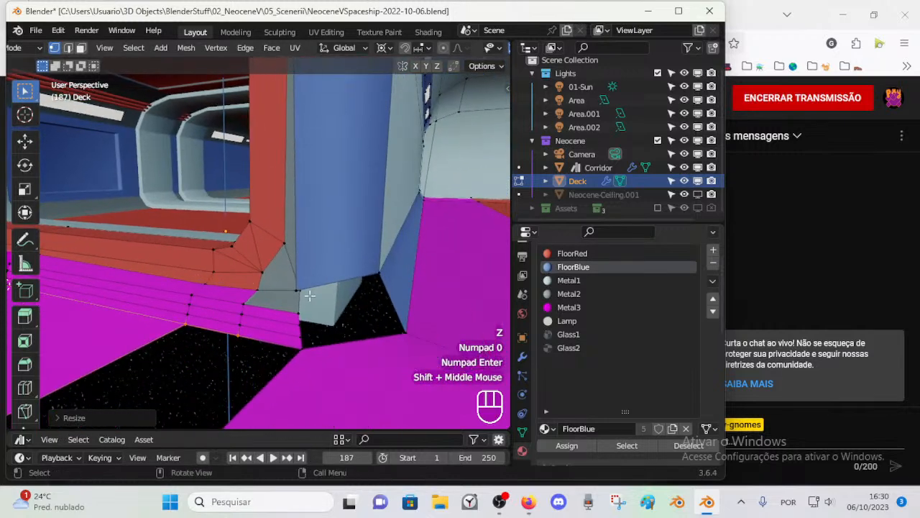
key("1")
left_click(297, 290)
left_click(298, 309, "shift")
key("f")
key("ctrl+z")
left_click(298, 290)
left_click(299, 311, "shift")
key("f")
key("2")
left_click(283, 287)
left_click(299, 312, "shift")
key("f")
key("alt+a")
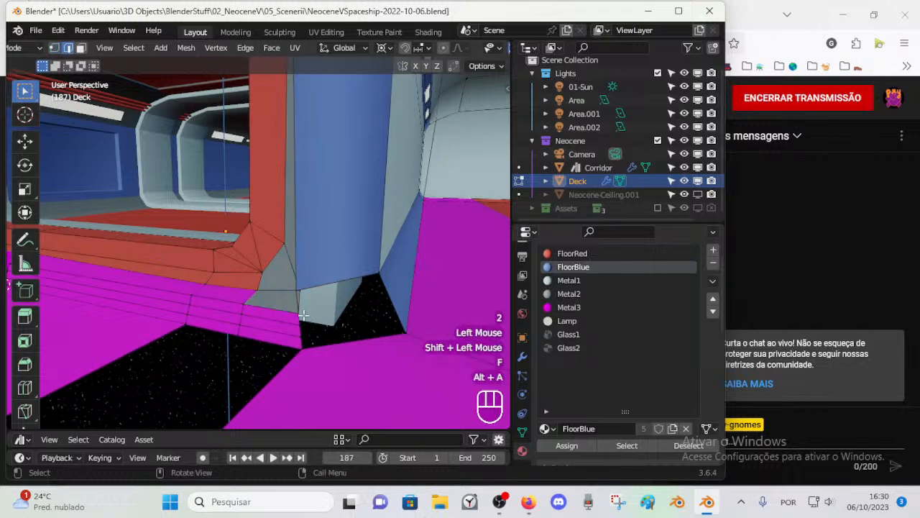
Step: Delete the small faces at the pillar base between the frame's lower corner and the magenta step
key("1")
scroll(324, 302, "down", 2)
mouse_move(324, 302)
middle_mouse_down()
mouse_move(349, 302)
mouse_move(309, 302)
mouse_move(325, 301)
middle_mouse_up()
scroll(324, 304, "up", 2)
key("3")
left_click(418, 311)
left_click(419, 310, "shift")
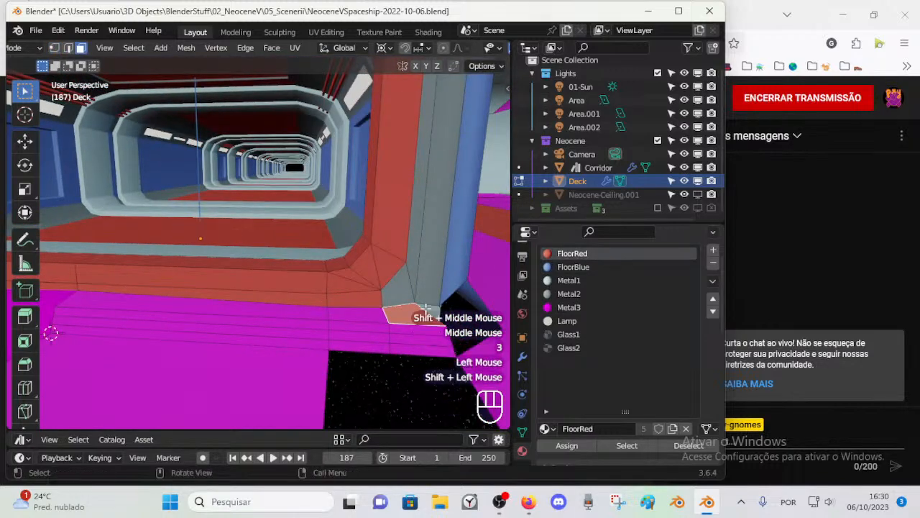
key("x")
left_click(422, 309)
Step: Dissolve the edge loop between the blue band and the grey surface above the entrance
middle_click_drag(422, 308, 361, 232)
key("1")
left_click(321, 290)
scroll(329, 295, "down", 2)
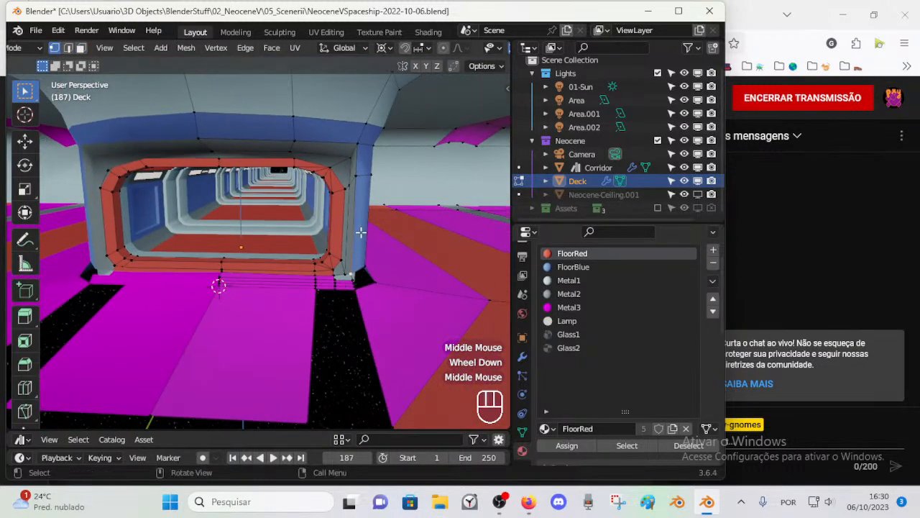
middle_click_drag(309, 137, 273, 159)
middle_click_drag(273, 158, 284, 155)
key("3")
left_click(292, 162, "alt+shift")
mouse_move(314, 195)
middle_mouse_down()
mouse_move(342, 226)
mouse_move(323, 194)
middle_mouse_up()
scroll(323, 209, "up", 2)
key("alt+a")
key("2")
left_click(300, 126, "alt+shift")
key("x")
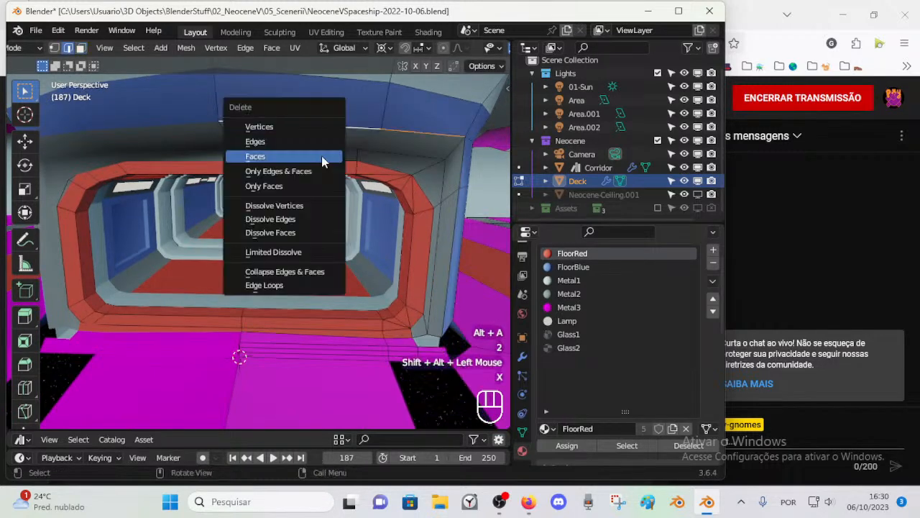
left_click(300, 220)
Step: Merge the leftover vertices near the upper end of the side pillar's inner edge
mouse_move(324, 171)
middle_mouse_down()
mouse_move(317, 170)
mouse_move(335, 160)
middle_mouse_up()
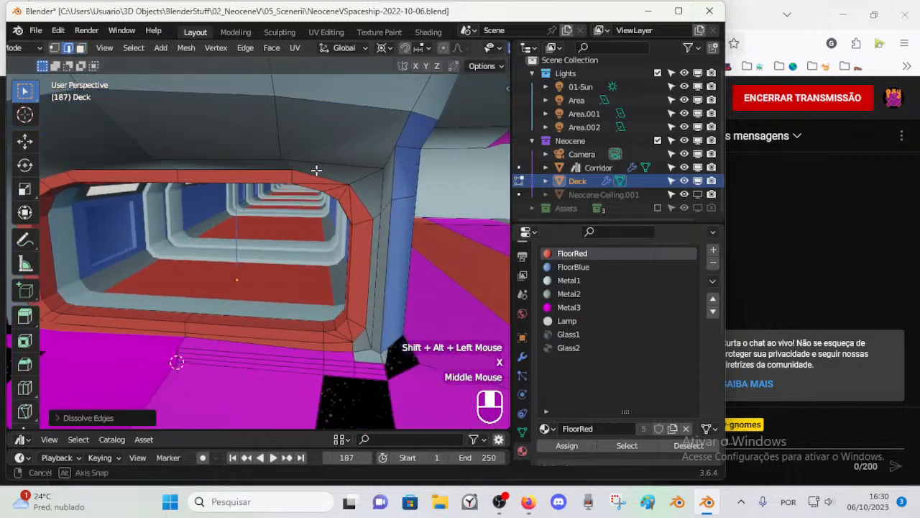
key("1")
left_click(354, 152)
key("m")
left_click(357, 166)
key("a")
left_click(351, 209)
left_click(343, 219, "shift")
key("m")
left_click(343, 220)
middle_click_drag(343, 220, 346, 243)
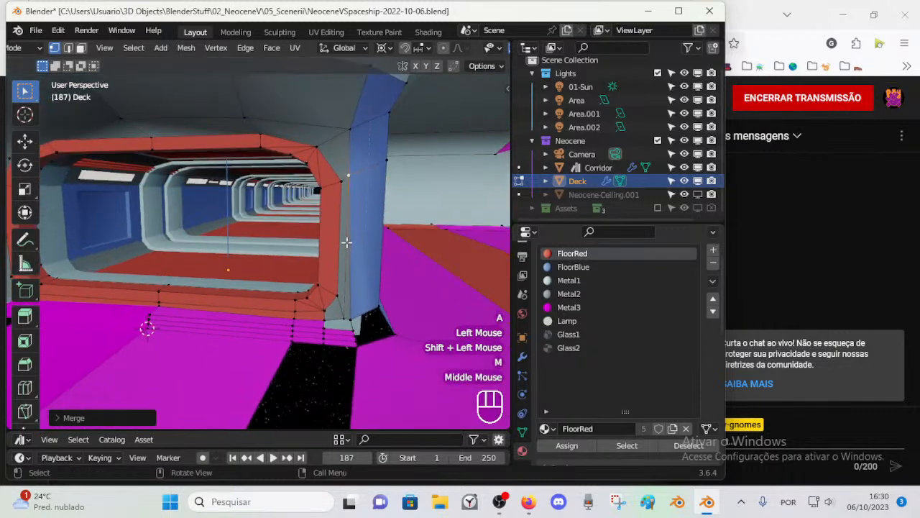
Step: Merge the vertices at the pillar's inner base and fill the gap between the frame's lower corner and the step's end
left_click(343, 318)
left_click(353, 322, "shift")
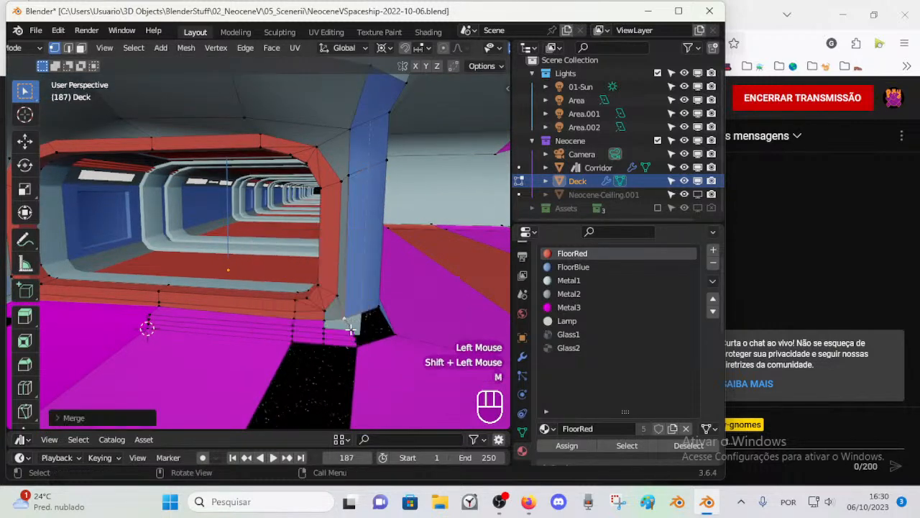
key("2")
left_click(350, 327)
left_click(346, 328, "shift")
key("f")
key("ctrl+z")
left_click(350, 325)
left_click(367, 327, "shift")
key("f")
key("alt+a")
Step: Dissolve the surplus horizontal edge loops across the magenta step below the entrance and save the file
middle_click_drag(368, 328, 266, 311)
key("2")
left_click(279, 284, "shift")
scroll(280, 284, "up", 1)
scroll(266, 311, "down", 1)
left_click(258, 280, "alt+shift")
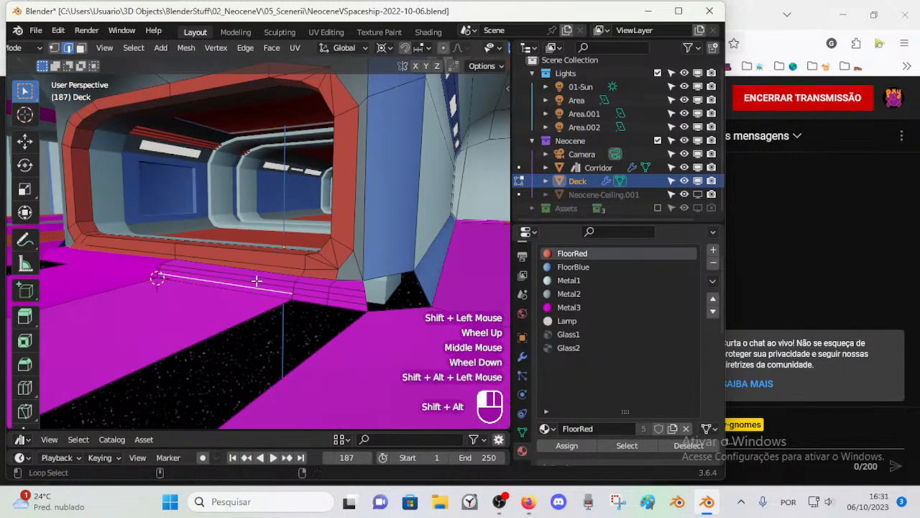
key("alt+a")
left_click(265, 280, "alt+shift")
left_click(268, 279, "alt+shift")
key("x")
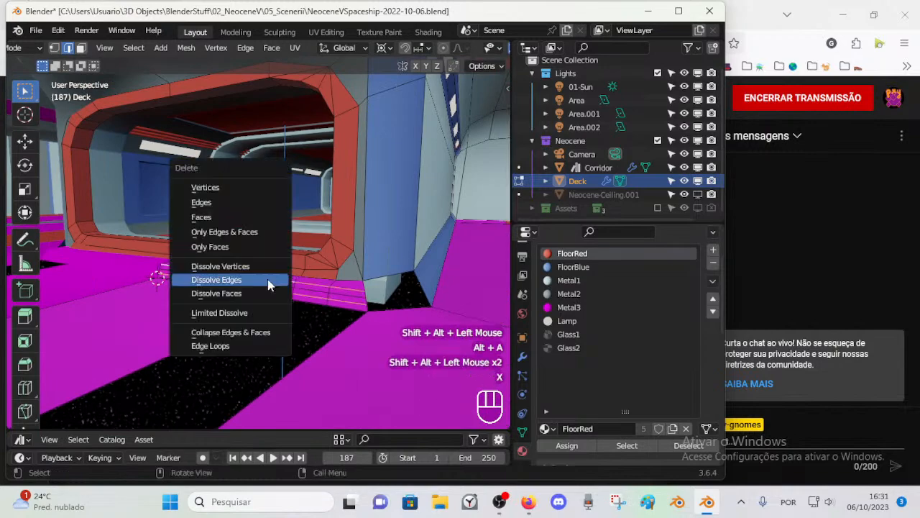
left_click(268, 281)
middle_click_drag(286, 292, 236, 295)
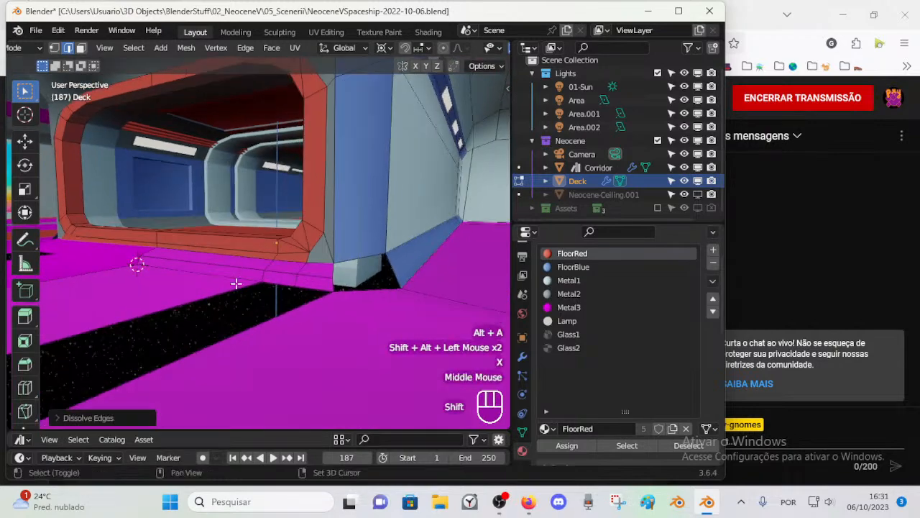
key("ctrl+s")
scroll(243, 293, "up", 1)
scroll(239, 297, "down", 2)
key("ctrl+r")
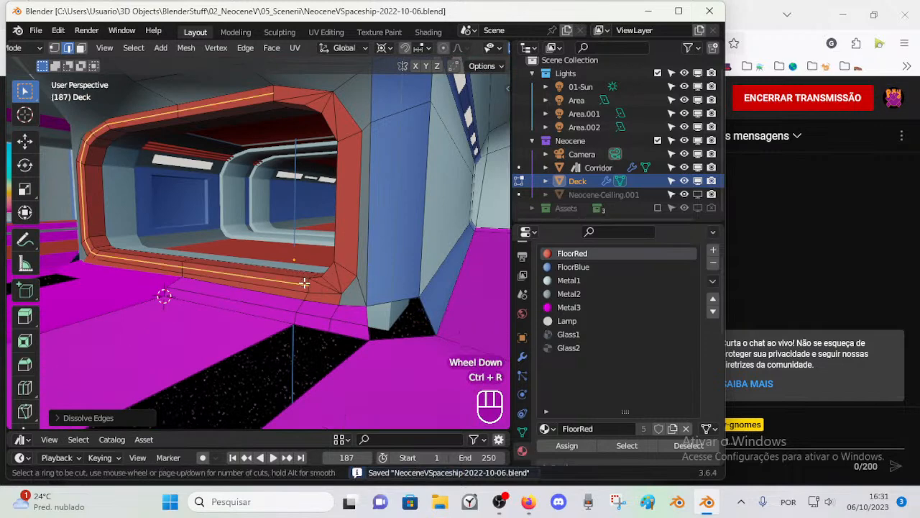
key("Escape")
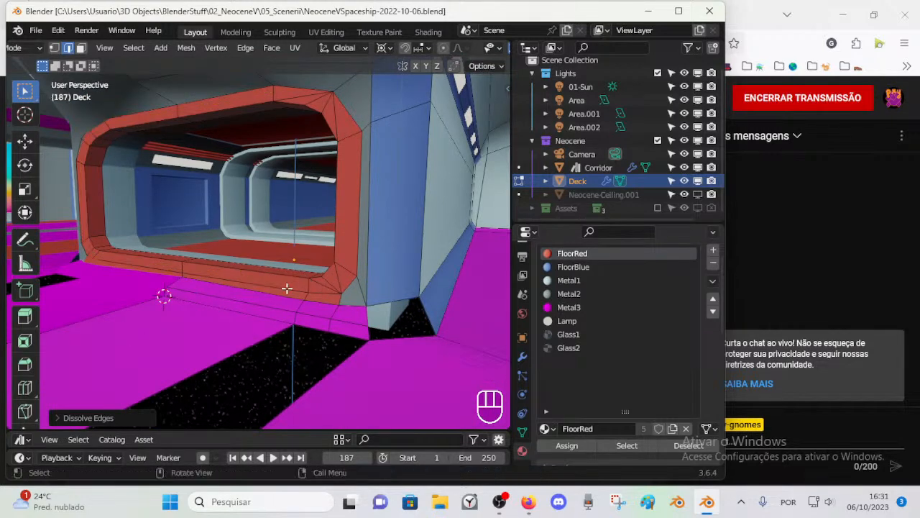
Step: Save the file again and inspect the entrance's floor step in Object Mode
middle_click_drag(192, 284, 254, 292)
key("ctrl+s")
scroll(253, 292, "up", 3)
scroll(257, 294, "down", 3)
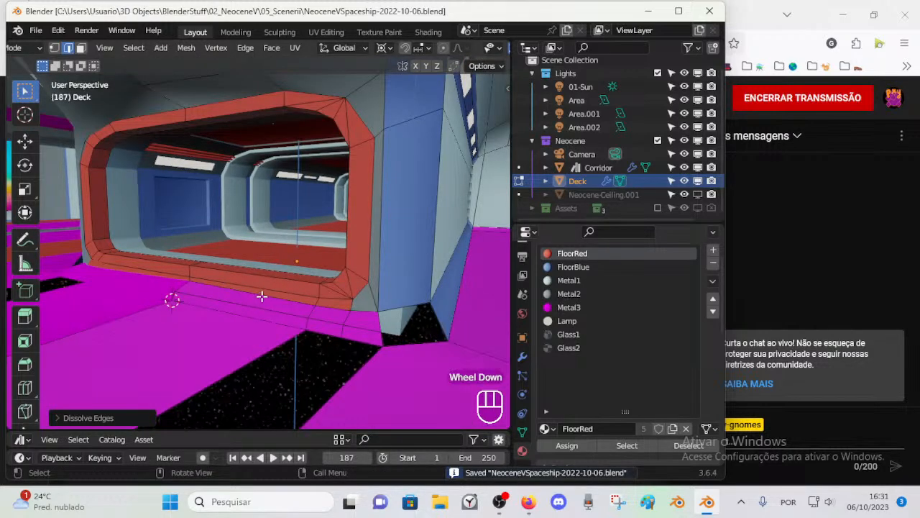
middle_click_drag(262, 295, 221, 316)
key("Tab")
left_click(169, 331)
middle_click_drag(168, 331, 170, 330)
middle_click_drag(170, 329, 241, 338, "shift")
key("Tab")
Step: Delete the lower row of magenta step faces below the entrance
scroll(165, 327, "up", 1)
left_click(237, 349)
key("3")
left_click(195, 334, "alt+shift")
scroll(230, 324, "down", 1)
key("x")
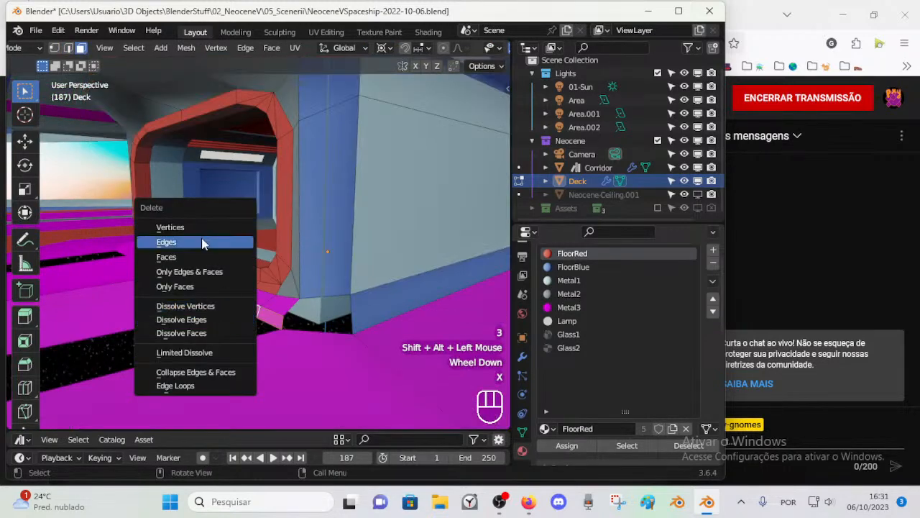
left_click(226, 242)
Step: Delete the remaining row of magenta step faces directly under the red frame
scroll(209, 323, "up", 2)
key("3")
left_click(236, 335, "alt+shift")
scroll(236, 333, "down", 2)
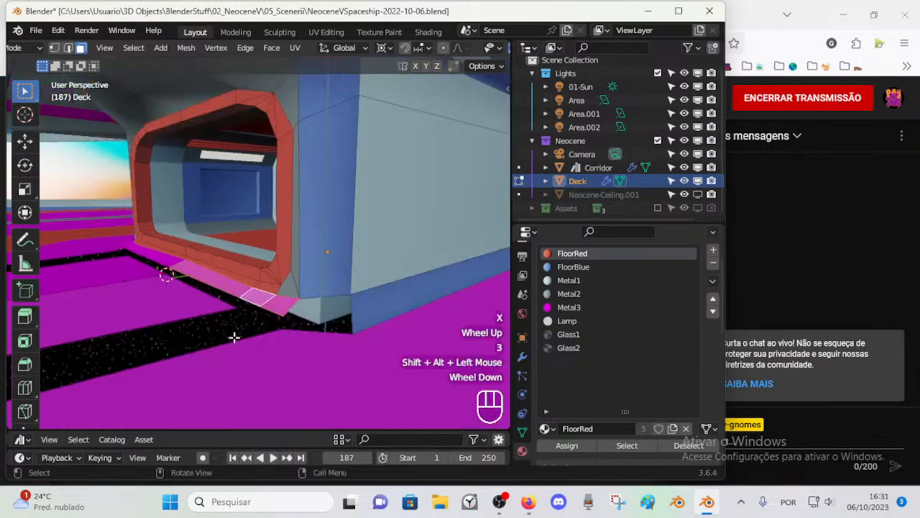
key("x")
left_click(234, 330)
Step: Examine the lower faces of the red entrance frame and its junction with the blue column from several angles
scroll(232, 330, "up", 1)
key("1")
left_click(188, 262)
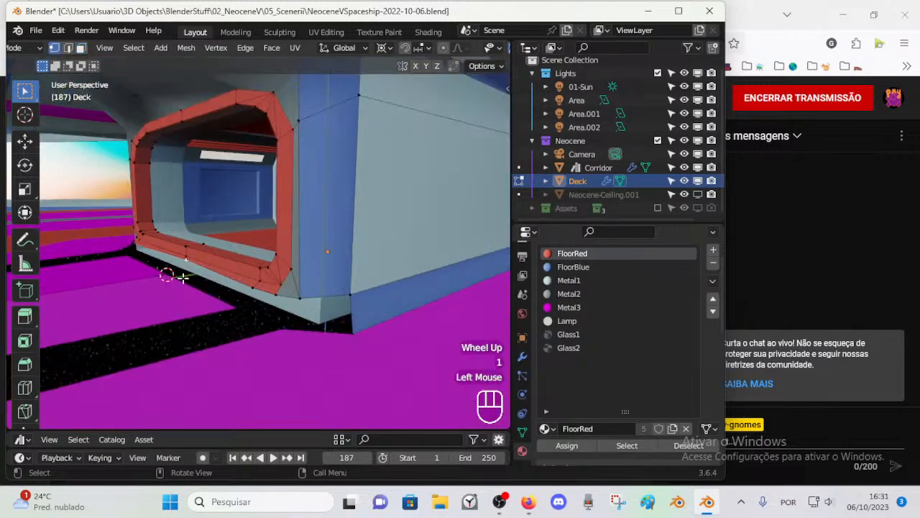
key("3")
left_click(209, 258, "shift")
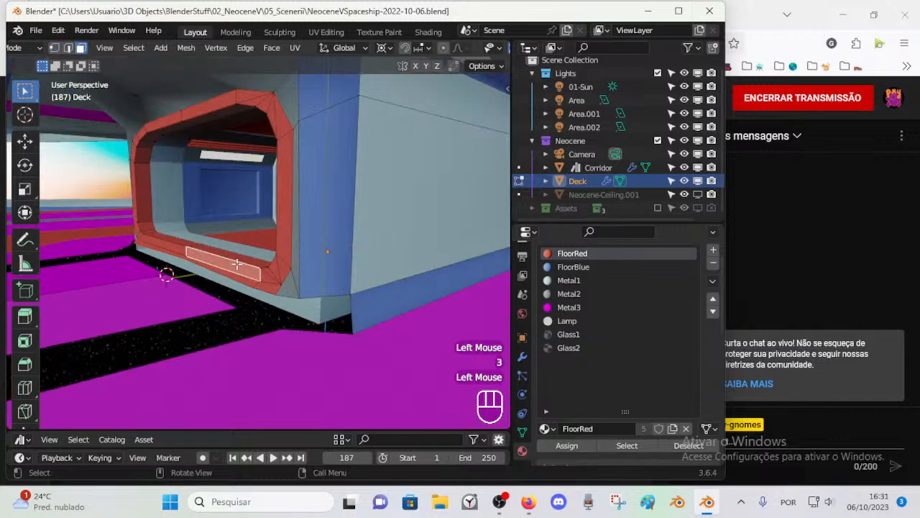
middle_click_drag(258, 274, 300, 307)
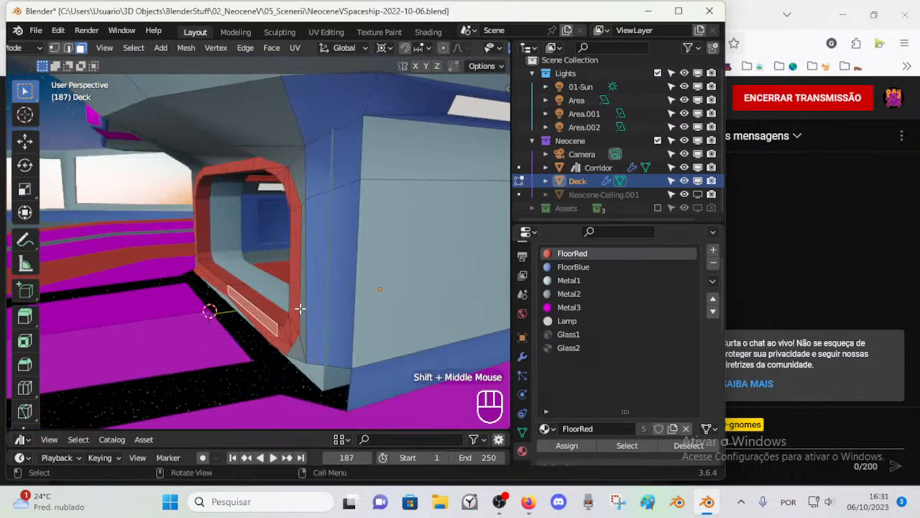
key("KP_6")
key("KP_3")
scroll(300, 308, "down", 1)
scroll(206, 292, "down", 2)
scroll(216, 302, "up", 3)
middle_click_drag(216, 302, 243, 308, "shift")
scroll(242, 267, "up", 2)
scroll(243, 278, "down", 1)
scroll(243, 308, "down", 1)
middle_click_drag(213, 273, 244, 123)
key("3")
left_click(266, 130, "alt+shift")
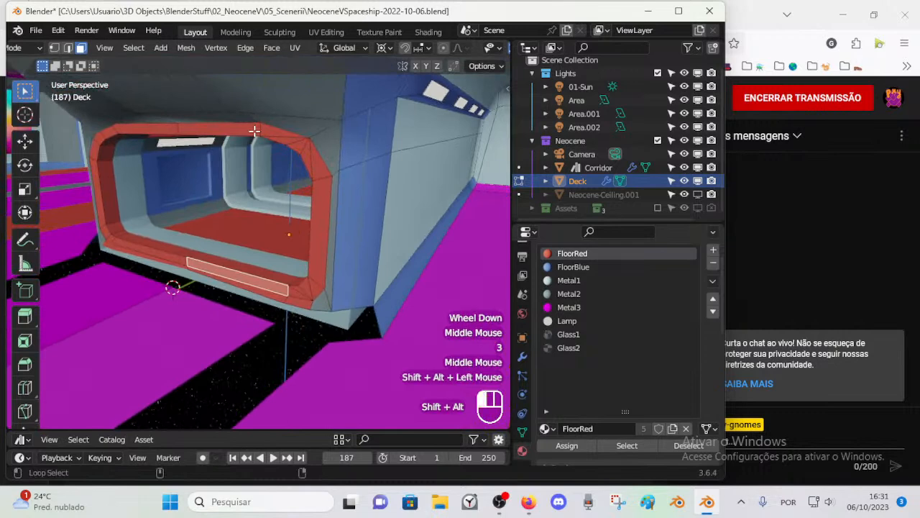
Step: Limit linked selection to the frame's own Material, leaving the rest of the deck out
key("alt+a")
key("l")
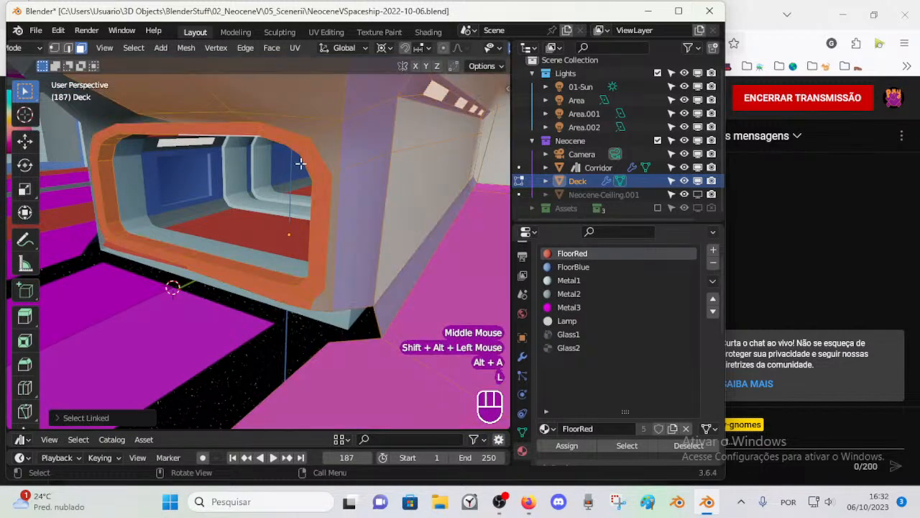
left_click(87, 417)
left_click(178, 373)
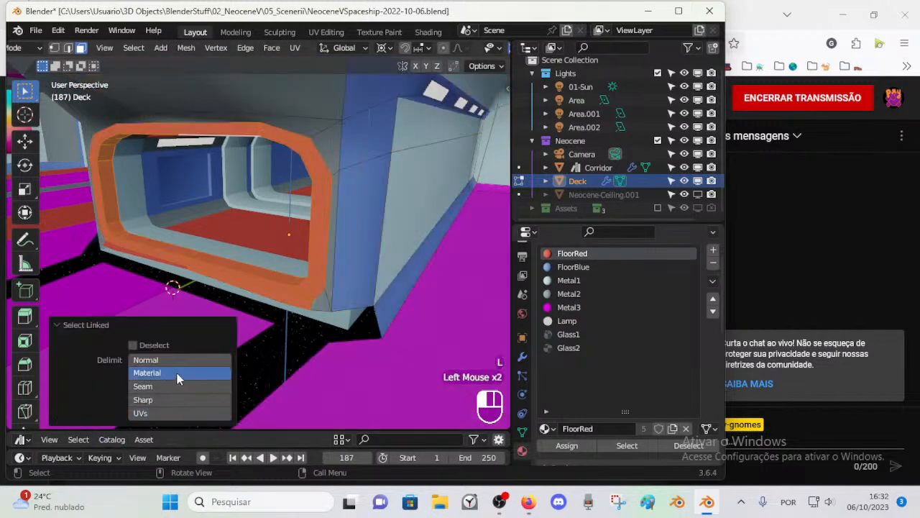
key("alt+a")
middle_click_drag(294, 232, 348, 249)
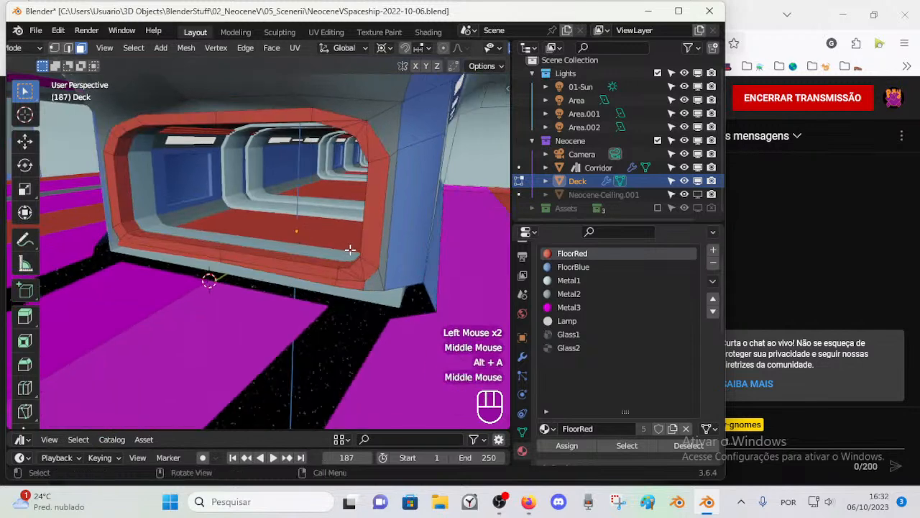
Step: Assign Metal3 to the linked front faces of the entrance frame, leaving out the inner rim faces
key("l")
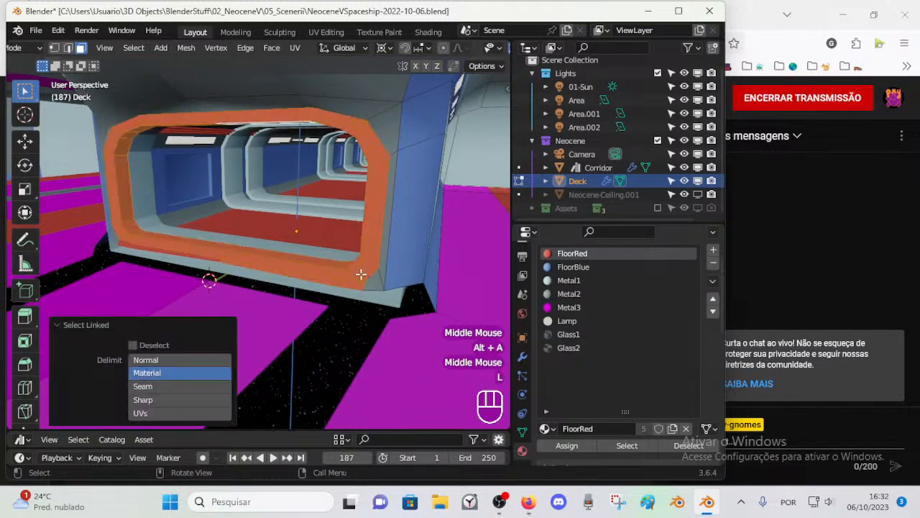
key("3")
left_click(131, 217, "alt+shift")
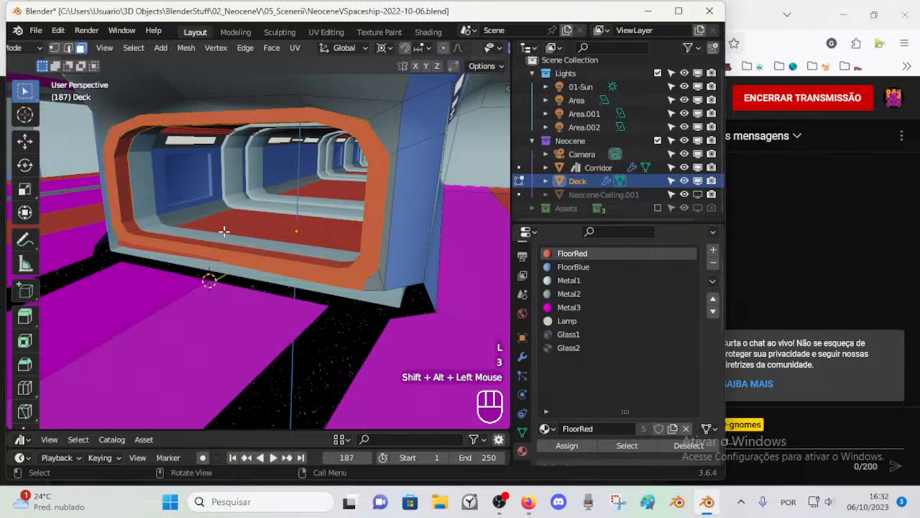
left_click(568, 307)
left_click(566, 445)
key("alt+a")
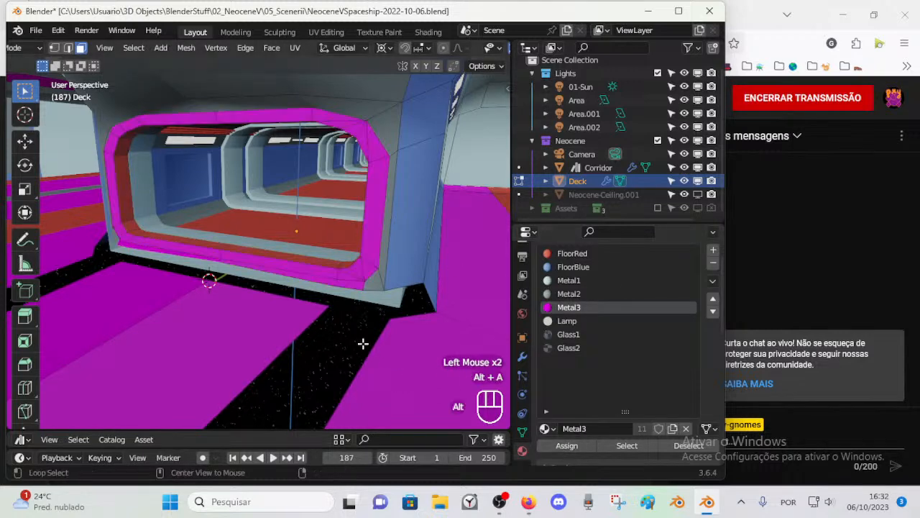
key("ctrl+z")
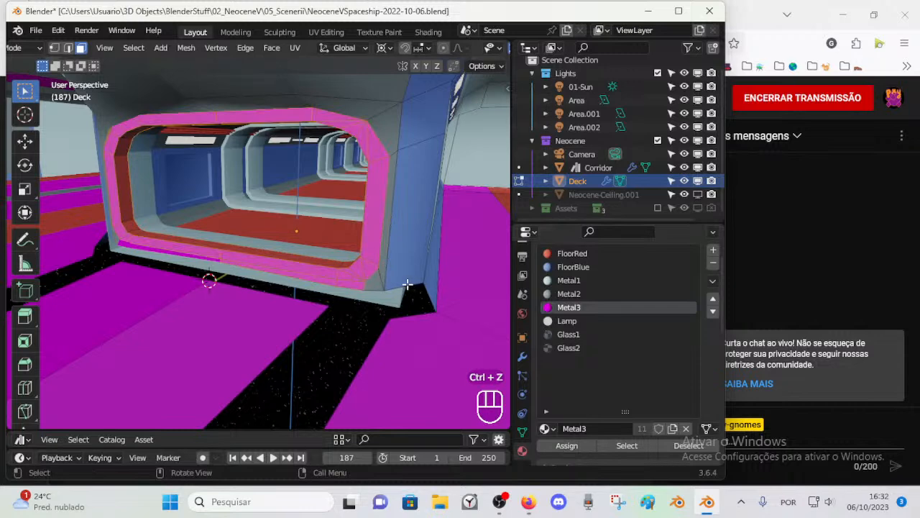
key("alt+a")
key("3")
left_click(335, 284, "alt+shift")
key("x")
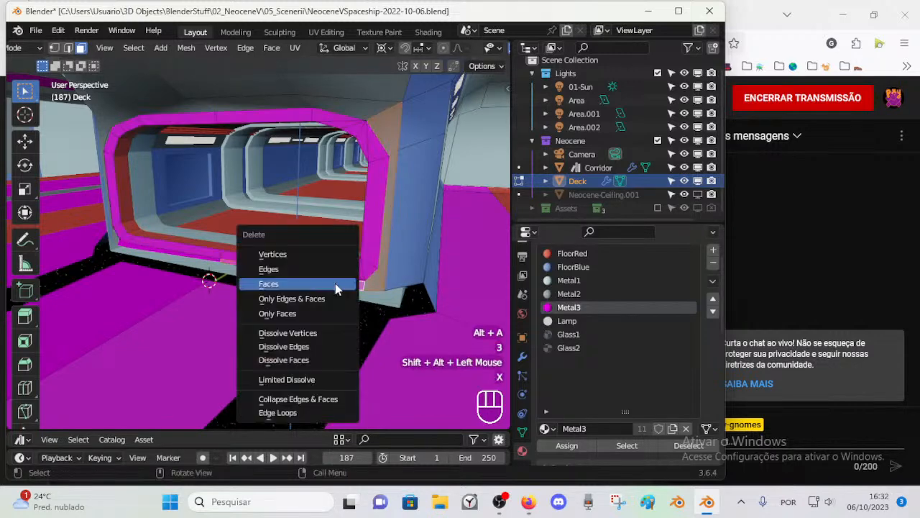
key("alt+a")
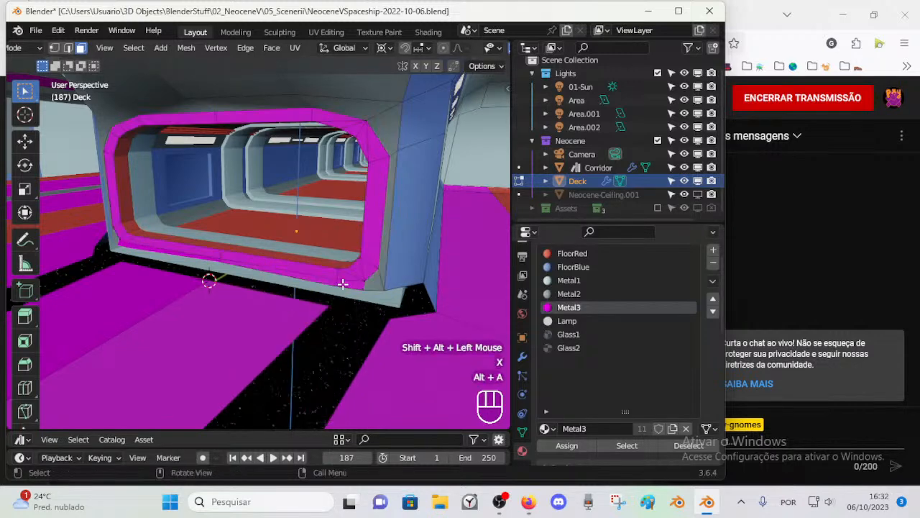
Step: Delete the narrow magenta strip faces along the underside of the frame's lower edge
left_click(329, 281)
left_click(321, 283, "shift")
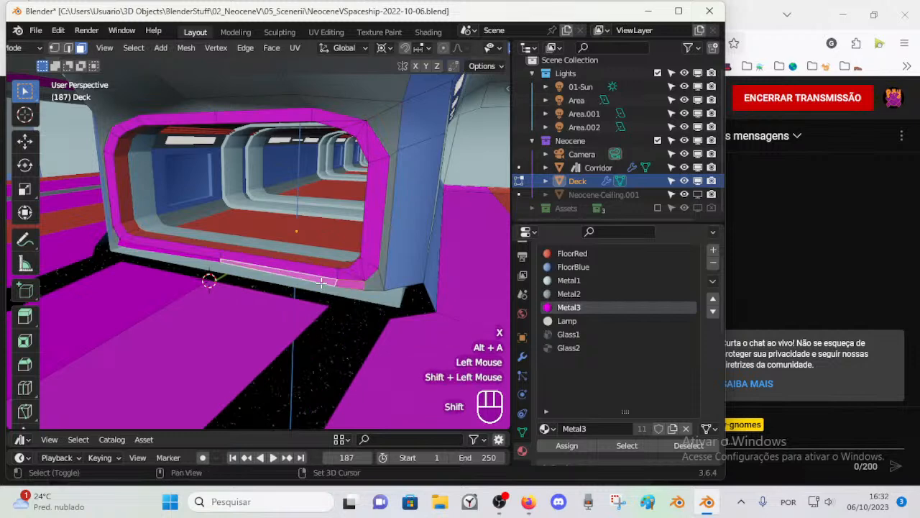
key("x")
left_click(227, 272)
Step: Fill the gap between the blue column's bottom edge and the floor edge with a new face
key("1")
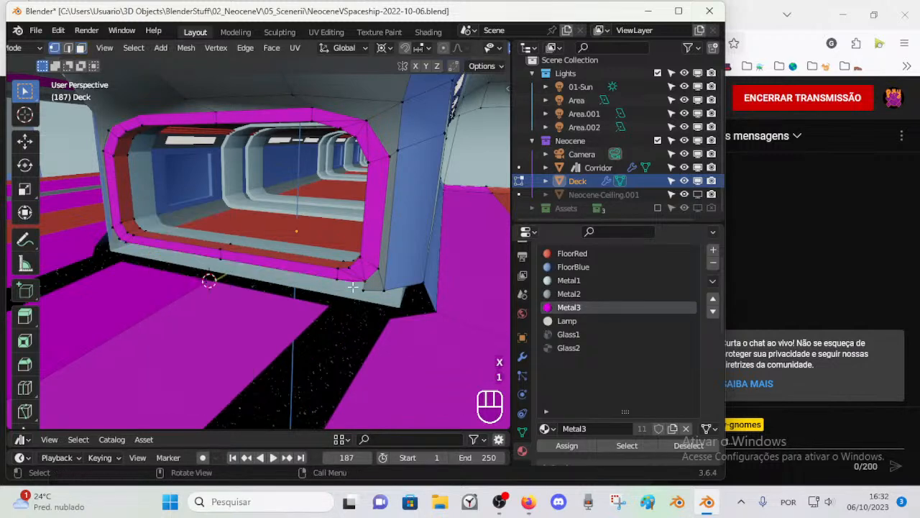
left_click(347, 284)
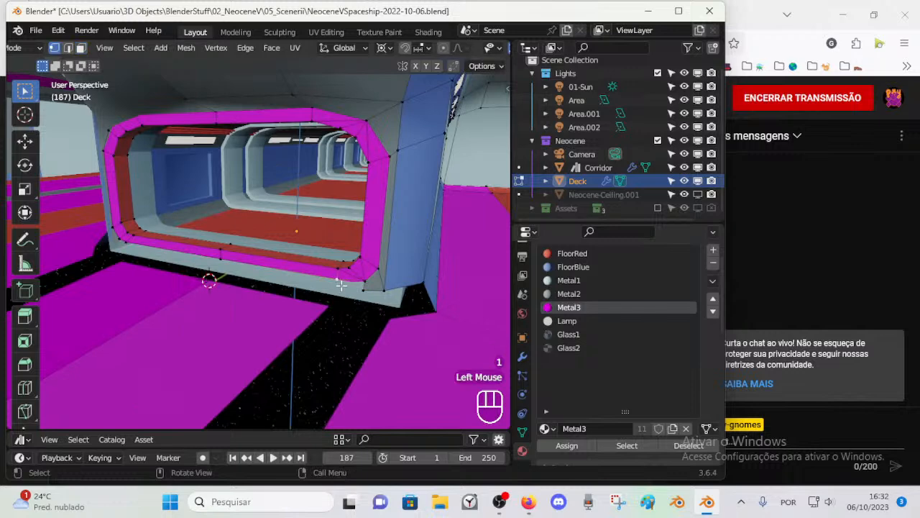
left_click(386, 289)
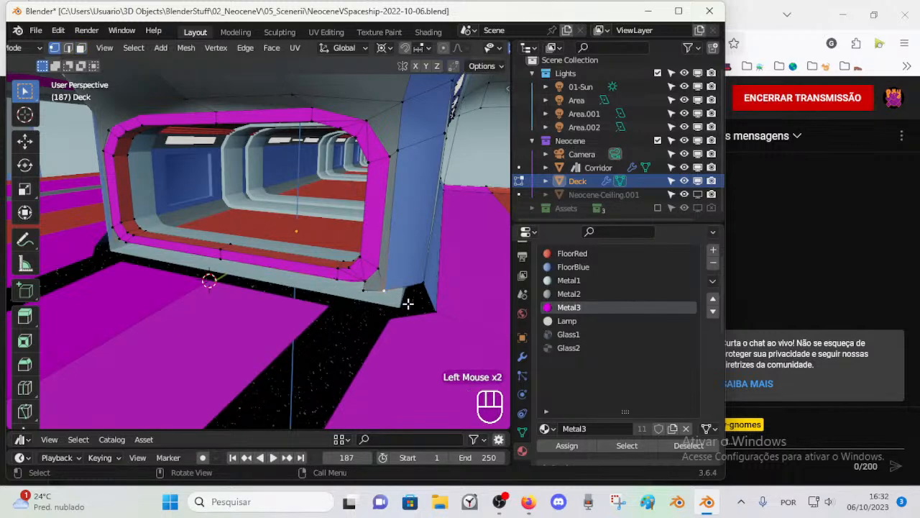
key("2")
left_click(397, 306)
left_click(405, 318, "shift")
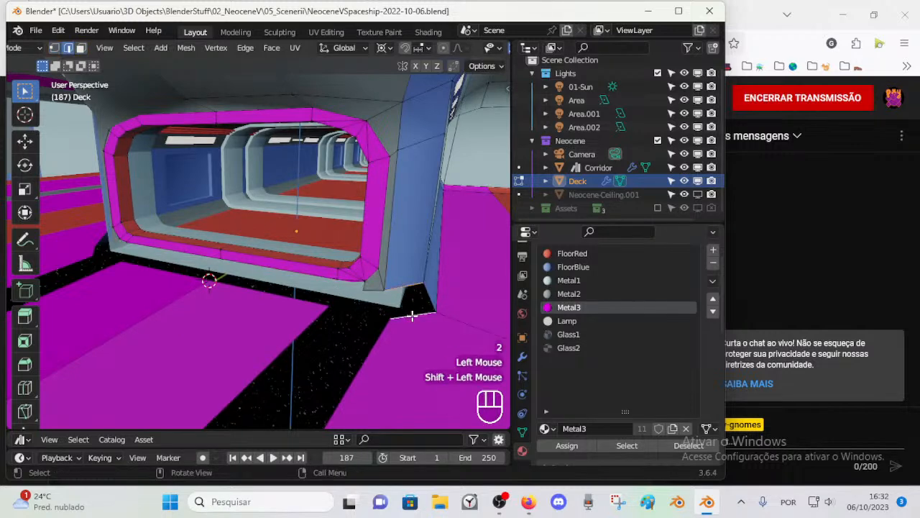
key("f")
key("alt+a")
Step: Move the magenta floor panel's side edge along X to narrow the gap to the neighbouring floor panel
key("1")
left_click(358, 287)
left_click(319, 309)
left_click(323, 315)
key("2")
left_click(314, 320)
key("g")
key("x")
left_click(331, 331)
key("a")
Step: Connect the floor panel's corner to the grey wall base and fill the small face beside the magenta corner piece
key("1")
left_click(359, 312)
left_click(368, 311, "shift")
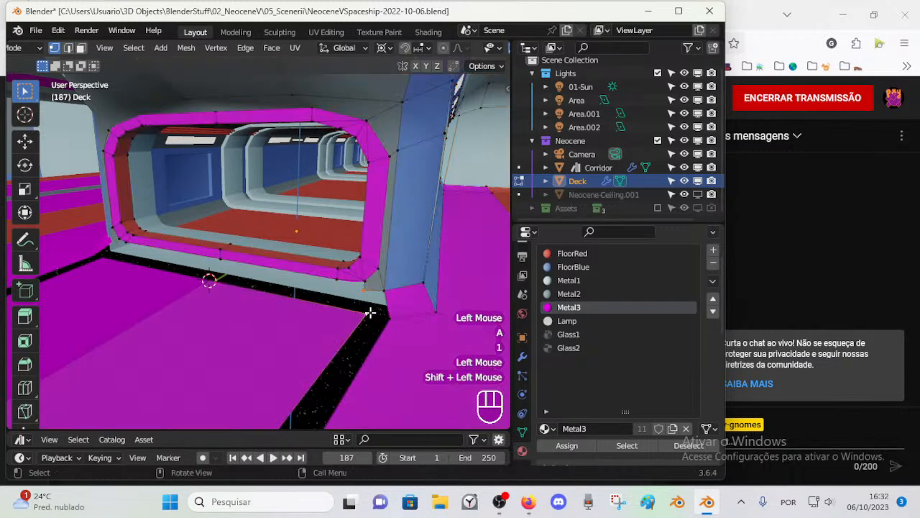
key("2")
key("1")
left_click(368, 289)
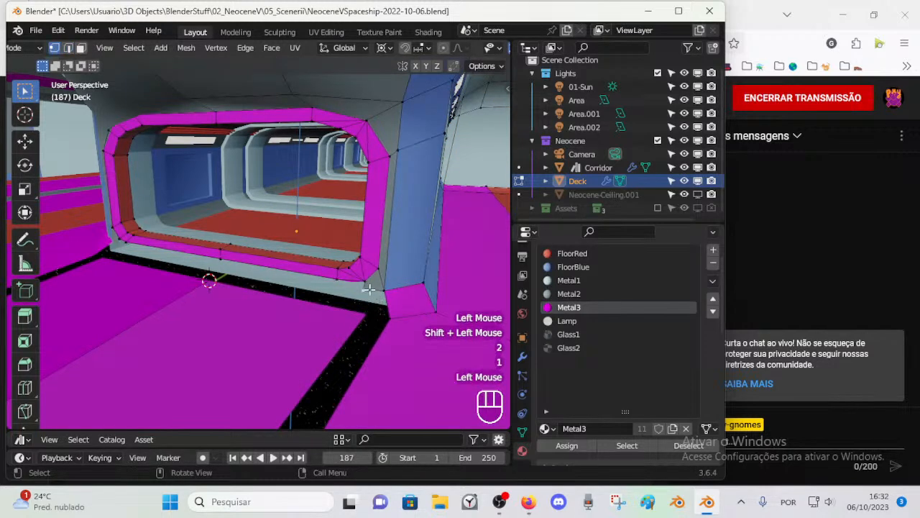
key("2")
left_click(375, 306)
key("f")
key("1")
left_click(374, 308)
left_click(362, 294, "shift")
key("f")
key("alt+a")
key("2")
left_click(384, 289)
key("f")
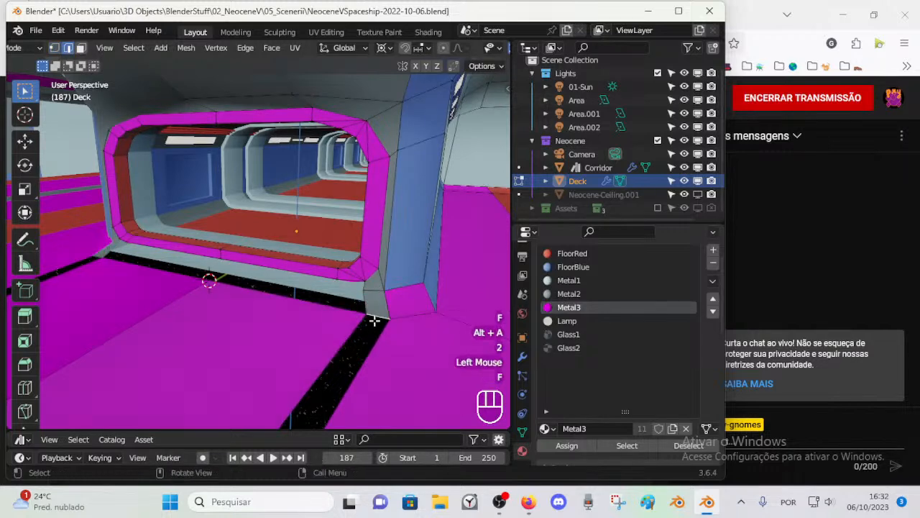
Step: Bridge the long gap between the two magenta floor panels with a face
scroll(360, 325, "down", 3)
key("2")
left_click(253, 323)
left_click(257, 325, "shift")
key("f")
scroll(272, 325, "up", 2)
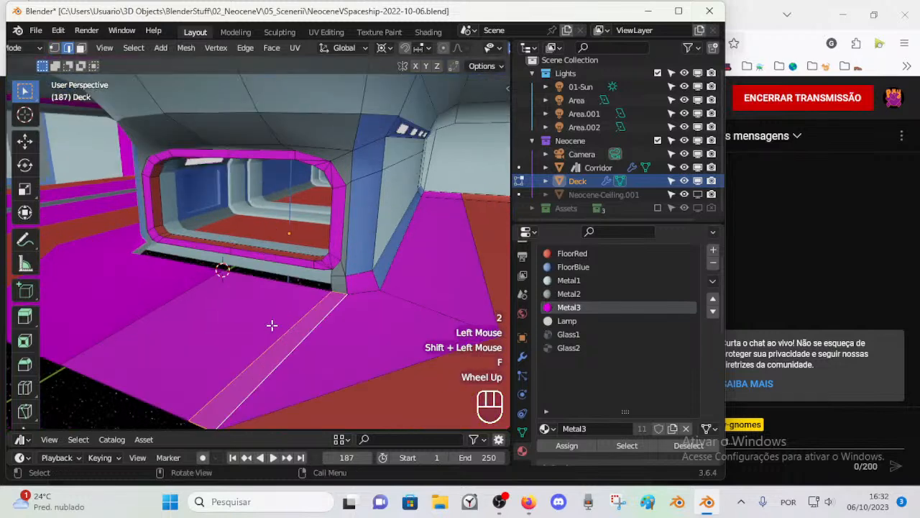
scroll(276, 323, "up", 2)
key("alt+a")
Step: Examine the vertices, edges and face loops around the open gap beneath the entrance frame
scroll(324, 314, "down", 1)
key("1")
scroll(332, 314, "up", 1)
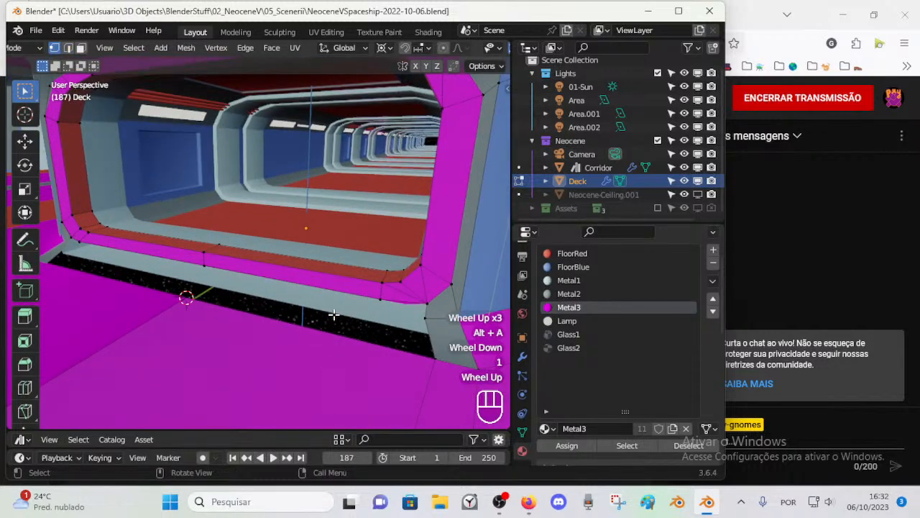
left_click(380, 298)
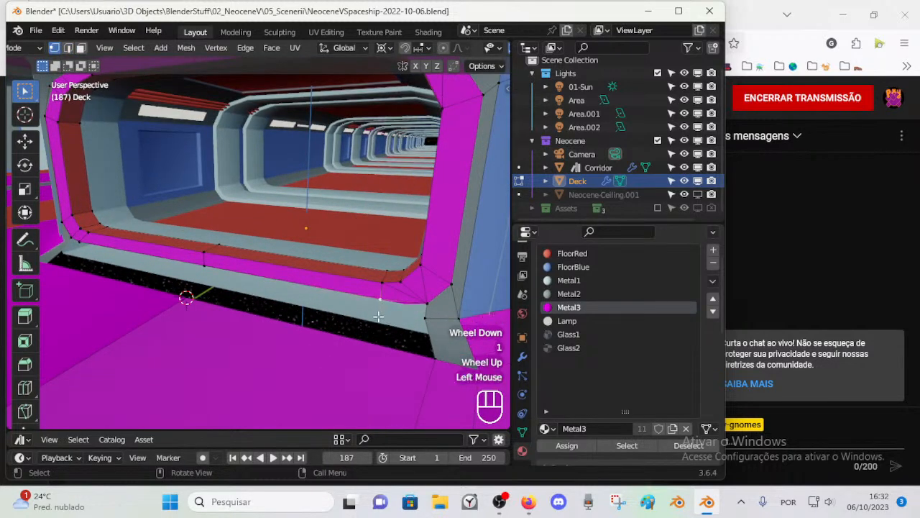
scroll(378, 316, "down", 1)
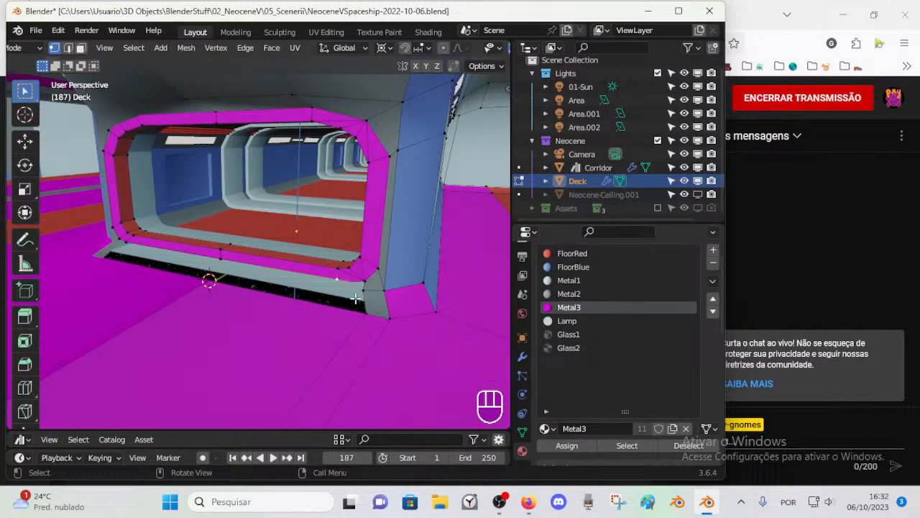
key("2")
left_click(248, 274)
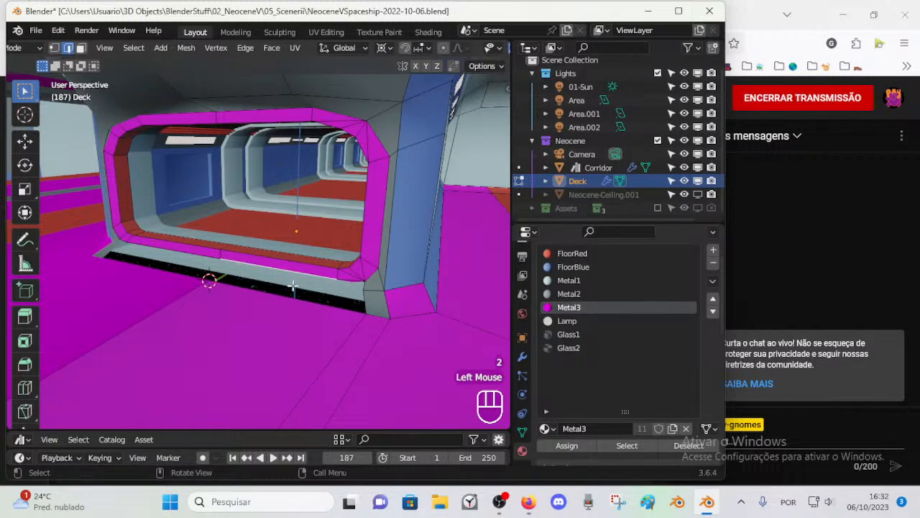
scroll(292, 285, "up", 1)
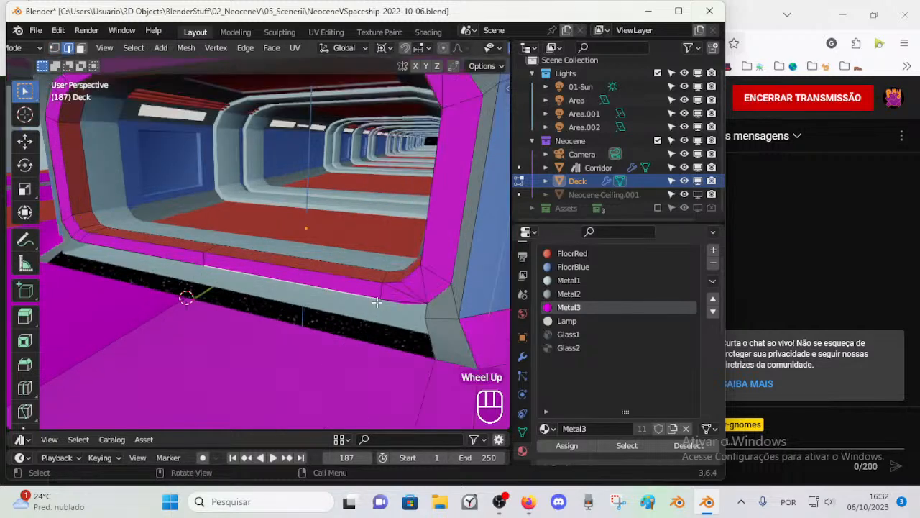
left_click(424, 318)
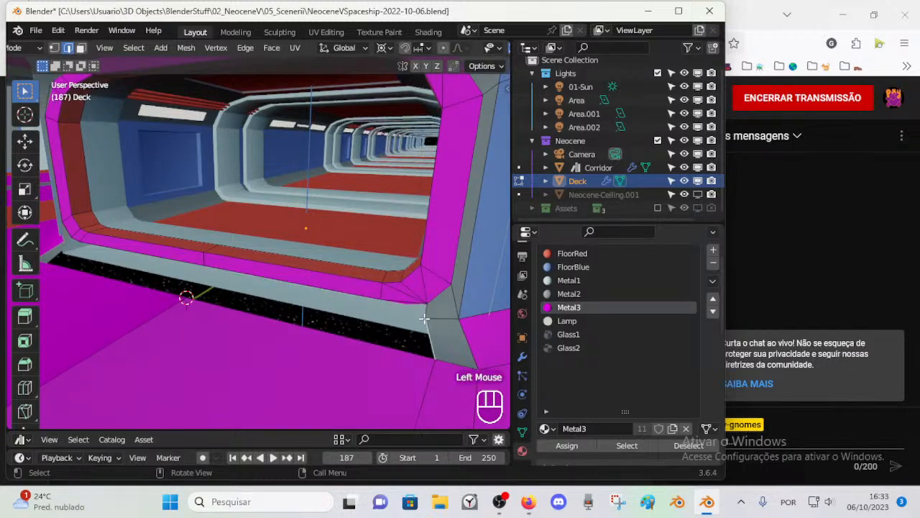
scroll(426, 318, "down", 1)
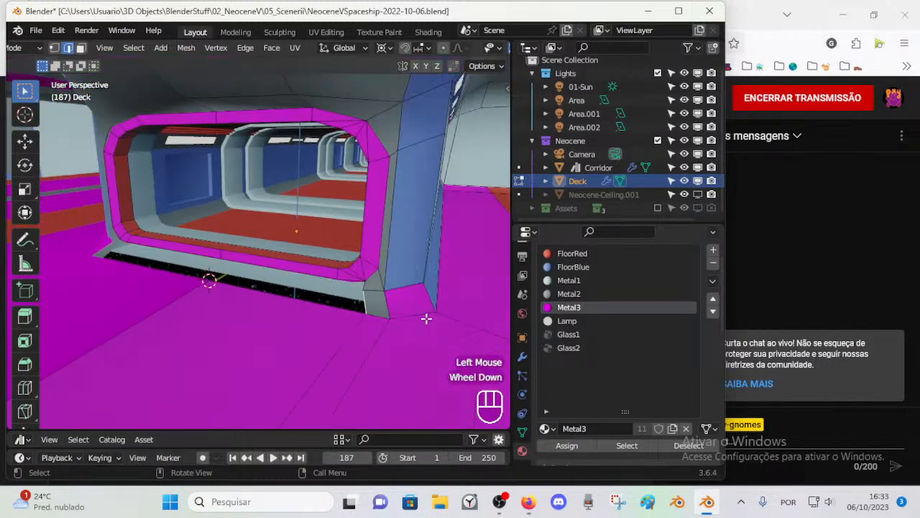
left_click(298, 100, "alt+shift")
key("3")
key("alt+a")
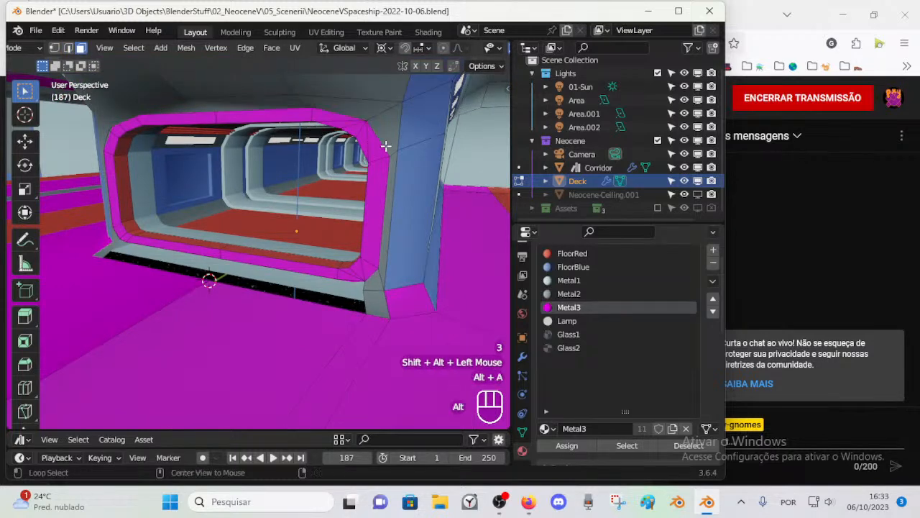
Step: Slide the vertex at the frame's upper outer corner along its edge toward the blue column
left_click(390, 183, "alt+shift")
key("1")
left_click(396, 154)
key("shift+v")
left_click(406, 246, "shift")
key("alt+a")
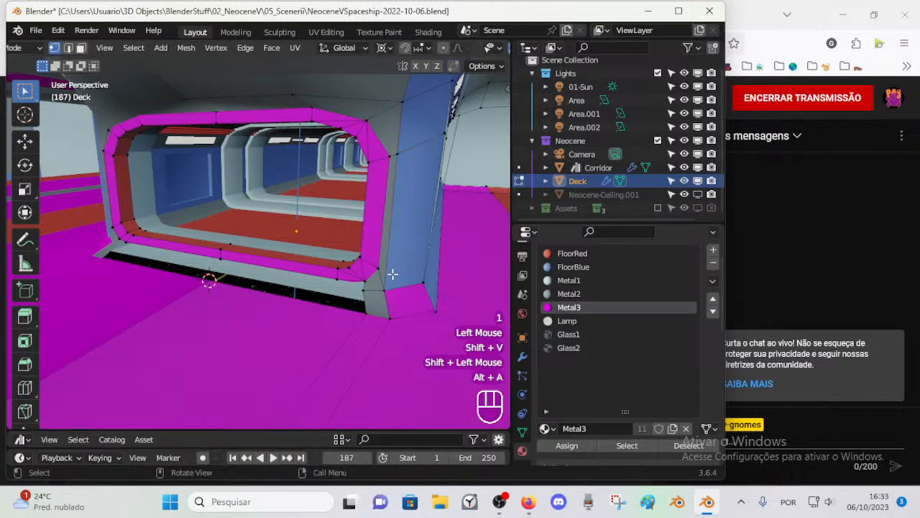
Step: Examine the vertices and grey corner face at the frame's lower corner beside the blue column
key("1")
left_click(386, 289)
key("3")
left_click(364, 292)
key("1")
left_click(334, 279)
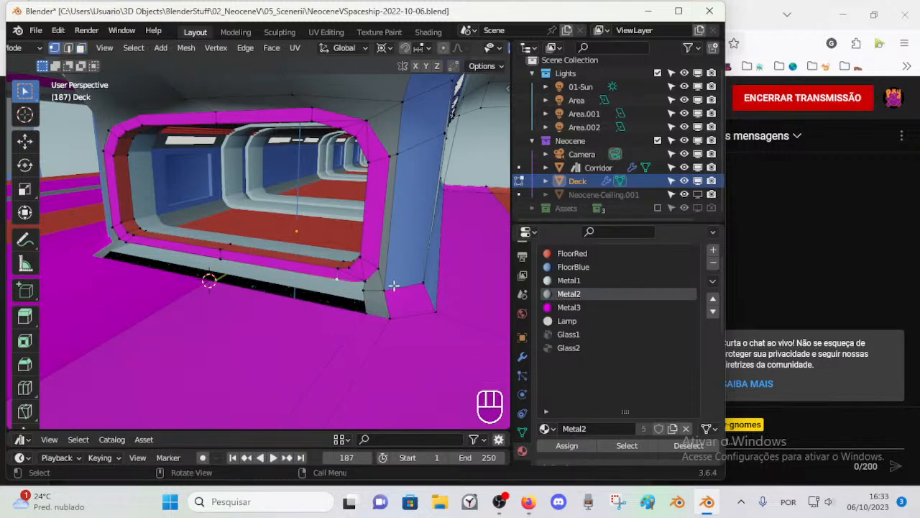
scroll(357, 288, "up", 4)
middle_click_drag(359, 292, 270, 196)
scroll(335, 294, "down", 2)
key("3")
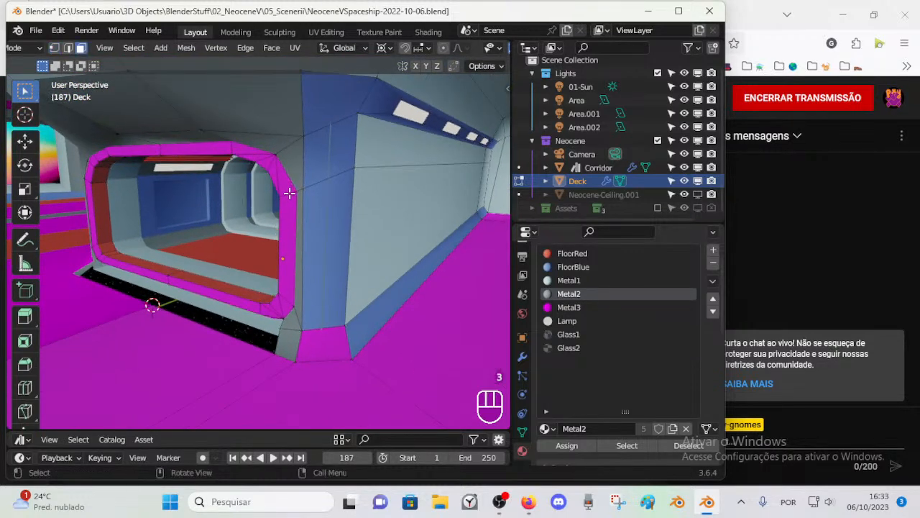
key("l")
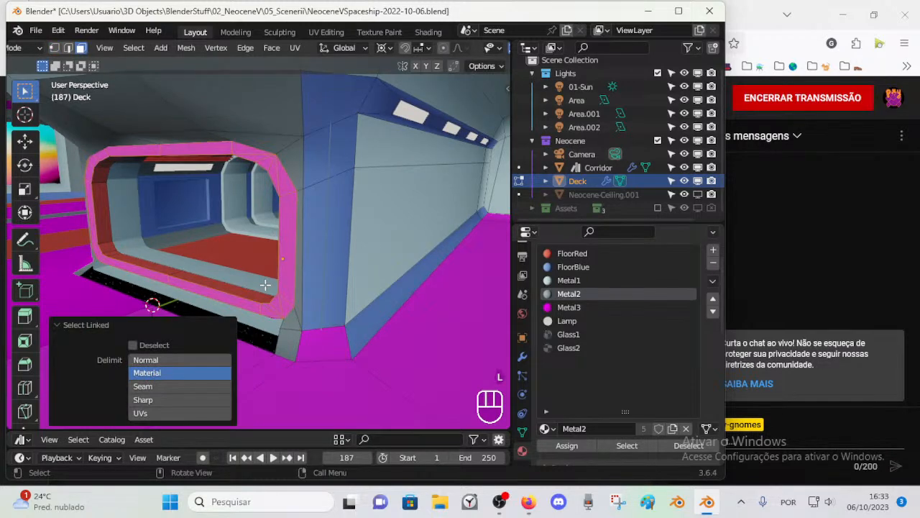
key("s")
key("Escape")
Step: Snap the 3D cursor to the middle vertex of the frame's lower bar
key("1")
left_click(173, 271)
key("shift+s")
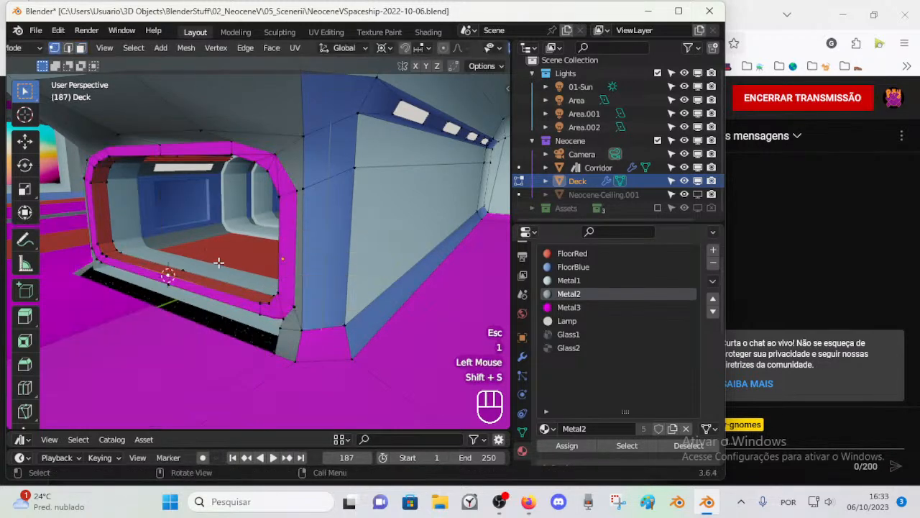
Step: Restrict linked selection on the Deck mesh to Material boundaries, then clear the selection
key("l")
key("alt+a")
key("l")
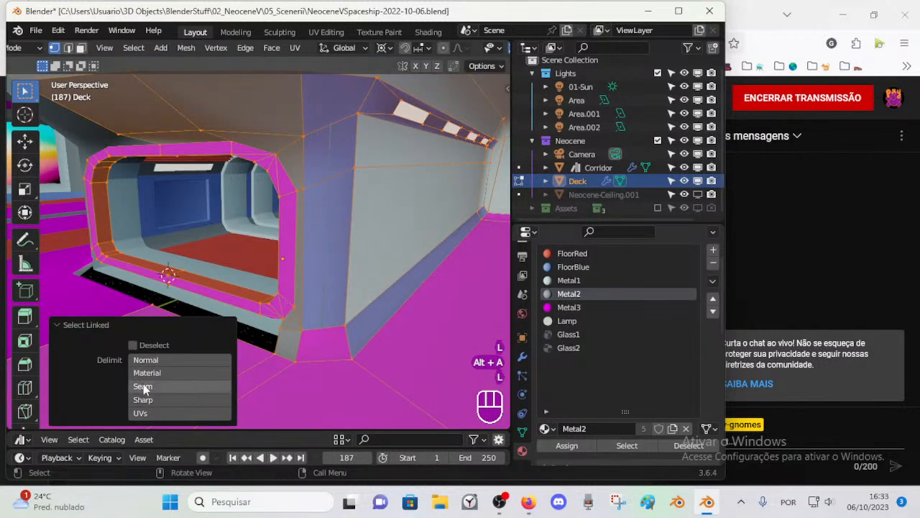
left_click(148, 373)
key("alt+a")
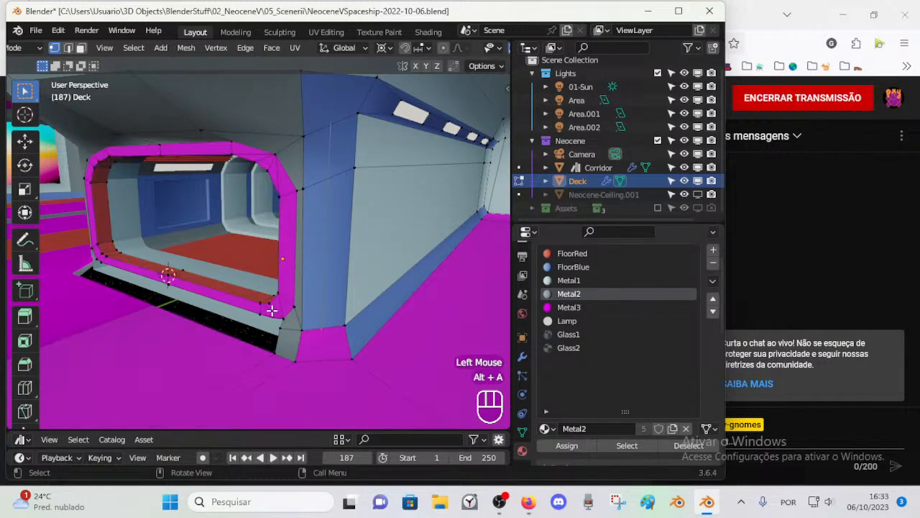
Step: Try to flatten the linked vertices of the magenta entrance frame by scaling them to 0 along global Y
key("l")
key("s")
key("y")
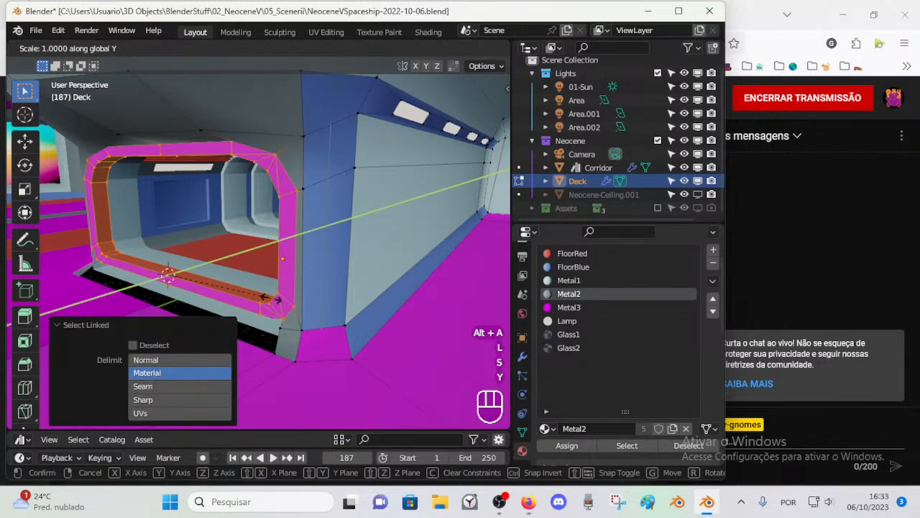
key("KP_0")
key("KP_Enter")
key("ctrl+z")
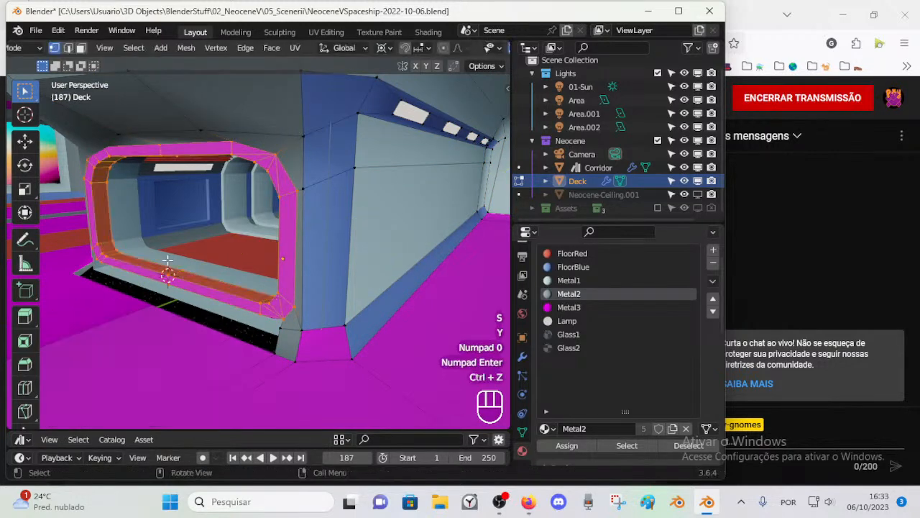
Step: Select only the entrance frame's linked magenta faces and scale them to 0 along global Y about the 3D cursor
key("3")
left_click(91, 187, "alt")
key("alt+a")
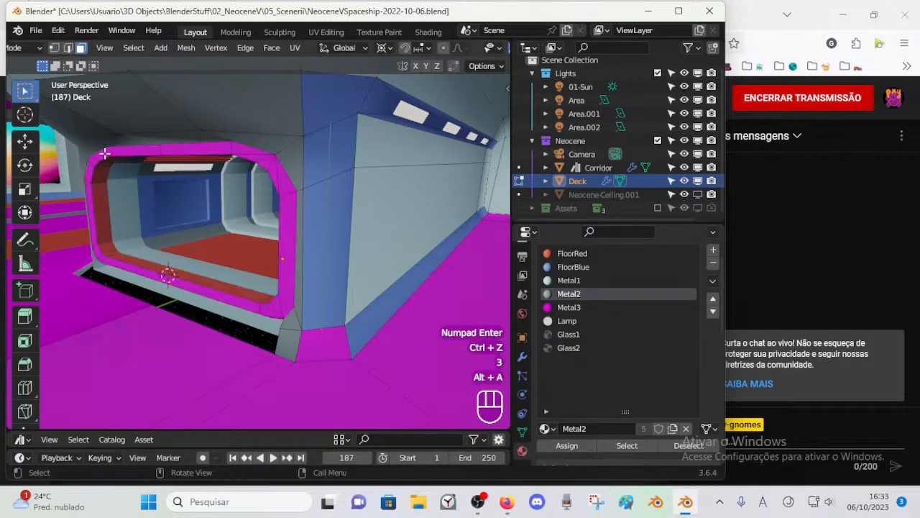
key("l")
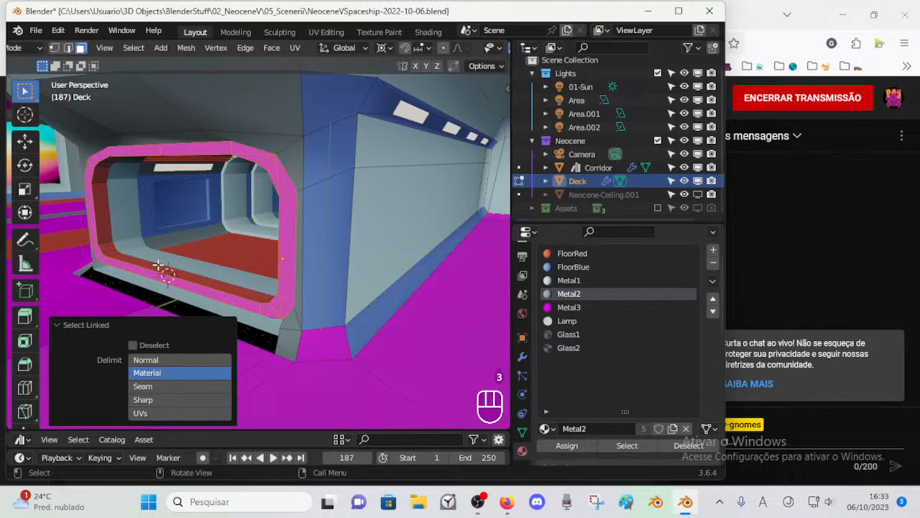
key("s")
key("y")
key("KP_0")
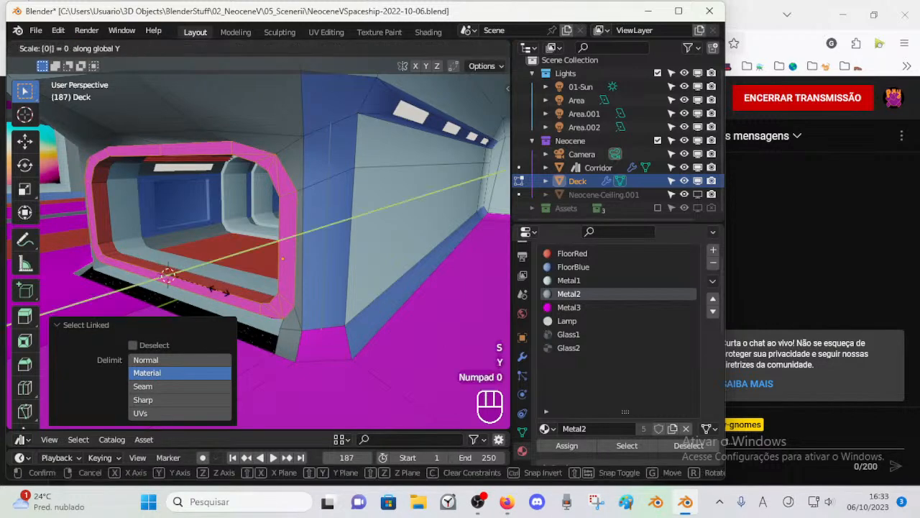
key("KP_Enter")
key("g")
key("y")
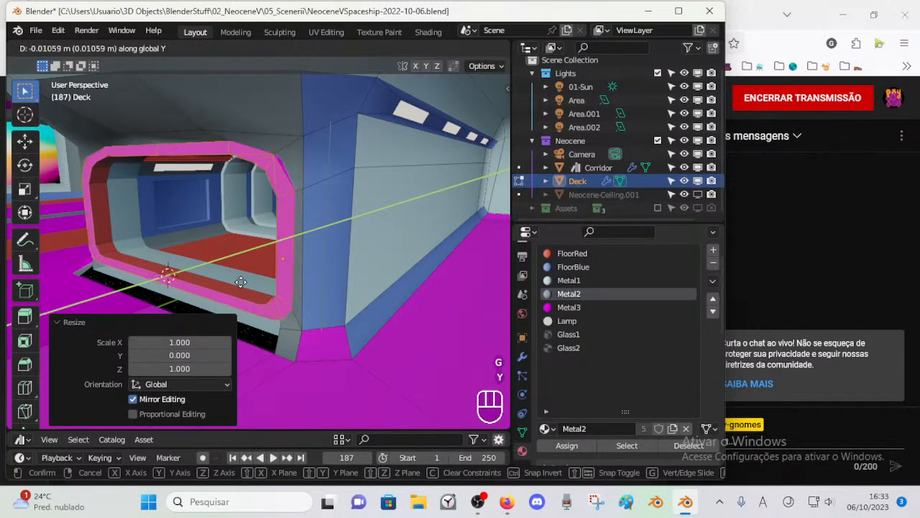
key("Escape")
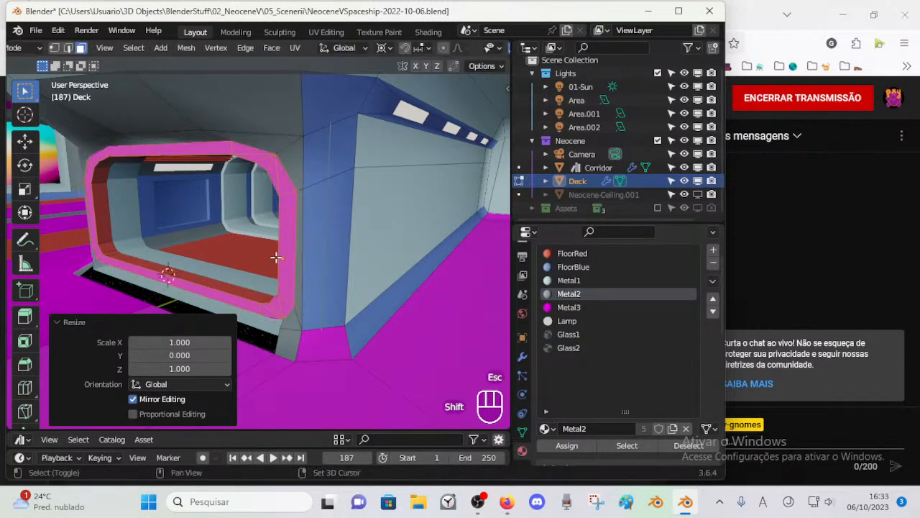
Step: Select the lower grey face at the frame's corner beside the blue column and switch to vertex selection
middle_click_drag(266, 259, 292, 254, "shift")
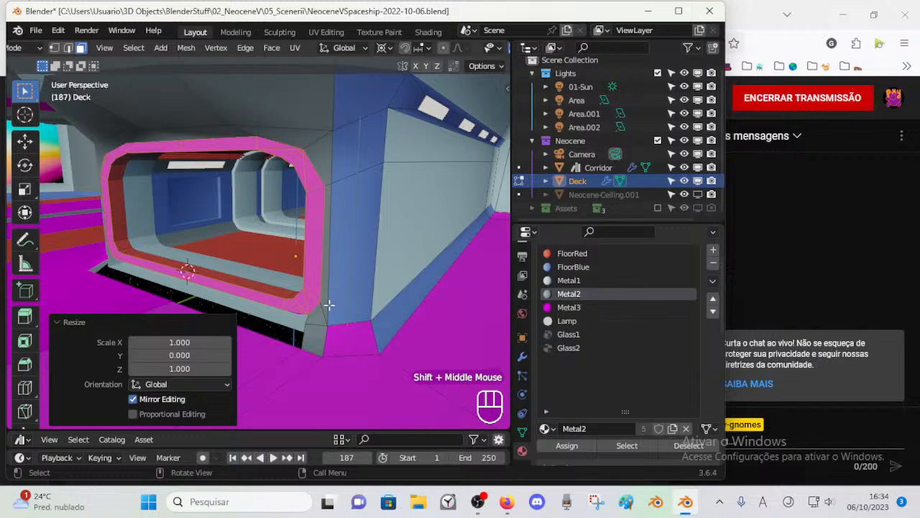
key("alt+a")
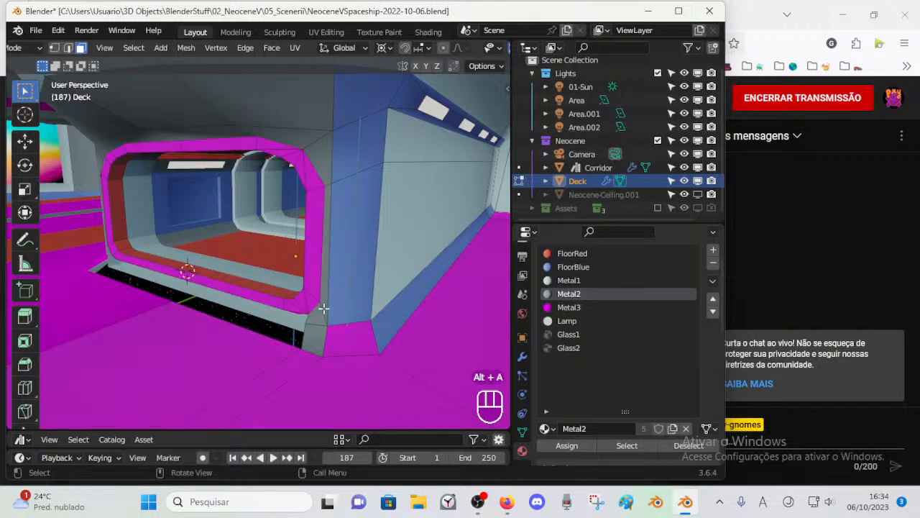
left_click(316, 330)
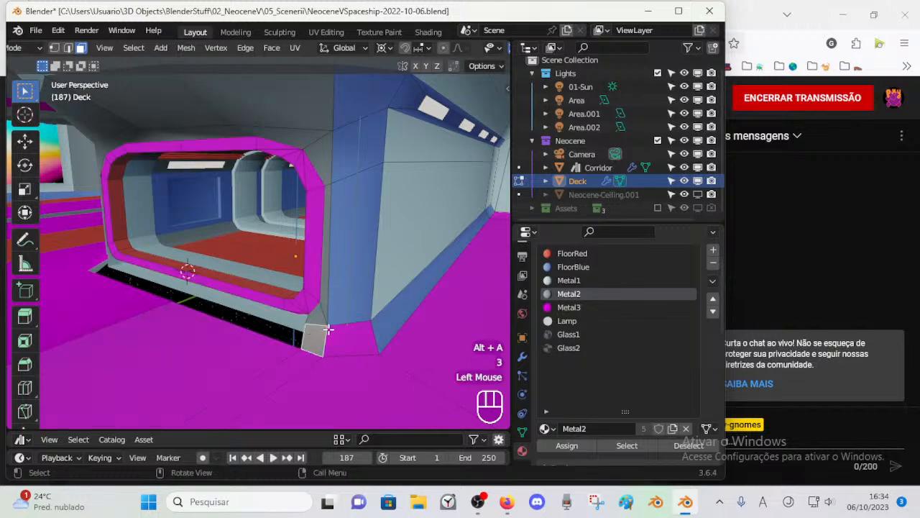
key("1")
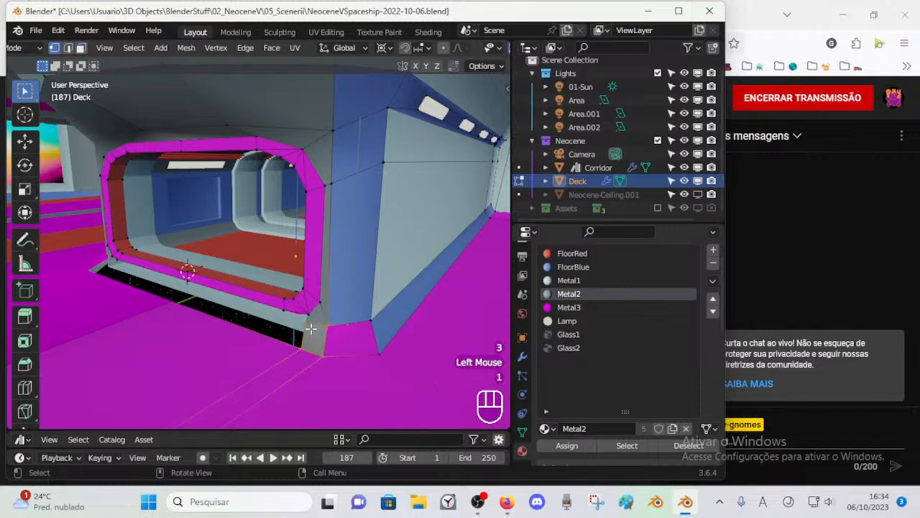
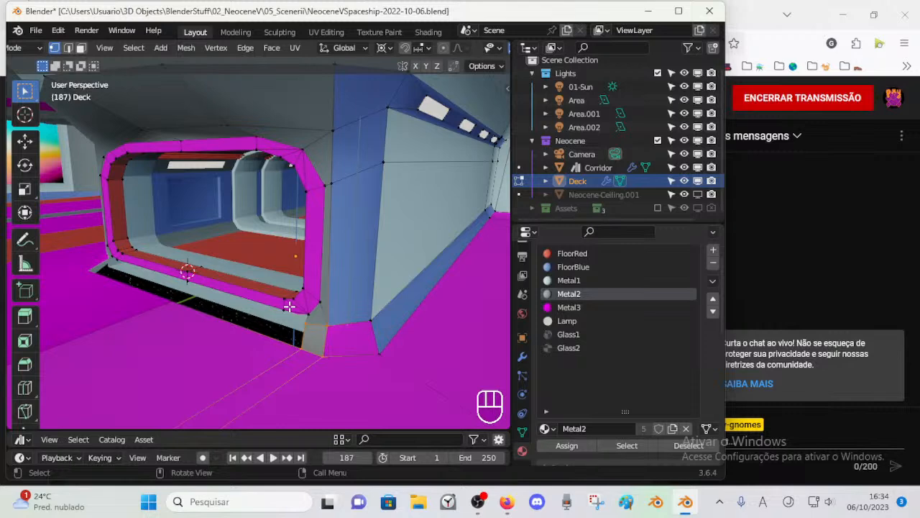
Step: Snap the 3D cursor to the vertex just below the doorway frame's lower outer corner
middle_click_drag(297, 329, 363, 317)
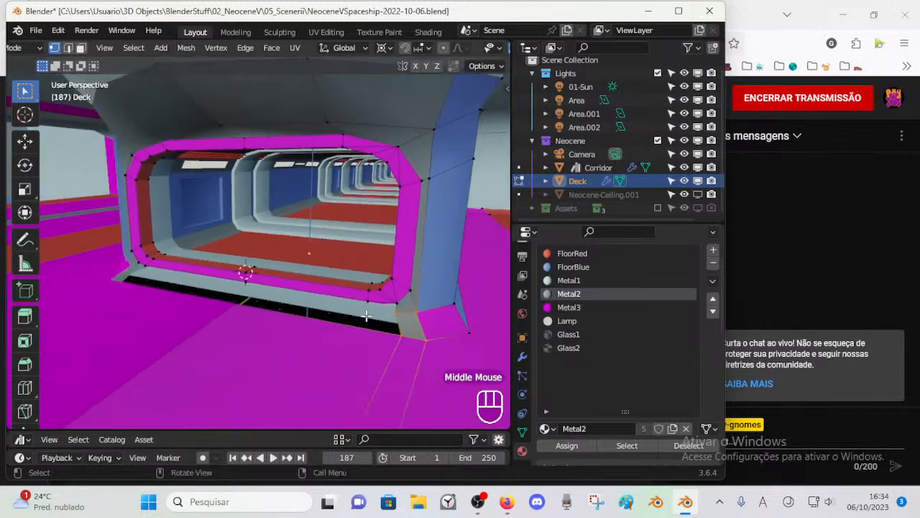
left_click(394, 304)
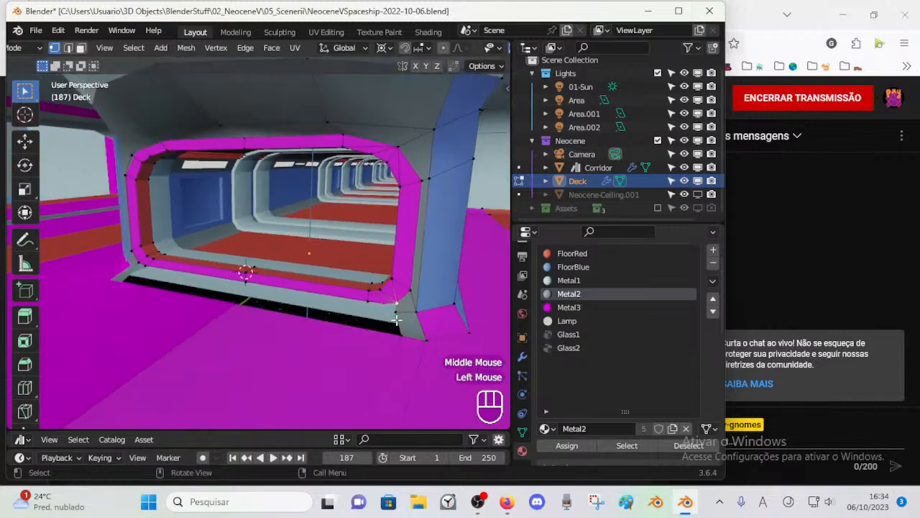
middle_click_drag(412, 294, 430, 287)
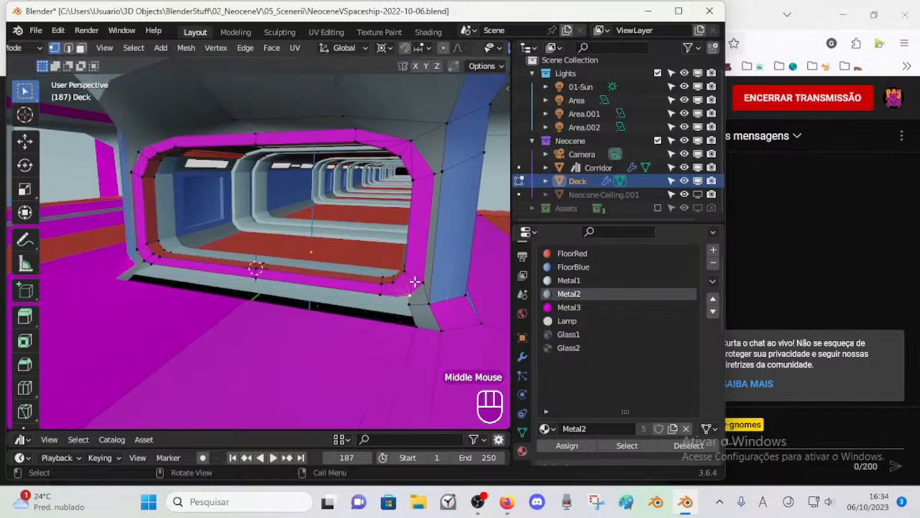
key("shift+s")
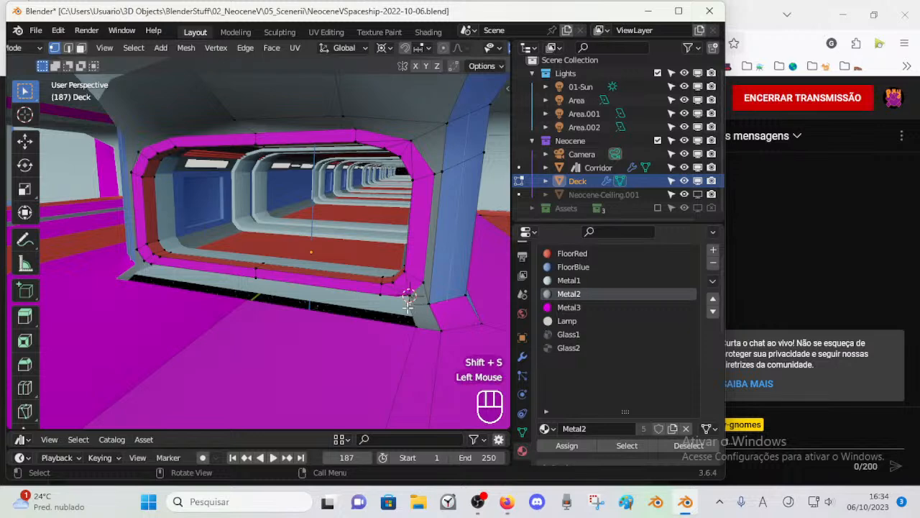
Step: Try flattening the floor seam that runs out from the doorway corner by scaling it to 0 along X, and undo it
scroll(329, 346, "down", 2)
key("2")
left_click(300, 317)
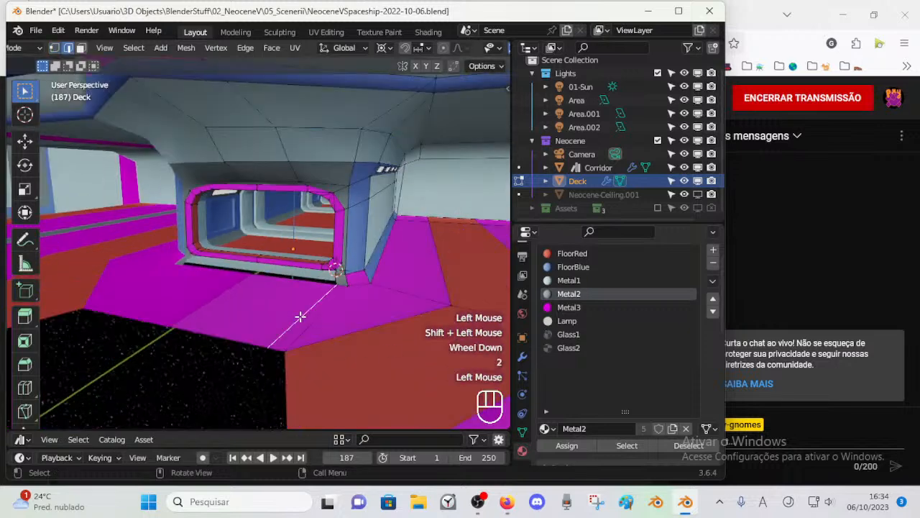
scroll(345, 326, "up", 2)
scroll(375, 303, "up", 1)
middle_click_drag(375, 303, 384, 307, "shift")
key("1")
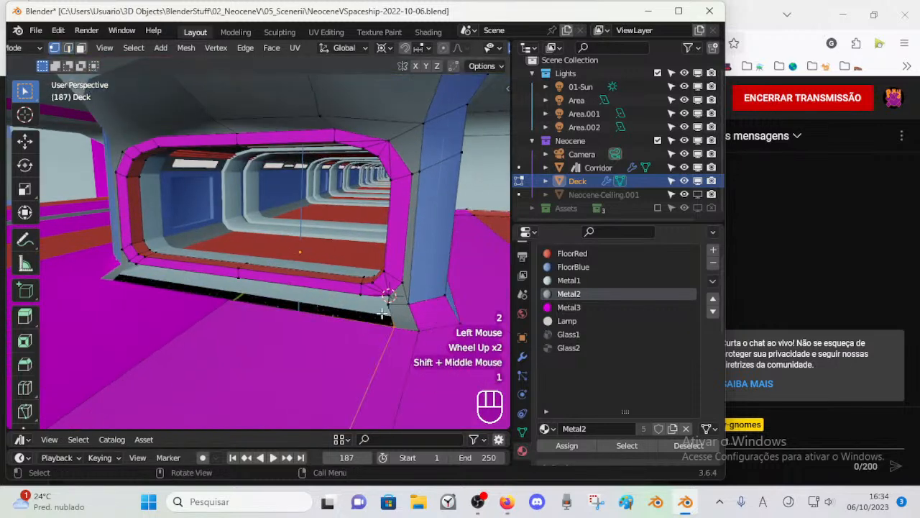
left_click(388, 302, "shift")
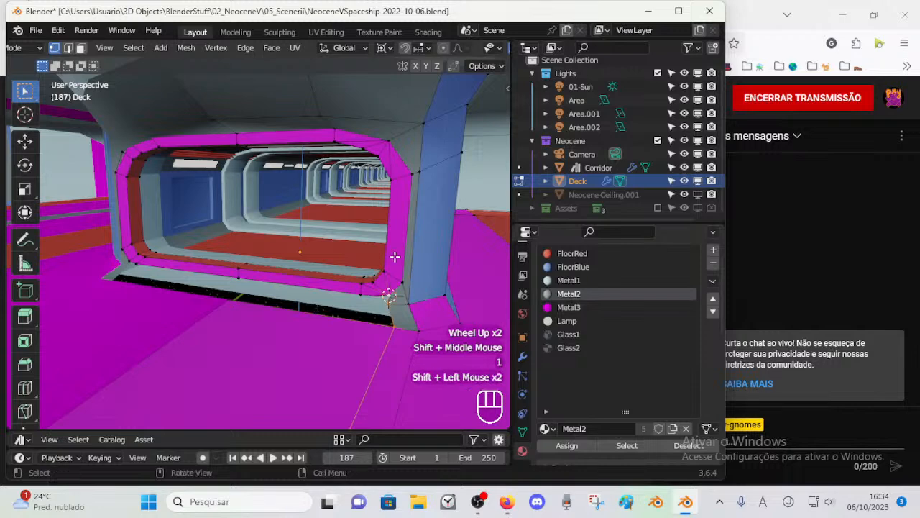
key("s")
key("x")
key("KP_0")
key("KP_Enter")
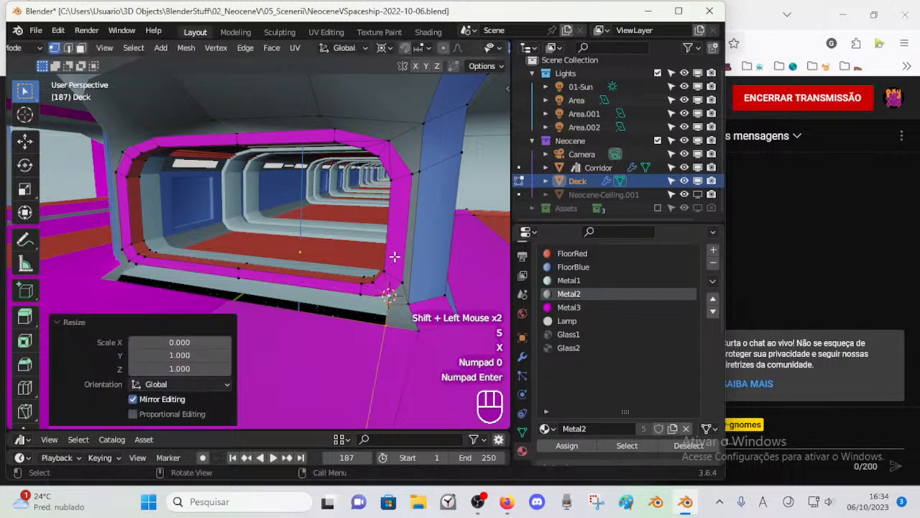
scroll(343, 339, "down", 2)
key("ctrl+z")
scroll(271, 347, "up", 1)
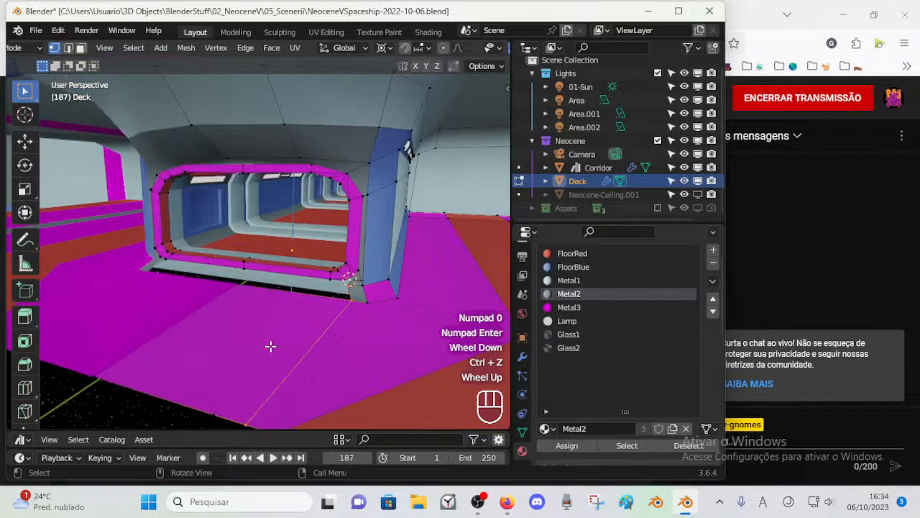
key("s")
key("x")
key("KP_0")
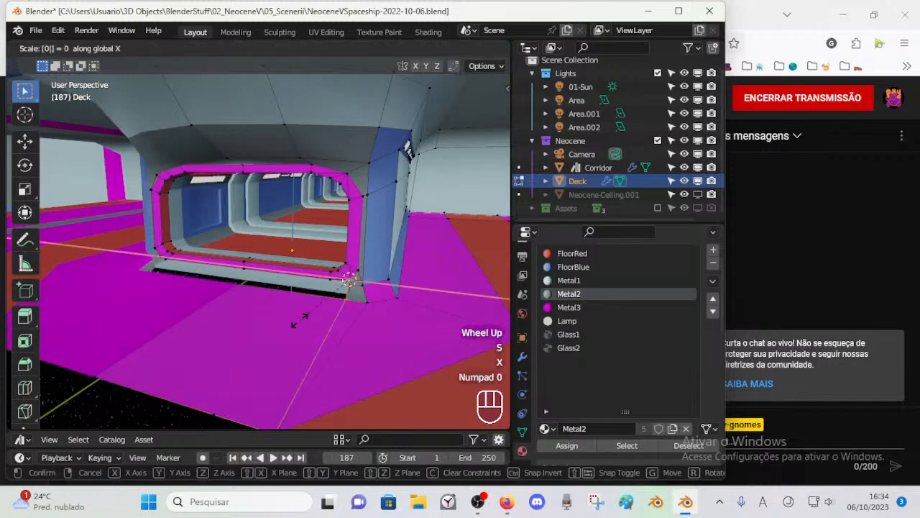
key("ctrl+z")
key("Escape")
key("ctrl+z")
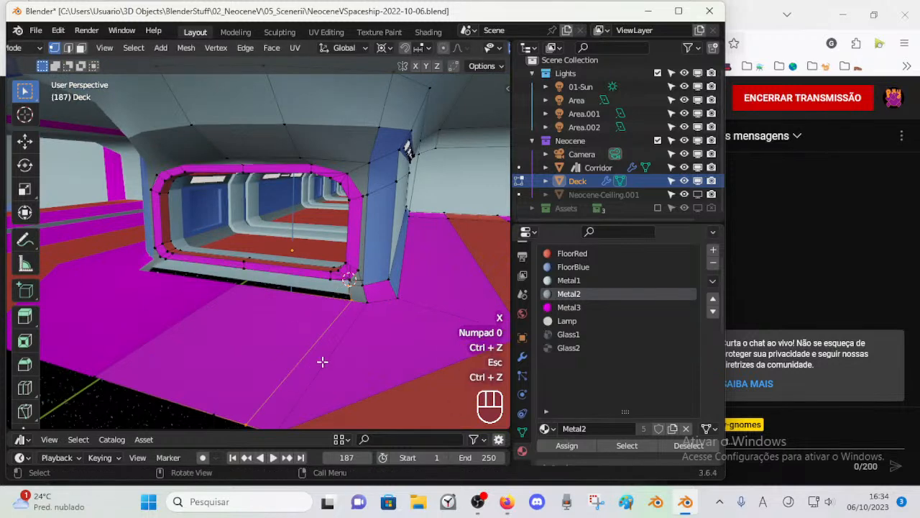
Step: Merge the neighbouring vertex on the floor's front edge with the seam's end vertex using At Last
middle_click_drag(319, 374, 327, 341)
left_click(249, 408)
left_click(272, 417, "shift")
key("m")
left_click(255, 415)
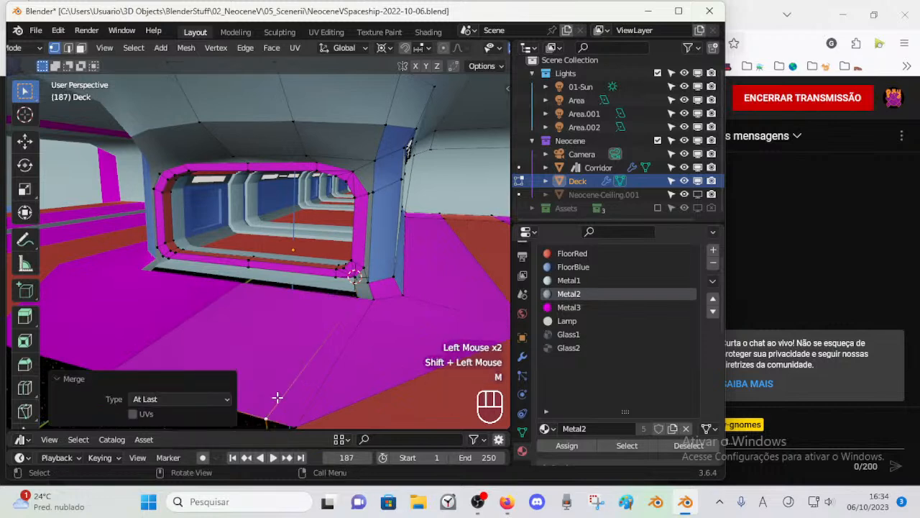
left_click(307, 374)
middle_click_drag(334, 314, 382, 268)
left_click(385, 274, "shift")
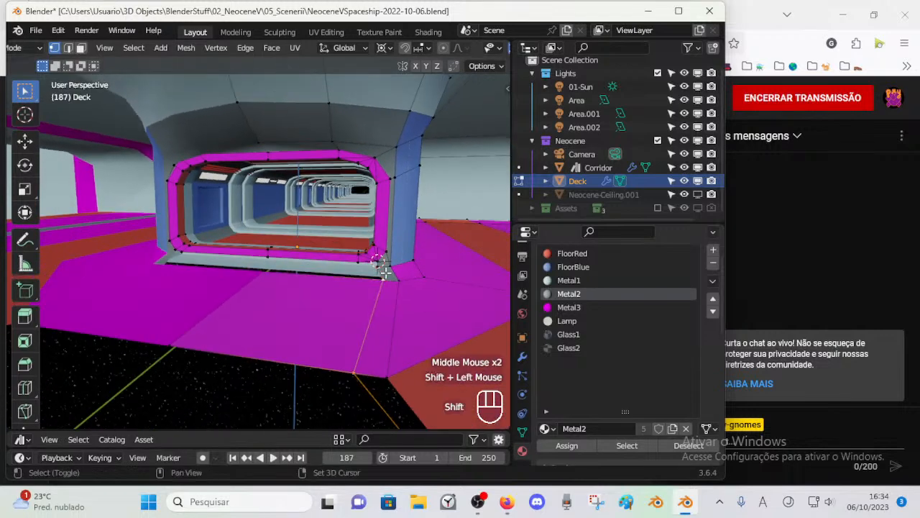
left_click(377, 261, "shift")
key("s")
key("x")
key("KP_0")
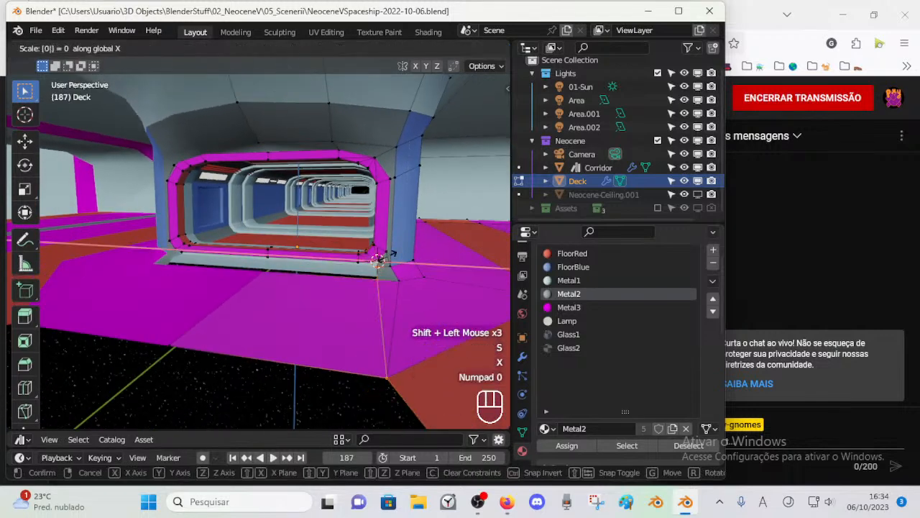
key("Escape")
key("alt+a")
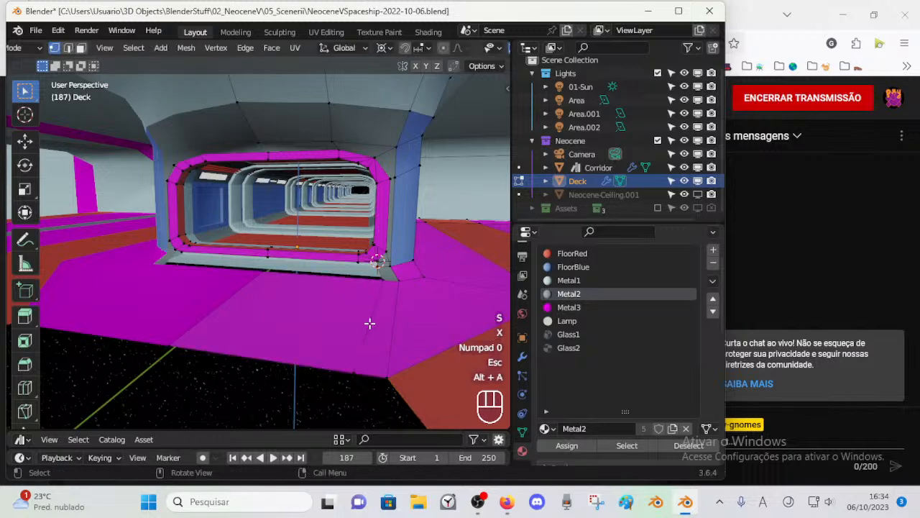
Step: Align the floor's corner vertex below the doorway frame with the 3D cursor by scaling it to 0 along X
left_click(380, 284)
key("s")
key("x")
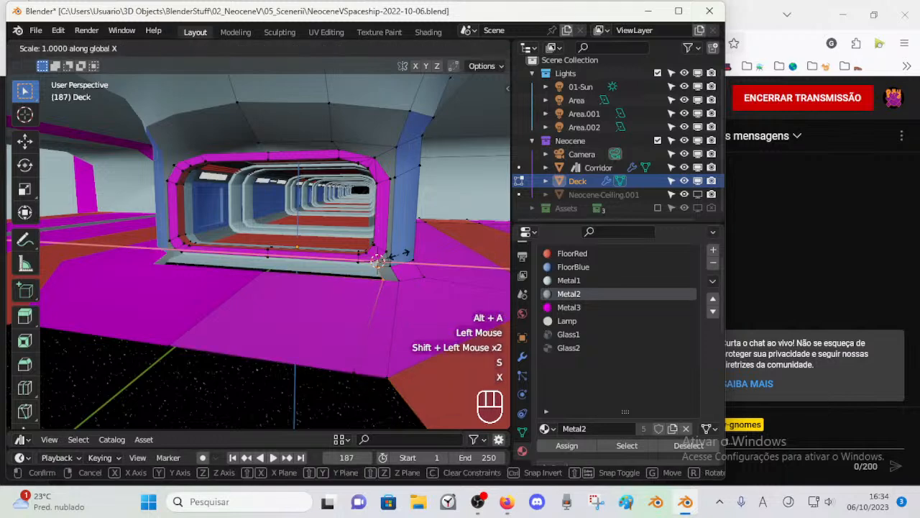
key("KP_0")
key("KP_Enter")
key("alt+a")
Step: Snap the 3D cursor to the floor's corner vertex and try flattening the seam's vertices to 0 along X
left_click(361, 357)
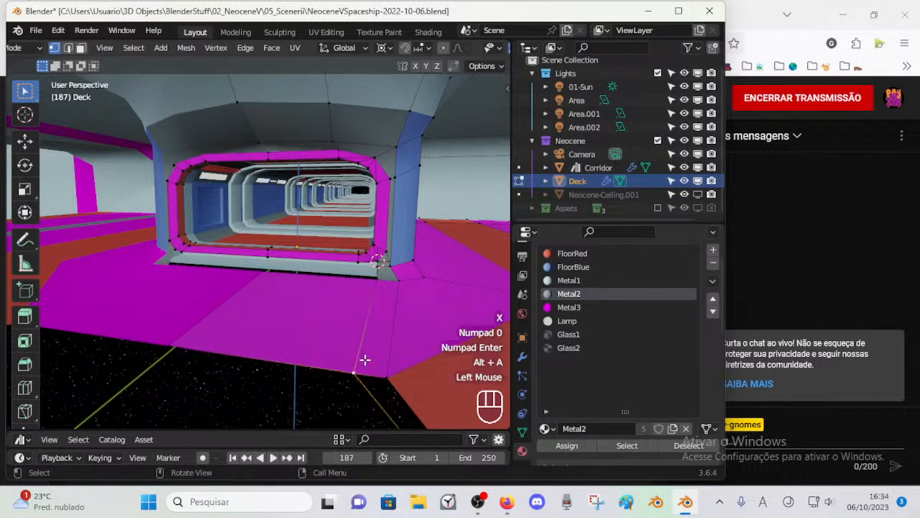
middle_click_drag(362, 357, 390, 292)
left_click(389, 297)
left_click(389, 360)
left_click(389, 286, "shift")
key("s")
key("x")
key("KP_0")
key("KP_Enter")
key("ctrl+z")
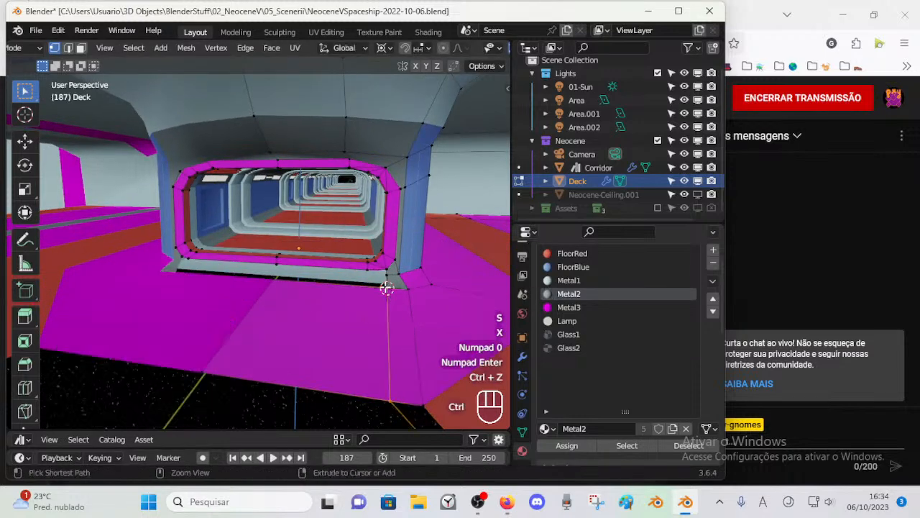
middle_click_drag(417, 389, 381, 340, "shift")
scroll(388, 355, "down", 2)
key("2")
left_click(323, 311)
key("x")
scroll(312, 308, "up", 1)
key("1")
scroll(328, 300, "up", 1)
Step: Try scaling the front end of the floor seam to 0 along X, undo it and clear the selection
left_click(362, 331)
left_click(368, 332, "shift")
key("s")
key("Escape")
key("s")
key("x")
key("KP_0")
key("KP_Enter")
key("alt+a")
key("ctrl+z")
key("ctrl+z")
key("alt+a")
Step: Switch the transform pivot to Individual Origins and try scaling both floor seam vertices to 0 along X
middle_click_drag(401, 319, 371, 315)
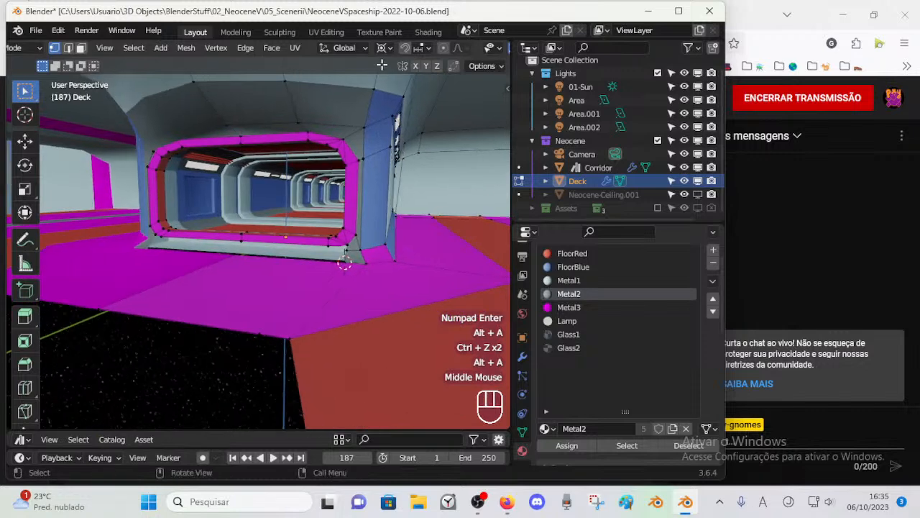
left_click(384, 47)
left_click(399, 94)
middle_click_drag(307, 326, 343, 364)
left_click(356, 331)
left_click(368, 280, "shift")
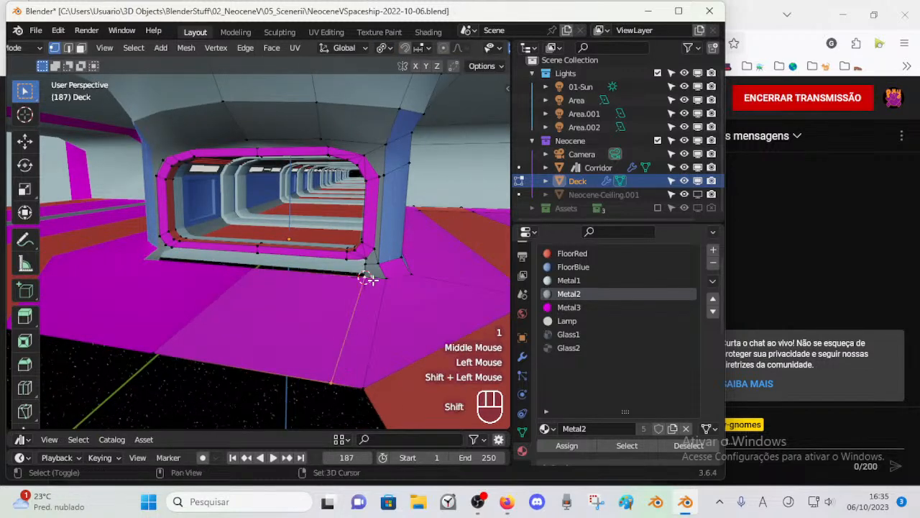
key("s")
key("x")
key("KP_0")
key("KP_Enter")
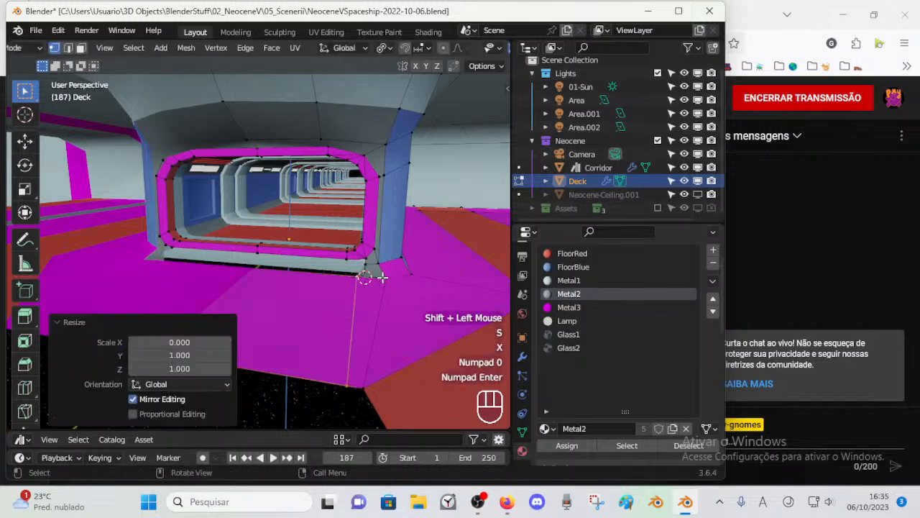
Step: Undo the seam's scaling, restore 3D Cursor as the transform pivot and clear the selection
key("ctrl+z")
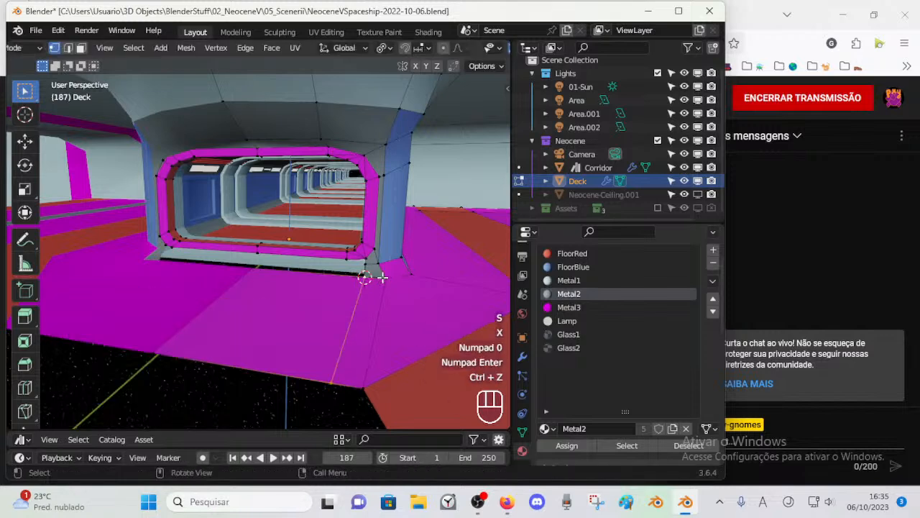
left_click(382, 47)
left_click(403, 77)
key("alt+a")
middle_click_drag(363, 277, 353, 280)
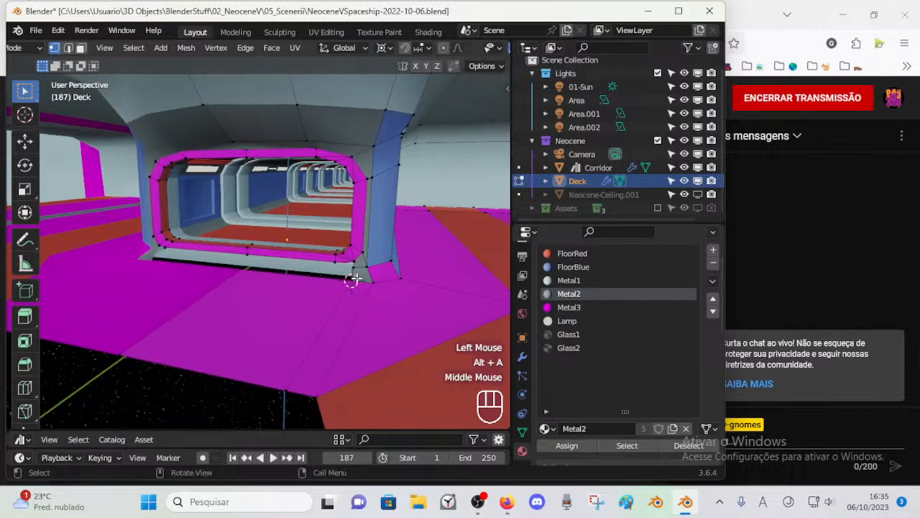
left_click(338, 47)
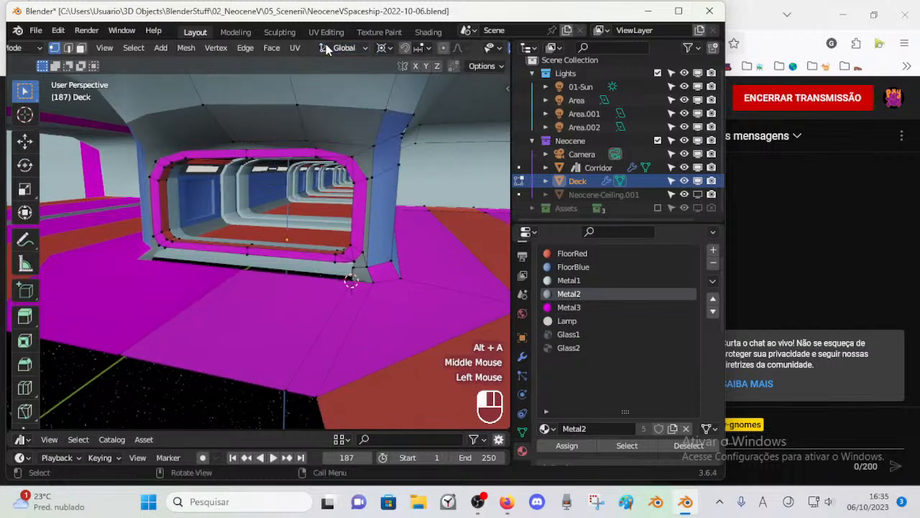
middle_click_drag(394, 269, 401, 274)
middle_click_drag(401, 274, 382, 255)
scroll(343, 300, "up", 2)
scroll(341, 280, "down", 1)
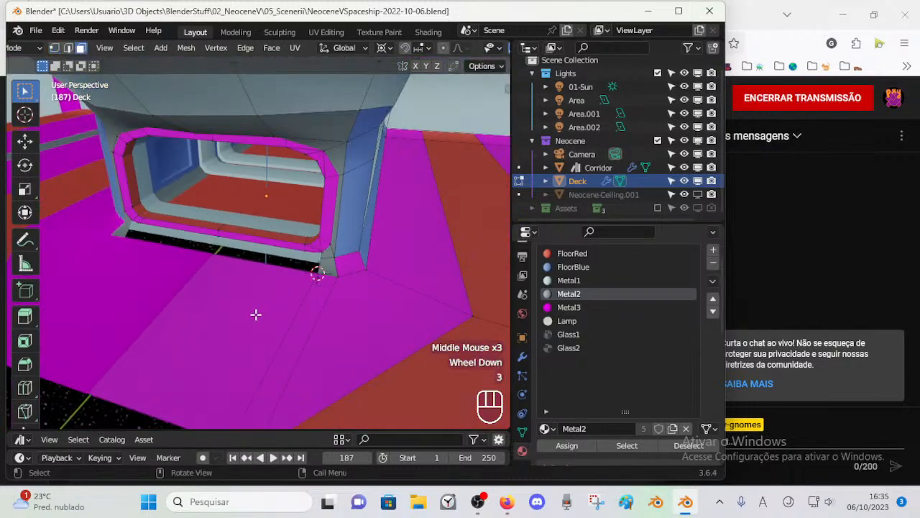
Step: Delete the magenta floor face directly in front of the doorway
key("3")
left_click(256, 314)
key("x")
left_click(256, 328)
Step: Extrude the vertex at the doorway frame's lower outer corner downward along Z by about 0.12 m
scroll(300, 302, "up", 2)
middle_click_drag(300, 302, 352, 237)
key("1")
left_click(410, 214)
scroll(410, 214, "down", 1)
scroll(407, 214, "up", 1)
middle_click_drag(352, 238, 372, 187)
left_click(394, 239)
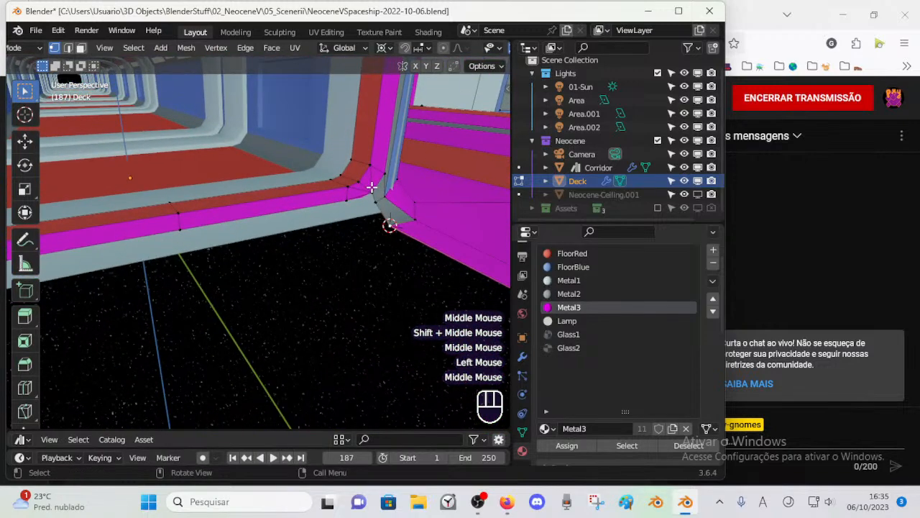
left_click(375, 195)
key("e")
key("z")
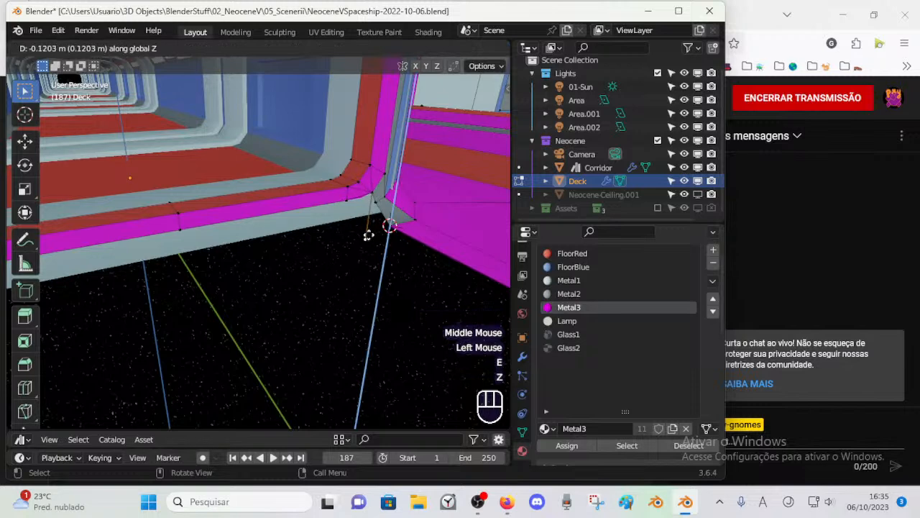
left_click(375, 239)
Step: Extrude the floor's corner vertex and move the new vertex about 0.12 m along Y towards the doorway
left_click(377, 237)
mouse_move(378, 237)
middle_mouse_down()
mouse_move(388, 228)
mouse_move(386, 243)
middle_mouse_up()
key("e")
key("g")
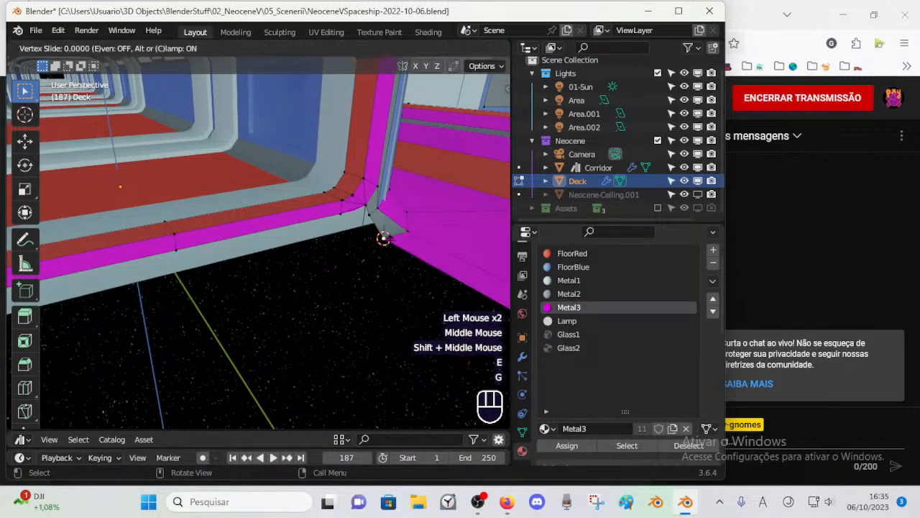
key("y")
left_click(354, 224)
key("g")
key("Escape")
key("g")
key("y")
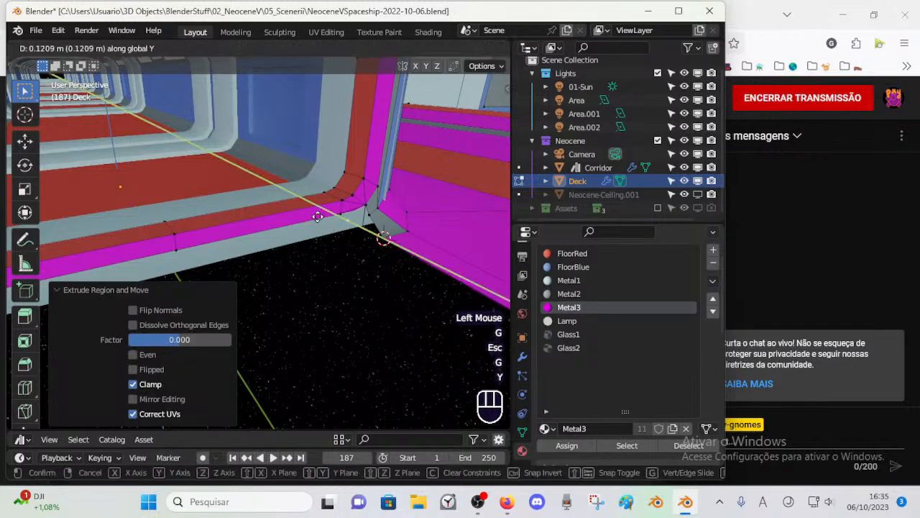
left_click(320, 219)
Step: Raise the vertex extruded below the frame corner along Z
left_click(363, 254)
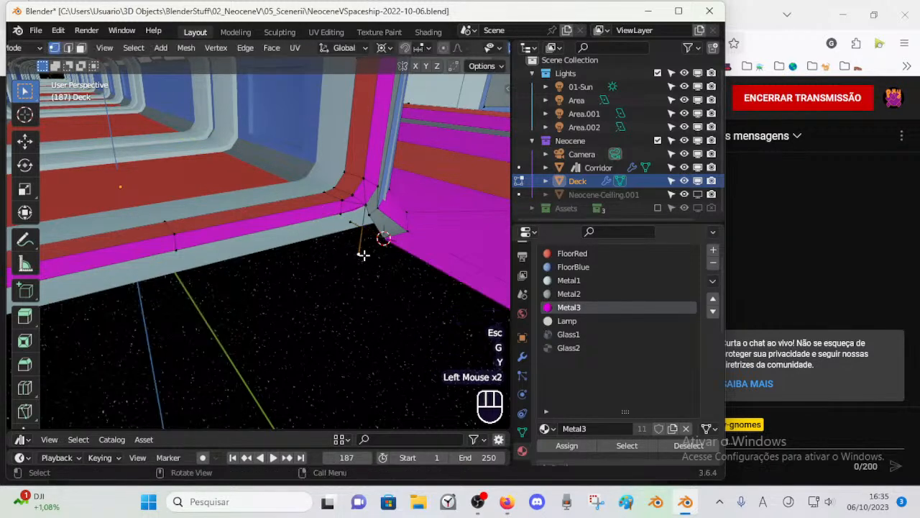
key("g")
key("z")
left_click(370, 217)
Step: Move the vertex extruded from the floor's corner back along Y by about 0.025 m
scroll(370, 225, "up", 1)
mouse_move(369, 225)
middle_mouse_down("shift")
mouse_move(363, 237)
mouse_move(376, 242)
middle_mouse_up("shift")
key("1")
left_click(350, 224)
key("g")
key("y")
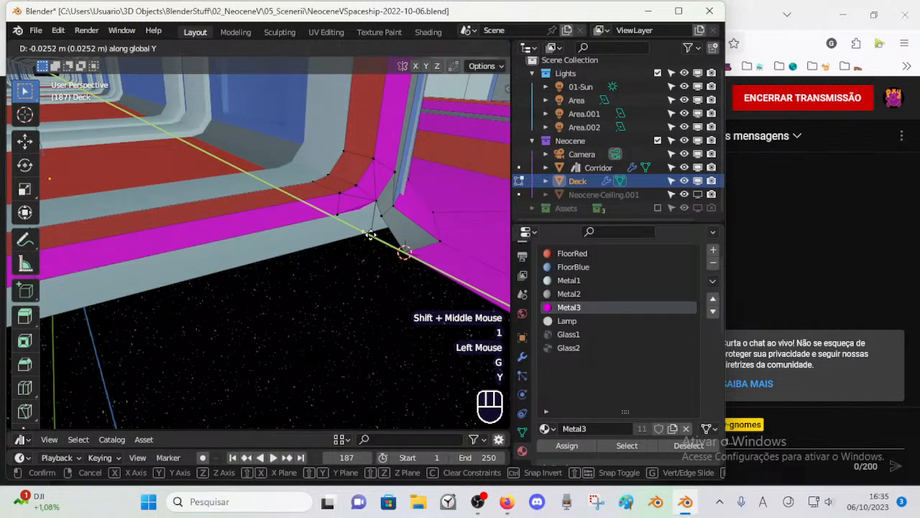
left_click(371, 232)
Step: Snap the 3D cursor to the vertex extruded below the doorway frame's corner
left_click(375, 235)
left_click(370, 235, "shift")
left_click(367, 246)
key("shift+s")
left_click(364, 225)
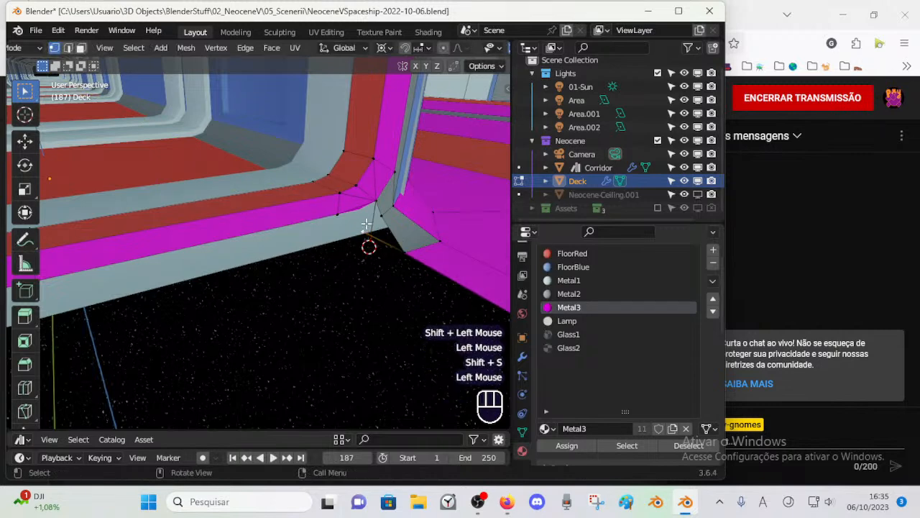
Step: Align the vertex extruded from the floor's corner with the 3D cursor by scaling the selection to 0 along Y
key("shift+s")
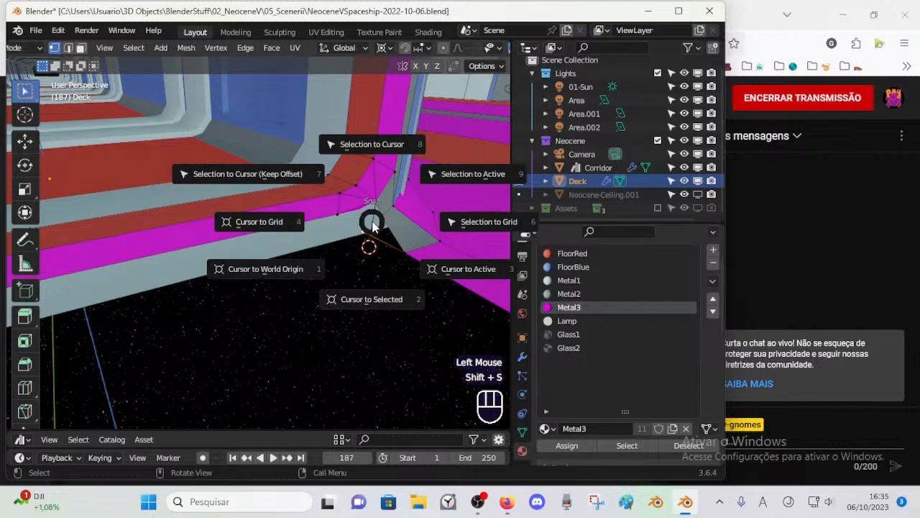
key("Escape")
key("shift")
key("s")
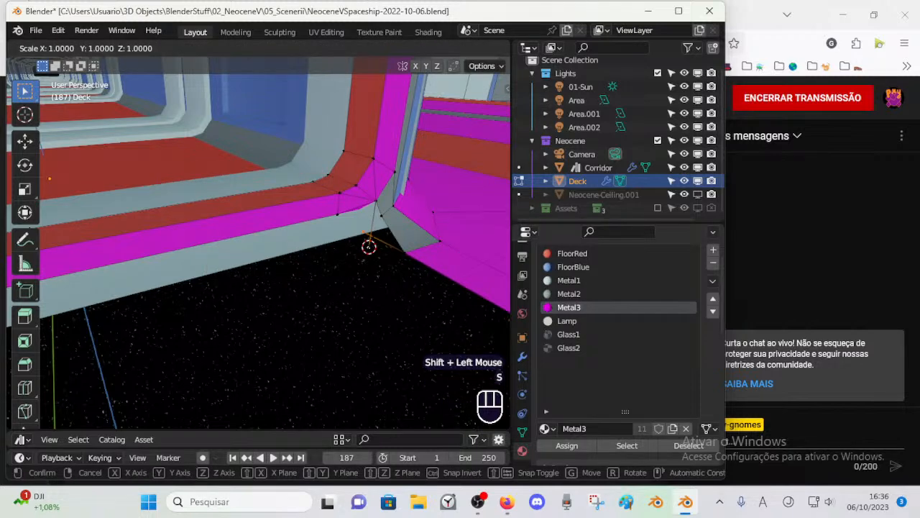
key("y")
key("KP_0")
key("KP_Enter")
left_click(371, 238)
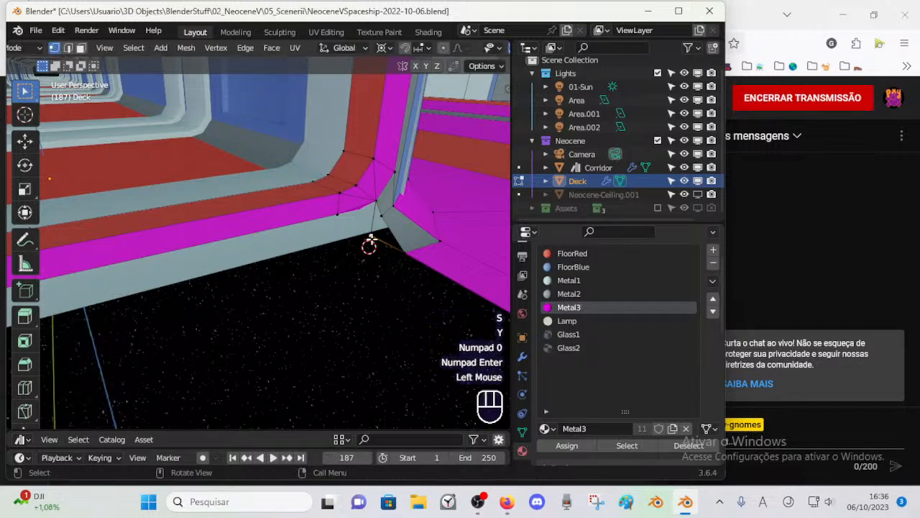
Step: Merge the two vertices below the doorway frame's corner using At Last
left_click(371, 238, "shift")
key("m")
left_click(372, 233)
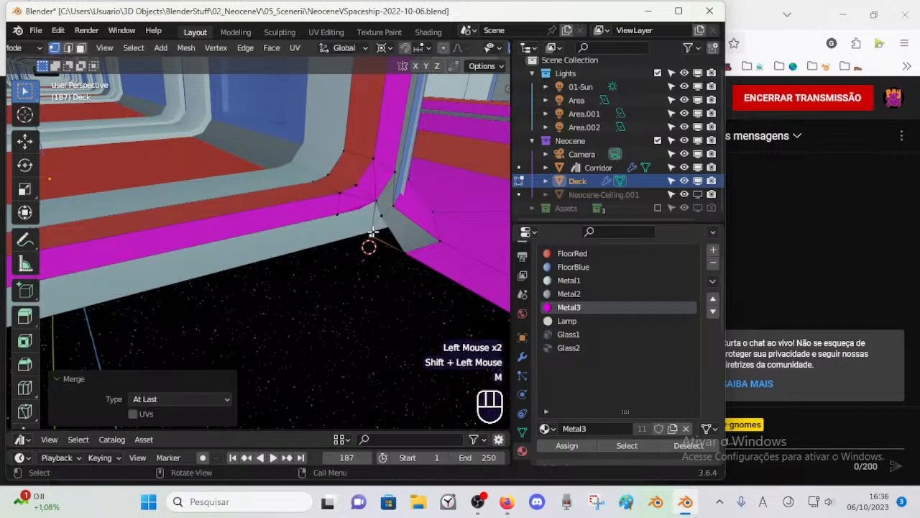
Step: Connect the merged vertex below the frame's corner to the adjacent grey corner vertex with a new edge
key("alt+a")
key("2")
key("1")
left_click(381, 213)
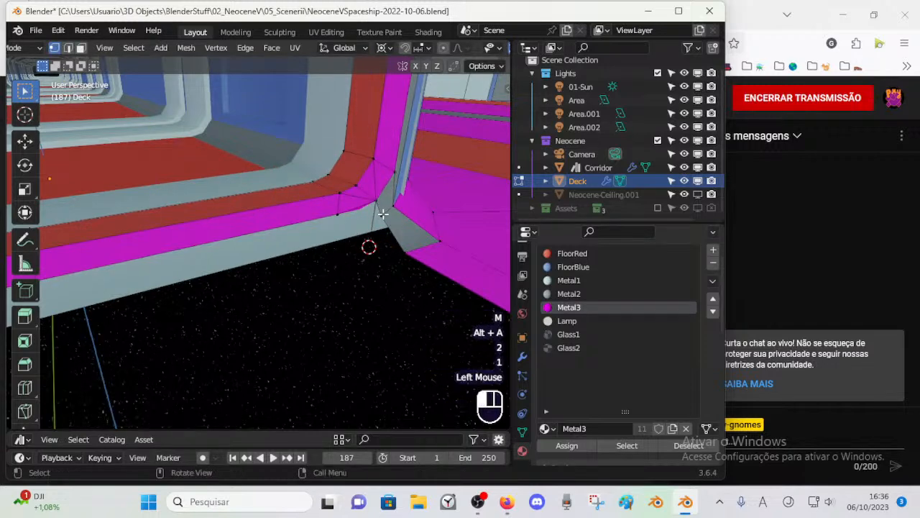
left_click(367, 235, "shift")
key("f")
key("2")
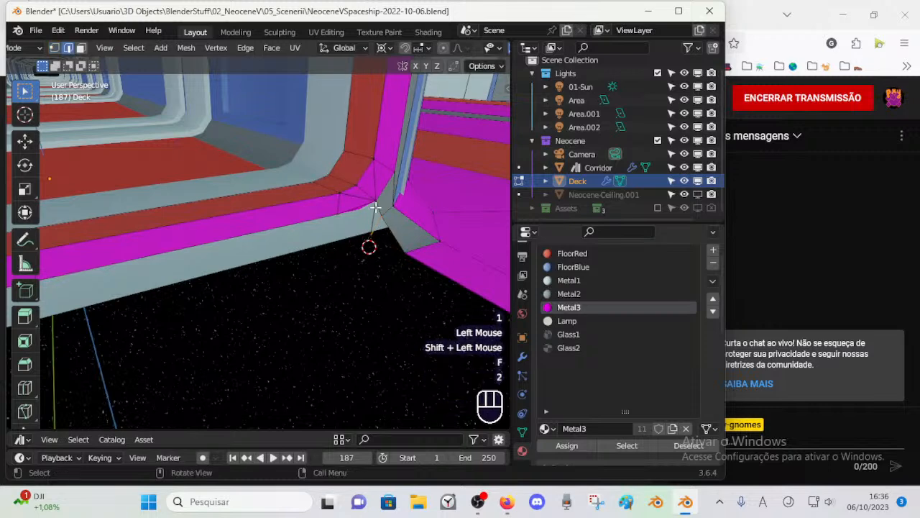
Step: Fill the gap below the doorway frame's corner with faces between the bordering edges and save the file
left_click(376, 209)
left_click(370, 240, "shift")
key("f")
left_click(381, 223)
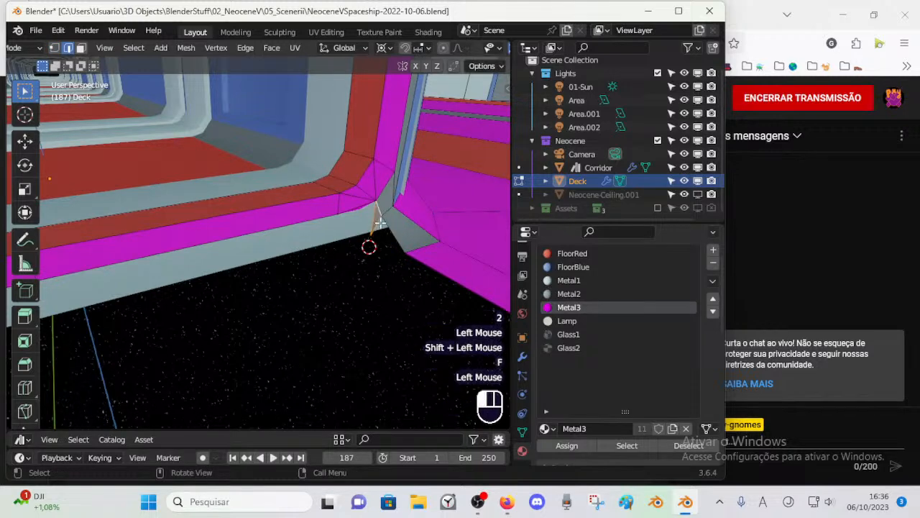
key("1")
left_click(402, 250)
left_click(378, 221, "shift")
key("2")
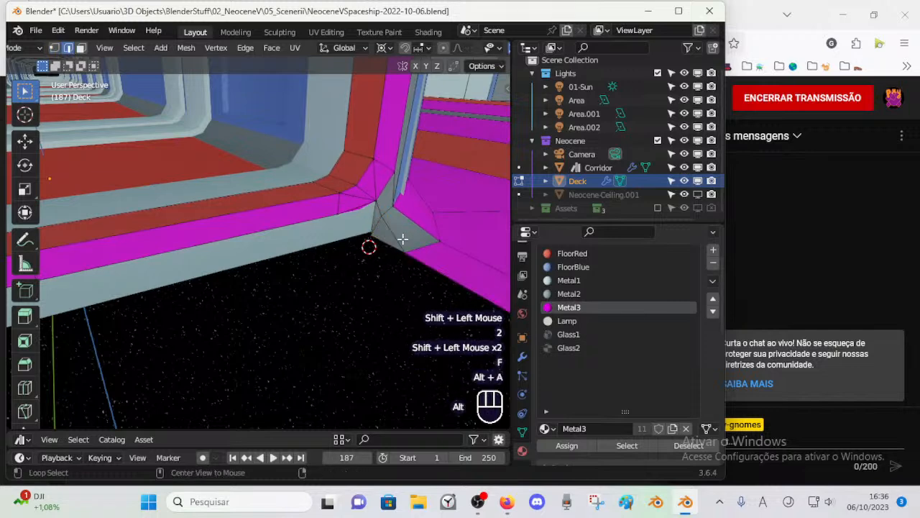
scroll(402, 238, "down", 1)
middle_click_drag(403, 238, 310, 220)
key("2")
key("ctrl+s")
Step: Snap the 3D cursor to the lower vertex of the Metal3 floor strip beside the doorway corner
scroll(277, 248, "up", 1)
scroll(318, 142, "up", 1)
middle_click_drag(319, 141, 312, 177, "shift")
key("1")
left_click(267, 208)
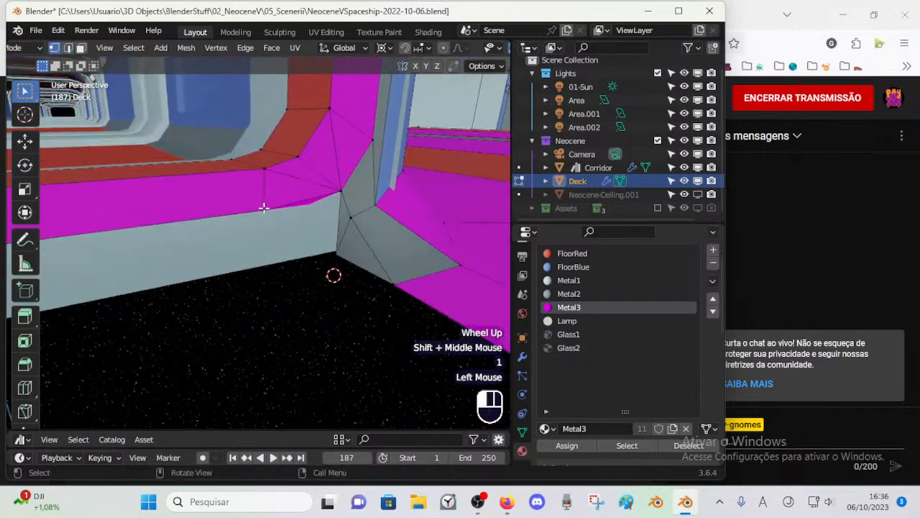
scroll(266, 208, "down", 1)
key("shift+s")
left_click(299, 273)
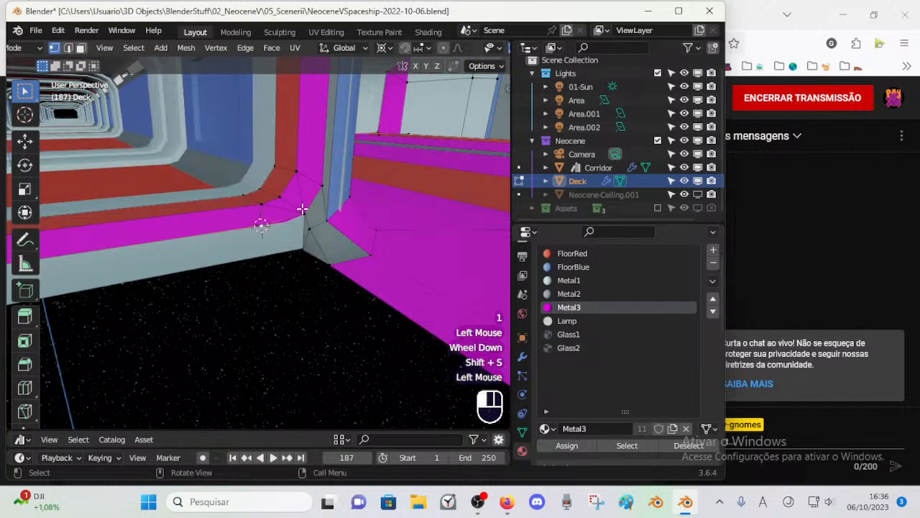
Step: Align the doorway's corner vertex with the 3D cursor's height by scaling to 0 along Z and save the file
key("s")
key("z")
key("KP_0")
key("KP_Enter")
key("alt+a")
middle_click_drag(319, 204, 329, 259)
key("ctrl+s")
Step: Raise the lower edge of the Metal3 floor strip by about 0.02 m along Z
scroll(362, 249, "down", 1)
scroll(314, 258, "up", 1)
scroll(329, 259, "down", 1)
scroll(330, 259, "up", 1)
key("2")
left_click(276, 238)
key("g")
key("z")
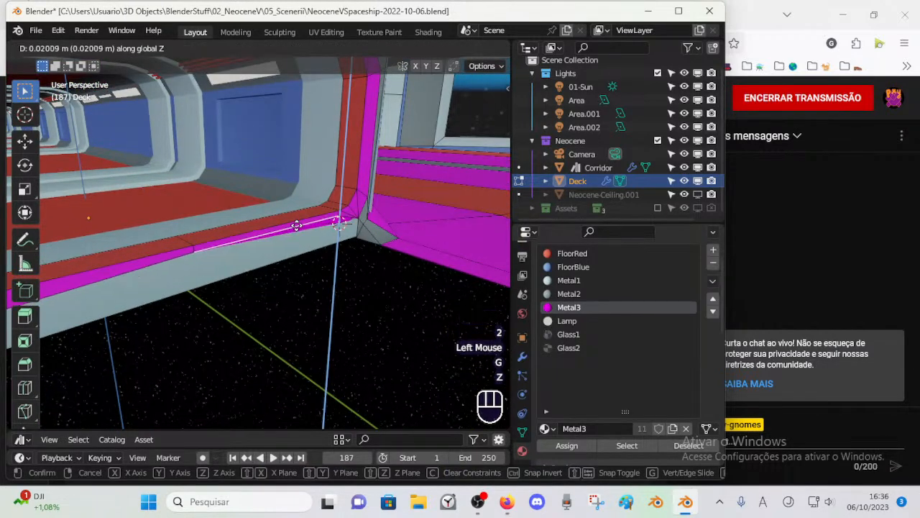
left_click(296, 226)
Step: Try to align the raised edge's end vertex with the 3D cursor's height by scaling to 0 along Z
key("1")
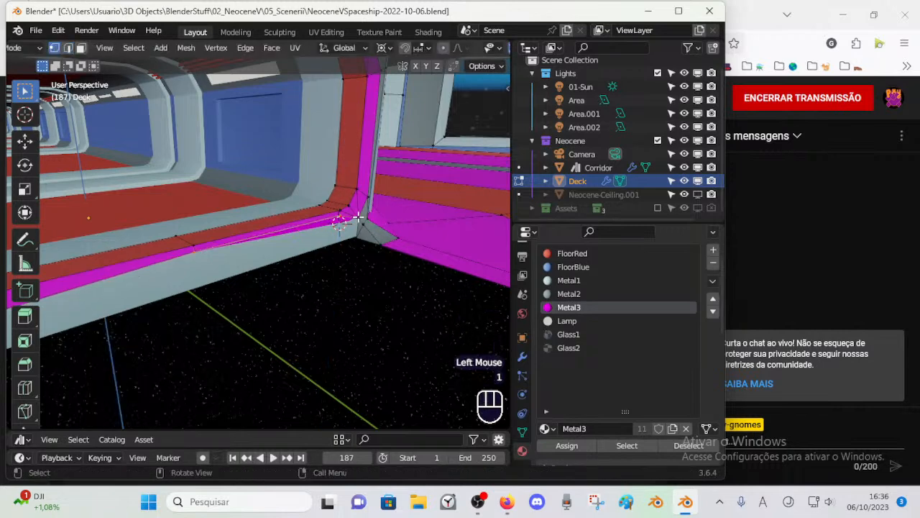
left_click(339, 221)
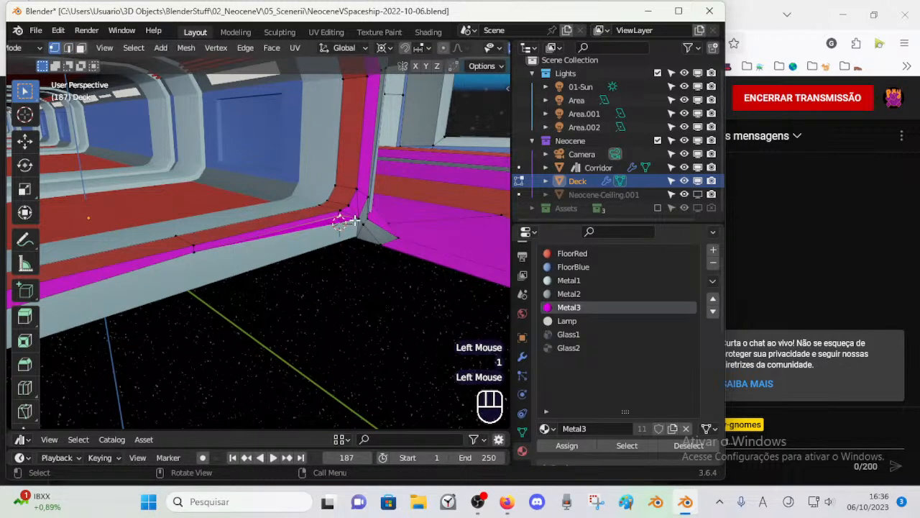
key("2")
key("1")
left_click(340, 222)
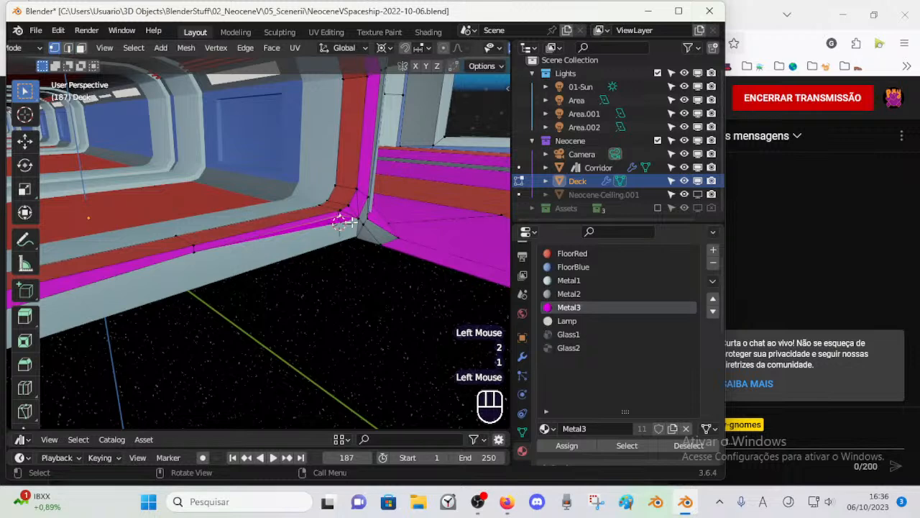
key("s")
key("x")
key("Escape")
key("s")
key("z")
key("KP_0")
key("KP_Enter")
key("ctrl+z")
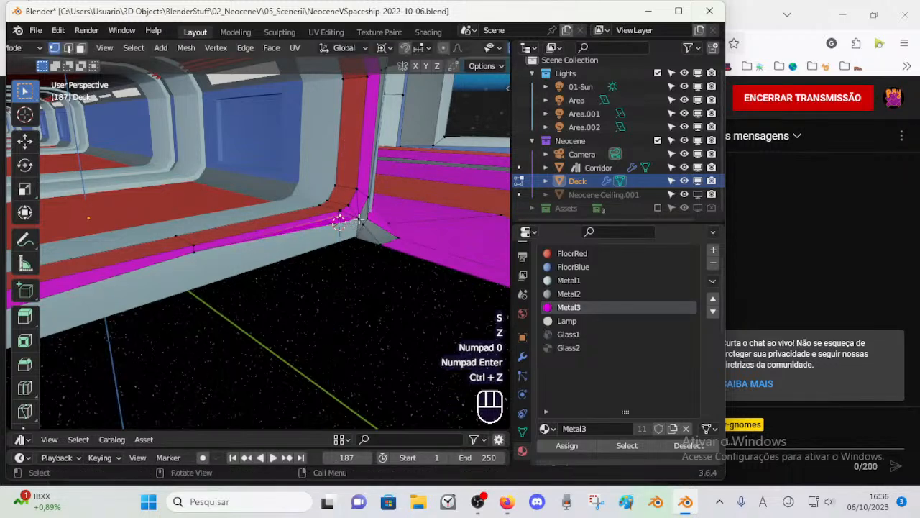
Step: Snap the 3D cursor to the raised edge's end vertex, level the corner vertex with it by scaling to 0 along Z, and save
key("shift+s")
left_click(363, 219)
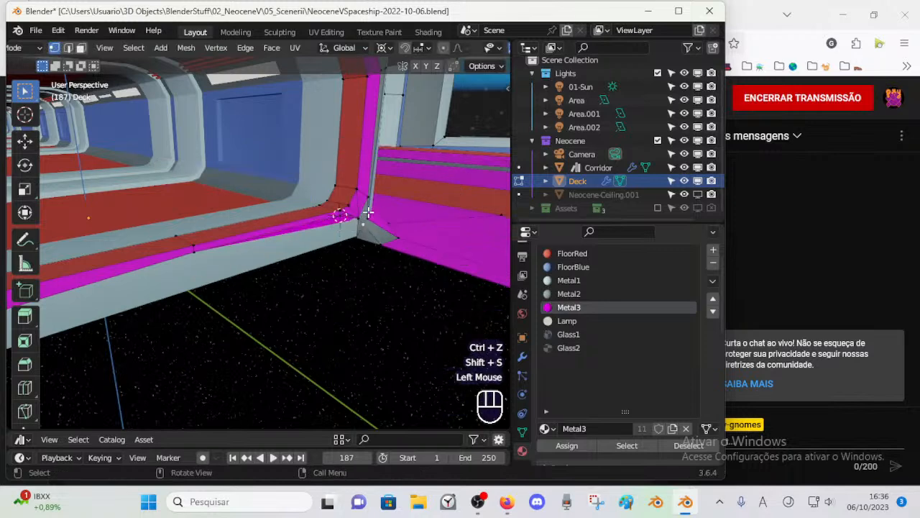
key("s")
key("z")
key("KP_0")
key("KP_Enter")
key("alt+a")
middle_click_drag(366, 220, 343, 238)
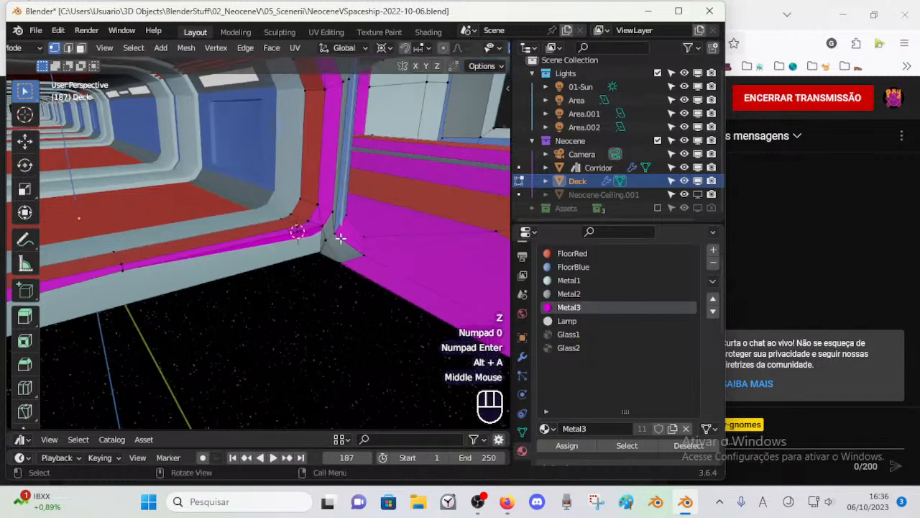
key("ctrl+s")
Step: Turn on X-ray display and select the red floor strip face along the doorway
key("2")
left_click(221, 247)
key("1")
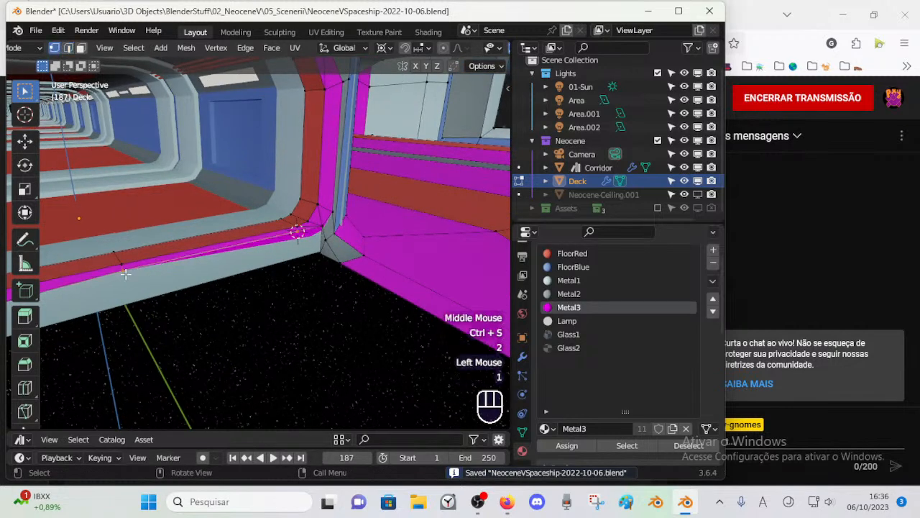
key("3")
left_click(253, 245)
key("alt+z")
left_click(293, 244)
left_click(288, 255)
middle_click_drag(288, 256, 217, 274)
left_click(202, 275)
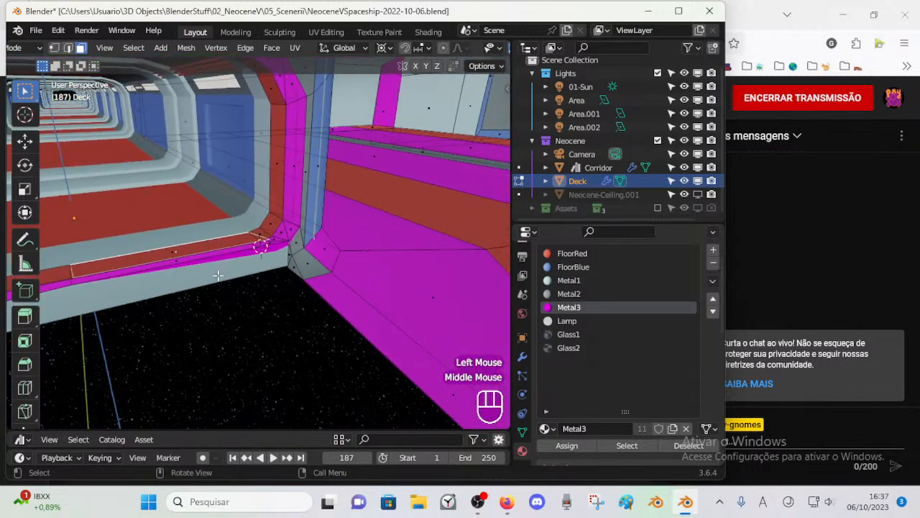
Step: Save the file, hide the Corridor object and return to face editing on the Deck
key("ctrl+s")
key("ctrl+Tab")
left_click(218, 223)
key("h")
middle_click_drag(218, 237, 310, 222)
left_click(284, 229)
key("Tab")
scroll(312, 228, "up", 1)
scroll(313, 231, "down", 1)
key("3")
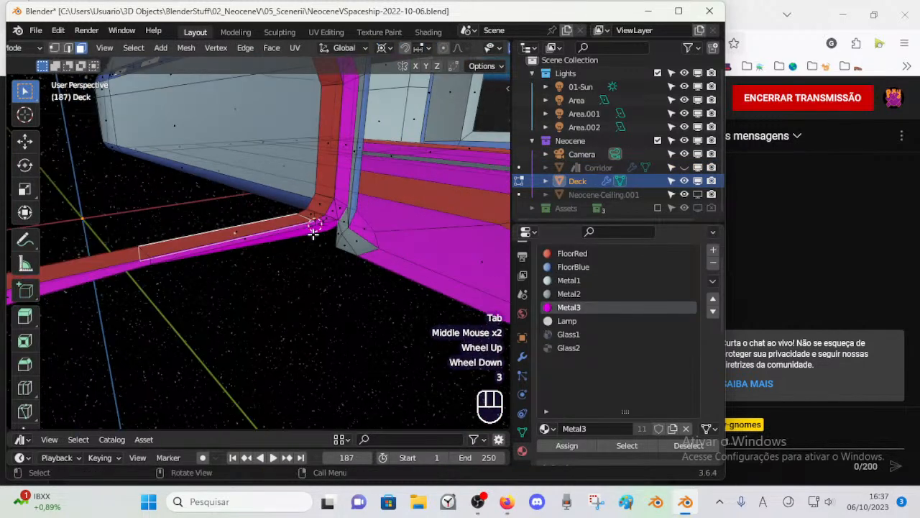
Step: Examine the faces and edges of the doorway's floor strip from several sides
left_click(282, 236)
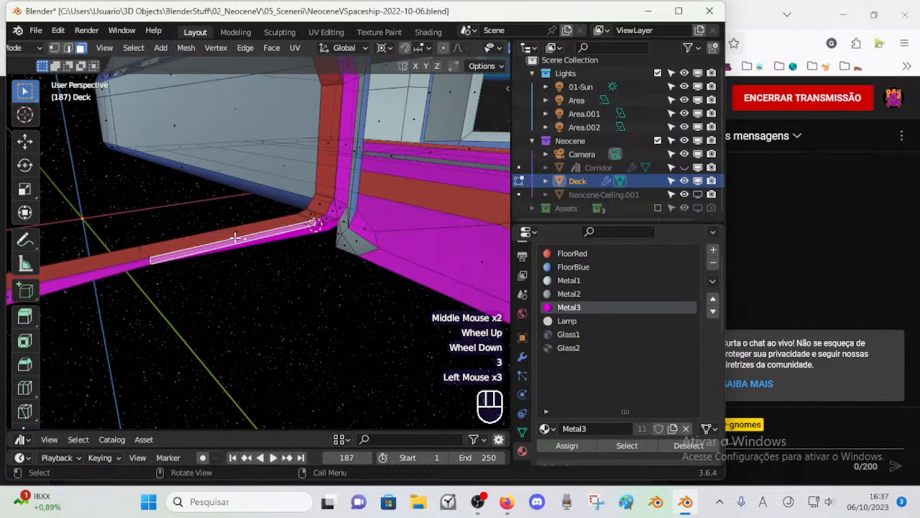
left_click(229, 234)
left_click(234, 245)
key("2")
left_click(237, 243)
middle_click_drag(266, 242, 233, 281)
scroll(253, 241, "up", 2)
middle_click_drag(327, 190, 312, 237)
middle_click(333, 187)
scroll(273, 268, "up", 2)
scroll(273, 268, "up", 1)
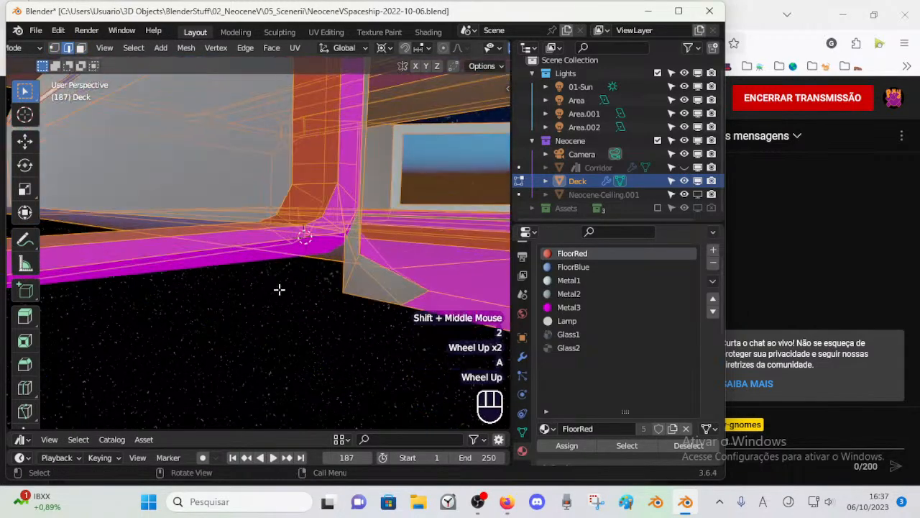
middle_click_drag(279, 289, 196, 310)
key("alt+a")
Step: Delete the Metal3 faces running along the red floor strip at the bottom of the doorway
middle_click_drag(319, 305, 100, 215)
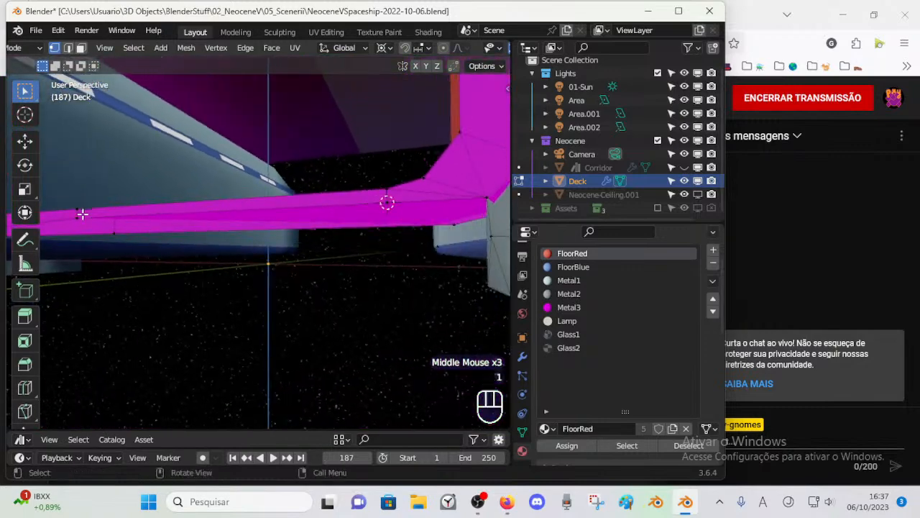
middle_click_drag(180, 210, 393, 246)
scroll(280, 242, "down", 1)
key("x")
key("3")
left_click(399, 242)
key("x")
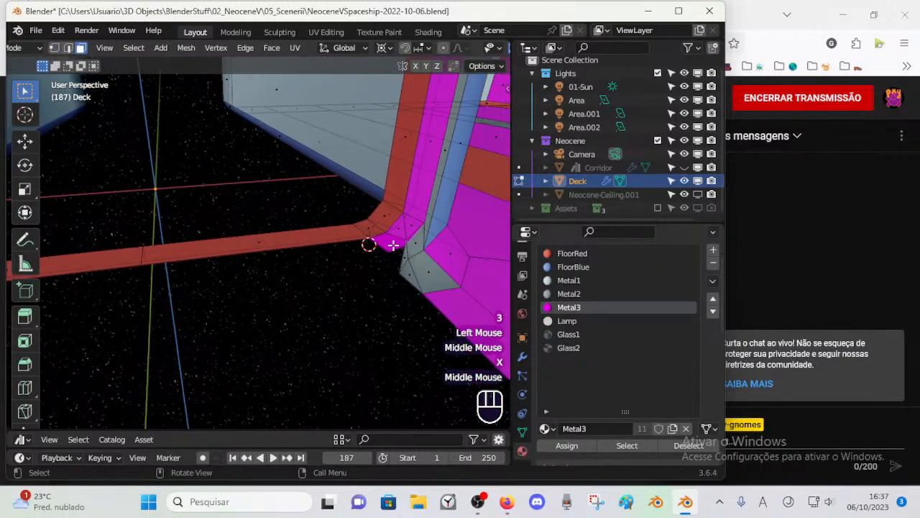
Step: Reveal the hidden Deck geometry around the doorway's lower corner
left_click(435, 135)
middle_click_drag(423, 155, 372, 286)
left_click(345, 263)
left_click(345, 263)
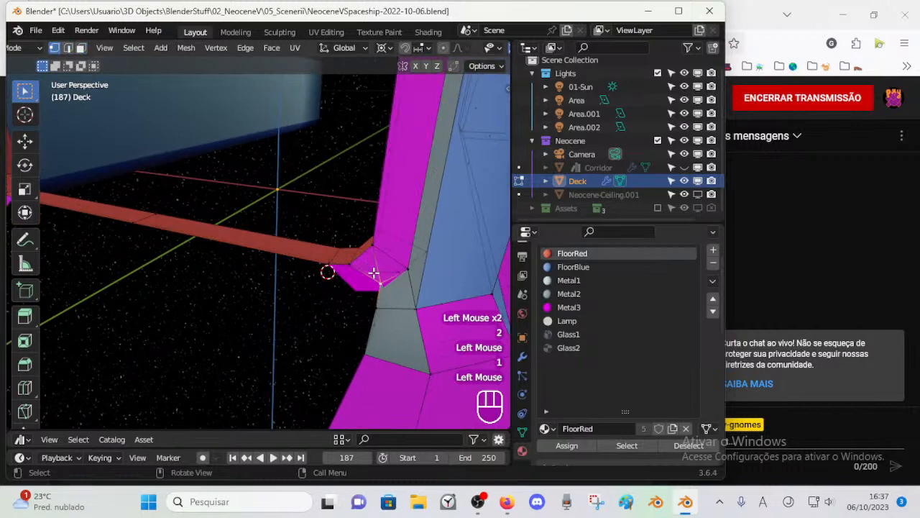
scroll(374, 271, "down", 1)
key("alt+h")
left_click(340, 293)
middle_click_drag(339, 294, 433, 274)
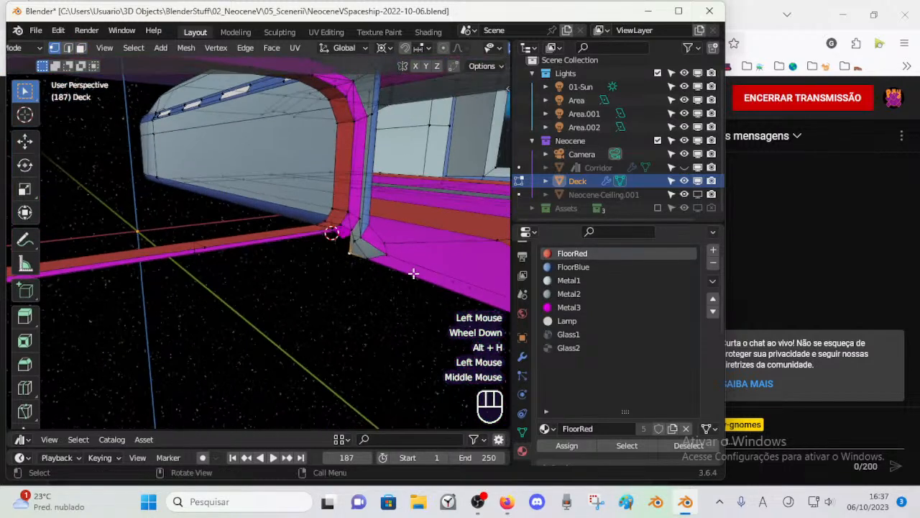
scroll(402, 272, "up", 2)
middle_click_drag(376, 269, 345, 288, "shift")
middle_click_drag(345, 288, 322, 311)
Step: Delete the Metal3 faces at the doorway's lower corner, starting with the triangular one
left_click(345, 300)
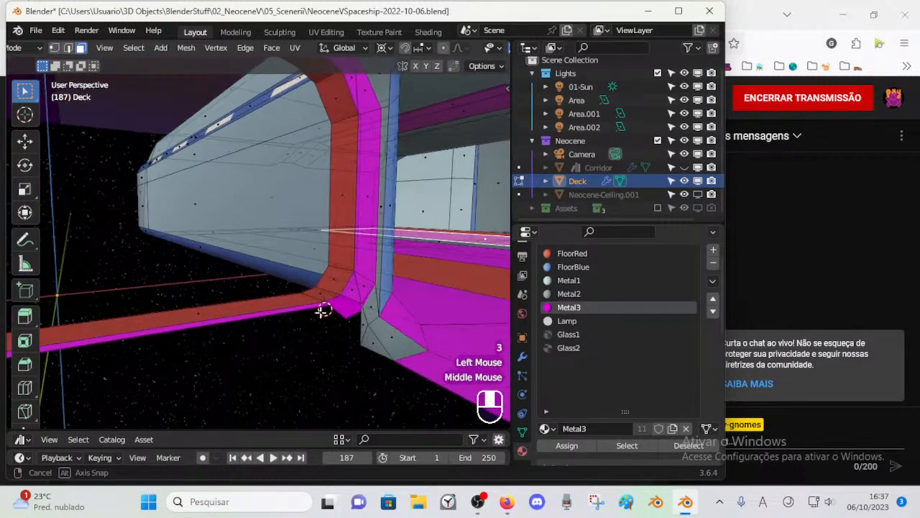
key("x")
left_click(367, 283)
middle_click_drag(368, 283, 316, 331)
left_click(359, 251)
key("x")
left_click(359, 251)
scroll(359, 251, "down", 2)
middle_click_drag(358, 251, 281, 232)
key("x")
left_click(330, 239)
Step: Try to delete the triangular Metal3 faces at the doorway's upper corner
left_click(296, 182)
middle_click_drag(296, 182, 301, 178)
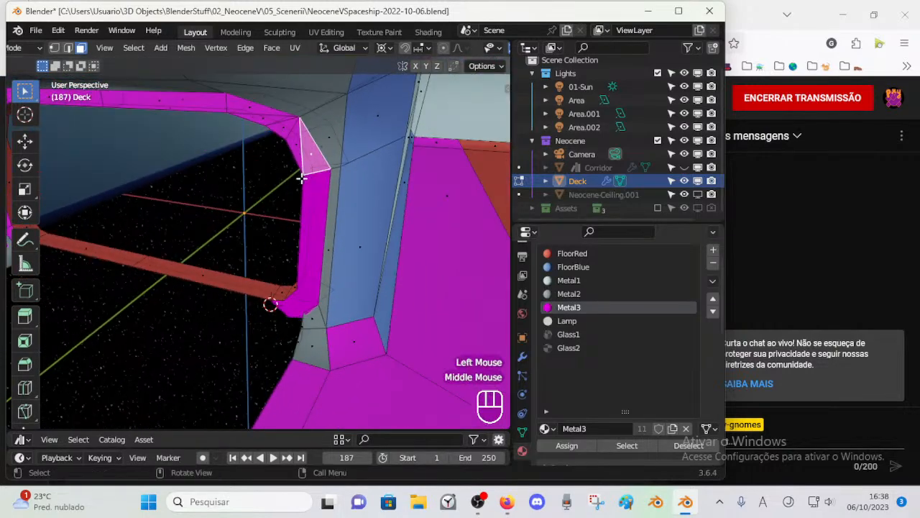
key("x")
middle_click_drag(294, 143, 325, 153, "shift")
key("x")
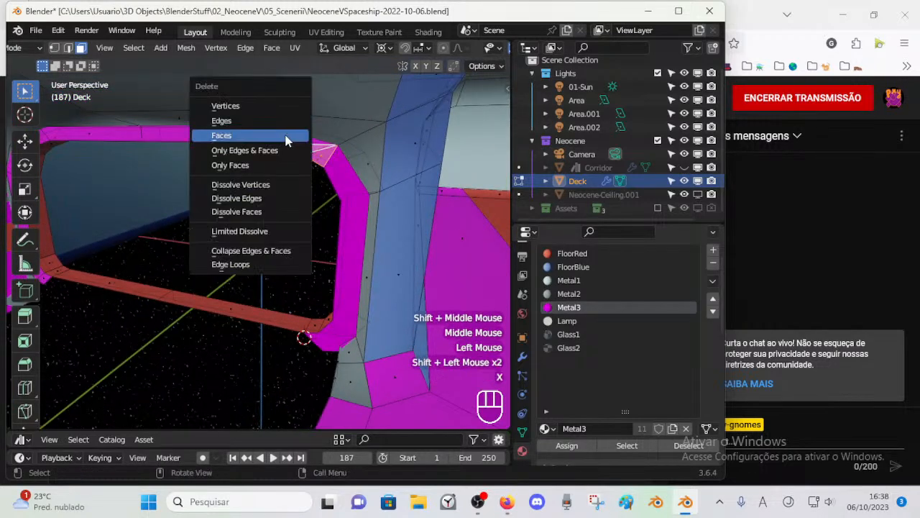
Step: Review the selection's transform values, the active tool's mesh options and the workspace settings
key("n")
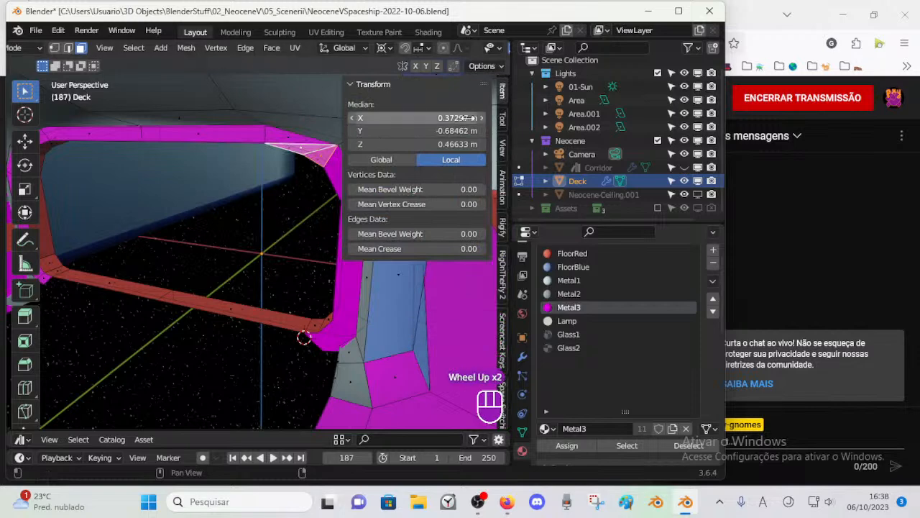
left_click(364, 86)
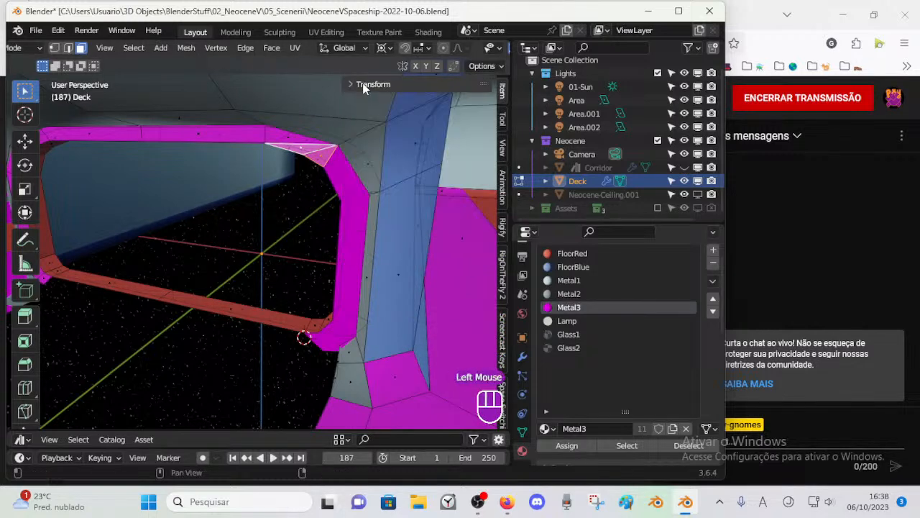
left_click(501, 117)
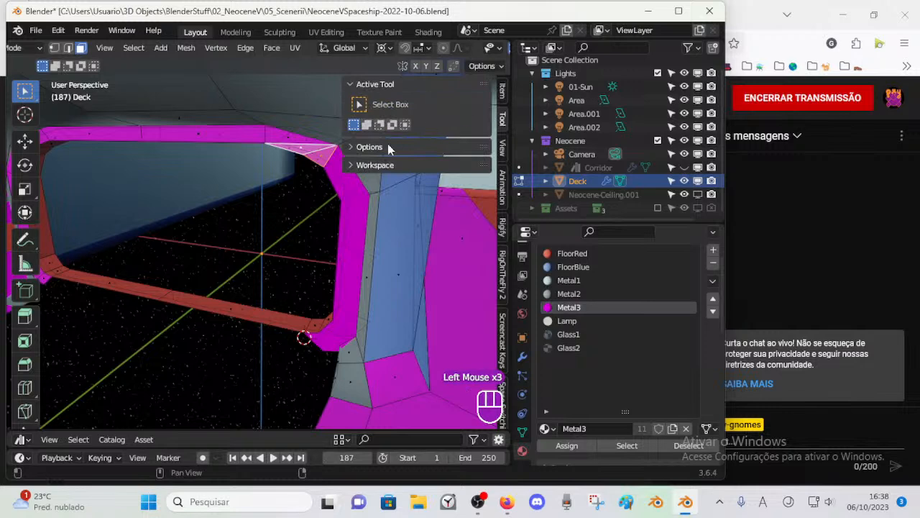
left_click(350, 164)
left_click(350, 146)
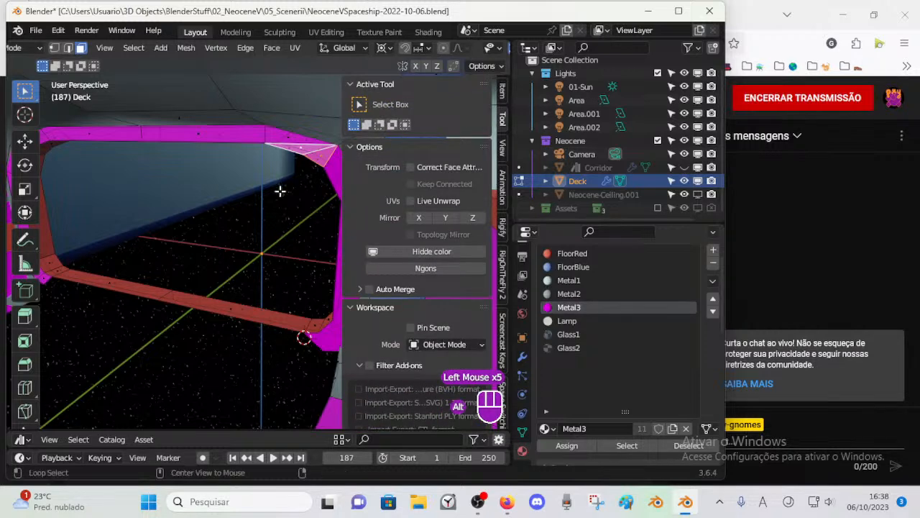
left_click(387, 271)
key("n")
Step: Delete the vertex joining the grey corner piece to the bottom of the doorway frame
scroll(282, 242, "down", 2)
scroll(281, 242, "up", 1)
middle_click_drag(281, 242, 263, 312)
key("1")
left_click(331, 312)
key("x")
left_click(371, 258)
Step: Delete the outer vertex at the lower corner of the Metal3 doorway frame
key("3")
scroll(314, 290, "up", 1)
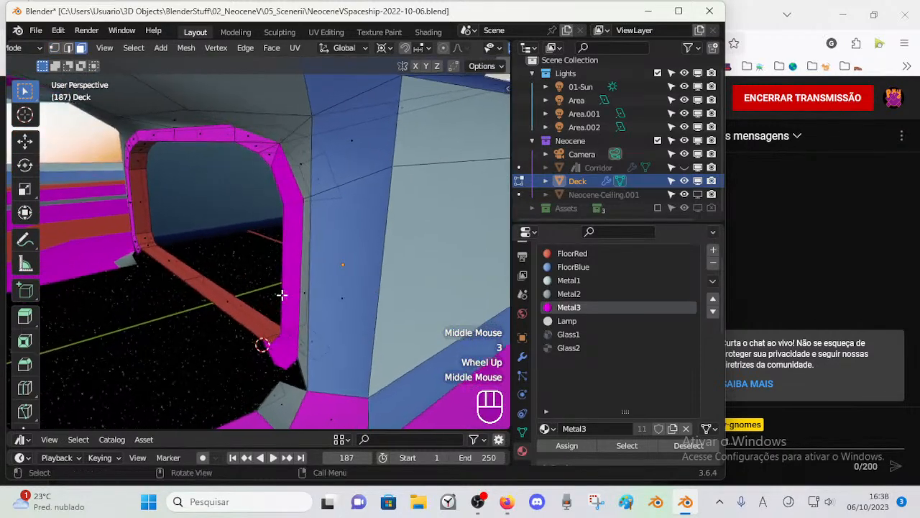
middle_click_drag(291, 199, 222, 235)
scroll(389, 218, "up", 1)
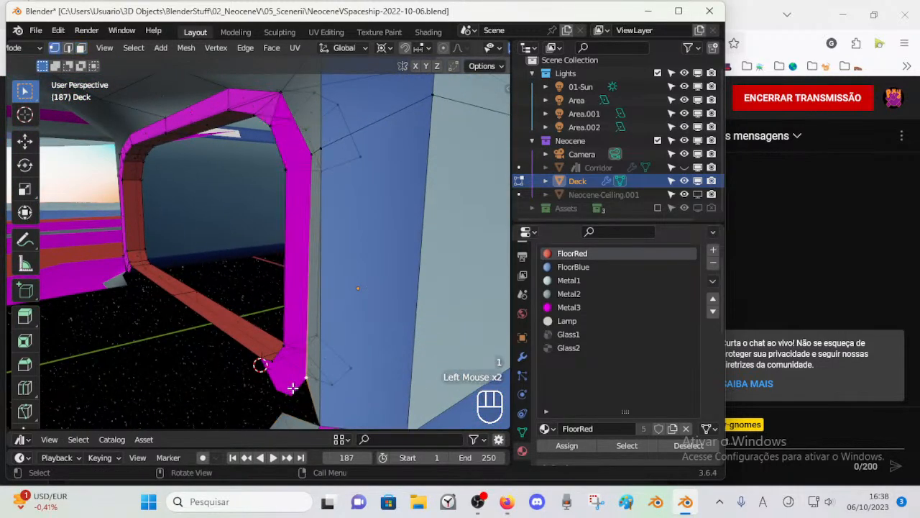
middle_click_drag(293, 389, 346, 356)
scroll(352, 267, "down", 1)
key("x")
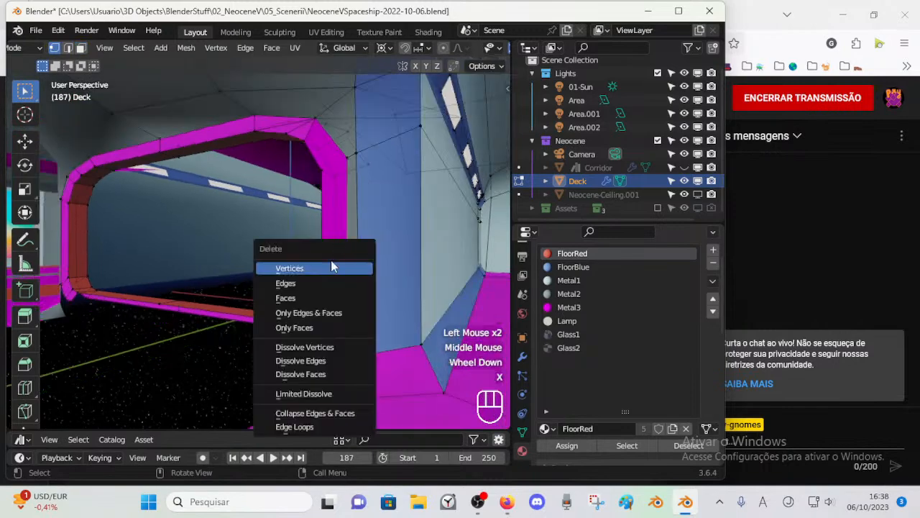
middle_click_drag(308, 255, 331, 375)
middle_click_drag(343, 343, 280, 169)
Step: Clear the selection and delete the leftover wall geometry beside the doorway's upright
key("a")
key("a")
key("a")
key("a")
key("a")
key("alt+a")
middle_click_drag(315, 214, 284, 213)
left_click(320, 327)
key("x")
left_click(290, 336)
Step: Examine the doorway frame's inner corner faces and its left and right halves from the front
key("3")
left_click(307, 306)
middle_click_drag(291, 245, 267, 246)
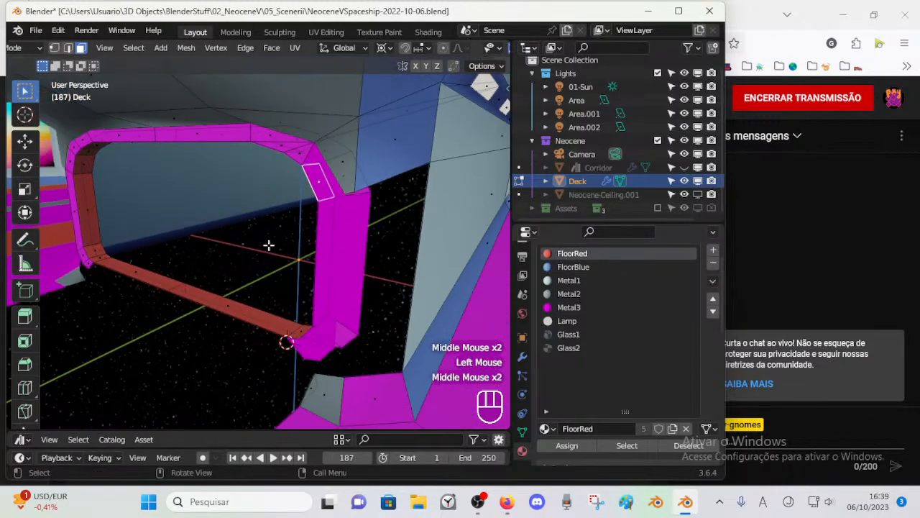
left_click(142, 251)
key("Tab")
middle_click_drag(185, 289, 201, 295)
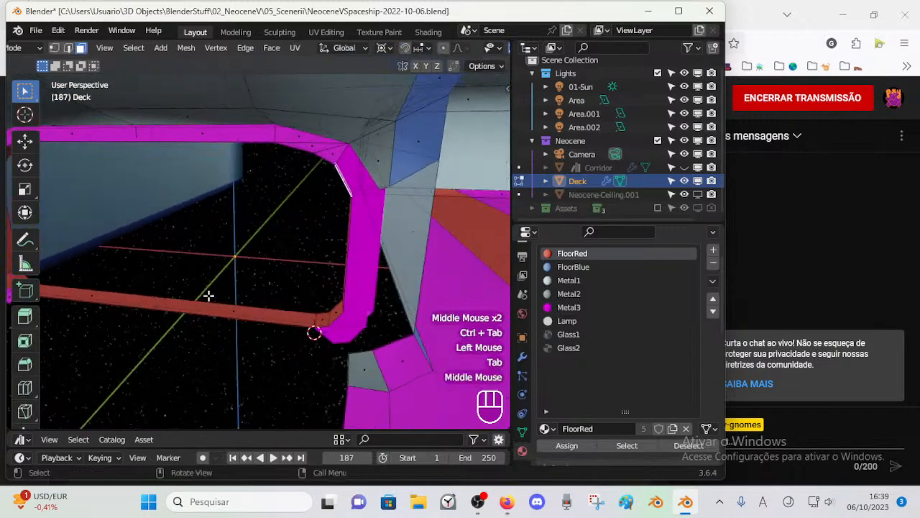
scroll(157, 274, "down", 1)
middle_click_drag(157, 274, 275, 256, "shift")
scroll(277, 267, "down", 1)
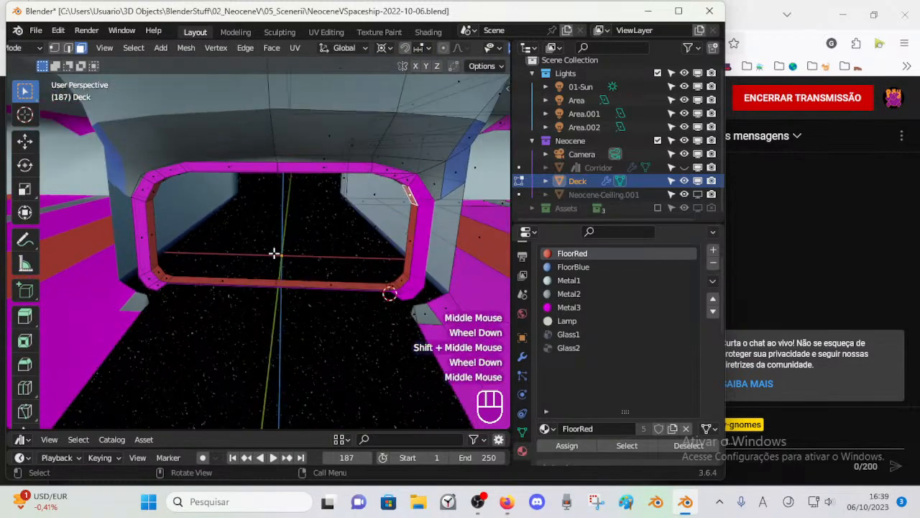
Step: Try to delete the box-selected faces of the doorway frame's left half
left_click_drag(118, 136, 259, 330)
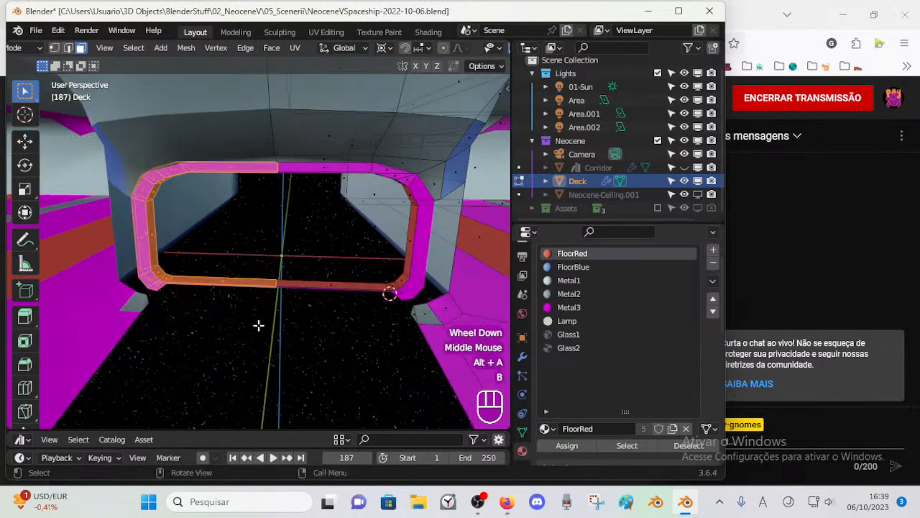
key("x")
left_click(256, 192)
middle_click_drag(259, 234, 276, 228)
middle_click_drag(340, 209, 331, 256, "shift")
key("ctrl+z")
scroll(313, 254, "up", 2)
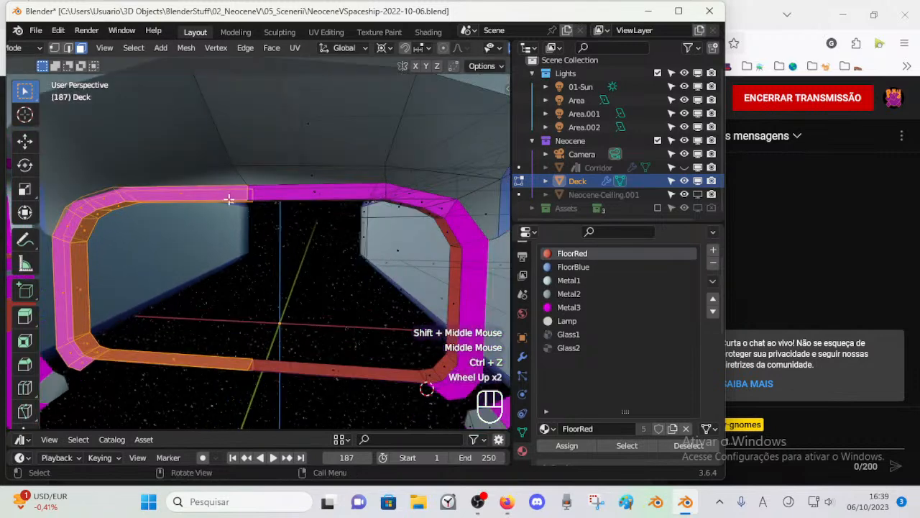
Step: Delete the doorway frame's left-half vertices and the Metal3 faces along its upright
key("1")
key("alt+a")
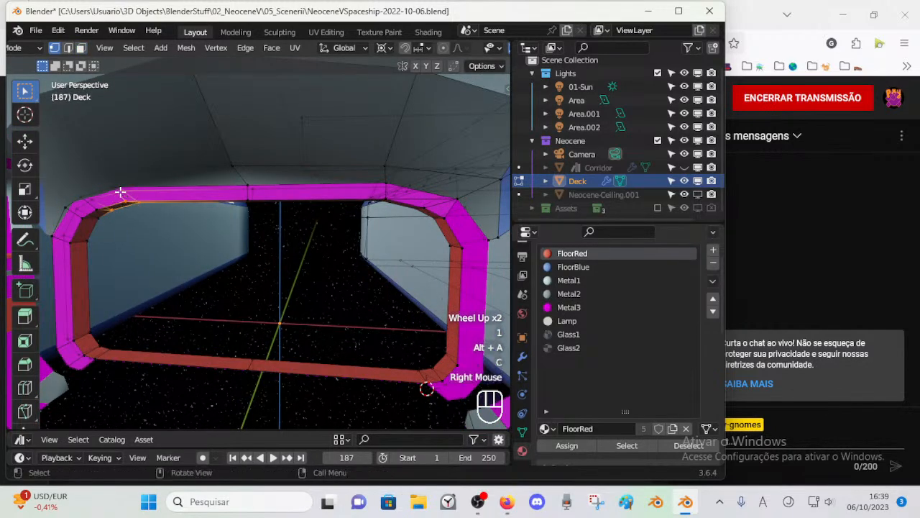
key("x")
middle_click_drag(240, 279, 211, 290)
Step: Examine the mirrored doorway frame in Object Mode and in Edit Mode from several angles
key("Tab")
middle_click_drag(378, 334, 374, 275)
key("Tab")
key("Tab")
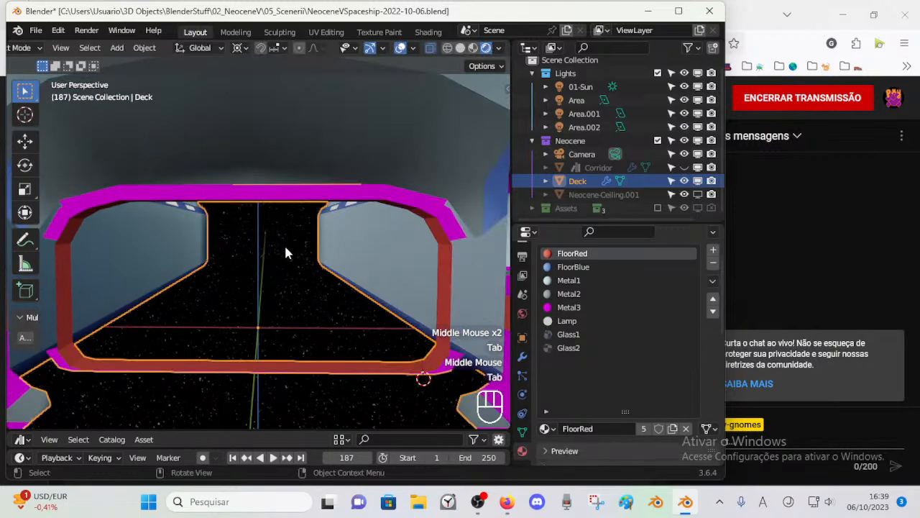
middle_click_drag(287, 245, 259, 242)
key("Tab")
middle_click_drag(345, 268, 321, 240)
key("Tab")
key("Tab")
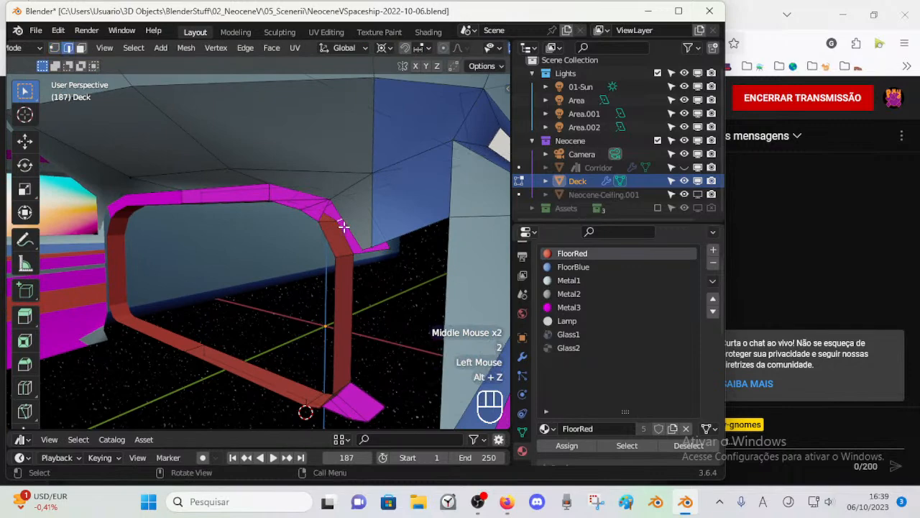
Step: Rebuild the doorway's upright with FloorRed faces between the Metal3 upper and lower corners
middle_click_drag(328, 245, 328, 274)
key("f")
key("1")
key("1")
key("2")
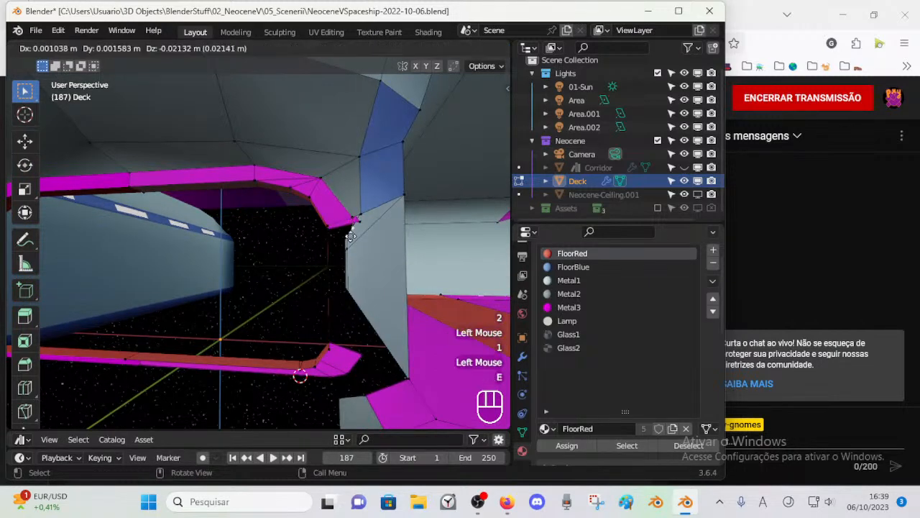
left_click(345, 359)
left_click(325, 351, "shift")
mouse_move(337, 327)
middle_mouse_down()
mouse_move(396, 345)
mouse_move(266, 309)
mouse_move(327, 308)
mouse_move(345, 312)
mouse_move(321, 314)
mouse_move(339, 330)
mouse_move(343, 323)
middle_mouse_up()
key("alt+a")
scroll(321, 314, "up", 2)
scroll(328, 199, "down", 2)
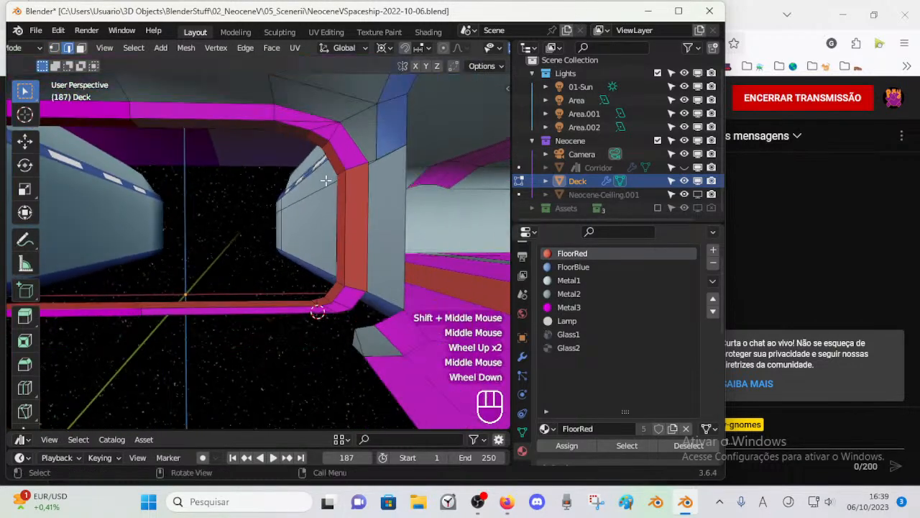
Step: Join the doorway's upper and lower outer corner vertices with an edge and fill the upright's face from behind
middle_click_drag(285, 182, 318, 127)
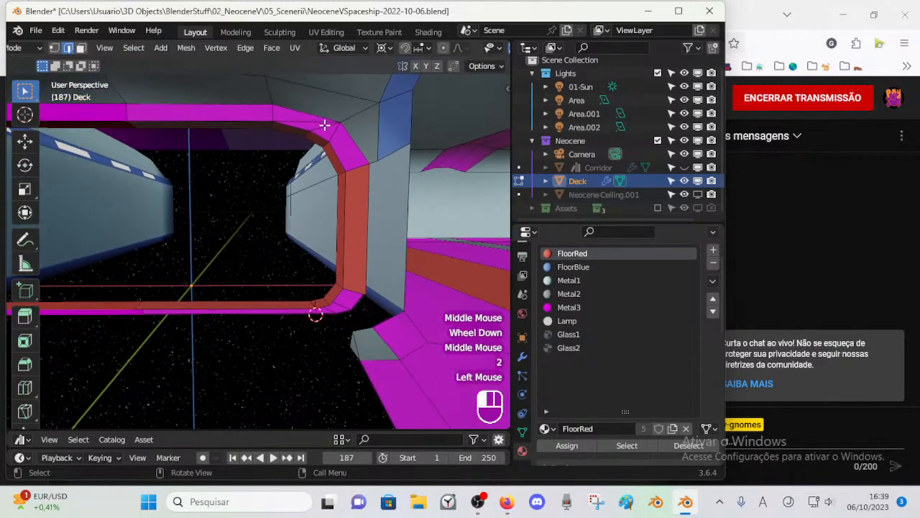
scroll(356, 236, "up", 1)
middle_click_drag(362, 278, 366, 310)
key("1")
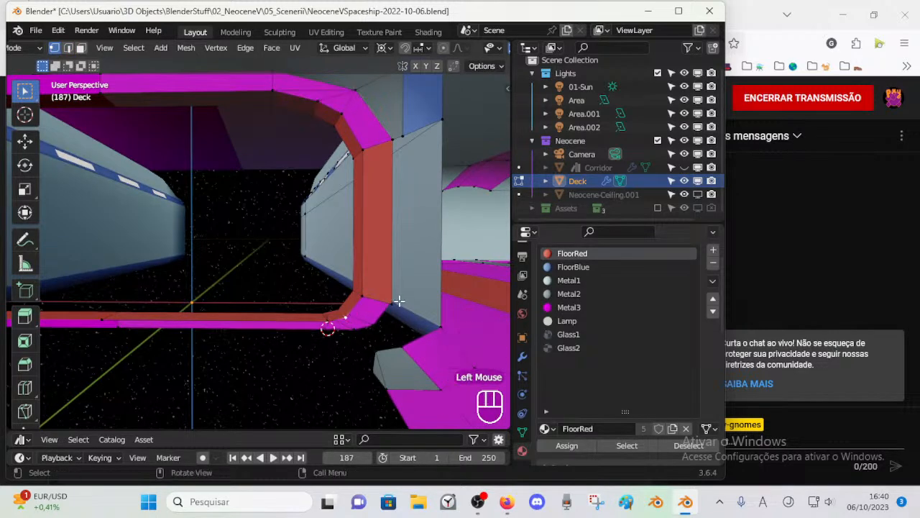
middle_click_drag(392, 300, 165, 341)
key("alt+h")
scroll(181, 273, "up", 2)
key("2")
left_click(185, 212)
middle_click_drag(185, 212, 210, 215)
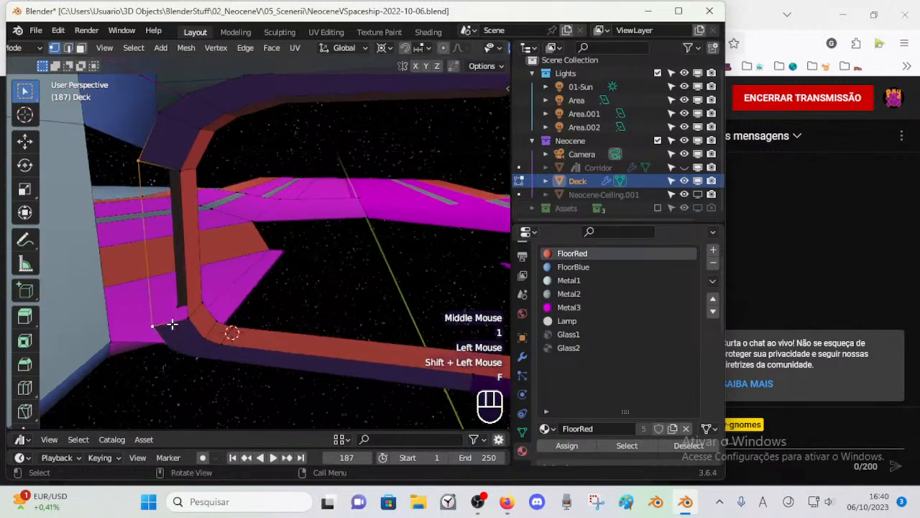
key("f")
key("alt+a")
Step: Fill the doorway's lower corner with FloorRed faces reaching the nearest corner vertex of the Metal3 floor
middle_click_drag(242, 220, 18, 241)
scroll(333, 289, "down", 2)
middle_click_drag(333, 290, 373, 340)
scroll(360, 345, "up", 2)
scroll(397, 356, "down", 1)
middle_click_drag(326, 310, 294, 359)
key("alt+a")
scroll(351, 352, "up", 1)
key("1")
scroll(307, 239, "down", 1)
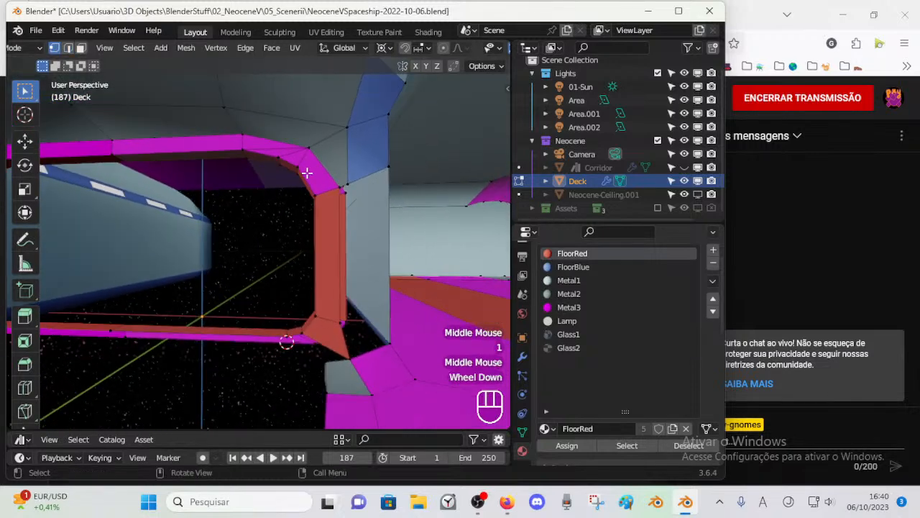
Step: Fill a face between the bottom of the doorway frame and the grey floor corner piece
left_click(285, 153)
middle_click_drag(304, 273, 351, 364)
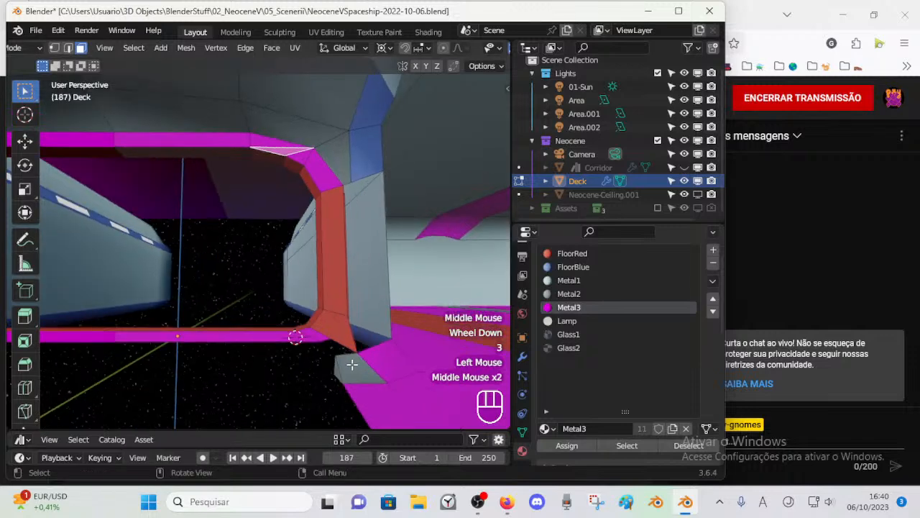
left_click(293, 332)
scroll(338, 370, "up", 1)
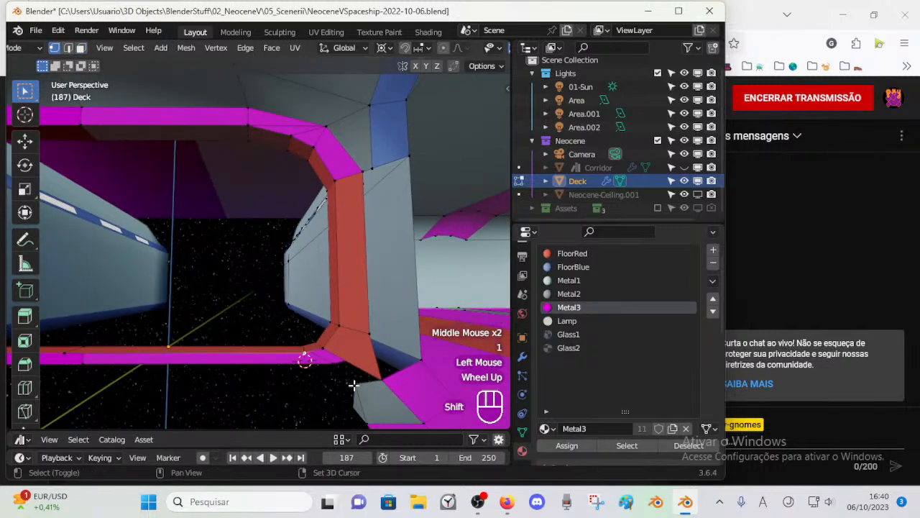
key("f")
middle_click_drag(359, 385, 301, 306)
key("alt+a")
Step: Select the vertices around the doorway's right side and snap the 3D cursor to the active inner lower-corner vertex
left_click(351, 336, "alt+shift")
middle_click_drag(352, 336, 243, 336)
middle_click_drag(243, 337, 345, 332)
key("1")
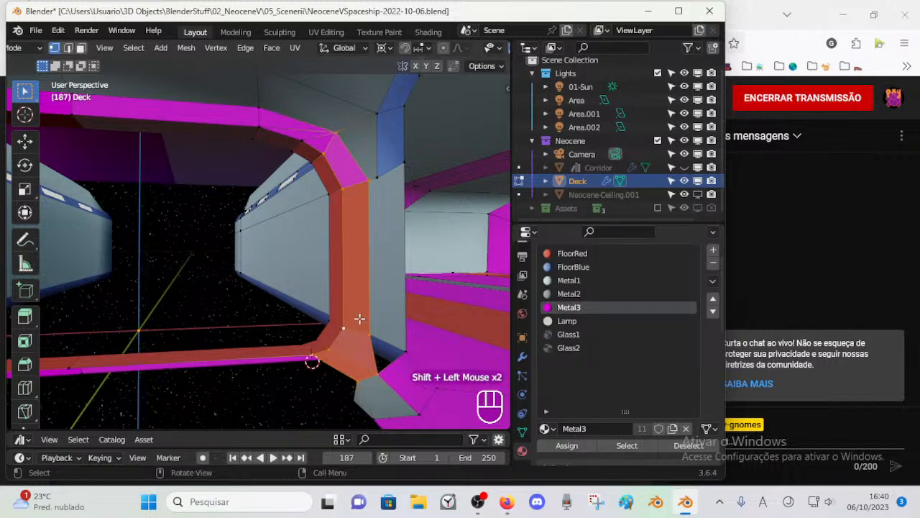
key("s")
key("shift+s")
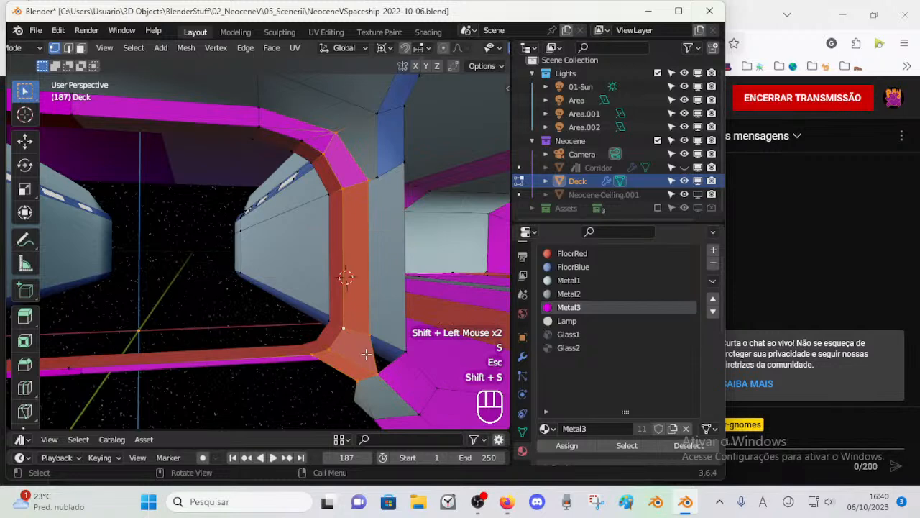
key("shift+s")
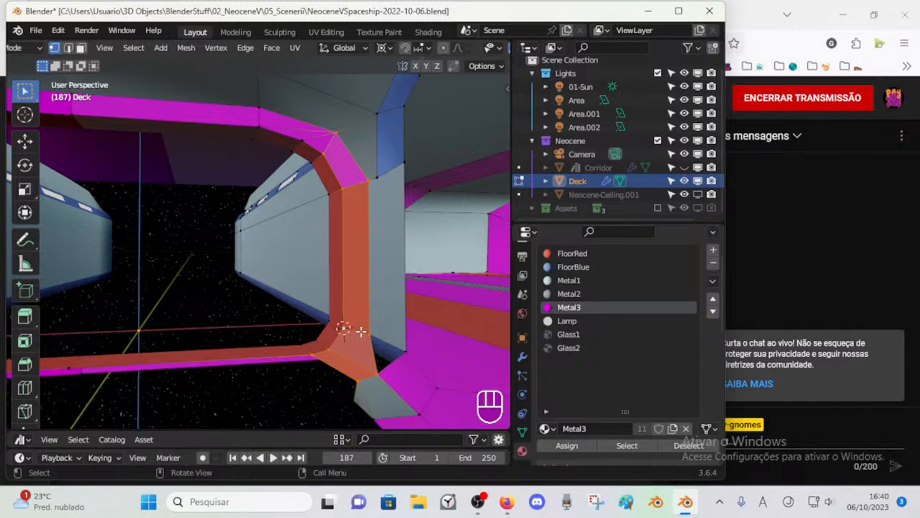
Step: Scale the selected frame vertices along Y to align them with the 3D cursor, and save the file
key("s")
key("y")
key("KP_Enter")
middle_click_drag(345, 329, 369, 310)
key("ctrl+s")
Step: Move the frame's bottom vertex at the grey corner piece along X by -0.071249 m
scroll(338, 280, "down", 2)
middle_click_drag(339, 280, 381, 294, "shift")
left_click(390, 329)
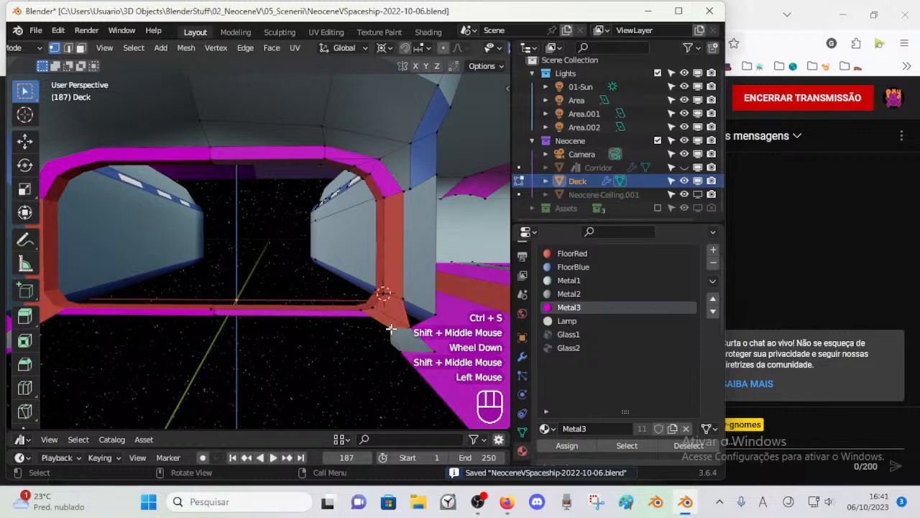
key("g")
key("x")
left_click(378, 314)
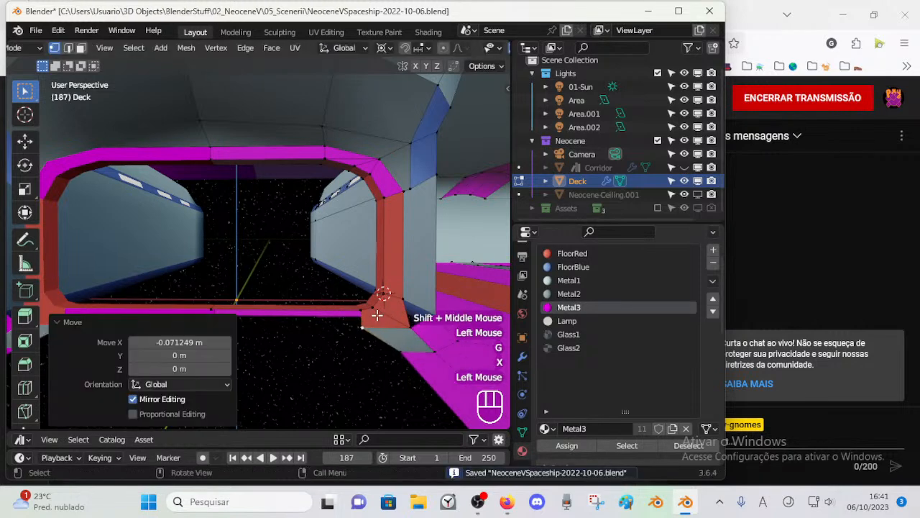
Step: Move the grey corner piece's inner floor vertex along X by -0.077841 m
left_click(395, 346)
key("g")
key("x")
left_click(365, 343)
middle_click_drag(367, 339, 364, 359)
scroll(371, 358, "down", 3)
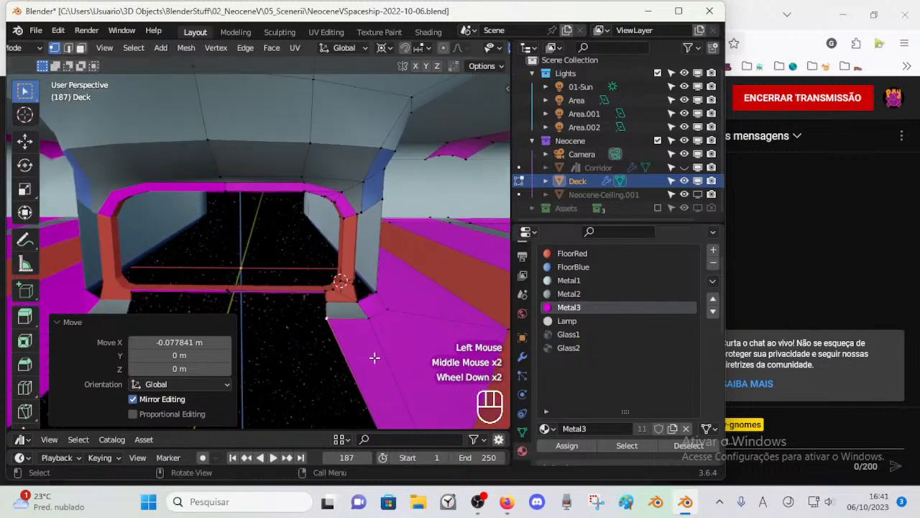
Step: Select the bottom frame vertex at the doorway's lower corner and snap the 3D cursor to it
scroll(330, 299, "up", 2)
key("2")
left_click(341, 298)
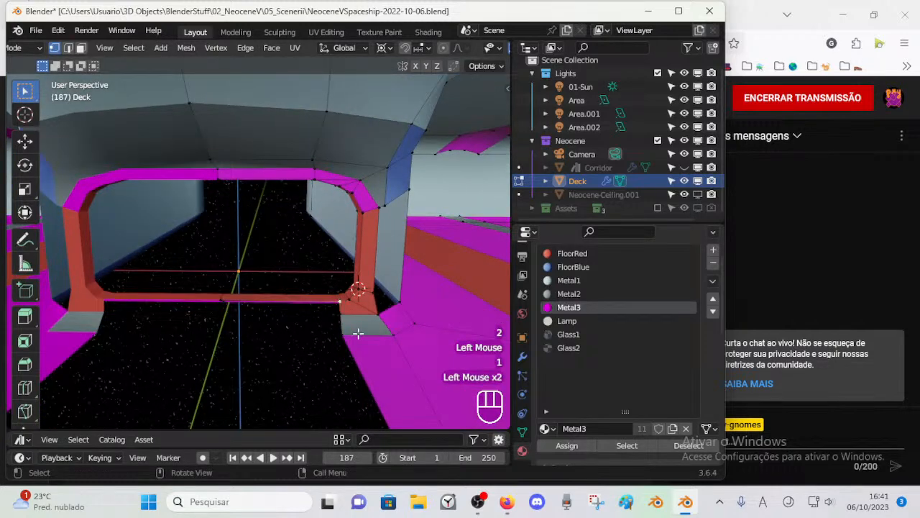
scroll(358, 333, "up", 1)
middle_click_drag(358, 332, 358, 337)
key("shift+s")
left_click(358, 327)
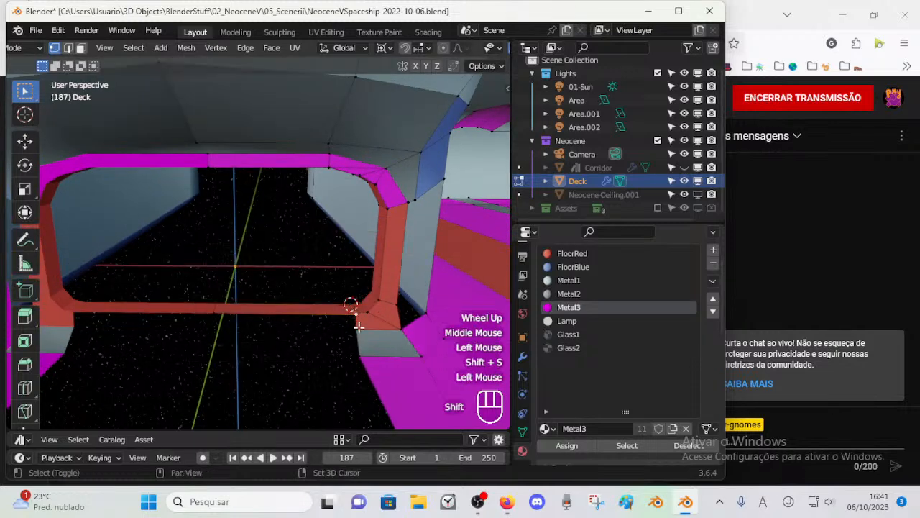
Step: Align the inner vertices of the frame corner, grey piece and Metal3 floor by scaling them to 0 along X
left_click(359, 354, "shift")
scroll(362, 355, "down", 3)
left_click(330, 379, "shift")
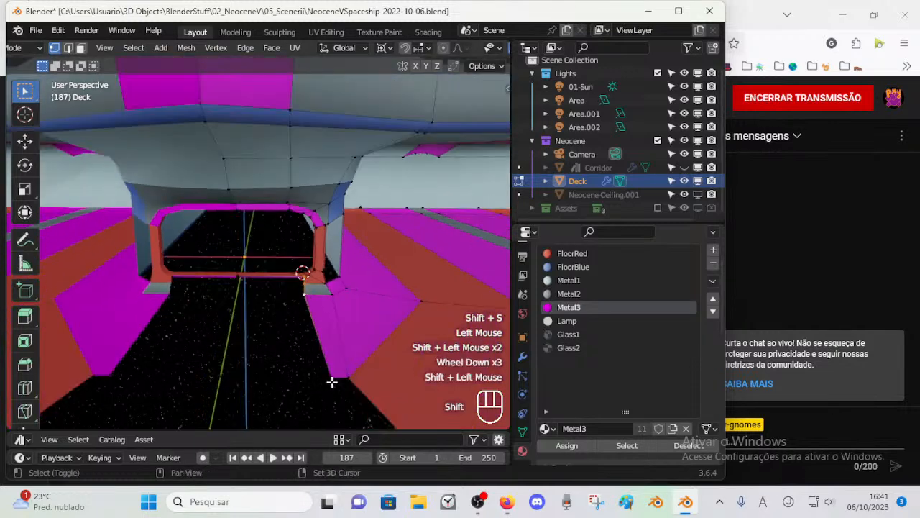
scroll(317, 345, "up", 2)
left_click(349, 304, "shift")
key("s")
key("x")
key("KP_0")
key("KP_Enter")
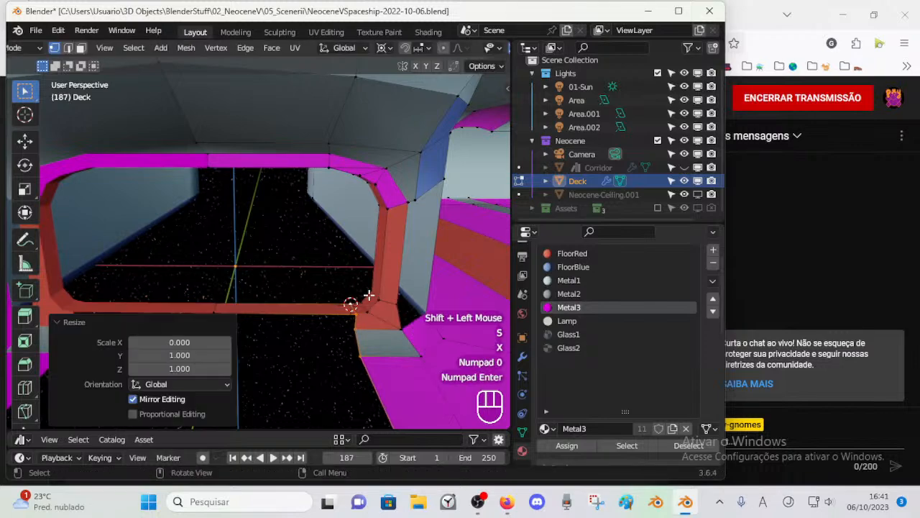
Step: Move the near outer corner vertex of the Metal3 floor panel along X by 0.19652 m
middle_click_drag(368, 295, 325, 293)
key("KP_1")
middle_click_drag(340, 324, 321, 394)
scroll(304, 261, "down", 2)
left_click(326, 398)
key("g")
key("Escape")
key("g")
key("x")
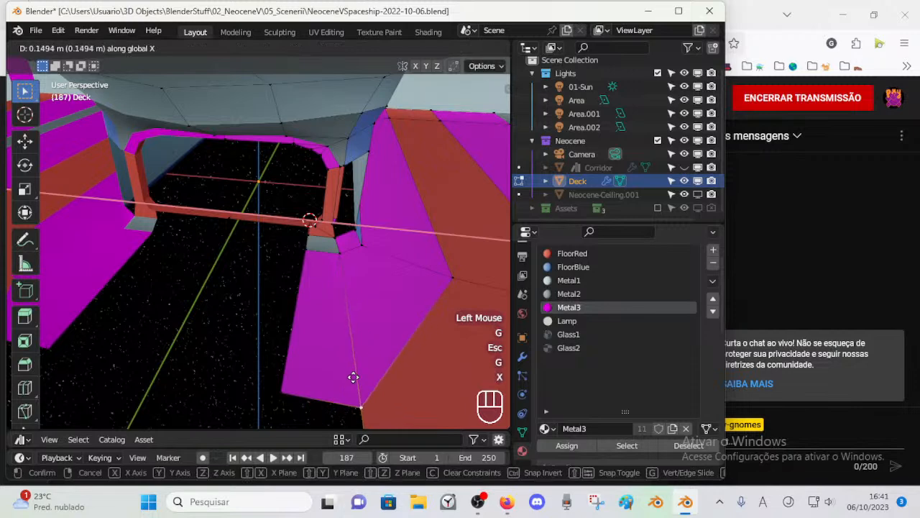
left_click(365, 375)
Step: Move the same Metal3 floor corner vertex along Y by about 0.1 m
key("g")
key("z")
key("y")
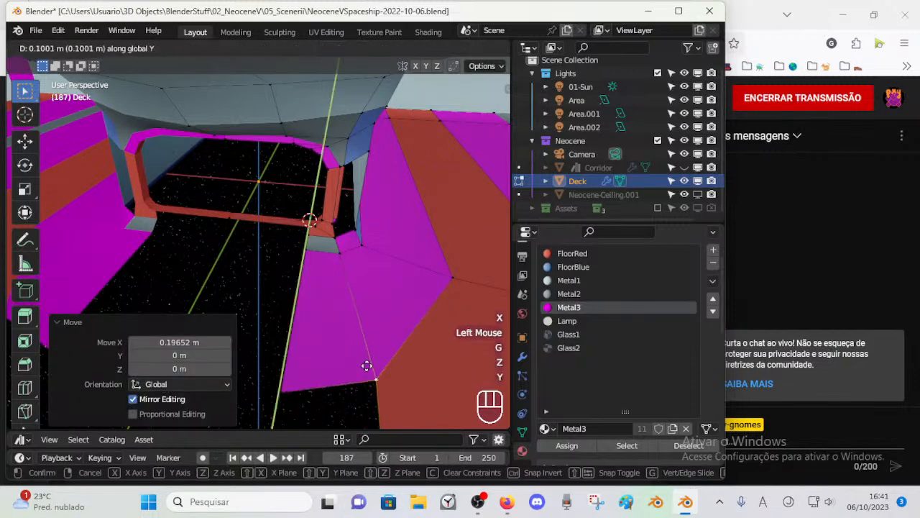
left_click(366, 365)
mouse_move(335, 372)
middle_mouse_down()
mouse_move(351, 362)
mouse_move(351, 371)
middle_mouse_up()
Step: Extrude the Metal3 floor panel's inner edge along X about 0.5 m to the corridor's centre line and save the file
key("alt+a")
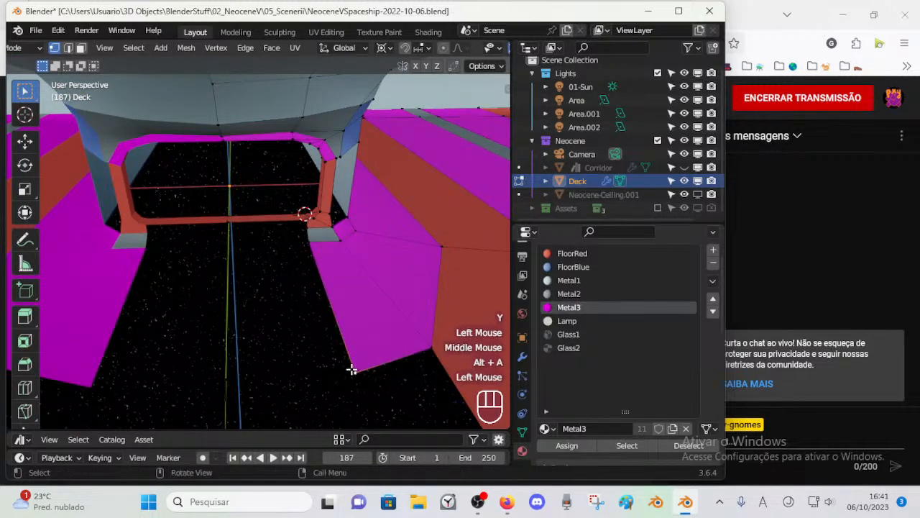
key("2")
key("e")
key("x")
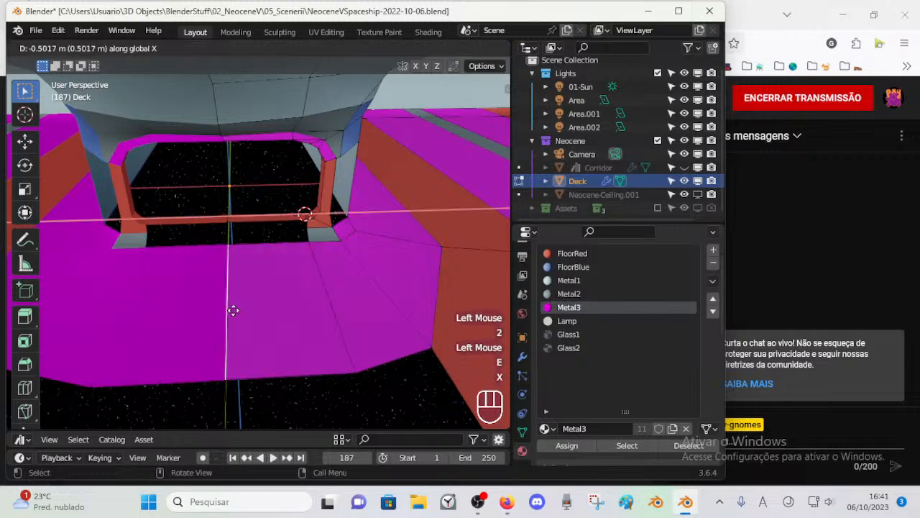
left_click(217, 304)
scroll(283, 283, "up", 3)
middle_click_drag(283, 282, 317, 284)
middle_click_drag(316, 284, 382, 208, "shift")
key("1")
key("ctrl+s")
scroll(333, 254, "up", 1)
Step: Try to fill a face across the gap between the doorway's bottom frame and the Metal3 floor
key("2")
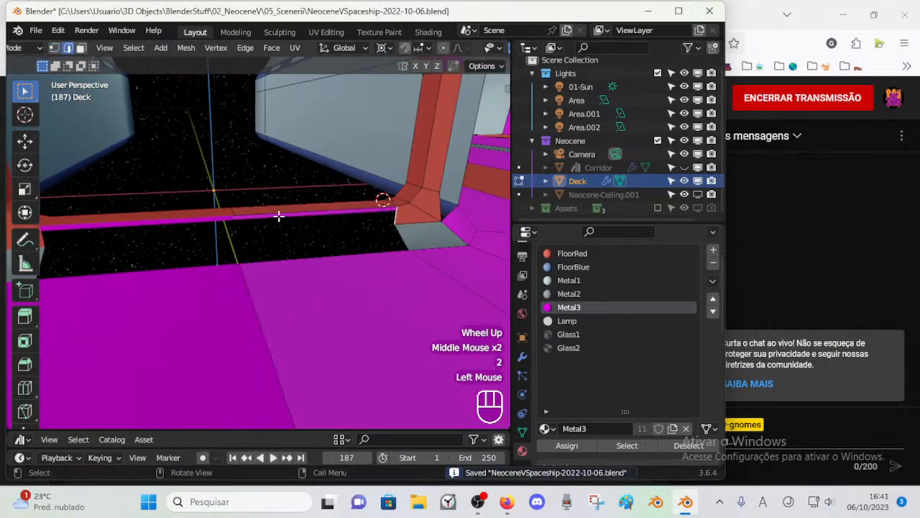
key("f")
key("ctrl+z")
key("1")
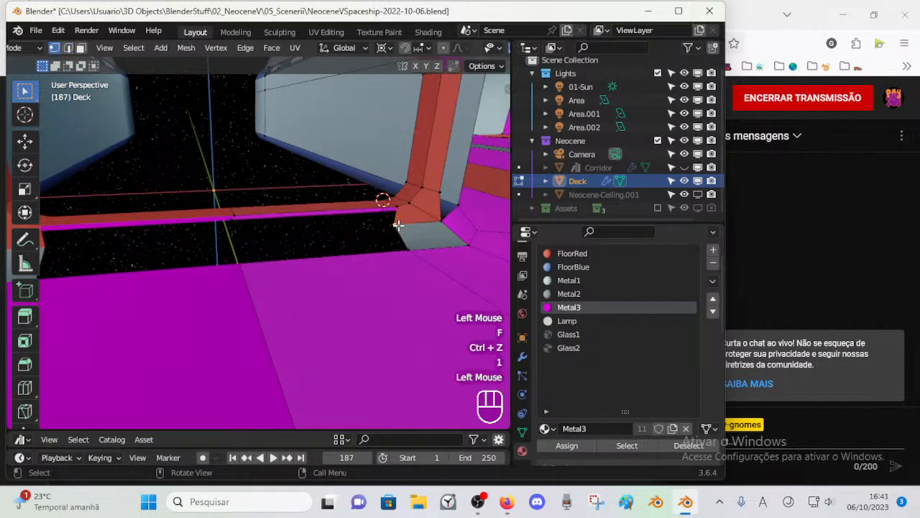
Step: Extrude the lower inner vertex of the frame corner along X to the corridor's centre line
left_click(396, 227)
key("e")
key("x")
left_click(180, 245)
Step: Fill the two threshold strips between the doorway's bottom frame, the extruded edge and the Metal3 floor
key("2")
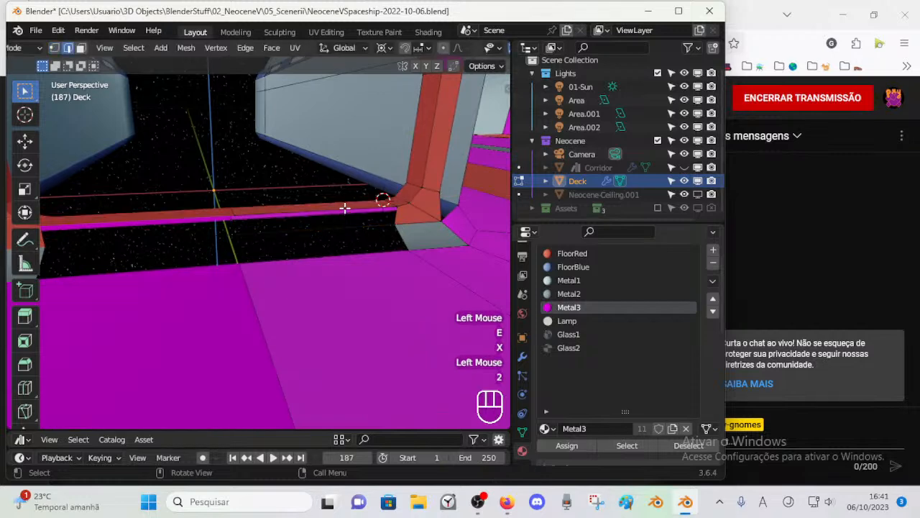
left_click(343, 228, "shift")
key("f")
left_click(406, 238)
middle_click_drag(406, 238, 343, 240)
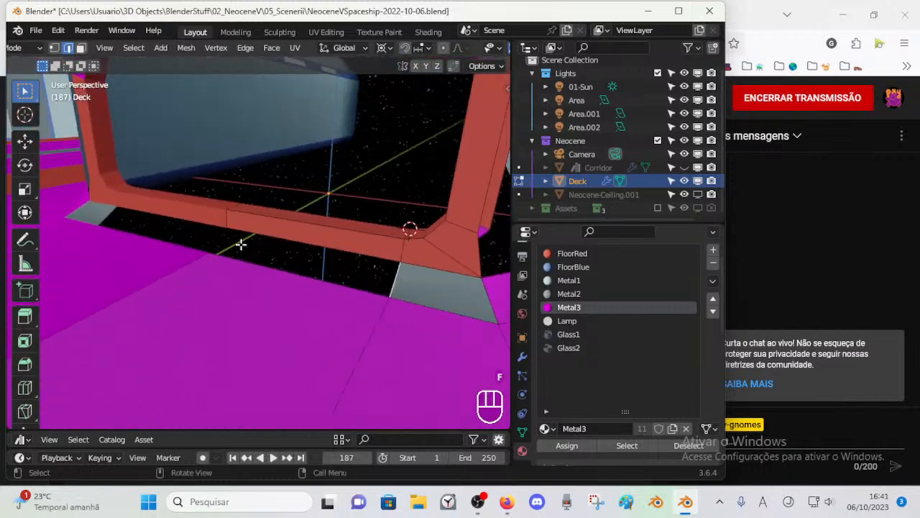
key("alt+a")
middle_click_drag(251, 269, 322, 267)
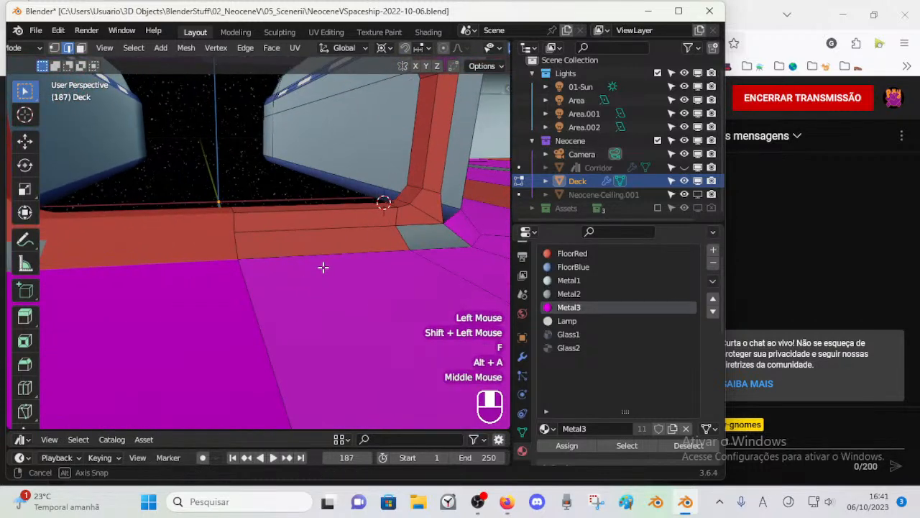
Step: Save the file with the filled doorway threshold
left_click(429, 232, "alt+shift")
middle_click_drag(439, 232, 374, 259)
scroll(355, 239, "down", 3)
key("alt+a")
scroll(287, 237, "up", 1)
key("ctrl+s")
scroll(284, 261, "up", 1)
middle_click_drag(374, 258, 286, 266)
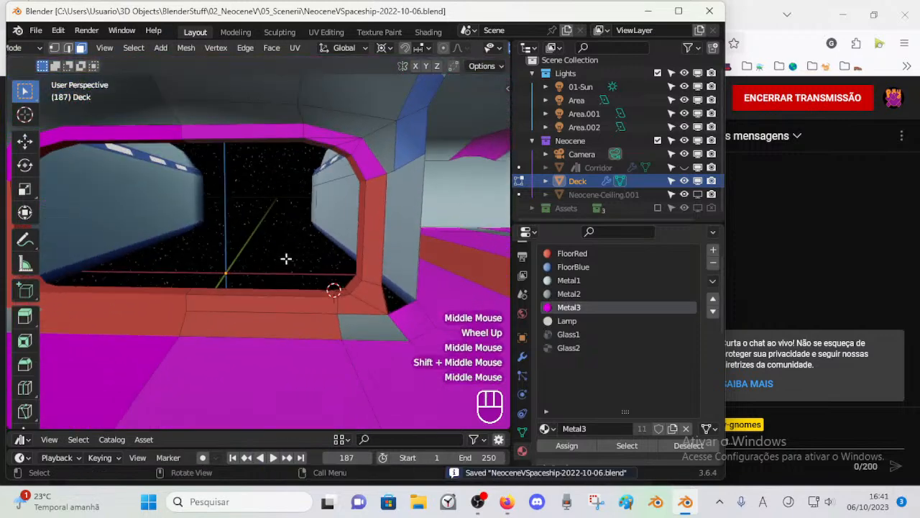
Step: Select the front faces of the doorway frame, including the upper corner and top faces, and assign Metal1 to them
left_click(369, 224, "alt+shift")
middle_click_drag(369, 224, 292, 256)
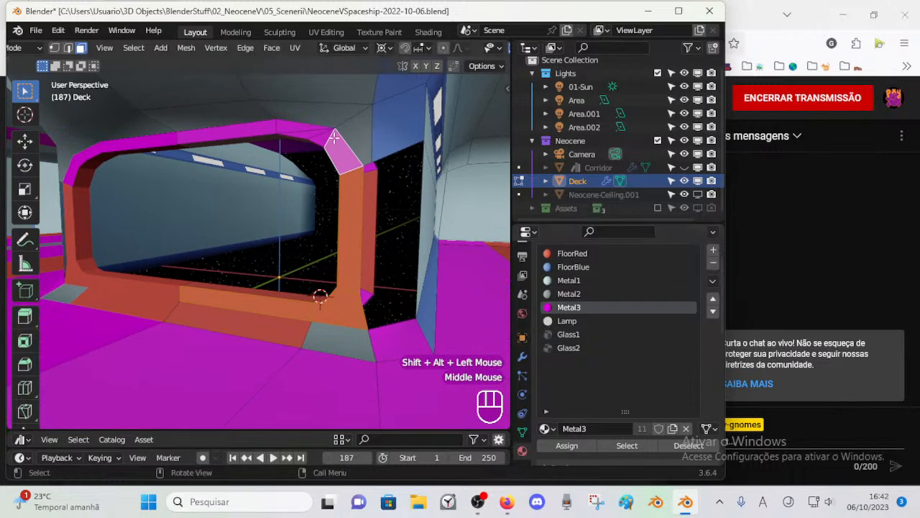
left_click(264, 131, "shift")
left_click(291, 131, "shift")
key("c")
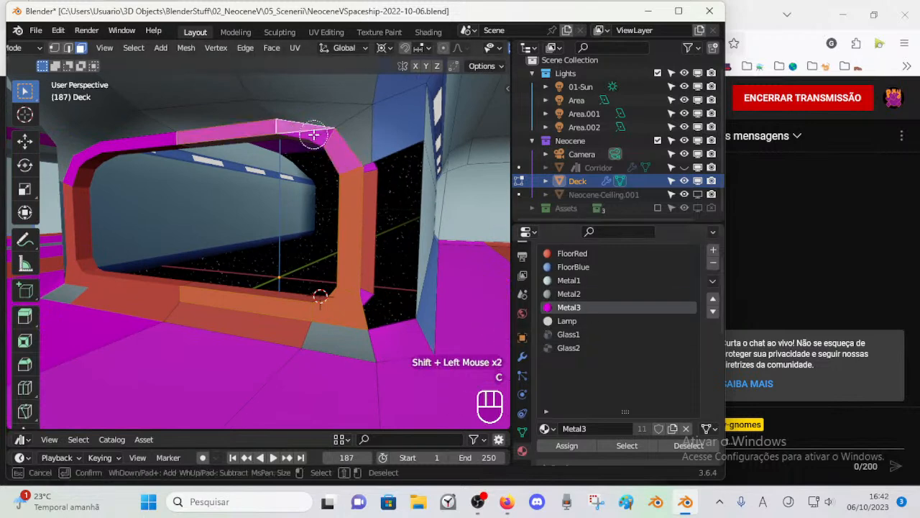
right_click(392, 182)
left_click(569, 280)
left_click(566, 445)
key("alt+a")
Step: Leave mesh editing and reveal the hidden Corridor object
middle_click_drag(309, 299, 230, 296)
key("alt+h")
scroll(338, 279, "up", 2)
key("ctrl+Tab")
key("alt+h")
key("alt+a")
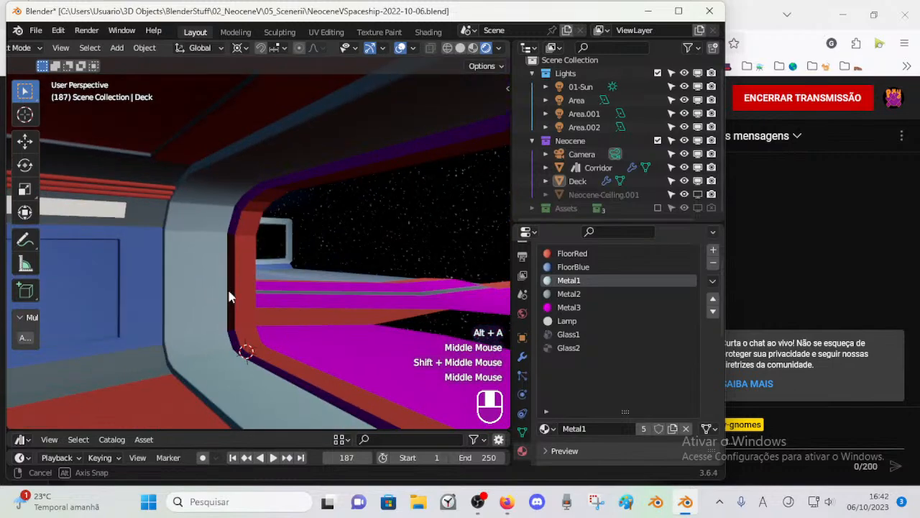
Step: Examine the doorway frame from the corridor side to see which object its inner faces belong to
left_click(281, 173)
key("Tab")
middle_click_drag(282, 179, 401, 291)
key("Tab")
middle_click_drag(385, 362, 213, 279)
key("Tab")
Step: Open the Deck mesh for face editing and try to move a face on the doorway's corridor-side rim
key("Tab")
left_click(210, 244)
key("Tab")
key("3")
left_click(158, 313)
key("g")
key("Escape")
mouse_move(196, 312)
middle_mouse_down()
mouse_move(328, 320)
mouse_move(233, 310)
mouse_move(242, 287)
mouse_move(432, 292)
mouse_move(470, 272)
mouse_move(367, 302)
mouse_move(209, 306)
middle_mouse_up()
key("g")
key("Escape")
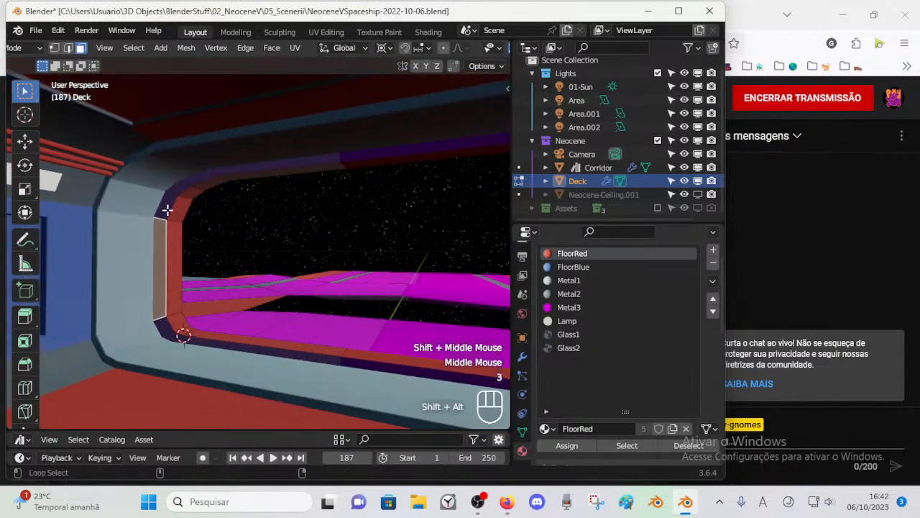
Step: Select the face loop around the doorway's corridor-side rim and assign Metal2 to it
left_click(169, 189, "alt+shift")
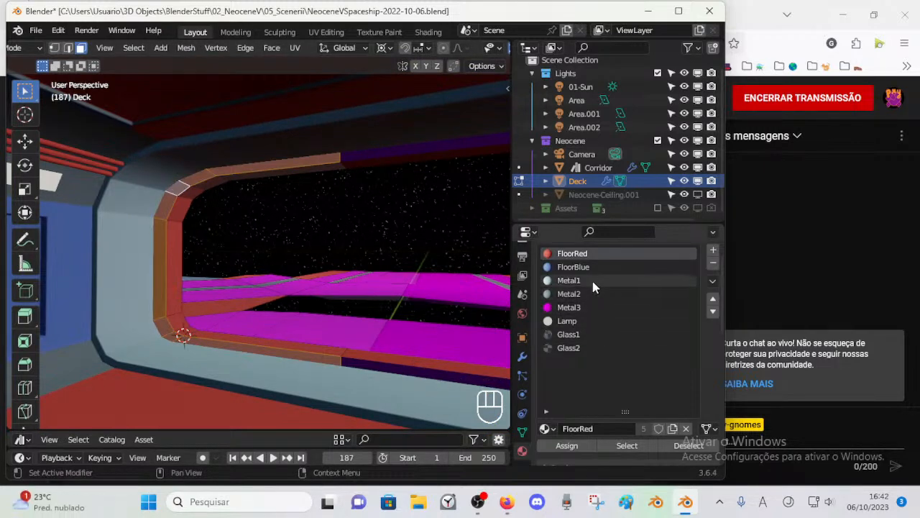
left_click(586, 293)
left_click(567, 446)
key("alt+a")
middle_click_drag(288, 305, 179, 273)
scroll(220, 264, "down", 2)
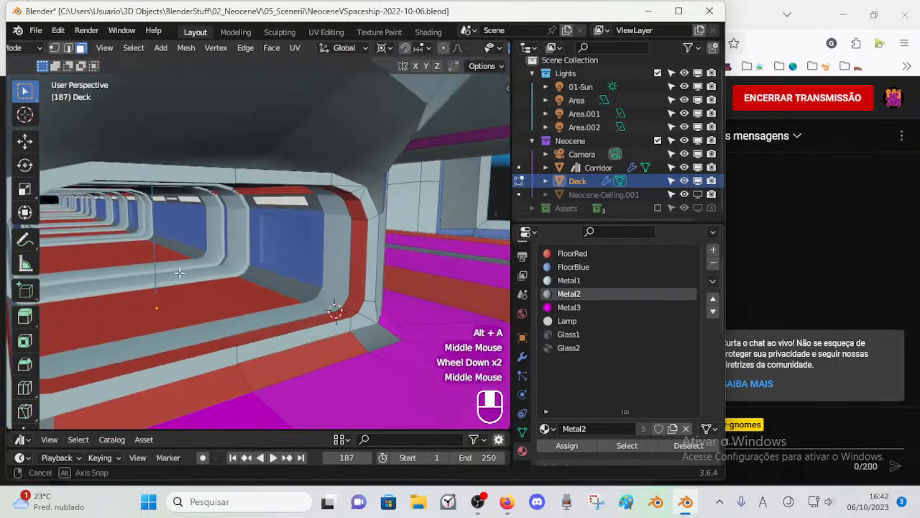
Step: Assign FloorBlue to the red face loop lining the inside of the doorway and save the file
key("3")
left_click(360, 298, "alt+shift")
middle_click_drag(359, 298, 363, 316)
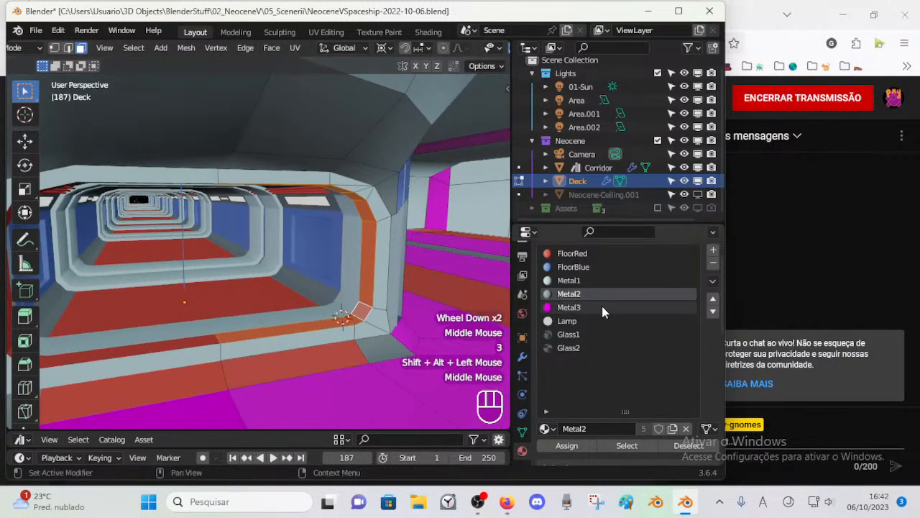
left_click(576, 268)
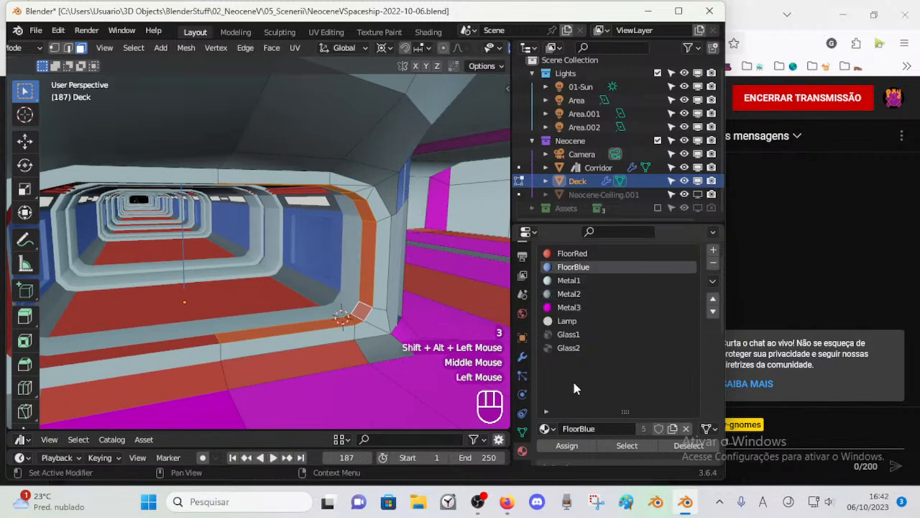
left_click(568, 446)
key("alt+a")
middle_click_drag(335, 318, 376, 184)
key("ctrl+Tab")
key("ctrl+s")
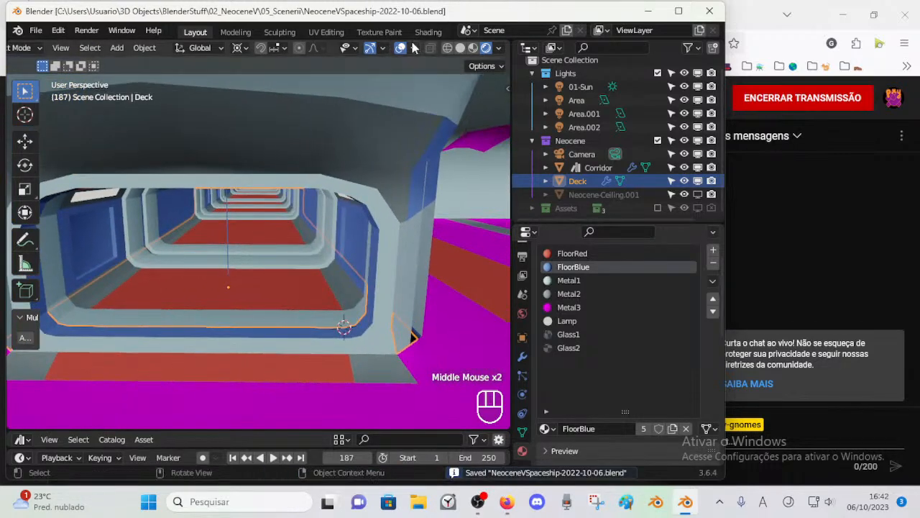
Step: Turn on the Face Orientation overlay in the viewport
scroll(424, 42, "down", 4)
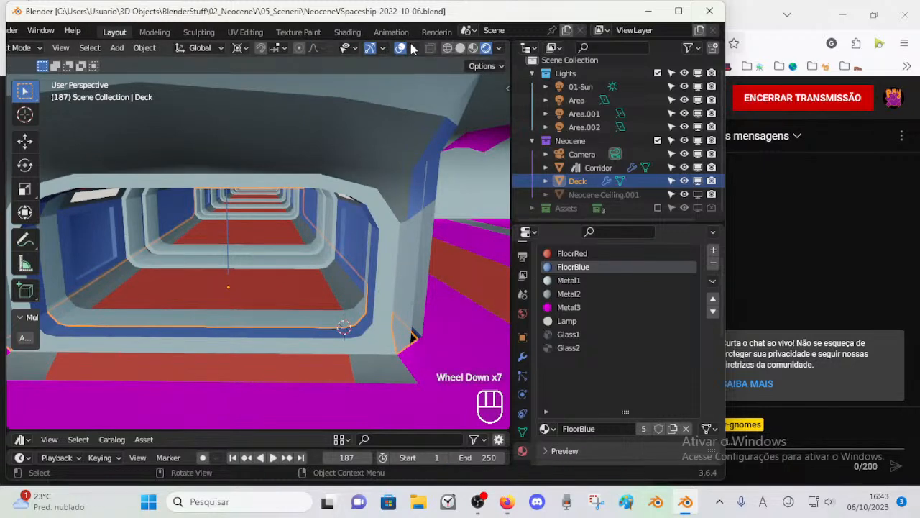
left_click(412, 47)
left_click(330, 308)
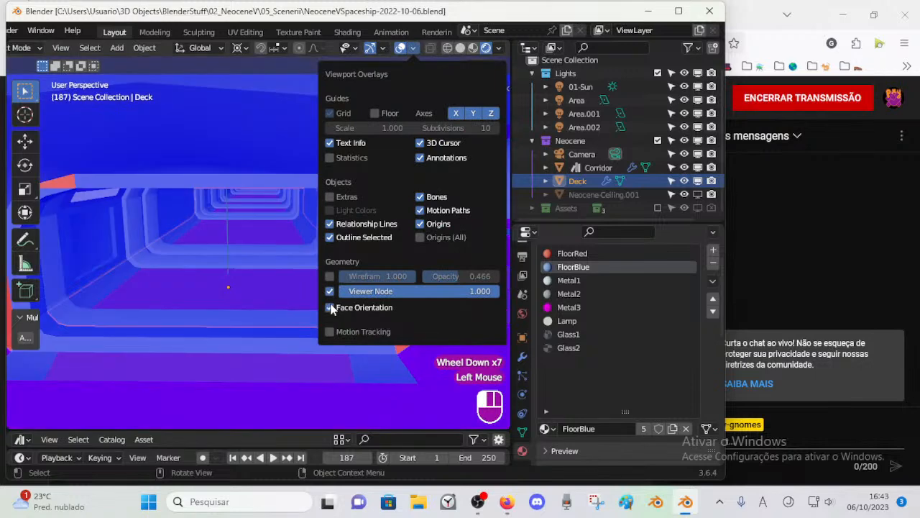
left_click(331, 307)
left_click(331, 307)
scroll(276, 208, "down", 1)
middle_click_drag(289, 207, 343, 190)
scroll(341, 190, "up", 2)
Step: Recalculate the normals of the reversed upper corner face of the doorway frame with the Inside option
key("Tab")
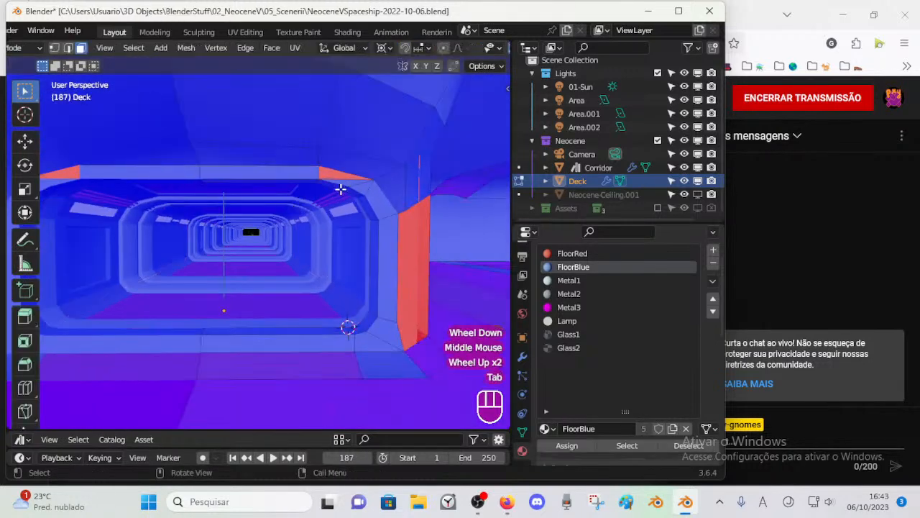
left_click(334, 177)
key("shift+n")
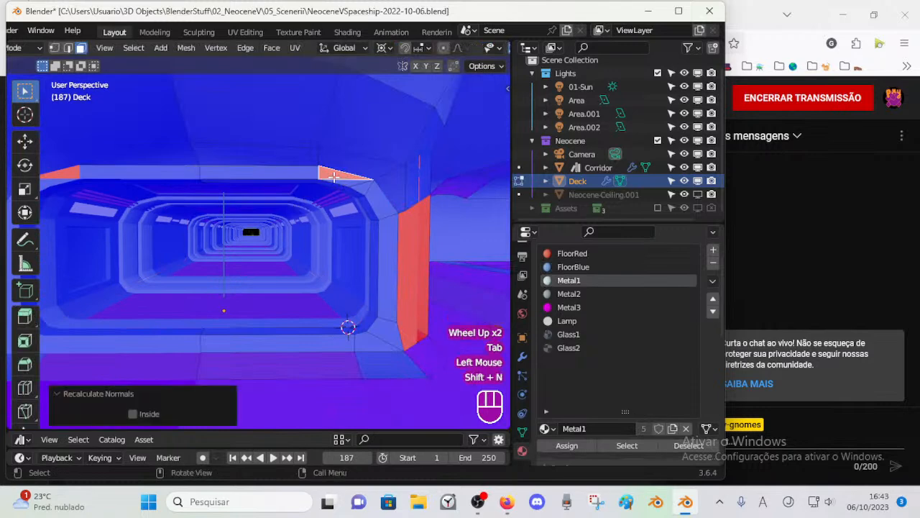
left_click(132, 413)
key("alt+a")
Step: Examine the reversed faces and surrounding edges of the upright beside the doorway
middle_click_drag(144, 323, 166, 237)
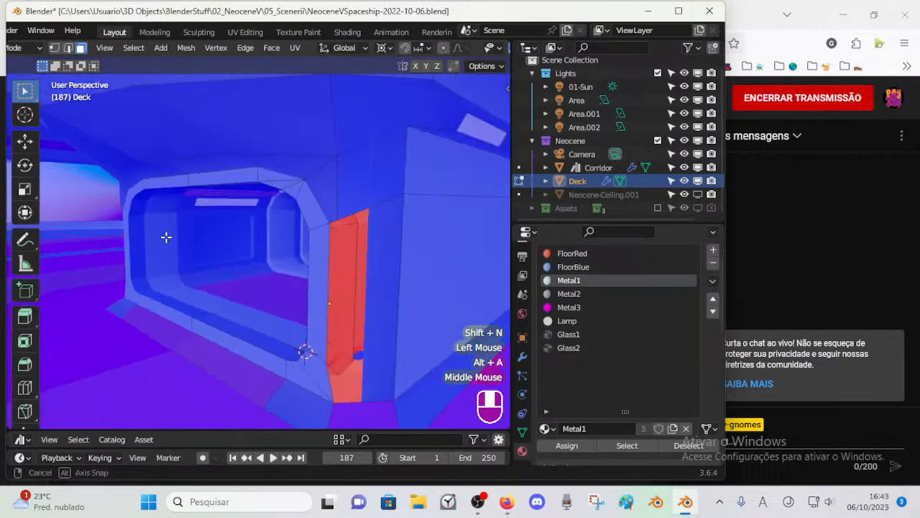
scroll(227, 235, "down", 1)
middle_click_drag(227, 236, 388, 205)
key("2")
key("1")
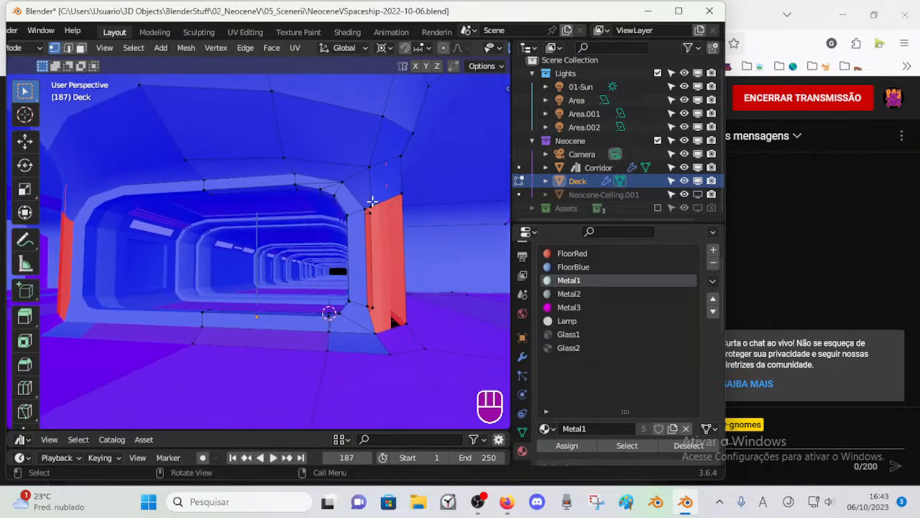
key("2")
left_click(261, 158)
middle_click_drag(297, 161, 282, 173)
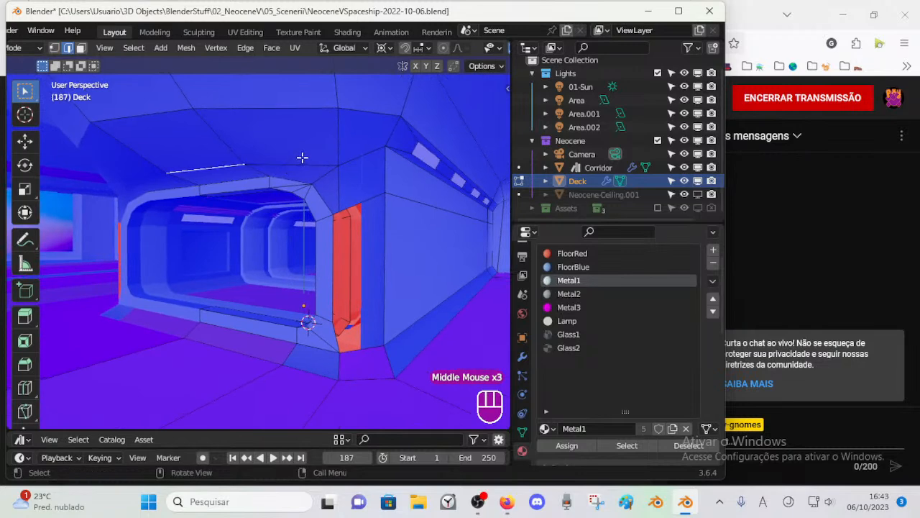
Step: Try to add a loop cut and connect vertices around the base of the doorway's side upright
middle_click_drag(361, 198, 404, 220)
key("alt+a")
key("shift+v")
left_click(359, 198, "shift")
left_click(361, 346)
mouse_move(376, 341)
middle_mouse_down()
mouse_move(360, 331)
mouse_move(323, 341)
mouse_move(332, 340)
mouse_move(318, 318)
mouse_move(390, 312)
mouse_move(379, 327)
middle_mouse_up()
key("ctrl+r")
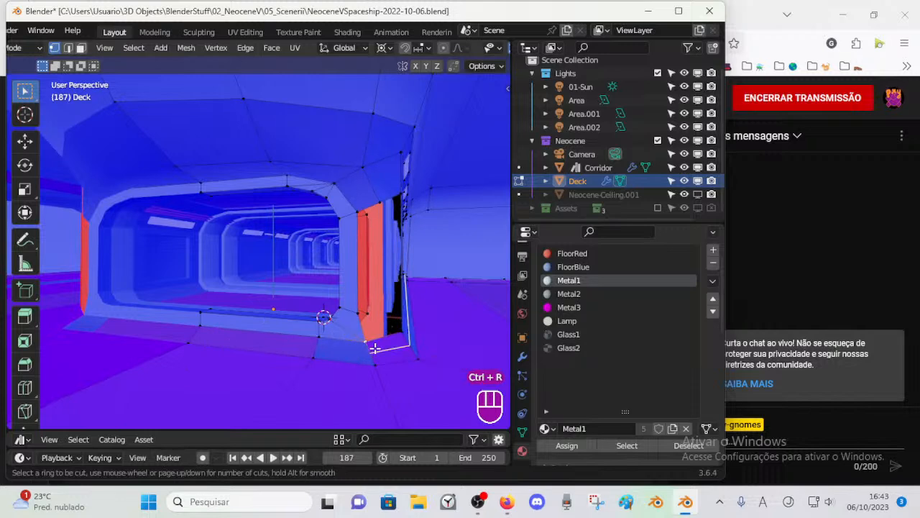
middle_click_drag(375, 348, 350, 351)
key("ctrl+r")
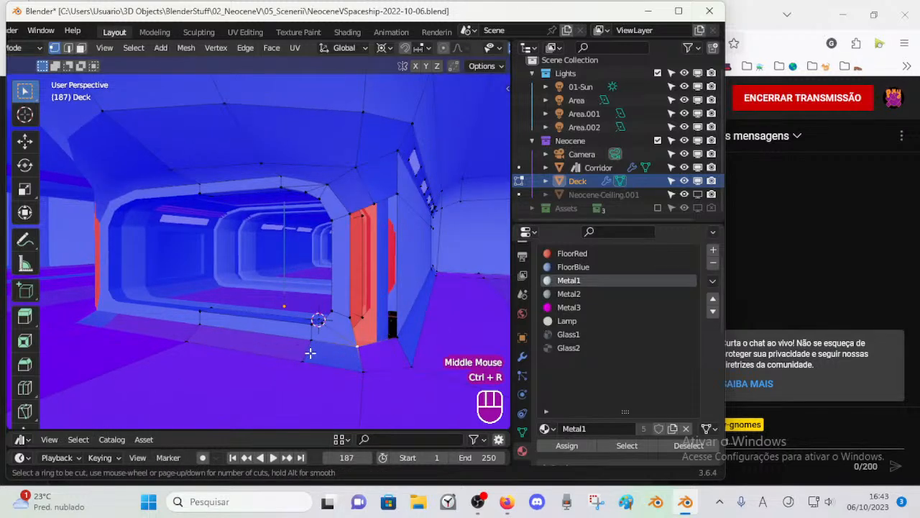
key("j")
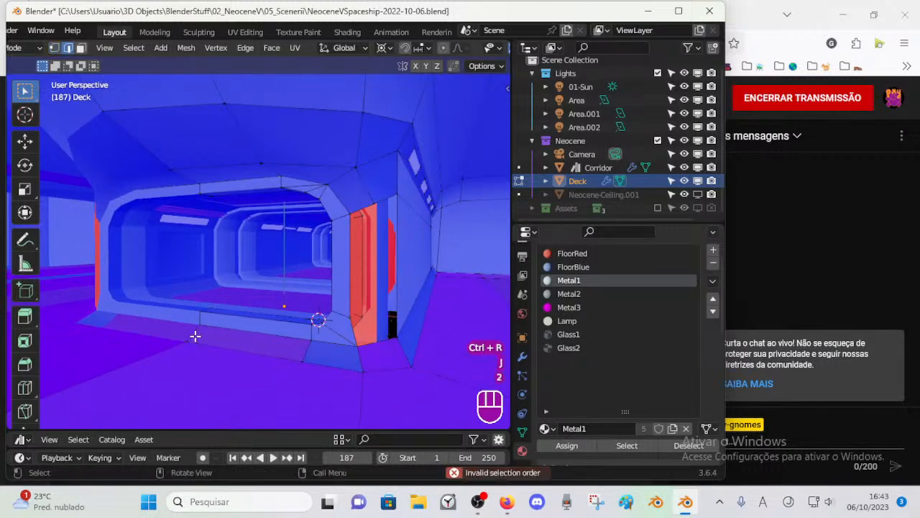
Step: Save the file
key("ctrl+e")
middle_click_drag(314, 318, 176, 322)
key("1")
left_click(270, 349)
key("ctrl+s")
key("1")
Step: Move the upper outer vertex of the doorway's side upright along Y
middle_click_drag(278, 319, 332, 243)
left_click(330, 207)
middle_click_drag(329, 207, 309, 206)
key("g")
key("y")
left_click(255, 238)
Step: Add one centred loop cut through the floor faces at the base of the doorway's side upright
scroll(302, 208, "down", 2)
scroll(283, 316, "down", 1)
key("ctrl+r")
left_click(287, 314)
left_click(291, 314)
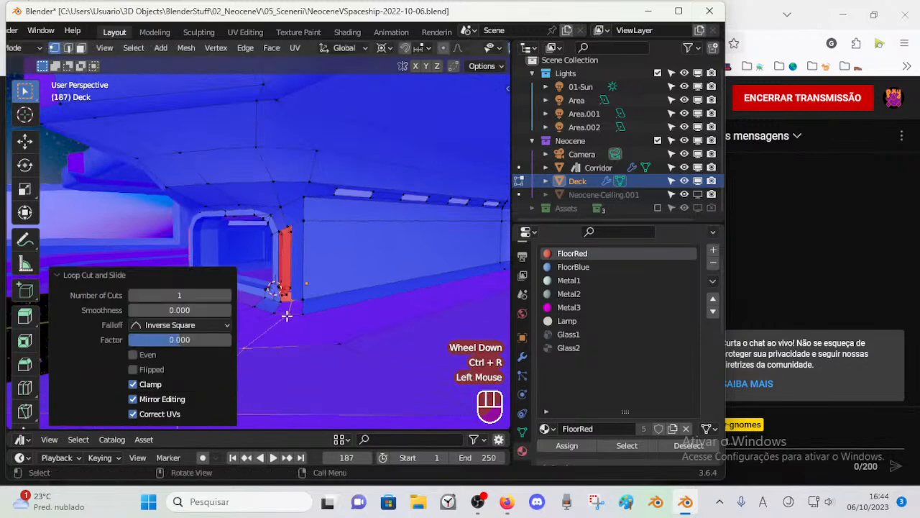
Step: Try to move the side upright's outer top and bottom vertices along X by about -0.017 m
scroll(291, 315, "up", 1)
middle_click_drag(291, 314, 345, 230)
scroll(366, 212, "up", 2)
key("1")
left_click(366, 213)
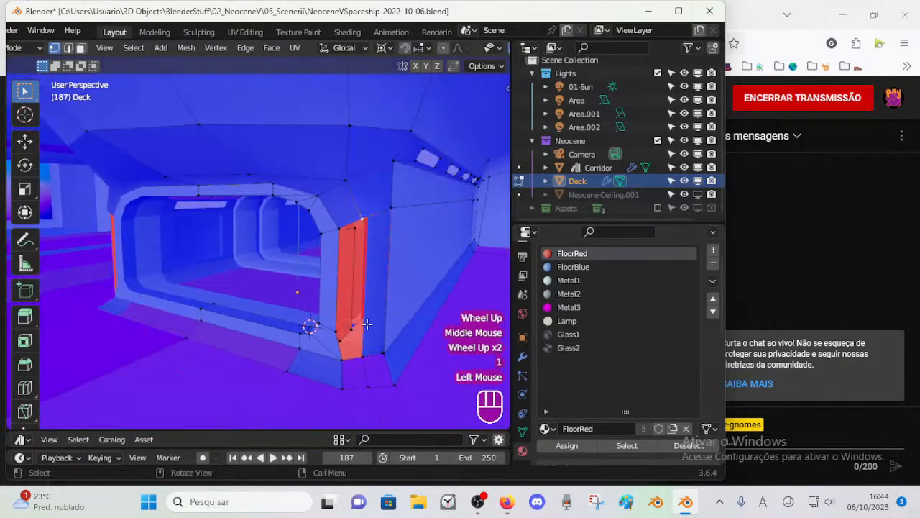
left_click(363, 357)
middle_click_drag(363, 357, 361, 351)
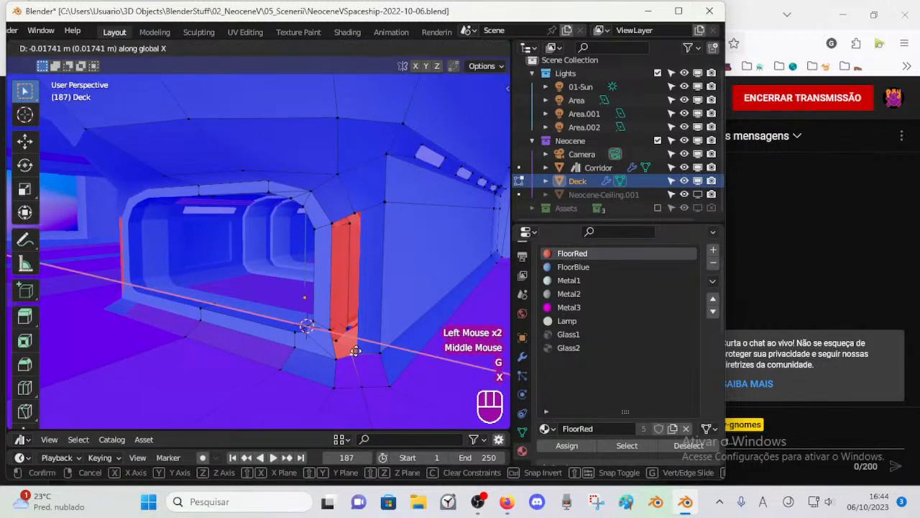
left_click(360, 353)
key("ctrl+z")
Step: Fill the two vertical strips of the side upright between their upper and lower edges
middle_click_drag(364, 355, 339, 331)
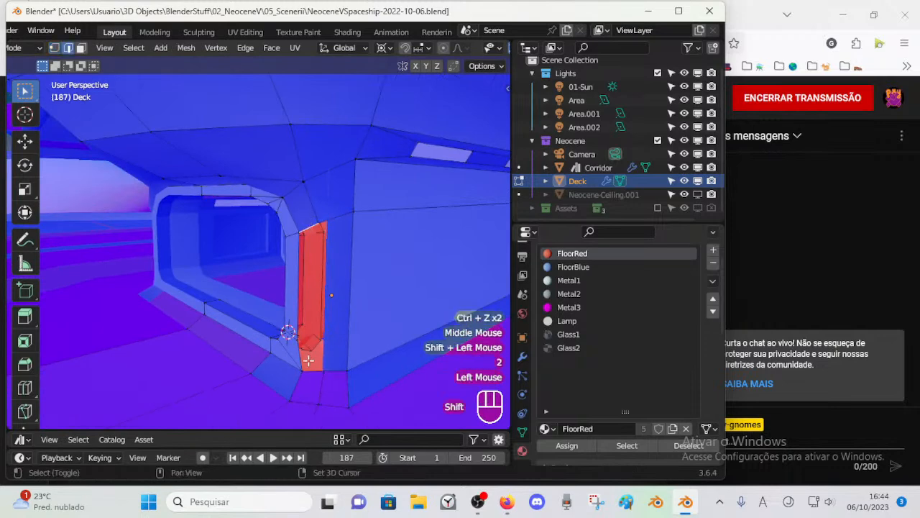
key("f")
key("alt+a")
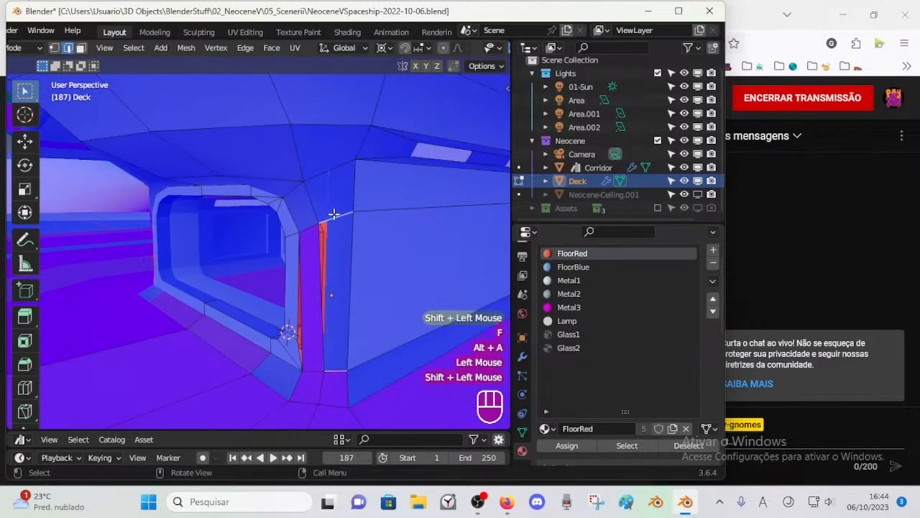
key("alt+a")
Step: Add a horizontal loop cut across the side upright and adjoining wall, slid down level with the frame's lower corner
middle_click_drag(317, 247, 386, 263)
key("1")
middle_click_drag(372, 349, 338, 300, "shift")
key("ctrl+r")
left_click(369, 282)
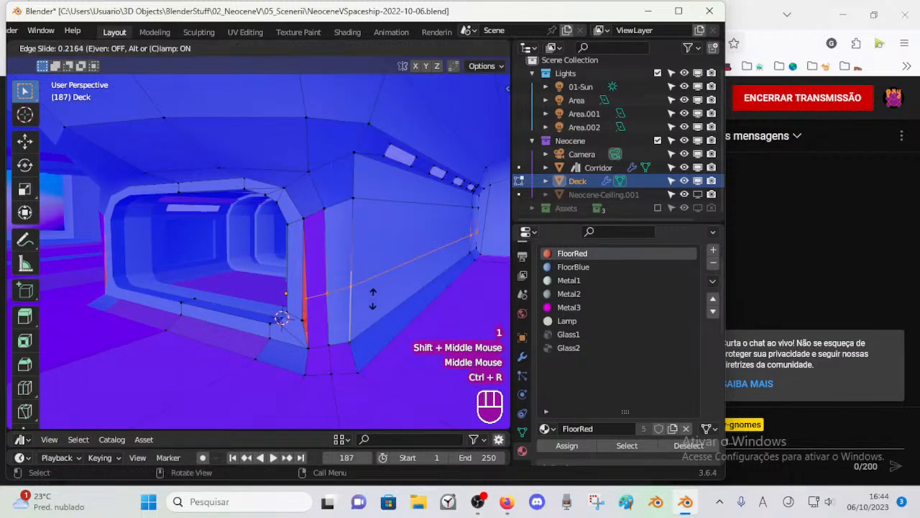
left_click(370, 322)
Step: Merge the loop cut's end vertex with the adjacent lower corner vertex of the doorway frame
key("1")
left_click(306, 317)
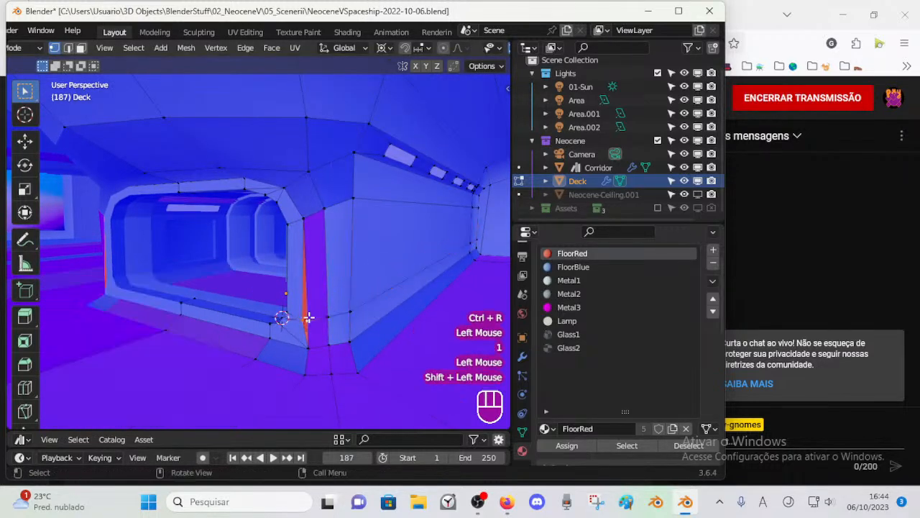
key("m")
left_click(307, 318)
key("alt+a")
middle_click_drag(307, 319, 359, 278)
key("3")
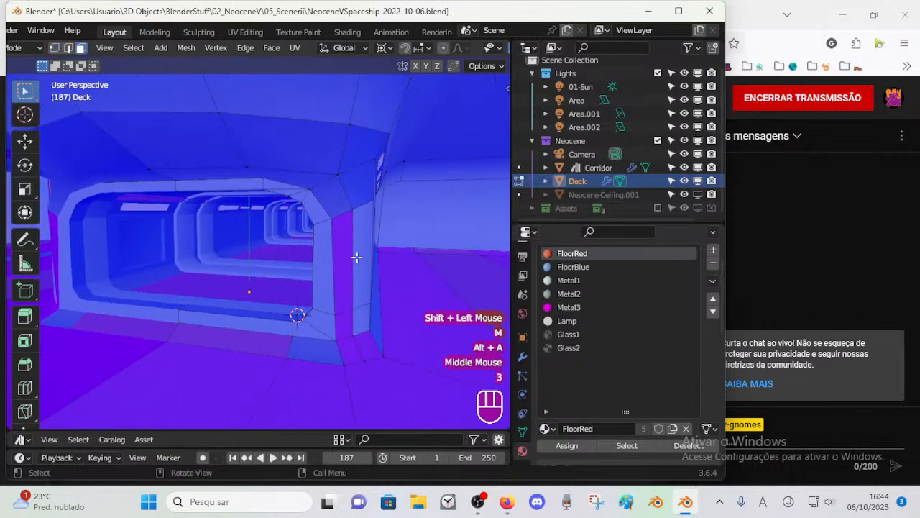
Step: Slide the vertex at the foot of the doorway's side upright along its edge
left_click(332, 207, "alt+shift")
key("1")
left_click(352, 338)
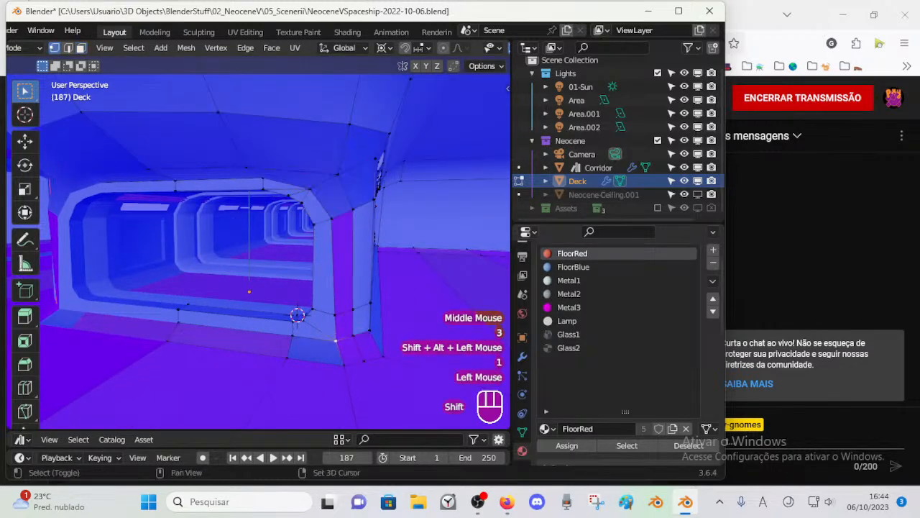
key("shift+v")
left_click(353, 332, "shift")
middle_click_drag(353, 332, 238, 319)
Step: Examine the doorway's profile from the right orthographic view and around its upper corner
key("ctrl+Tab")
key("Tab")
left_click(295, 345)
key("KP_3")
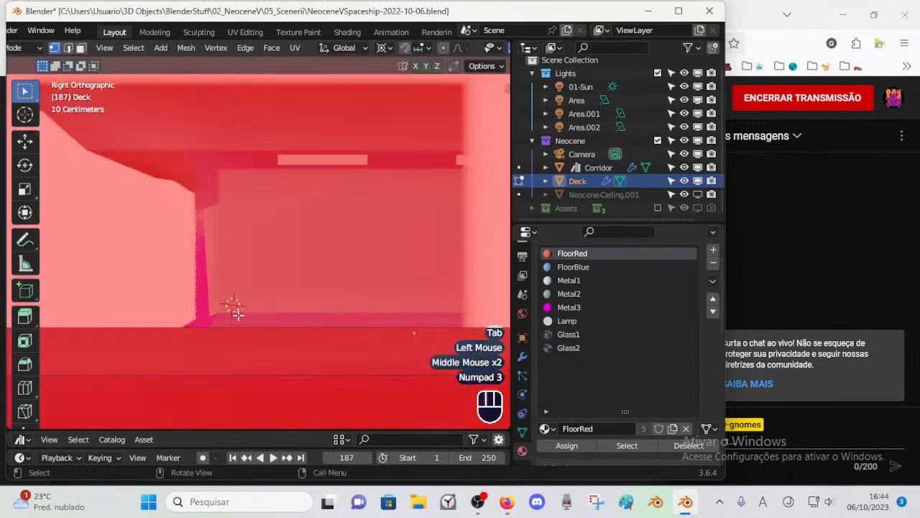
middle_click_drag(203, 357, 237, 342, "shift")
middle_click_drag(238, 341, 243, 189)
scroll(277, 332, "up", 2)
middle_click_drag(239, 129, 254, 135)
Step: Move the deck's corner vertex above the doorway along Y to line up with the frame
left_click(166, 130, "alt+shift")
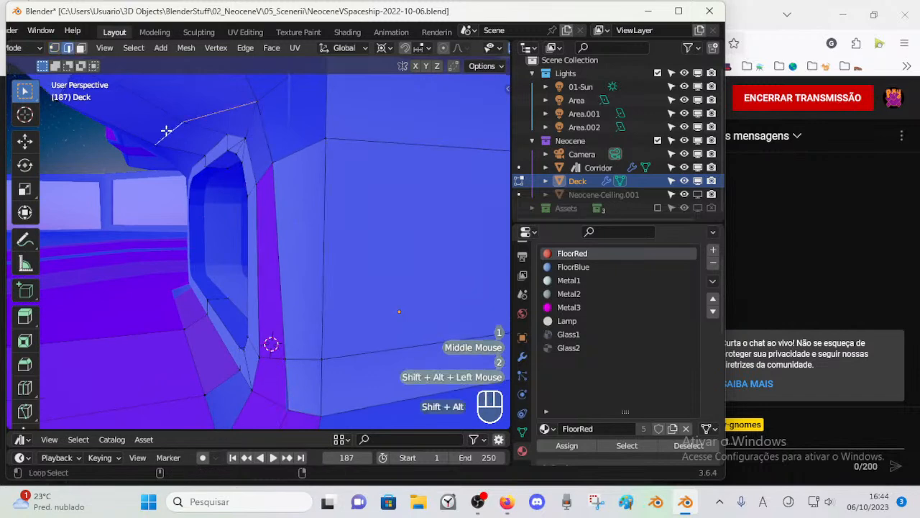
left_click(262, 100)
middle_click_drag(255, 136, 236, 119)
key("g")
key("y")
left_click(223, 123)
key("g")
key("y")
left_click(226, 123)
Step: Move the neighbouring vertex above the middle of the doorway along Y
left_click(166, 142)
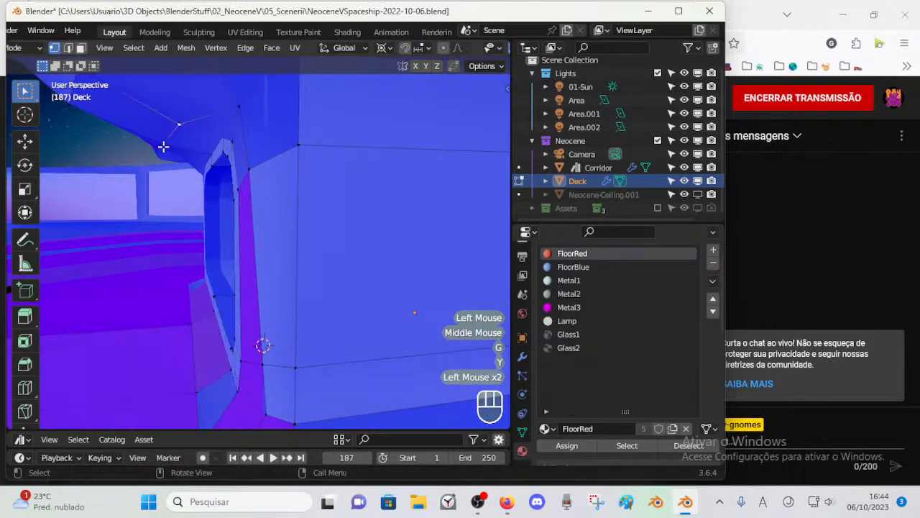
left_click(166, 141, "shift")
key("g")
key("y")
left_click(210, 152)
mouse_move(209, 152)
middle_mouse_down()
mouse_move(277, 159)
mouse_move(225, 146)
middle_mouse_up()
Step: Snap the 3D cursor to the middle vertex above the doorway and try to align the outer outline's vertices with a 0 move along Y
key("alt+a")
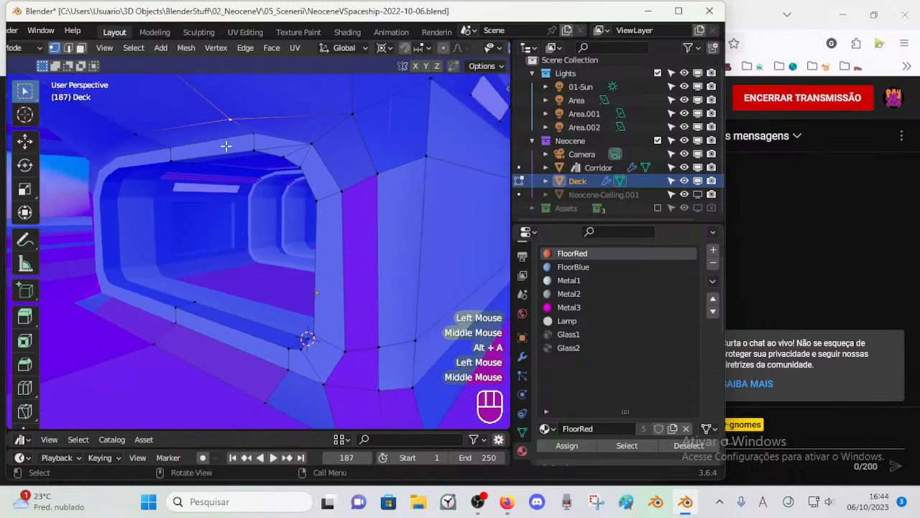
key("shift+s")
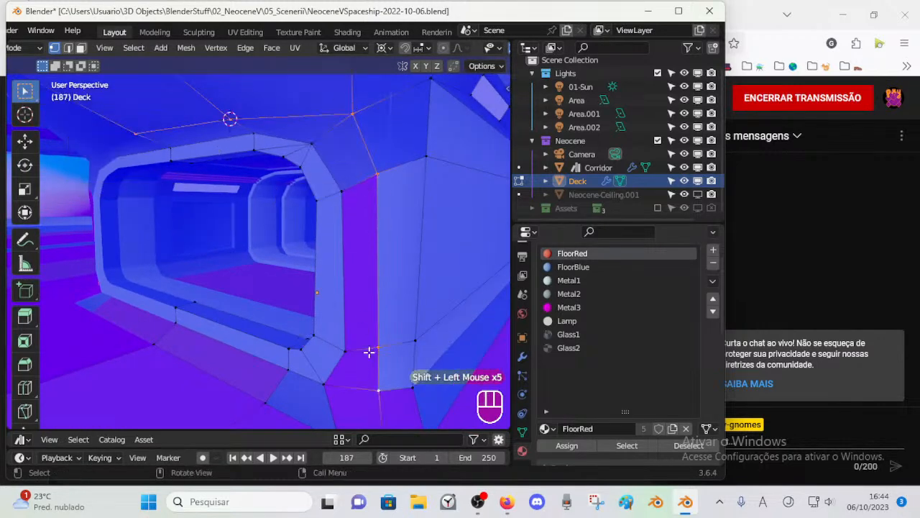
scroll(369, 352, "down", 1)
key("g")
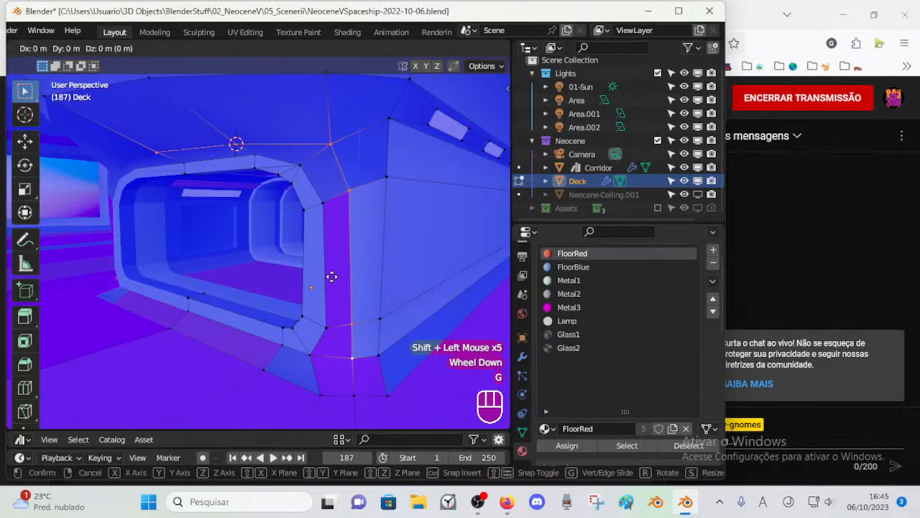
key("y")
key("KP_Enter")
key("KP_3")
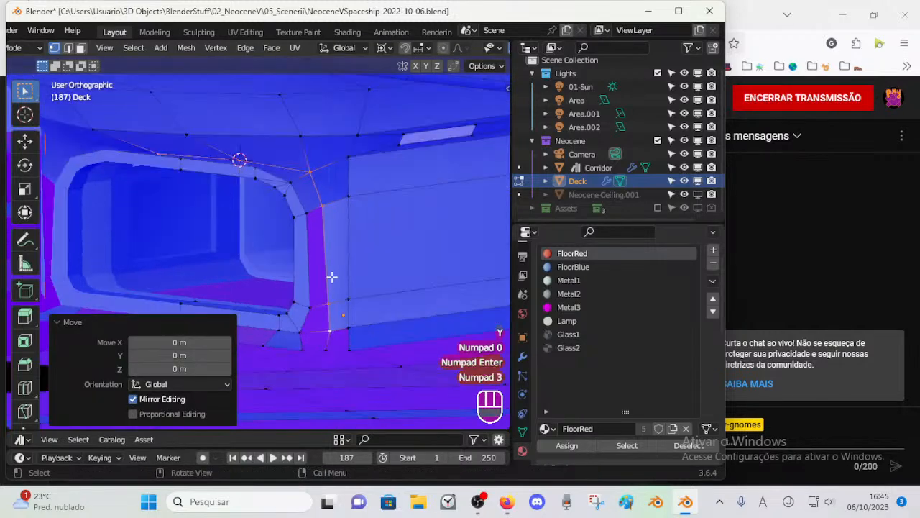
Step: Move the selected outer outline vertices of the doorway along Y by about -0.0096 m
scroll(310, 278, "up", 2)
scroll(218, 207, "up", 1)
scroll(230, 237, "down", 5)
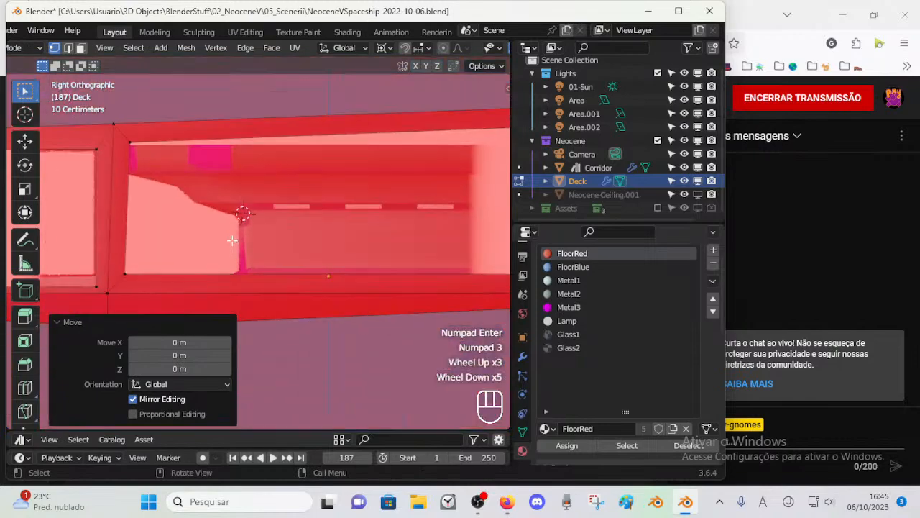
mouse_move(261, 250)
middle_mouse_down()
mouse_move(323, 265)
mouse_move(260, 251)
middle_mouse_up()
scroll(318, 266, "up", 3)
scroll(294, 258, "down", 2)
scroll(294, 258, "down", 1)
scroll(292, 257, "up", 4)
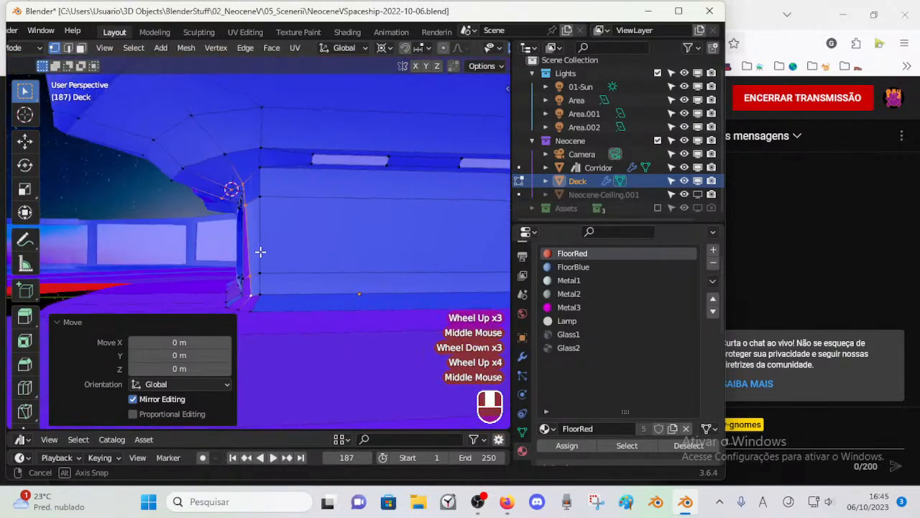
key("g")
key("y")
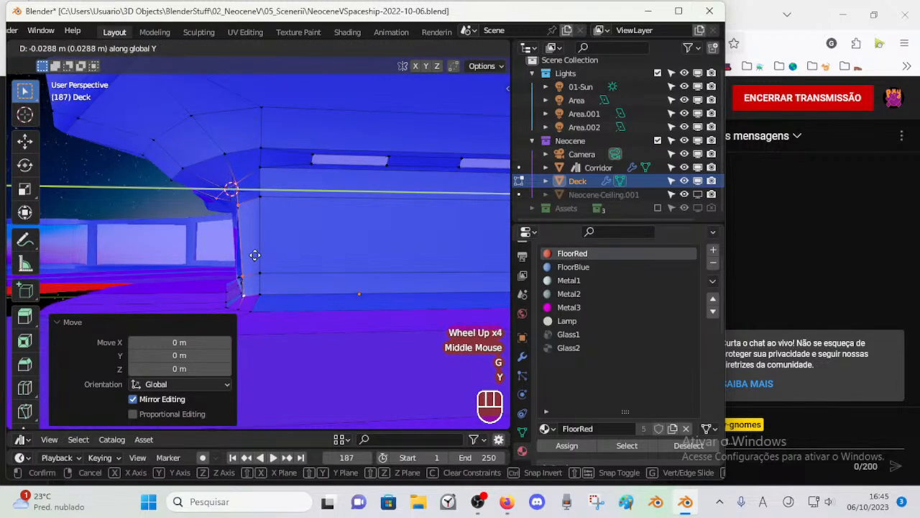
left_click(259, 256)
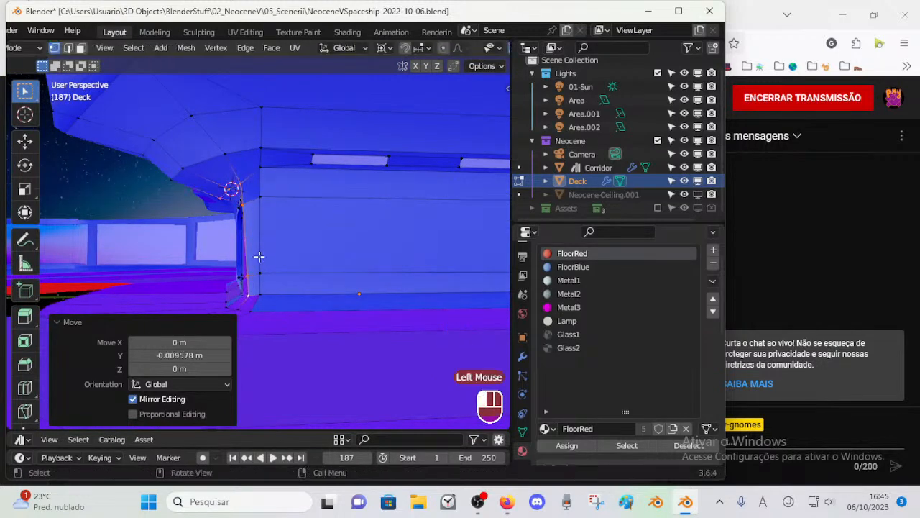
Step: Readjust the outline's upper corner vertex along Y and save the file
left_click(245, 182)
key("g")
key("y")
left_click(247, 181)
middle_click_drag(269, 212, 302, 220)
key("g")
key("y")
left_click(299, 221)
scroll(280, 195, "up", 1)
key("2")
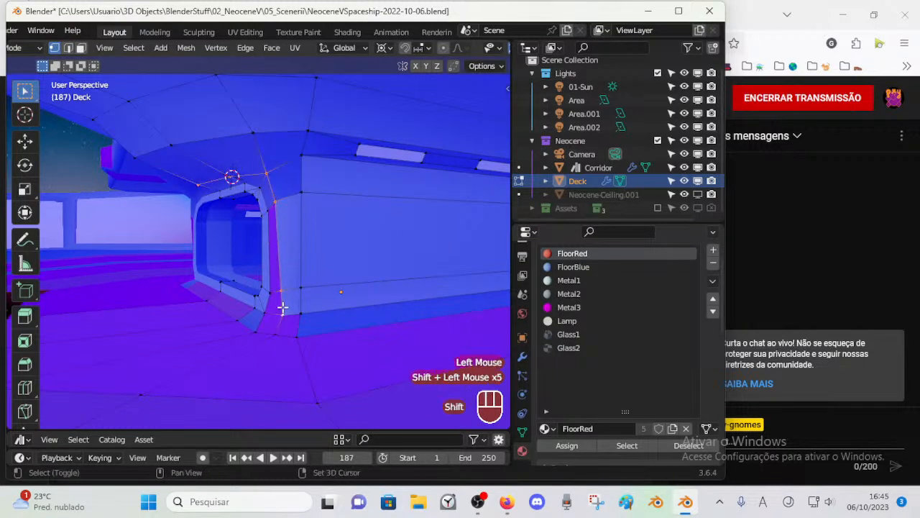
key("ctrl+s")
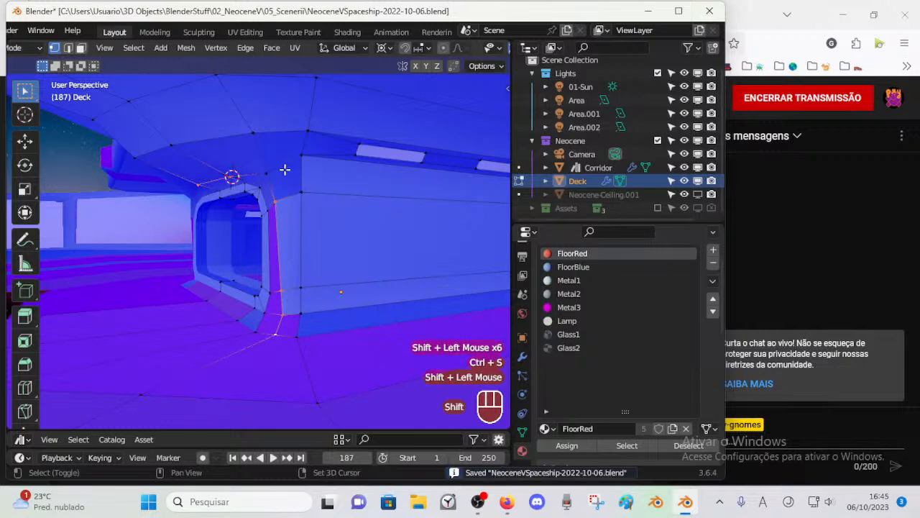
Step: Snap the 3D cursor to the outline's upper corner vertex and scale the selected outline vertices to 0 along Y
key("shift+s")
key("shift+s")
key("shift+s")
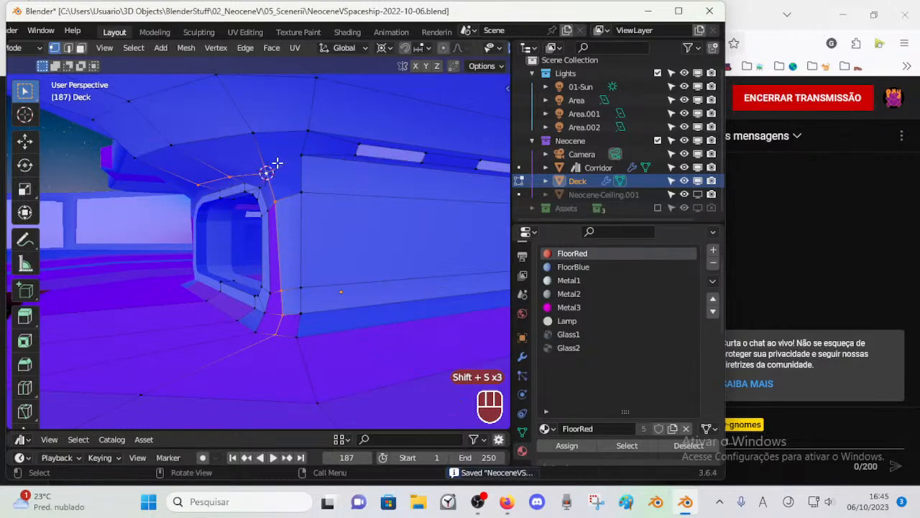
key("s")
key("y")
key("KP_0")
key("KP_Enter")
Step: Box-select the deck geometry blocking the side view of the doorway and hide it
middle_click_drag(267, 171, 319, 273)
key("KP_3")
scroll(242, 267, "down", 4)
scroll(416, 274, "down", 2)
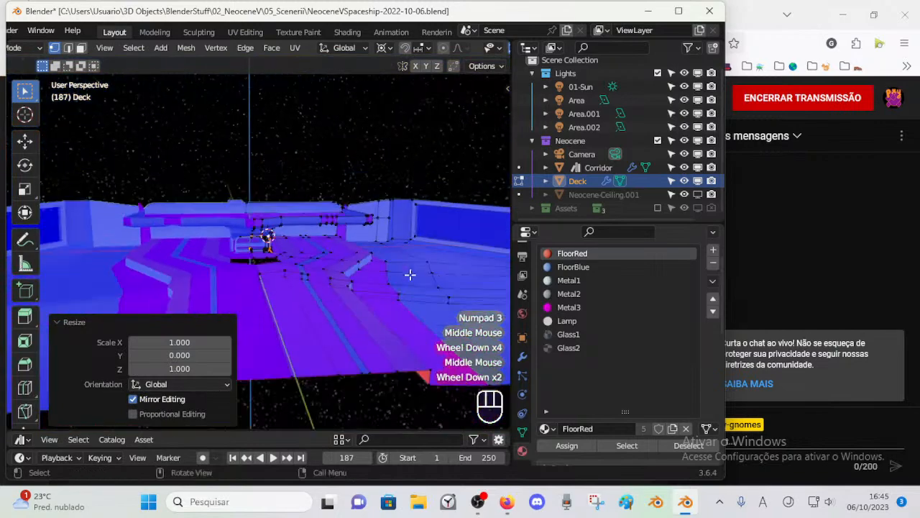
scroll(391, 267, "down", 2)
middle_click_drag(391, 267, 319, 201)
scroll(319, 201, "down", 2)
key("alt+a")
key("b")
left_click_drag(286, 192, 405, 317)
key("h")
scroll(349, 312, "up", 4)
Step: Select the edge loops running above the doorway and down the outer edge of its side upright
middle_click_drag(350, 312, 309, 283)
scroll(261, 294, "up", 4)
key("KP_6")
key("KP_3")
scroll(268, 298, "up", 2)
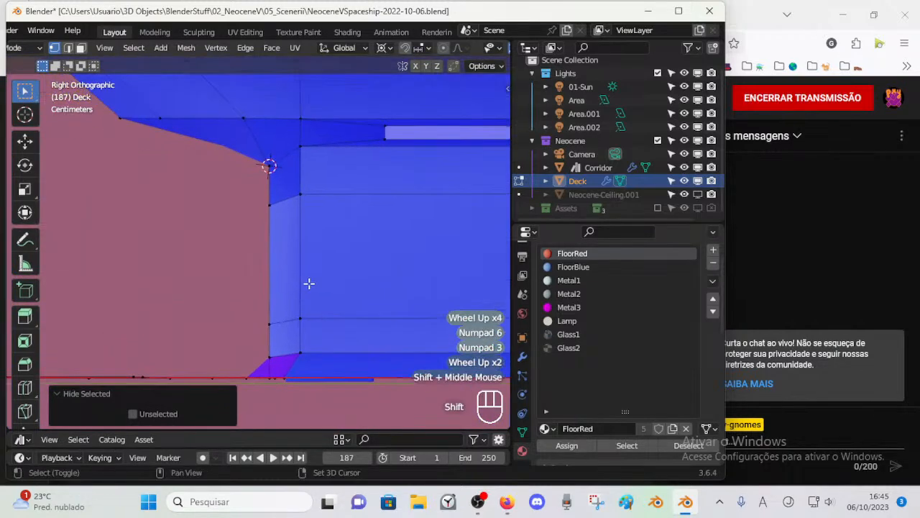
middle_click_drag(286, 248, 320, 234)
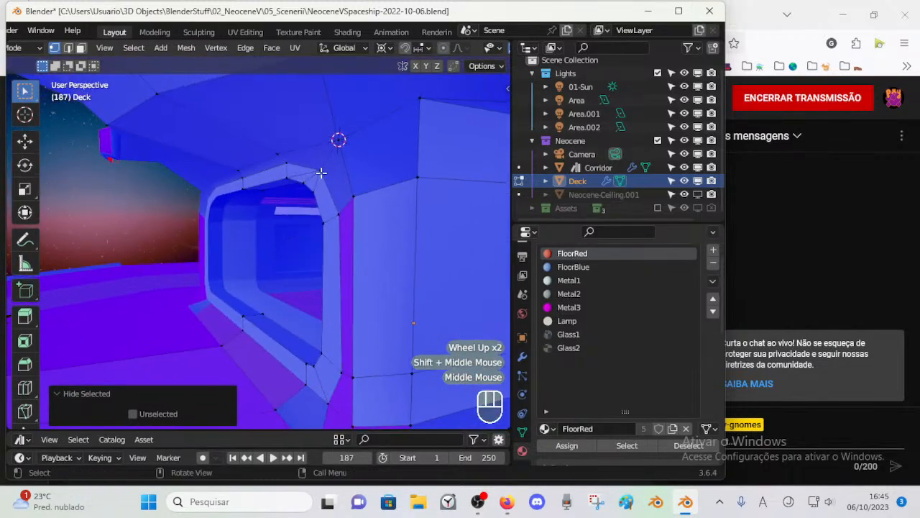
key("3")
key("2")
left_click(293, 145, "alt+shift")
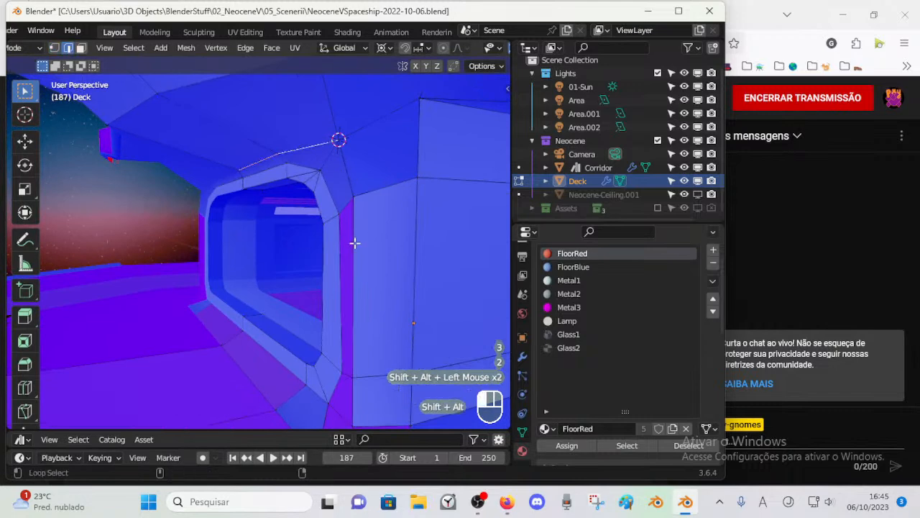
Step: Deselect the loop's edges that run across the floor with Circle Select, keeping only the doorway outline
scroll(355, 243, "down", 1)
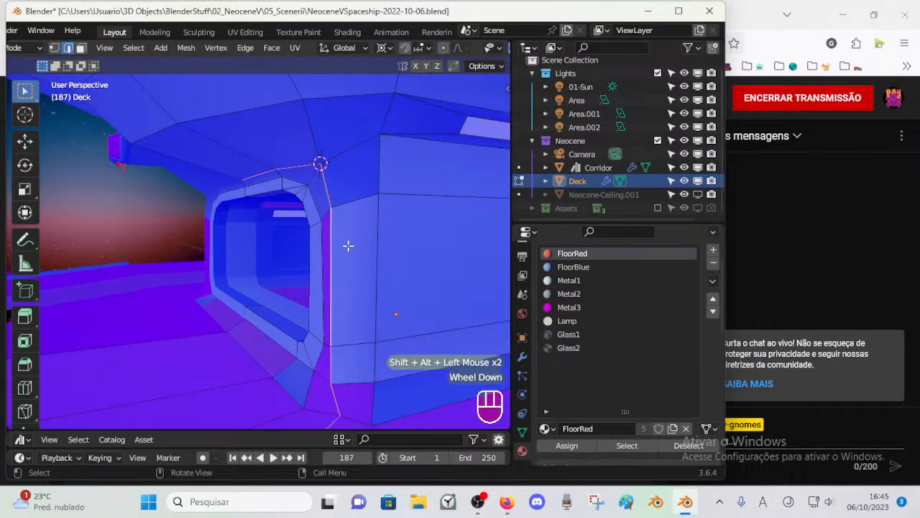
scroll(348, 246, "down", 2)
scroll(263, 370, "down", 1)
scroll(191, 375, "down", 3)
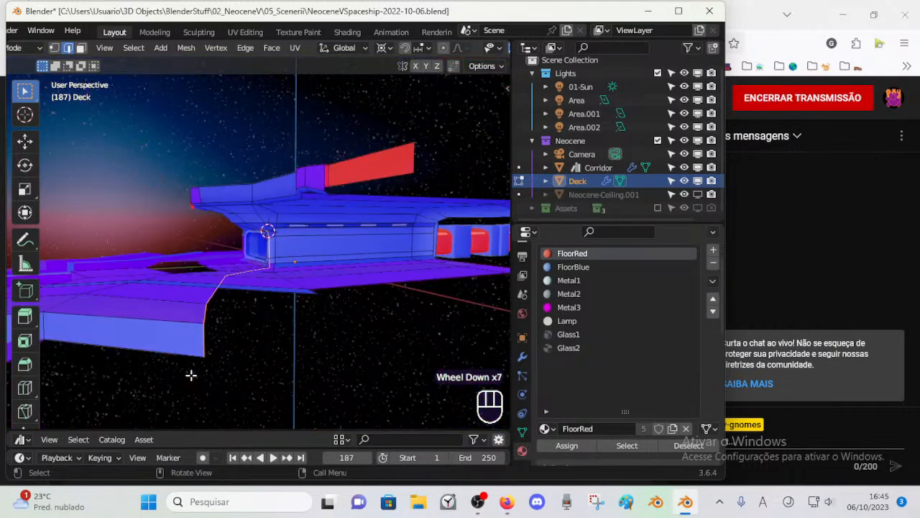
scroll(223, 324, "up", 2)
scroll(195, 357, "down", 2)
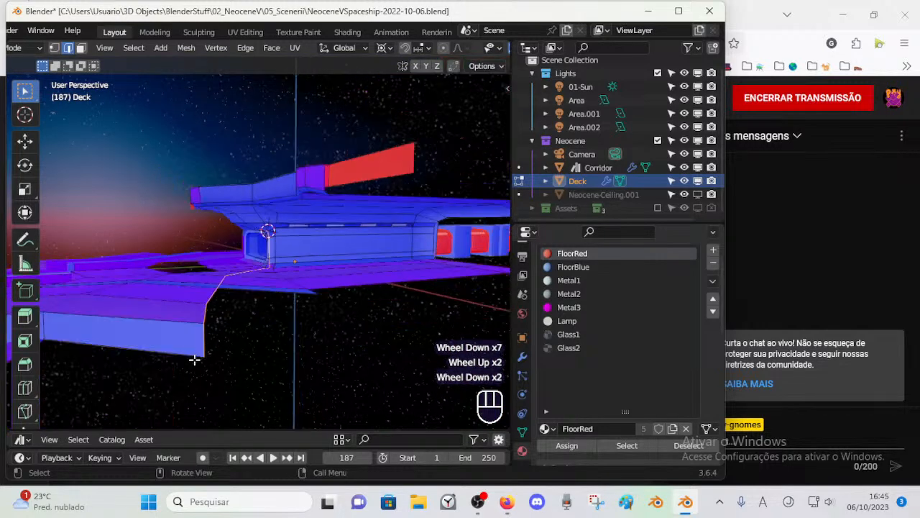
key("c")
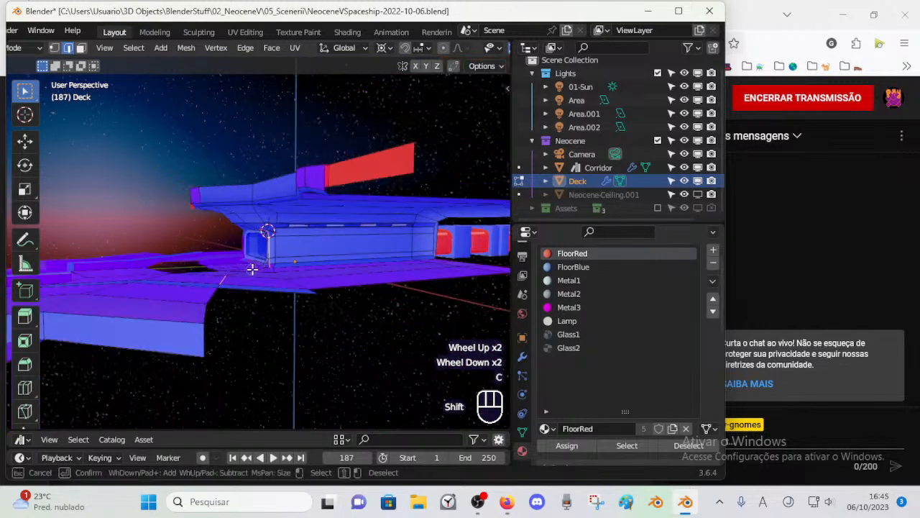
scroll(259, 291, "up", 4)
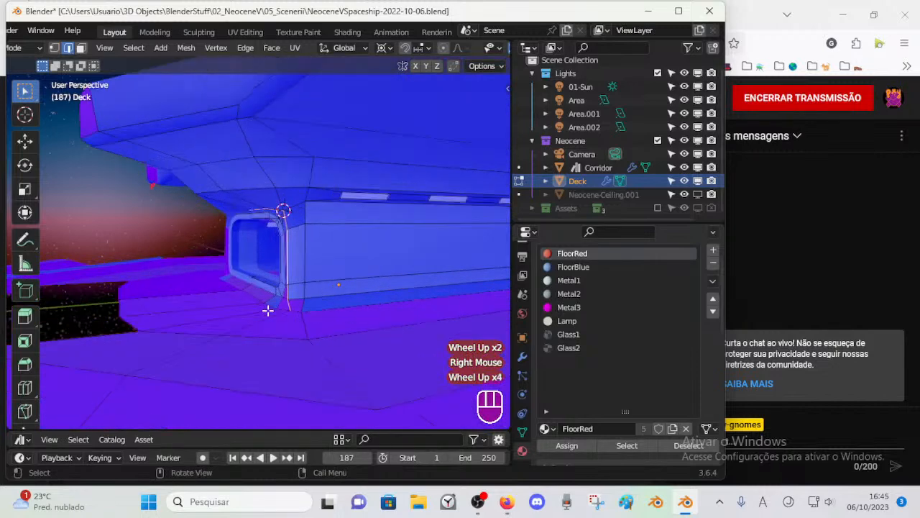
middle_click_drag(328, 339, 311, 328)
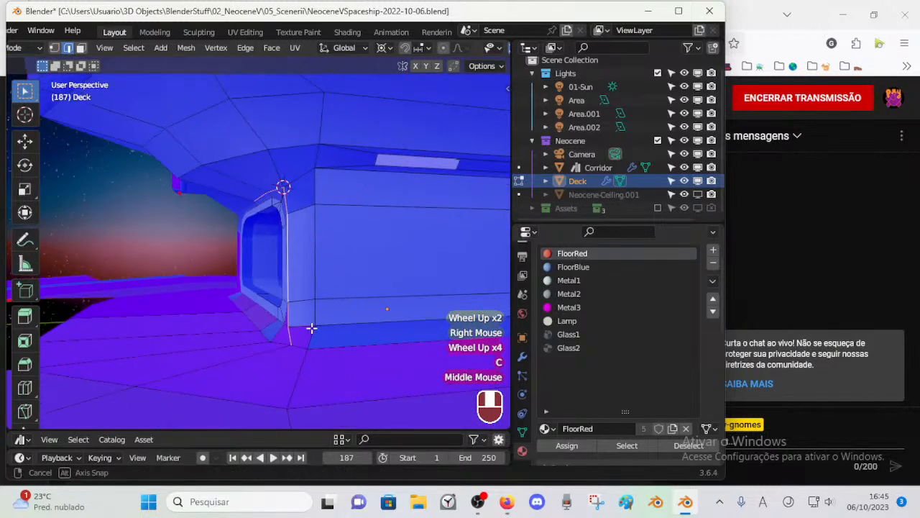
Step: Move the selected outline edges along positive Y, towards the corridor wall, in the right orthographic view
key("KP_3")
scroll(311, 328, "up", 2)
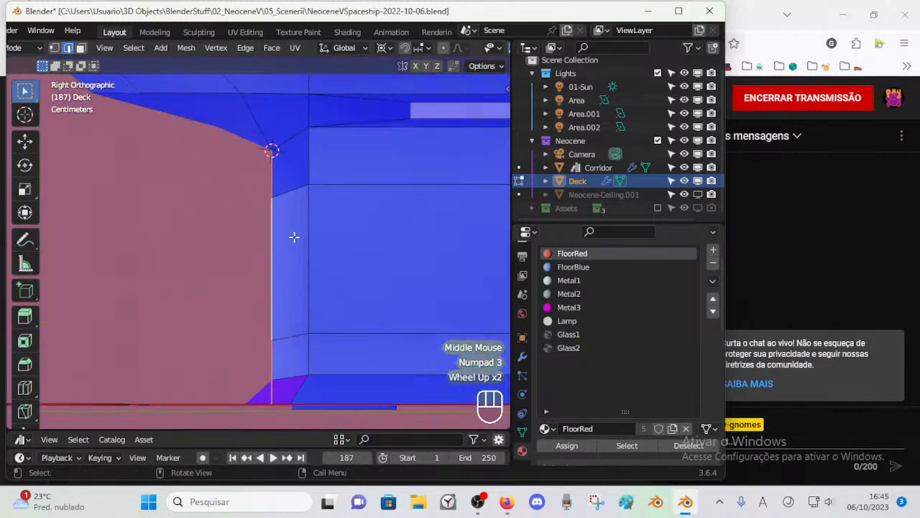
key("g")
key("y")
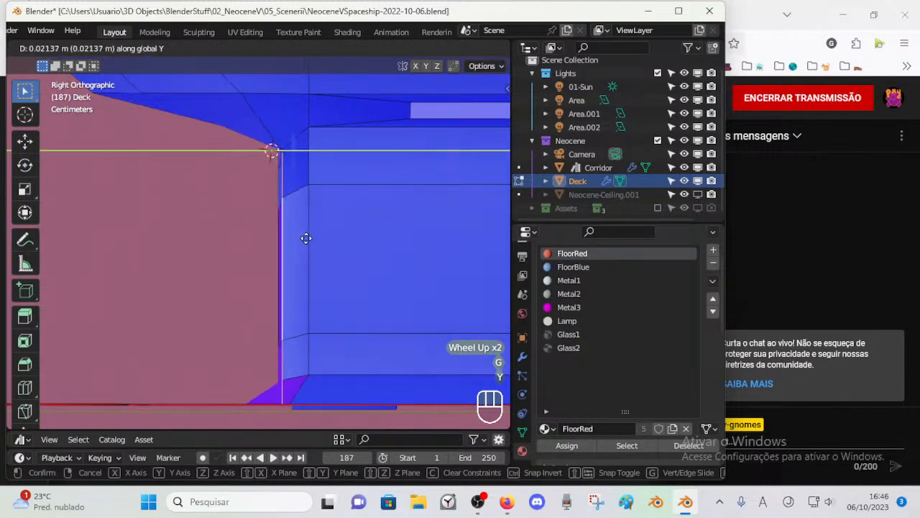
left_click(309, 239)
Step: Move the floor vertex below the side upright along Y by about -0.05 m
left_click(285, 401)
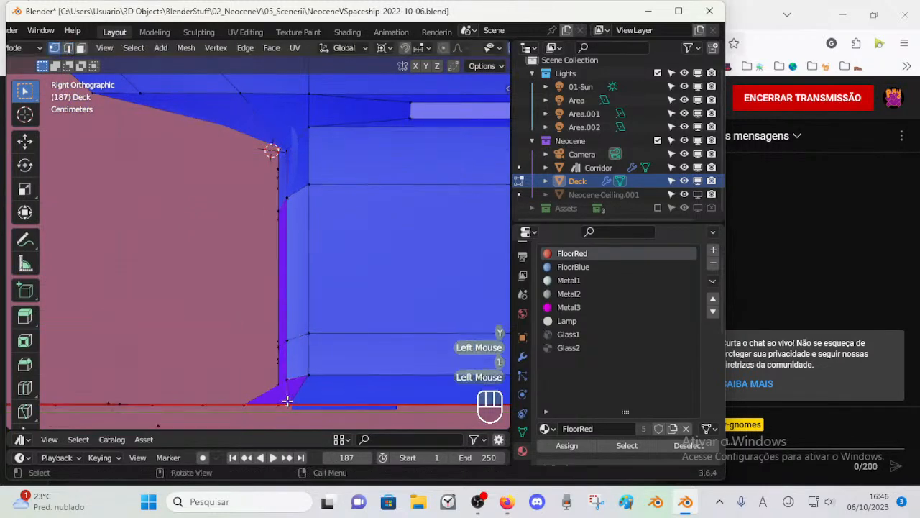
mouse_move(293, 392)
middle_mouse_down()
mouse_move(310, 409)
mouse_move(308, 392)
middle_mouse_up()
scroll(310, 409, "down", 2)
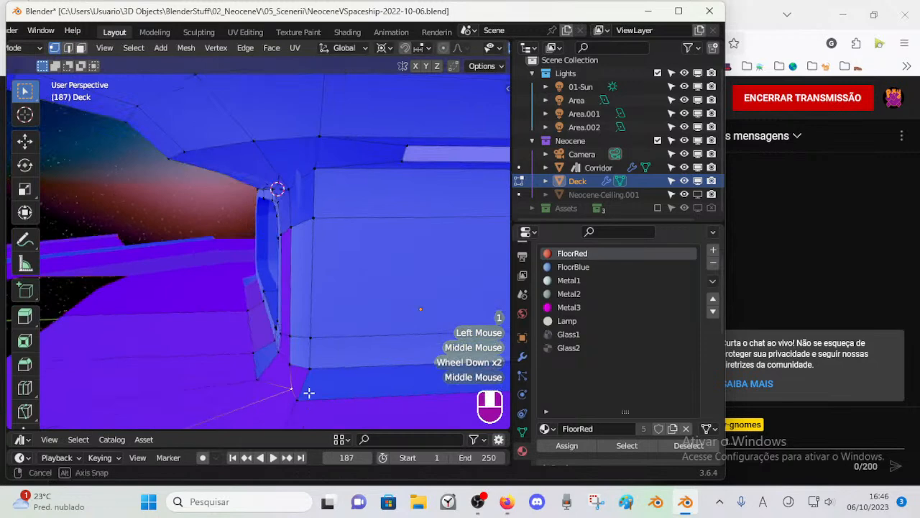
key("g")
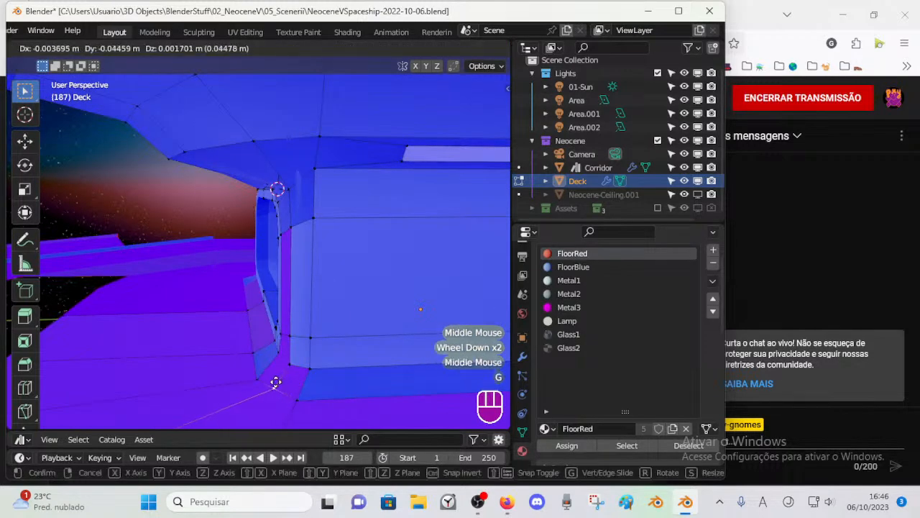
key("Escape")
key("g")
key("y")
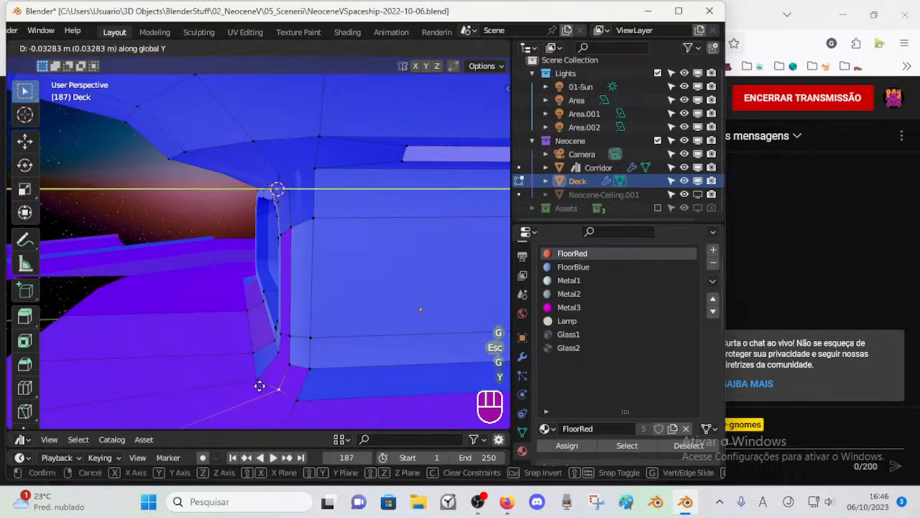
left_click(255, 386)
middle_click_drag(294, 353, 372, 239)
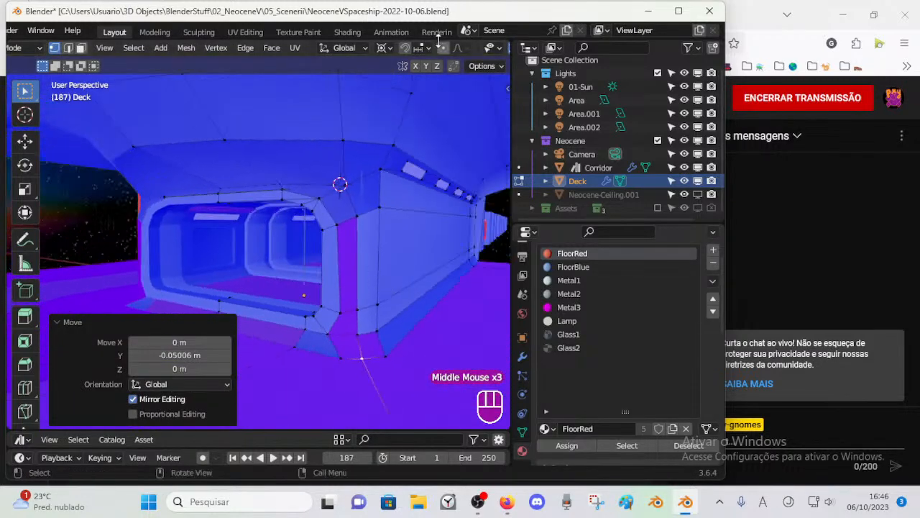
Step: Turn off the Face Orientation overlay and save the file
scroll(455, 47, "down", 2)
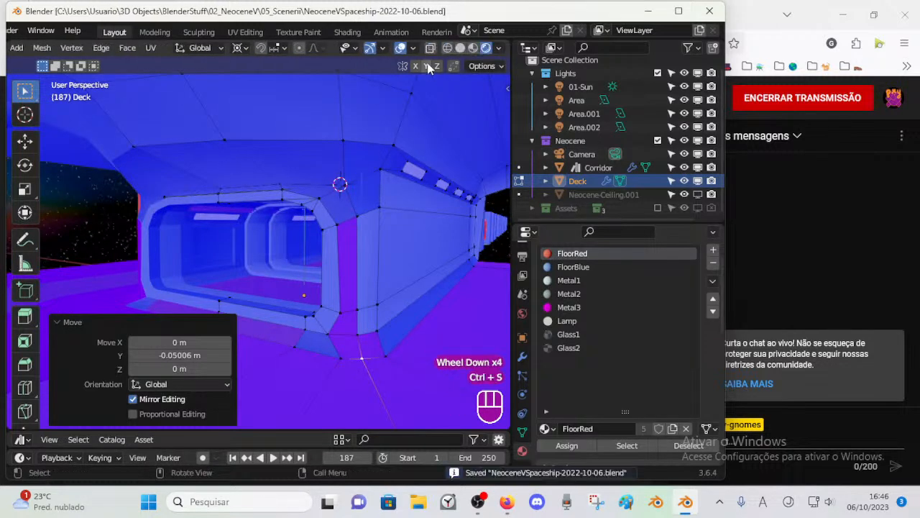
left_click(498, 48)
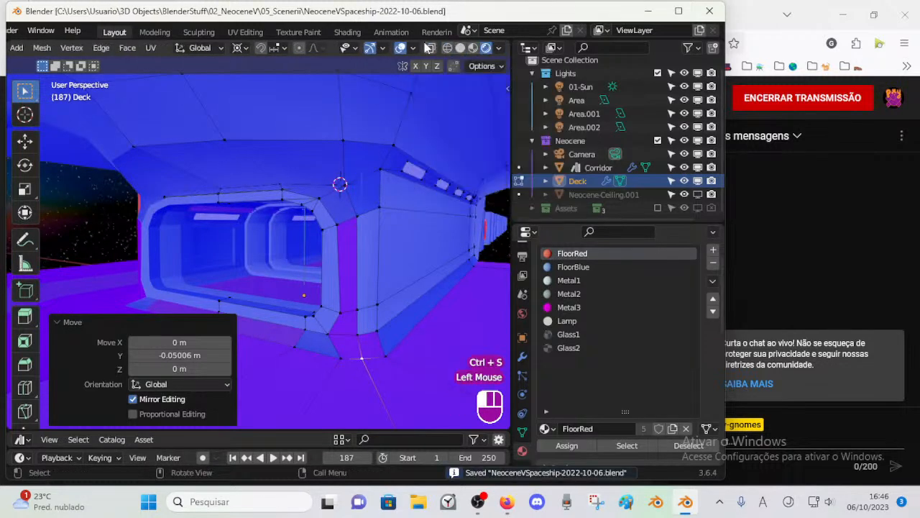
left_click(412, 49)
left_click(330, 320)
middle_click_drag(303, 241, 332, 277)
scroll(425, 232, "up", 2)
key("ctrl+s")
Step: Examine the Deck mesh around the doorway's upper corner with X-ray display on
middle_click_drag(373, 363, 396, 317, "shift")
middle_click_drag(452, 295, 257, 225)
left_click(336, 136)
scroll(320, 202, "up", 2)
key("alt+z")
scroll(321, 245, "up", 2)
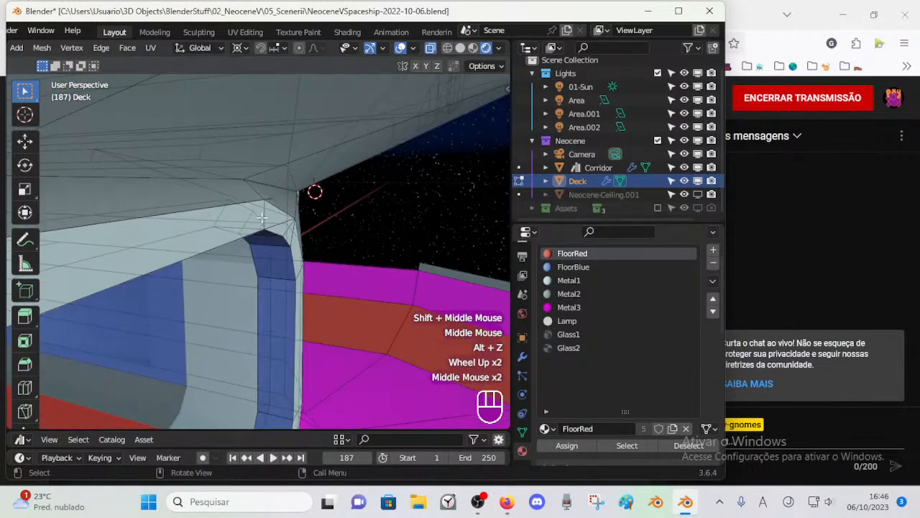
middle_click_drag(313, 238, 280, 243)
key("1")
key("a")
scroll(291, 242, "up", 2)
Step: Hide the Corridor object to check the doorway corner without it, and undo the hiding
key("ctrl+Tab")
left_click(300, 268)
key("h")
scroll(248, 259, "down", 2)
key("ctrl+z")
scroll(280, 243, "down", 1)
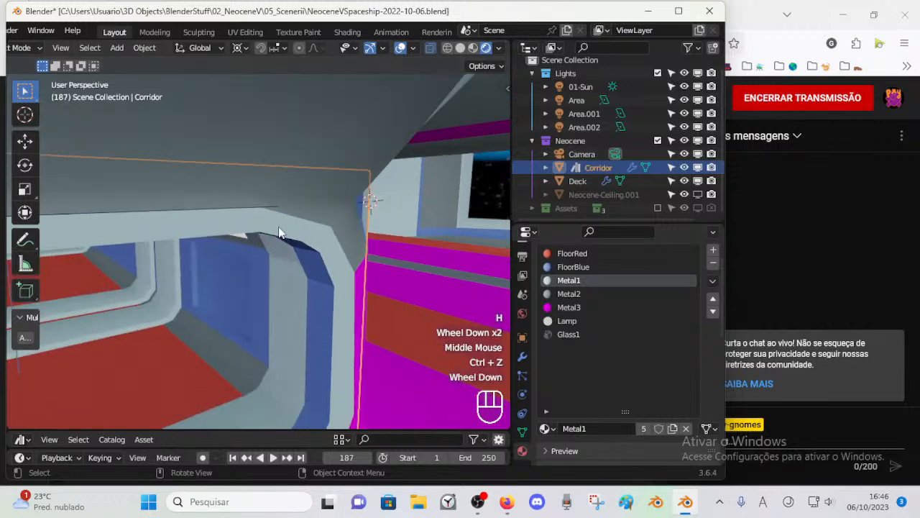
left_click(303, 228)
left_click(249, 275)
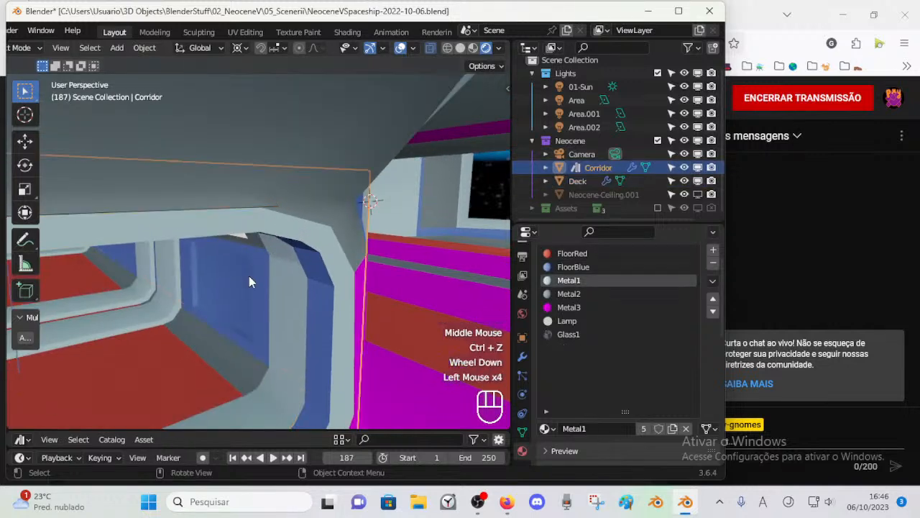
Step: Examine the Corridor's mesh around the doorway in Edit Mode, and make the Deck the selected object
key("Tab")
middle_click_drag(246, 287, 114, 264)
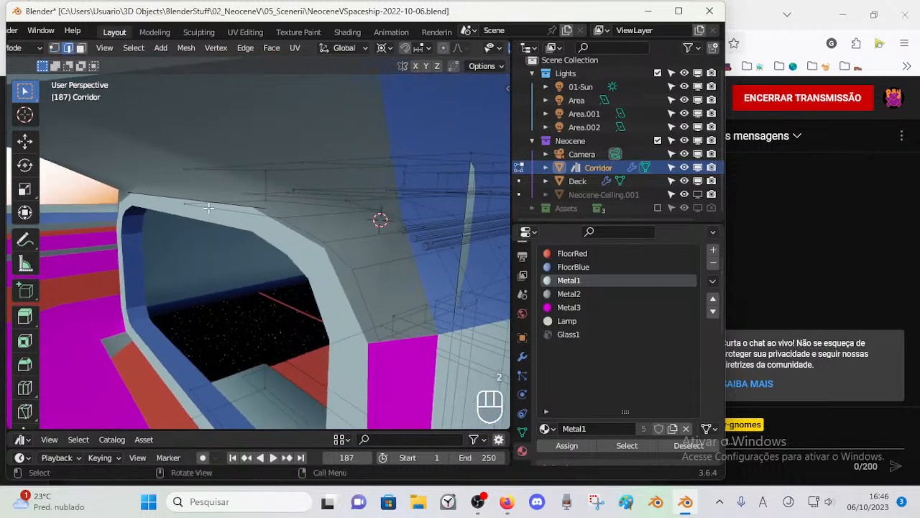
mouse_move(197, 236)
middle_mouse_down()
mouse_move(156, 255)
mouse_move(134, 244)
mouse_move(197, 244)
middle_mouse_up()
key("ctrl+Tab")
left_click(250, 207)
left_click(249, 208)
key("Tab")
middle_click_drag(250, 207, 206, 285)
scroll(254, 280, "down", 5)
key("Tab")
scroll(207, 289, "up", 2)
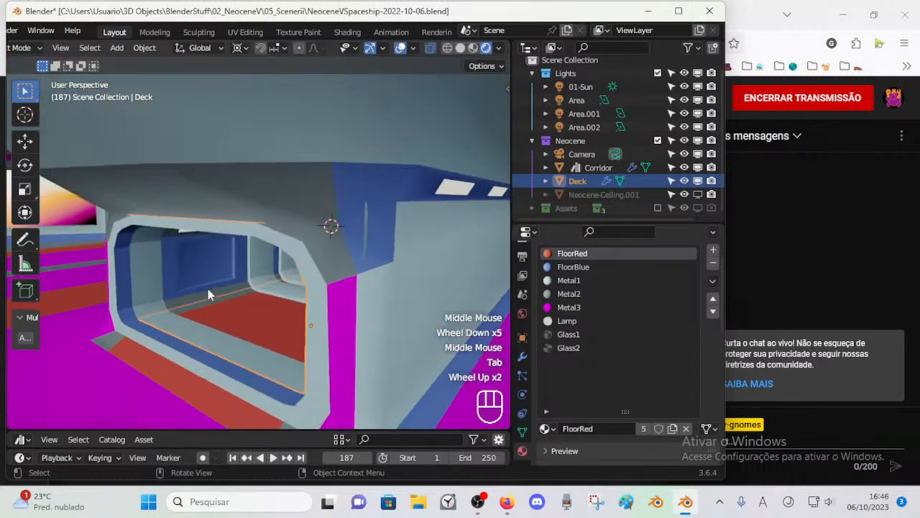
Step: Hide the Deck object to see what lies behind the doorway frame, and undo the hiding
scroll(247, 238, "up", 1)
middle_click_drag(247, 238, 378, 225)
scroll(363, 228, "down", 2)
scroll(325, 258, "down", 1)
key("h")
middle_click_drag(325, 258, 273, 281)
key("ctrl+z")
Step: Try to move the Deck's selected vertices freely in Edit Mode
scroll(268, 314, "up", 2)
key("Tab")
scroll(288, 284, "up", 1)
key("1")
scroll(280, 277, "up", 2)
key("g")
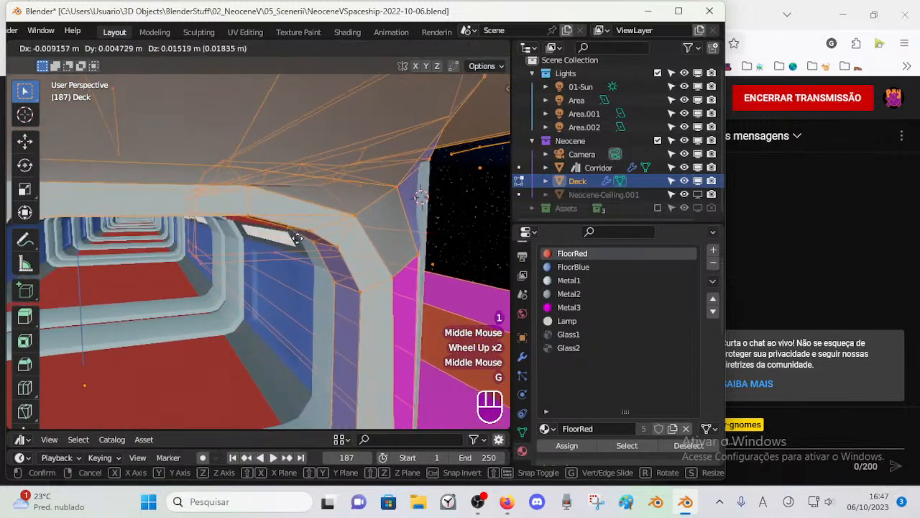
key("Escape")
Step: Clear the selection and delete the stray edge lying along the top of the doorway frame
scroll(215, 264, "down", 2)
scroll(215, 264, "up", 1, "shift")
middle_click_drag(215, 265, 194, 255, "shift")
middle_click_drag(194, 255, 144, 237)
key("alt+a")
key("2")
left_click(126, 218)
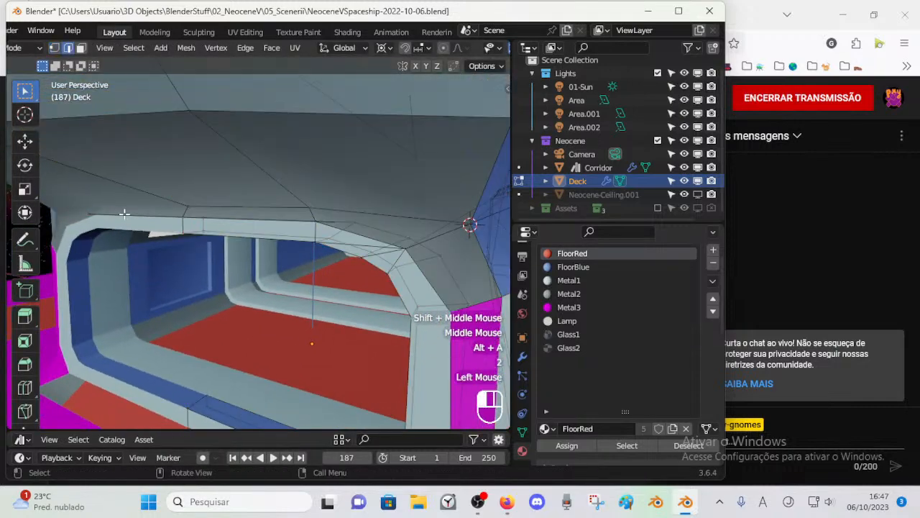
key("x")
left_click(122, 232)
Step: Check the doorway frame in Object Mode and save the file
key("Tab")
middle_click_drag(144, 273, 236, 311)
scroll(187, 276, "down", 2)
key("Tab")
scroll(172, 280, "down", 1)
key("ctrl+s")
Step: Save the file again and turn on the Deck's Bevel modifier in the viewport
scroll(291, 318, "up", 1)
scroll(290, 319, "up", 1)
key("Tab")
scroll(171, 322, "down", 1)
key("Tab")
key("Tab")
scroll(256, 255, "down", 2)
left_click(293, 209)
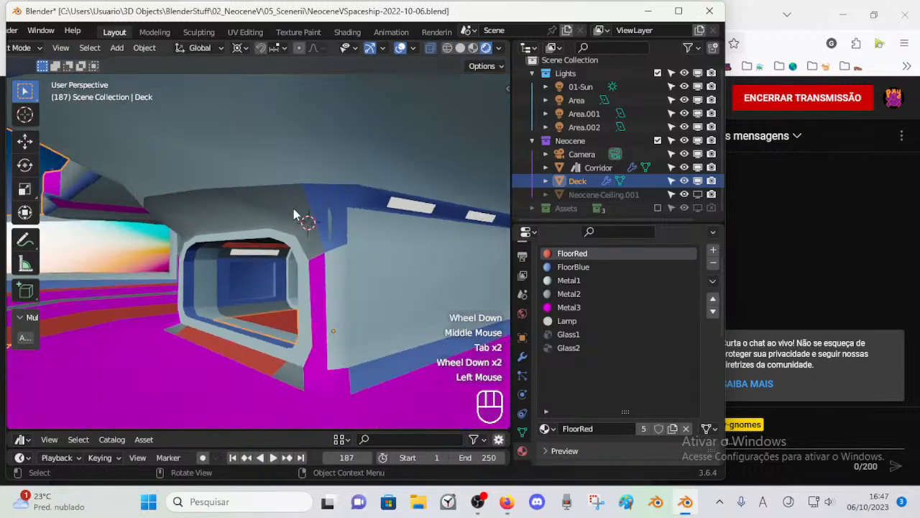
key("ctrl+s")
left_click(523, 357)
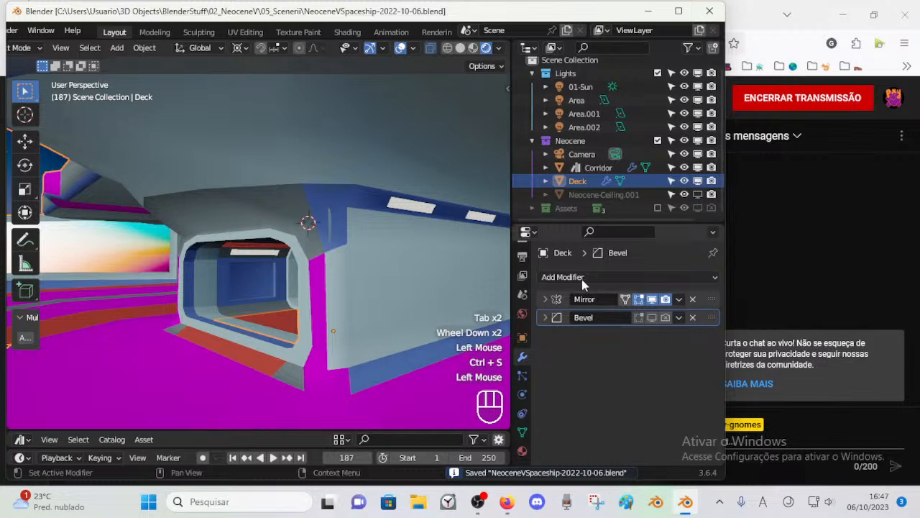
left_click(652, 318)
middle_click_drag(467, 284, 262, 320)
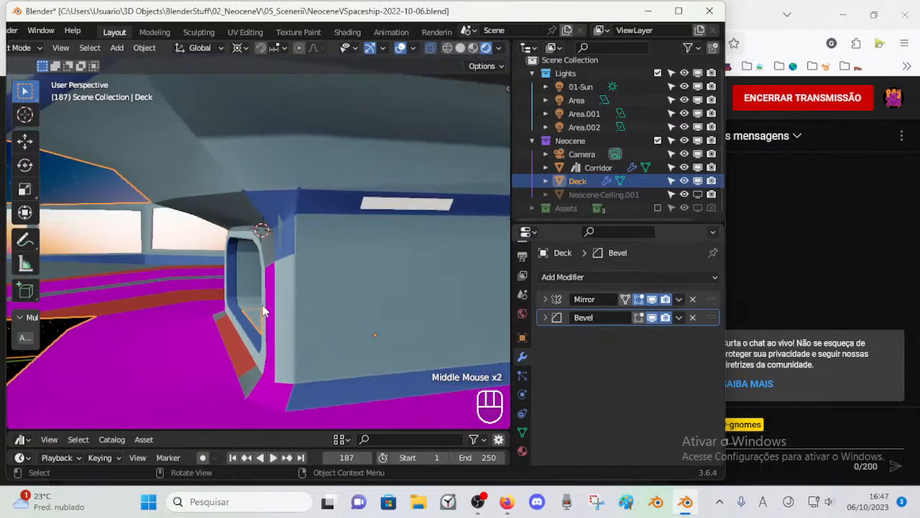
Step: Examine the Deck's floor mesh and the open gap in front of the doorway in Edit Mode
scroll(341, 223, "down", 3)
middle_click_drag(142, 281, 255, 291)
key("Tab")
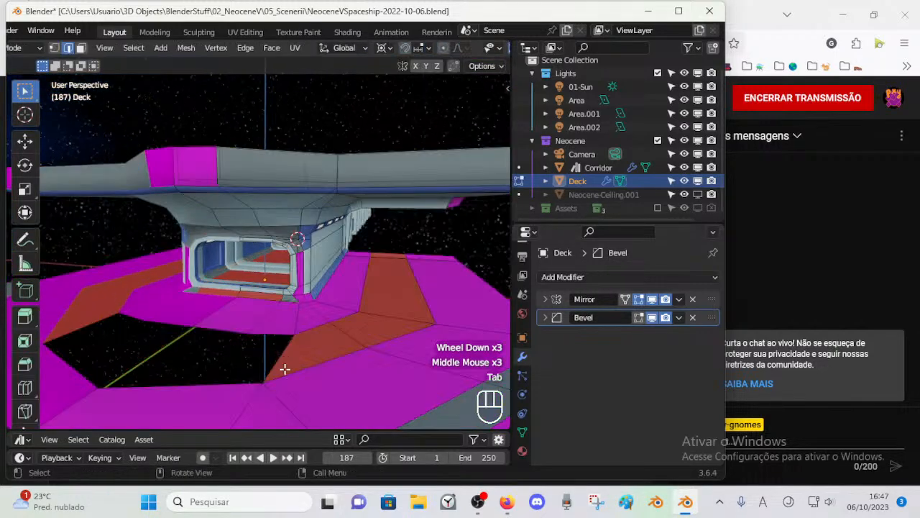
middle_click_drag(283, 370, 310, 338, "shift")
middle_click_drag(309, 338, 331, 312)
scroll(331, 312, "up", 2)
scroll(321, 325, "down", 2)
scroll(247, 335, "down", 3)
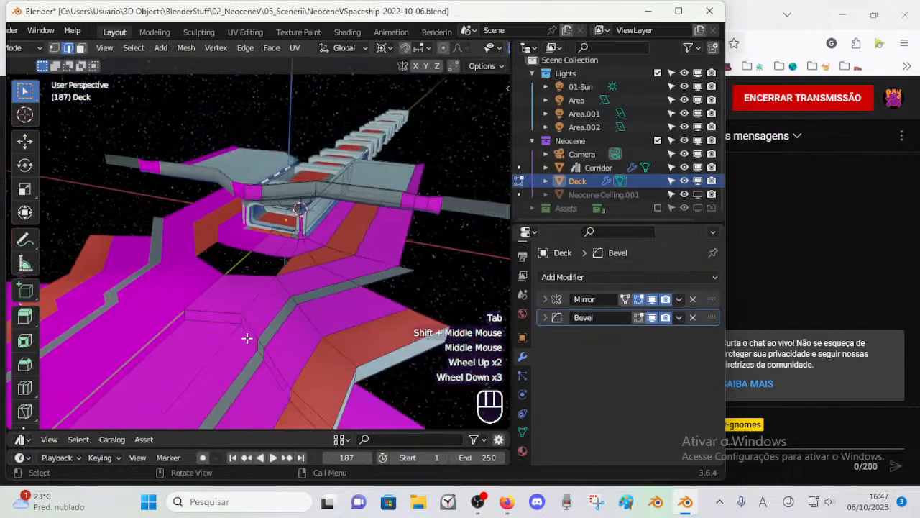
scroll(230, 304, "up", 3)
middle_click_drag(230, 304, 261, 307)
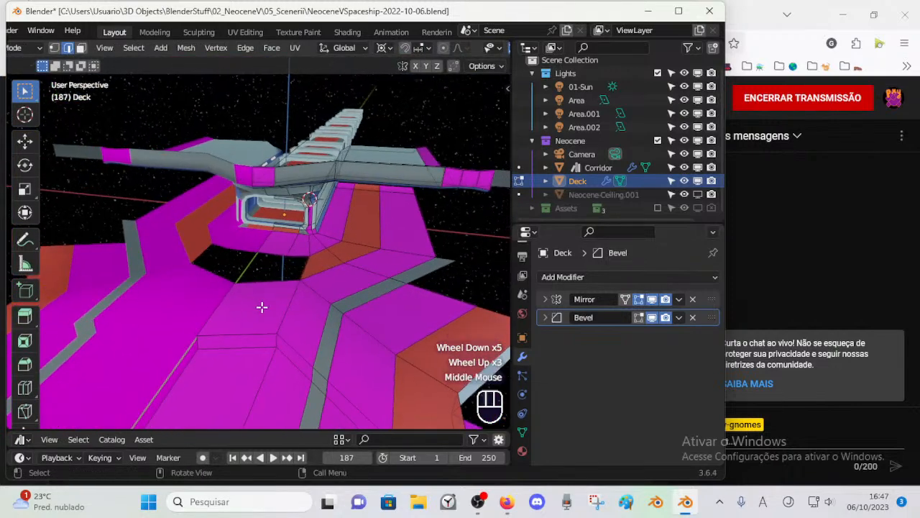
left_click_drag(266, 298, 276, 300)
Step: Fill the floor gap in front of the doorway with two faces between its opposite edges
scroll(287, 287, "up", 2)
key("alt+a")
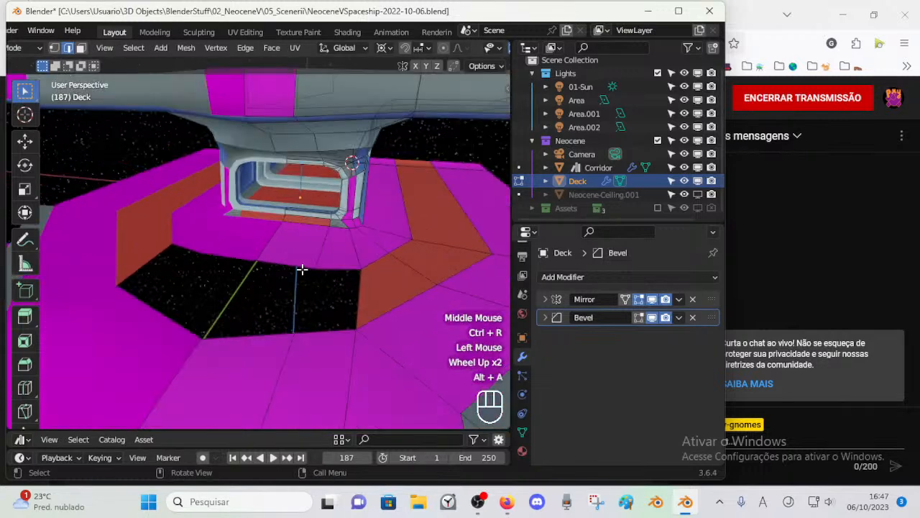
left_click(269, 332, "shift")
key("f")
left_click(342, 268)
left_click(327, 334, "shift")
key("f")
key("alt+a")
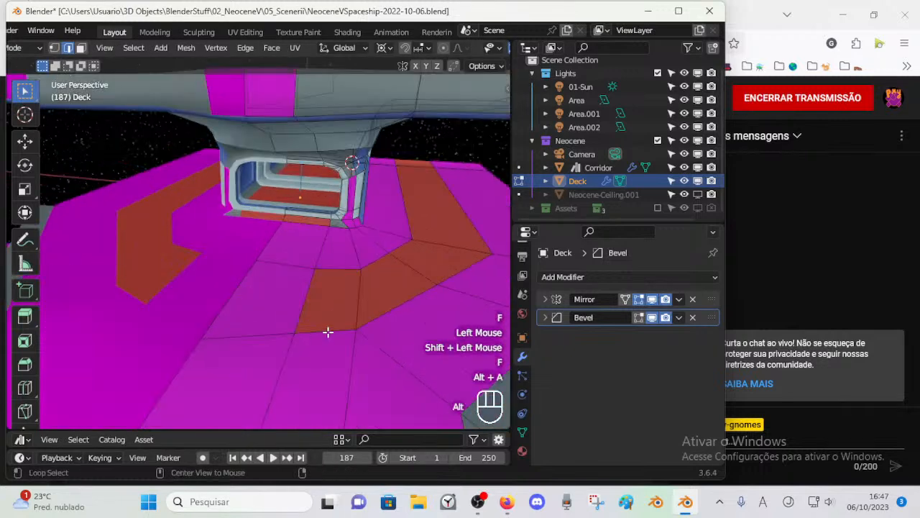
Step: Assign the FloorRed material to the two new floor faces in front of the doorway
left_click(287, 289)
left_click(334, 298, "shift")
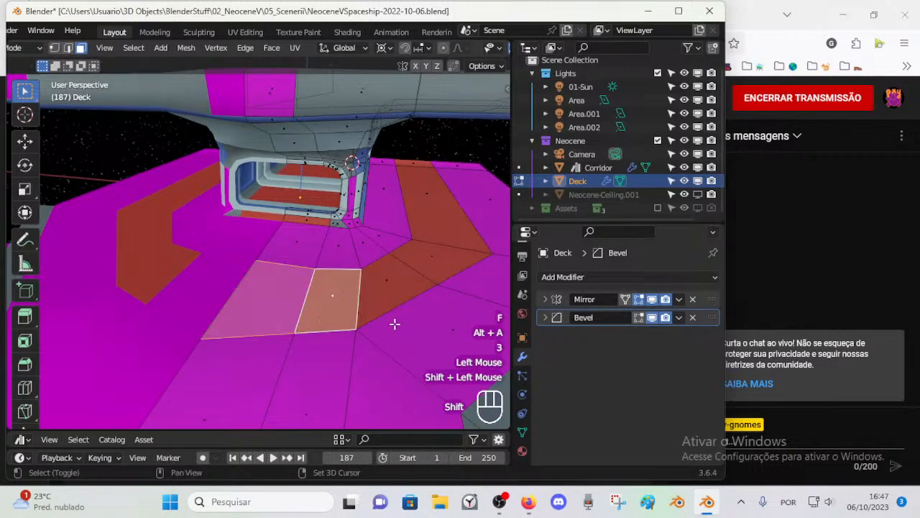
left_click(522, 452)
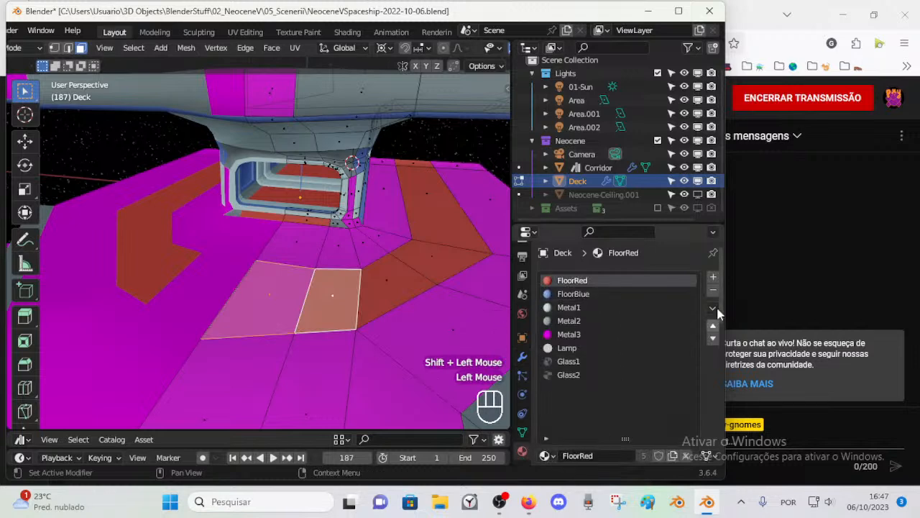
scroll(550, 412, "down", 2)
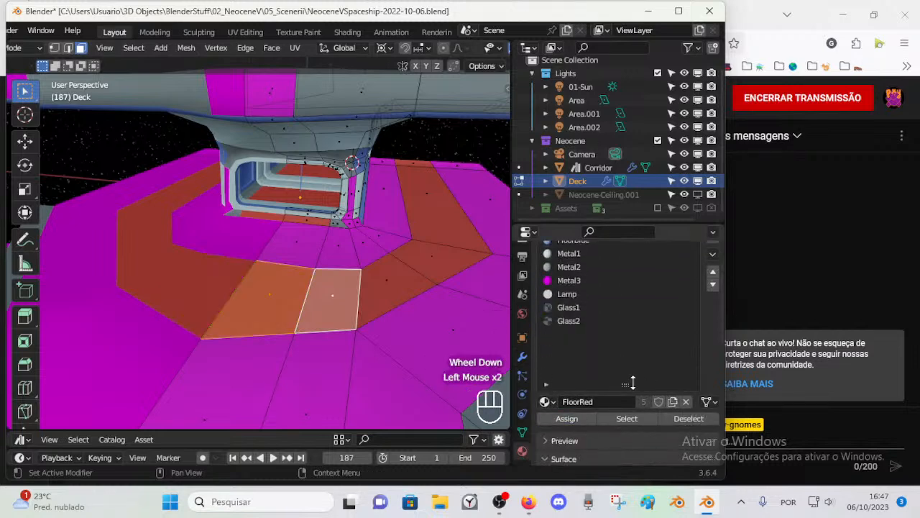
left_click_drag(626, 384, 627, 371)
Step: Examine the closed red floor ring around the doorway in Object Mode
middle_click_drag(370, 265, 329, 286)
key("alt+a")
key("Tab")
key("1")
scroll(332, 297, "up", 1)
scroll(328, 294, "down", 1)
key("ctrl+z")
left_click(308, 283)
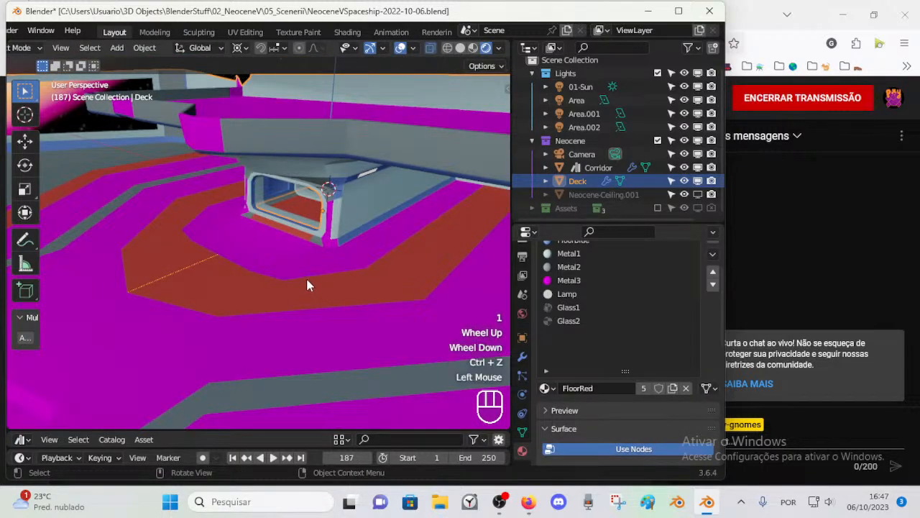
Step: Vertex-slide the red floor ring's inner boundary edges towards the doorway, using a factor of about 0.616 for the corner edge
key("Tab")
scroll(307, 286, "up", 2)
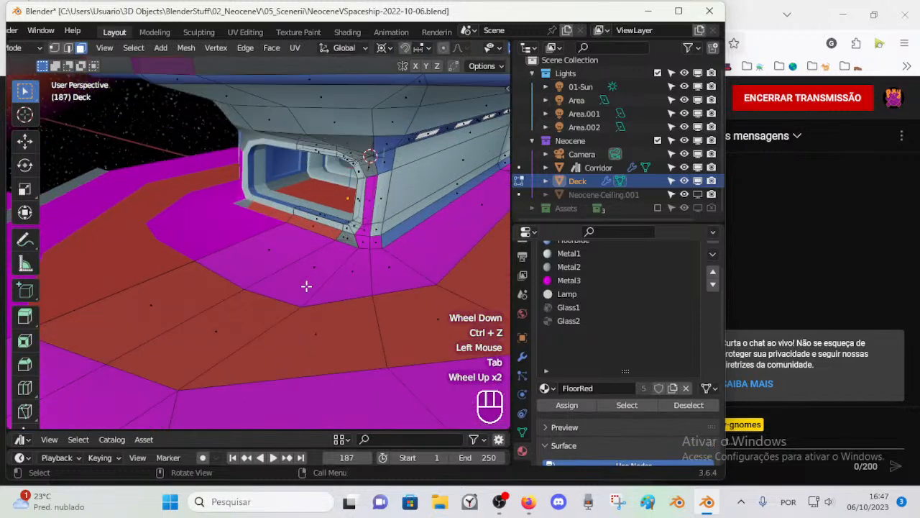
left_click(259, 297, "shift")
key("shift+v")
left_click(327, 255, "shift")
left_click(405, 280)
key("shift+v")
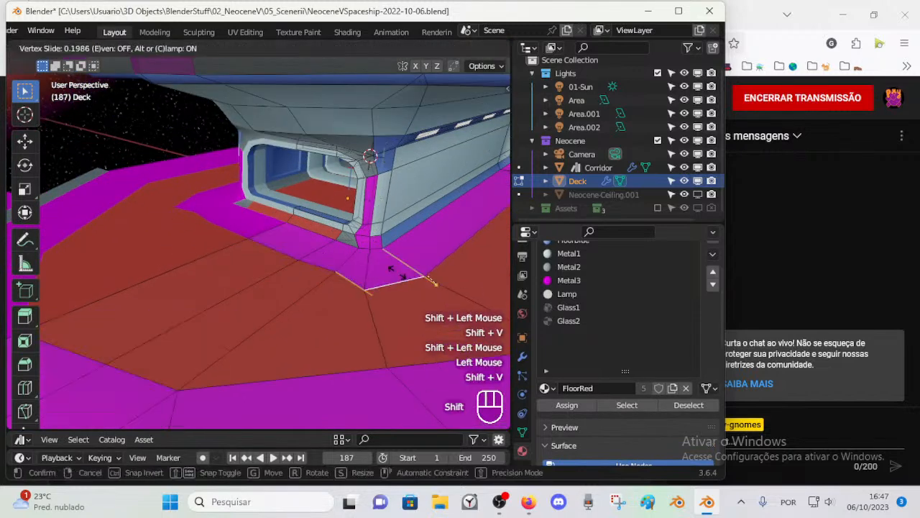
left_click(381, 250, "shift")
key("s")
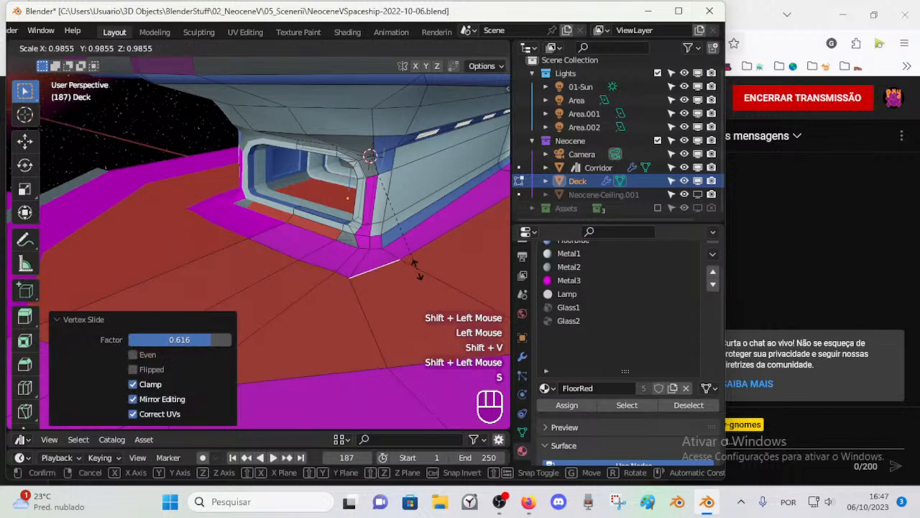
key("y")
key("Escape")
Step: Vertex-slide the individual corner vertices of the floor ring's inner boundary to round the strip below the side upright
key("1")
left_click(370, 271)
key("shift+v")
left_click(399, 260, "shift")
left_click(400, 257)
key("shift+v")
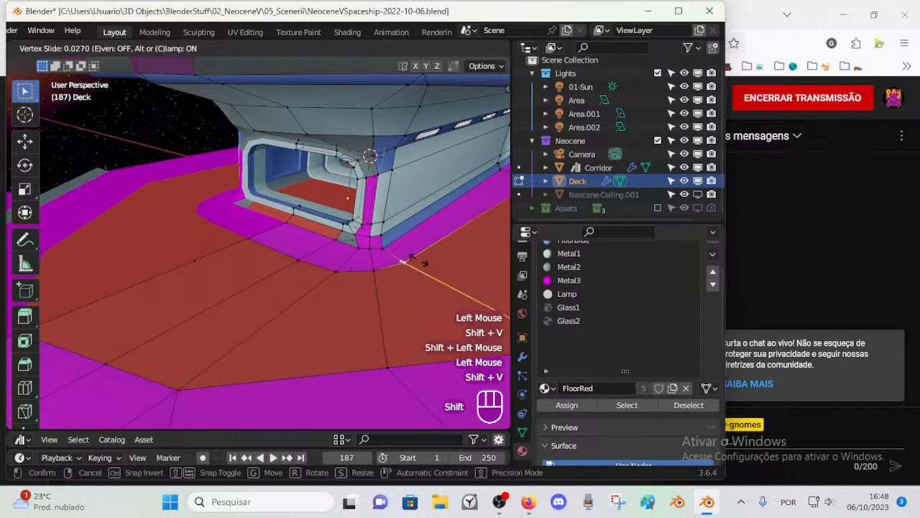
left_click(415, 262, "shift")
Step: Vertex-slide the inner vertex beside the upright by a factor of about 0.165, and slide the ring's outer corner vertex
middle_click_drag(406, 289, 403, 295)
middle_click_drag(403, 296, 380, 283, "shift")
key("shift+v")
left_click(417, 256, "shift")
middle_click_drag(429, 254, 456, 273)
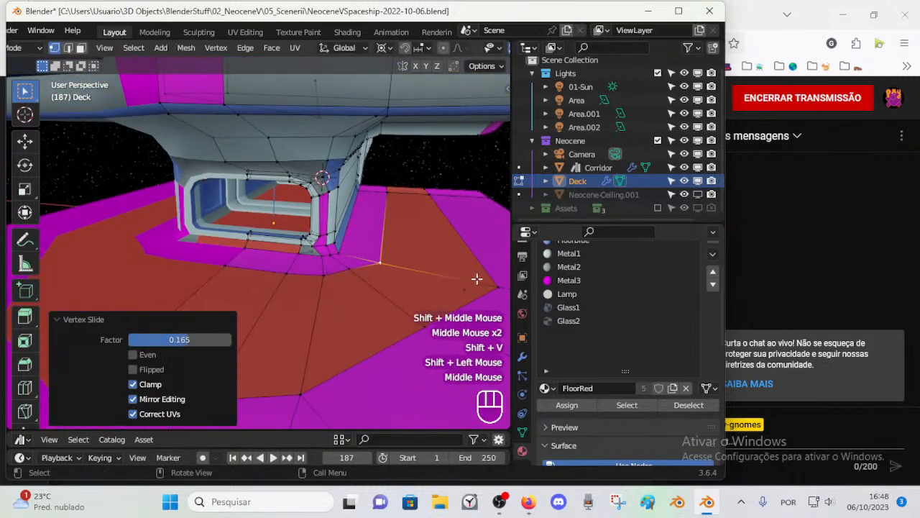
left_click(460, 279)
key("shift+v")
left_click(464, 279, "shift")
Step: Vertex-slide the outer boundary vertices of the red floor ring in front of the doorway to even out its curve
middle_click_drag(413, 320, 417, 331)
scroll(369, 323, "down", 2)
key("shift+v")
left_click(307, 353, "shift")
left_click(314, 365)
key("shift+v")
left_click(322, 315, "shift")
Step: Adjust the vertex at the ring's outer front centre and merge the selected vertices there with At Last
key("1")
key("shift+v")
left_click(238, 308, "shift")
left_click(237, 296)
key("m")
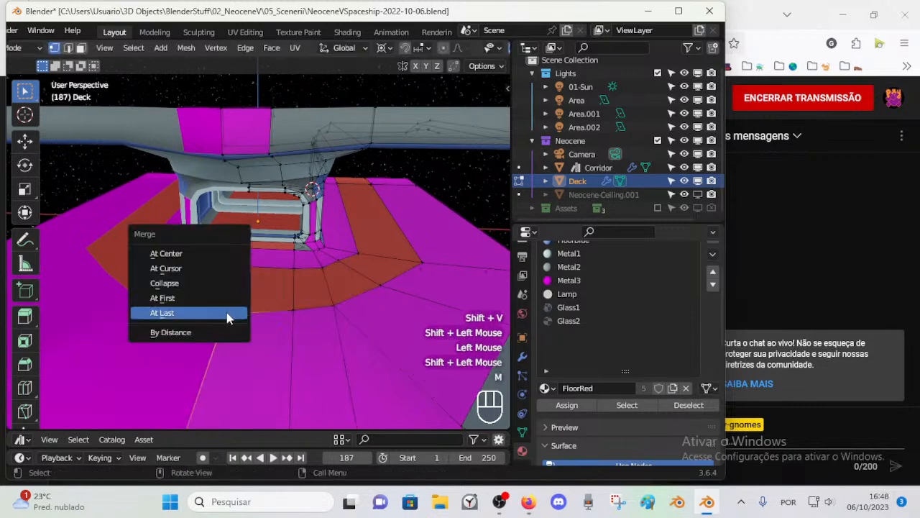
left_click(225, 312)
Step: Assign the FloorRed material to the two inner floor faces at the foot of the doorway's side upright
scroll(242, 349, "up", 1)
middle_click_drag(242, 350, 343, 302)
key("Tab")
key("Tab")
scroll(355, 308, "up", 1)
key("3")
left_click(351, 267)
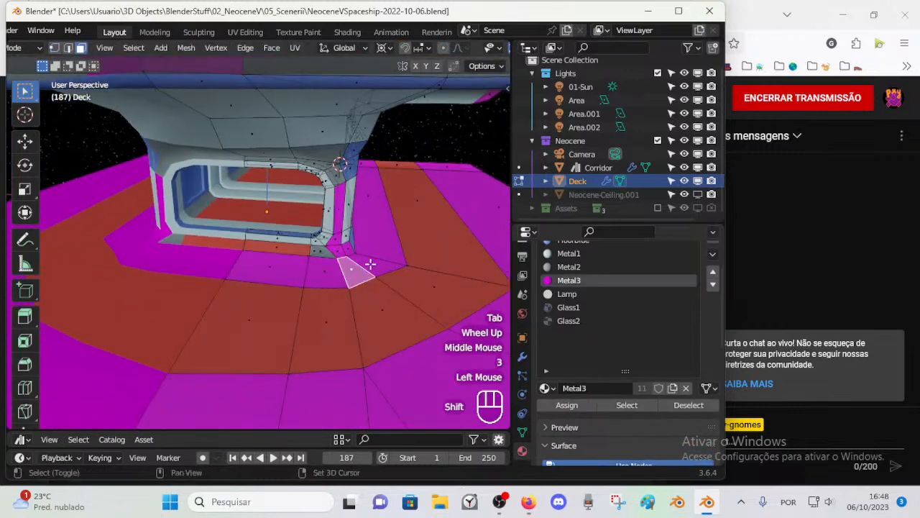
left_click(370, 264, "shift")
scroll(548, 372, "up", 2)
left_click(584, 281)
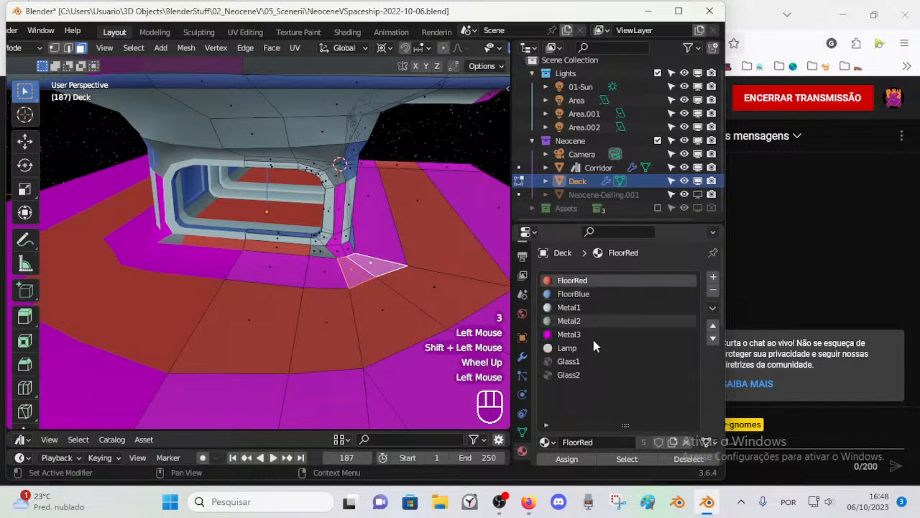
left_click(546, 442)
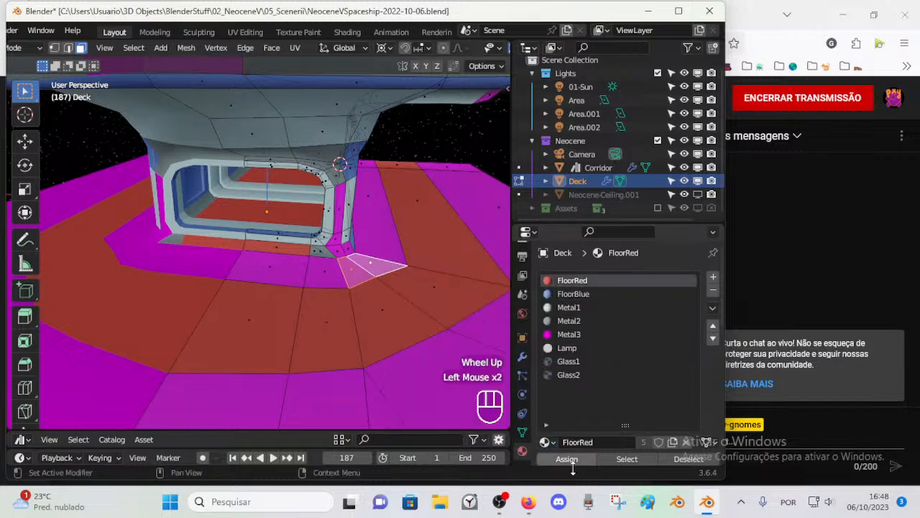
Step: Assign the Metal2 material to the face loop running down the doorway's side upright and out across the floor
key("Tab")
middle_click_drag(364, 294, 343, 227)
scroll(345, 287, "up", 1)
key("Tab")
key("3")
left_click(364, 256)
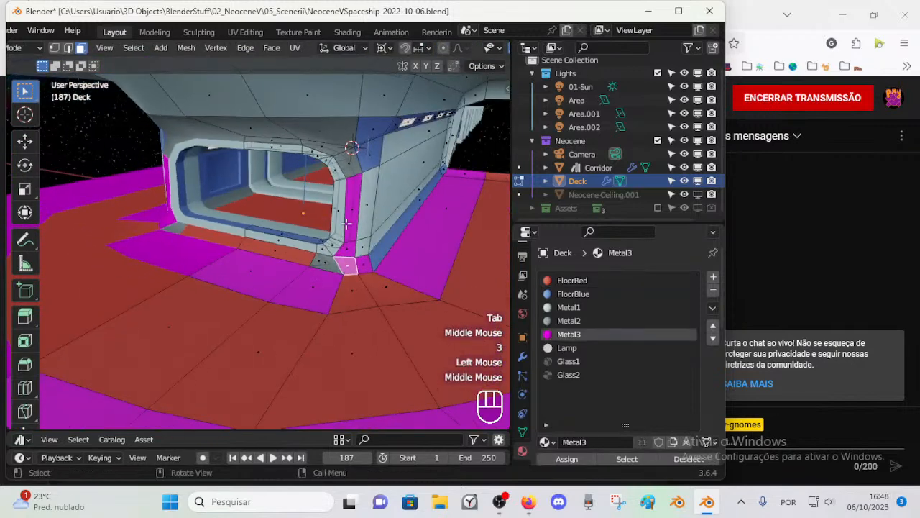
key("alt+a")
key("3")
left_click(345, 254, "alt+shift")
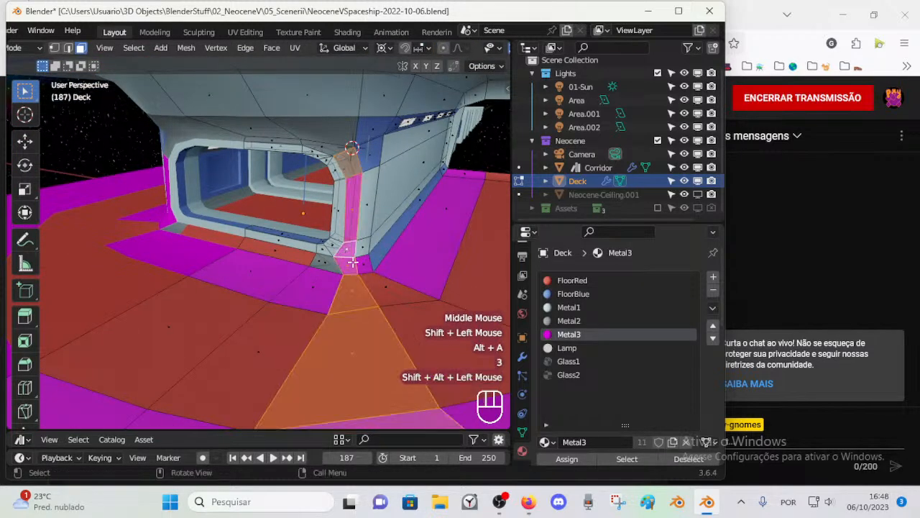
scroll(355, 271, "down", 1)
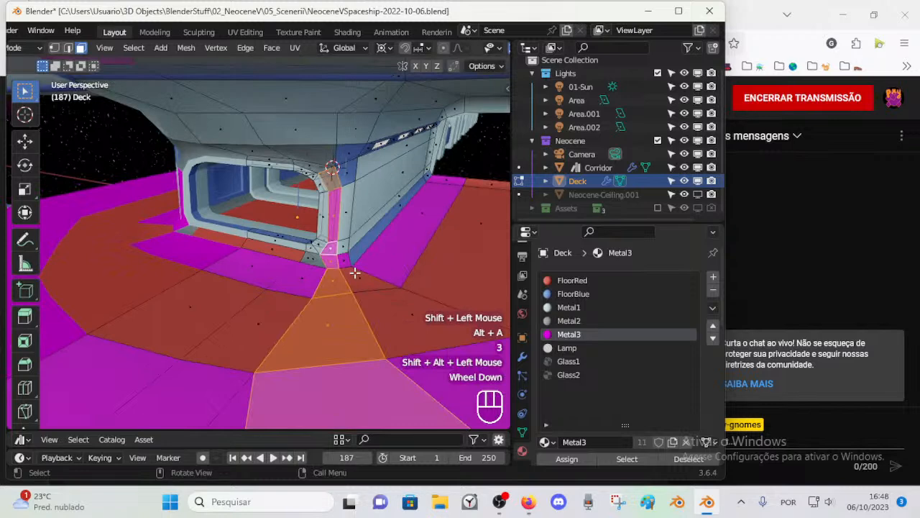
left_click(575, 321)
left_click(565, 458)
Step: Reassign the FloorRed material to the ring face crossed by the grey strip in front of the upright
key("alt+a")
key("Tab")
middle_click_drag(348, 315, 324, 301)
key("Tab")
scroll(324, 301, "down", 1)
left_click(325, 302)
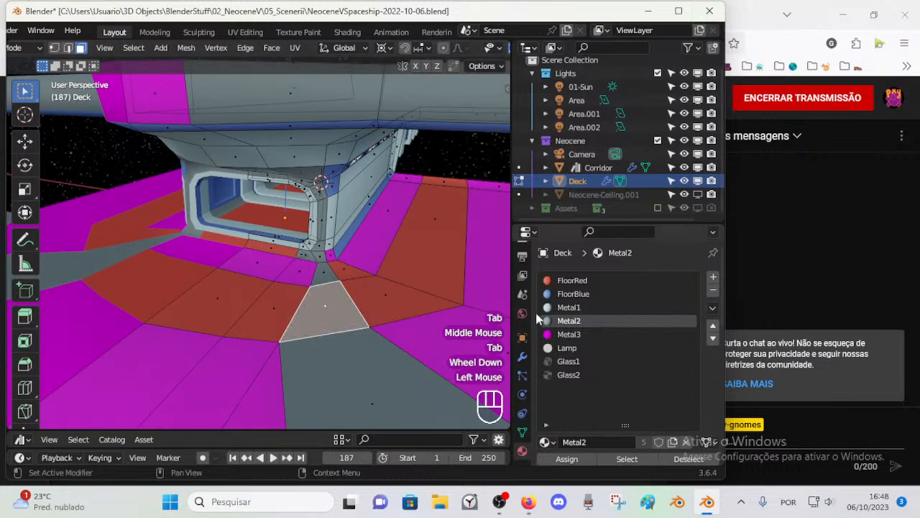
left_click(572, 281)
Step: Try the FloorBlue material on the two inner floor faces at the foot of the upright
key("alt+a")
left_click(324, 272)
left_click(344, 273, "shift")
left_click(595, 334)
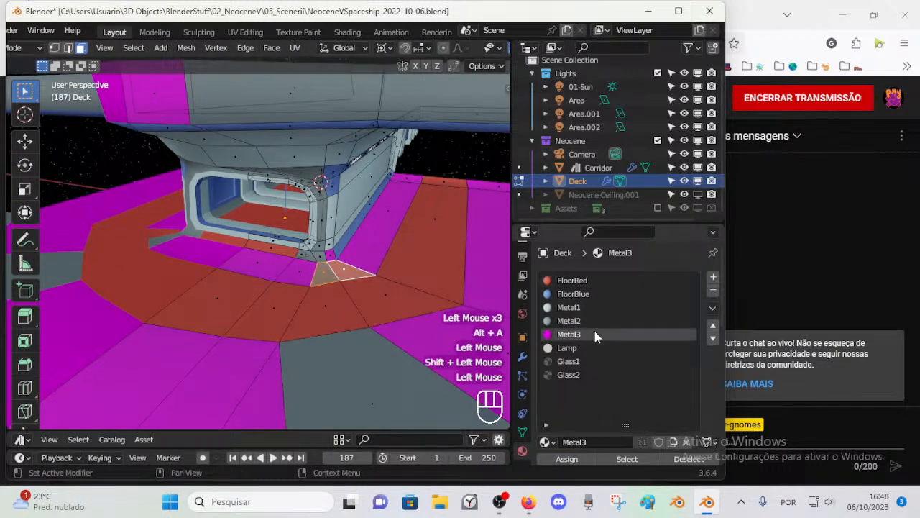
left_click(579, 294)
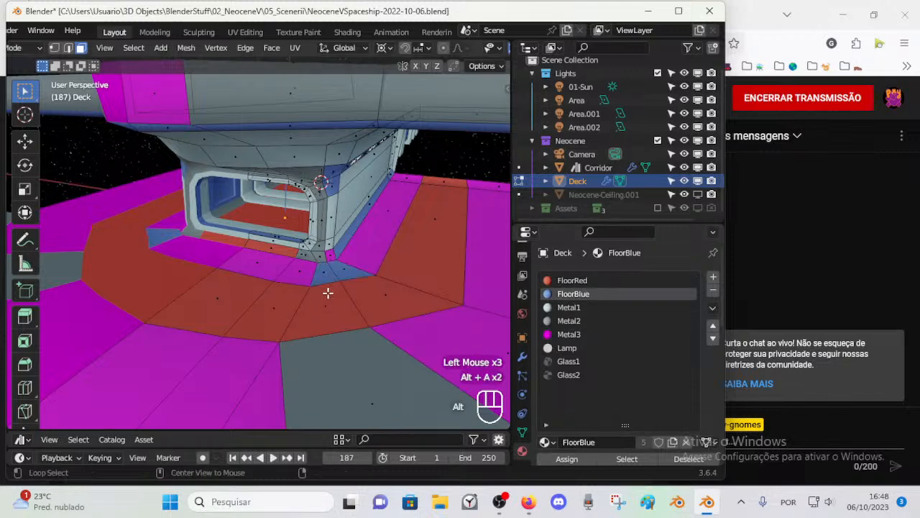
Step: Undo back to the two selected floor faces beside the upright and assign them the Metal3 material
middle_click_drag(328, 292, 336, 285)
key("ctrl+z")
left_click(583, 335)
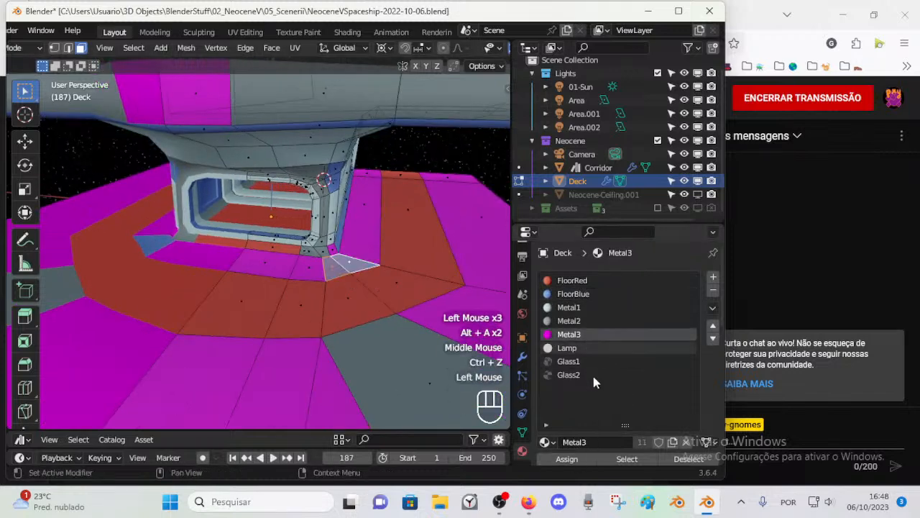
left_click(359, 280)
Step: Vertex-slide the floor ring's inner boundary vertex in front of the upright to smooth the curve
key("1")
left_click(354, 268)
key("shift+v")
left_click(360, 275, "shift")
key("Tab")
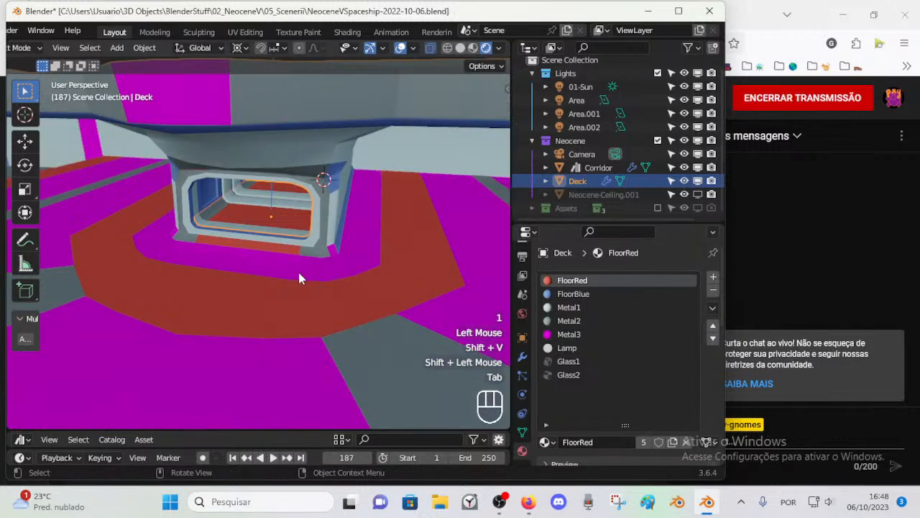
Step: Check the reshaped floor strip around the doorway and save the file
middle_click_drag(343, 285, 228, 269)
key("Tab")
scroll(246, 287, "up", 2)
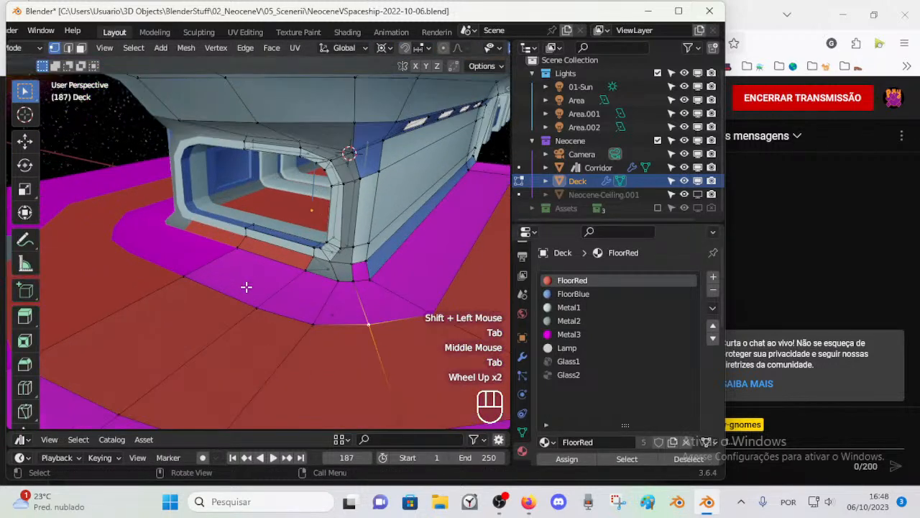
middle_click_drag(274, 301, 334, 243)
key("Tab")
scroll(276, 243, "down", 2)
key("ctrl+s")
Step: Reveal any hidden objects and examine the upper corner of the doorway frame and the geometry above it
scroll(213, 243, "down", 1)
middle_click_drag(334, 243, 265, 290)
key("alt+h")
scroll(304, 237, "down", 2)
scroll(220, 237, "up", 3)
scroll(259, 244, "up", 3)
left_click(260, 273)
scroll(260, 273, "up", 1)
scroll(270, 277, "up", 2)
left_click(302, 221)
key("Tab")
scroll(303, 223, "up", 1)
middle_click_drag(305, 225, 260, 254)
key("Tab")
scroll(316, 257, "up", 1)
left_click(312, 208)
left_click(313, 240)
key("Tab")
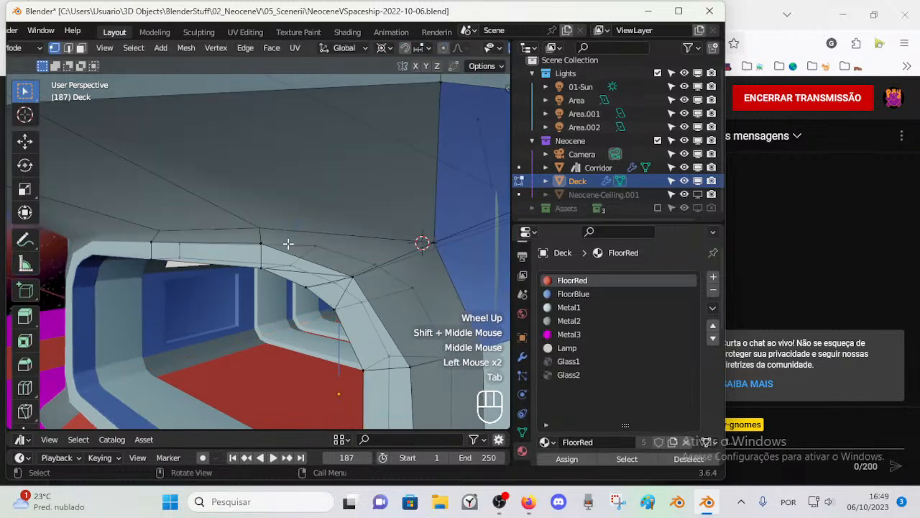
Step: Move the vertices above the doorway frame's upper corner along the Y axis
scroll(280, 238, "up", 1)
key("1")
left_click(263, 226)
key("g")
key("Escape")
scroll(333, 233, "down", 1)
middle_click_drag(333, 232, 350, 263)
key("g")
key("y")
left_click(325, 238)
key("g")
key("y")
left_click(284, 224)
Step: Delete the faulty geometry above the doorway's upper corner and fill the triangular gap beside the frame with a face
key("Tab")
key("Tab")
key("2")
left_click(331, 223)
key("x")
left_click(328, 223)
key("1")
middle_click_drag(237, 234, 284, 235)
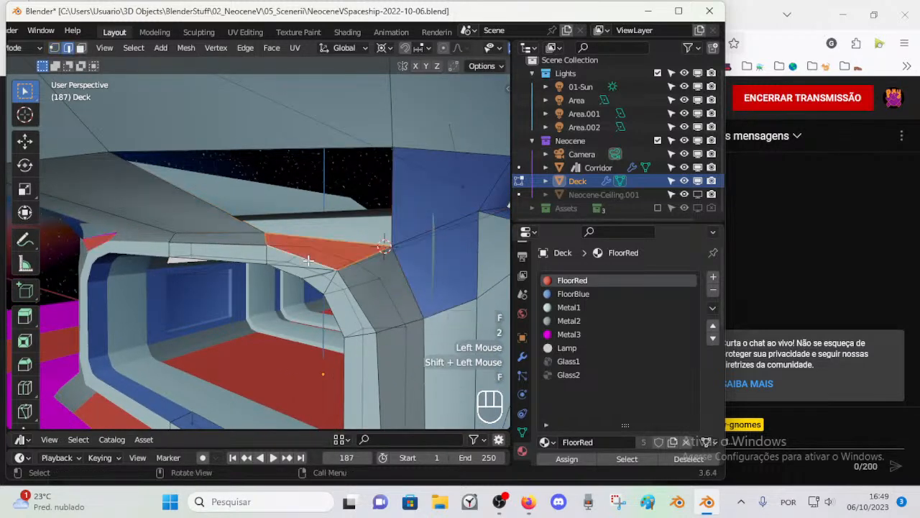
key("Tab")
key("alt+a")
middle_click_drag(293, 266, 320, 257)
key("1")
key("ctrl+z")
key("1")
key("Tab")
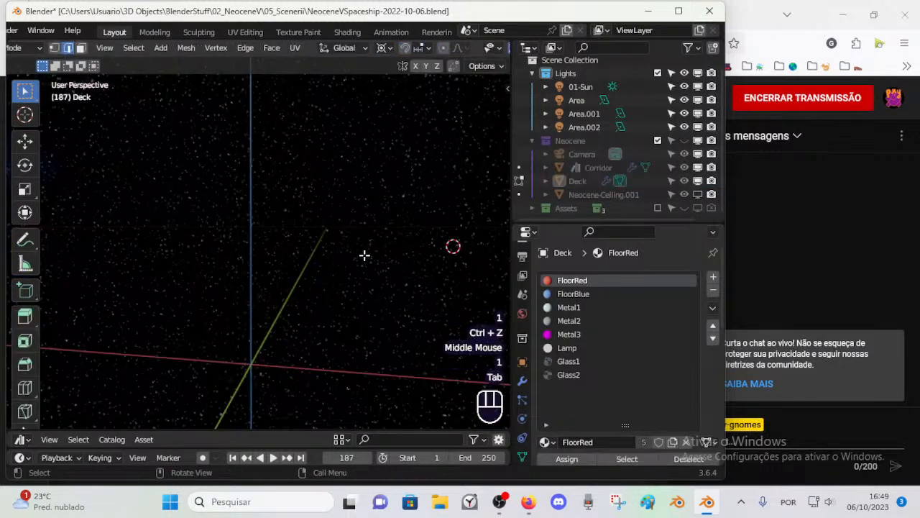
Step: Toggle the collection visibility to show the Neocene collection again and resume editing the deck mesh
key("ctrl+z")
key("shift+1")
key("shift+2")
key("shift+3")
left_click(369, 260)
key("Tab")
Step: Move the vertex at the edge of the opening above the doorway frame along the Y axis
middle_click_drag(376, 289, 298, 279)
key("1")
middle_click_drag(272, 233, 335, 252)
key("g")
key("y")
left_click(265, 242)
key("Tab")
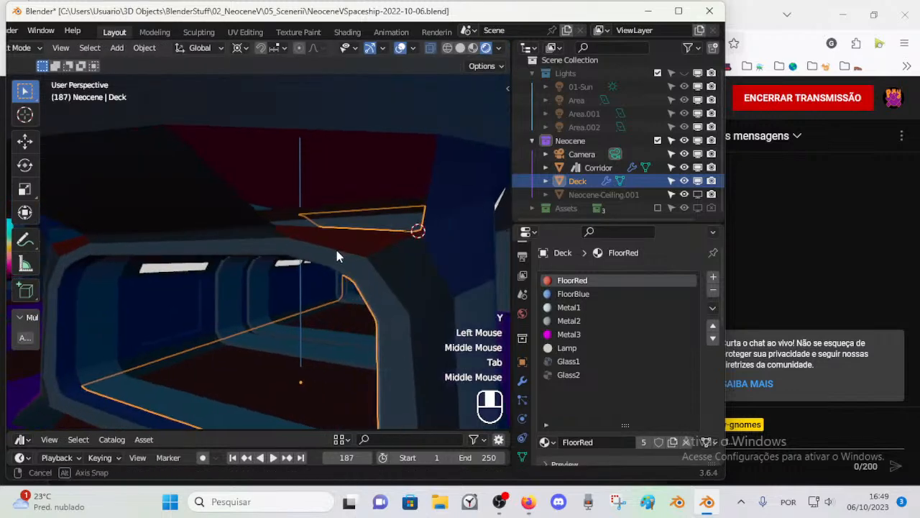
Step: Fill the opening above the doorway with a face between its upper and lower edges
key("Tab")
scroll(336, 235, "down", 1)
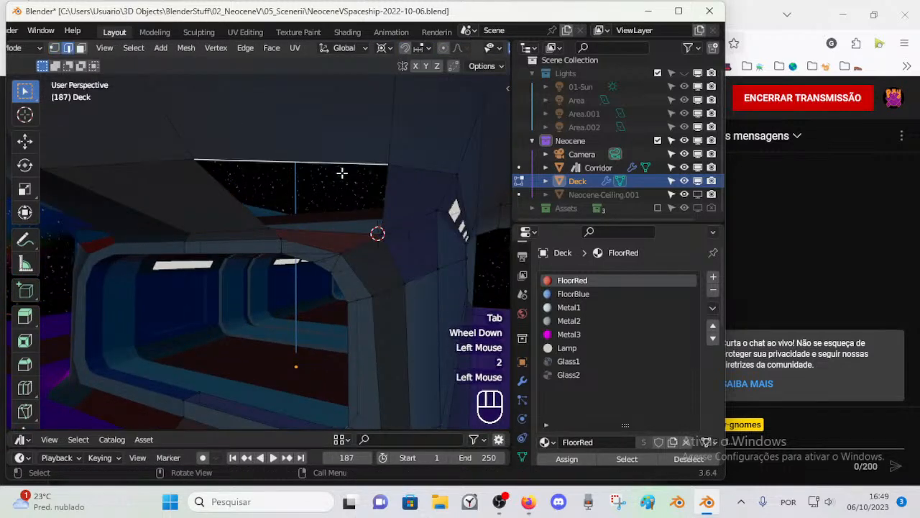
left_click(347, 234, "shift")
key("f")
middle_click_drag(348, 234, 302, 285)
key("Tab")
key("alt+z")
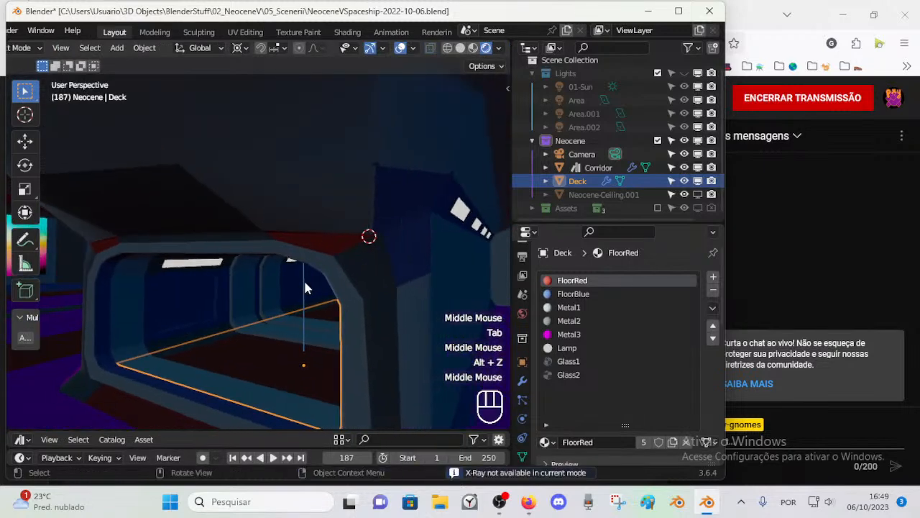
Step: Turn the Lights collection's visibility back on
key("shift+2")
key("shift+2")
key("shift+3")
middle_click_drag(304, 288, 259, 227)
Step: Vertex-slide the vertex on the underside panel above the doorway's upper corner
key("Tab")
key("1")
scroll(338, 264, "up", 2)
left_click(354, 205)
key("shift+v")
left_click(381, 205, "shift")
scroll(383, 204, "down", 1)
Step: Shift the vertices along the top of the doorway frame in the Y direction to align the overhang's lower edge
key("3")
key("1")
key("g")
key("y")
left_click(189, 226)
left_click(243, 227)
key("g")
key("y")
left_click(204, 238)
key("g")
key("y")
left_click(224, 233)
Step: Freely move the vertices around the small red triangular face at the doorway's upper outer corner
left_click(271, 236)
key("g")
left_click(234, 224)
left_click(305, 240)
key("g")
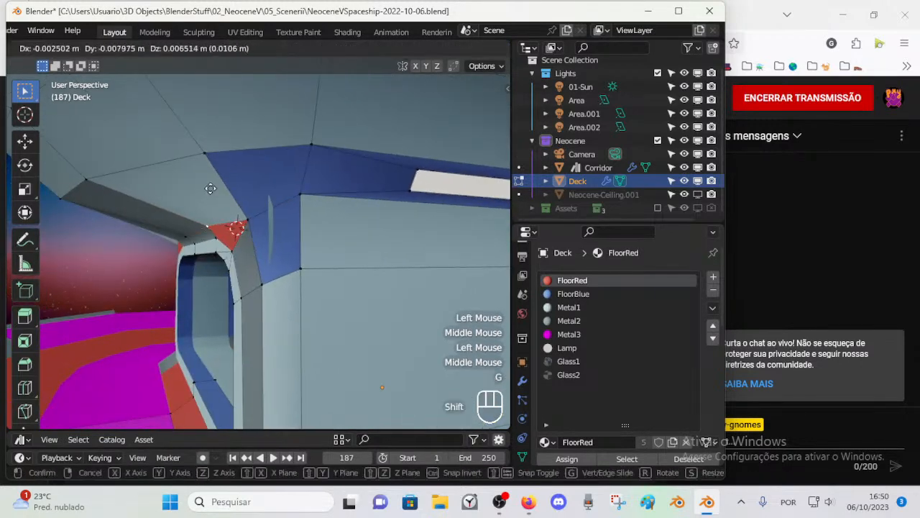
left_click(211, 188, "shift")
left_click(251, 220)
key("g")
left_click(259, 185, "shift")
Step: Reposition the Deck vertices at both ends of the red triangular face, one after another, at the doorway's upper corner
middle_click_drag(259, 186, 424, 247)
left_click(347, 205)
key("g")
left_click(376, 209, "shift")
left_click(418, 241)
key("g")
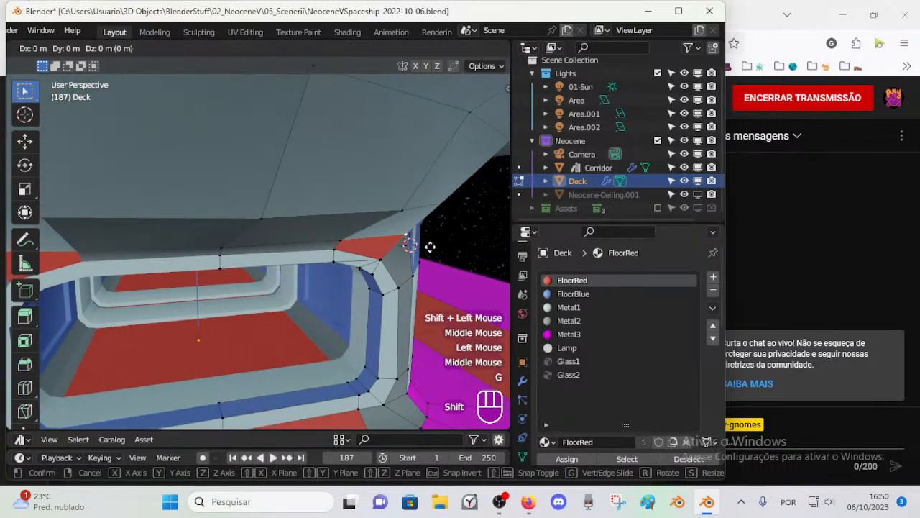
left_click(409, 244, "shift")
scroll(360, 247, "down", 2)
middle_click_drag(312, 251, 96, 241, "shift")
Step: Switch from editing the Deck mesh to editing the Corridor mesh
middle_click_drag(430, 257, 218, 306)
scroll(366, 232, "down", 1)
scroll(396, 228, "up", 1)
key("Tab")
left_click(218, 307)
key("Tab")
middle_click_drag(297, 319, 154, 301)
scroll(355, 295, "up", 2)
key("Tab")
key("Tab")
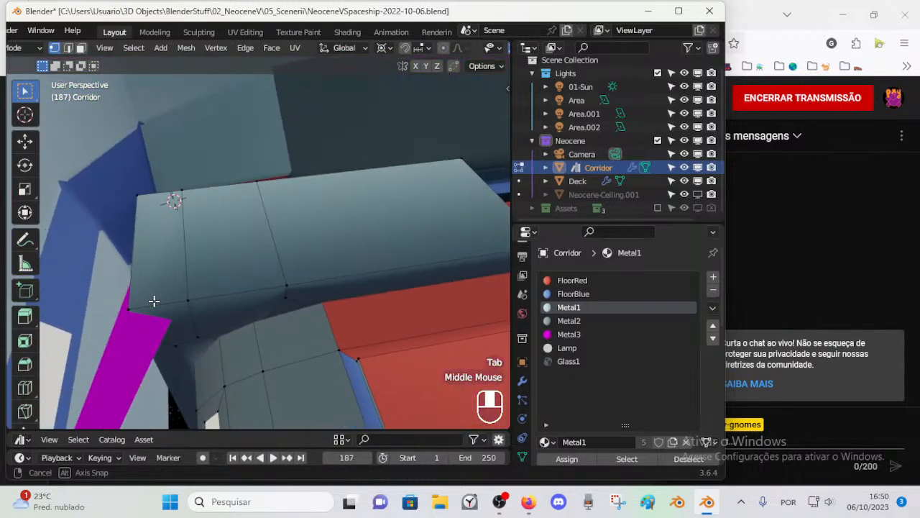
Step: Try to move the edge loops of the corridor's front frame along the Y axis
middle_click_drag(223, 248, 24, 224)
scroll(204, 221, "down", 1)
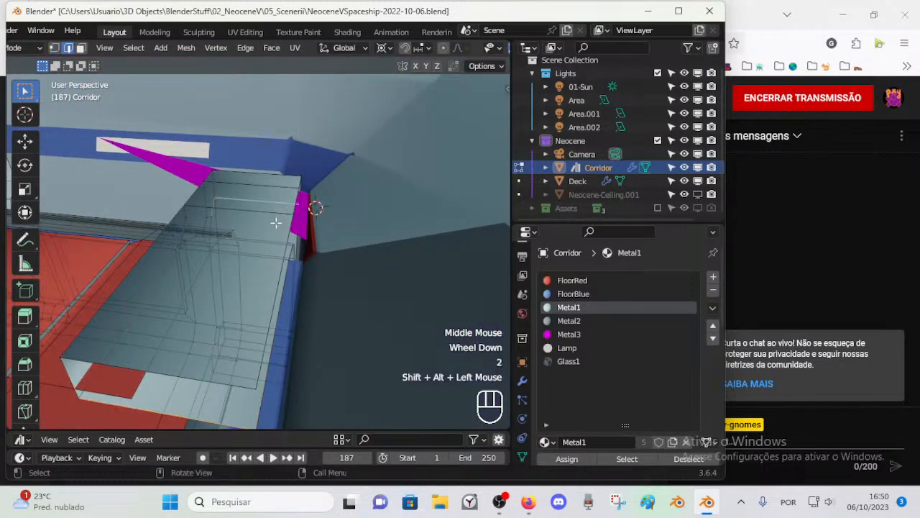
scroll(275, 275, "down", 2)
middle_click_drag(275, 275, 257, 307)
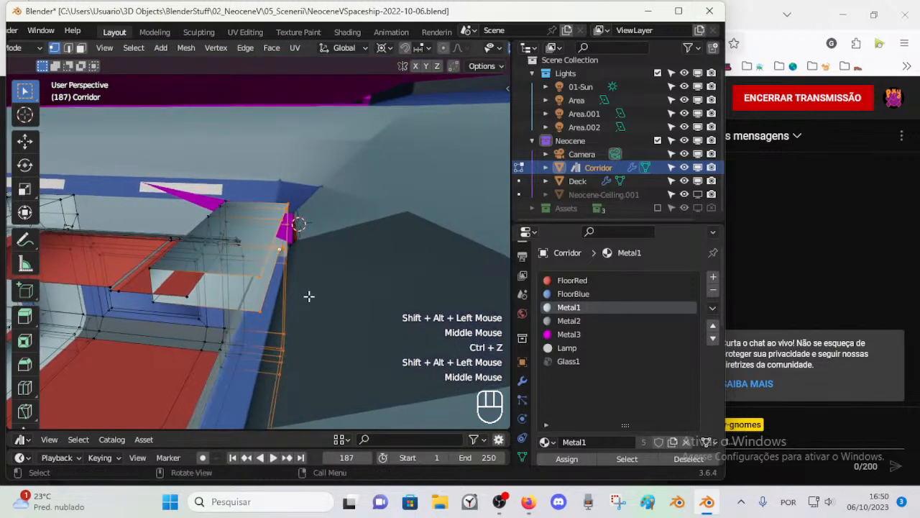
key("g")
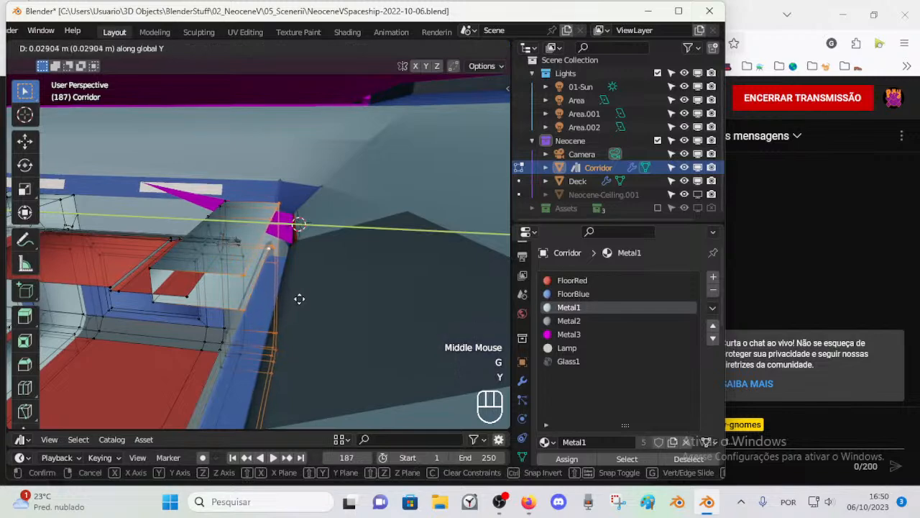
left_click(302, 299)
Step: Try to shift the corridor frame's outer edge loops along the X axis
mouse_move(302, 298)
middle_mouse_down()
mouse_move(294, 300)
mouse_move(316, 275)
mouse_move(360, 298)
mouse_move(308, 285)
mouse_move(331, 269)
mouse_move(294, 301)
mouse_move(257, 242)
mouse_move(254, 286)
mouse_move(267, 277)
mouse_move(251, 267)
mouse_move(205, 276)
mouse_move(226, 305)
middle_mouse_up()
scroll(331, 269, "down", 1)
left_click(258, 263, "alt+shift")
key("s")
key("x")
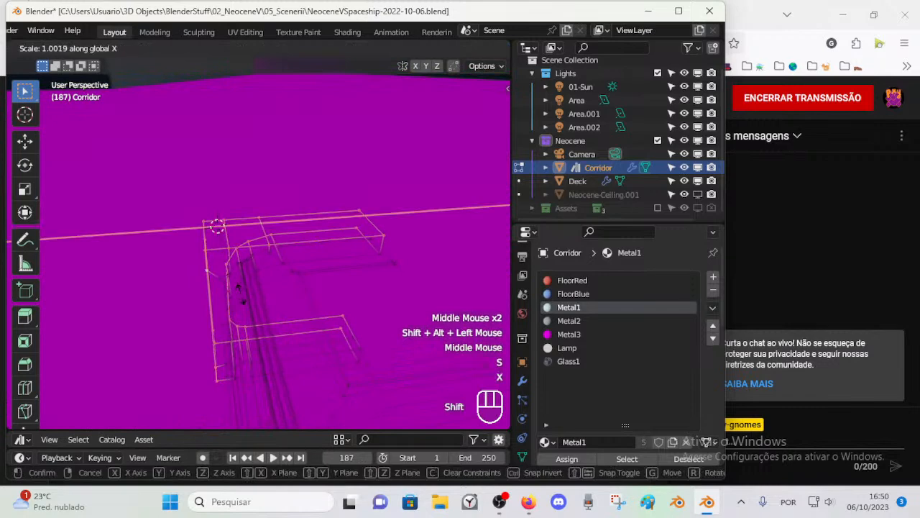
key("Escape")
key("g")
key("x")
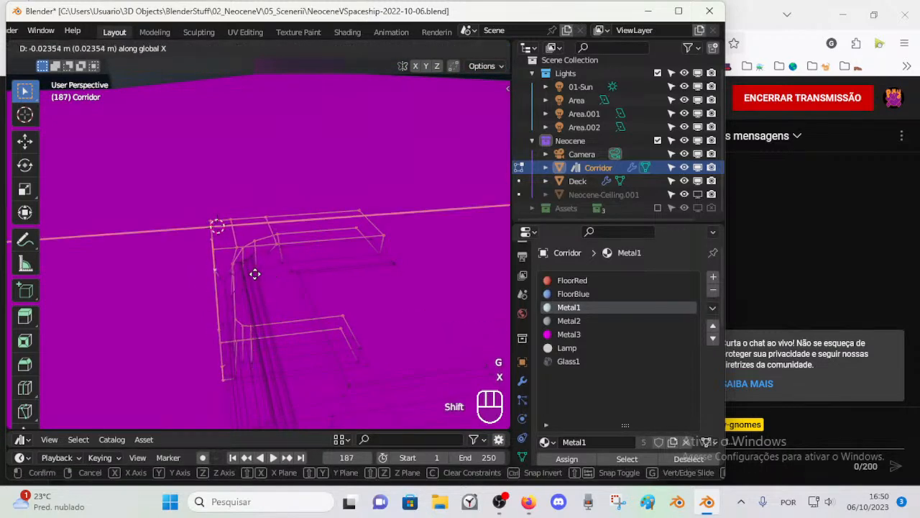
left_click(333, 269, "shift")
Step: Undo the X and Y moves made to the corridor's frame loops
middle_click_drag(333, 268, 289, 248)
key("ctrl+z")
key("ctrl+z")
scroll(261, 296, "up", 2)
key("ctrl+z")
key("ctrl+z")
key("ctrl+z")
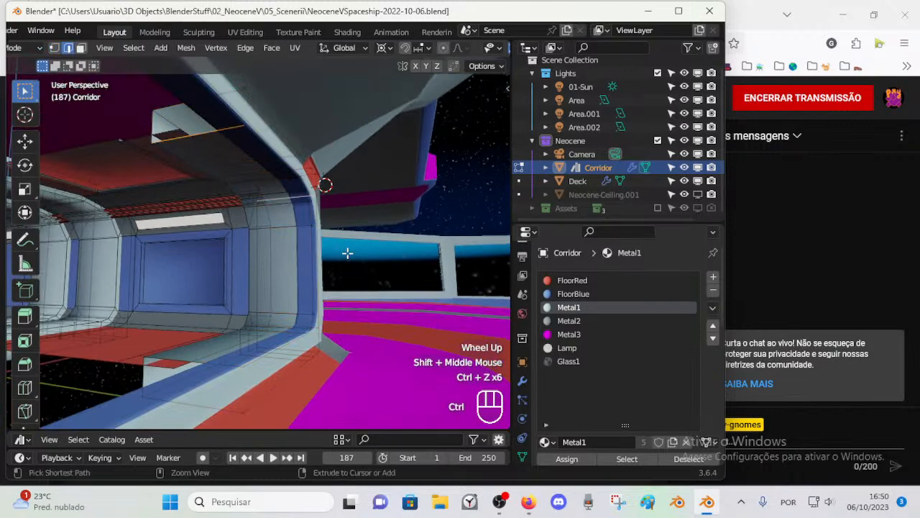
key("ctrl+z")
Step: Leave Edit Mode on the Corridor object and save the file
middle_click_drag(348, 252, 271, 164)
key("ctrl+Tab")
scroll(242, 263, "up", 2)
scroll(207, 267, "down", 2)
scroll(193, 228, "down", 1)
key("ctrl+s")
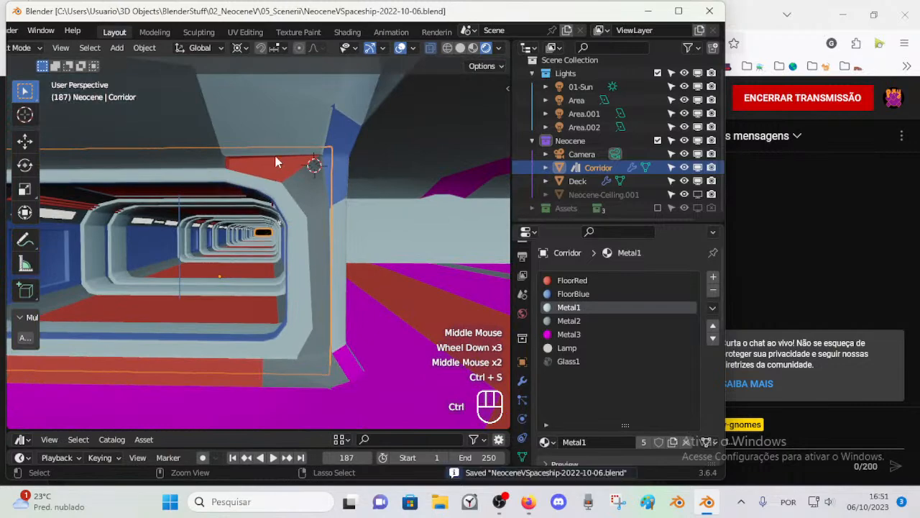
Step: Open the Deck mesh for editing at the doorway's upper corner
left_click(305, 189)
key("Tab")
middle_click_drag(306, 189, 215, 182)
scroll(273, 158, "up", 1)
scroll(273, 158, "up", 1, "shift")
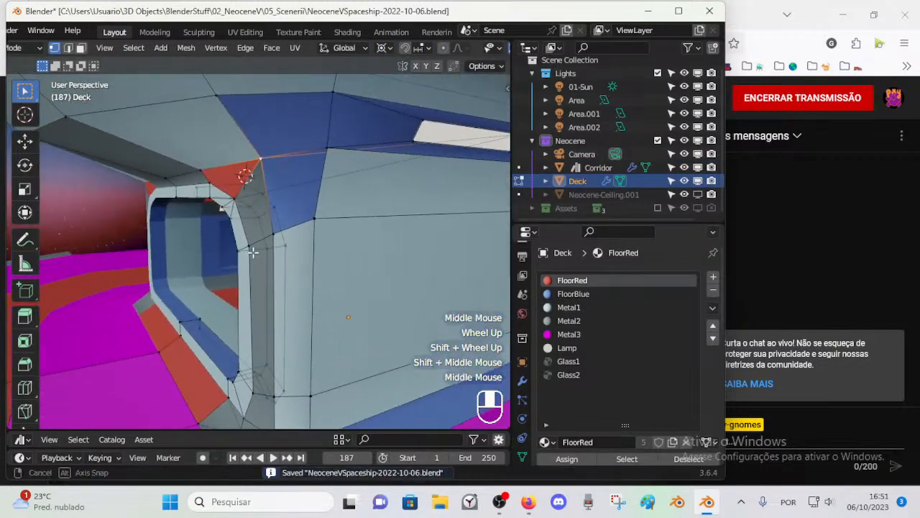
key("3")
left_click(215, 182, "alt+shift")
scroll(249, 227, "down", 1)
middle_click_drag(250, 227, 199, 199)
Step: Snap the 3D cursor to the vertex on the overhang's lower edge above the doorway
key("1")
left_click(199, 197)
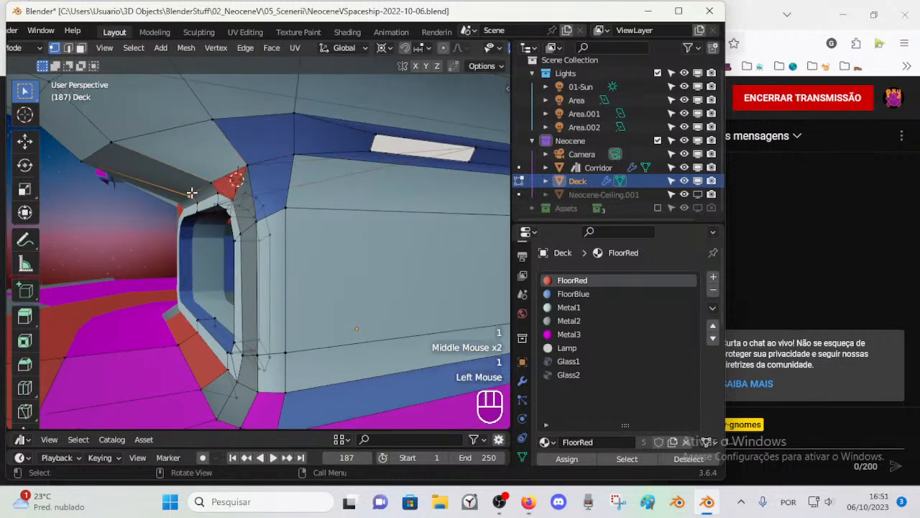
key("shift+s")
left_click(199, 194)
Step: Select the outer vertices around the doorway surround, from overhang to floor, and flatten them by scaling to 0 along Y
left_click(237, 171, "shift")
left_click(240, 166, "shift")
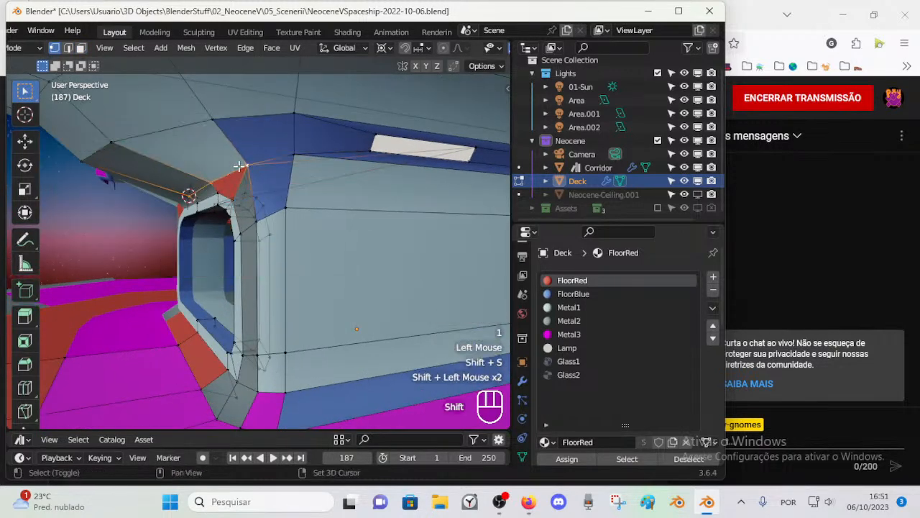
key("ctrl+z")
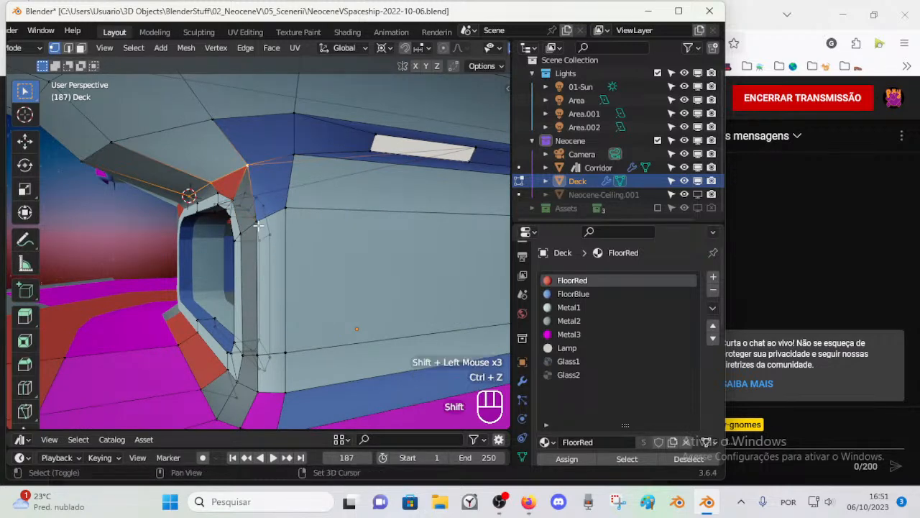
key("alt+z")
left_click(254, 184, "shift")
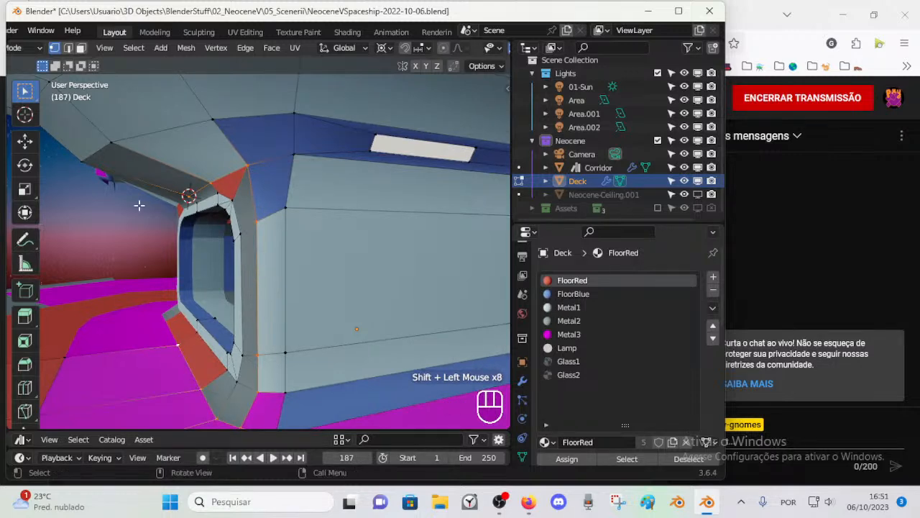
middle_click_drag(140, 205, 117, 210)
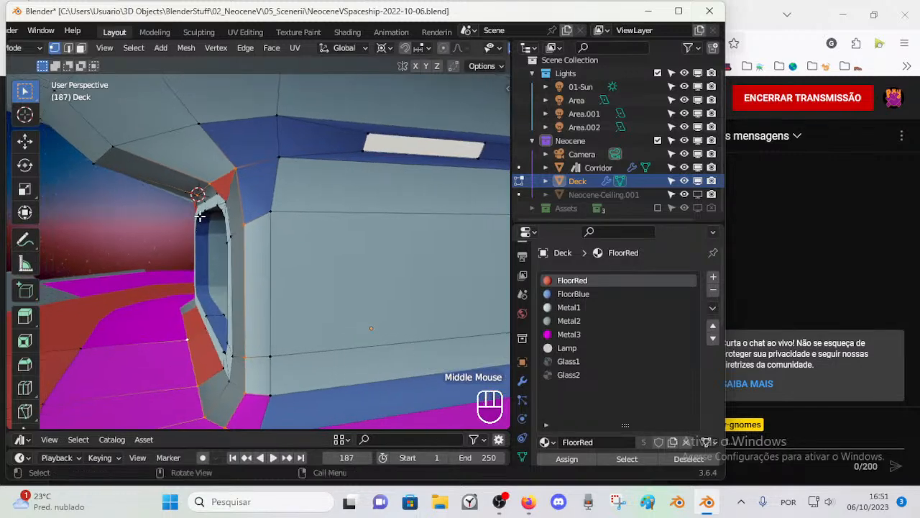
key("s")
key("y")
key("KP_0")
key("KP_Enter")
Step: Move the flattened doorway surround vertices -0.02968 m along Y
middle_click_drag(200, 215, 203, 263)
key("g")
key("y")
left_click(406, 250)
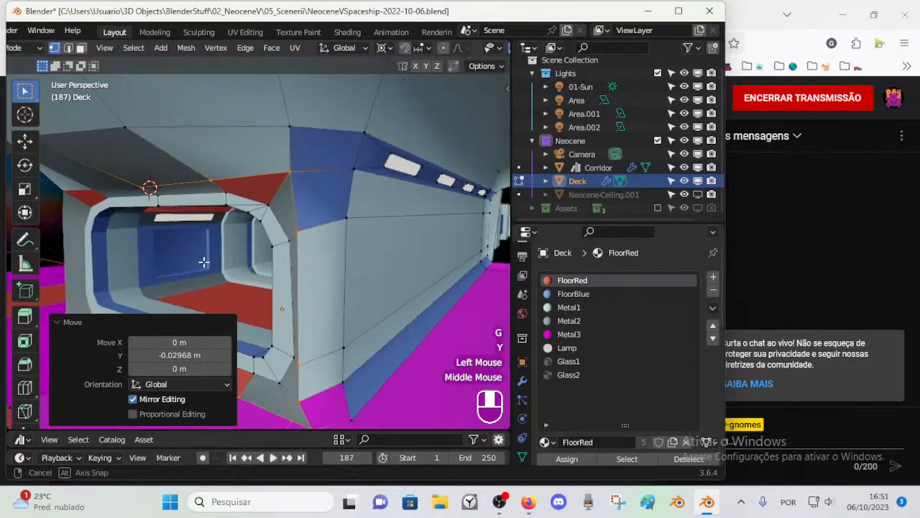
scroll(327, 267, "down", 2)
middle_click_drag(327, 267, 282, 266)
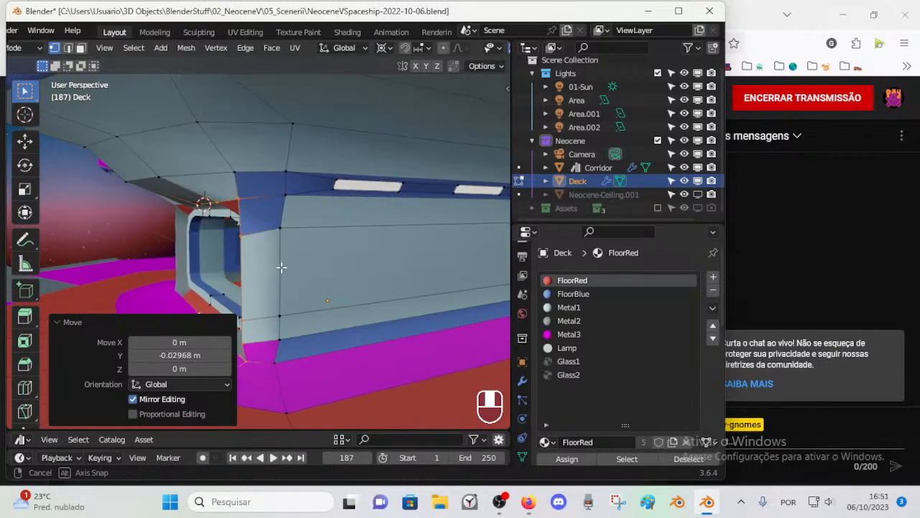
Step: Move the doorway surround vertices about 0.036 m along Y, and fine-tune their position along Y once more
key("g")
key("y")
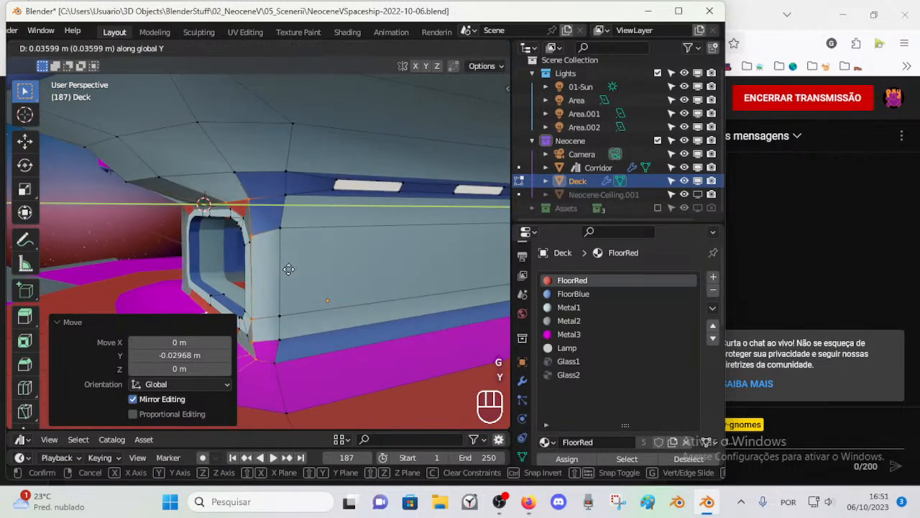
left_click(289, 269)
middle_click_drag(287, 266, 305, 352)
key("g")
key("y")
left_click(307, 280)
Step: Select the edges between the red threshold and the magenta floor in front of the doorway and move them along Y
key("alt+a")
key("2")
left_click(278, 345, "alt+shift")
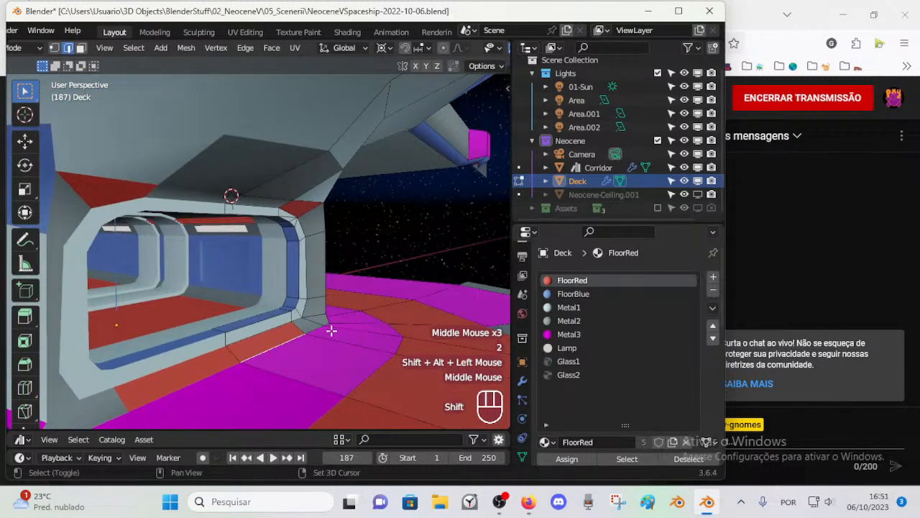
key("g")
key("y")
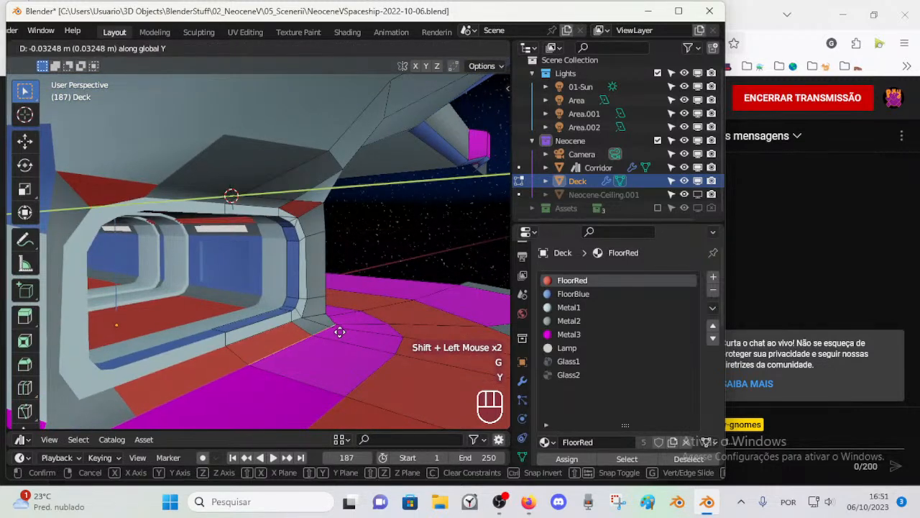
left_click(350, 336)
middle_click_drag(350, 336, 331, 252)
middle_click_drag(331, 252, 265, 227)
key("1")
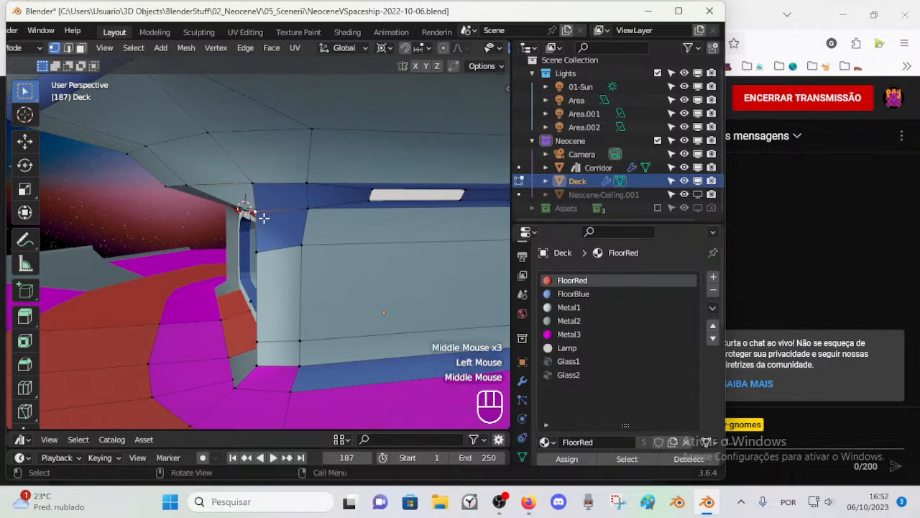
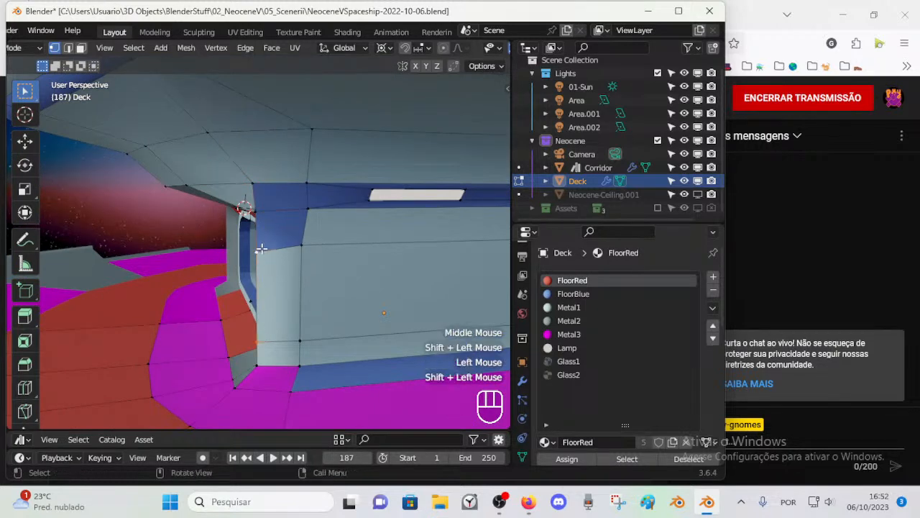
Step: Move the selected vertices beside the doorway surround about 0.084 m along Y
key("g")
key("y")
left_click(279, 250)
middle_click_drag(279, 250, 258, 244)
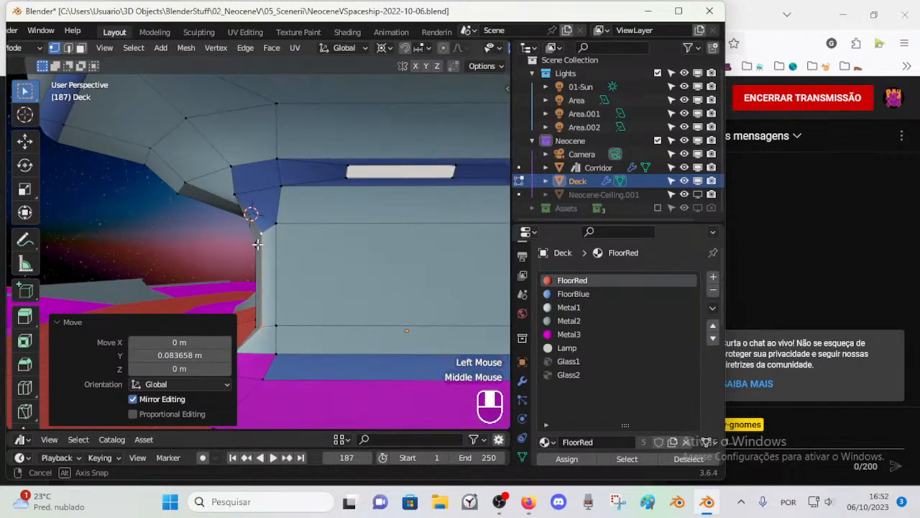
Step: Move the lower corner vertex of the blue overhang beside the doorway along Y
left_click(235, 203)
key("g")
key("y")
left_click(244, 193)
middle_click_drag(245, 193, 314, 201)
scroll(296, 195, "up", 1)
Step: Move the neighbouring overhang vertex above the doorway along Y and save the file
left_click(269, 195)
middle_click_drag(228, 200, 262, 253)
key("g")
key("y")
left_click(285, 195, "shift")
middle_click_drag(291, 307, 311, 287, "shift")
middle_click_drag(306, 290, 413, 316)
scroll(329, 345, "up", 1)
key("ctrl+s")
middle_click_drag(413, 316, 384, 316)
key("ctrl+s")
Step: Duplicate the doorway's threshold edge and move the copy about -0.0098 m along Z
left_click(317, 294)
scroll(370, 316, "up", 1)
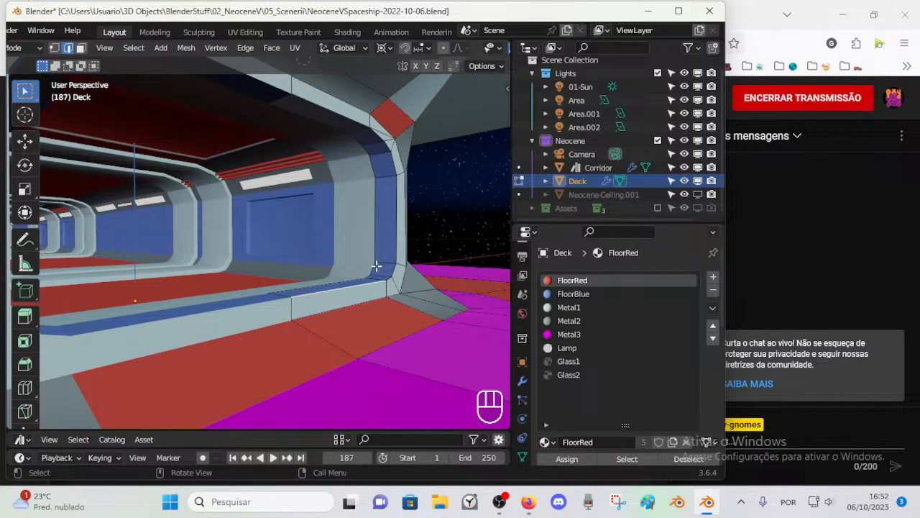
key("shift+d")
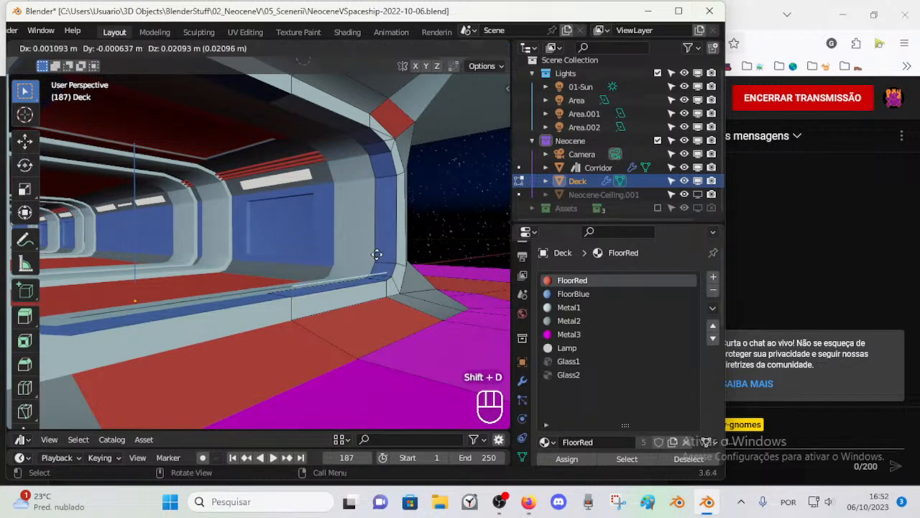
key("z")
left_click(377, 271)
Step: Extrude the duplicated edge outward along Y as a tread and about -0.011 m along Z as its riser
key("e")
key("y")
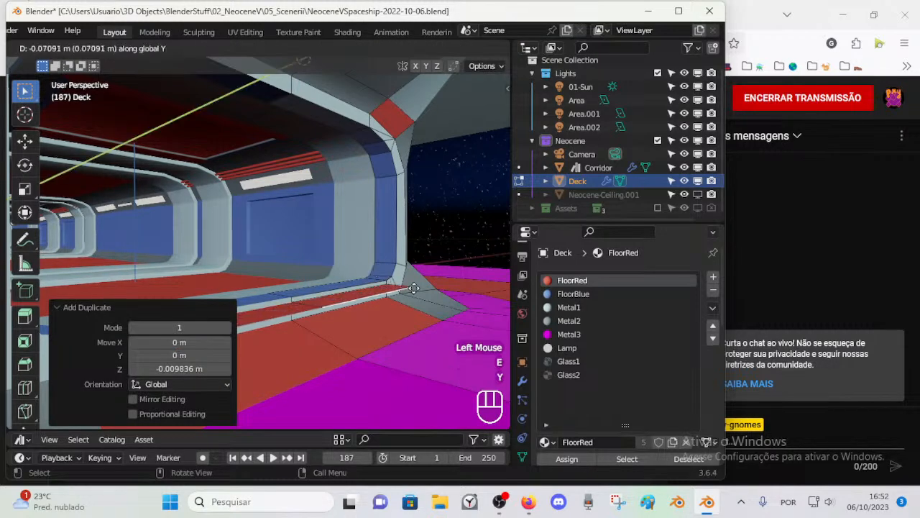
left_click(407, 288)
key("e")
key("z")
left_click(406, 294)
Step: Try to extrude a further tread outward along Y from the riser's lower edge and undo it
key("e")
key("y")
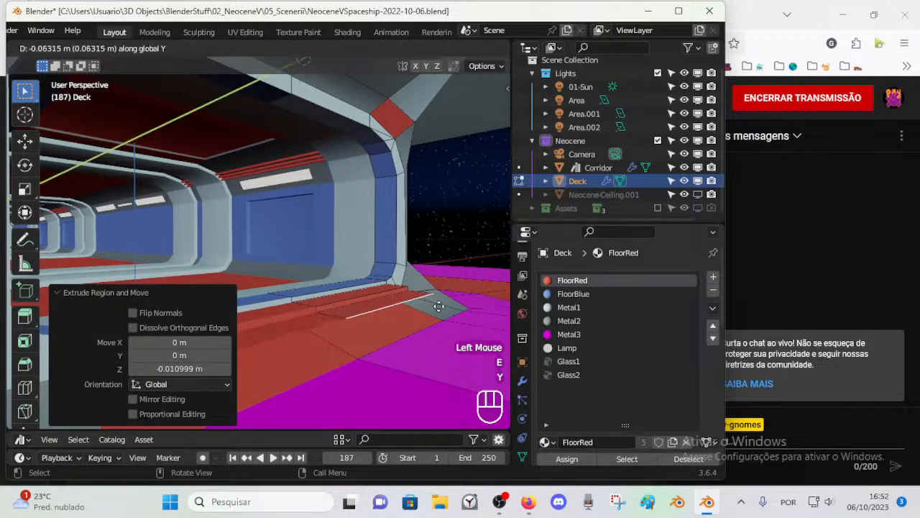
left_click(438, 306)
key("ctrl+z")
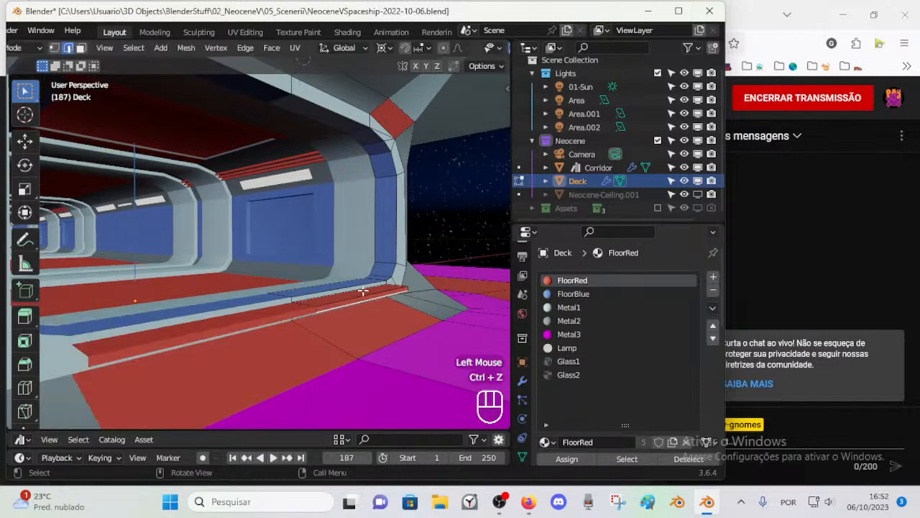
Step: Look up the Repeat commands, try Repeat Last on the new step geometry, and undo it
key("3")
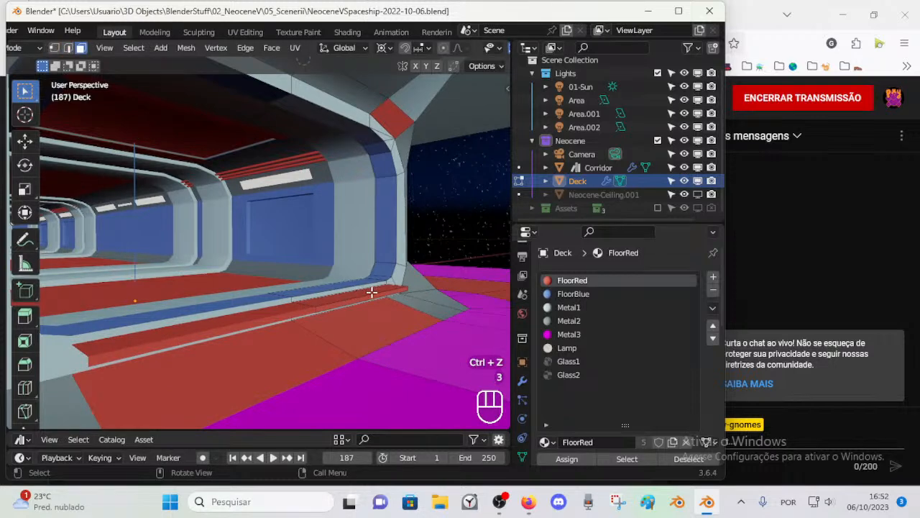
key("ctrl+r")
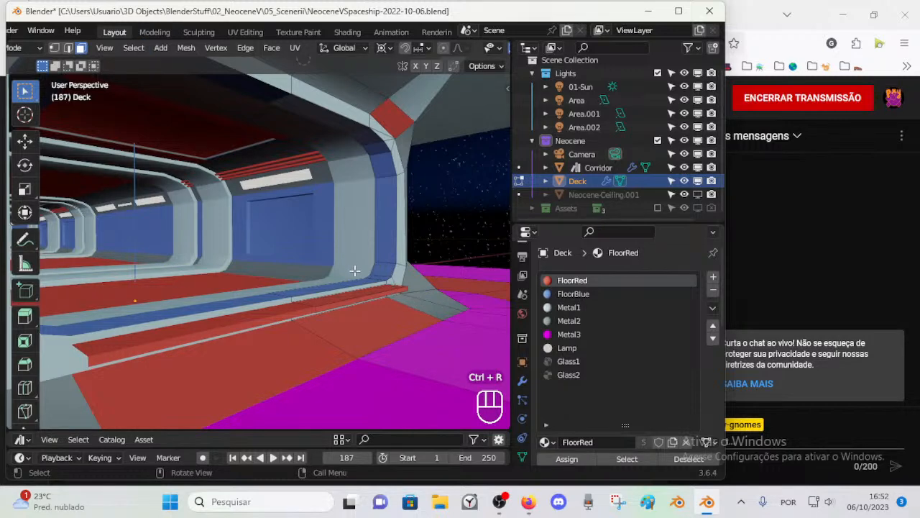
left_click(134, 48)
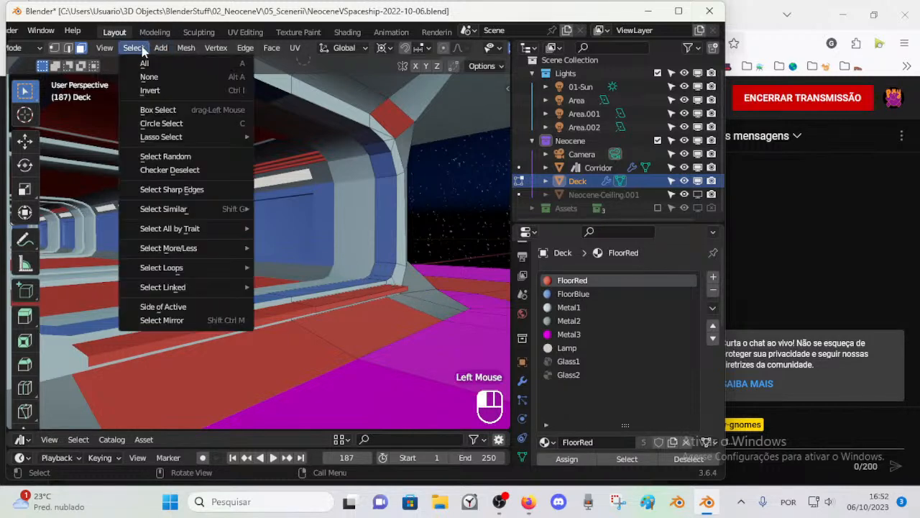
left_click(142, 48)
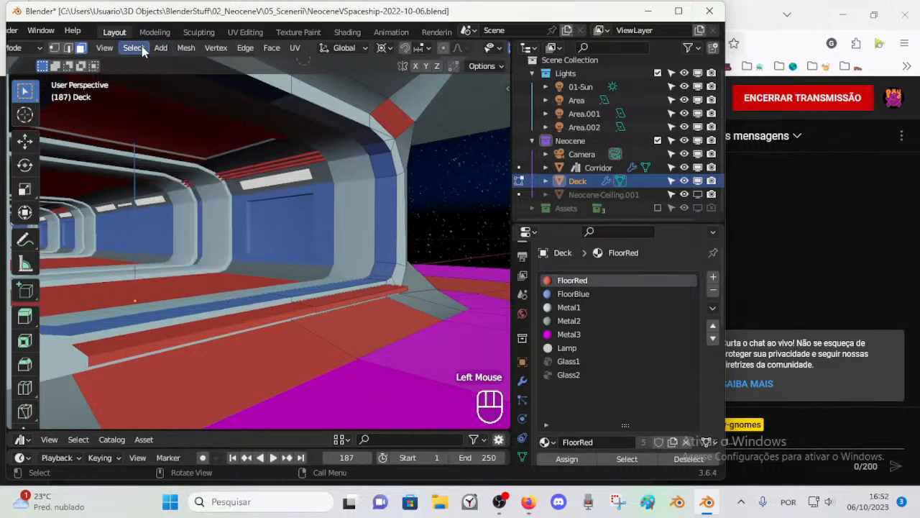
key("F3")
type("repeat")
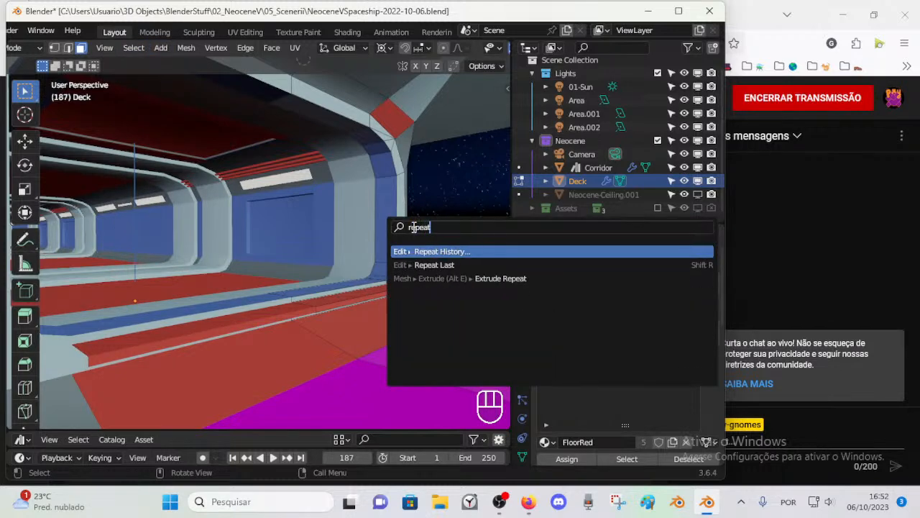
key("Escape")
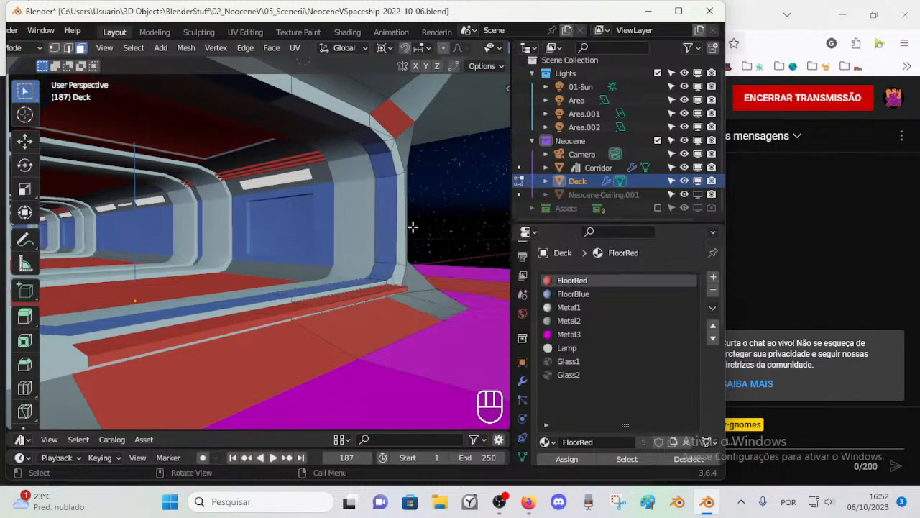
key("F3")
key("F3")
type("repea")
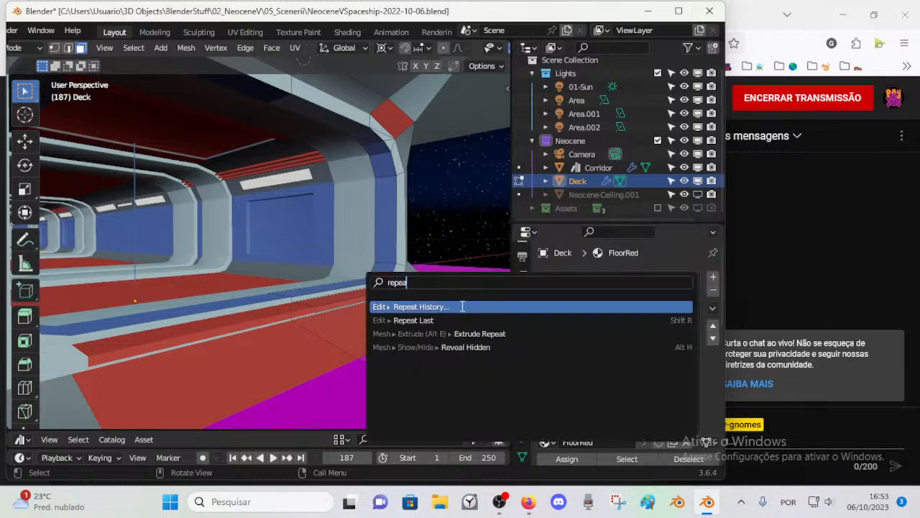
key("Down")
key("Return")
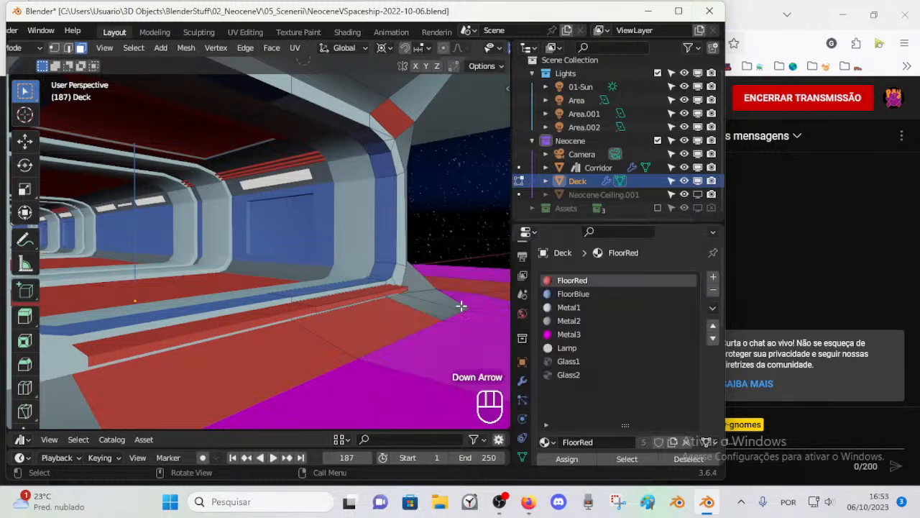
middle_click_drag(421, 323, 383, 307)
key("ctrl+z")
key("shift+r")
key("g")
key("Escape")
key("g")
key("y")
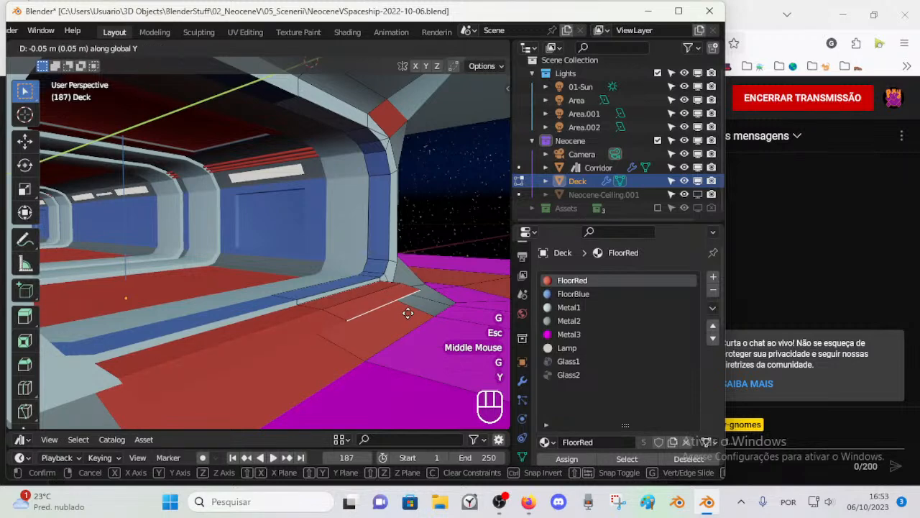
key("Escape")
key("e")
key("y")
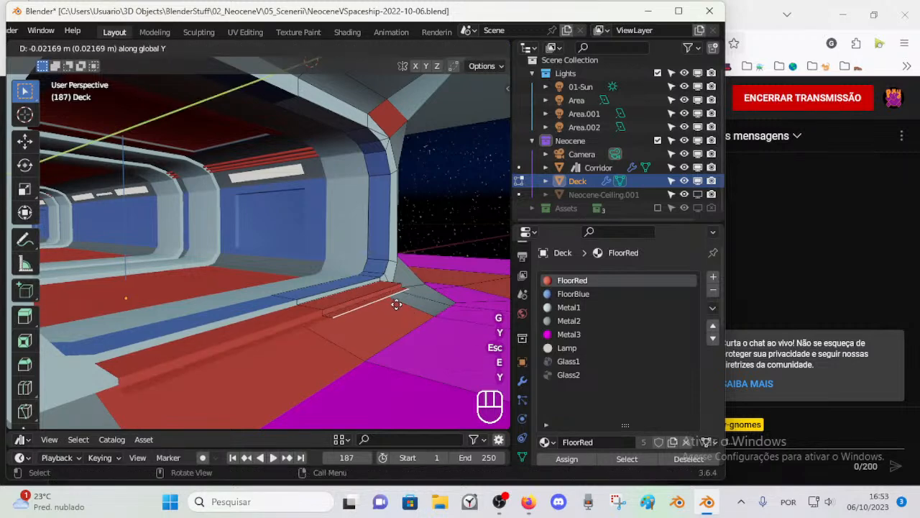
key("Escape")
key("ctrl+z")
Step: Duplicate the step's tread and riser faces twice, placing the copies outward and downward as further steps
key("3")
left_click(357, 296)
left_click(360, 299, "shift")
key("shift+d")
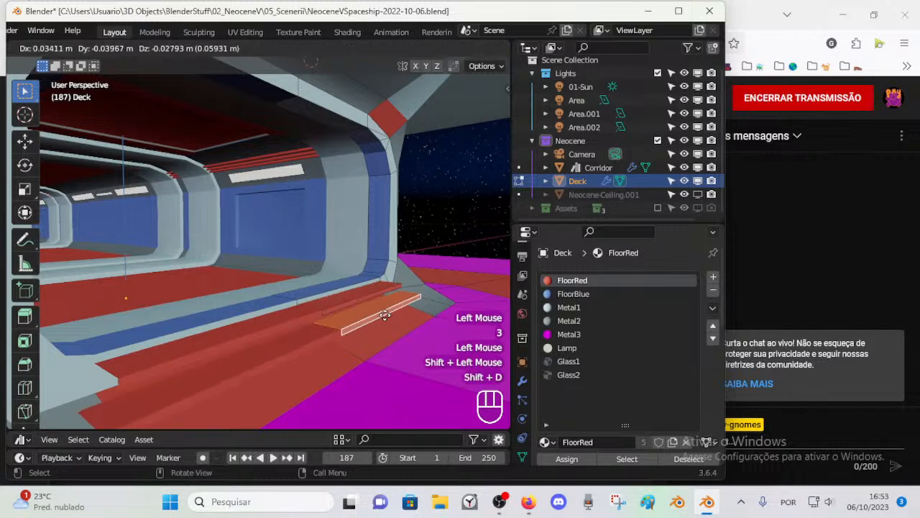
left_click(397, 323)
middle_click_drag(397, 324, 338, 316)
key("shift+d")
left_click(456, 326)
Step: Add the linked red faces of the duplicated steps to the selection and move them along Y
scroll(374, 335, "up", 2)
middle_click_drag(338, 316, 384, 291)
middle_click_drag(385, 291, 255, 259)
key("l")
key("g")
key("y")
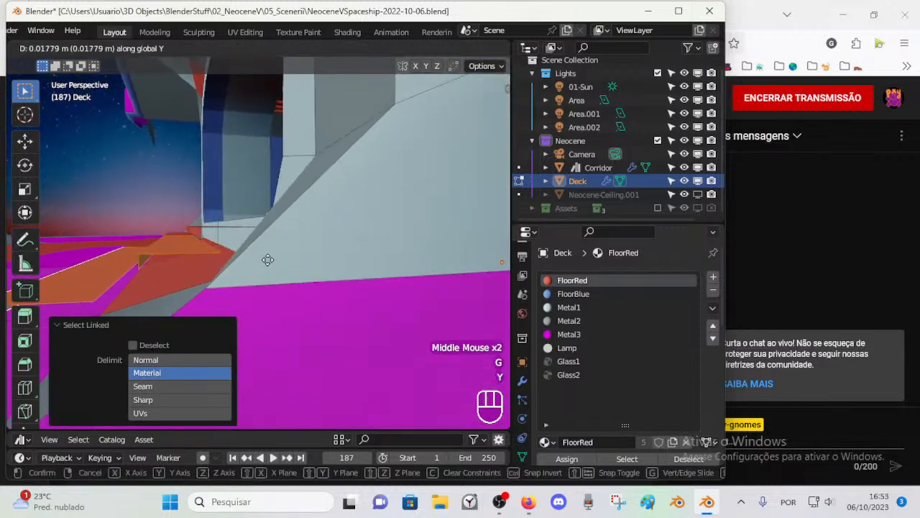
left_click(280, 257)
Step: Try to extrude an edge of the red steps and undo it
middle_click_drag(281, 257, 293, 240)
key("2")
left_click(269, 238)
key("e")
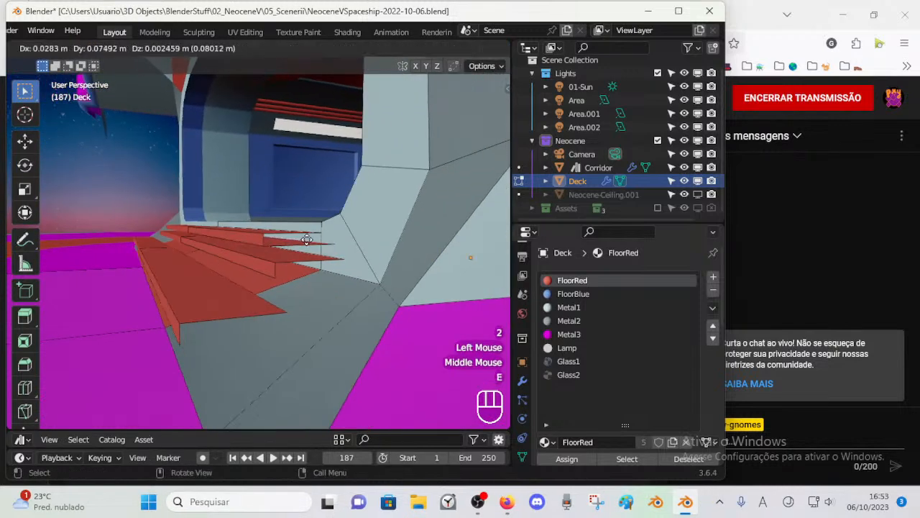
left_click(307, 239)
key("ctrl+z")
key("ctrl+z")
Step: Delete the riser face of the step directly in front of the threshold
key("alt+a")
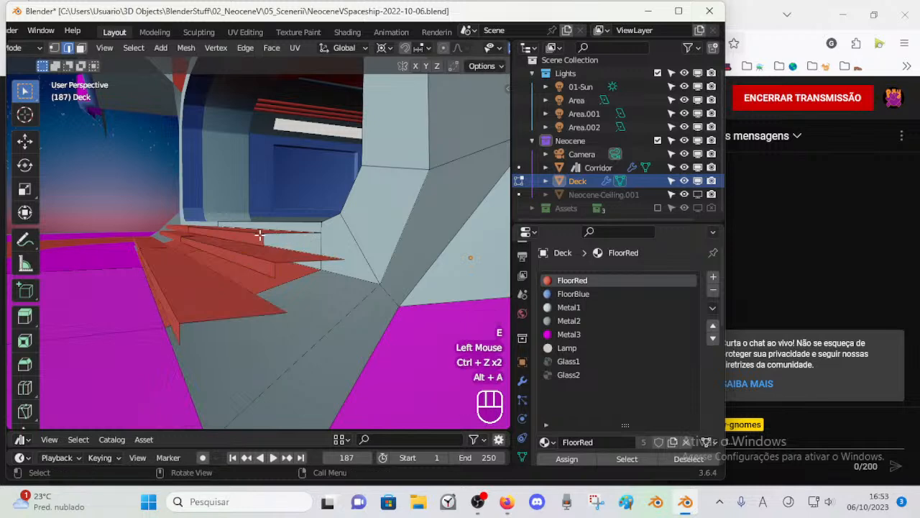
key("3")
left_click(260, 235)
key("x")
left_click(248, 247)
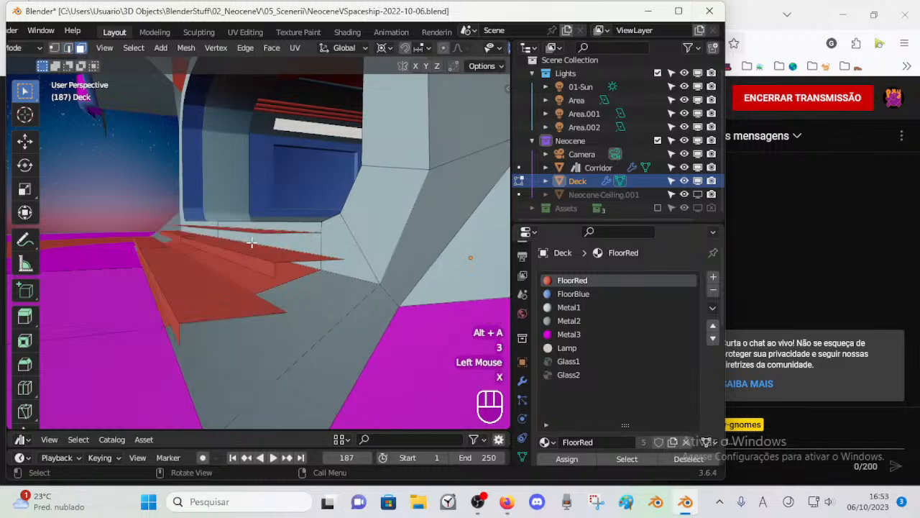
Step: Extrude the uppermost tread's open outer edge about -0.01 m along Z as a new riser
left_click(250, 234, "alt+shift")
left_click(277, 235, "shift")
middle_click_drag(277, 239, 253, 246)
key("3")
left_click(254, 261)
key("e")
key("z")
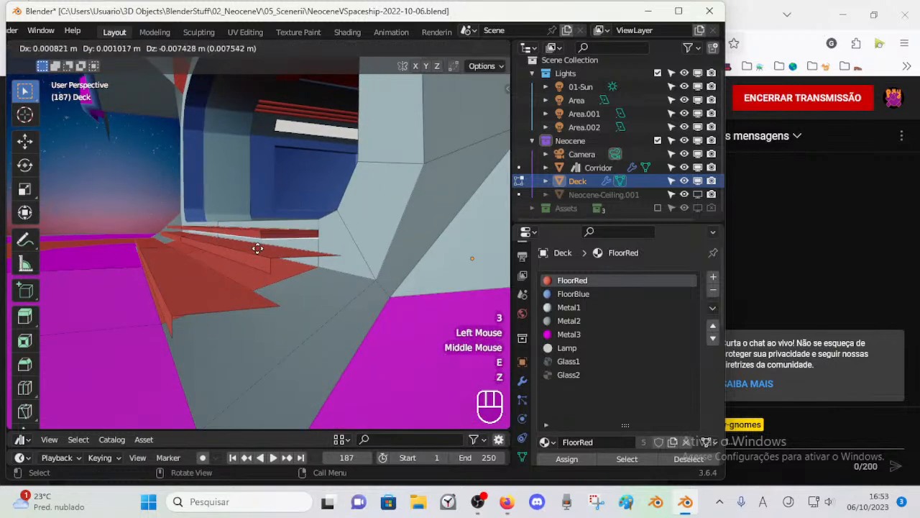
key("z")
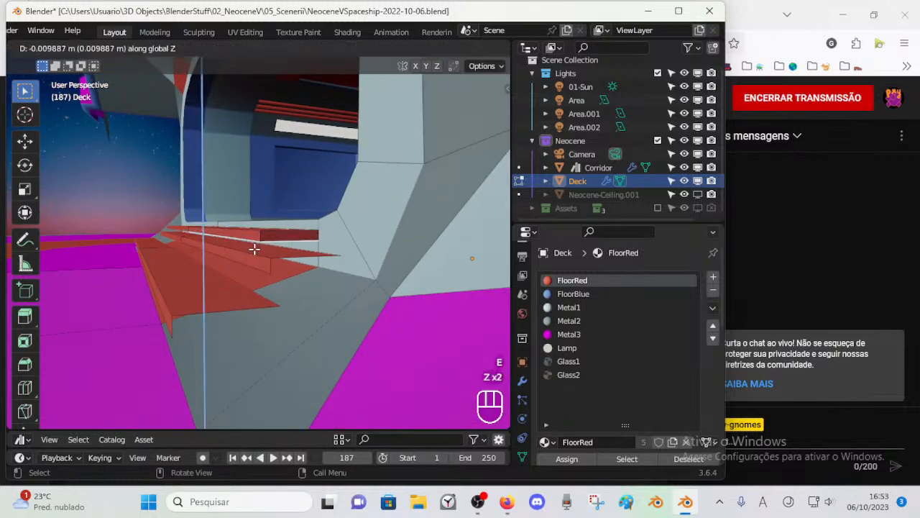
left_click(255, 249)
Step: Select the linked faces of the duplicated lower steps and delete them
mouse_move(255, 246)
middle_mouse_down()
mouse_move(261, 241)
mouse_move(253, 249)
middle_mouse_up()
key("alt+a")
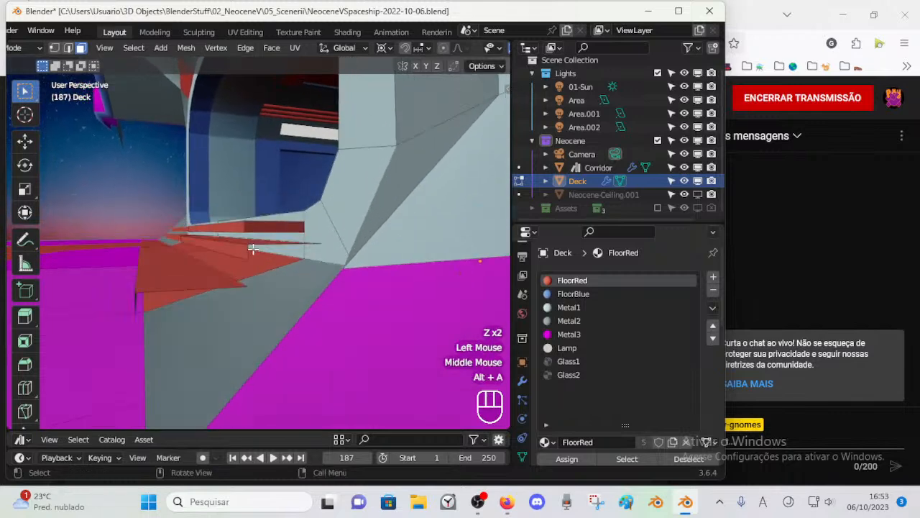
key("l")
Step: Duplicate the remaining red step's linked faces and move the copy about -0.0164 m along Z
key("l")
key("x")
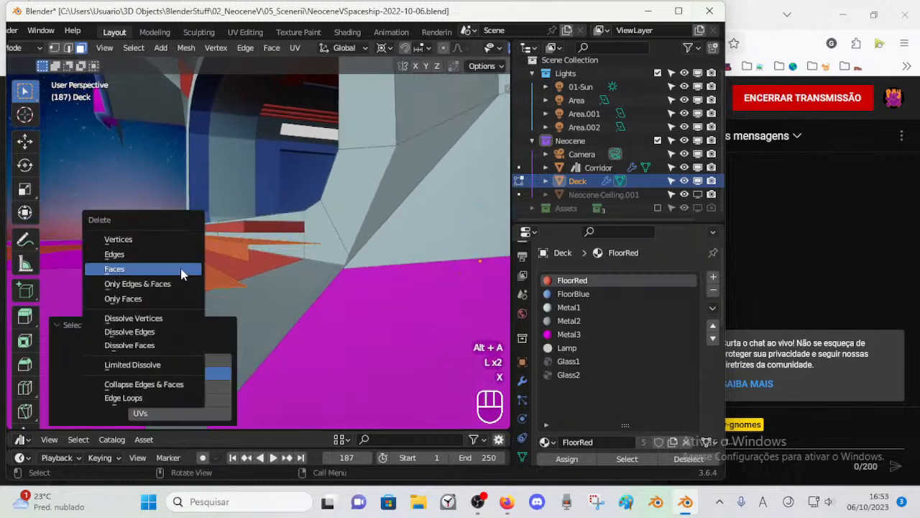
left_click(183, 270)
middle_click_drag(191, 278, 281, 251)
key("l")
scroll(298, 261, "down", 1)
key("shift+d")
key("g")
key("z")
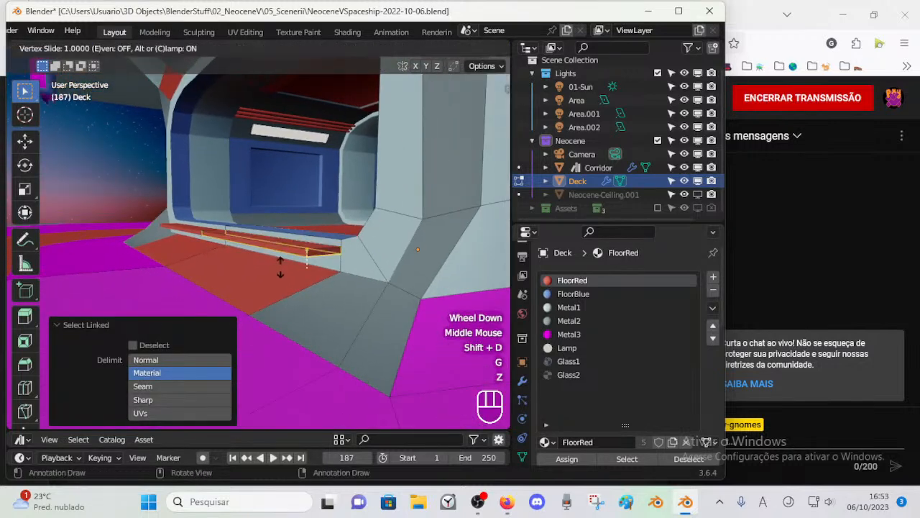
key("Escape")
key("g")
key("z")
left_click(295, 244)
key("g")
key("y")
key("Escape")
key("s")
key("y")
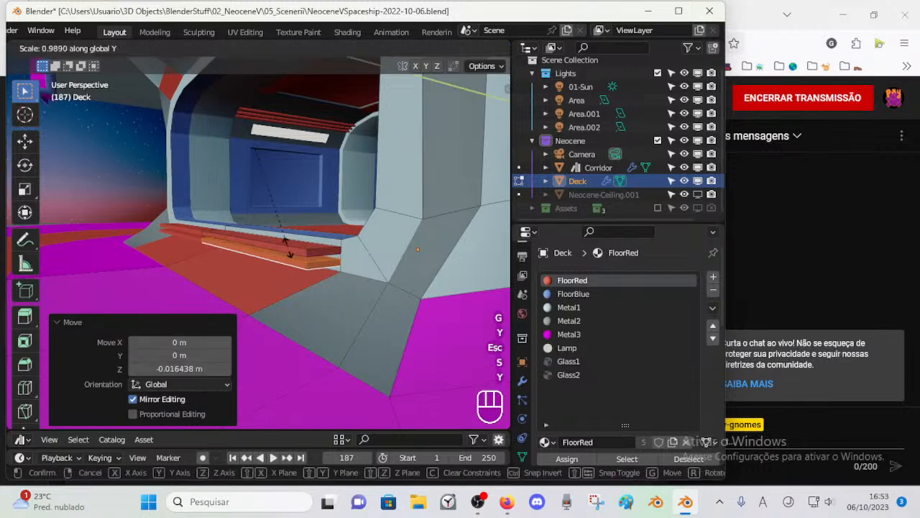
key("Escape")
key("s")
key("y")
key("Escape")
Step: Change the transform pivot point and try scaling the duplicated lower step along Y
left_click(387, 47)
left_click(405, 94)
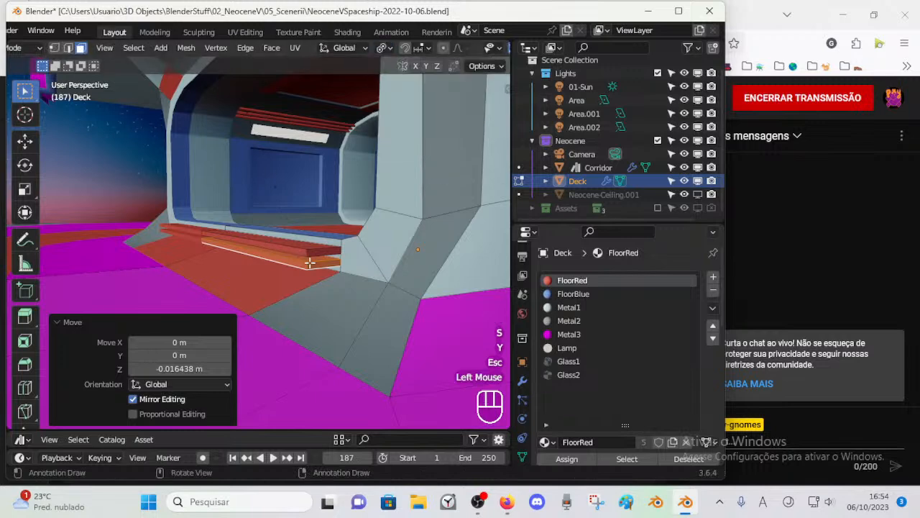
key("s")
key("g")
key("y")
key("Escape")
key("s")
key("y")
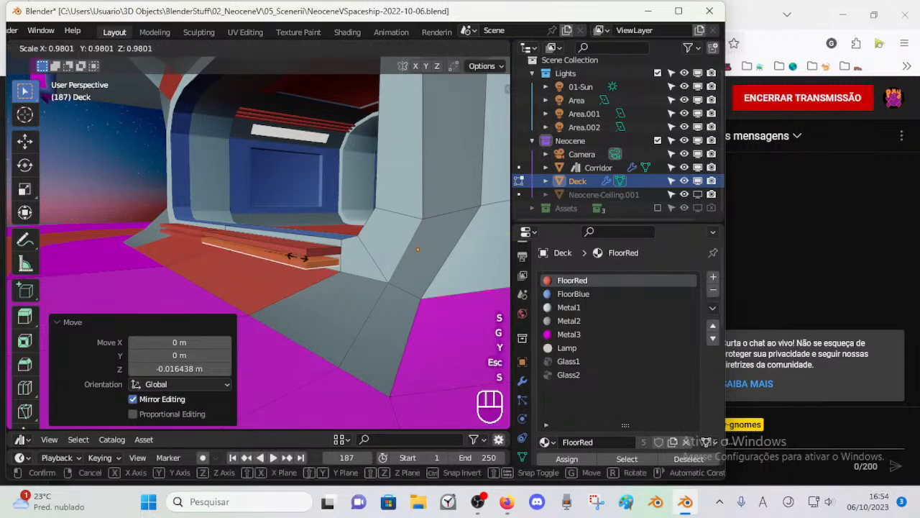
key("Escape")
Step: Move the duplicated lower step about -0.039 m along Y, and delete it
key("g")
key("y")
left_click(332, 239)
middle_click_drag(332, 239, 286, 236)
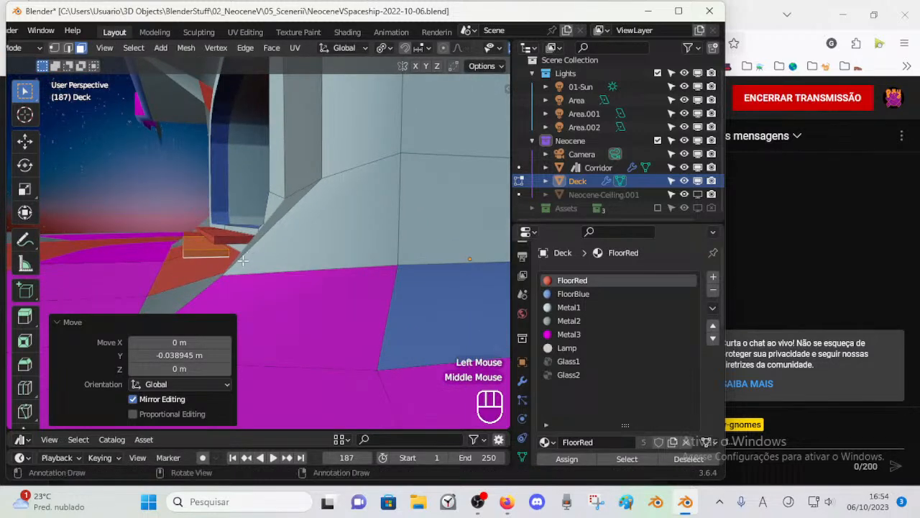
middle_click_drag(220, 260, 295, 270, "shift")
key("x")
left_click(294, 269)
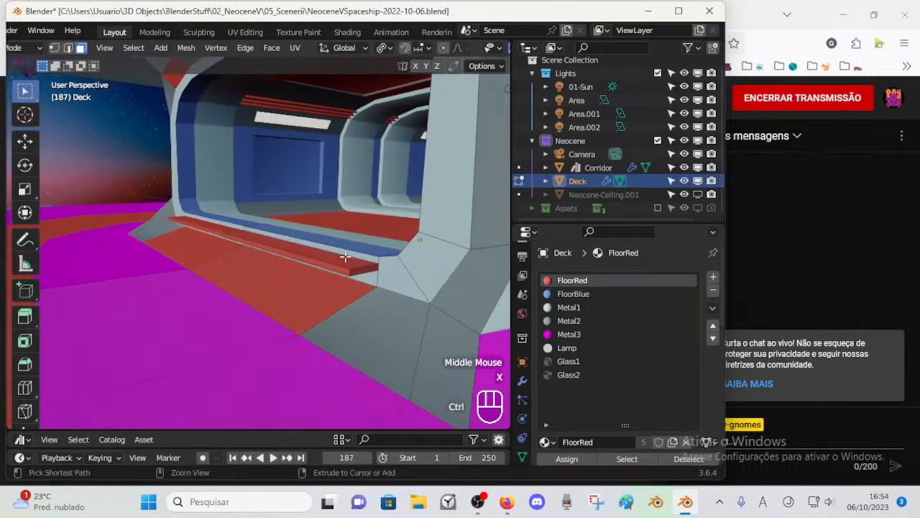
Step: Select the linked faces of the red step in front of the threshold and save the file
key("ctrl+Tab")
left_click(330, 279)
key("Tab")
key("Tab")
key("Tab")
left_click(314, 259)
key("alt+a")
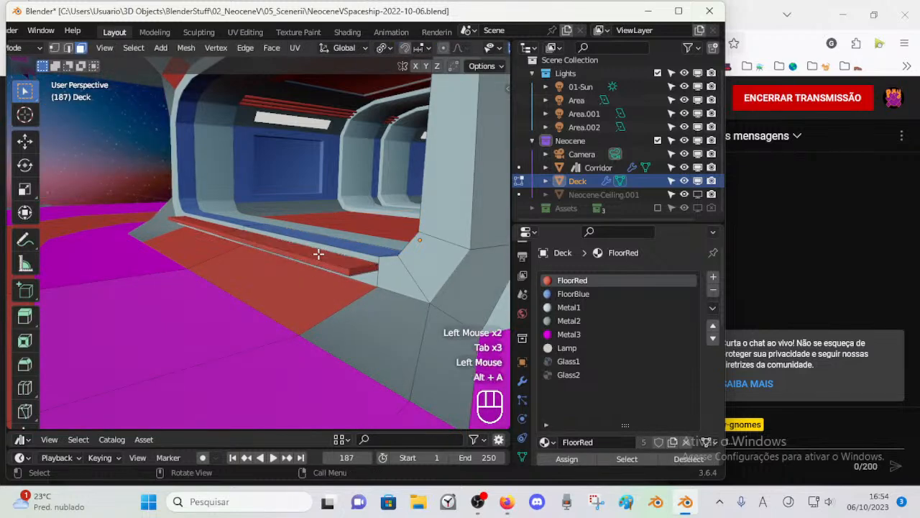
key("l")
key("ctrl+s")
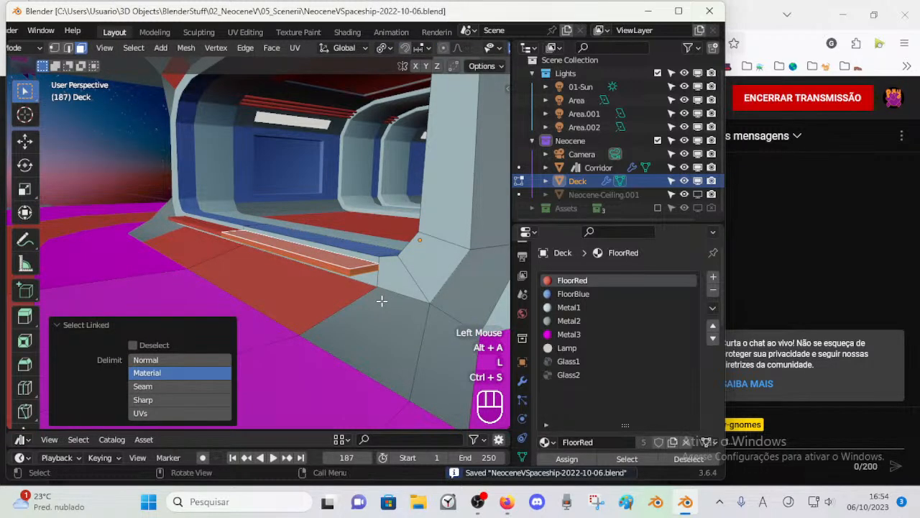
Step: Remove the Bevel modifier from the Deck object and clear the face selection
double_click(523, 383)
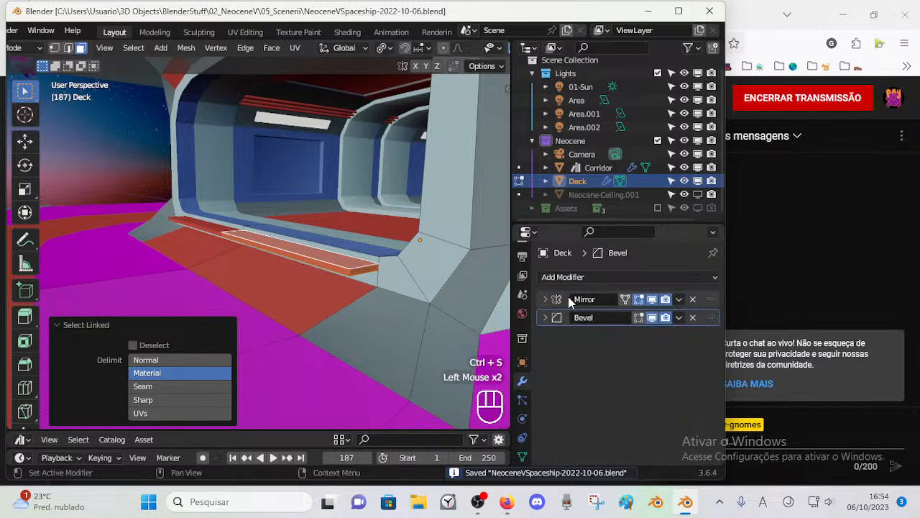
left_click(694, 317)
key("alt+a")
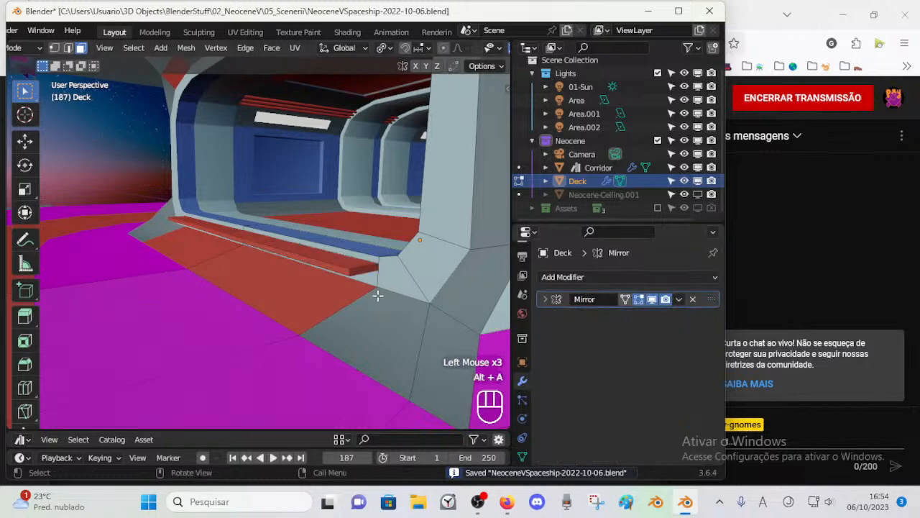
Step: Reselect the linked faces of the red threshold step in the Deck mesh and save the file
key("Tab")
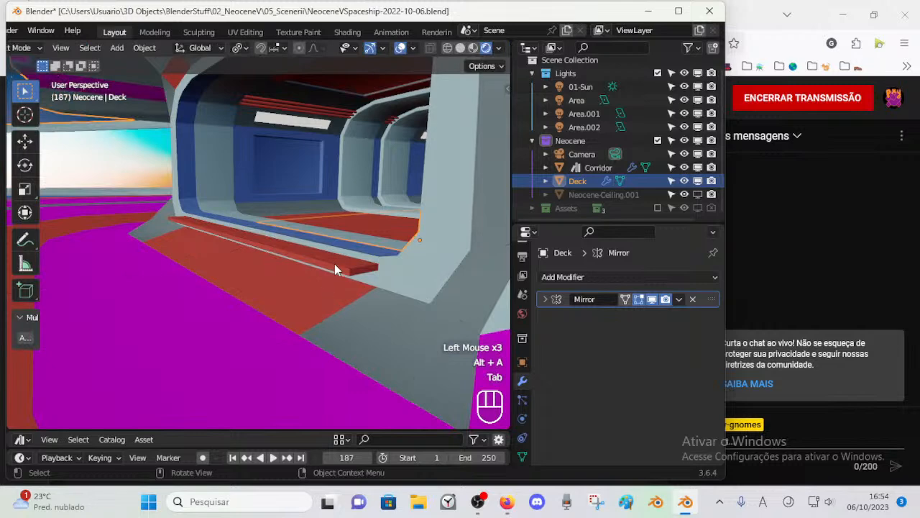
key("Tab")
key("l")
key("ctrl+s")
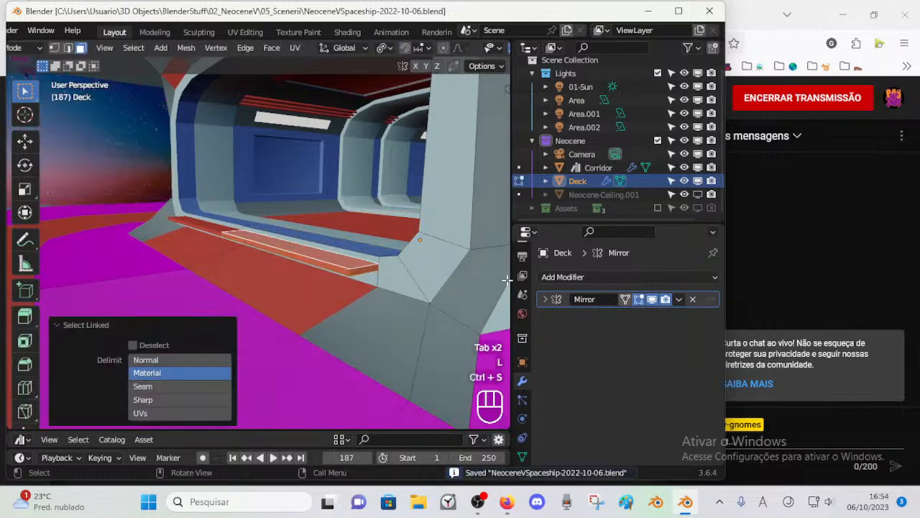
Step: Add an Array modifier to the Deck with a count of 5 and relative offset X 0, Y 3.6, Z 2.7
left_click(624, 277)
scroll(460, 72, "up", 3)
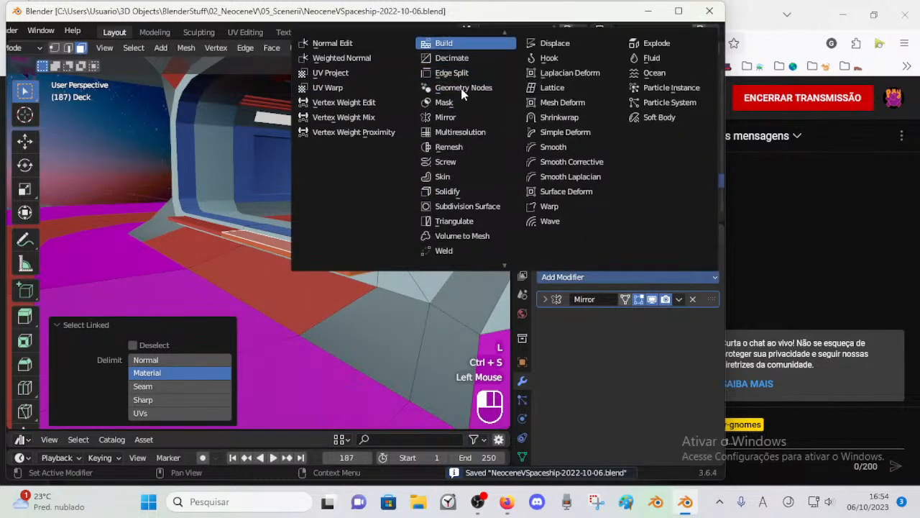
left_click(445, 43)
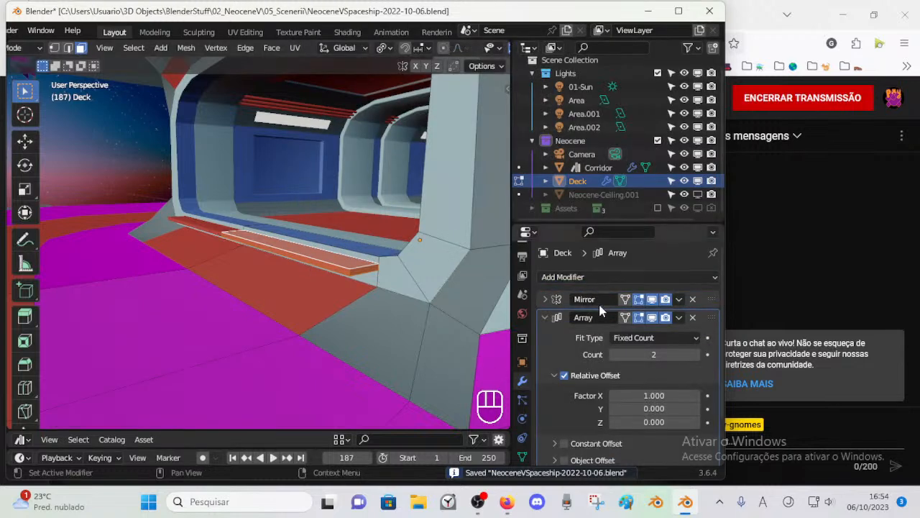
scroll(592, 292, "down", 2)
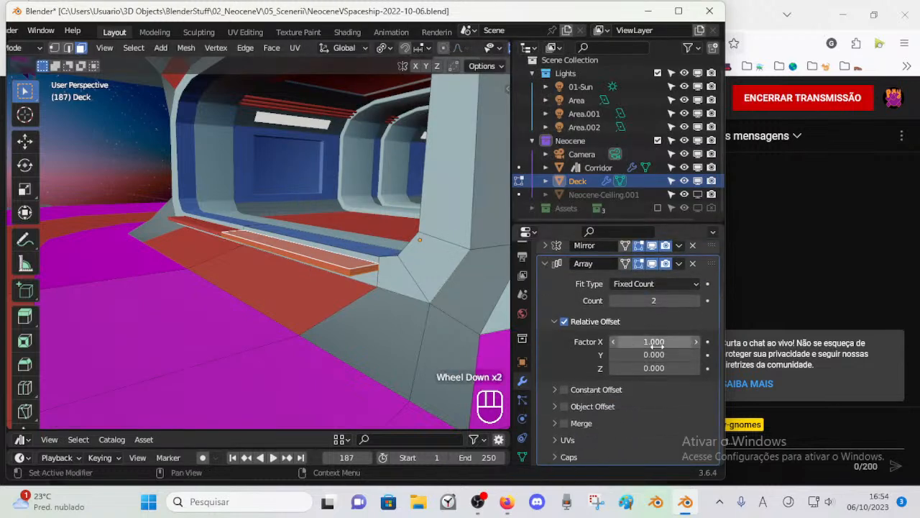
left_click_drag(661, 343, 708, 343)
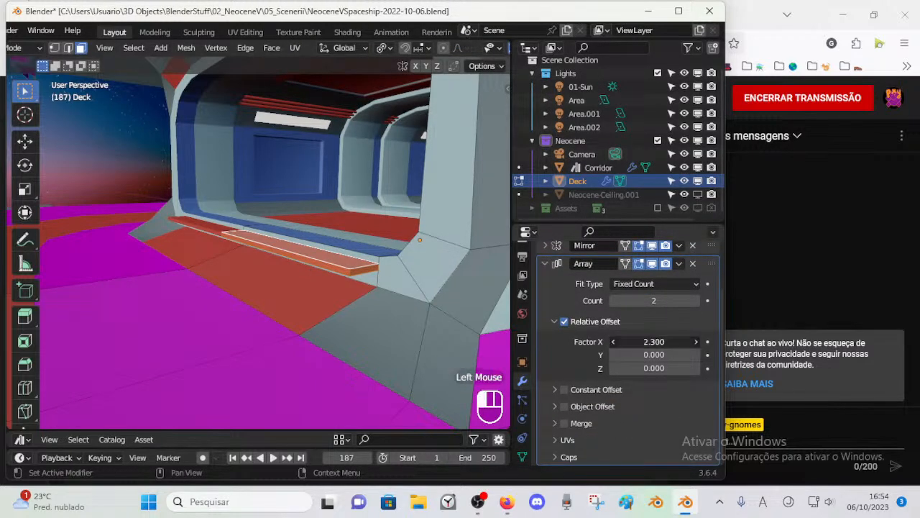
left_click(655, 353)
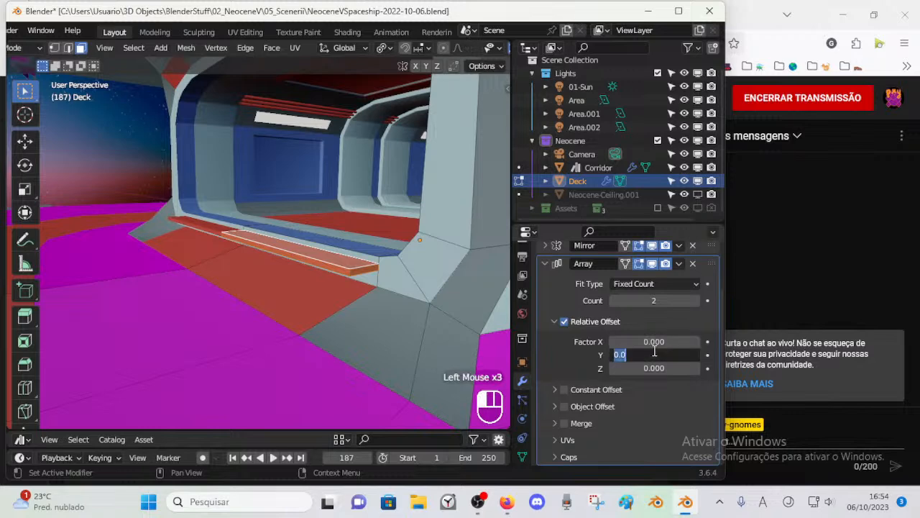
left_click(653, 369)
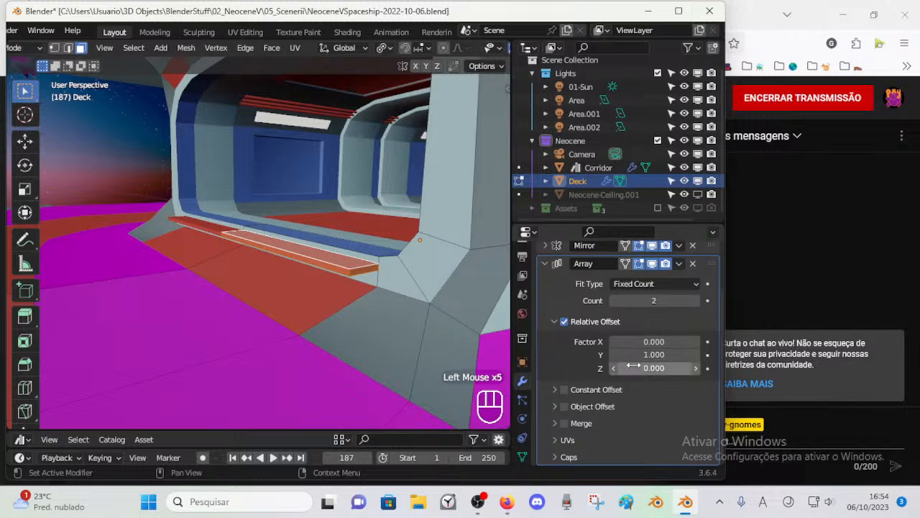
left_click_drag(638, 356, 676, 355)
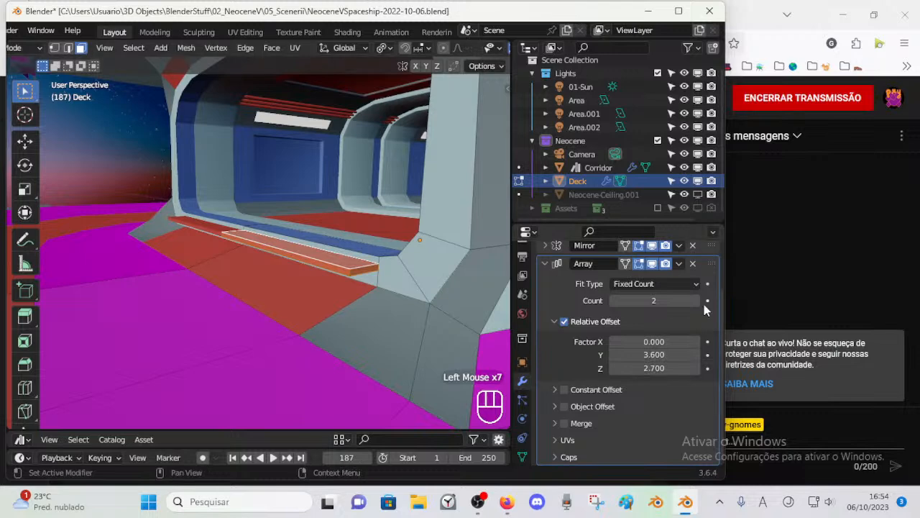
scroll(360, 273, "down", 2)
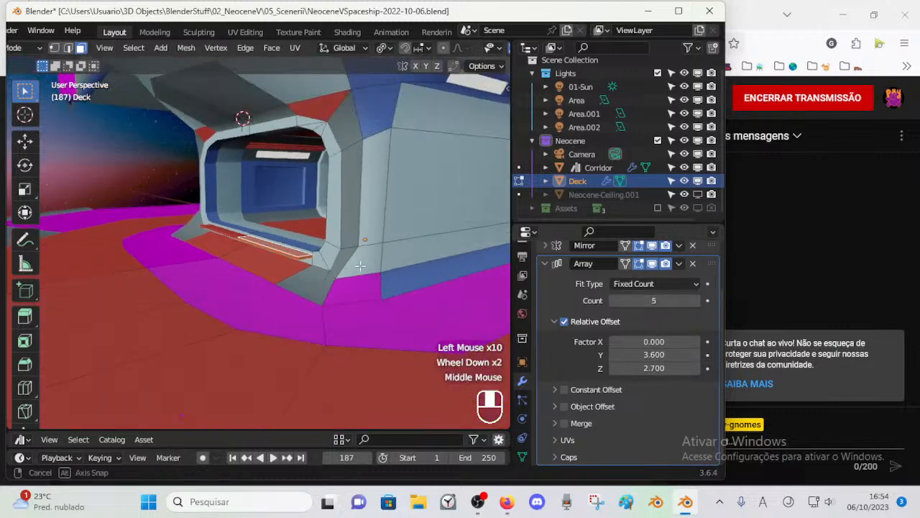
Step: Separate the selected red step faces from the Deck into their own object and return to Object Mode
middle_click_drag(359, 273, 377, 280)
scroll(376, 280, "up", 2)
key("Tab")
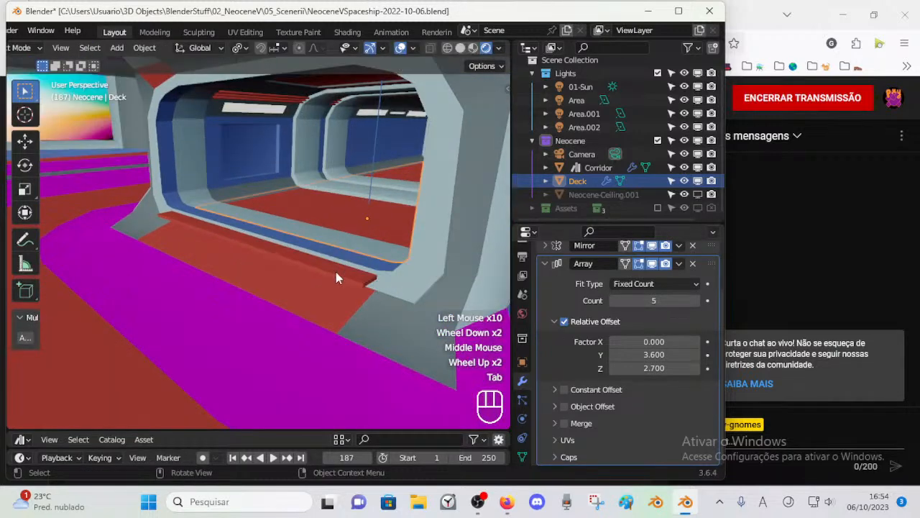
left_click(360, 287)
left_click(361, 285)
left_click(363, 286)
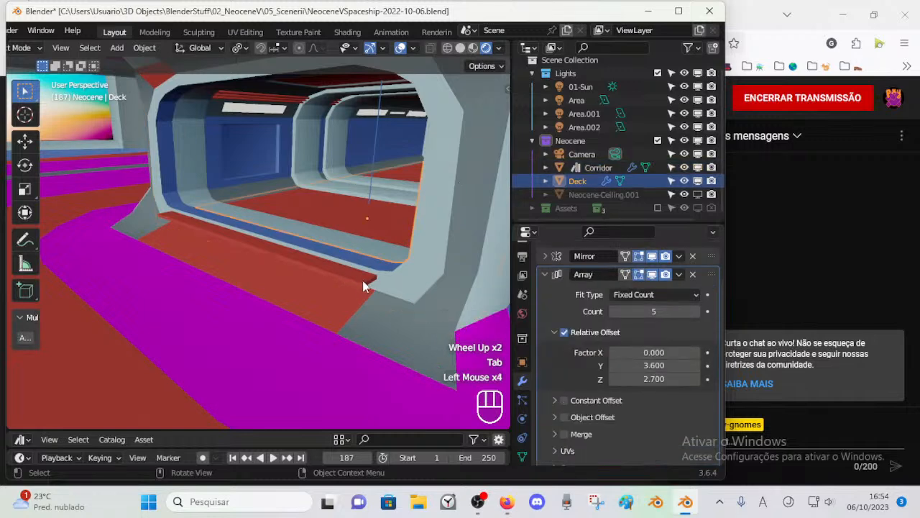
key("Tab")
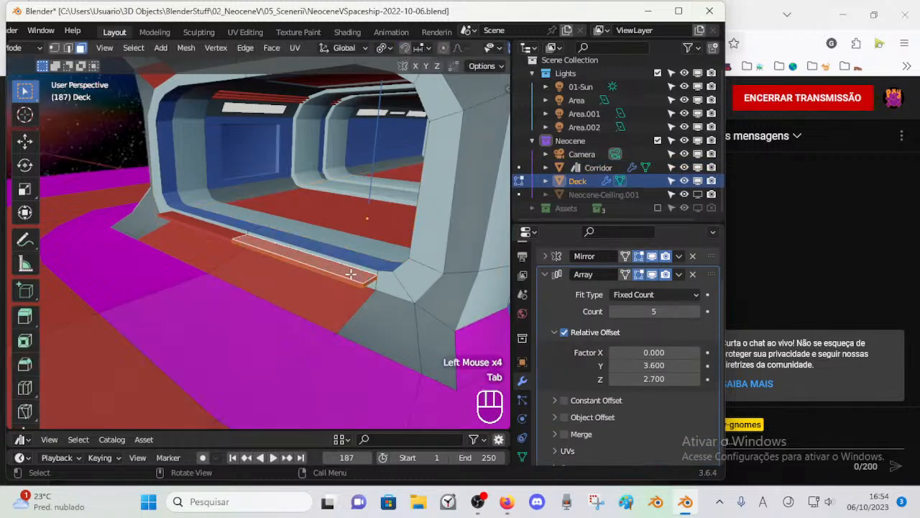
key("p")
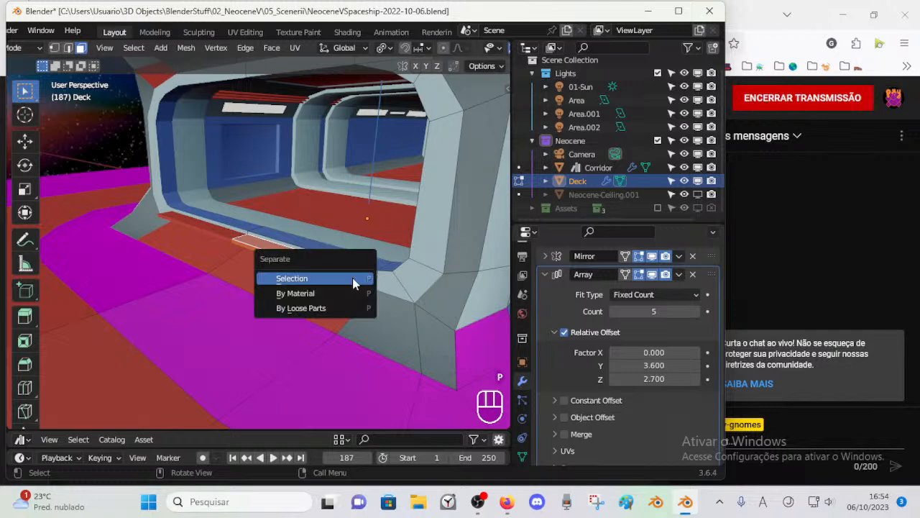
left_click(352, 278)
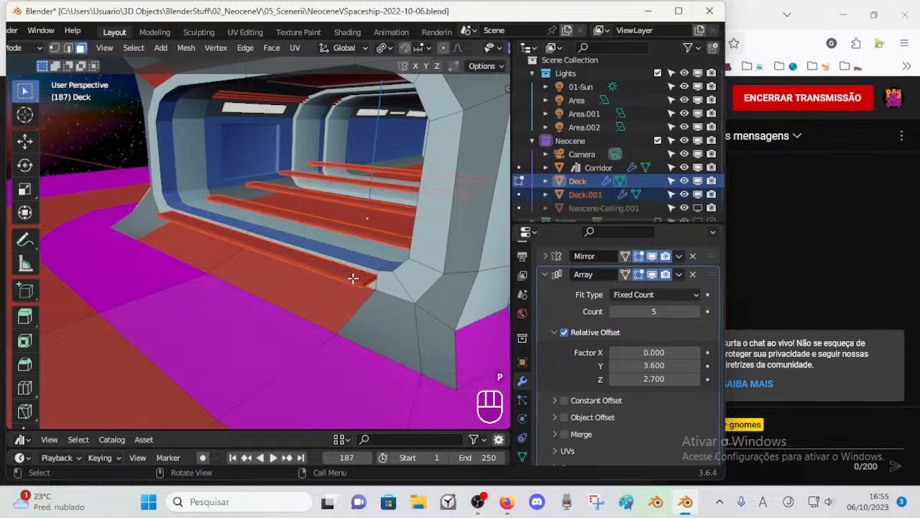
key("ctrl+Tab")
left_click(263, 335)
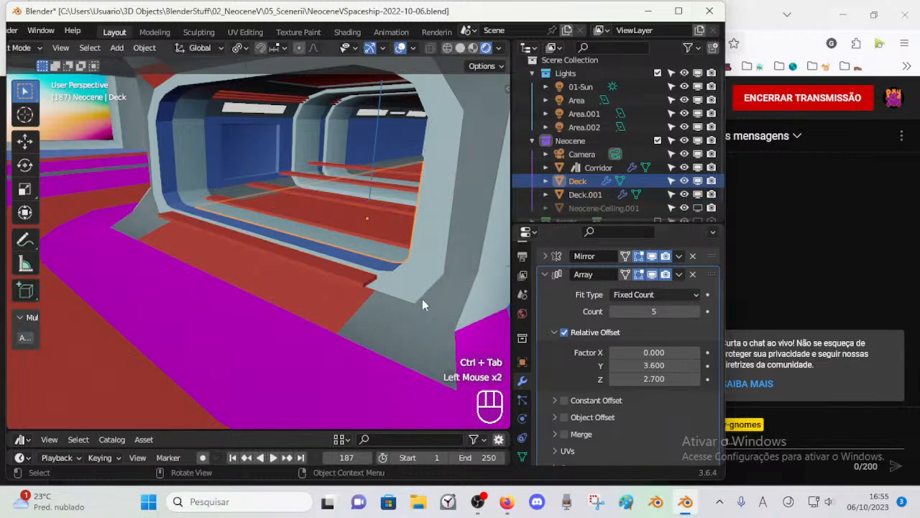
Step: Remove the Array modifier from the Deck object and select the separated step object
left_click(383, 330)
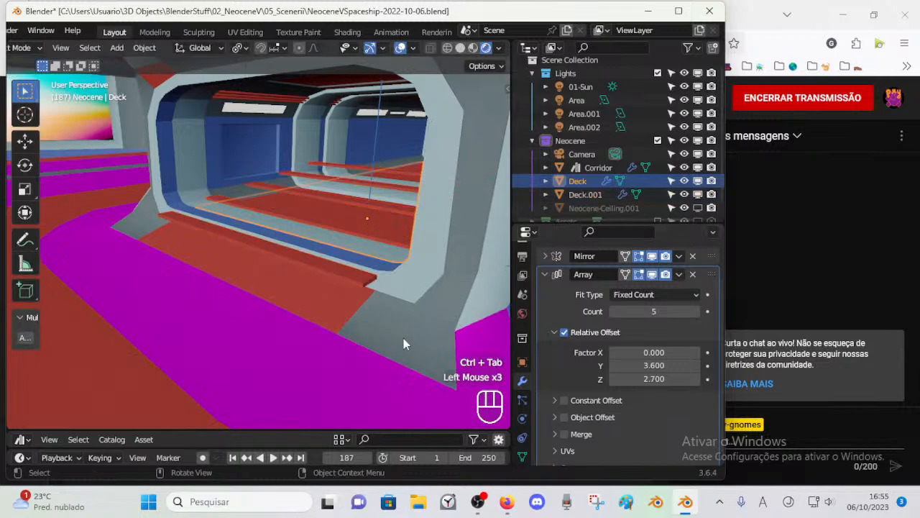
left_click(693, 275)
left_click(334, 272)
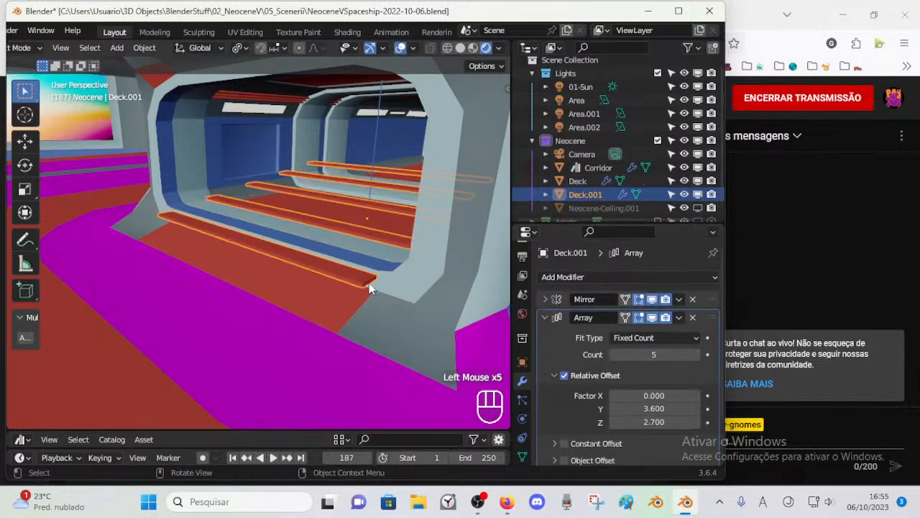
key("Tab")
key("Tab")
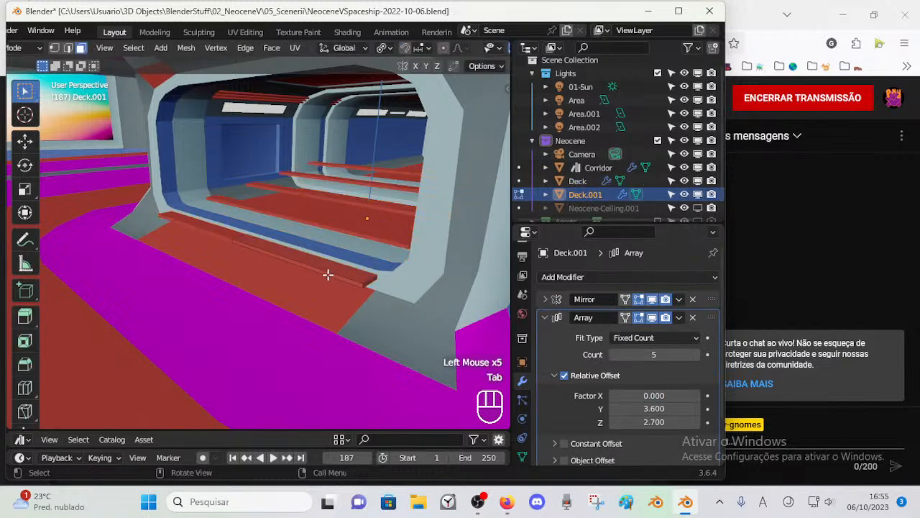
Step: Set the step array's relative offset to Y -0.7 and Z -1.7 so the copies descend from the threshold
left_click_drag(643, 409, 550, 408)
middle_click_drag(503, 345, 456, 298)
left_click_drag(638, 422, 543, 422)
mouse_move(238, 244)
middle_mouse_down()
mouse_move(207, 230)
mouse_move(209, 215)
mouse_move(250, 238)
middle_mouse_up()
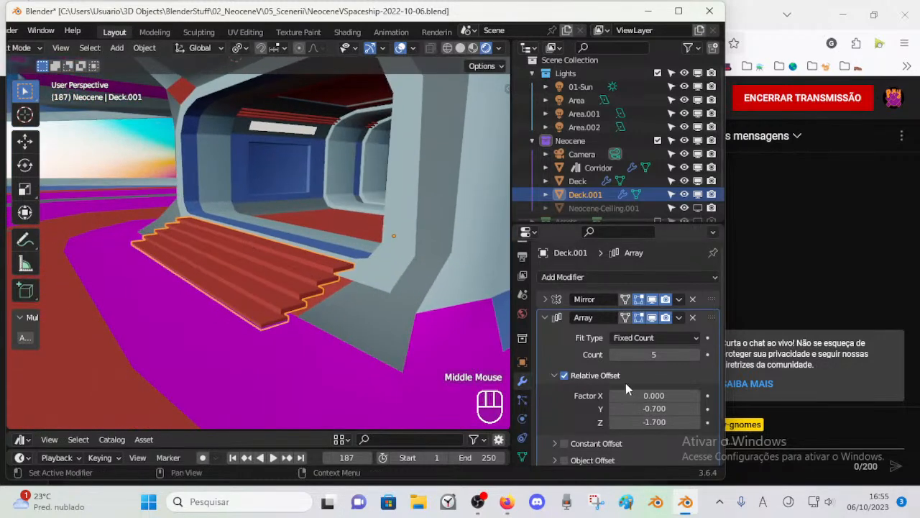
Step: Set the step array's Y relative offset to -0.5
mouse_move(657, 409)
left_mouse_down()
mouse_move(646, 408)
mouse_move(656, 408)
left_mouse_up()
middle_click_drag(238, 238, 366, 274)
scroll(221, 220, "up", 2)
mouse_move(643, 408)
left_mouse_down()
mouse_move(625, 409)
mouse_move(647, 408)
left_mouse_up()
middle_click_drag(370, 281, 354, 289)
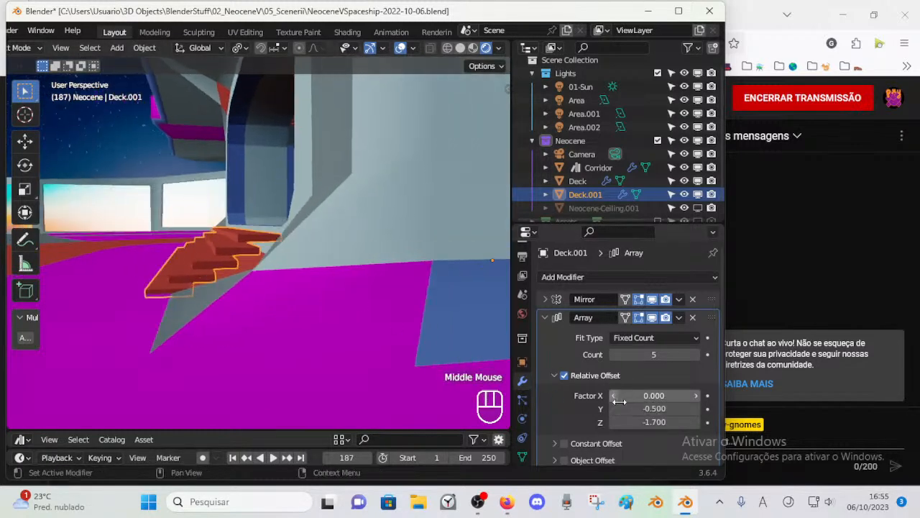
Step: Set the step array's relative offset to Y -0.7 and Z -1.3, checking the spacing in the right orthographic view
left_click_drag(647, 408, 665, 423)
middle_click_drag(230, 267, 461, 264)
key("KP_6")
key("KP_3")
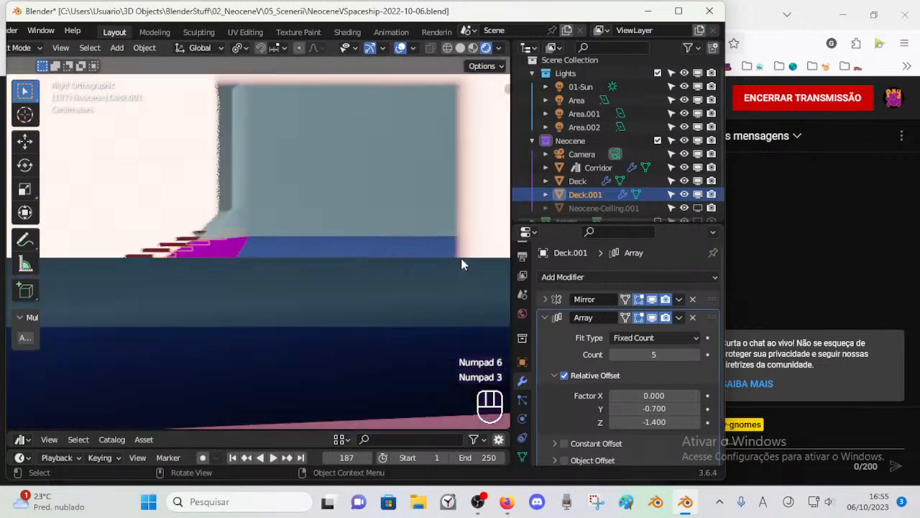
middle_click_drag(251, 240, 380, 281, "shift")
scroll(350, 292, "up", 2)
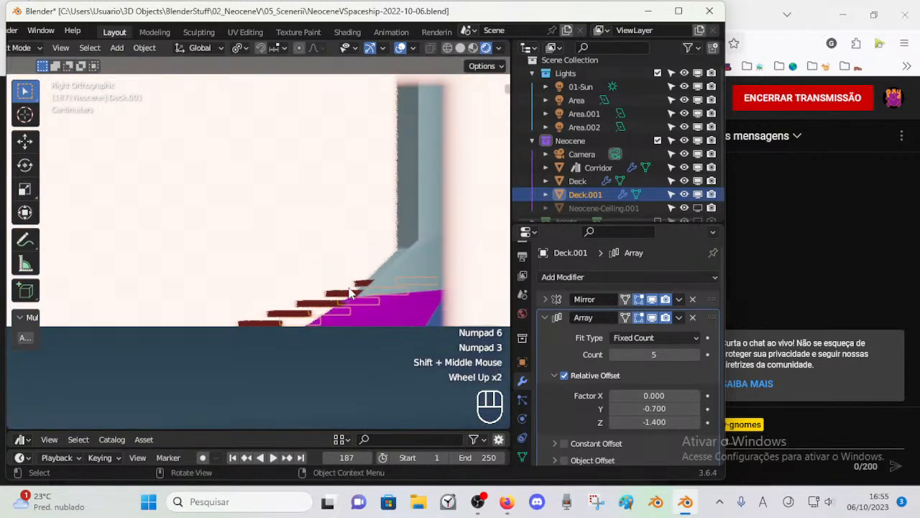
left_click(696, 422)
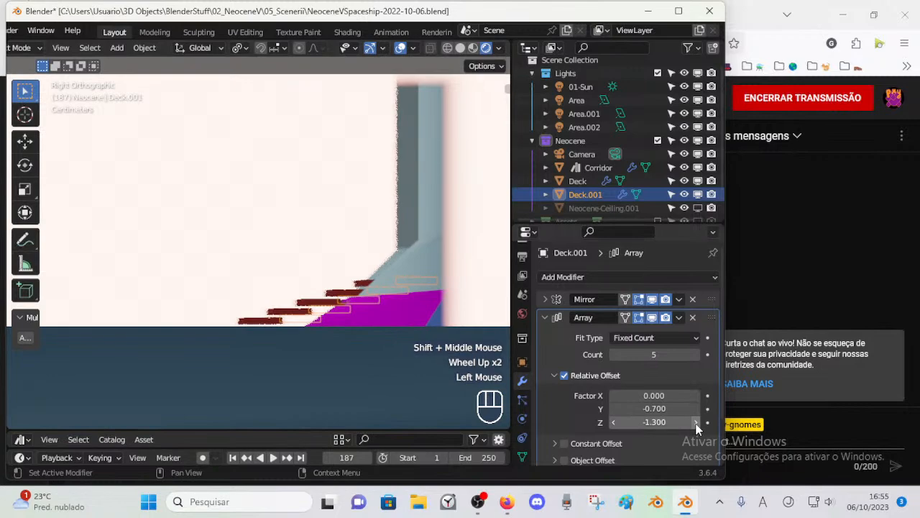
middle_click_drag(402, 317, 431, 343)
scroll(342, 283, "down", 2)
middle_click_drag(342, 283, 267, 297)
Step: Clear the object selection and save the file
key("alt+a")
left_click(309, 263)
scroll(314, 281, "down", 1)
key("ctrl+s")
Step: Assign the FloorRed material to the Deck's magenta floor face at the foot of the stairs
key("Tab")
key("Tab")
left_click(363, 339)
left_click(363, 338)
key("Tab")
key("3")
left_click(367, 329)
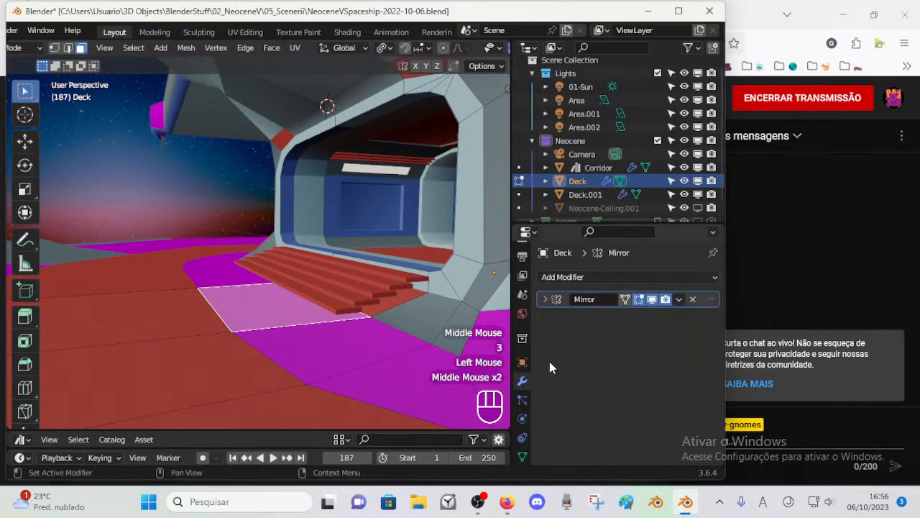
scroll(527, 457, "down", 2)
left_click(523, 450)
left_click(572, 282)
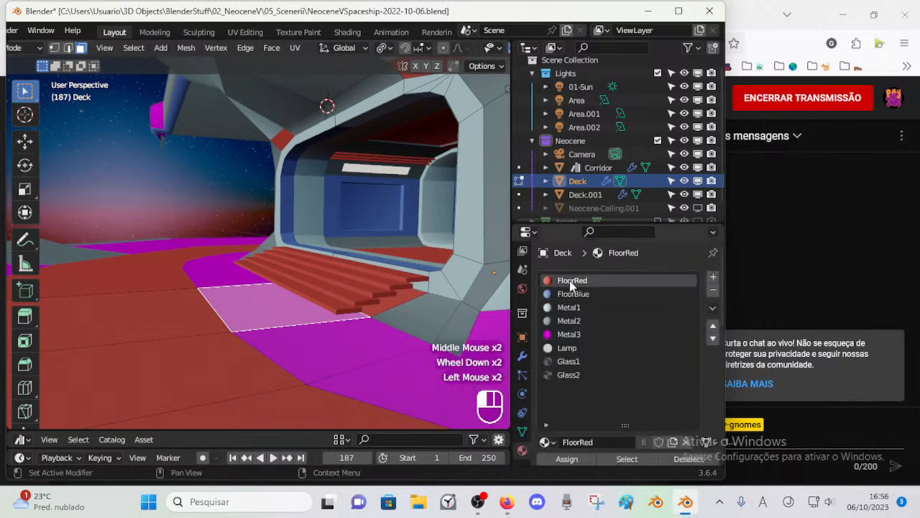
middle_click_drag(294, 268, 373, 308)
Step: Slide the Deck's floor edges beside the foot of the stairs inward by a factor of about 0.29
key("ctrl+Tab")
left_click(306, 280)
key("Tab")
key("Tab")
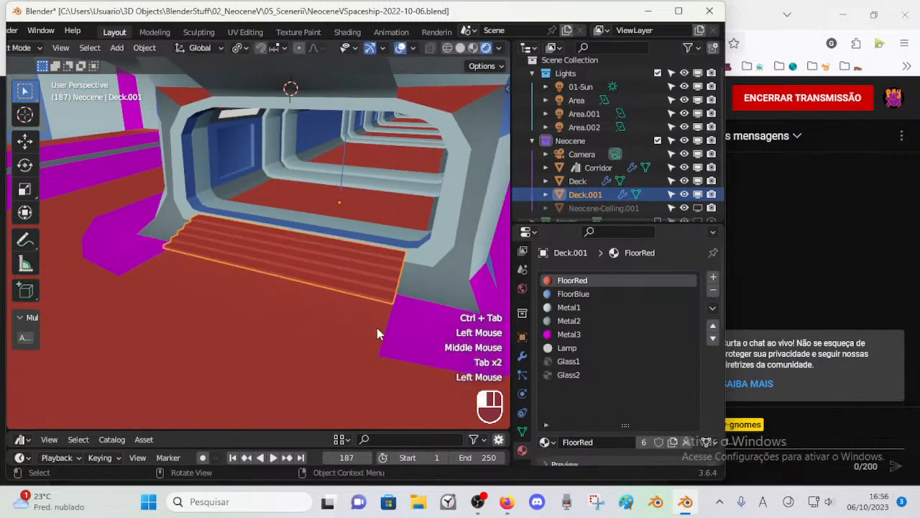
left_click(377, 328)
key("Tab")
key("2")
left_click(381, 332)
scroll(354, 336, "down", 1)
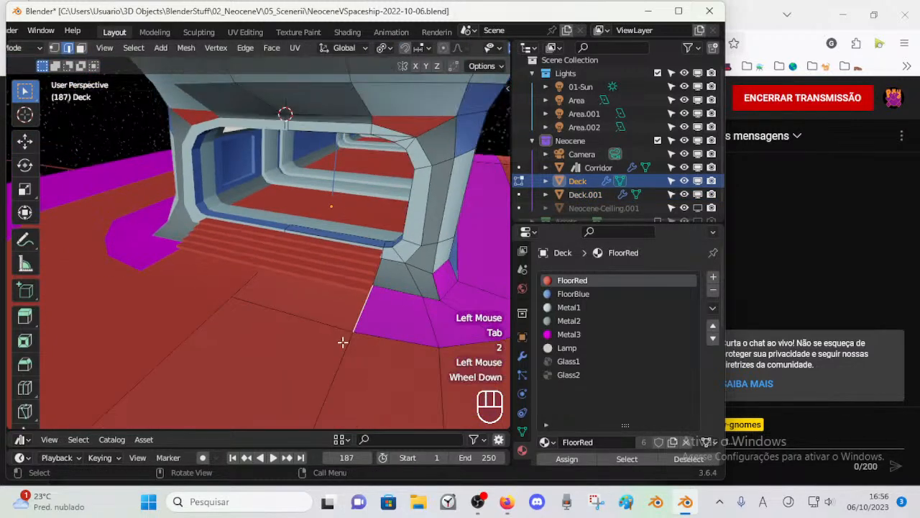
left_click(376, 329, "shift")
key("shift+v")
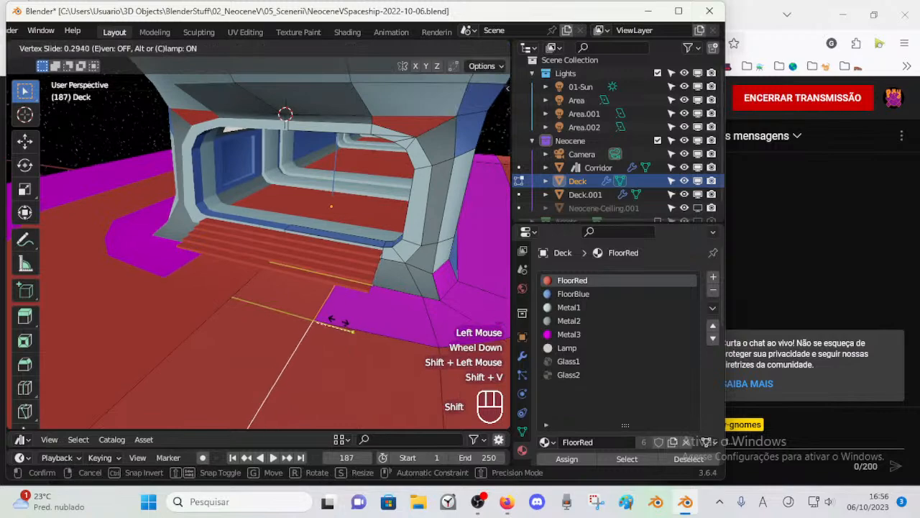
key("Tab")
Step: Add a crosswise loop cut to the array's base step and slide it about 0.61 toward the outer end
middle_click_drag(284, 294, 353, 305)
key("Tab")
key("Tab")
left_click(294, 260)
key("Tab")
scroll(331, 287, "up", 1)
key("ctrl+r")
left_click(403, 262)
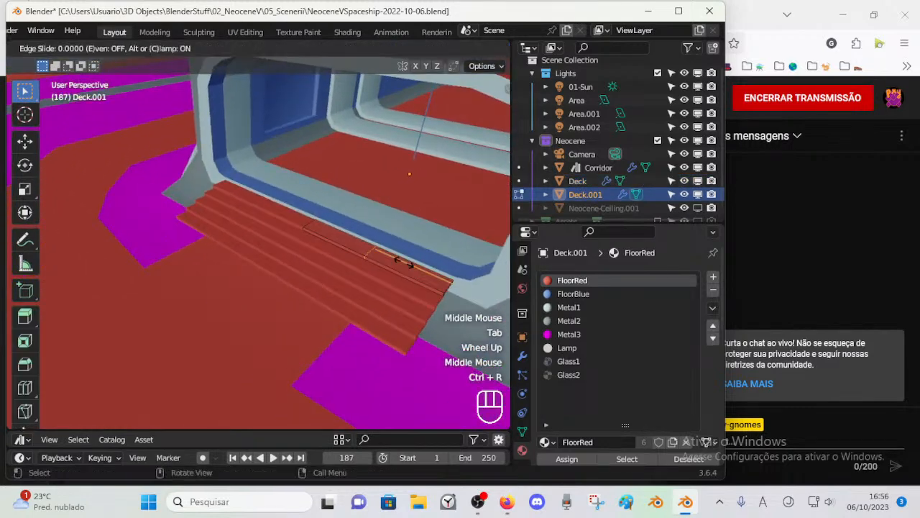
left_click(451, 280)
key("alt+a")
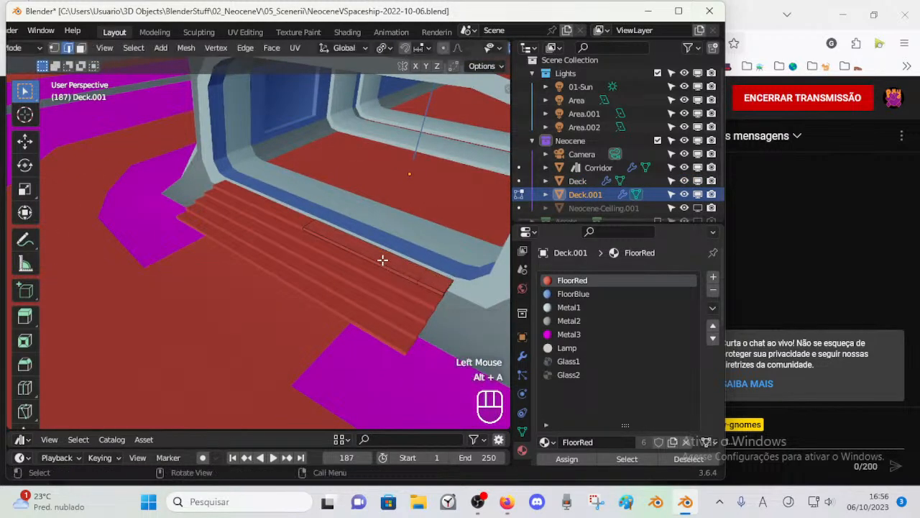
key("3")
left_click(379, 254)
key("alt+a")
key("l")
key("alt+a")
key("3")
left_click(371, 263, "alt+shift")
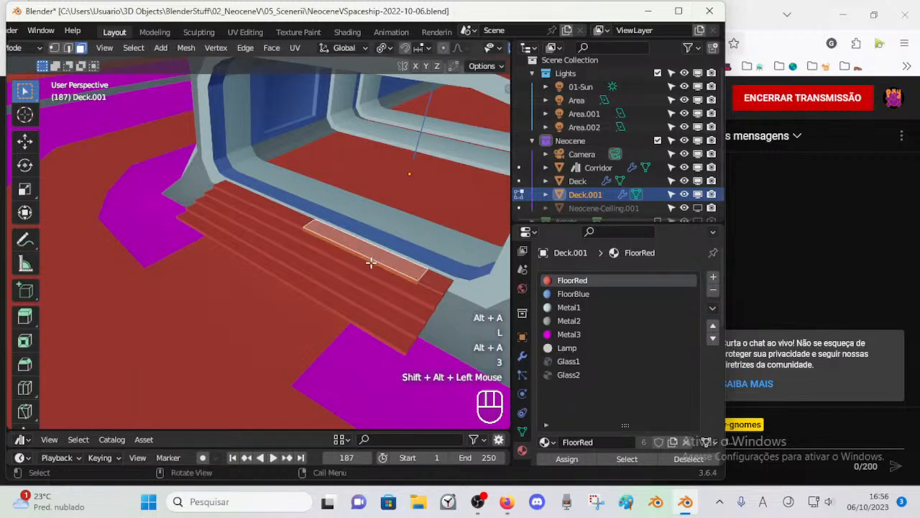
left_click(568, 320)
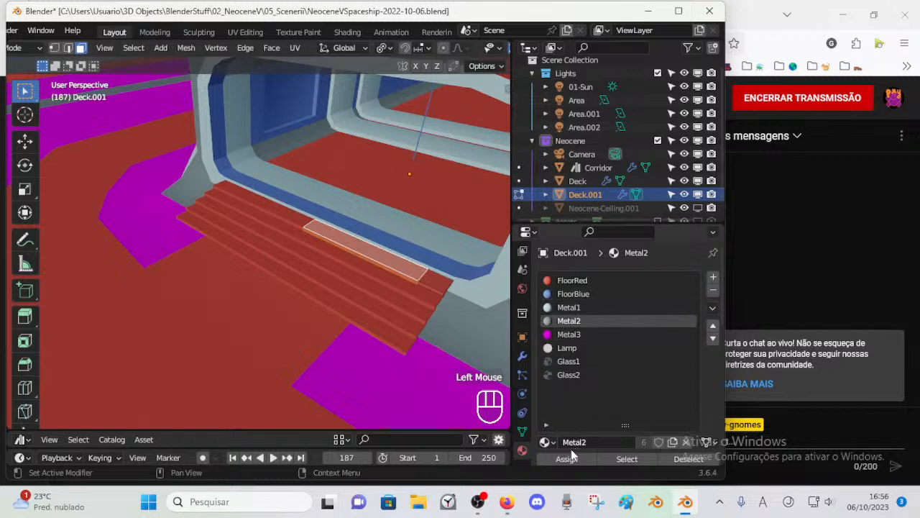
Step: Assign the Metal1 material to the face loop at the step's outer end and return to Object Mode
key("alt+a")
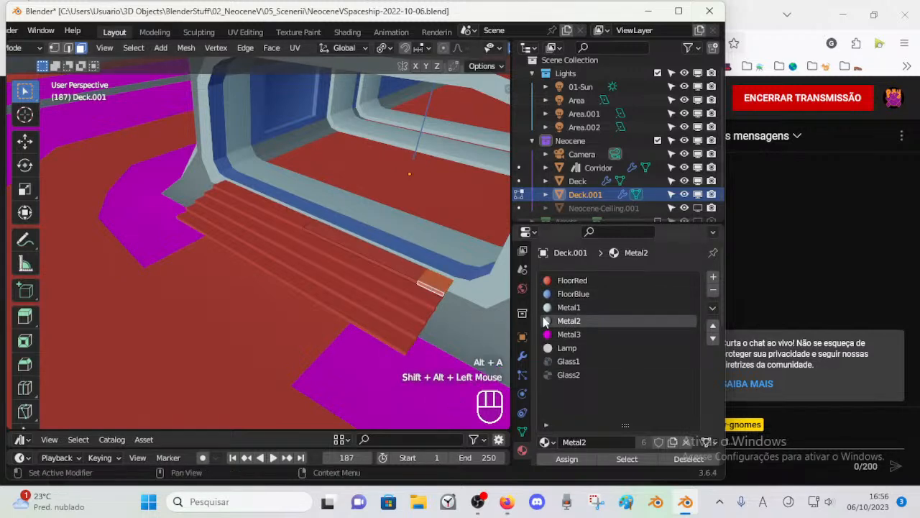
left_click(568, 307)
left_click(567, 458)
key("alt+a")
key("ctrl+Tab")
middle_click_drag(372, 321, 385, 267)
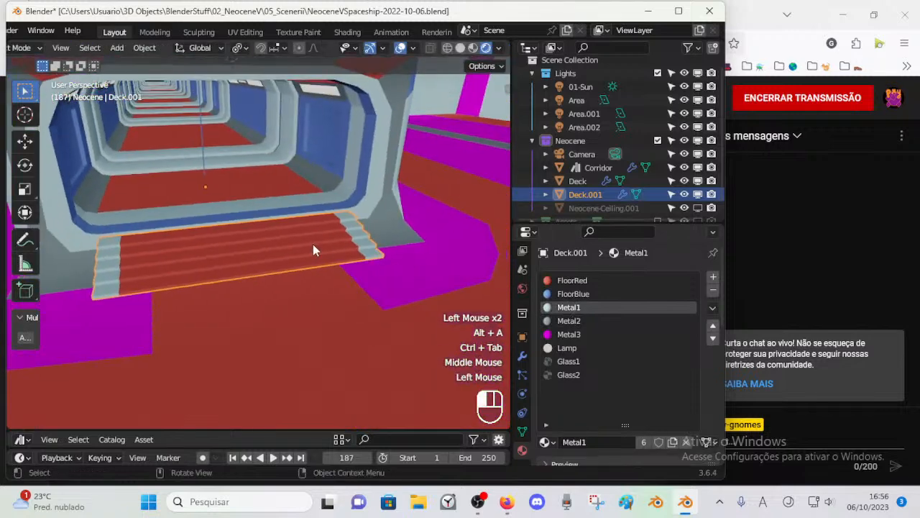
Step: Add another crosswise loop cut to the staircase's base step, inward from its metal end
key("Tab")
key("ctrl+r")
left_click(283, 228)
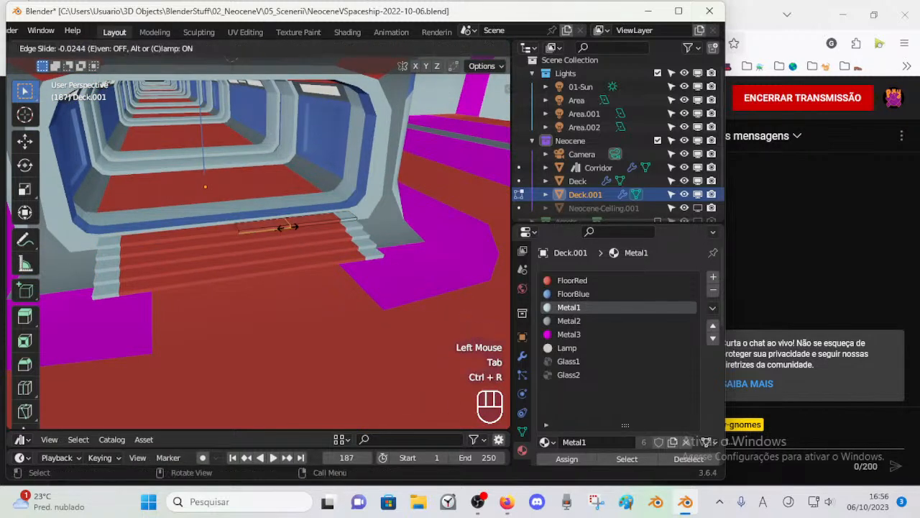
left_click(296, 226)
key("alt+a")
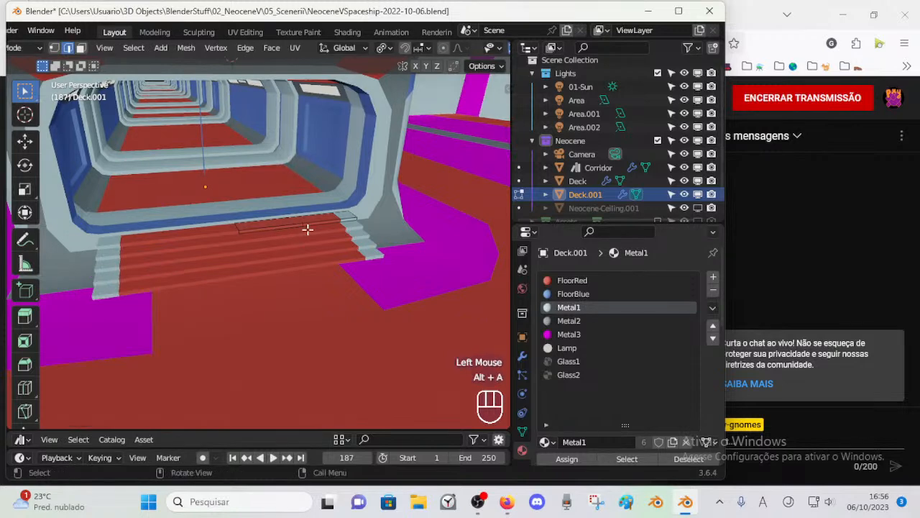
Step: Assign the FloorBlue material to the face loop beside the step's metal end, return to Object Mode and save the file
key("3")
left_click(319, 219, "alt+shift")
left_click(574, 294)
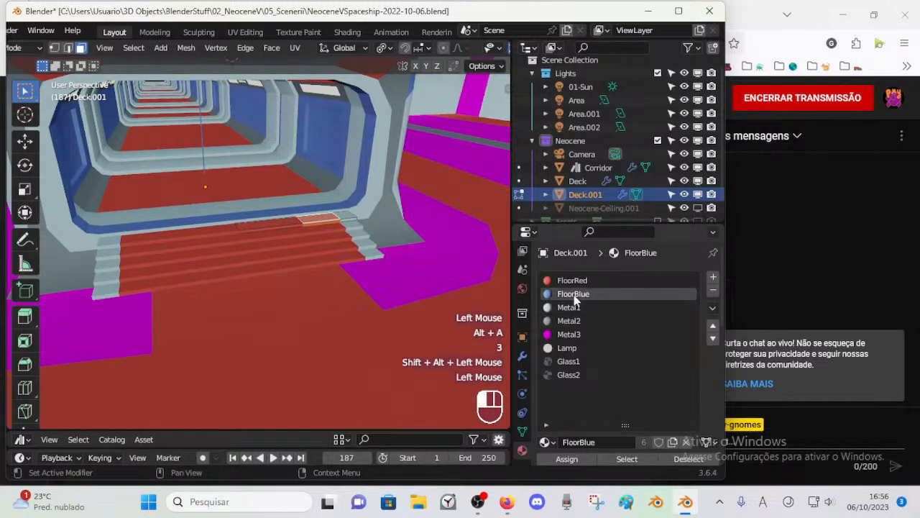
key("ctrl+Tab")
middle_click_drag(328, 292, 299, 257)
key("alt+a")
scroll(199, 269, "down", 5)
key("ctrl+s")
scroll(230, 258, "up", 2)
key("ctrl+s")
scroll(359, 279, "up", 1)
Step: Save the file and slide the whole staircase along the Y axis toward the corridor doorway
middle_click_drag(360, 279, 293, 290)
left_click(374, 294)
scroll(338, 276, "down", 2)
key("ctrl+s")
scroll(293, 280, "up", 2)
key("Tab")
key("Tab")
key("g")
key("y")
key("shift")
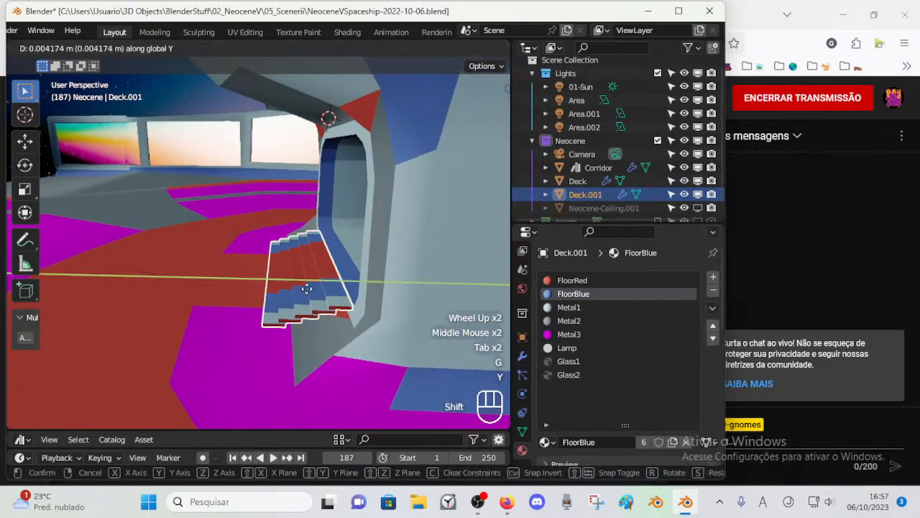
left_click(355, 288, "shift")
Step: Try to raise the staircase about 0.009 m along the Z axis
mouse_move(355, 288)
middle_mouse_down()
mouse_move(338, 272)
mouse_move(353, 269)
mouse_move(359, 280)
middle_mouse_up()
scroll(336, 269, "up", 1)
scroll(337, 270, "up", 1)
key("g")
key("z")
key("shift")
left_click(355, 260)
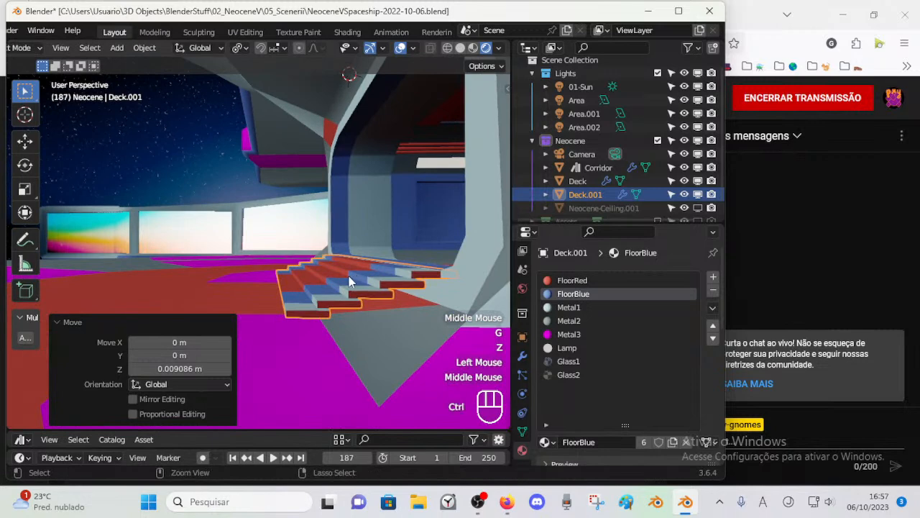
key("ctrl+z")
Step: Lower the staircase about 0.0032 m along the Z axis and save the file
key("g")
key("z")
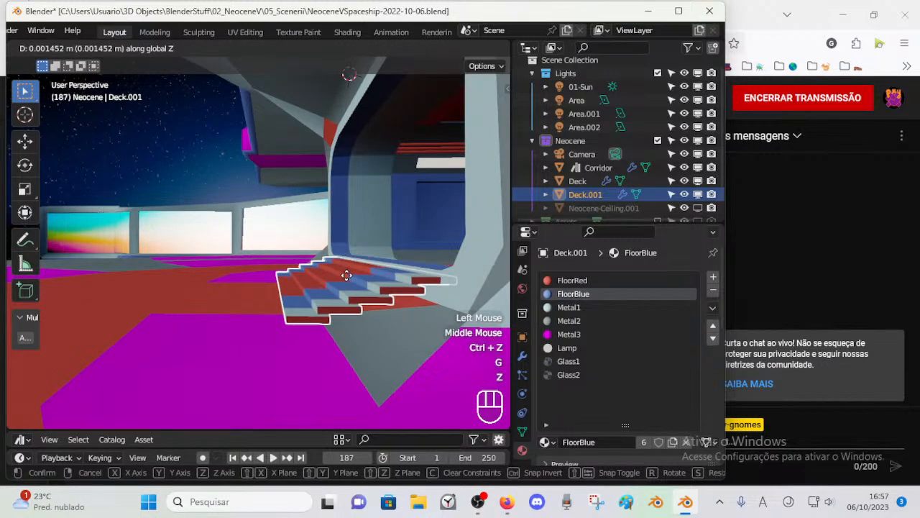
left_click(347, 283)
middle_click_drag(347, 281, 324, 256)
key("ctrl+s")
Step: Nudge the staircase up along the Z axis, then lower it about 0.0021 m
key("g")
key("z")
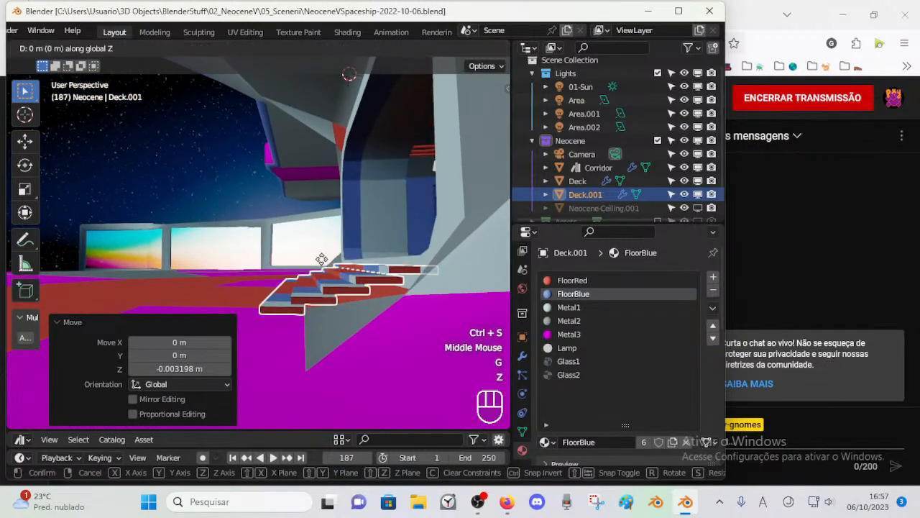
left_click(321, 249, "shift")
mouse_move(321, 249)
middle_mouse_down()
mouse_move(313, 267)
mouse_move(318, 261)
middle_mouse_up()
key("g")
key("z")
left_click(310, 272, "shift")
Step: Raise the staircase slightly along the Z axis, then lower it about 0.0013 m
key("g")
key("z")
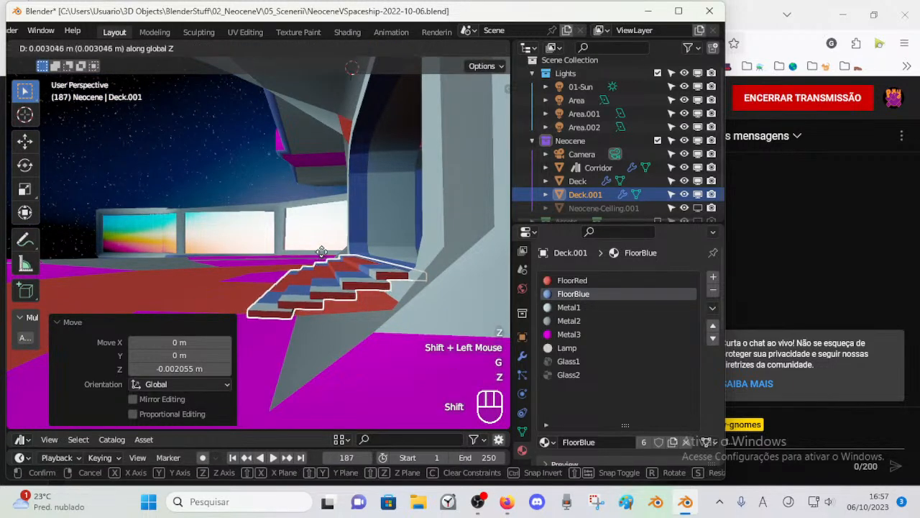
left_click(322, 259, "shift")
middle_click_drag(322, 268, 344, 292)
key("alt+a")
left_click(397, 301)
middle_click_drag(398, 300, 372, 304)
key("g")
key("z")
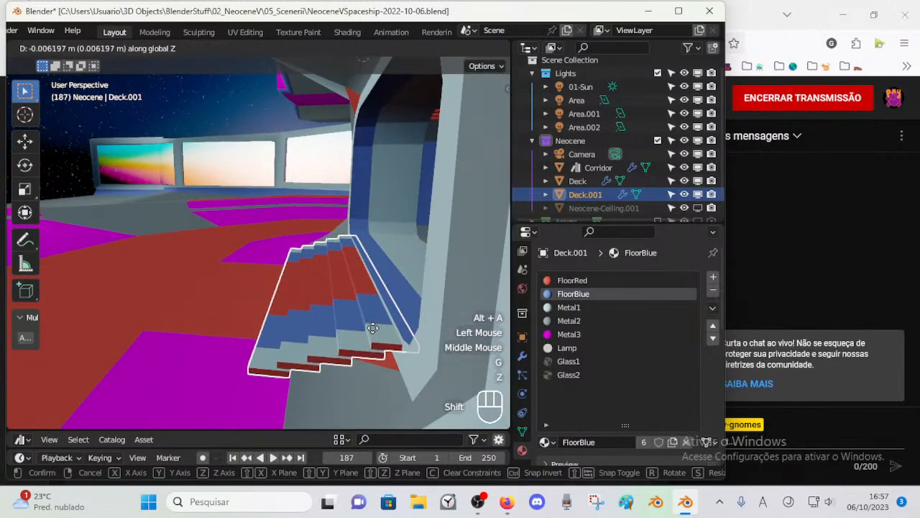
left_click(373, 328, "shift")
Step: Move the staircase about 0.0118 m in negative Y, out of the doorway, and adjust its height along Z
key("g")
key("y")
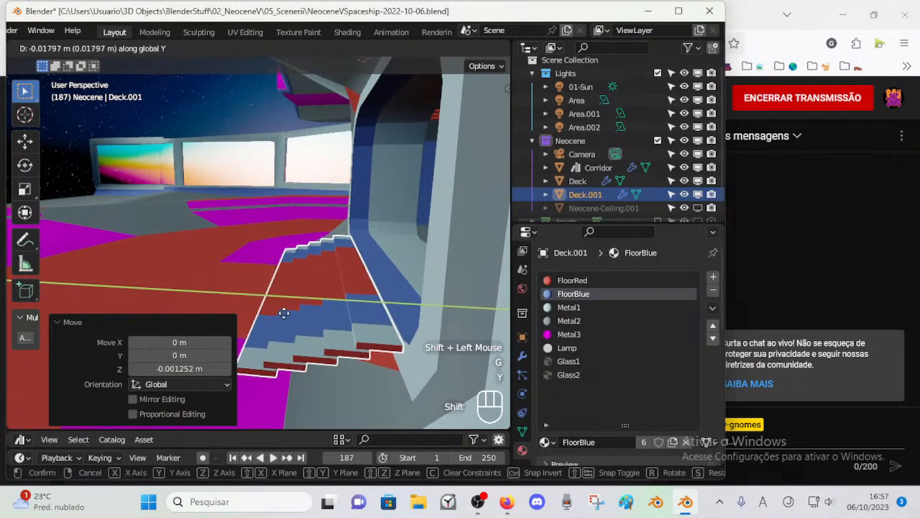
left_click(312, 314, "shift")
key("g")
key("z")
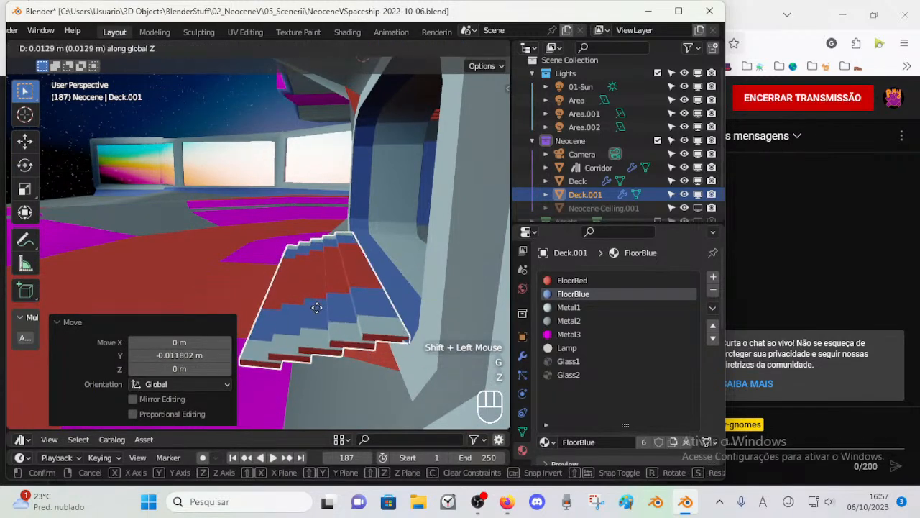
left_click(311, 313)
Step: Fine-tune the staircase's position against the doorway frame with small Y and Z moves, then deselect it
key("g")
key("y")
left_click(307, 315)
key("g")
key("z")
left_click(307, 302, "shift")
middle_click_drag(307, 296, 333, 325)
key("g")
key("y")
left_click(324, 278, "shift")
key("alt+a")
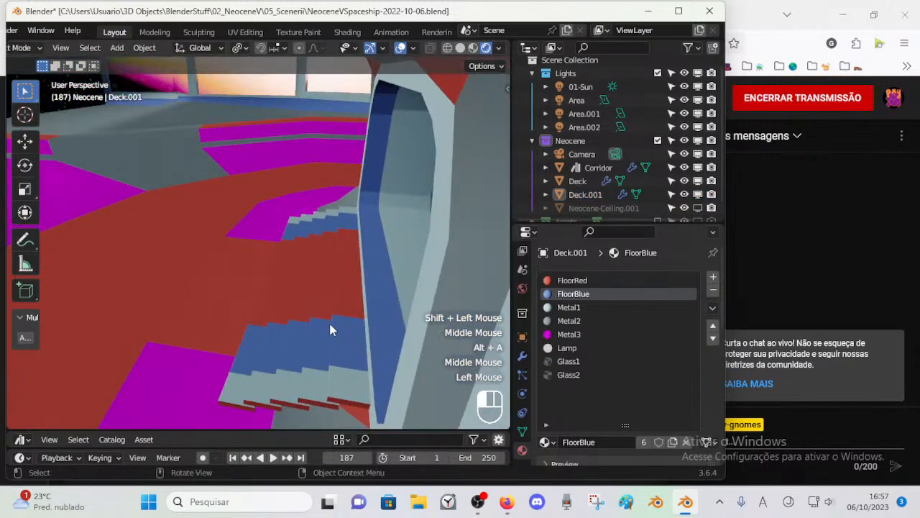
Step: Shift the staircase slightly outward from the doorway along the Y axis and deselect it
left_click(331, 323)
key("g")
key("y")
left_click(314, 321, "shift")
key("alt+a")
Step: Reposition the staircase along the Y and Z axes to line up its top step with the doorway sill
middle_click_drag(278, 264, 350, 249)
left_click(186, 299)
key("g")
key("y")
left_click(186, 298, "shift")
key("g")
key("z")
left_click(215, 271, "shift")
key("g")
key("y")
left_click(309, 282, "shift")
key("alt+a")
Step: Set the Z factor of the staircase array's relative offset to -1.6
left_click(401, 309)
left_click(342, 267)
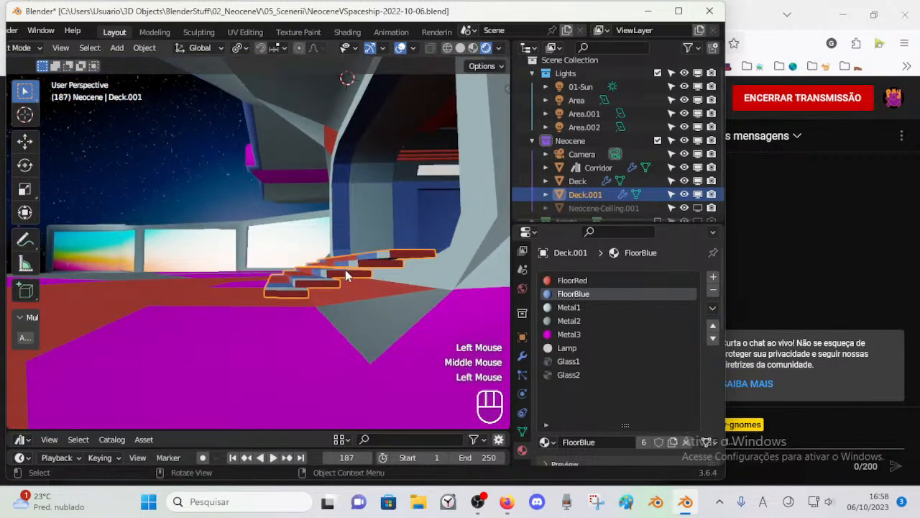
left_click(523, 331)
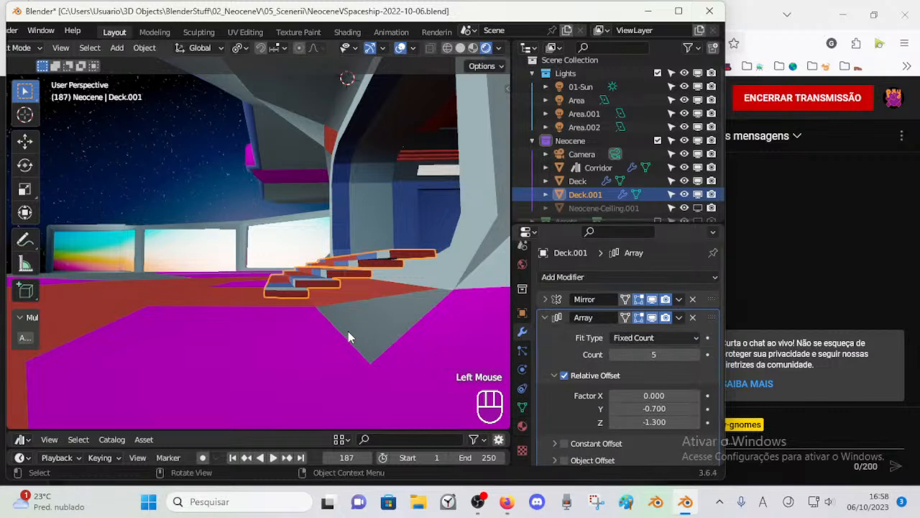
key("KP_3")
scroll(348, 331, "up", 2)
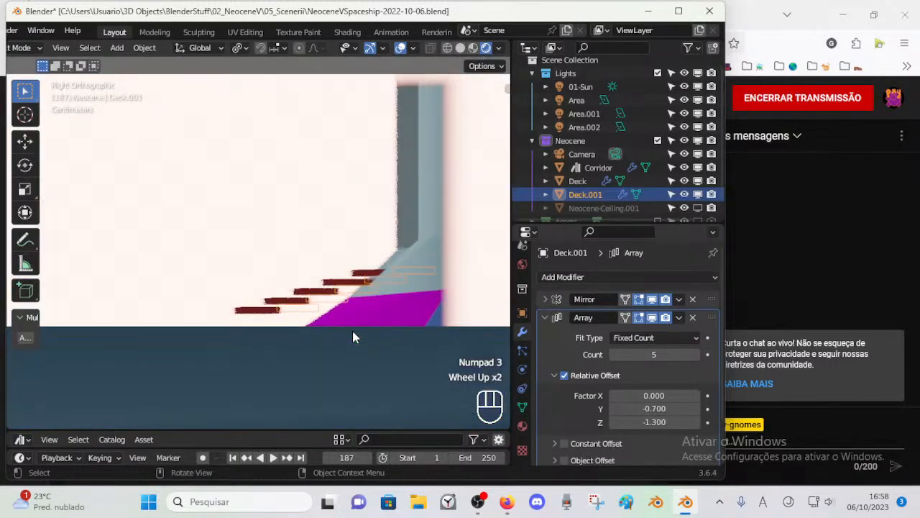
left_click(696, 423)
left_click(697, 424)
left_click(613, 425)
left_click(613, 425)
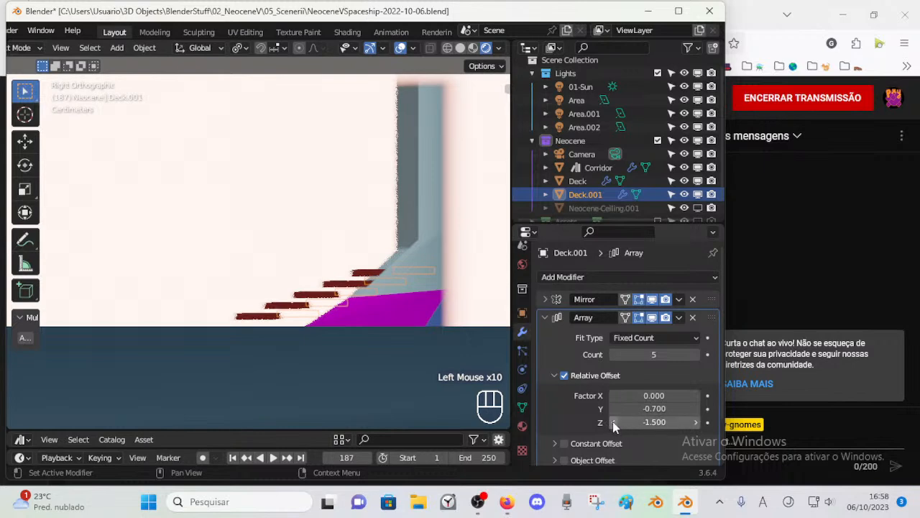
middle_click_drag(402, 309, 191, 207)
scroll(191, 207, "down", 1)
middle_click_drag(216, 240, 375, 272)
left_click(392, 283)
scroll(445, 322, "down", 1)
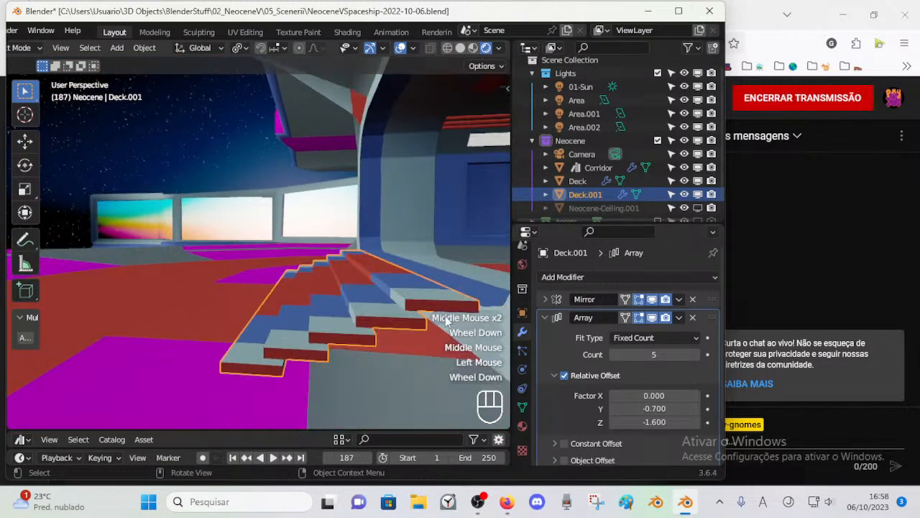
Step: Set the Y factor of the staircase array's relative offset to -0.9 and save the file
left_click(696, 412)
left_click(615, 409)
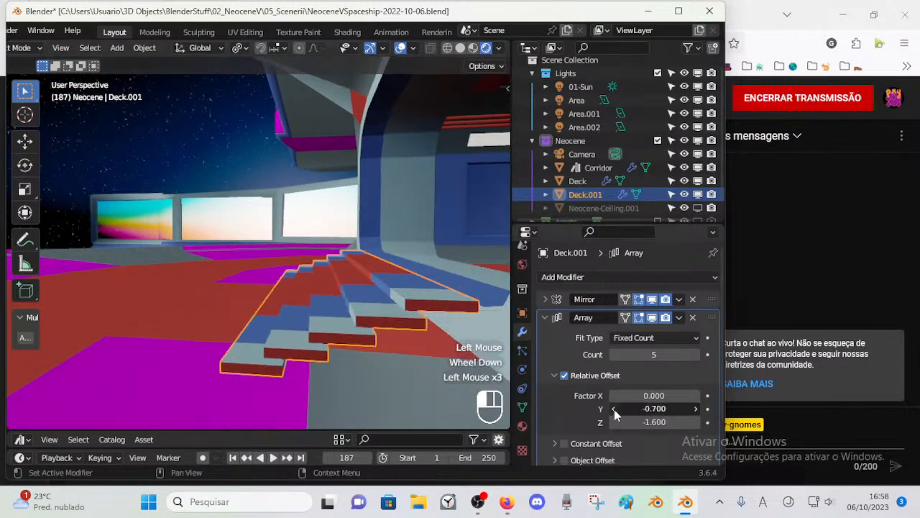
left_click(614, 409)
left_click(615, 409)
left_click(614, 409)
middle_click_drag(373, 282, 280, 304)
scroll(279, 305, "down", 2)
key("alt+a")
middle_click_drag(366, 304, 186, 245)
left_click(257, 283)
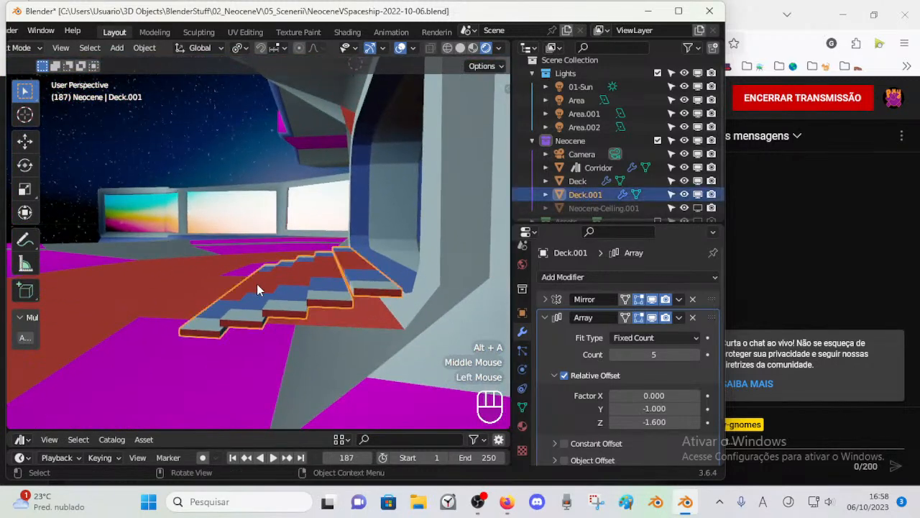
left_click(333, 297)
middle_click_drag(298, 293, 373, 253)
key("ctrl+s")
Step: Examine the staircase and doorway up close and from across the deck, and save the file
middle_click_drag(302, 273, 359, 330)
key("alt+a")
left_click(356, 284)
middle_click_drag(357, 284, 321, 282)
key("alt+a")
scroll(206, 284, "down", 3)
scroll(318, 304, "down", 1)
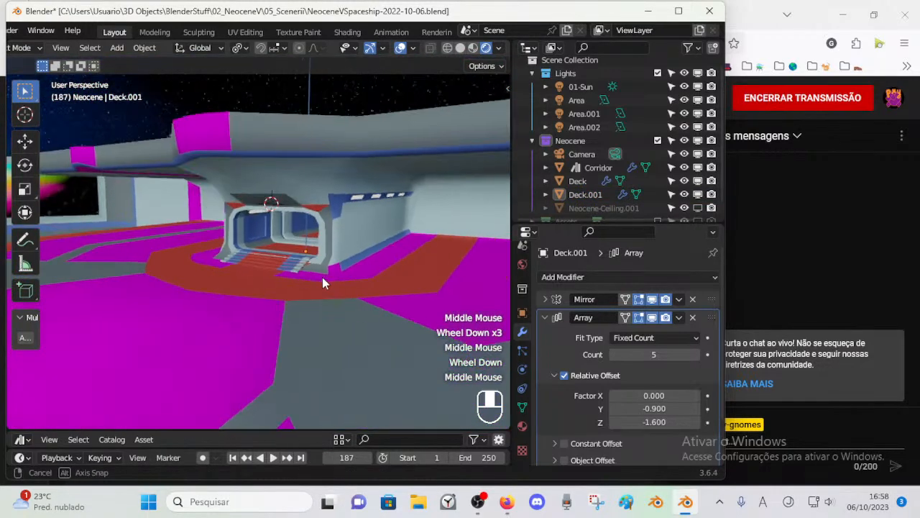
scroll(321, 281, "up", 3)
key("ctrl+s")
Step: Assign the Metal2 material to the Deck's red face above the doorway's upper corner
middle_click_drag(323, 251, 291, 260)
middle_click_drag(291, 261, 270, 281)
left_click(269, 280)
key("Tab")
scroll(370, 217, "up", 1)
key("3")
left_click(379, 214)
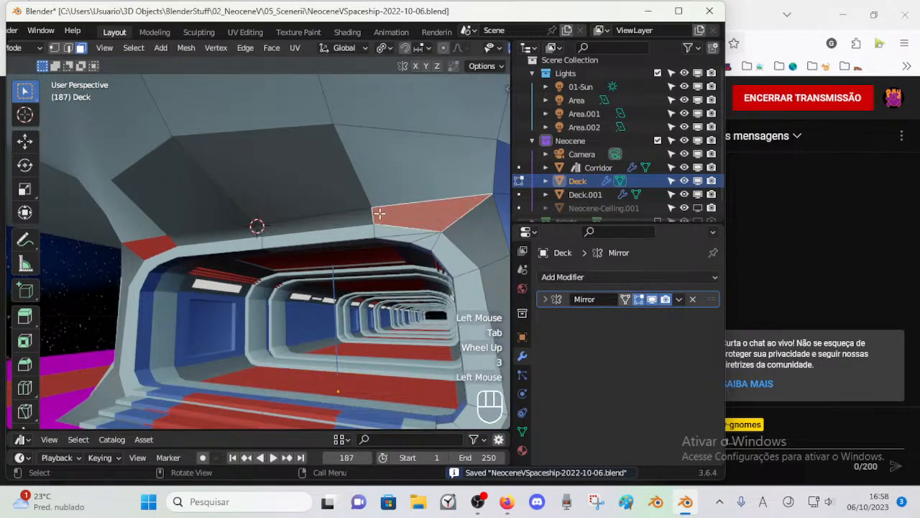
scroll(460, 308, "down", 2)
left_click(522, 450)
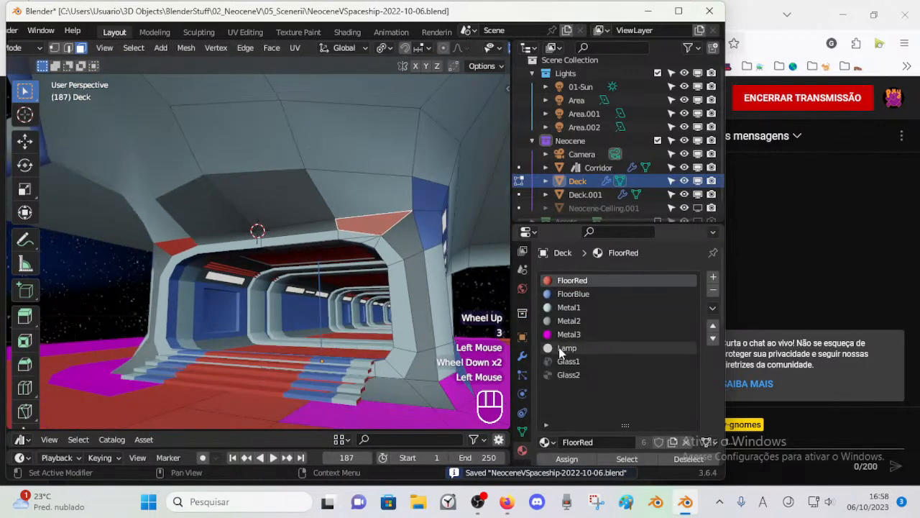
left_click(569, 321)
Step: Assign the Metal1 material to the Deck's dark grey panels above the doorway and clear the selection
left_click(234, 201)
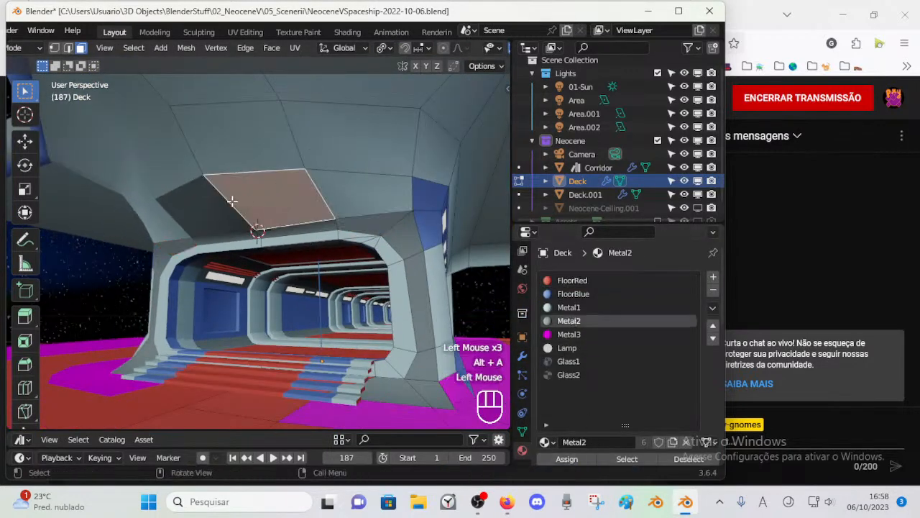
left_click(587, 305)
left_click(579, 459)
key("alt+a")
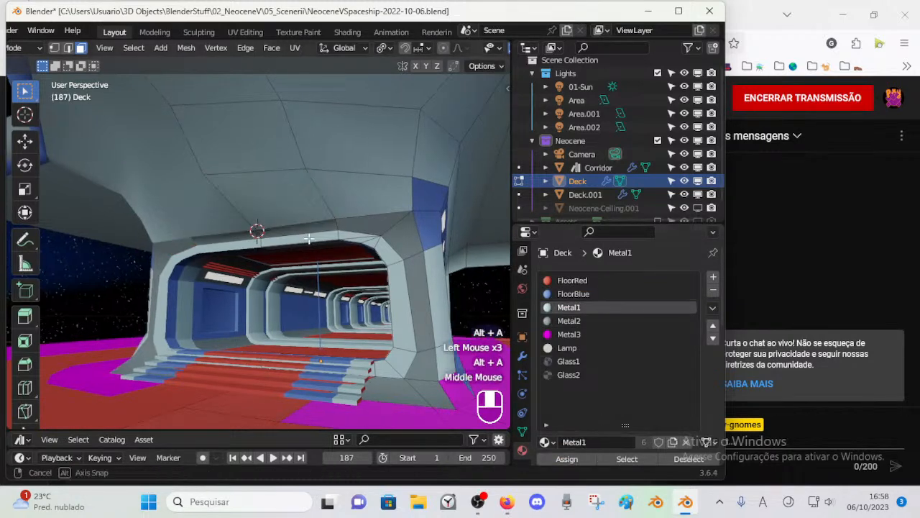
Step: Assign the Metal1 material to the blue wall face beside the doorway's outer upper corner
middle_click_drag(302, 251, 260, 251)
scroll(394, 216, "down", 2)
left_click(364, 227)
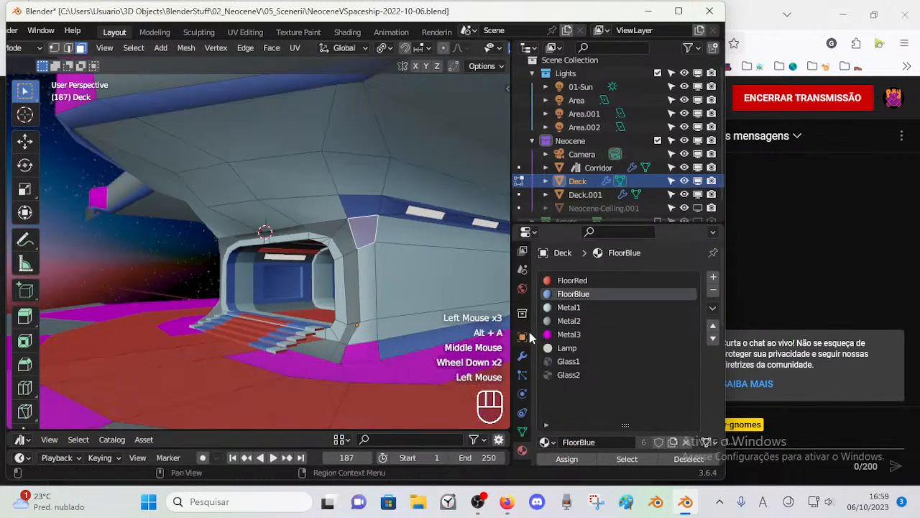
left_click(578, 320)
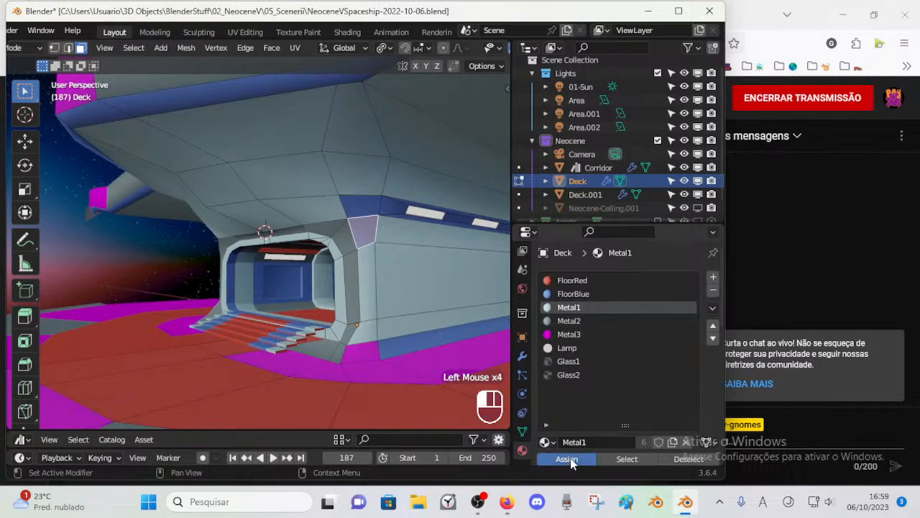
Step: Assign the FloorBlue material to the panels directly above the doorway, clear the selection and save the file
middle_click_drag(325, 252, 328, 207)
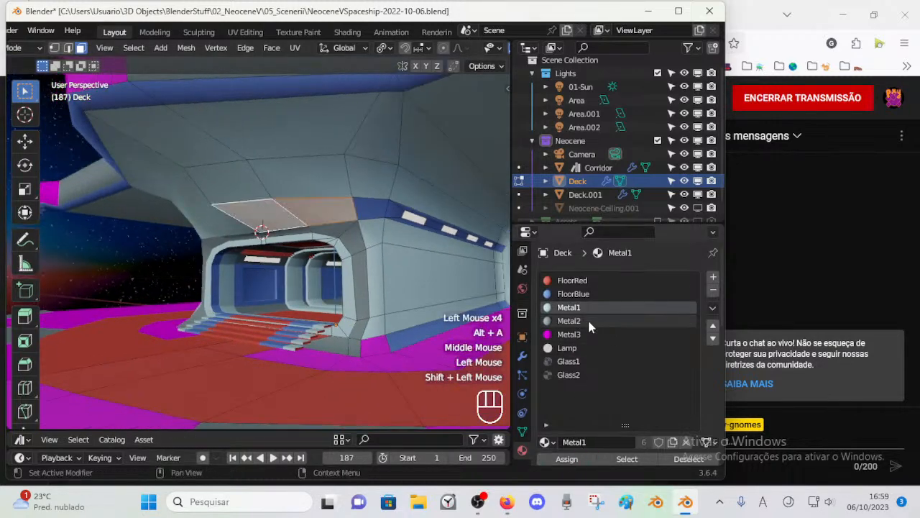
left_click(579, 293)
left_click(566, 458)
key("alt+a")
middle_click_drag(374, 277, 330, 276)
key("ctrl+s")
Step: Assign the FloorBlue material to the magenta face at the foot of the doorway's outer corner, clear the selection and save the file
scroll(346, 257, "down", 2)
middle_click_drag(343, 316, 323, 318)
left_click(323, 319)
left_click(579, 296)
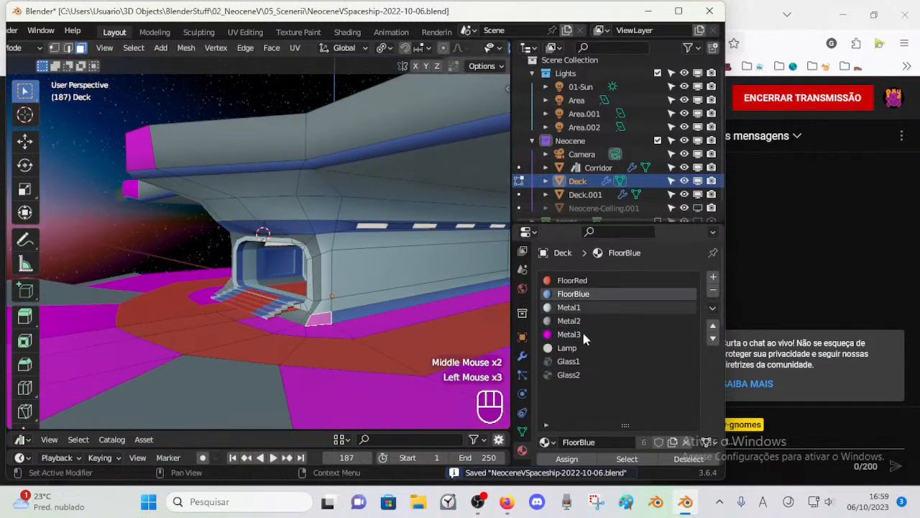
left_click(578, 457)
key("alt+a")
middle_click_drag(345, 317, 269, 302)
key("ctrl+s")
scroll(336, 312, "up", 2)
key("ctrl+s")
Step: Move the light wall's bottom corner vertex beside the doorway about 0.054 m along Y in the Deck mesh
key("ctrl+Tab")
left_click(305, 372)
key("Tab")
scroll(336, 373, "up", 1)
scroll(302, 324, "up", 3)
left_click(383, 335)
scroll(319, 328, "down", 2)
scroll(307, 327, "up", 1)
left_click(268, 302)
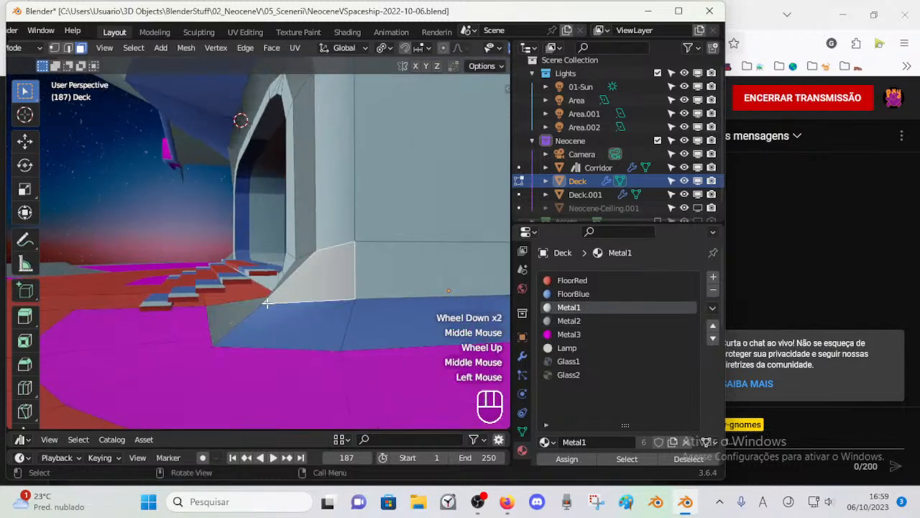
left_click(263, 306)
key("g")
key("y")
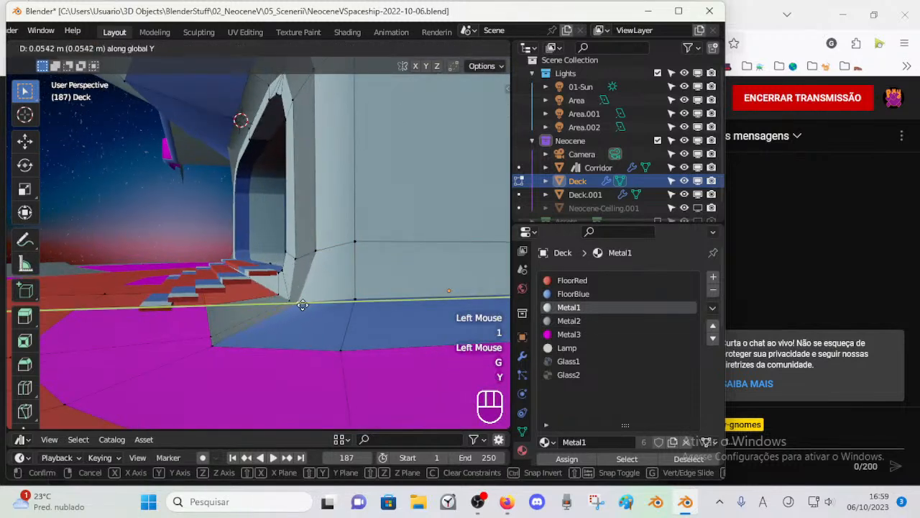
left_click(303, 305)
Step: Move the blue skirting's lower corner vertex along Y and select the grey base panel's outer floor vertices
left_click(213, 339)
left_click(220, 343)
key("g")
key("y")
left_click(280, 349)
left_click(220, 325)
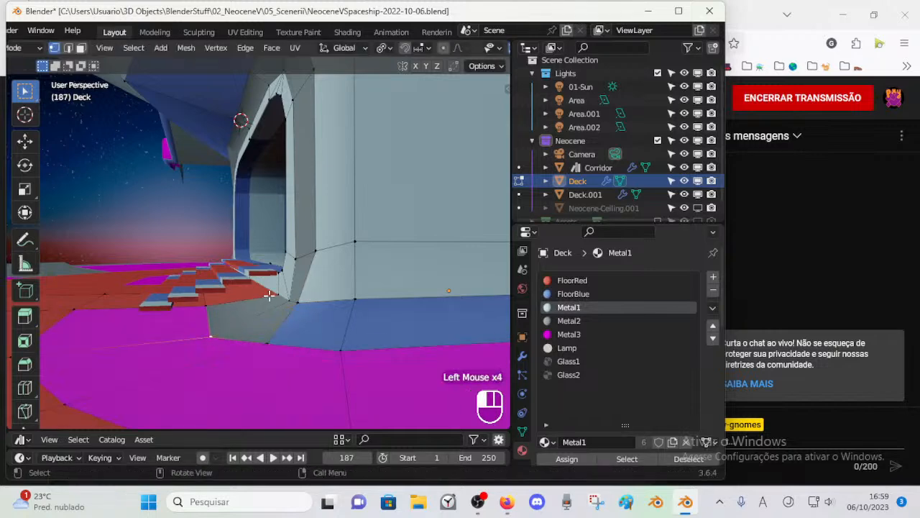
key("g")
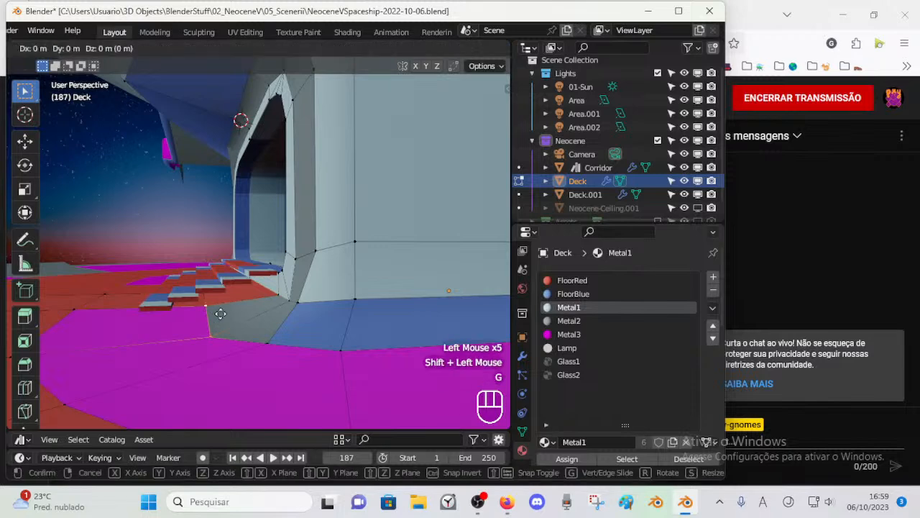
key("y")
key("Escape")
middle_click_drag(249, 308, 207, 305)
key("g")
key("y")
key("Escape")
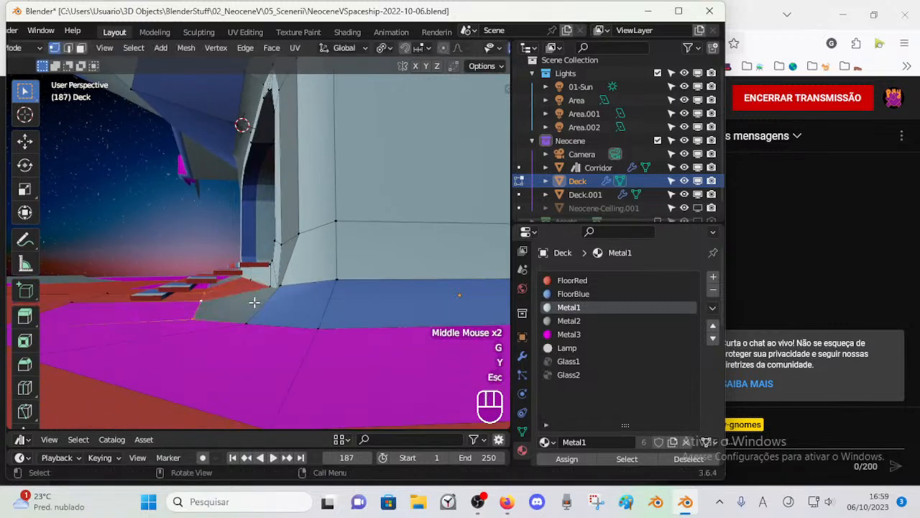
Step: Move the grey base panel's two outer floor vertices along Y towards the wall, and shift the skirting's lower corner vertex slightly along Y
key("g")
key("y")
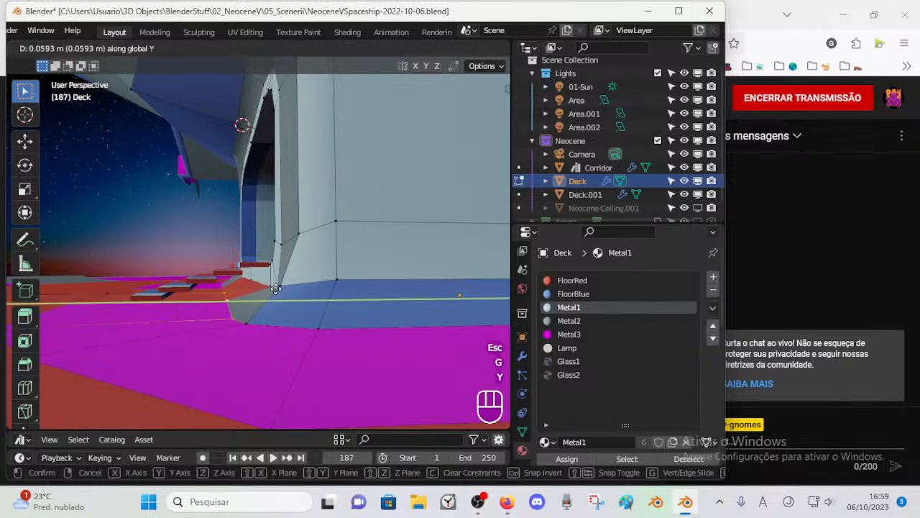
left_click(254, 317)
left_click(256, 321)
key("g")
key("y")
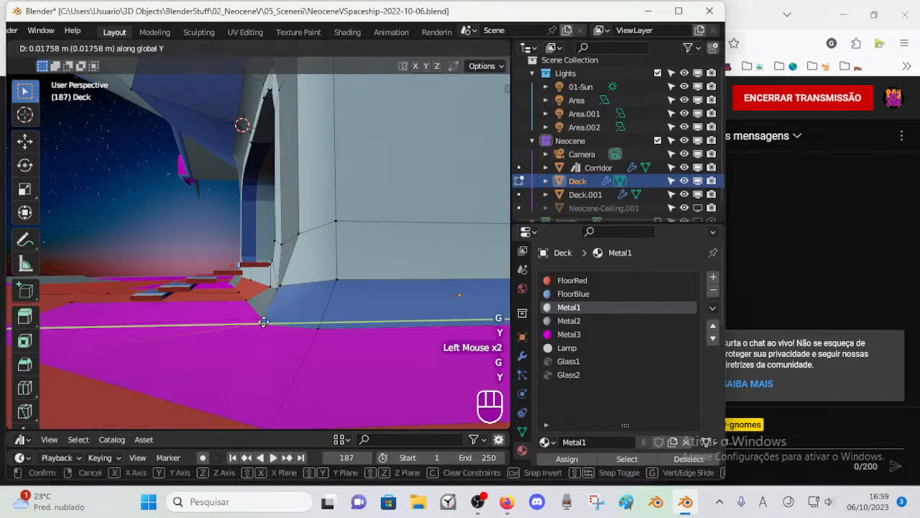
left_click(270, 322)
middle_click_drag(268, 322, 289, 302)
Step: Try to move the selected floor vertices beside the doorway along X
key("2")
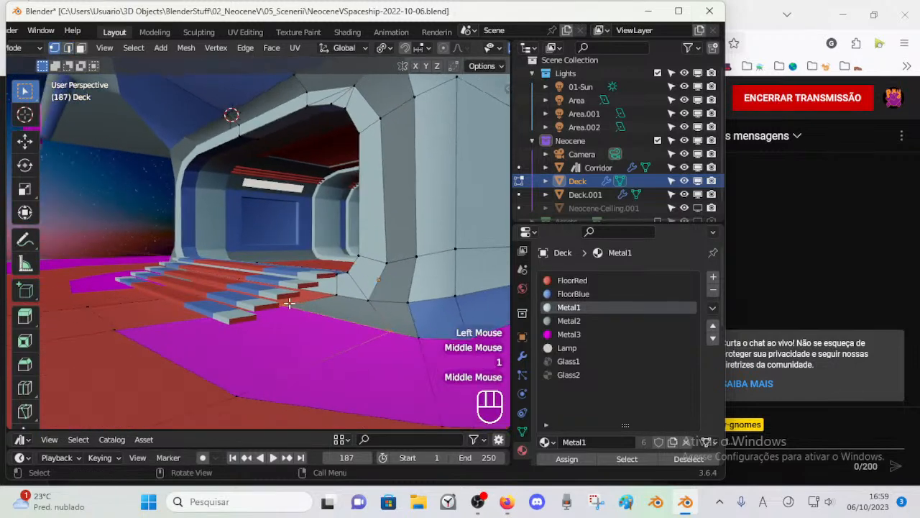
key("g")
key("x")
left_click(369, 320)
middle_click_drag(369, 319, 367, 345)
key("ctrl+z")
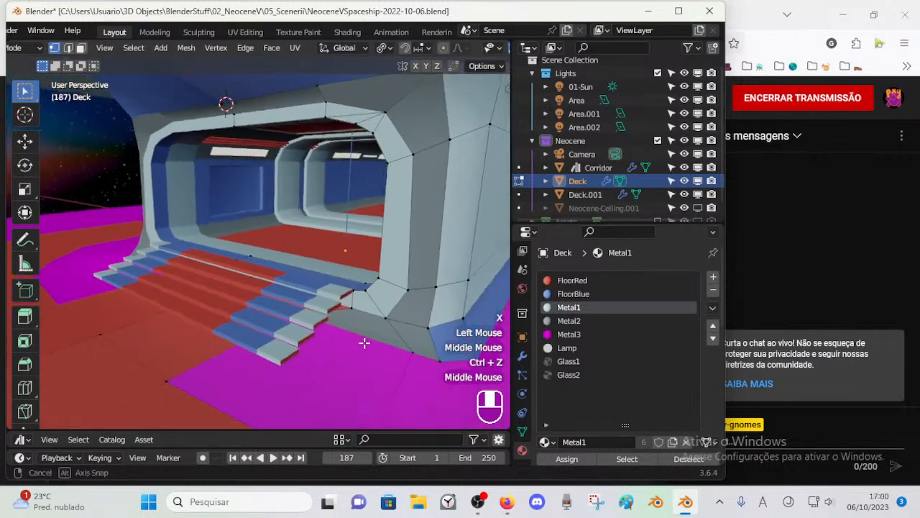
left_click(403, 349)
scroll(403, 350, "down", 1)
left_click(186, 345)
key("g")
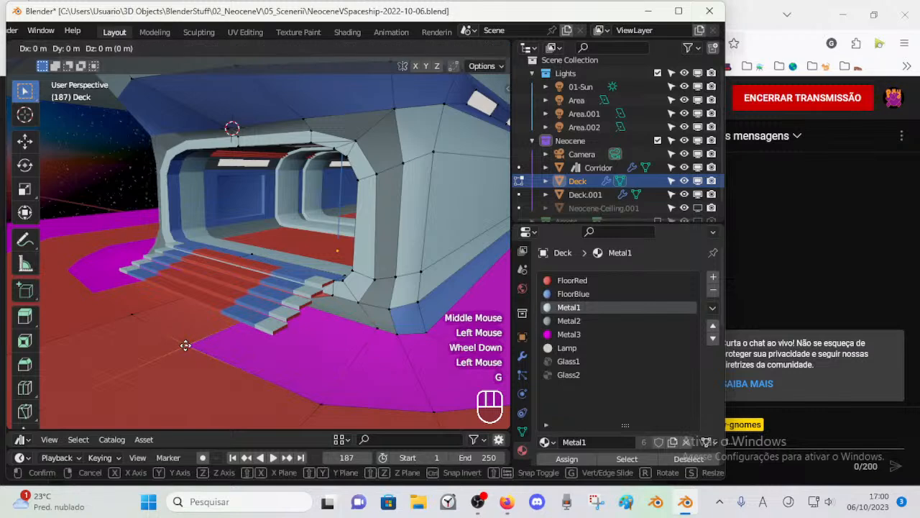
key("x")
key("Escape")
Step: Move the grey base panel's outer floor vertex about -0.06 m along X, and shift the vertex at the door frame's foot along X
middle_click_drag(255, 366, 331, 357)
key("g")
key("x")
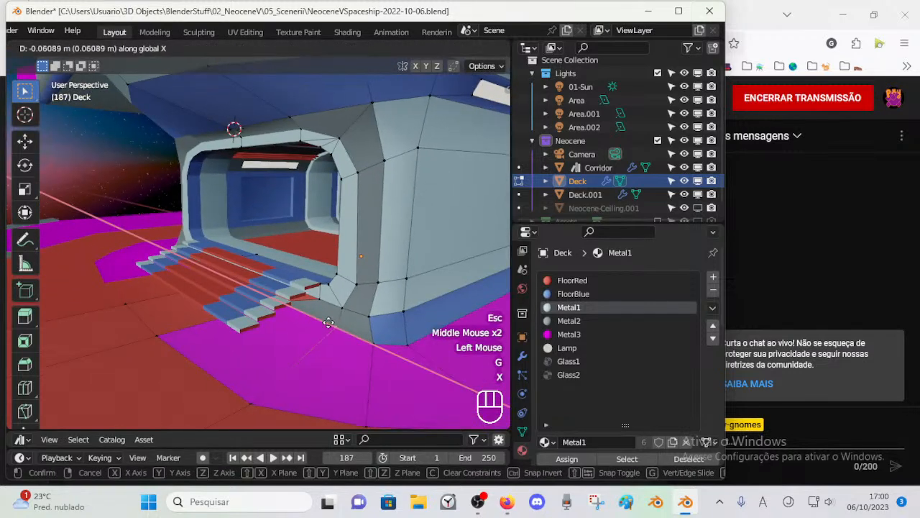
left_click(324, 321)
left_click(340, 301)
key("g")
key("x")
left_click(334, 302)
Step: Move the magenta floor panel's outer corner vertex in front of the stairs about -0.052 m along X and save the file
left_click(262, 409)
key("g")
key("x")
left_click(268, 402)
scroll(274, 364, "down", 2)
middle_click_drag(274, 364, 357, 370)
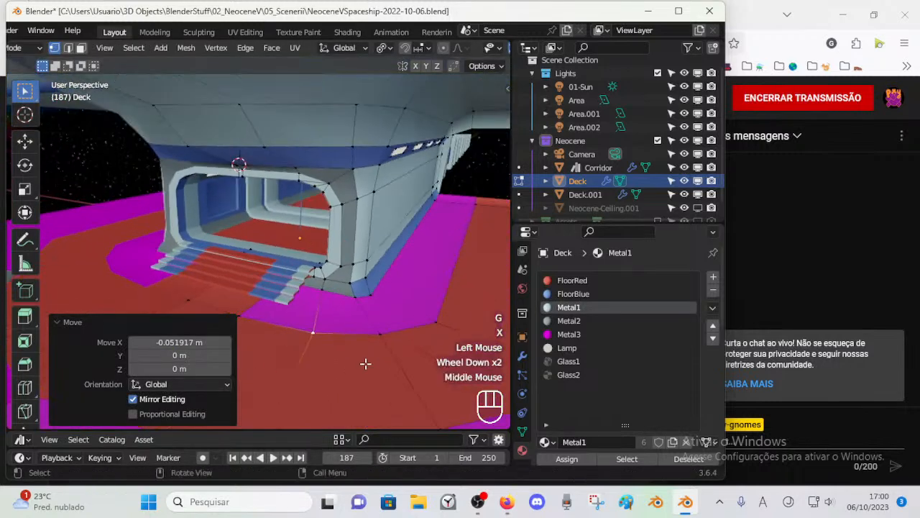
left_click(382, 338)
middle_click_drag(383, 341, 251, 327)
key("ctrl+Tab")
key("ctrl+s")
Step: Place the 3D cursor on the vertex at the foot of the doorway's outer corner as alignment reference
scroll(292, 340, "up", 2)
key("Tab")
key("1")
key("shift+s")
left_click(257, 297, "shift")
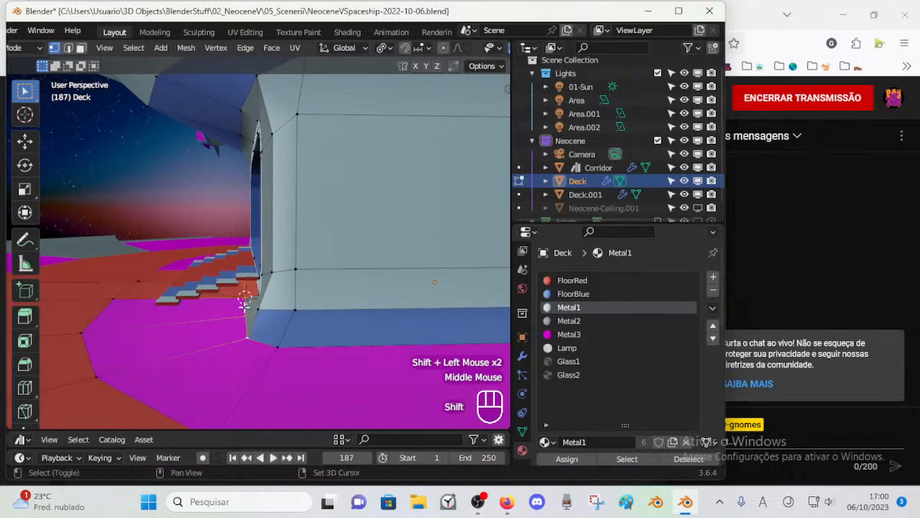
Step: Align the selected floor vertices at the doorway's foot by scaling them to 0 along Y, clear the selection and save the file
key("s")
key("y")
key("KP_Enter")
key("alt+a")
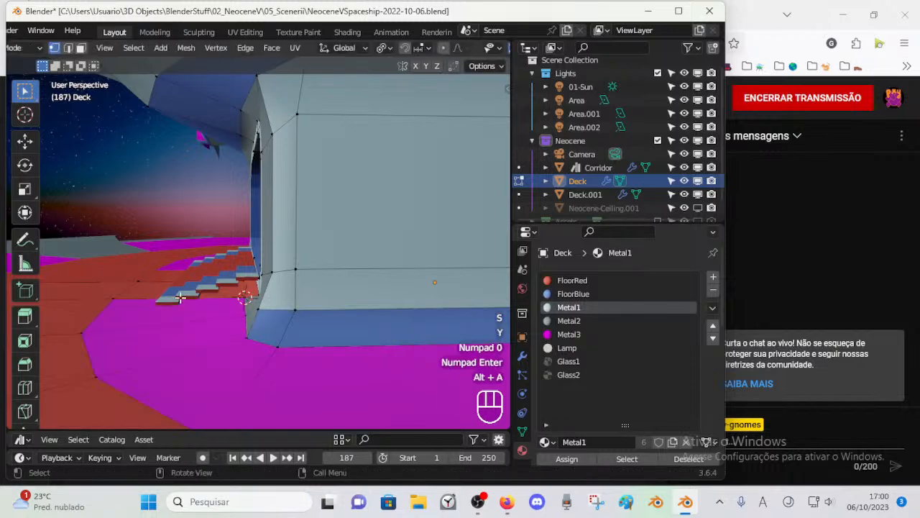
middle_click_drag(307, 295, 269, 307)
middle_click_drag(340, 288, 268, 231)
key("ctrl+Tab")
key("ctrl+s")
Step: Snap the 3D cursor to the vertex at the inner end of the grey panels' upper edge above the doorway
key("1")
key("ctrl+z")
scroll(337, 293, "down", 2)
left_click(301, 188)
key("Tab")
middle_click_drag(301, 188, 287, 230)
scroll(333, 187, "up", 2)
middle_click_drag(288, 230, 263, 261)
scroll(263, 261, "up", 2)
middle_click_drag(316, 245, 193, 156)
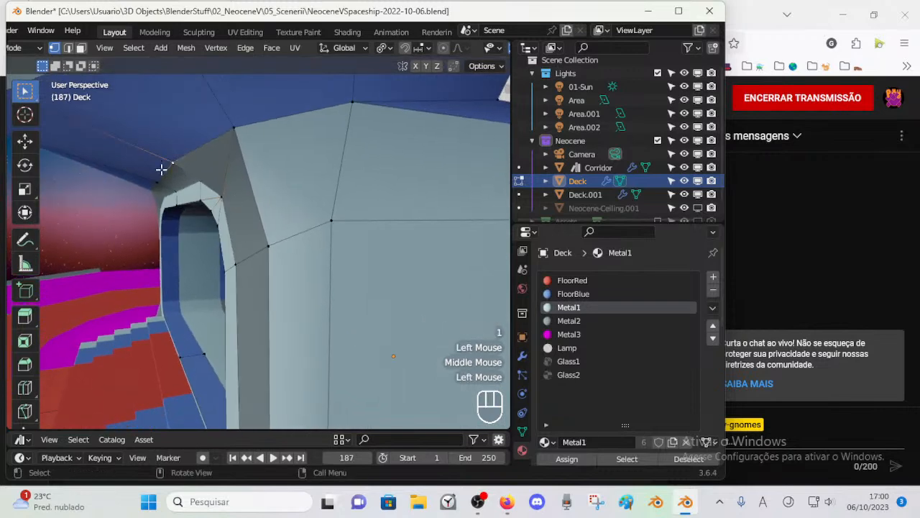
left_click(161, 169)
scroll(164, 181, "down", 1)
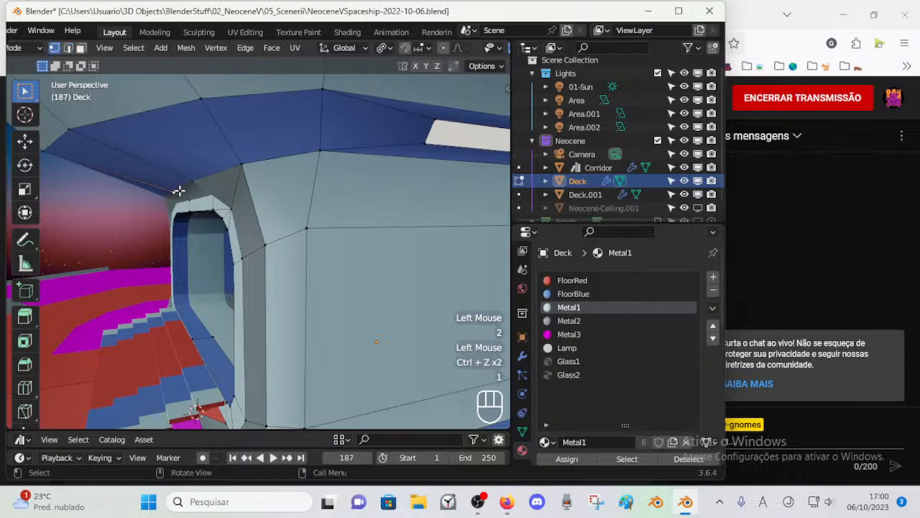
key("shift+s")
Step: Move the two outer vertices on the grey panels' upper edge above the doorway along Y, one at a time
middle_click_drag(220, 179, 197, 174)
key("g")
key("y")
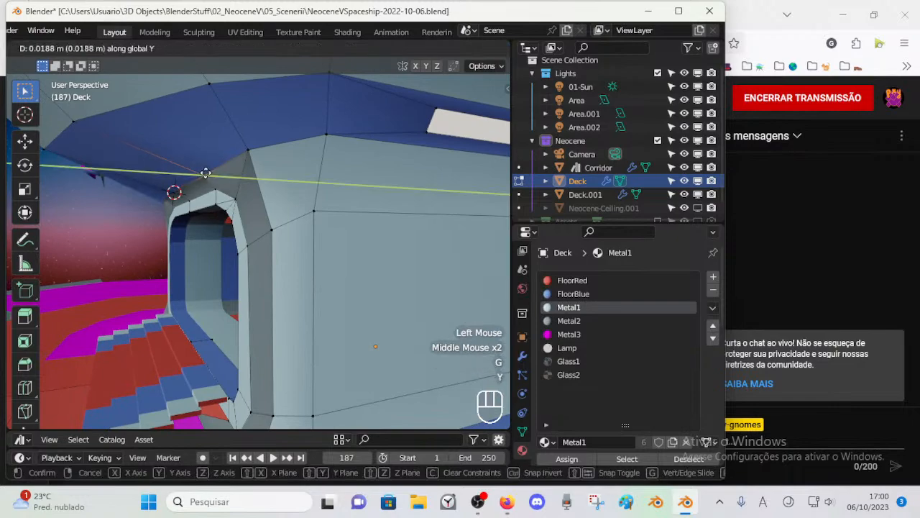
left_click(211, 172)
left_click(263, 146)
key("g")
key("y")
left_click(261, 160)
middle_click_drag(261, 159, 364, 202)
Step: In right orthographic view, snap the 3D cursor to the outermost vertex of the grey panels' upper edge above the doorway
middle_click_drag(429, 185, 230, 252)
key("3")
left_click(335, 177, "alt+shift")
key("1")
left_click(266, 179)
key("KP_3")
scroll(229, 181, "up", 1)
scroll(323, 285, "up", 2)
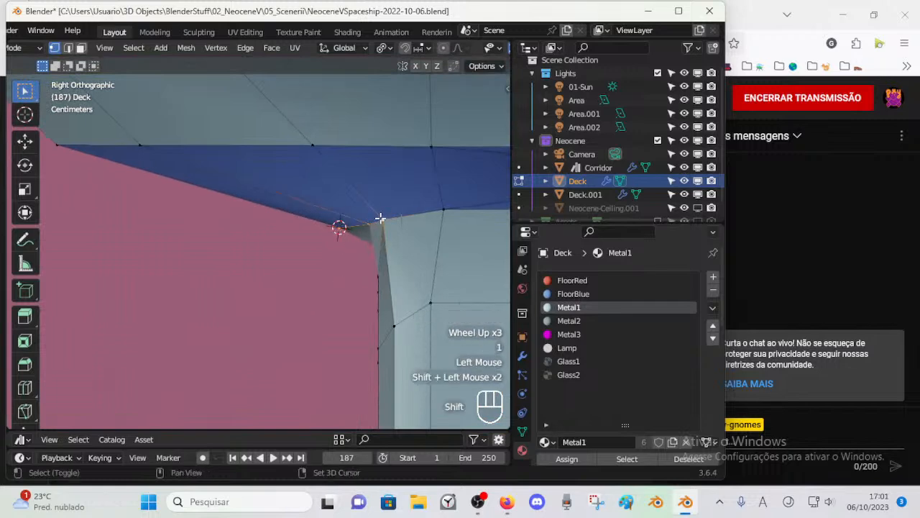
key("shift+s")
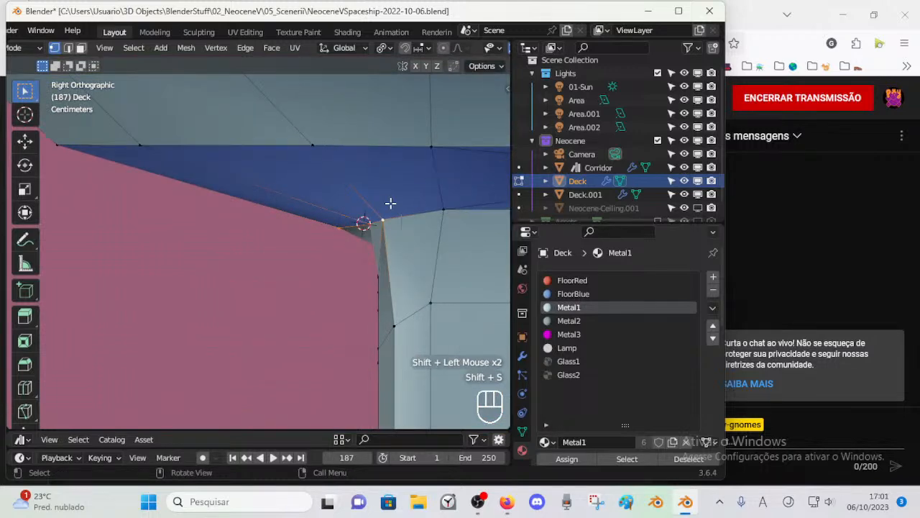
key("shift+s")
left_click(382, 219)
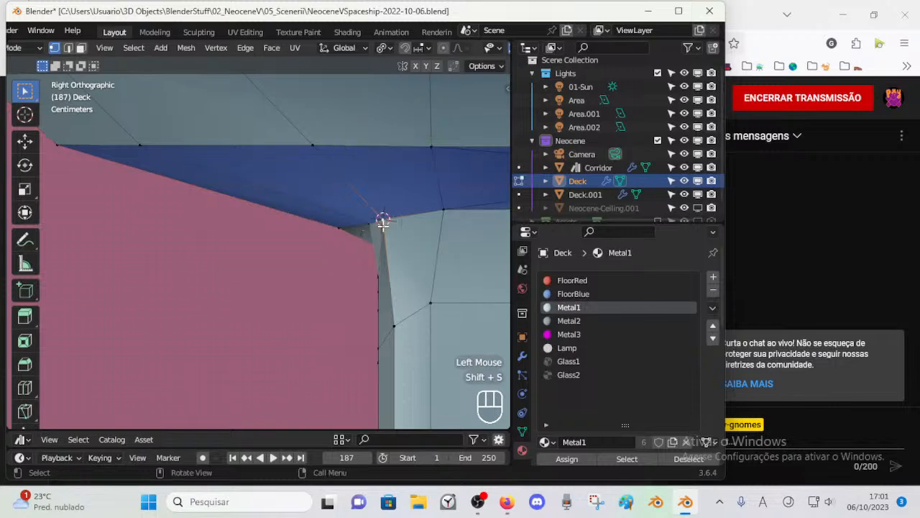
Step: Flatten the upper-edge vertices above the doorway to the 3D cursor's height by scaling them to 0 along Z, then clear the selection
key("s")
key("z")
key("KP_0")
key("KP_Enter")
key("a")
middle_click_drag(297, 243, 399, 262)
key("alt+a")
scroll(446, 257, "down", 1)
scroll(428, 258, "down", 1)
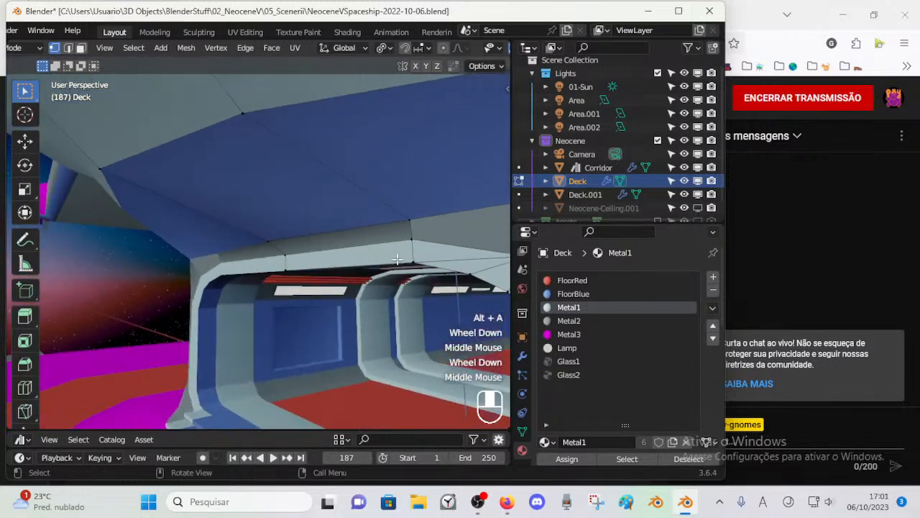
Step: Select the vertices along the upper edge of the grey panels above the doorway
scroll(352, 251, "down", 1)
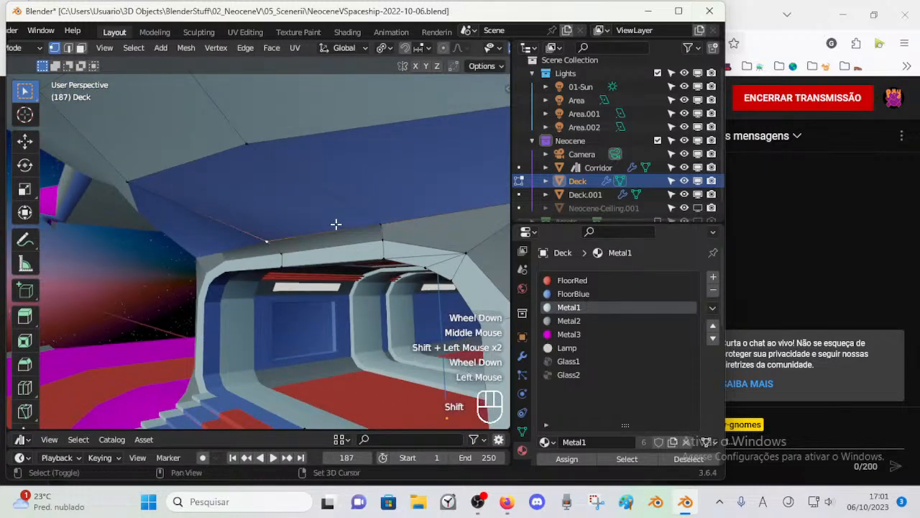
scroll(376, 218, "down", 2)
mouse_move(376, 218)
middle_mouse_down()
mouse_move(372, 238)
mouse_move(362, 226)
middle_mouse_up()
left_click(371, 236, "shift")
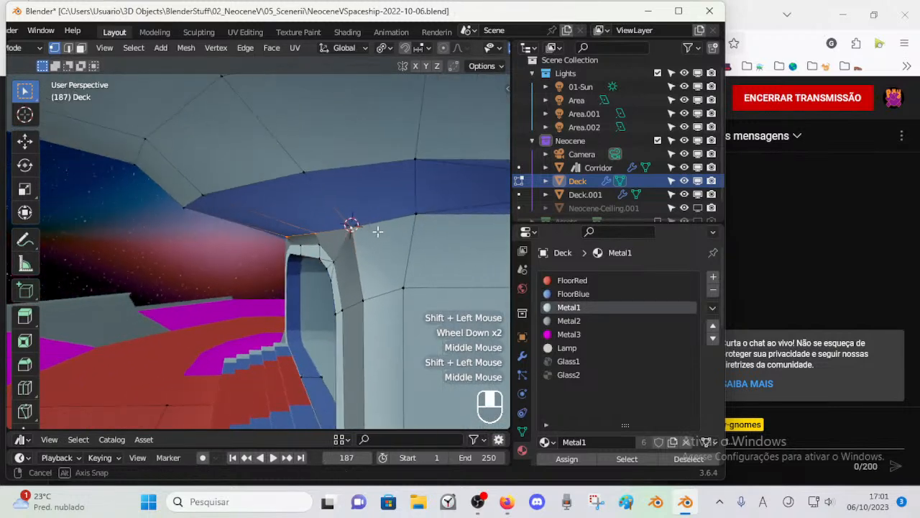
key("g")
key("y")
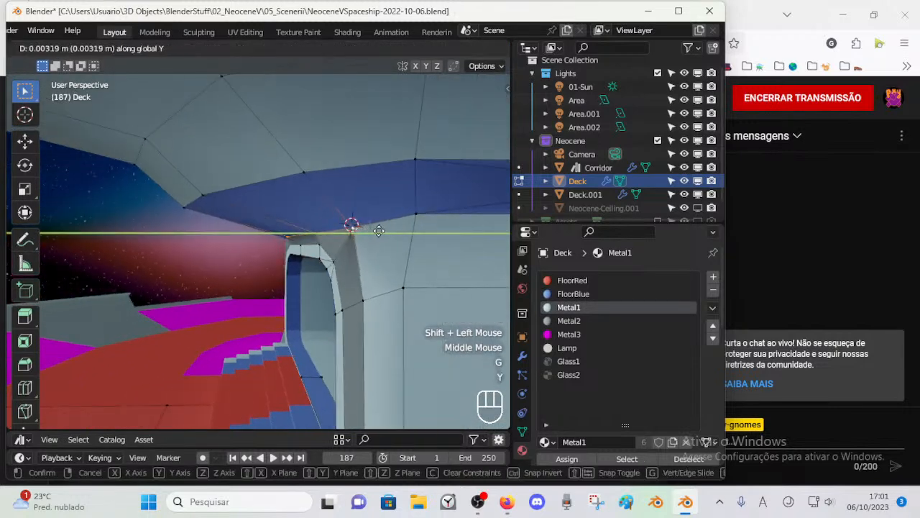
key("g")
key("z")
key("Escape")
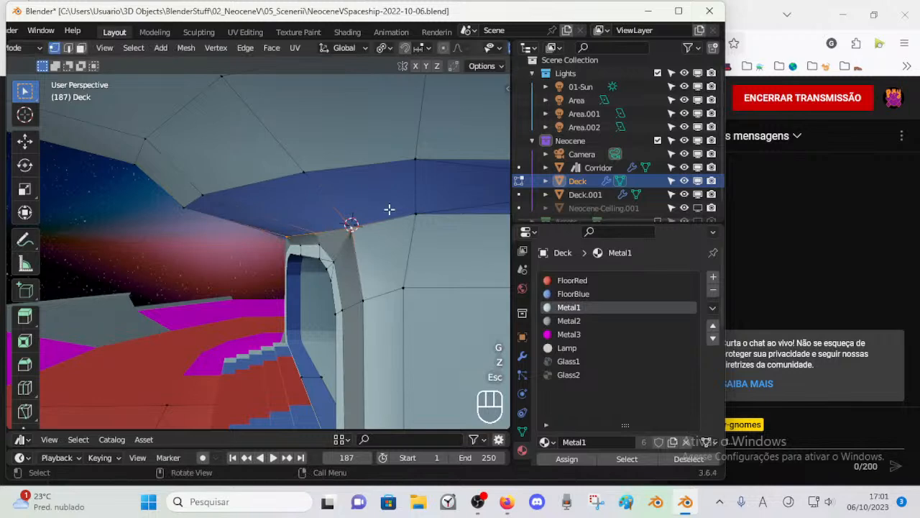
Step: Raise the selected upper-edge vertices about 0.017 m along Z, and raise the grey side panel's upper outer vertex along Z
key("g")
key("z")
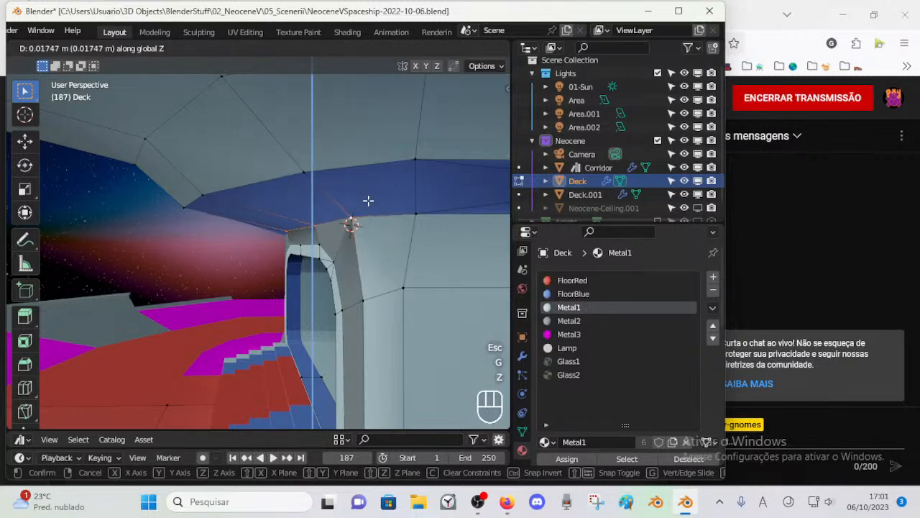
left_click(368, 200)
left_click(361, 292)
key("g")
key("z")
left_click(374, 278)
mouse_move(373, 279)
middle_mouse_down()
mouse_move(401, 246)
mouse_move(363, 264)
middle_mouse_up()
key("g")
key("y")
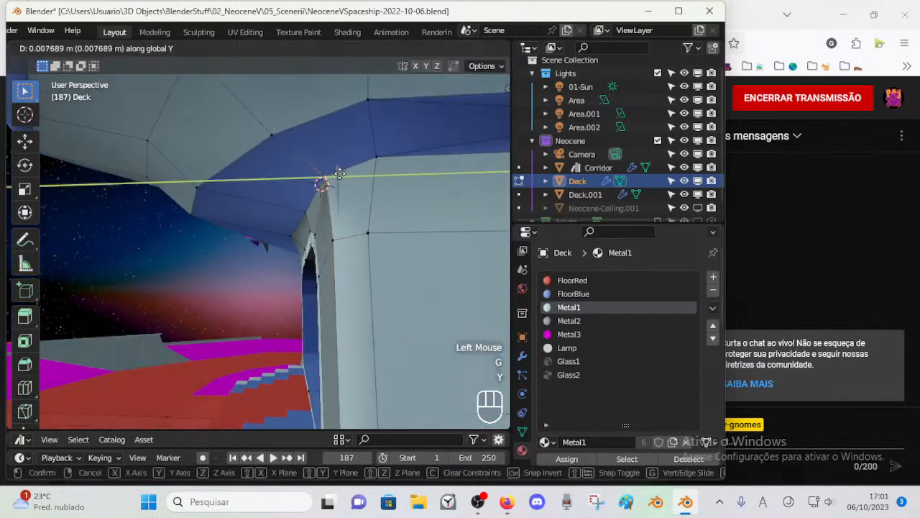
key("Escape")
Step: Shift the grey side panel's upper corner vertices beside the doorway along Y, the lower one by about -0.0098 m
middle_click_drag(344, 173, 348, 209)
key("g")
key("y")
left_click(349, 303)
left_click(350, 303)
key("g")
key("y")
left_click(319, 247)
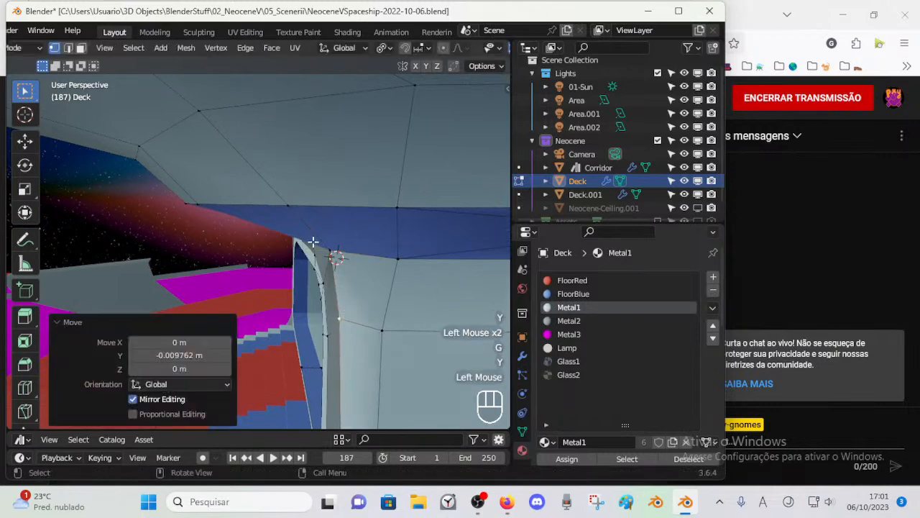
Step: Enable X-ray and adjust the lower-edge vertices of the blue trim above the doorway along Y
left_click(319, 247)
middle_click_drag(319, 246, 325, 237)
key("alt+z")
middle_click_drag(369, 261, 300, 293)
key("g")
key("y")
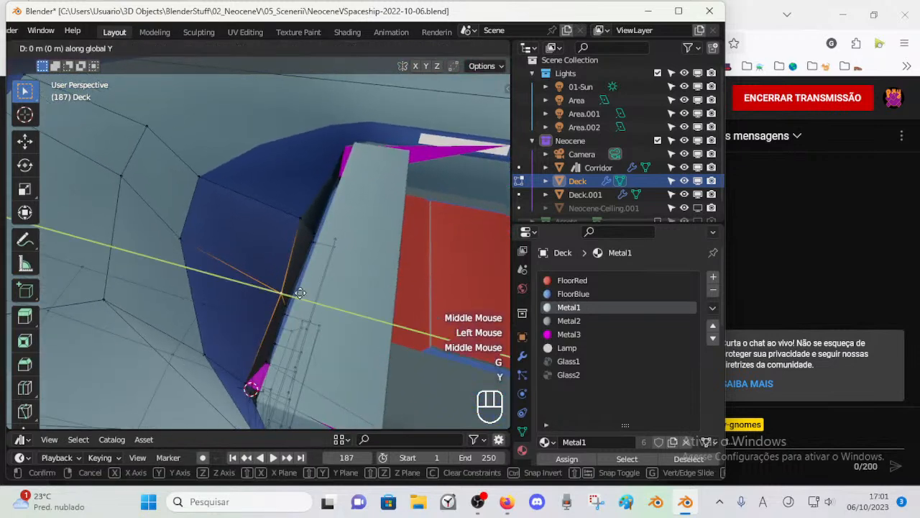
left_click(294, 284)
key("g")
key("y")
left_click(287, 217)
key("g")
key("y")
left_click(255, 276)
Step: Return to Object Mode and save the file
middle_click_drag(255, 276, 223, 191)
key("Tab")
key("ctrl+s")
left_click(376, 229)
key("Tab")
key("Tab")
right_click(371, 230)
left_click(345, 214)
scroll(417, 288, "down", 2)
scroll(321, 265, "down", 1)
key("ctrl+s")
Step: Shift the vertices on the underside of the grey overhang above the doorway along Y, by about -0.19 m and -0.24 m
key("Tab")
key("g")
key("y")
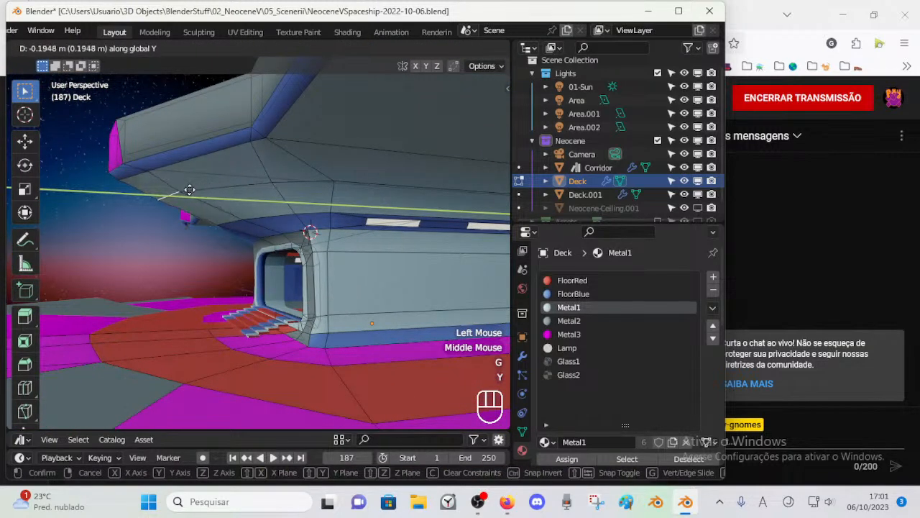
left_click(192, 188)
middle_click_drag(264, 183, 281, 191)
key("g")
key("y")
left_click(291, 180)
key("g")
key("y")
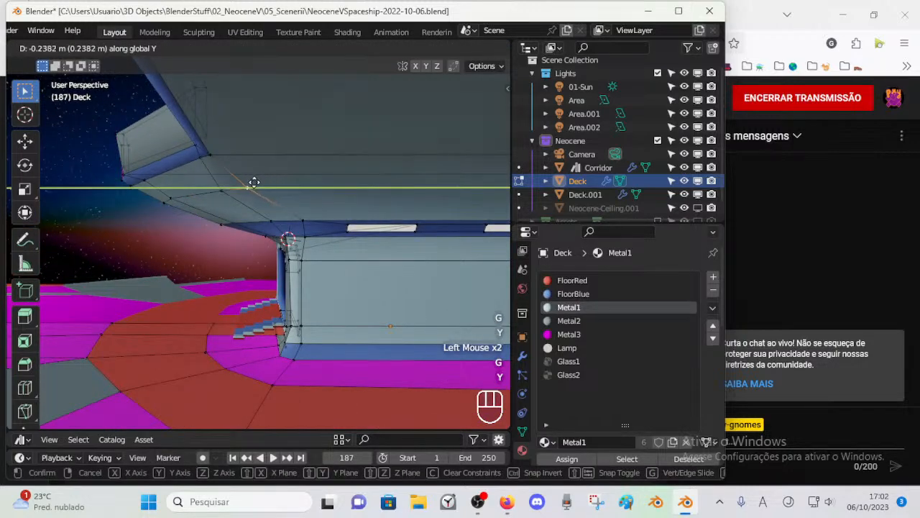
left_click(255, 182)
middle_click_drag(243, 185, 406, 218)
key("Tab")
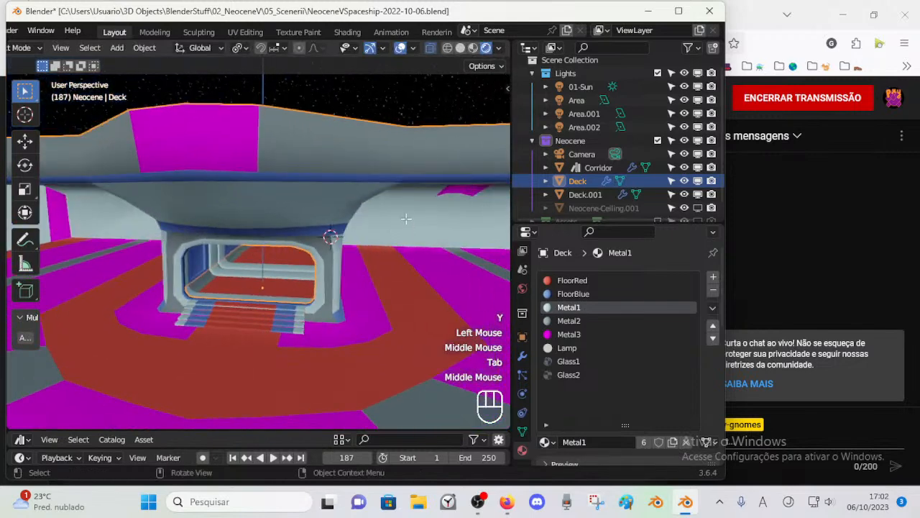
Step: Move the selected vertex on the overhang's sloped underside about 0.095 m along X
key("Tab")
key("g")
key("y")
key("Escape")
key("g")
key("x")
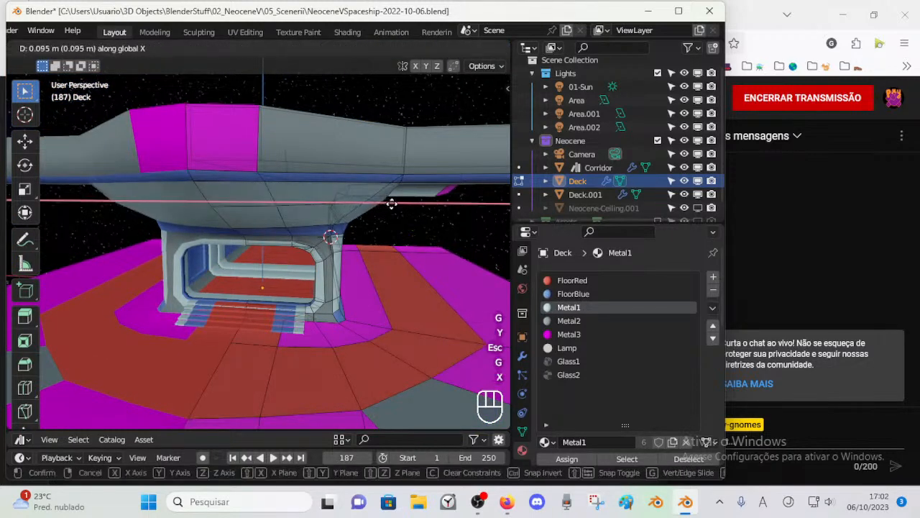
left_click(392, 204)
Step: Leave Edit Mode on the Deck and save the scene
key("Tab")
middle_click_drag(392, 204, 318, 208)
key("Tab")
key("Tab")
key("ctrl+s")
left_click(355, 279)
middle_click_drag(355, 279, 378, 284)
key("Tab")
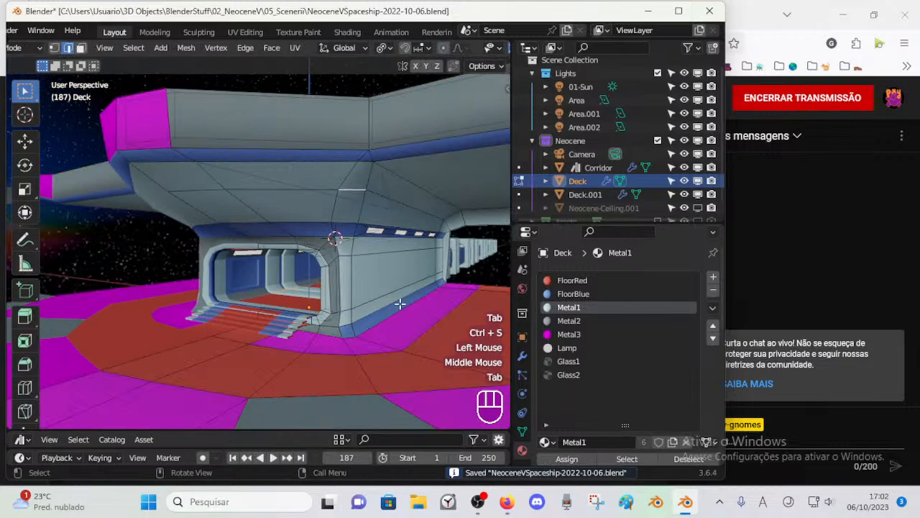
key("Tab")
key("ctrl+s")
Step: Show the Deck's modifier properties and save the file
left_click(615, 426)
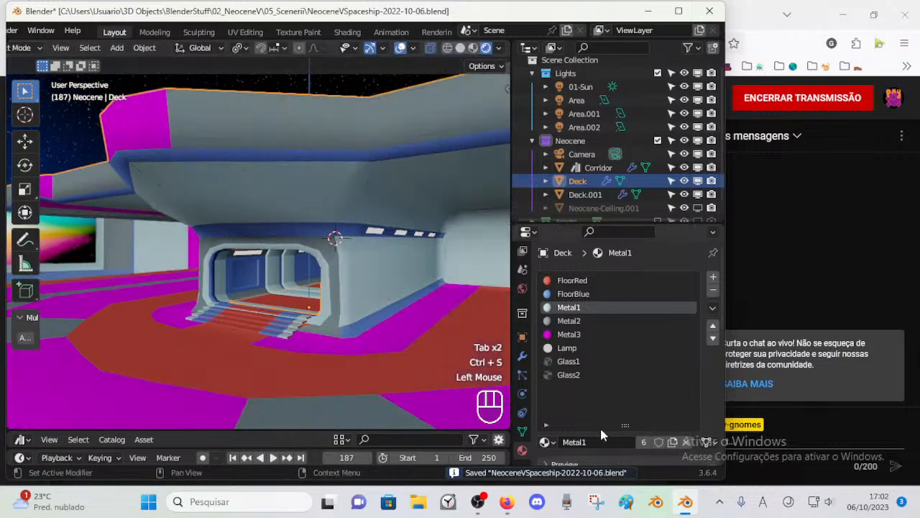
left_click(522, 355)
key("ctrl+s")
left_click(404, 297)
left_click(581, 277)
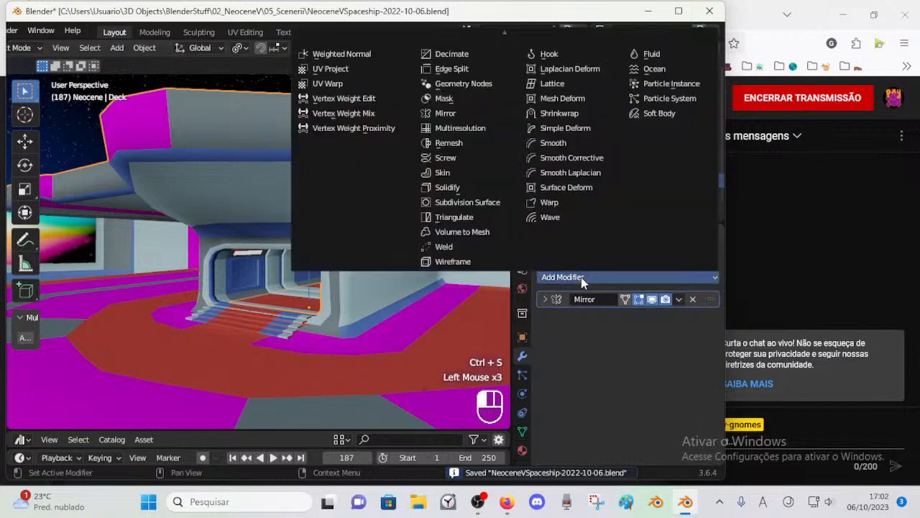
Step: Mark the staircase object Deck.001 as an asset and save the file
left_click(292, 310)
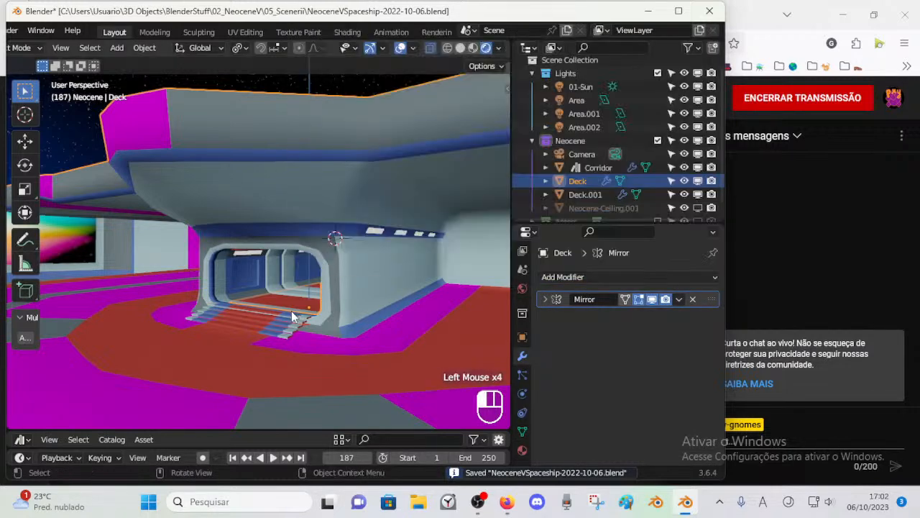
right_click(281, 330)
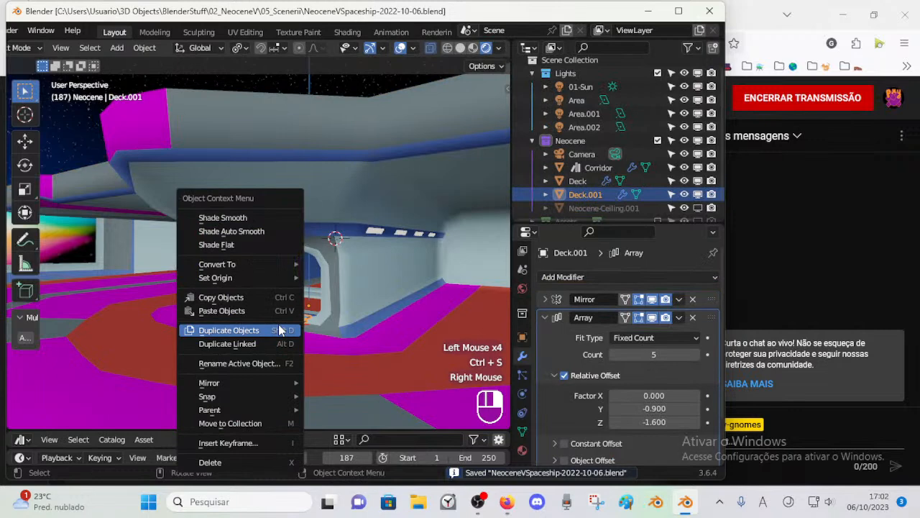
left_click(146, 47)
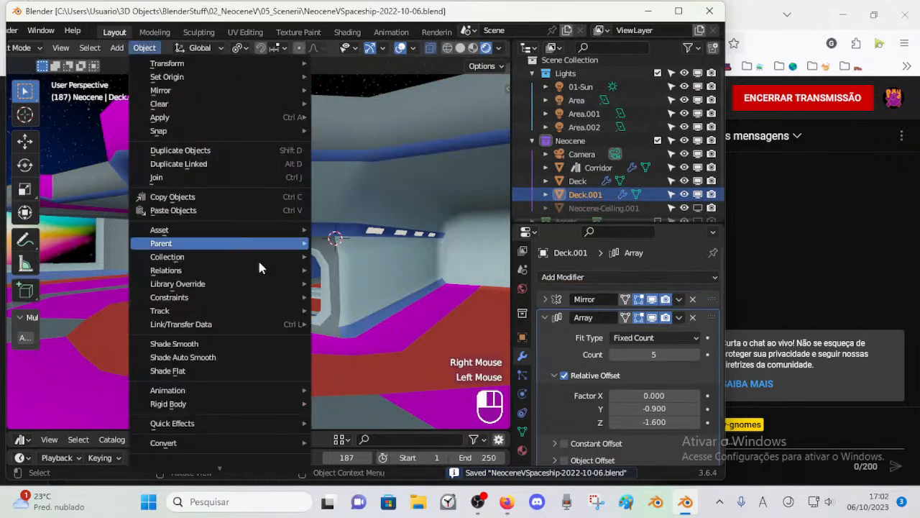
mouse_move(212, 236)
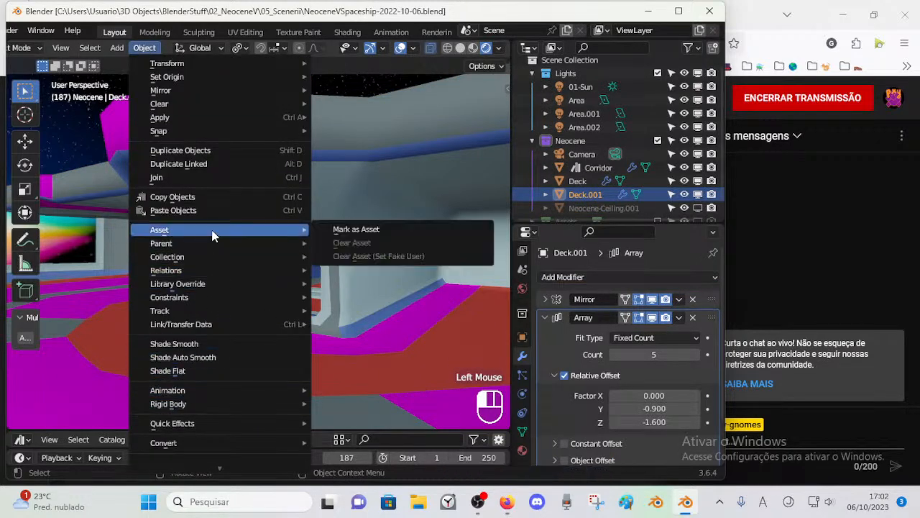
left_click(332, 230)
middle_click_drag(297, 329, 362, 322)
key("ctrl+s")
Step: Select the Deck object, save the file and add a Bevel modifier to the Deck
scroll(362, 322, "up", 2)
left_click(366, 263)
middle_click_drag(366, 263, 348, 268)
scroll(339, 270, "down", 2)
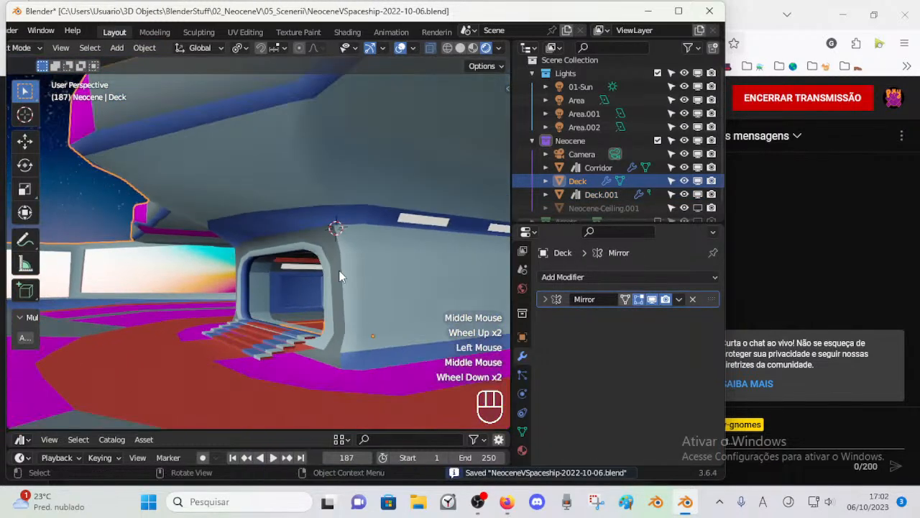
left_click(347, 261)
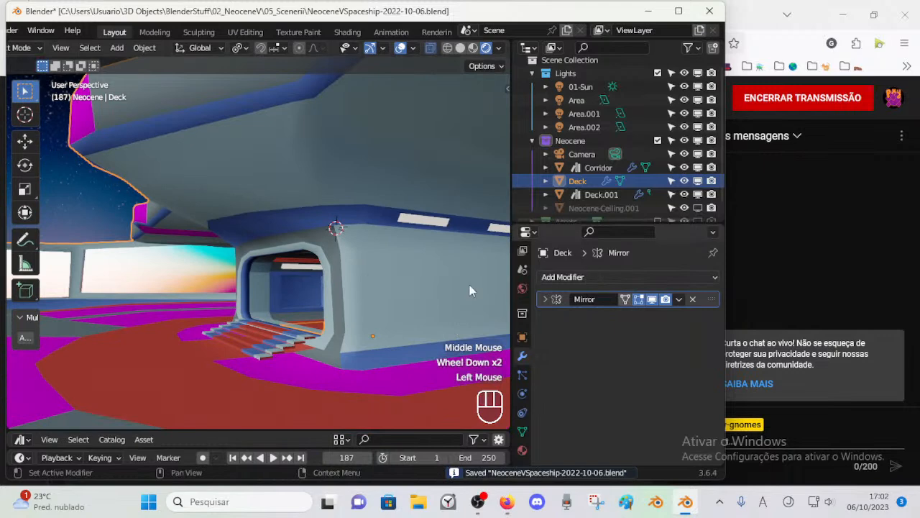
key("alt+a")
left_click(396, 290)
key("ctrl+s")
left_click(568, 278)
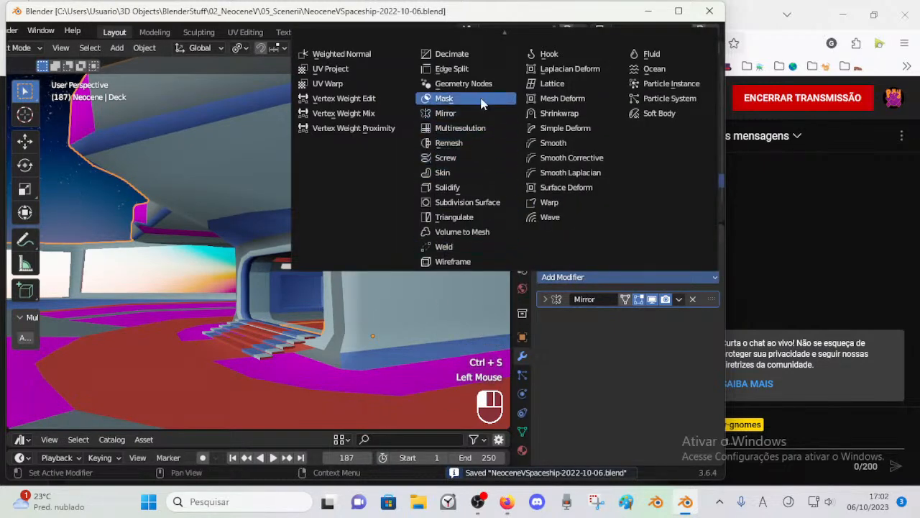
scroll(451, 33, "up", 5)
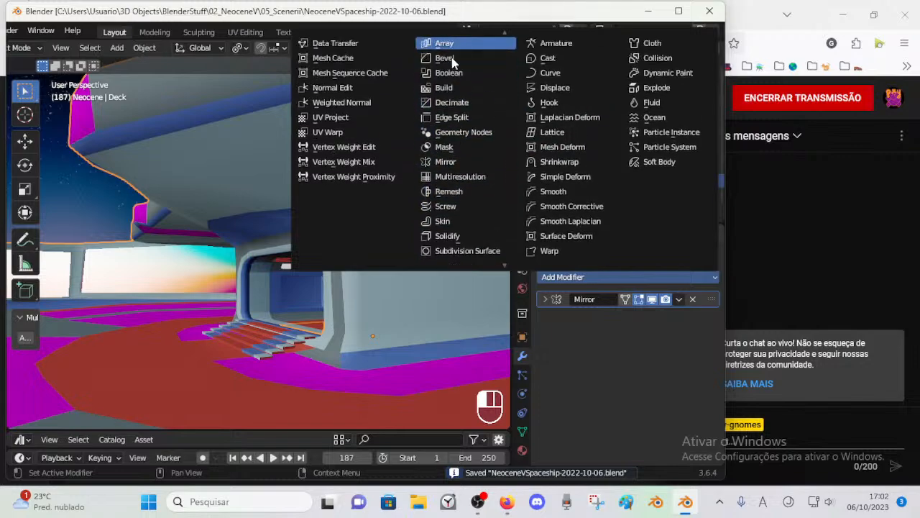
left_click(462, 62)
Step: Set the Bevel modifier's segments to 3 and apply Shade Smooth to the Deck
middle_click_drag(460, 117, 587, 386)
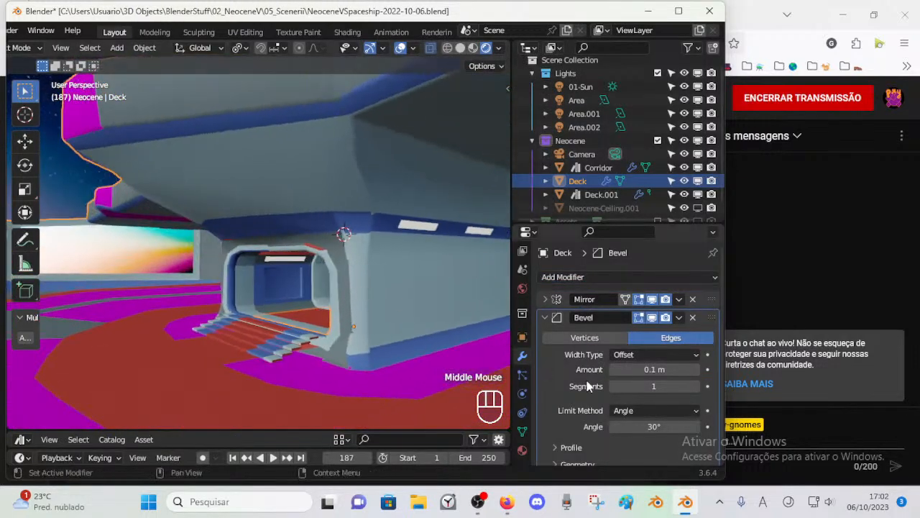
left_click(696, 389)
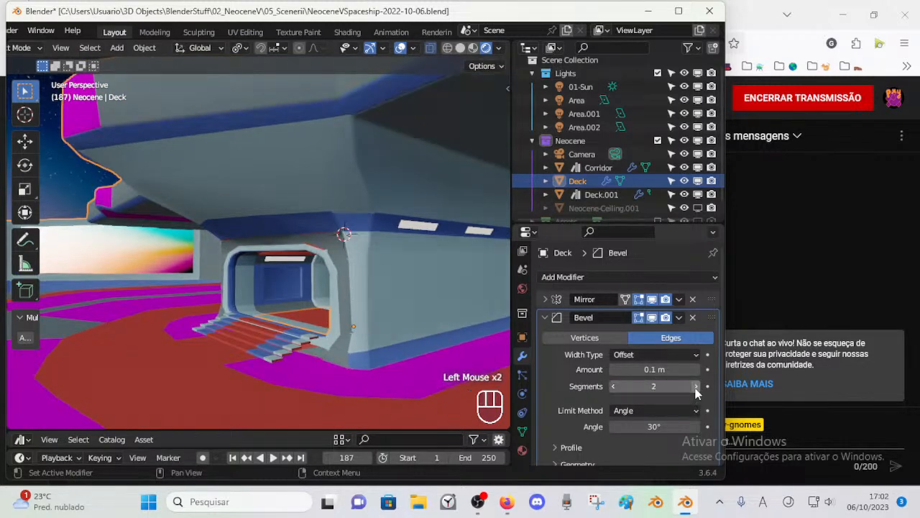
right_click(373, 275)
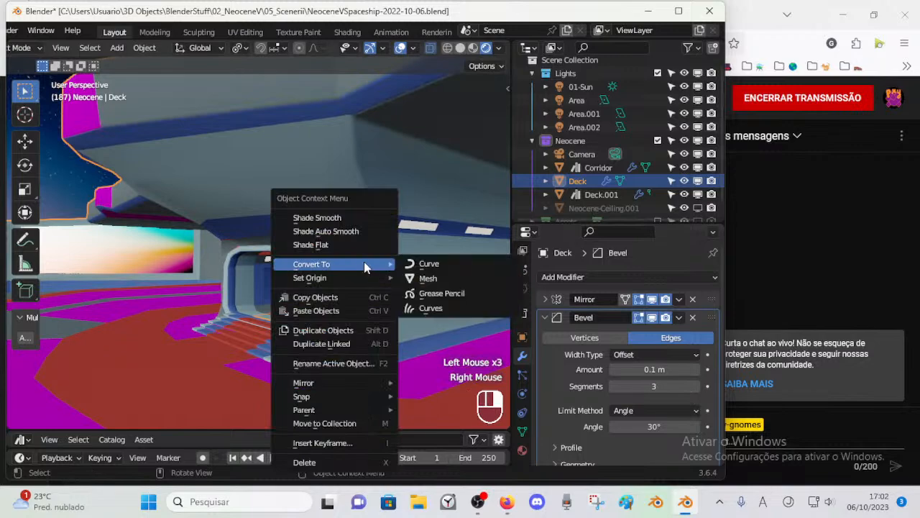
left_click(294, 218)
mouse_move(323, 245)
middle_mouse_down()
mouse_move(362, 281)
mouse_move(422, 302)
mouse_move(404, 268)
mouse_move(228, 291)
mouse_move(187, 279)
mouse_move(411, 278)
mouse_move(267, 294)
mouse_move(391, 283)
mouse_move(325, 253)
mouse_move(338, 250)
middle_mouse_up()
Step: Toggle the Bevel modifier's viewport display to compare the Deck's shading with and without it
scroll(187, 279, "down", 3)
left_click(660, 318)
left_click(660, 317)
left_click(661, 318)
left_click(661, 318)
Step: Move the vertex just below the blue stripe on the overhang's front edge along Y
middle_click_drag(496, 287, 271, 291)
scroll(309, 261, "up", 2)
left_click(203, 176)
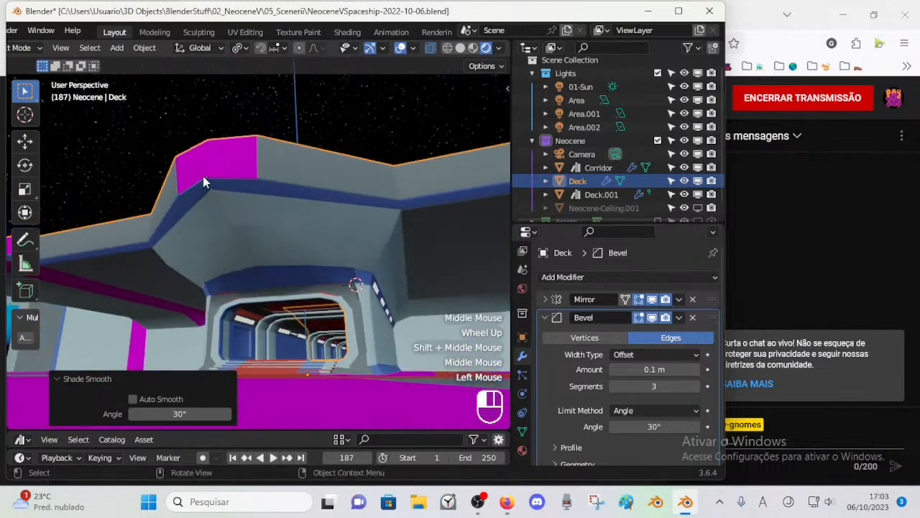
scroll(221, 220, "up", 2)
middle_click_drag(221, 221, 139, 242)
key("Tab")
key("g")
key("y")
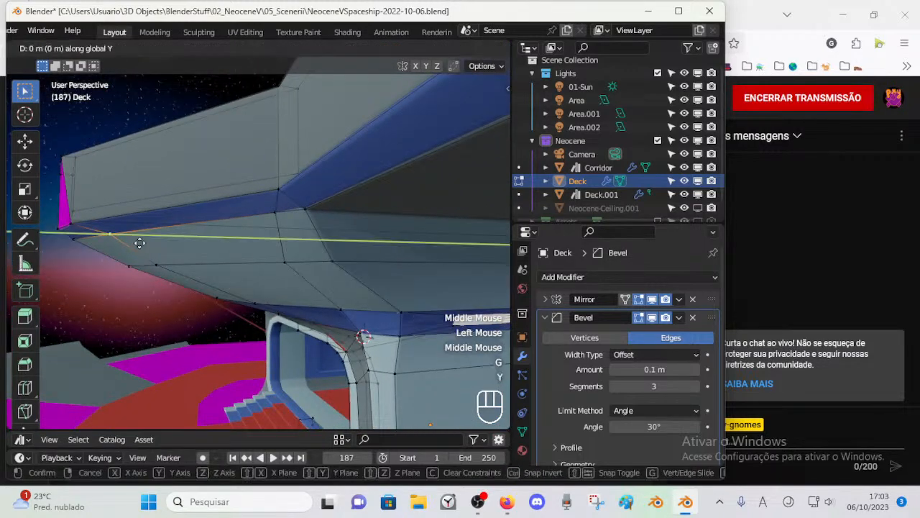
left_click(230, 240)
left_click(266, 210)
middle_click_drag(265, 210, 289, 232)
key("Tab")
scroll(373, 220, "down", 2)
Step: Adjust two more vertices of the overhang above the doorway along Y, and return to Object Mode
key("Tab")
scroll(366, 302, "up", 3)
middle_click_drag(350, 302, 290, 276)
left_click(265, 270)
key("g")
key("y")
left_click(265, 270)
left_click(200, 282)
key("g")
key("y")
left_click(238, 281)
left_click(272, 274)
middle_click_drag(273, 273, 346, 264)
key("Tab")
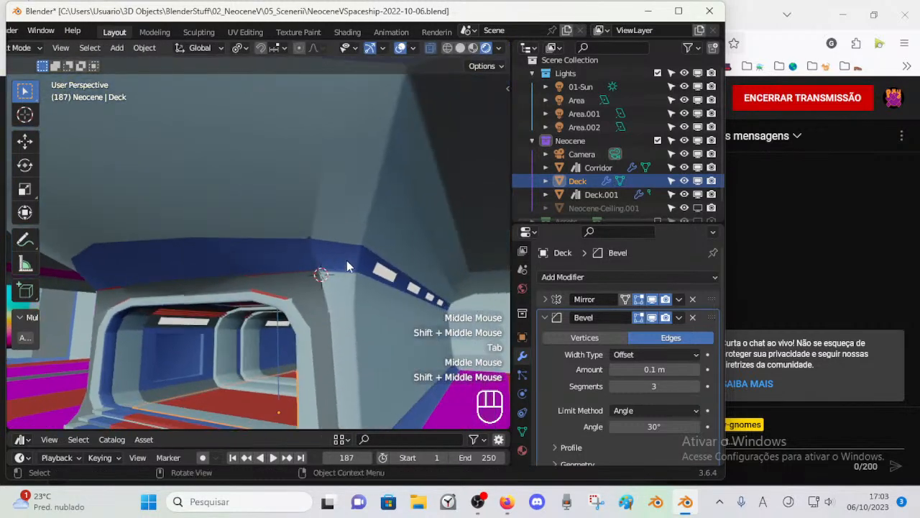
Step: Switch the Bevel's viewport display off and on to examine its effect around the doorway's blue trim
left_click(651, 317)
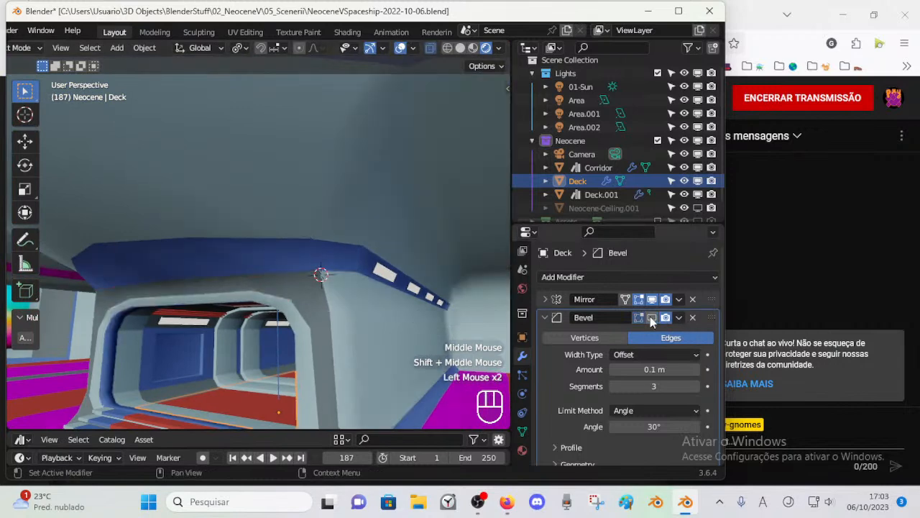
left_click(651, 317)
left_click(650, 317)
left_click(651, 317)
Step: Change the Bevel modifier's width type to Percent
left_click_drag(653, 356, 636, 435)
left_click(630, 356)
left_click_drag(634, 355, 636, 425)
middle_click_drag(345, 288, 341, 247)
scroll(260, 305, "down", 2)
scroll(343, 287, "up", 1)
Step: Slide the selected Deck vertex along its edge and return to Object Mode
key("Tab")
key("shift+v")
left_click(311, 173, "shift")
key("Tab")
middle_click_drag(319, 189, 358, 302)
scroll(377, 258, "down", 1)
scroll(377, 258, "down", 1)
key("Tab")
key("Tab")
scroll(334, 303, "up", 1)
Step: Compare the deck with the percent-width Bevel shown and hidden in the viewport
left_click(653, 319)
left_click(653, 319)
left_click(653, 318)
left_click(652, 319)
left_click(652, 319)
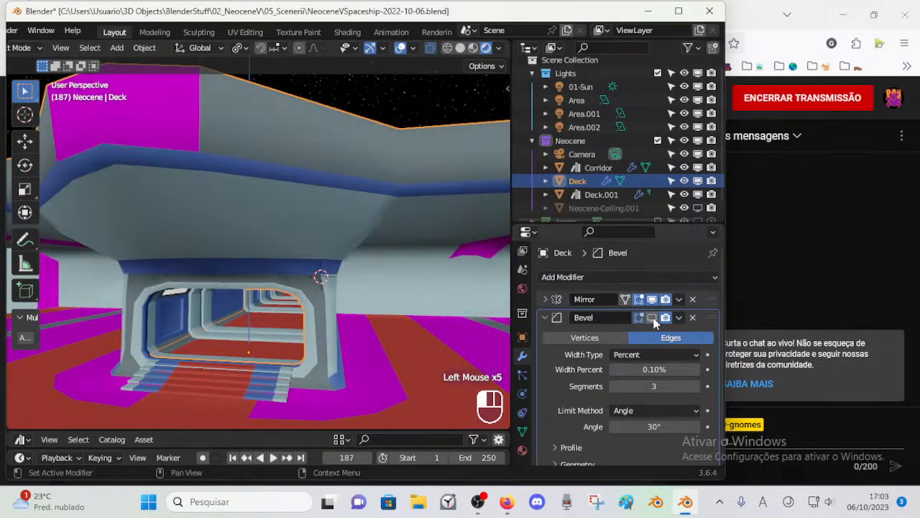
Step: Set the Bevel's width percent to 62.87%, show the modifier in the viewport and switch it to bevel vertices
left_click(653, 318)
left_click(653, 318)
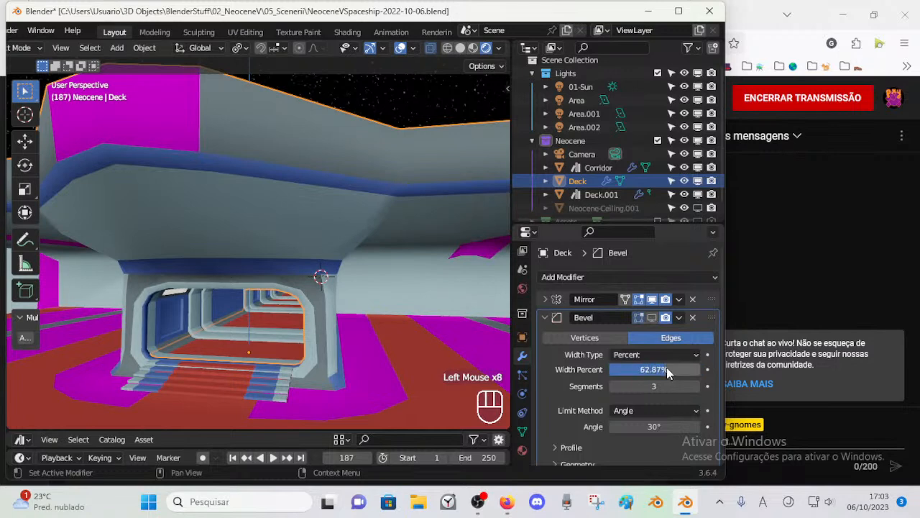
left_click(650, 317)
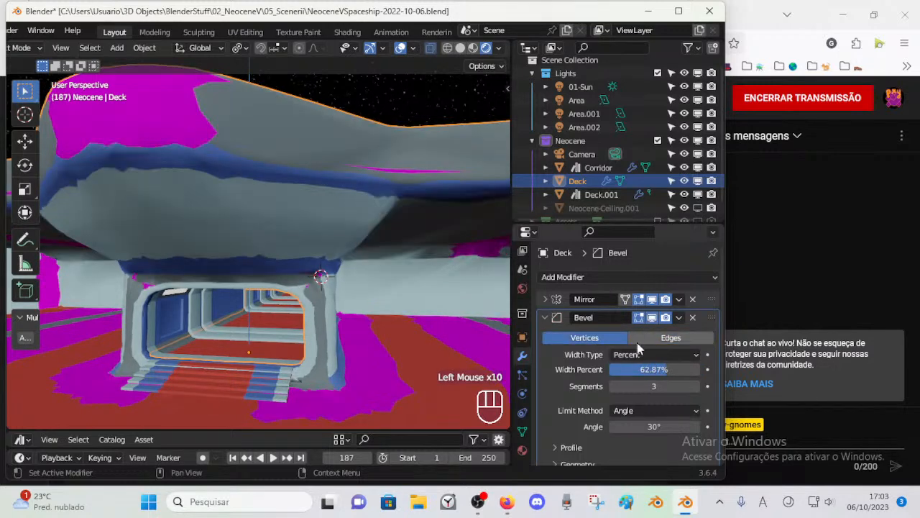
Step: Reduce the Deck's vertex Bevel width percent and change its width type to Offset
left_click_drag(667, 369, 616, 369)
left_click(645, 353)
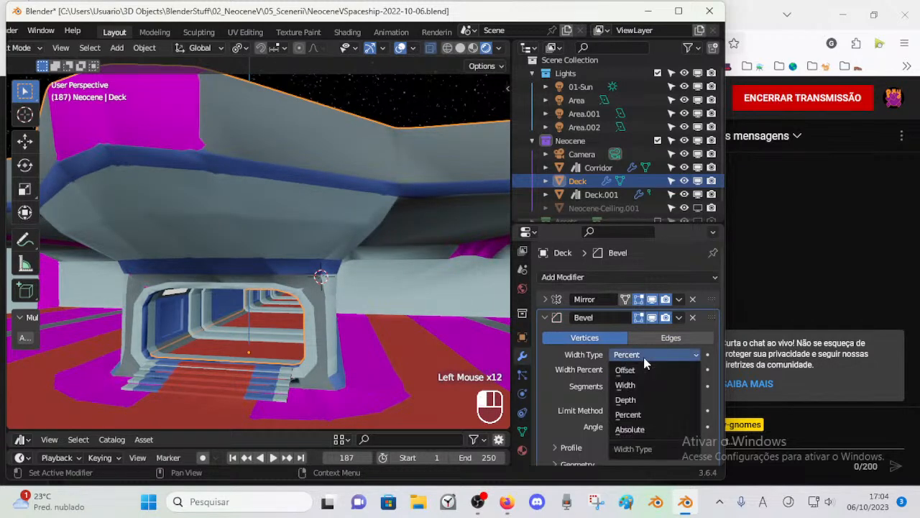
left_click(642, 371)
Step: Compare the deck with the Bevel hidden and shown in the viewport, and remove the Bevel modifier from the Deck
middle_click_drag(338, 299, 274, 284)
left_click(652, 319)
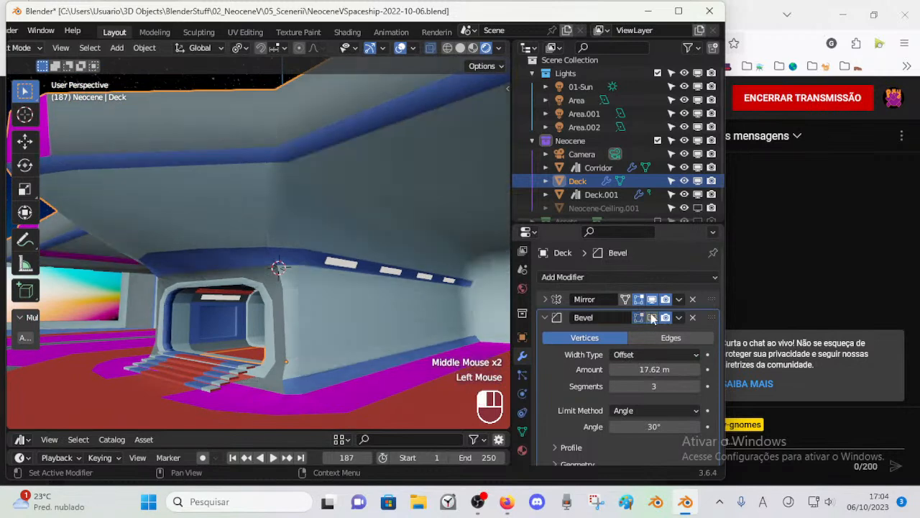
left_click(652, 317)
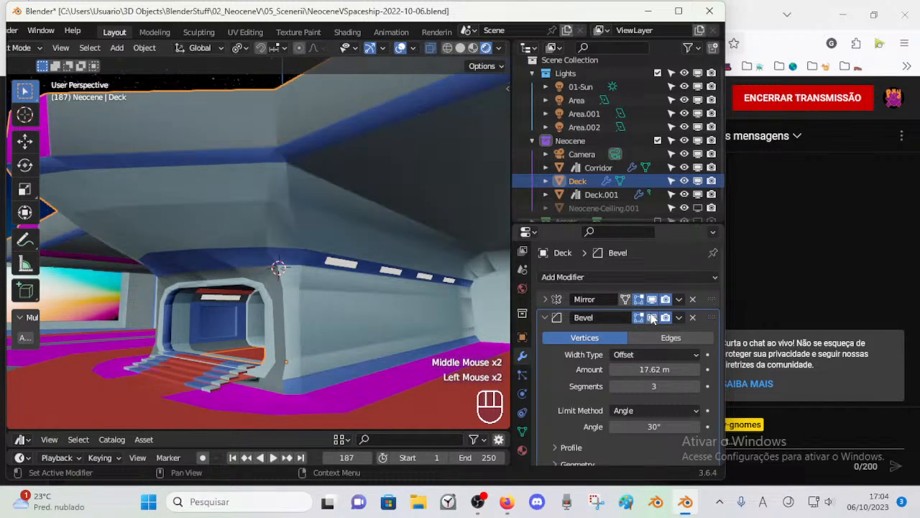
left_click(692, 317)
Step: Inspect the doorway geometry in Edit Mode and return to Object Mode
middle_click_drag(273, 282, 327, 257)
scroll(268, 256, "up", 1)
left_click(268, 256)
key("Tab")
left_click(338, 189)
middle_click_drag(338, 189, 363, 325)
scroll(350, 257, "down", 1)
key("Tab")
left_click(267, 393)
middle_click_drag(266, 393, 395, 327)
Step: Save the file and deselect all objects in the scene
scroll(327, 296, "down", 2)
middle_click_drag(326, 296, 353, 316)
scroll(302, 299, "up", 1)
scroll(294, 318, "up", 2)
left_click(301, 315)
key("ctrl+s")
scroll(289, 330, "down", 2)
scroll(318, 340, "down", 2)
key("alt+a")
scroll(315, 352, "up", 1)
scroll(326, 327, "down", 1)
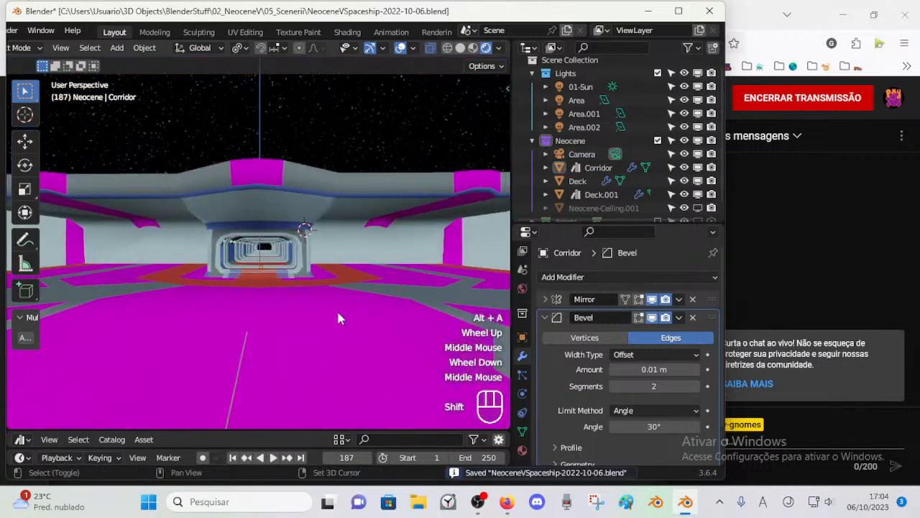
Step: Fly through the corridor, around its exterior and back across the deck to review the spaceship set
key("shift+grave")
key("w")
key("shift+w")
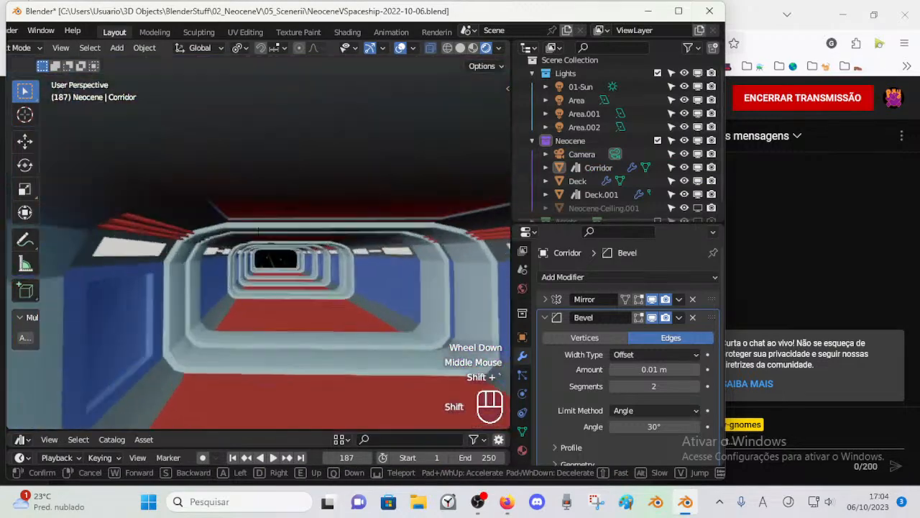
key("shift+w")
key("shift+w")
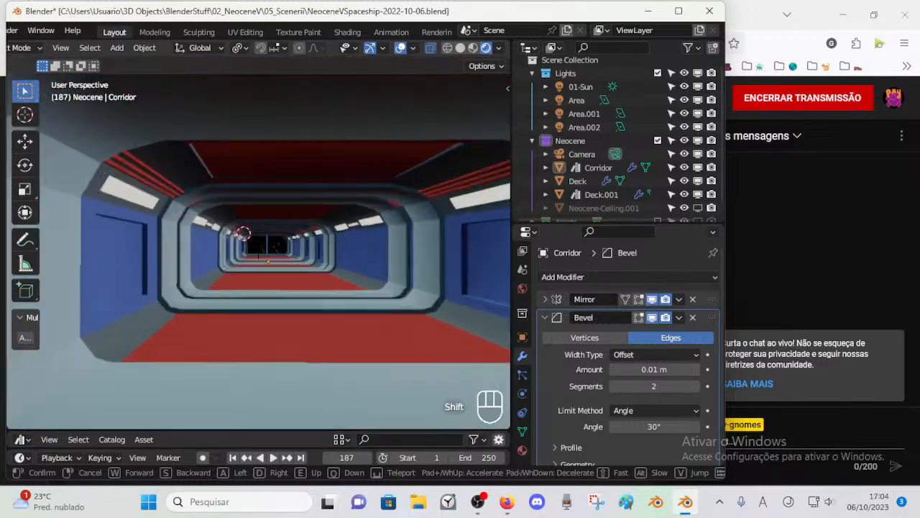
key("shift+s")
key("shift+e")
key("shift+d")
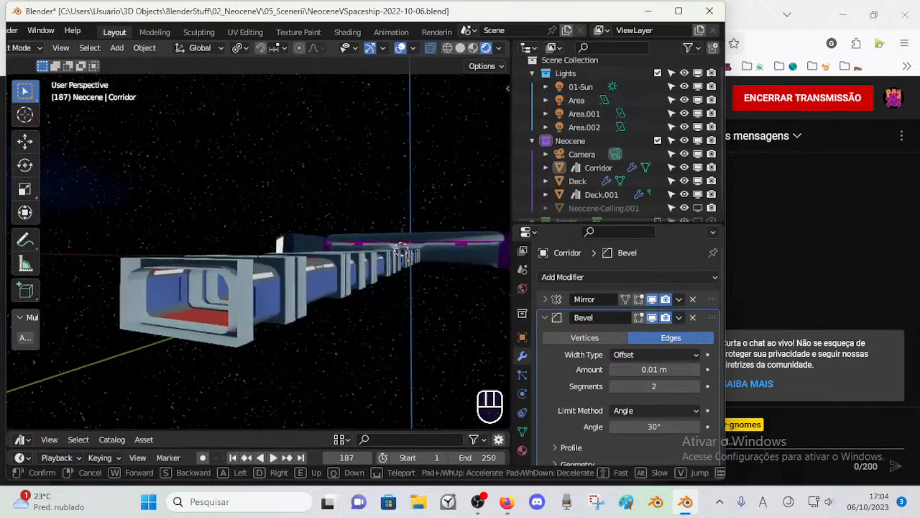
key("w")
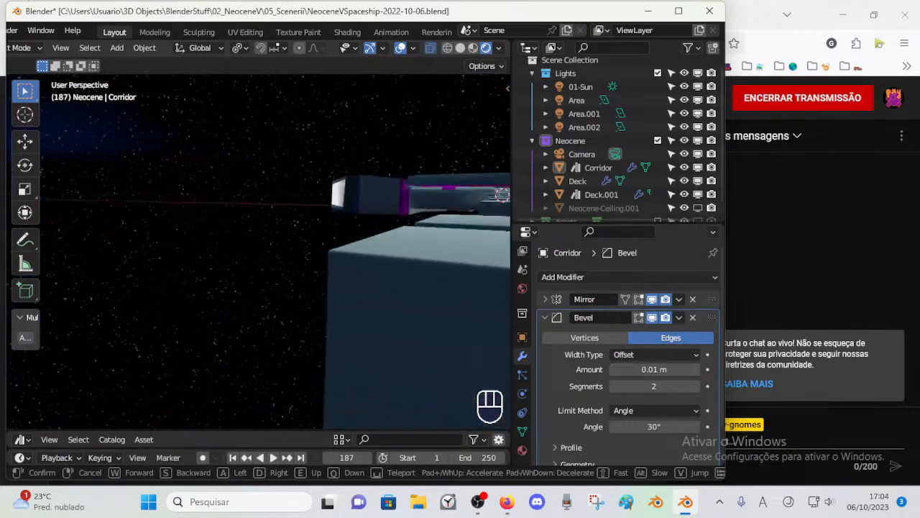
key("q")
key("shift+w")
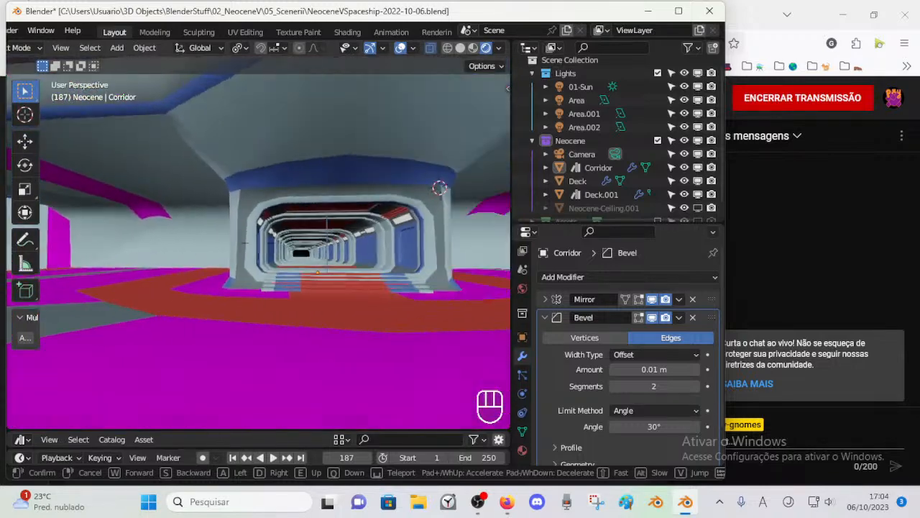
key("w")
left_click(319, 289)
Step: Save the file and collapse the Corridor's Bevel modifier settings
key("ctrl+s")
key("Tab")
Step: Enter Edit Mode on the Corridor and clear its mesh selection
key("Tab")
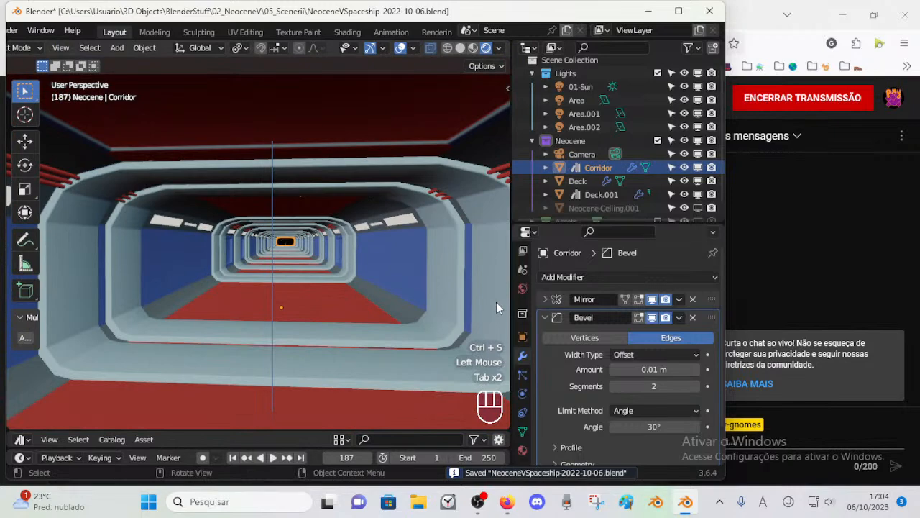
left_click(544, 317)
middle_click_drag(261, 246, 278, 269)
scroll(255, 255, "down", 3)
scroll(287, 272, "up", 3)
left_click(339, 273)
key("Tab")
mouse_move(350, 281)
middle_mouse_down()
mouse_move(331, 277)
mouse_move(352, 290)
middle_mouse_up()
scroll(351, 289, "up", 1)
scroll(352, 296, "down", 1)
key("alt+a")
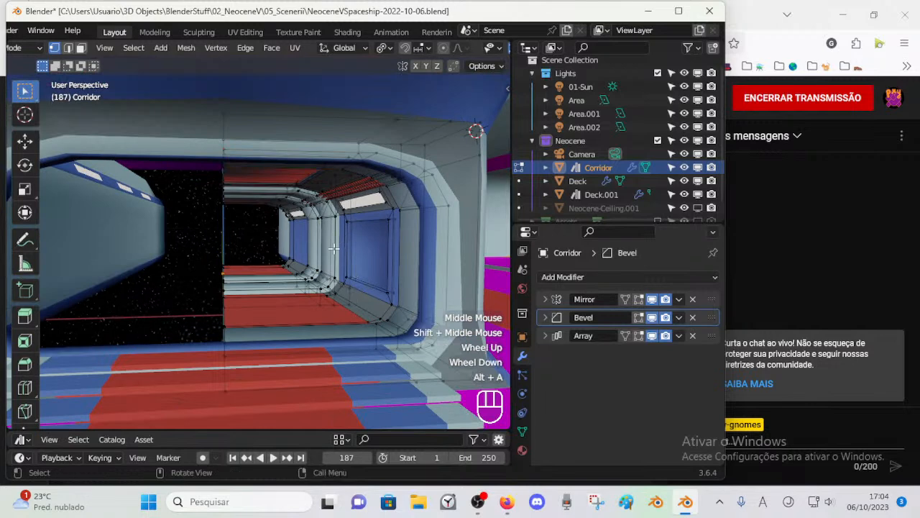
Step: Show the Corridor's material slots, save the file and return to Object Mode
left_click(522, 450)
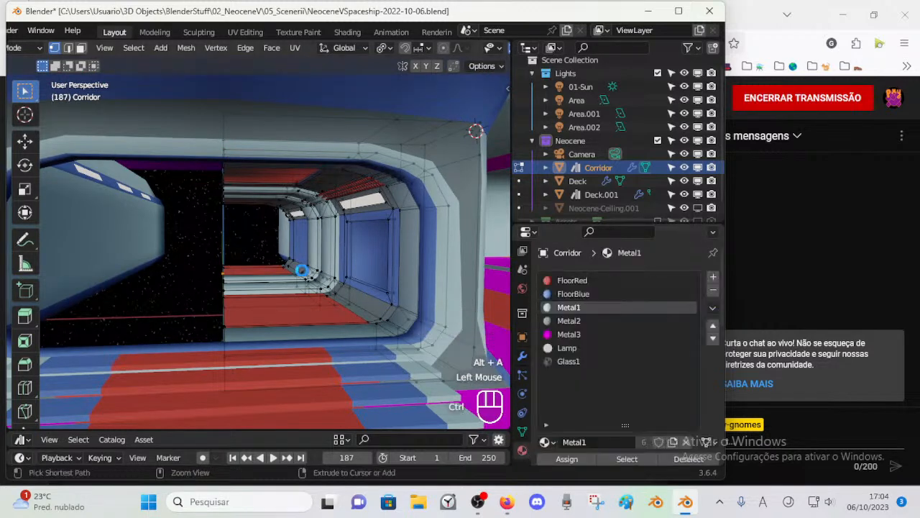
key("ctrl+s")
key("Tab")
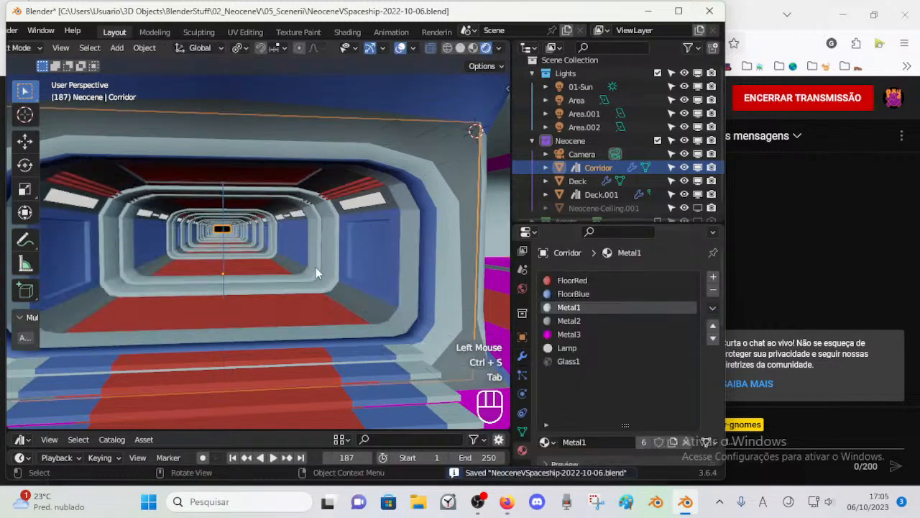
Step: Reopen the Corridor mesh for editing, save the file and deselect its geometry
scroll(324, 281, "down", 3)
scroll(374, 354, "up", 2)
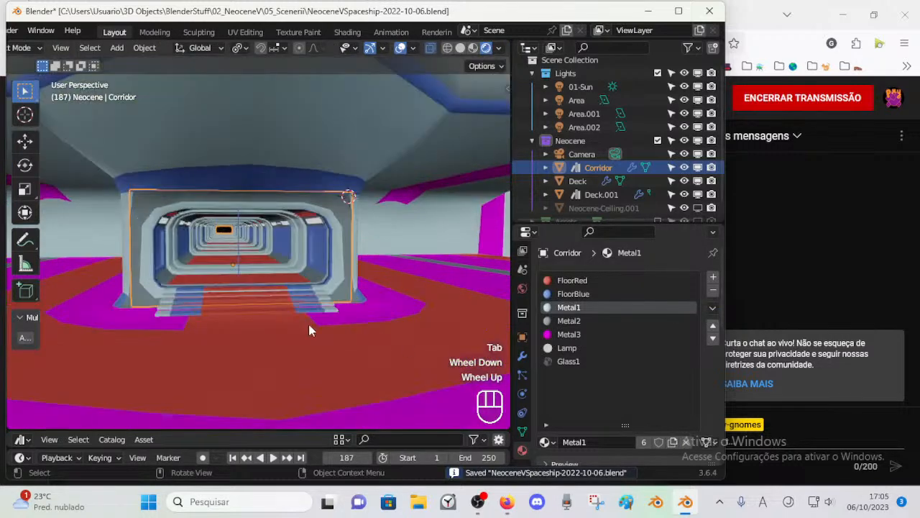
scroll(328, 261, "up", 2)
scroll(329, 261, "down", 1)
left_click(352, 256)
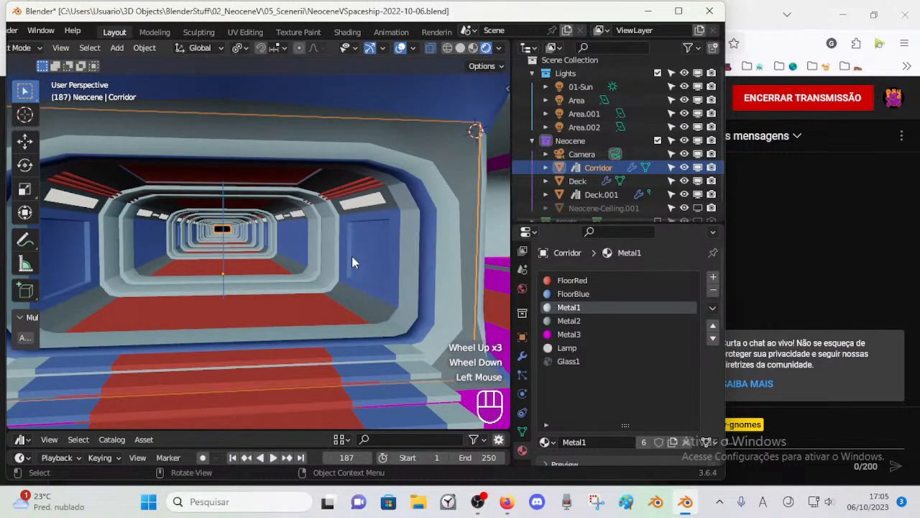
key("Tab")
key("ctrl+s")
scroll(353, 251, "up", 1)
scroll(352, 252, "down", 1)
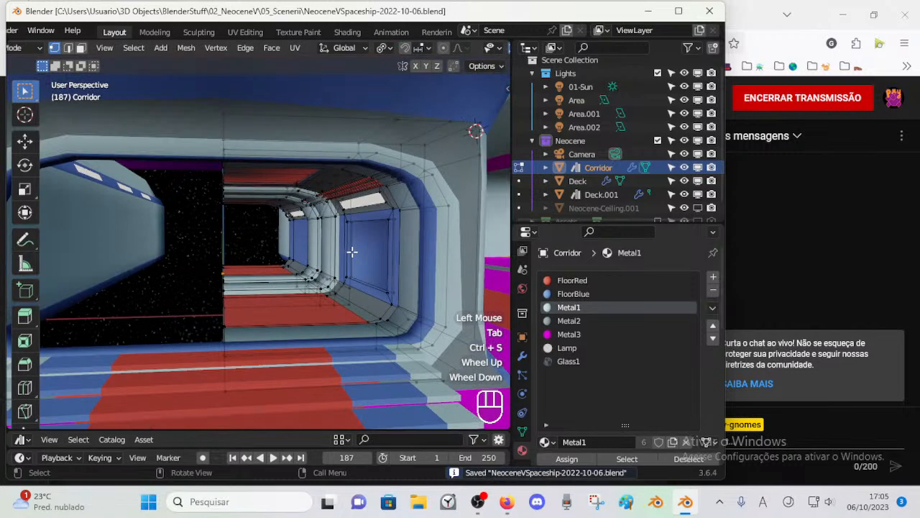
key("alt+a")
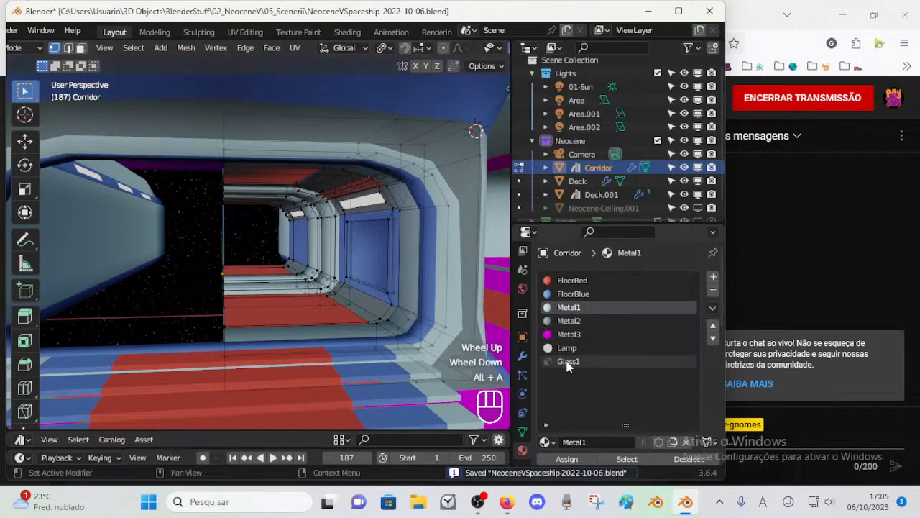
Step: Add an empty material slot to the Corridor, make Metal3 the active slot and save the file
left_click(711, 276)
scroll(625, 338, "down", 2)
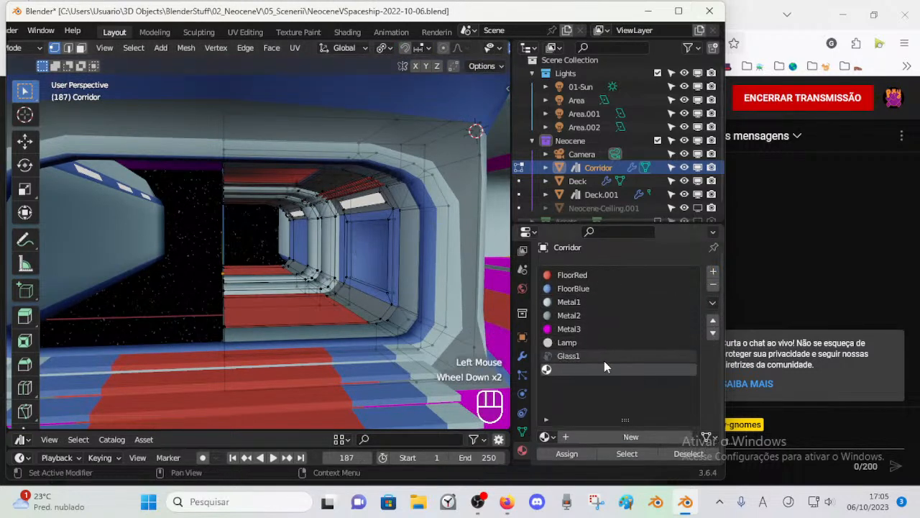
left_click(571, 329)
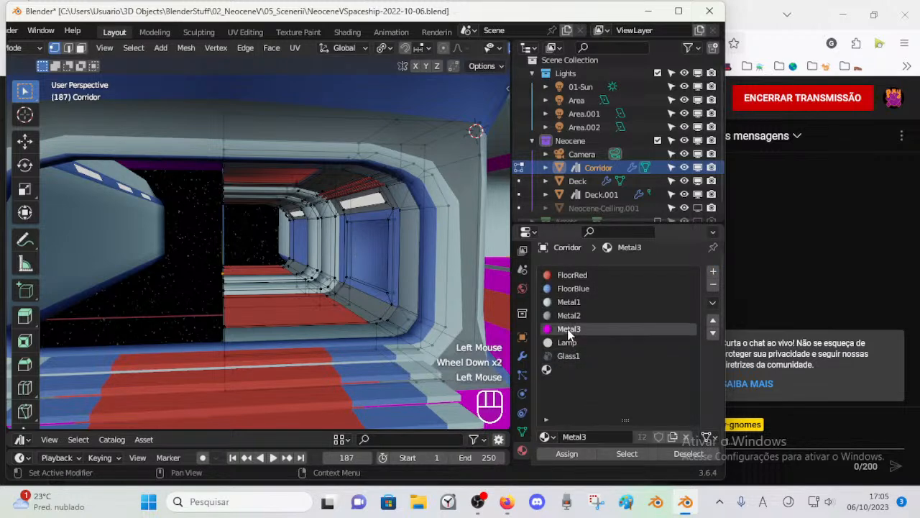
key("ctrl+s")
Step: Split the 3D viewport horizontally, turn the upper area into a Shader Editor and hide its sidebar
right_click(512, 166)
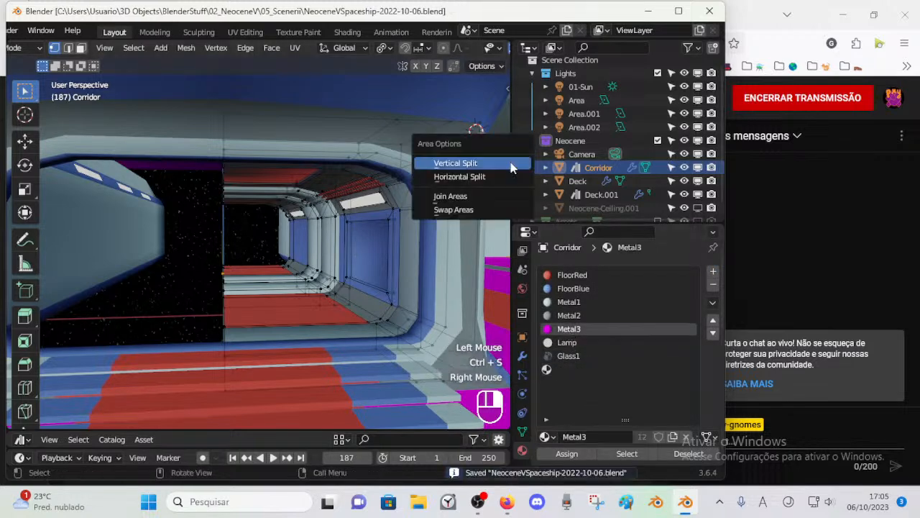
left_click(501, 176)
left_click(411, 229)
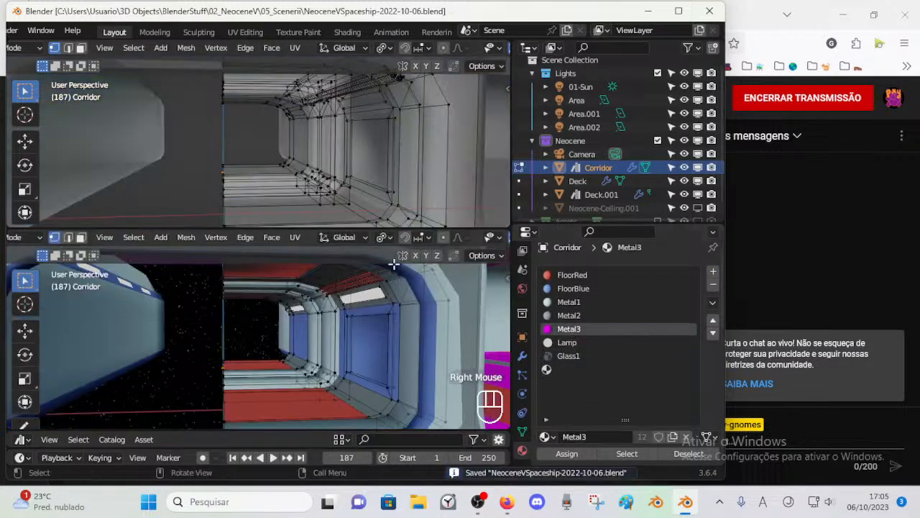
key("shift+F3")
key("shift+F3")
key("shift+F3")
key("shift+F3")
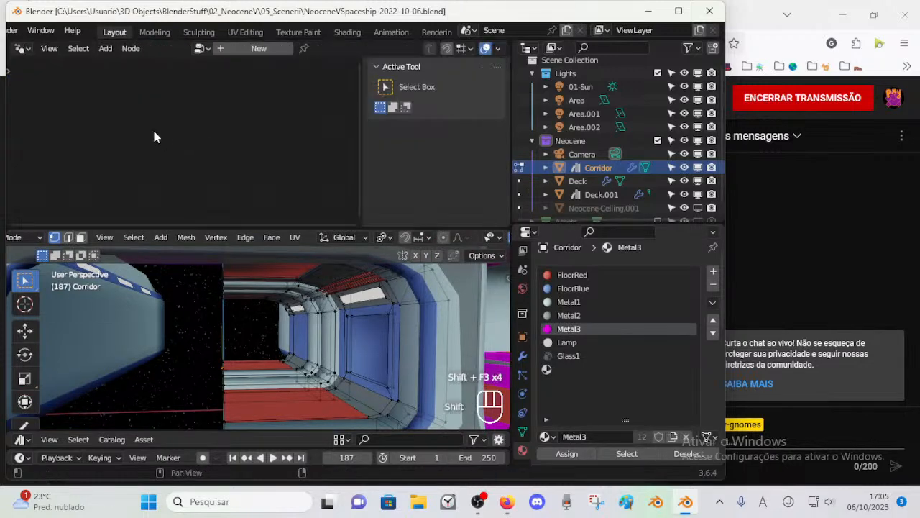
key("n")
key("shift+F3")
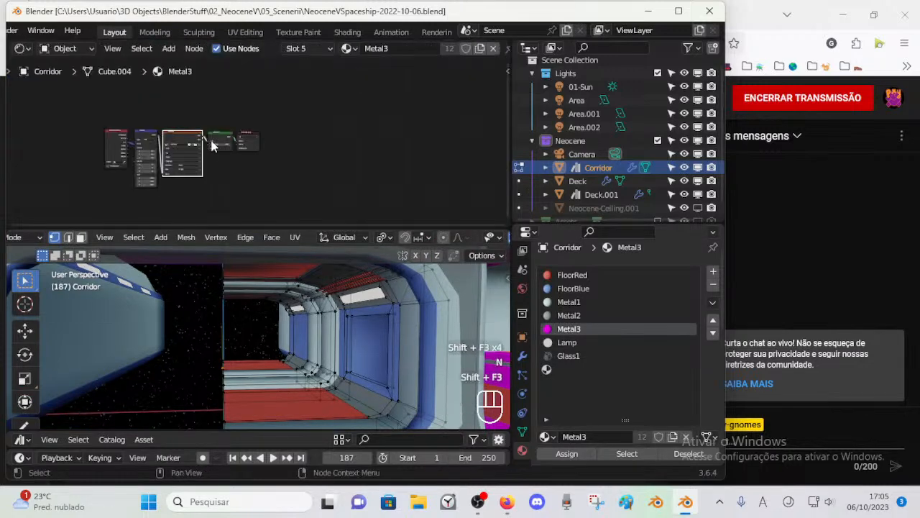
Step: Examine the TXT-Table01 texture node setup of Metal3 and compare it with the Lamp material's nodes
middle_click_drag(211, 145, 323, 144)
scroll(317, 150, "up", 8)
scroll(215, 154, "down", 2)
middle_click_drag(217, 154, 263, 133)
scroll(286, 125, "up", 4)
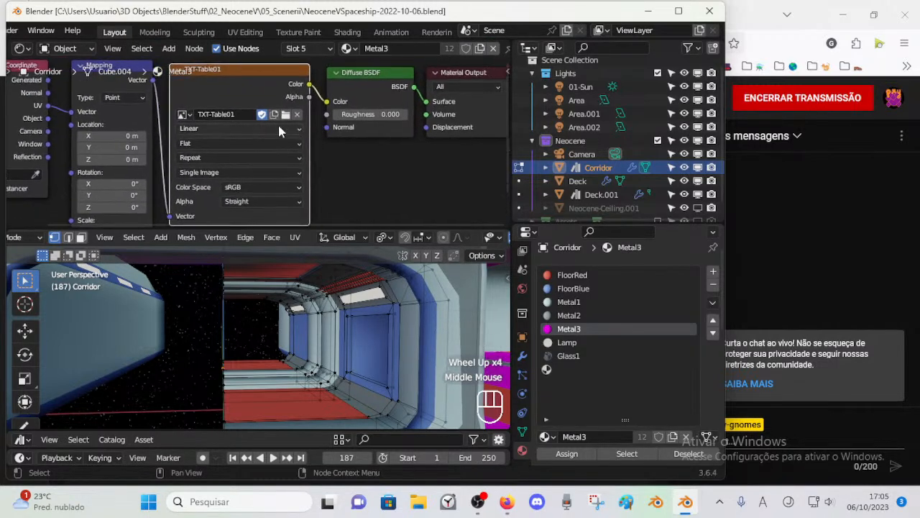
scroll(270, 126, "down", 1)
middle_click_drag(302, 331, 316, 344)
scroll(315, 343, "down", 1)
middle_click_drag(378, 199, 352, 155, "shift")
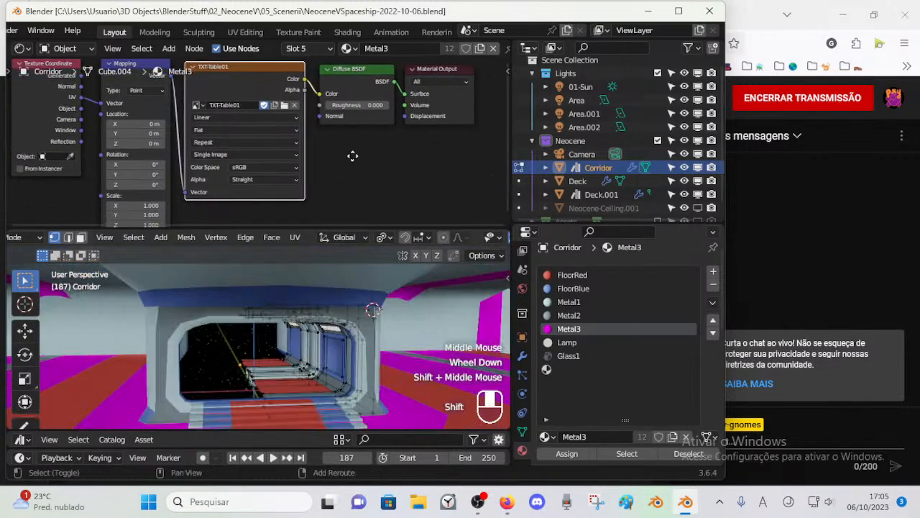
middle_click_drag(307, 363, 321, 359)
scroll(320, 360, "up", 1)
middle_click_drag(320, 359, 323, 349, "shift")
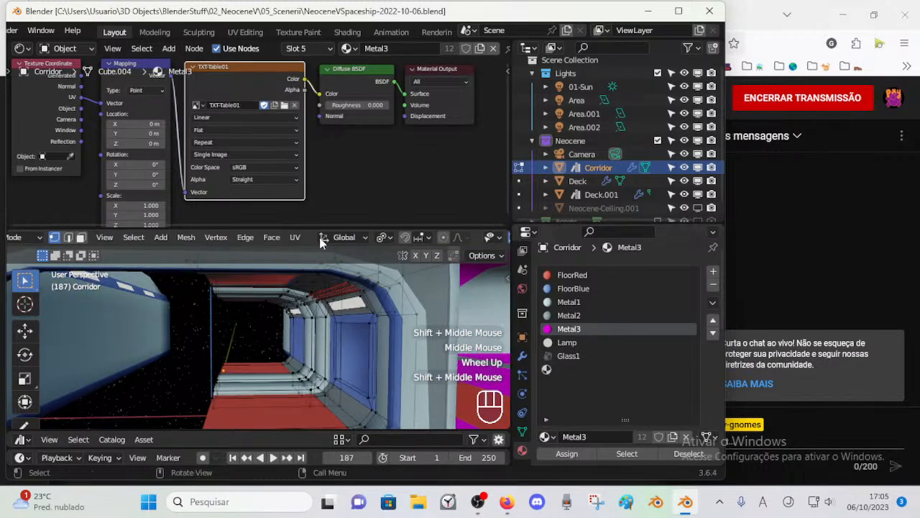
left_click(568, 343)
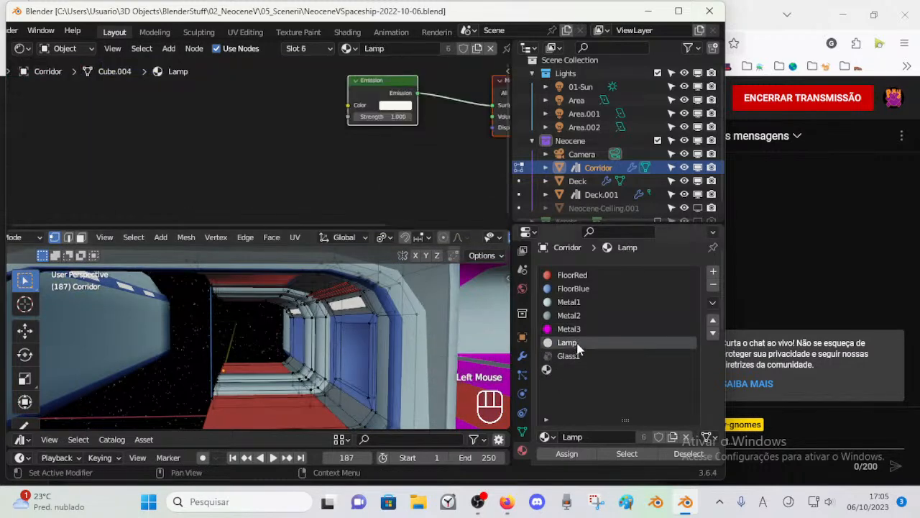
left_click(579, 330)
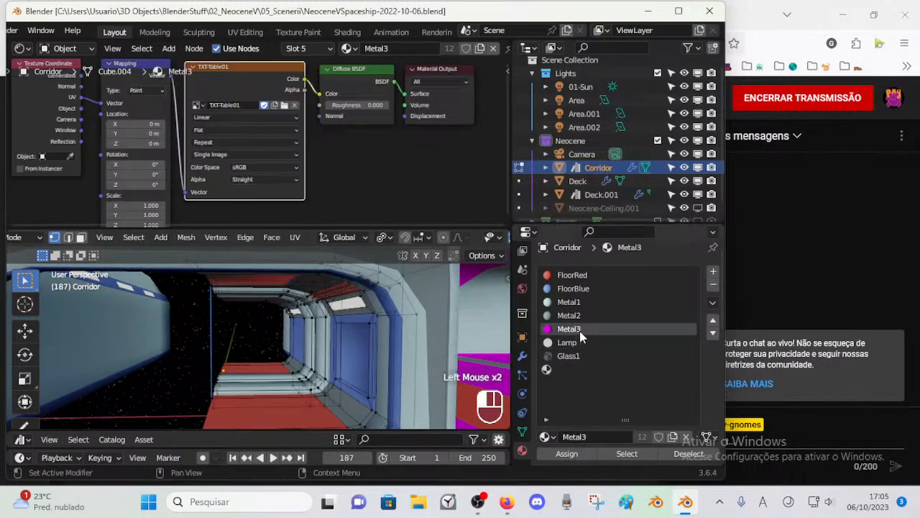
Step: Try the Dummy material in the Corridor's empty slot, and replace it with FloorBlue
left_click(552, 370)
left_click(545, 437)
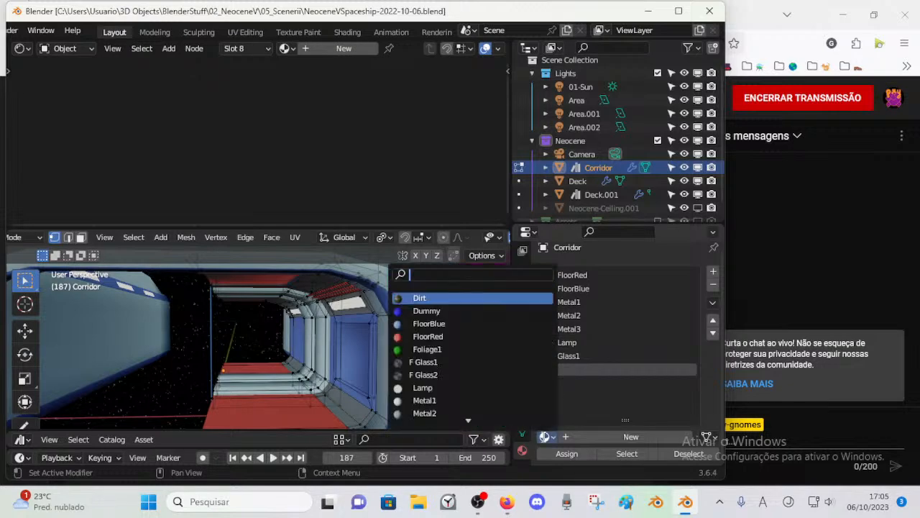
left_click(493, 313)
scroll(354, 144, "down", 2)
scroll(353, 144, "up", 1)
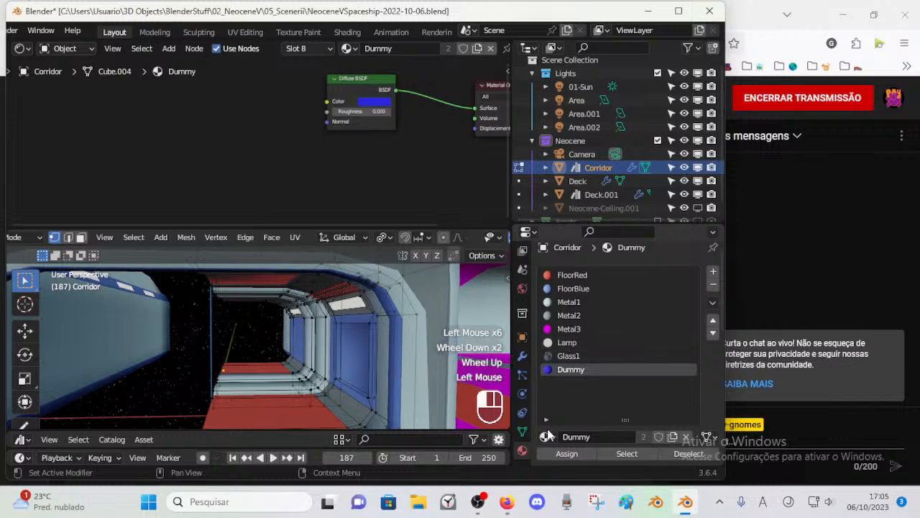
left_click(545, 437)
left_click(450, 325)
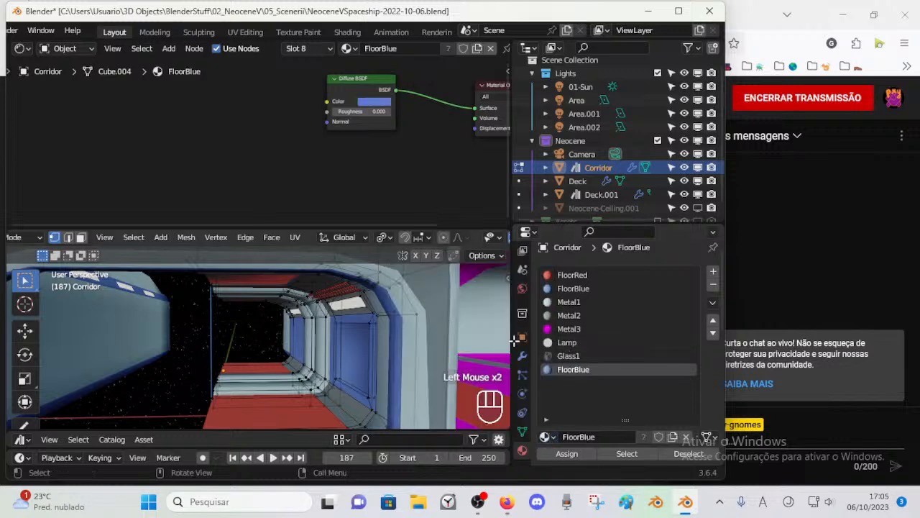
Step: Check the node setups of the Corridor's other materials, return to Metal3 and look over the magenta surfaces on the deck
left_click(579, 356)
left_click(572, 342)
left_click(570, 329)
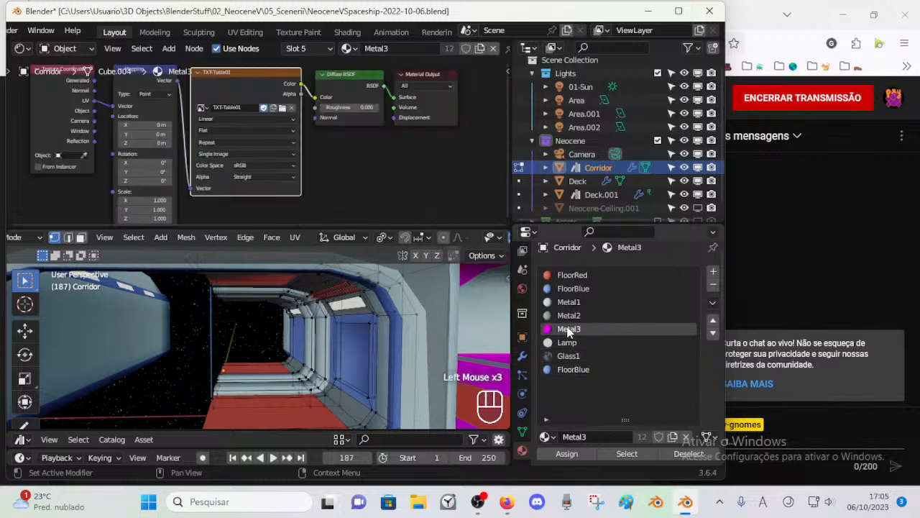
scroll(236, 147, "down", 2)
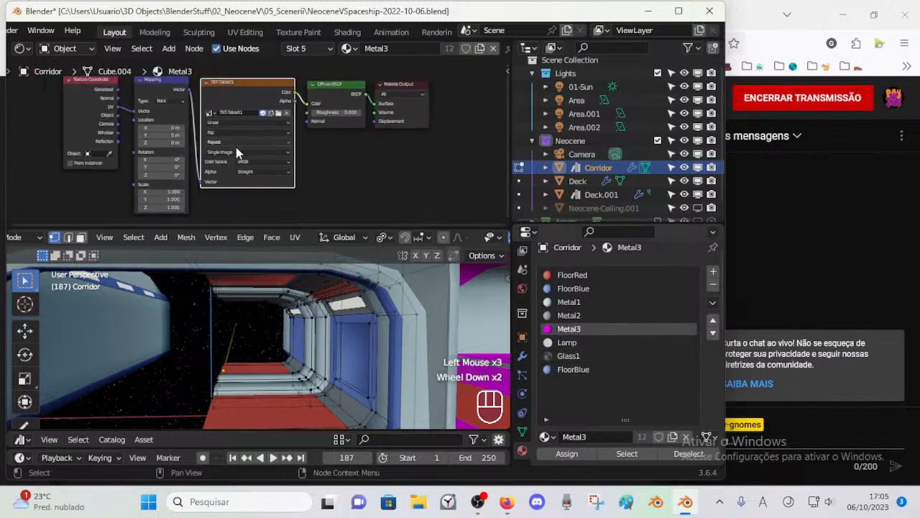
left_click(566, 317)
left_click(569, 303)
left_click(573, 288)
left_click(572, 274)
left_click(569, 329)
left_click(330, 194)
mouse_move(274, 156)
middle_mouse_down()
mouse_move(320, 170)
mouse_move(270, 141)
middle_mouse_up()
scroll(434, 315, "down", 3)
scroll(434, 315, "down", 1)
scroll(435, 315, "up", 2)
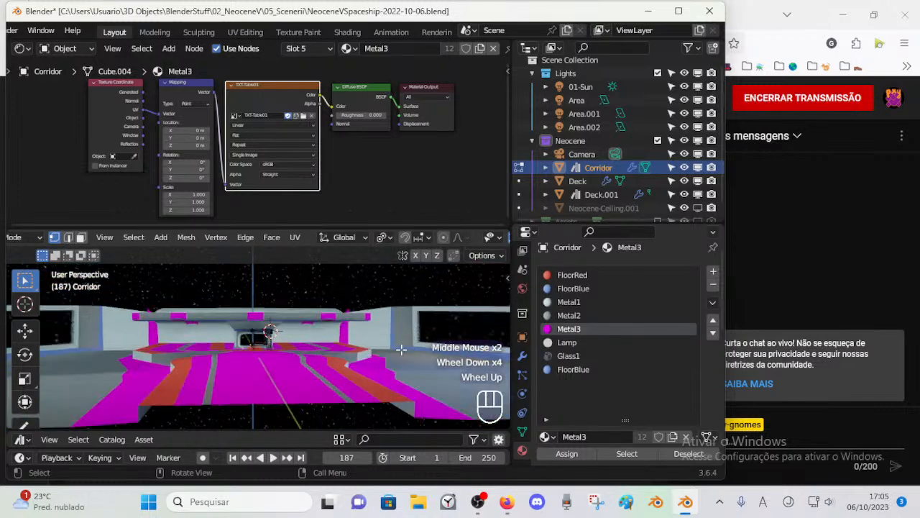
scroll(318, 366, "up", 1, "shift")
Step: Look over Metal3's texture node and the deck's view into the corridor, and save the file
scroll(320, 356, "up", 4)
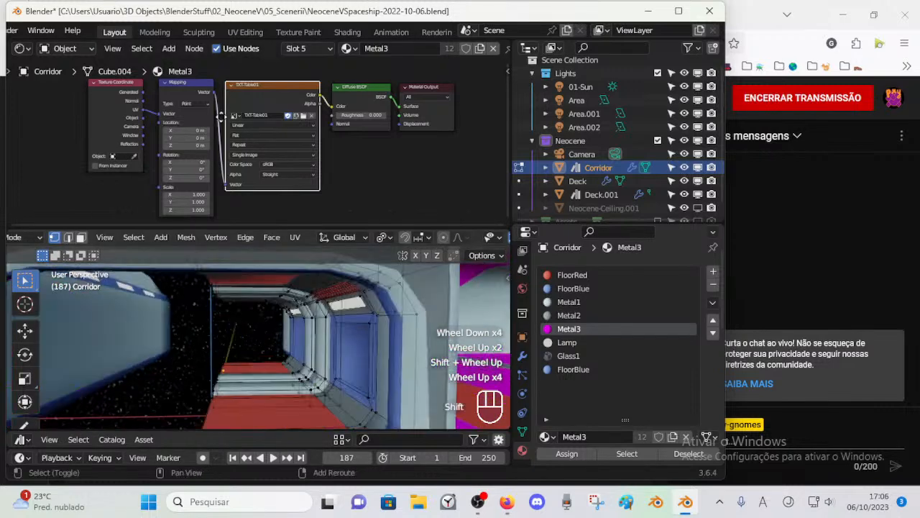
middle_click_drag(219, 125, 227, 124, "shift")
scroll(251, 112, "up", 4)
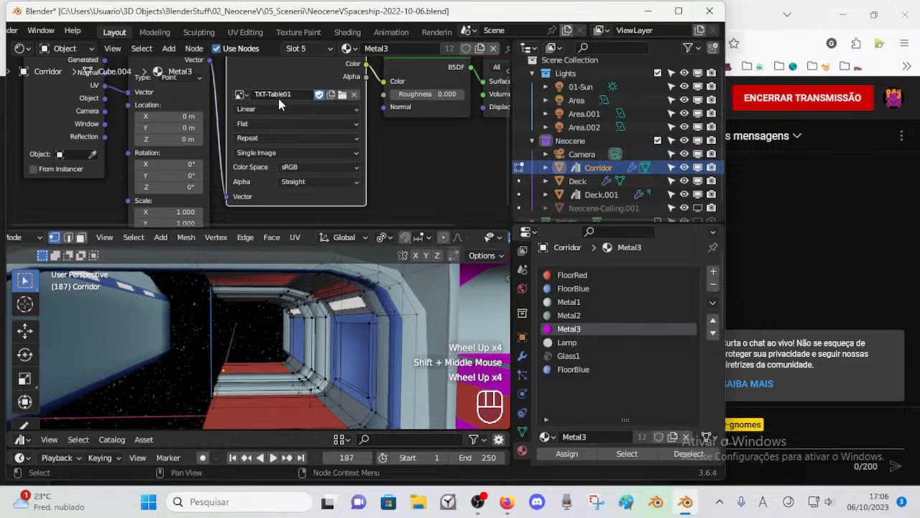
scroll(480, 171, "down", 1)
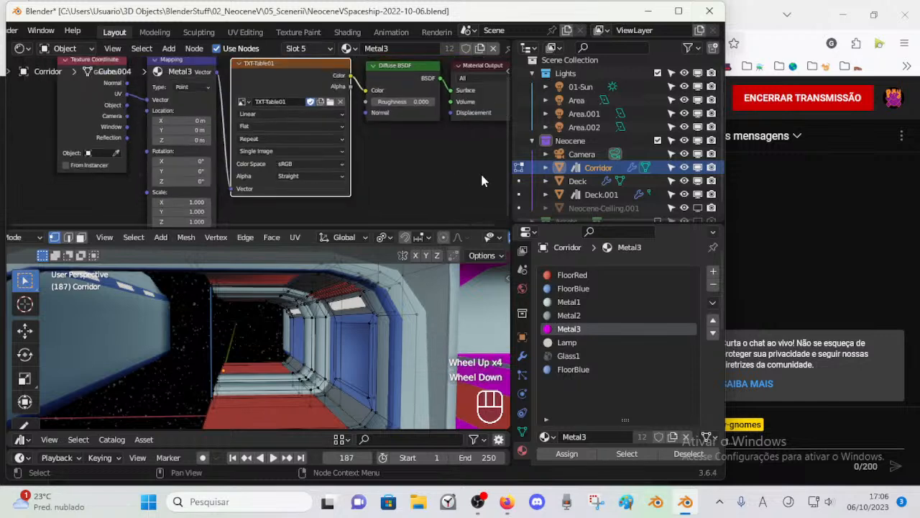
scroll(419, 239, "down", 1)
scroll(419, 348, "down", 2)
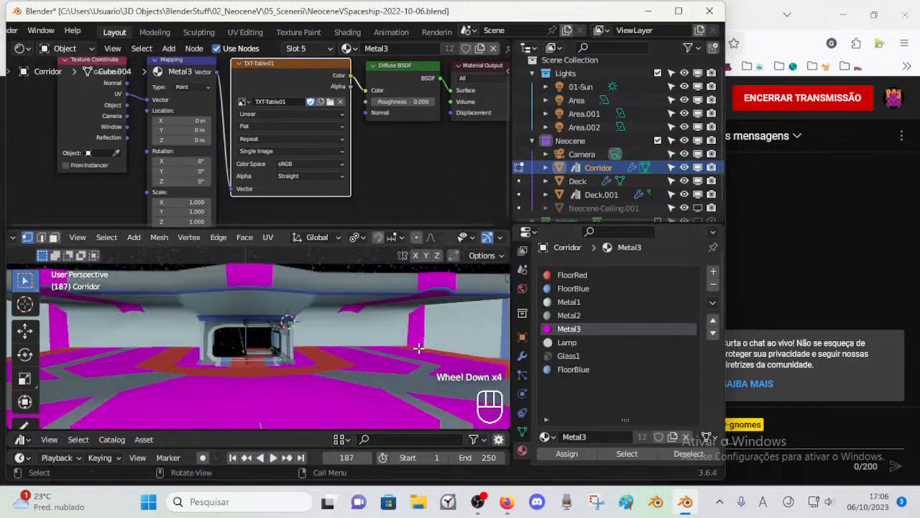
scroll(386, 379, "up", 3)
middle_click_drag(386, 377, 368, 366, "shift")
key("ctrl+s")
Step: Darken the FloorBlue material's diffuse color to a near-black blue with value about 0.012 and save the file
left_click(573, 369)
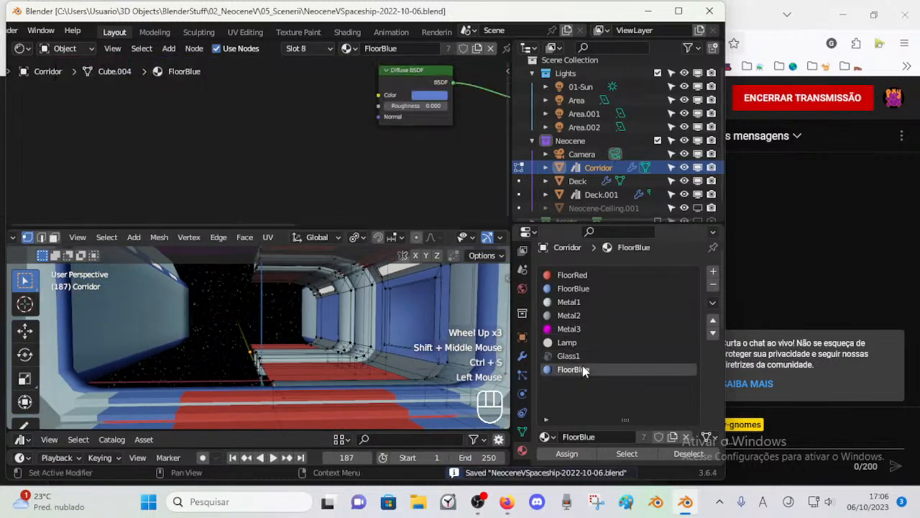
scroll(325, 117, "down", 1)
middle_click_drag(325, 117, 277, 136)
left_click(358, 121)
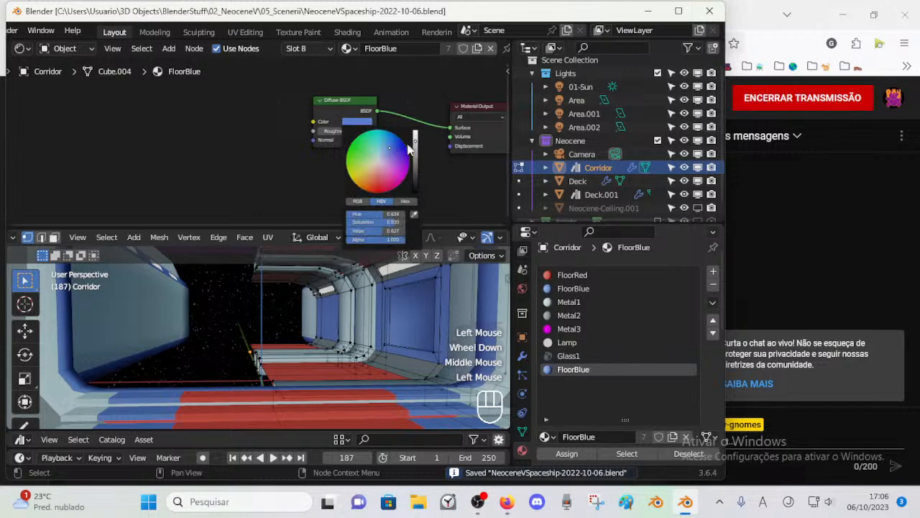
left_click_drag(414, 168, 415, 189)
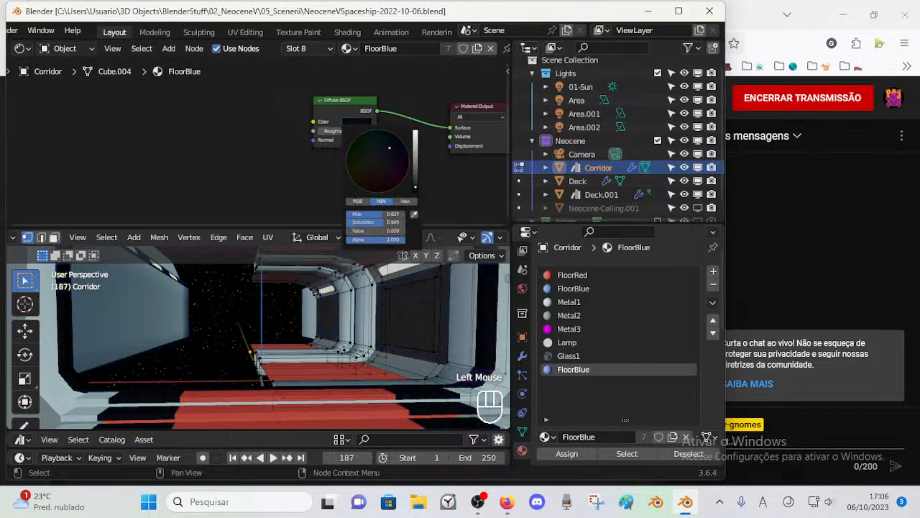
left_click(363, 121)
left_click_drag(413, 173, 415, 185)
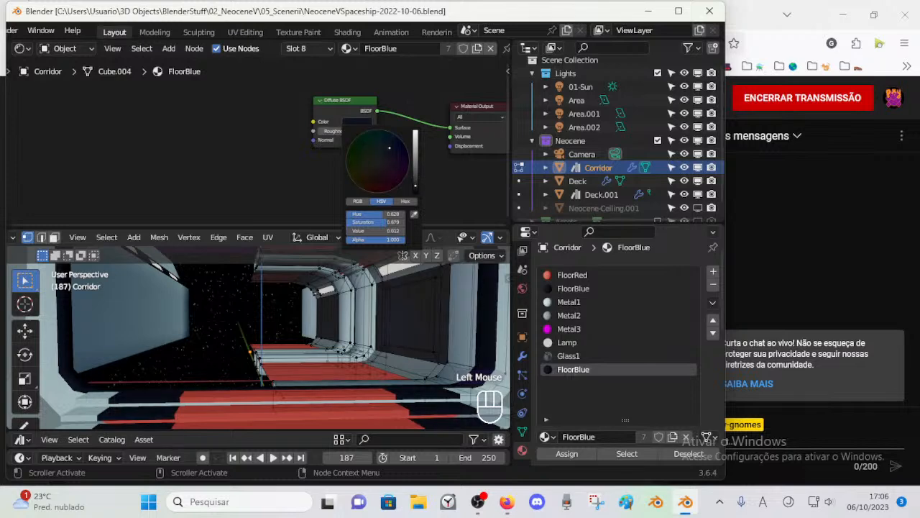
key("ctrl+s")
Step: Switch the Corridor to Object Mode and inspect the darkened wall panels along its length
middle_click_drag(338, 324, 361, 340)
scroll(357, 343, "down", 2)
key("ctrl+Tab")
scroll(355, 351, "up", 1)
left_click(353, 331)
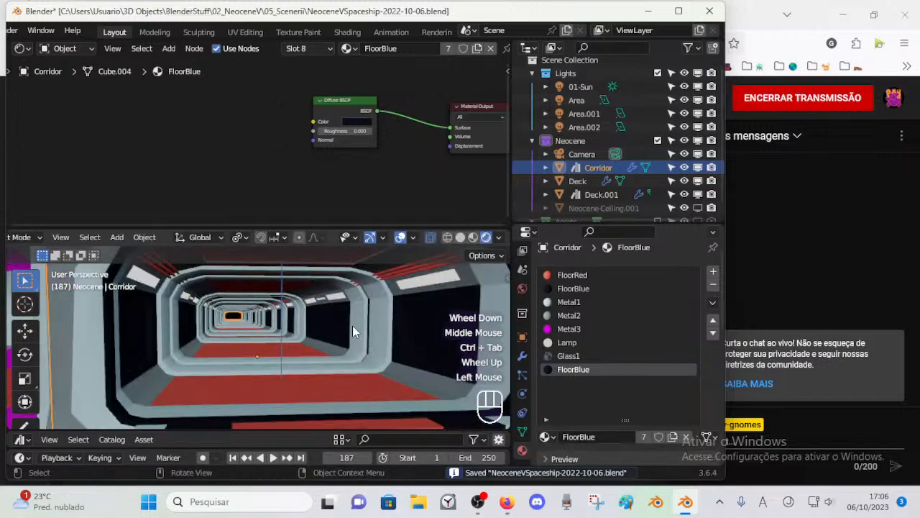
left_click(370, 324)
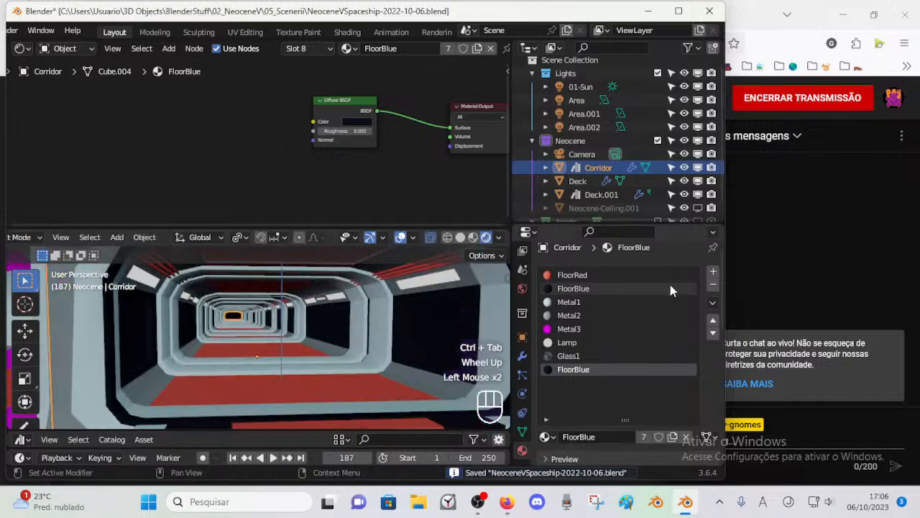
Step: Add an empty material slot to the Corridor and make the FloorBlue in slot 8 a separate single-user copy
left_click(714, 272)
left_click(579, 373)
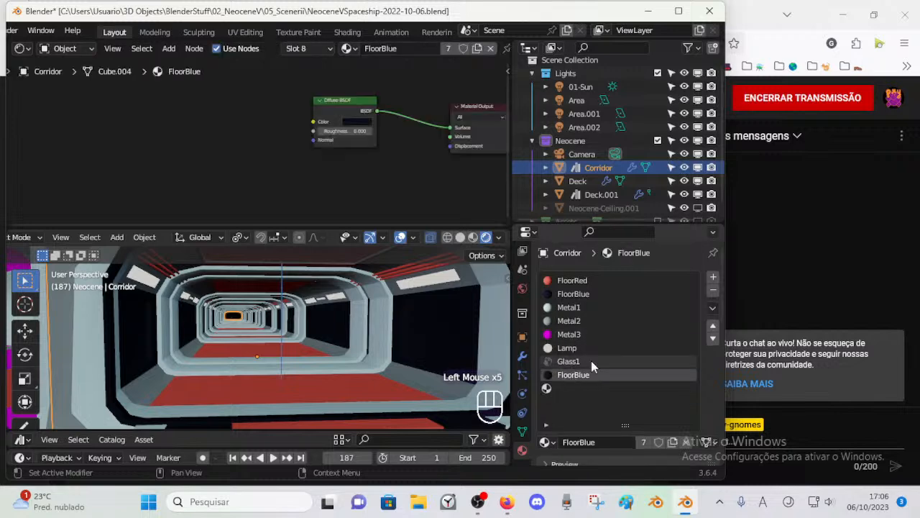
left_click(579, 293)
left_click(572, 373)
left_click(580, 295)
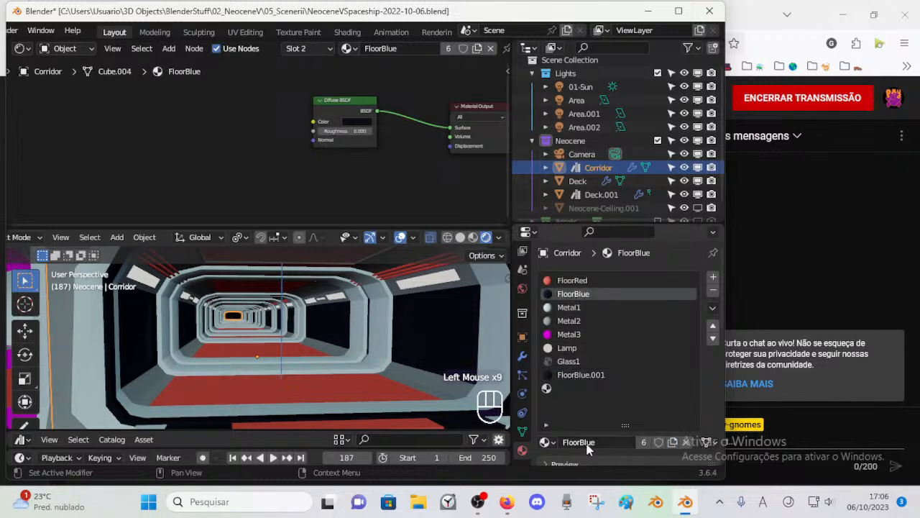
Step: Set the original FloorBlue's diffuse color to a muted blue with saturation about 0.565 and value about 0.551
left_click(544, 442)
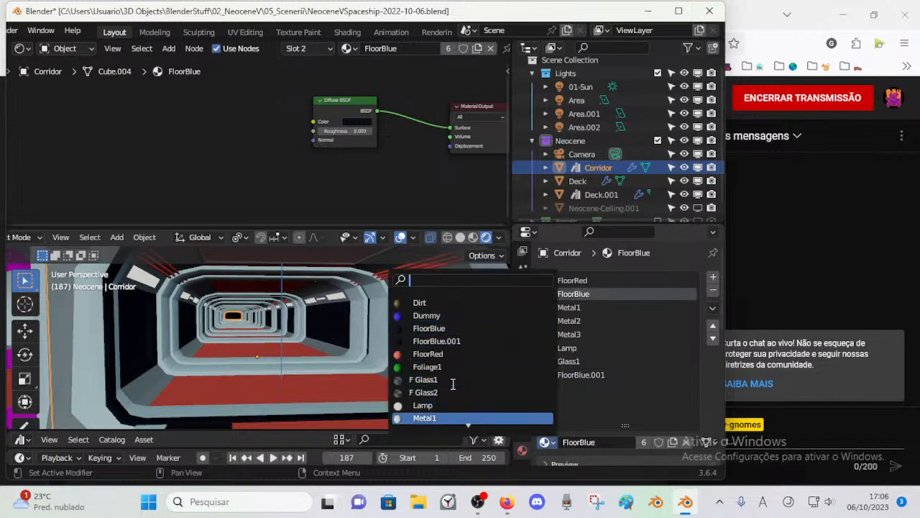
left_click(674, 332)
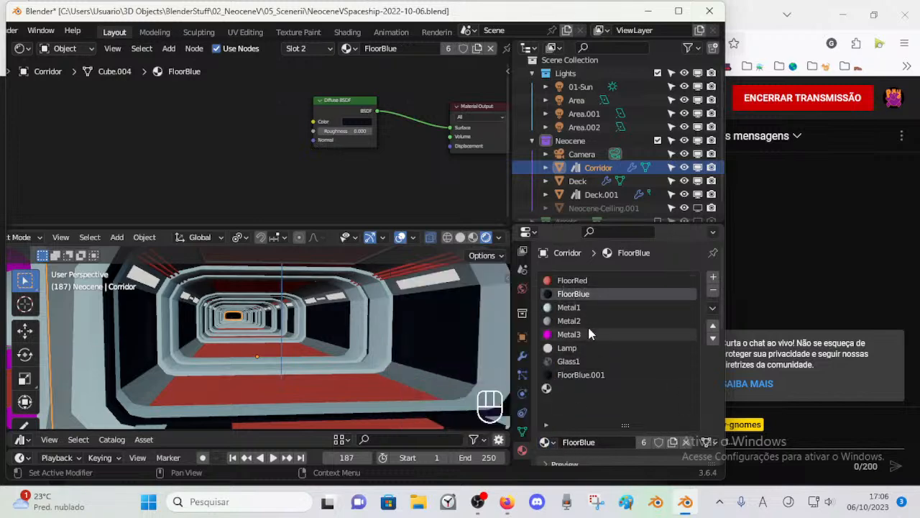
left_click(361, 117)
left_click(360, 122)
left_click_drag(417, 150, 386, 153)
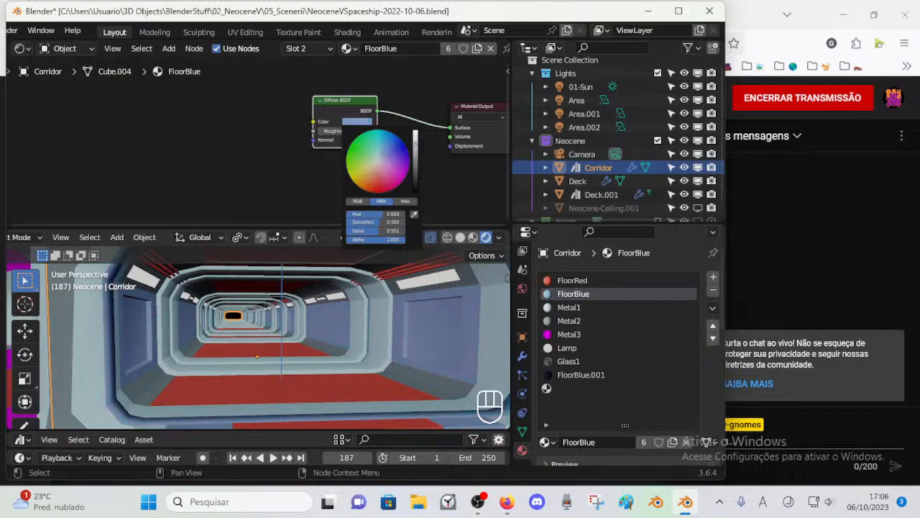
Step: Assign FloorBlue.001 to the Corridor's linked side wall panels in Edit Mode and return to Object Mode
left_click(579, 374)
scroll(311, 338, "down", 5)
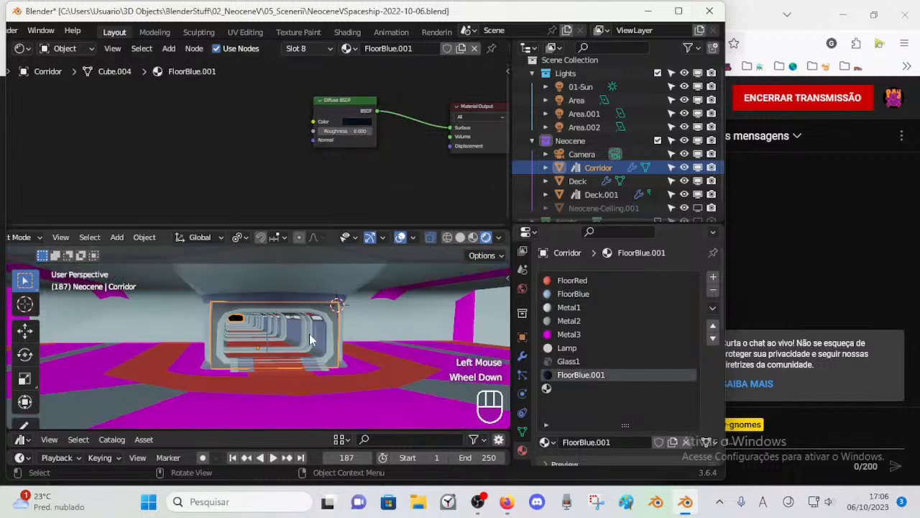
scroll(310, 338, "up", 3)
left_click(359, 339)
key("Tab")
scroll(404, 368, "up", 2)
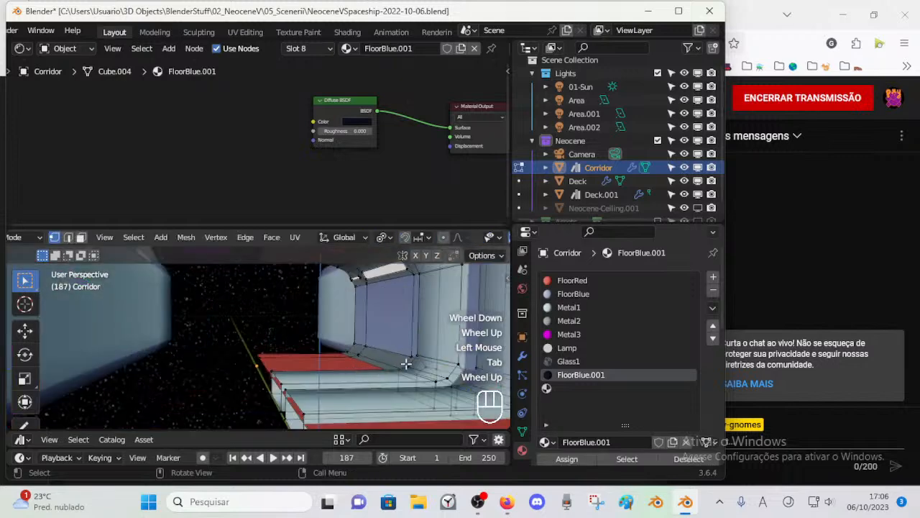
scroll(402, 335, "down", 1)
key("alt+a")
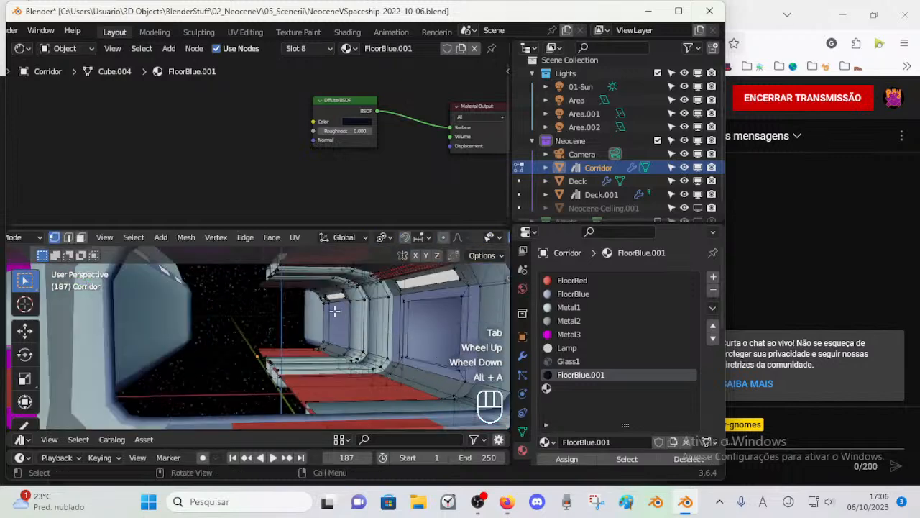
key("l")
left_click(564, 458)
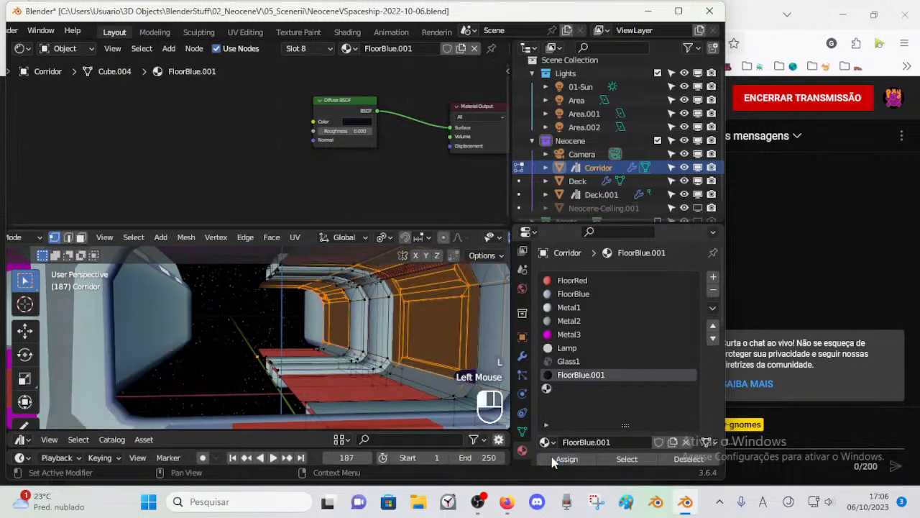
key("ctrl+Tab")
scroll(379, 328, "down", 1)
scroll(355, 330, "up", 1)
Step: Add another material slot and fill slot 9 with a single-user copy of FloorBlue.001
left_click(712, 277)
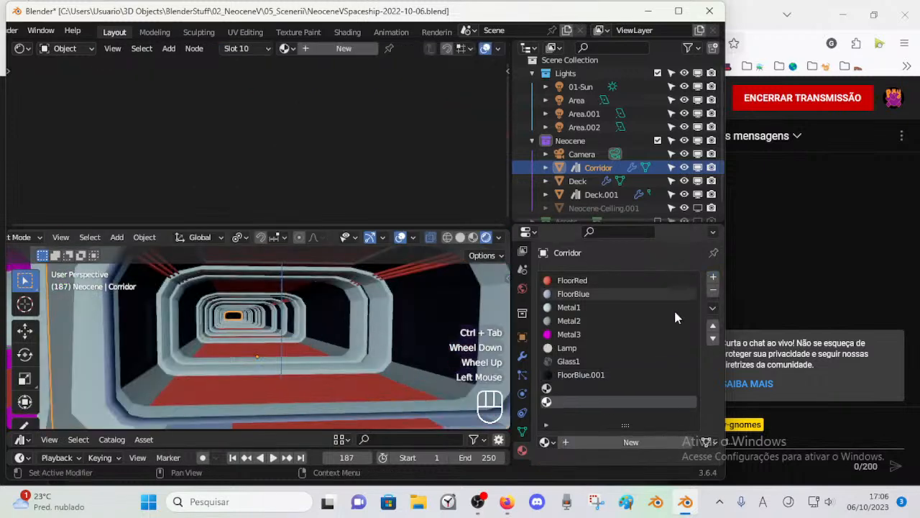
left_click(585, 375)
scroll(635, 396, "down", 1)
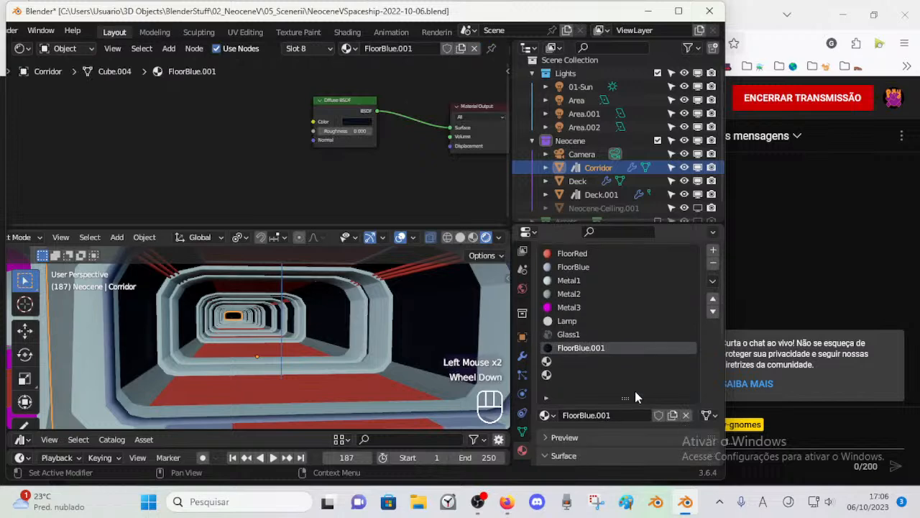
left_click(572, 361)
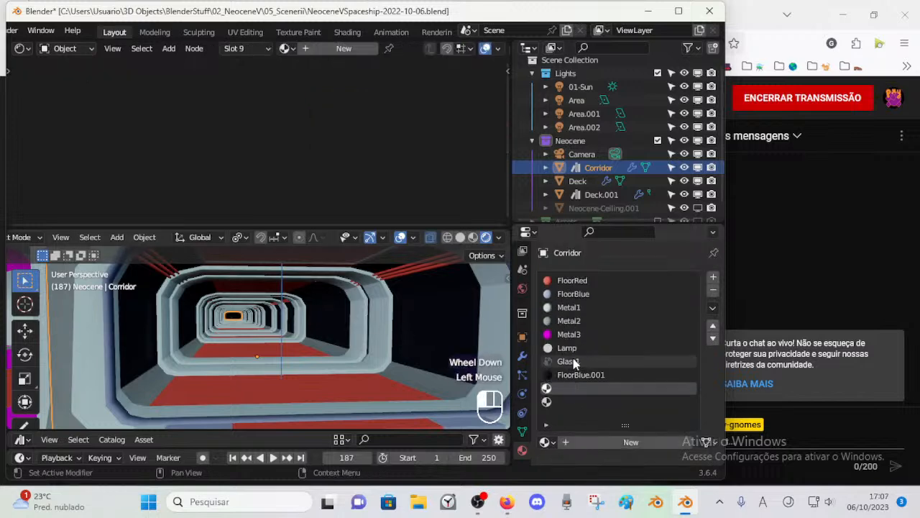
left_click(545, 441)
left_click(475, 348)
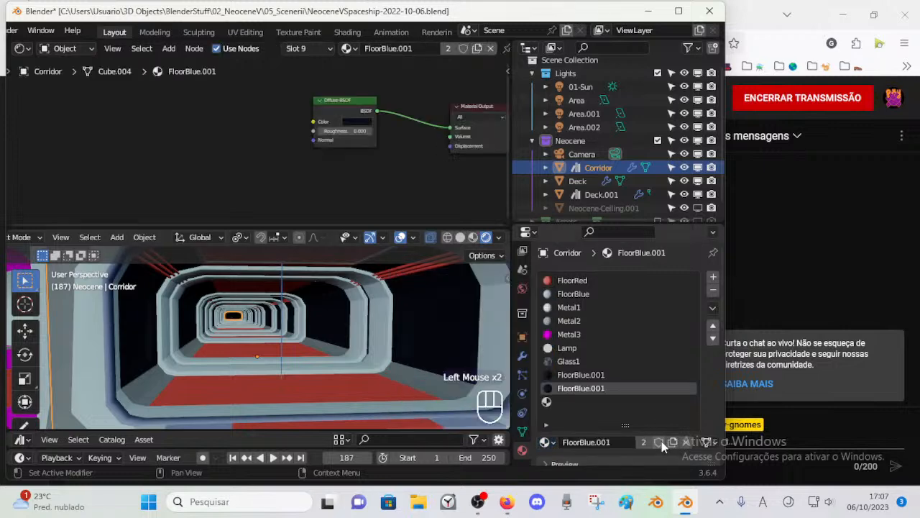
Step: Rename the dark FloorBlue.001 material in slot 8 as Corridor1
double_click(581, 375)
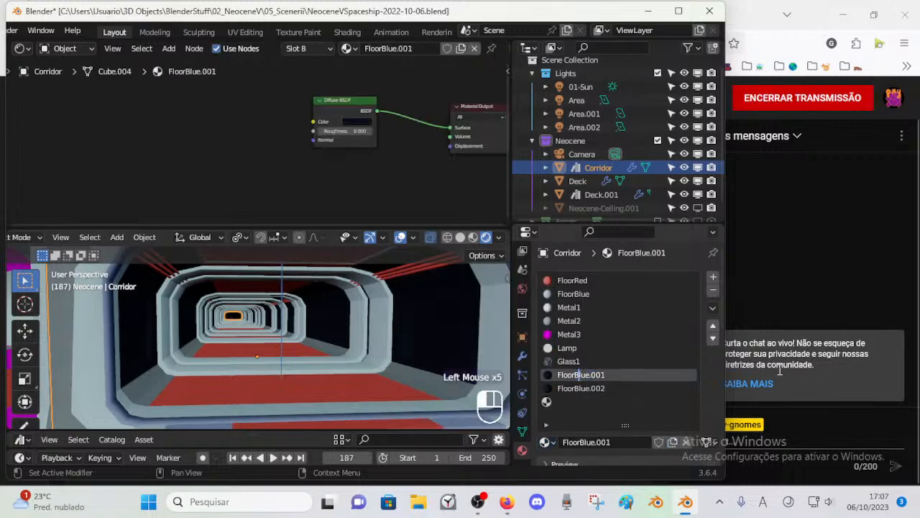
type("Metal")
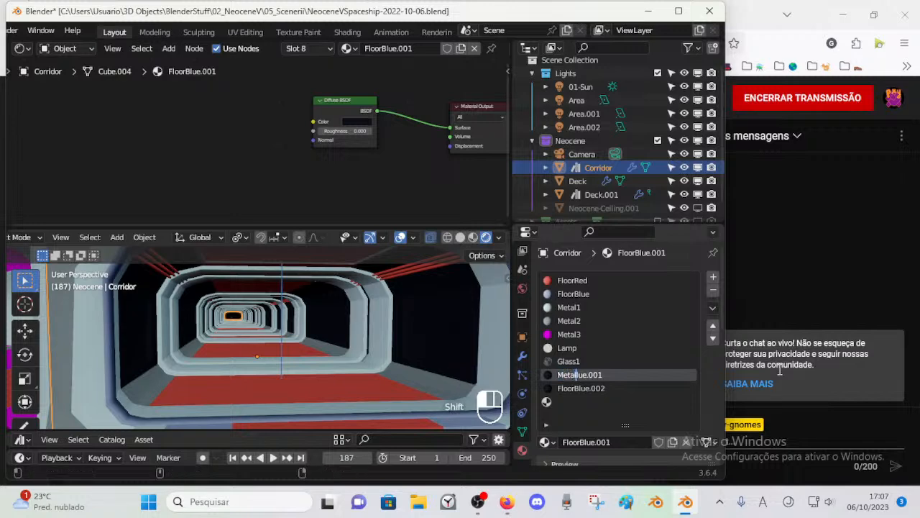
type("C")
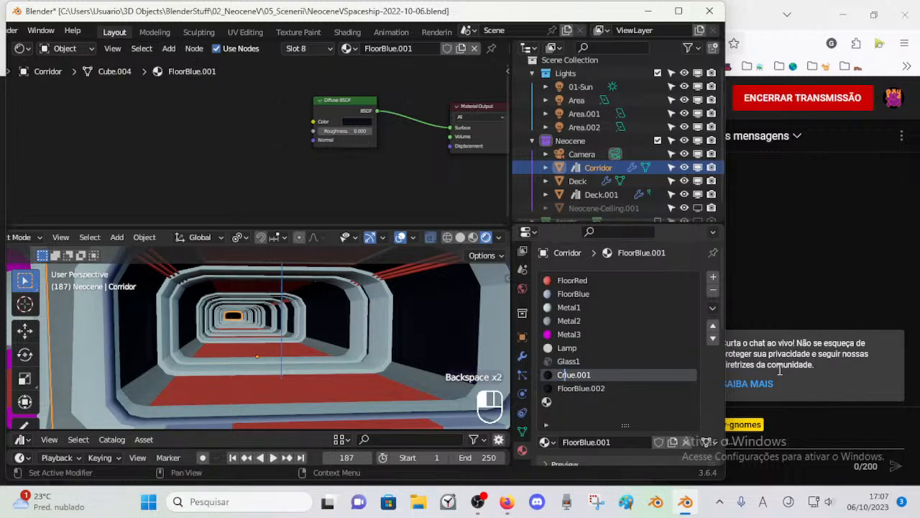
type("orrid")
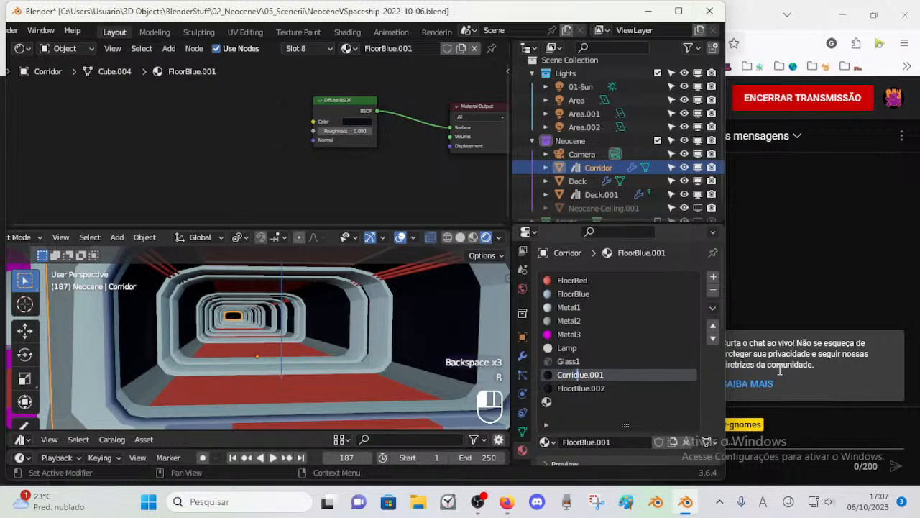
type("or")
key("Delete")
key("Delete")
key("Delete")
key("Delete")
key("Delete")
key("Delete")
key("Return")
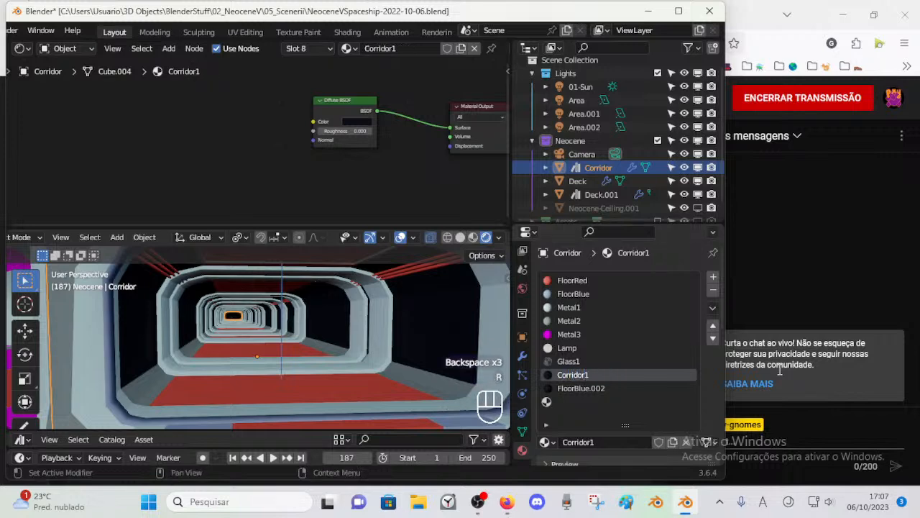
Step: Rename the copied material in slot 9 as Corridor2
double_click(578, 391)
type("Cor")
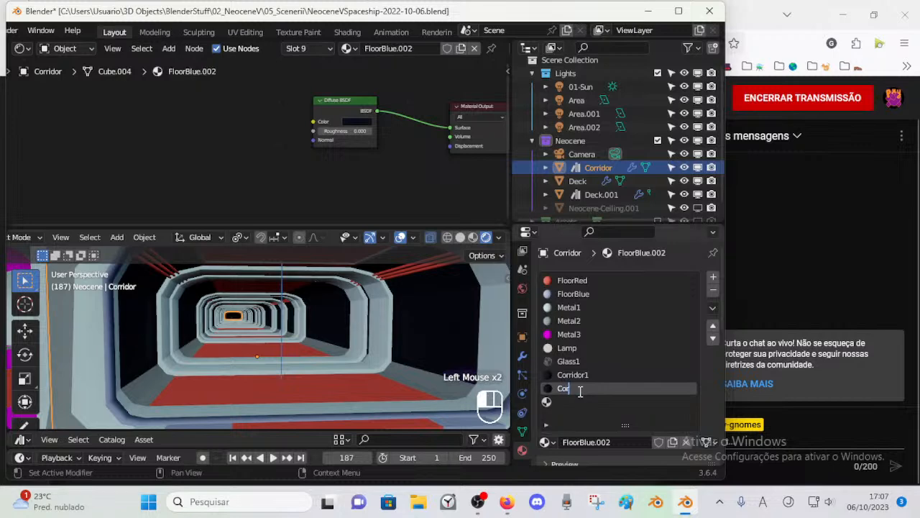
type("ridor2")
key("Return")
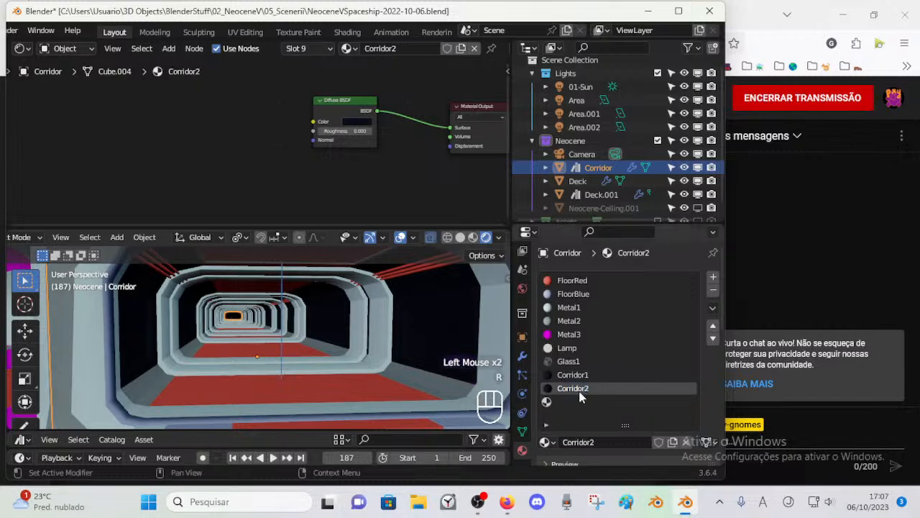
Step: Change Corridor2's diffuse color to a slightly lighter, less saturated dark blue
scroll(625, 396, "down", 2)
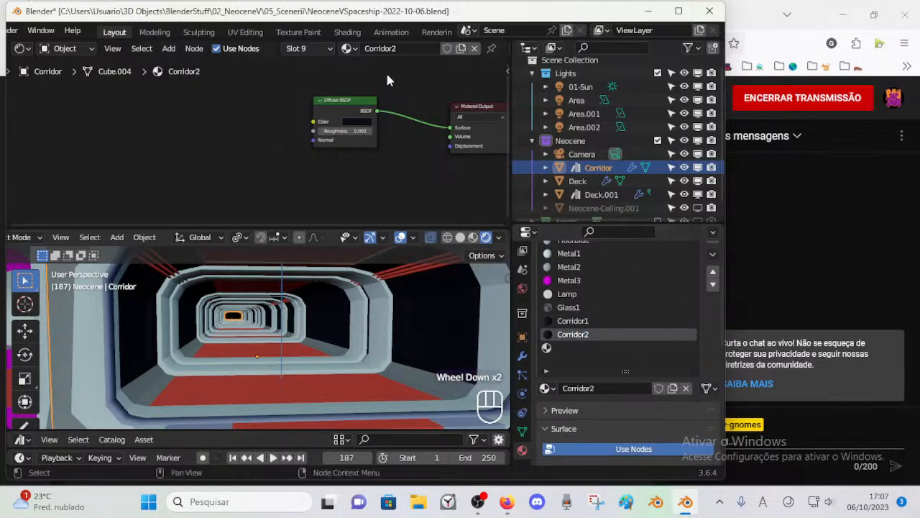
left_click(355, 122)
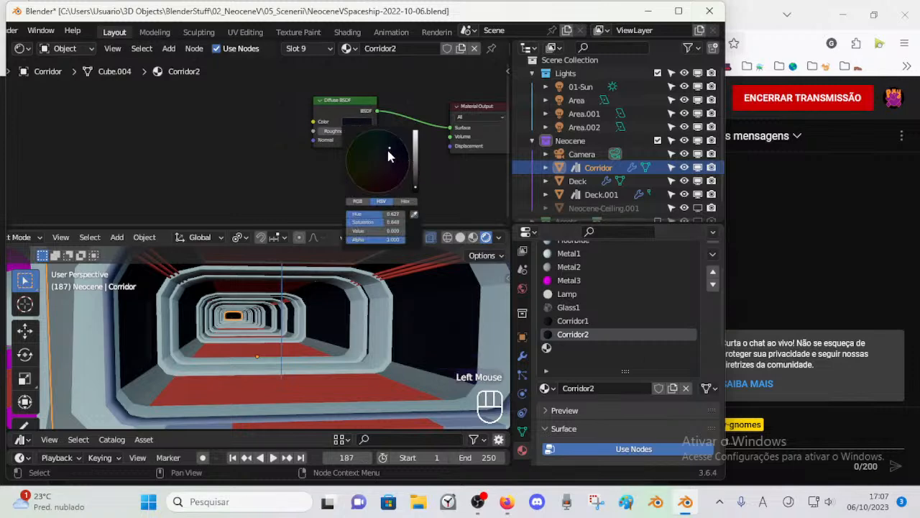
left_click_drag(415, 180, 415, 177)
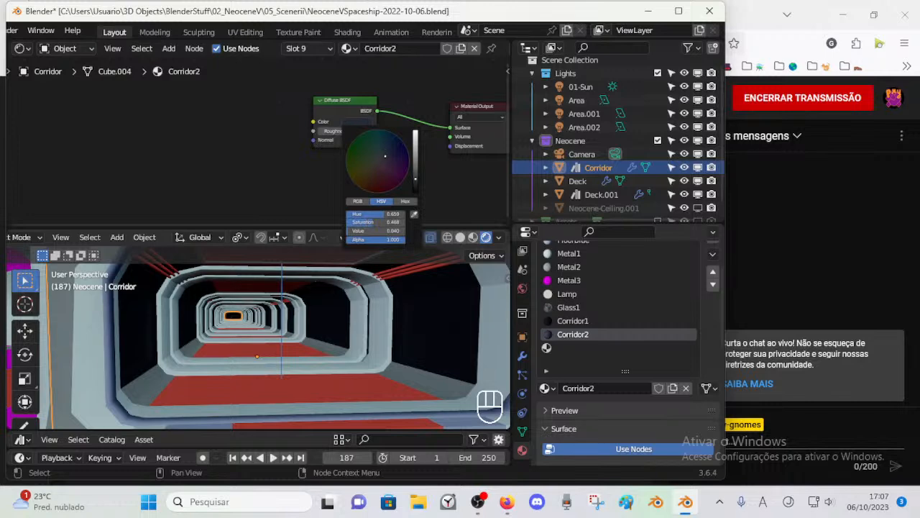
left_click_drag(409, 182, 415, 185)
left_click(368, 317)
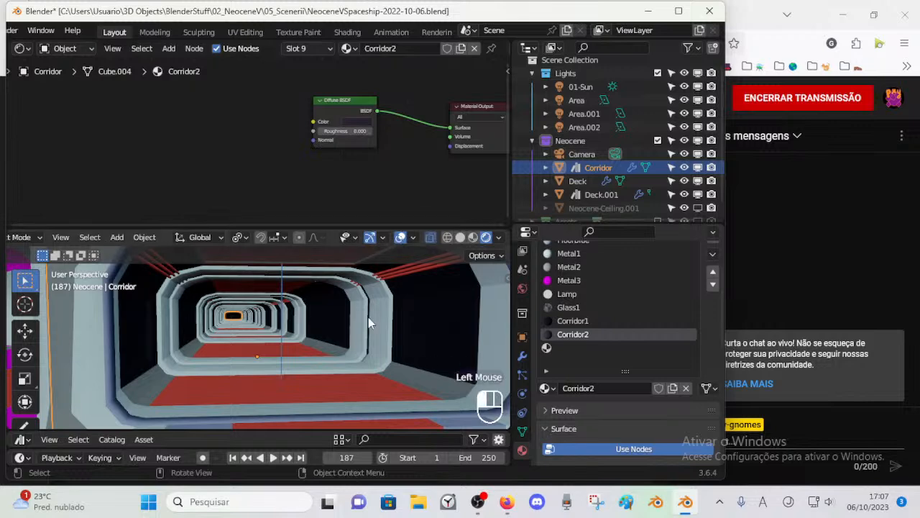
key("Tab")
key("alt+a")
key("l")
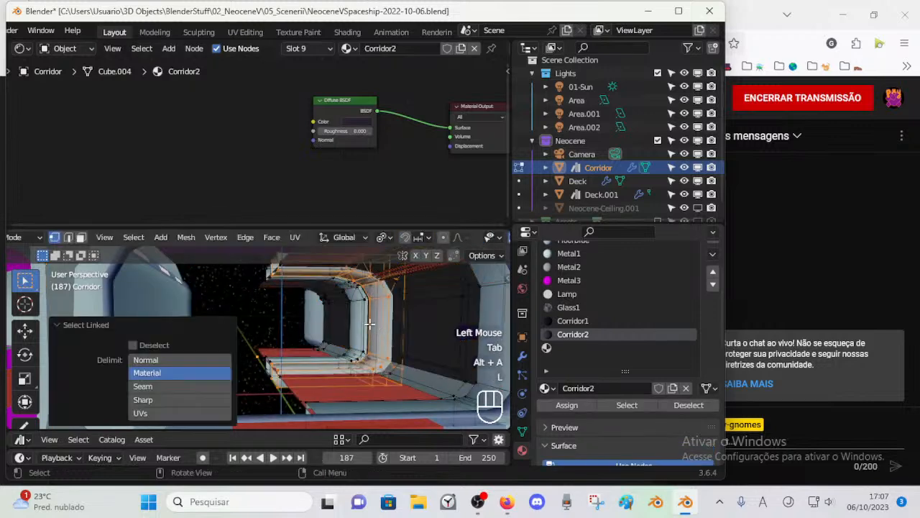
key("l")
middle_click_drag(364, 320, 432, 309, "shift")
scroll(644, 295, "up", 2)
left_click(586, 321)
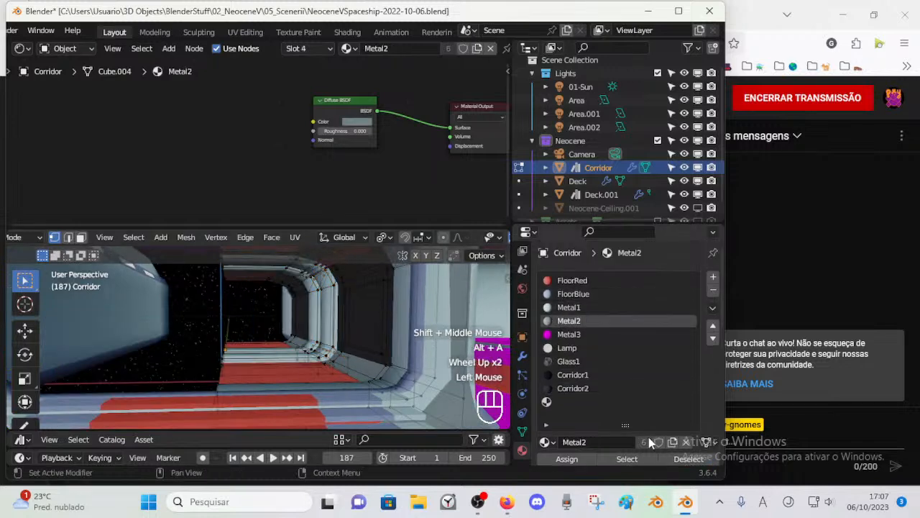
left_click(637, 460)
key("alt+a")
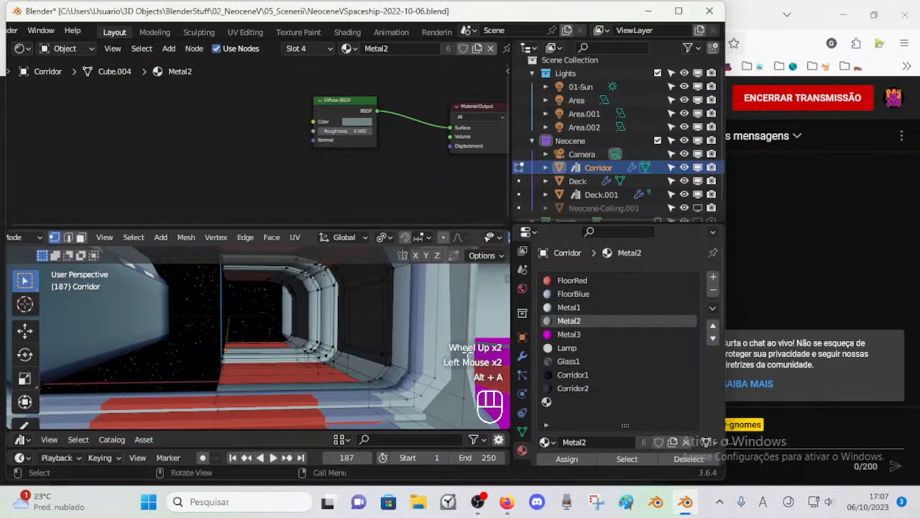
Step: Assign the Corridor2 material to all of the Corridor's Metal1 faces and return to Object Mode
left_click(582, 307)
left_click(627, 459)
middle_click_drag(295, 330, 323, 324)
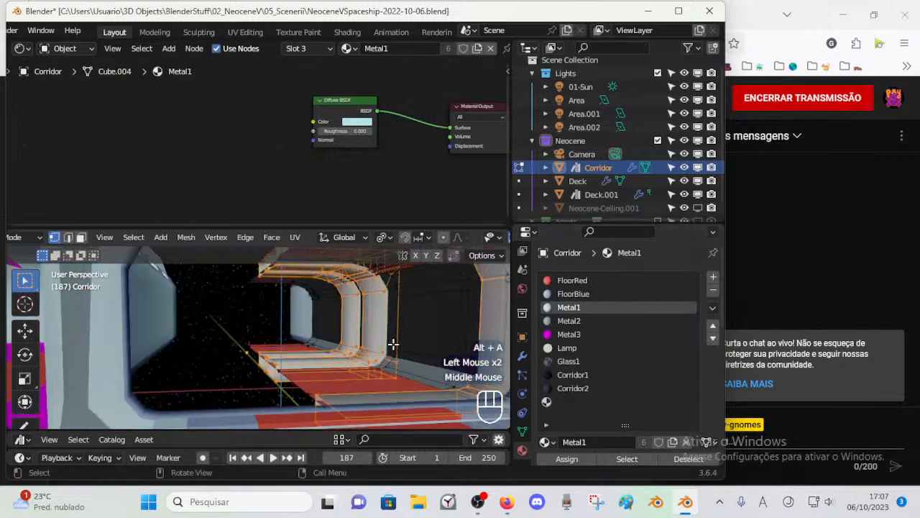
left_click(601, 388)
left_click(566, 458)
key("alt+a")
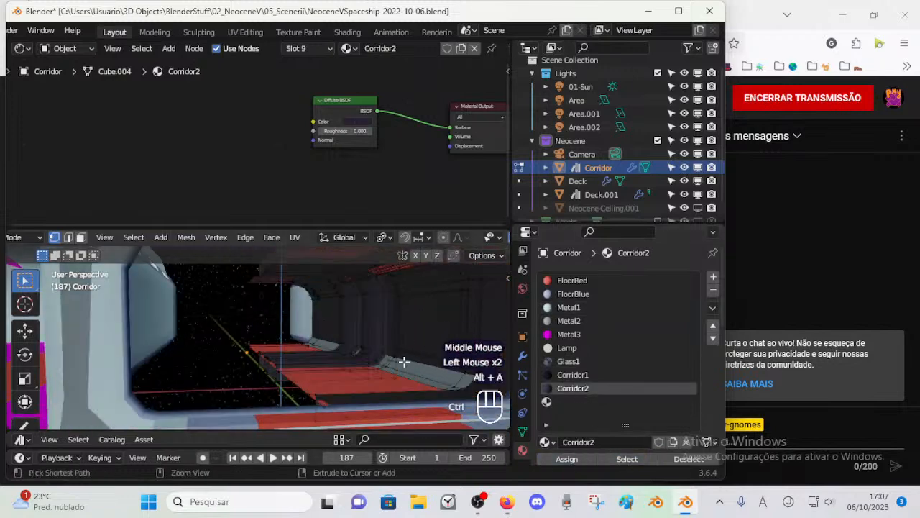
key("ctrl+Tab")
scroll(381, 345, "down", 1)
scroll(370, 338, "up", 1)
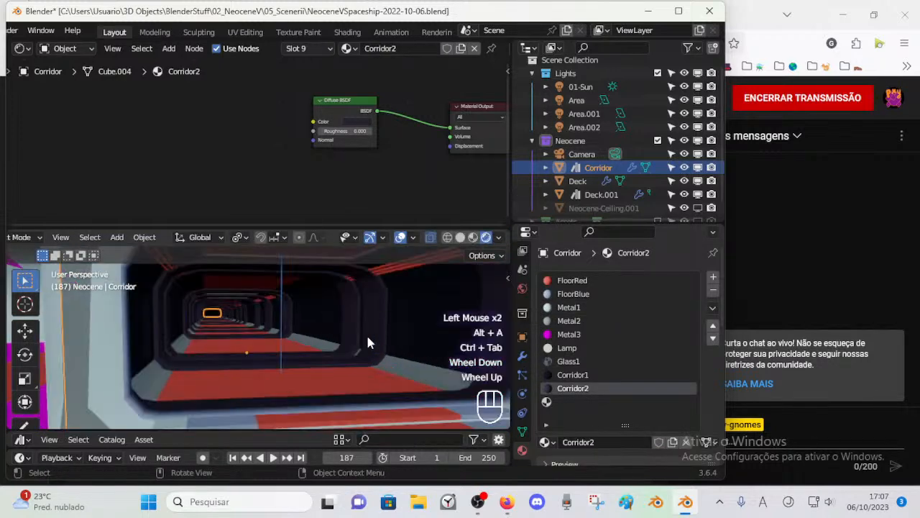
Step: Examine the corridor's frames, walls and floor edges with the Corridor2 material applied
left_click(388, 288)
middle_click_drag(347, 310, 336, 362)
left_click(333, 390)
key("Tab")
key("Tab")
scroll(313, 364, "up", 1)
scroll(345, 368, "down", 1)
left_click(374, 373)
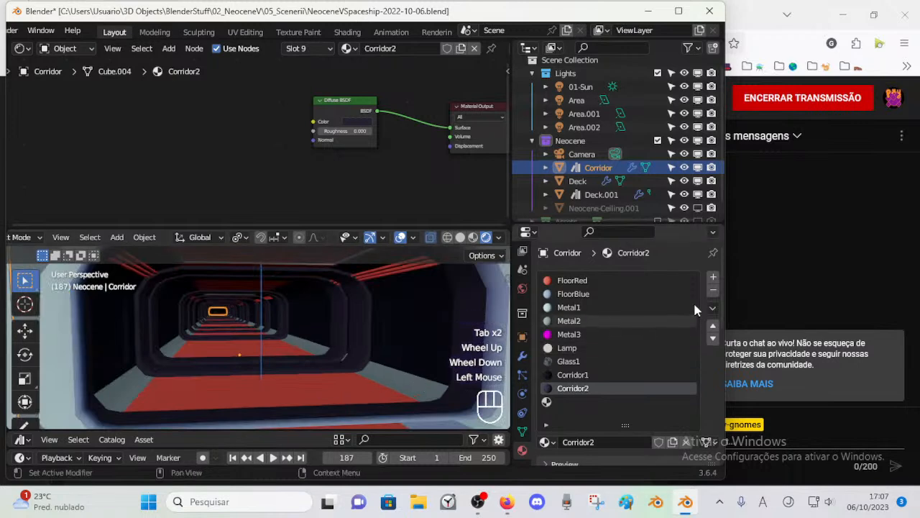
left_click(713, 277)
scroll(536, 397, "down", 1)
left_click(564, 401)
left_click(713, 290)
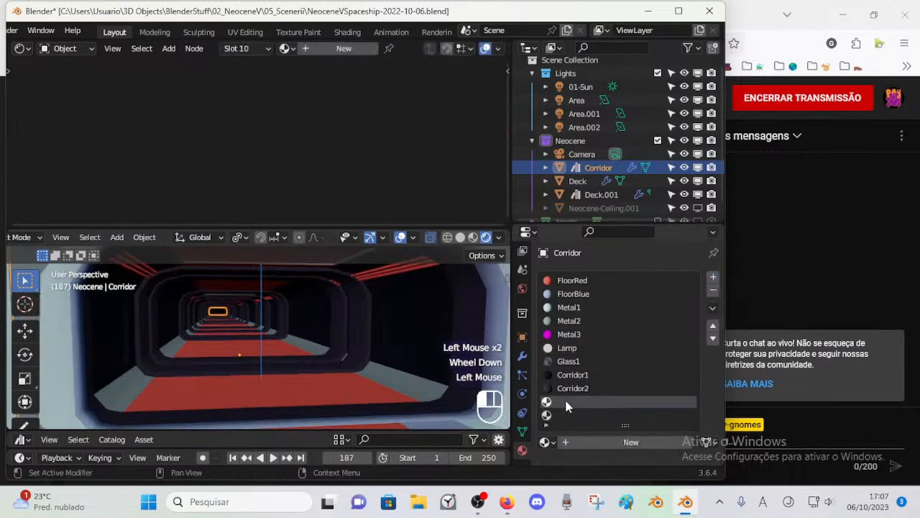
Step: Save the file and fill the Corridor's empty material slot 10 with the existing Corridor2 material
key("ctrl+s")
left_click(569, 401)
left_click(551, 441)
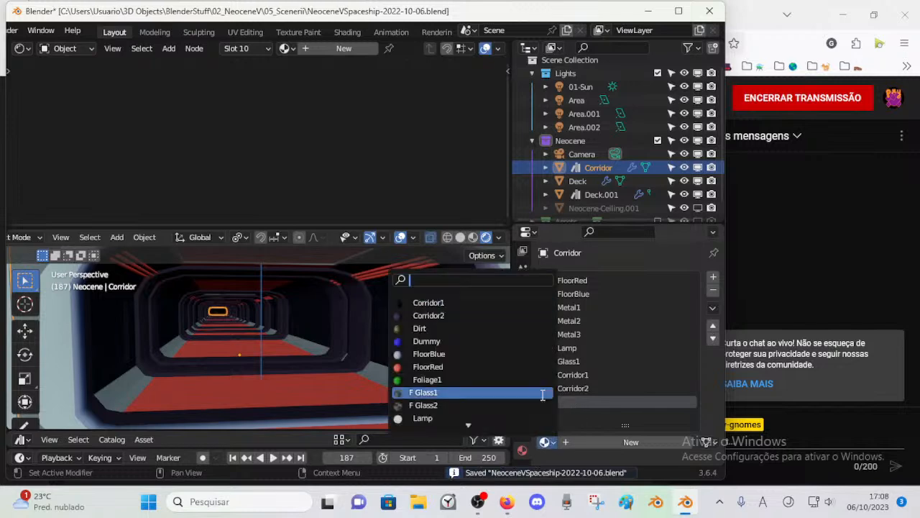
left_click(456, 316)
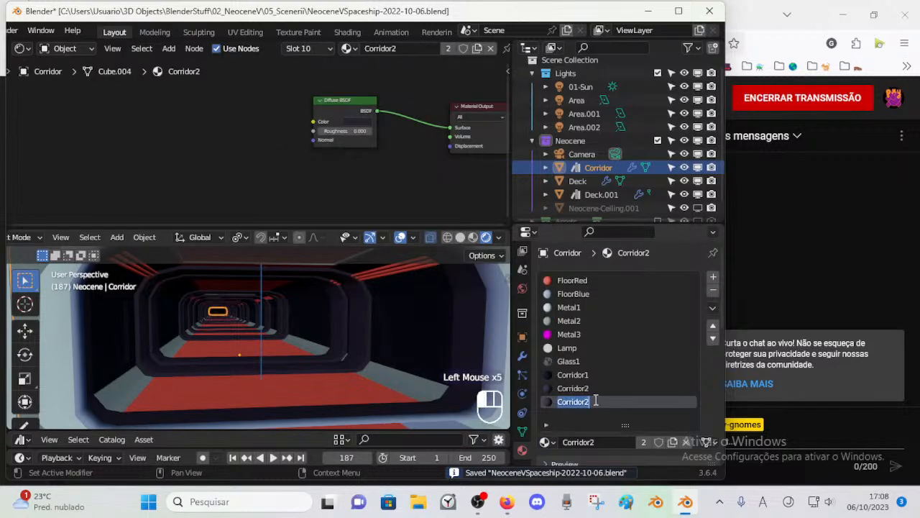
Step: Rename slot 10's shared material as Corridor3, try a lighter diffuse color and undo the color change
double_click(661, 403)
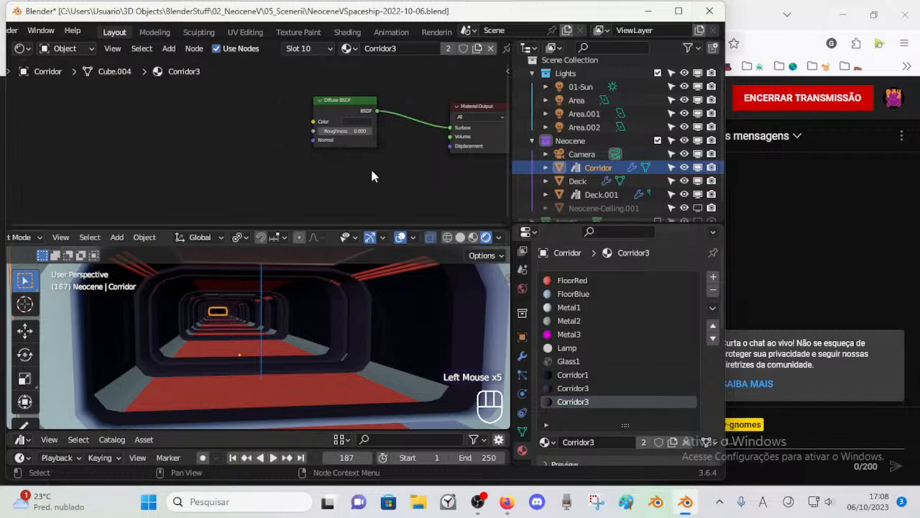
left_click(350, 122)
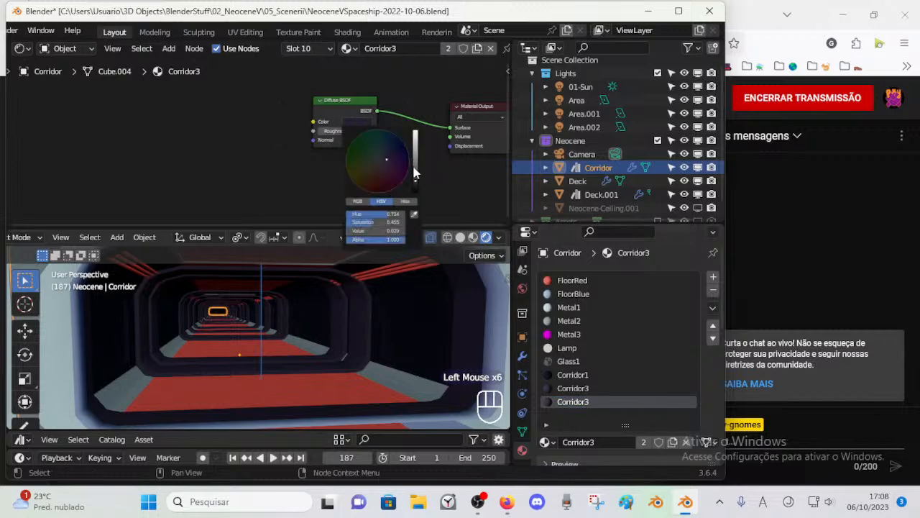
left_click_drag(415, 172, 415, 167)
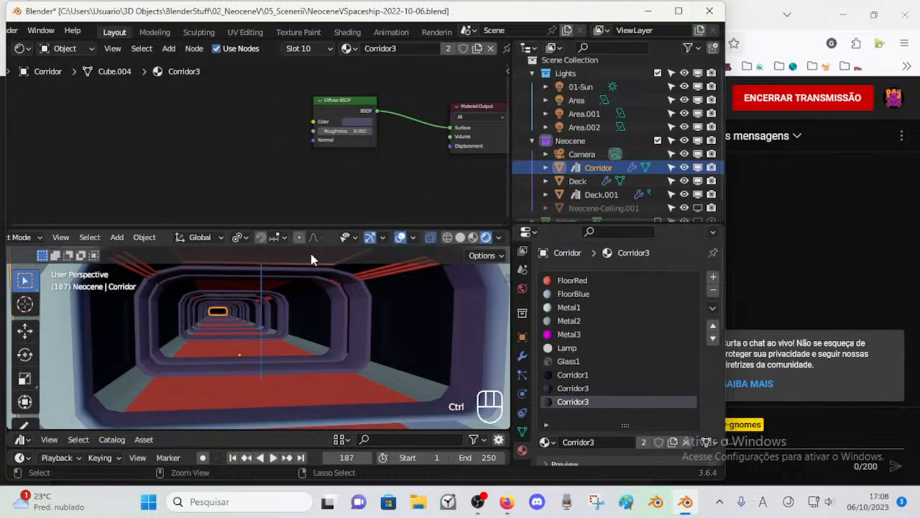
key("ctrl+z")
Step: Make slot 10's material a single-user copy, naming slot 9's material Corridor2 and the copy Corridor3
left_click(673, 442)
left_click(589, 388)
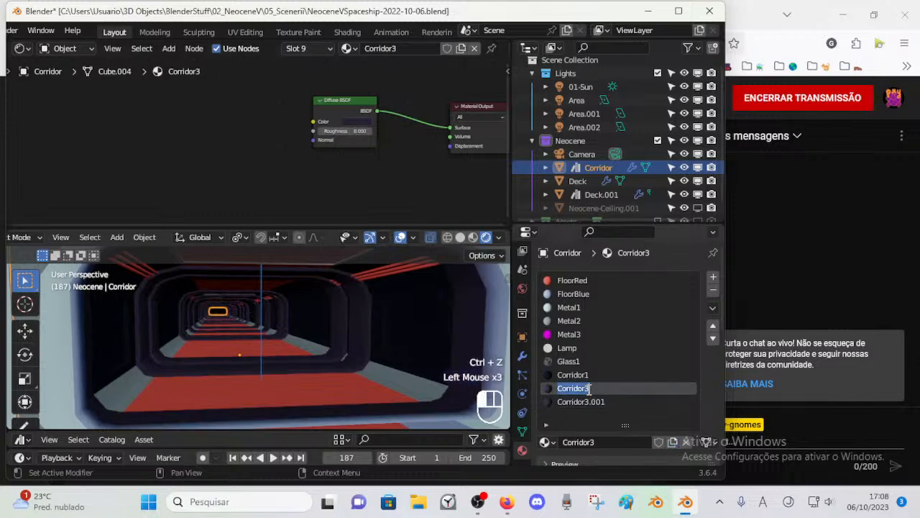
type("2")
left_click(592, 401)
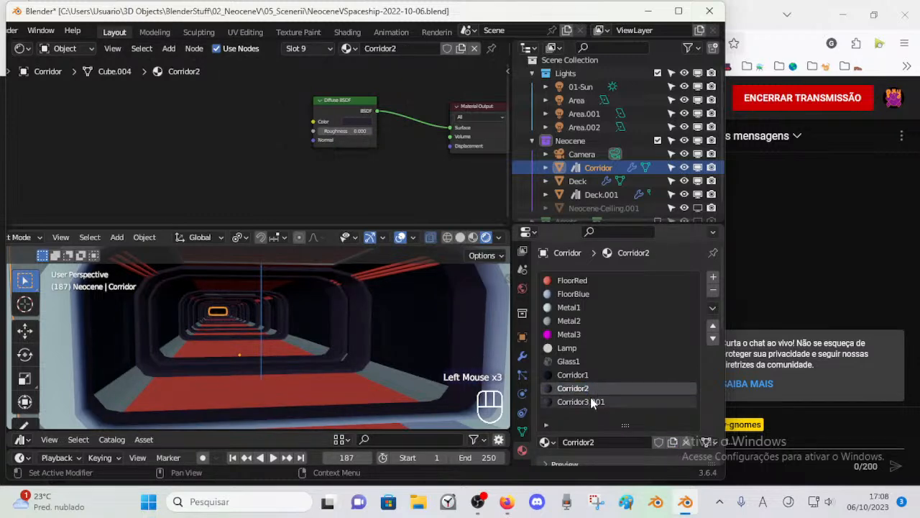
key("shift+End")
key("Delete")
key("Return")
Step: Change Corridor3's diffuse color to a lighter, less saturated dark purple
left_click(354, 124)
left_click_drag(415, 164, 378, 159)
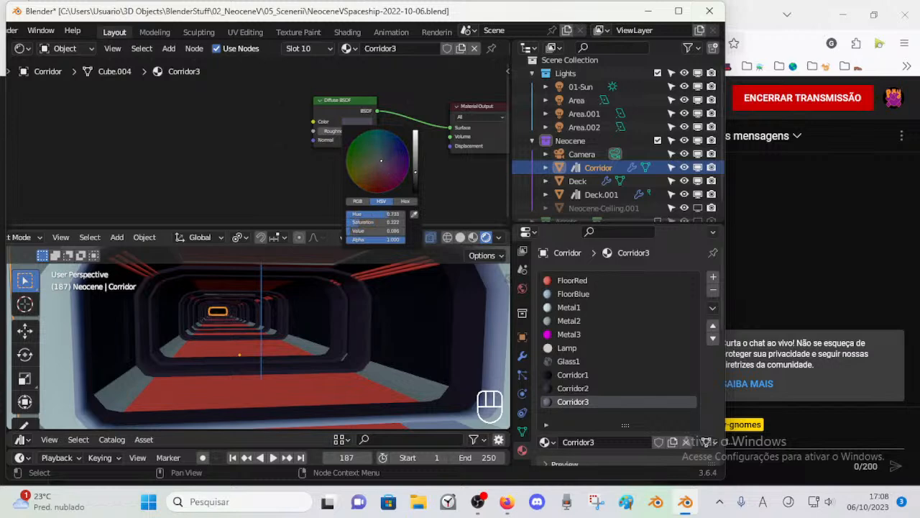
left_click_drag(413, 173, 415, 172)
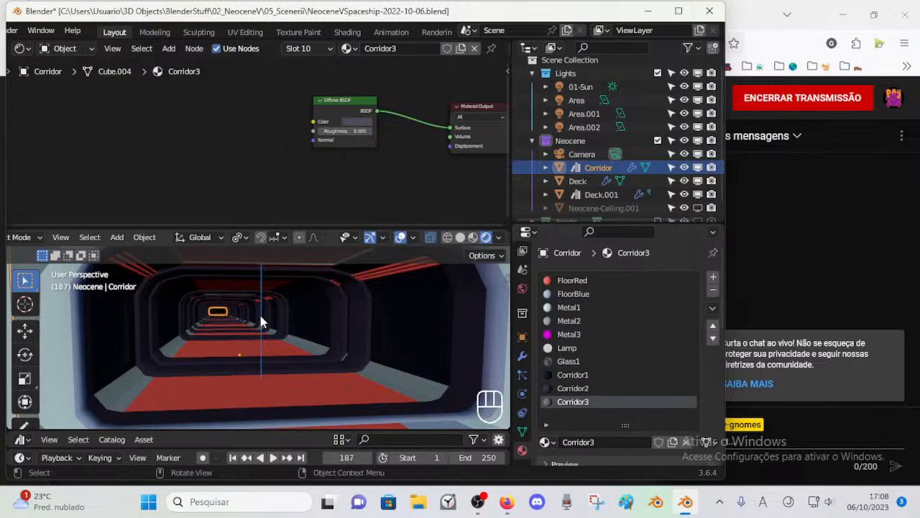
Step: Assign the Corridor3 material to all of the Corridor's Metal2 faces and save the file
left_click(403, 379)
key("Tab")
key("alt+a")
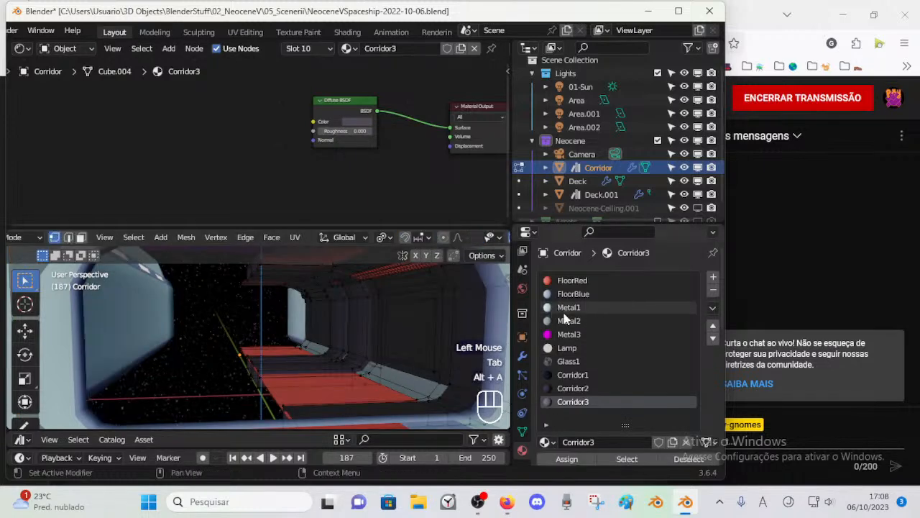
left_click(568, 320)
left_click(606, 456)
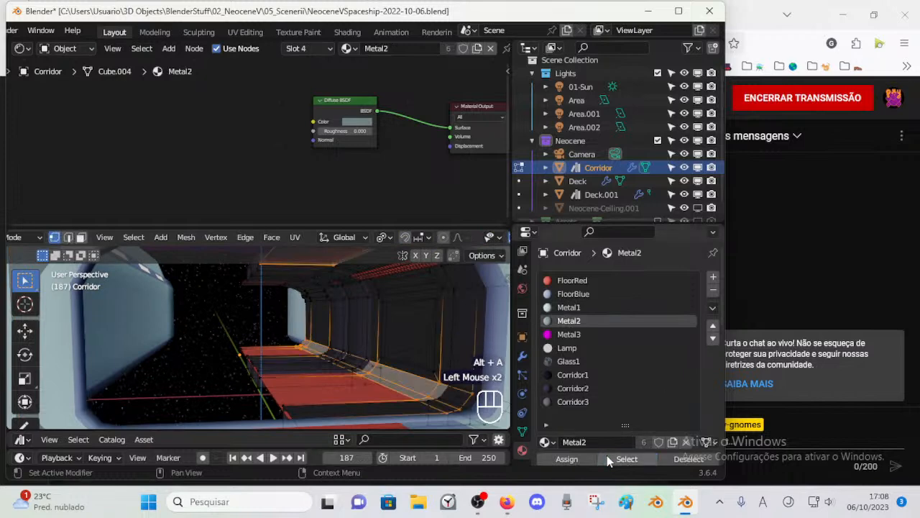
left_click(573, 401)
left_click(567, 461)
left_click(566, 462)
key("alt+a")
key("ctrl+Tab")
left_click(266, 361)
middle_click_drag(266, 360, 345, 321)
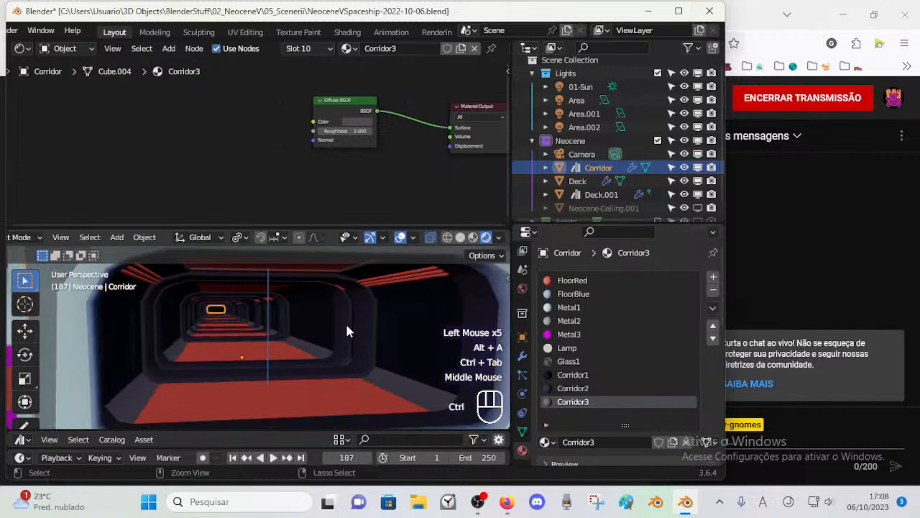
key("ctrl+s")
Step: Try the Corridor1 material on all of the Corridor's FloorRed faces and undo the assignment
left_click(337, 384)
key("Tab")
key("alt+a")
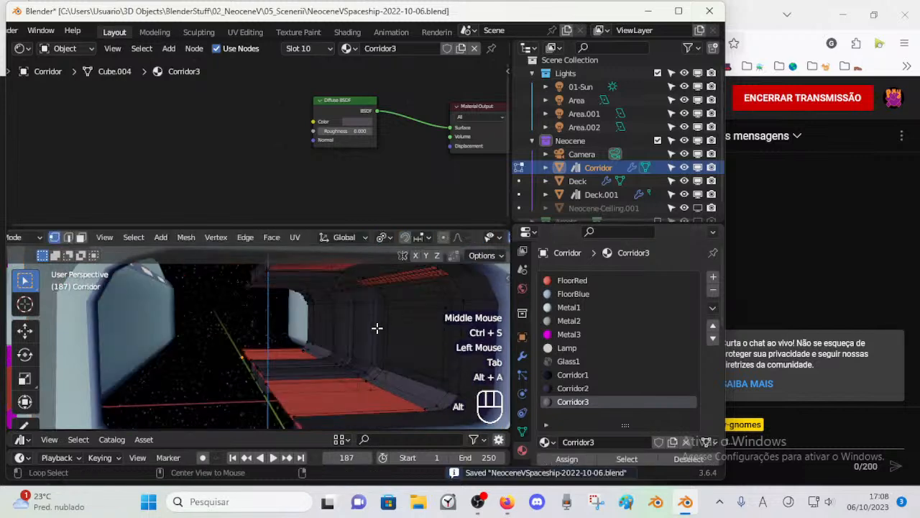
left_click(572, 281)
left_click(626, 459)
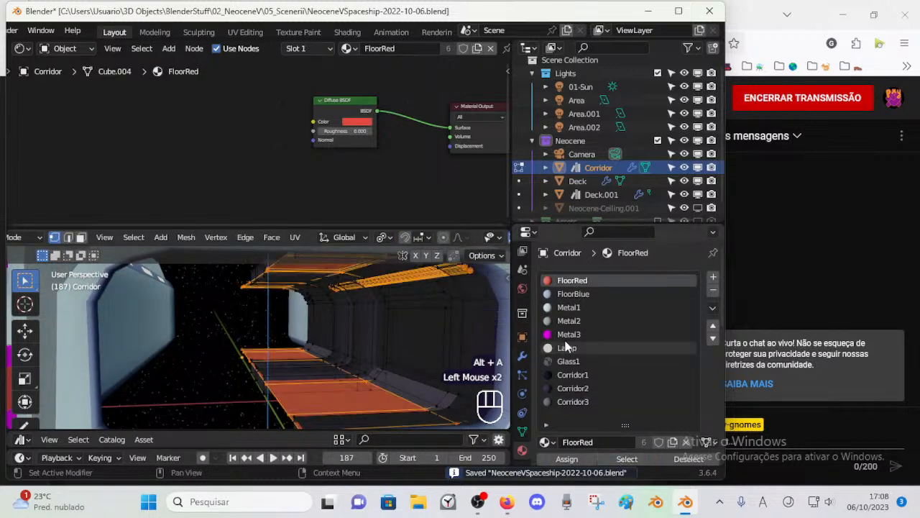
left_click(572, 402)
left_click(573, 375)
left_click(566, 459)
key("alt+a")
key("ctrl+Tab")
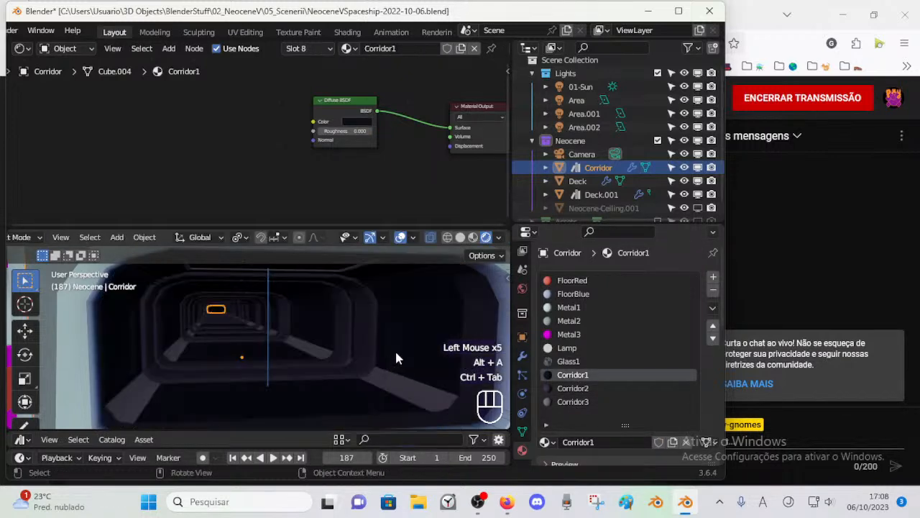
key("ctrl+z")
key("ctrl+z")
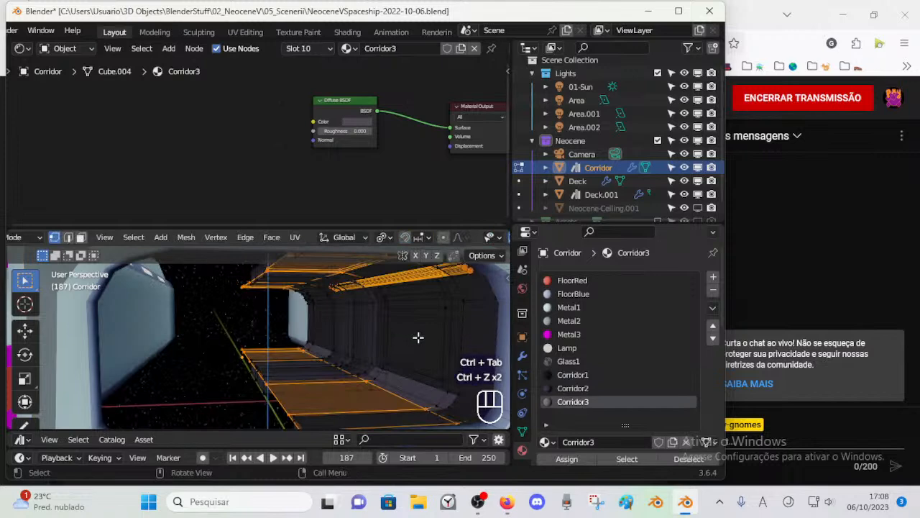
Step: Try the Metal2 material on the selected floor and ceiling faces and return to Edit Mode
left_click(579, 321)
left_click(580, 458)
key("alt+a")
key("ctrl+Tab")
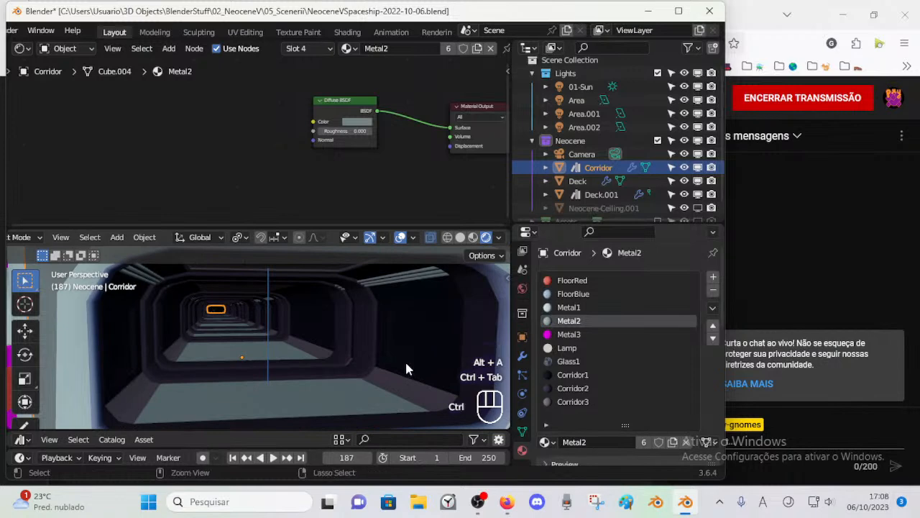
key("ctrl+z")
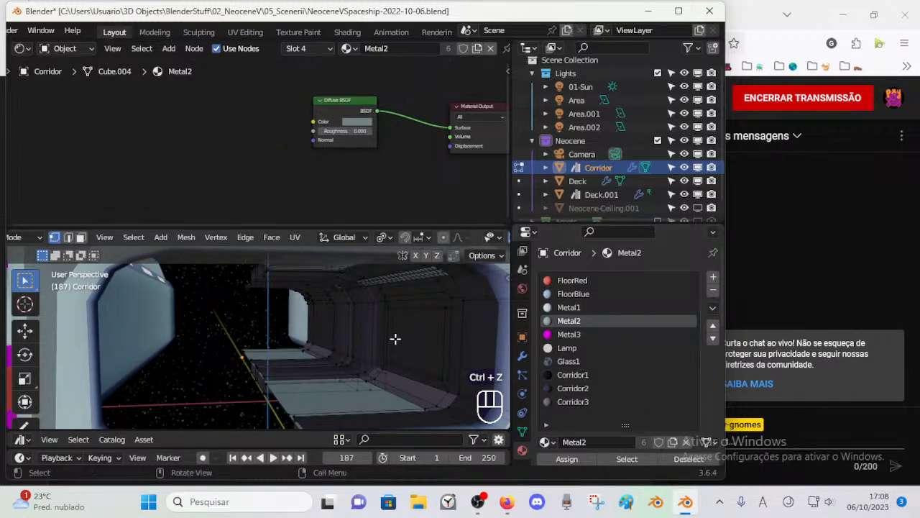
Step: Reassign FloorRed to all of the Corridor's Metal2 faces, return to Object Mode and save the file
left_click(632, 459)
left_click(595, 282)
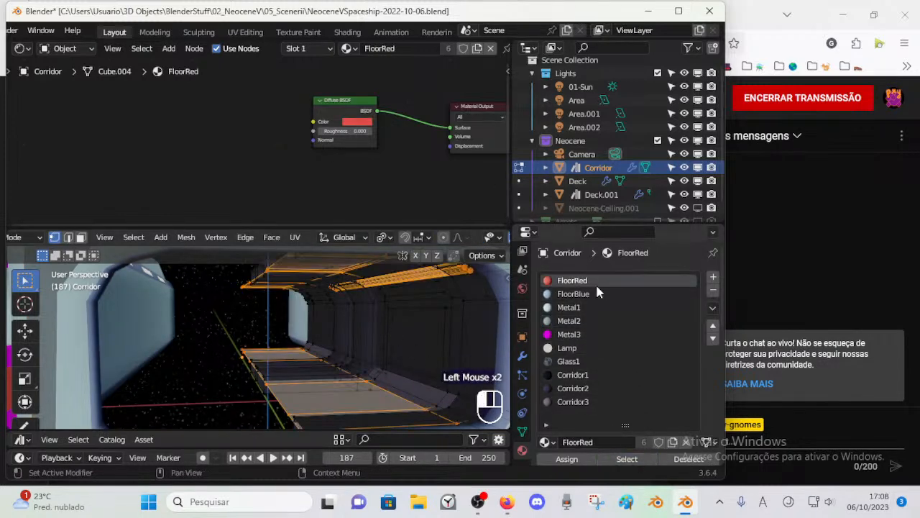
left_click(567, 458)
key("alt+a")
key("ctrl+Tab")
middle_click_drag(377, 341, 372, 327)
scroll(376, 339, "down", 1)
scroll(374, 334, "up", 1)
key("ctrl+s")
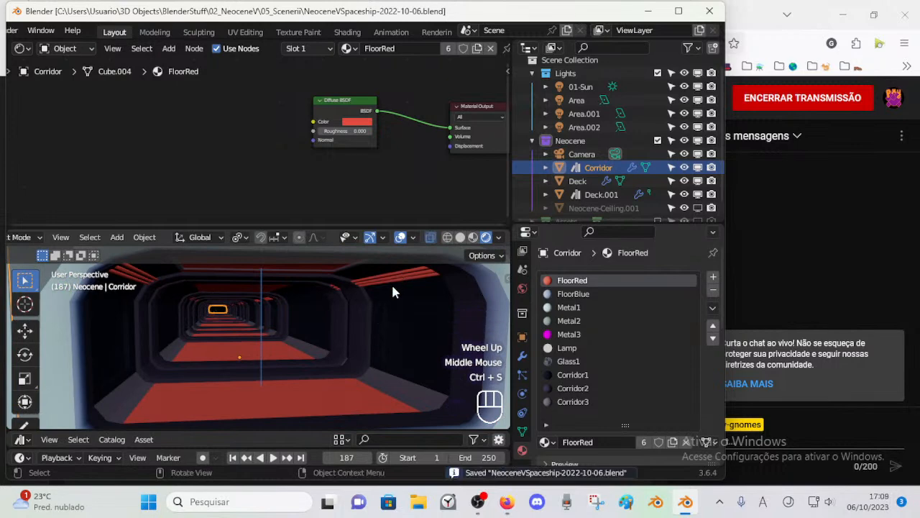
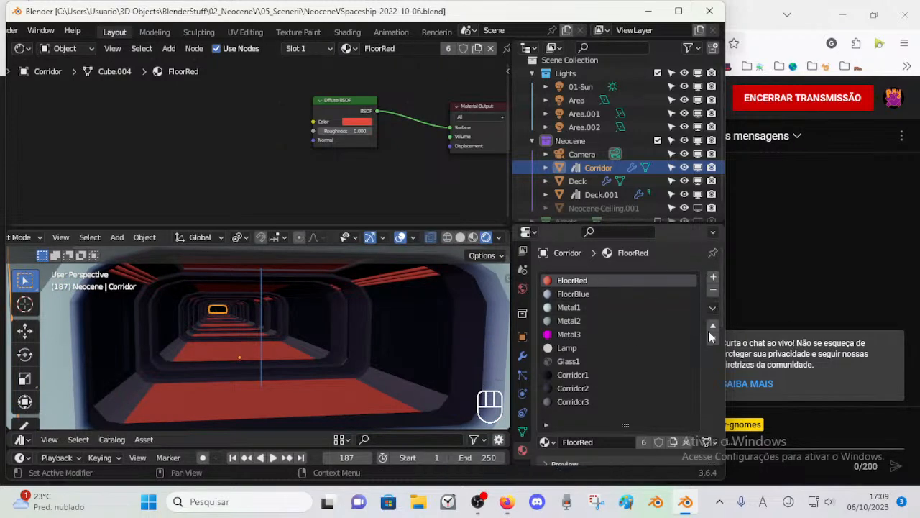
Step: Add a material slot to the Corridor using FloorRed, rename it Corridor4 and turn it into a separate single-user copy
left_click(713, 276)
key("ctrl+s")
left_click(545, 441)
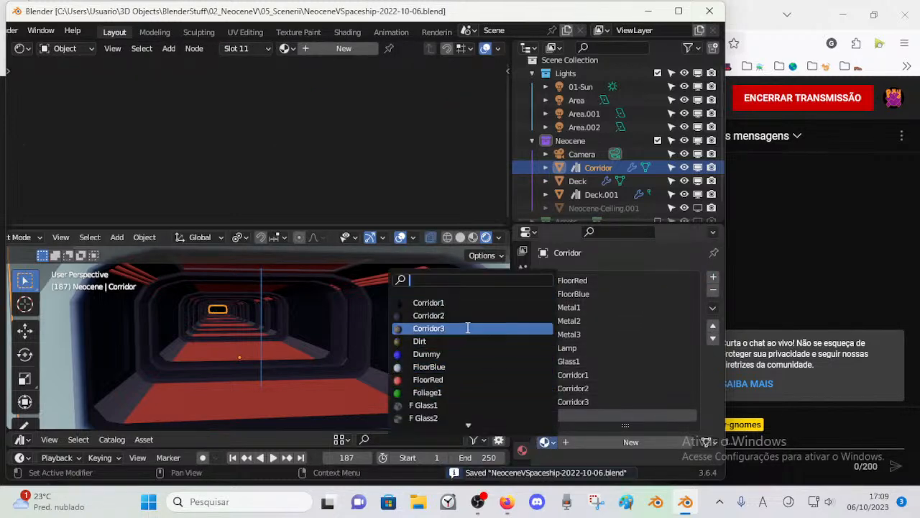
left_click(457, 379)
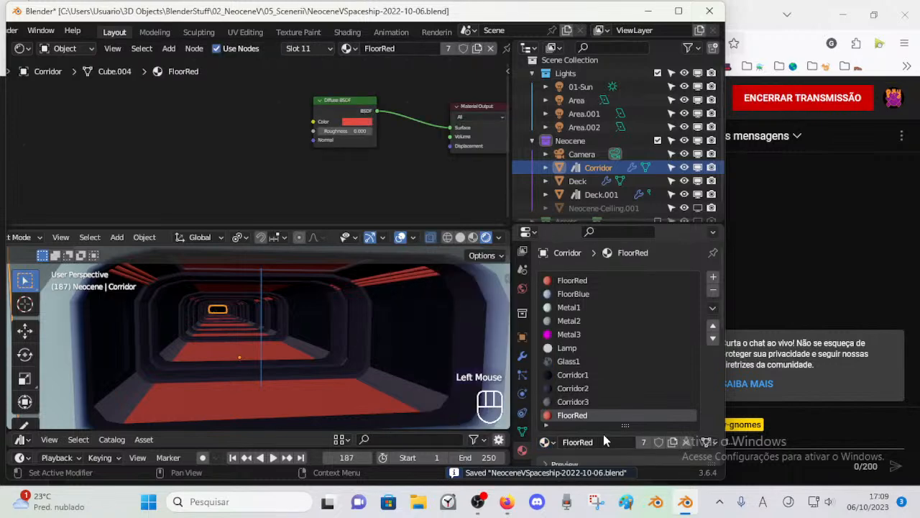
double_click(568, 416)
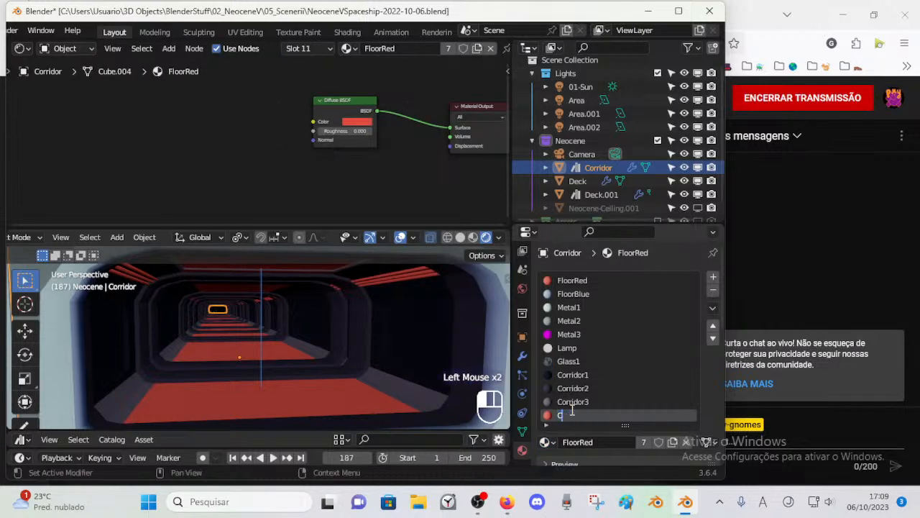
type("Corridor4")
key("Return")
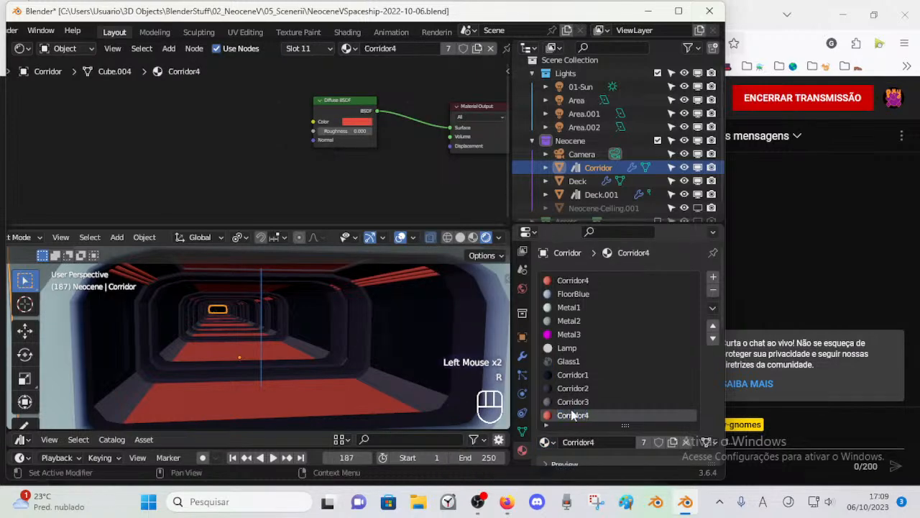
left_click(544, 442)
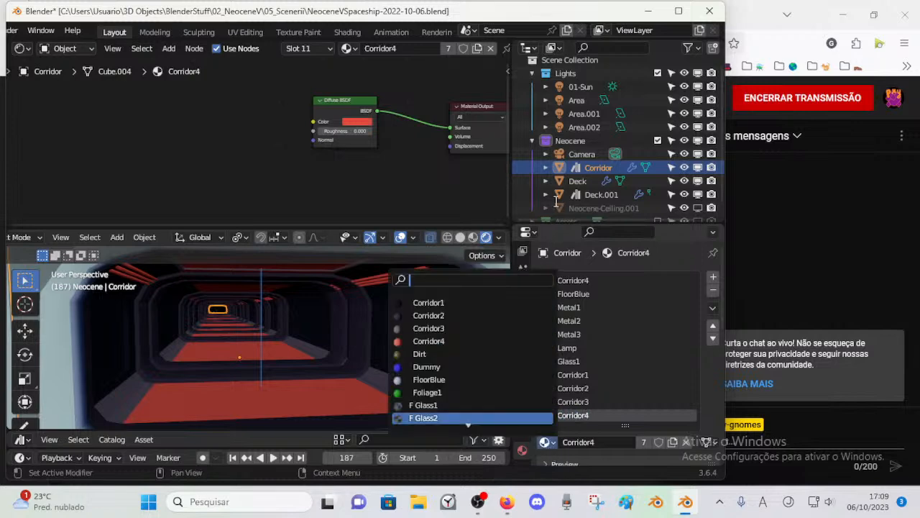
left_click(673, 442)
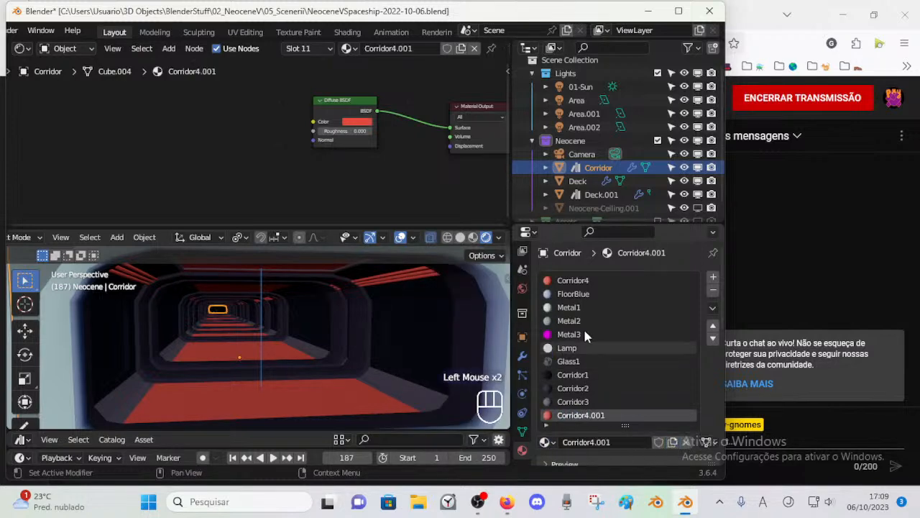
Step: Rename the original red material in the first slot back to FloorRed and name its copy in the last slot Corridor4
double_click(588, 280)
type("Flo")
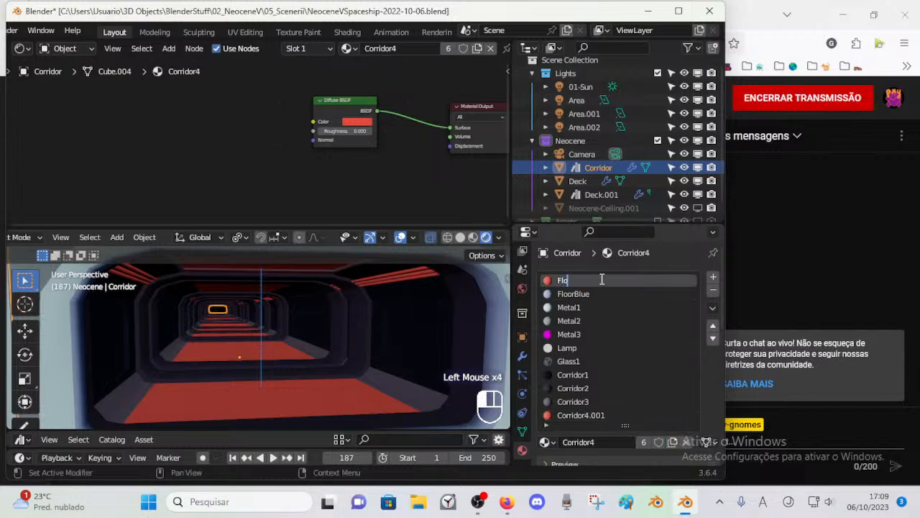
type("orRed")
key("Return")
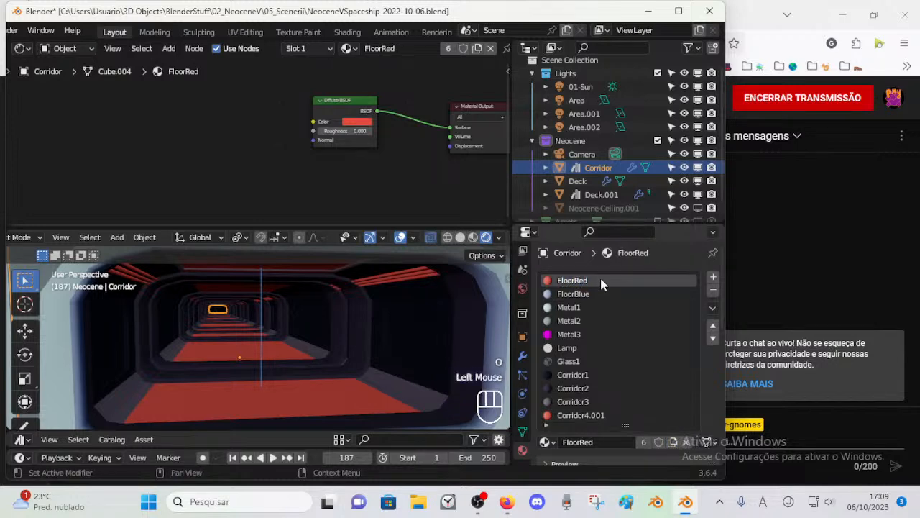
double_click(602, 280)
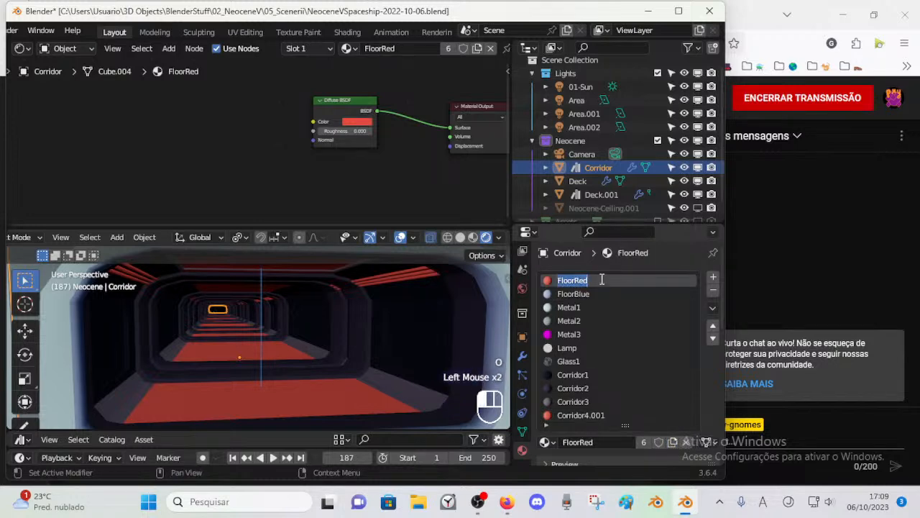
left_click(606, 442)
double_click(568, 415)
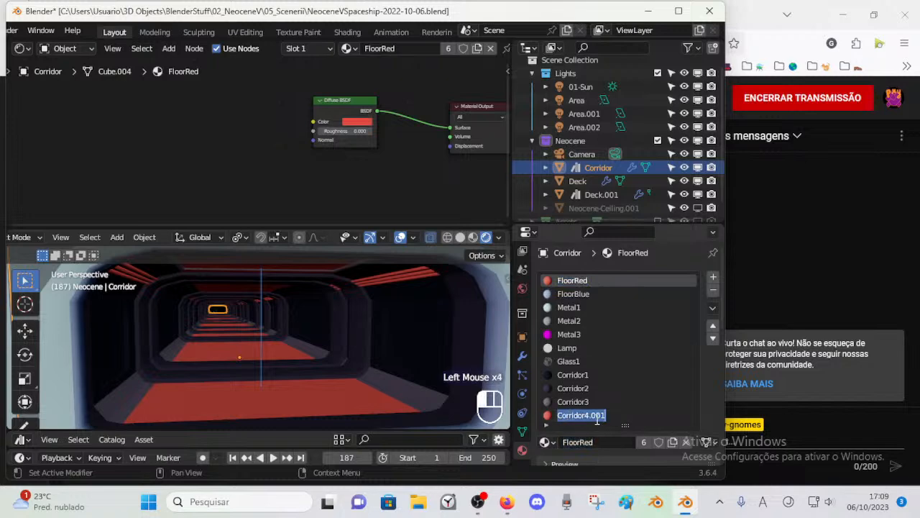
left_click_drag(591, 418, 672, 425)
key("BackSpace")
key("Return")
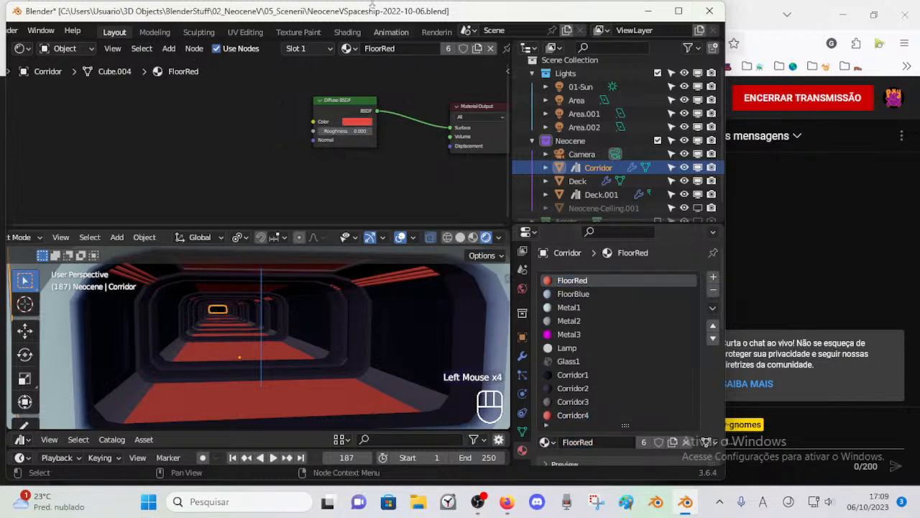
Step: Try magenta, dark red and pinkish red tones for the FloorRed diffuse colour and save the file
left_click(360, 121)
mouse_move(414, 165)
left_mouse_down()
mouse_move(415, 176)
mouse_move(374, 177)
mouse_move(379, 184)
left_mouse_up()
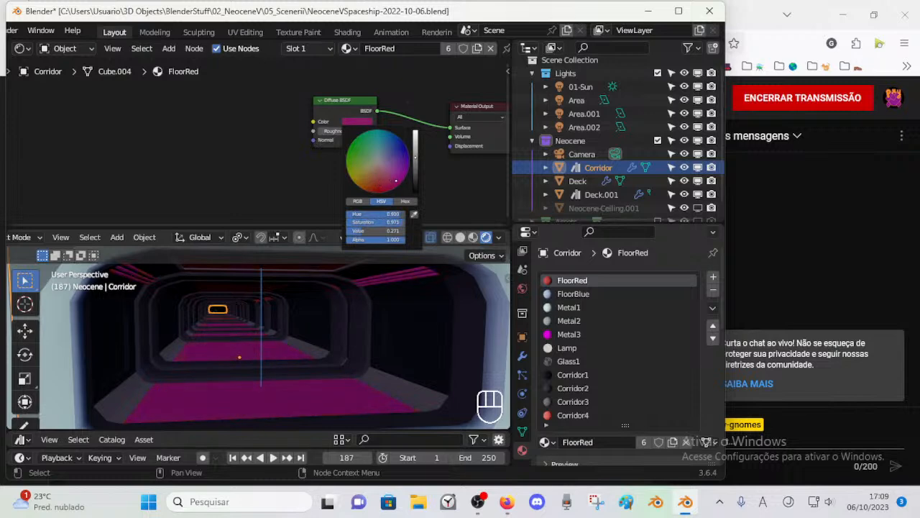
left_click_drag(396, 181, 382, 182)
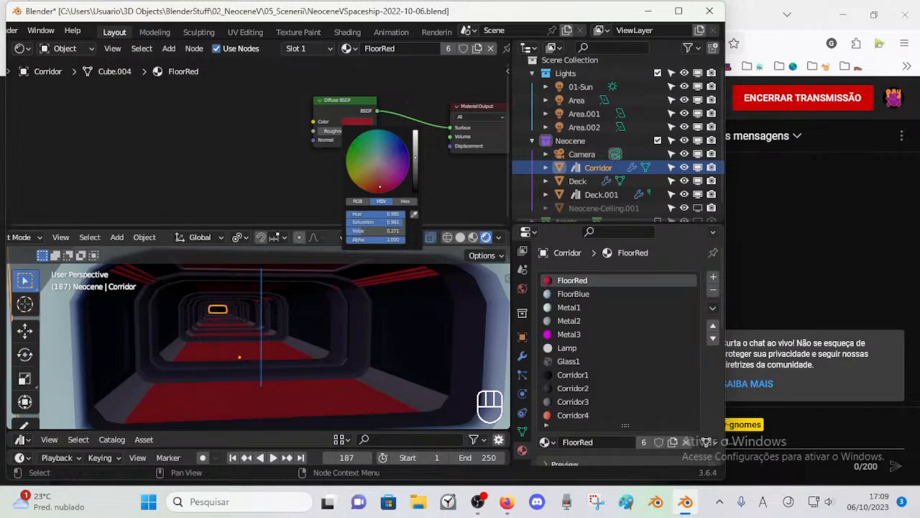
mouse_move(379, 192)
left_mouse_down()
mouse_move(378, 182)
mouse_move(417, 176)
mouse_move(415, 132)
left_mouse_up()
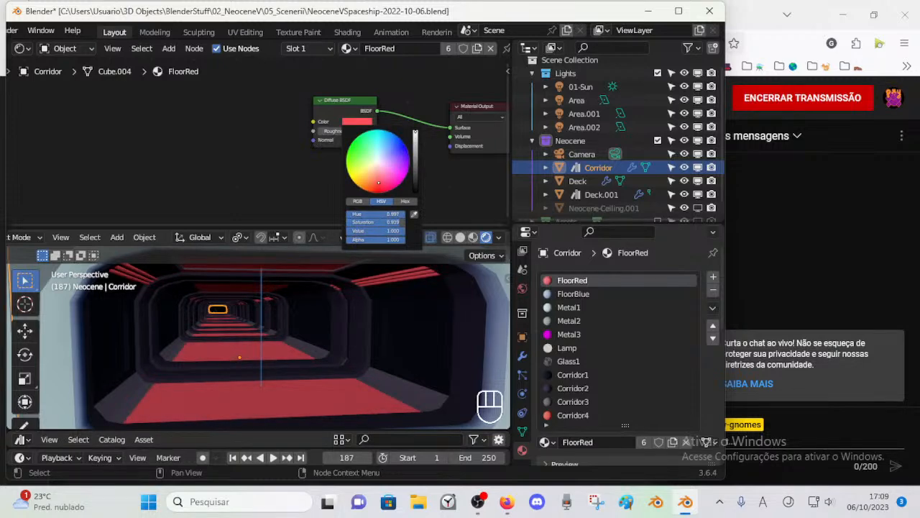
mouse_move(414, 133)
left_mouse_down()
mouse_move(414, 185)
mouse_move(415, 138)
left_mouse_up()
left_click_drag(381, 190, 379, 181)
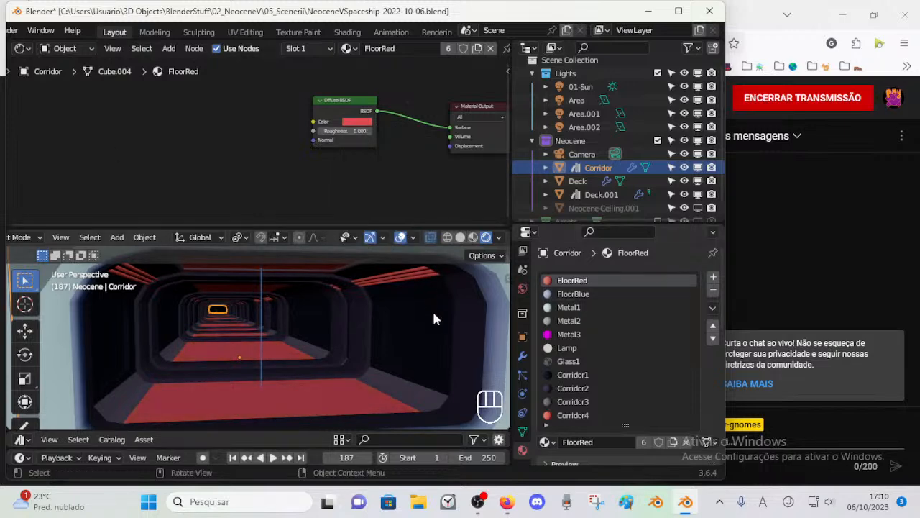
key("ctrl+s")
Step: Set the FloorRed diffuse colour to an orange-red with hue 0.004 and value 0.940, and save the file
key("ctrl+a")
scroll(284, 280, "down", 2)
middle_click_drag(280, 288, 294, 302)
scroll(313, 325, "up", 2)
middle_click_drag(314, 332, 304, 335, "shift")
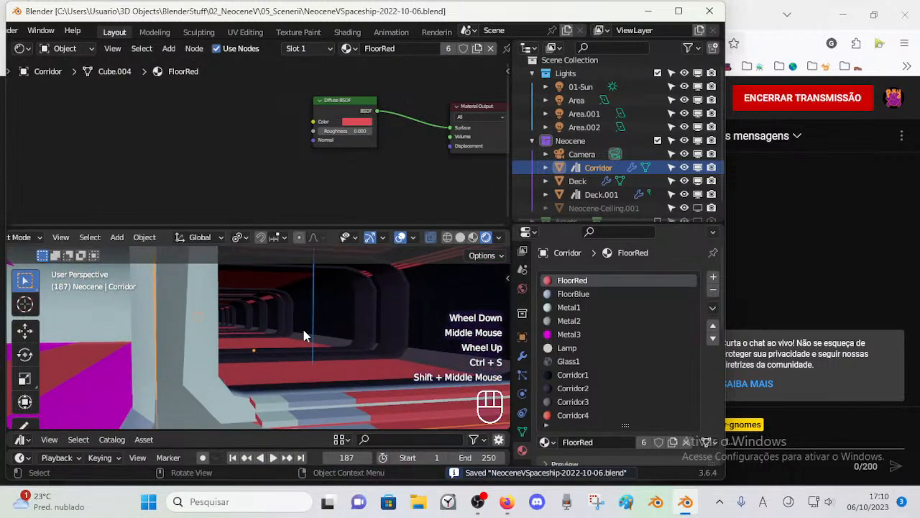
left_click(371, 140)
left_click(363, 123)
left_click_drag(380, 181, 374, 185)
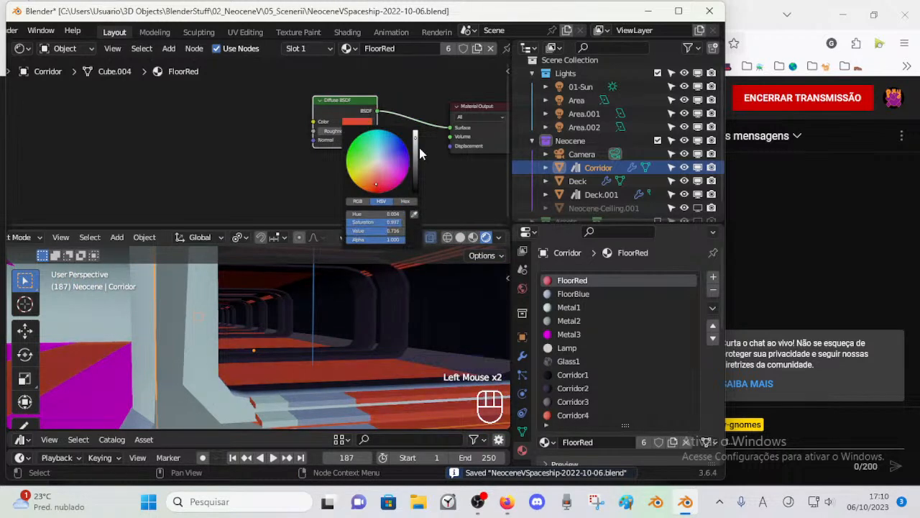
mouse_move(416, 148)
left_mouse_down()
mouse_move(416, 164)
mouse_move(416, 134)
left_mouse_up()
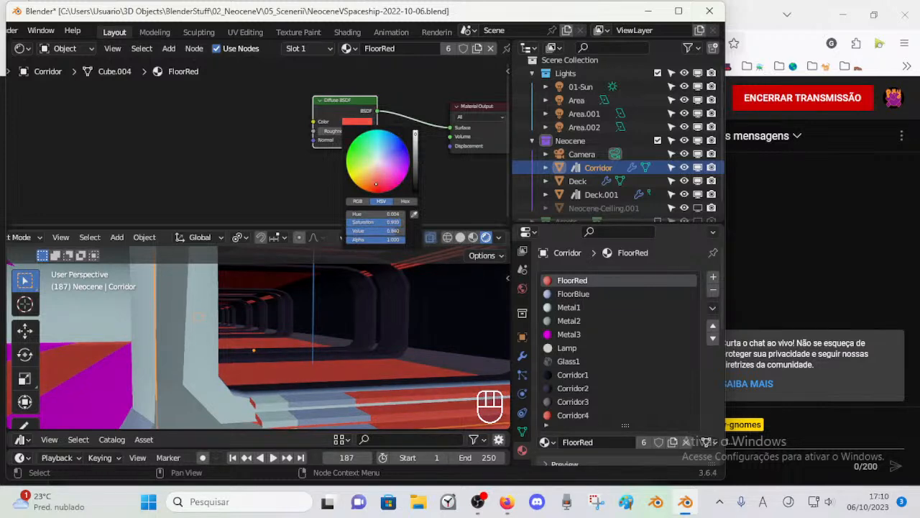
mouse_move(348, 330)
middle_mouse_down()
mouse_move(328, 331)
mouse_move(389, 286)
mouse_move(359, 328)
middle_mouse_up()
key("ctrl+s")
left_click(389, 286)
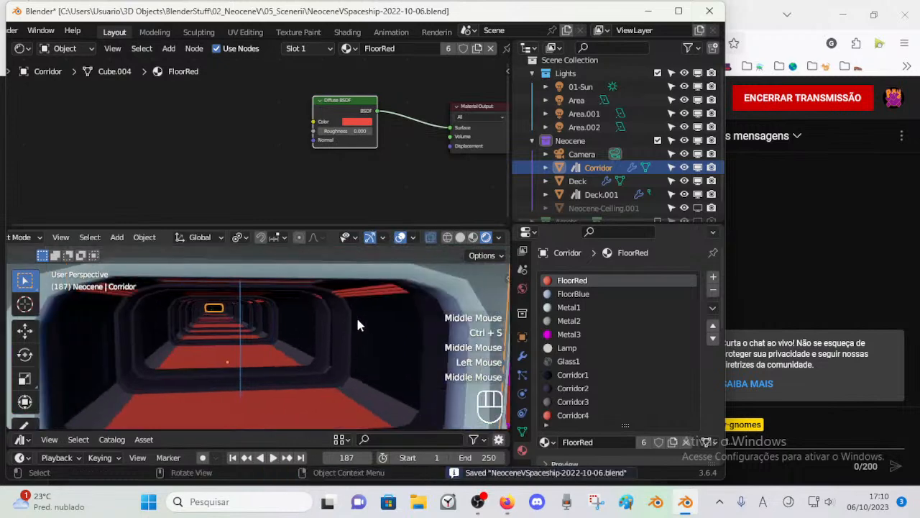
Step: Enter Edit Mode on the Corridor and enlarge the 3D viewport for a closer look at the red ceiling panel
middle_click_drag(293, 327, 302, 356)
left_click(303, 374)
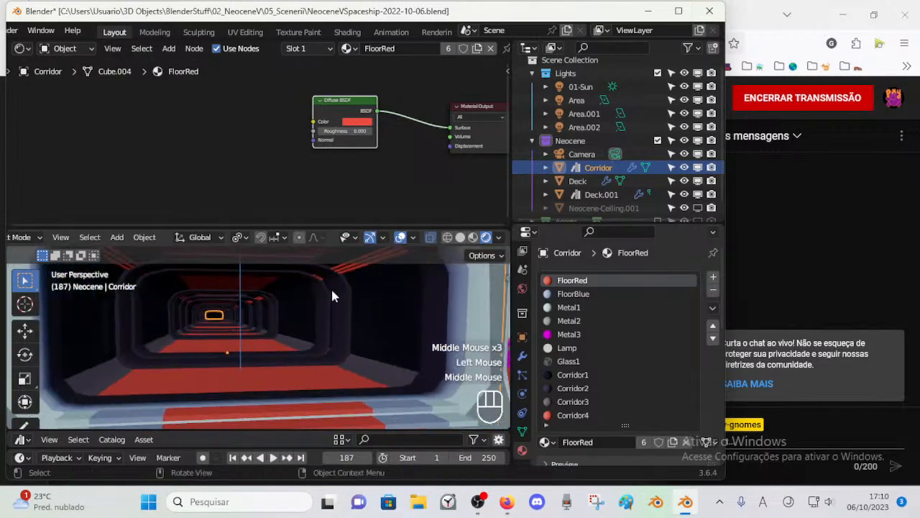
middle_click_drag(252, 373, 261, 317)
left_click(269, 269)
key("Tab")
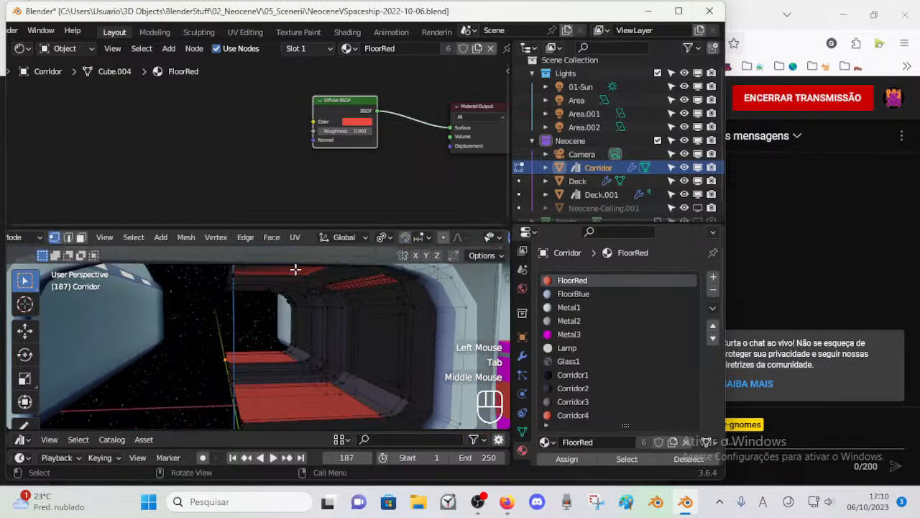
middle_click_drag(299, 321, 307, 325, "shift")
left_click_drag(314, 228, 314, 153)
middle_click_drag(316, 320, 320, 345, "shift")
scroll(313, 237, "up", 2)
Step: Assign the Corridor3 material to the Corridor's large red ceiling panel face, saving the file along the way, and return to Object Mode
left_click(308, 241)
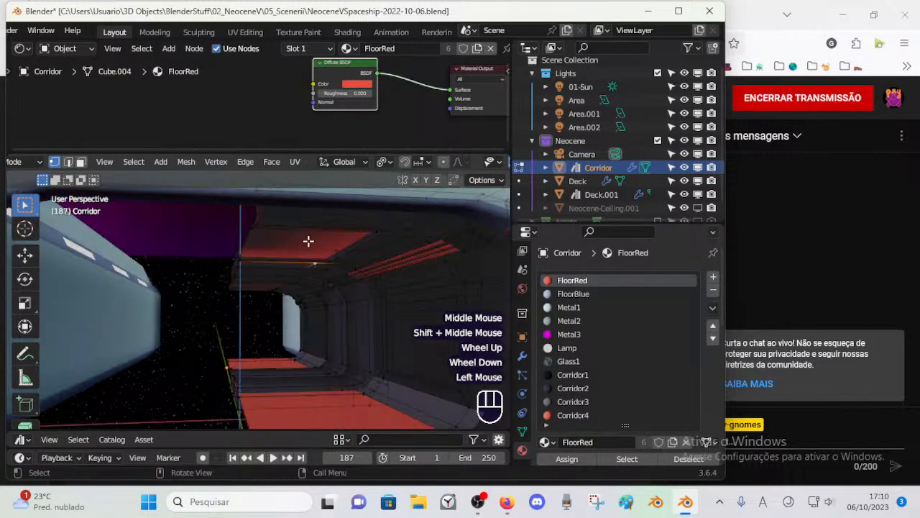
key("3")
left_click(308, 241)
middle_click_drag(318, 257, 320, 280)
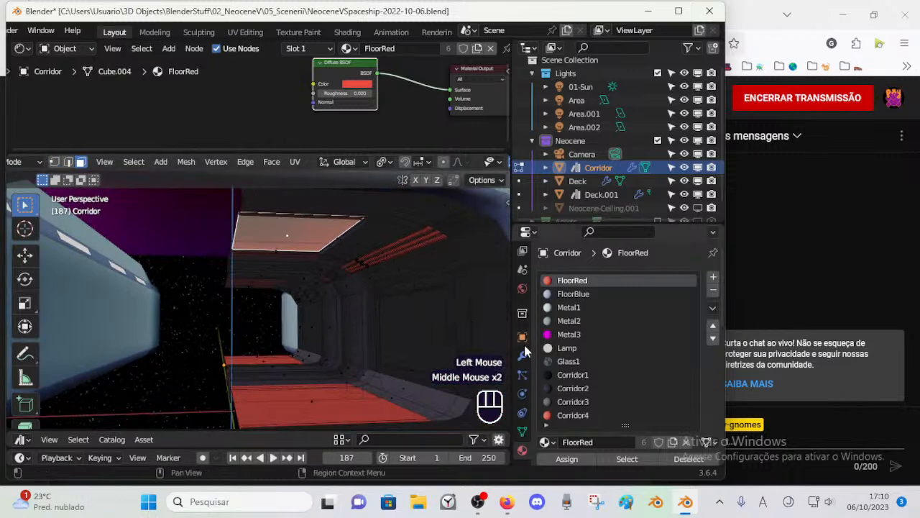
key("ctrl+s")
left_click(573, 401)
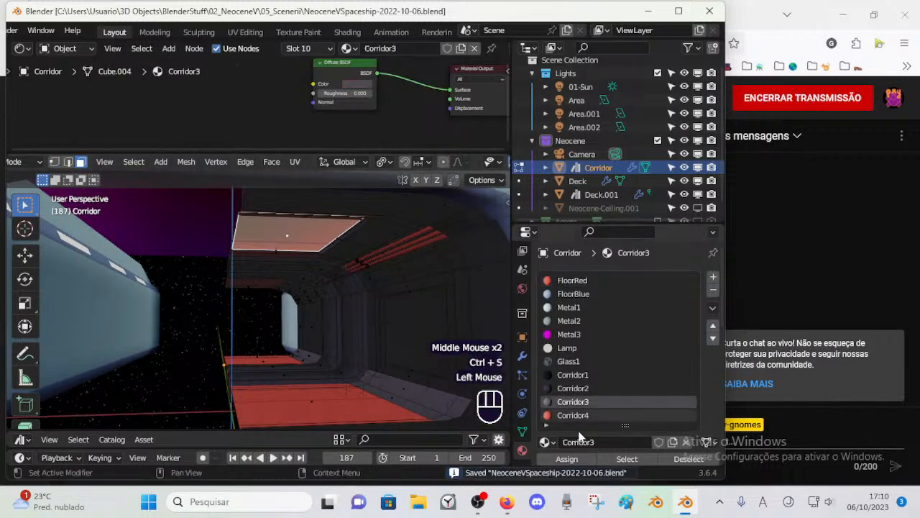
left_click(568, 459)
left_click(570, 460)
key("alt+a")
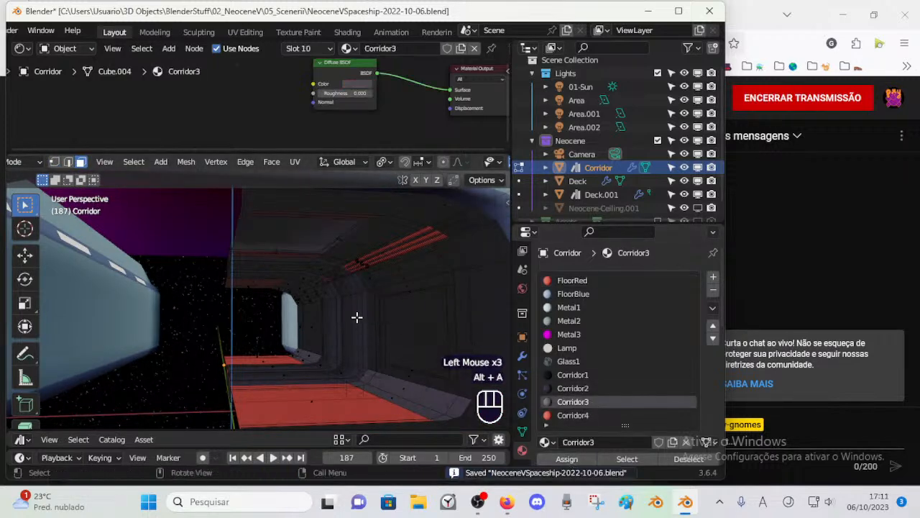
key("ctrl+Tab")
Step: Reopen the Corridor in Edit Mode with face selection, facing the remaining red ceiling panel
scroll(329, 323, "down", 1)
scroll(329, 323, "up", 1)
mouse_move(328, 323)
middle_mouse_down()
mouse_move(329, 331)
mouse_move(328, 323)
middle_mouse_up()
scroll(327, 329, "up", 1)
left_click(226, 261)
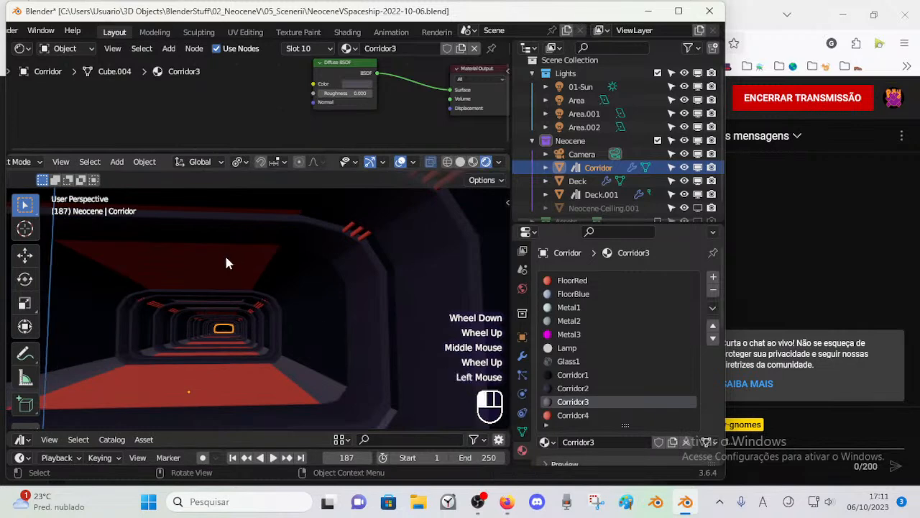
key("Tab")
middle_click_drag(226, 263, 238, 271)
key("3")
Step: Assign Corridor3 to the remaining red ceiling panel and the narrow red face adjoining it, and clear the selection
left_click(260, 267)
scroll(260, 267, "up", 2)
scroll(262, 267, "down", 1)
key("alt+a")
left_click(314, 223)
left_click(307, 256)
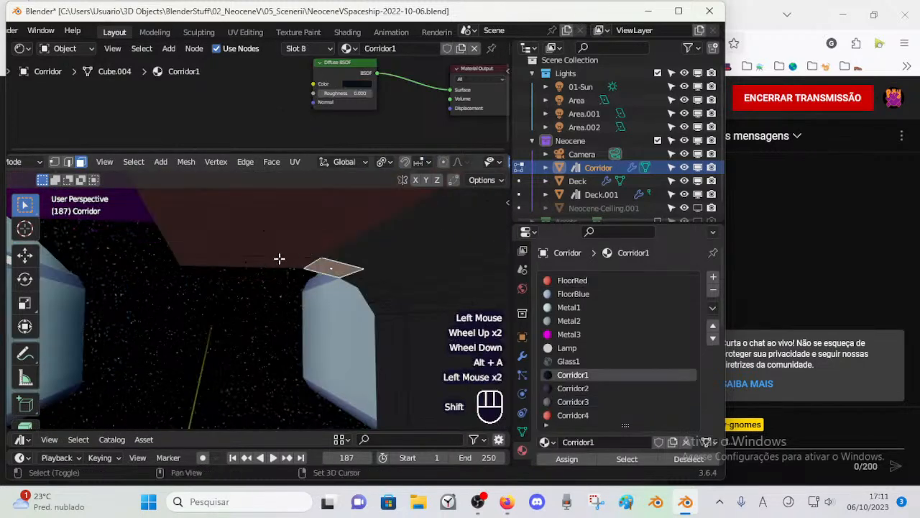
left_click(282, 257, "shift")
left_click(298, 232)
scroll(288, 243, "down", 1)
scroll(286, 248, "up", 1)
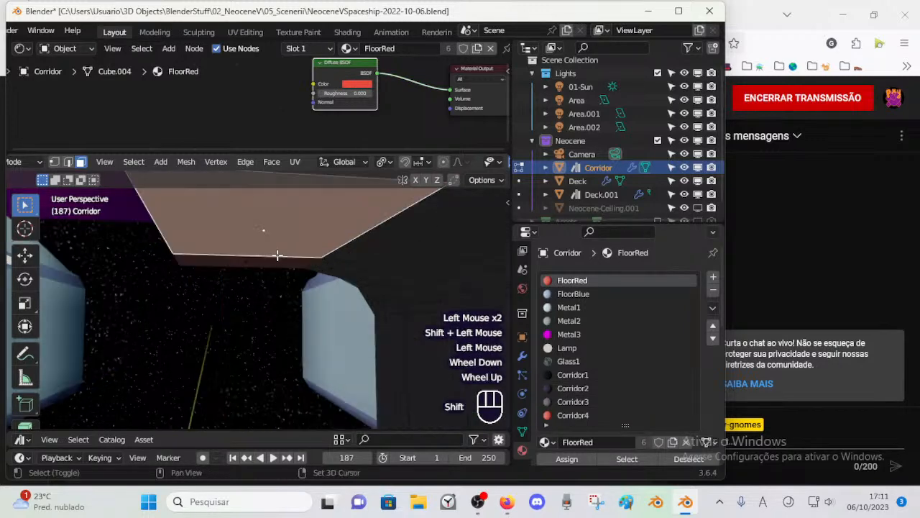
left_click(278, 256, "shift")
scroll(306, 286, "down", 1)
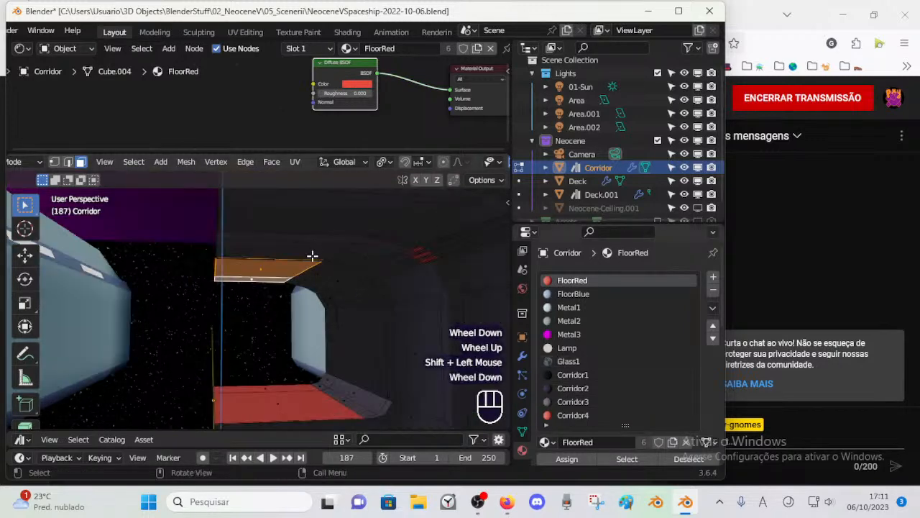
left_click(573, 401)
left_click(571, 460)
key("alt+a")
Step: Return the Corridor to Object Mode and save the file
key("Tab")
scroll(297, 295, "down", 2)
middle_click_drag(281, 314, 256, 332)
scroll(277, 317, "up", 1)
scroll(309, 281, "down", 1)
key("ctrl+s")
Step: Walk the view through the corridor interior to examine the dark wall and ceiling materials against the red floor
scroll(284, 302, "down", 2)
key("shift+grave")
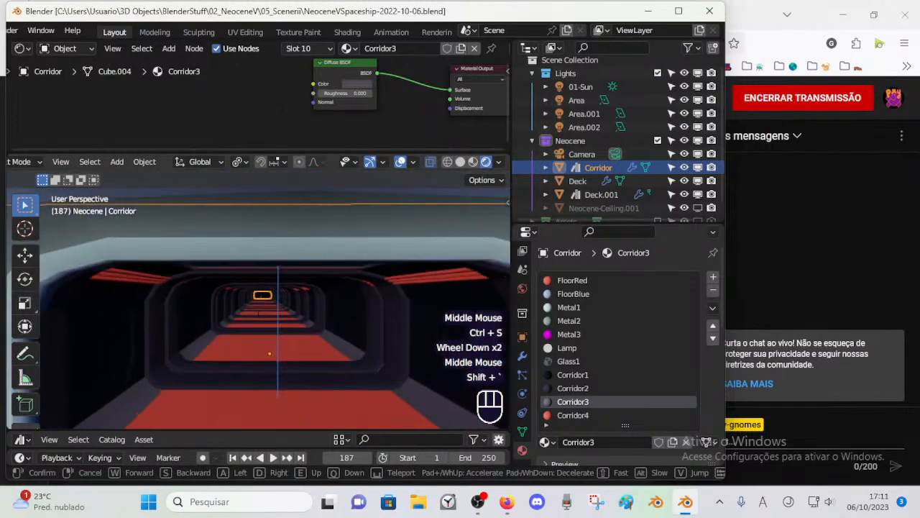
key("w")
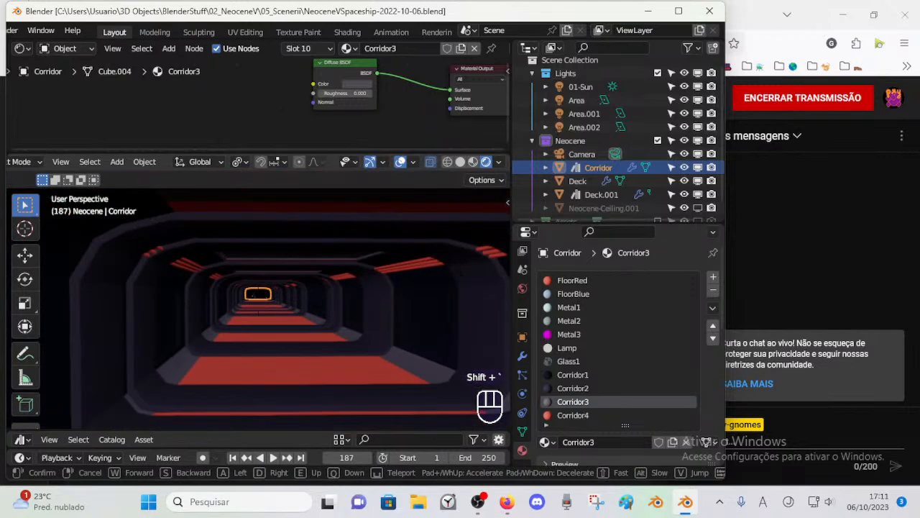
key("w")
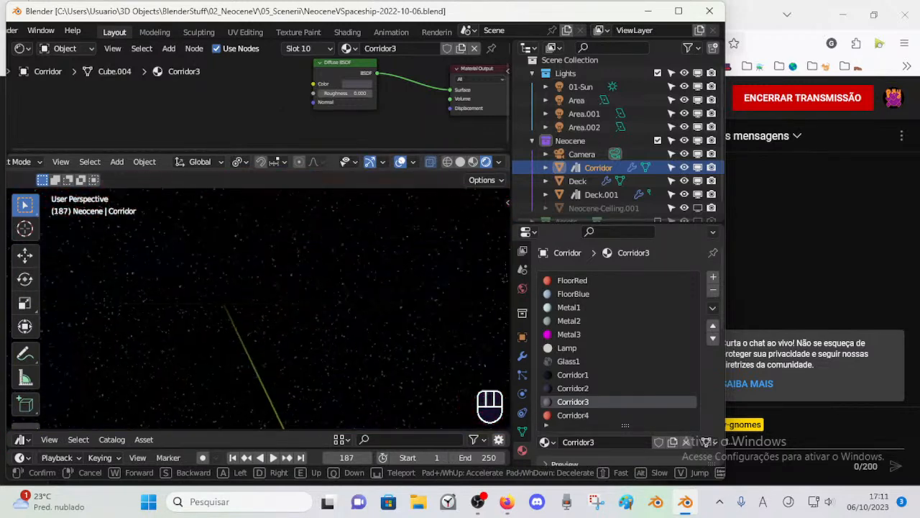
key("w")
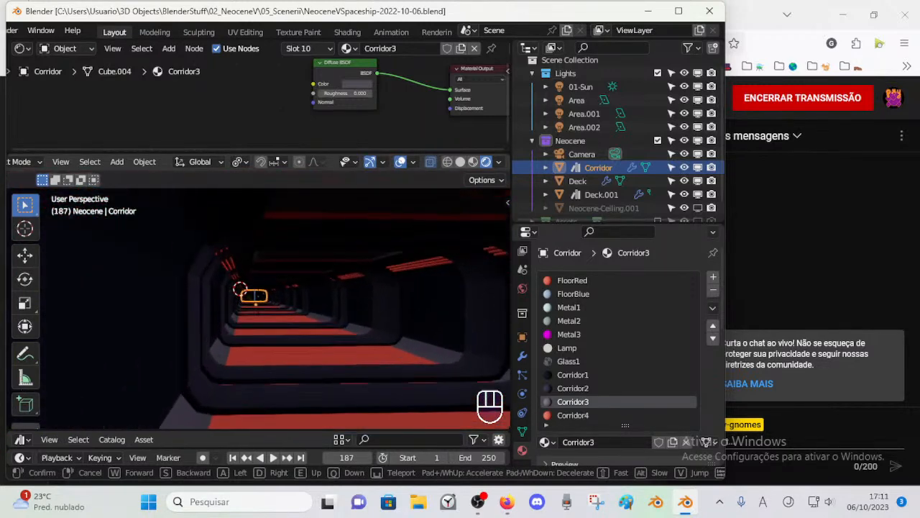
key("w")
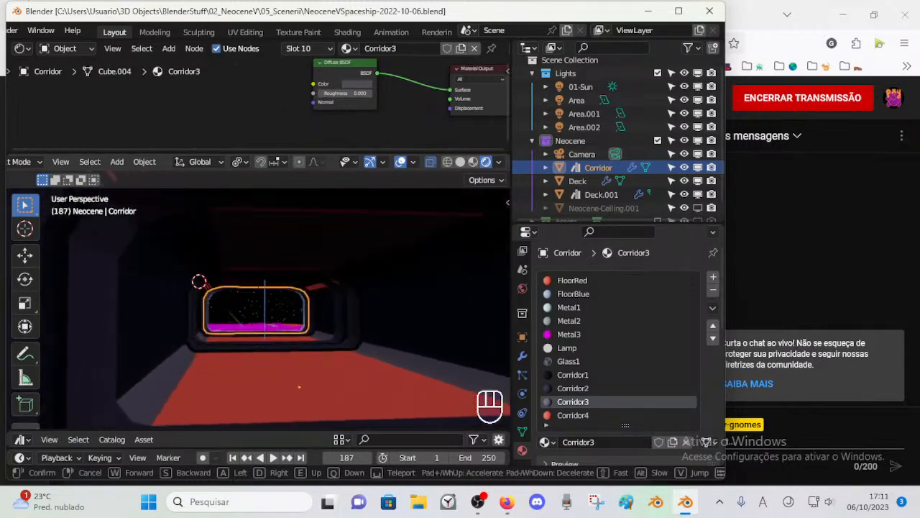
key("w")
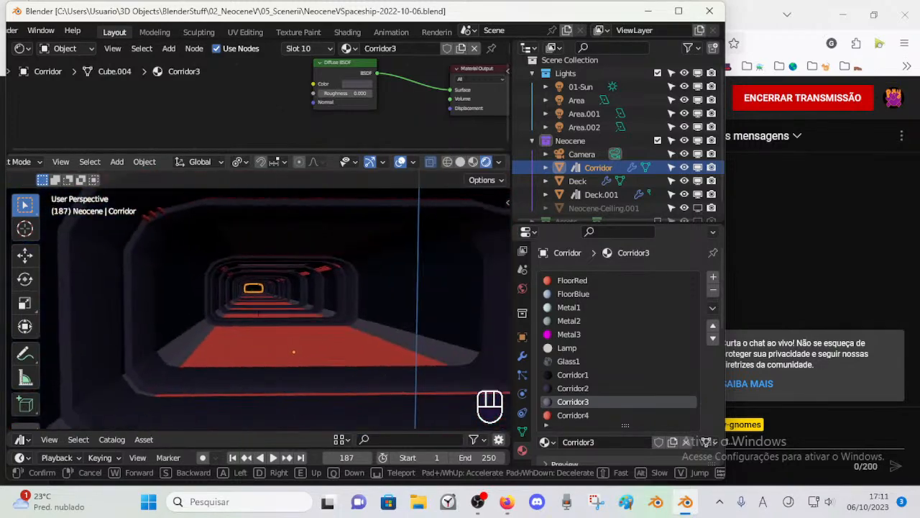
key("s")
key("w")
left_click(247, 343)
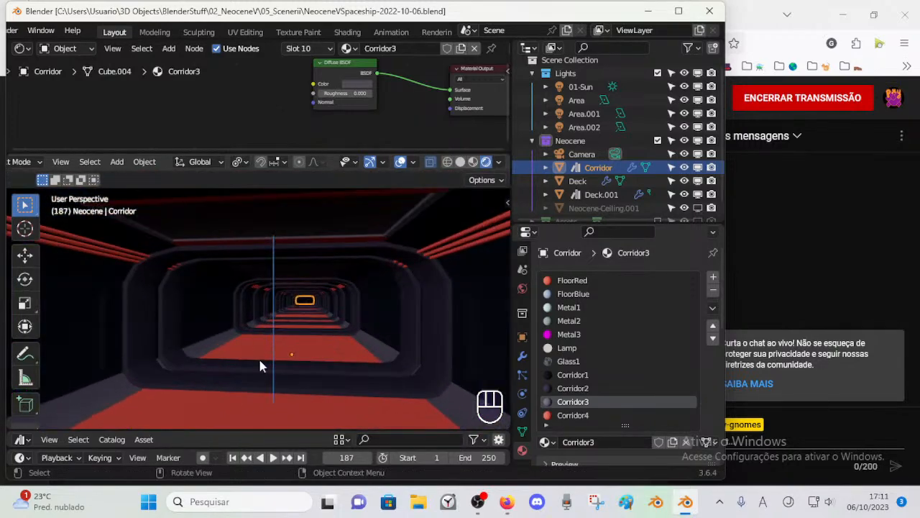
Step: Rename the Corridor4 material as Pipes, saving the file before and after the change
key("ctrl+s")
left_click(341, 349)
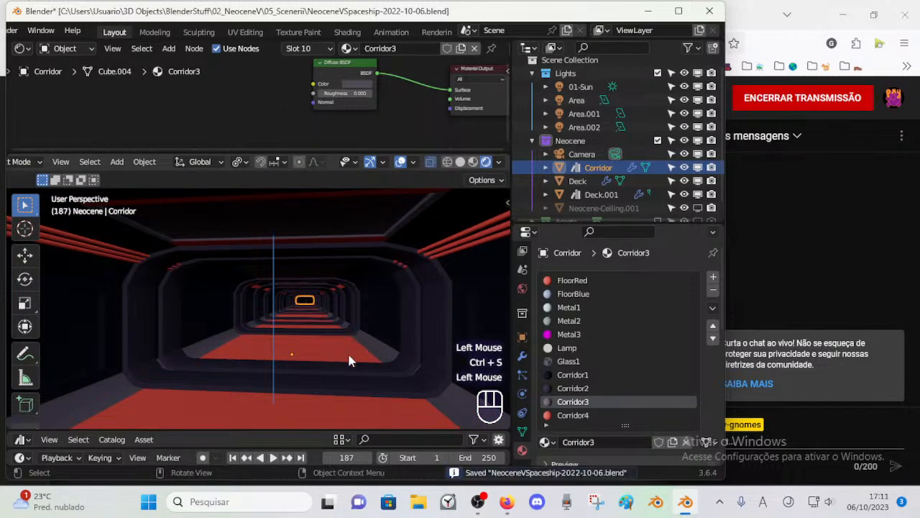
left_click(572, 415)
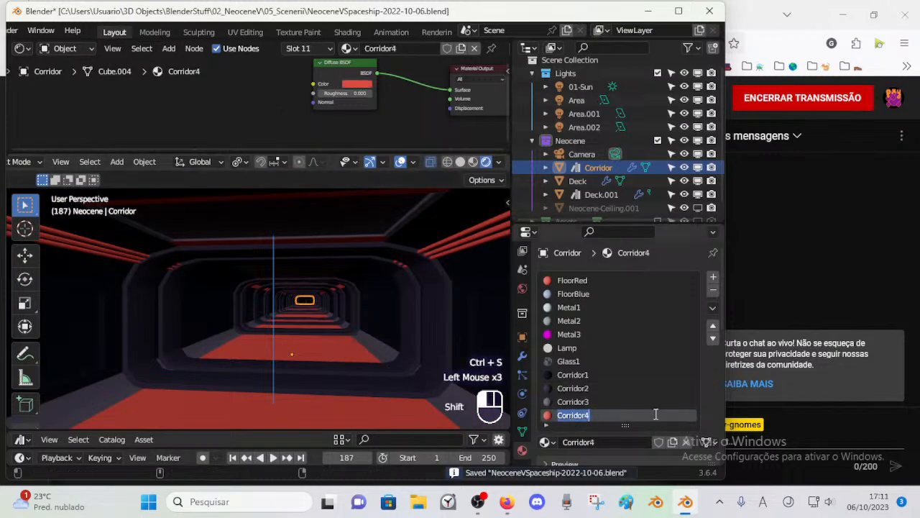
type("F")
type("ipes")
key("Return")
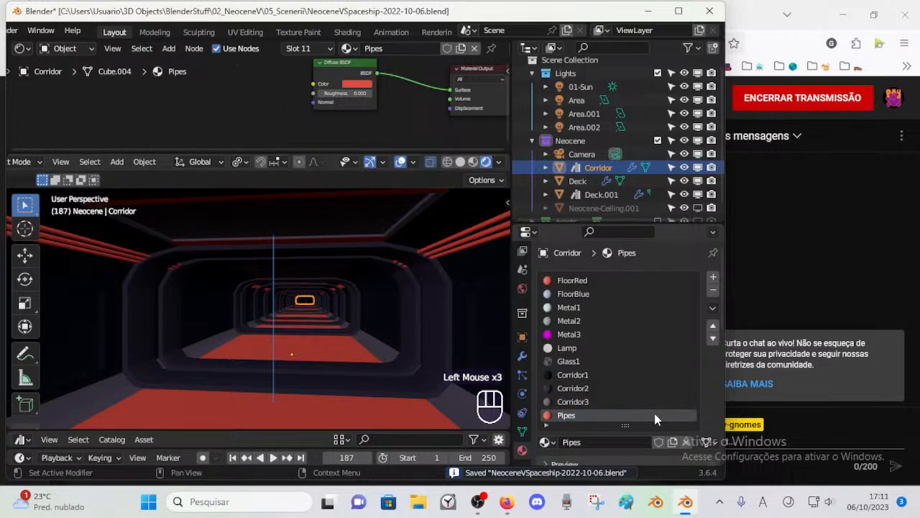
key("ctrl+s")
Step: Open the Corridor in Edit Mode with its entrance and interior floor in view
scroll(331, 300, "down", 1)
scroll(331, 301, "up", 1)
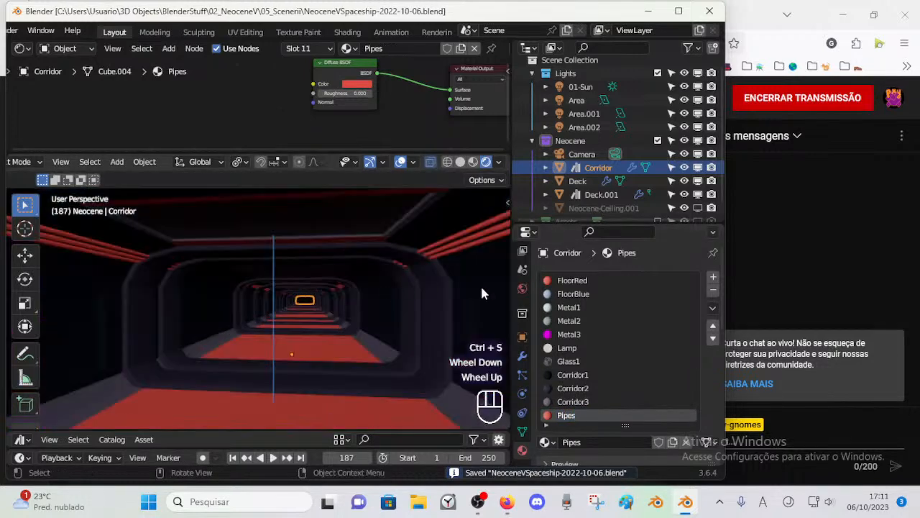
middle_click_drag(315, 273, 312, 354, "ctrl")
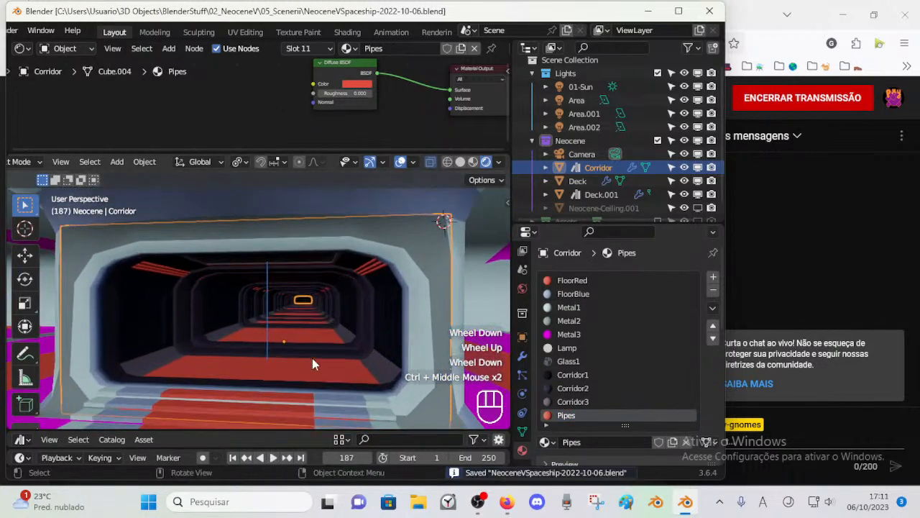
left_click(312, 359)
key("Tab")
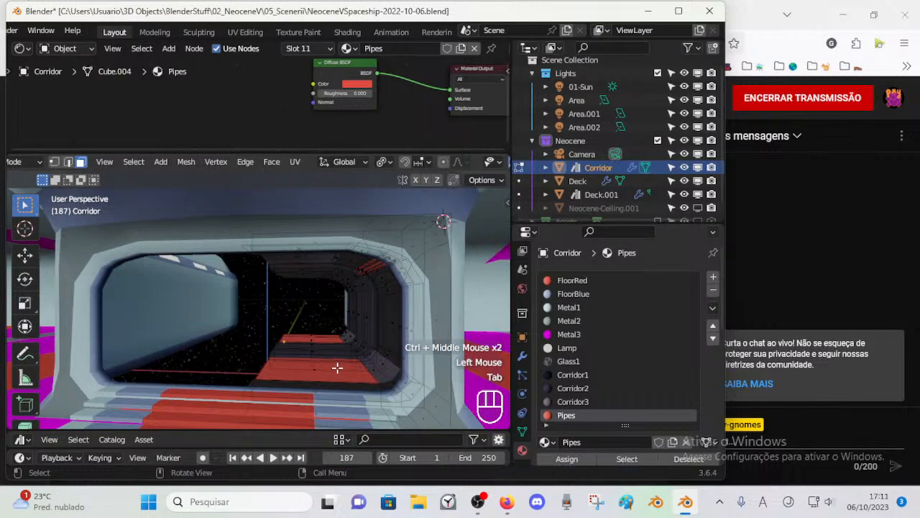
Step: Try to select the Corridor faces assigned to the Pipes material, clearing the selection between attempts
left_click(626, 458)
left_click(626, 459)
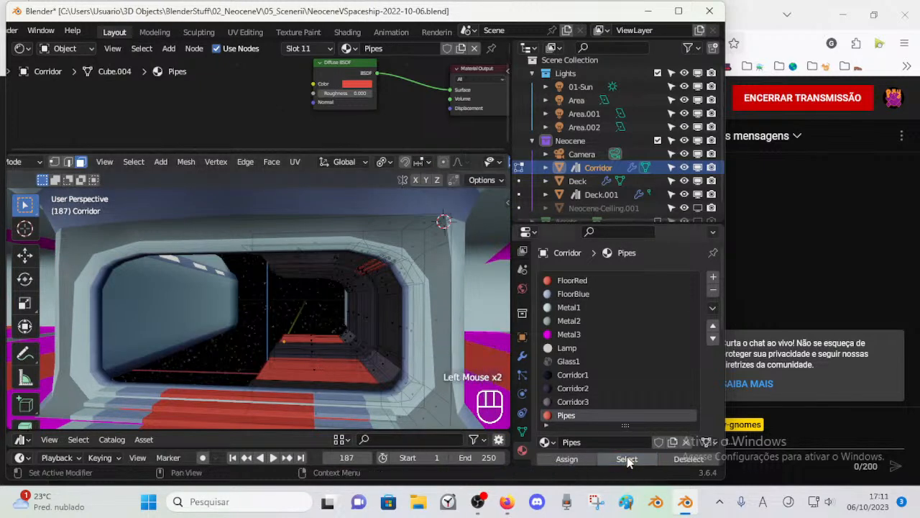
key("alt+a")
key("l")
key("alt+a")
left_click(619, 459)
left_click(618, 459)
scroll(335, 353, "up", 1)
scroll(335, 353, "down", 1)
Step: Select the faces assigned to FloorRed to check where it is used, and clear the selection
left_click(568, 280)
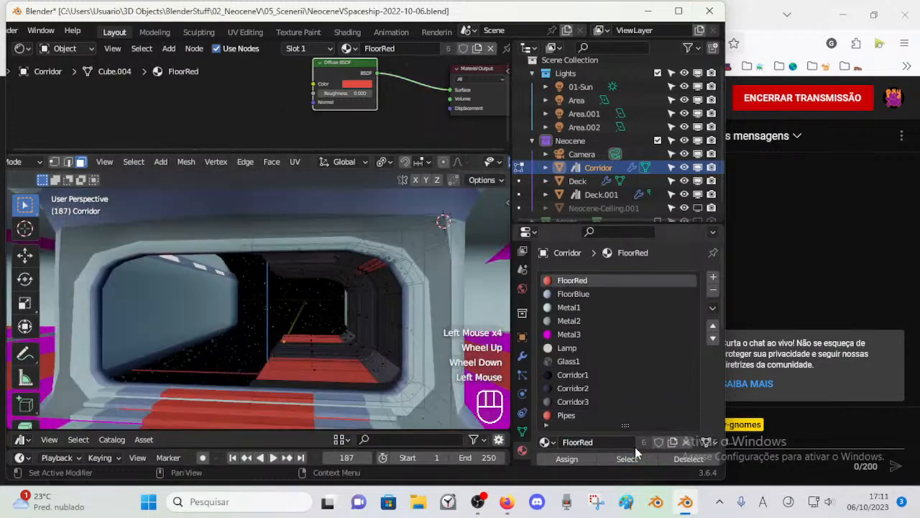
left_click(629, 458)
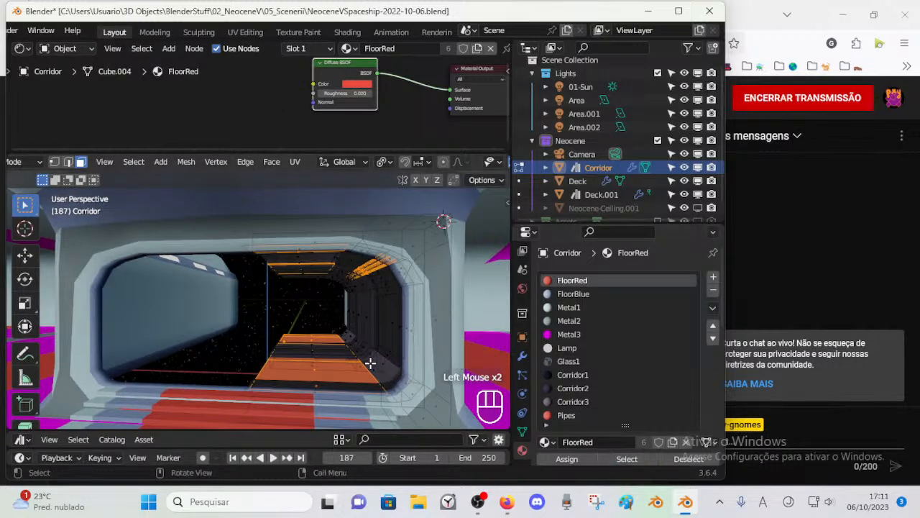
key("alt+a")
scroll(377, 331, "up", 1)
scroll(374, 330, "down", 2)
scroll(362, 333, "up", 1)
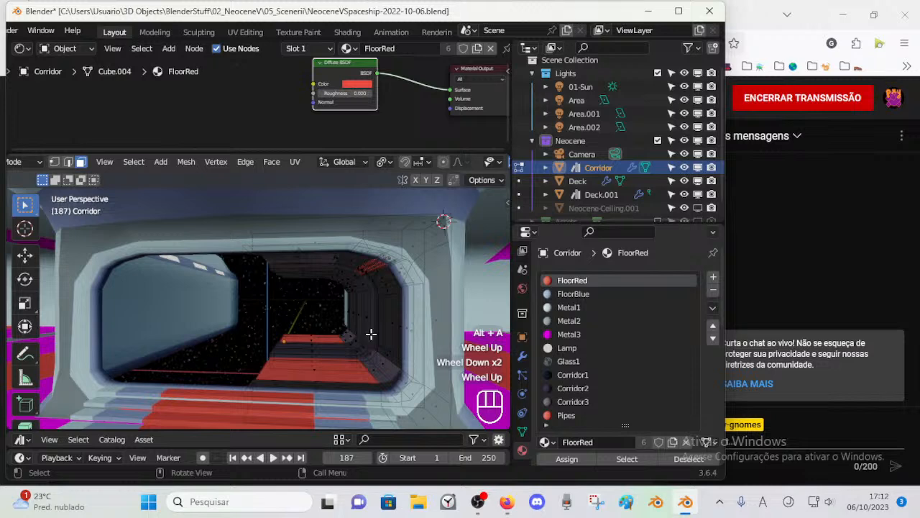
Step: Assign the Corridor2 material to the near and far large red floor panels inside the Corridor, and clear the selection
left_click(331, 366)
key("alt+a")
left_click(338, 367)
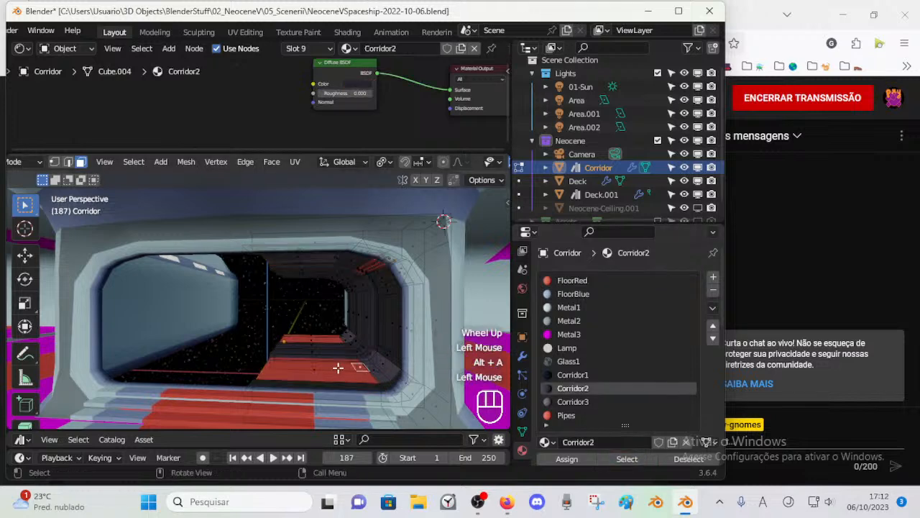
scroll(345, 352, "up", 1)
left_click(377, 379)
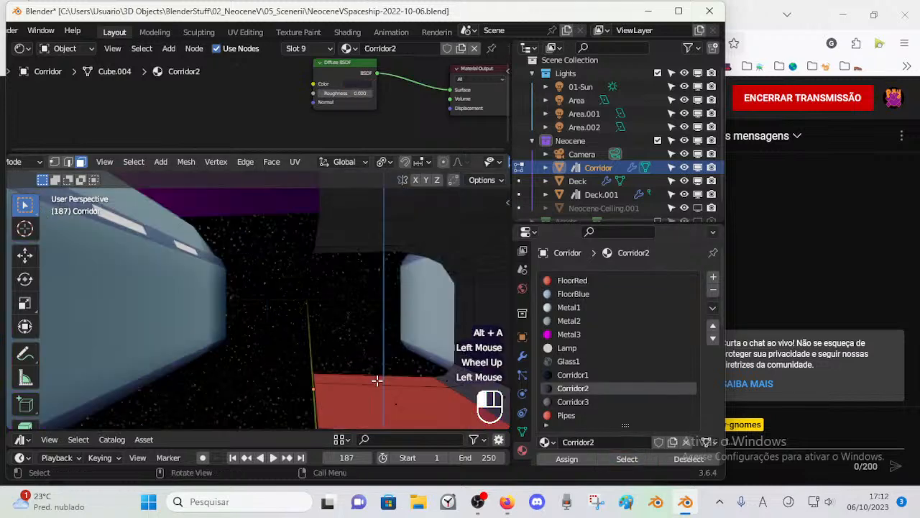
left_click(384, 400, "shift")
scroll(359, 389, "down", 1)
left_click(314, 371, "shift")
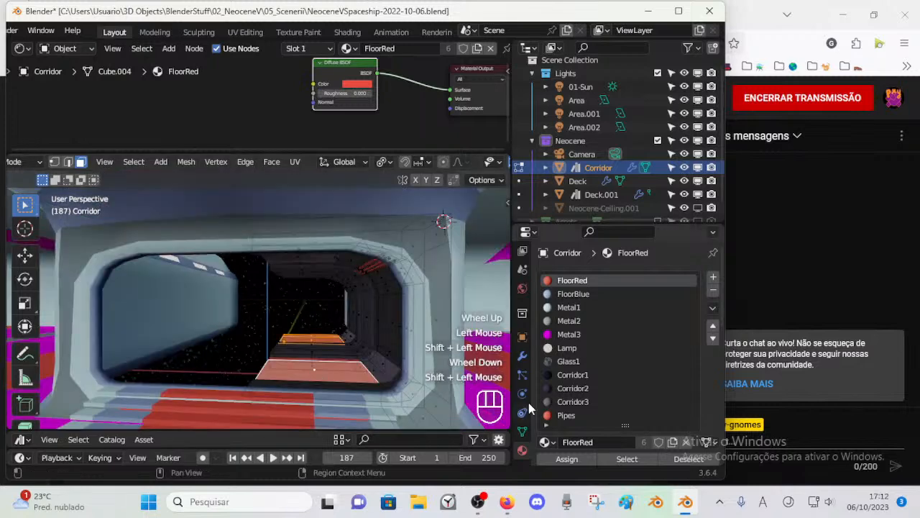
left_click(566, 415)
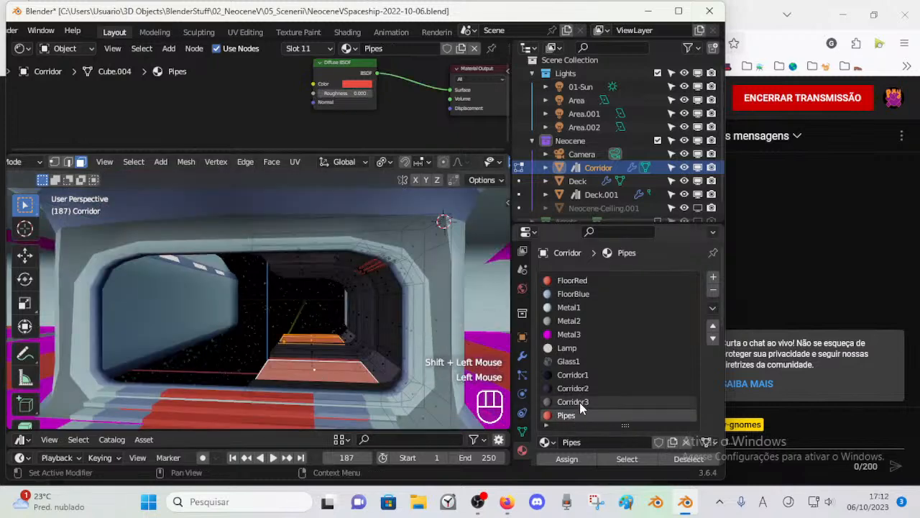
left_click(573, 388)
left_click(563, 458)
key("alt+a")
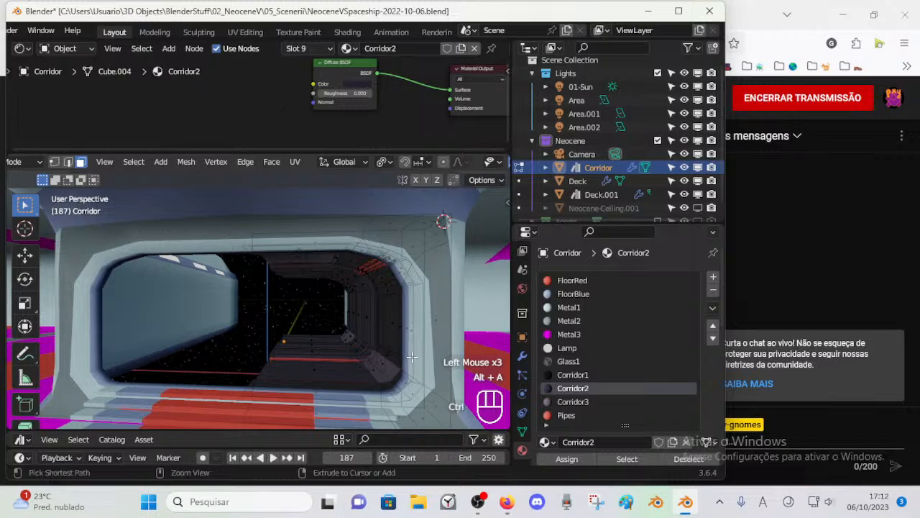
Step: Check the Corridor in Object Mode, return to Edit Mode, and try to pick the nearest remaining red floor strip
key("ctrl+Tab")
middle_click_drag(398, 359, 357, 380)
left_click(386, 361)
key("Tab")
scroll(379, 369, "up", 1)
left_click(345, 417)
left_click(345, 415)
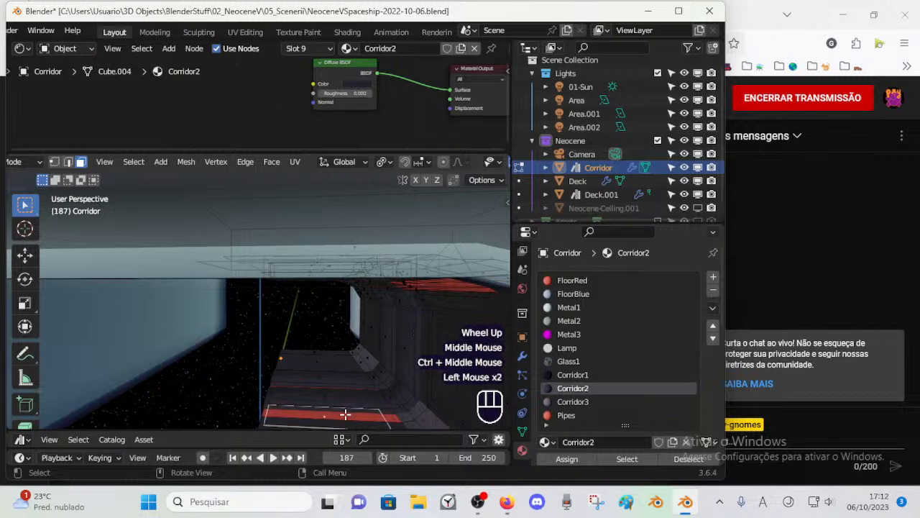
Step: Switch to Firefox to check the livestream dashboard, and return to Blender
key("c")
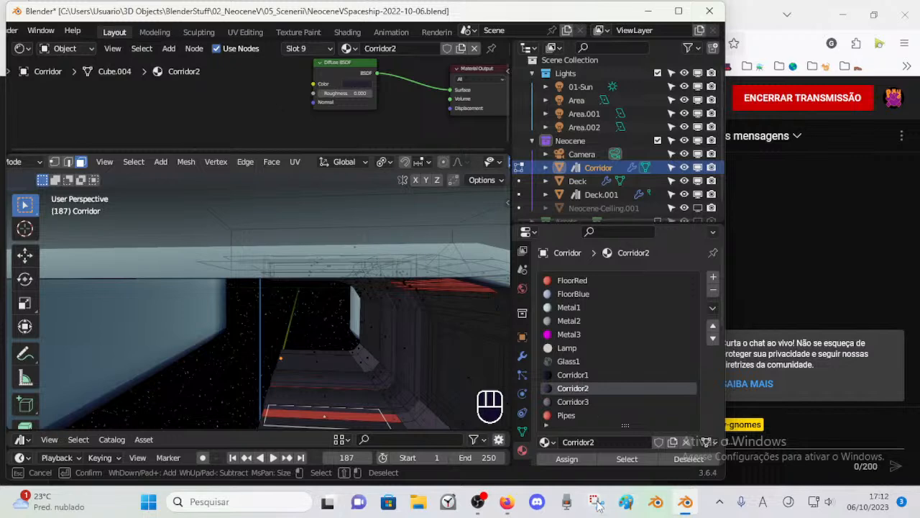
left_click(507, 501)
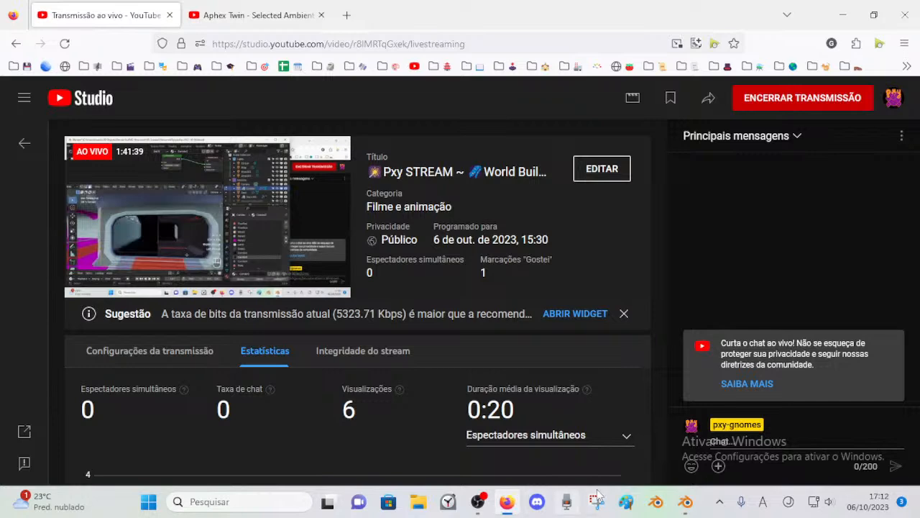
left_click(684, 503)
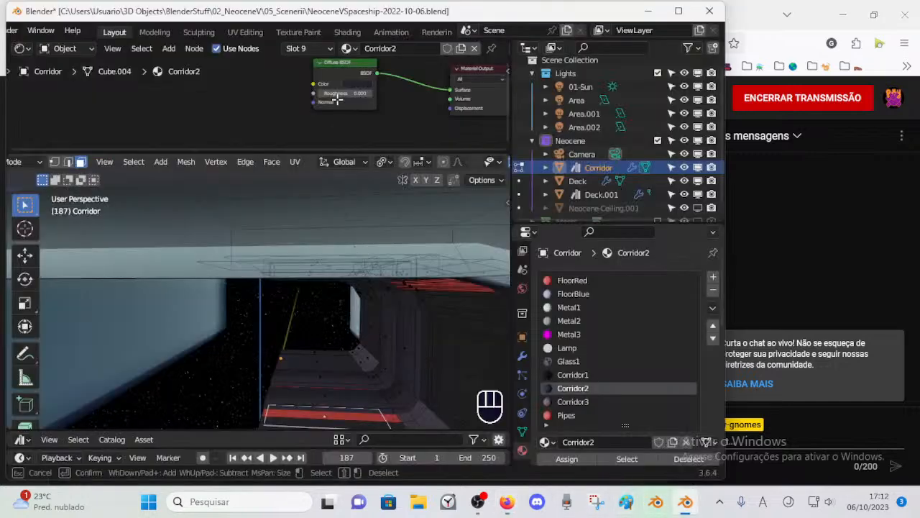
left_click(710, 12)
left_click(473, 275)
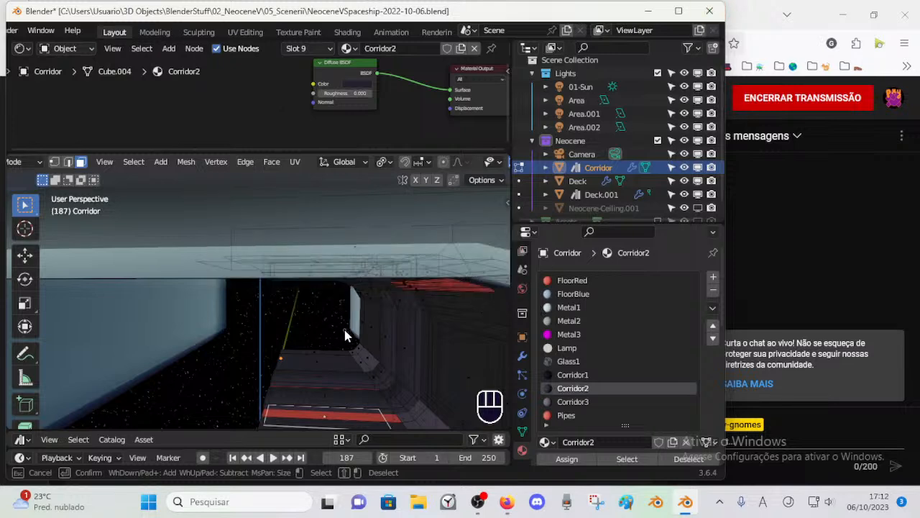
Step: Try to select the remaining red floor strip as linked geometry and through the Pipes material, and clear the selection
middle_click_drag(338, 331, 310, 364)
scroll(330, 320, "down", 1)
scroll(321, 328, "up", 2)
middle_click_drag(310, 364, 359, 369, "ctrl")
left_click(374, 367)
key("alt+a")
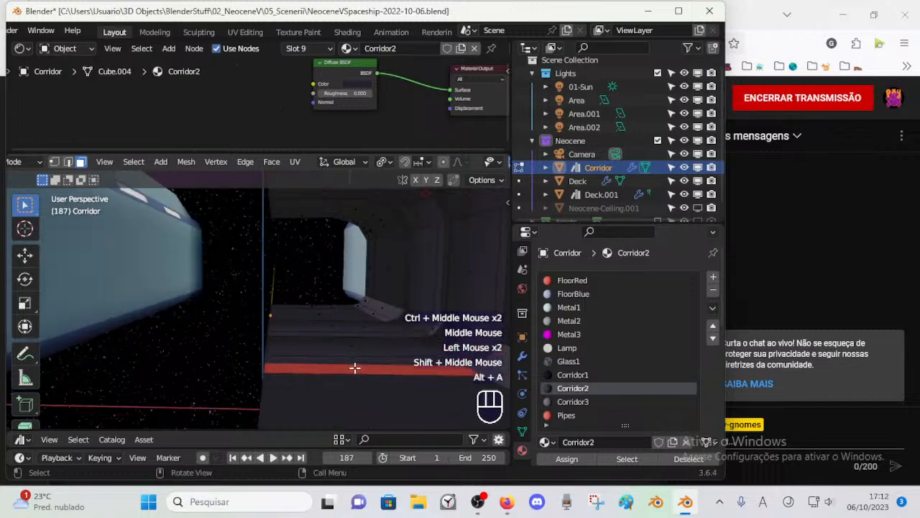
key("l")
key("alt+a")
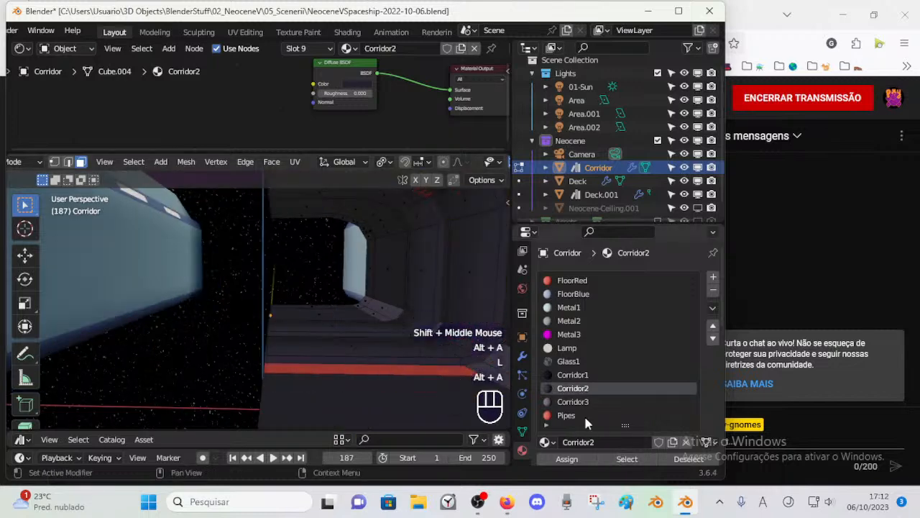
left_click(593, 415)
left_click(627, 458)
key("alt+a")
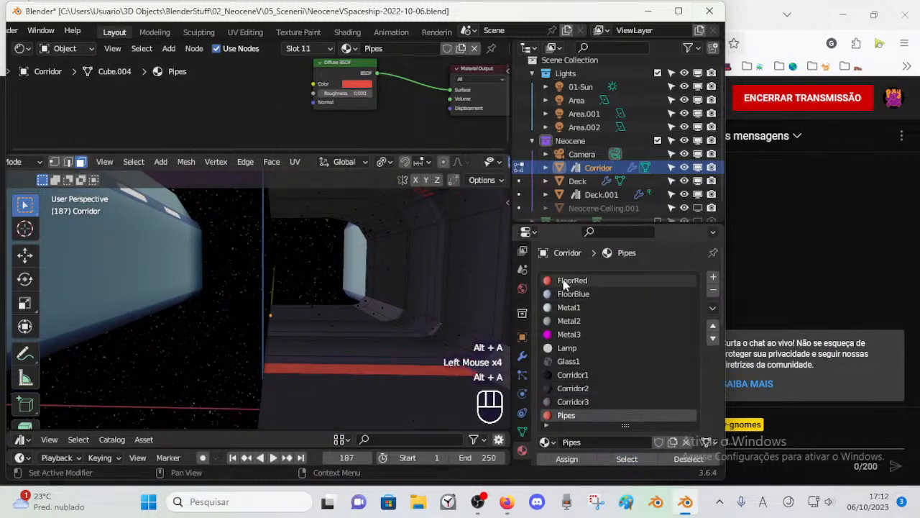
Step: Select all Corridor faces still assigned to the FloorRed material
left_click(573, 280)
left_click(632, 460)
scroll(368, 313, "down", 1)
scroll(364, 320, "up", 1)
scroll(372, 306, "down", 1)
scroll(368, 292, "up", 1)
scroll(366, 277, "down", 1)
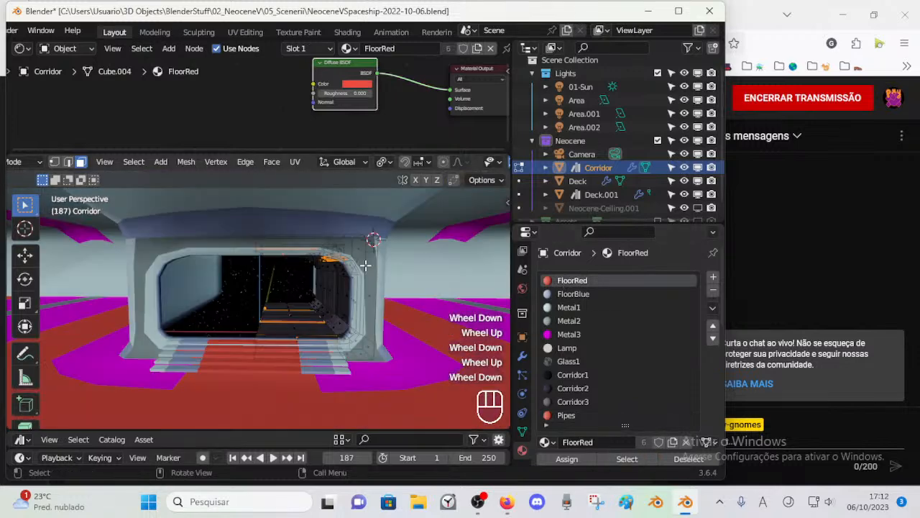
Step: Try to remove the red ceiling pipes from the FloorRed face selection with Circle Select, and undo the wrongly added faces
key("c")
scroll(330, 259, "up", 2)
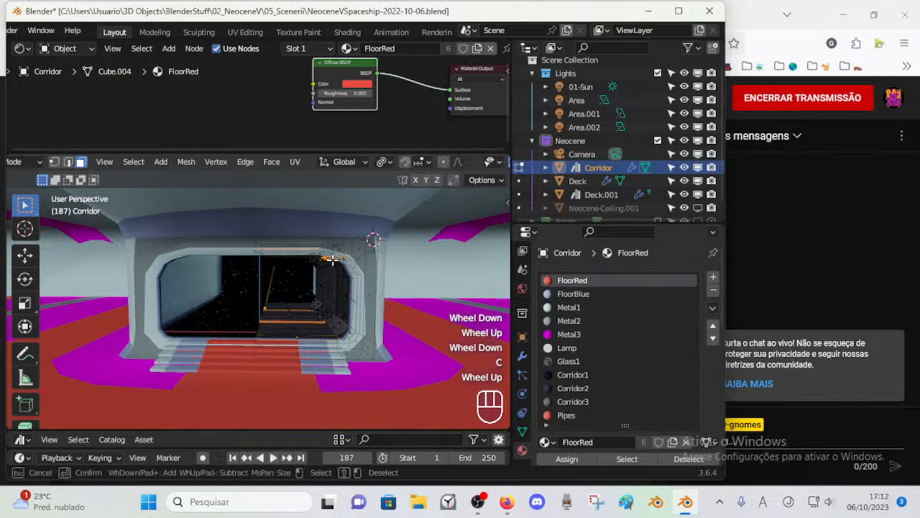
right_click(336, 262)
scroll(359, 288, "up", 1)
middle_click_drag(363, 288, 396, 252, "ctrl")
key("c")
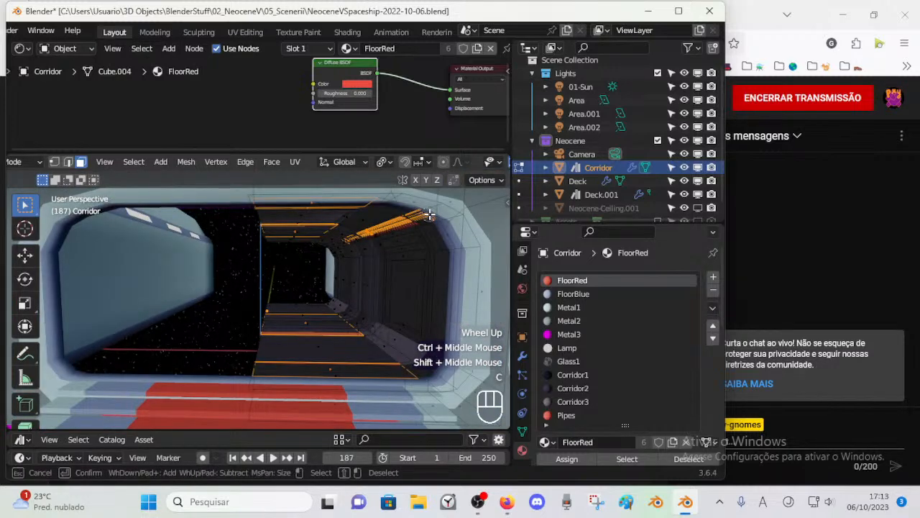
left_click_drag(433, 215, 391, 222)
key("ctrl+z")
right_click(415, 250)
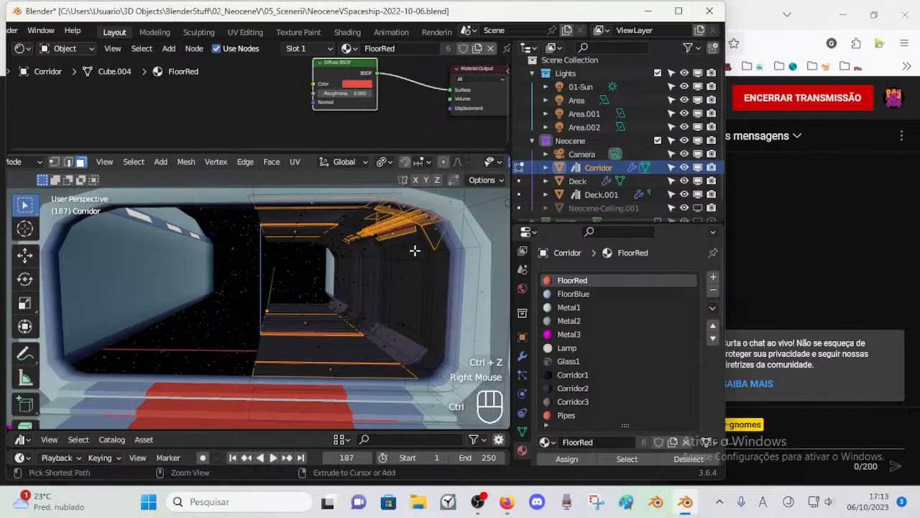
key("ctrl+z")
key("c")
right_click(433, 234)
key("ctrl+z")
Step: Deselect the red ceiling pipes with Circle Select, keeping only the floor and ceiling strips selected
key("c")
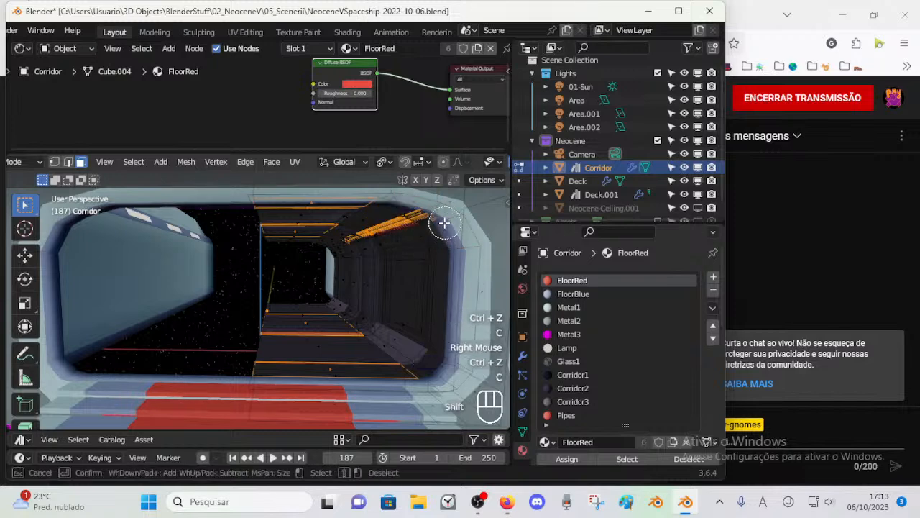
mouse_move(425, 217)
left_mouse_down("shift")
mouse_move(360, 230)
mouse_move(353, 245)
left_mouse_up("shift")
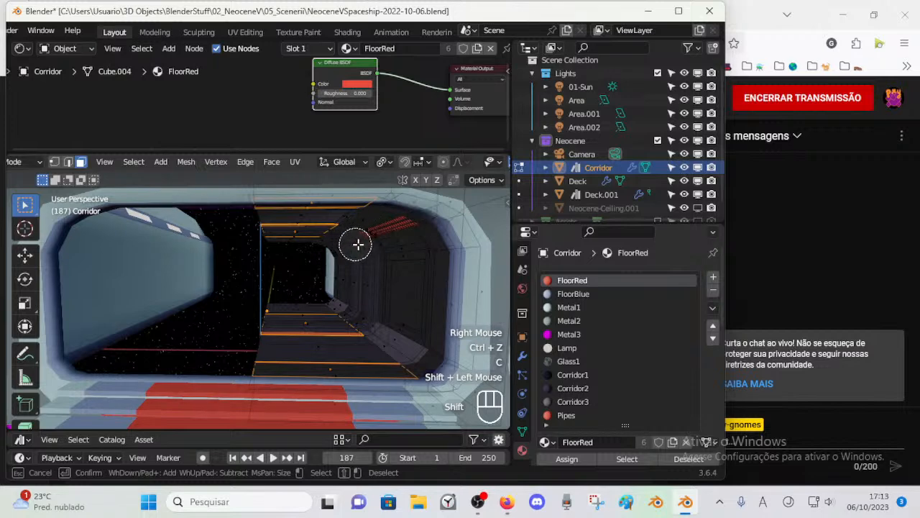
right_click(423, 214)
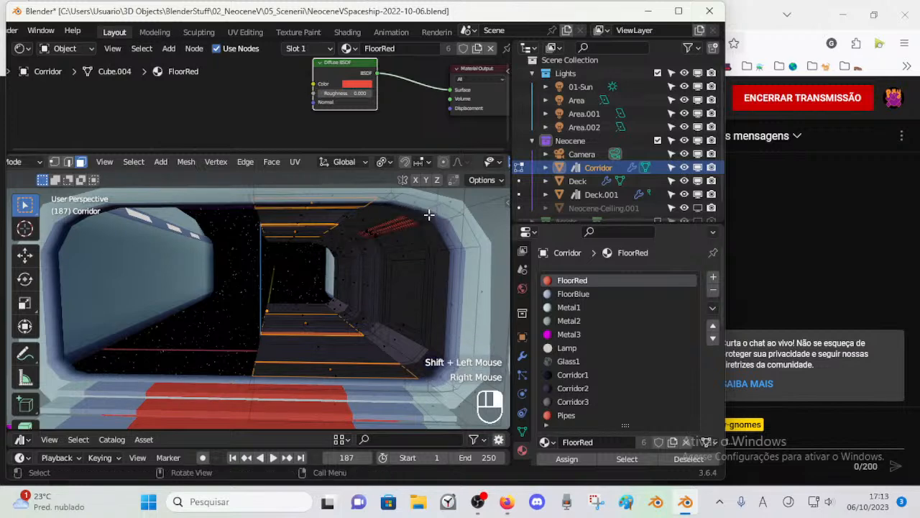
Step: Assign the Corridor3 material to the selected floor and ceiling strips, clear the selection, and check the Corridor in Object Mode
left_click(575, 403)
left_click(563, 460)
double_click(562, 461)
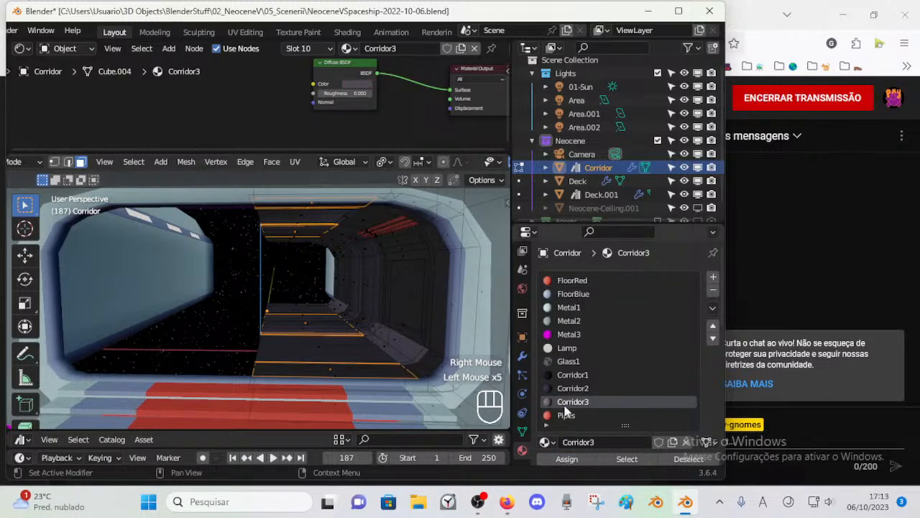
key("alt+a")
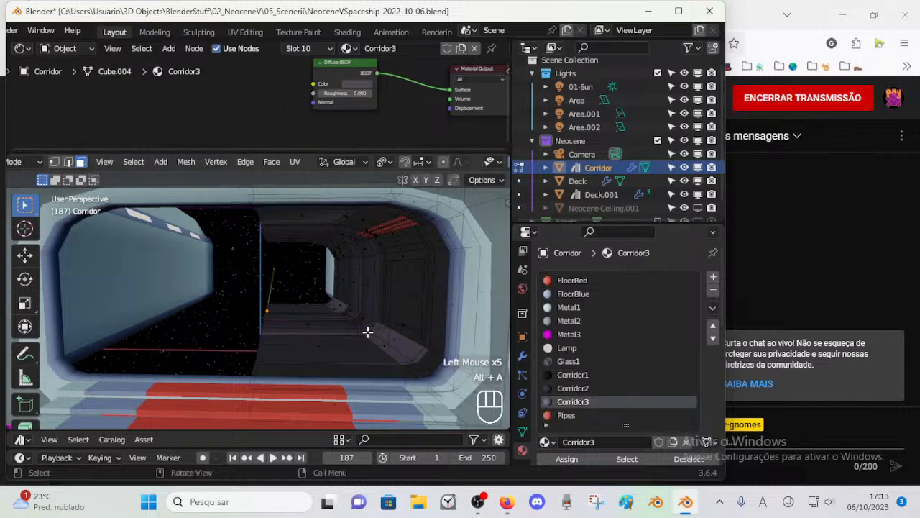
key("ctrl+Tab")
scroll(358, 351, "up", 1)
scroll(344, 340, "down", 1)
middle_click_drag(344, 340, 345, 349)
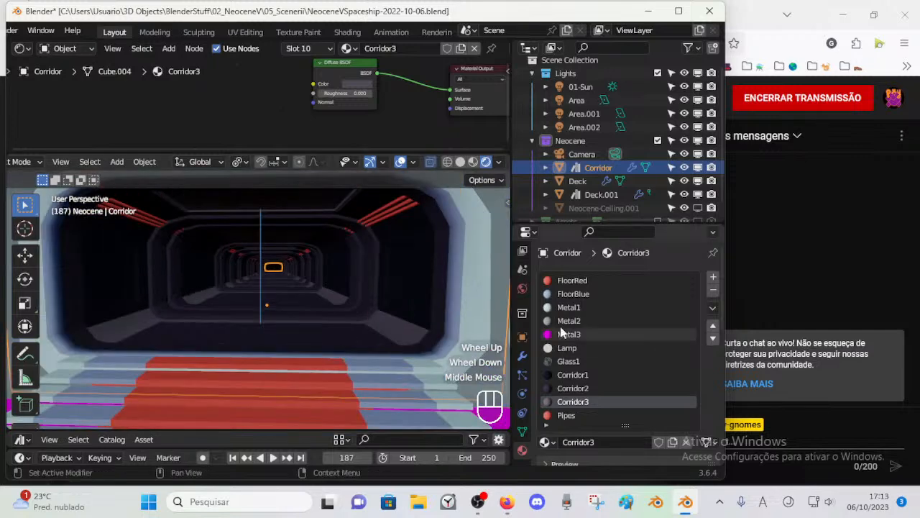
Step: Select the Corridor faces still using FloorRed, assign them the Pipes material, and return to Object Mode
left_click(573, 281)
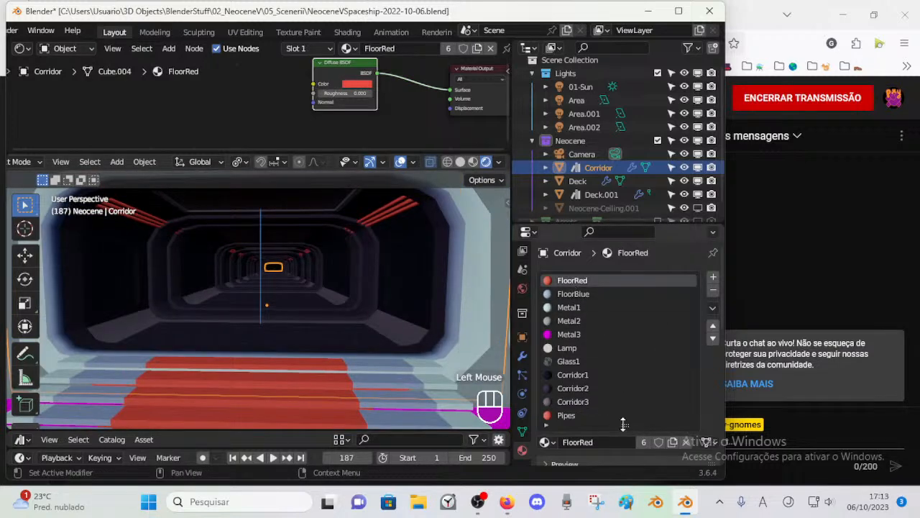
key("Tab")
key("alt+a")
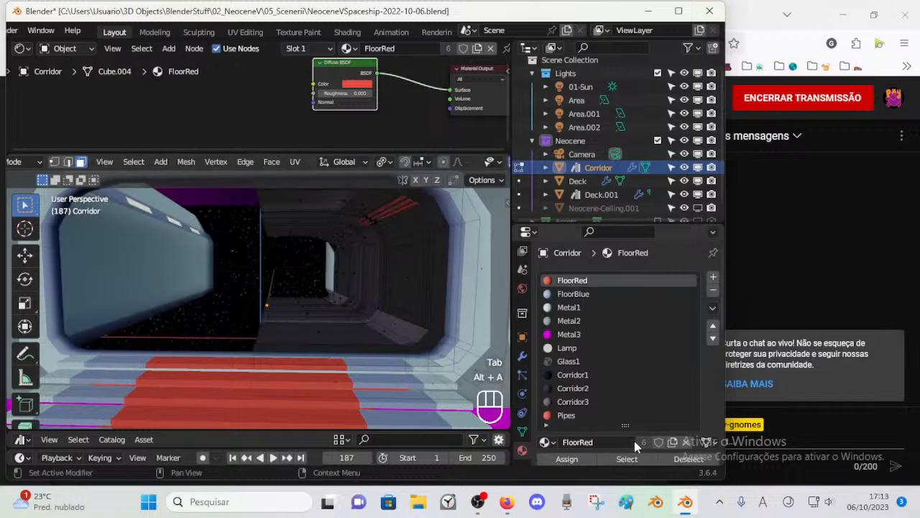
left_click(644, 458)
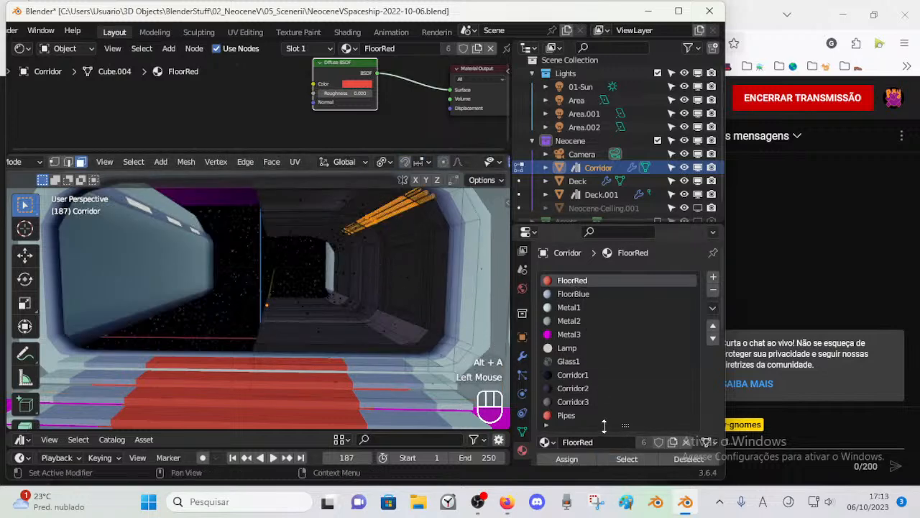
left_click(572, 415)
left_click(566, 459)
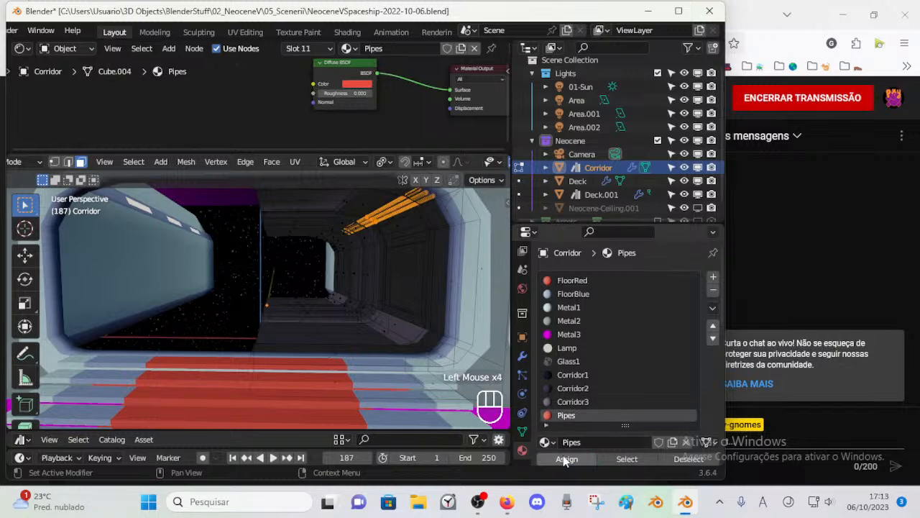
key("alt+a")
key("ctrl+Tab")
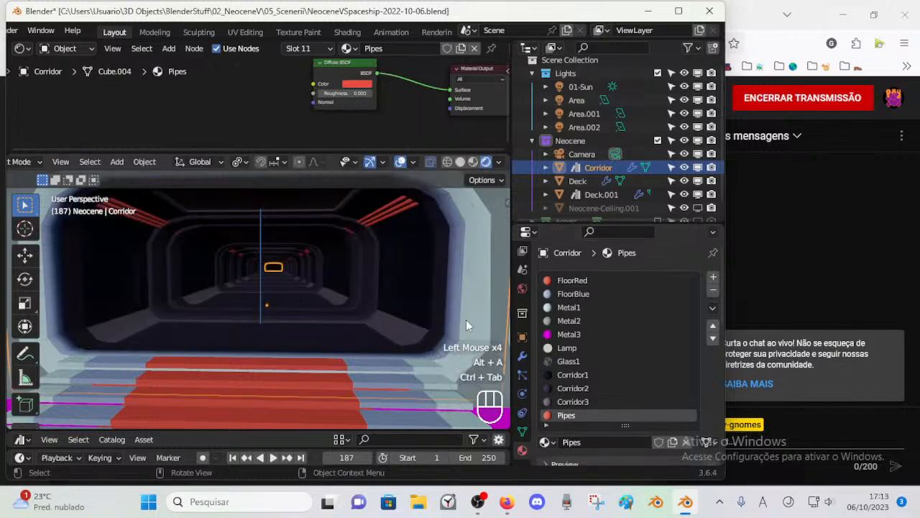
Step: Open the Deck in Edit Mode and select all its faces assigned to the FloorRed material
scroll(345, 251, "down", 3)
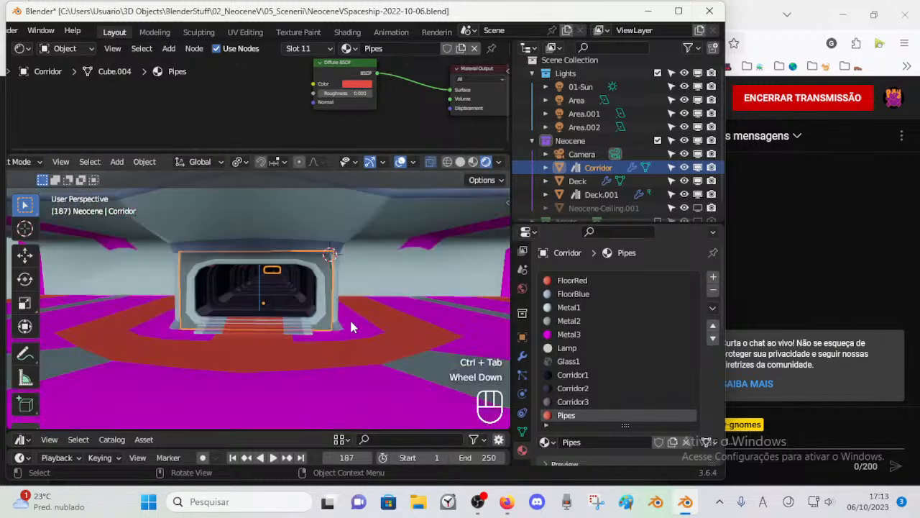
left_click(363, 349)
left_click(367, 352)
key("Tab")
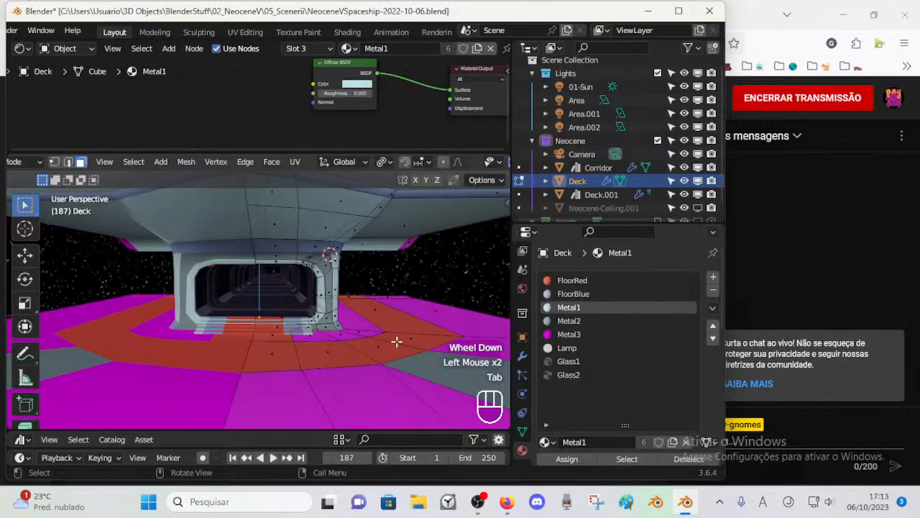
key("alt+a")
left_click(440, 360)
key("alt+a")
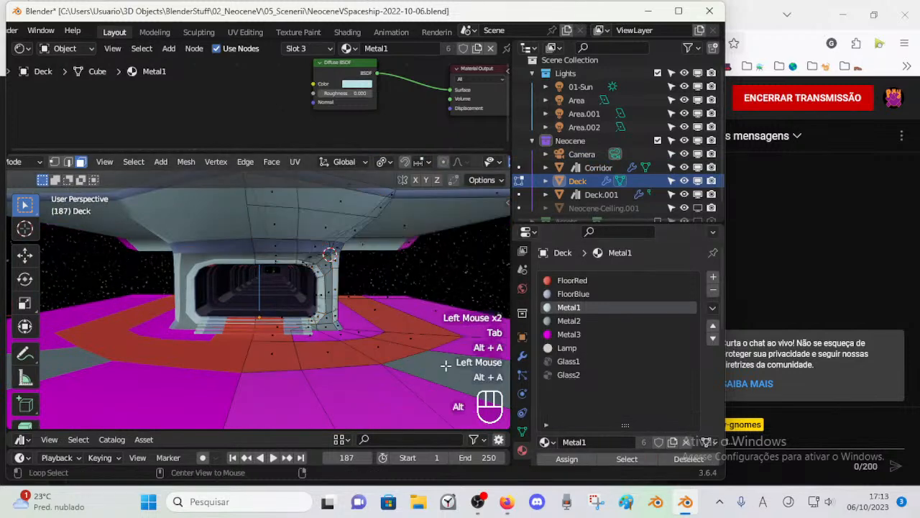
left_click(578, 280)
left_click(626, 460)
left_click(626, 459)
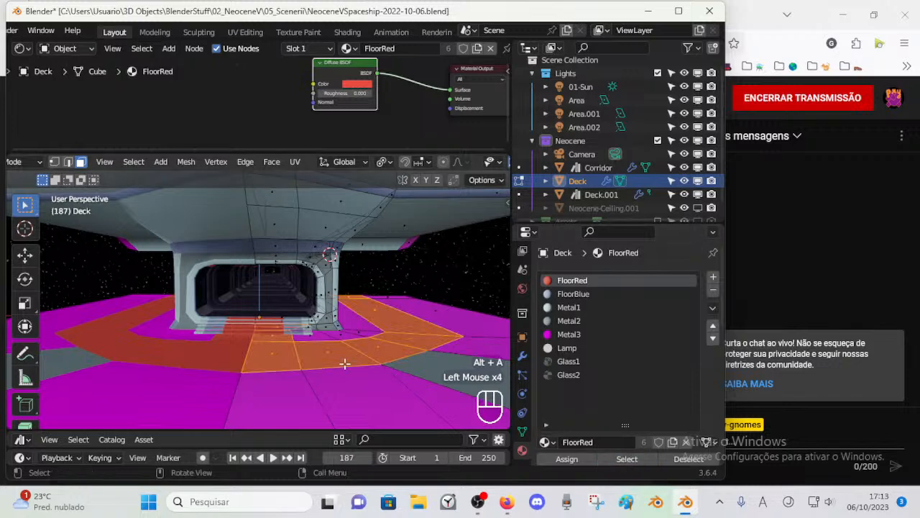
Step: Darken the FloorRed colour to a brown with value 0.190 and check the Deck floor in Object Mode
left_click(357, 84)
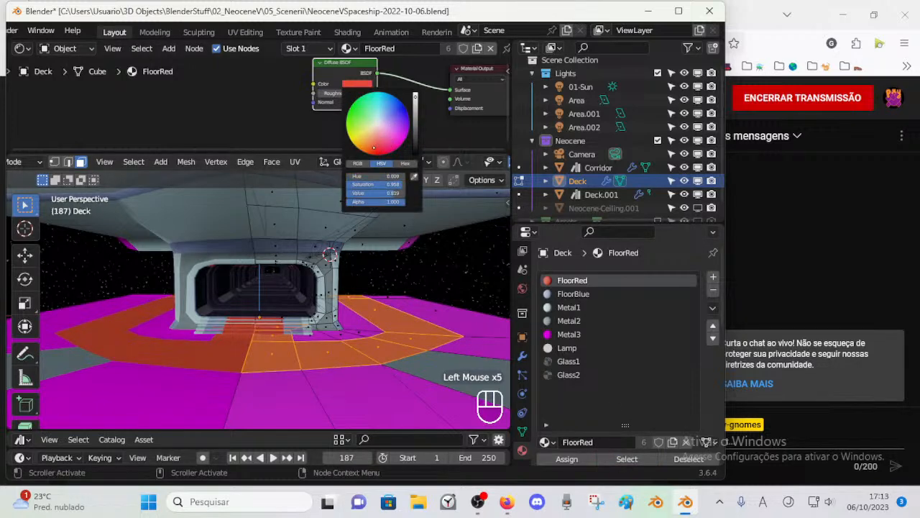
left_click_drag(413, 112, 367, 144)
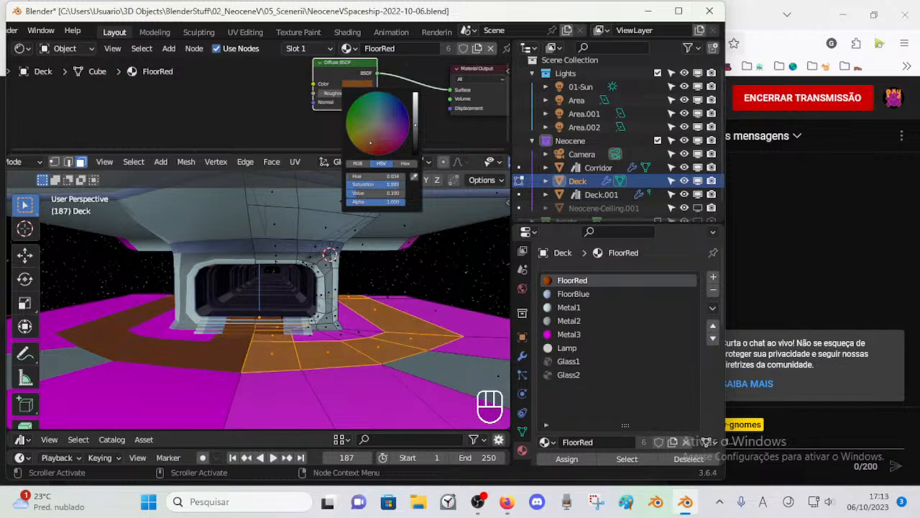
key("ctrl+Tab")
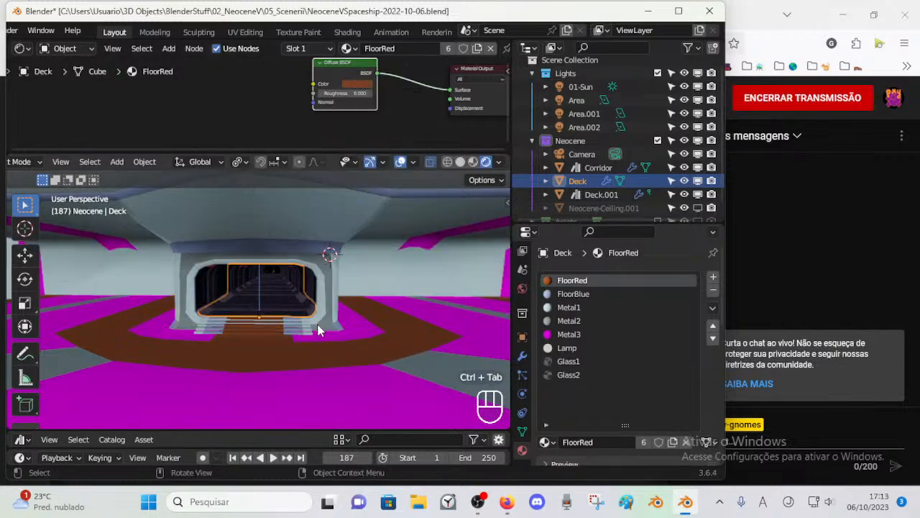
key("alt+a")
scroll(311, 326, "up", 2)
scroll(313, 335, "down", 1)
middle_click_drag(313, 336, 267, 333)
scroll(204, 323, "down", 2)
middle_click_drag(203, 323, 227, 371)
scroll(230, 338, "up", 1)
Step: Reopen the Deck in Edit Mode and change the FloorRed colour to a dark crimson with hue about 0.94 and value about 0.218
left_click(227, 371)
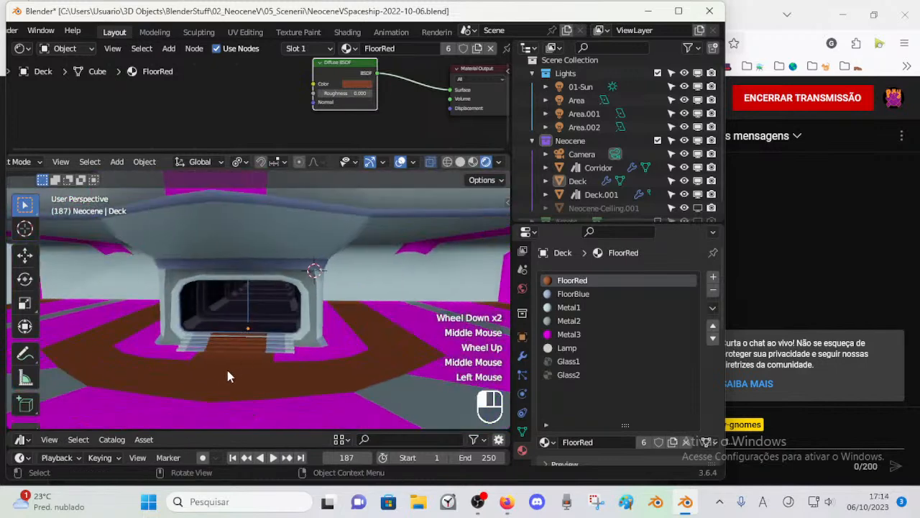
key("Tab")
left_click(363, 84)
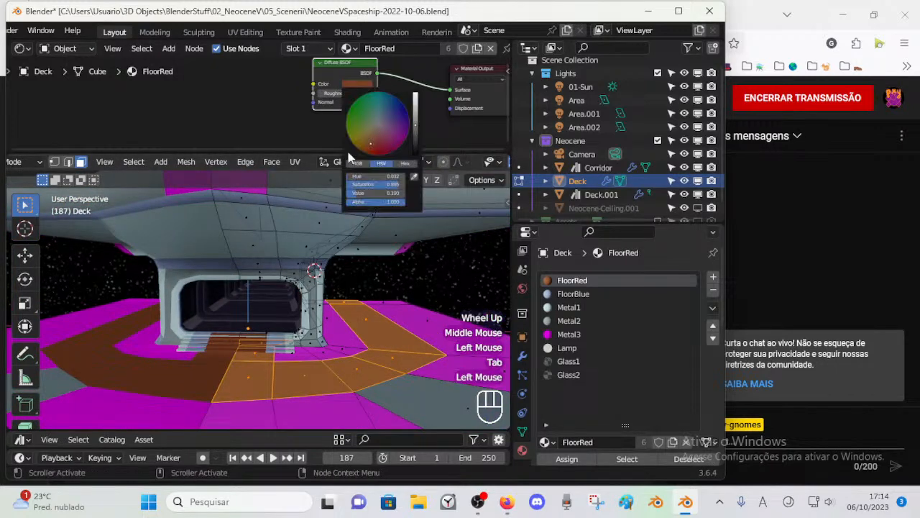
left_click_drag(369, 134, 373, 138)
mouse_move(415, 117)
left_mouse_down()
mouse_move(414, 151)
mouse_move(415, 135)
mouse_move(374, 134)
left_mouse_up()
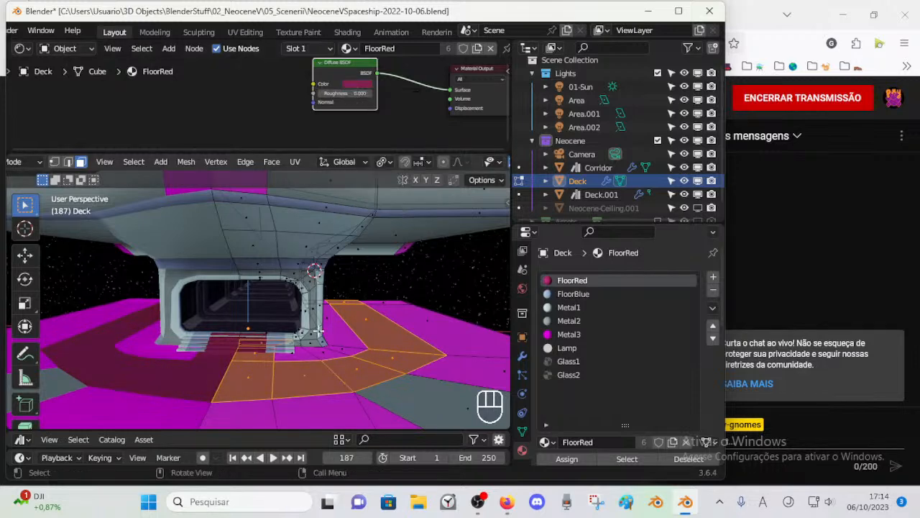
Step: Examine the crimson floor against the rest of the Deck from several distances, in Object Mode and Edit Mode
key("alt+a")
key("ctrl+Tab")
scroll(273, 330, "up", 1)
middle_click_drag(273, 331, 257, 350)
scroll(277, 345, "down", 3)
key("Tab")
scroll(276, 336, "down", 1)
key("alt+a")
scroll(241, 358, "up", 1)
key("ctrl+Tab")
Step: Change the FloorRed colour to a muted brownish red with hue about 0.008 and saturation about 0.797, and save the file
left_click(198, 399)
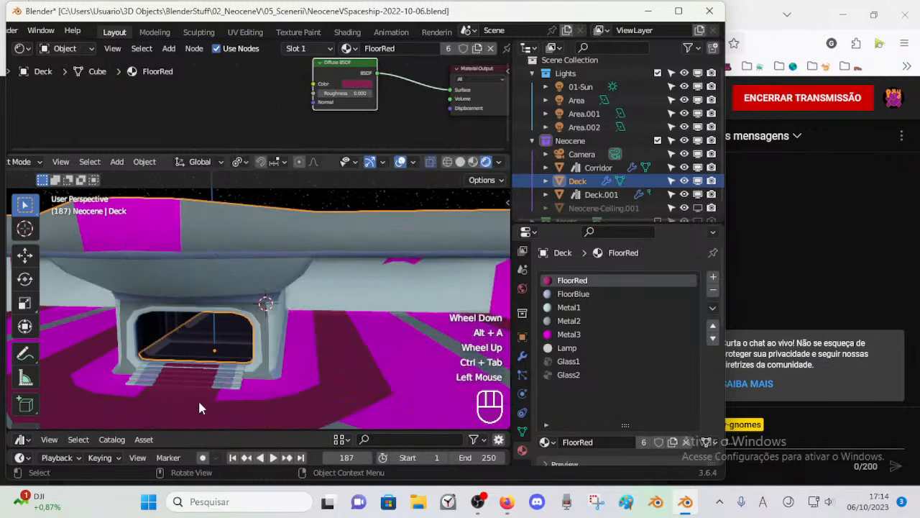
key("Tab")
key("alt+a")
left_click(361, 85)
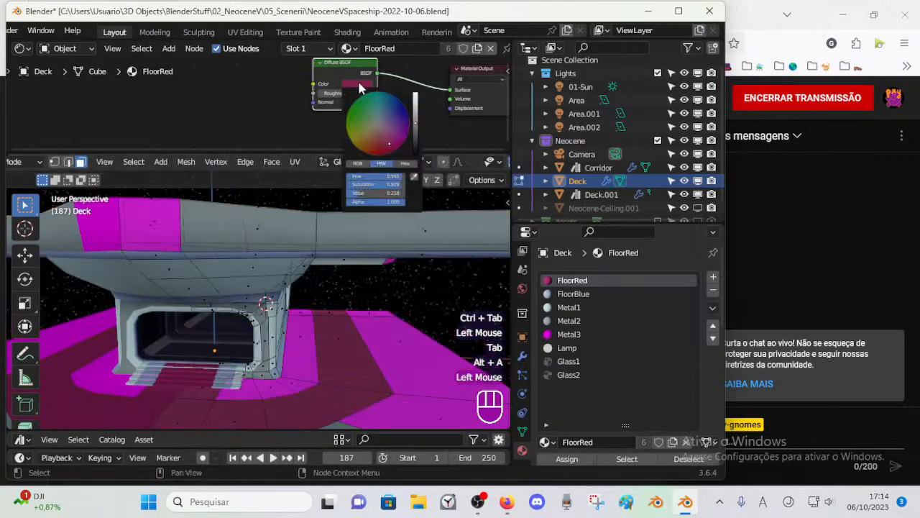
left_click_drag(392, 134, 381, 138)
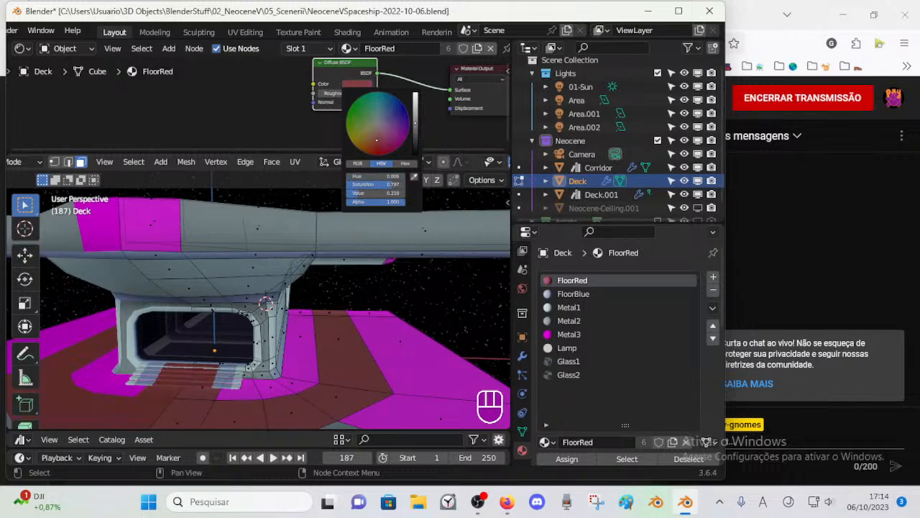
key("ctrl+Tab")
scroll(286, 345, "down", 2)
key("ctrl+s")
Step: Open the Deck in Edit Mode and select all its faces assigned to the magenta Metal3 material
scroll(338, 333, "down", 2)
left_click(325, 335)
key("Tab")
middle_click_drag(325, 335, 344, 335)
left_click(568, 347)
left_click(582, 333)
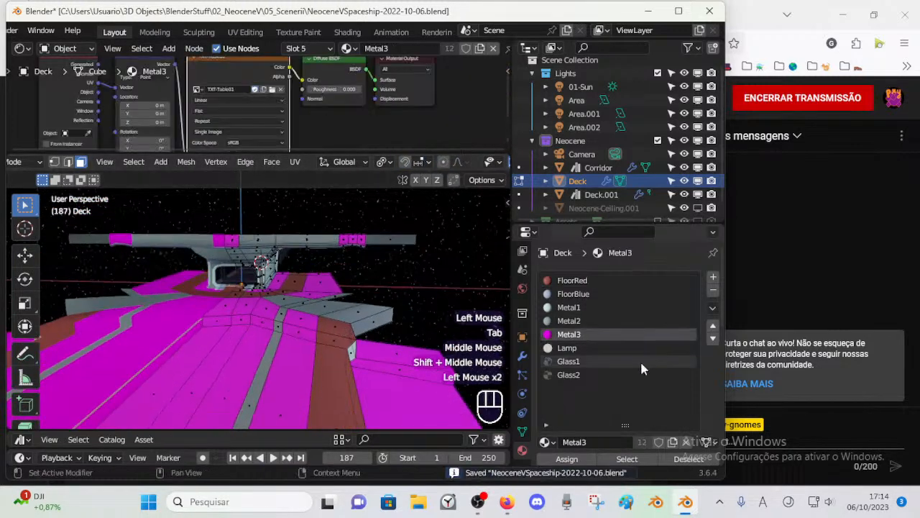
left_click(627, 458)
middle_click_drag(400, 328, 455, 298, "shift")
scroll(417, 319, "up", 2)
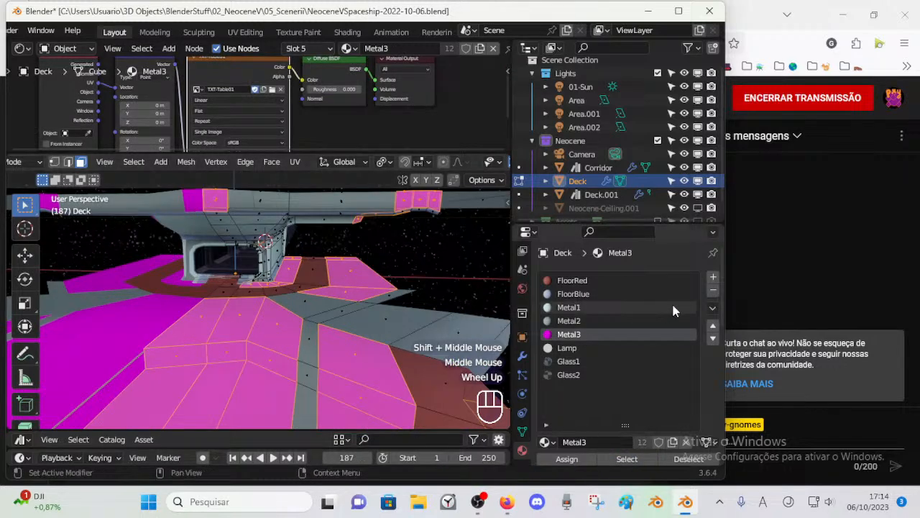
Step: Look over the Metal3 nodes, try assigning Metal2 to the selected magenta Deck faces, and undo the assignment
scroll(293, 81, "down", 3)
scroll(290, 113, "up", 1)
middle_click_drag(290, 113, 323, 115, "shift")
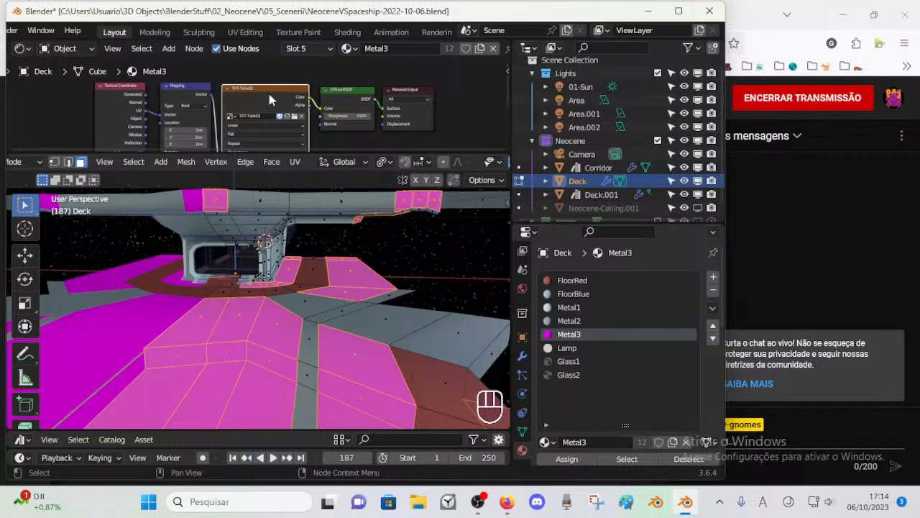
scroll(297, 240, "down", 2)
scroll(300, 248, "up", 2)
left_click(573, 325)
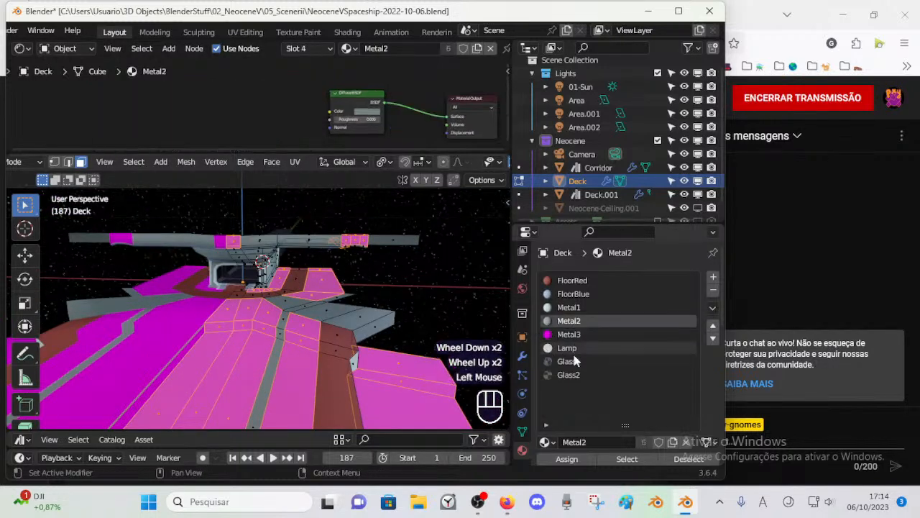
left_click(566, 461)
key("ctrl+z")
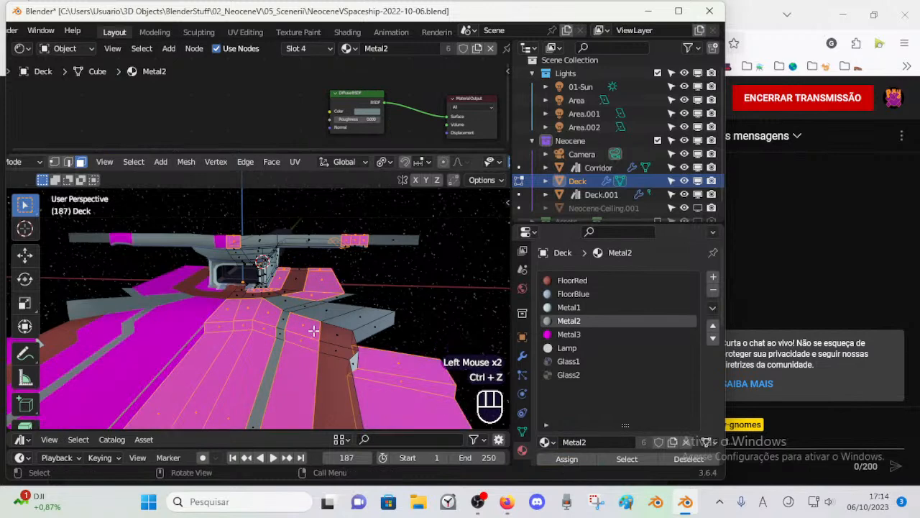
Step: Try selecting the magenta floor panels as linked faces delimited by Material, and clear the selection
key("alt+a")
key("l")
key("l")
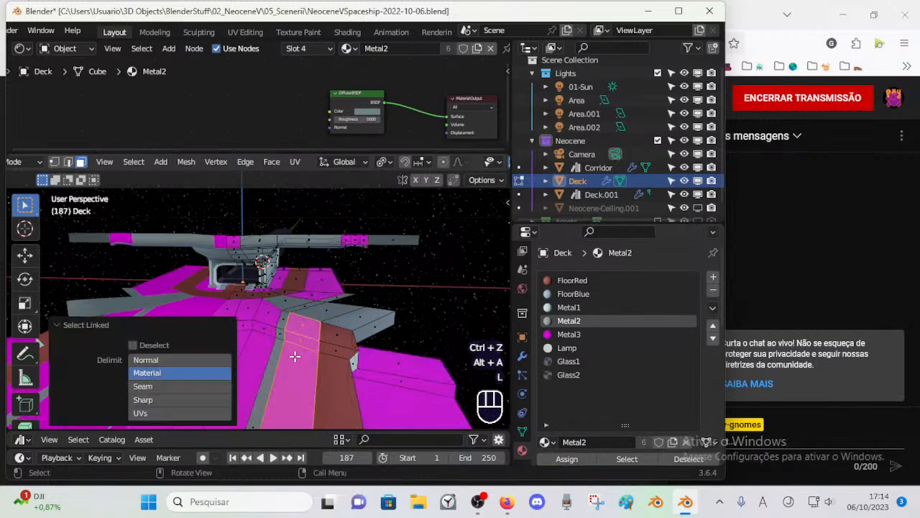
key("l")
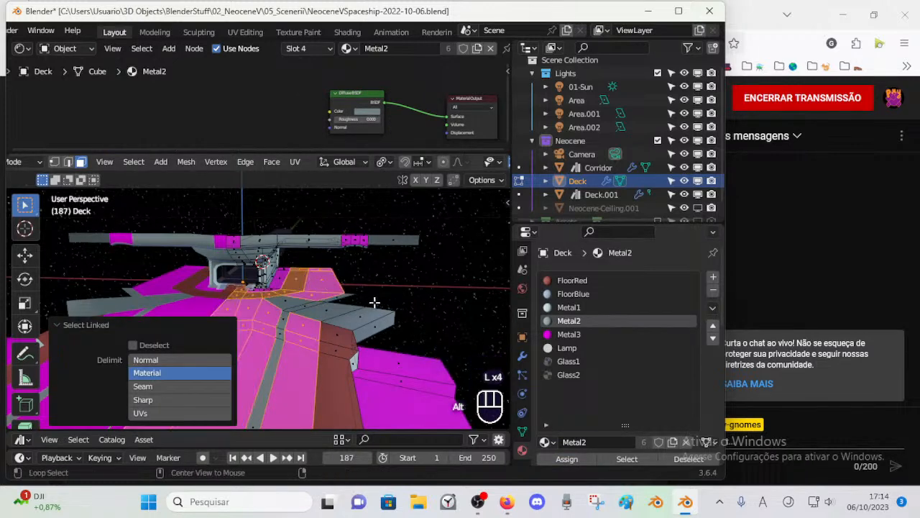
key("alt+a")
Step: Select the visible magenta Metal3 faces of the Deck, assign the Metal1 material to them, and clear the selection
left_click(609, 459)
left_click(568, 334)
key("alt+a")
left_click(576, 347)
left_click(587, 334)
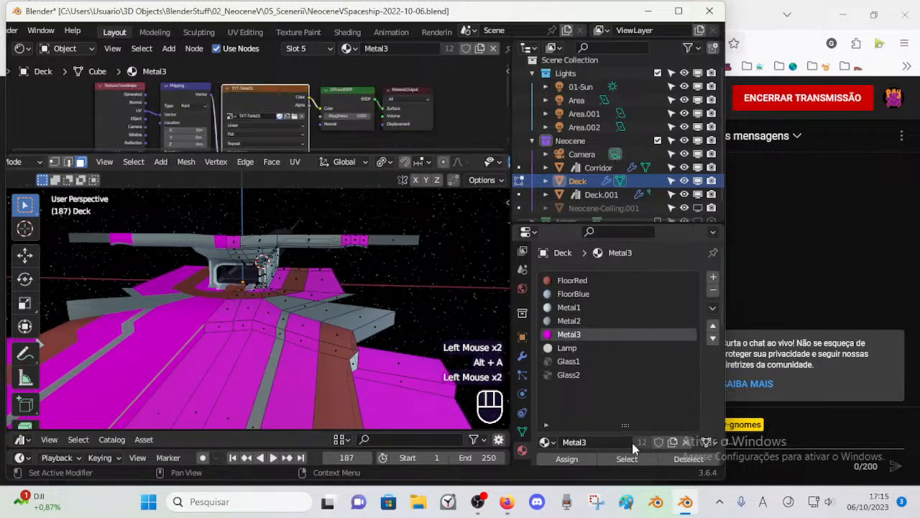
left_click(627, 459)
scroll(348, 319, "down", 1)
scroll(349, 318, "up", 1)
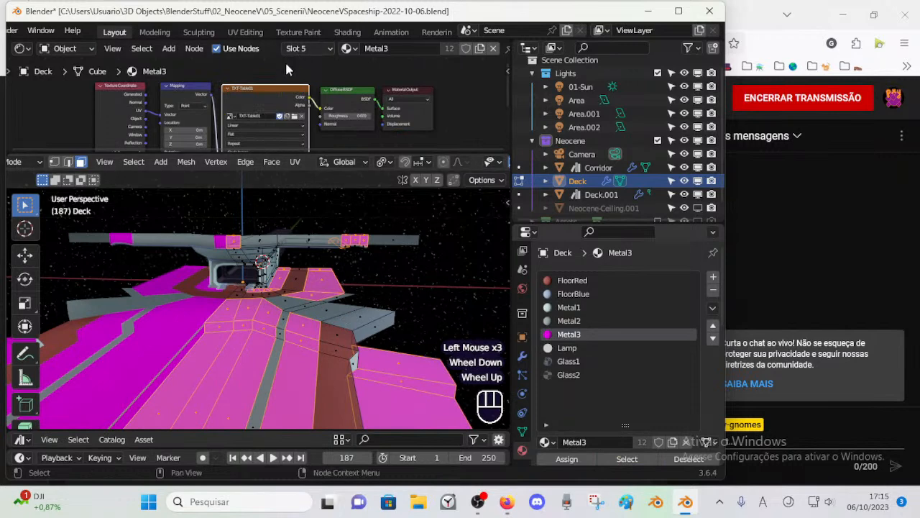
left_click(583, 307)
left_click(579, 460)
key("alt+a")
Step: Reveal all hidden faces of the Deck in Edit Mode and clear the selection
key("ctrl+Tab")
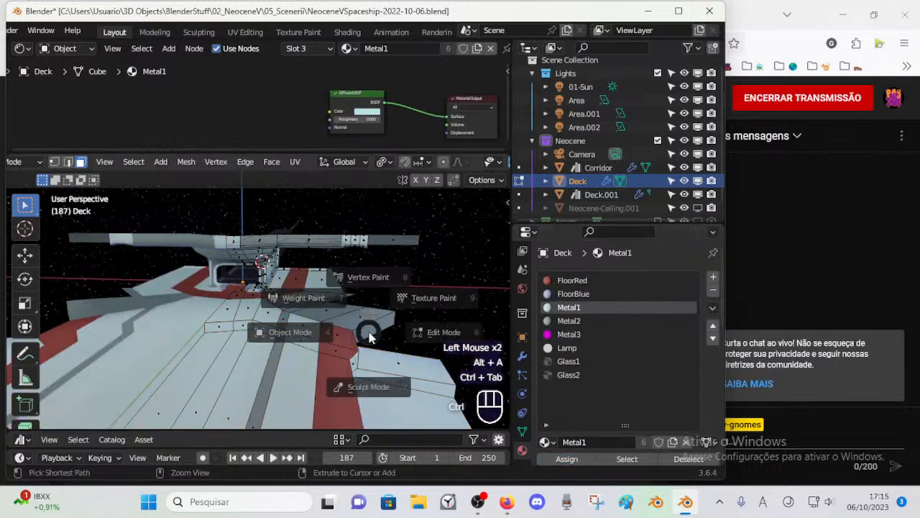
scroll(316, 340, "down", 2)
scroll(314, 337, "down", 1)
scroll(314, 336, "up", 3)
scroll(330, 333, "down", 1)
left_click(362, 333)
key("Tab")
scroll(373, 345, "up", 1)
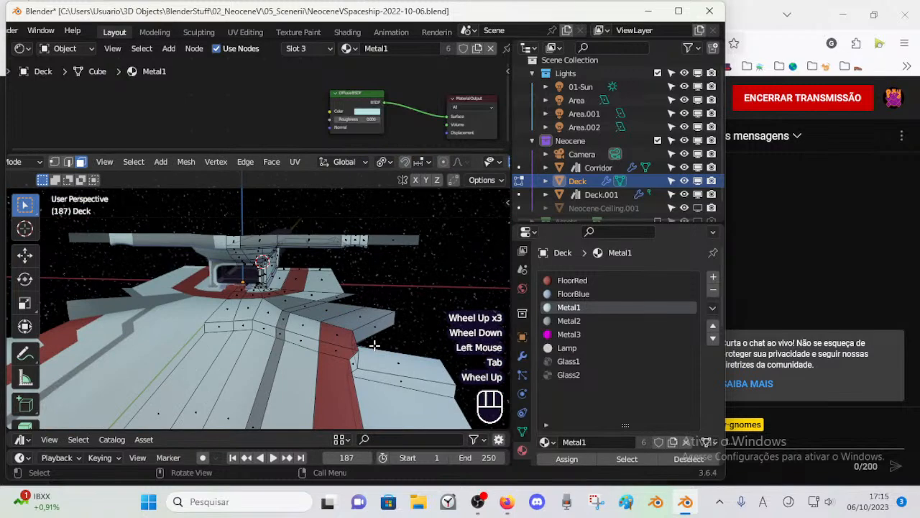
key("alt+h")
key("alt+a")
scroll(378, 338, "down", 1)
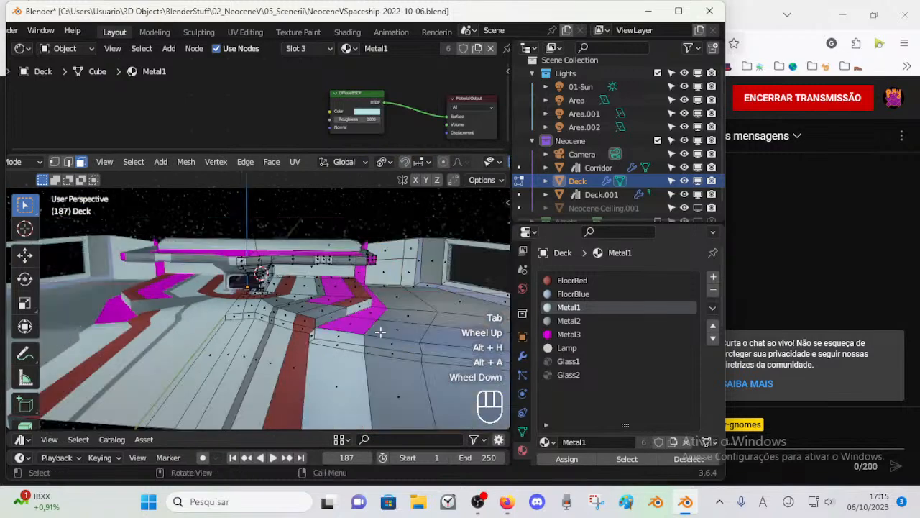
Step: Select the remaining Deck faces that use Metal3, assign FloorBlue to them, and clear the selection
left_click(568, 334)
left_click(627, 458)
scroll(385, 322, "up", 1)
scroll(385, 322, "up", 1)
middle_click_drag(385, 322, 362, 330)
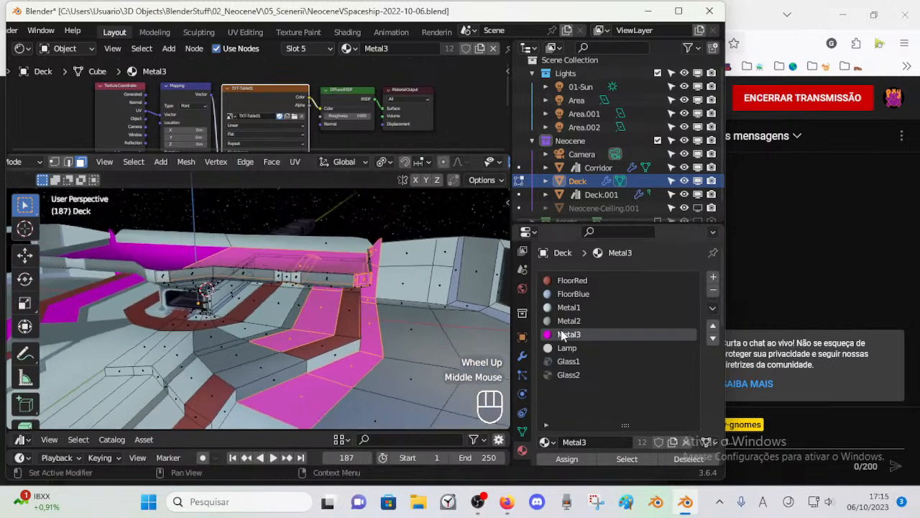
left_click(573, 293)
left_click(566, 459)
key("alt+a")
Step: Select the face loops of the light floor stripes beside the red stripe and assign FloorBlue to them
middle_click_drag(324, 358, 323, 319, "shift")
scroll(312, 315, "down", 1)
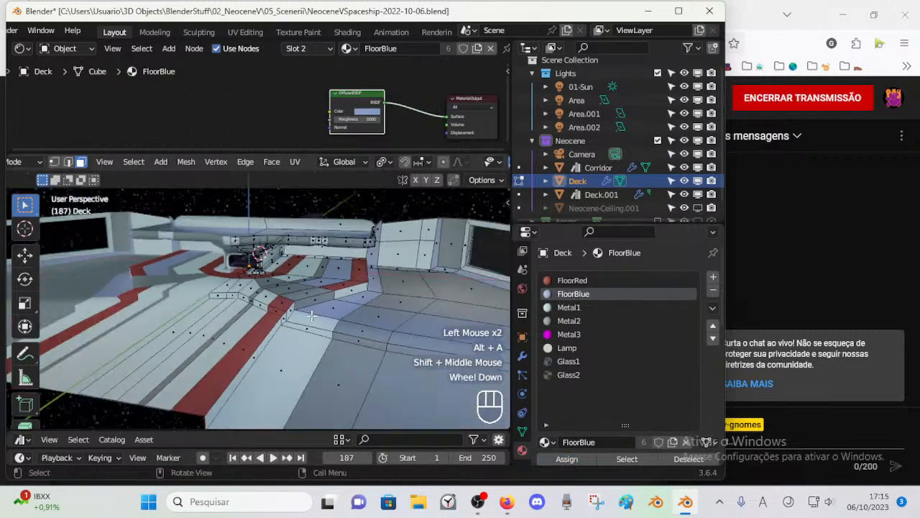
left_click(259, 296)
left_click(259, 300, "shift")
key("alt+a")
left_click(261, 307)
key("alt+a")
key("3")
left_click(273, 317, "alt+shift")
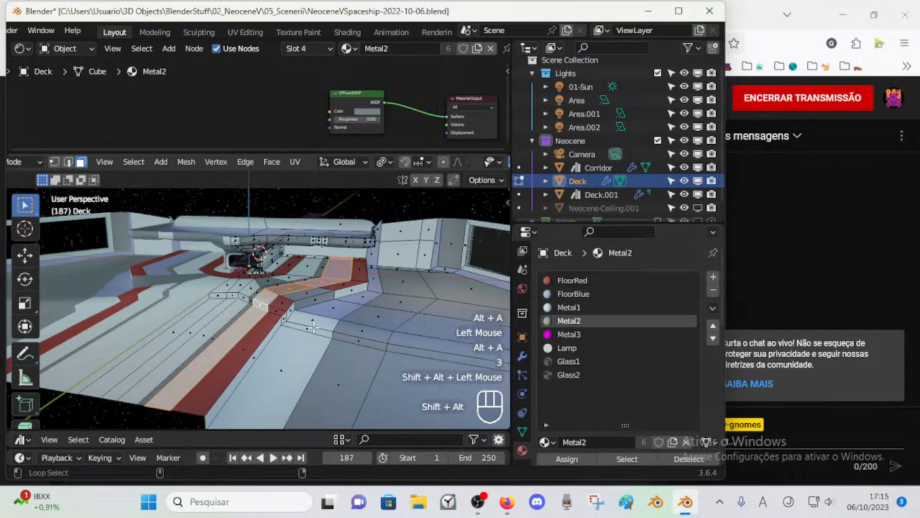
left_click(255, 300, "alt+shift")
left_click(240, 297, "alt+shift")
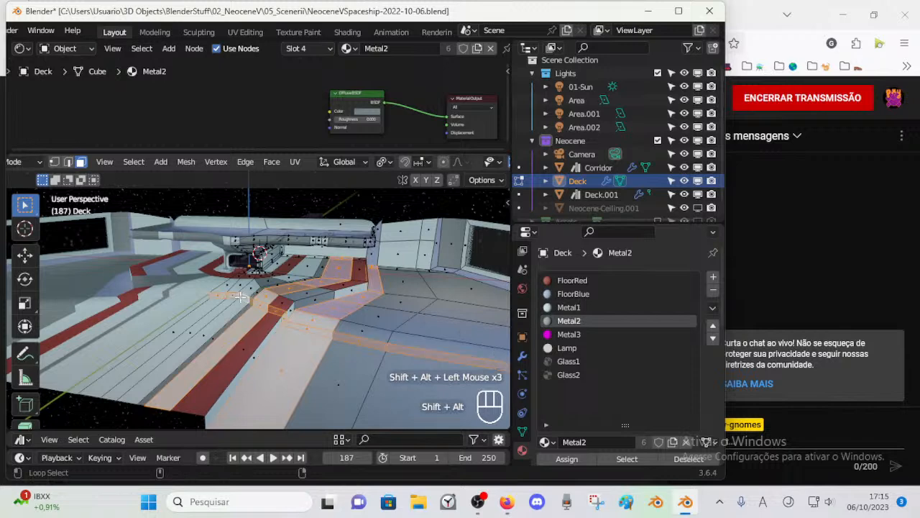
key("ctrl+z")
left_click(240, 296, "alt+shift")
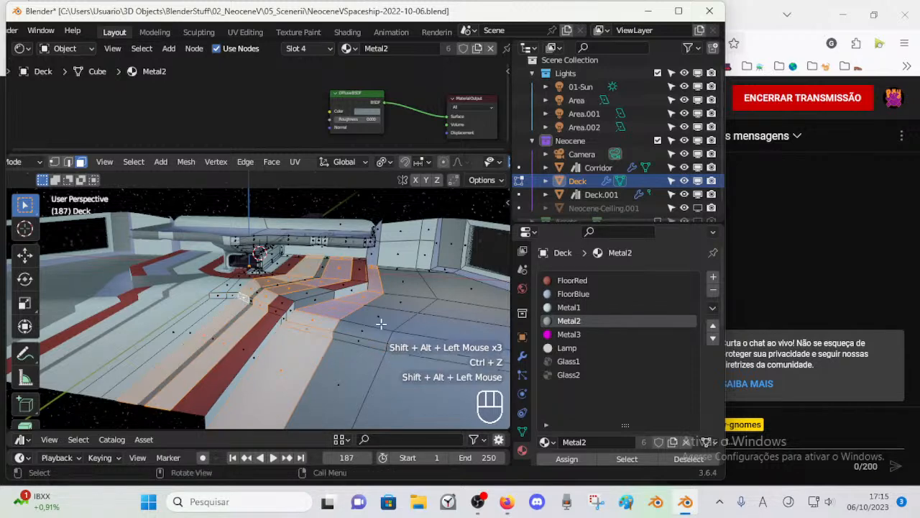
left_click(577, 295)
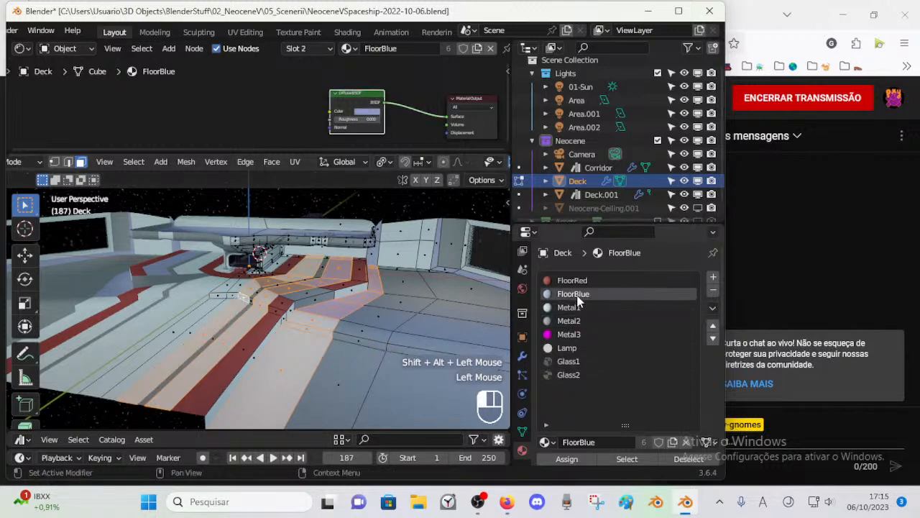
left_click(566, 458)
key("alt+a")
Step: Rename the magenta Metal3 material as Asset and save the file
left_click(568, 334)
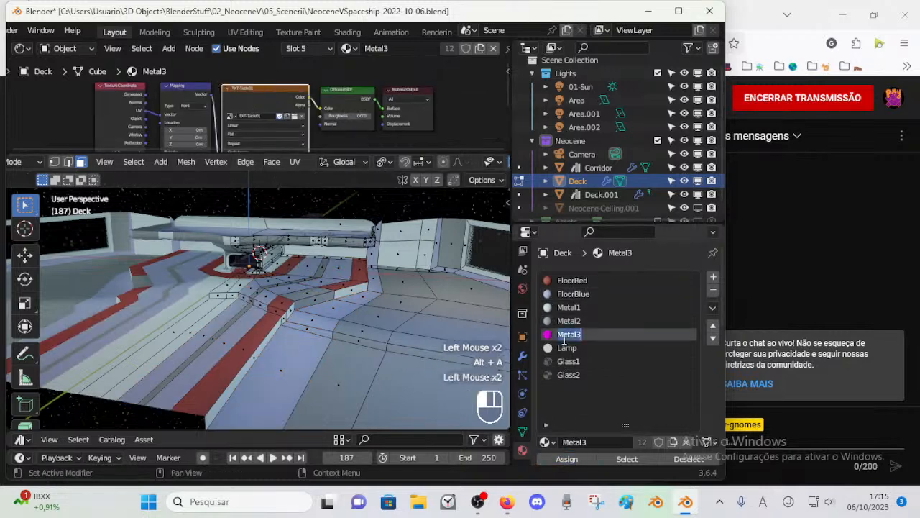
type("AS")
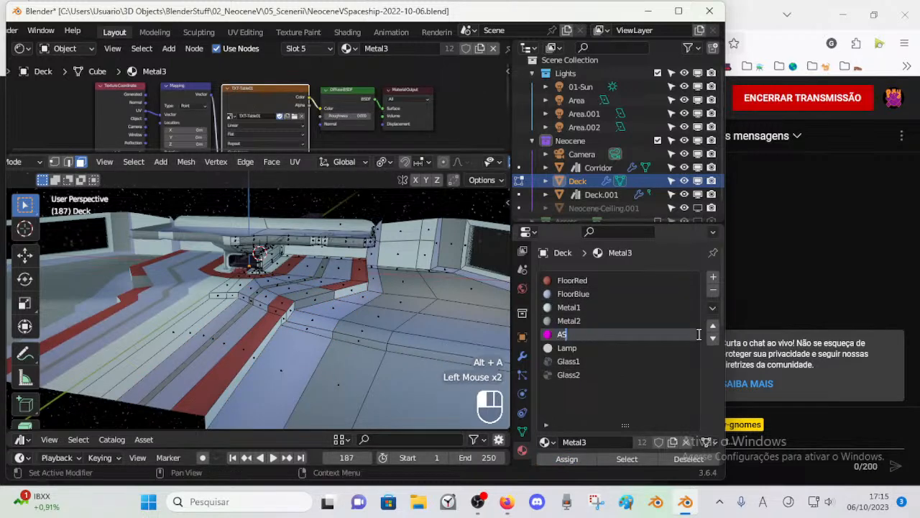
type("set")
key("Return")
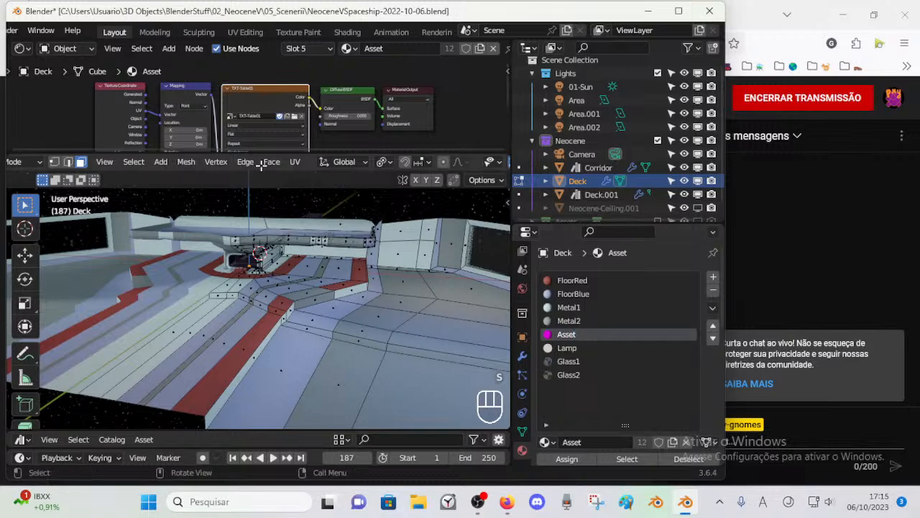
scroll(257, 117, "up", 4)
key("ctrl+s")
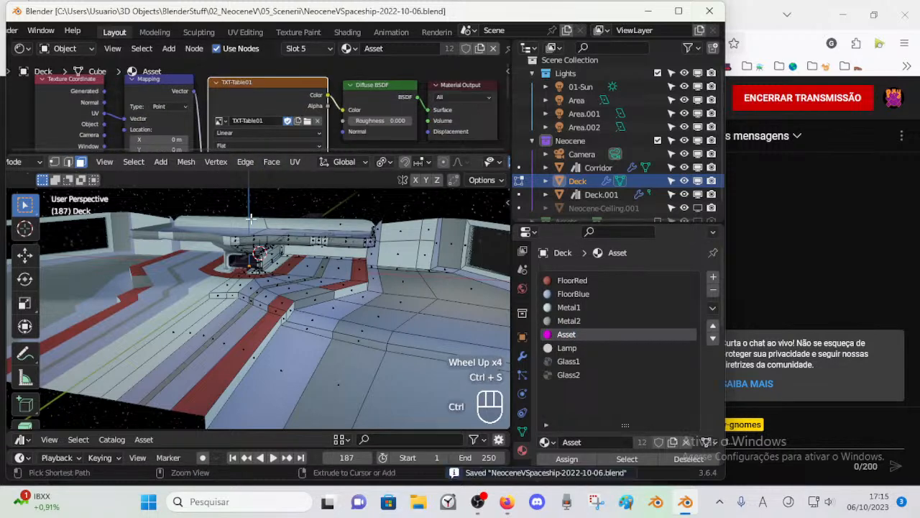
middle_click_drag(216, 288, 235, 288)
scroll(310, 332, "up", 1)
key("Tab")
middle_click_drag(312, 332, 301, 334)
left_click(278, 319)
key("Tab")
key("3")
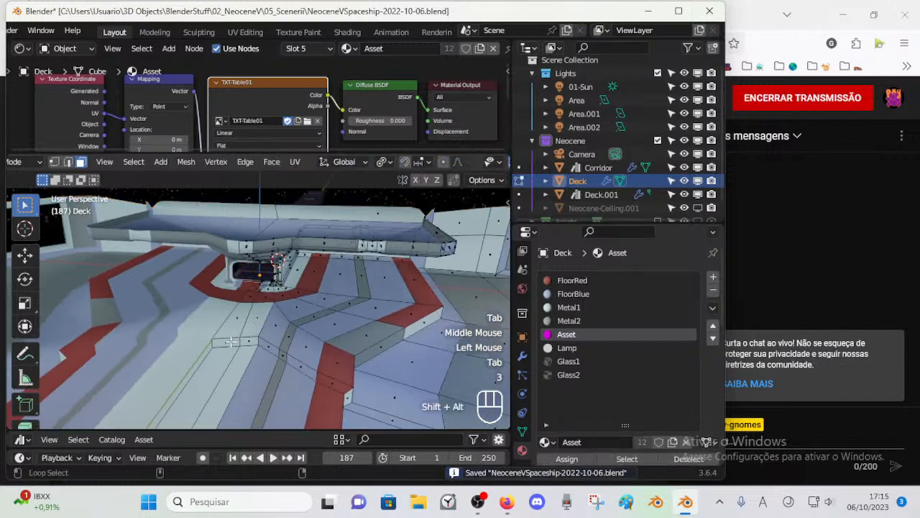
left_click(254, 324, "alt+shift")
key("alt+a")
Step: Select the faces of the light stripe along the floor's centre line and assign FloorRed to them
left_click(256, 322)
left_click(222, 336)
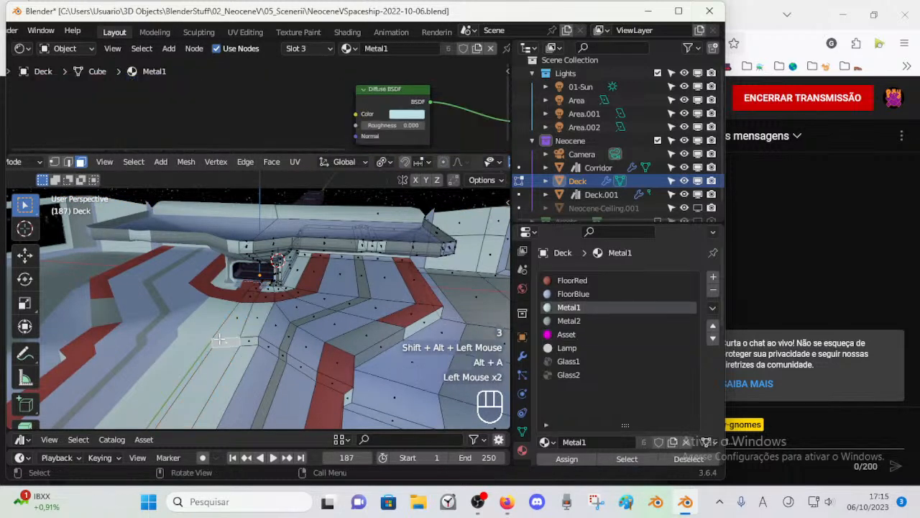
left_click(226, 341, "shift")
left_click(226, 341, "shift")
middle_click_drag(226, 345, 240, 312, "shift")
left_click(247, 284)
left_click(247, 283, "shift")
left_click(247, 282, "shift")
scroll(243, 291, "down", 1)
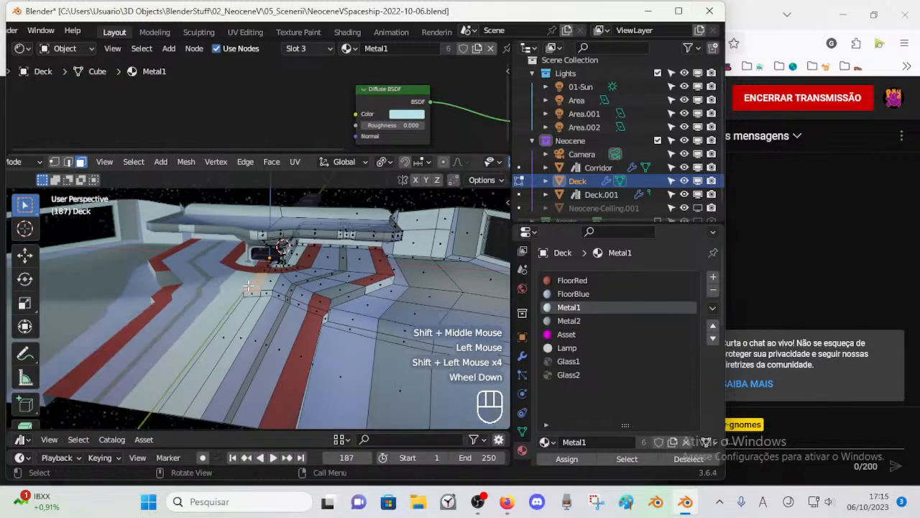
left_click(228, 327, "shift")
left_click(227, 330, "shift")
left_click(227, 330, "shift")
left_click(227, 330, "shift")
left_click(575, 281)
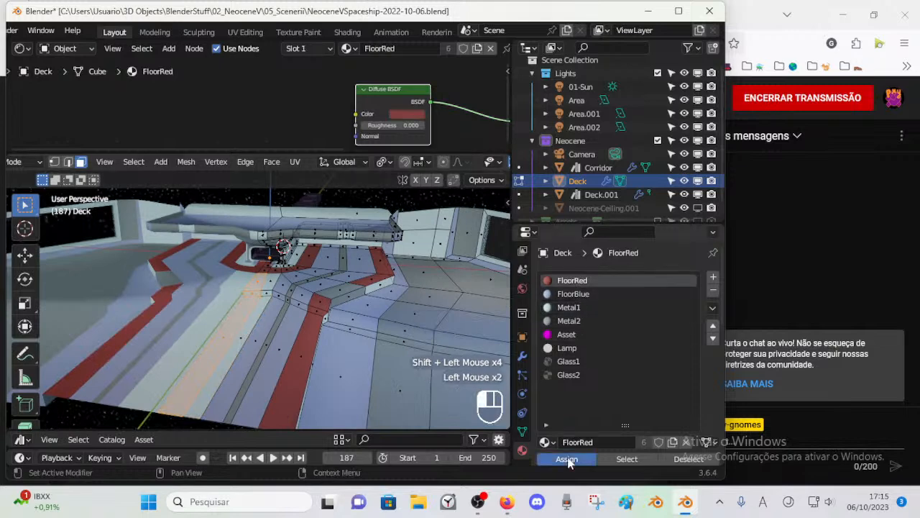
left_click(568, 460)
key("alt+a")
key("Tab")
middle_click_drag(315, 342, 312, 294)
scroll(332, 350, "up", 1)
key("Tab")
left_click(569, 307)
left_click(272, 337, "shift")
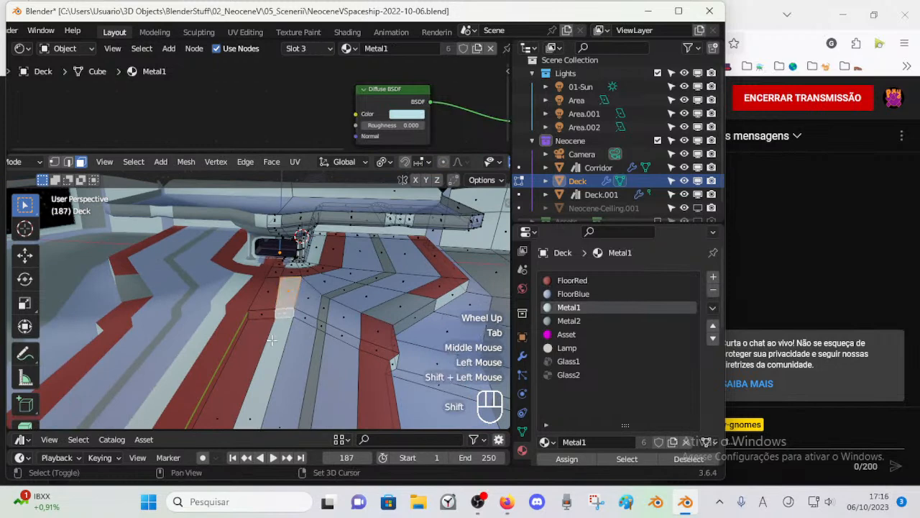
left_click(280, 336, "shift")
key("alt+a")
Step: Select the faces of the light Metal1 stripe beside the red central stripe and assign FloorBlue to them
left_click(288, 335)
left_click(277, 337, "shift")
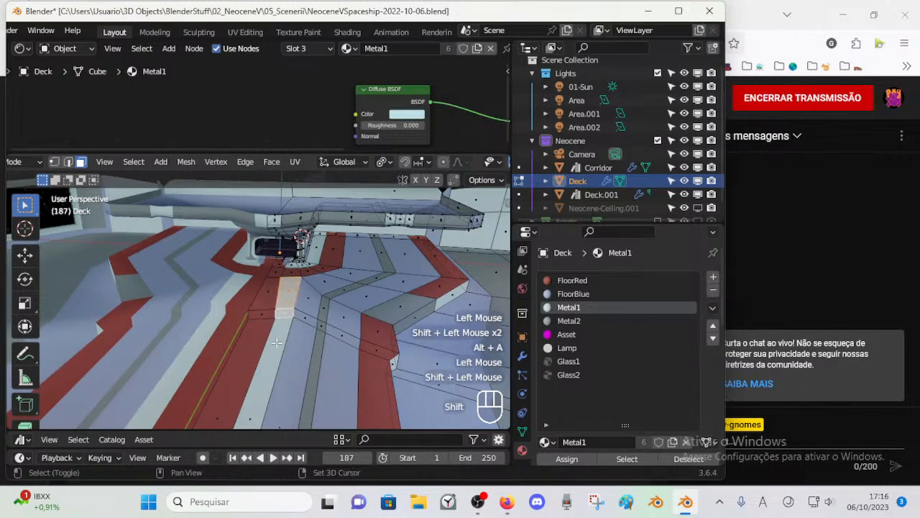
left_click(283, 316, "shift")
left_click(283, 314, "shift")
left_click(277, 328, "shift")
left_click(286, 312, "shift")
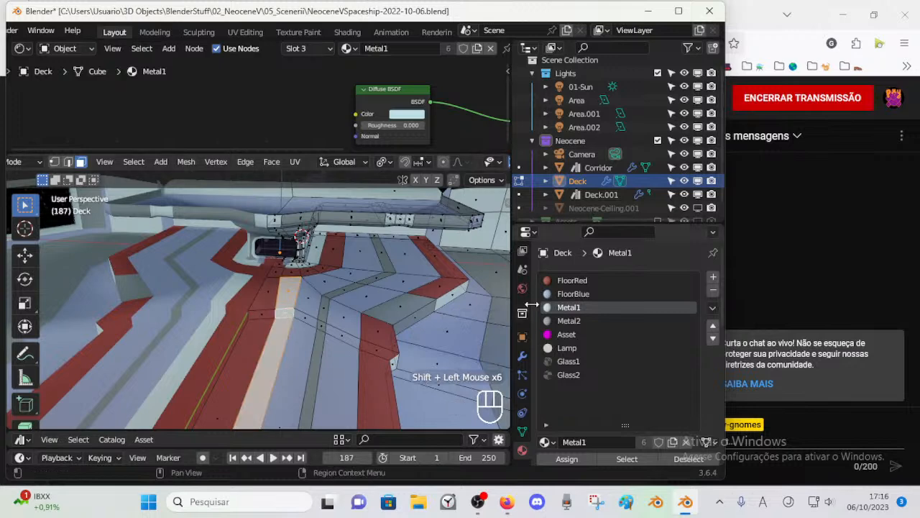
left_click(573, 294)
left_click(566, 459)
key("alt+a")
key("Tab")
scroll(329, 314, "down", 2)
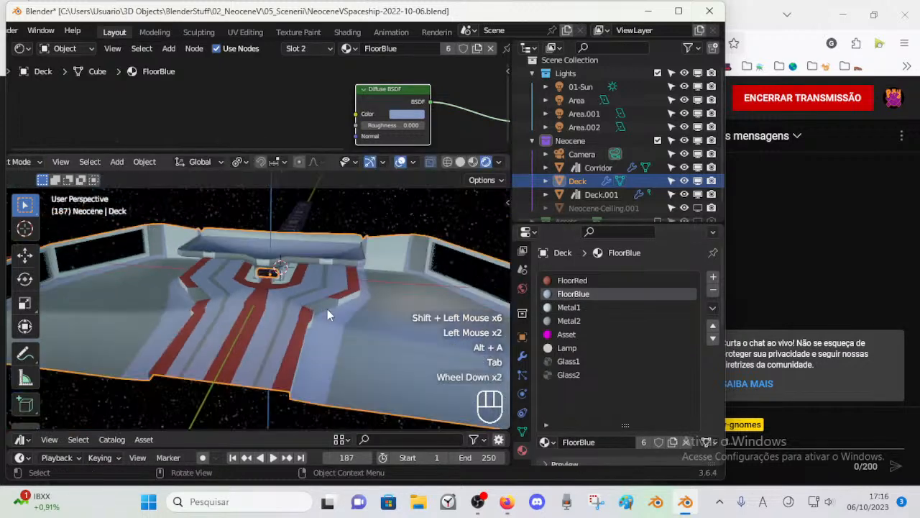
Step: Select the face loop of the narrow grey floor stripe, try Metal2 on it, and assign FloorRed instead
scroll(305, 301, "up", 3)
middle_click_drag(360, 276, 440, 260, "shift")
key("Tab")
key("3")
left_click(422, 260, "alt+shift")
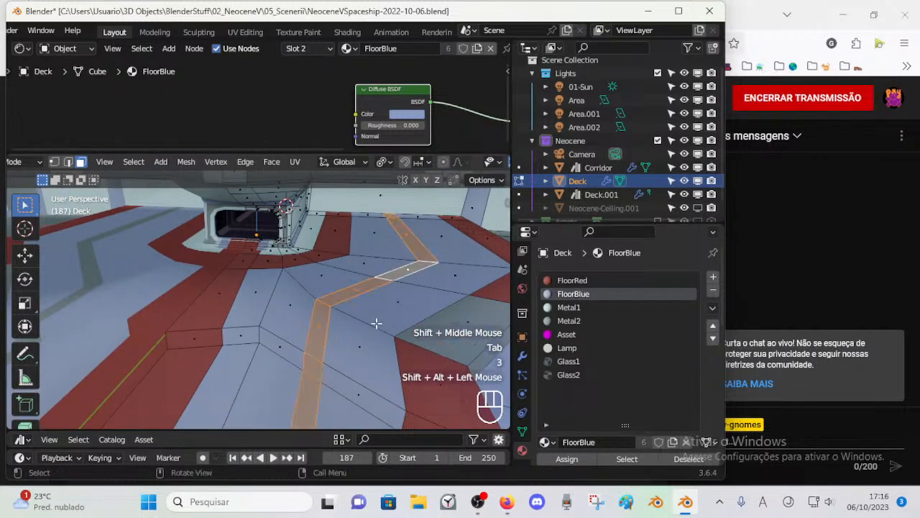
scroll(422, 260, "down", 1)
left_click(569, 320)
left_click(566, 459)
key("alt+a")
key("ctrl+z")
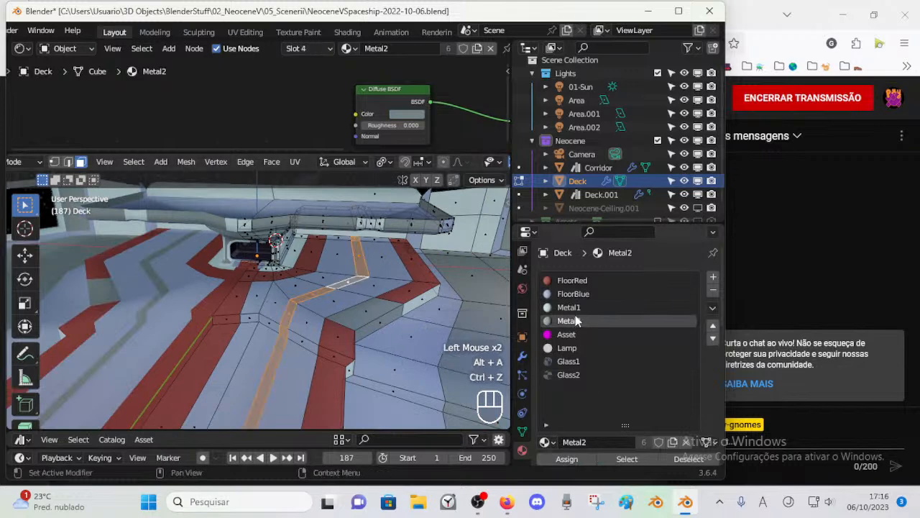
left_click(565, 280)
left_click(568, 457)
key("alt+a")
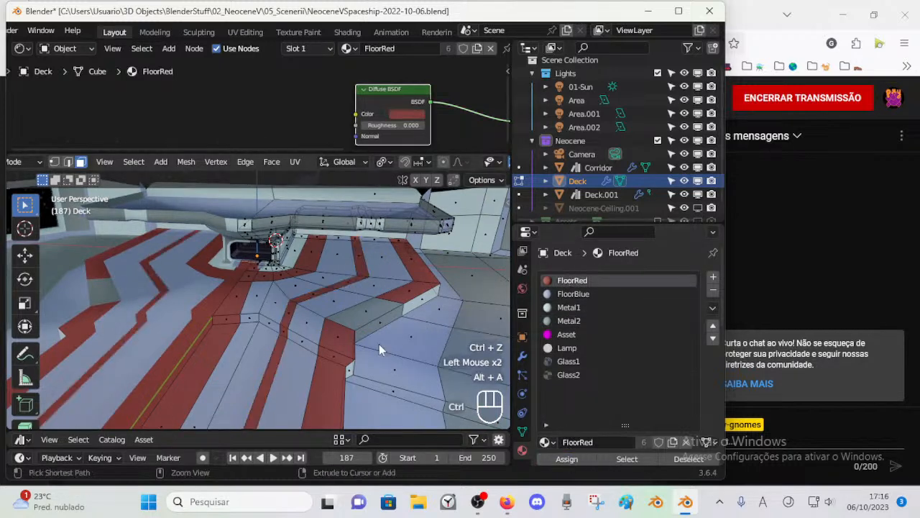
Step: Assign FloorRed to the grey floor panel that joins the outer red stripe sections, and save the file
key("ctrl+Tab")
scroll(352, 343, "down", 2)
scroll(315, 343, "up", 2)
scroll(390, 316, "down", 1)
left_click(388, 313)
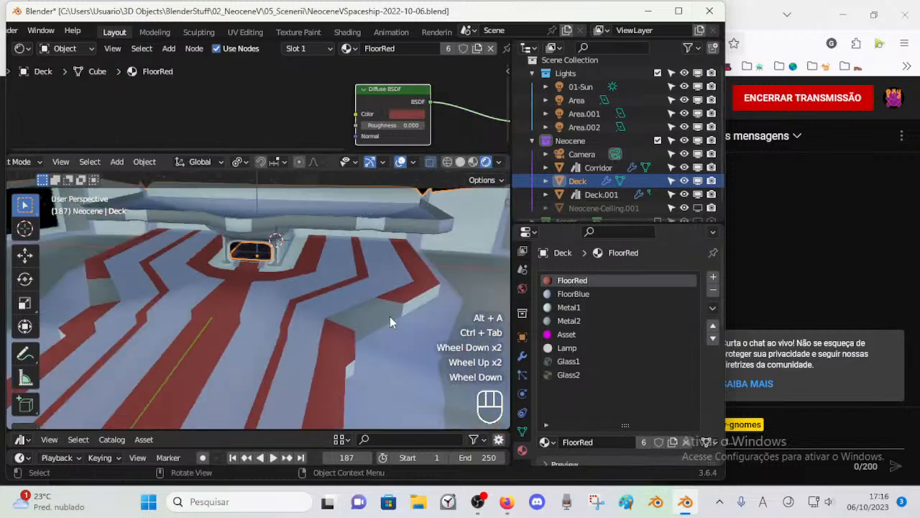
key("Tab")
left_click(382, 313)
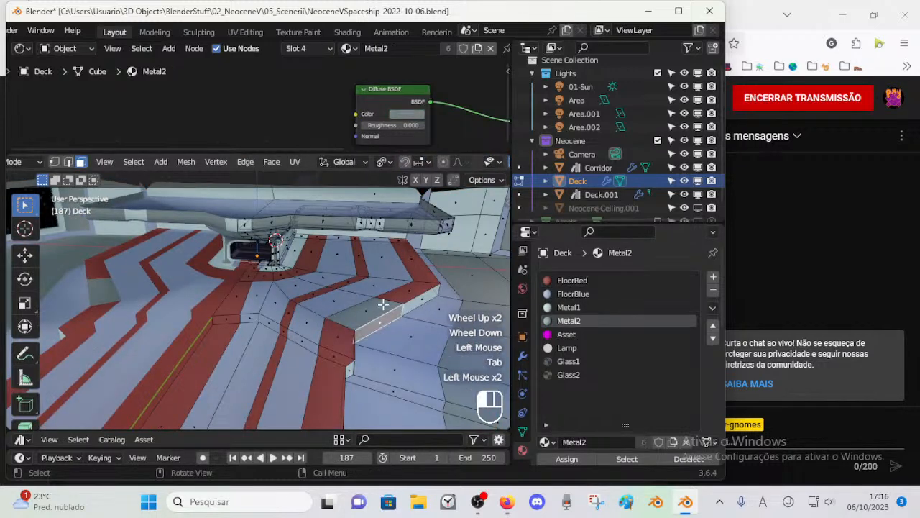
left_click(383, 304)
left_click(573, 280)
left_click(567, 459)
key("alt+a")
middle_click_drag(381, 338, 361, 346)
left_click(330, 325)
left_click(584, 283)
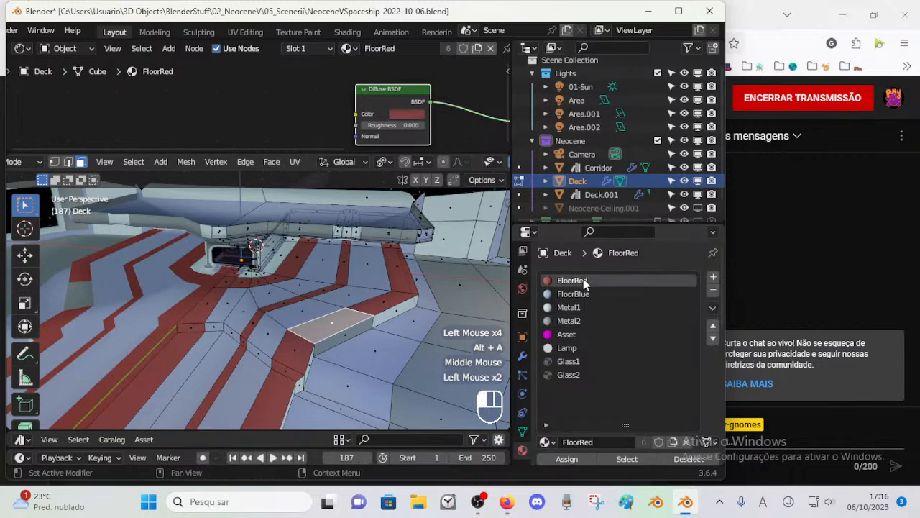
left_click(567, 460)
key("alt+a")
scroll(347, 323, "up", 1)
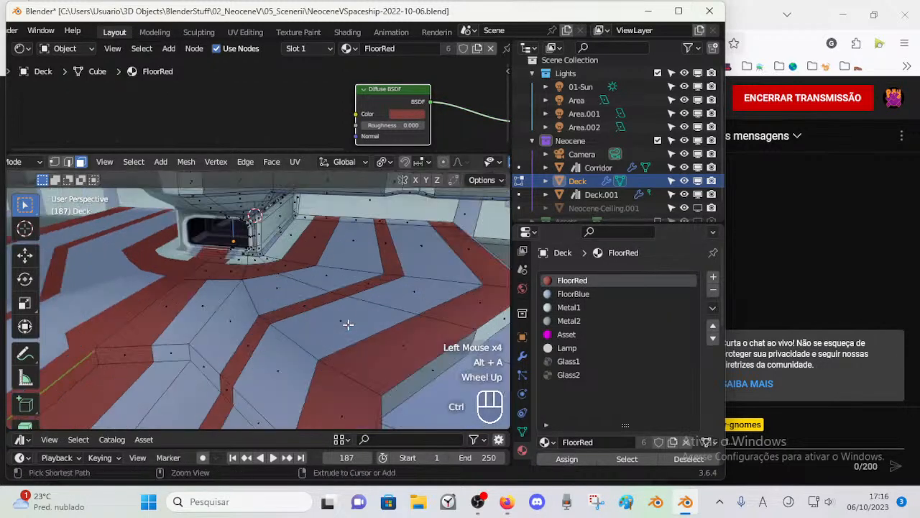
key("ctrl+s")
Step: Select the narrow bent floor stripe's face loop, add a material slot with Corridor1, and assign it to the stripe
key("3")
left_click(394, 284, "alt+shift")
scroll(394, 284, "down", 1)
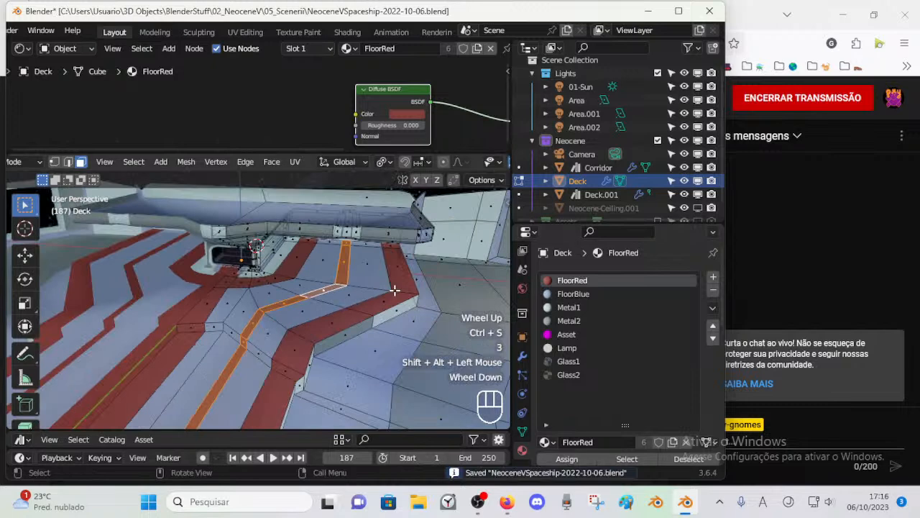
left_click(714, 277)
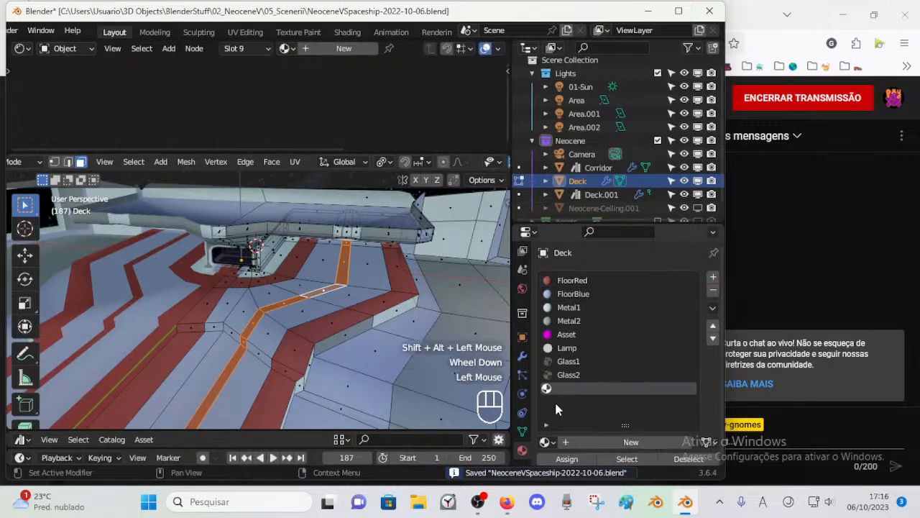
left_click(544, 442)
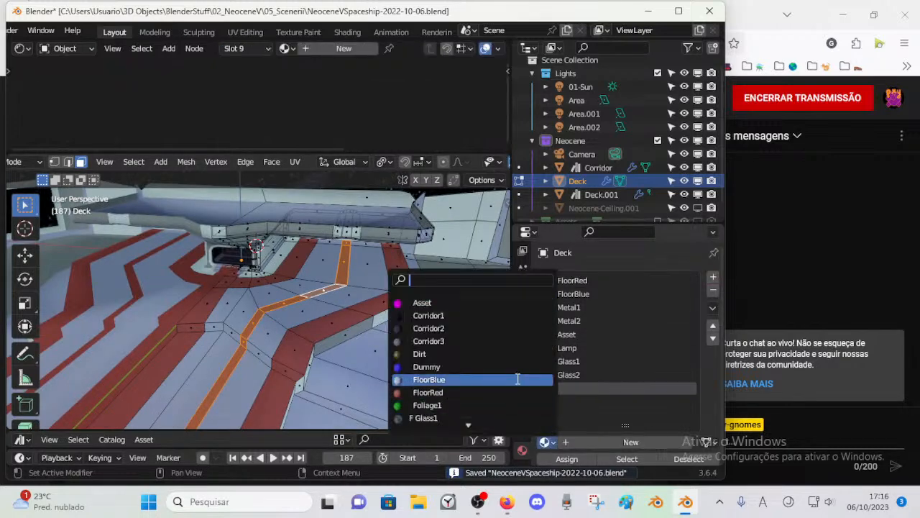
left_click(471, 315)
left_click(565, 459)
key("alt+a")
key("alt+a")
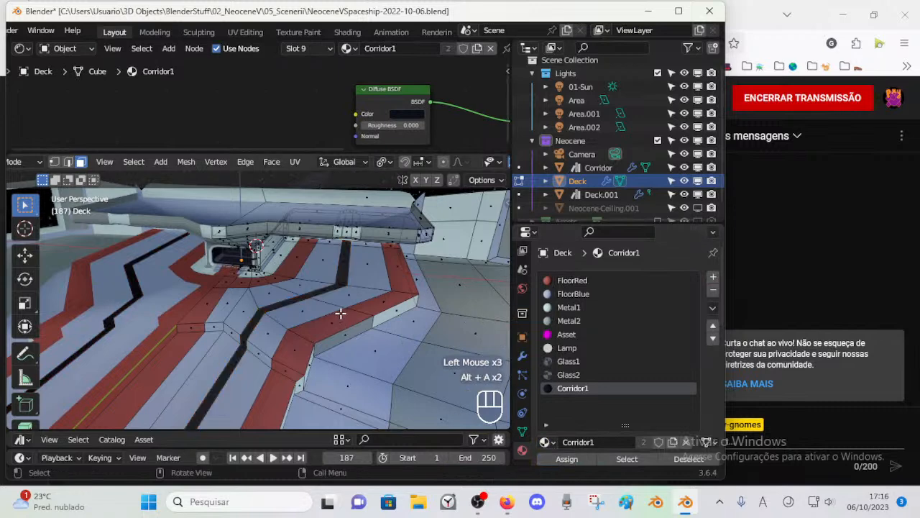
Step: Select the face loop along the raised floor's side edge and assign Corridor1 to it
key("Tab")
middle_click_drag(340, 326, 318, 345)
key("Tab")
key("3")
left_click(358, 318, "alt+shift")
scroll(361, 331, "down", 2)
left_click(551, 463)
key("alt+a")
key("Tab")
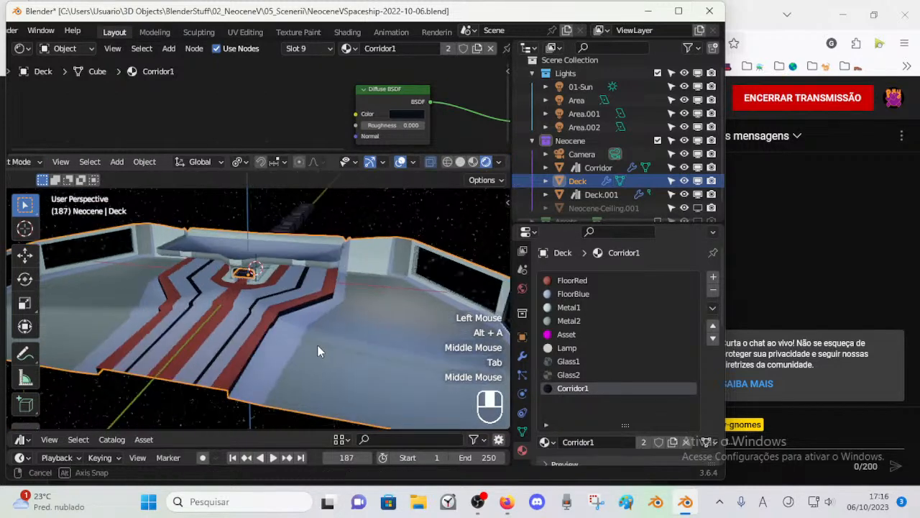
Step: Select the floor face loop bordering the raised floor's side edge, add a material slot with Corridor2, and assign it to the loop
scroll(320, 350, "up", 2)
scroll(317, 345, "down", 1)
key("Tab")
scroll(302, 314, "down", 1)
key("3")
left_click(301, 315, "alt+shift")
key("alt+a")
left_click(295, 324, "alt+shift")
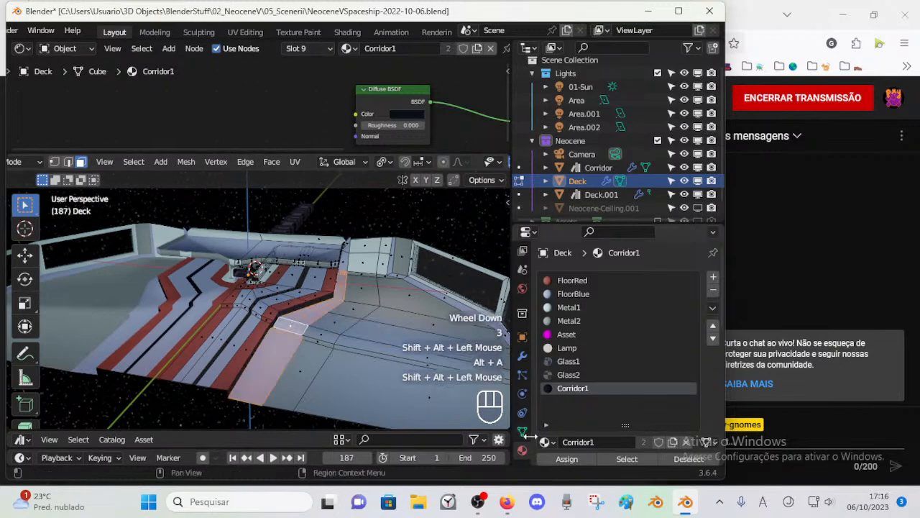
left_click(713, 276)
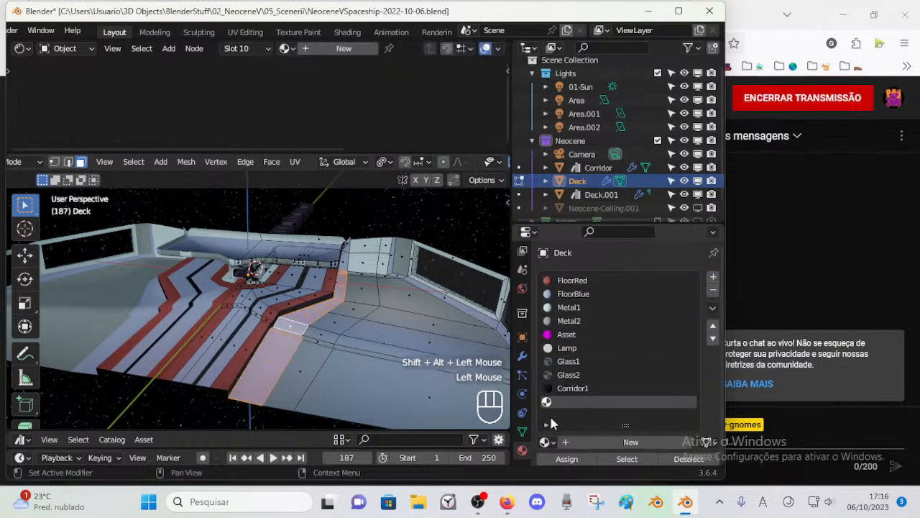
left_click(545, 442)
left_click(428, 328)
left_click(567, 458)
key("alt+a")
key("Tab")
Step: Select the face loop of the narrow bent dark floor stripe and assign Corridor2 to it
middle_click_drag(361, 313, 348, 319)
scroll(346, 318, "up", 2)
key("Tab")
scroll(338, 305, "up", 2)
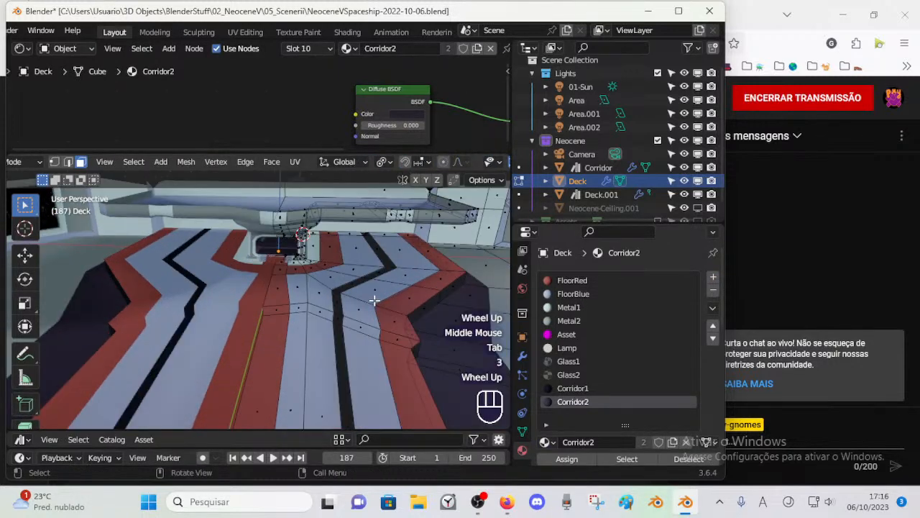
left_click(385, 266, "alt+shift")
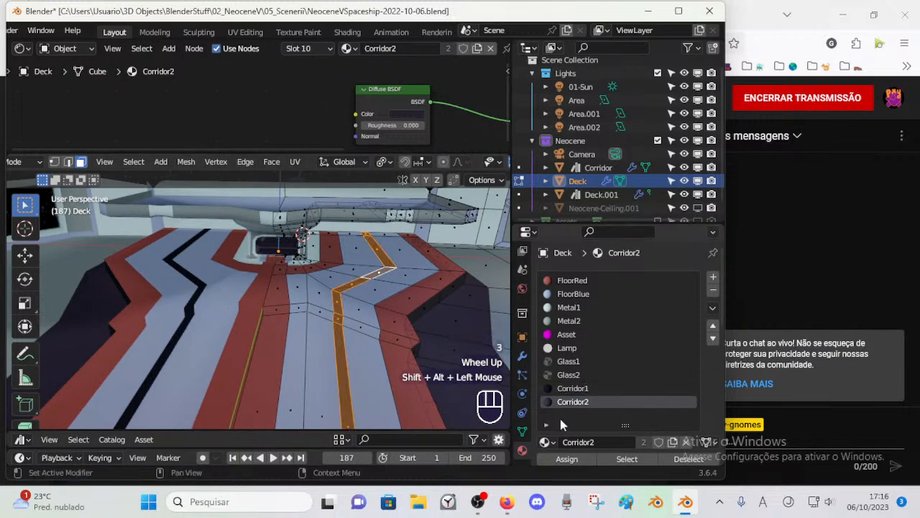
left_click(567, 459)
key("alt+a")
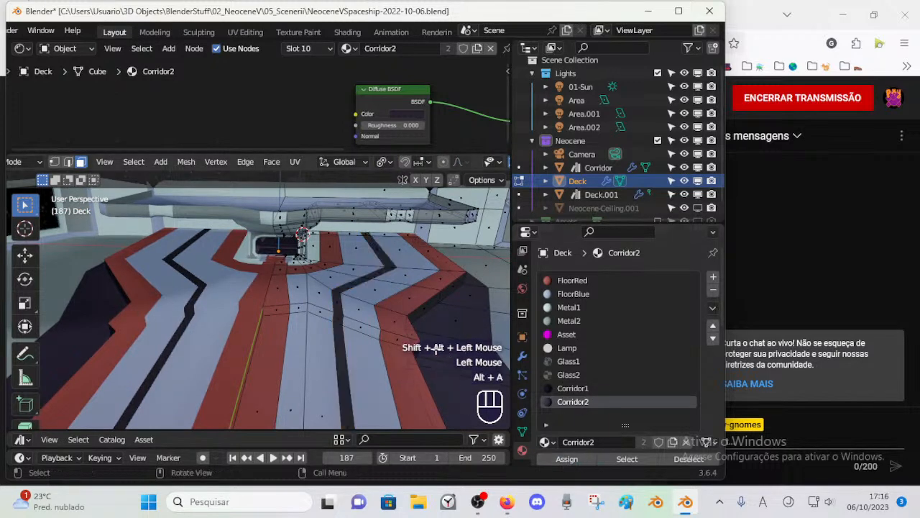
Step: Select the blue face loops on both sides of the narrow bent stripe and assign Corridor1 to them
left_click(322, 276, "alt+shift")
key("alt+a")
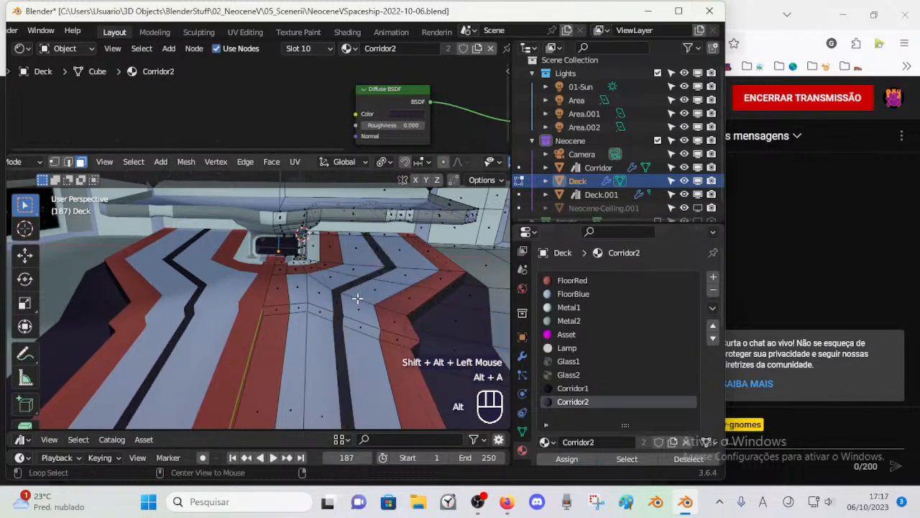
left_click(356, 296, "alt+shift")
left_click(319, 286, "alt+shift")
left_click(573, 388)
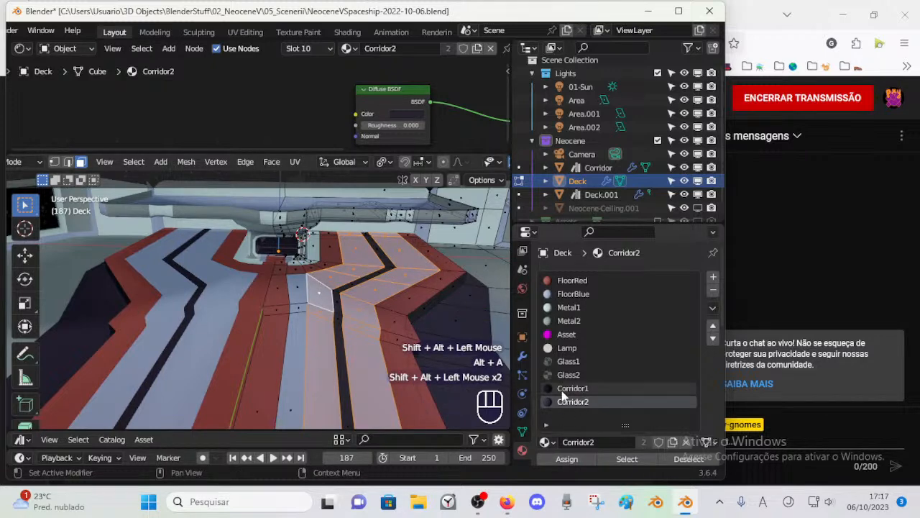
left_click(567, 459)
key("alt+a")
key("Tab")
middle_click_drag(351, 335, 306, 328)
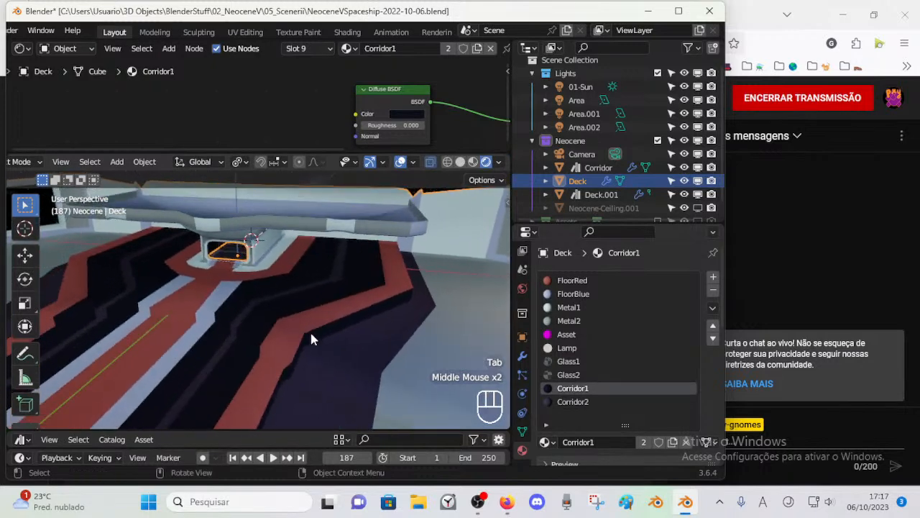
scroll(337, 352, "down", 2)
middle_click_drag(270, 352, 276, 343)
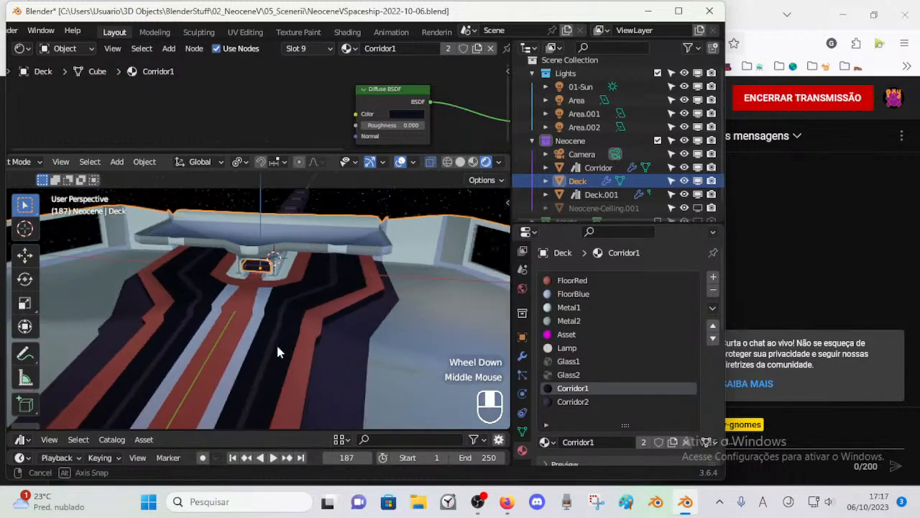
key("Tab")
key("3")
scroll(261, 324, "up", 2)
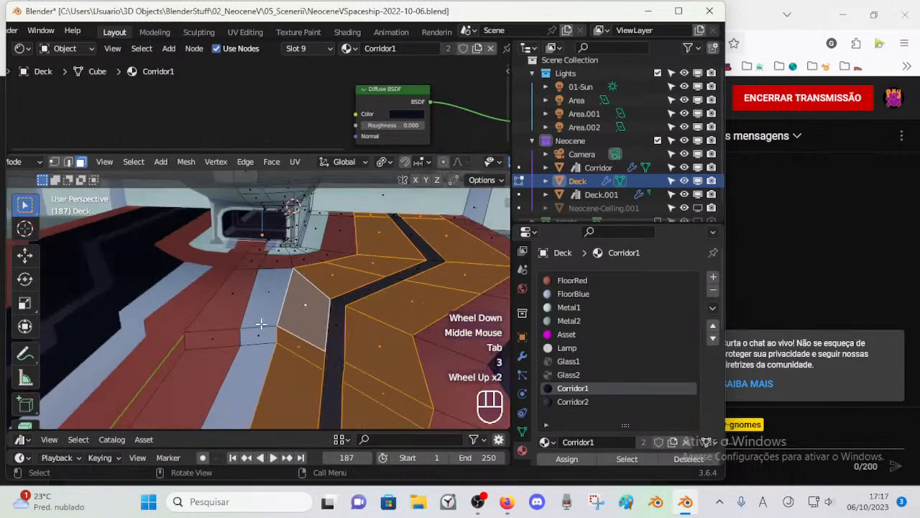
key("alt+a")
left_click(305, 246, "alt+shift")
scroll(275, 281, "up", 1)
middle_click_drag(275, 281, 285, 304, "shift")
scroll(292, 314, "down", 1)
left_click(298, 412, "alt+shift")
scroll(243, 364, "down", 1)
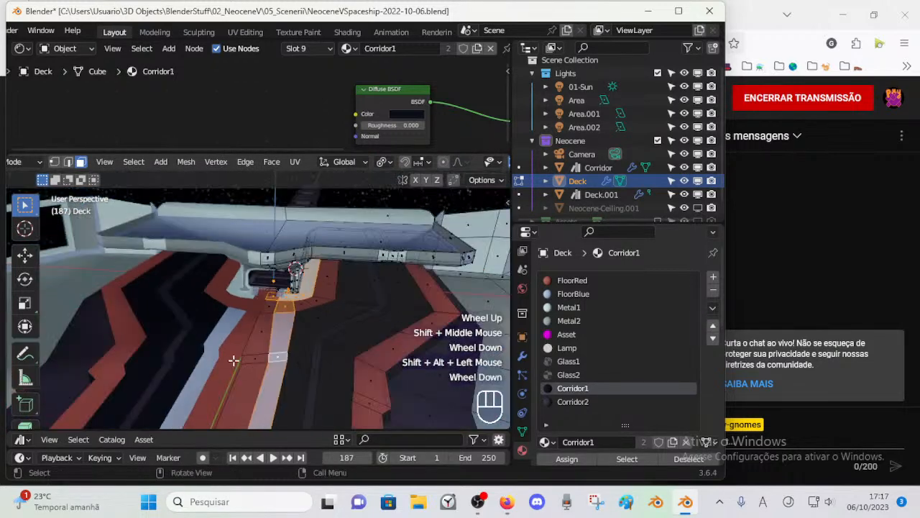
scroll(273, 335, "up", 2)
scroll(293, 333, "down", 1)
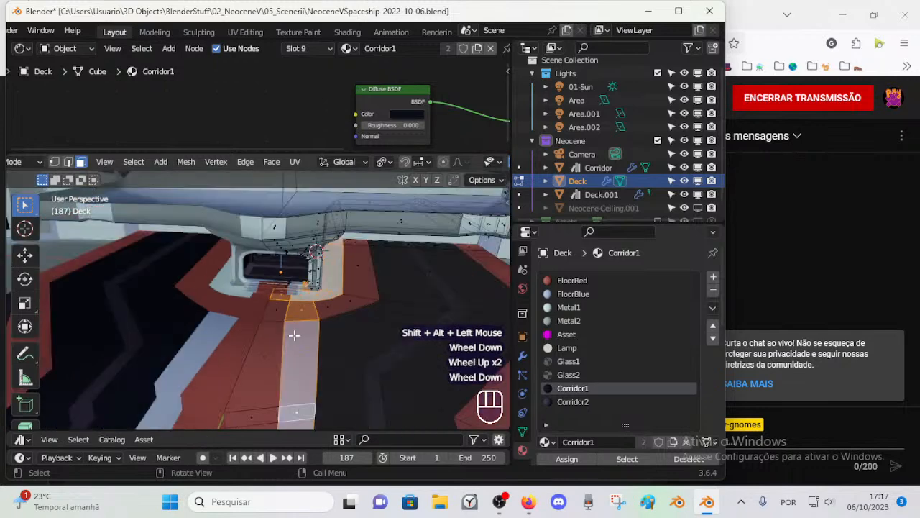
middle_click_drag(339, 330, 318, 329)
key("alt+a")
Step: Select the light floor face loop around the base of the central entrance and assign Corridor1 to it
scroll(229, 339, "down", 3)
scroll(227, 342, "up", 2)
middle_click_drag(225, 343, 248, 343, "shift")
scroll(248, 342, "up", 1)
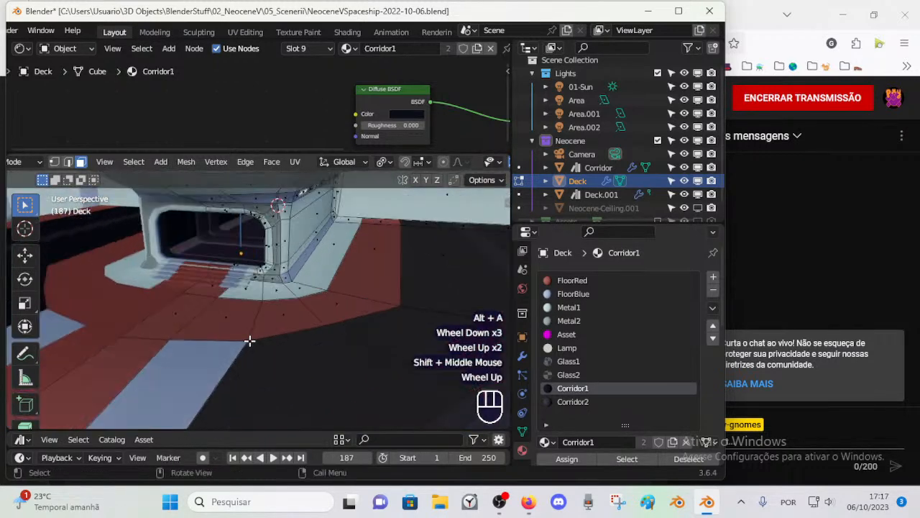
left_click(303, 282, "alt+shift")
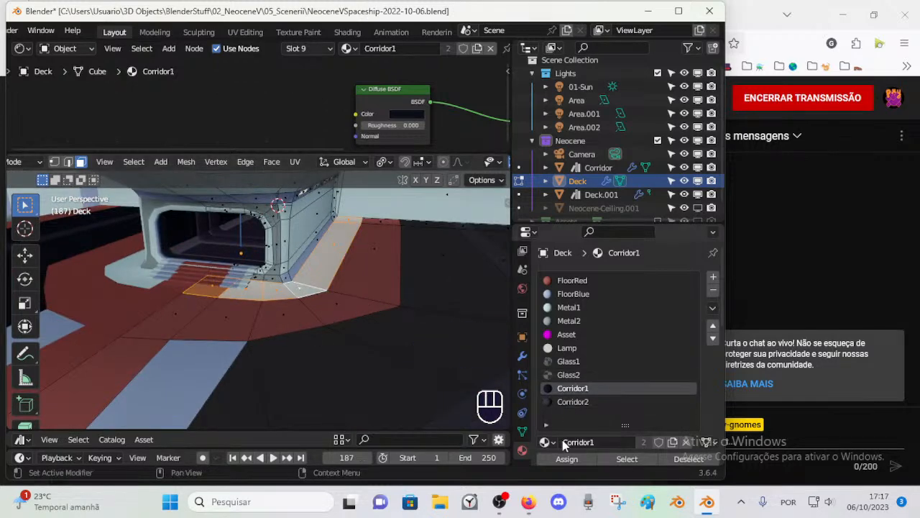
left_click(564, 457)
key("alt+a")
key("alt+a")
scroll(294, 344, "down", 1)
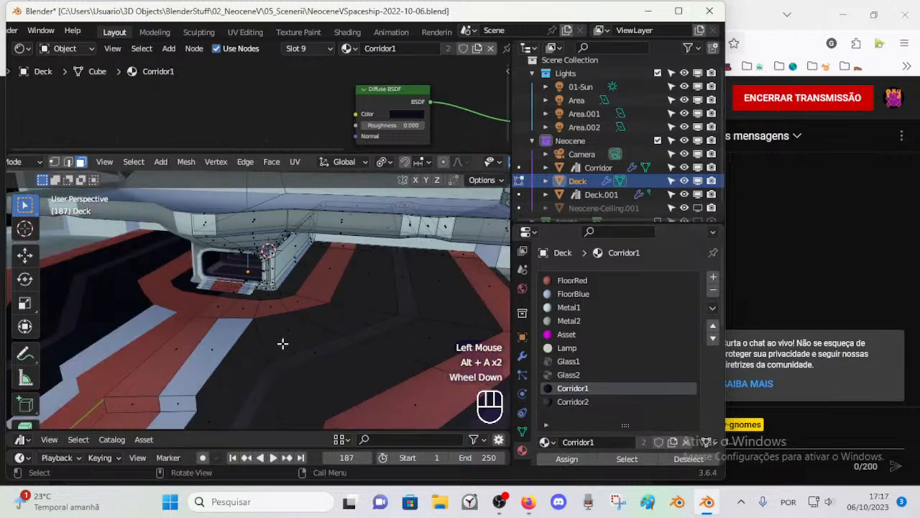
Step: Select the light-blue inner stripe and the small faces by the entrance steps, try FloorRed, and assign Corridor1 instead
left_click(216, 343, "alt+shift")
left_click(245, 307, "shift")
scroll(287, 323, "up", 3)
scroll(294, 309, "down", 2)
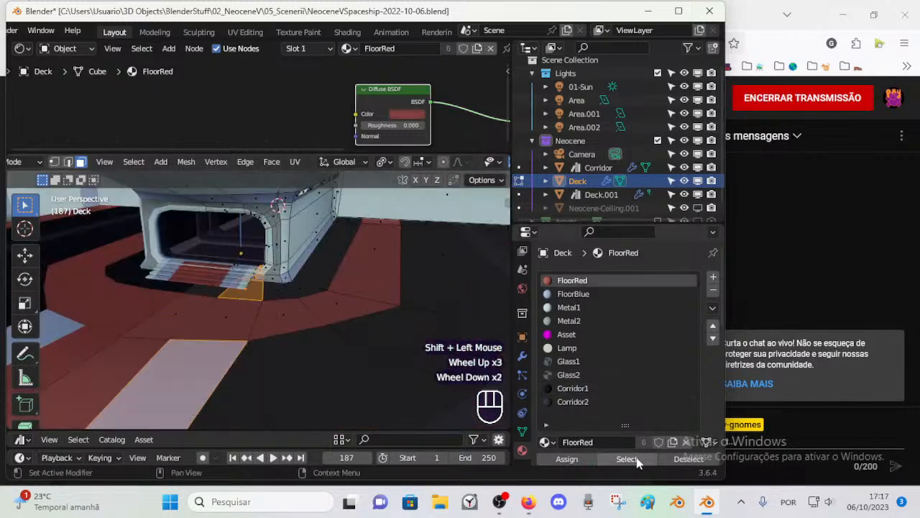
left_click(575, 459)
key("alt+a")
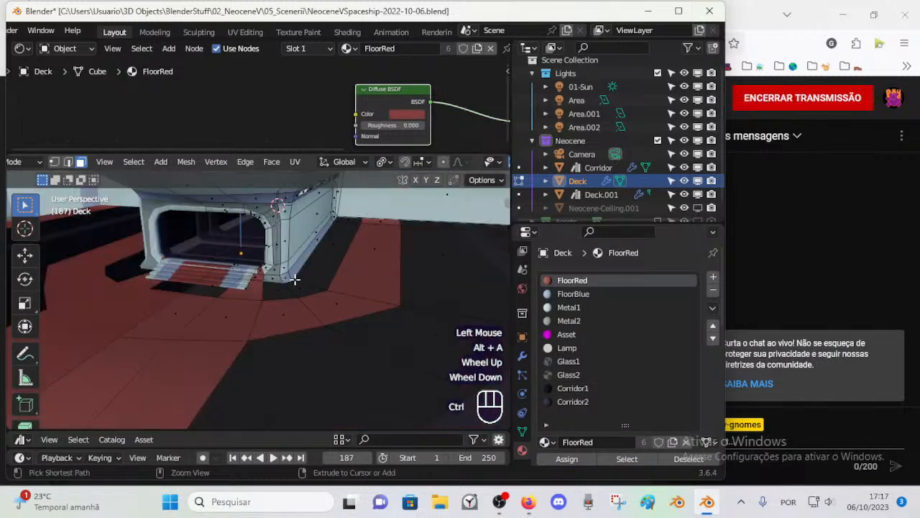
left_click(572, 388)
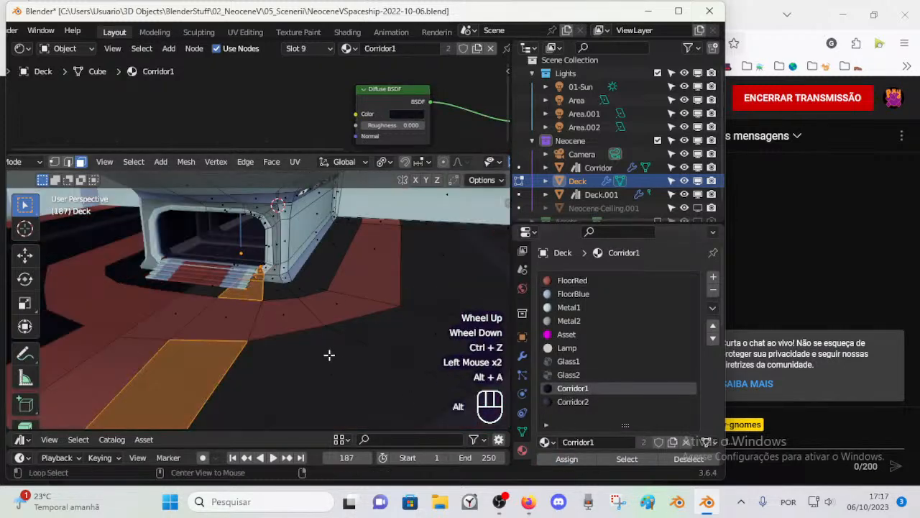
key("alt+a")
Step: Turn off X-ray, select the face loop along the base of the entrance walls, and assign FloorBlue to it
scroll(288, 311, "up", 2)
scroll(287, 310, "down", 1)
middle_click_drag(280, 248, 270, 316, "shift")
scroll(272, 315, "down", 1, "ctrl")
middle_click_drag(273, 314, 278, 340)
scroll(280, 316, "up", 1)
scroll(277, 318, "down", 2)
scroll(275, 319, "up", 1)
scroll(275, 318, "down", 1, "ctrl")
middle_click_drag(278, 340, 208, 314)
scroll(248, 312, "up", 1)
scroll(179, 306, "down", 2)
middle_click_drag(208, 315, 232, 278)
scroll(231, 320, "up", 1)
key("alt+z")
scroll(273, 332, "up", 1)
scroll(245, 302, "down", 1)
scroll(232, 291, "up", 1, "shift")
scroll(212, 284, "down", 1)
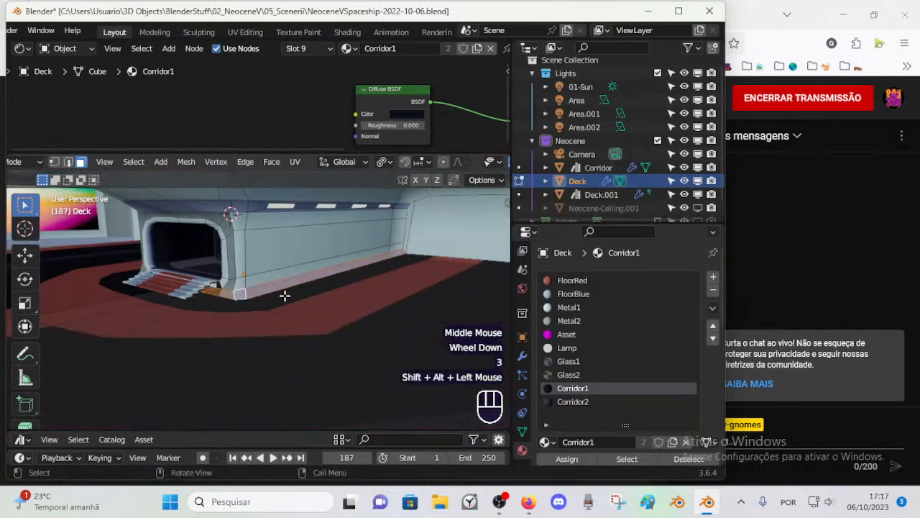
middle_click_drag(314, 307, 350, 308, "shift")
left_click(569, 320, "shift")
left_click(589, 296)
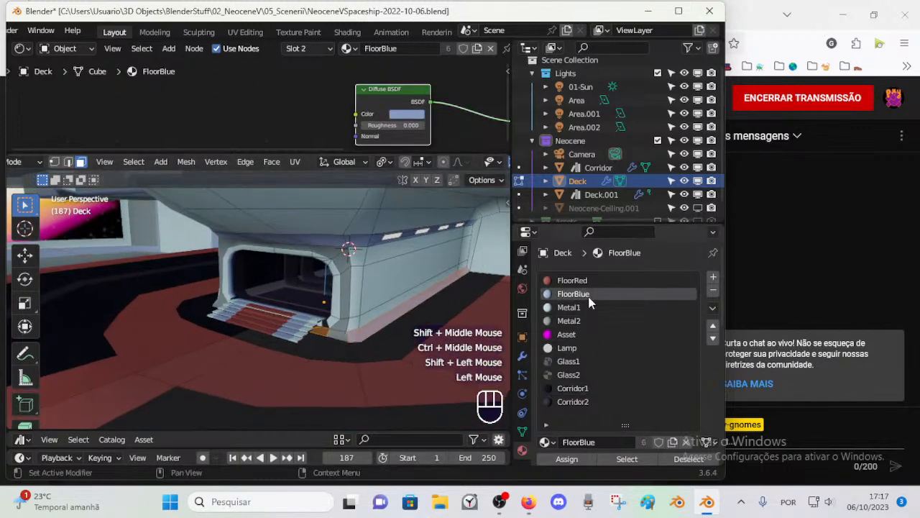
key("alt+a")
Step: Assign Metal1 to the small face beside the entrance steps
scroll(372, 353, "up", 1)
scroll(389, 375, "down", 1)
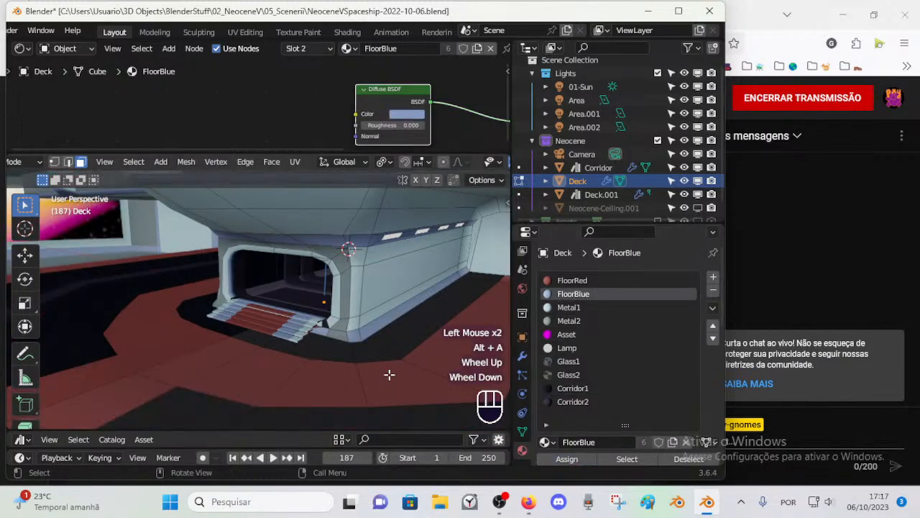
left_click(573, 389)
left_click(574, 307)
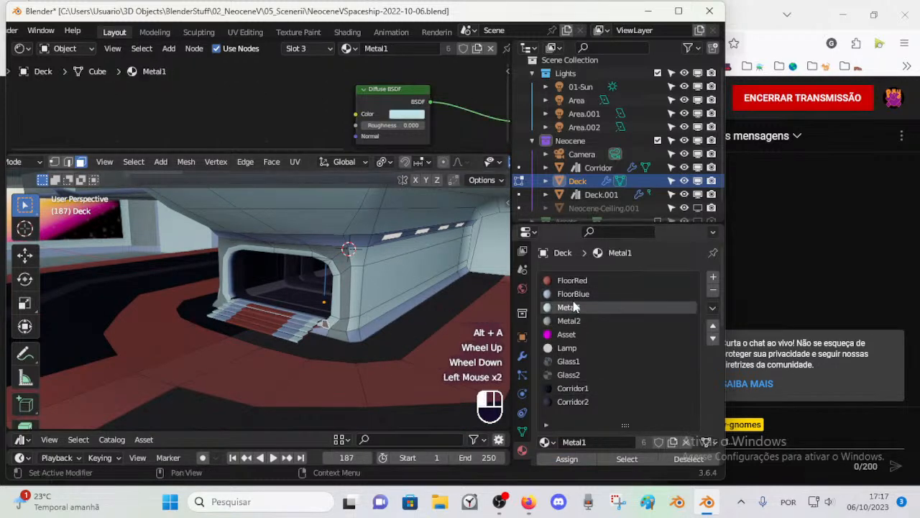
scroll(367, 335, "down", 2)
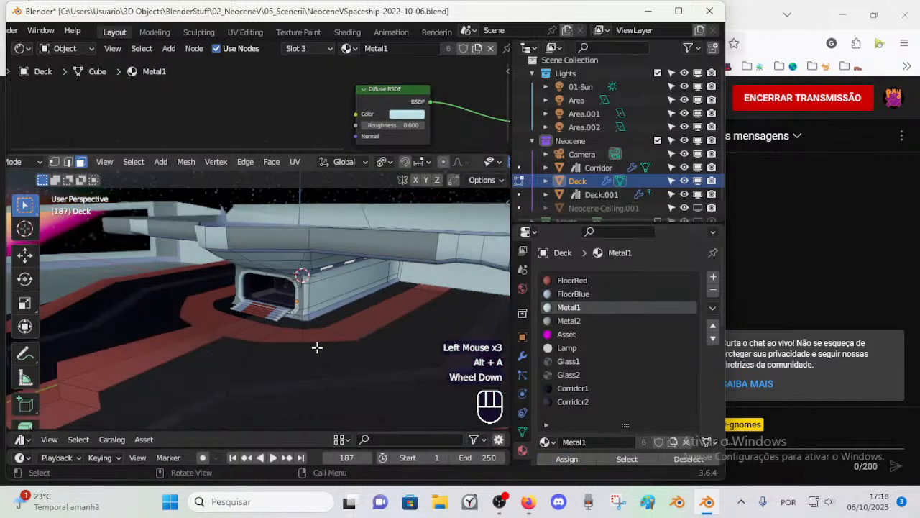
Step: Select all of the Deck's faces that use the Corridor1 material
middle_click_drag(348, 353, 352, 322)
scroll(336, 340, "down", 1)
key("Tab")
scroll(359, 338, "down", 1)
left_click(328, 318)
key("Tab")
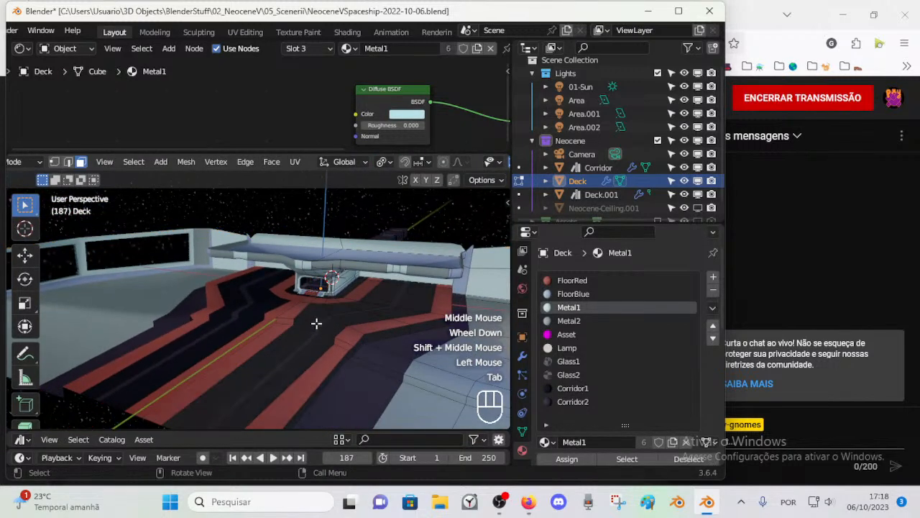
left_click(580, 388)
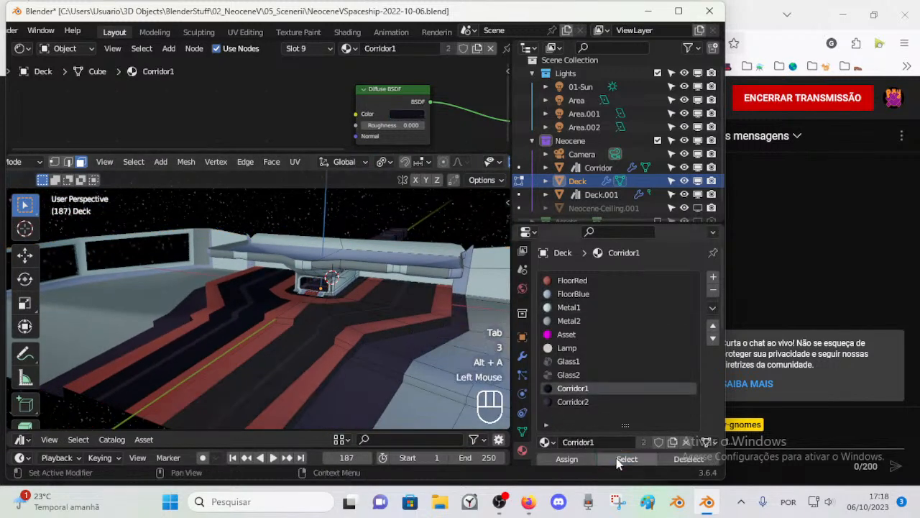
left_click(627, 459)
Step: Add a material slot with Corridor3 and try it on the selected floor faces
left_click(713, 277)
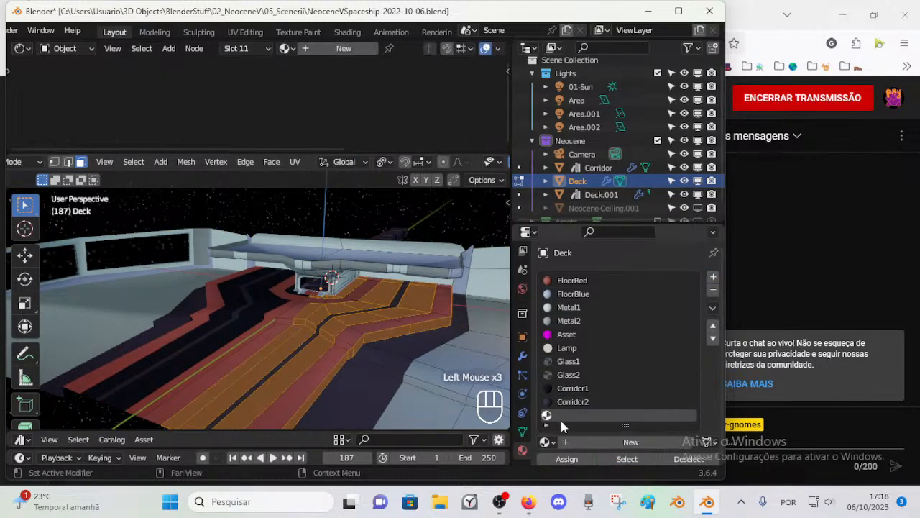
left_click(545, 442)
left_click(455, 343)
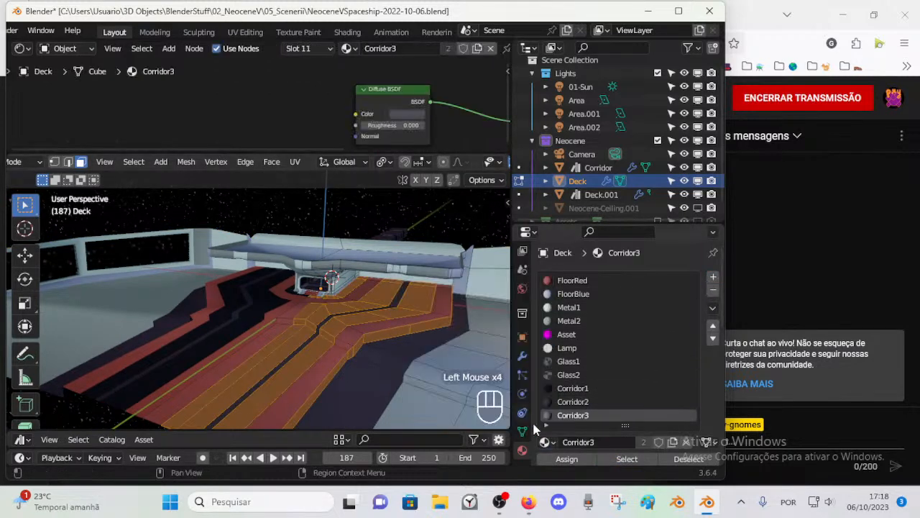
left_click(555, 459)
key("alt+a")
middle_click_drag(394, 367, 380, 355, "shift")
scroll(381, 356, "up", 1)
Step: Restore the floor face selection and try Metal1 on it
key("ctrl+z")
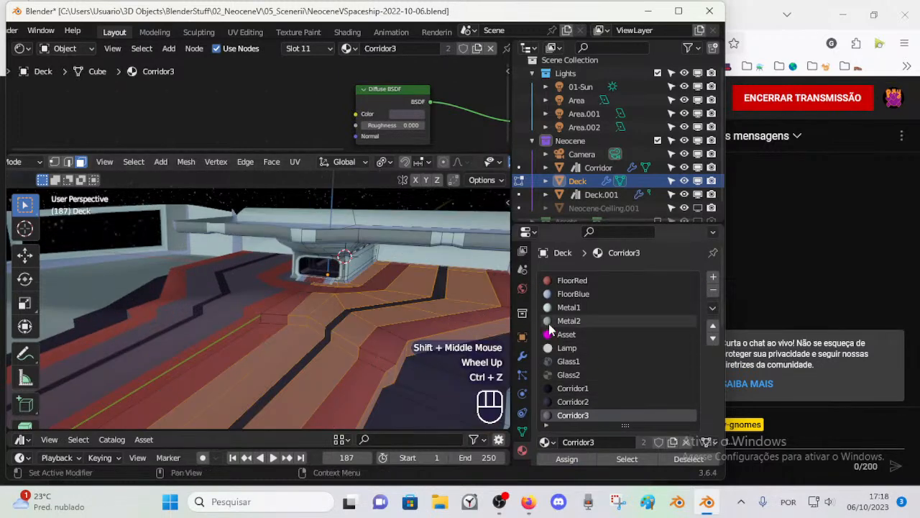
left_click(567, 307)
left_click(568, 459)
key("alt+a")
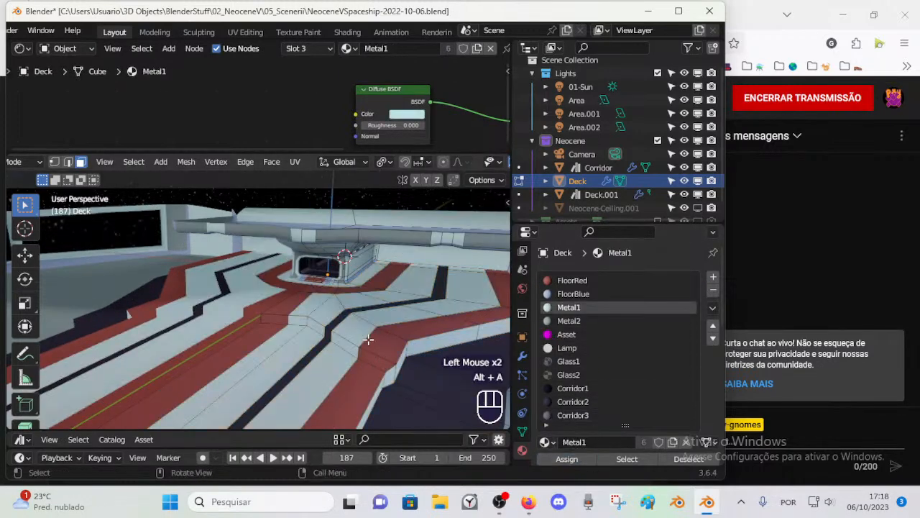
Step: Reselect the light floor stripe faces, try Metal2 on them, and check the look in Object Mode
left_click(568, 321)
left_click(567, 459)
left_click(568, 307)
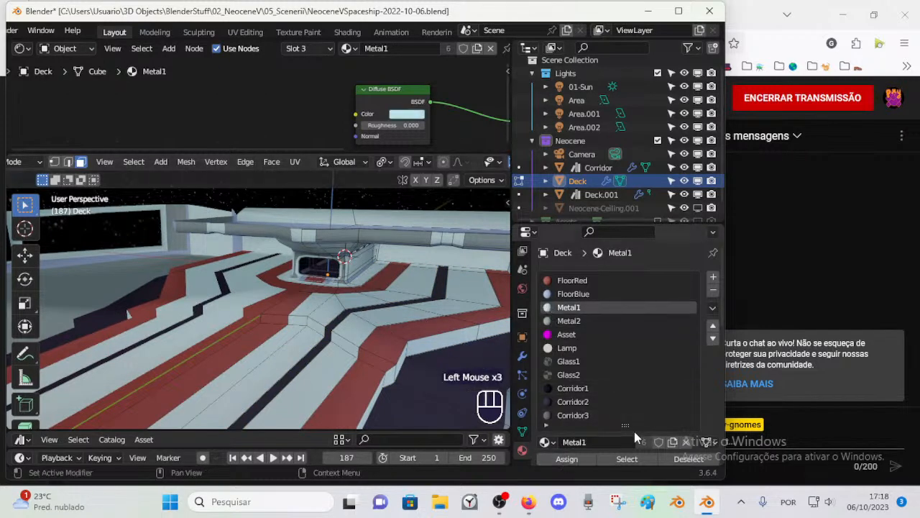
key("ctrl+z")
left_click(568, 320)
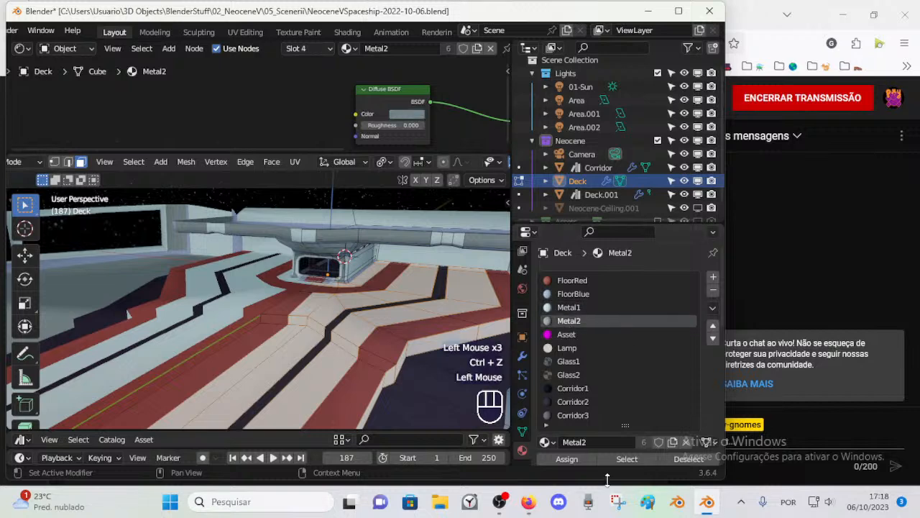
key("alt+a")
scroll(388, 353, "down", 1)
key("Tab")
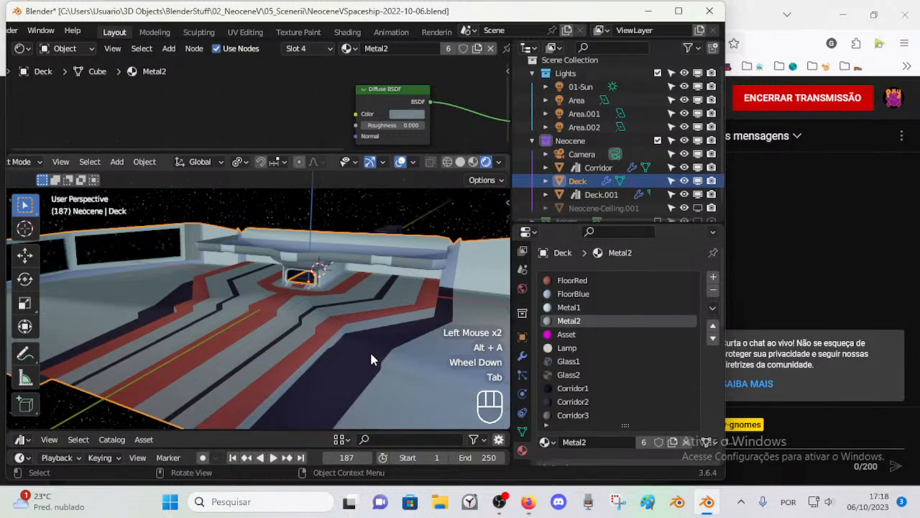
middle_click_drag(368, 356, 337, 353)
scroll(322, 352, "up", 1)
Step: Undo back to the selected wide stripe faces, assign FloorBlue to them, and return to Object Mode
key("ctrl+z")
key("ctrl+z")
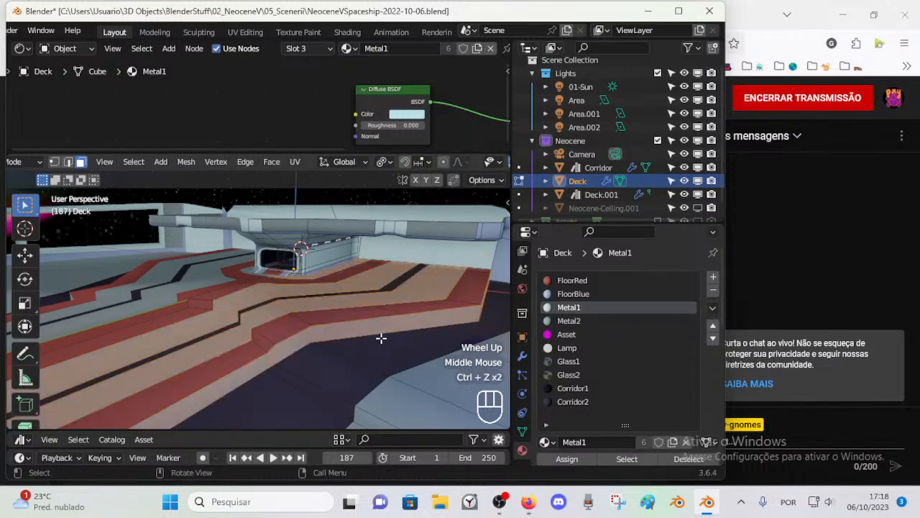
left_click(575, 293)
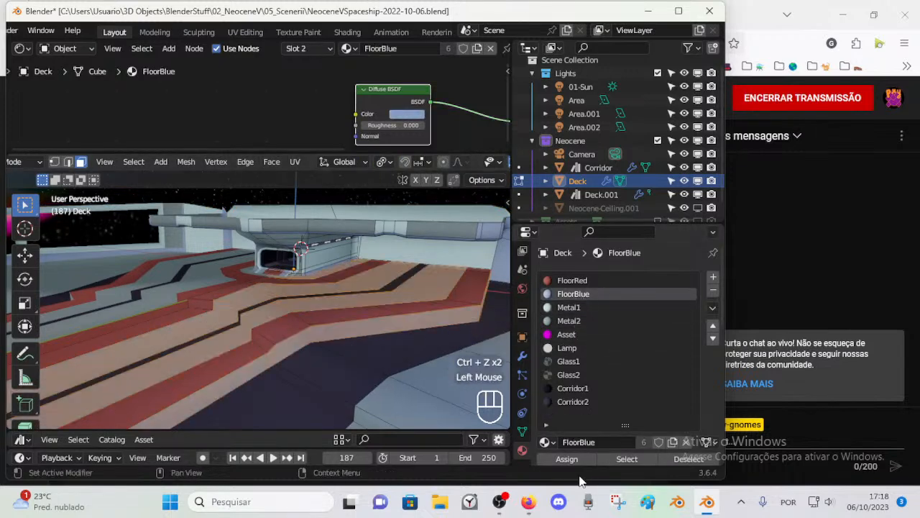
left_click(567, 458)
key("alt+a")
key("Tab")
middle_click_drag(369, 348, 371, 344)
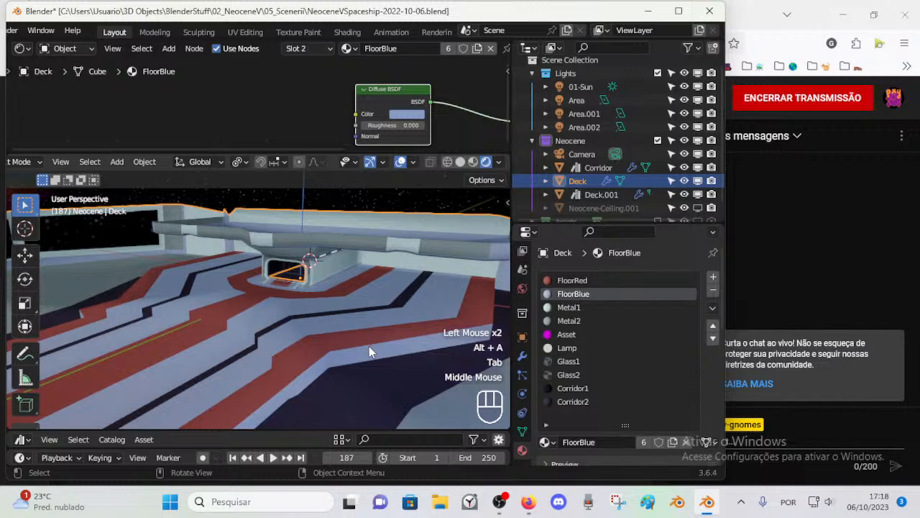
Step: Undo the FloorBlue assignment, back to the selected stripe faces
key("ctrl+z")
key("ctrl+z")
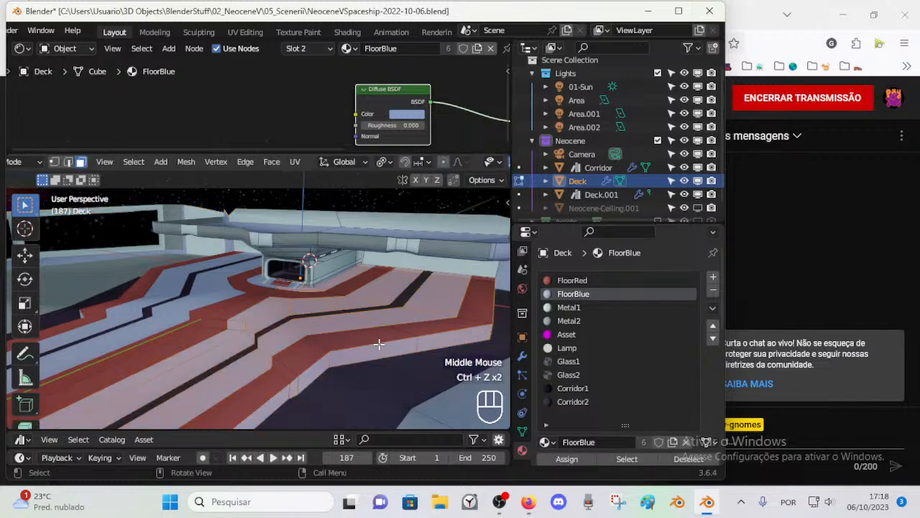
key("ctrl+z")
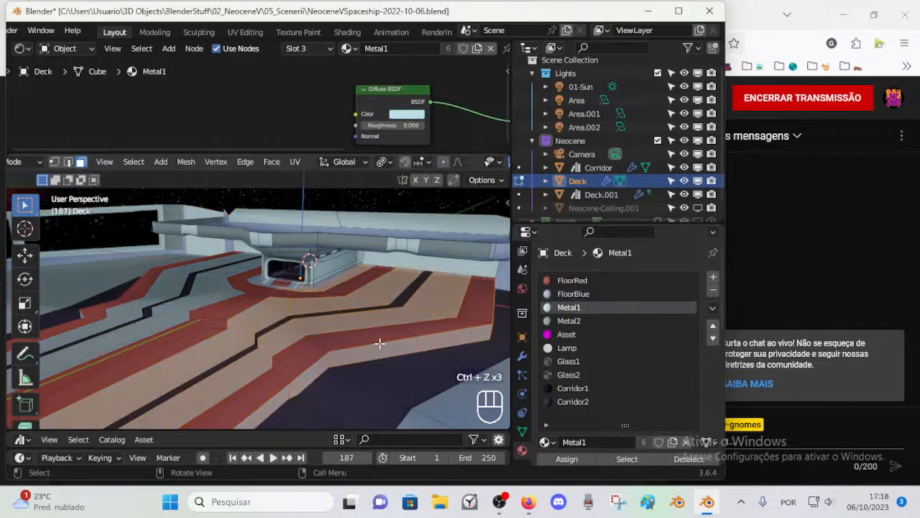
Step: Try the Glass2 material on the selected floor stripe faces, then undo back to the selection
left_click(575, 375)
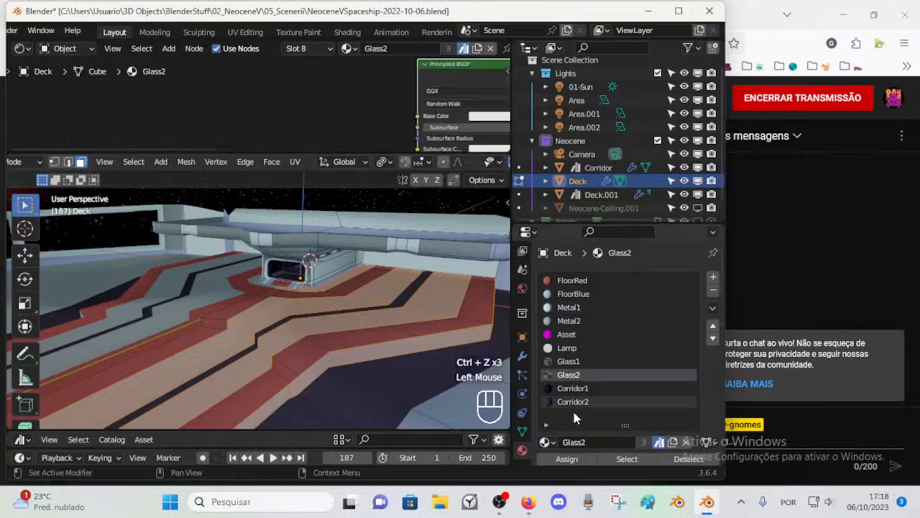
left_click(567, 459)
key("alt+a")
key("ctrl+z")
key("ctrl+z")
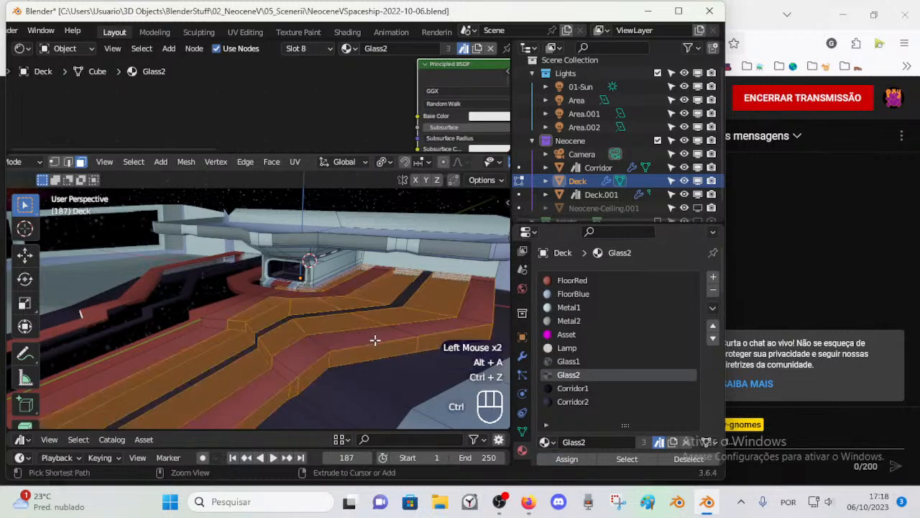
Step: Try Corridor1 on the selected floor stripe faces and check the look in Object Mode
left_click(579, 388)
left_click(567, 459)
key("alt+a")
key("Tab")
mouse_move(370, 345)
middle_mouse_down()
mouse_move(407, 343)
mouse_move(379, 344)
middle_mouse_up()
scroll(407, 343, "down", 1)
scroll(378, 343, "up", 1)
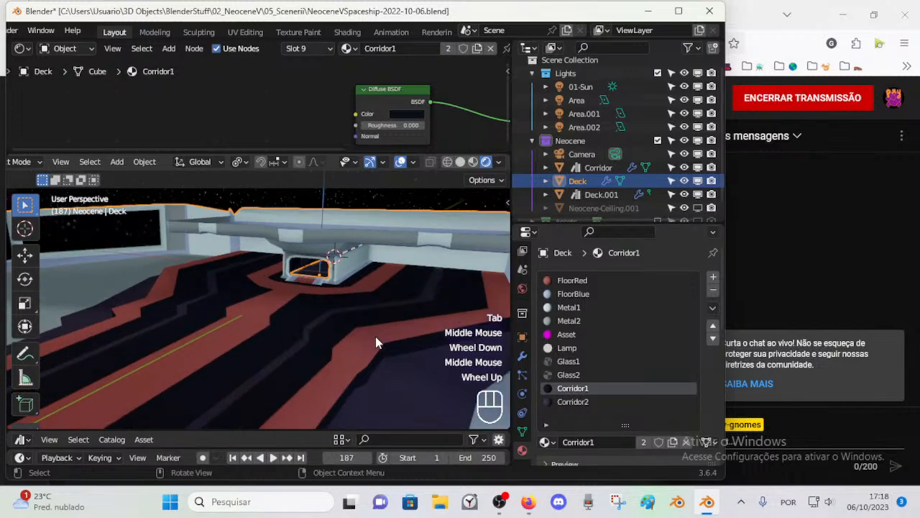
Step: Add a material slot to the Deck and give it the Corridor3 material
left_click(712, 279)
left_click(545, 441)
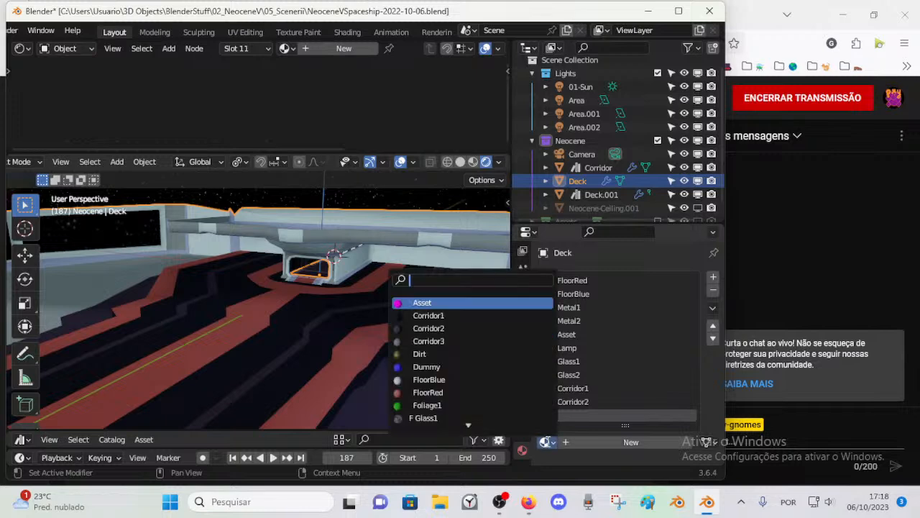
left_click(478, 341)
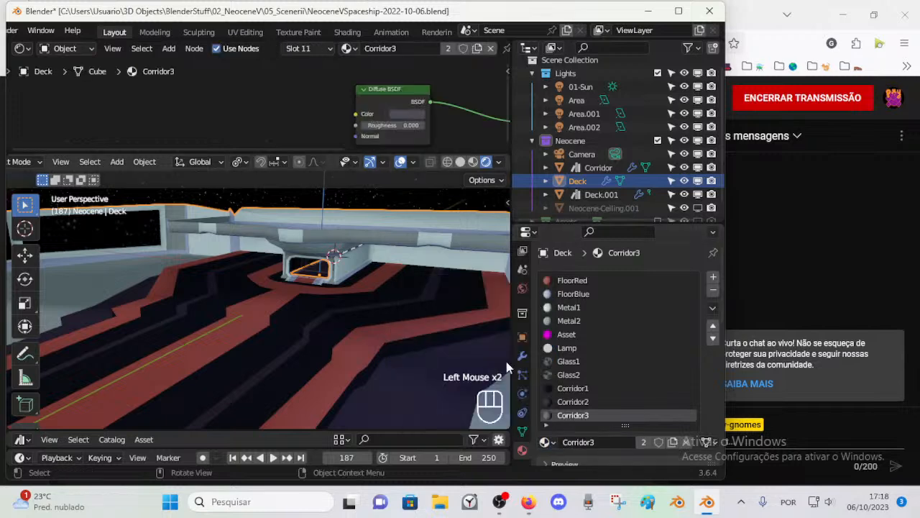
Step: In Edit Mode, select all Deck faces that use Corridor1 and assign Corridor3 to them
scroll(601, 404, "down", 2)
left_click(368, 323)
key("Tab")
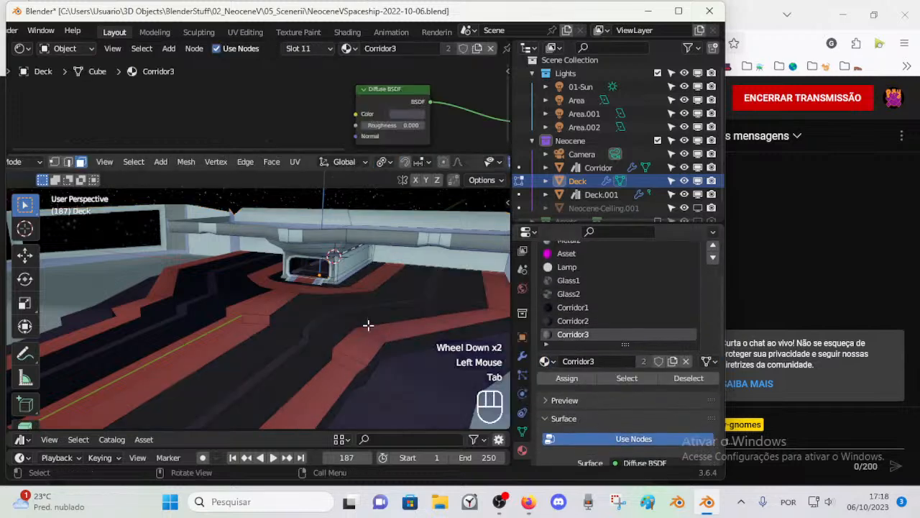
left_click(573, 320)
left_click(573, 307)
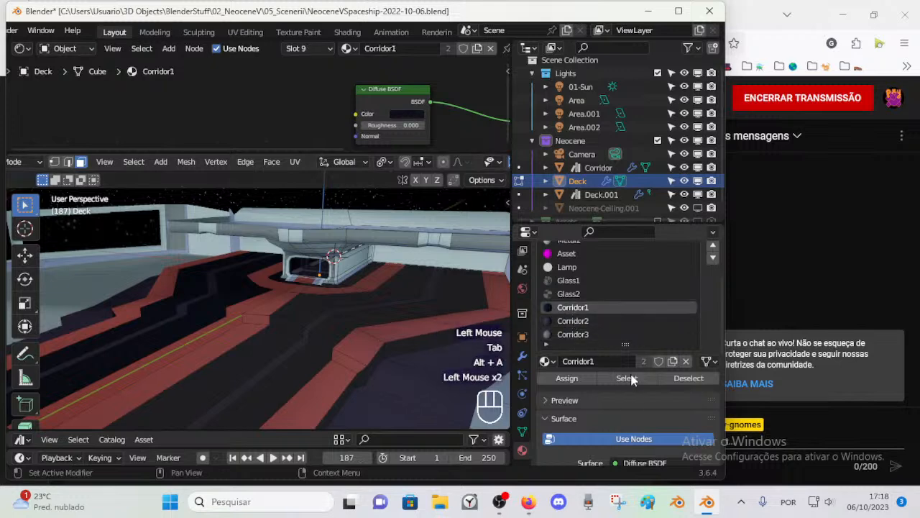
left_click(615, 376)
left_click(573, 334)
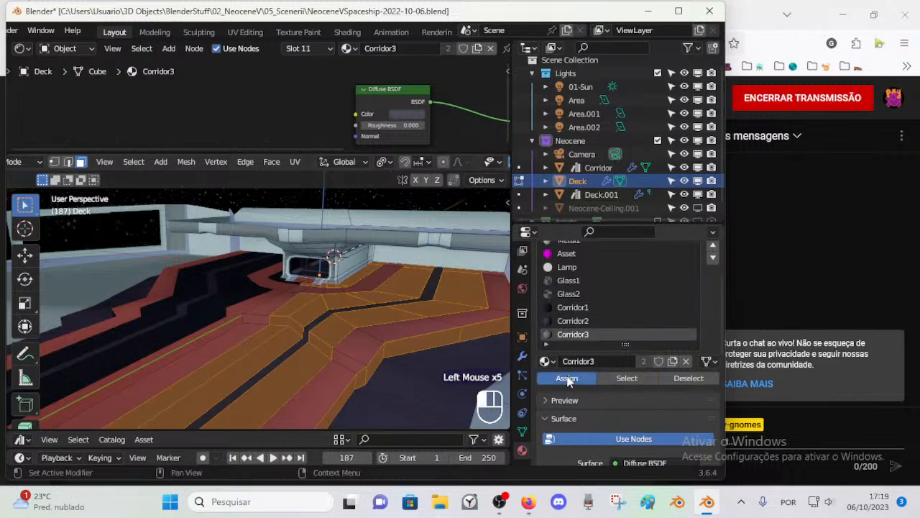
key("alt+a")
key("Tab")
key("Tab")
Step: Select the face loop along the raised floor's outer side edge and assign Corridor1 to it
key("3")
left_click(407, 348, "alt+shift")
scroll(389, 344, "down", 2)
scroll(398, 331, "up", 1)
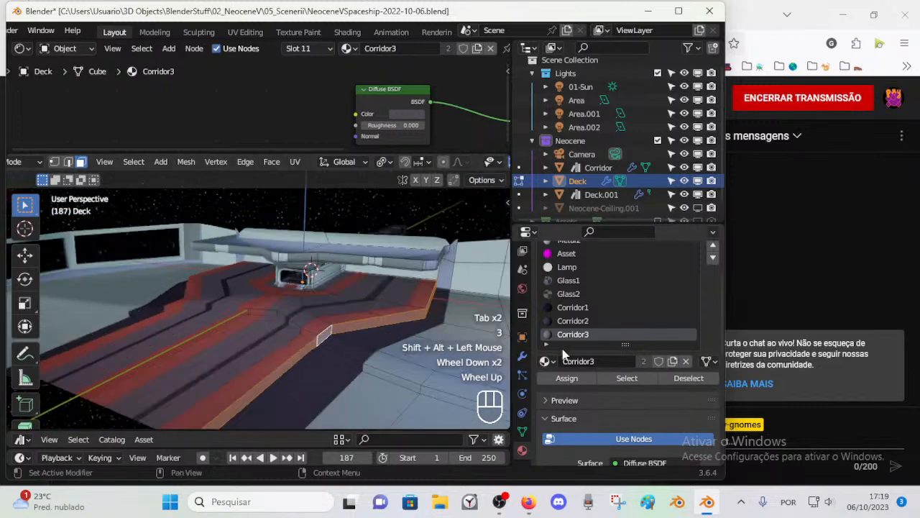
left_click(573, 307)
key("alt+a")
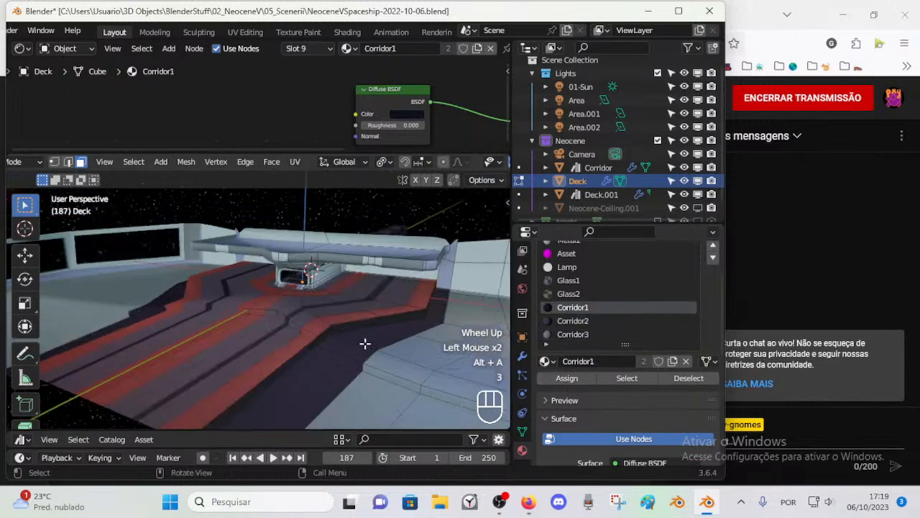
Step: Select the face loop of the dark lower floor bordering the raised floor and assign Corridor2 to it
key("3")
left_click(377, 345, "alt+shift")
left_click(573, 321)
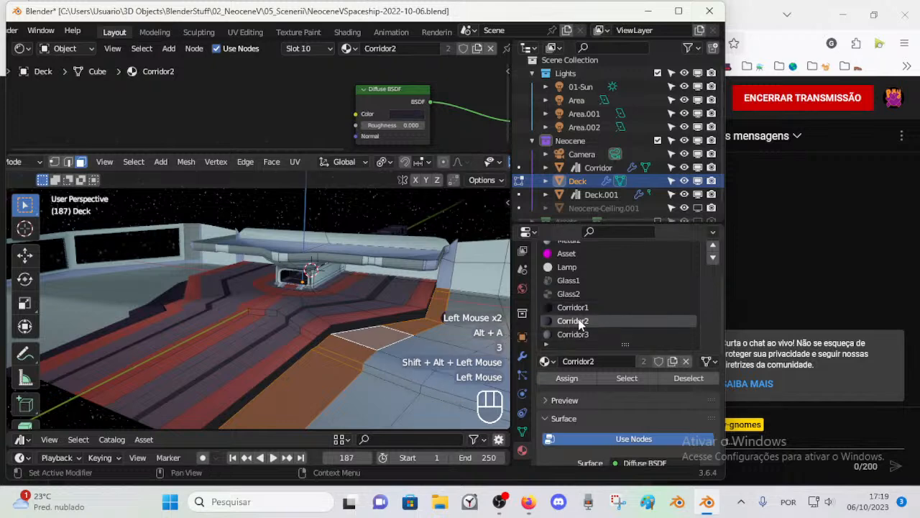
left_click(568, 379)
key("alt+a")
key("Tab")
key("Tab")
scroll(348, 330, "up", 2)
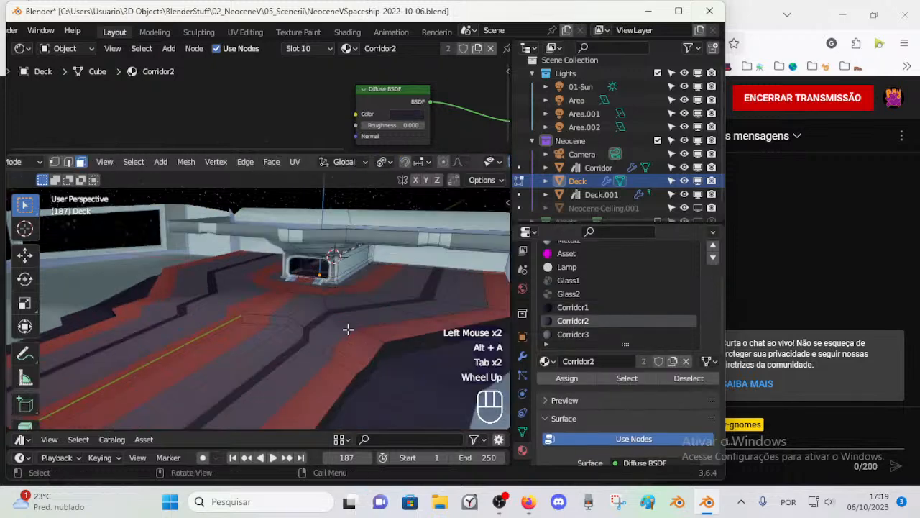
left_click(428, 295, "alt+shift")
key("alt+a")
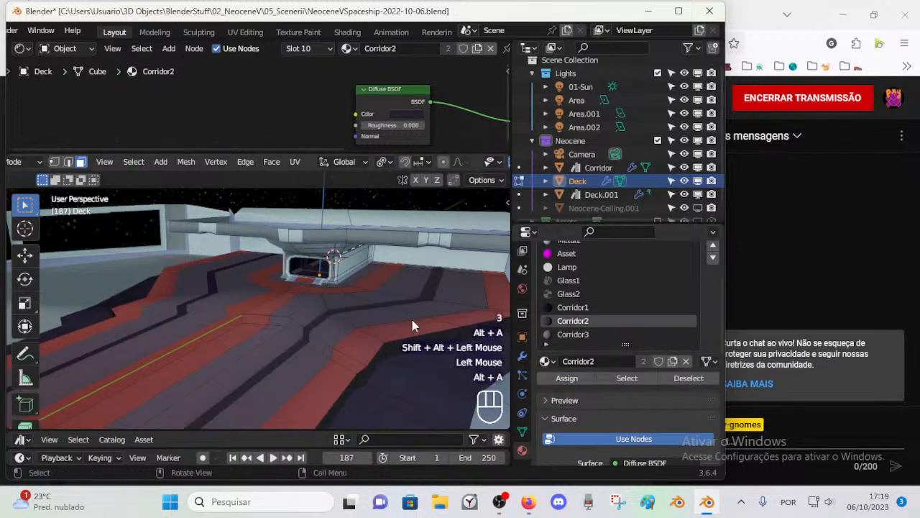
Step: Return the Deck to Object Mode, look over the recoloured floor, and save the file
key("Tab")
scroll(358, 325, "down", 2)
scroll(325, 338, "up", 1)
middle_click_drag(325, 338, 286, 305)
scroll(335, 339, "up", 2)
scroll(325, 322, "up", 1)
scroll(327, 316, "down", 1)
key("ctrl+s")
Step: Enable Neocene-Ceiling.001 in the viewports and clear the object selection
scroll(332, 300, "down", 1)
scroll(297, 301, "up", 2)
scroll(335, 291, "down", 2)
key("alt+h")
scroll(331, 288, "down", 1)
left_click(338, 234)
key("alt+a")
key("alt+h")
scroll(646, 184, "down", 1)
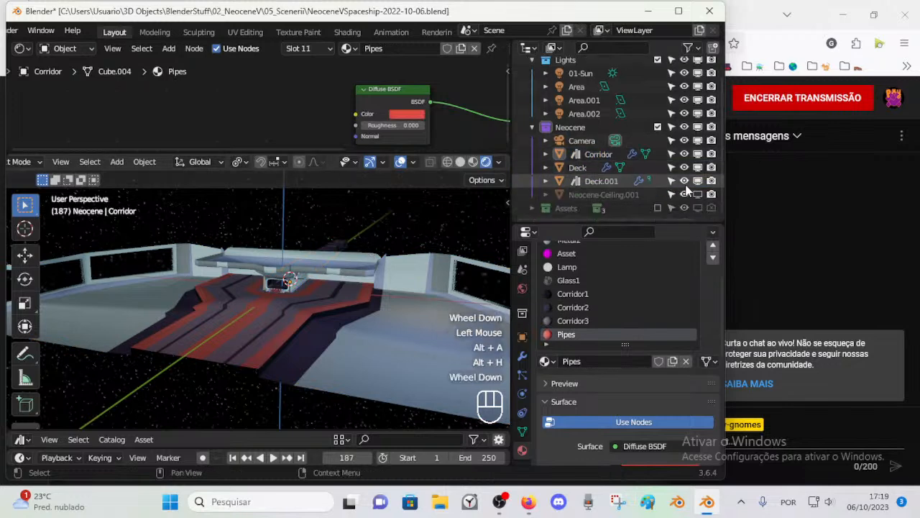
left_click(699, 193)
key("alt+a")
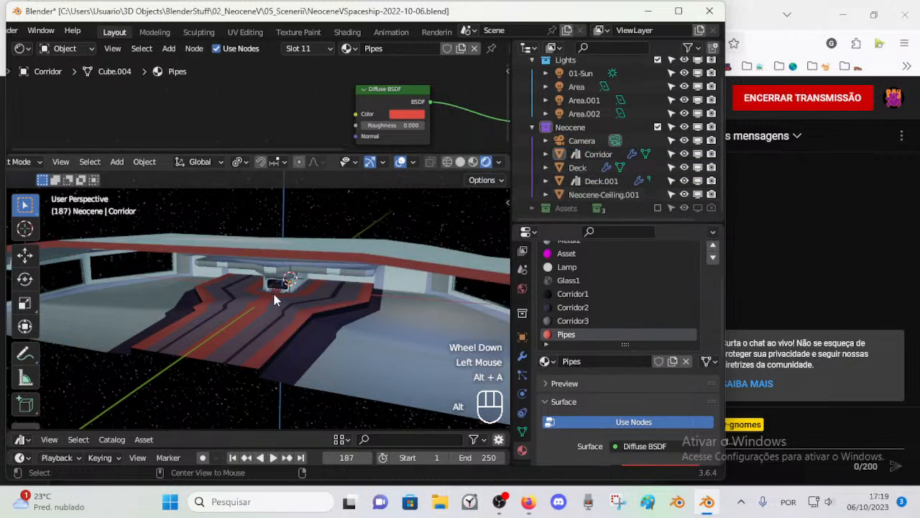
Step: Fly through the corridor and around its entrance to examine the dark walls and red pipes
scroll(273, 291, "up", 2)
mouse_move(276, 297)
middle_mouse_down()
mouse_move(258, 298)
mouse_move(270, 304)
middle_mouse_up()
scroll(259, 298, "down", 1)
scroll(258, 299, "up", 2)
middle_click_drag(269, 303, 300, 297)
scroll(285, 304, "up", 2)
key("shift+grave")
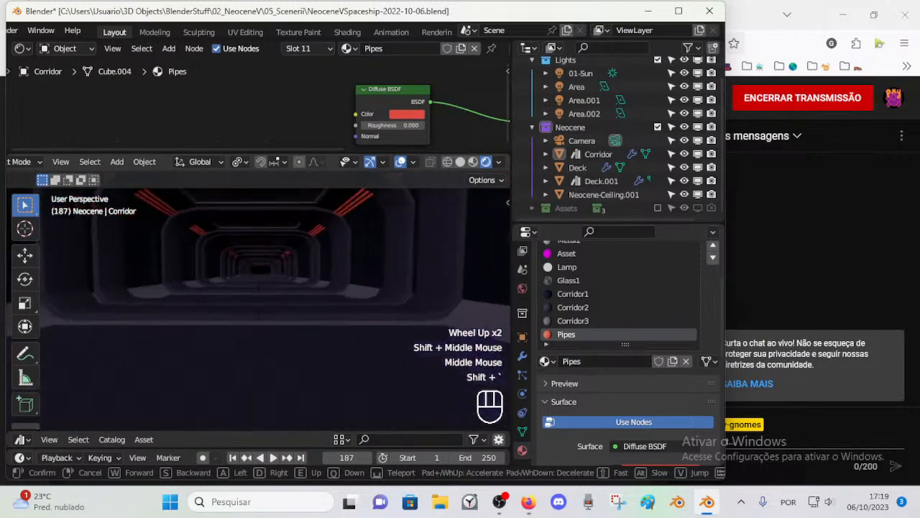
key("w")
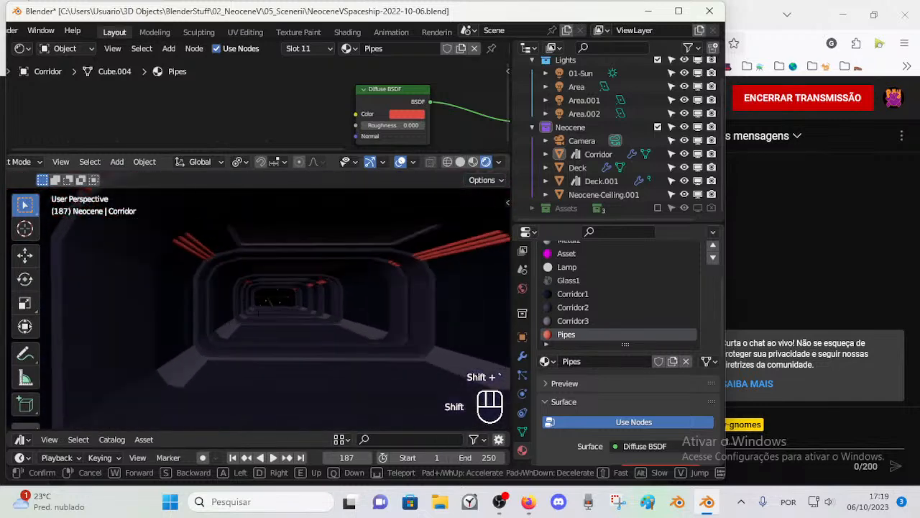
key("w")
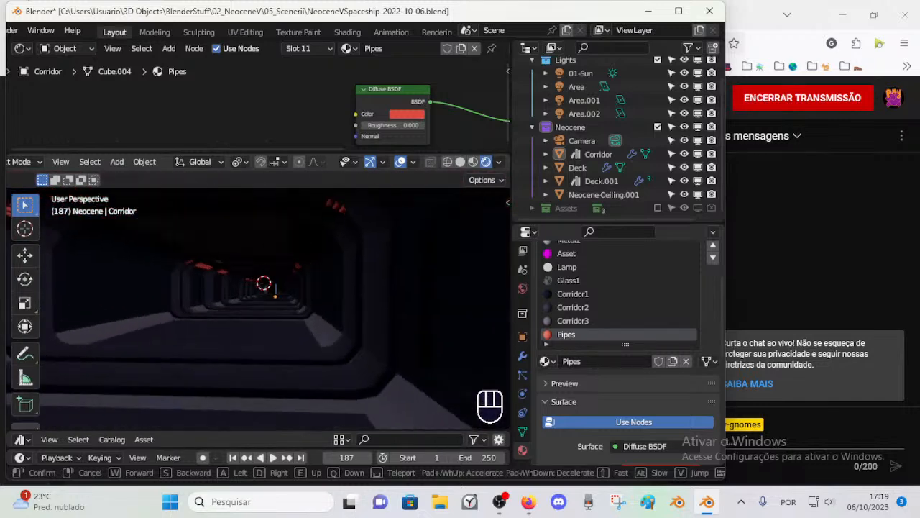
key("w")
key("shift")
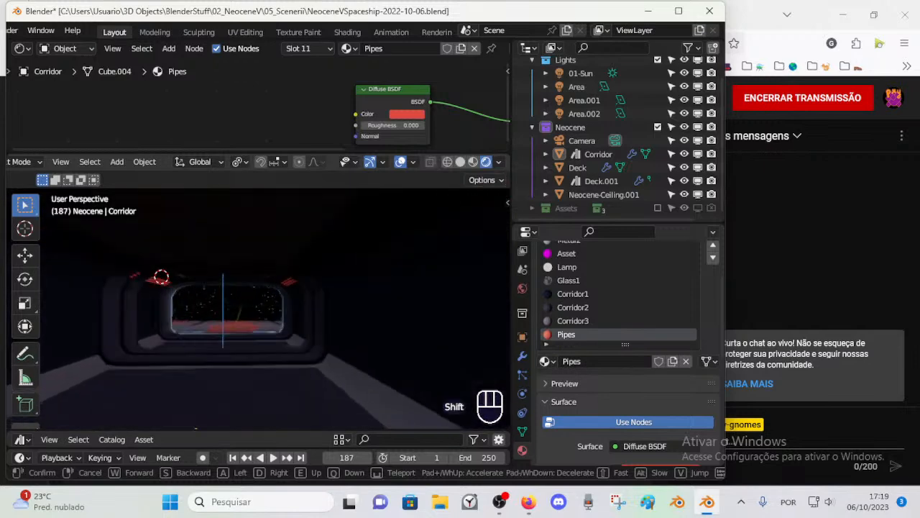
key("w")
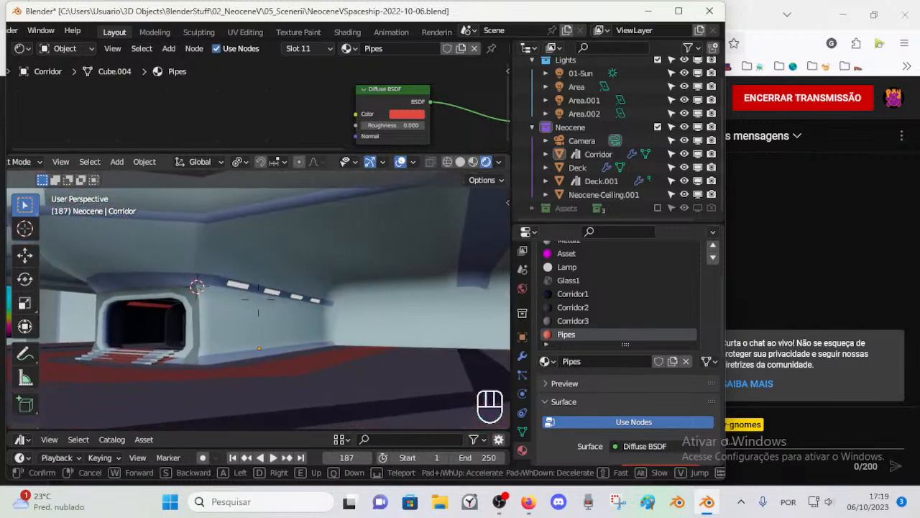
key("w")
left_click(355, 266)
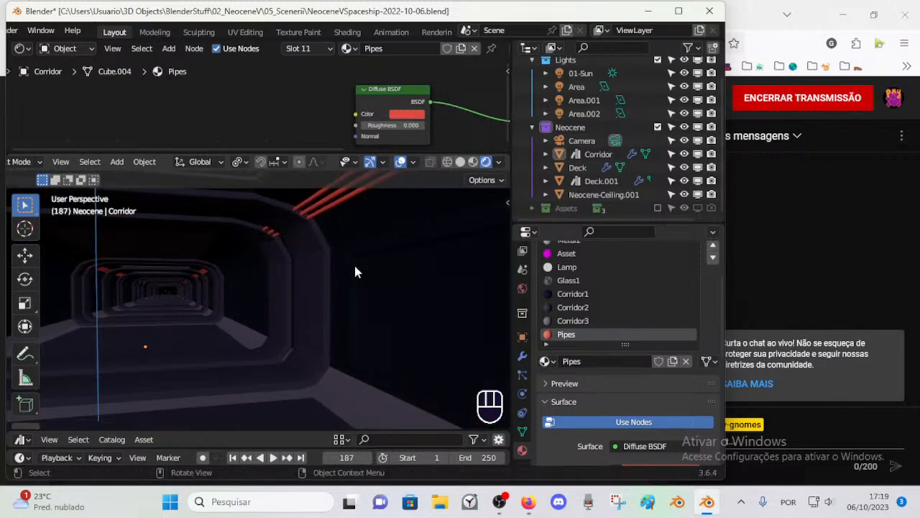
Step: Switch the Corridor to Edit Mode and save the file
key("Tab")
scroll(313, 271, "down", 1)
scroll(313, 271, "up", 1)
key("ctrl+s")
scroll(313, 272, "down", 3)
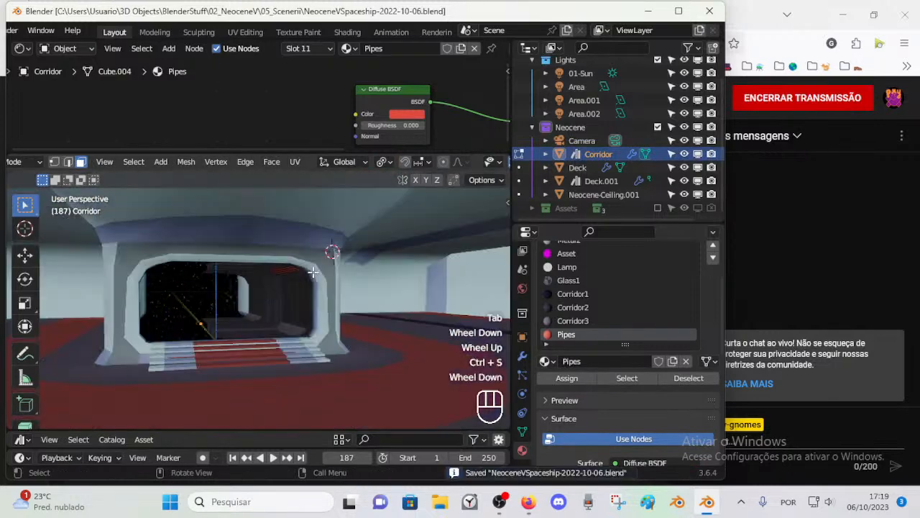
Step: Assign the Lamp material to the corridor panel face just below the red pipes and return to Object Mode
middle_click_drag(313, 271, 395, 294, "ctrl")
left_click(425, 287)
left_click(571, 267)
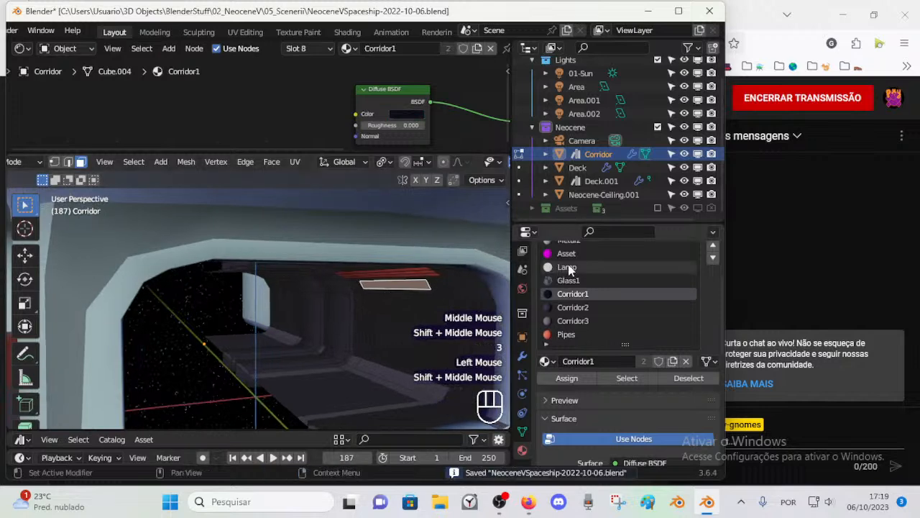
key("ctrl+Tab")
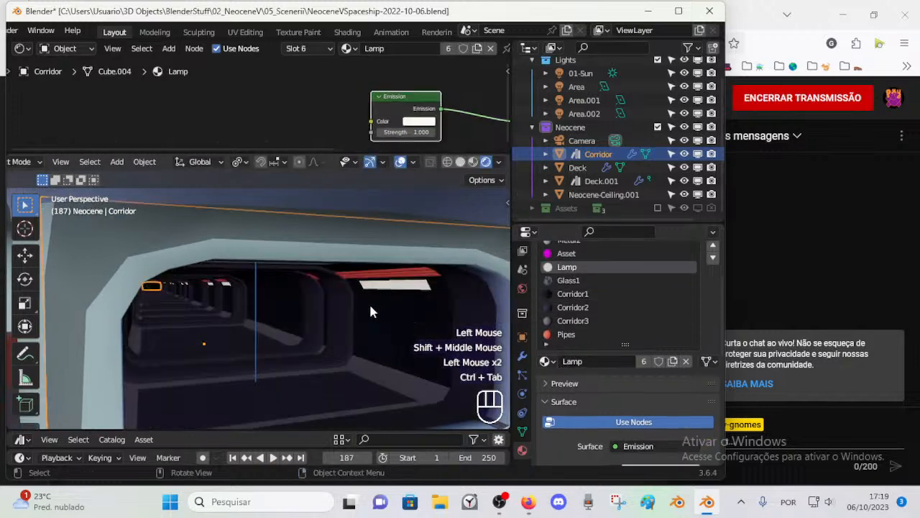
Step: Fly through the corridor and back to its entrance to examine the lamp panels
middle_click_drag(371, 302, 344, 314)
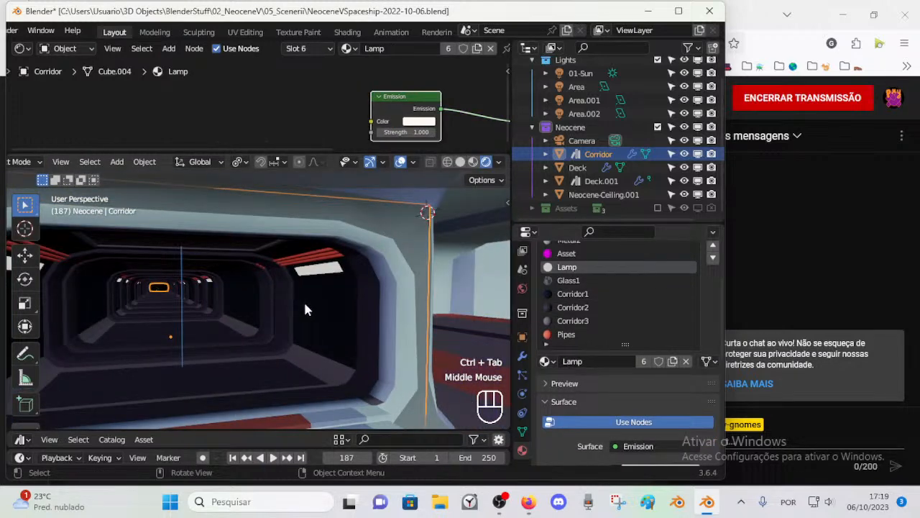
mouse_move(286, 299)
middle_mouse_down()
mouse_move(293, 306)
mouse_move(284, 301)
middle_mouse_up()
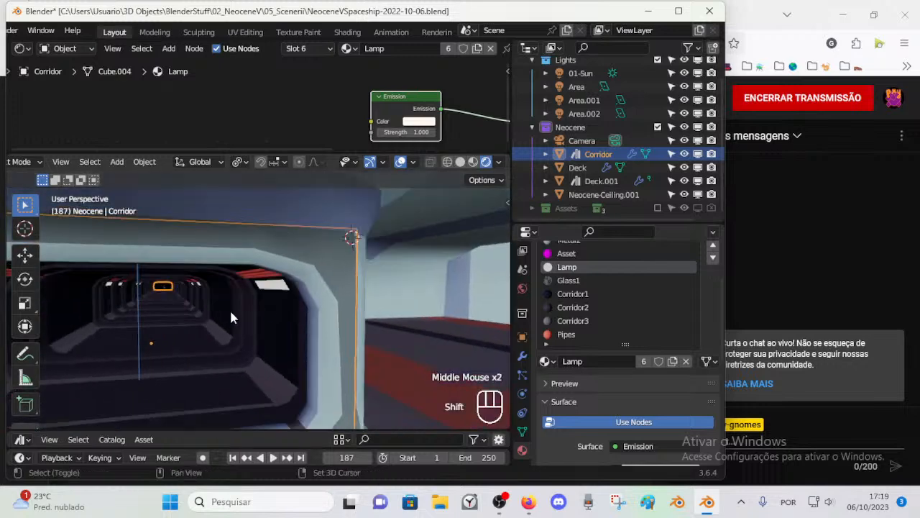
key("shift+grave")
key("w")
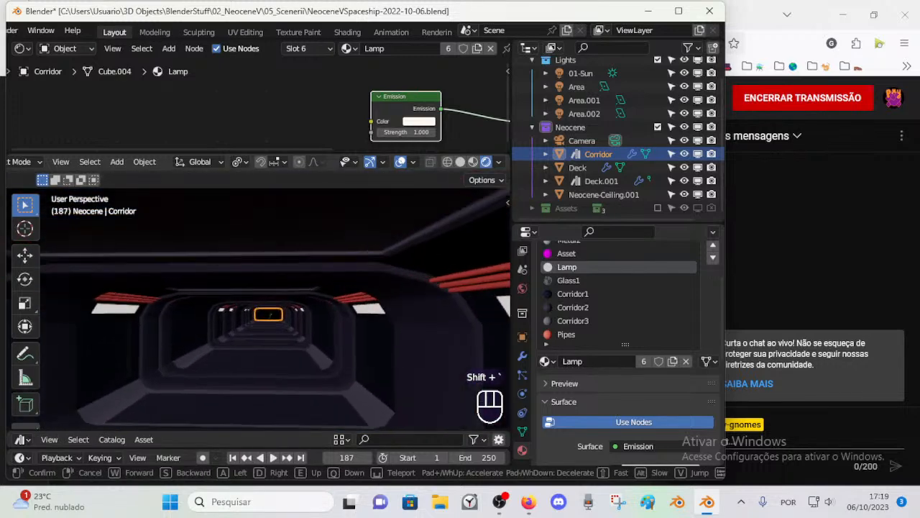
key("w")
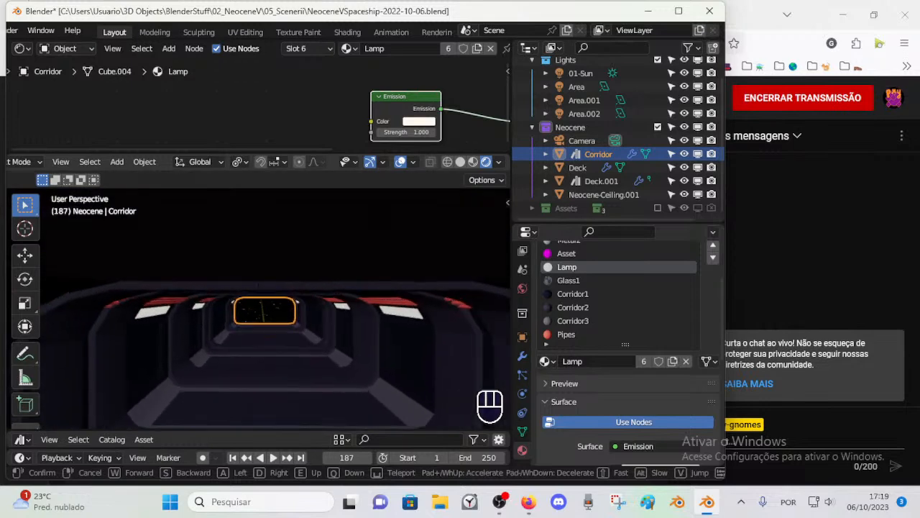
key("s")
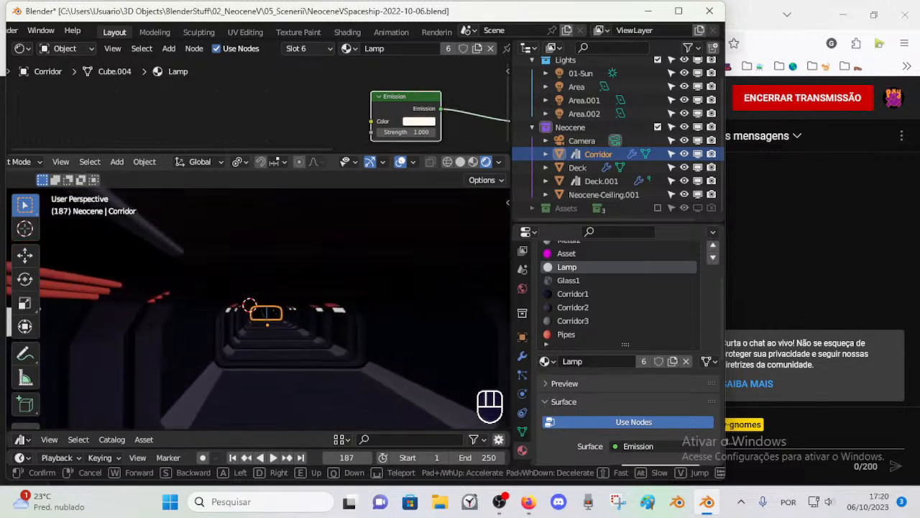
key("shift+s")
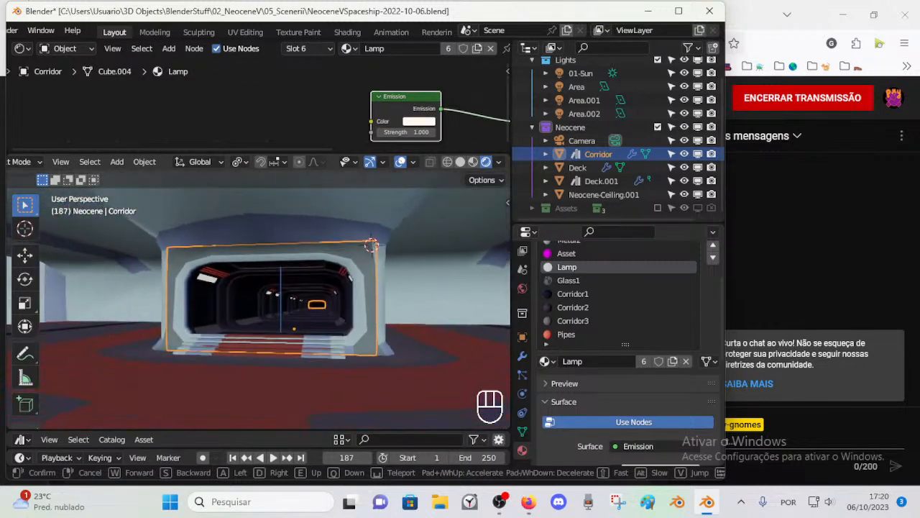
key("w")
left_click(231, 312)
Step: Save the file with the corridor's new lamp panels
key("ctrl+s")
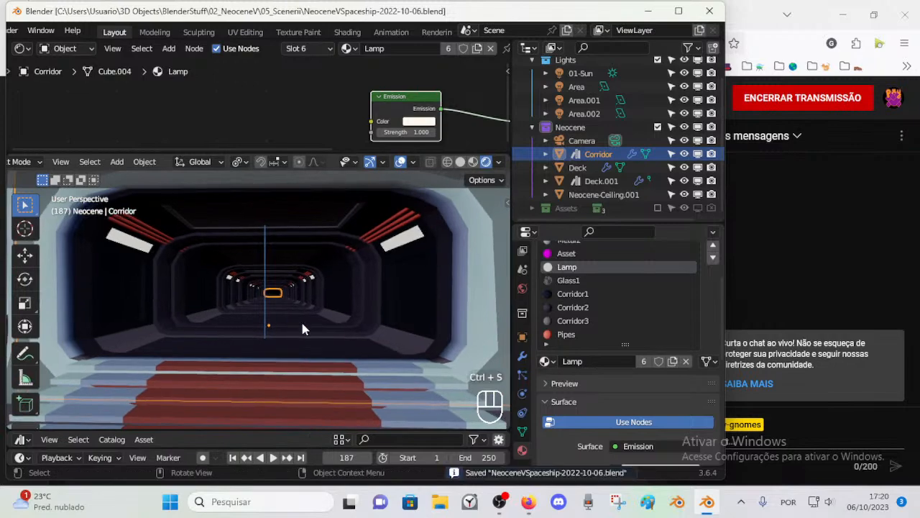
scroll(304, 328, "down", 3)
middle_click_drag(309, 318, 244, 316)
scroll(284, 333, "down", 1)
scroll(284, 328, "up", 2)
scroll(289, 326, "down", 1)
key("ctrl+s")
Step: Orbit around the whole ship interior and exterior to examine the floor, ceiling, windows and corridor entrance
middle_click_drag(244, 316, 288, 318, "shift")
middle_click_drag(287, 318, 331, 297, "shift")
middle_click_drag(331, 297, 413, 286)
middle_click_drag(413, 286, 309, 287, "shift")
middle_click_drag(309, 288, 363, 287)
middle_click_drag(363, 287, 338, 279, "shift")
middle_click_drag(338, 279, 309, 277)
middle_click_drag(309, 277, 233, 275, "shift")
middle_click_drag(234, 275, 295, 276)
middle_click_drag(295, 276, 354, 283, "shift")
middle_click_drag(354, 283, 216, 266, "shift")
middle_click_drag(216, 266, 318, 266)
middle_click_drag(318, 267, 293, 279, "shift")
middle_click_drag(293, 279, 354, 284)
middle_click_drag(353, 284, 259, 291, "shift")
middle_click_drag(259, 291, 245, 307)
scroll(246, 291, "down", 3)
mouse_move(245, 307)
middle_mouse_down()
mouse_move(199, 307)
mouse_move(261, 307)
mouse_move(248, 310)
middle_mouse_up()
scroll(248, 311, "up", 1)
middle_click_drag(248, 311, 275, 321)
scroll(242, 314, "down", 1)
scroll(299, 320, "up", 2)
middle_click_drag(260, 282, 324, 292)
scroll(325, 292, "down", 3)
scroll(343, 328, "up", 3)
middle_click_drag(343, 328, 324, 314)
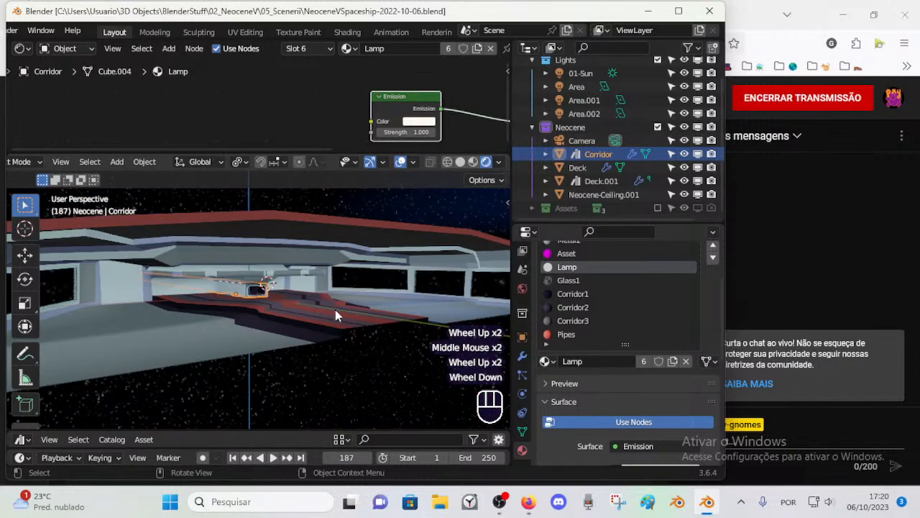
scroll(308, 294, "down", 1)
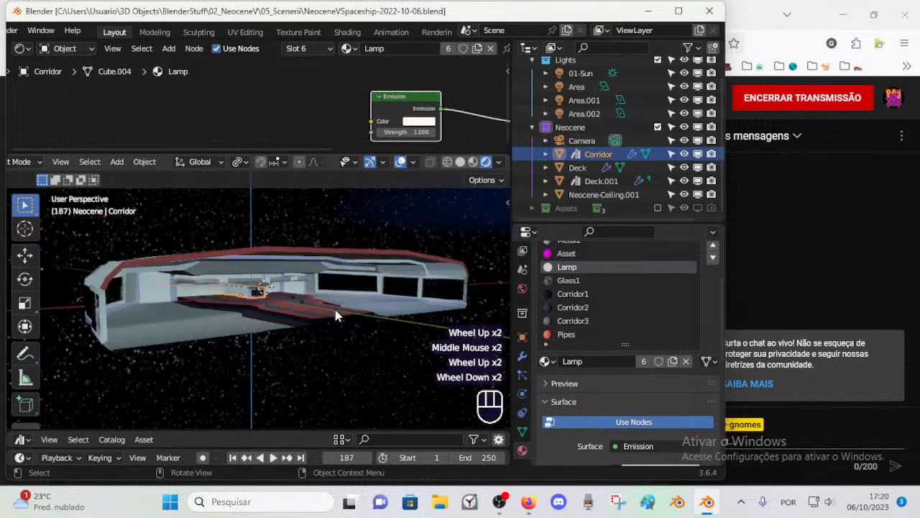
scroll(383, 336, "up", 2)
middle_click_drag(318, 331, 295, 338)
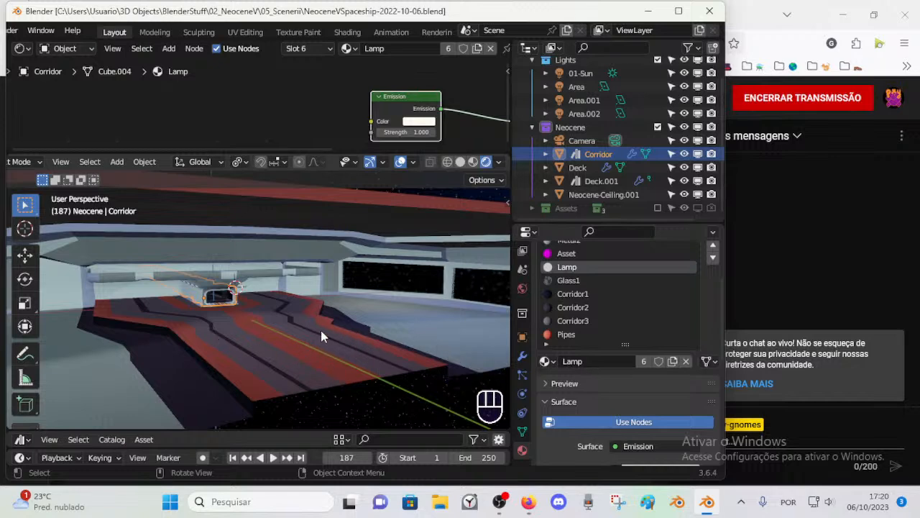
Step: Orbit around the deck to examine the floor pattern, windows and corridor entrance
scroll(241, 345, "down", 1)
scroll(240, 353, "up", 1)
middle_click_drag(240, 359, 259, 327)
scroll(184, 365, "down", 1)
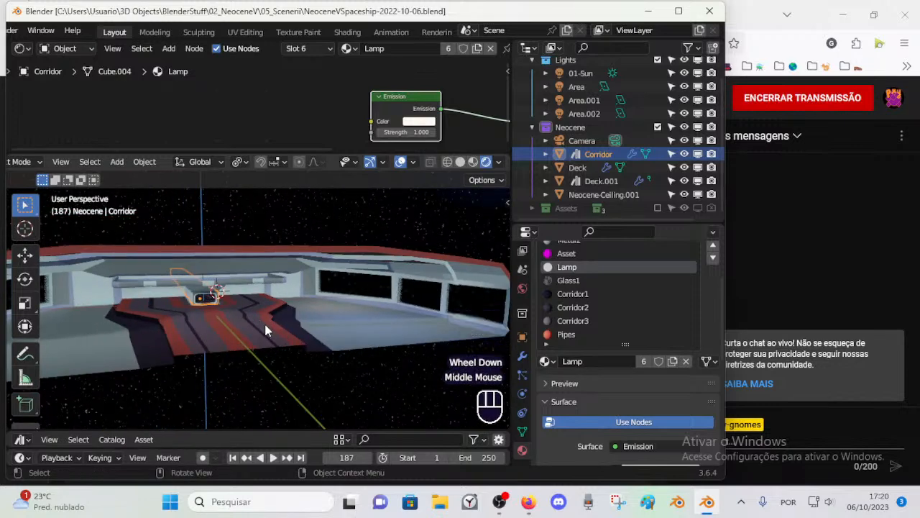
middle_click_drag(291, 332, 265, 314)
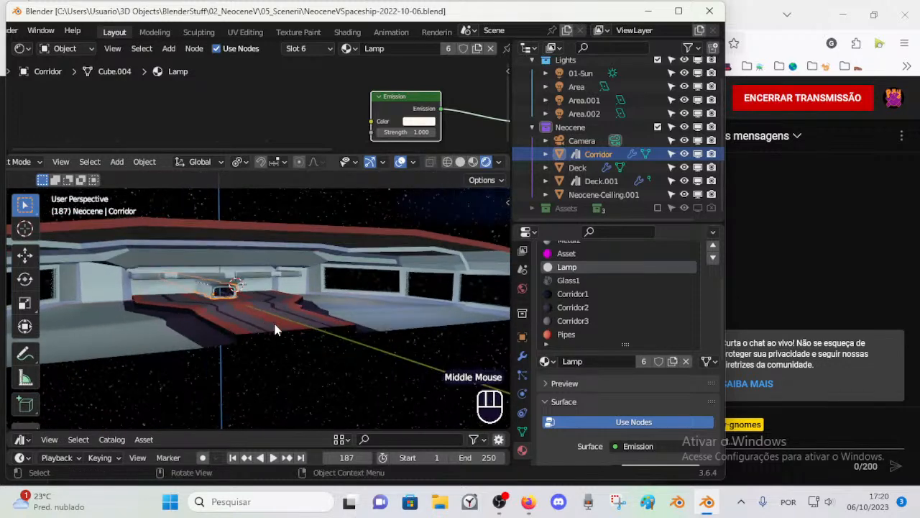
scroll(237, 329, "up", 2)
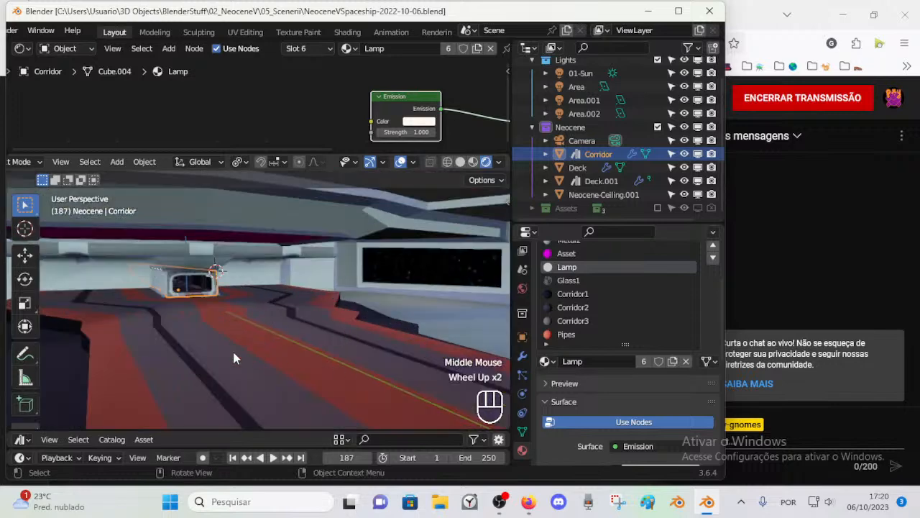
scroll(263, 325, "down", 2)
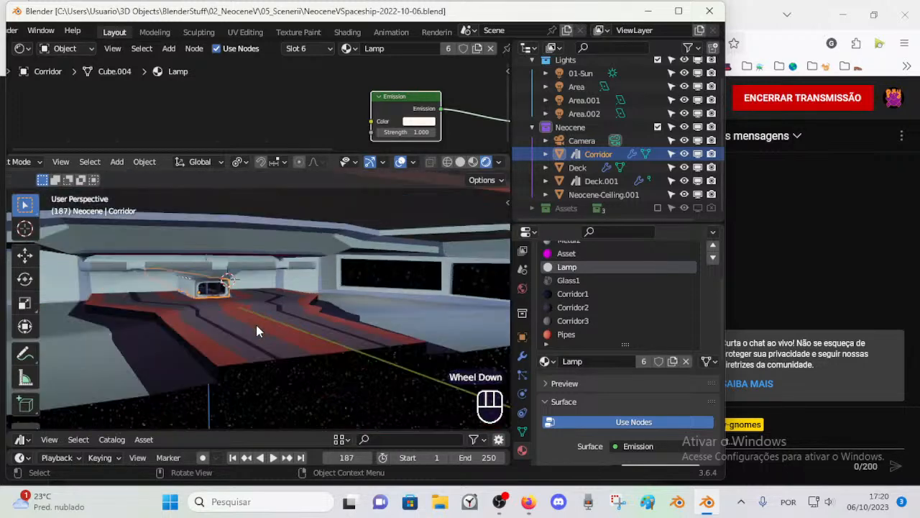
Step: Select the Deck object and save the spaceship file
left_click(229, 317)
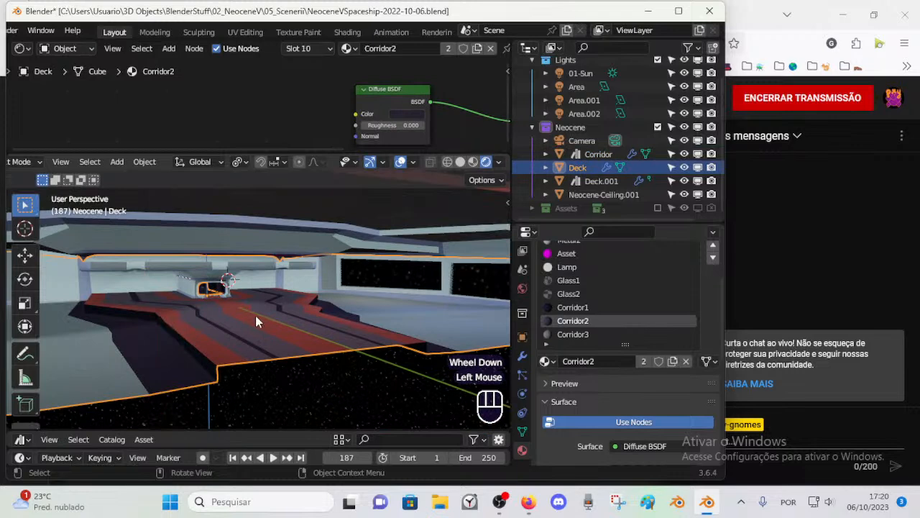
key("Tab")
middle_click_drag(314, 329, 315, 349)
scroll(312, 354, "down", 1)
scroll(311, 354, "down", 1)
key("ctrl+s")
key("ctrl+Tab")
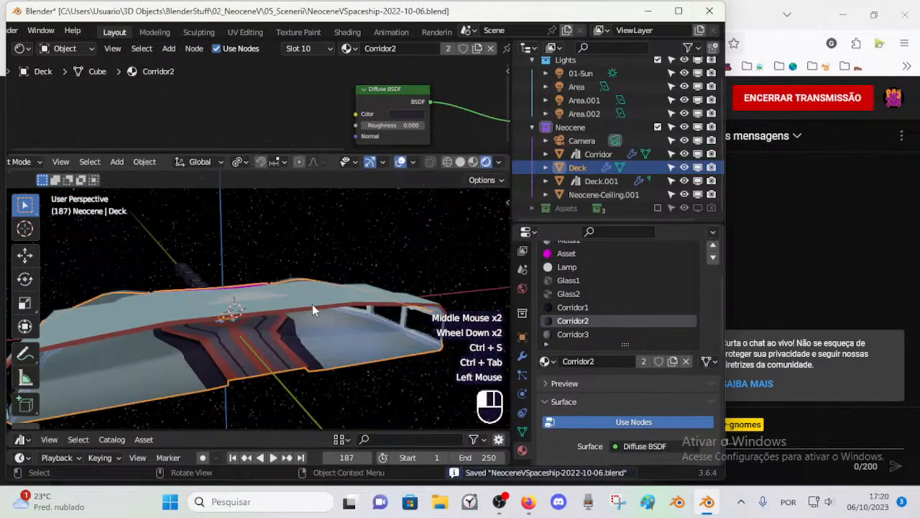
Step: Hide the Neocene-Ceiling.001 object to open up the view of the deck
left_click(312, 304)
key("h")
scroll(311, 336, "up", 3)
middle_click_drag(301, 336, 1, 325)
key("Tab")
scroll(328, 335, "up", 3)
scroll(331, 331, "down", 2)
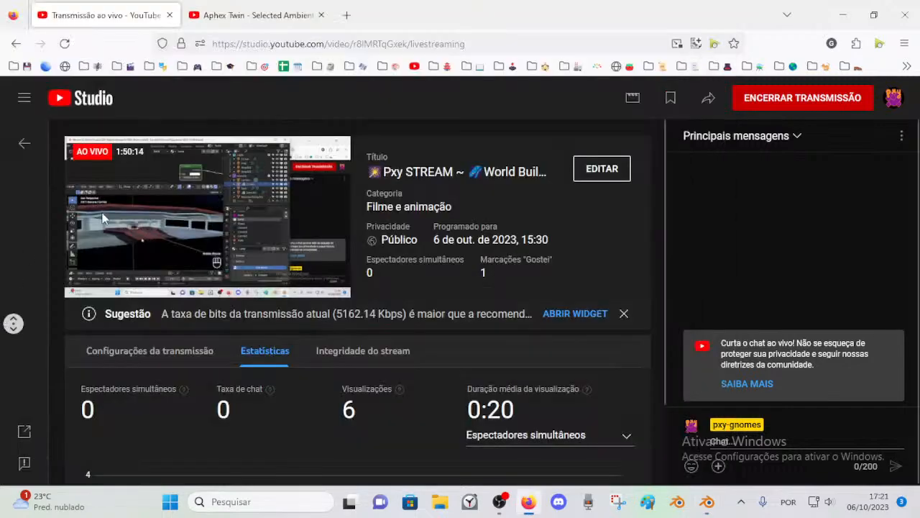
Step: Switch back to Blender and examine the open deck's floor stripes up to the corridor entrance
left_click(707, 503)
middle_click_drag(351, 360, 358, 341)
scroll(263, 334, "up", 2)
scroll(113, 339, "down", 3)
scroll(326, 354, "up", 2)
middle_click_drag(358, 341, 338, 340)
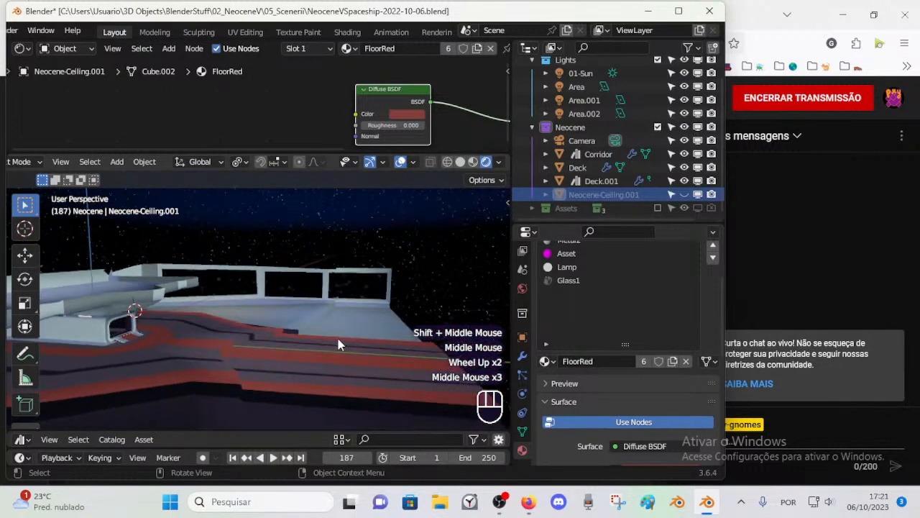
middle_click_drag(248, 335, 277, 345)
scroll(257, 345, "up", 2)
scroll(179, 335, "up", 1)
middle_click_drag(277, 345, 318, 350, "shift")
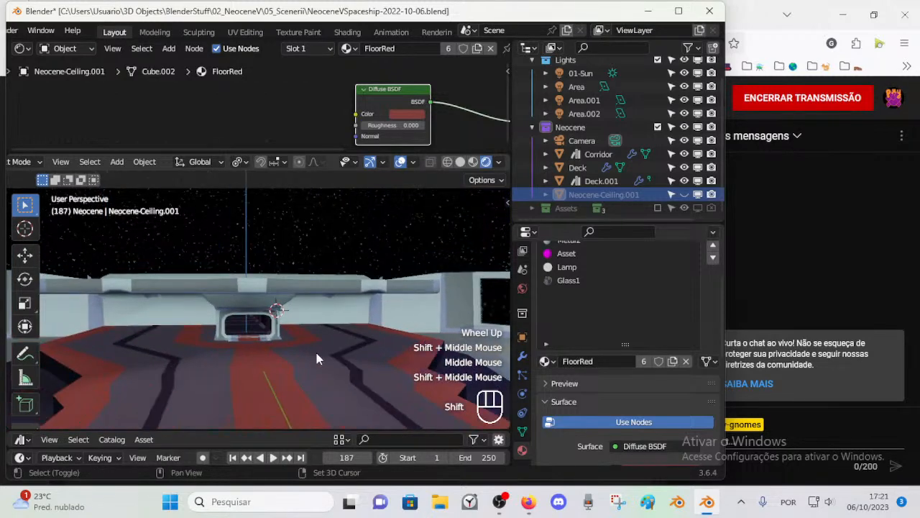
Step: Fly through the corridor and around the deck to examine the lamps, stairs, floor and windows
key("shift+grave")
key("w")
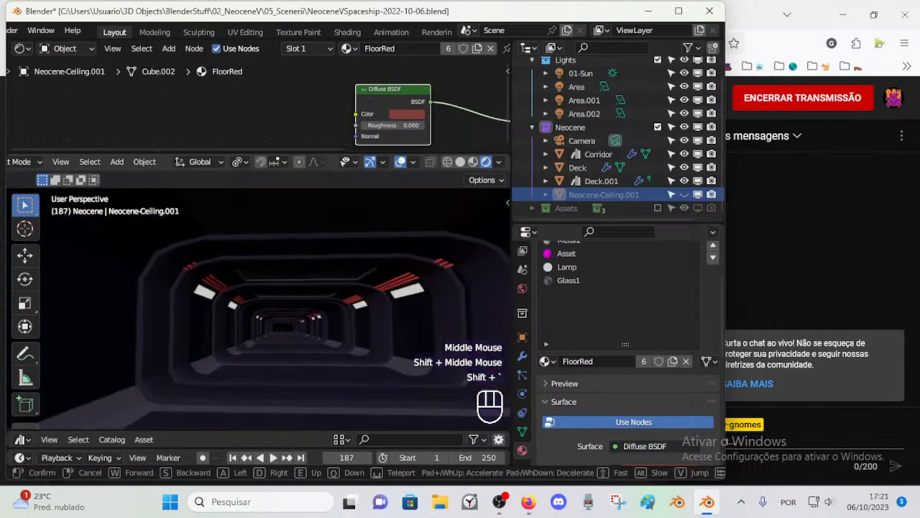
key("w")
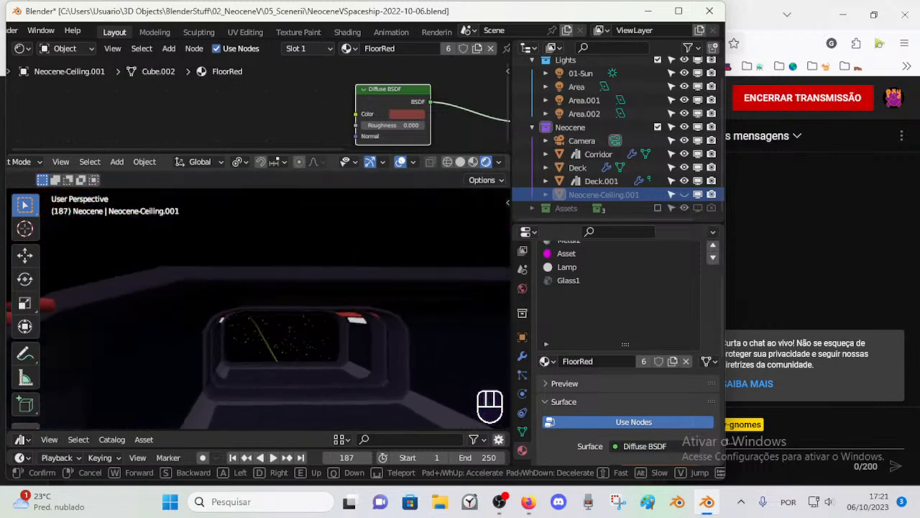
key("w")
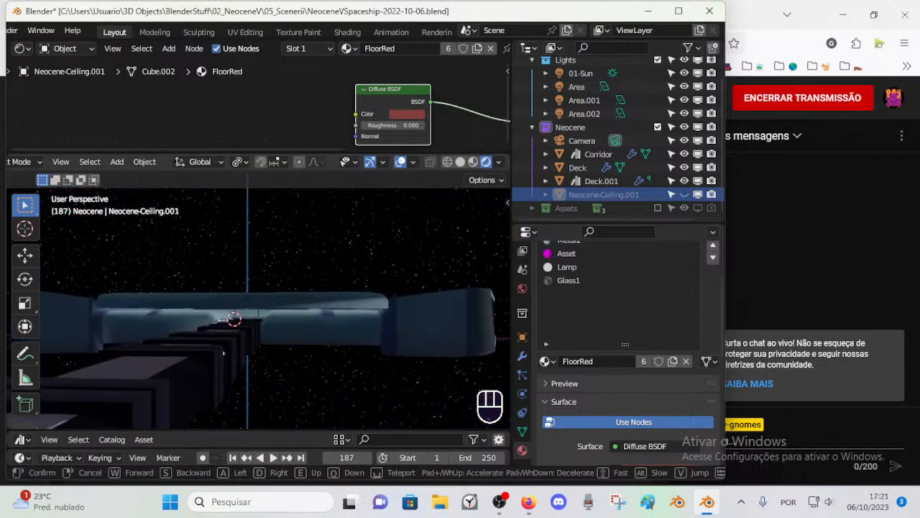
key("w")
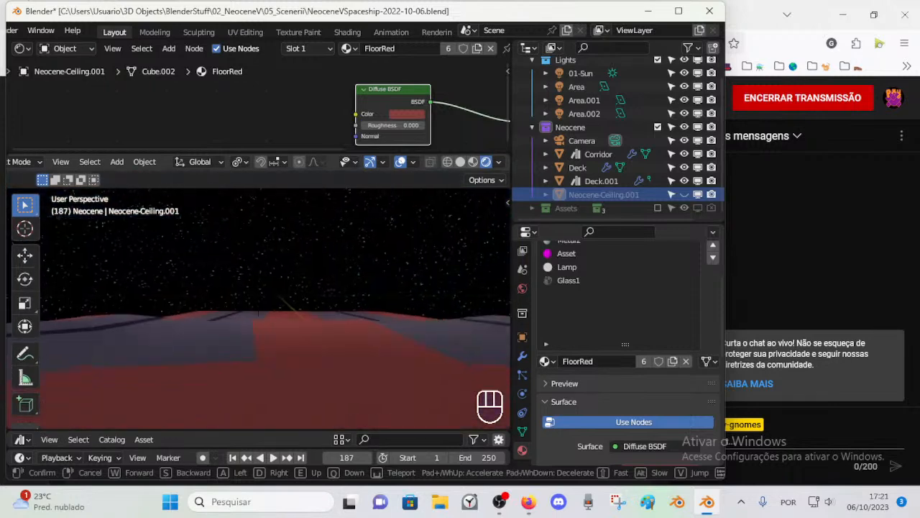
key("w")
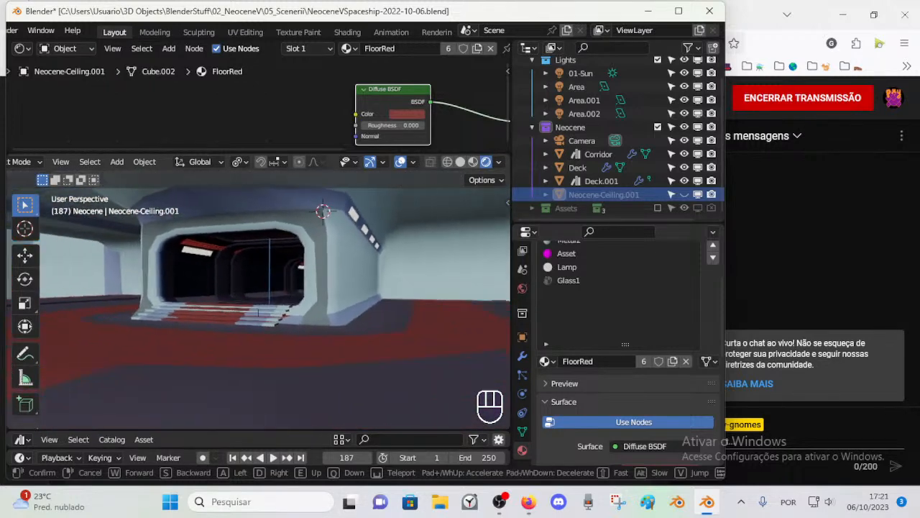
key("w")
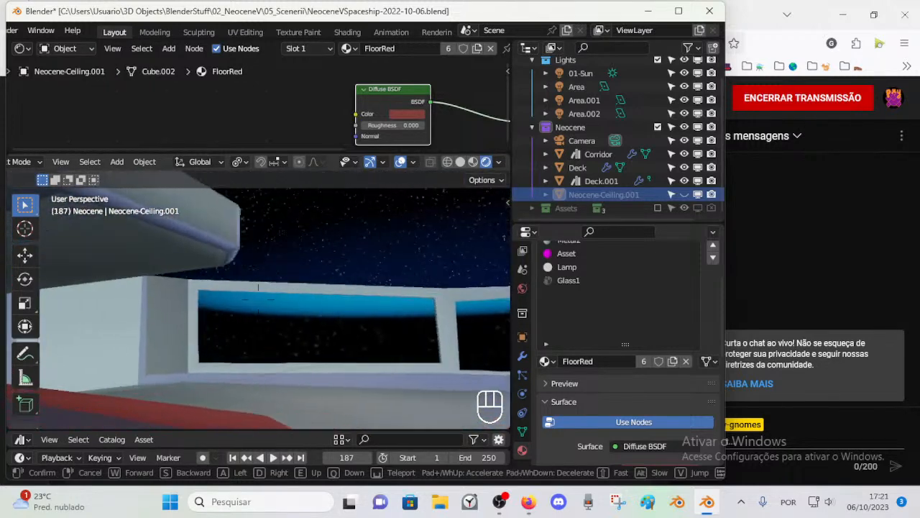
key("w")
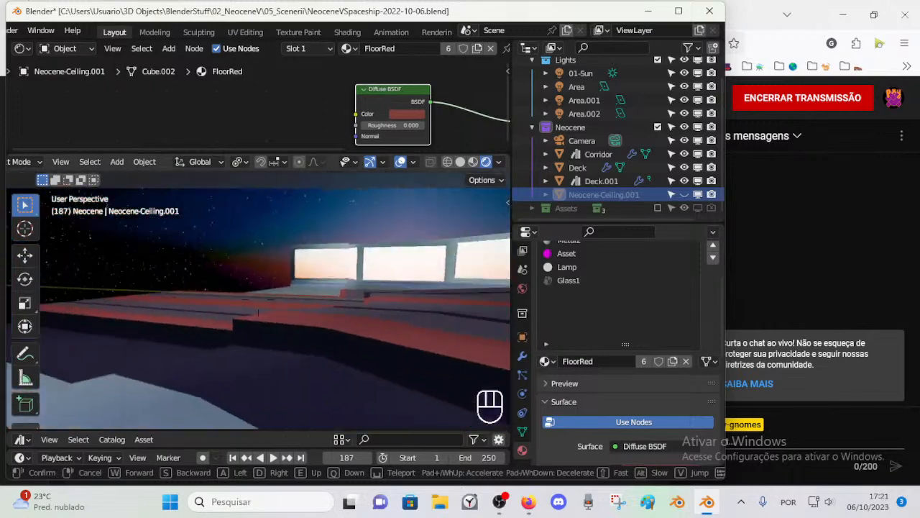
key("w")
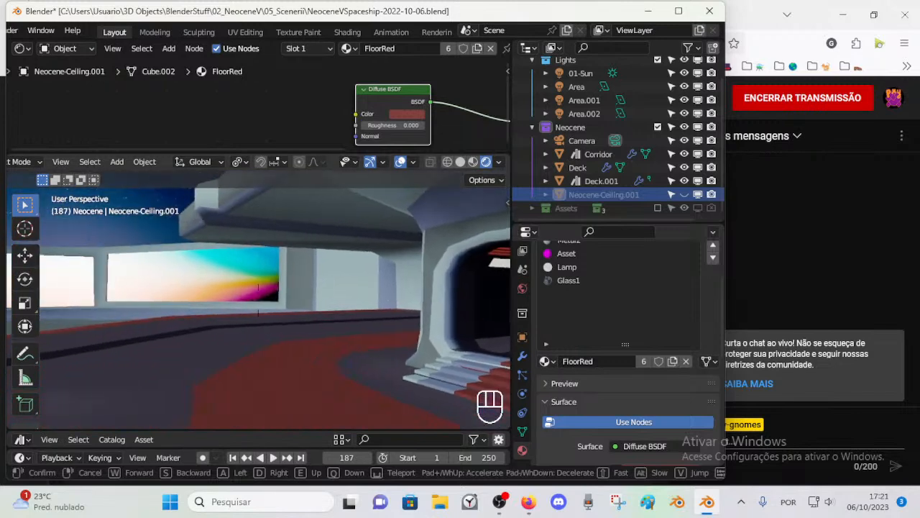
key("w")
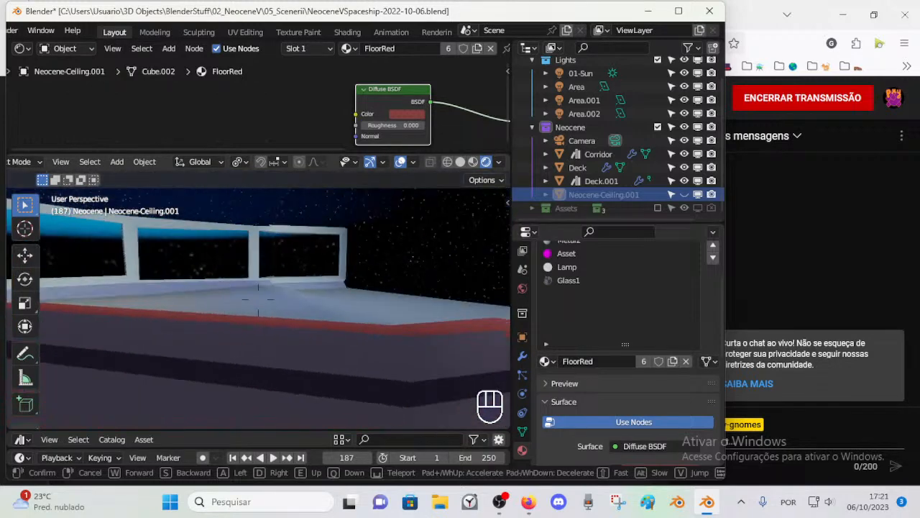
left_click(319, 358)
Step: Unhide the ceiling object and save the file
key("alt+h")
middle_click_drag(395, 319, 237, 317)
scroll(180, 316, "down", 2)
key("ctrl+s")
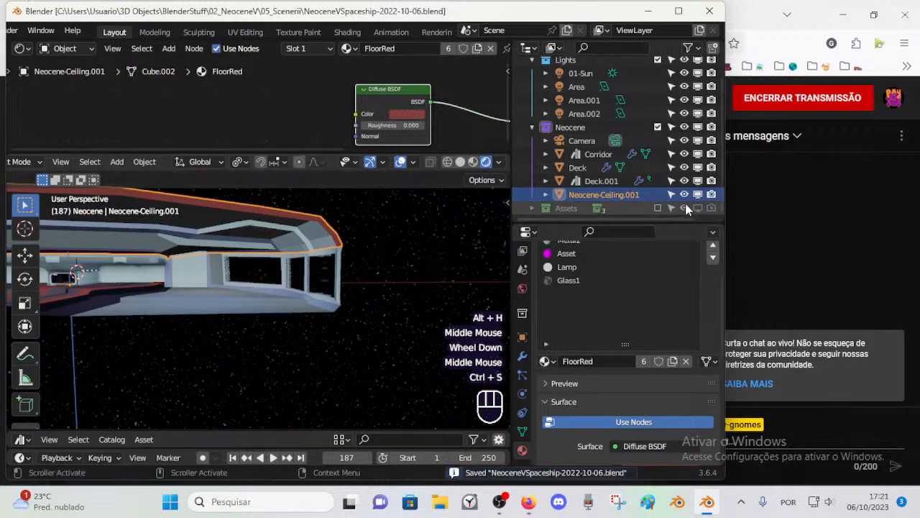
Step: Enable the Assets collection and view the tables and potted plants beside the windows
scroll(254, 238, "up", 1)
mouse_move(273, 266)
middle_mouse_down()
mouse_move(323, 333)
mouse_move(266, 329)
middle_mouse_up()
scroll(303, 294, "up", 3)
scroll(323, 332, "up", 1)
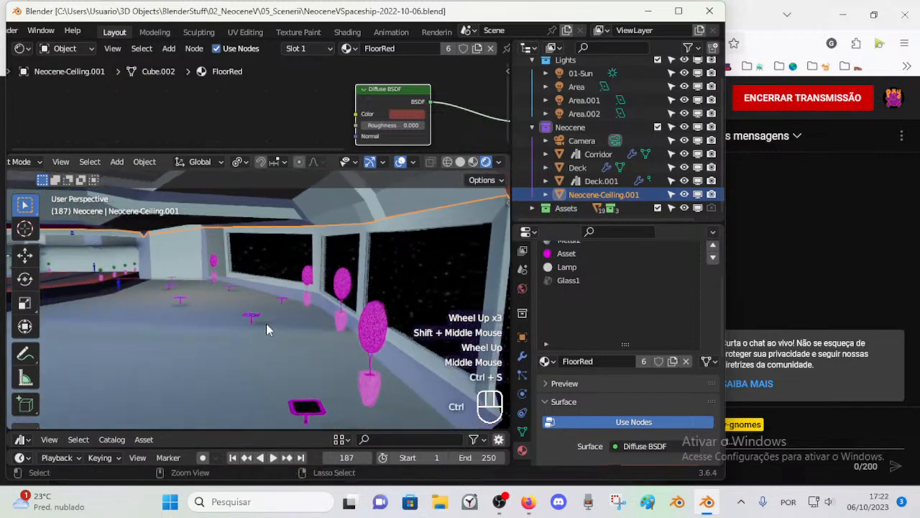
Step: Select the nearest table, enlarge the node editor above the viewport, and save the file
left_click(308, 406)
middle_click_drag(370, 119, 331, 119)
left_click_drag(349, 153, 338, 257)
key("ctrl+s")
Step: Examine the shader nodes of the table's Wireframe1 material
middle_click_drag(317, 107, 286, 115)
scroll(248, 136, "down", 1)
scroll(224, 149, "down", 2)
scroll(294, 205, "up", 5)
scroll(294, 205, "down", 4)
scroll(303, 154, "up", 2)
middle_click_drag(302, 164, 267, 54)
middle_click_drag(267, 198, 271, 64)
scroll(288, 160, "down", 6)
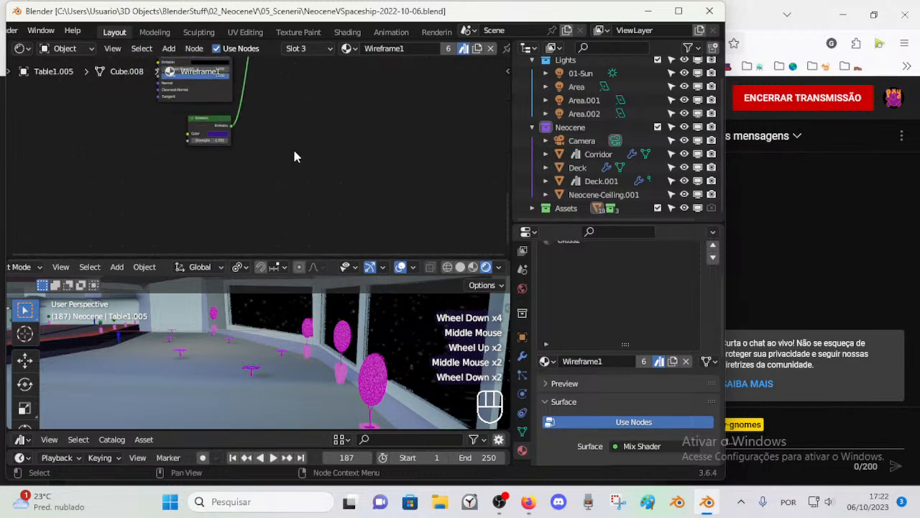
middle_click_drag(331, 104, 338, 169)
Step: Select the nearest potted plant, bring its TXT-Vase image node into view, and save the file
left_click(373, 377)
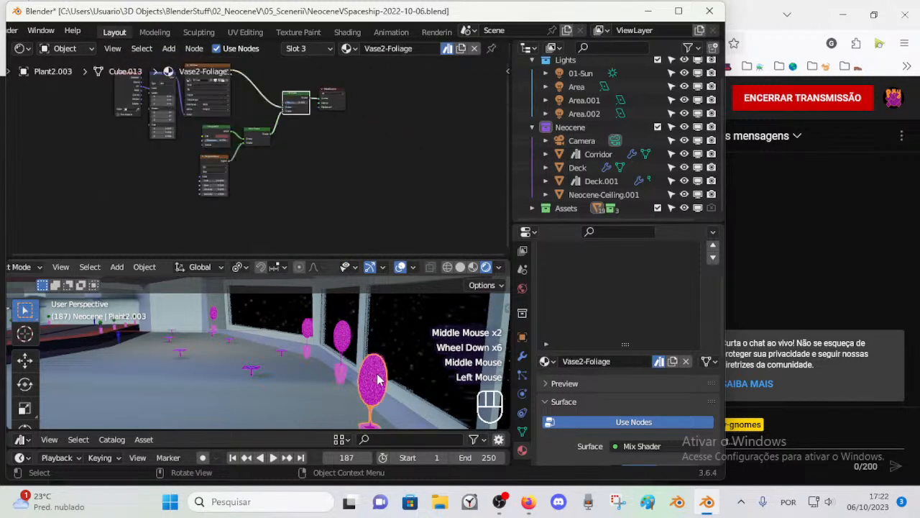
middle_click_drag(245, 128, 328, 176)
scroll(342, 183, "up", 7)
key("ctrl+s")
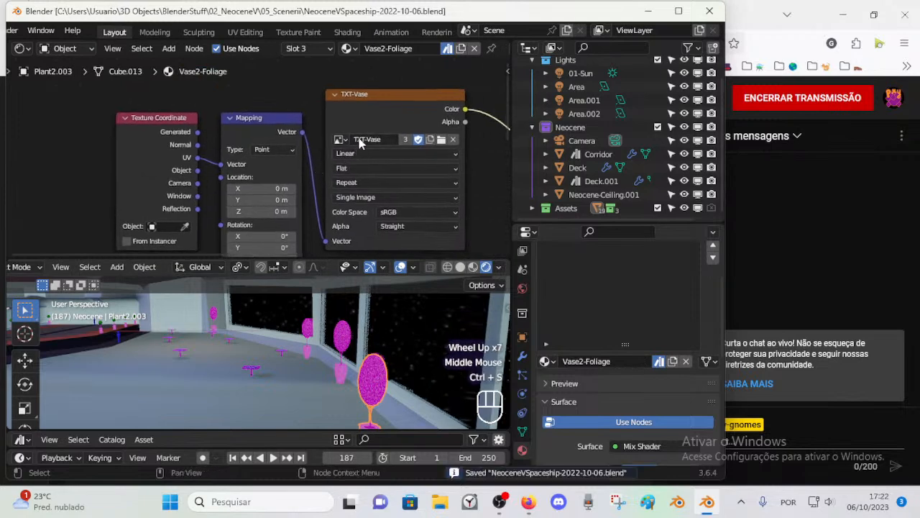
Step: Load vase-01.png from the Texture-Props folder of AssetLibrary-02-Props into the Vase2-Foliage material's image texture node
left_click(441, 140)
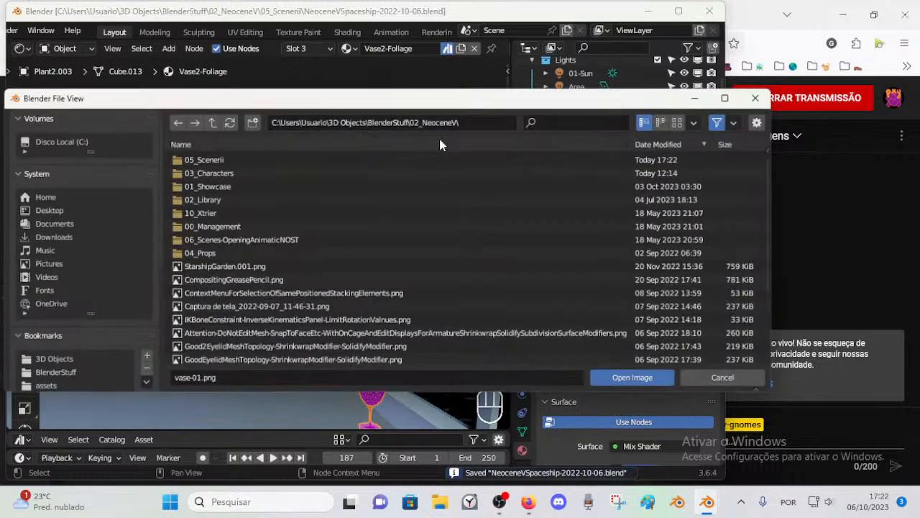
key("Escape")
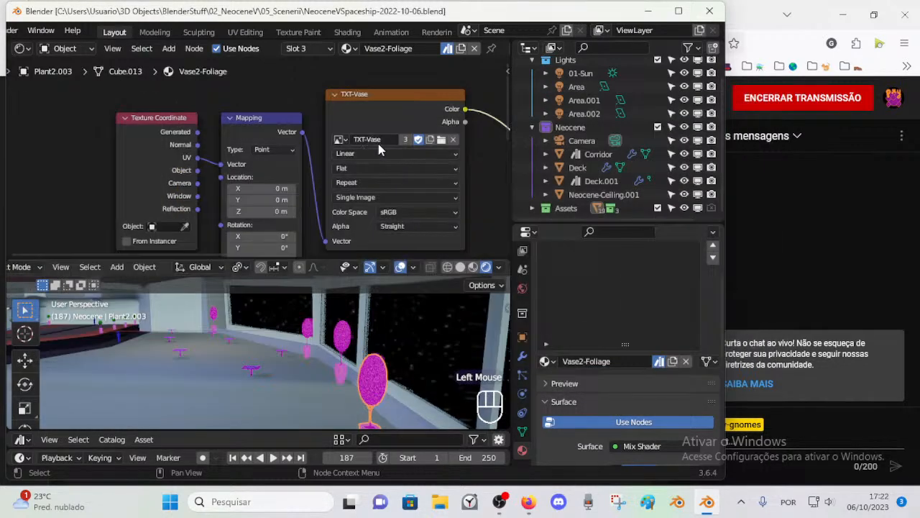
left_click(442, 140)
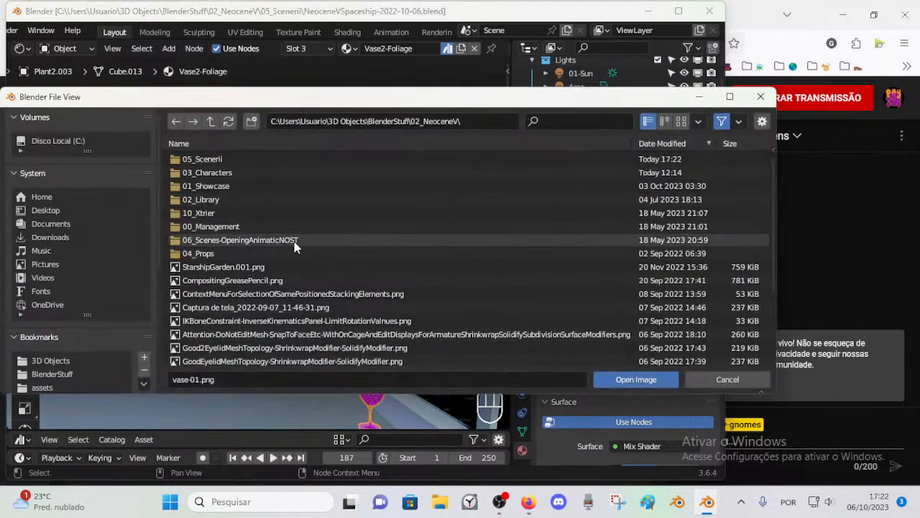
double_click(219, 160)
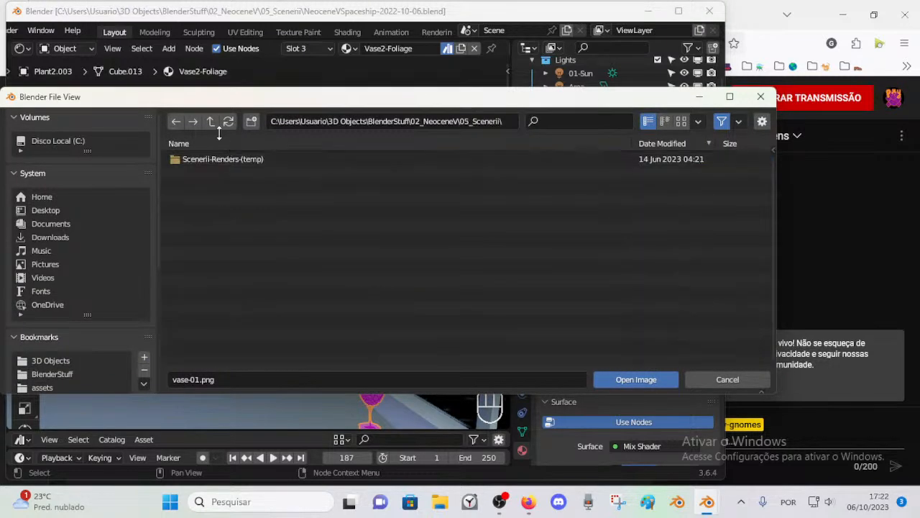
left_click(212, 123)
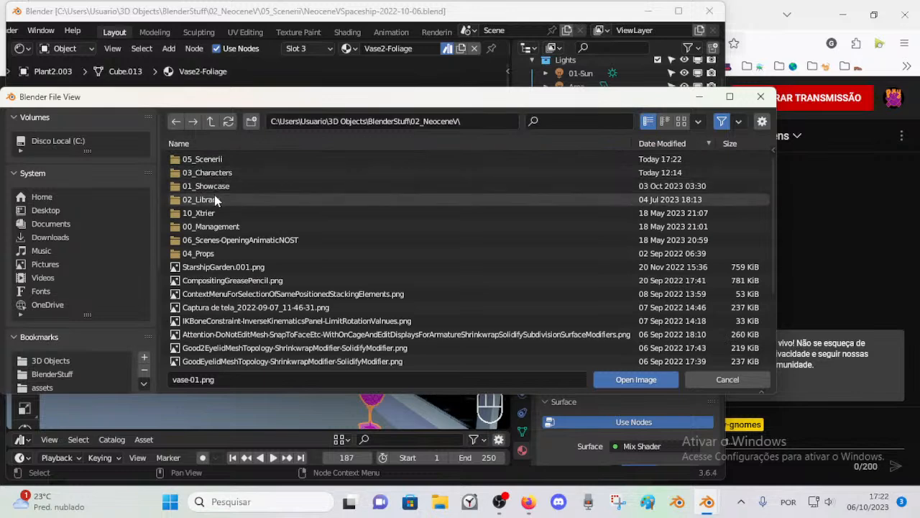
double_click(216, 198)
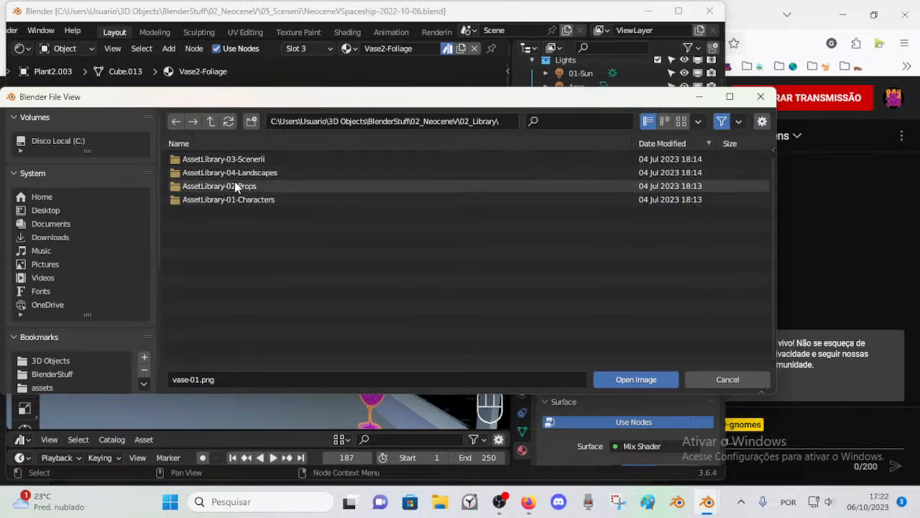
double_click(235, 164)
double_click(226, 162)
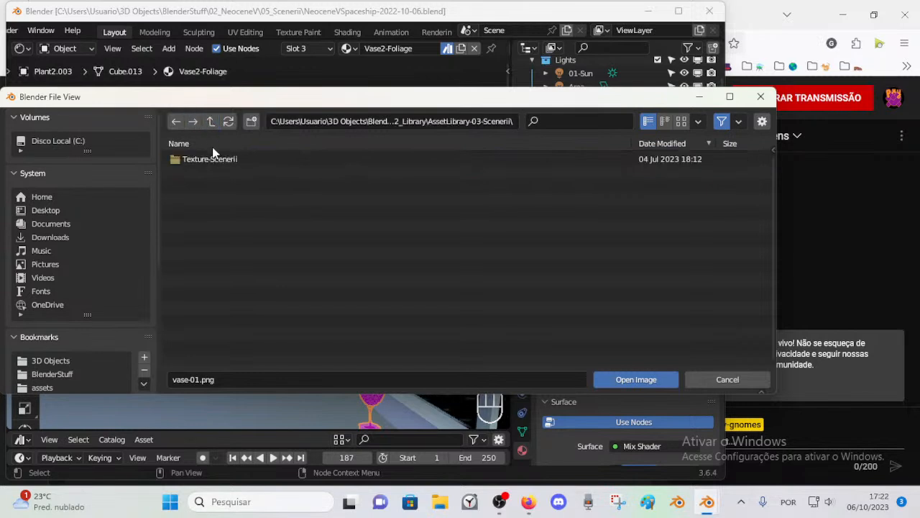
left_click(211, 122)
double_click(226, 185)
double_click(213, 161)
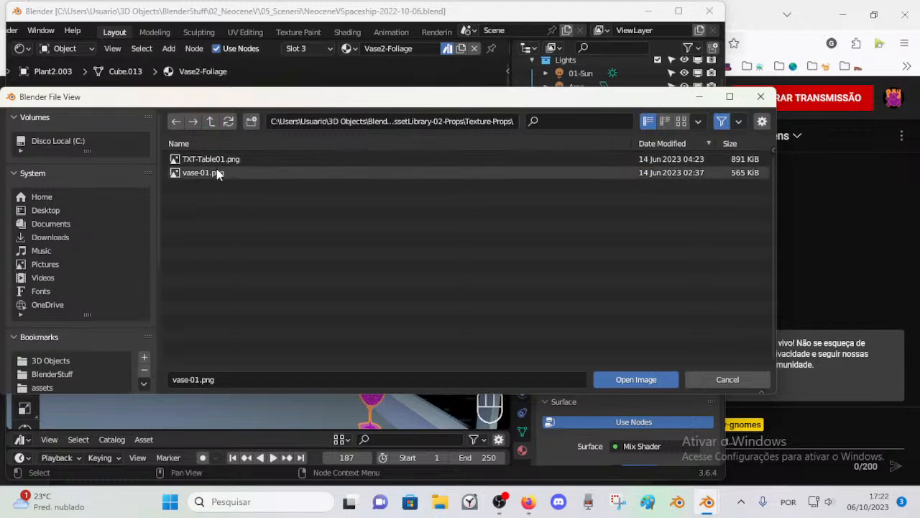
left_click(213, 174)
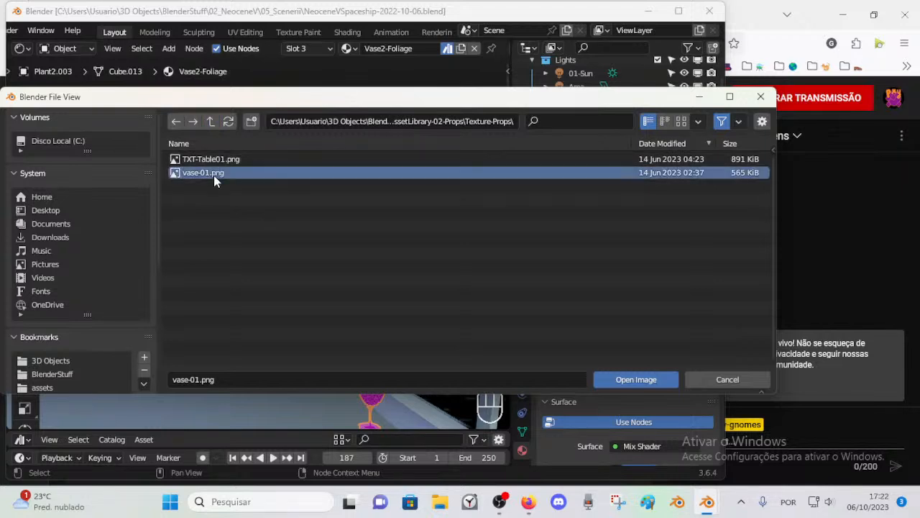
double_click(214, 174)
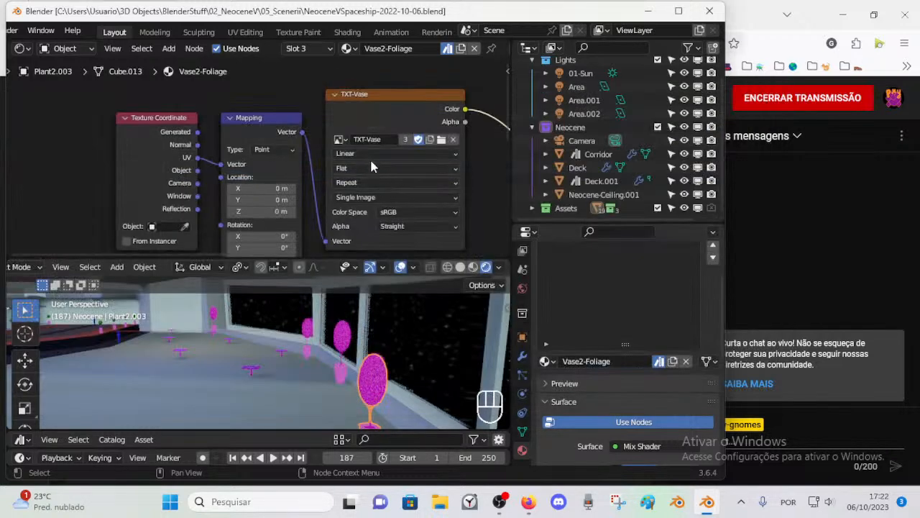
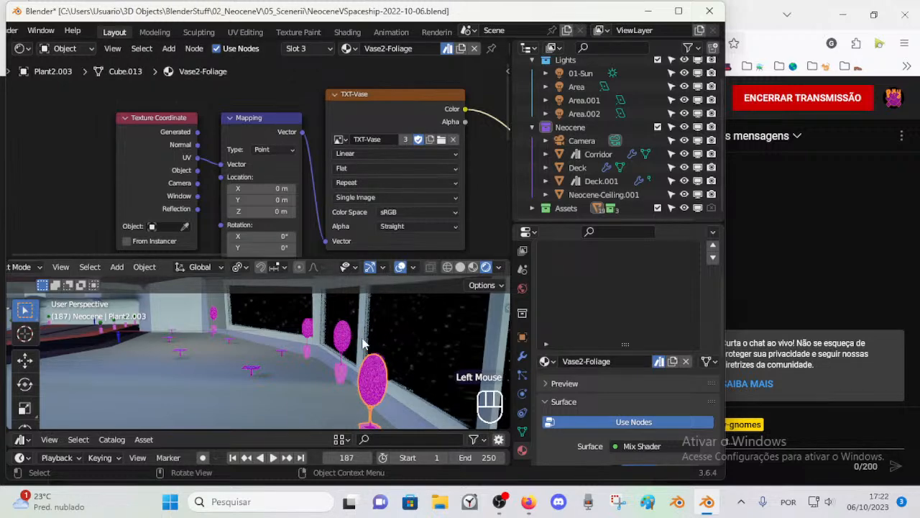
Step: Enter Edit Mode on the nearest potted plant, view it up close, and deselect all of its mesh
key("Tab")
middle_click_drag(364, 348, 316, 345, "shift")
scroll(352, 343, "up", 1)
middle_click_drag(316, 345, 287, 382, "shift")
scroll(288, 383, "down", 1)
scroll(287, 383, "up", 2)
middle_click_drag(287, 383, 316, 356)
key("alt+a")
key("a")
scroll(260, 207, "down", 1)
key("a")
key("alt+a")
scroll(301, 362, "up", 1)
middle_click_drag(302, 360, 288, 386)
scroll(300, 362, "down", 1)
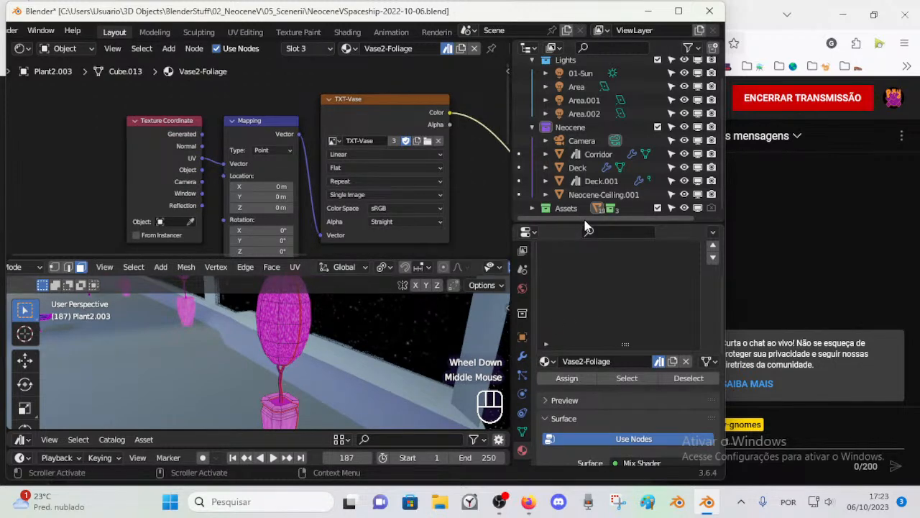
Step: Enlarge the Properties editor, check the plant's Vase2-Vase, Vase2-Trunk and Vase2-Foliage materials ending on Vase2-Foliage, and save the file
left_click_drag(586, 225, 586, 160)
scroll(579, 291, "down", 3)
scroll(563, 305, "up", 4)
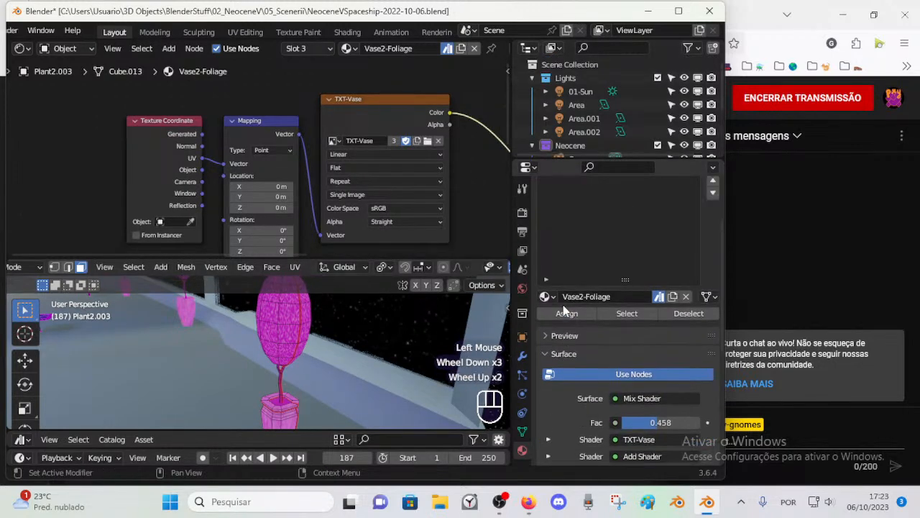
left_click(574, 230)
left_click(568, 216)
left_click(568, 229)
left_click(568, 242)
scroll(366, 189, "down", 1)
middle_click_drag(337, 196, 312, 181)
left_click(566, 215)
left_click(568, 230)
left_click(570, 243)
scroll(331, 127, "up", 2)
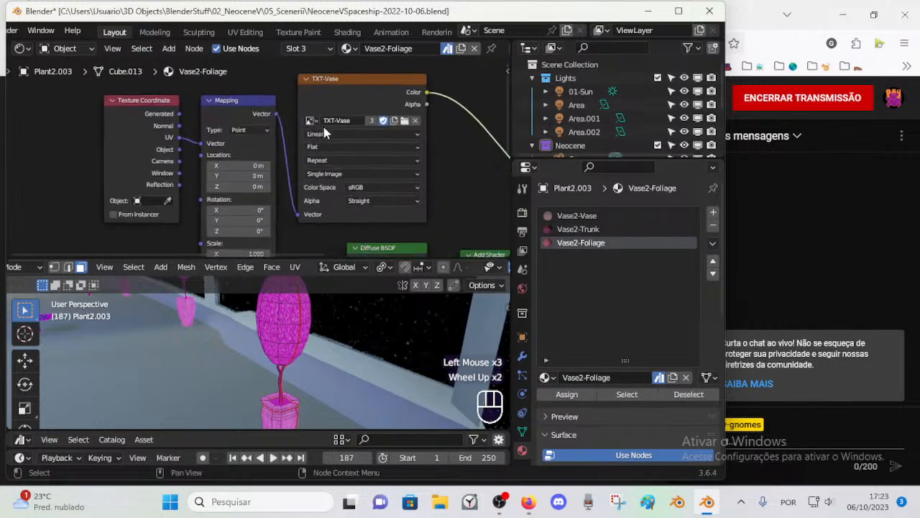
key("ctrl+s")
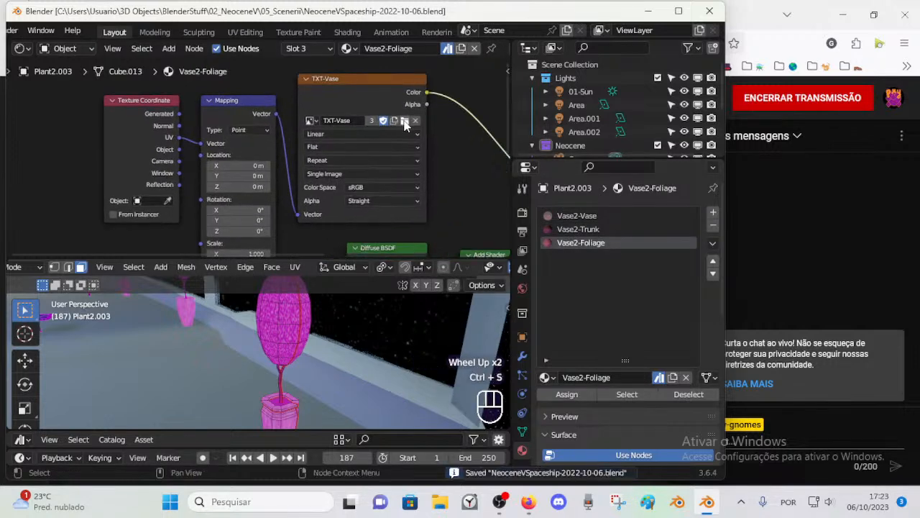
Step: Maximize the Blender window, save the file, and enable automatic packing of external resources
right_click(333, 121)
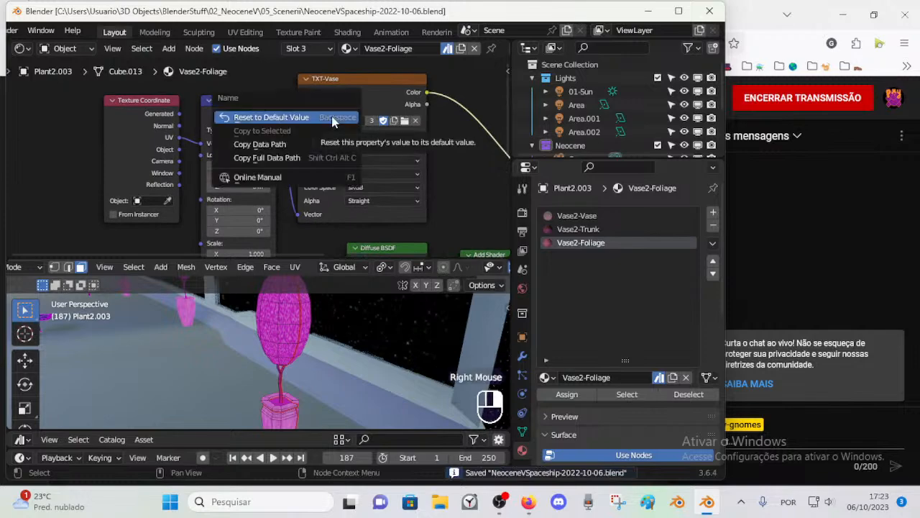
scroll(33, 31, "up", 1)
double_click(43, 11)
key("ctrl+s")
left_click(21, 27)
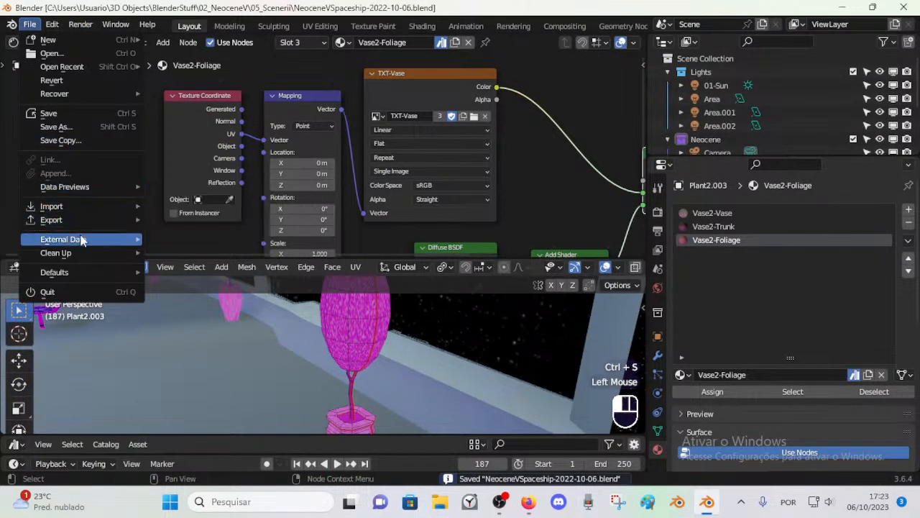
mouse_move(80, 242)
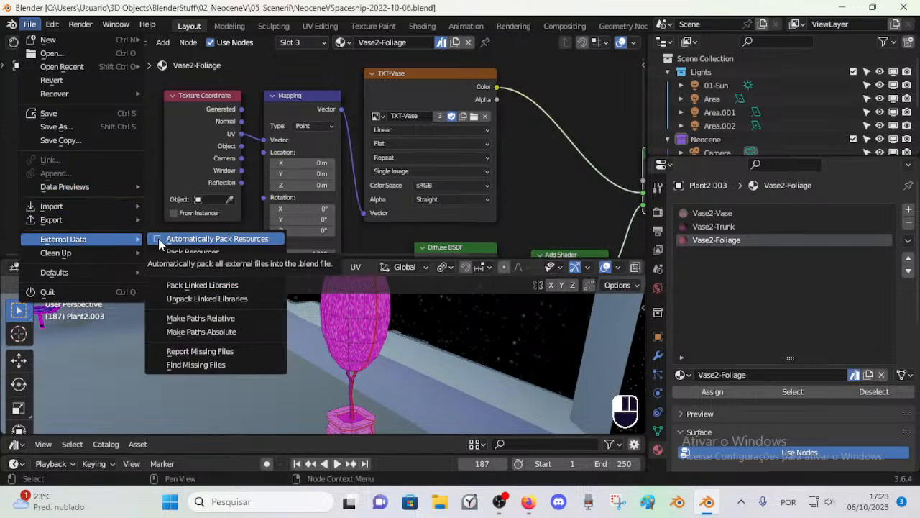
left_click(159, 240)
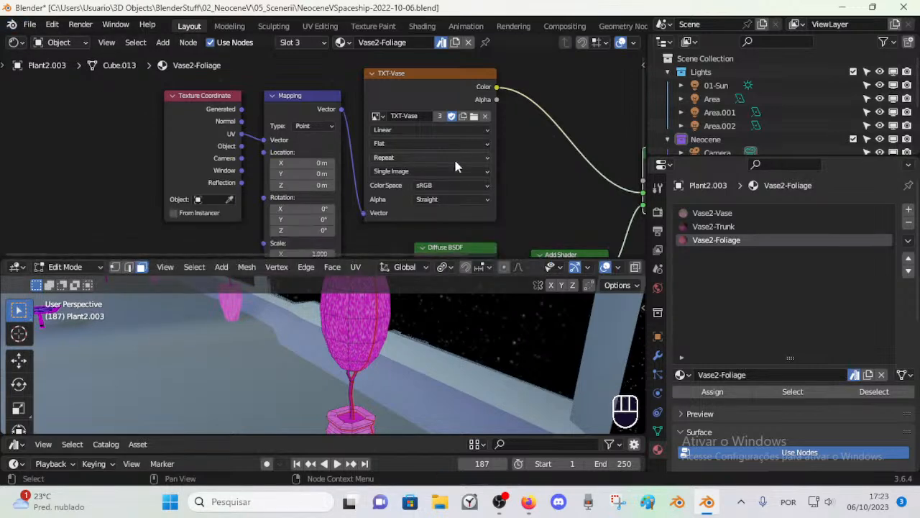
Step: Find vase-01.png in the 02_Library folder's AssetLibrary-02-Props/Texture-Props subfolder and load it into the Vase2-Foliage image texture node
left_click(473, 117)
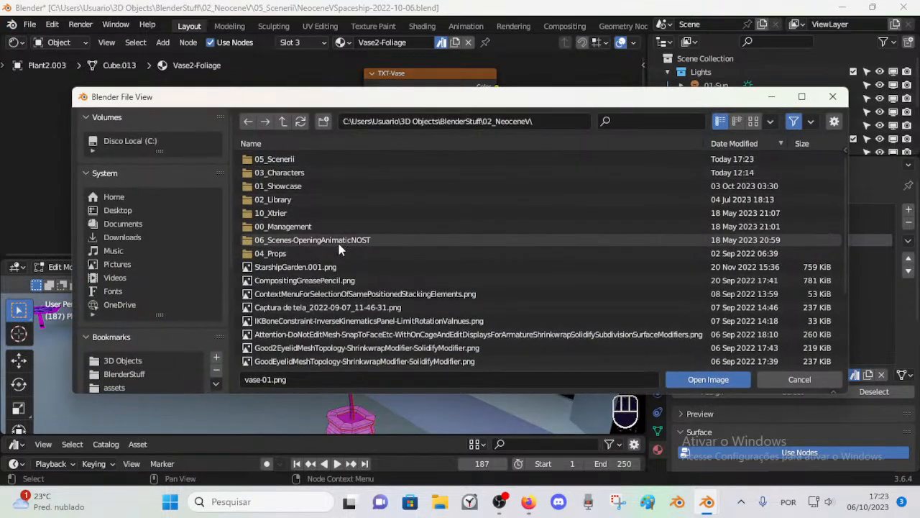
left_click(289, 187)
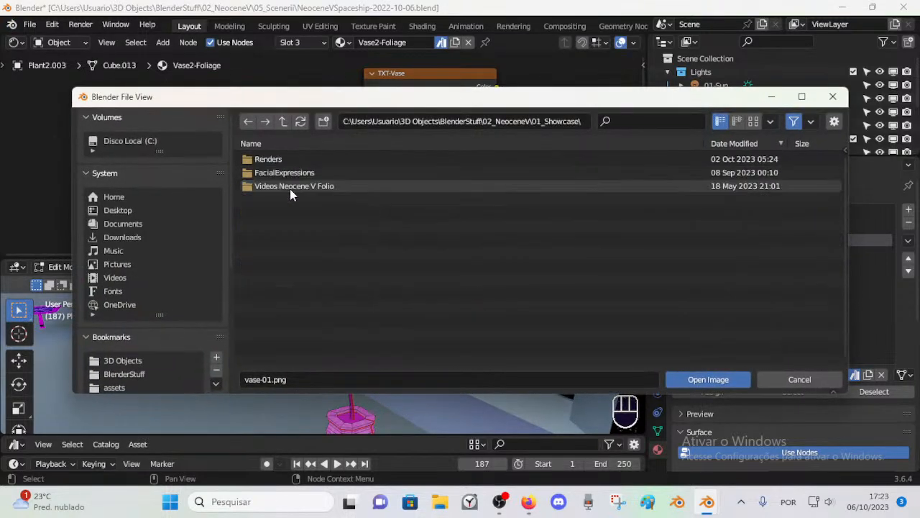
left_click(284, 123)
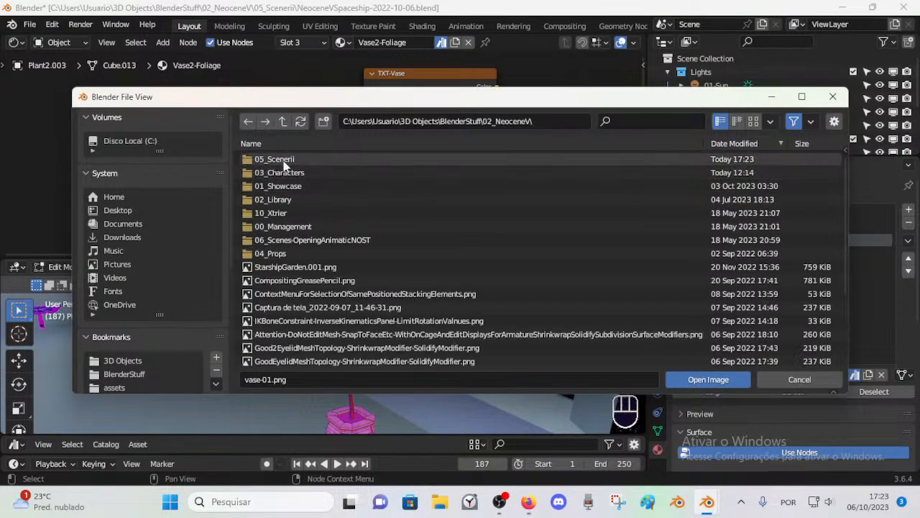
double_click(288, 201)
double_click(297, 173)
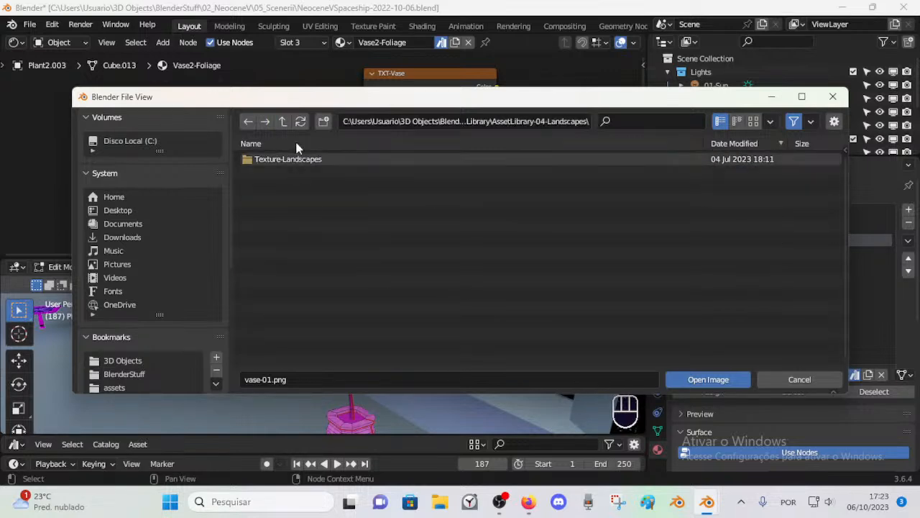
left_click(282, 122)
double_click(298, 158)
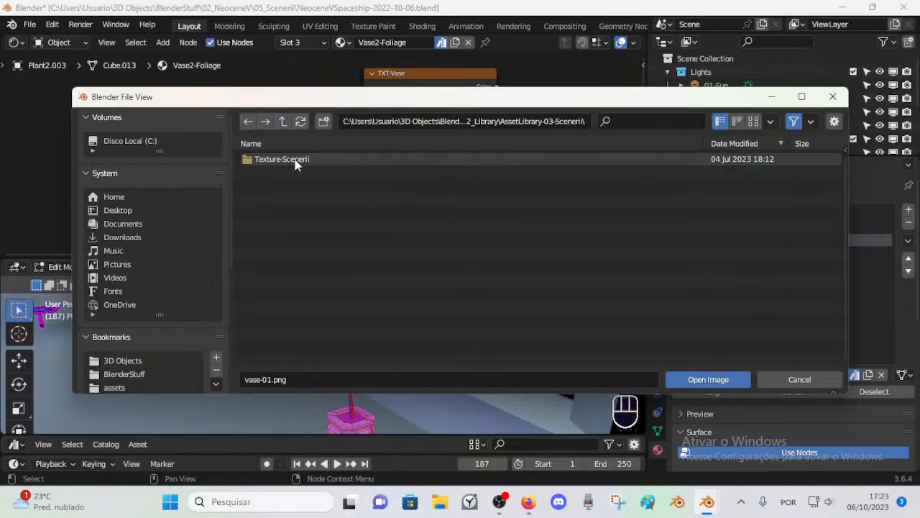
double_click(285, 160)
left_click(282, 122)
left_click(282, 122)
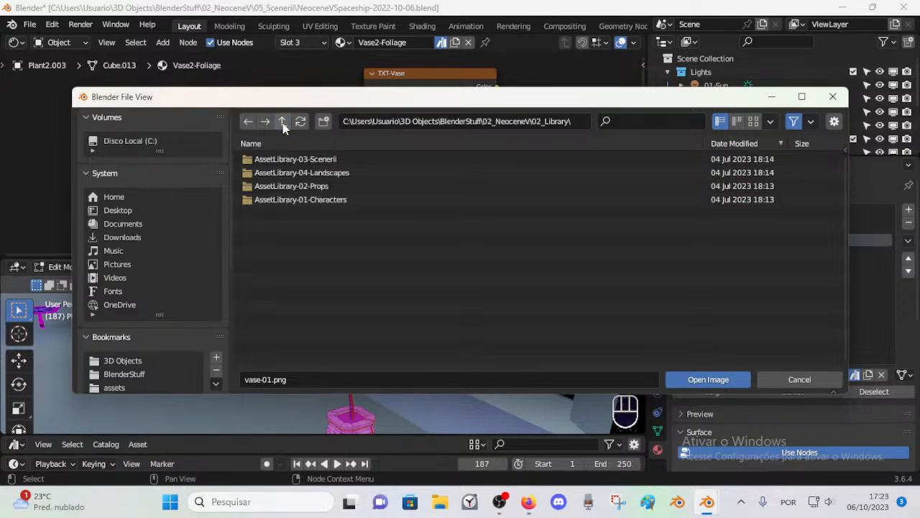
double_click(282, 200)
left_click(282, 121)
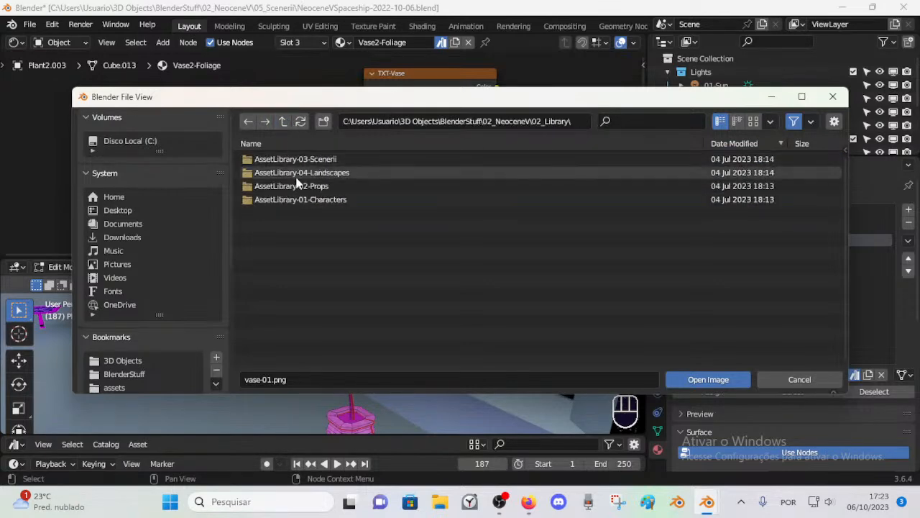
double_click(295, 186)
double_click(288, 159)
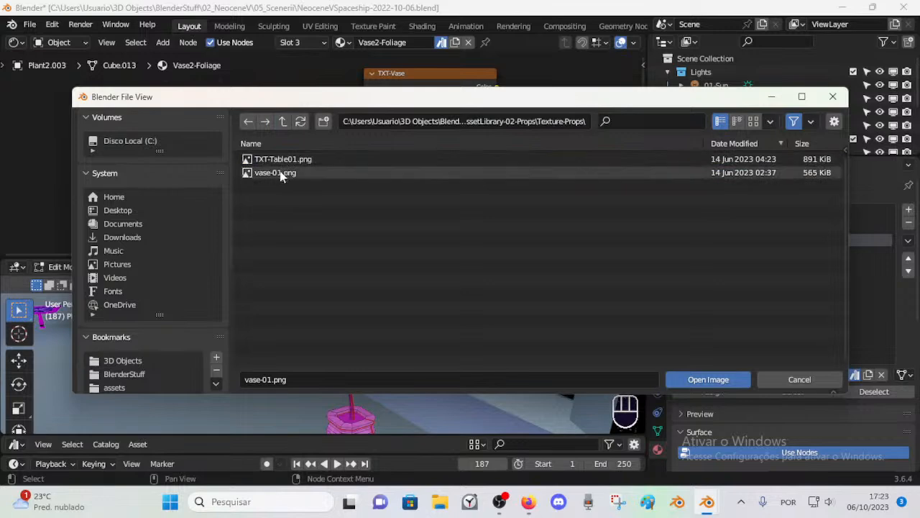
double_click(280, 173)
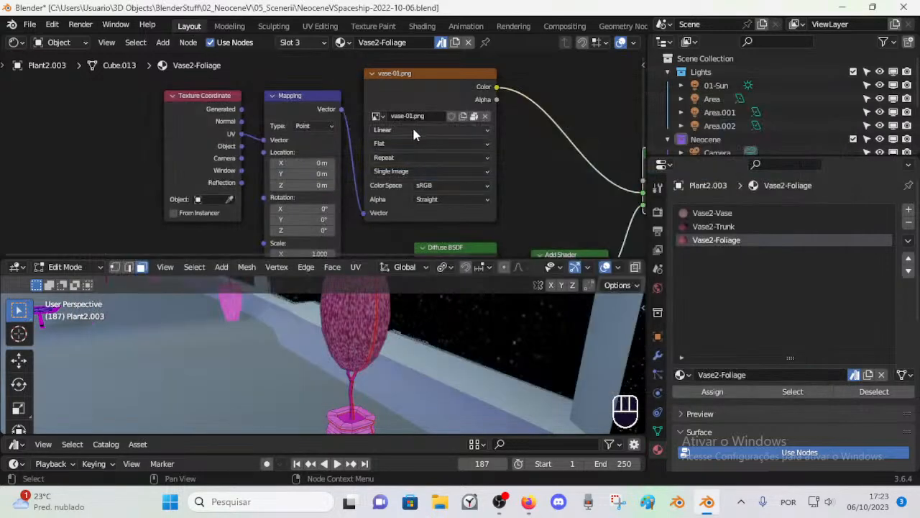
Step: Rename the image in the Vase2-Trunk texture node to vase-01.png, copying the name from the Vase2-Foliage image
scroll(350, 313, "down", 1)
middle_click_drag(350, 313, 363, 334)
scroll(375, 338, "up", 2)
scroll(374, 343, "down", 2)
left_click(719, 226)
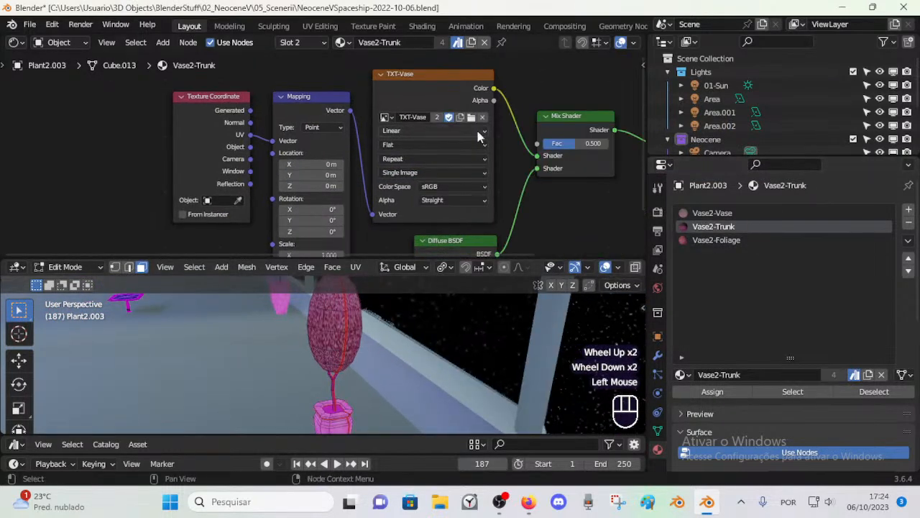
left_click(740, 240)
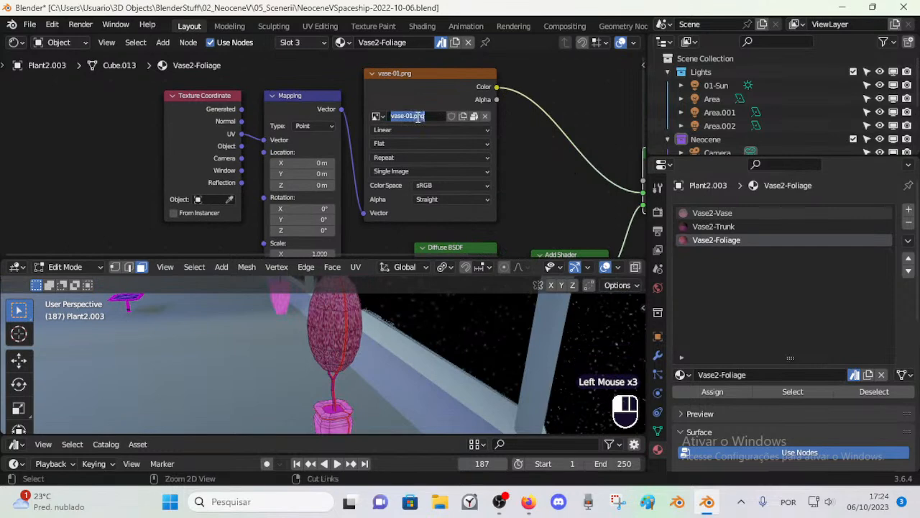
left_click(719, 226)
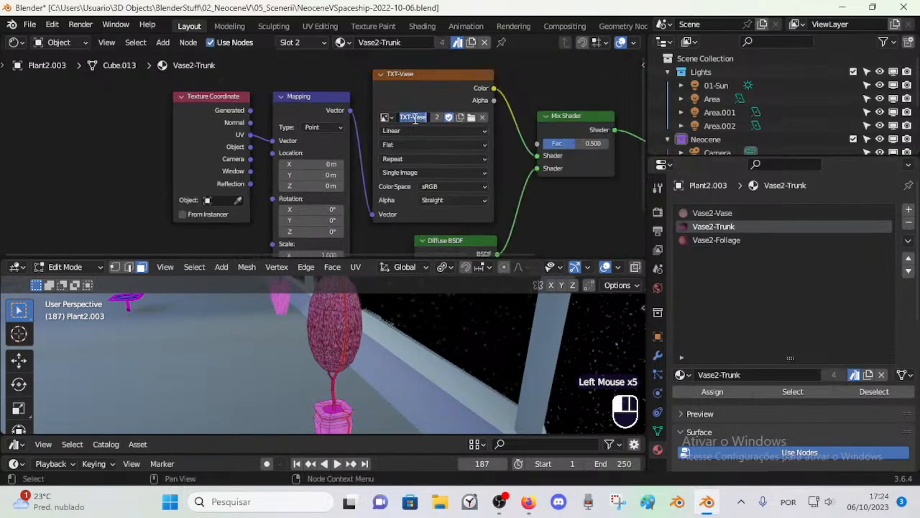
key("Return")
Step: Load vase-01.png from the AssetLibrary-02-Props Texture-Props folder into the Vase2-Trunk material's image texture node
left_click(471, 117)
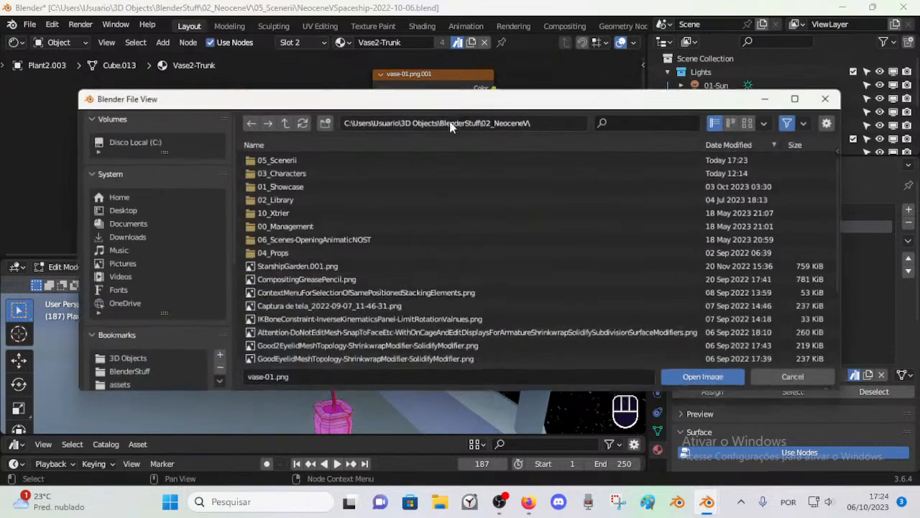
double_click(278, 200)
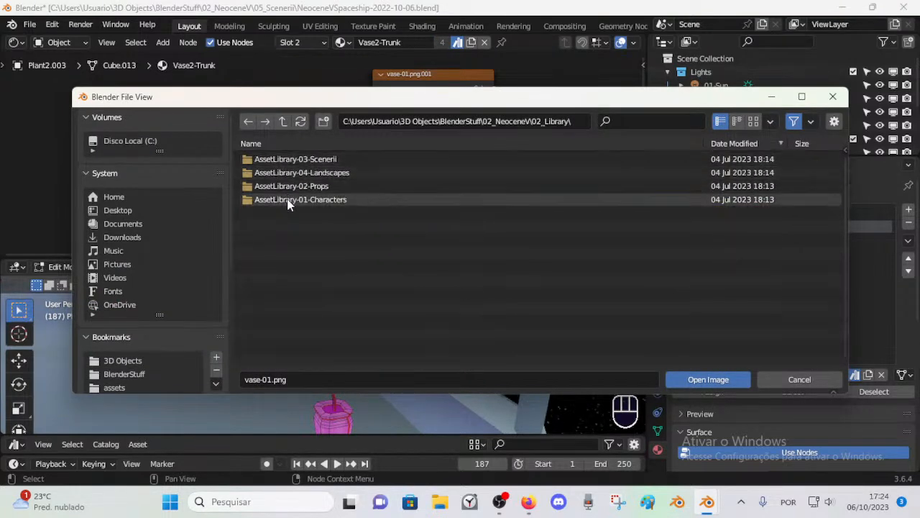
double_click(287, 185)
double_click(286, 159)
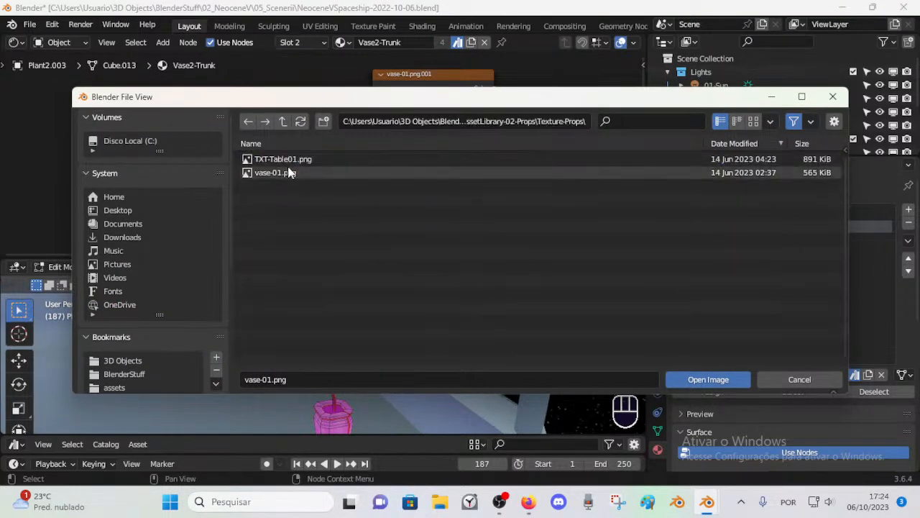
double_click(284, 175)
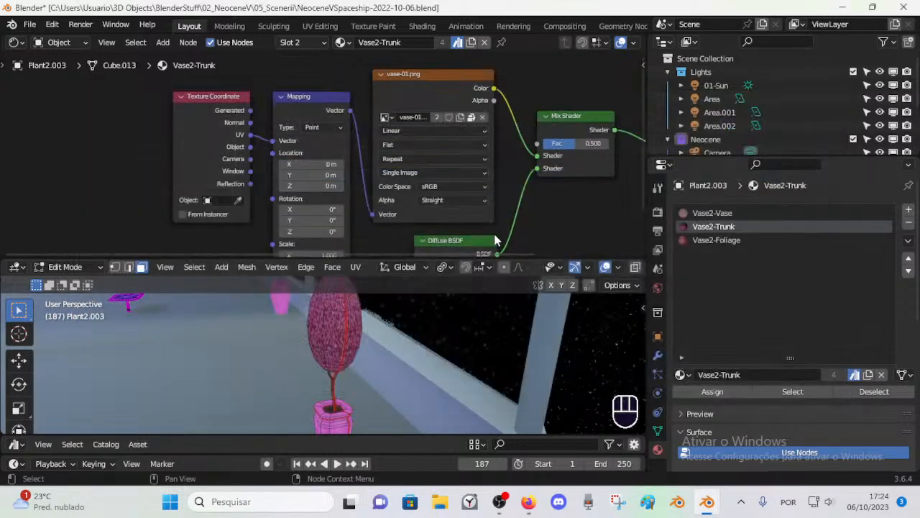
Step: Load vase-01.png from the Texture-Props folder into the Vase2-Vase material's image texture node
left_click(748, 213)
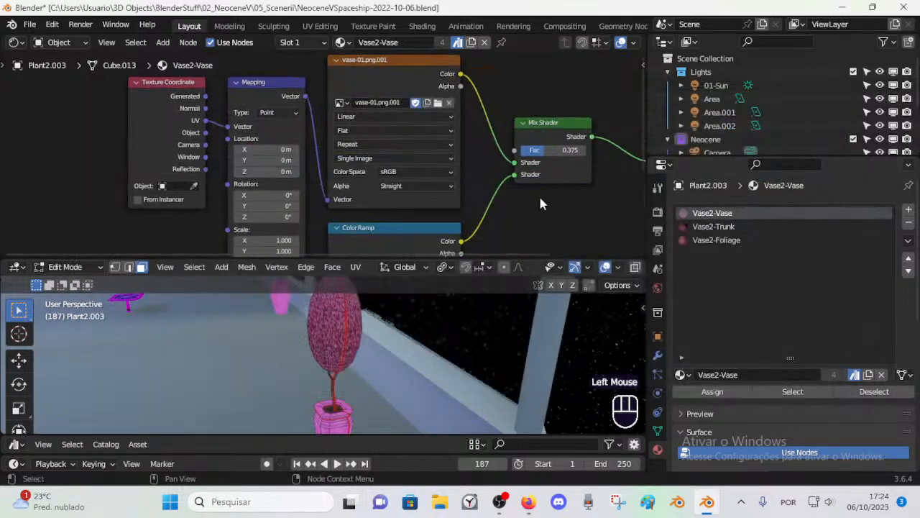
left_click(438, 104)
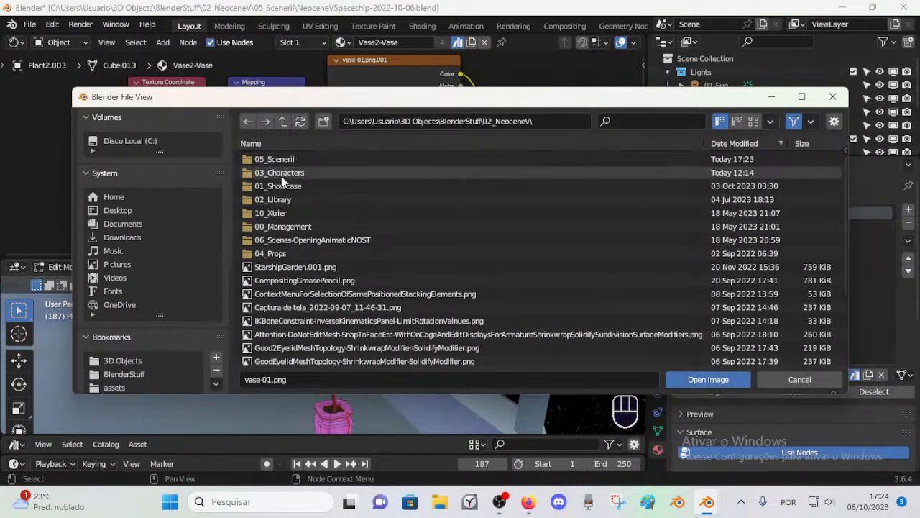
double_click(284, 201)
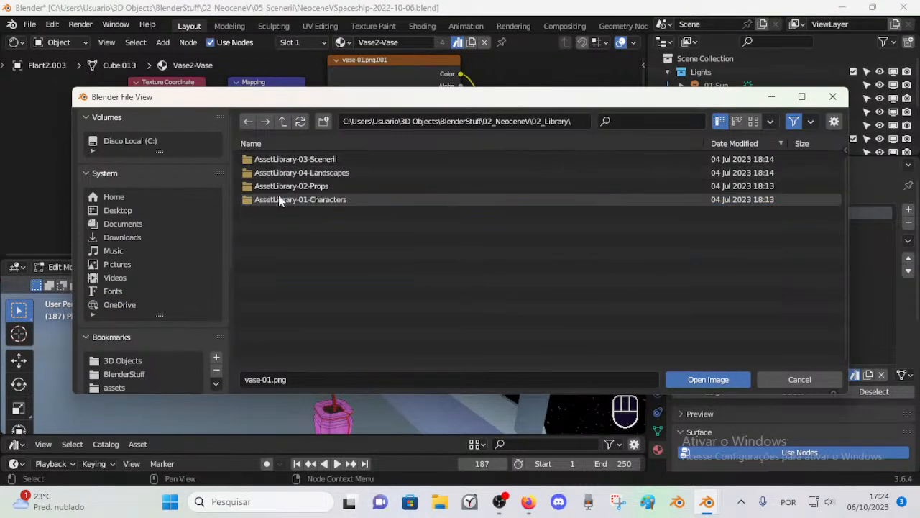
double_click(288, 186)
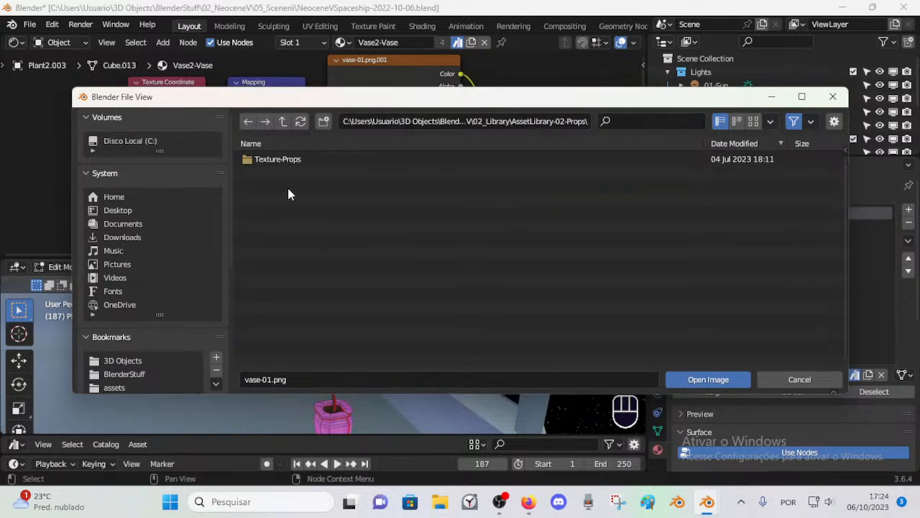
double_click(286, 161)
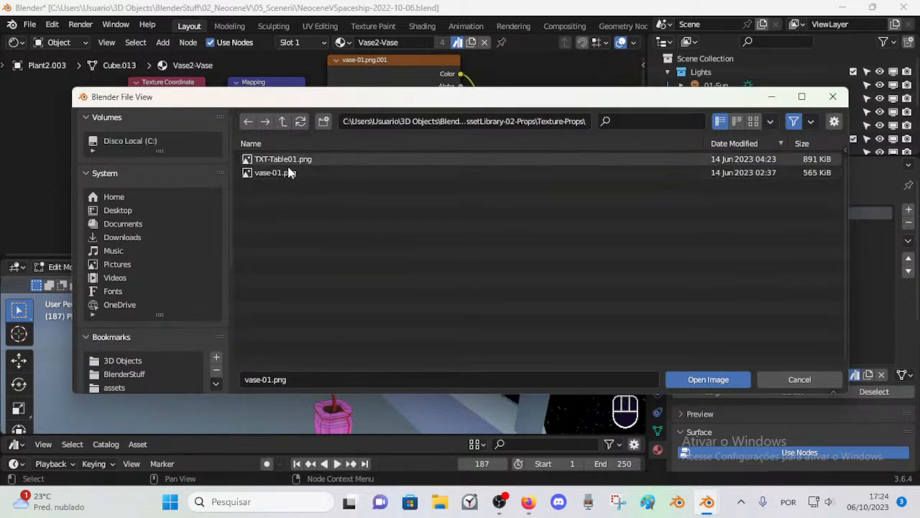
double_click(288, 173)
Step: Return the plant to Object Mode, inspect its retextured foliage and vase from several angles, and save the file
middle_click_drag(352, 339, 335, 320)
key("ctrl+Tab")
scroll(336, 362, "up", 3)
middle_click_drag(335, 321, 365, 343, "shift")
scroll(333, 377, "up", 1)
scroll(362, 341, "down", 1, "shift")
middle_click_drag(361, 339, 350, 403, "shift")
scroll(335, 344, "down", 2)
scroll(335, 344, "down", 1)
middle_click_drag(335, 344, 354, 313)
middle_click_drag(353, 379, 362, 331, "shift")
middle_click_drag(361, 331, 335, 399)
key("ctrl+s")
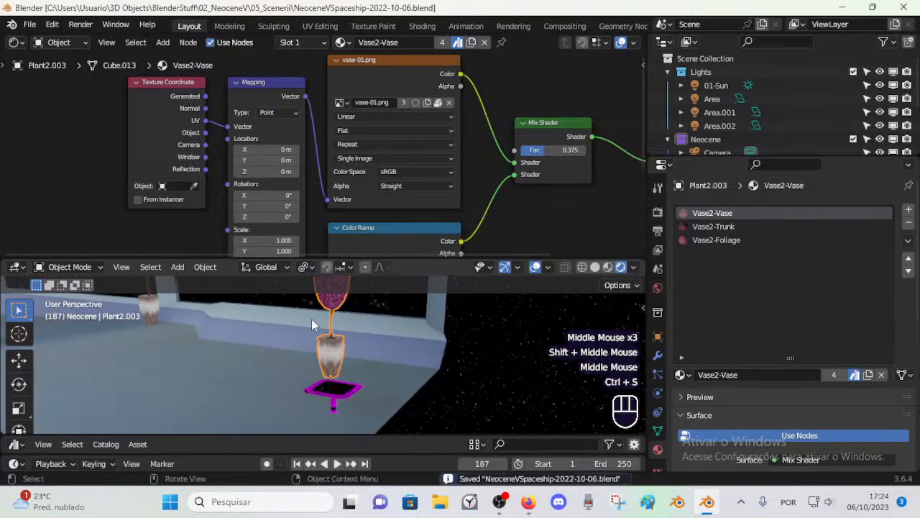
Step: Turn off automatic packing of external resources and save the file
left_click(29, 24)
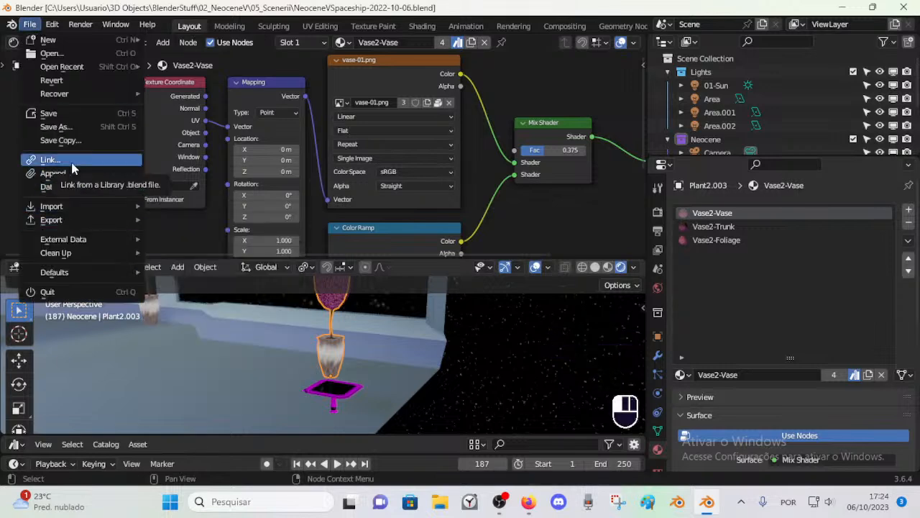
mouse_move(76, 242)
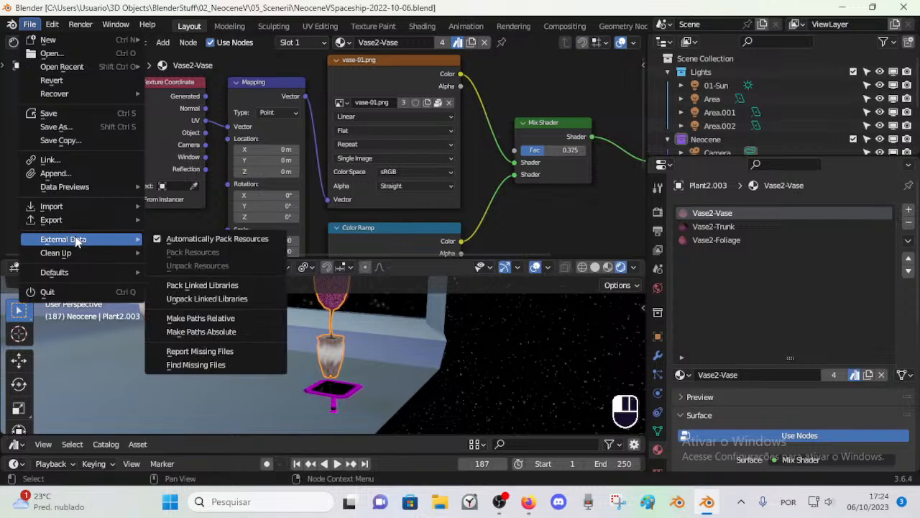
left_click(161, 241)
middle_click_drag(244, 323, 296, 359)
key("ctrl+s")
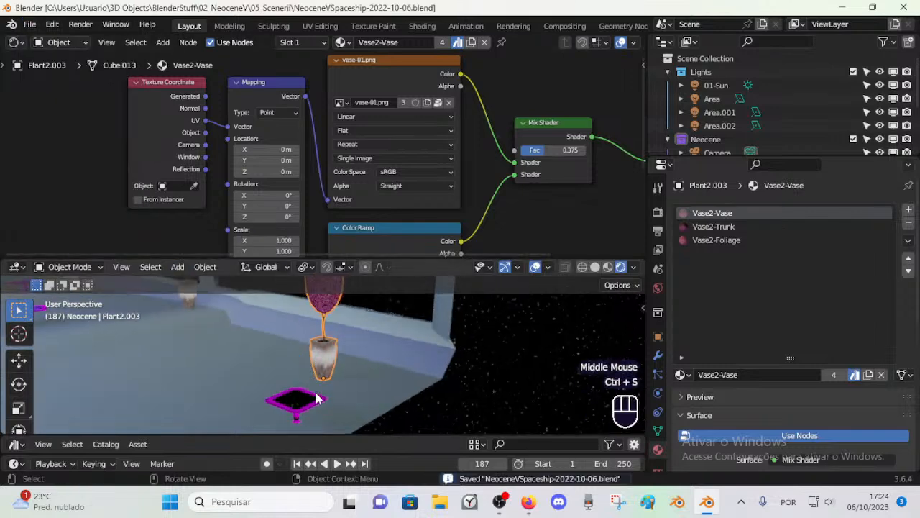
Step: Load TXT-Table01.png from the AssetLibrary-02-Props Texture-Props folder into the image texture node of the table's Asset material
left_click(316, 399)
scroll(337, 351, "up", 1)
middle_click_drag(327, 403, 402, 323, "shift")
scroll(277, 355, "up", 1)
key("Tab")
left_click(701, 226)
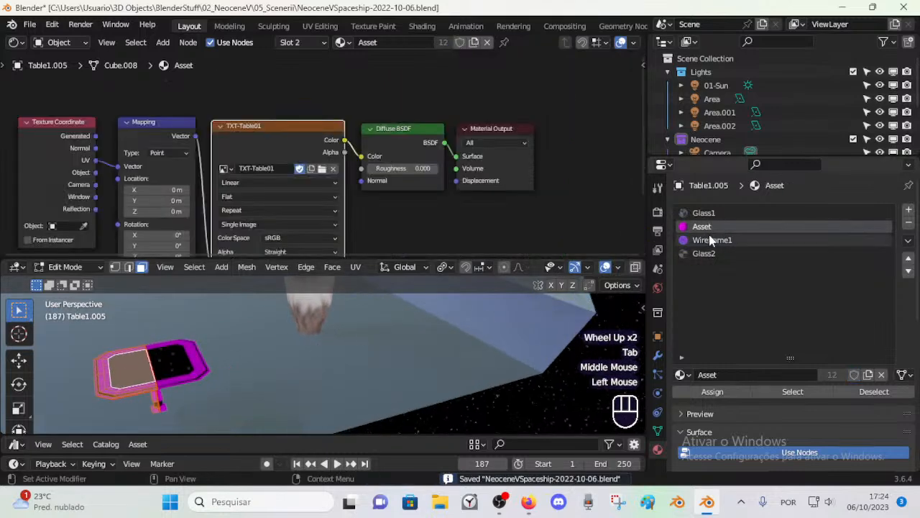
left_click(321, 169)
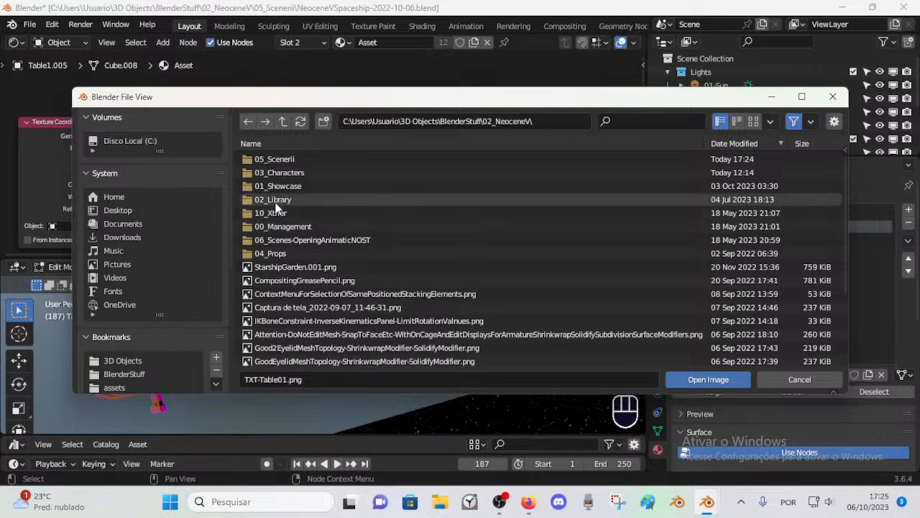
left_click(276, 201)
left_click(277, 186)
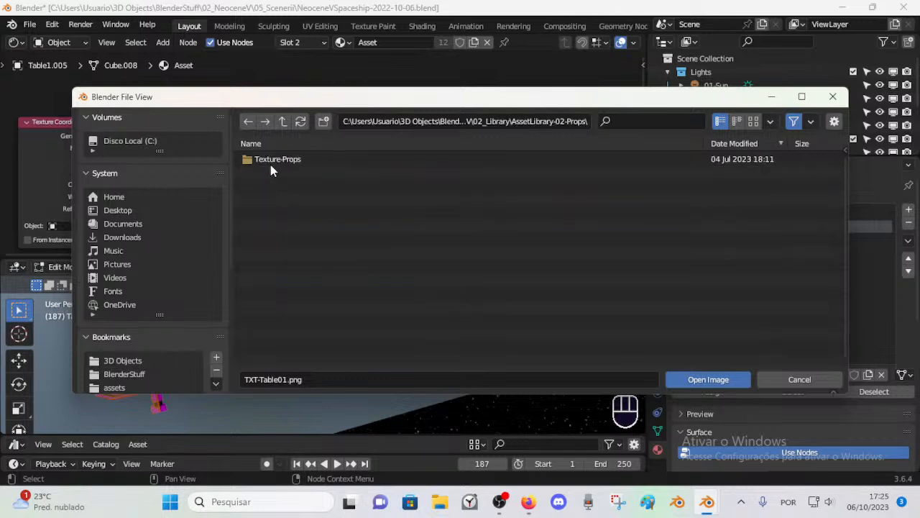
left_click(272, 161)
double_click(289, 161)
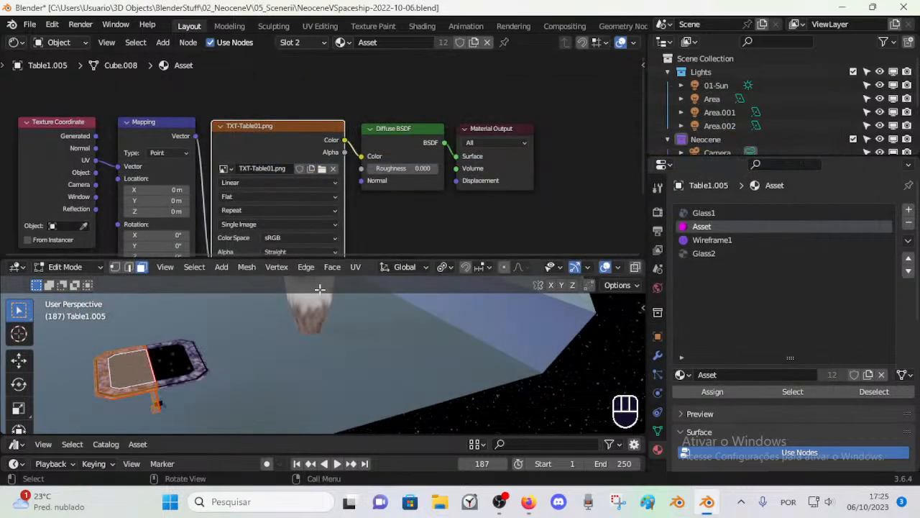
middle_click_drag(234, 344, 293, 344)
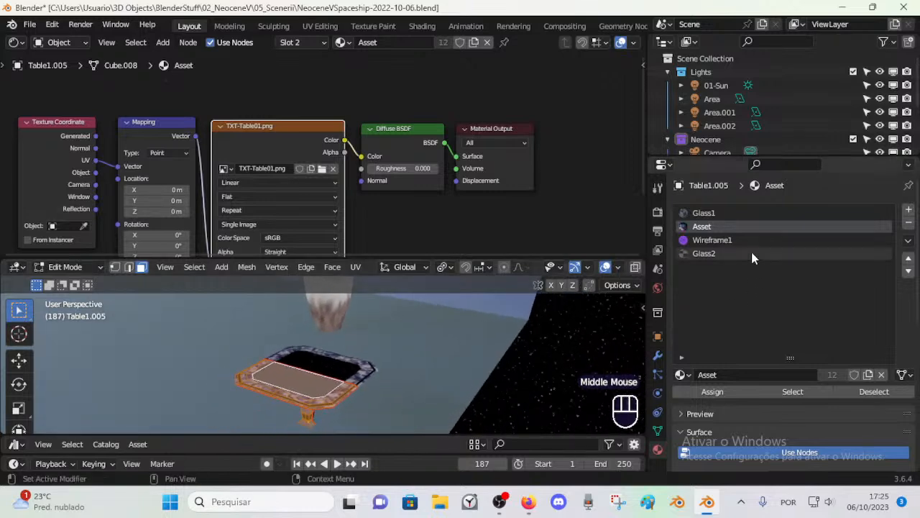
Step: Examine the shader nodes of the table's Wireframe1 material for any missing textures
left_click(715, 241)
middle_click_drag(505, 124, 336, 155)
scroll(421, 144, "down", 4)
scroll(373, 192, "up", 4)
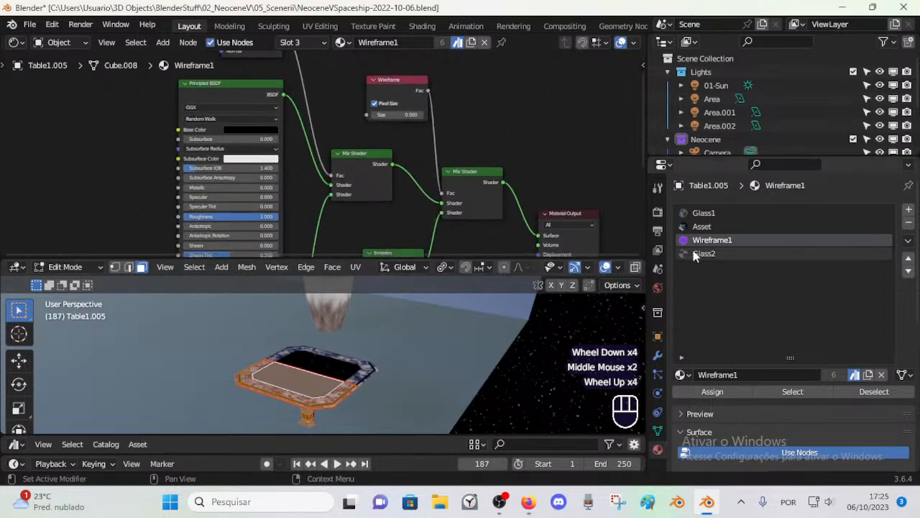
scroll(424, 188, "down", 4)
scroll(364, 214, "up", 3)
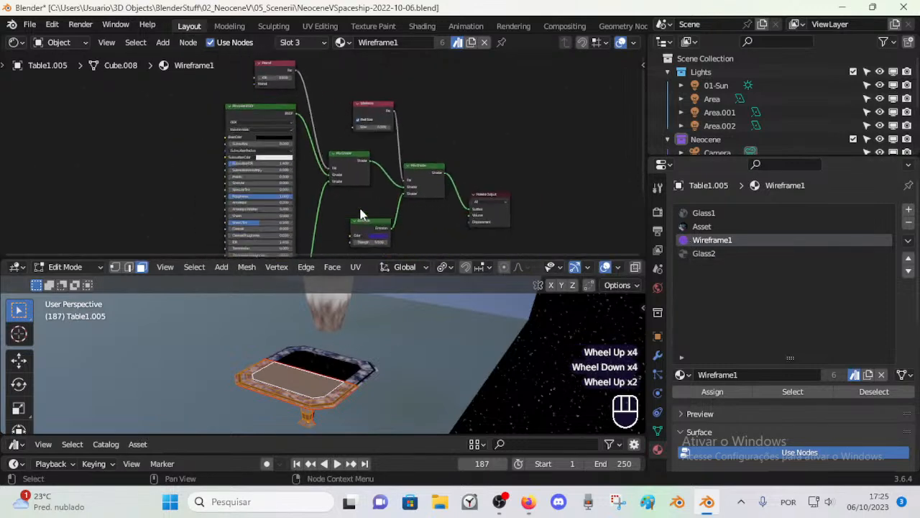
Step: Return the table to Object Mode and inspect the other tables and plants across the deck
key("ctrl+Tab")
middle_click_drag(336, 336, 384, 361)
middle_click_drag(384, 361, 228, 348)
middle_click_drag(302, 340, 356, 389, "shift")
middle_click_drag(355, 389, 321, 345)
scroll(321, 346, "down", 1)
scroll(353, 399, "down", 1, "shift")
middle_click_drag(353, 399, 388, 389, "shift")
middle_click_drag(388, 390, 406, 403)
scroll(410, 361, "down", 1)
scroll(410, 365, "down", 1)
middle_click_drag(406, 402, 282, 352)
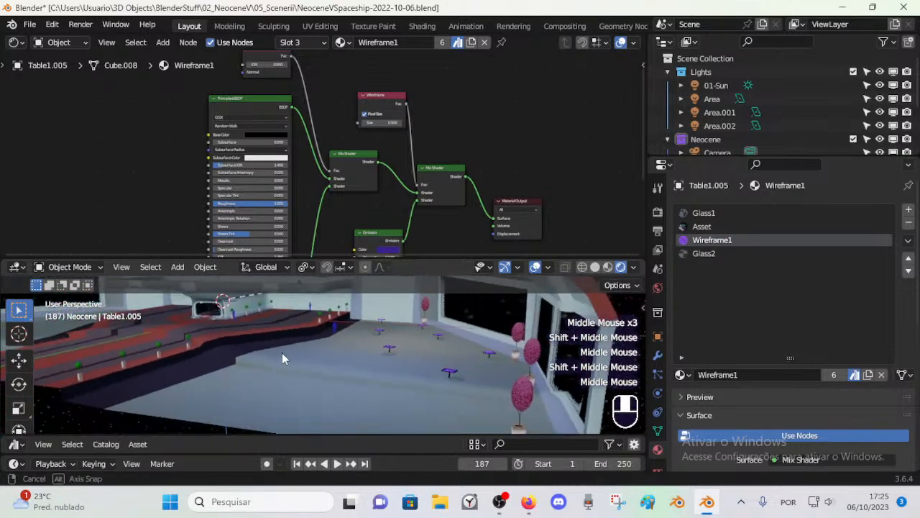
Step: Select another table farther along the deck and examine its frame and glass top up close
scroll(389, 366, "up", 2)
middle_click_drag(389, 367, 272, 337, "shift")
left_click(394, 365)
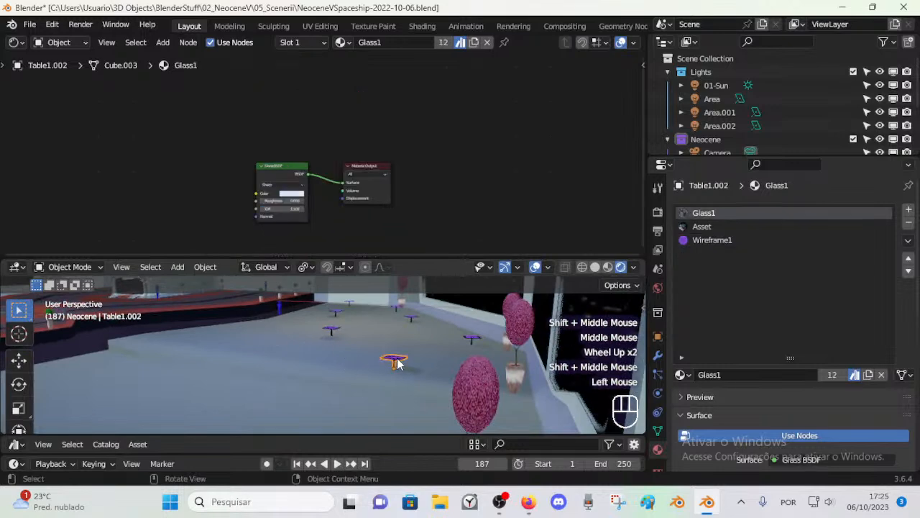
scroll(406, 359, "up", 4)
middle_click_drag(421, 348, 204, 332)
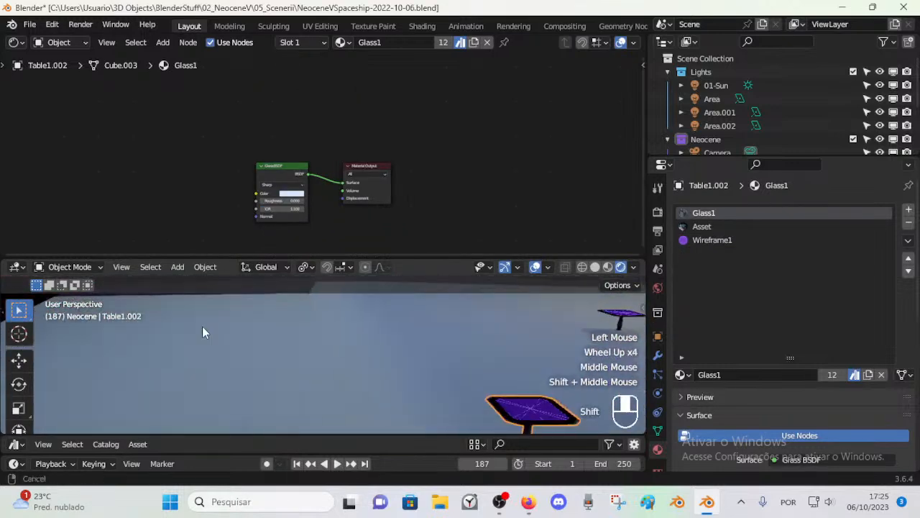
middle_click_drag(402, 355, 395, 382, "shift")
scroll(395, 382, "down", 1)
scroll(338, 353, "down", 2)
middle_click_drag(339, 353, 367, 353, "shift")
middle_click_drag(367, 353, 436, 308)
scroll(463, 324, "down", 2)
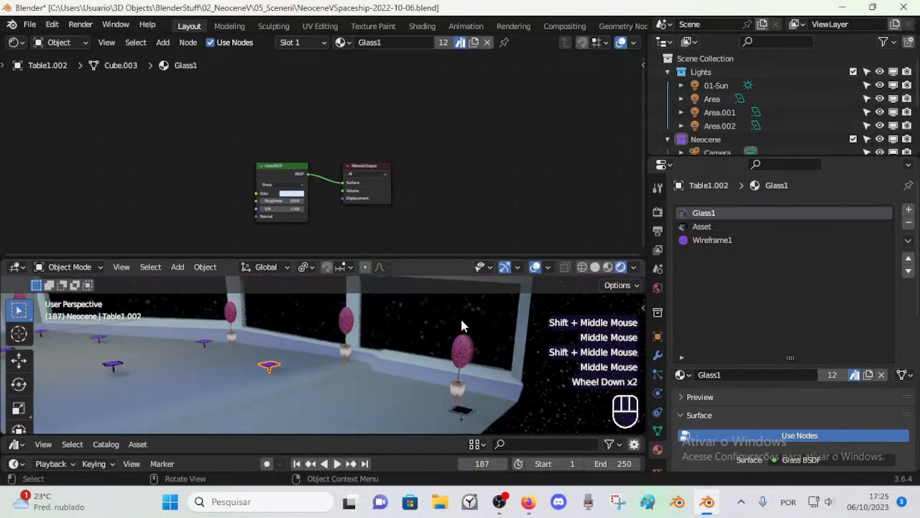
Step: Check the pink plants by the windows and the green plants along the red walkway for missing textures
left_click(463, 360)
left_click(463, 360)
mouse_move(264, 343)
middle_mouse_down("shift")
mouse_move(411, 353)
mouse_move(308, 347)
mouse_move(434, 336)
mouse_move(273, 349)
middle_mouse_up("shift")
scroll(374, 341, "down", 1)
scroll(339, 339, "up", 2)
middle_click_drag(339, 339, 295, 359, "shift")
left_click(257, 367)
scroll(279, 384, "up", 2)
scroll(302, 353, "down", 1)
Step: Select the green plant row and choose vase-01.png as the image in its Vase2-Vase material's texture node
left_click(294, 339)
key("Tab")
scroll(296, 366, "down", 1)
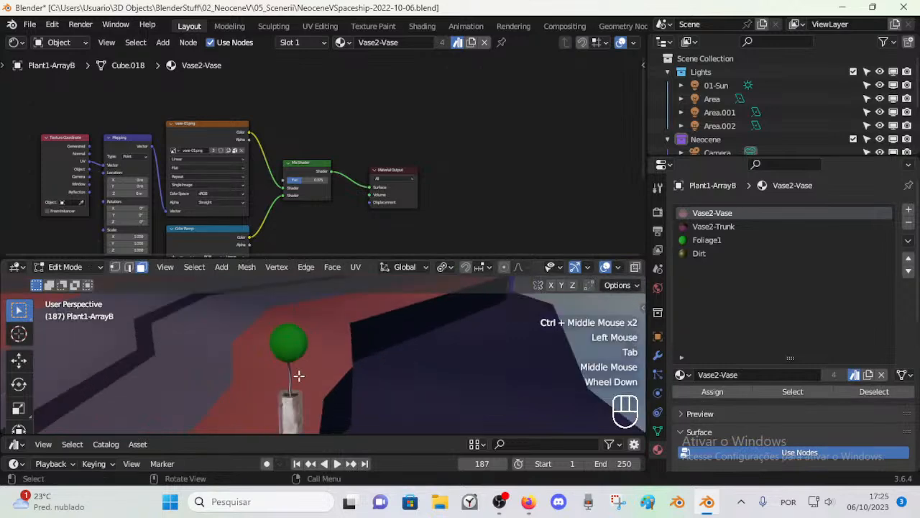
key("Tab")
middle_click_drag(261, 181, 361, 168)
scroll(318, 158, "up", 4)
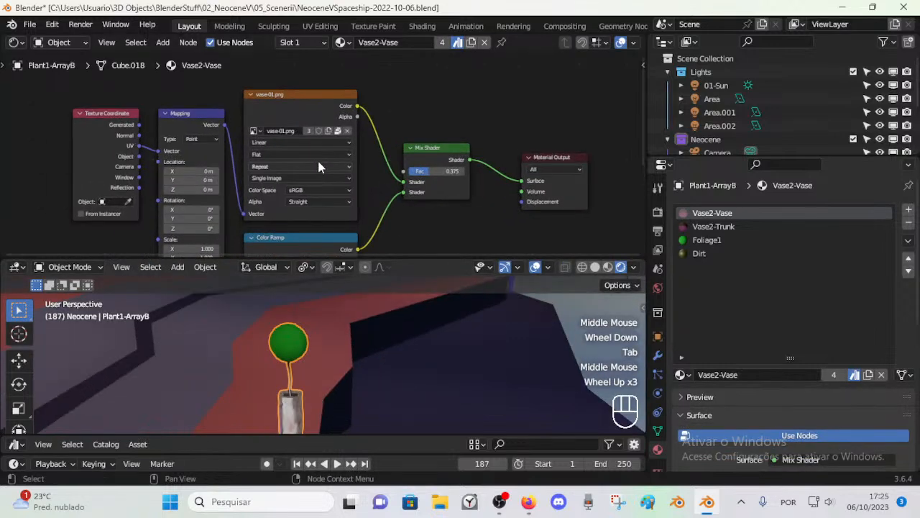
left_click(244, 127)
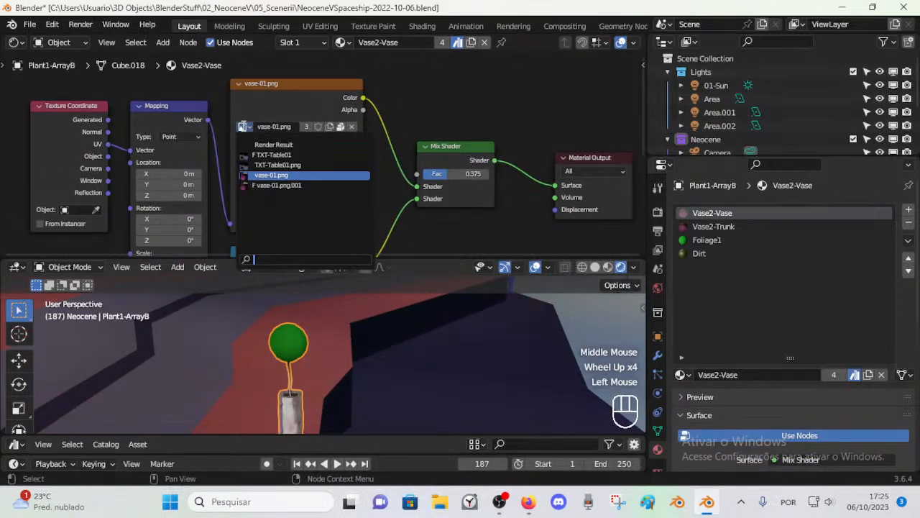
left_click(255, 175)
Step: Inspect the vase texture along the row of green plants from several distances
left_click(303, 390)
key("Tab")
scroll(301, 392, "down", 1)
key("Tab")
left_click(305, 397)
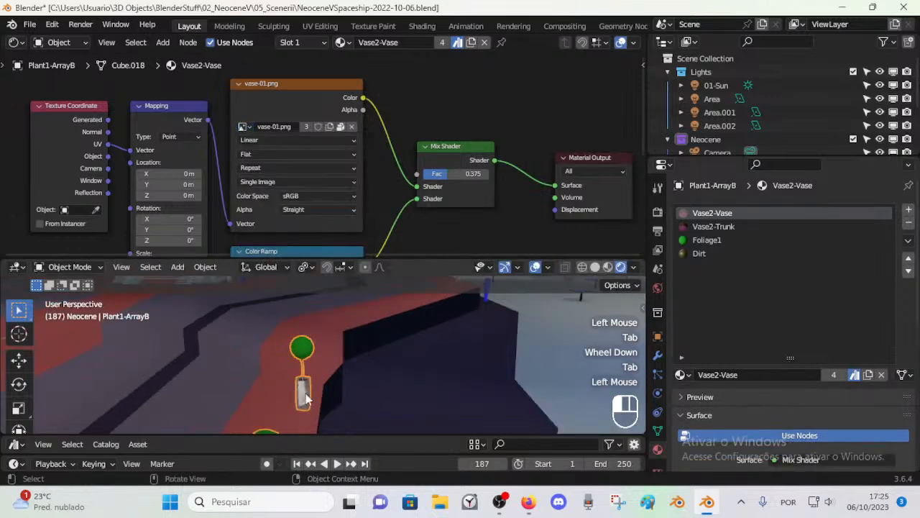
scroll(347, 352, "down", 1)
middle_click_drag(347, 351, 309, 349)
scroll(304, 349, "down", 3)
middle_click_drag(401, 349, 452, 364)
scroll(452, 365, "up", 4)
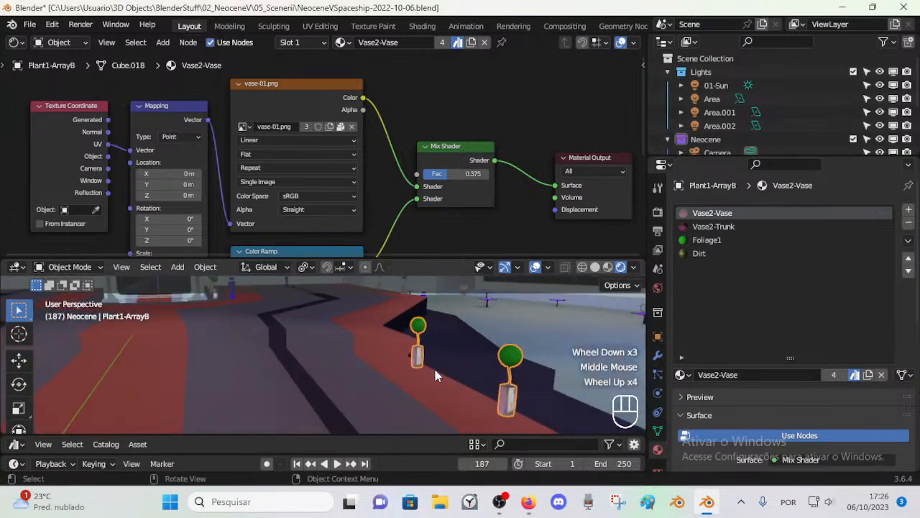
Step: Review the whole deck with its retextured props and save the file
left_click(507, 345)
scroll(507, 341, "down", 3)
middle_click_drag(508, 342, 350, 324)
scroll(348, 342, "down", 1)
middle_click_drag(350, 323, 352, 306)
key("ctrl+s")
Step: Join the node editor and viewport areas into one large 3D Viewport and set it to Material Preview shading
left_click_drag(355, 251, 391, 164)
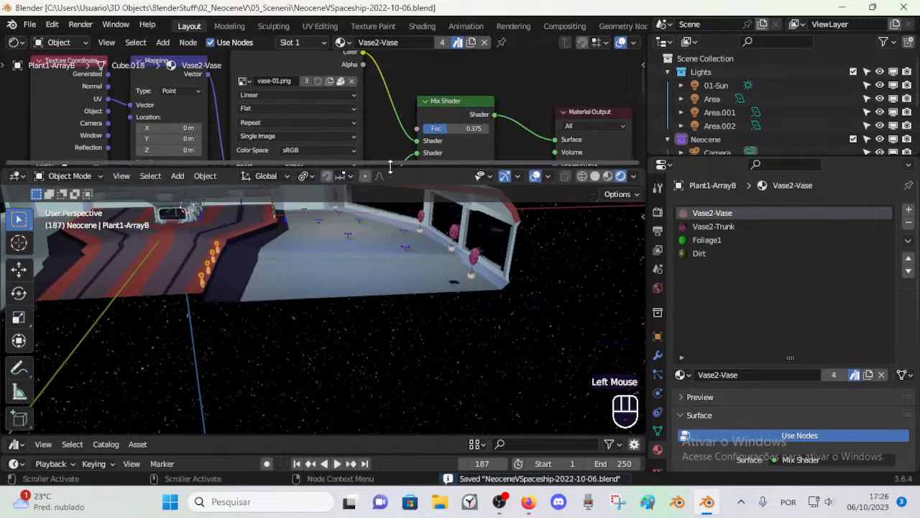
right_click(390, 166)
left_click(328, 185)
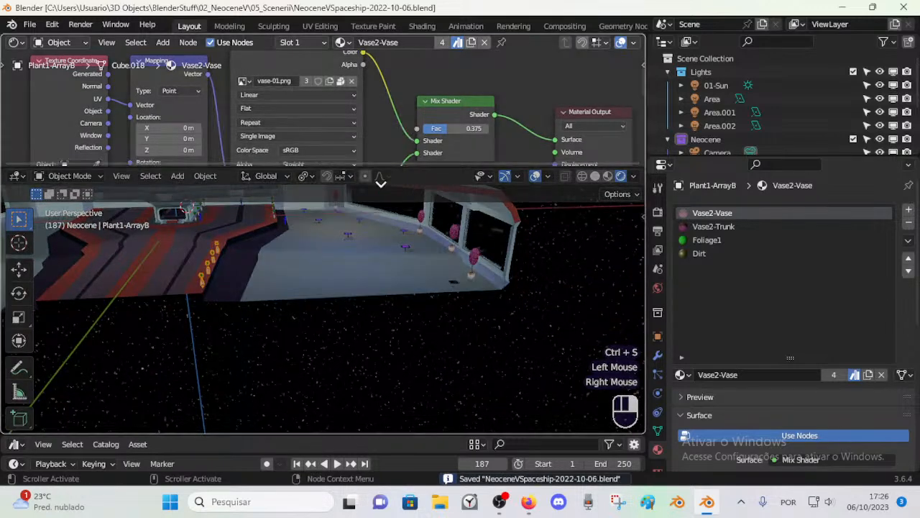
left_click(318, 212)
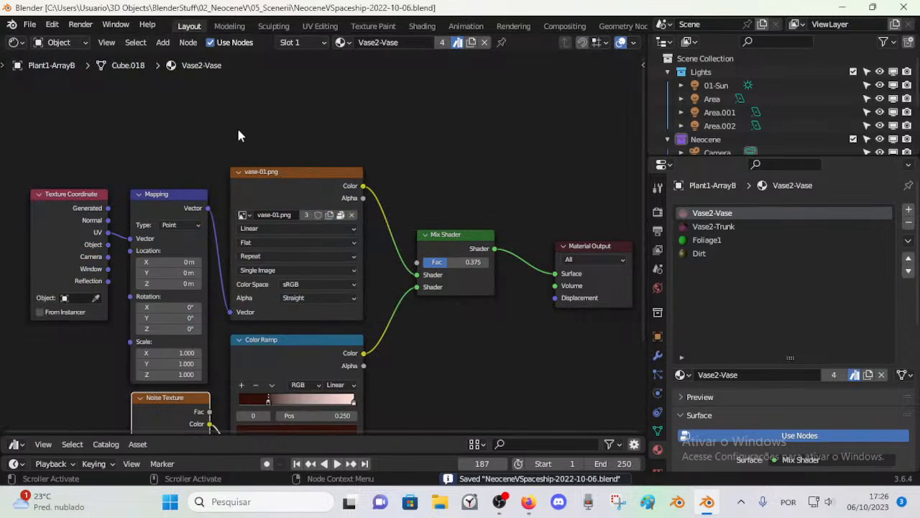
key("shift+F5")
scroll(288, 230, "down", 3)
middle_click_drag(290, 235, 273, 258)
left_click(608, 42)
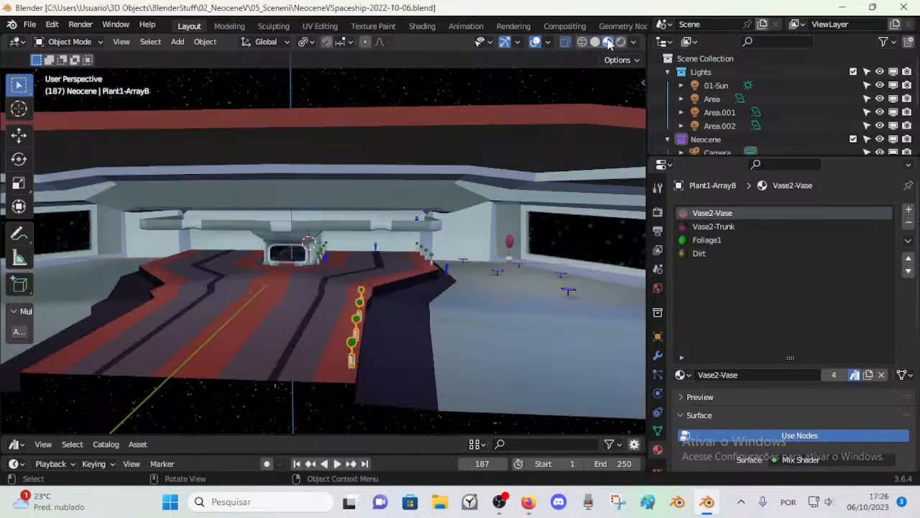
Step: Open the Corridor object in Edit Mode and enable the edit-mode display of its Mirror and Array modifiers
middle_click_drag(444, 257, 356, 306)
left_click(356, 306)
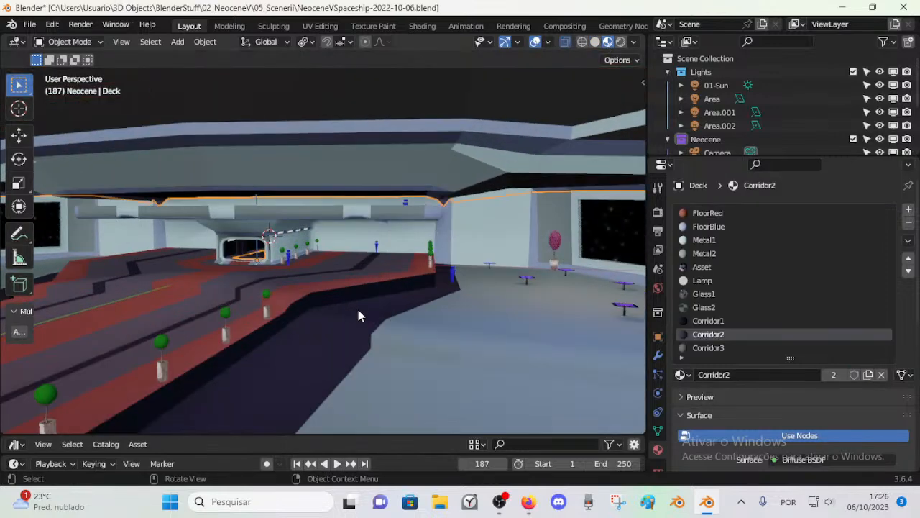
middle_click_drag(259, 302, 312, 313)
scroll(372, 273, "up", 5)
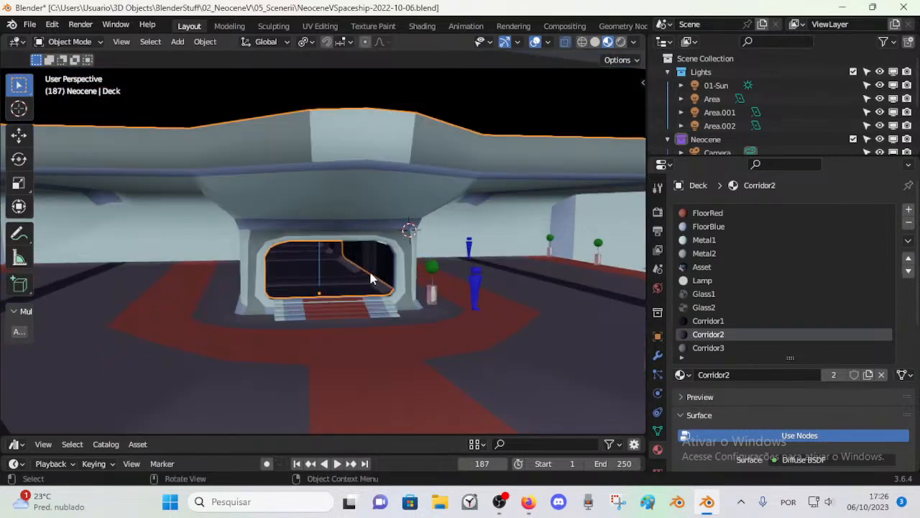
left_click(332, 272)
key("Tab")
scroll(335, 277, "up", 5)
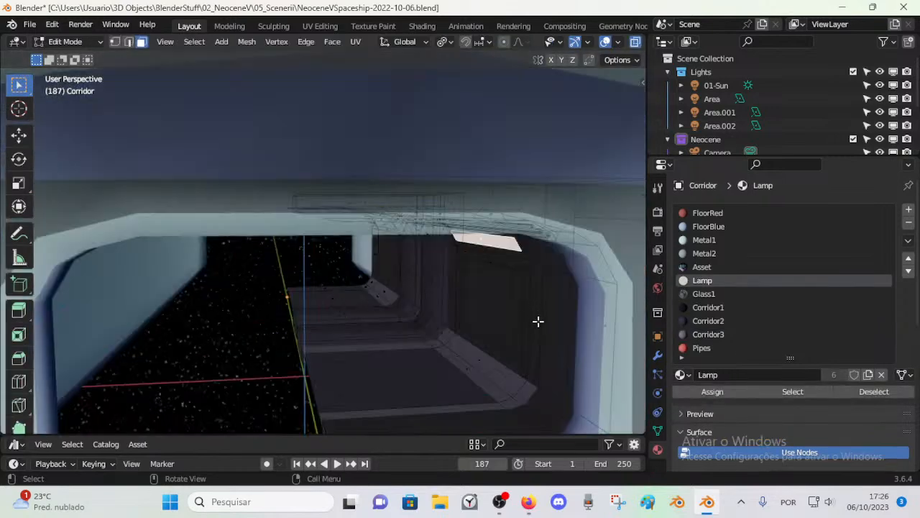
left_click(658, 354)
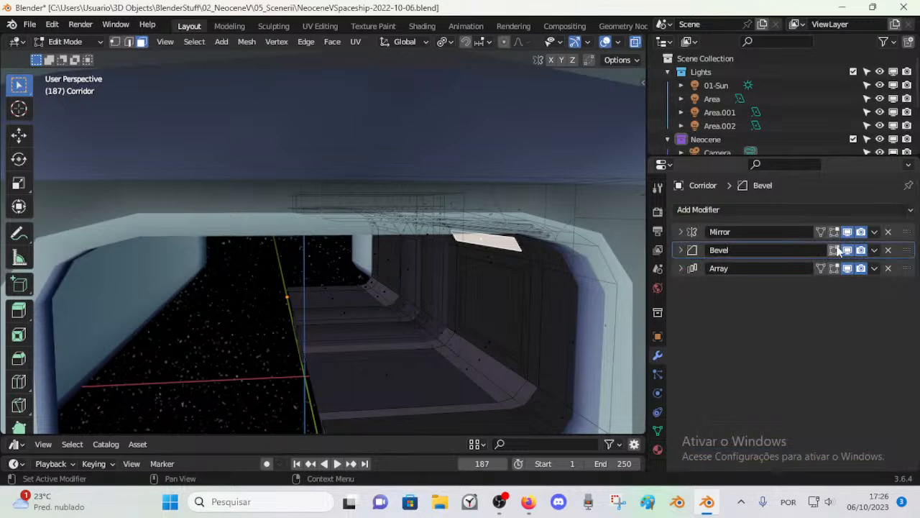
left_click(834, 267)
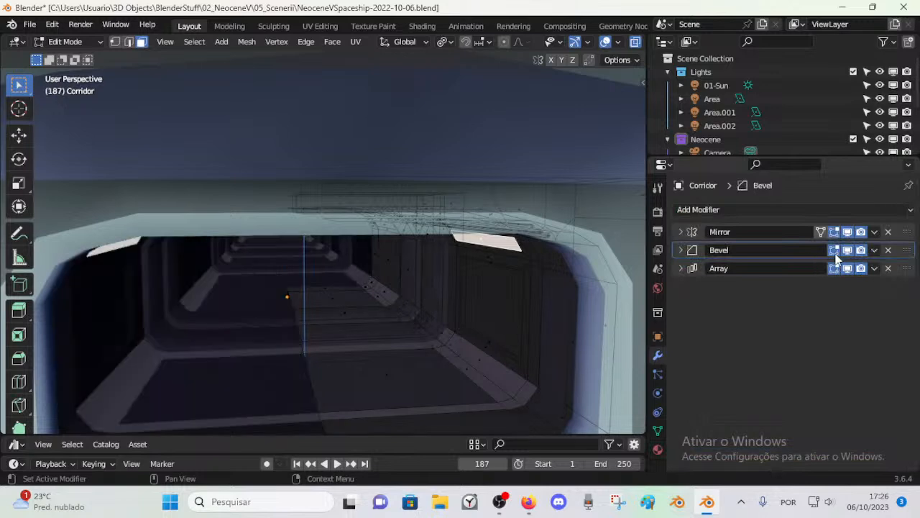
middle_click_drag(417, 309, 391, 324)
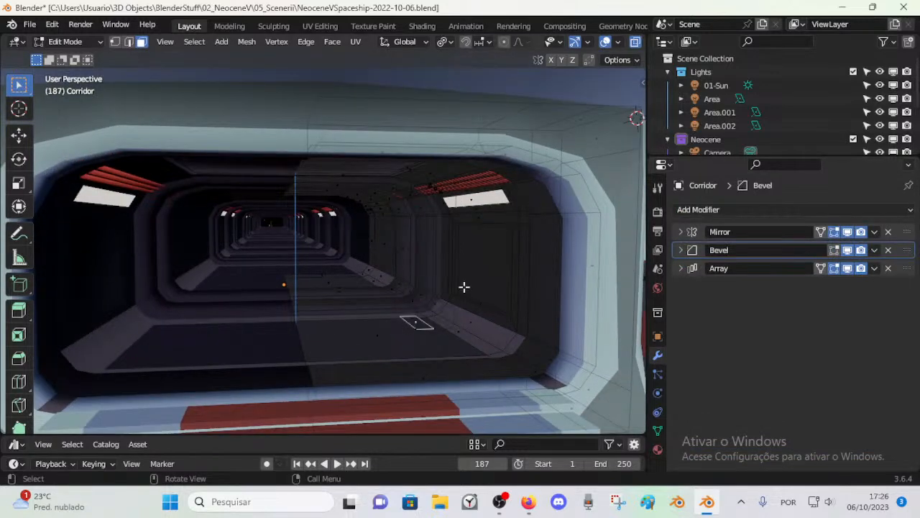
Step: Select the corridor's nearest floor face using Select Linked delimited by material
left_click(383, 334)
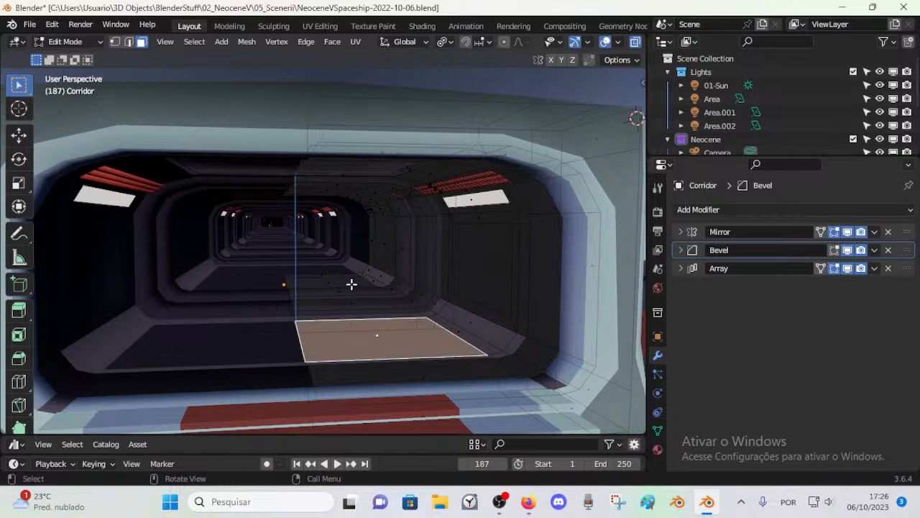
key("alt+a")
key("l")
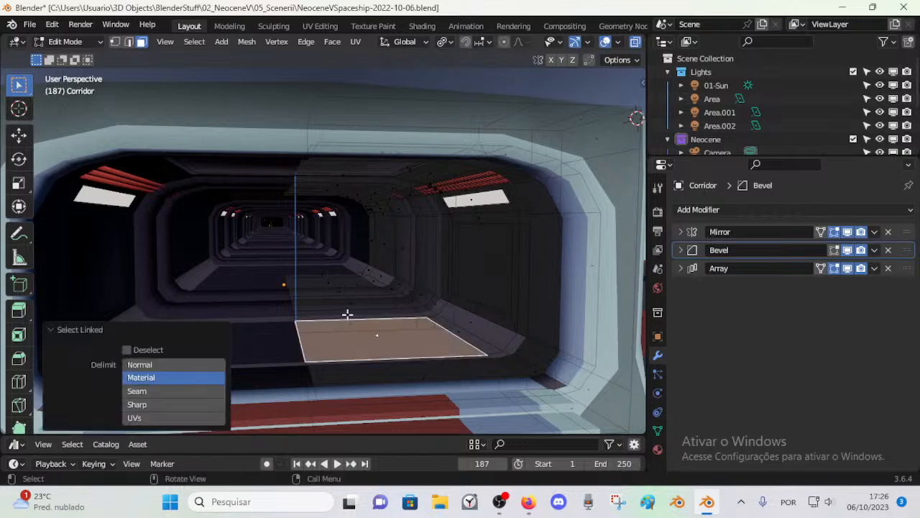
key("ctrl+z")
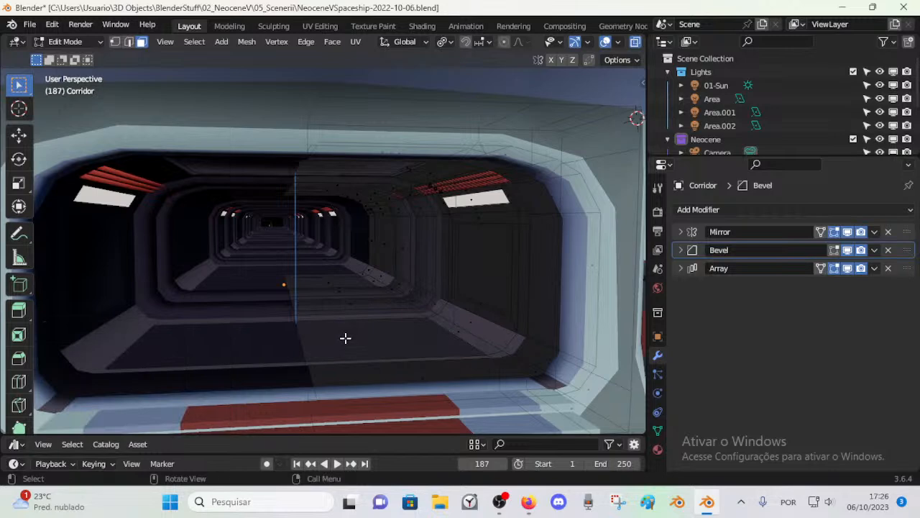
key("l")
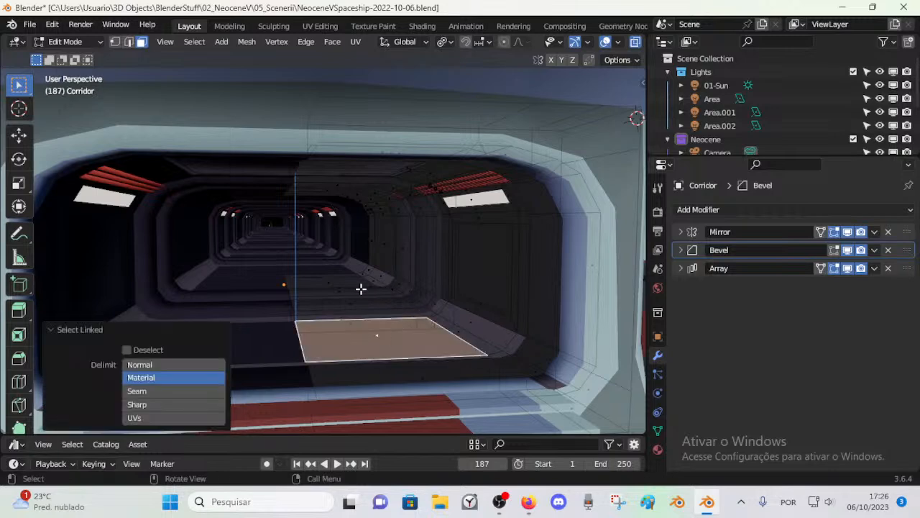
key("ctrl+z")
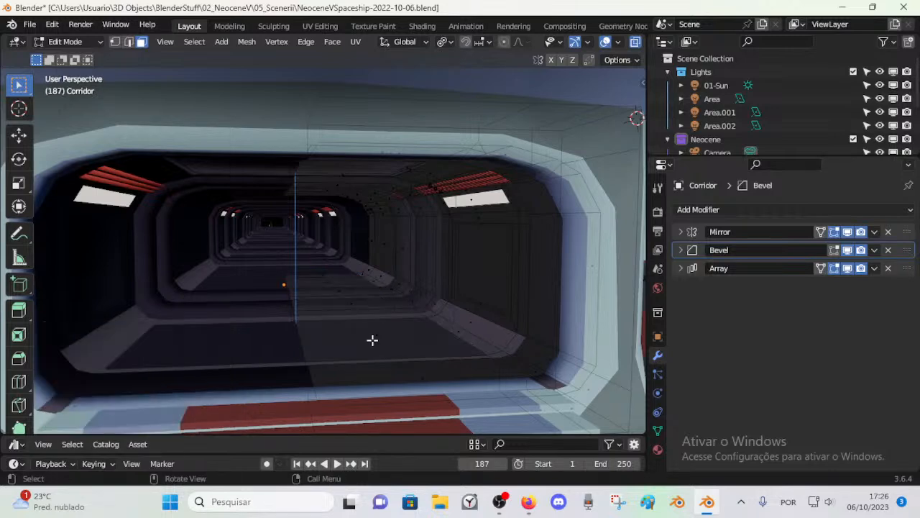
key("l")
Step: Add a material slot with Wireframe1 to the Corridor, assign it to the selected floor face, and return to Object Mode
left_click(658, 449)
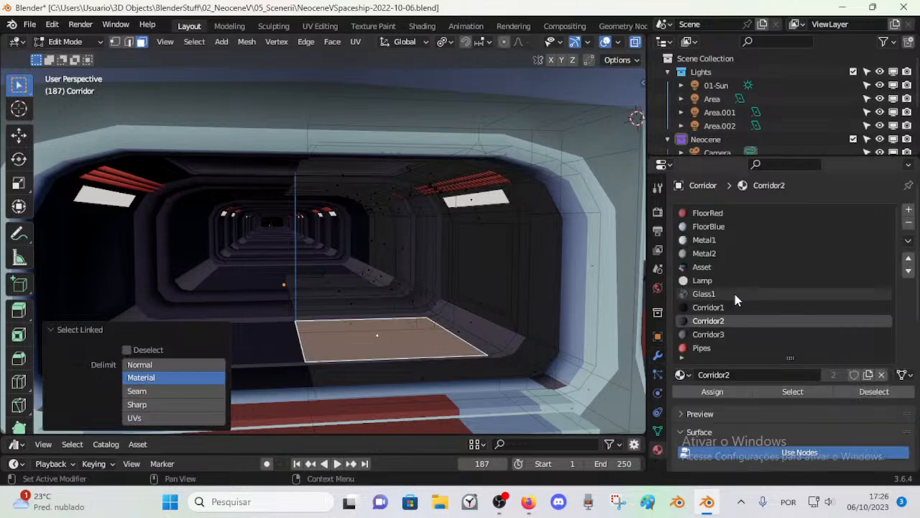
scroll(733, 302, "down", 4)
scroll(691, 308, "up", 4)
left_click(907, 185)
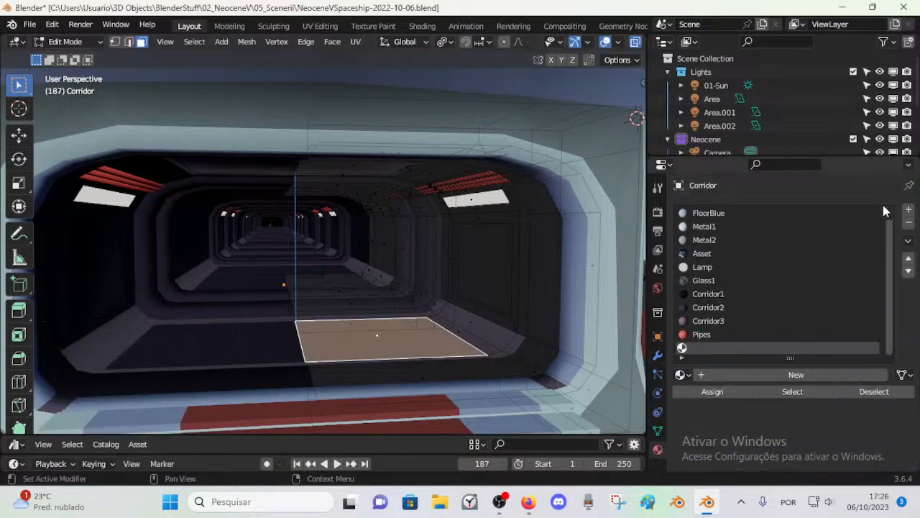
left_click(688, 374)
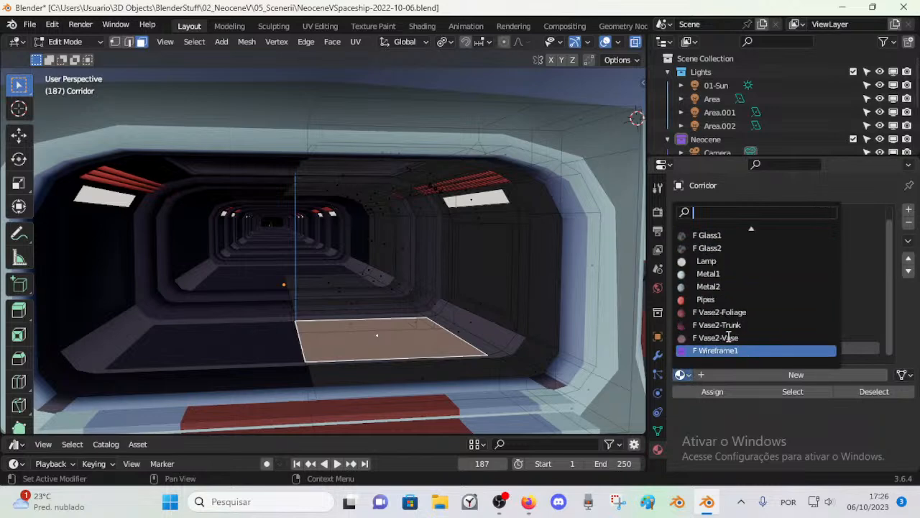
scroll(749, 323, "down", 1)
scroll(745, 302, "up", 10)
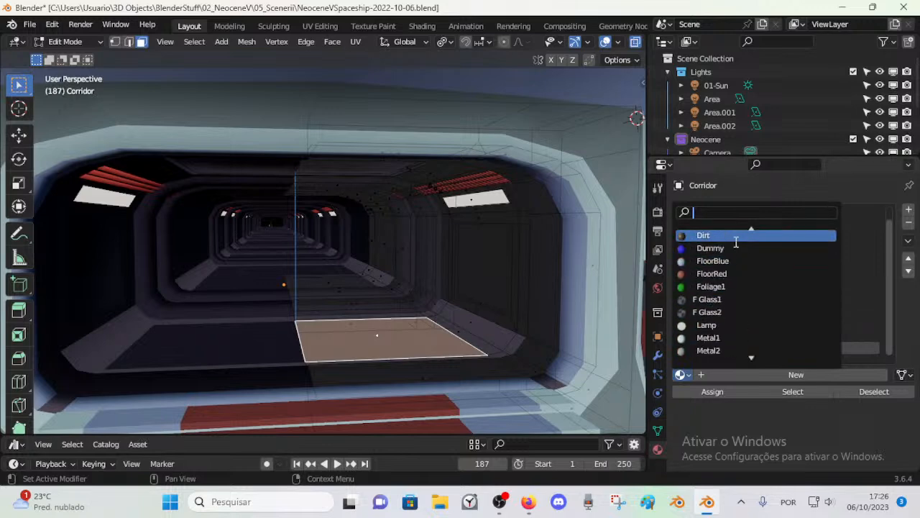
scroll(736, 243, "down", 13)
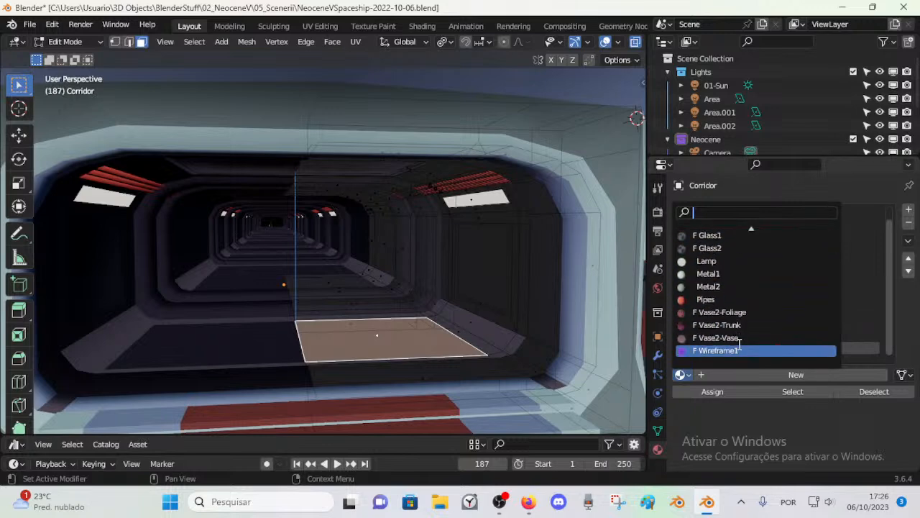
left_click(735, 350)
key("alt+a")
key("ctrl+Tab")
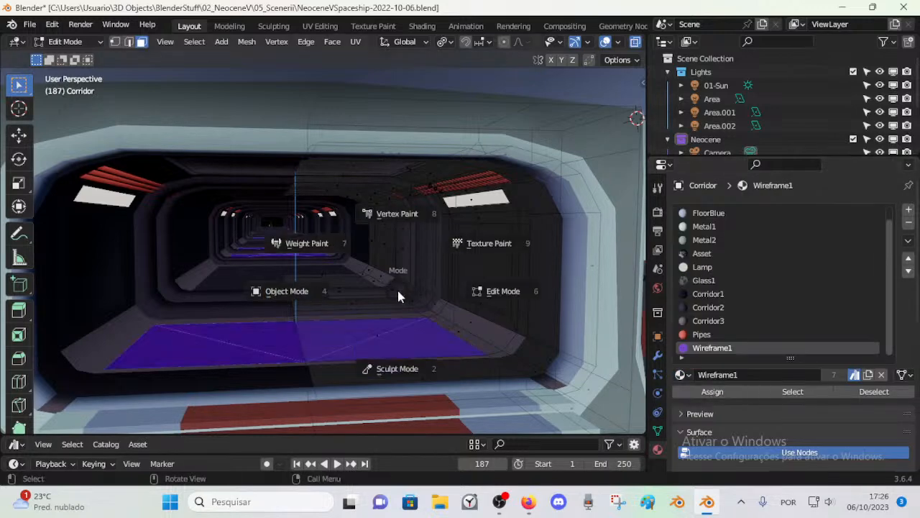
left_click(382, 291)
Step: Examine the wireframe floor panels from the entrance and along the corridor's interior using walk navigation
scroll(382, 292, "down", 3)
scroll(363, 315, "up", 4)
mouse_move(331, 293)
middle_mouse_down()
mouse_move(322, 289)
mouse_move(343, 297)
middle_mouse_up()
scroll(325, 290, "down", 2)
scroll(345, 317, "up", 2)
key("Tab")
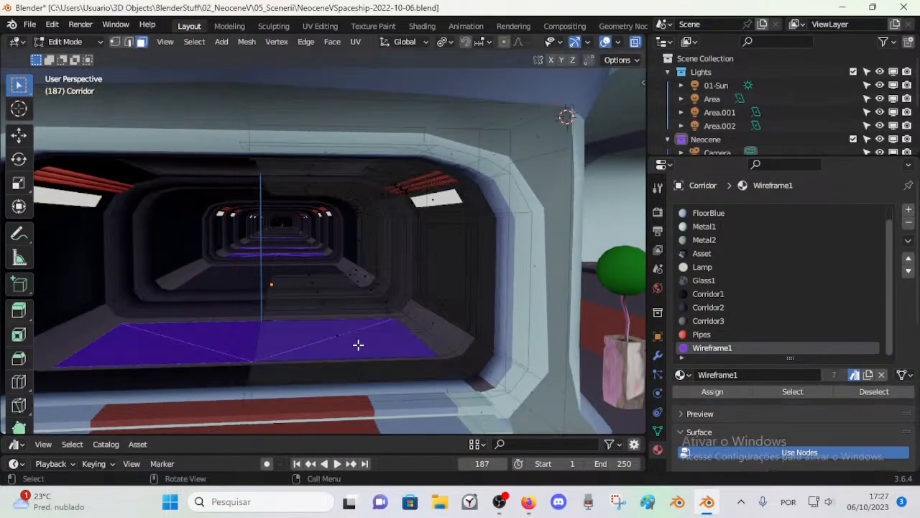
key("Tab")
scroll(363, 342, "down", 1)
scroll(352, 316, "up", 2)
middle_click_drag(341, 301, 296, 271)
key("c")
right_click(309, 277)
middle_click_drag(431, 195, 338, 257)
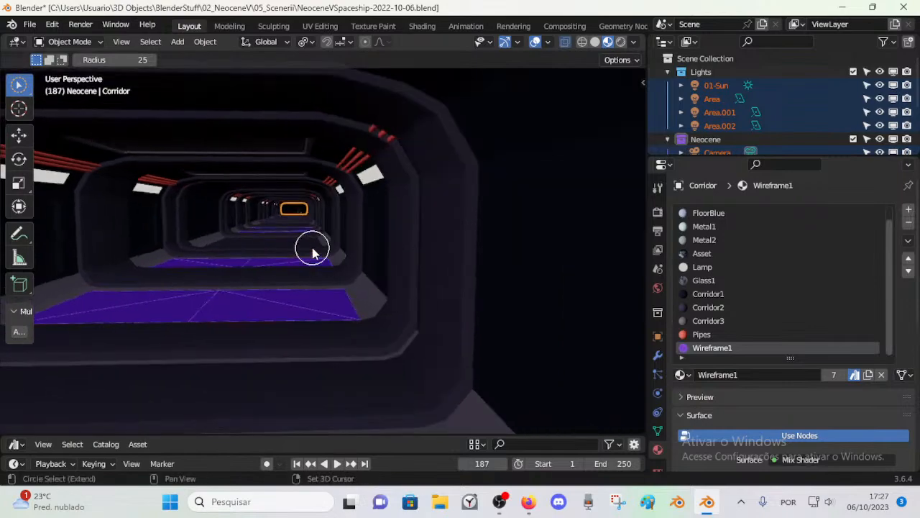
key("shift+grave")
key("w")
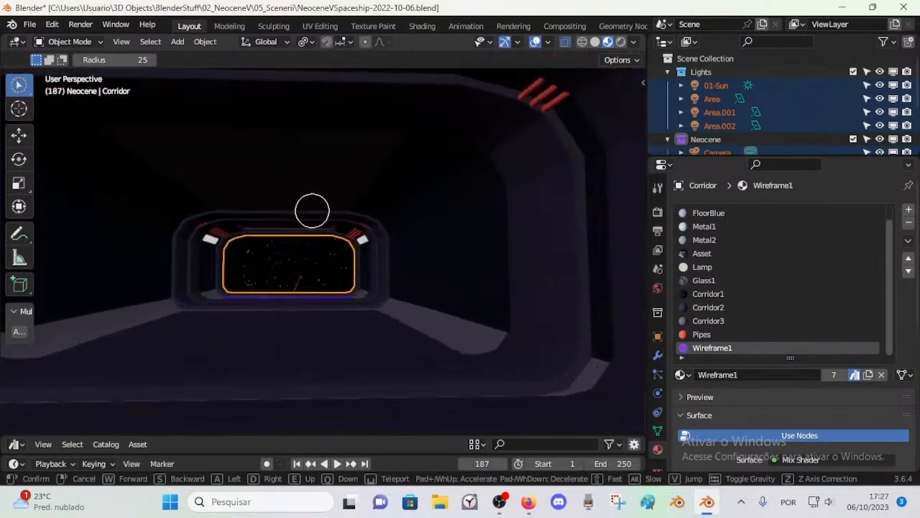
key("s")
key("w")
key("w")
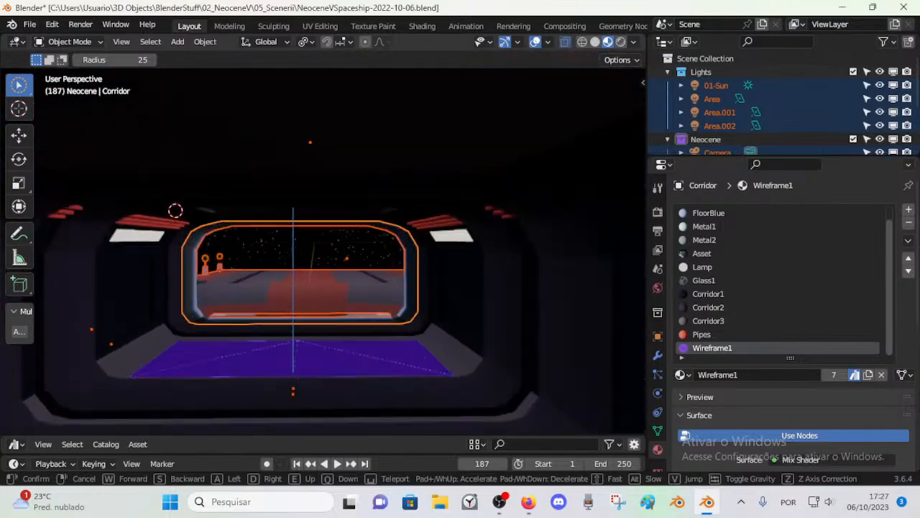
key("s")
left_click(312, 249)
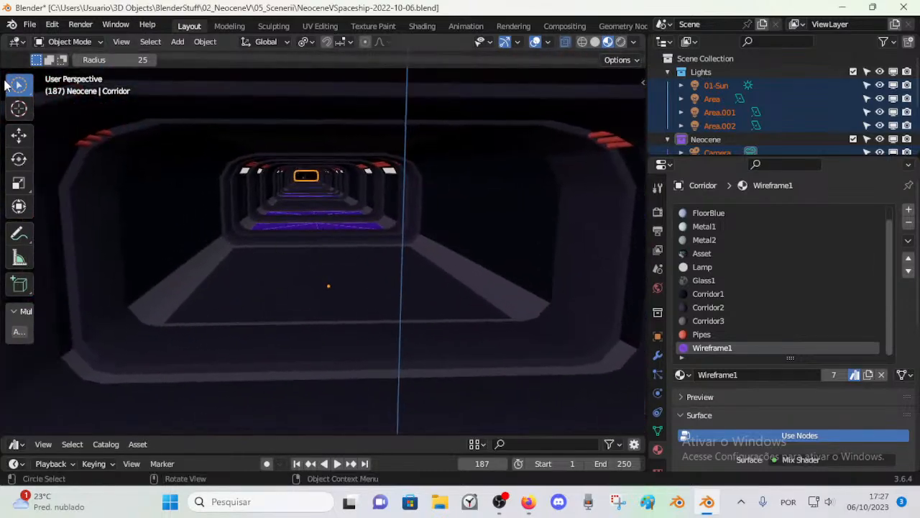
Step: Switch to the Tweak selection tool and reopen the Corridor in Edit Mode with its modifier stack shown
left_click(13, 87)
left_click(54, 89)
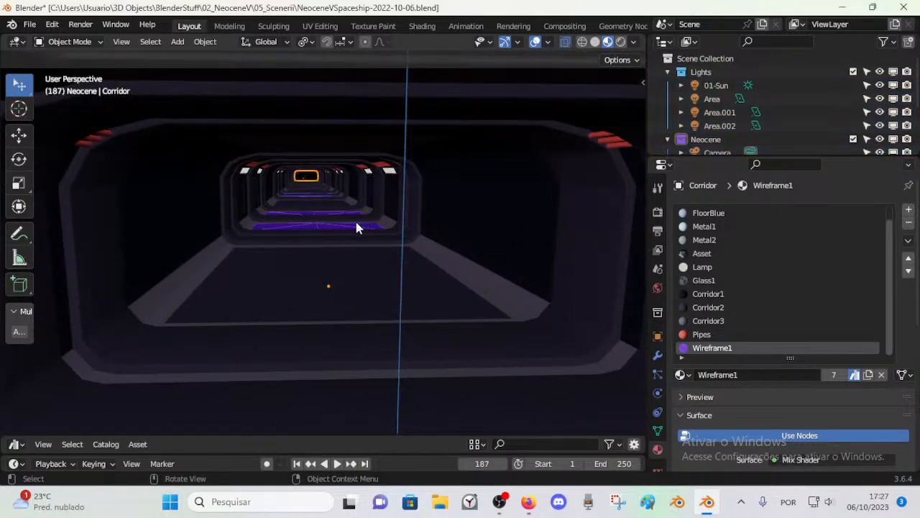
left_click(657, 355)
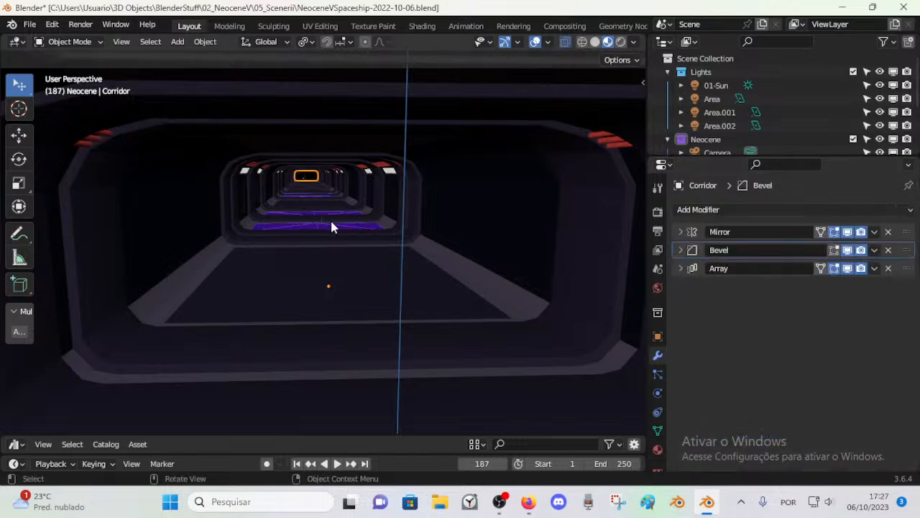
key("Tab")
key("Tab")
key("Tab")
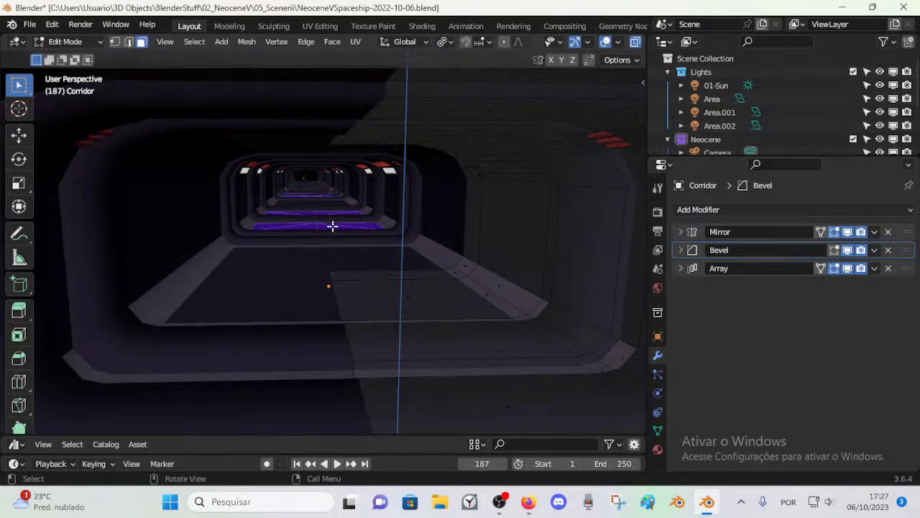
Step: Select the Wireframe1 floor face nearest the corridor entrance and save the file
scroll(338, 226, "down", 10)
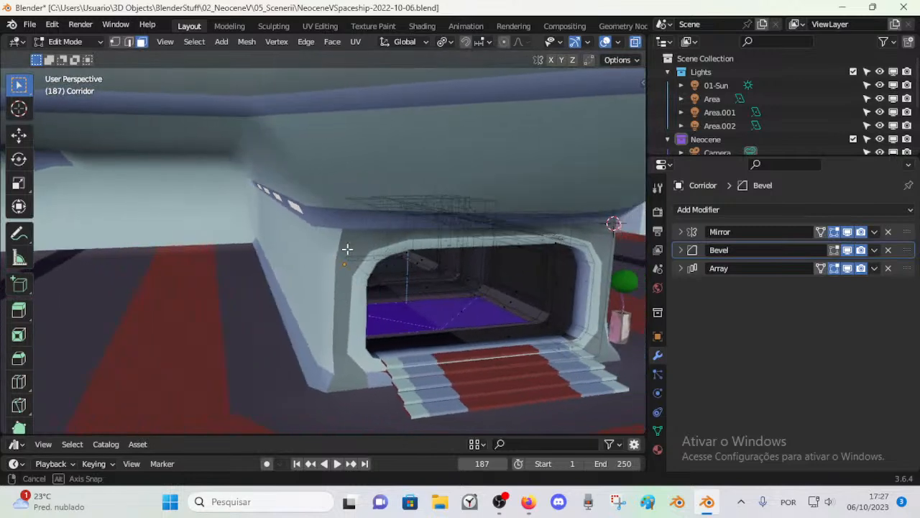
scroll(403, 302, "up", 5)
left_click(429, 346, "shift")
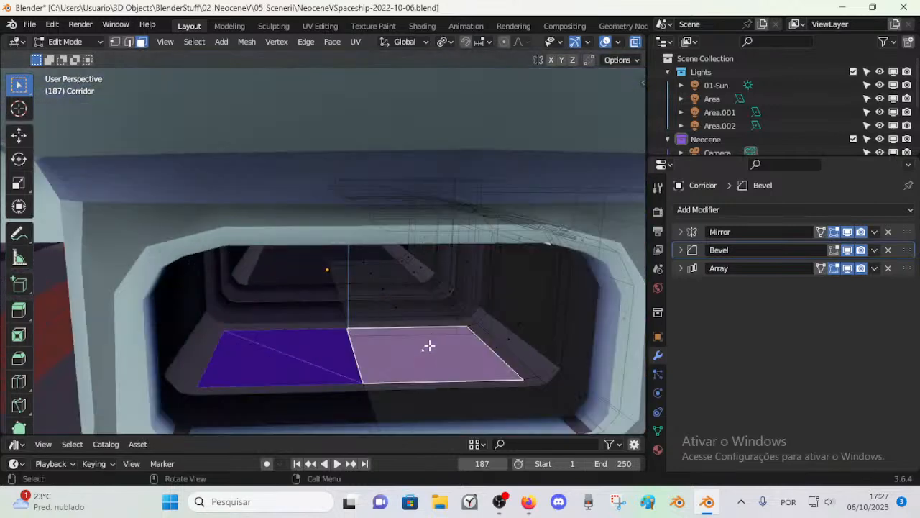
key("ctrl+s")
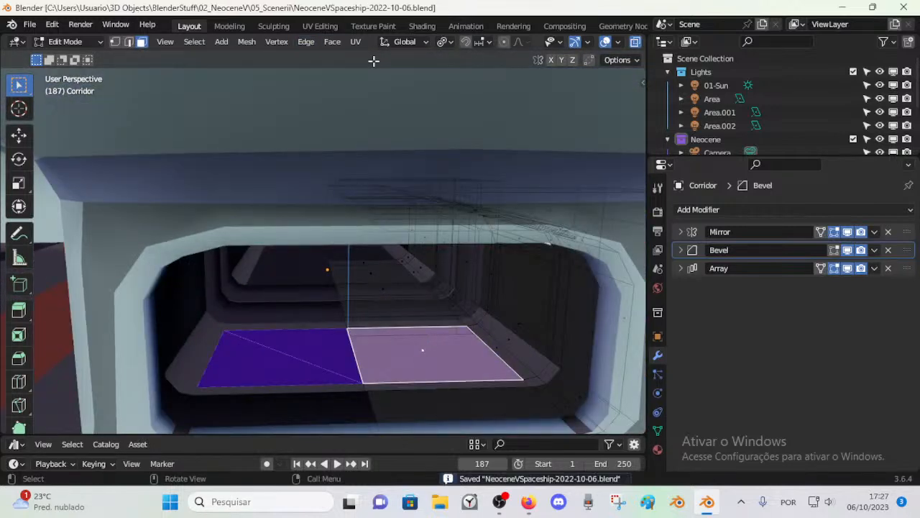
Step: Split the 3D viewport horizontally and turn the upper area into a Shader Editor showing the Wireframe1 material
right_click(647, 195)
left_click(604, 176)
left_click(596, 235)
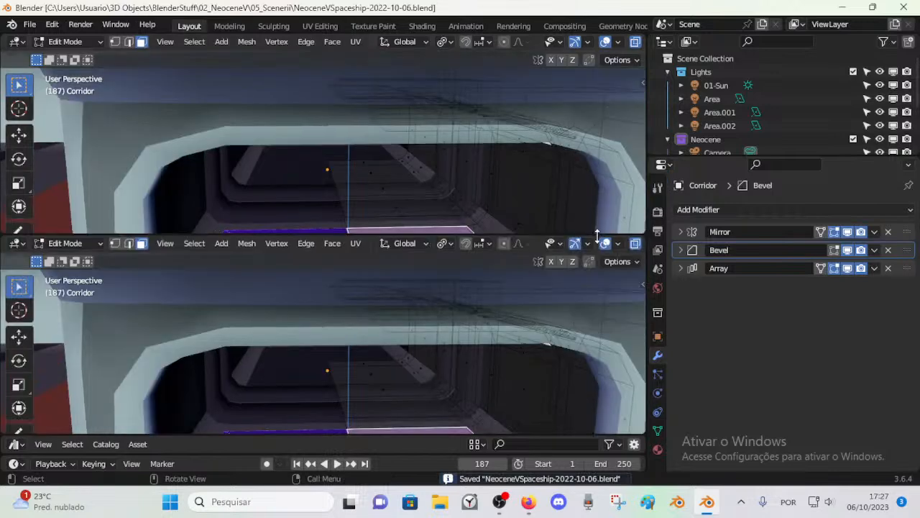
key("shift+F3")
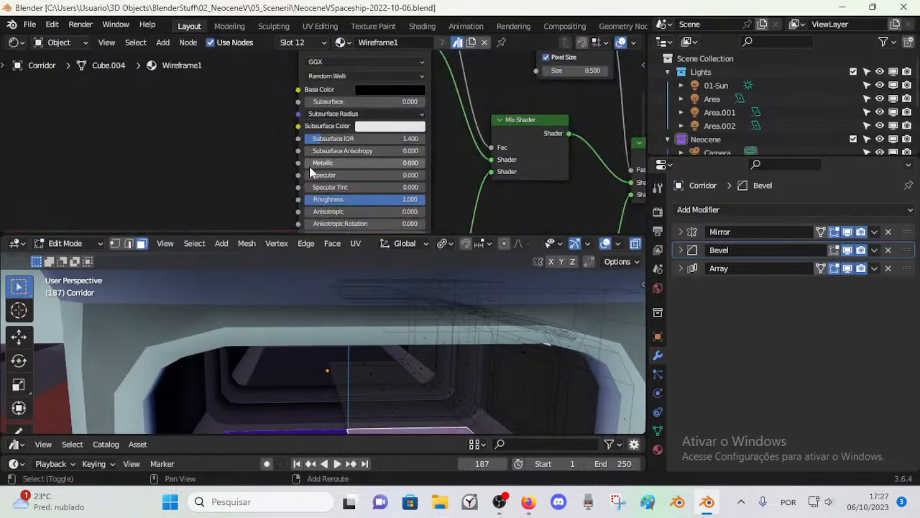
key("shift+F3")
key("shift+F3")
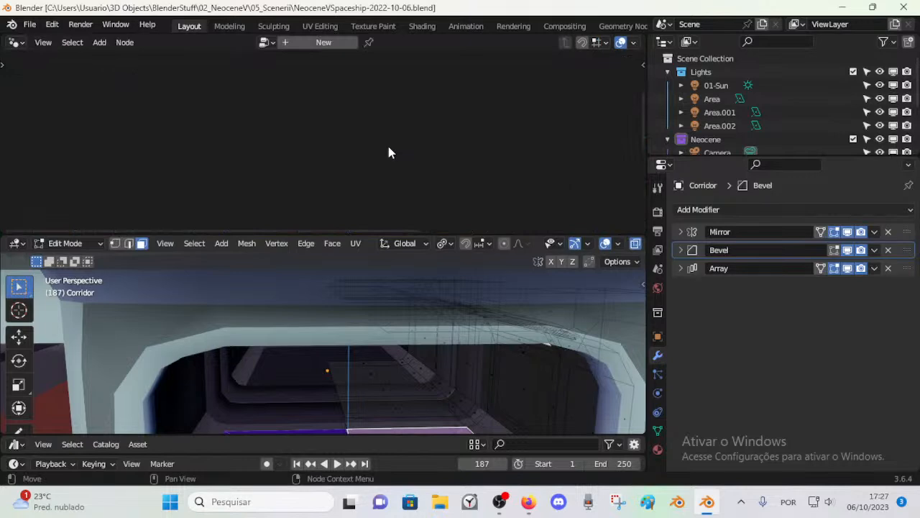
key("shift+F3")
Step: Try the Wireframe node of Wireframe1 with Pixel Size disabled on the deselected floor, and re-enable the option
scroll(357, 129, "down", 2)
middle_click_drag(402, 134, 291, 160)
middle_click_drag(324, 114, 382, 160)
scroll(377, 160, "up", 2)
scroll(373, 154, "up", 3)
scroll(373, 154, "down", 1)
middle_click_drag(468, 189, 317, 101)
scroll(392, 140, "down", 1)
scroll(389, 145, "up", 2)
left_click(310, 109)
mouse_move(403, 333)
middle_mouse_down("shift")
mouse_move(402, 273)
mouse_move(392, 324)
middle_mouse_up("shift")
key("alt+a")
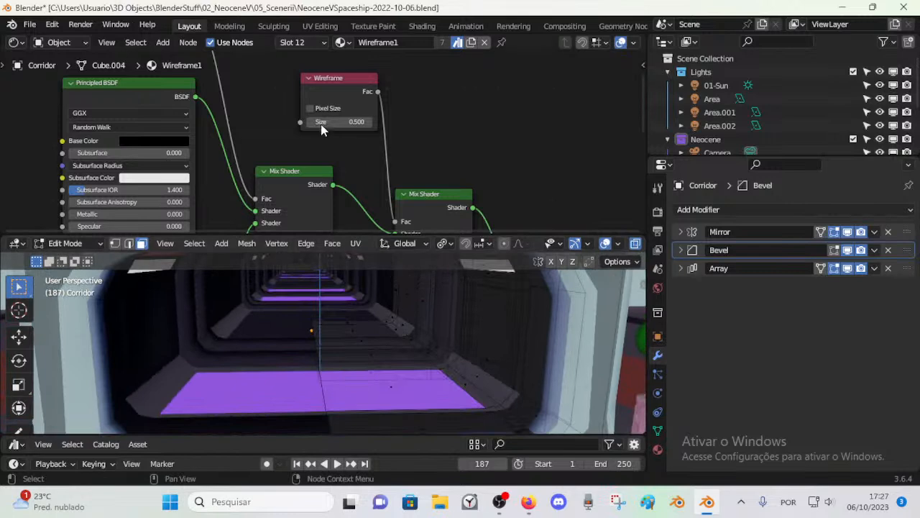
left_click(310, 109)
Step: Set the Wireframe node's Size to 0.900 in the Wireframe1 material
middle_click_drag(390, 193, 376, 137)
scroll(354, 97, "down", 2)
middle_click_drag(349, 90, 370, 161)
scroll(366, 158, "up", 3)
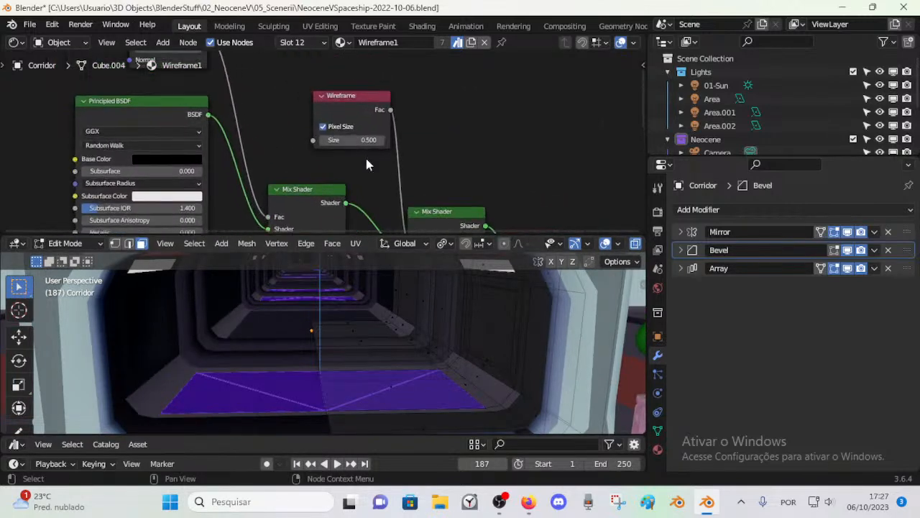
mouse_move(350, 141)
left_mouse_down()
mouse_move(366, 140)
mouse_move(331, 141)
mouse_move(434, 139)
mouse_move(338, 140)
left_mouse_up()
left_click(385, 141)
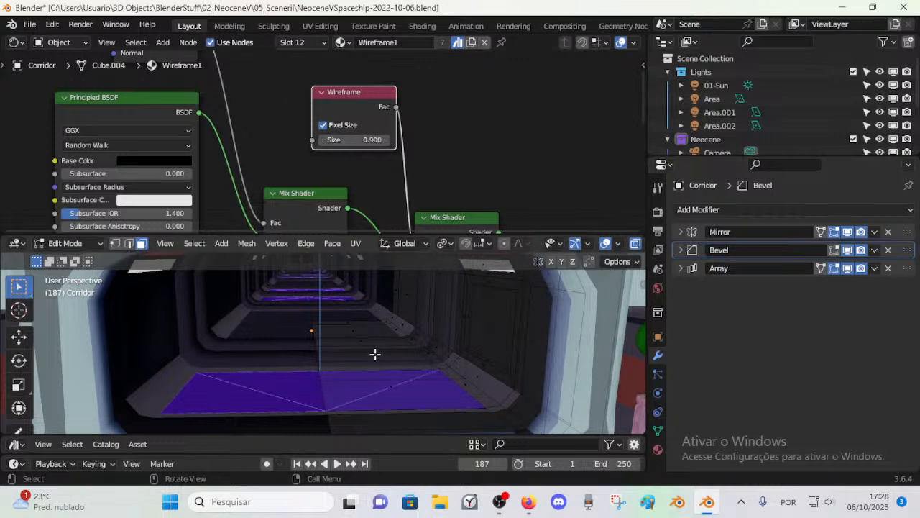
Step: Return the Corridor to Object Mode and examine its floor wireframe from outside the entrance
scroll(374, 353, "down", 4)
key("ctrl+Tab")
key("Tab")
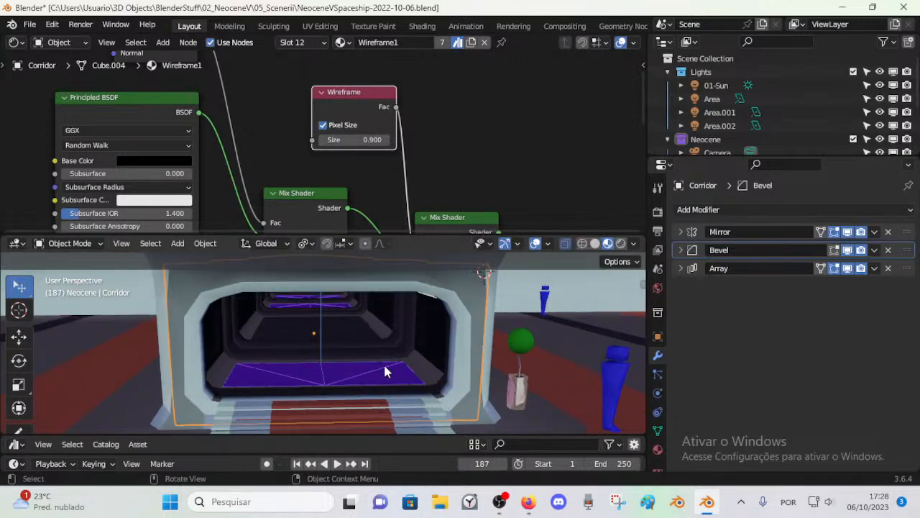
scroll(385, 366, "up", 3)
scroll(384, 362, "down", 3)
scroll(381, 179, "down", 3)
scroll(381, 186, "down", 2)
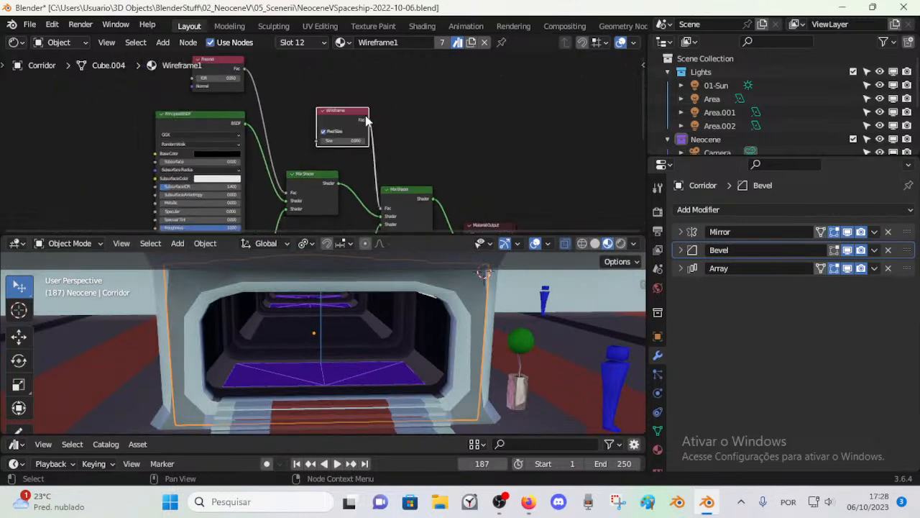
Step: Try inserting a duplicate Wireframe node between the original and the last Mix Shader, and delete the duplicate
left_click_drag(335, 107, 305, 103)
key("shift+d")
left_click(399, 135)
scroll(406, 148, "up", 1)
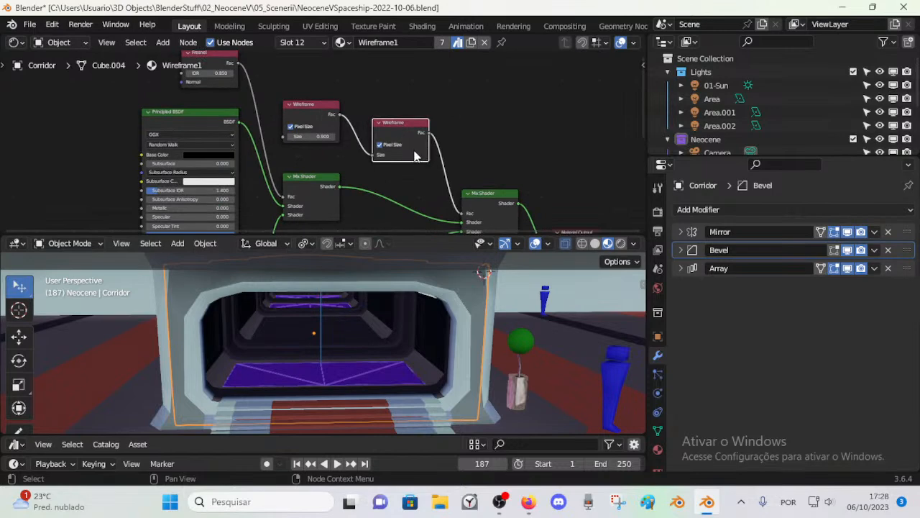
key("x")
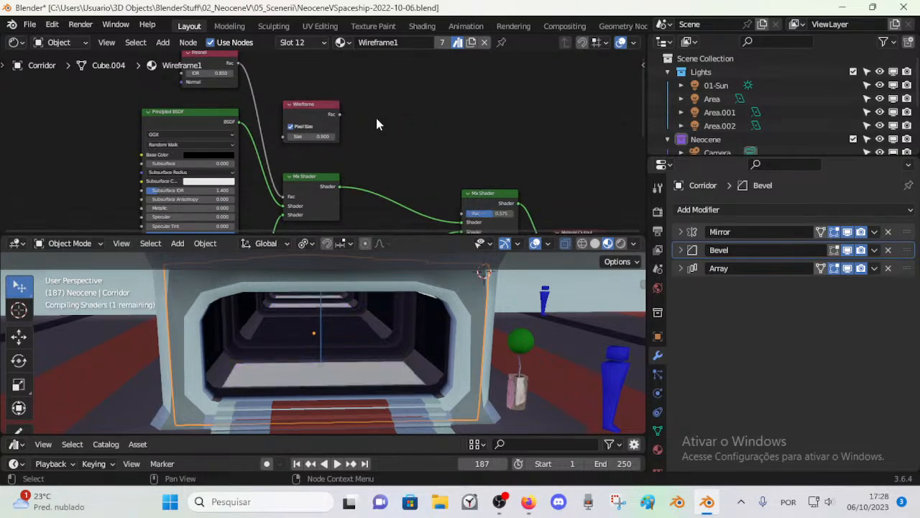
Step: Link the Wireframe node's Fac output to the Fac input of the last Mix Shader, undoing the misplaced link
left_click_drag(340, 114, 459, 210)
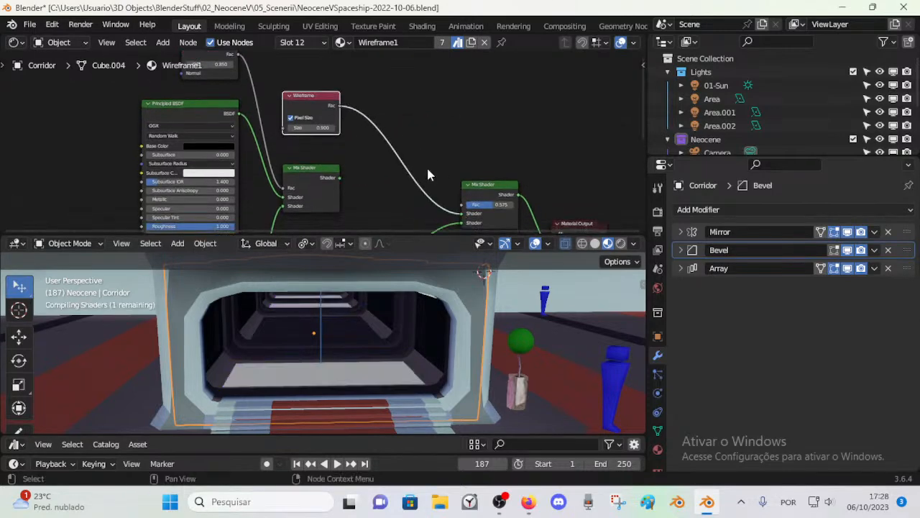
scroll(388, 135, "up", 1)
key("ctrl+z")
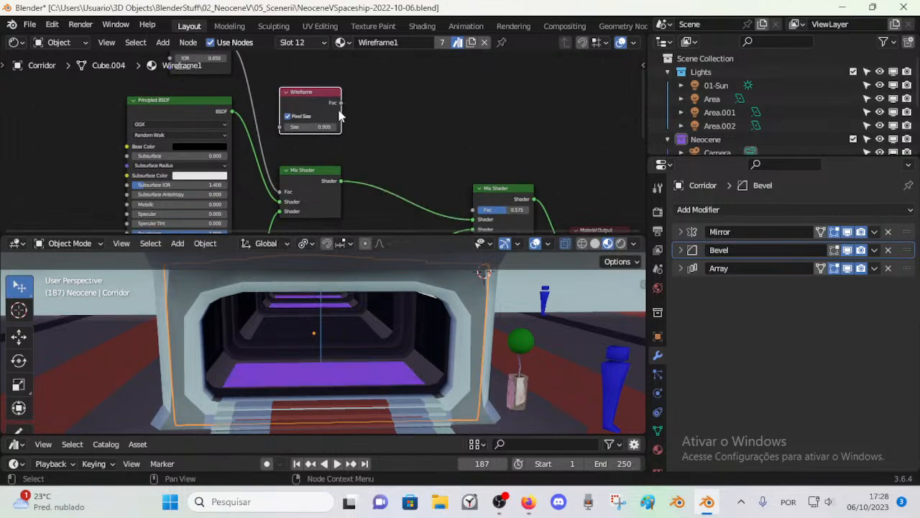
left_click_drag(334, 103, 367, 121)
left_click_drag(471, 214, 472, 211)
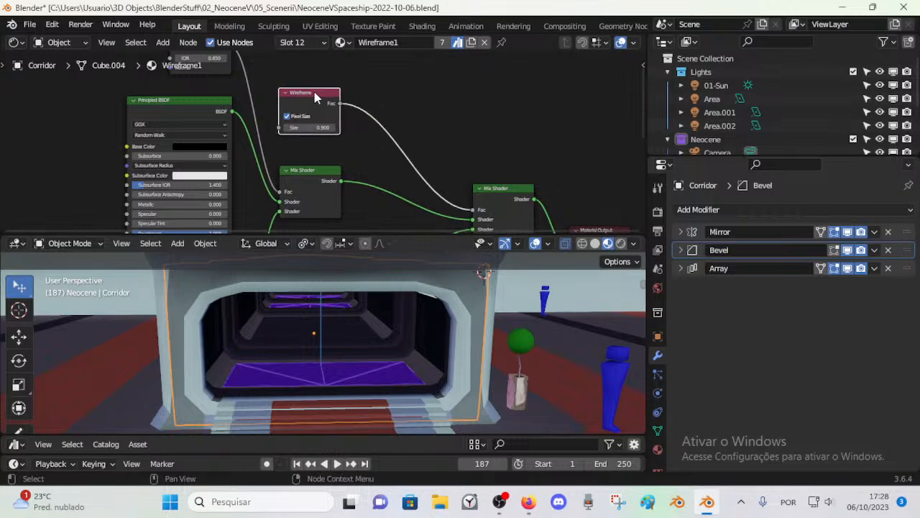
key("shift+a")
mouse_move(304, 163)
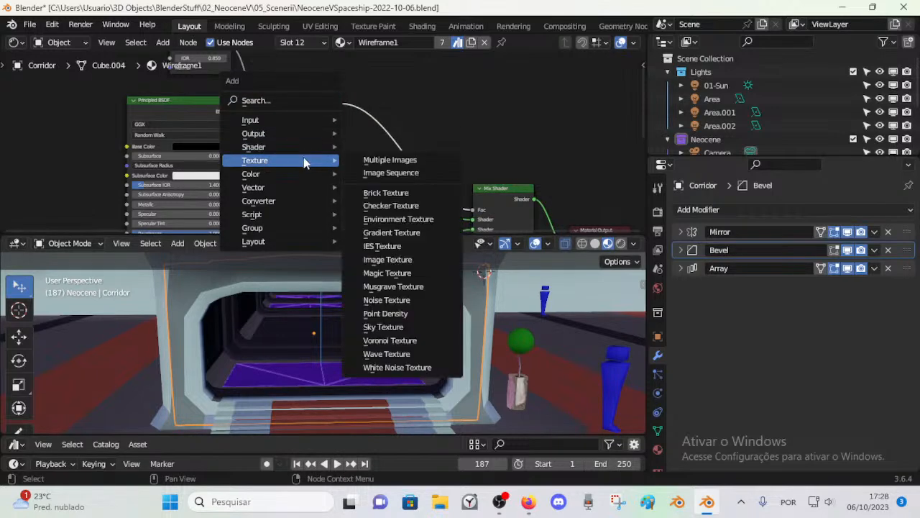
left_click(413, 84)
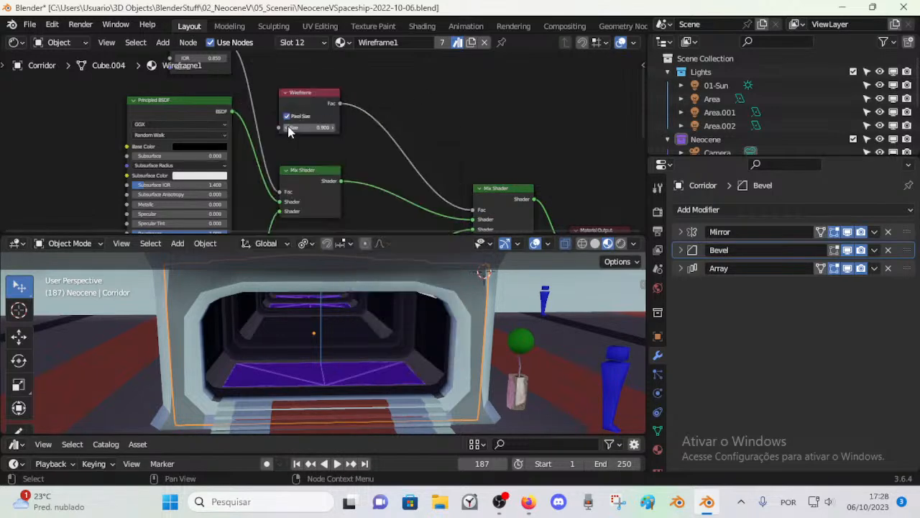
Step: Try inserting a Mapping node between the Wireframe node and the last Mix Shader in the Wireframe1 material
left_click_drag(309, 95, 330, 98)
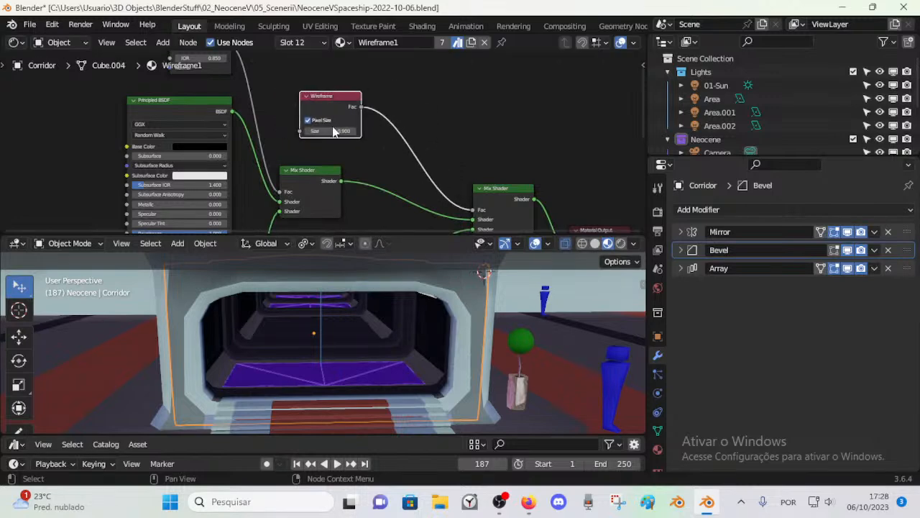
key("shift+a")
mouse_move(317, 173)
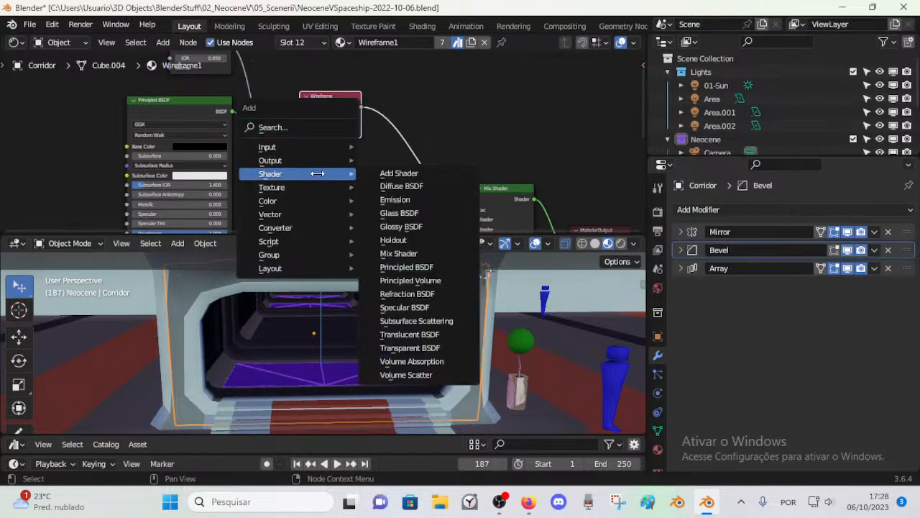
mouse_move(299, 213)
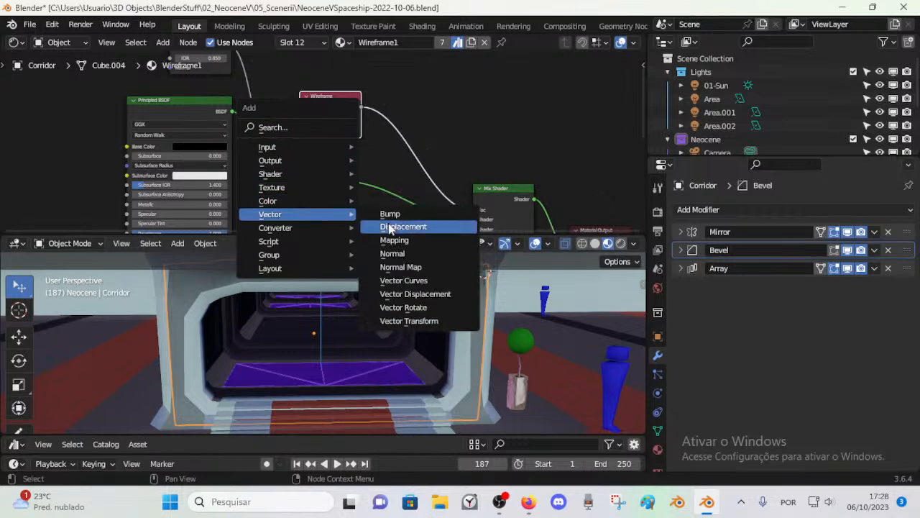
left_click(424, 243)
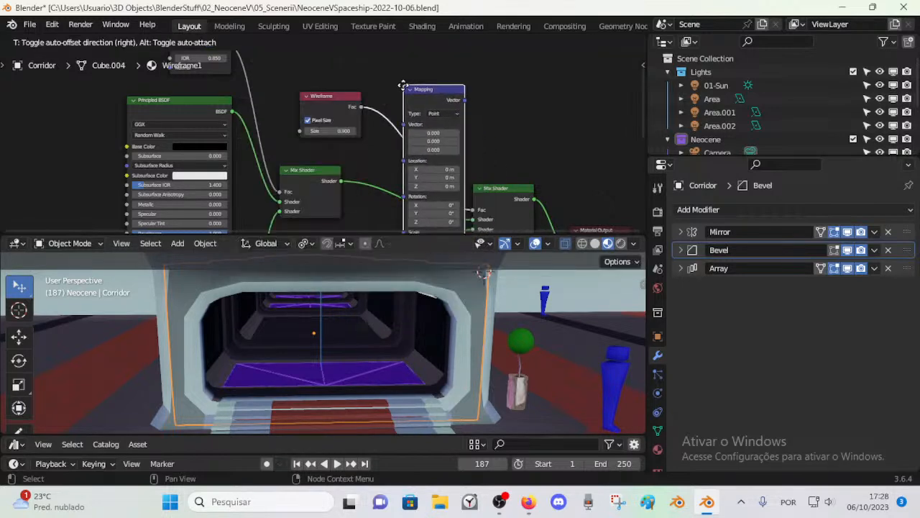
left_click(395, 97)
middle_click_drag(407, 135, 380, 68)
scroll(381, 133, "down", 2)
middle_click_drag(394, 108, 381, 104)
left_click_drag(365, 64, 360, 113)
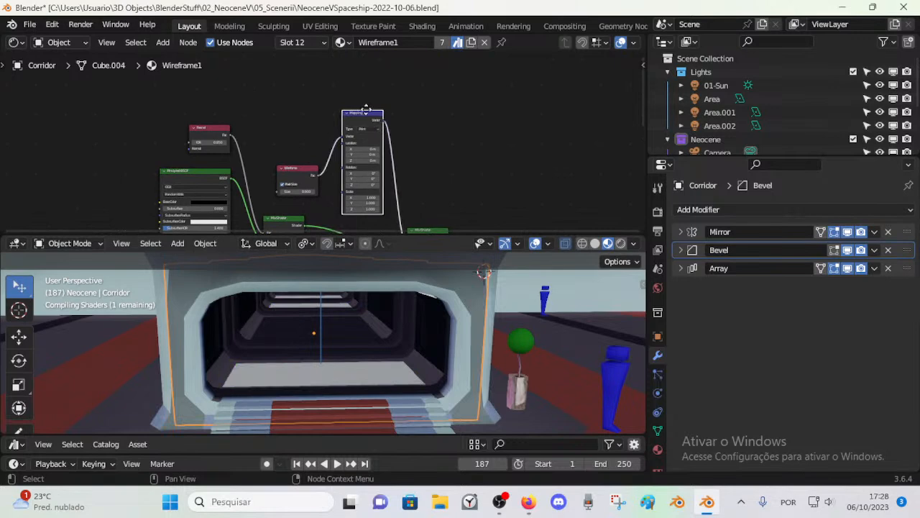
Step: Try different Location, Rotation and Scale values in the Mapping node, and delete the node
scroll(377, 128, "up", 3)
left_click_drag(353, 91, 330, 106)
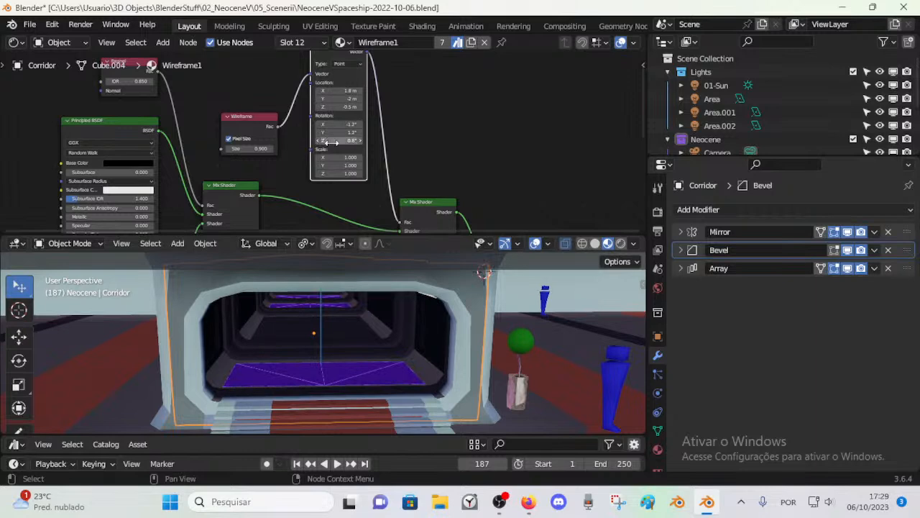
scroll(345, 89, "down", 1)
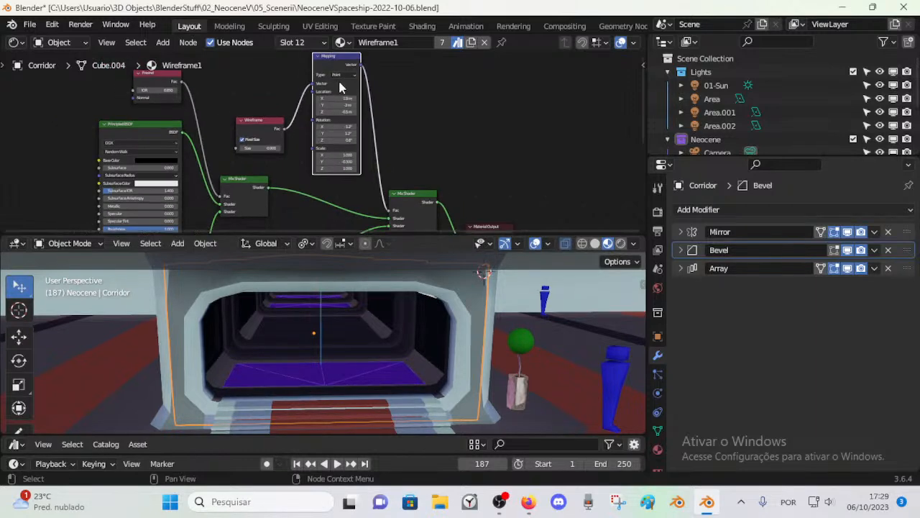
left_click(348, 63)
key("Delete")
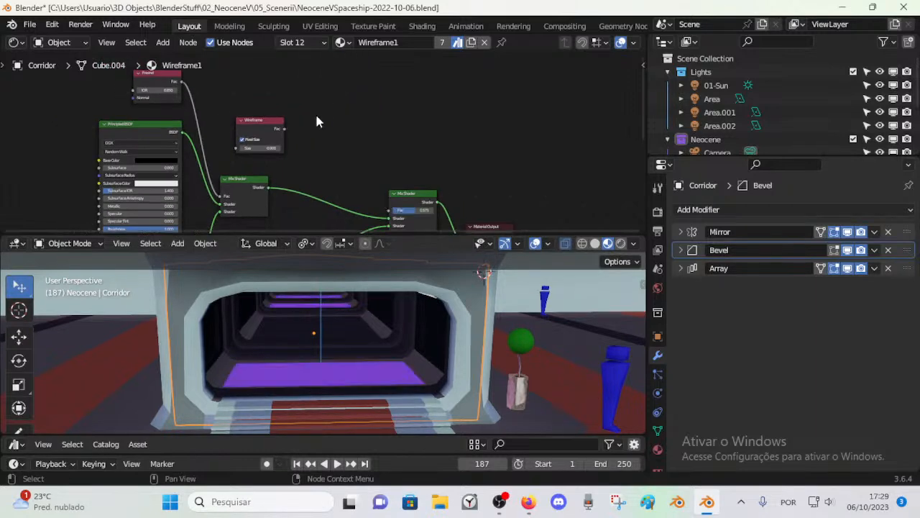
Step: Reconnect the Wireframe node's Fac output directly to the last Mix Shader's Fac input
left_click_drag(285, 129, 388, 201)
key("ctrl+z")
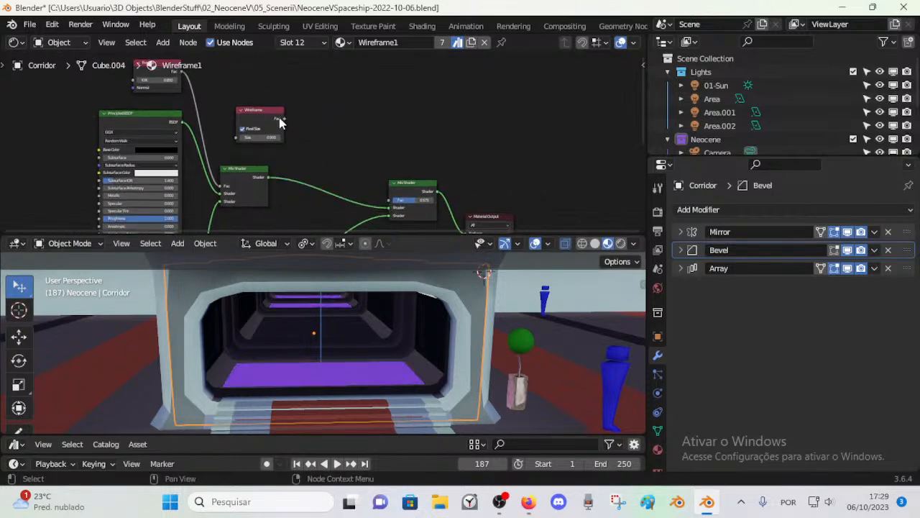
left_click_drag(284, 119, 319, 142)
left_click_drag(388, 193, 386, 197)
scroll(358, 157, "up", 1)
Step: Try inserting a Math node on the link between the Wireframe node and the last Mix Shader
key("shift+a")
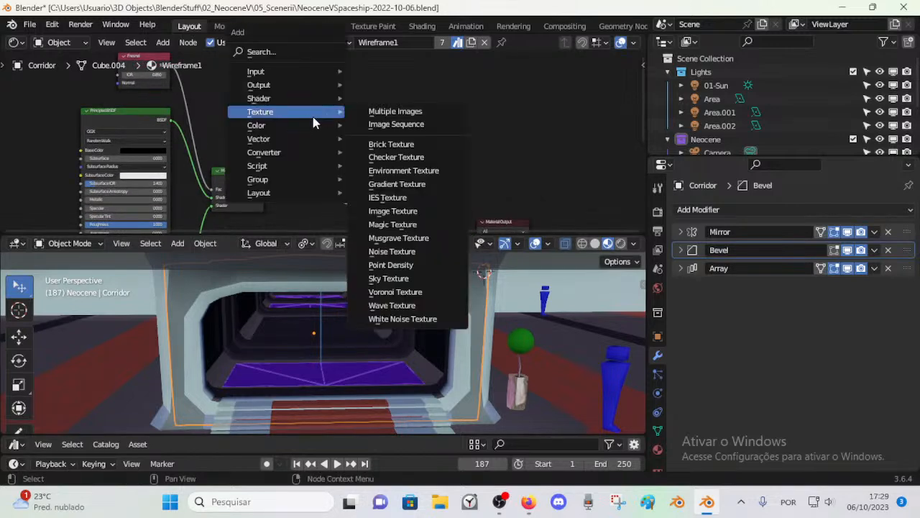
mouse_move(288, 139)
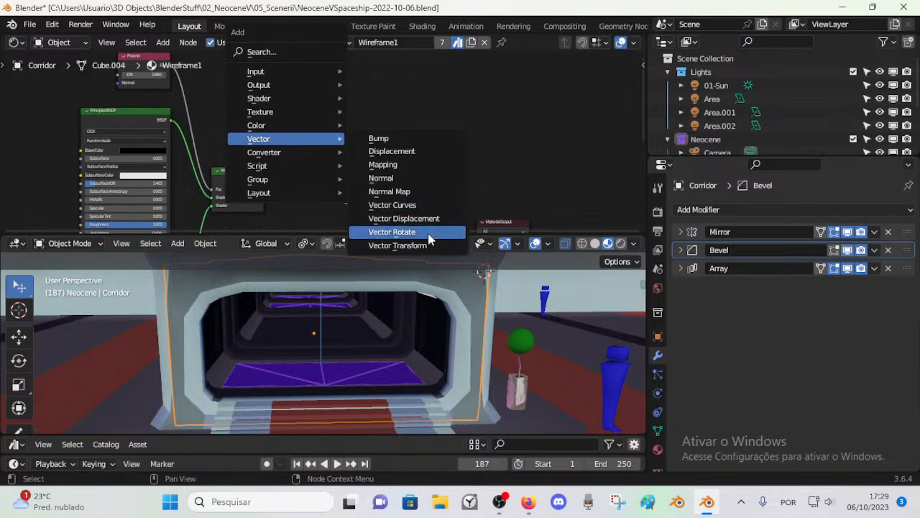
mouse_move(274, 152)
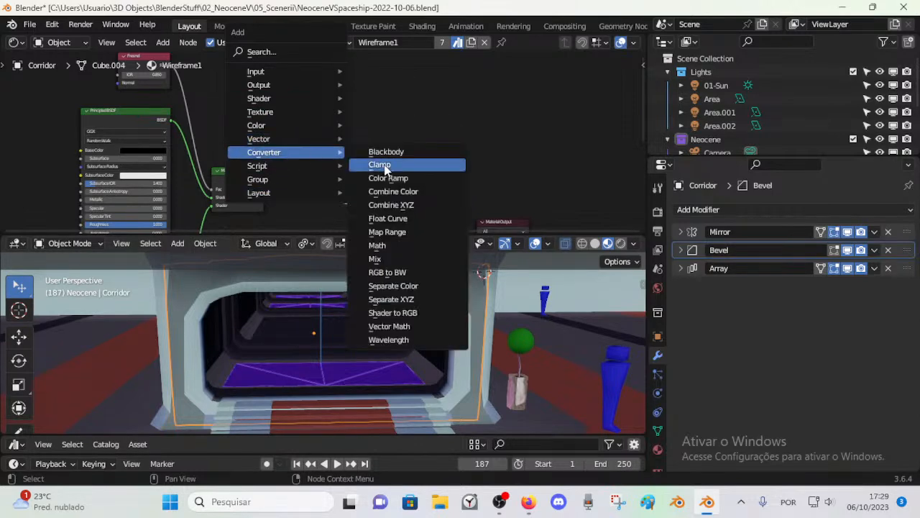
left_click(405, 232)
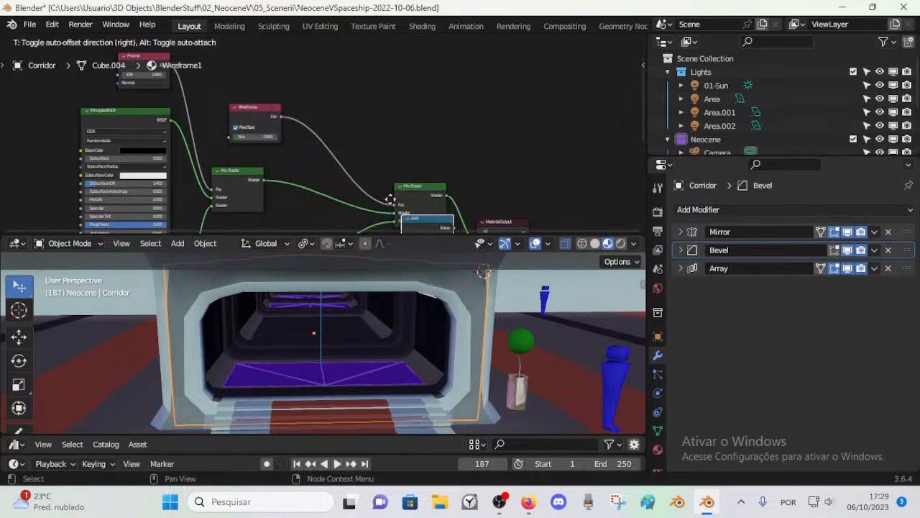
left_click(331, 126)
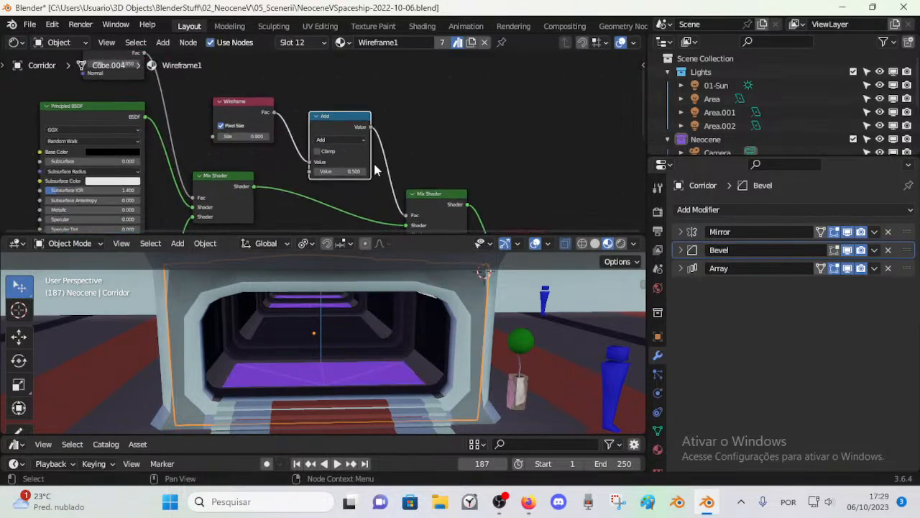
Step: Try the Subtract, Multiply and Power operations in the Math node, varying the Power Exponent down to -13.000
left_click(333, 137)
left_click(337, 172)
scroll(364, 167, "up", 1)
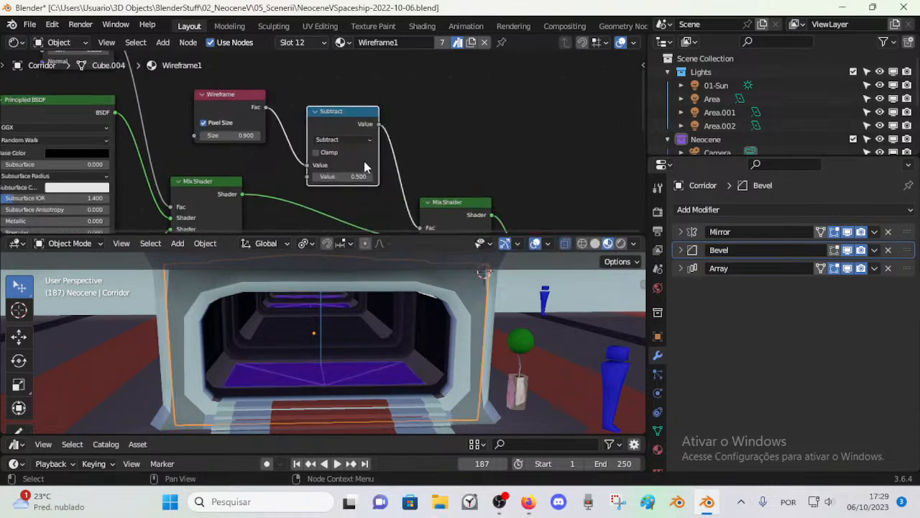
left_click(343, 143)
left_click(344, 192)
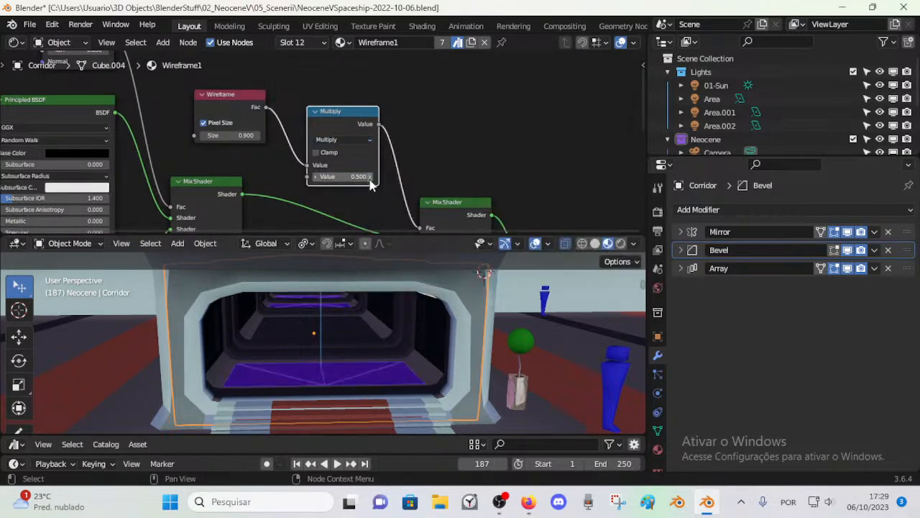
left_click(328, 141)
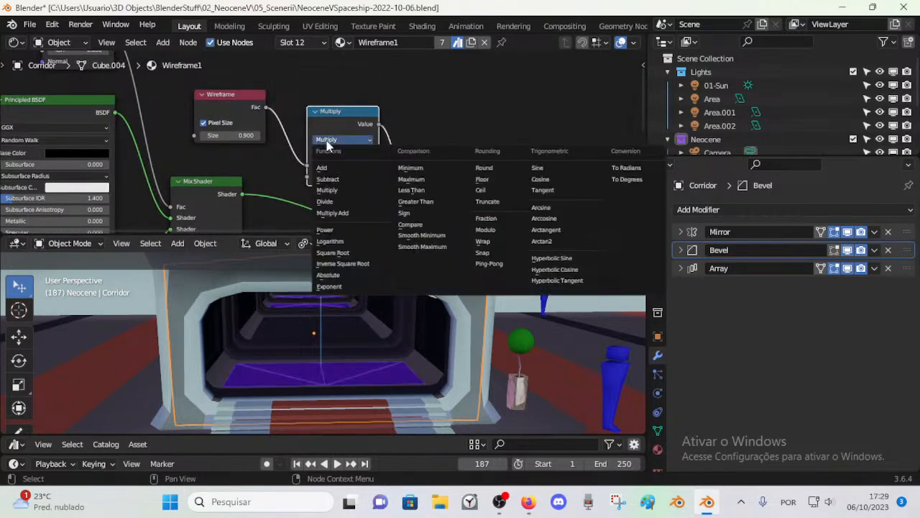
left_click(347, 225)
scroll(389, 164, "up", 1)
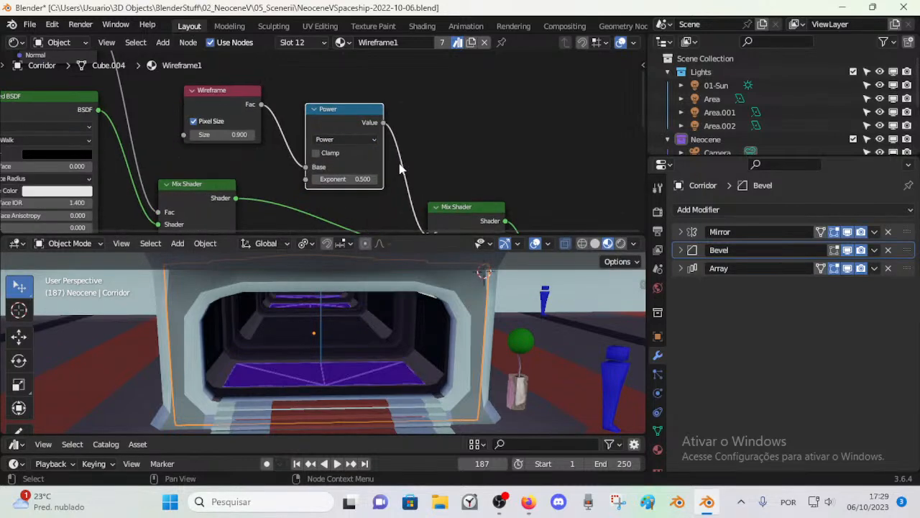
left_click_drag(338, 179, 402, 179)
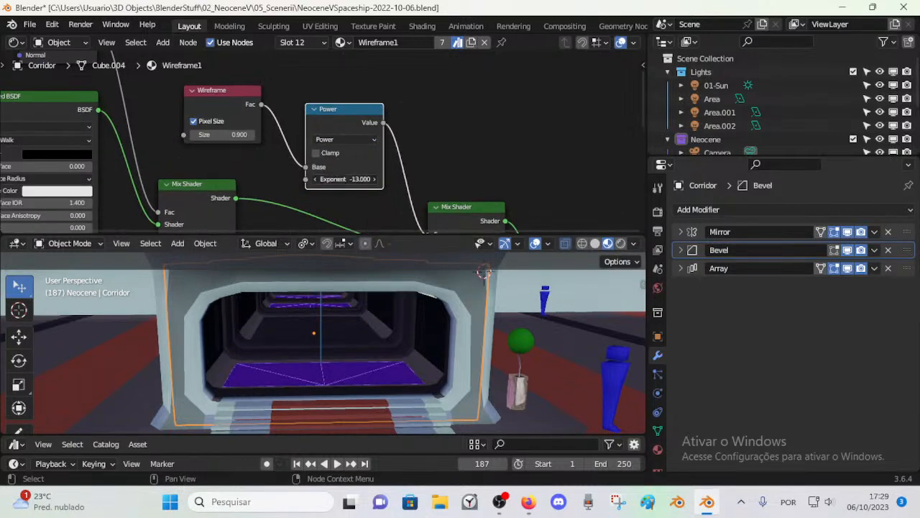
Step: Delete the Math node and relink the Wireframe node's Fac output to the last Mix Shader's Fac input
key("x")
left_click_drag(261, 108, 429, 156)
Step: Enter Edit Mode on the Corridor and select the dark floor face just beyond the first purple floor panel
middle_click_drag(353, 317, 346, 321)
scroll(345, 321, "up", 5)
scroll(346, 321, "down", 6)
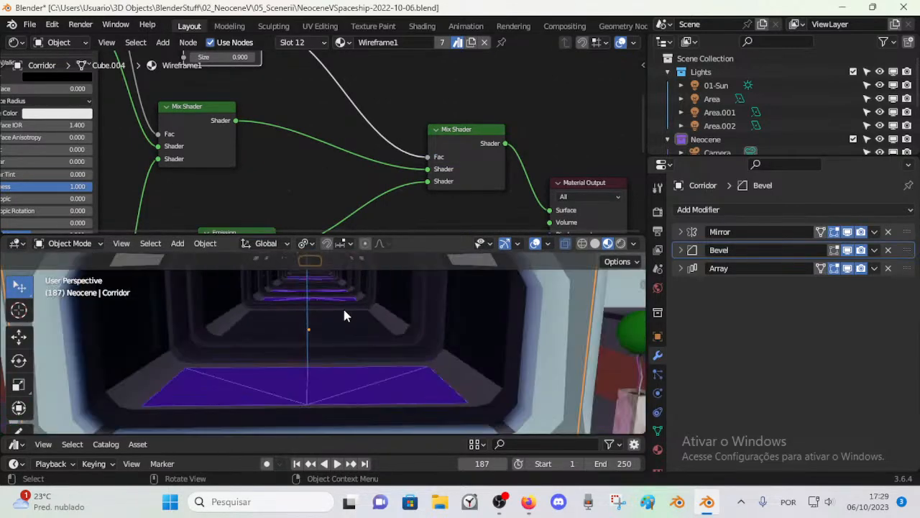
scroll(359, 328, "up", 4)
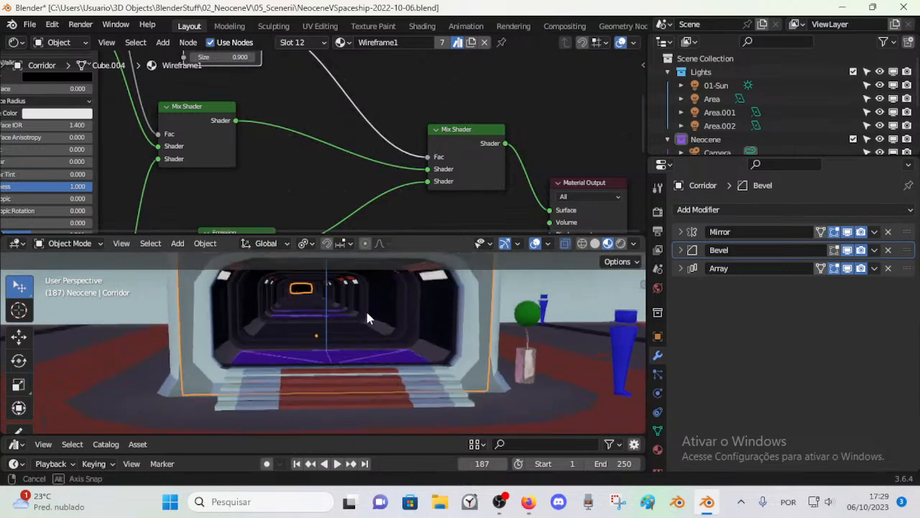
key("Tab")
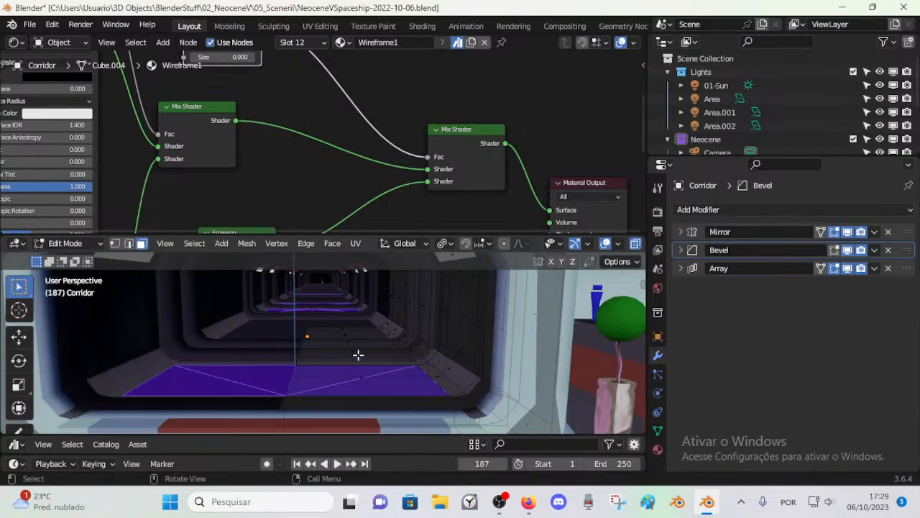
scroll(361, 352, "up", 3)
left_click(370, 335)
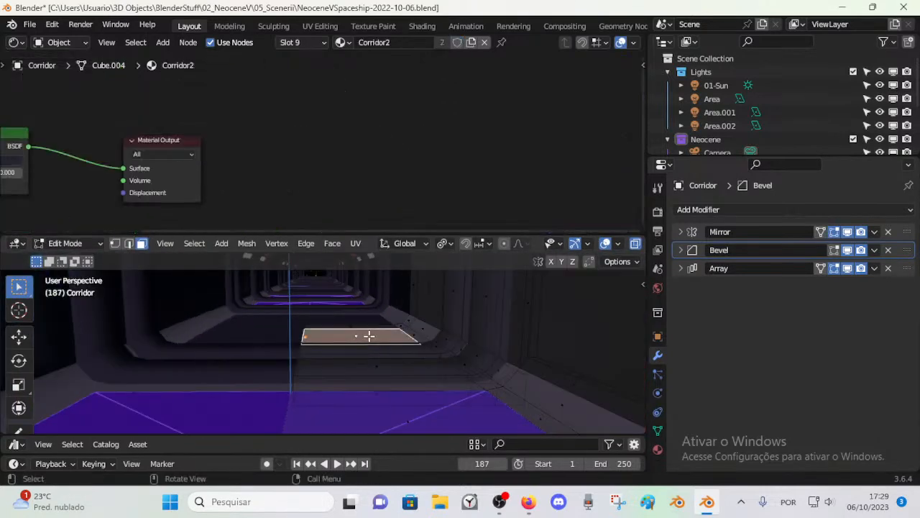
Step: Assign the Wireframe1 material to the selected floor face and return the Corridor to Object Mode
scroll(367, 339, "up", 2)
scroll(368, 342, "down", 6)
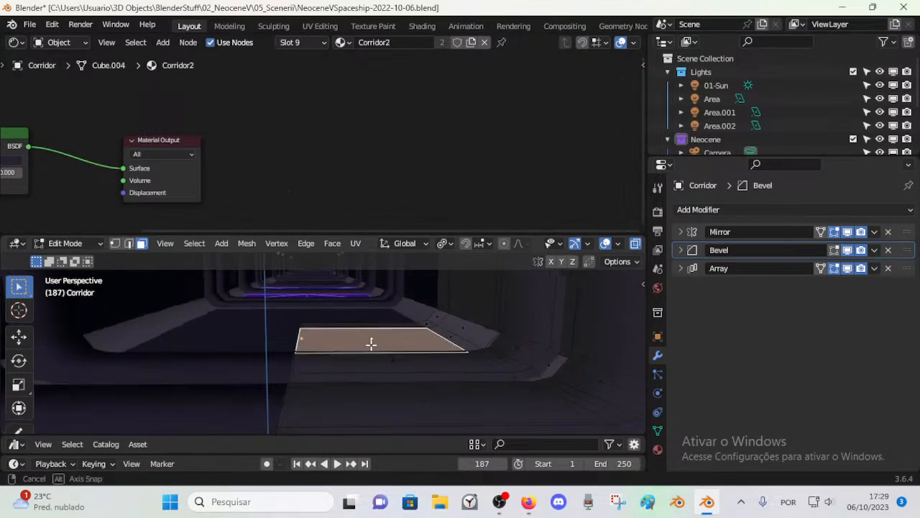
scroll(369, 323, "up", 2)
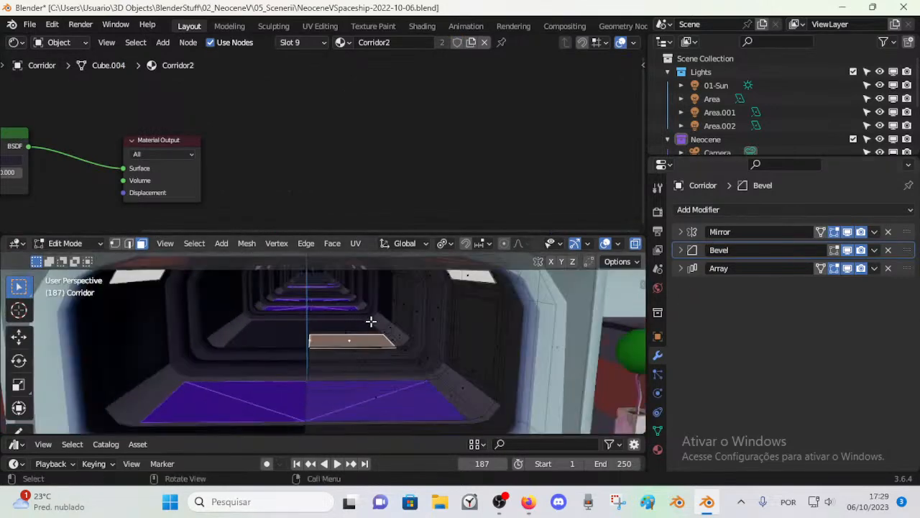
scroll(346, 335, "down", 2)
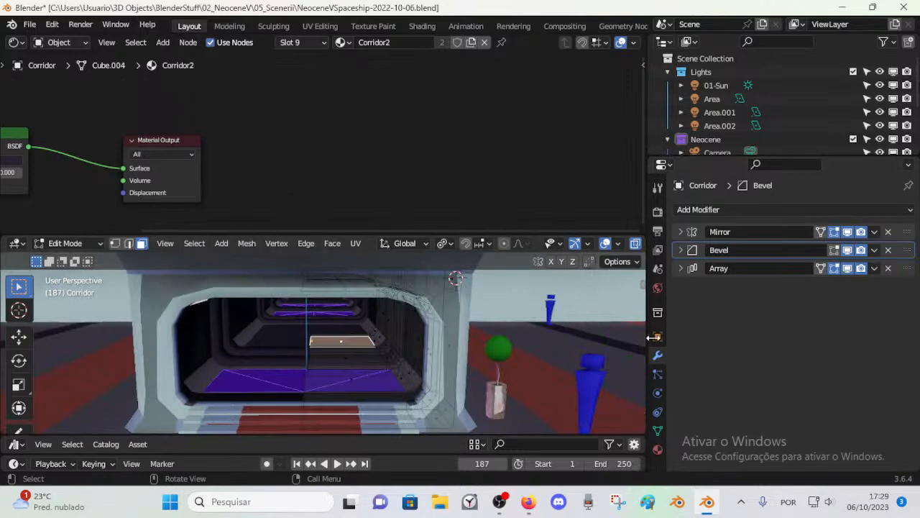
left_click(657, 449)
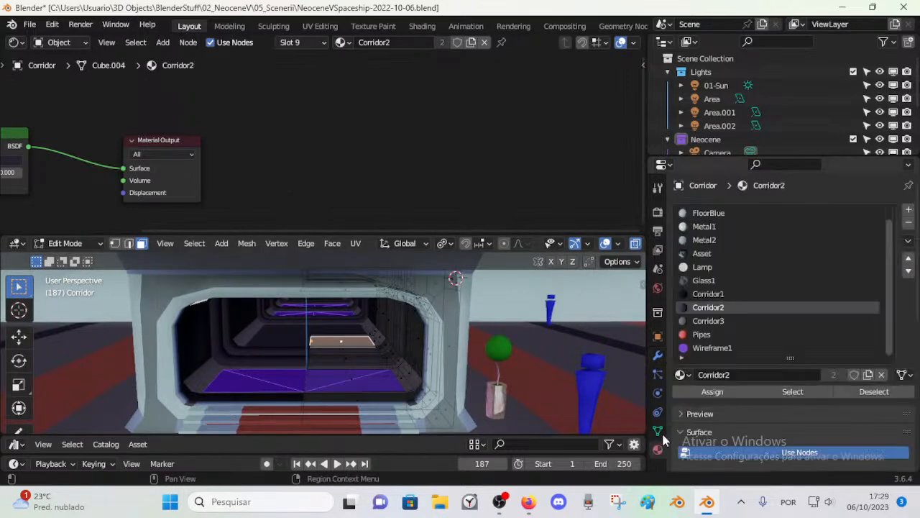
left_click(731, 348)
left_click(713, 392)
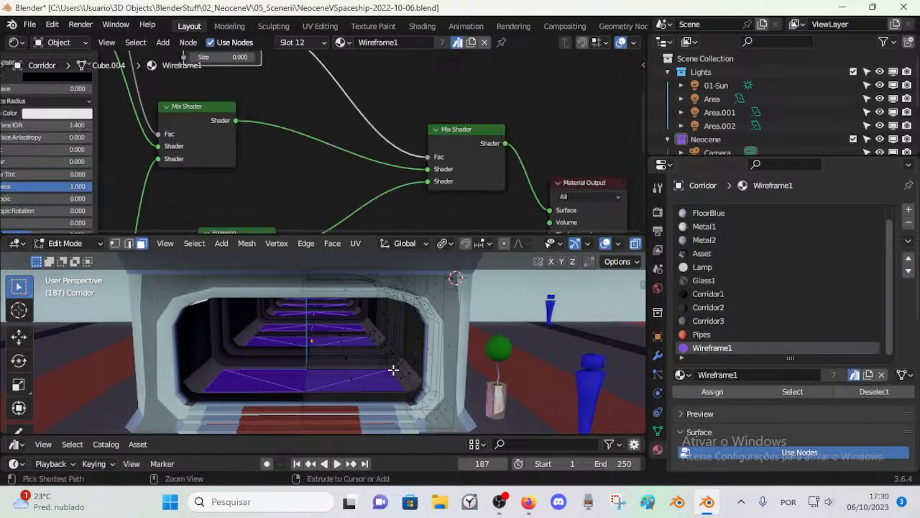
key("Tab")
Step: Expand the 3D viewport over the Shader Editor's area and save the file
scroll(345, 325, "down", 3)
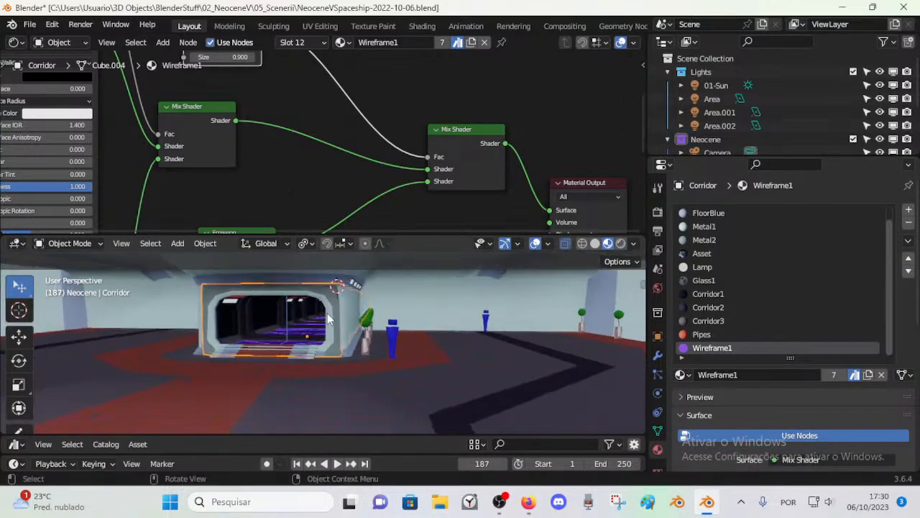
right_click(317, 233)
key("ctrl+space")
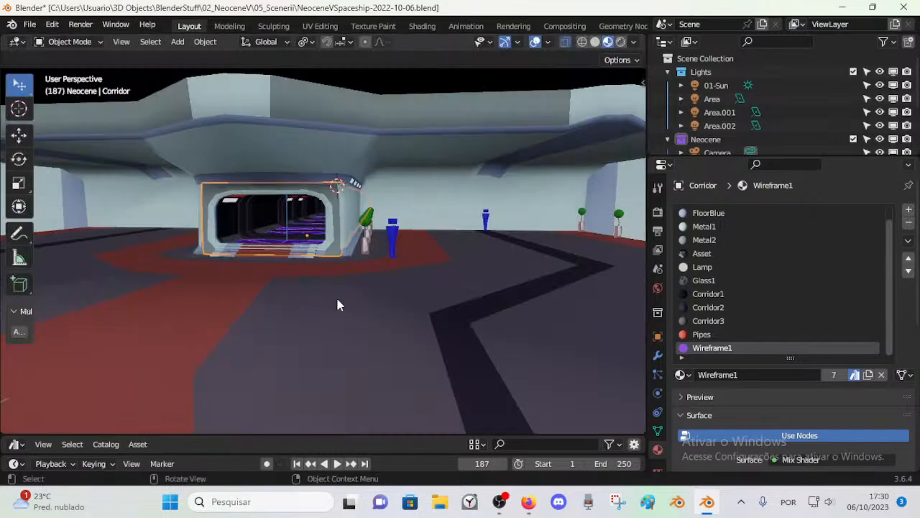
scroll(338, 297, "up", 5)
key("ctrl+s")
Step: Walk through the corridor in first-person view to examine the floor panels, side walls and ceiling along its full length
key("shift+grave")
key("w")
key("q")
key("e")
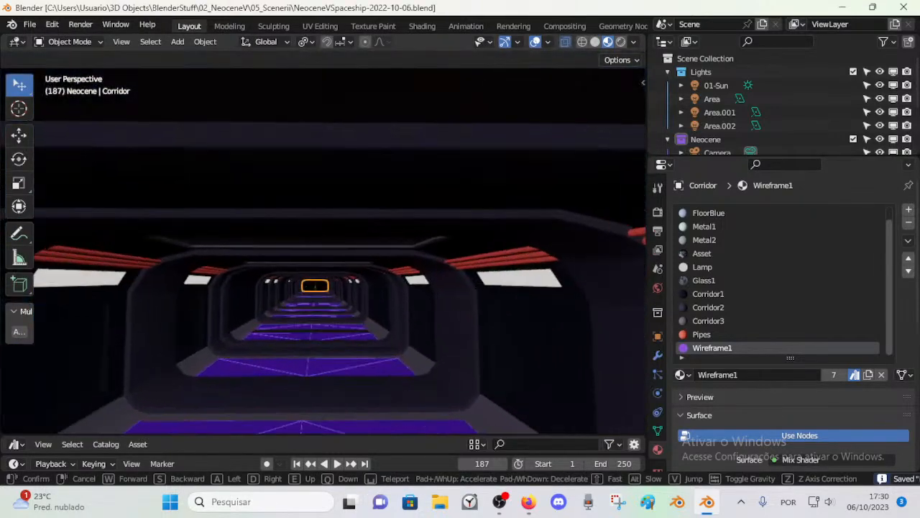
key("q")
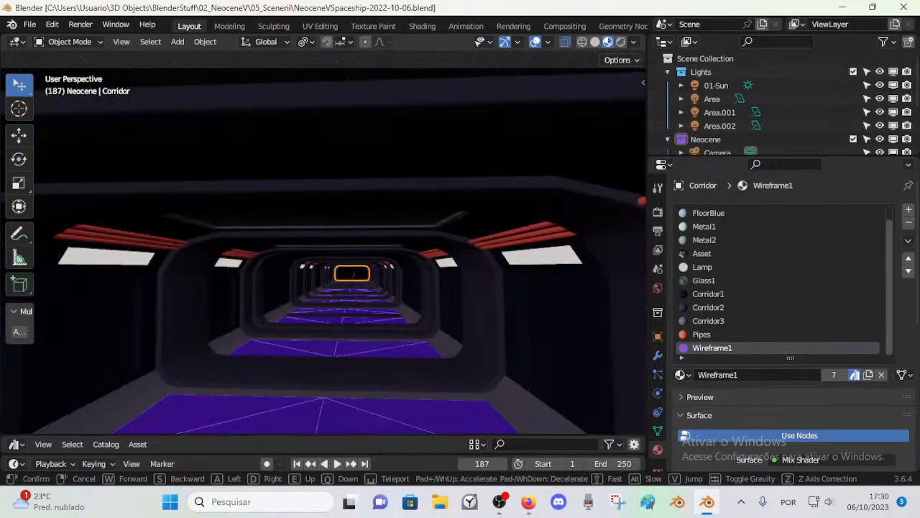
key("w")
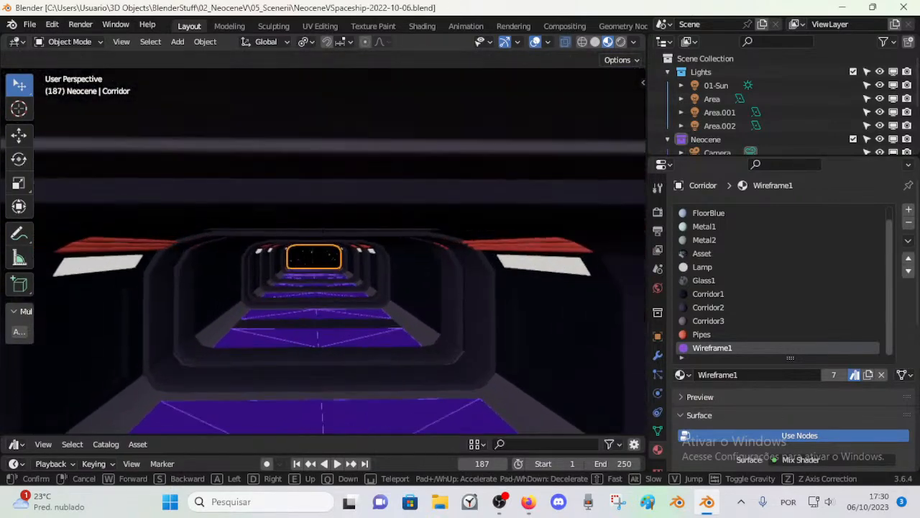
key("w")
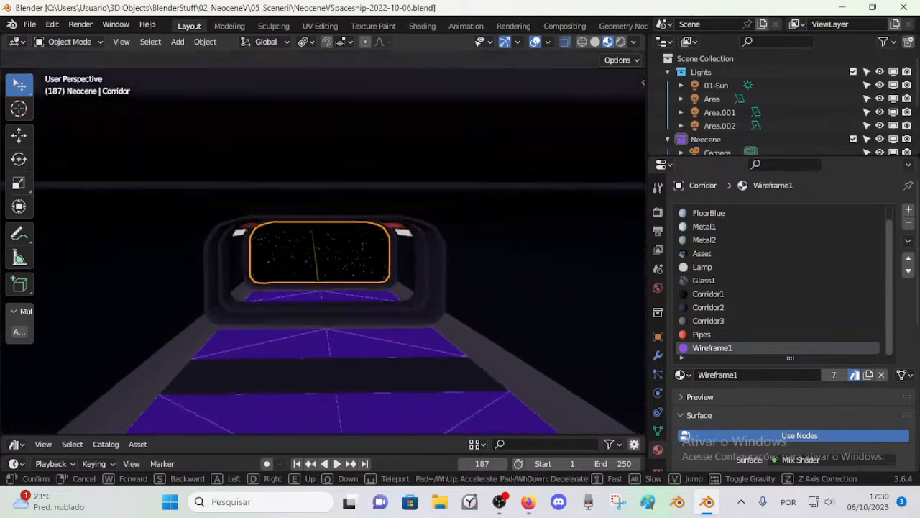
key("q")
key("e")
key("e")
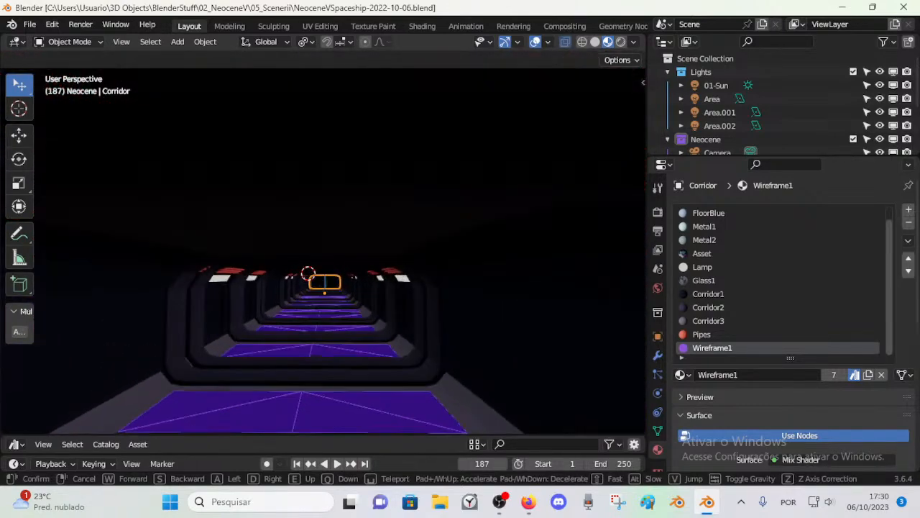
key("w")
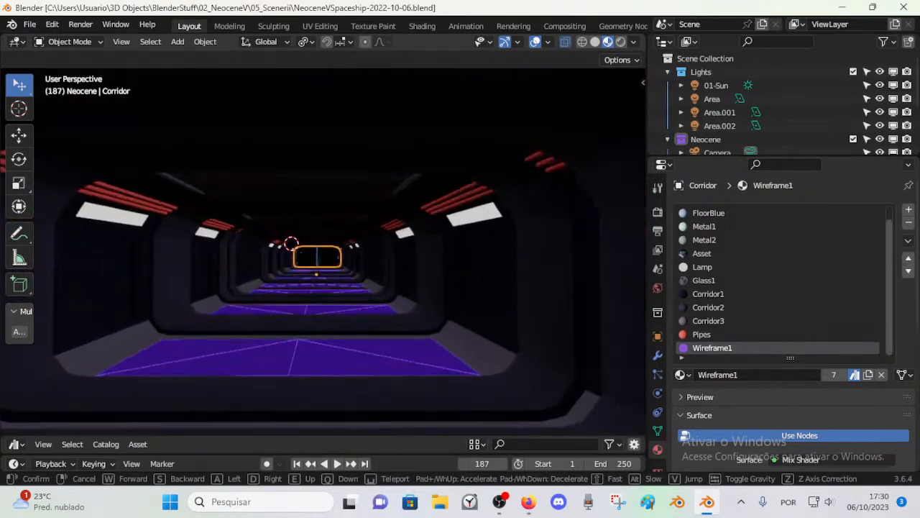
key("w")
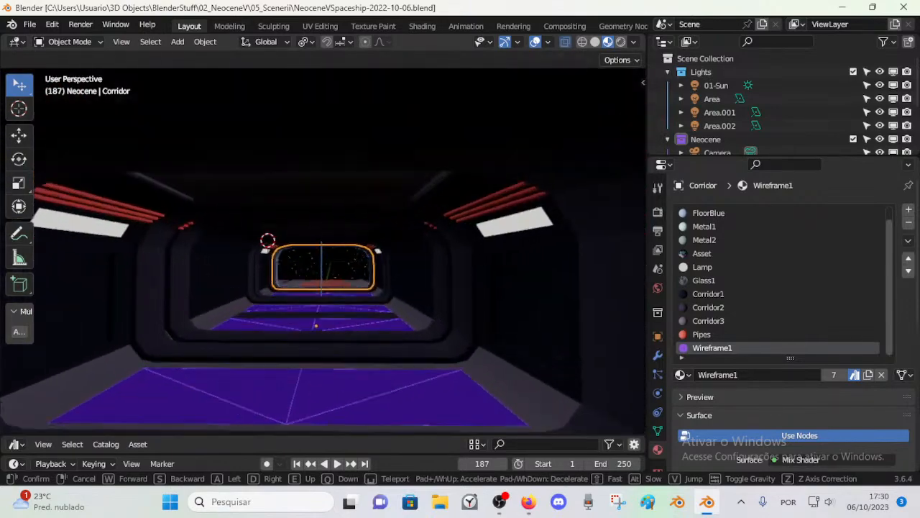
key("s")
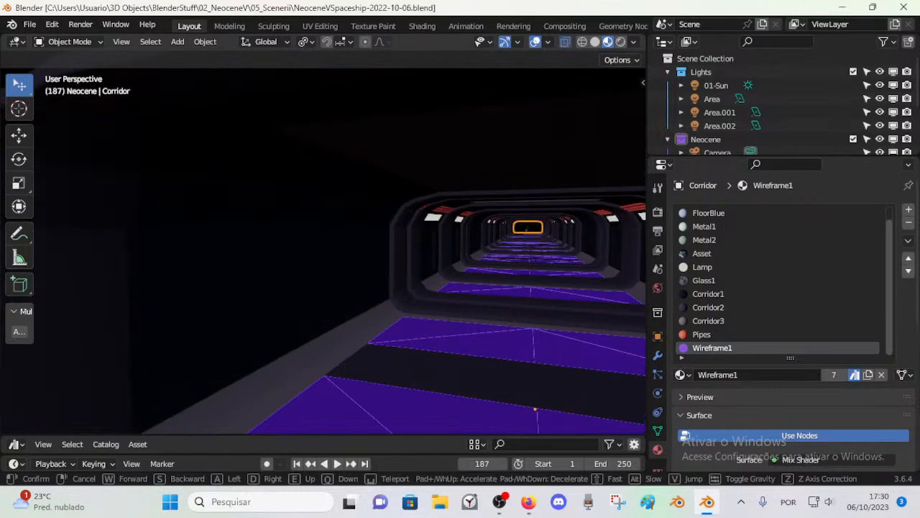
left_click(352, 290)
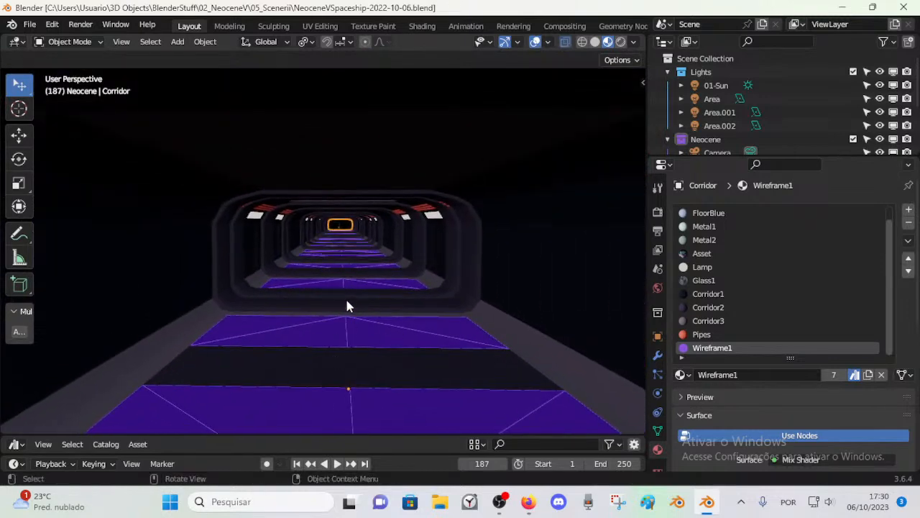
Step: Enter Edit Mode on the Corridor and save the file
middle_click_drag(334, 294, 397, 265)
key("Tab")
key("ctrl+s")
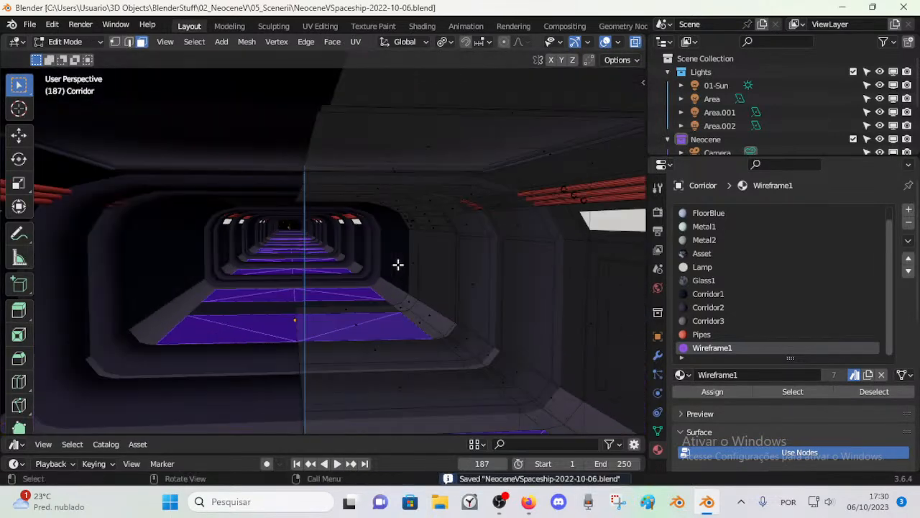
middle_click_drag(477, 293, 445, 282)
scroll(446, 281, "down", 3)
key("ctrl+s")
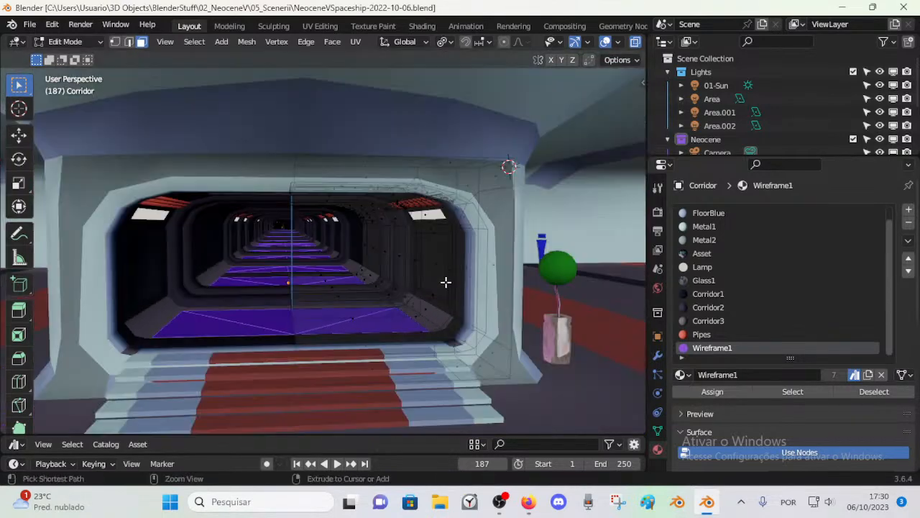
Step: Assign the Glass1 material to the recessed side wall panel near the corridor entrance and check it in Object Mode
left_click(439, 263)
left_click(708, 268)
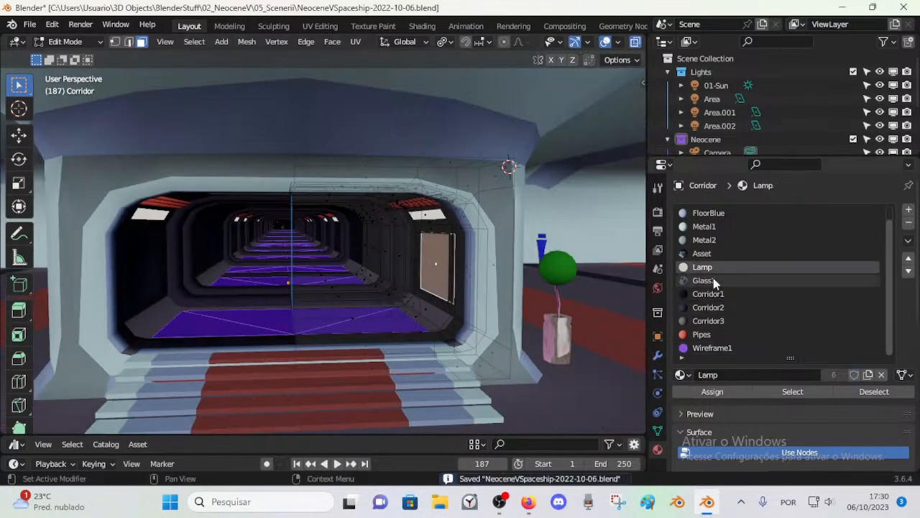
left_click(706, 280)
key("ctrl+Tab")
left_click(436, 295)
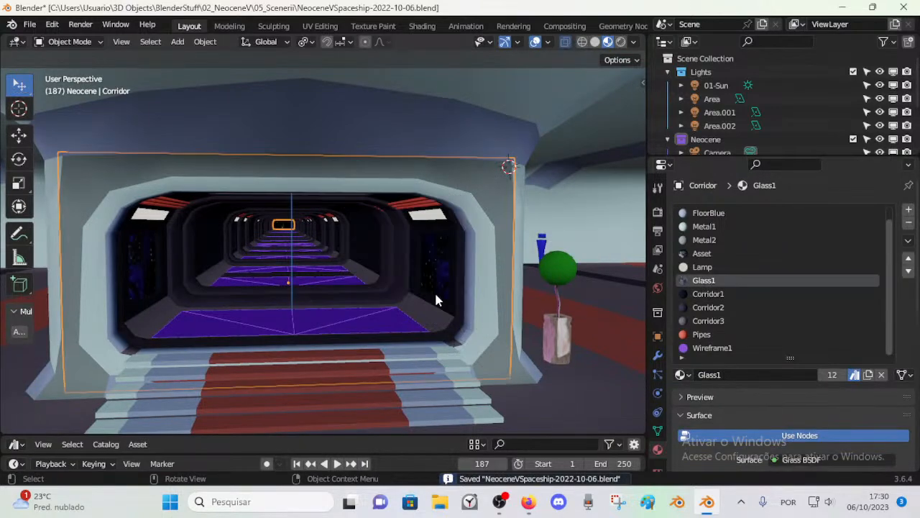
scroll(435, 295, "up", 3)
scroll(435, 295, "down", 3)
middle_click_drag(435, 295, 454, 290)
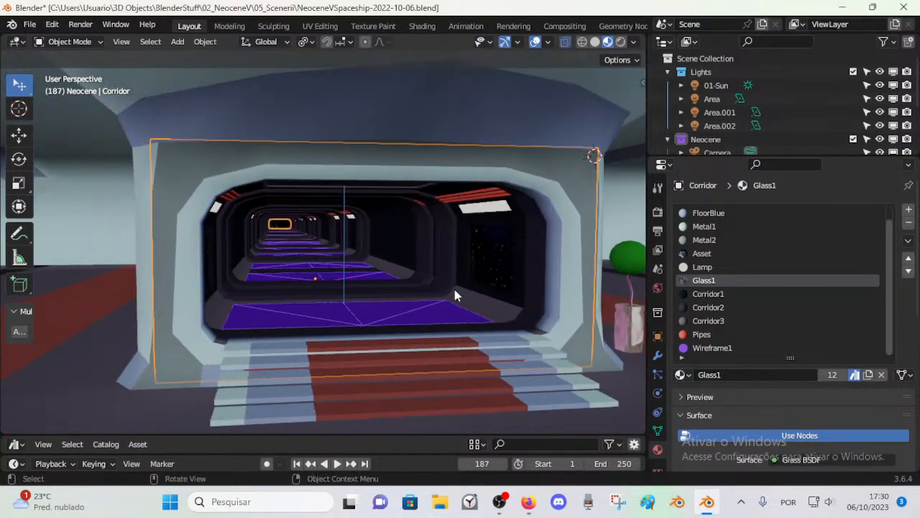
scroll(375, 244, "up", 1)
scroll(361, 236, "down", 1)
Step: Assign the Corridor1 material to the side wall panel near the entrance and leave Edit Mode
key("Tab")
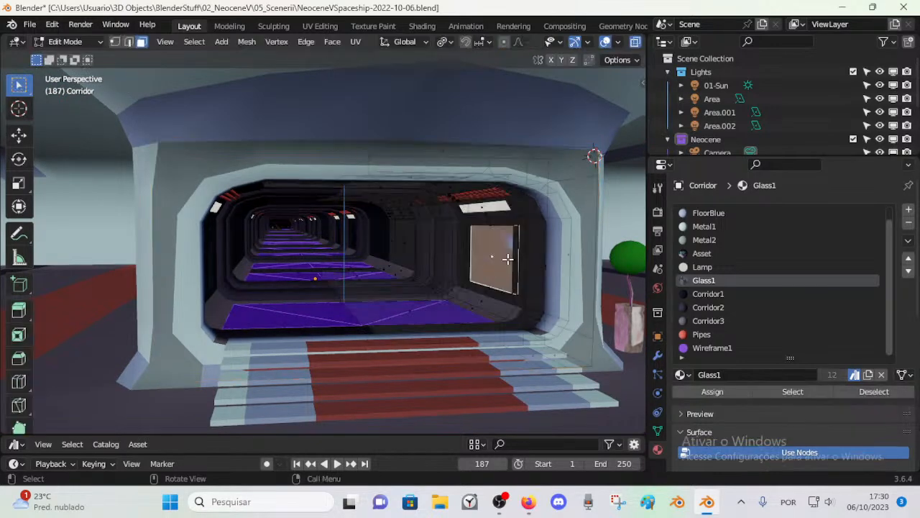
left_click(724, 267)
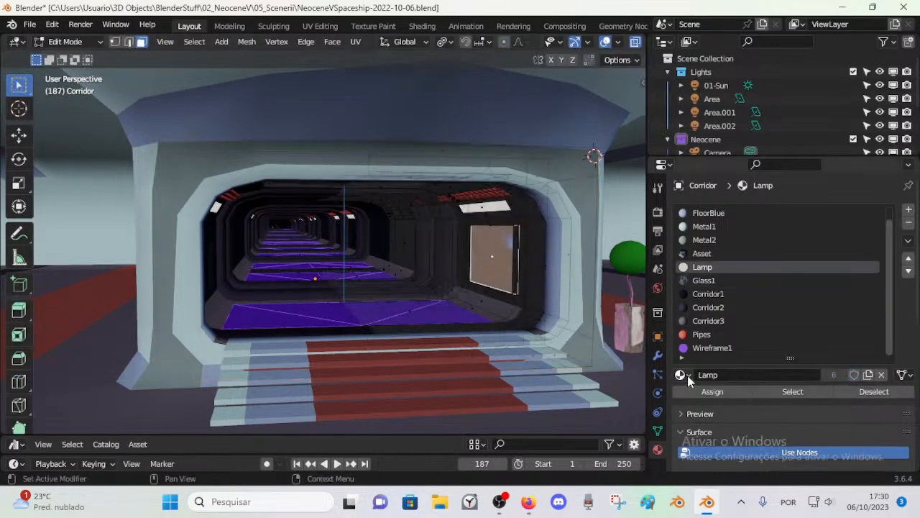
left_click(715, 311)
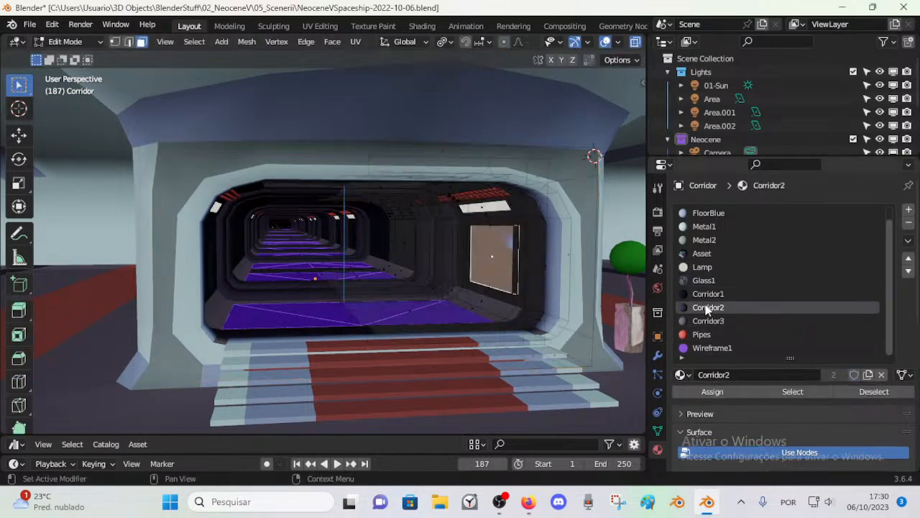
left_click(708, 295)
left_click(712, 391)
key("ctrl+Tab")
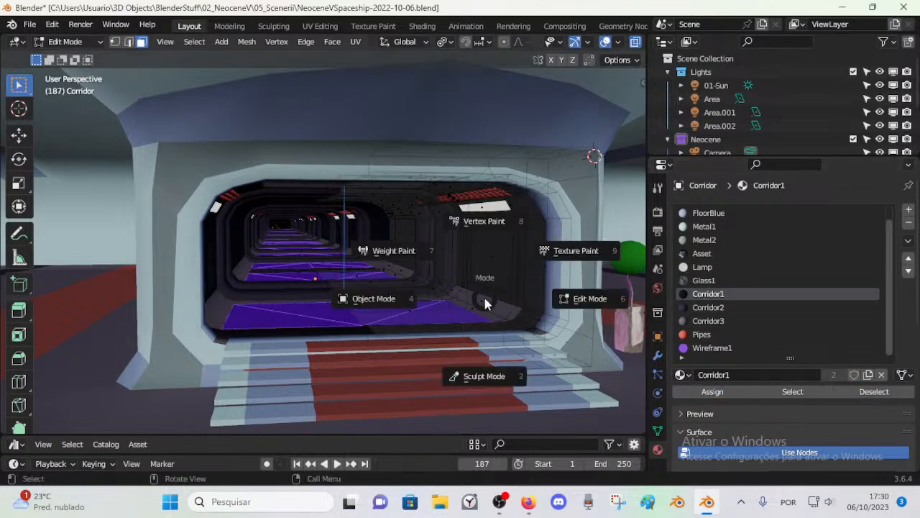
key("Tab")
key("Tab")
Step: Try the Corridor3 material on the same side wall panel and view it in Object Mode
left_click(489, 254)
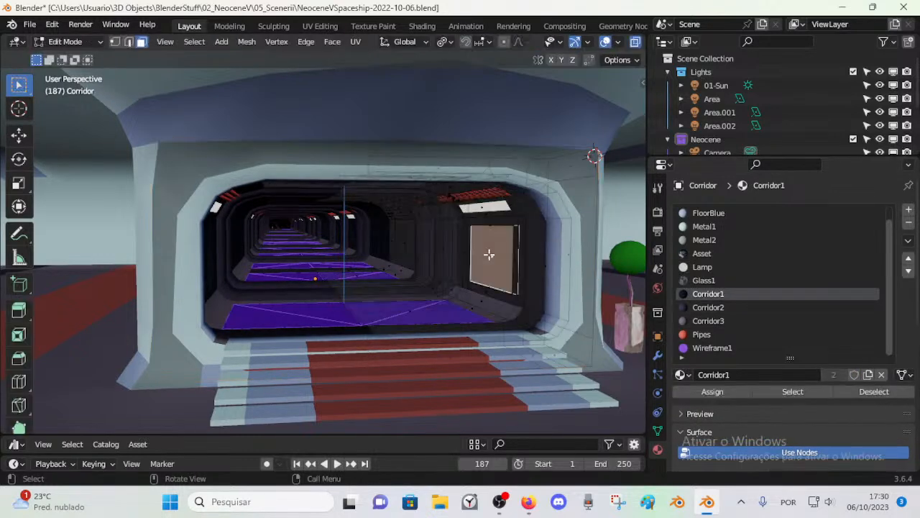
left_click(698, 321)
left_click(708, 391)
key("Tab")
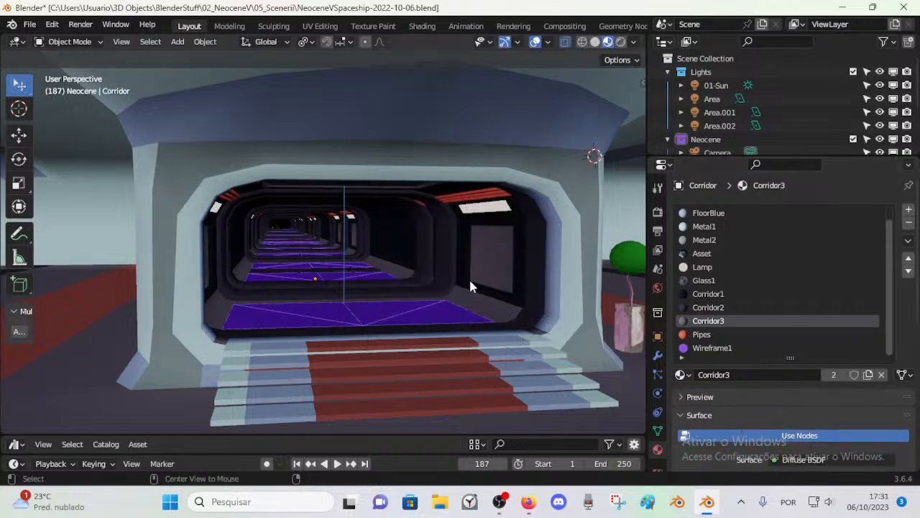
Step: Assign the Corridor2 material to the side wall panel and inspect it from inside the corridor in Object Mode
key("Tab")
left_click(707, 307)
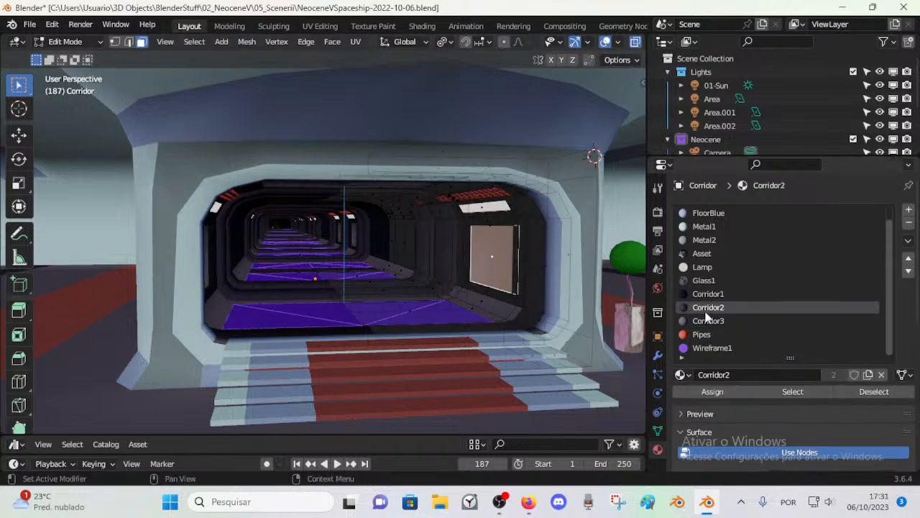
left_click(708, 391)
key("Tab")
middle_click_drag(453, 289, 351, 280)
scroll(351, 280, "up", 5)
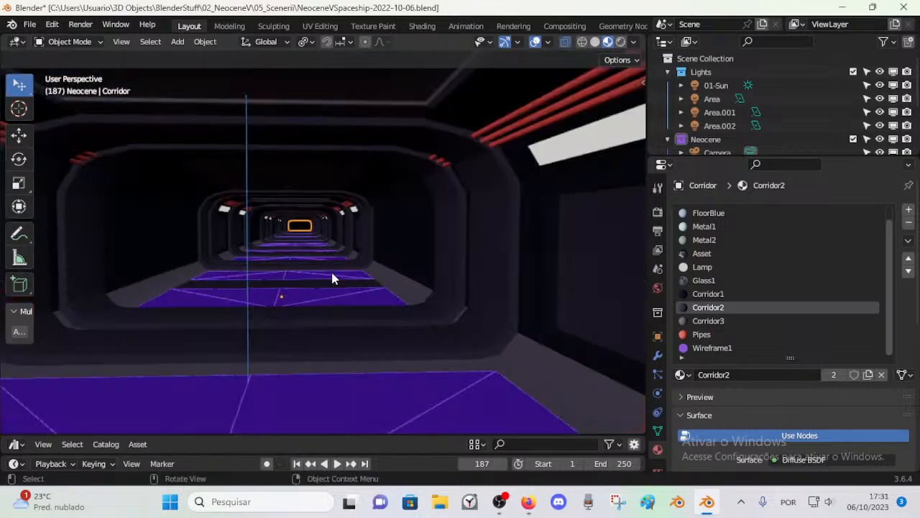
Step: Return the Corridor to Edit Mode with the ceiling in view and save the file
key("Tab")
middle_click_drag(305, 216, 309, 246)
scroll(304, 210, "down", 5)
scroll(304, 222, "down", 1)
scroll(305, 223, "up", 5)
key("ctrl+s")
Step: Select the three ceiling panel faces near the corridor entrance, assign them the Glass1 material and return to Object Mode
left_click(351, 114)
middle_click_drag(351, 113, 354, 148, "shift")
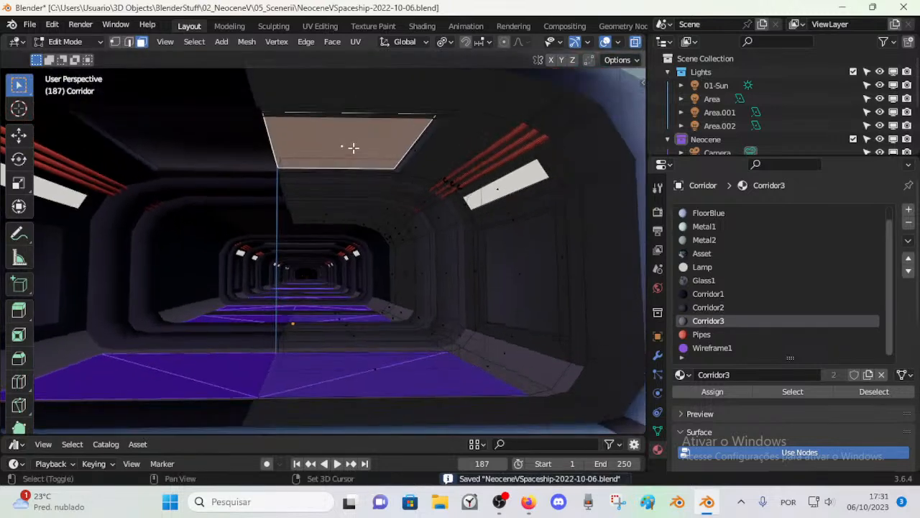
left_click(348, 199, "shift")
left_click(333, 213, "shift")
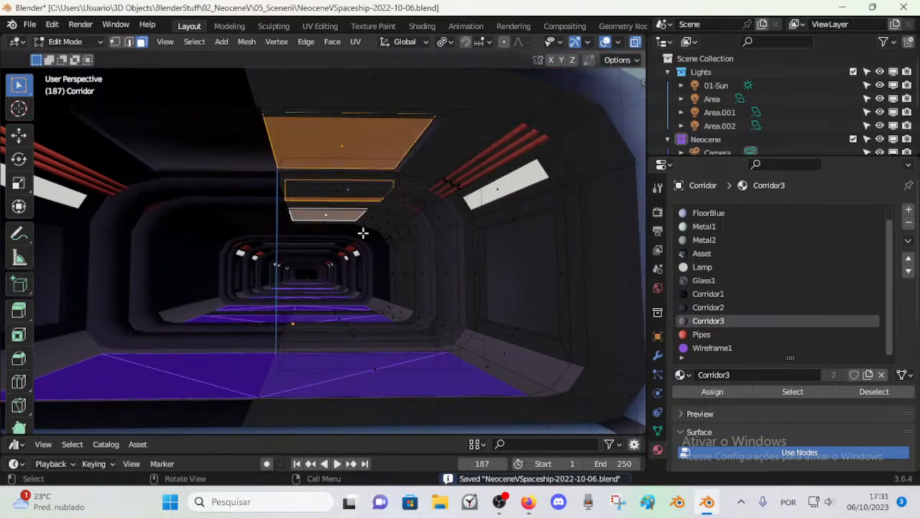
middle_click_drag(340, 228, 335, 220, "ctrl")
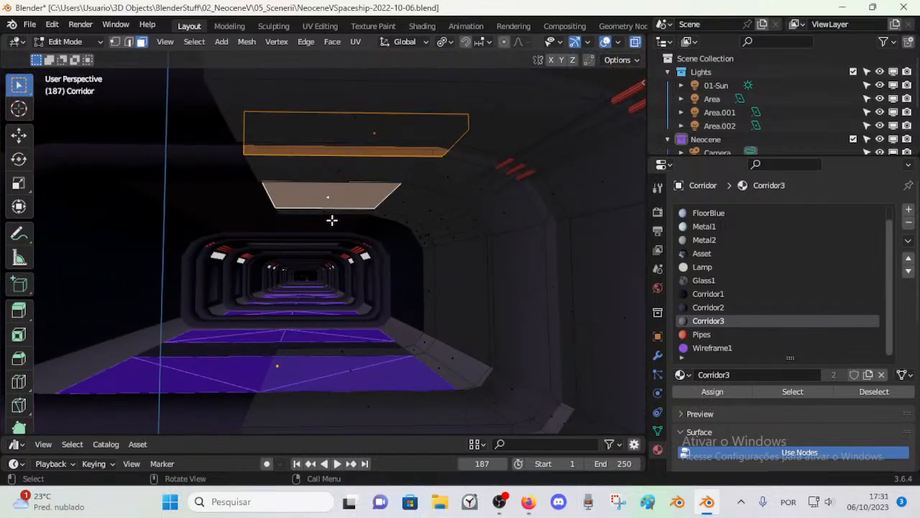
scroll(333, 220, "down", 4)
left_click(705, 281)
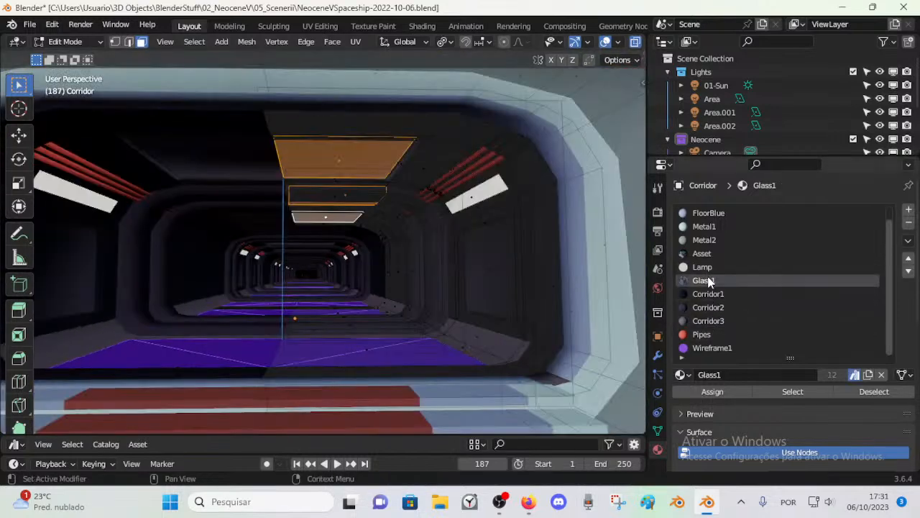
left_click(712, 391)
scroll(376, 236, "down", 4)
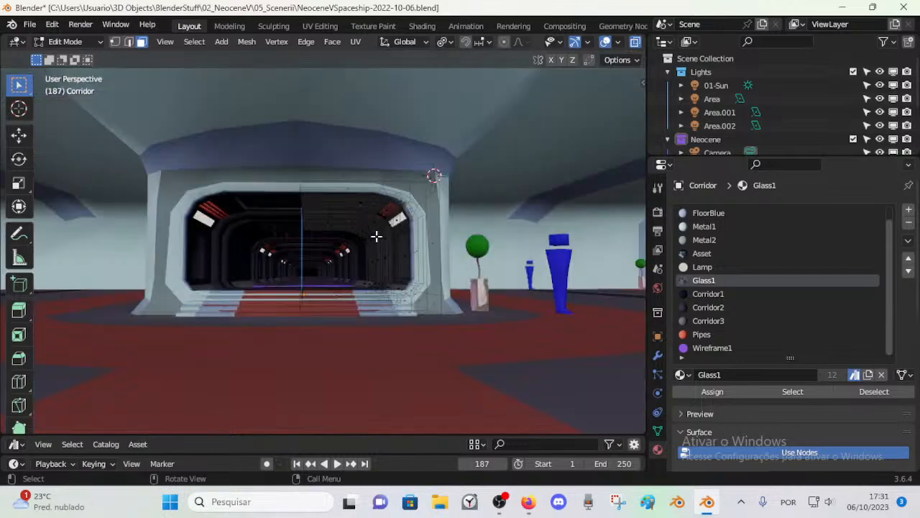
key("Tab")
scroll(346, 256, "up", 4)
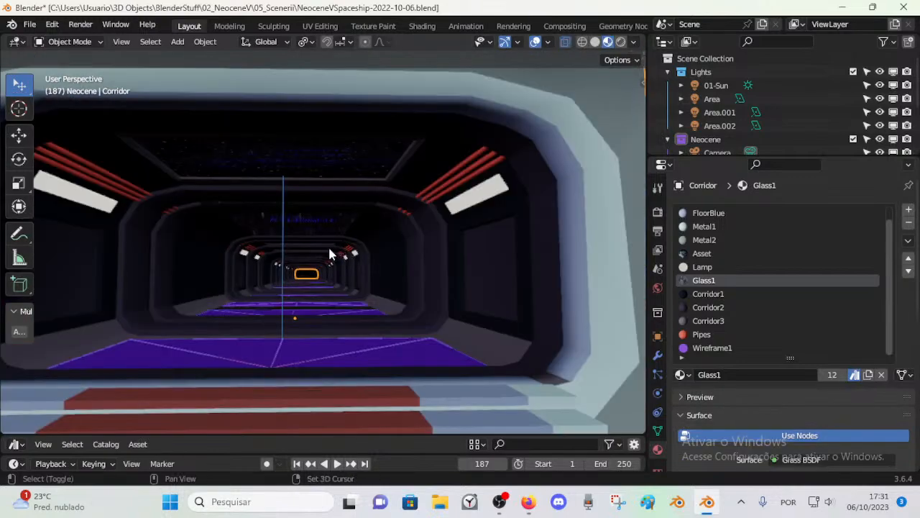
Step: Fly through the corridor in Object Mode to examine how the Glass1 ceiling panels look from inside
key("shift+grave")
key("w")
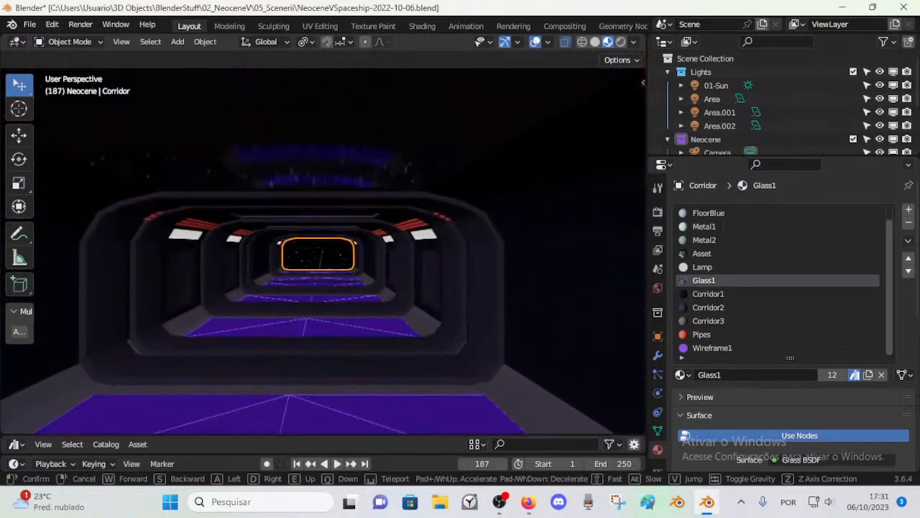
key("w")
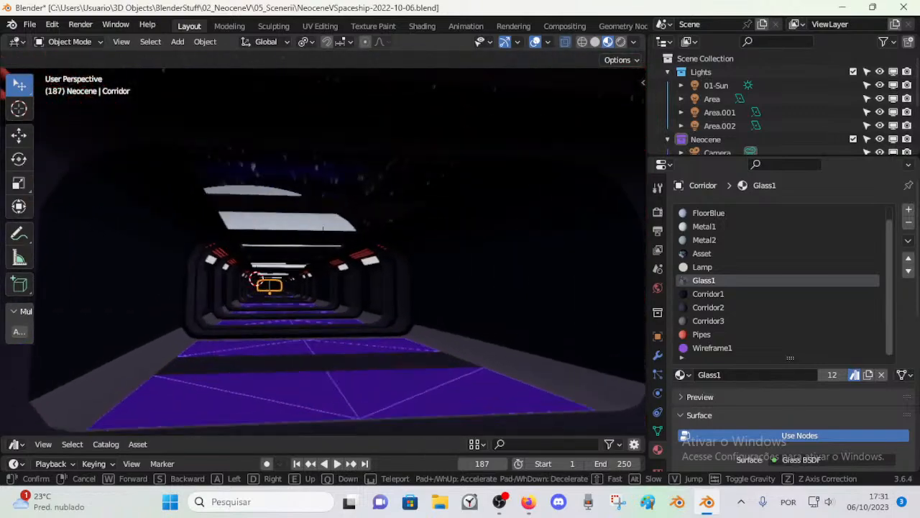
key("w")
key("s")
key("w")
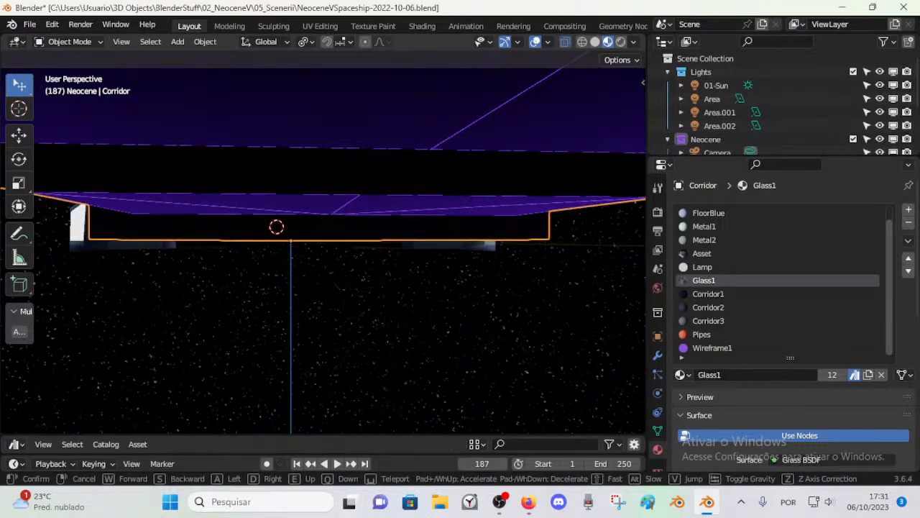
key("s")
key("w")
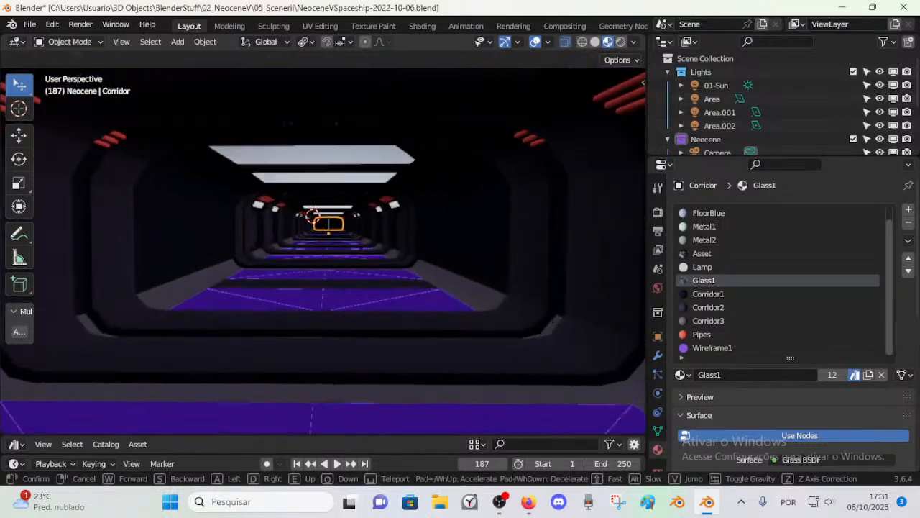
key("w")
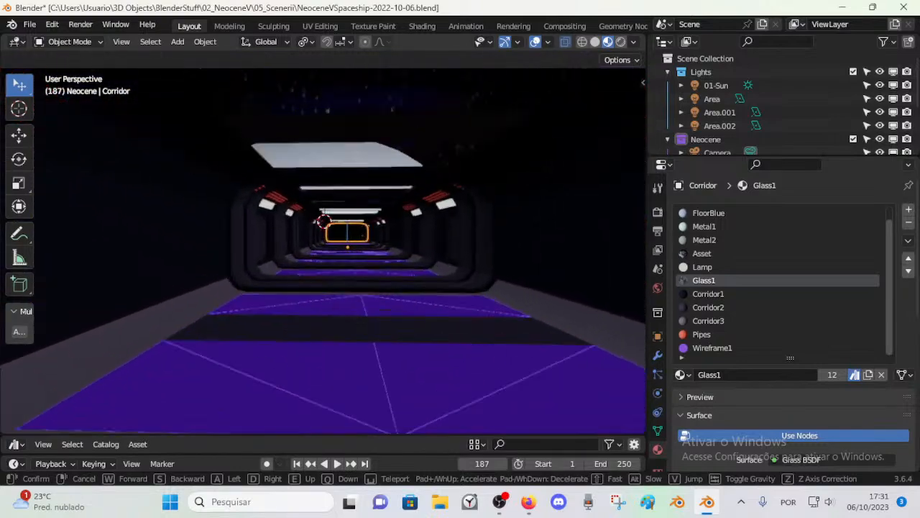
key("w")
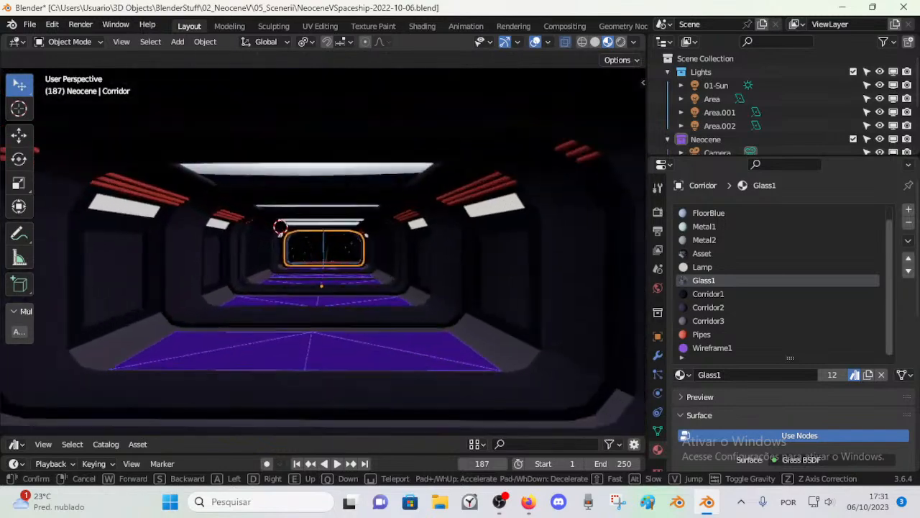
key("w")
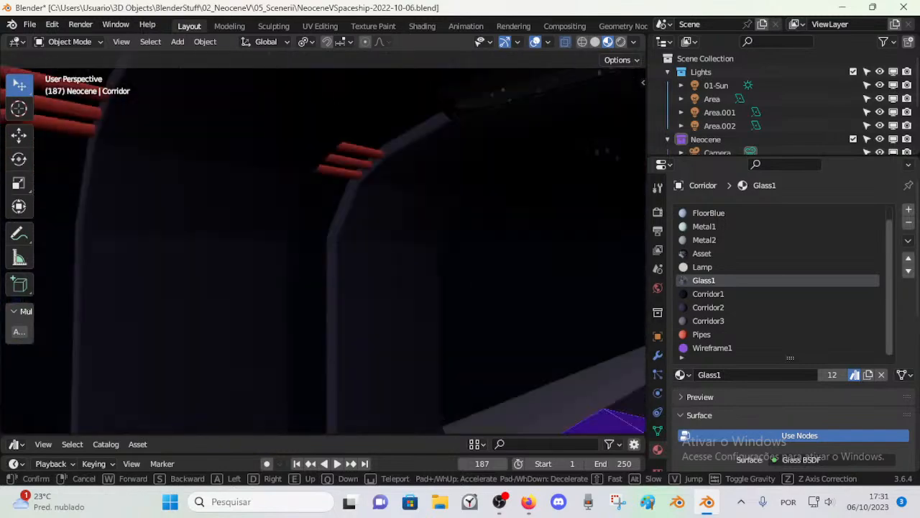
key("s")
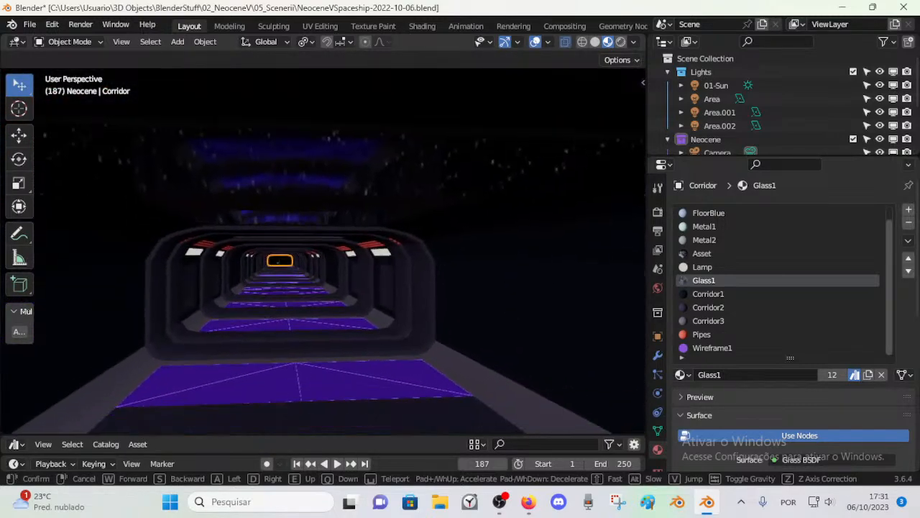
left_click(279, 217)
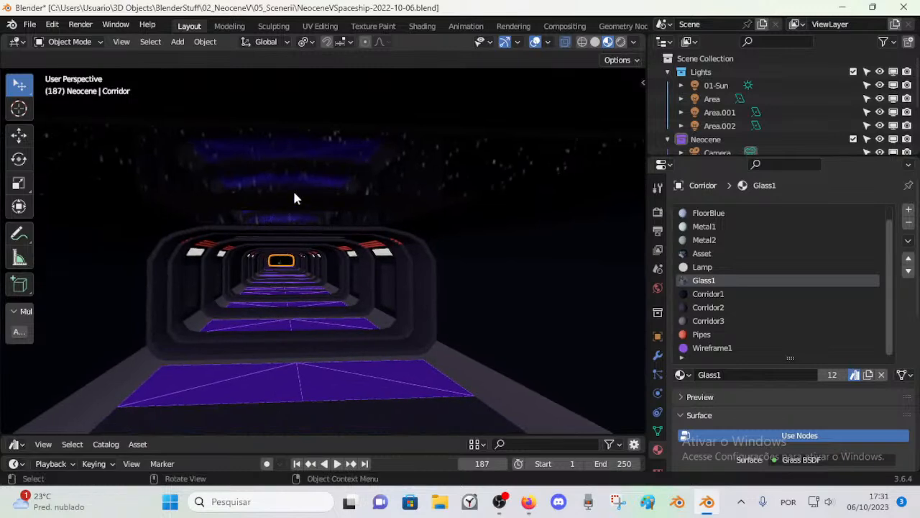
Step: In Edit Mode, assign the Asset material to the large ceiling panel face near the corridor entrance and view it in Object Mode
key("Tab")
middle_click_drag(320, 191, 318, 188)
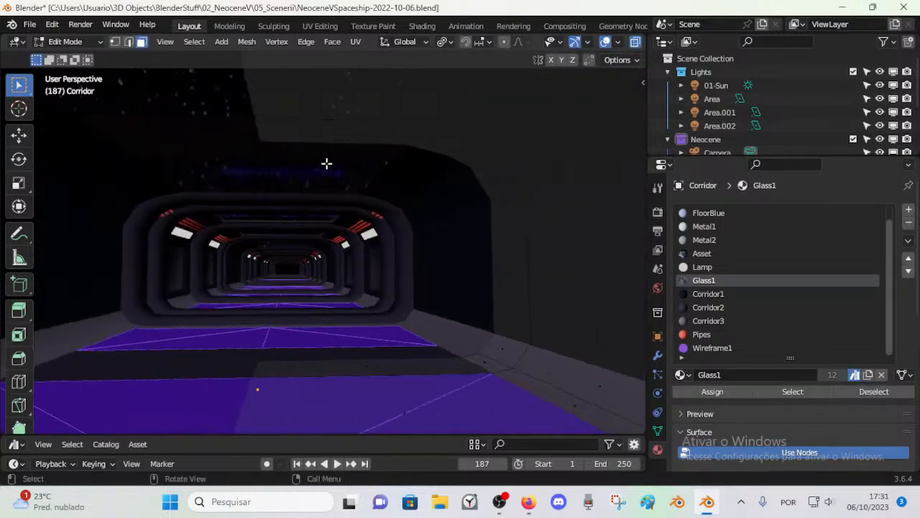
scroll(322, 171, "down", 4)
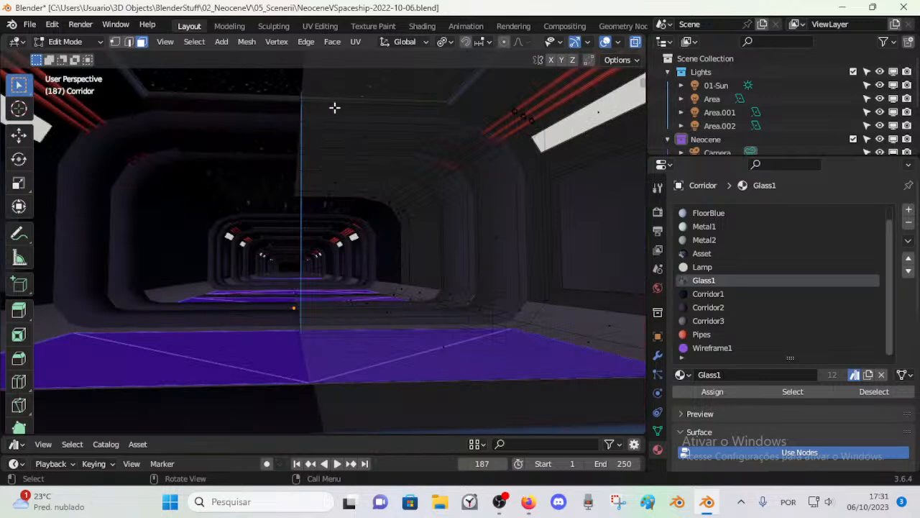
left_click(363, 84)
right_click(369, 134)
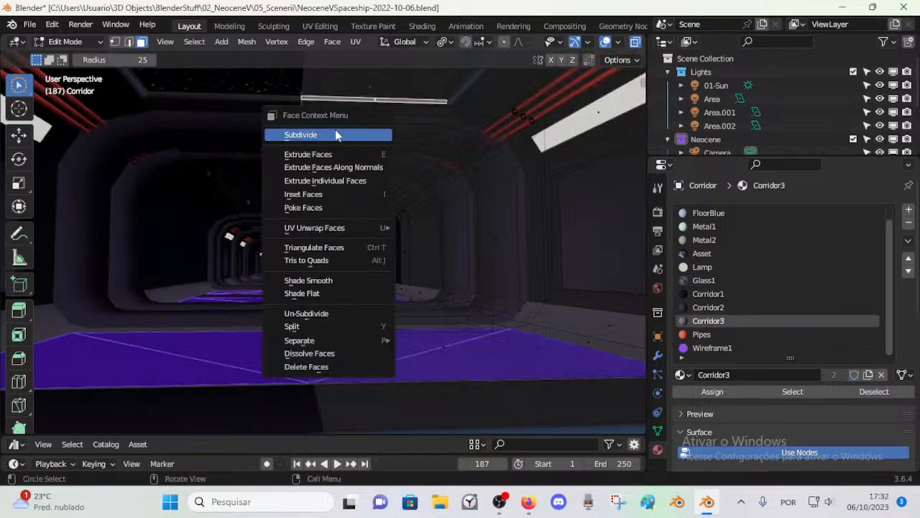
left_click_drag(19, 84, 58, 86)
middle_click_drag(292, 87, 273, 171, "shift")
left_click(368, 156)
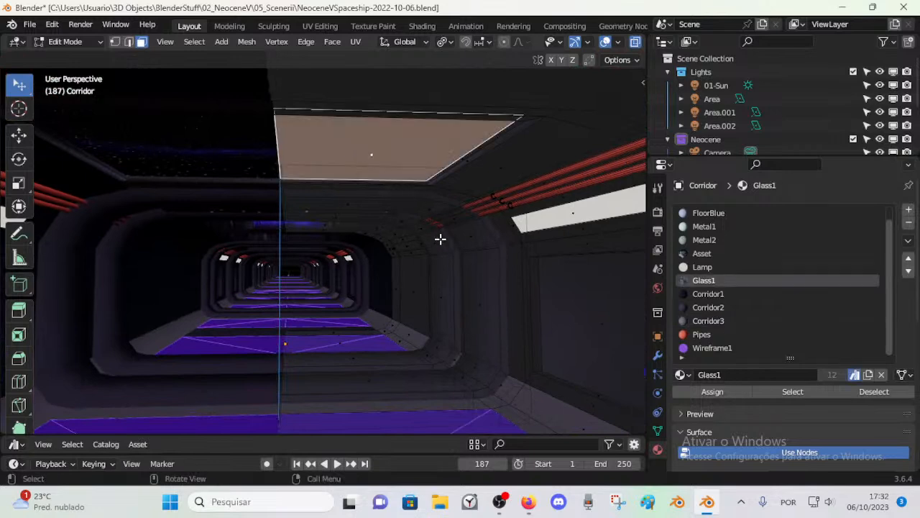
left_click(725, 253)
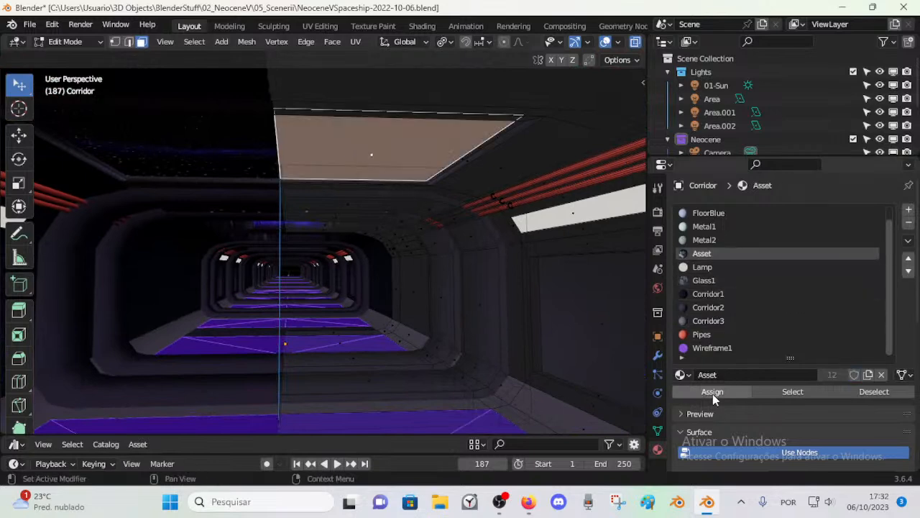
key("alt+a")
key("Tab")
middle_click_drag(382, 234, 380, 236)
Step: Select the remaining Glass1 faces of the Corridor by material, assign them the Asset material and return to Object Mode
key("Tab")
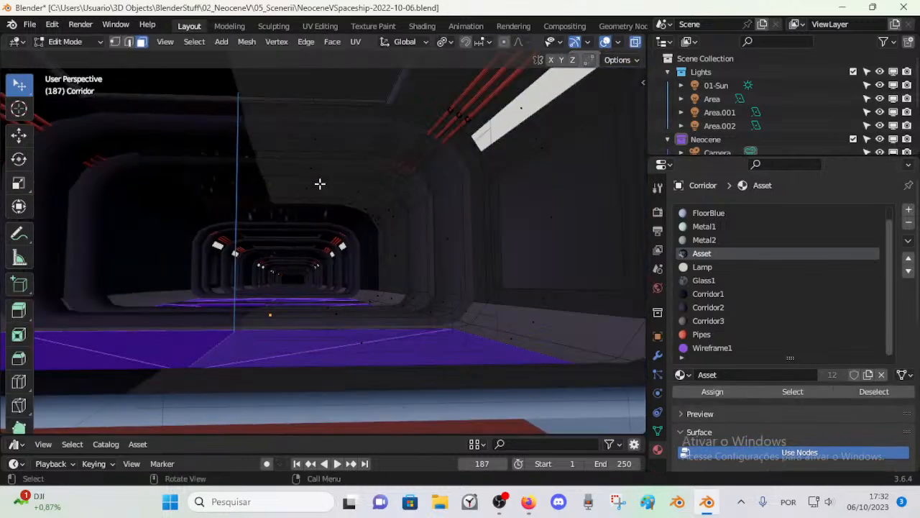
left_click(311, 149)
key("alt+a")
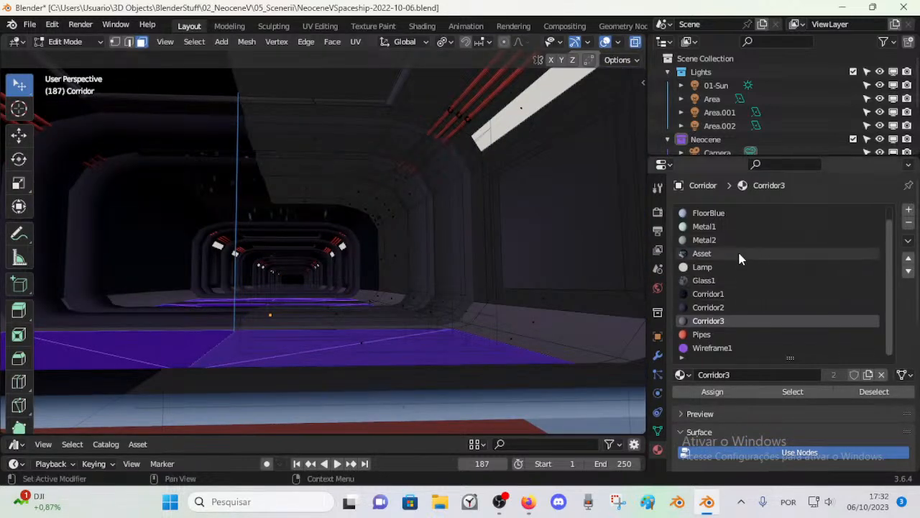
left_click(734, 280)
left_click(793, 391)
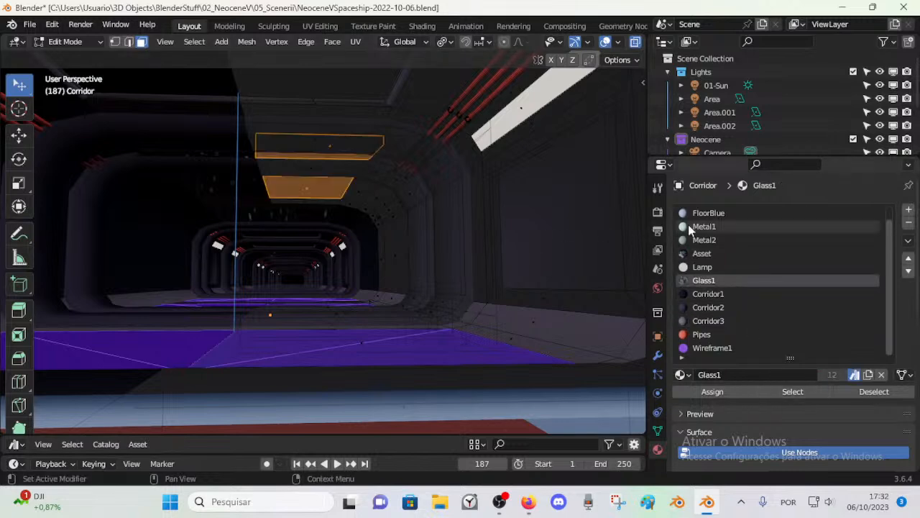
left_click(694, 253)
left_click(711, 392)
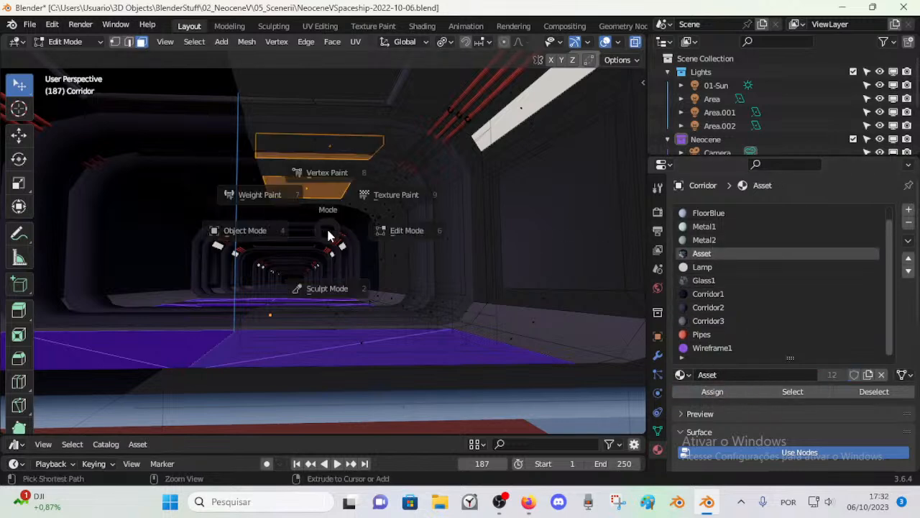
key("Tab")
Step: Fly along the corridor and back out to its entrance to check the Asset ceiling panels
key("shift+grave")
key("w")
key("w")
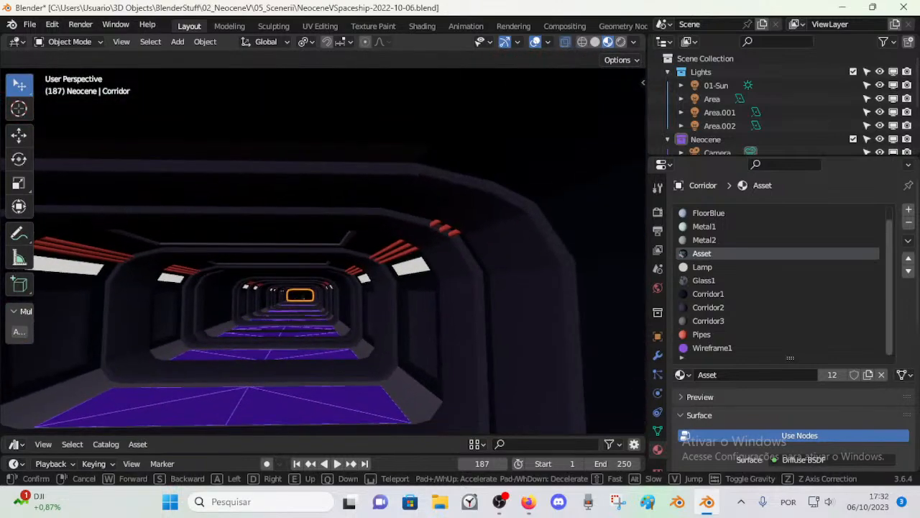
key("e")
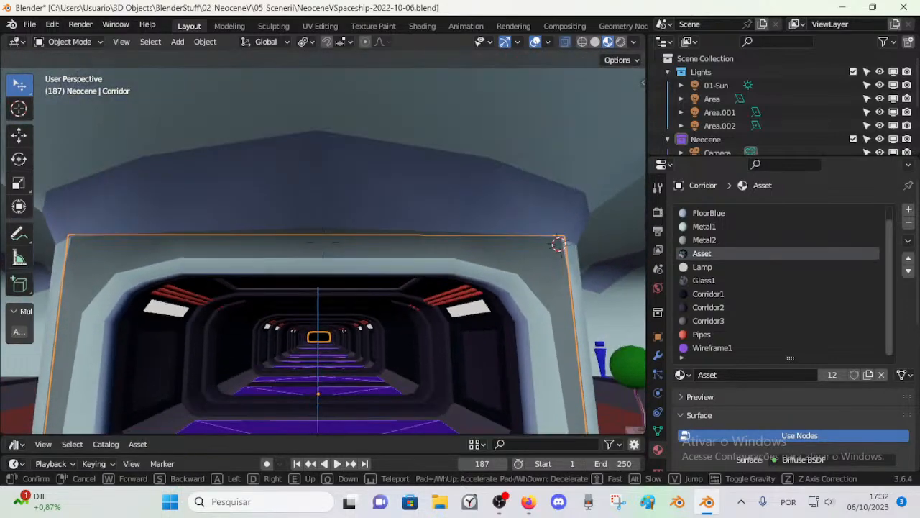
left_click(586, 237)
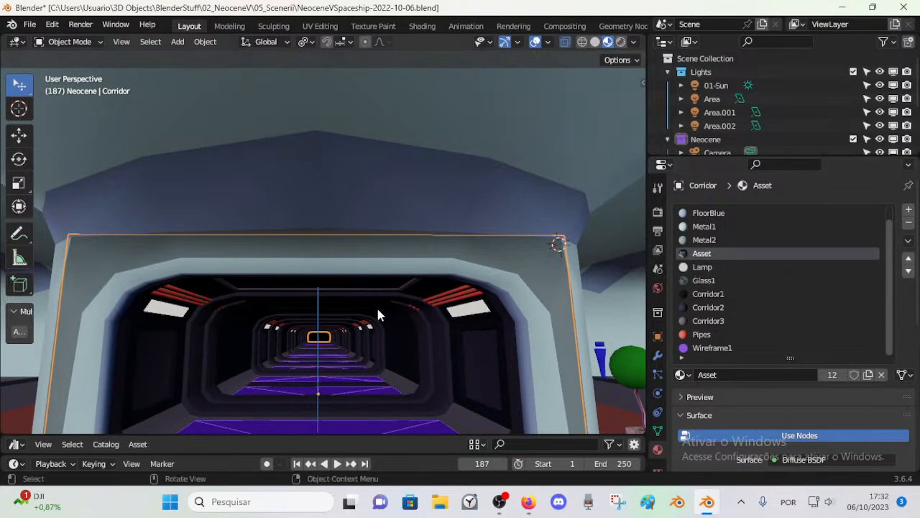
Step: Select all Asset ceiling faces of the Corridor by material, assign them the Lamp material and return to Object Mode
key("Tab")
key("alt+a")
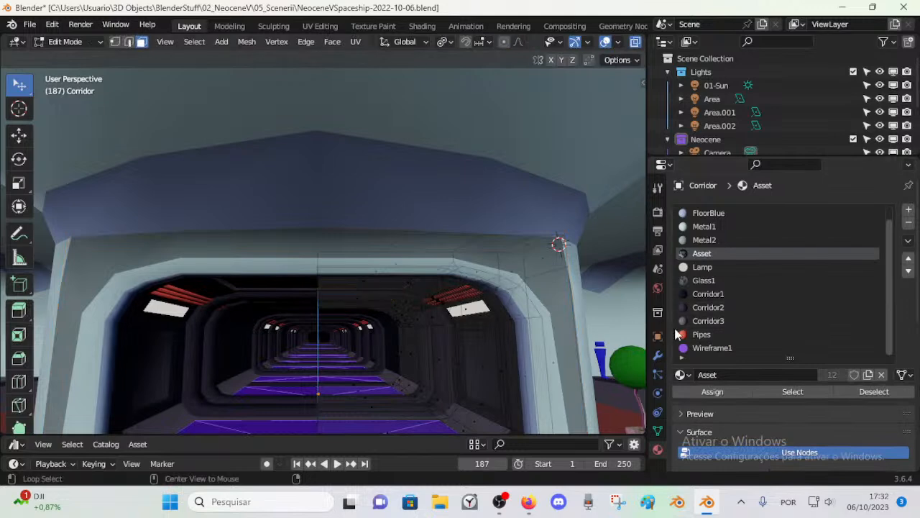
left_click(793, 392)
scroll(732, 306, "up", 1)
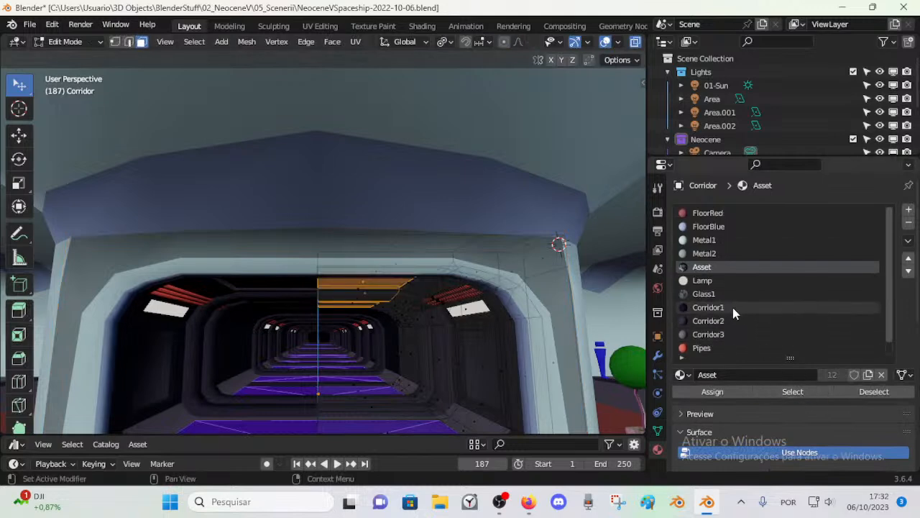
scroll(737, 284, "down", 1)
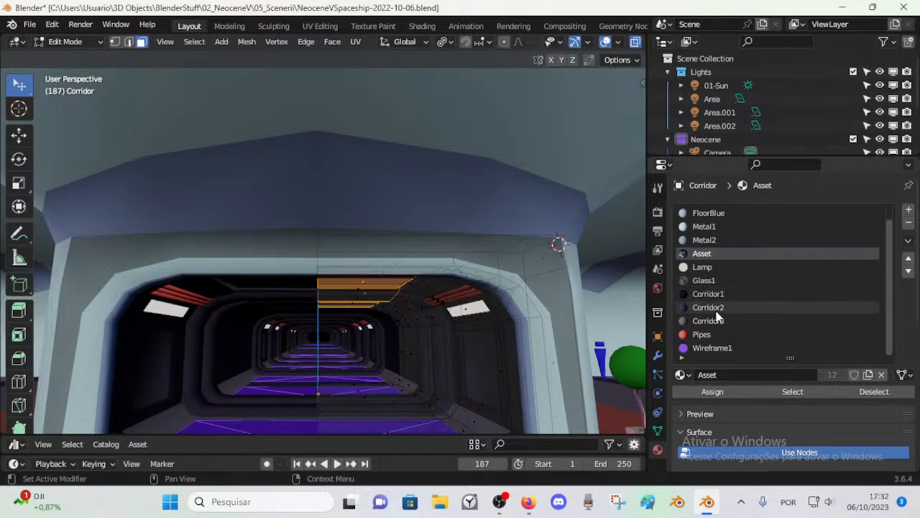
left_click(721, 265)
left_click(710, 391)
key("ctrl+Tab")
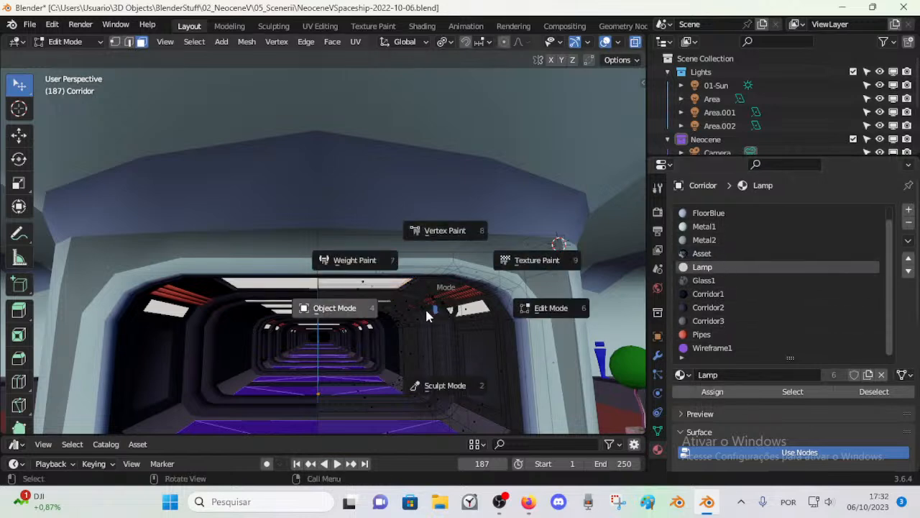
left_click(363, 342)
Step: Fly through the corridor in both directions to examine the Lamp ceiling panels from inside
key("shift+grave")
key("w")
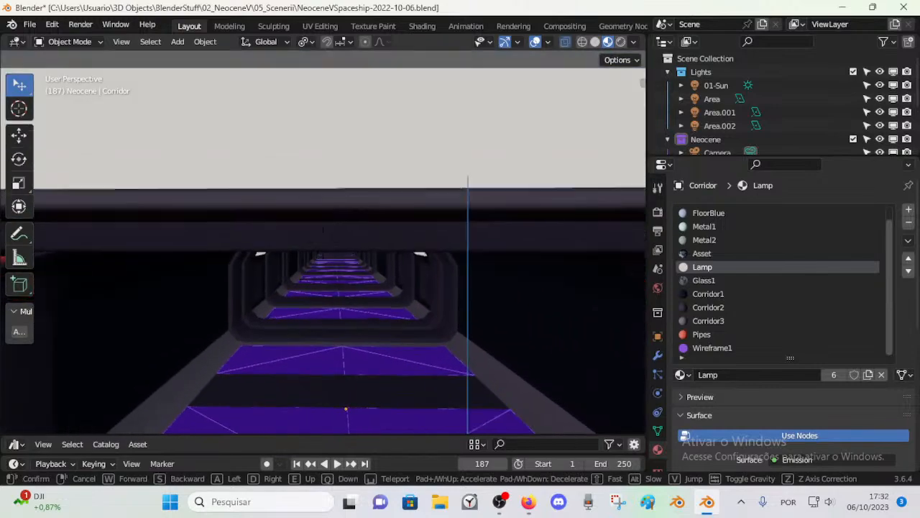
key("w")
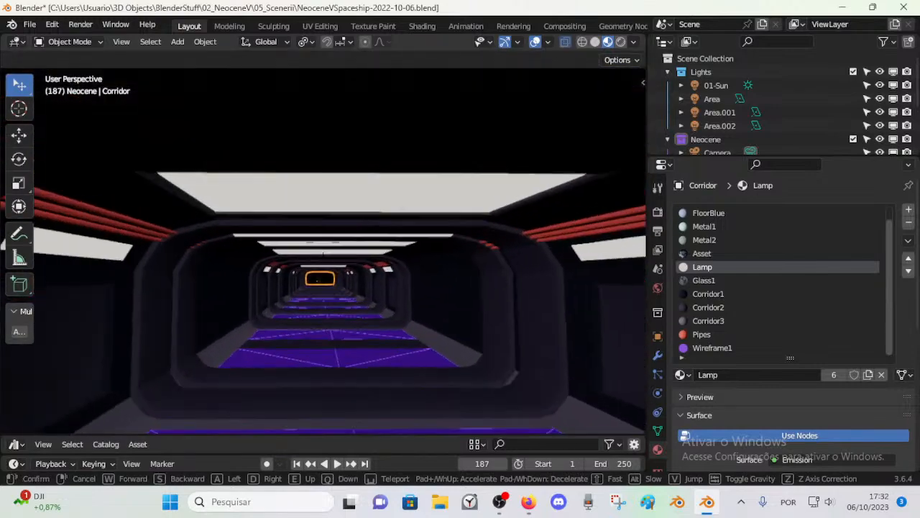
key("w")
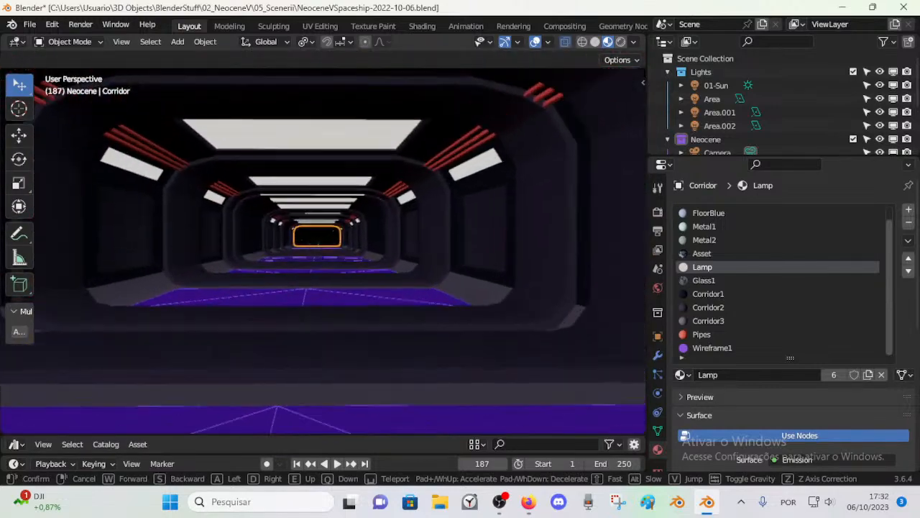
key("w")
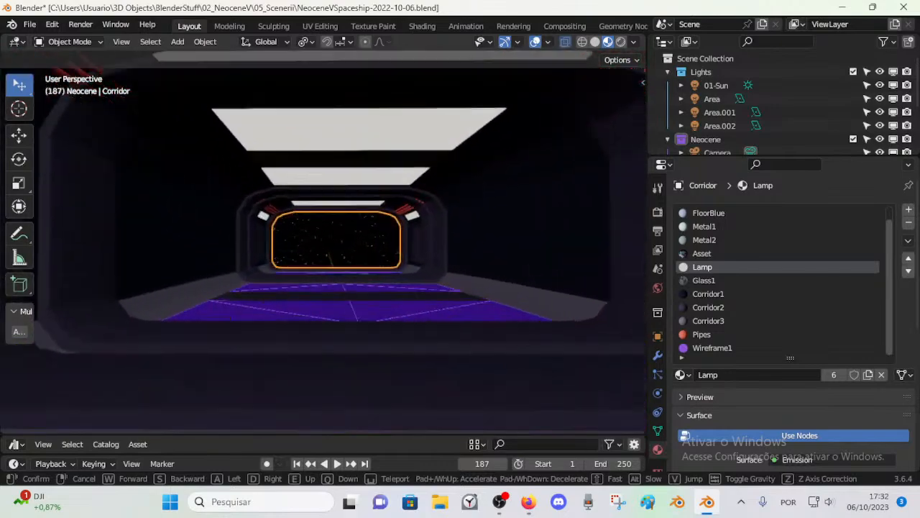
key("s")
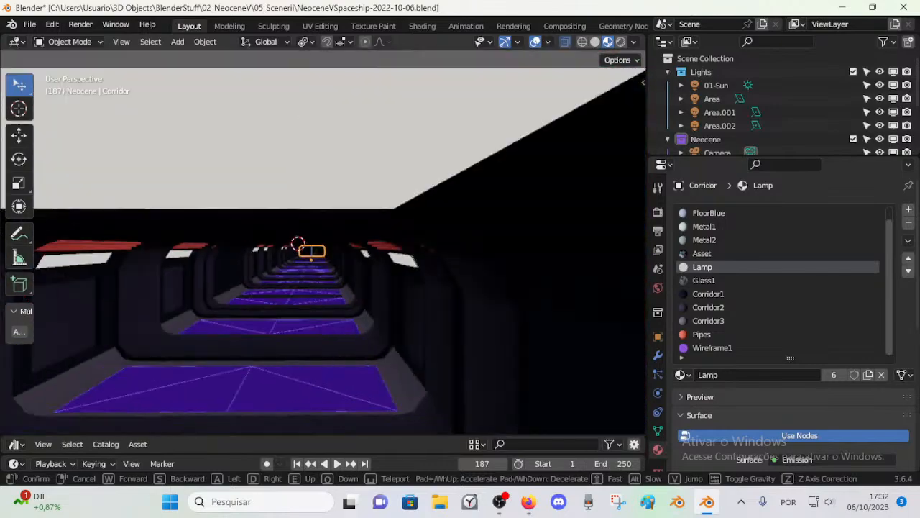
key("w")
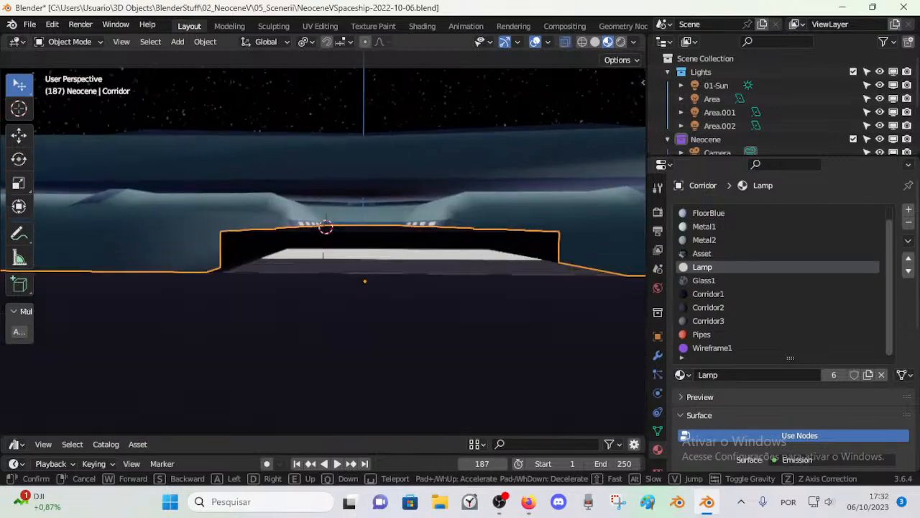
key("w")
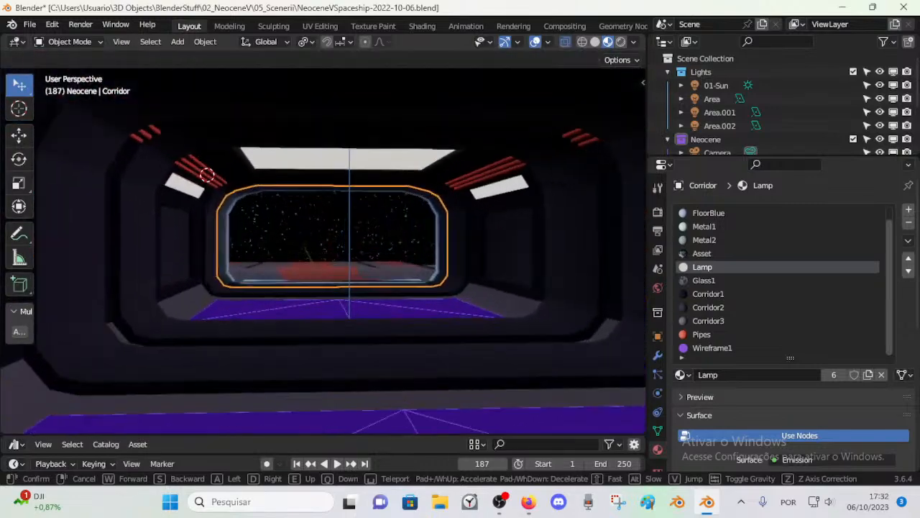
key("s")
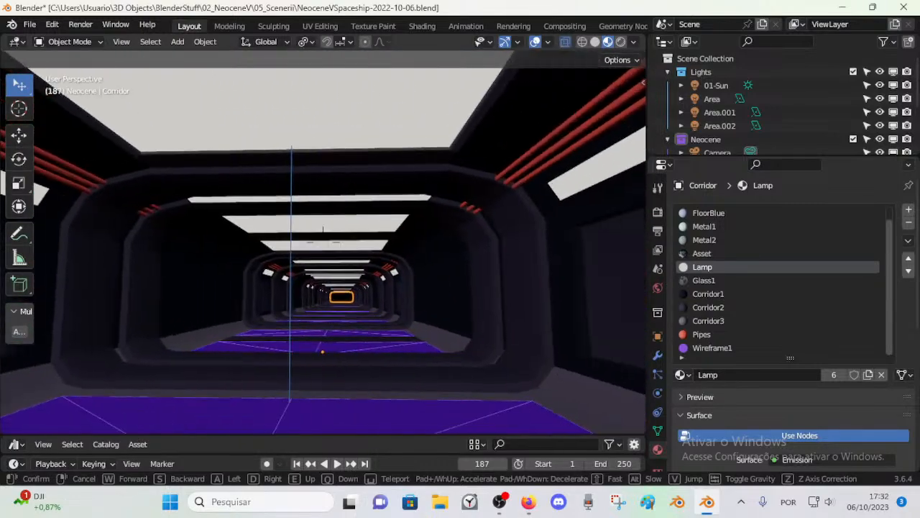
left_click(372, 322)
Step: Undo the Lamp assignment on the Corridor's ceiling faces, assign them the Wireframe1 material instead and return to Object Mode
key("Tab")
scroll(360, 280, "down", 3)
key("ctrl+z")
key("ctrl+z")
key("ctrl+z")
key("ctrl+z")
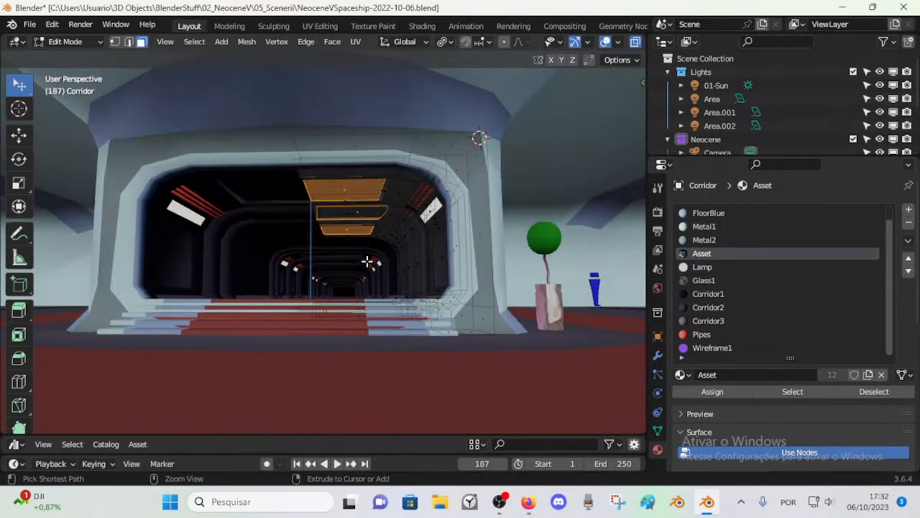
left_click(712, 347)
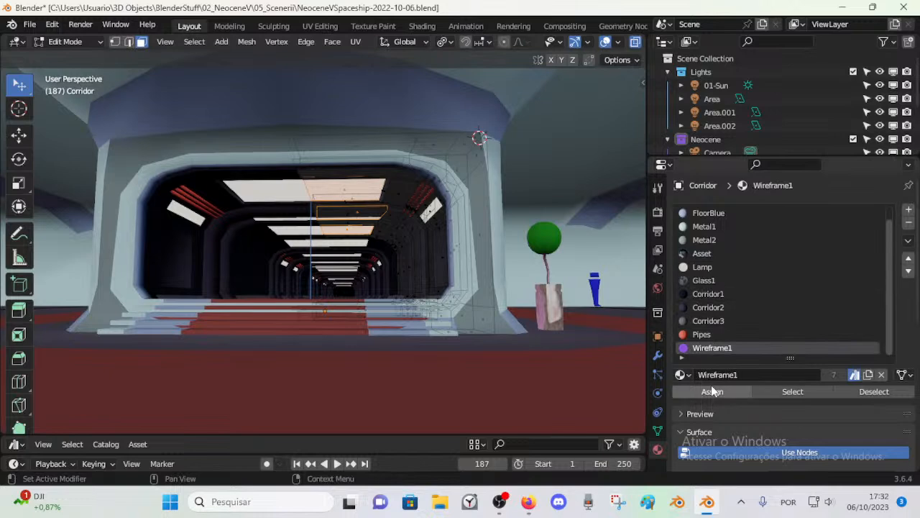
left_click(712, 390)
key("Tab")
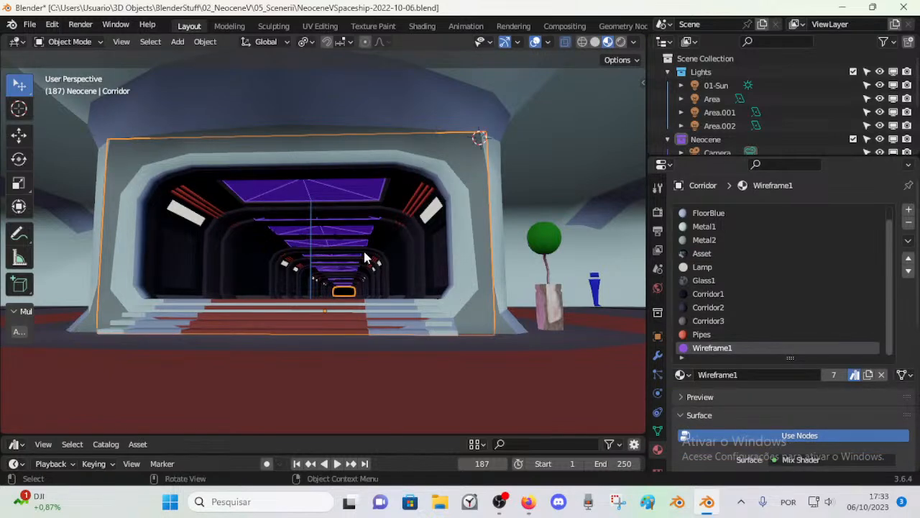
Step: Fly through the corridor in both directions to examine the Wireframe1 ceiling panels from inside
key("shift+grave")
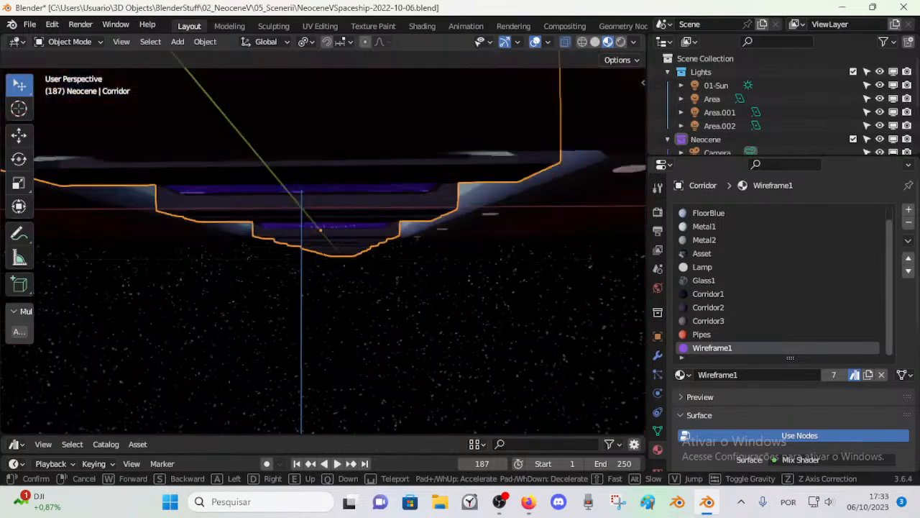
key("e")
key("s")
left_click(384, 254)
key("shift+grave")
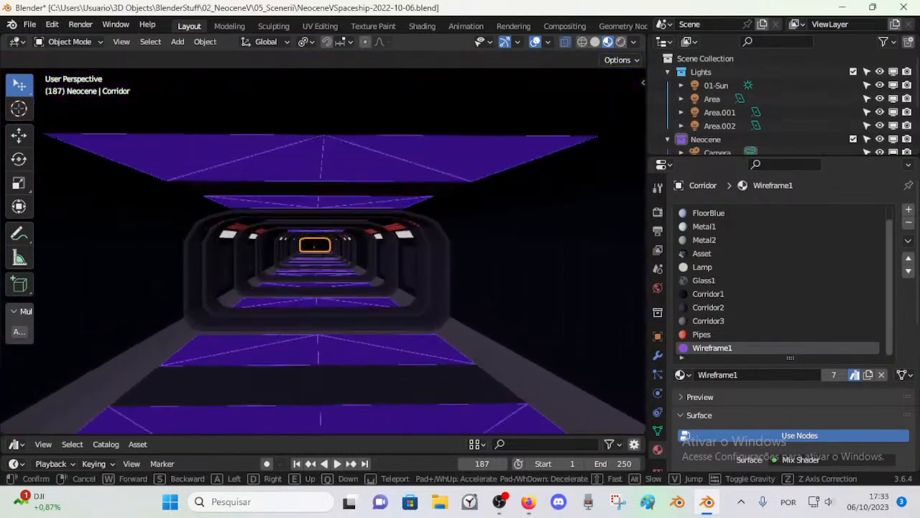
key("w")
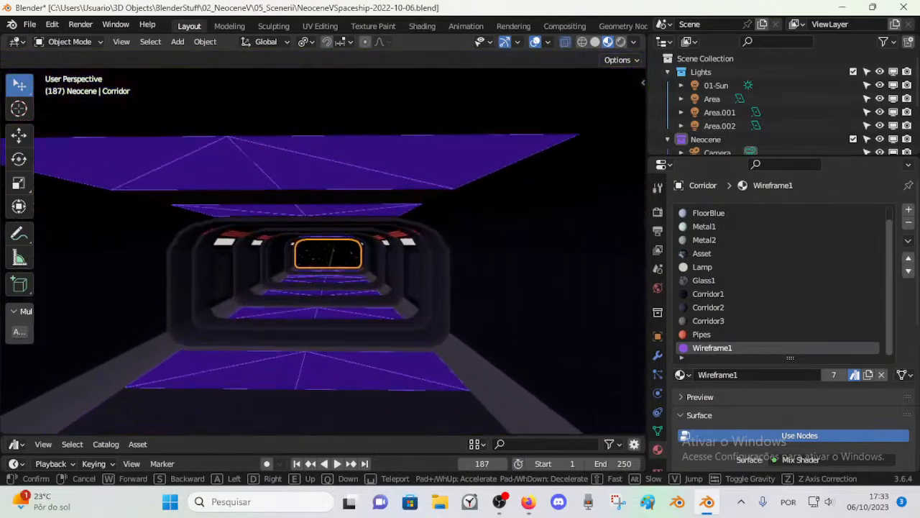
key("w")
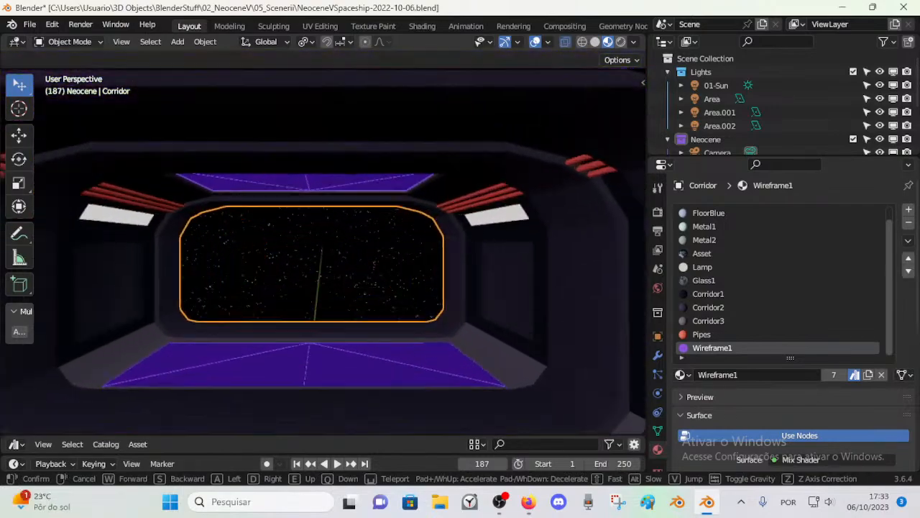
key("w")
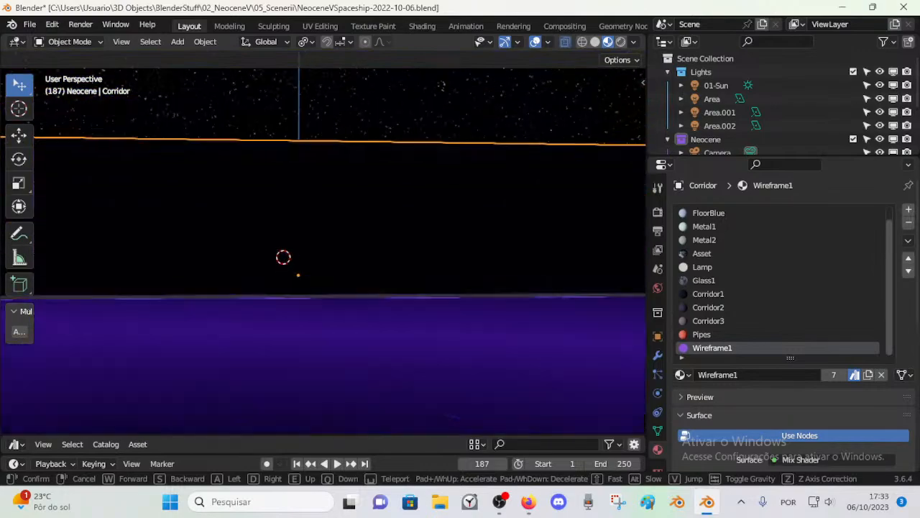
key("w")
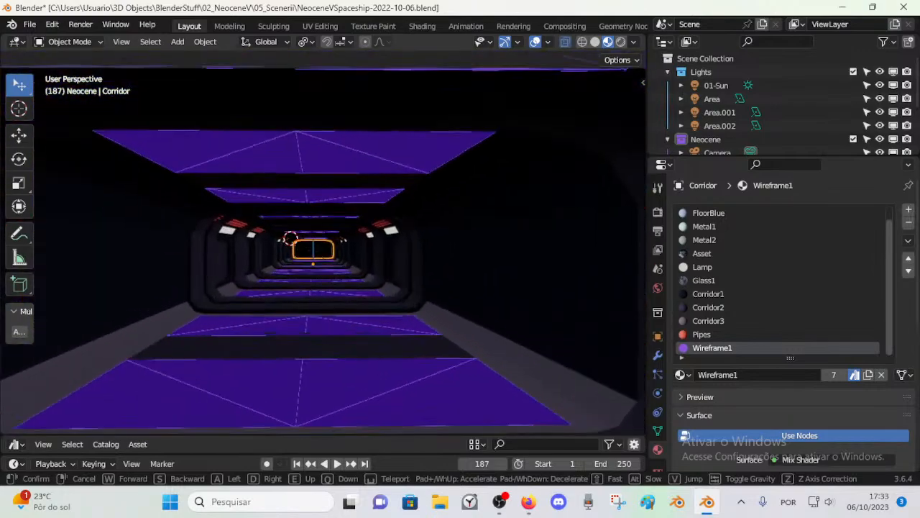
key("w")
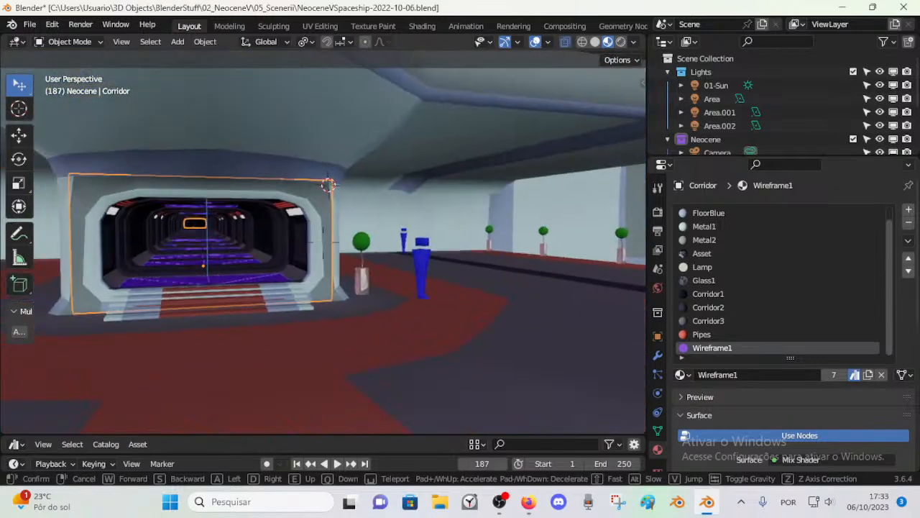
key("w")
left_click(381, 251)
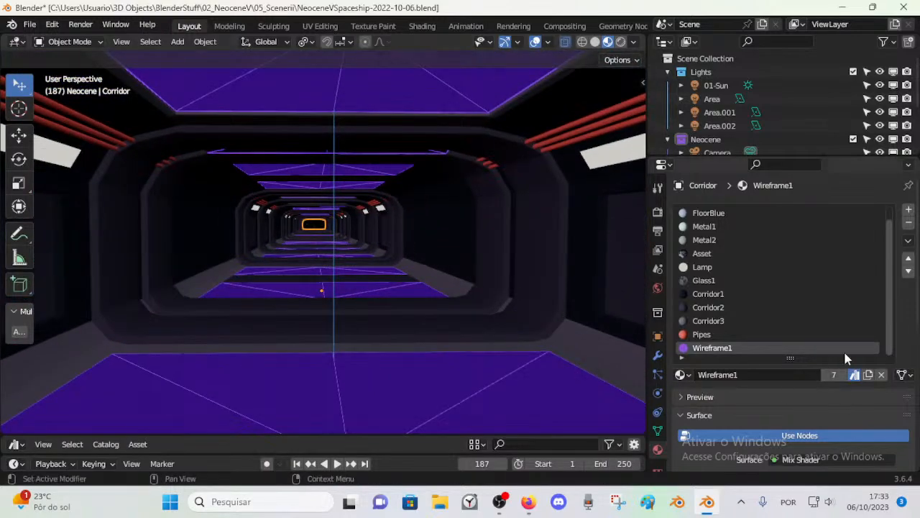
Step: In Edit Mode, add a Corridor material slot holding a copy of Wireframe1 named Wireframe2, and save the file
key("Tab")
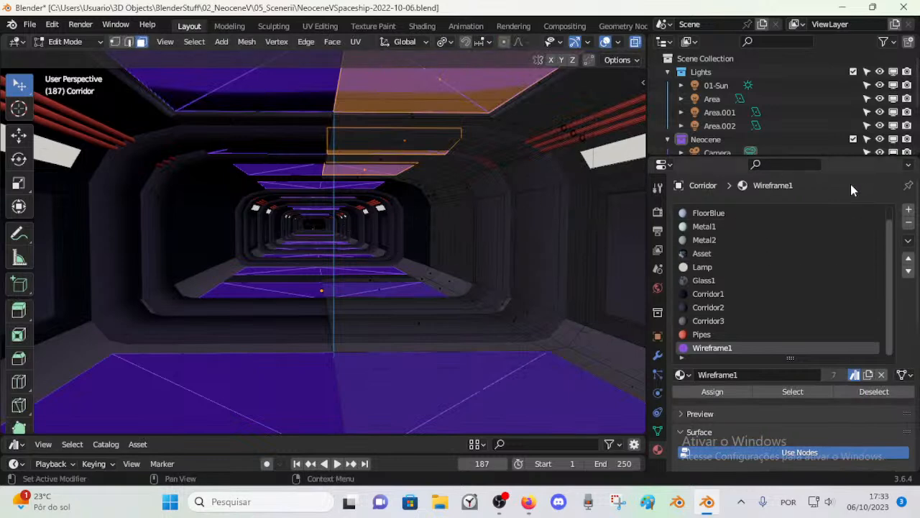
left_click(908, 210)
left_click(681, 375)
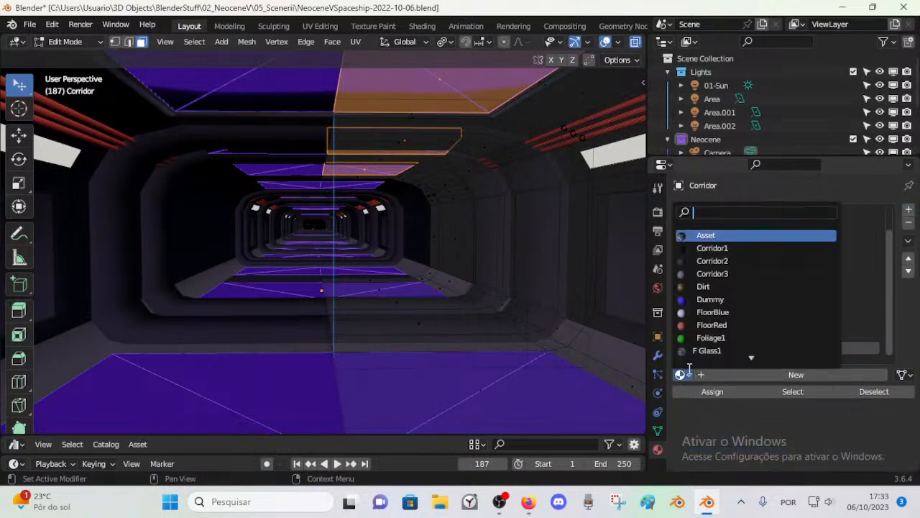
scroll(708, 302, "down", 12)
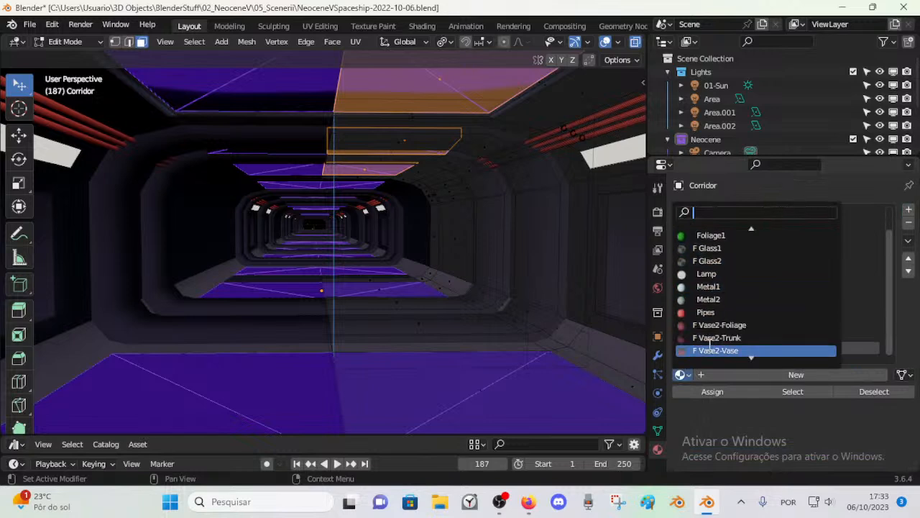
left_click(715, 351)
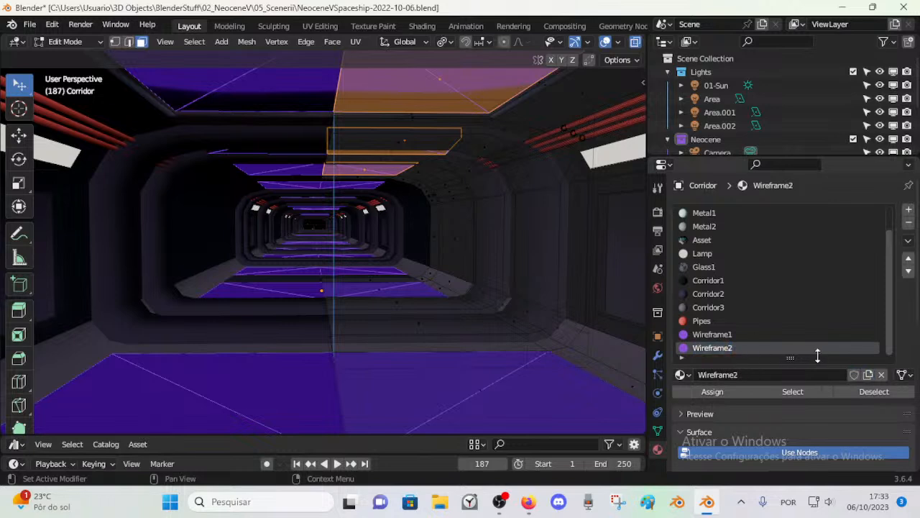
key("ctrl+s")
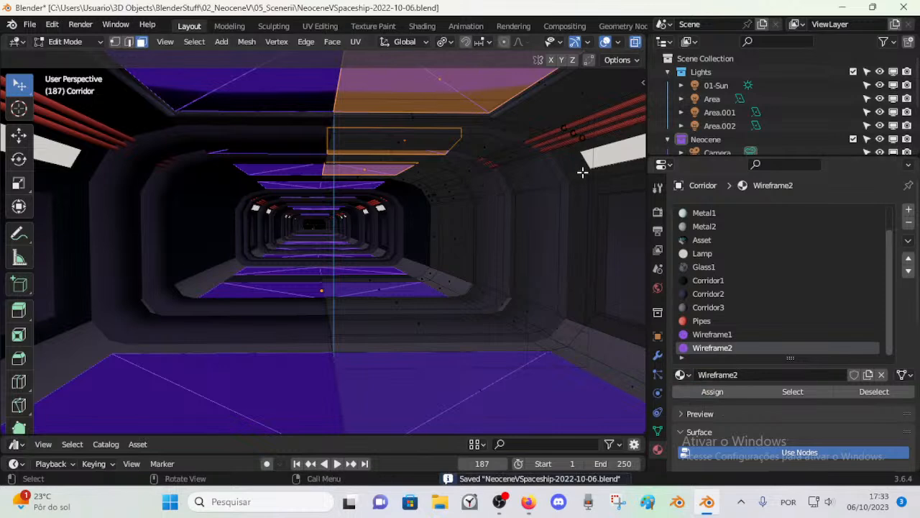
Step: Split the 3D viewport horizontally and turn the upper area into a Shader Editor showing the new material's nodes
right_click(646, 215)
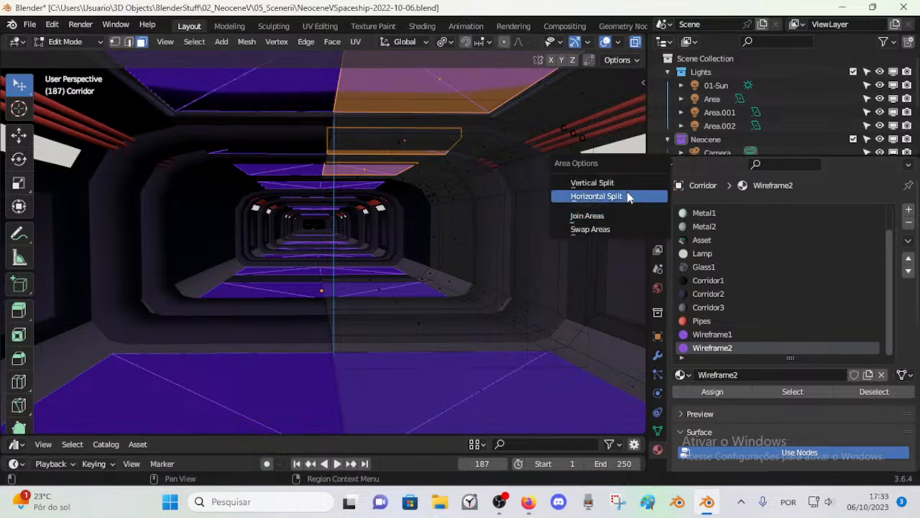
left_click(626, 197)
left_click(548, 239)
scroll(363, 134, "down", 7)
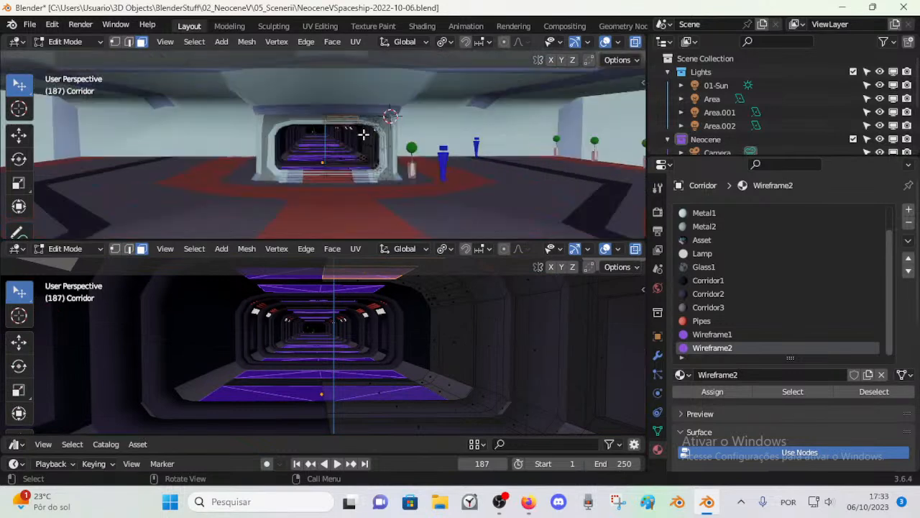
scroll(364, 135, "up", 3)
key("shift+F3")
scroll(425, 148, "up", 5)
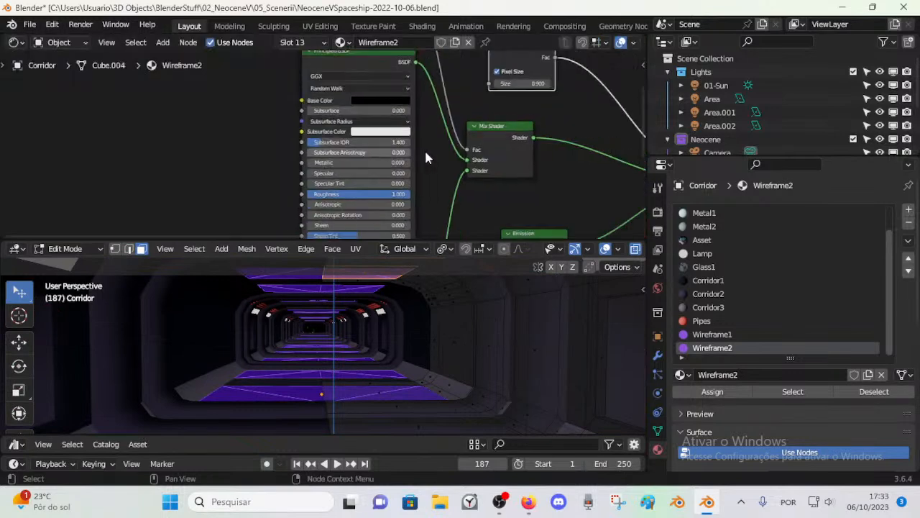
Step: Try thicker lines with the Wireframe node's pixel size at 11.4 and 3, and undo the changes
scroll(388, 127, "up", 3)
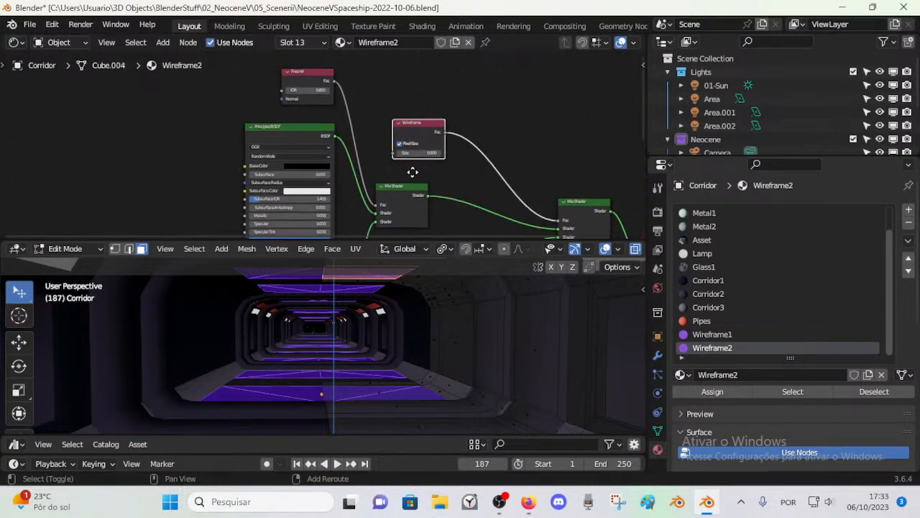
scroll(405, 148, "down", 1)
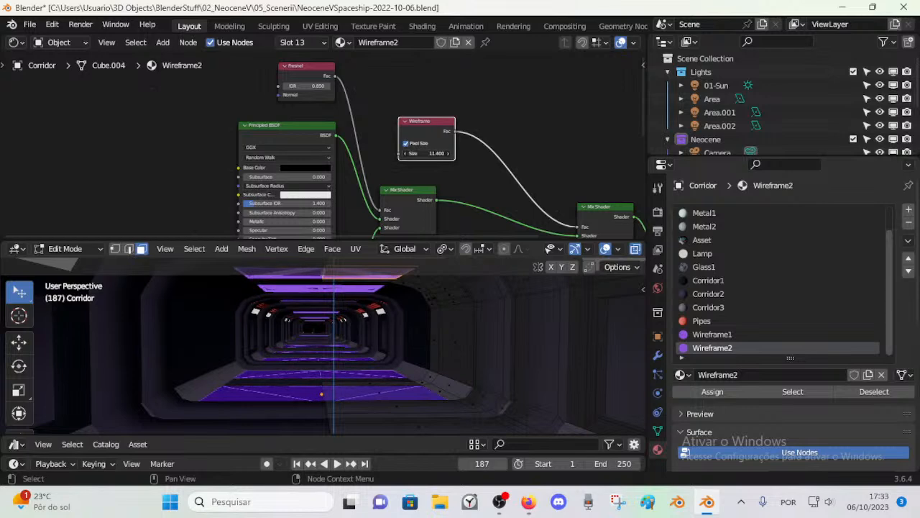
left_click_drag(427, 153, 392, 153)
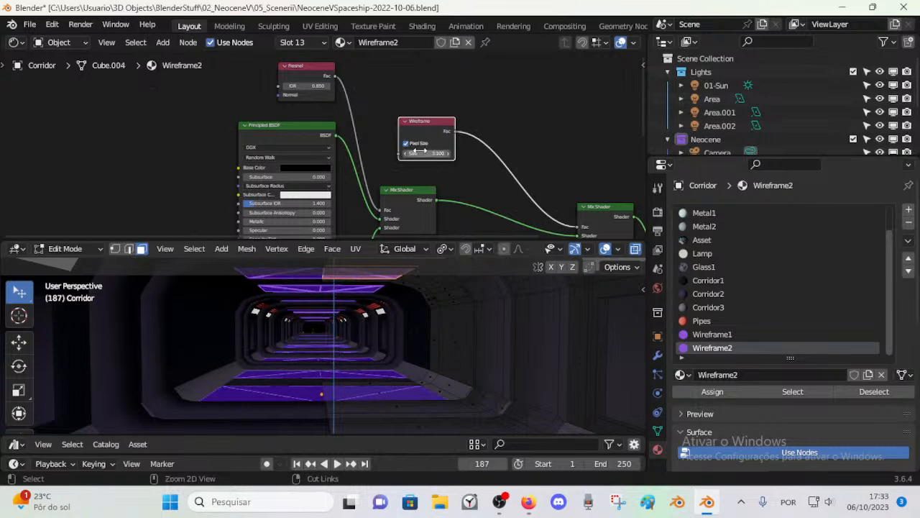
scroll(434, 184, "up", 1)
middle_click_drag(433, 206, 434, 168, "shift")
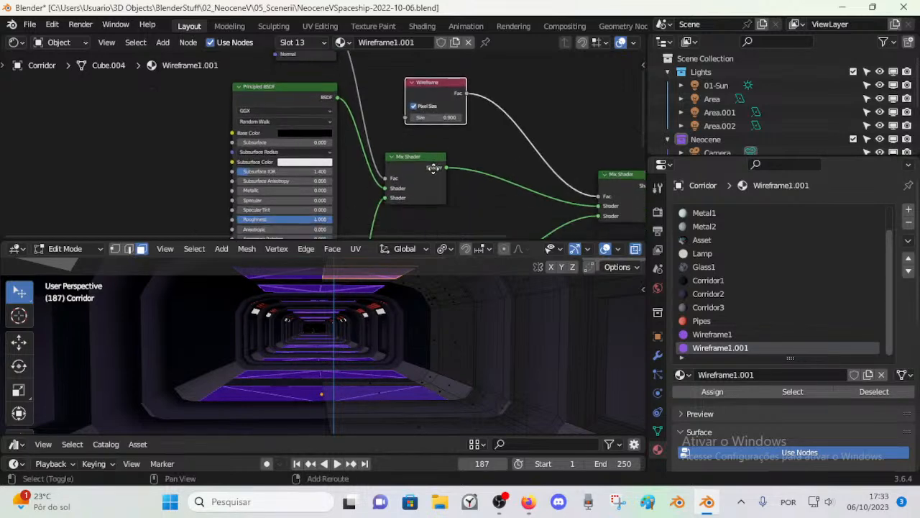
Step: Darken the color of the Emission node feeding the final Mix Shader to an HSV value of 0.025
scroll(335, 186, "up", 3)
scroll(335, 187, "down", 1)
middle_click_drag(348, 173, 256, 115)
scroll(362, 121, "down", 3)
left_click(530, 119)
left_click(463, 144)
scroll(374, 194, "up", 1)
left_click(379, 204)
mouse_move(440, 107)
left_mouse_down()
mouse_move(439, 131)
mouse_move(439, 120)
left_mouse_up()
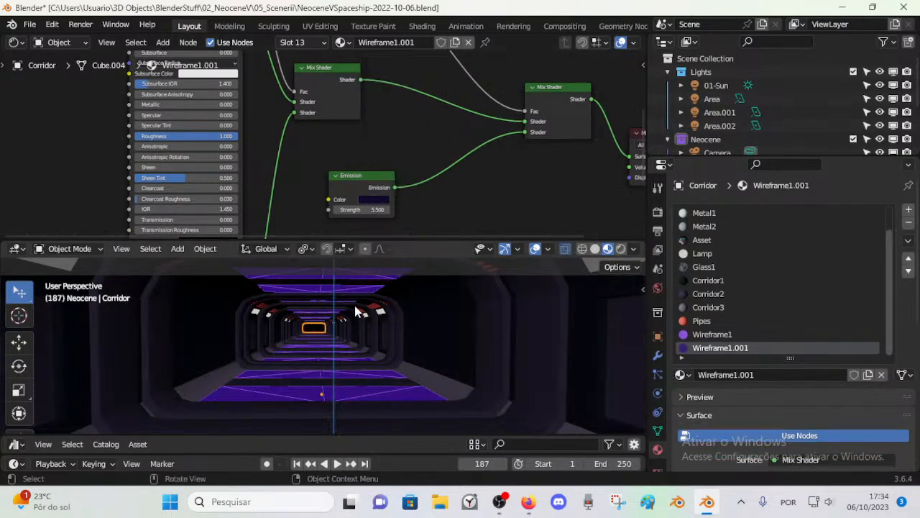
Step: Set the Emission node feeding the final Mix Shader to strength 3.8 and a lighter blue color
scroll(622, 255, "down", 3)
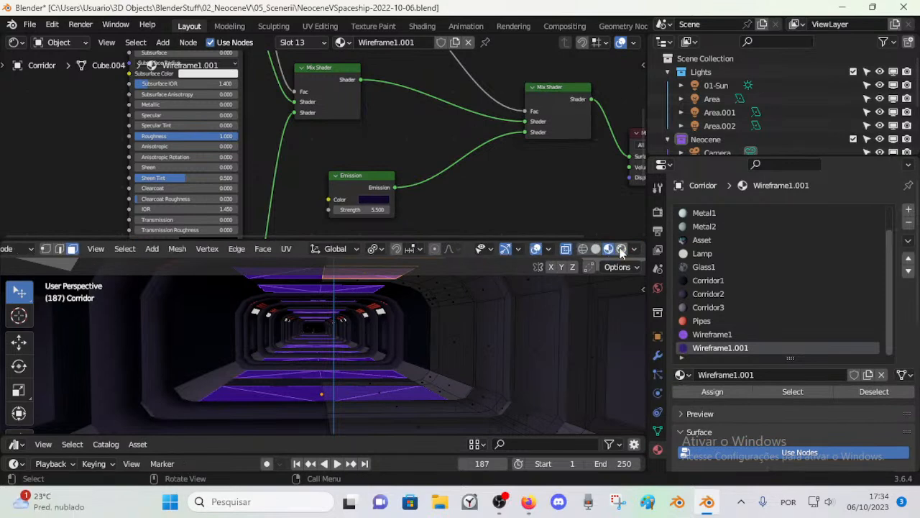
left_click_drag(375, 206, 341, 207)
left_click(373, 200)
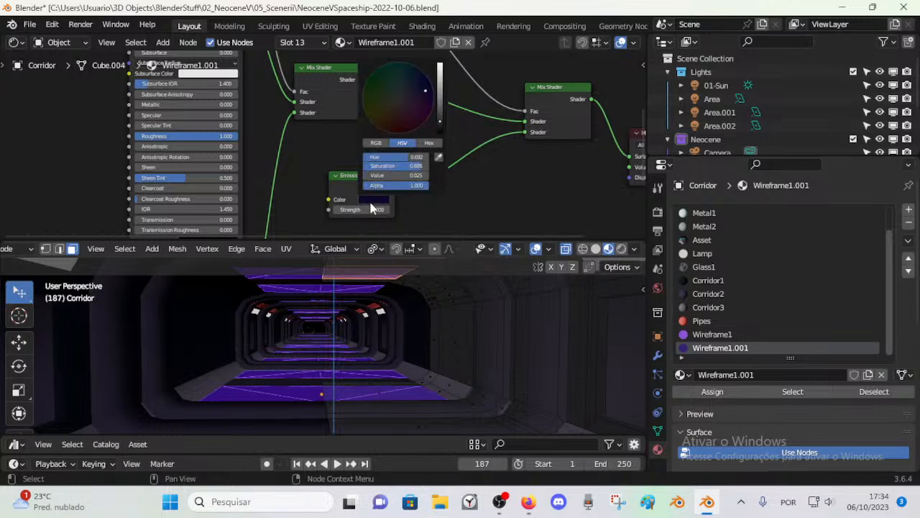
left_click_drag(438, 98, 439, 87)
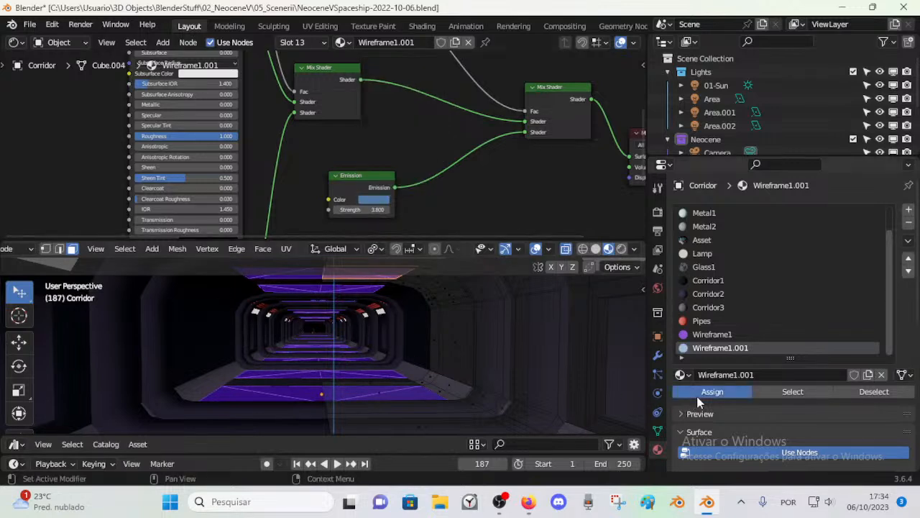
Step: Assign Wireframe1.001 to the selected ceiling faces and check the panels in Object Mode before returning to Edit Mode
key("Tab")
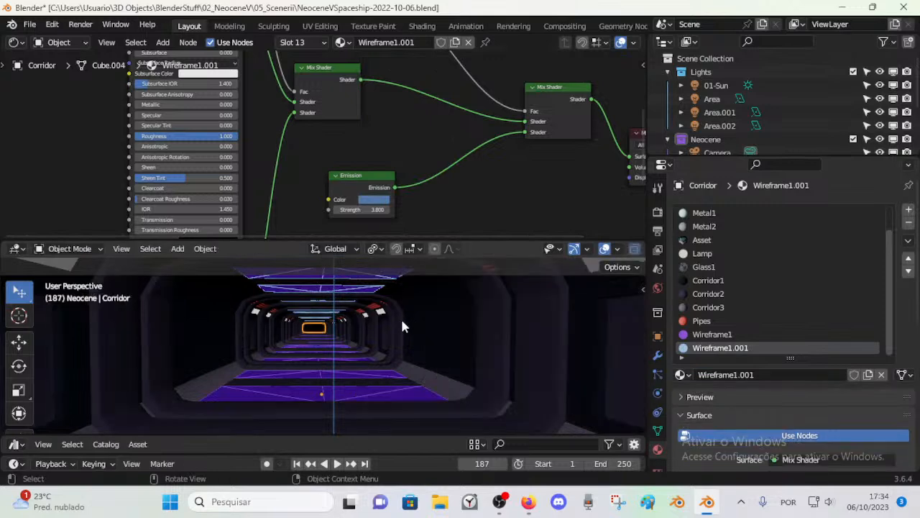
key("Tab")
key("Tab")
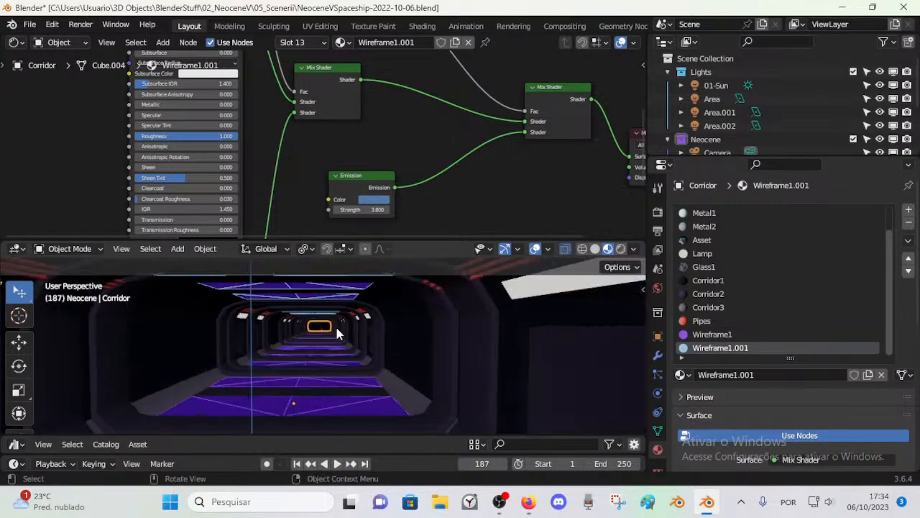
key("Tab")
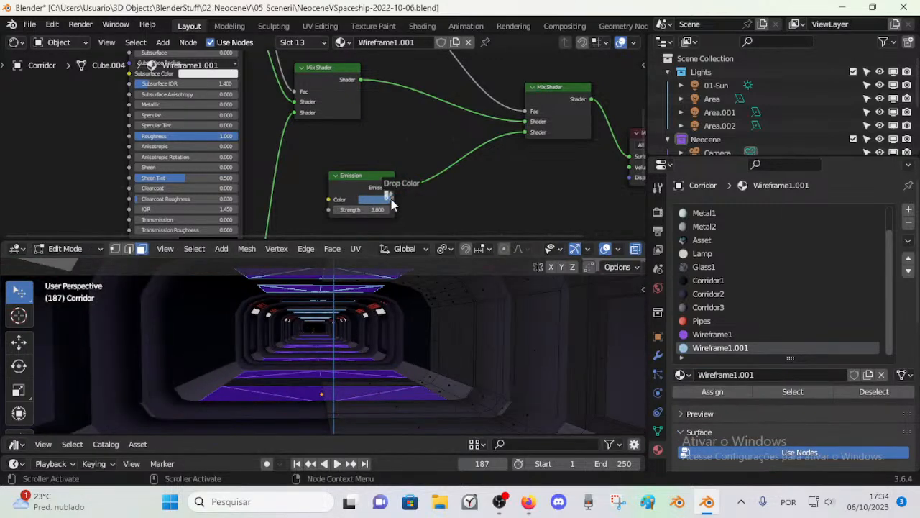
Step: Change the color of the Emission node feeding the final Mix Shader to a muted blue and lower its strength to about 1.8
left_click(368, 200)
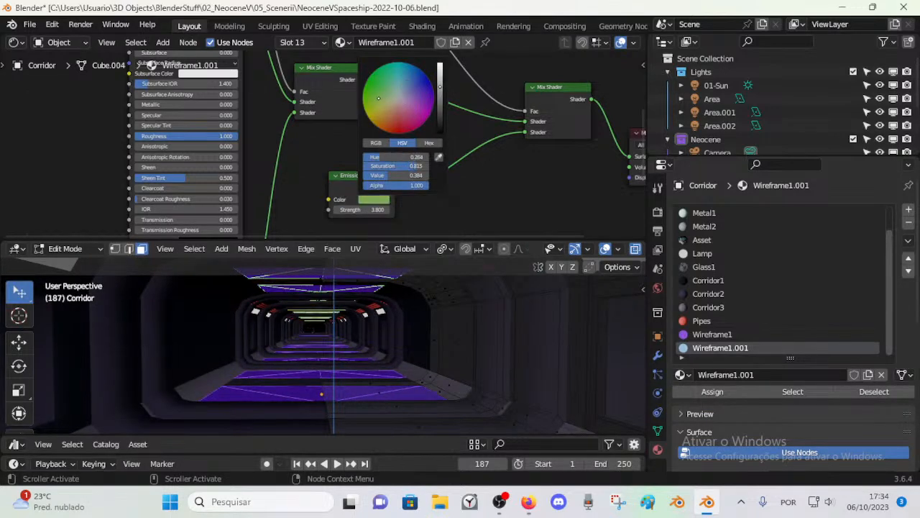
mouse_move(403, 92)
left_mouse_down()
mouse_move(429, 80)
mouse_move(438, 132)
mouse_move(439, 64)
mouse_move(441, 99)
mouse_move(386, 93)
mouse_move(411, 85)
mouse_move(440, 111)
mouse_move(440, 130)
mouse_move(440, 81)
mouse_move(440, 94)
left_mouse_up()
mouse_move(357, 209)
left_mouse_down()
mouse_move(332, 210)
mouse_move(341, 209)
left_mouse_up()
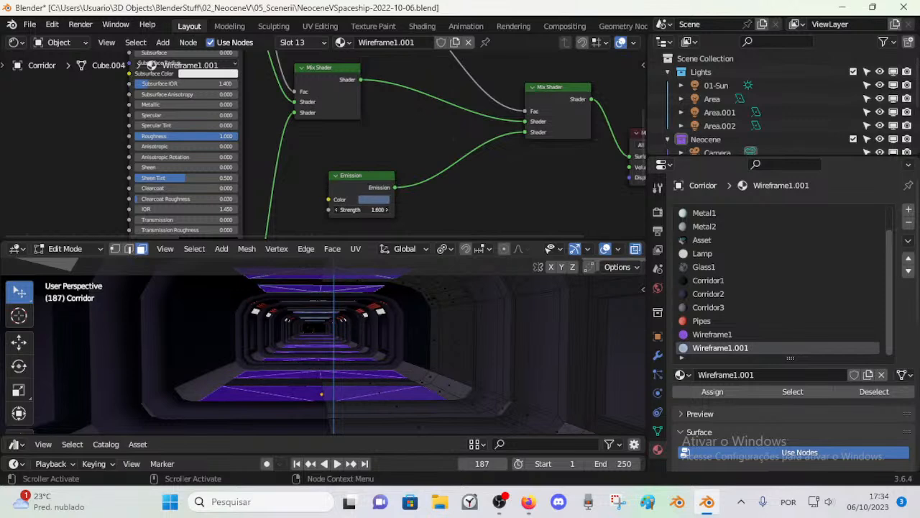
Step: Set the base color of the material's Principled BSDF node to a light grey
middle_click_drag(381, 110, 475, 191)
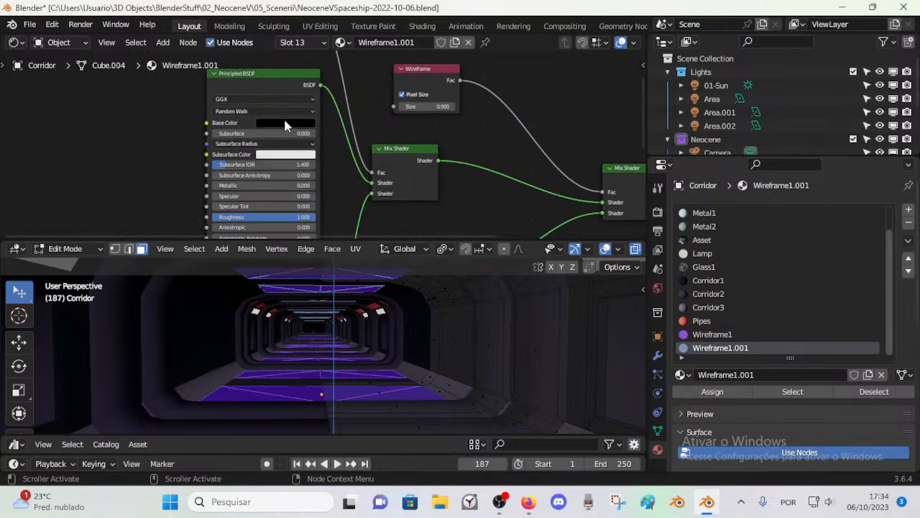
left_click(285, 126)
left_click_drag(337, 198, 341, 157)
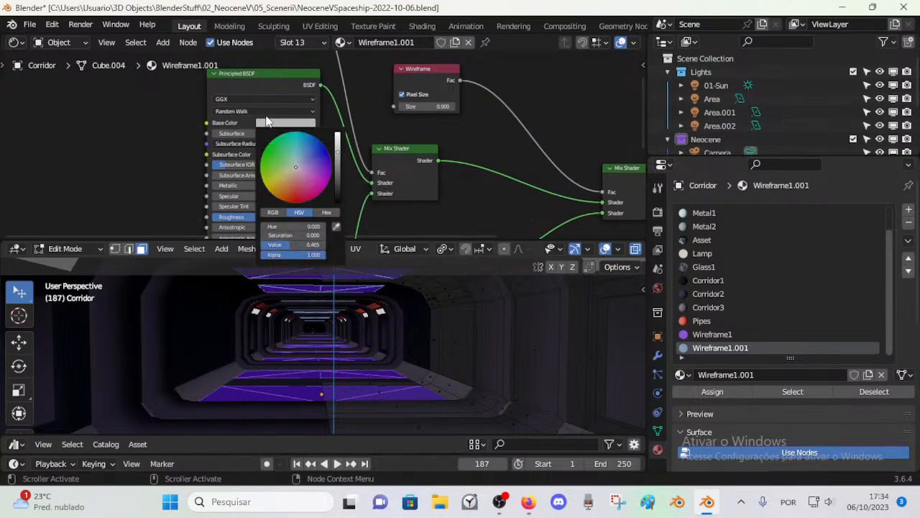
Step: Try a bright blue color on the Emission node feeding the first Mix Shader and check the ceiling panels
scroll(370, 160, "down", 2)
left_click_drag(384, 147, 391, 150)
scroll(373, 196, "down", 2)
scroll(336, 153, "down", 8, "shift")
scroll(341, 128, "up", 5)
left_click(288, 177)
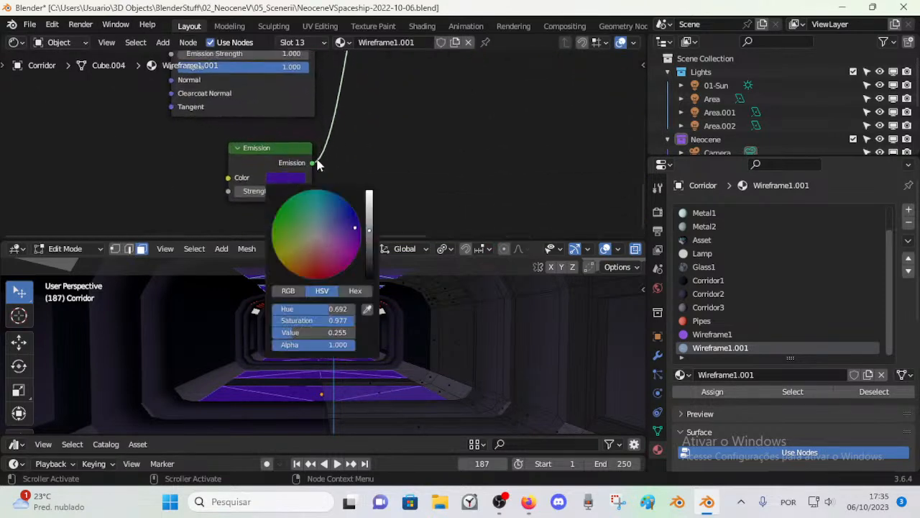
left_click(307, 211)
mouse_move(341, 212)
left_mouse_down()
mouse_move(333, 202)
mouse_move(370, 200)
left_mouse_up()
middle_click_drag(394, 343, 351, 349)
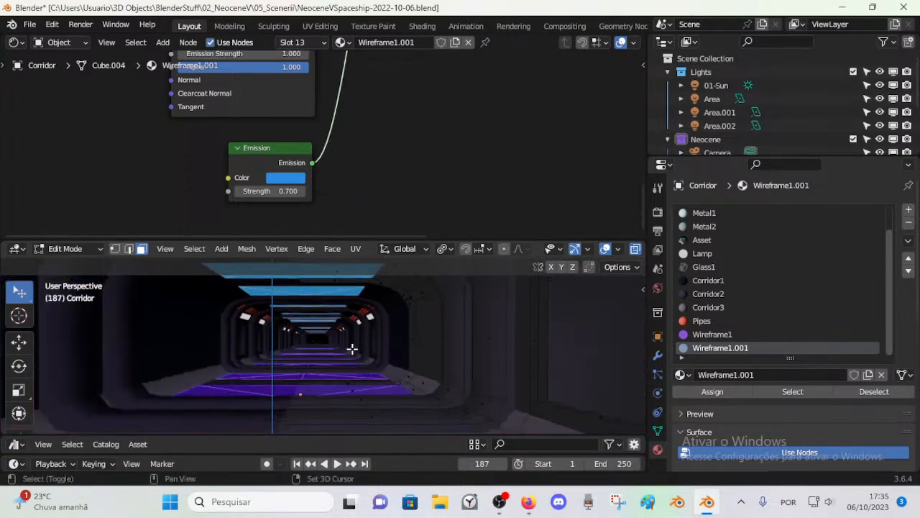
Step: Darken the color of the Emission node feeding the first Mix Shader to a very dark indigo and set its strength to 0.9
left_click(272, 177)
mouse_move(333, 202)
left_mouse_down()
mouse_move(368, 225)
mouse_move(368, 273)
mouse_move(368, 263)
left_mouse_up()
left_click(290, 177)
left_click(288, 179)
mouse_move(353, 231)
left_mouse_down()
mouse_move(340, 233)
mouse_move(349, 225)
left_mouse_up()
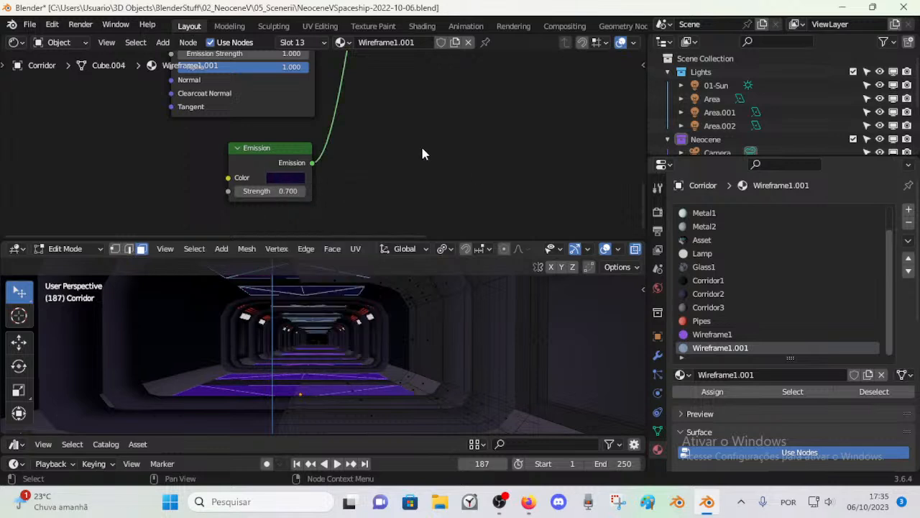
mouse_move(276, 193)
left_mouse_down()
mouse_move(268, 193)
mouse_move(276, 193)
left_mouse_up()
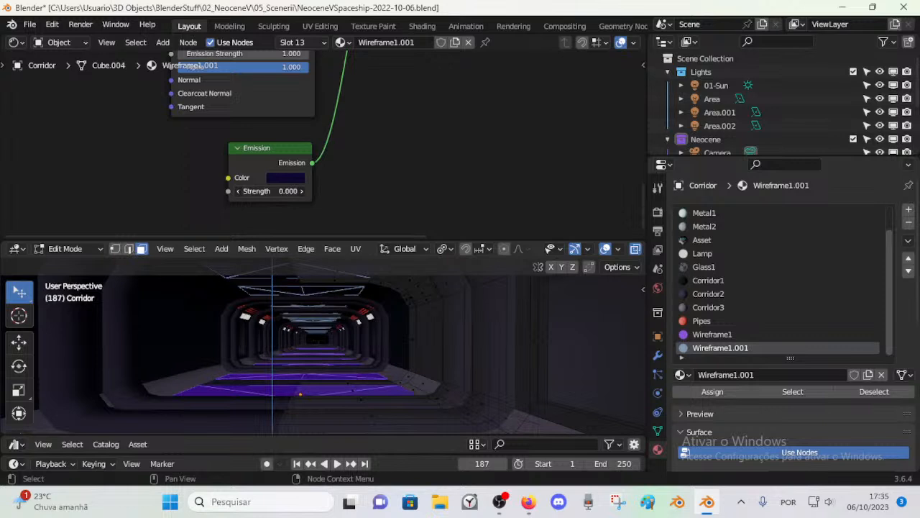
Step: Change the color of the Emission node feeding the final Mix Shader to a dark red with value about 0.05
middle_click_drag(419, 129, 341, 184)
scroll(342, 181, "down", 4)
middle_click_drag(361, 118, 339, 201, "shift")
left_click(365, 162)
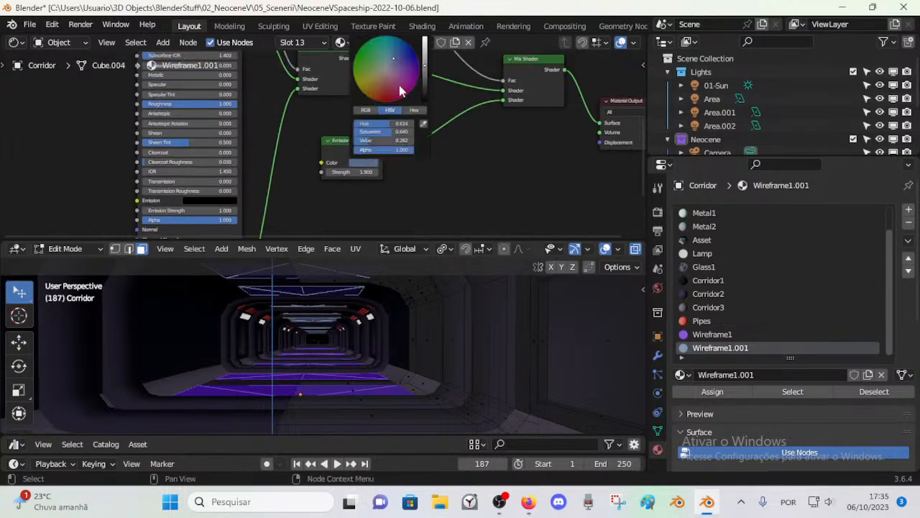
mouse_move(425, 69)
left_mouse_down()
mouse_move(387, 84)
mouse_move(390, 92)
left_mouse_up()
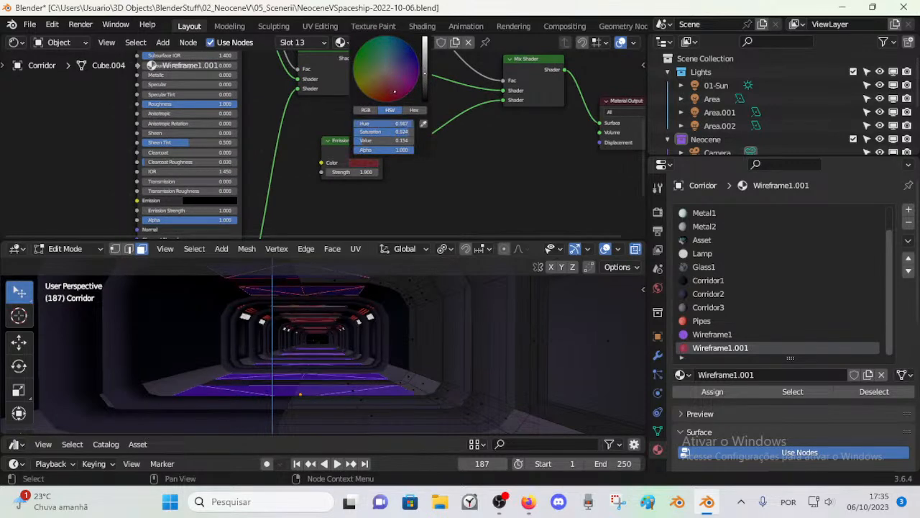
mouse_move(405, 86)
left_mouse_down()
mouse_move(389, 80)
mouse_move(424, 70)
mouse_move(425, 80)
mouse_move(385, 91)
mouse_move(424, 89)
left_mouse_up()
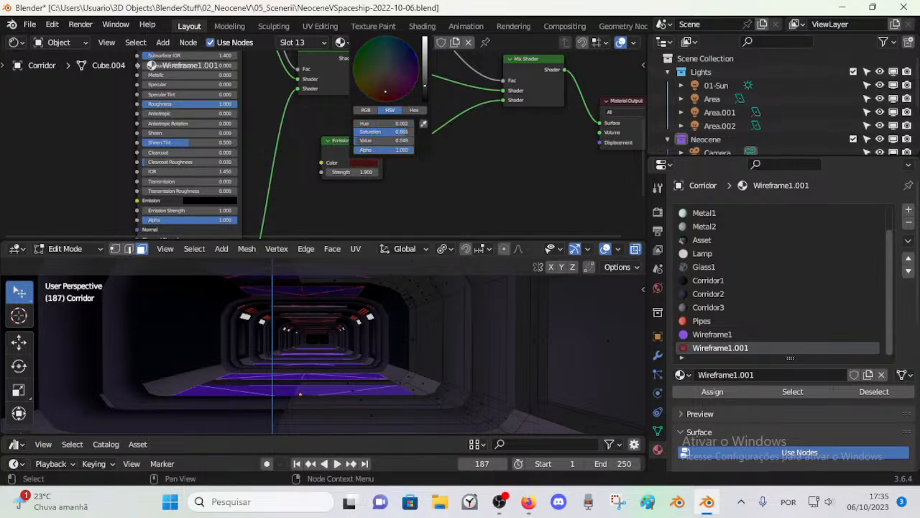
Step: Shift the final Mix Shader's Emission color to a dark crimson with hue about 0.97 and value about 0.07, and inspect the ceiling panels
scroll(408, 201, "up", 4)
middle_click_drag(355, 301, 353, 291)
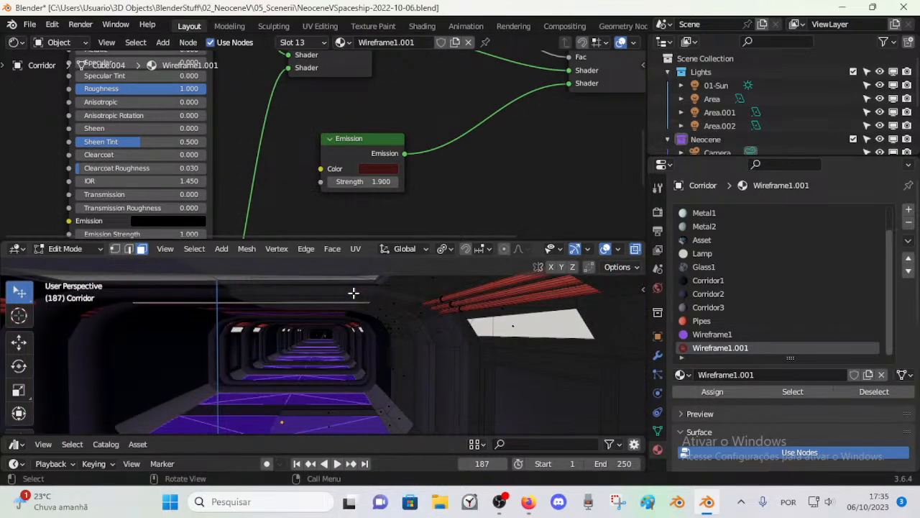
left_click(388, 167)
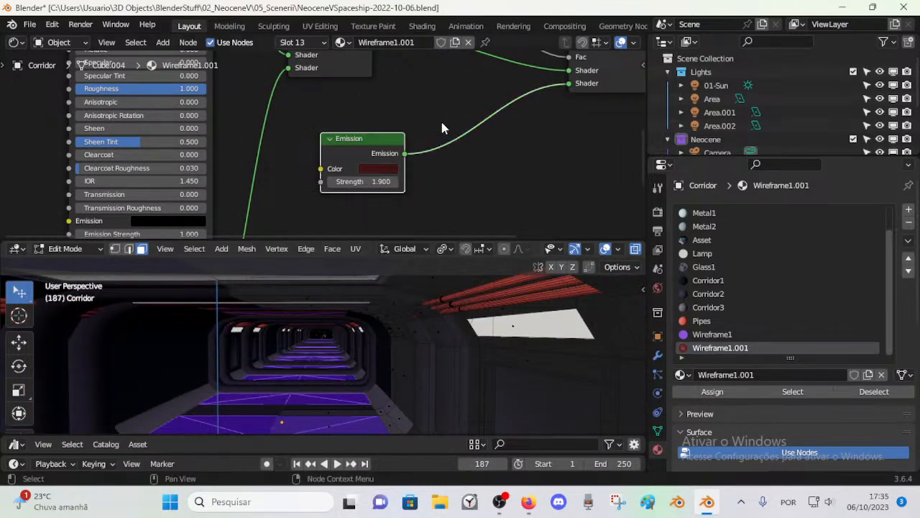
left_click(376, 170)
mouse_move(462, 248)
left_mouse_down()
mouse_move(461, 219)
mouse_move(461, 237)
left_mouse_up()
mouse_move(396, 261)
left_mouse_down()
mouse_move(413, 248)
mouse_move(435, 250)
mouse_move(403, 254)
mouse_move(462, 241)
left_mouse_up()
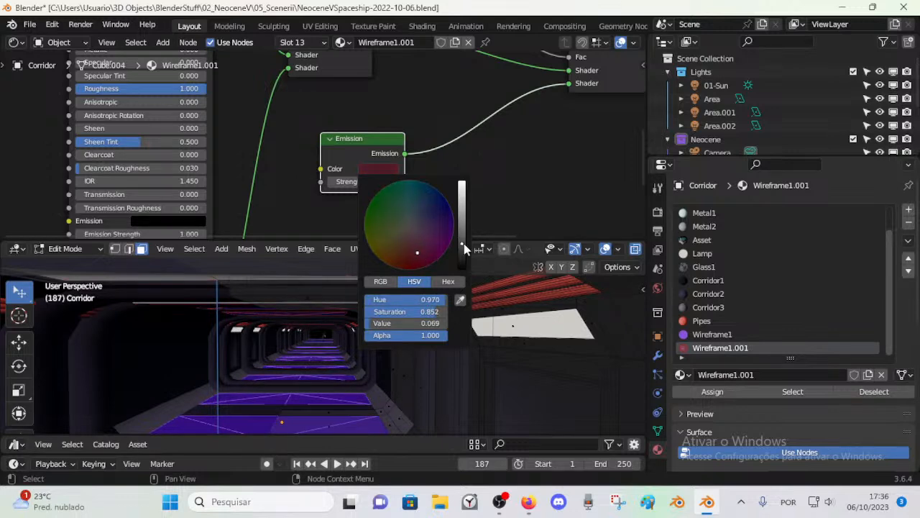
mouse_move(309, 349)
middle_mouse_down()
mouse_move(314, 357)
mouse_move(307, 353)
middle_mouse_up()
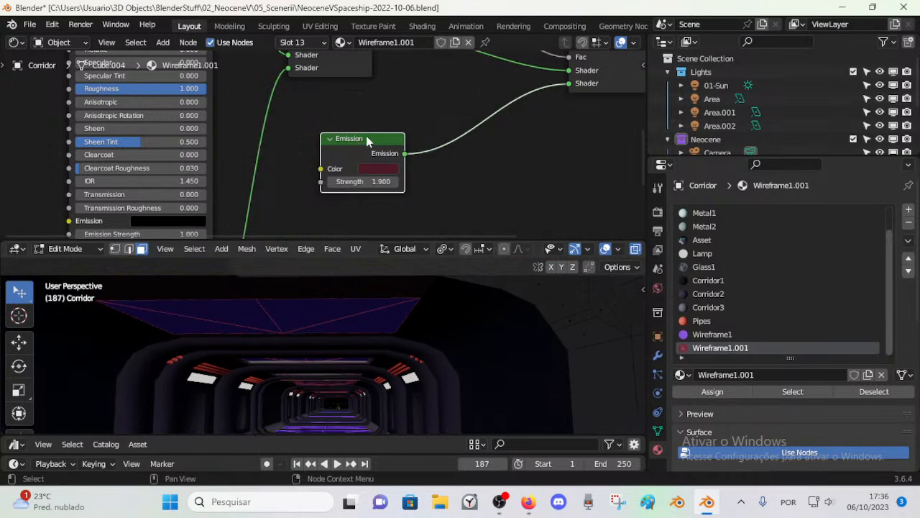
Step: Enlarge the 3D viewport and set the Wireframe node's size to 4.4, checking the thicker ceiling lines from inside the corridor
scroll(368, 134, "down", 6)
middle_click_drag(375, 97, 364, 197)
scroll(331, 115, "up", 3)
left_click_drag(332, 102, 334, 140)
left_click_drag(330, 239, 336, 177)
mouse_move(325, 126)
left_mouse_down()
mouse_move(345, 126)
mouse_move(336, 125)
left_mouse_up()
middle_click_drag(338, 331, 349, 360)
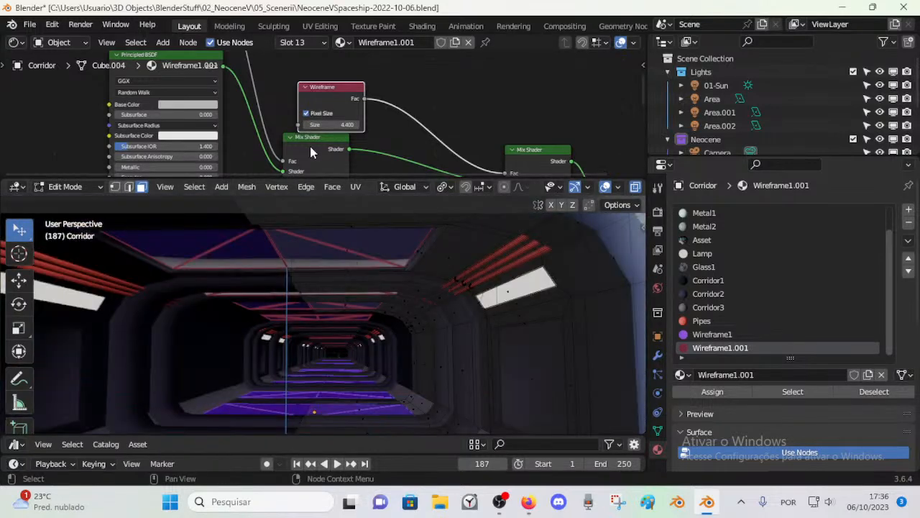
Step: Adjust the color of the Emission node feeding the final Mix Shader to a darker, less saturated crimson
middle_click_drag(379, 139, 364, 106)
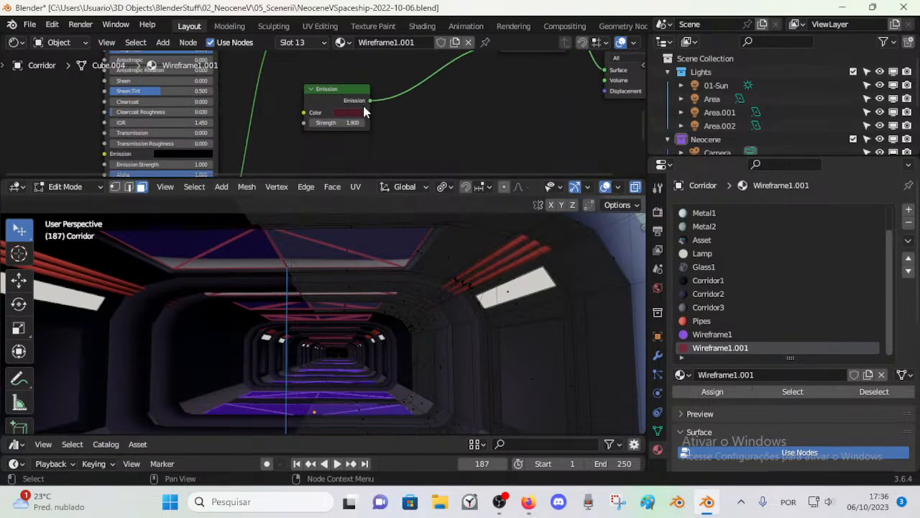
left_click(353, 113)
mouse_move(415, 168)
left_mouse_down()
mouse_move(416, 189)
mouse_move(415, 152)
mouse_move(415, 184)
mouse_move(359, 169)
mouse_move(376, 176)
mouse_move(373, 187)
mouse_move(415, 158)
mouse_move(415, 179)
mouse_move(381, 175)
left_mouse_up()
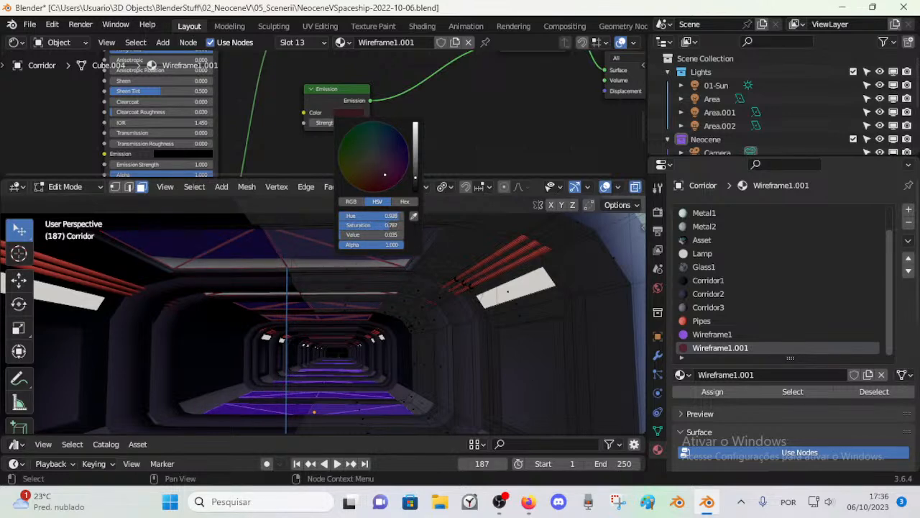
left_click_drag(381, 174, 378, 176)
left_click_drag(416, 177, 415, 172)
Step: Set the Wireframe node's size to 2.0 and check the corridor from outside its entrance
mouse_move(395, 81)
middle_mouse_down()
mouse_move(398, 60)
mouse_move(395, 77)
middle_mouse_up()
left_click_drag(328, 95, 302, 100)
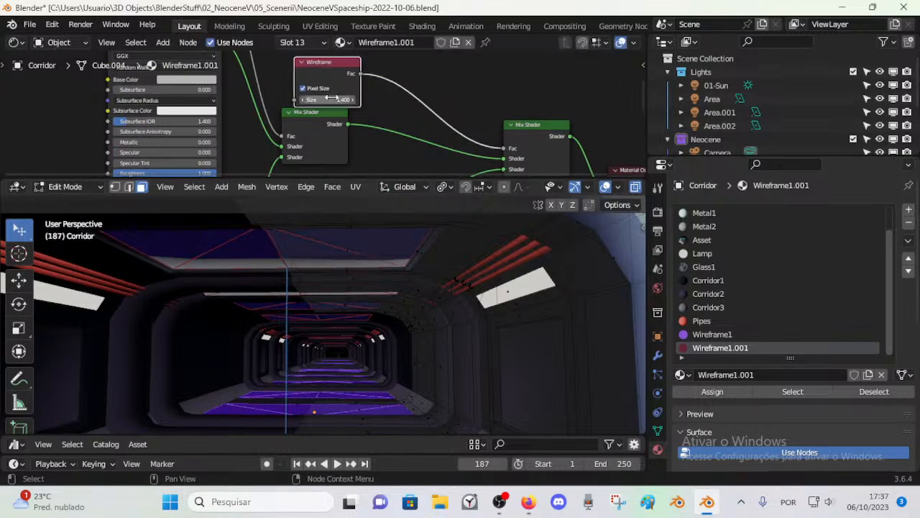
left_click(353, 101)
left_click(353, 101)
middle_click_drag(343, 288, 311, 363)
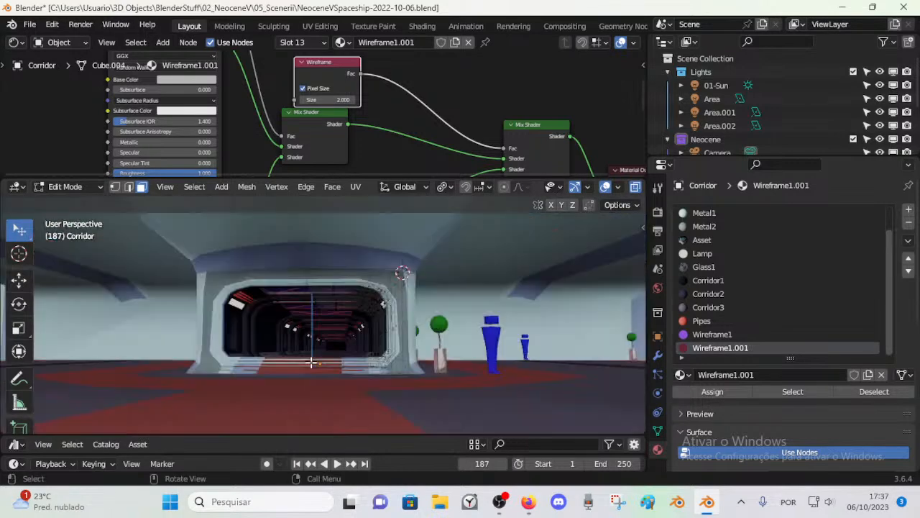
Step: Try a dark magenta and a deep blue color on the Emission node feeding the first Mix Shader
middle_click_drag(231, 119, 251, 112)
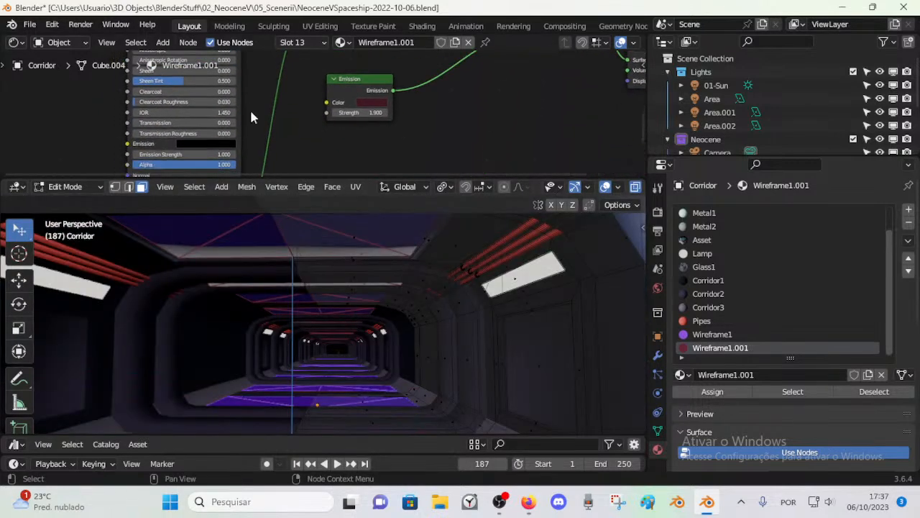
middle_click_drag(348, 122, 382, 142)
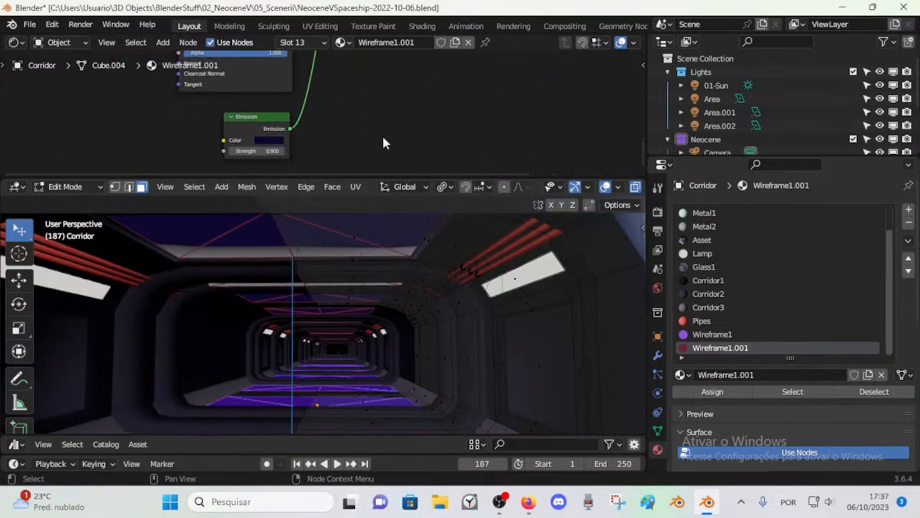
left_click(267, 141)
left_click_drag(305, 197, 295, 220)
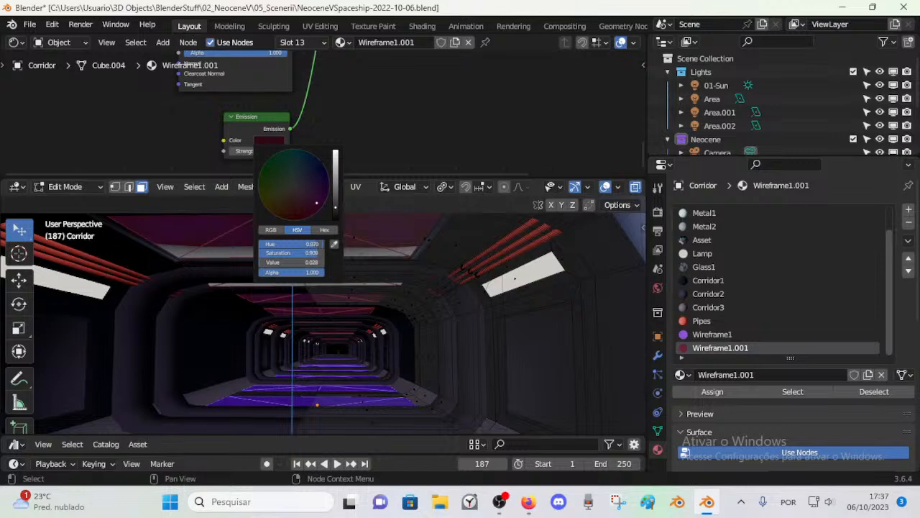
left_click_drag(304, 211, 326, 170)
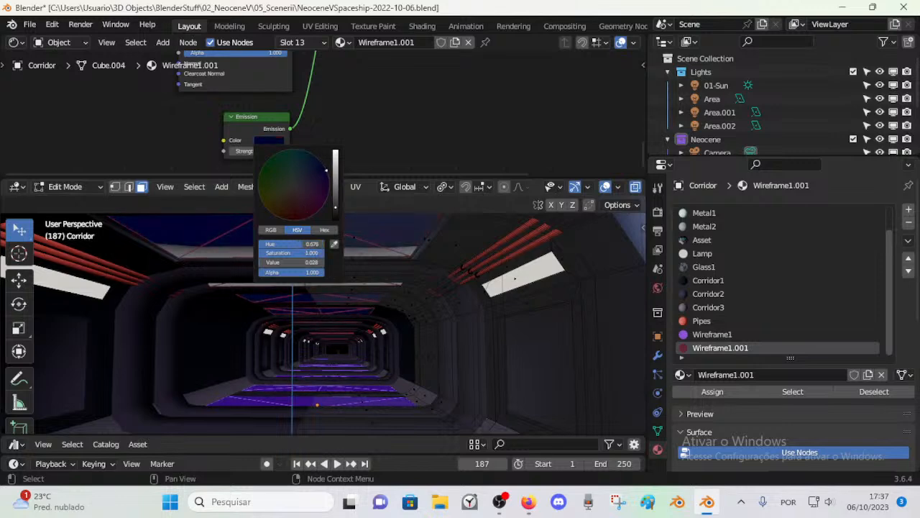
Step: Sample the floor panel's purple as the color of the first Mix Shader's Emission node and lower its value to about 0.011
left_click(333, 245)
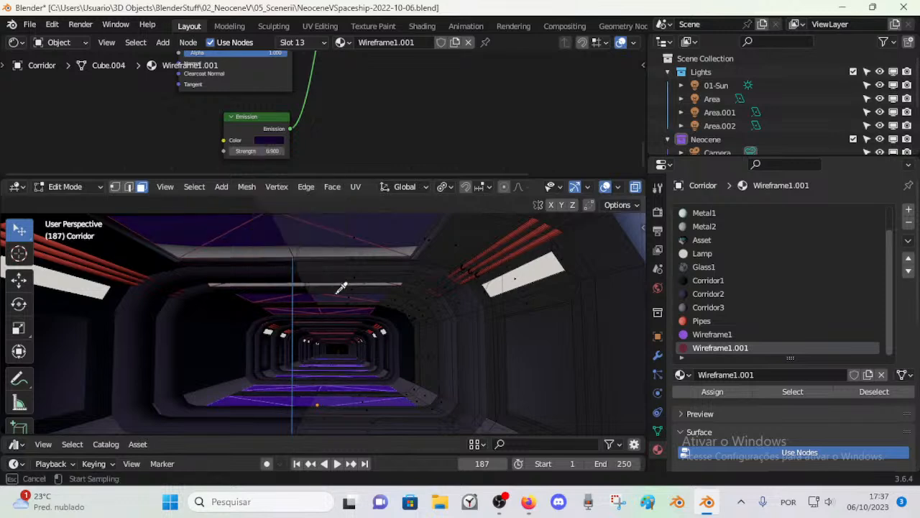
left_click(332, 398)
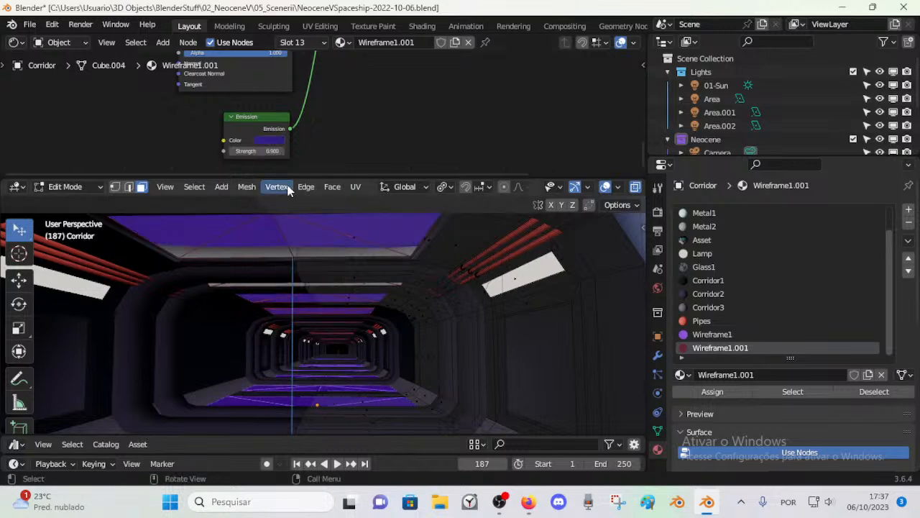
left_click(276, 140)
mouse_move(335, 195)
left_mouse_down()
mouse_move(335, 215)
mouse_move(335, 168)
mouse_move(335, 212)
left_mouse_up()
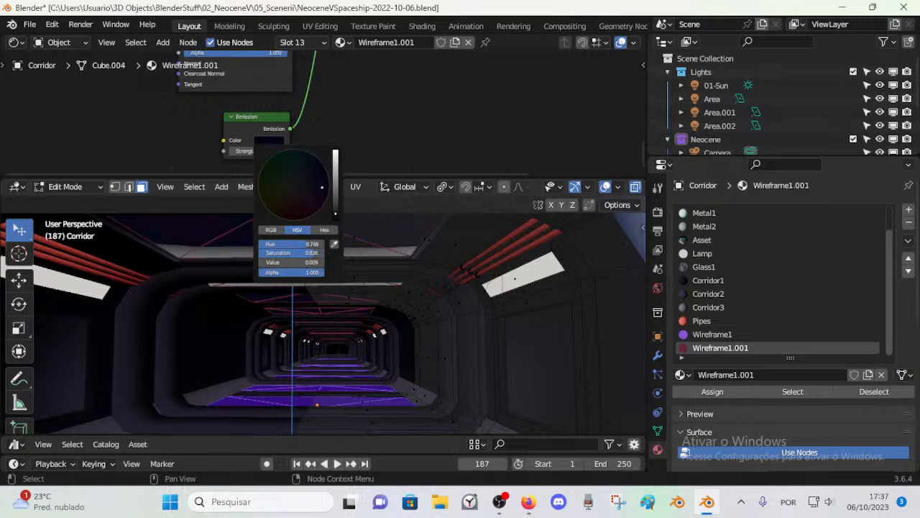
Step: Return the corridor to Object Mode and save the file
key("ctrl+Tab")
left_click(365, 343)
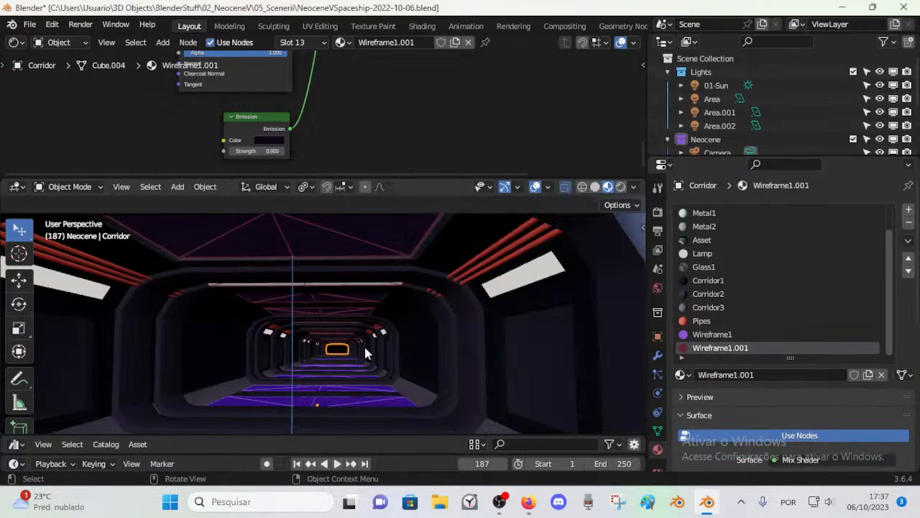
scroll(326, 357, "down", 5)
middle_click_drag(326, 358, 328, 359)
key("ctrl+s")
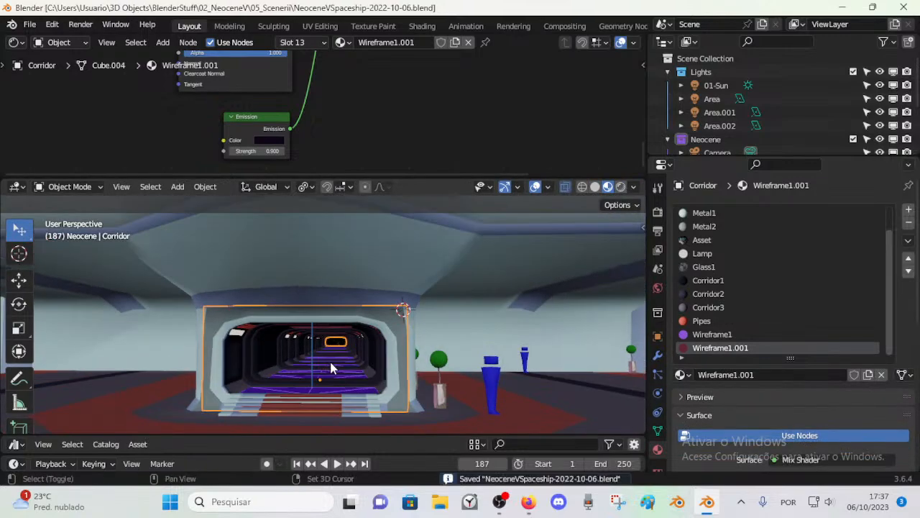
Step: Walk through the corridor to inspect its wireframe ceiling and floor panels along the full length
key("shift+grave")
key("w")
key("w")
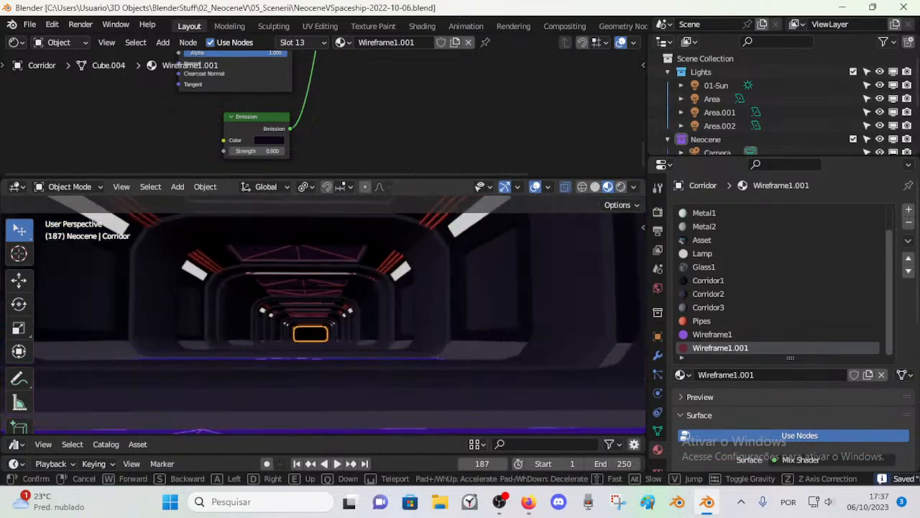
key("w")
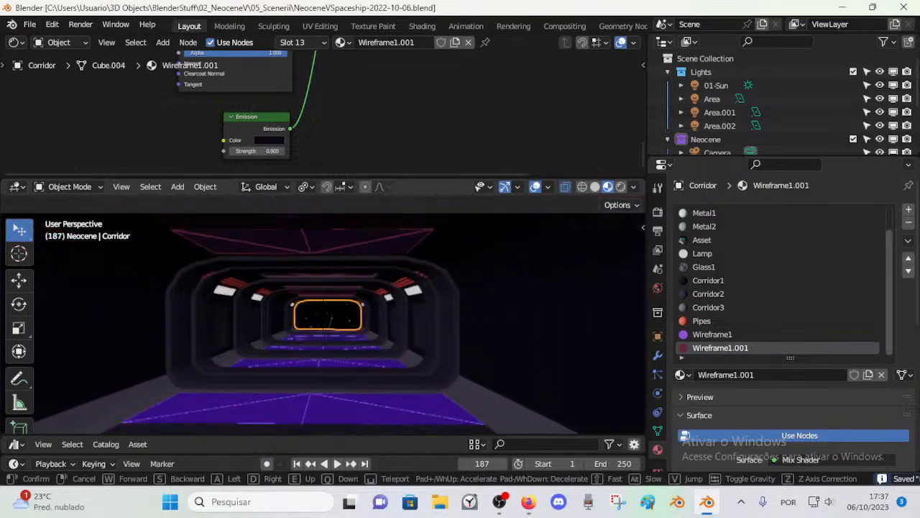
key("w")
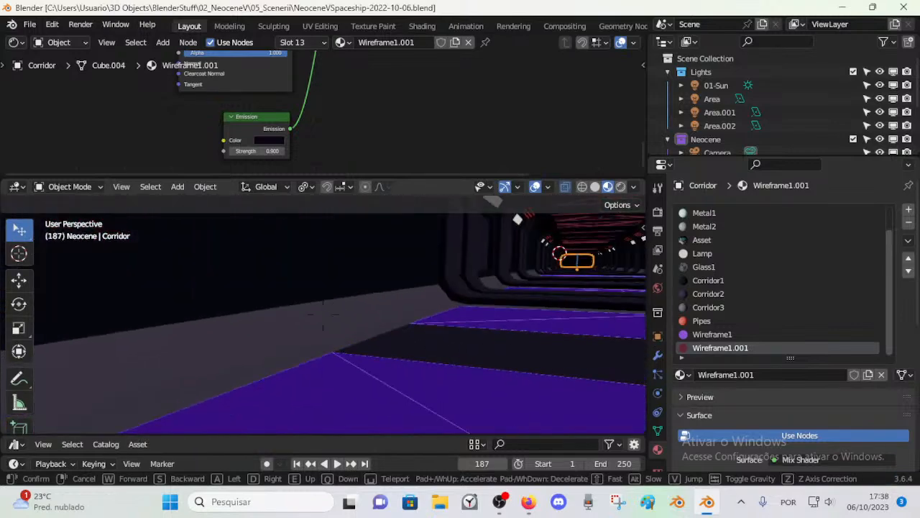
key("w")
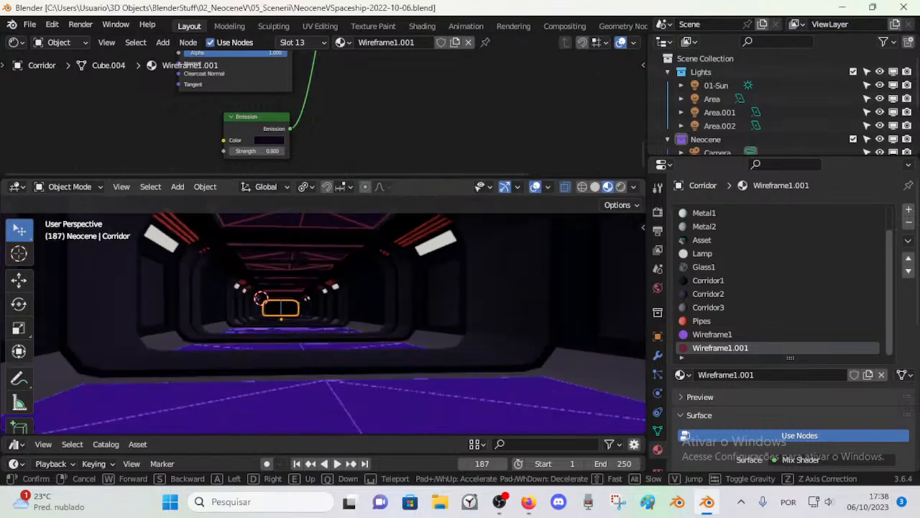
key("w")
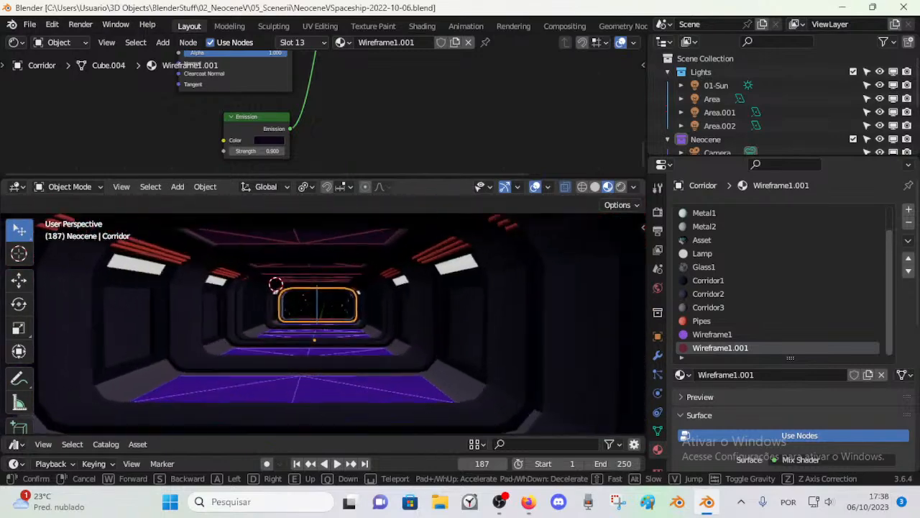
key("w")
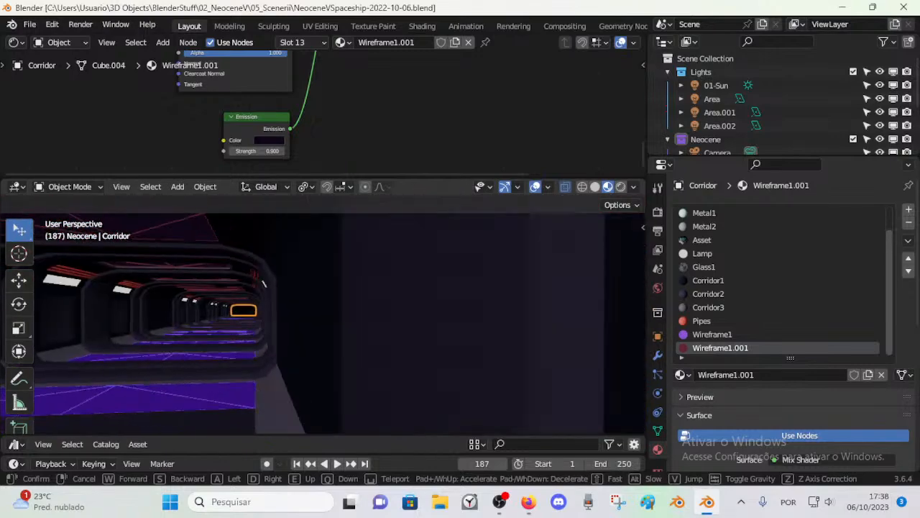
key("s")
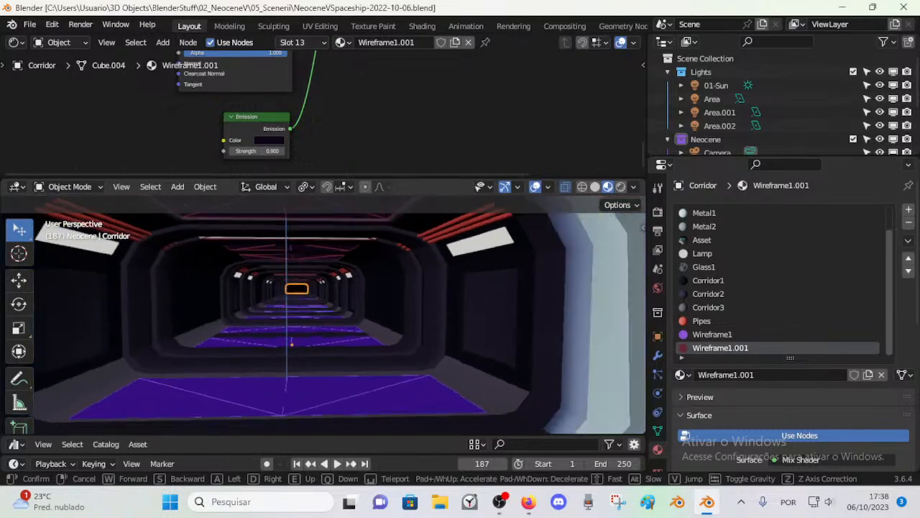
key("s")
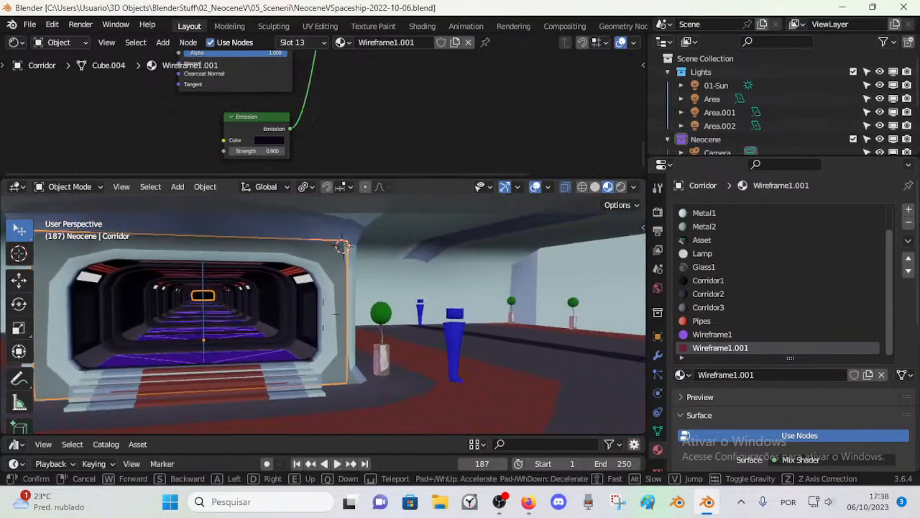
key("w")
left_click(330, 369)
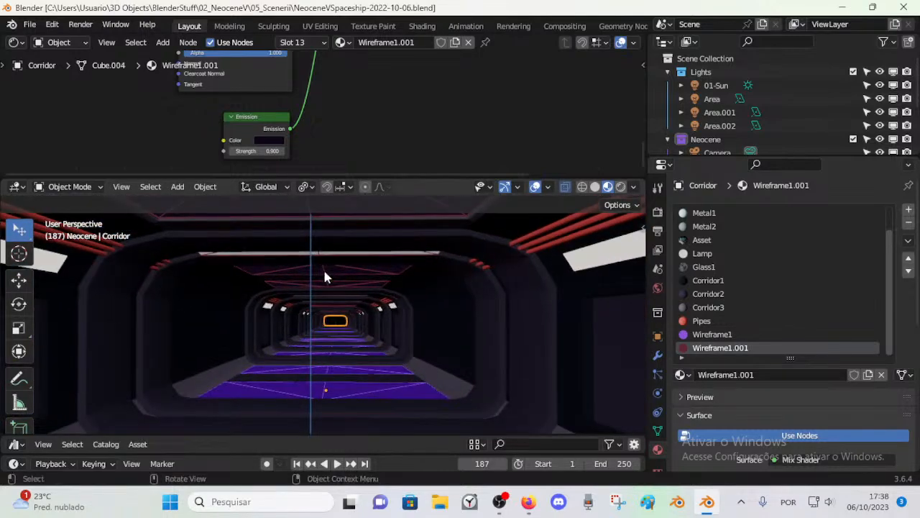
Step: Try the Glass1 material on the corridor's Wireframe1.001 ceiling panels, and undo the assignment
key("Tab")
left_click(791, 393)
key("ctrl+s")
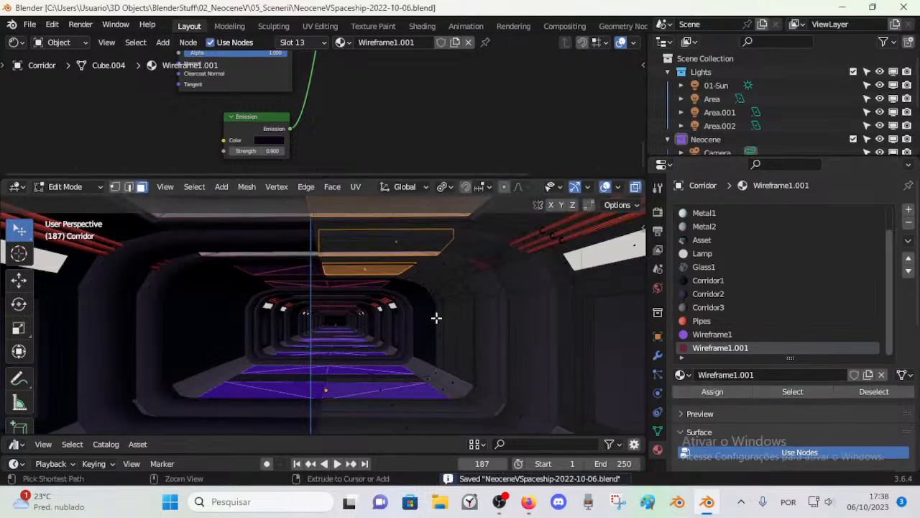
left_click(723, 272)
left_click(715, 391)
key("ctrl+Tab")
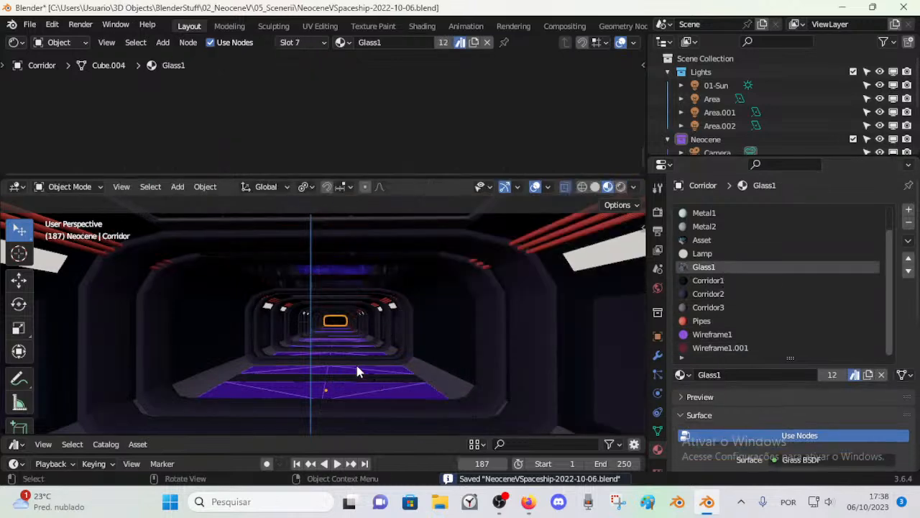
key("Tab")
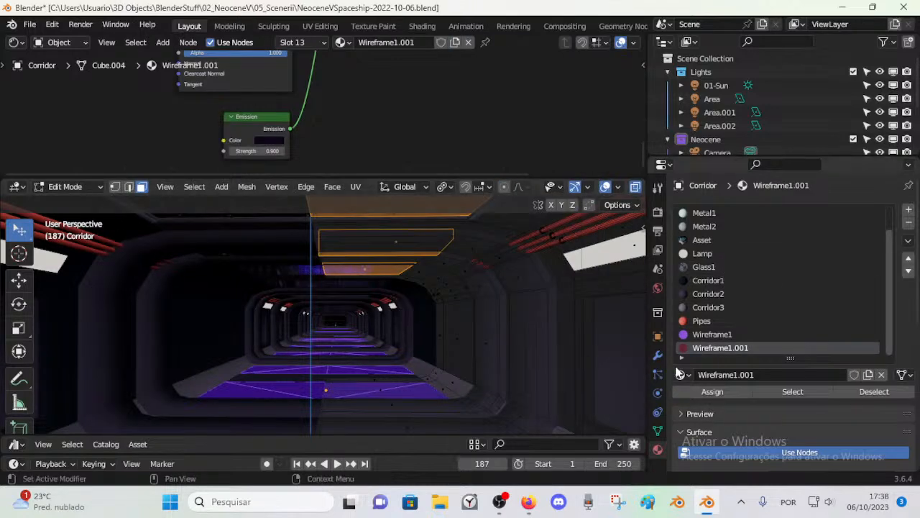
key("alt+a")
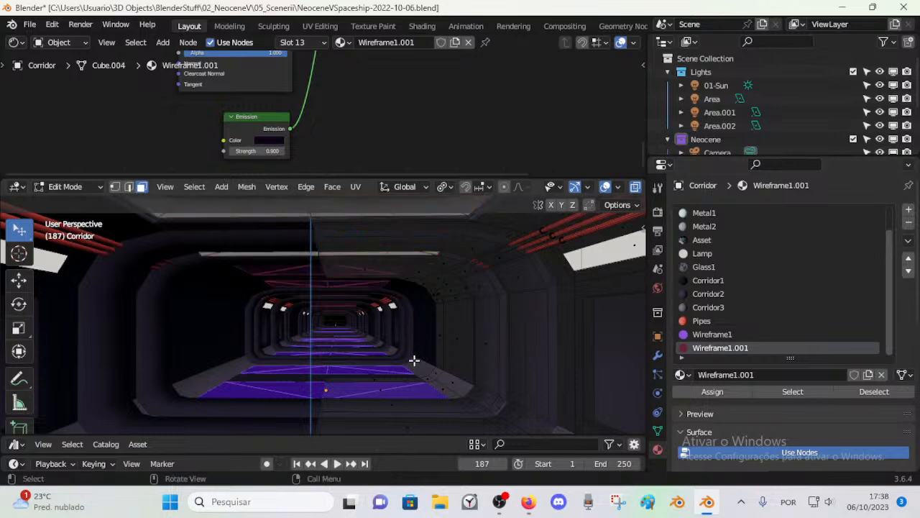
left_click(708, 335)
left_click(785, 393)
key("ctrl+s")
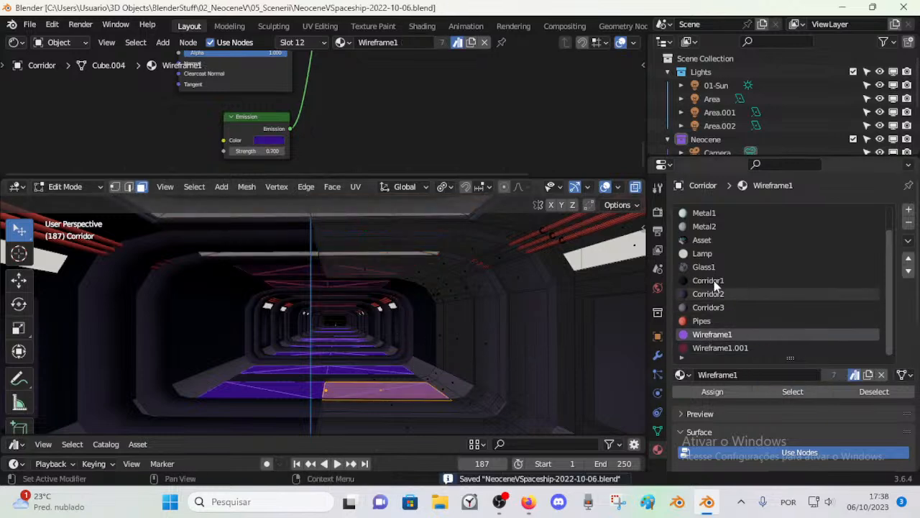
left_click(720, 266)
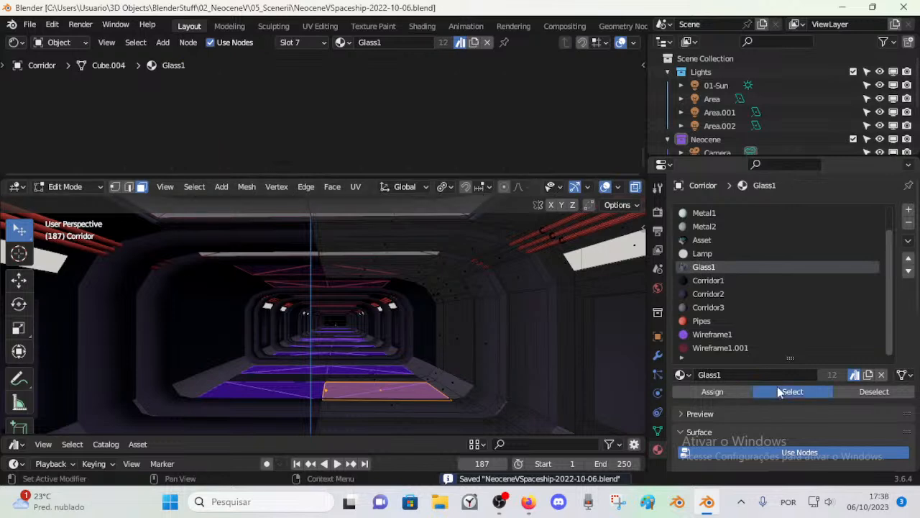
key("a")
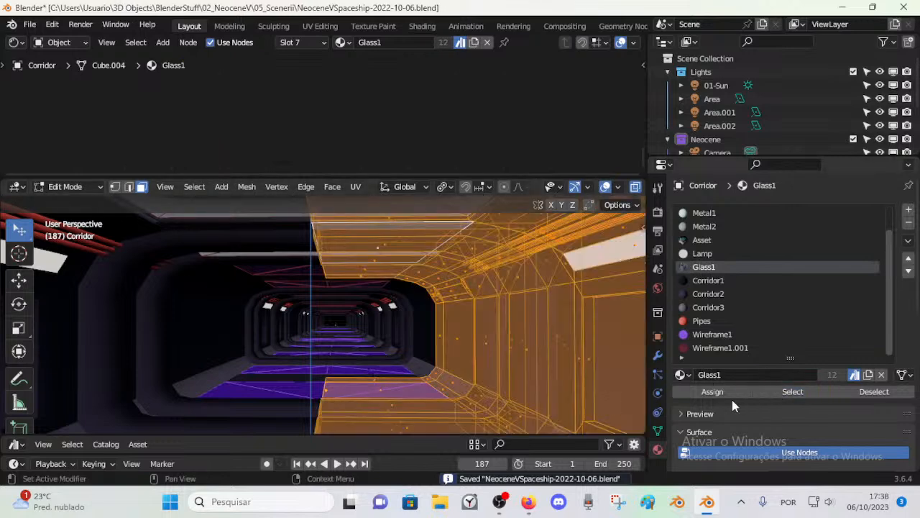
key("alt+a")
Step: Assign the Glass1 material to the corridor floor panels that use Wireframe1, and return to Object Mode
left_click(715, 335)
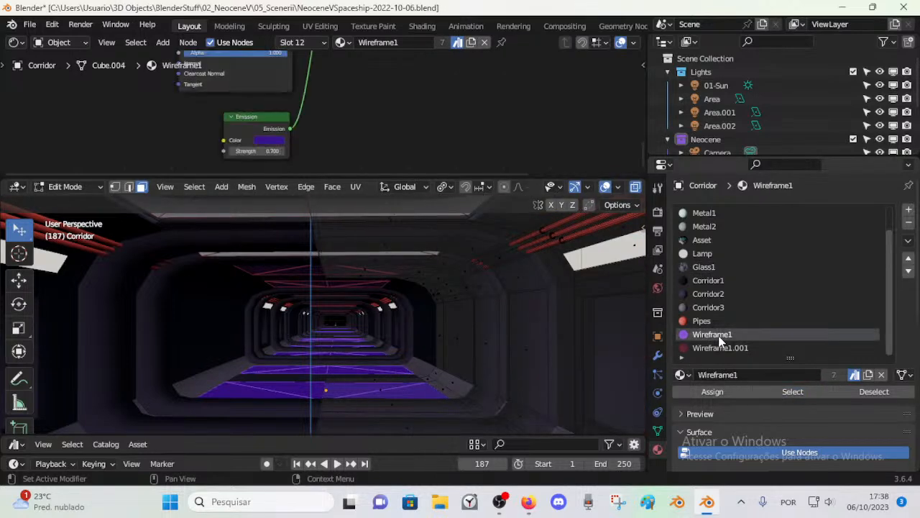
left_click(789, 392)
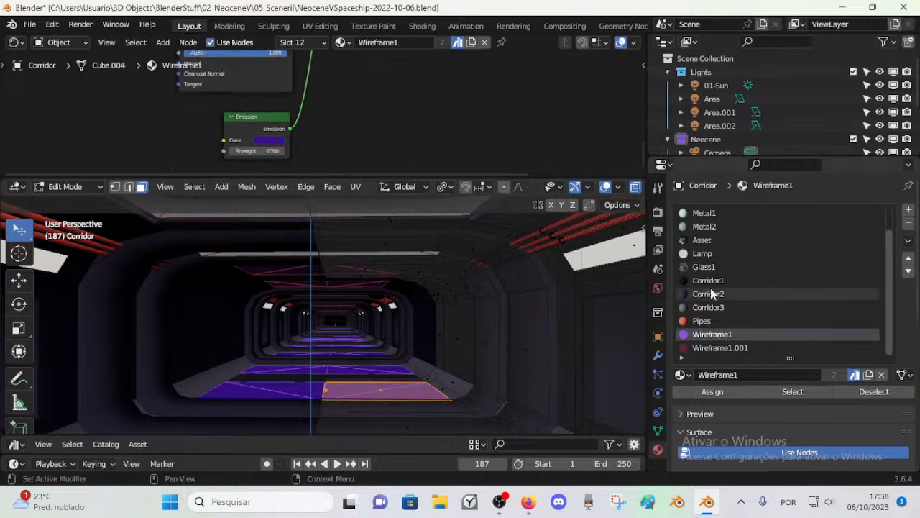
left_click(704, 267)
left_click(715, 392)
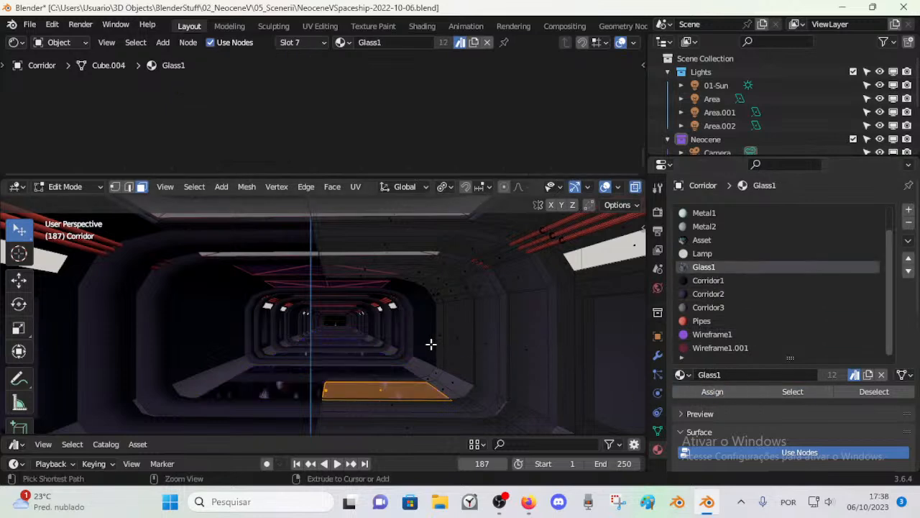
key("Tab")
Step: Walk along the corridor to examine how the glass floor panels look from different distances and directions
key("shift+grave")
key("w")
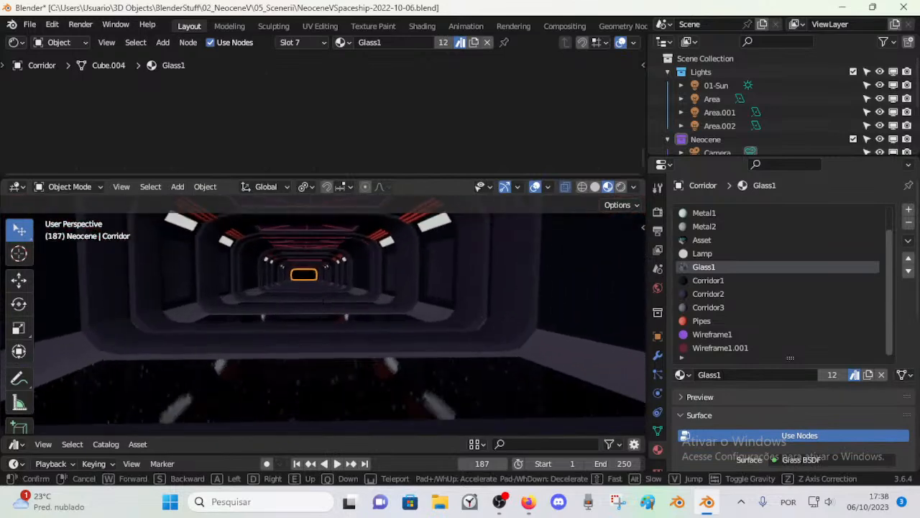
key("w")
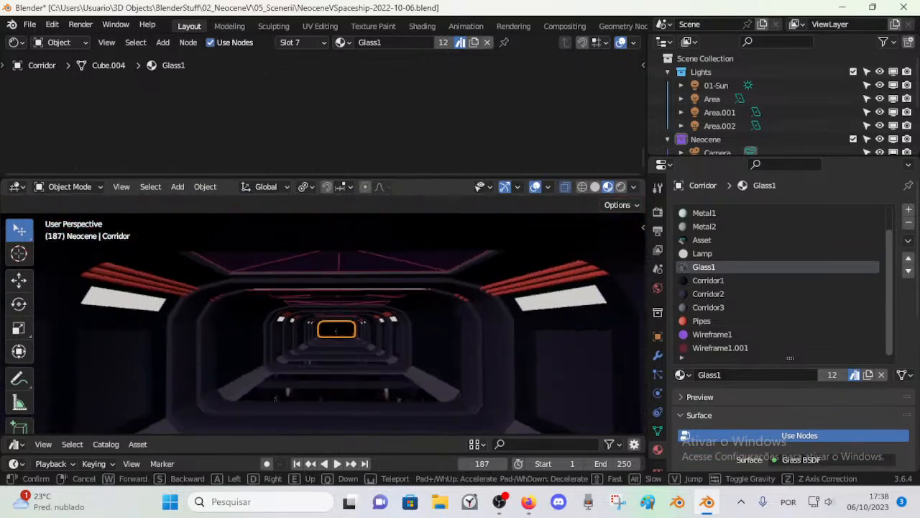
key("w")
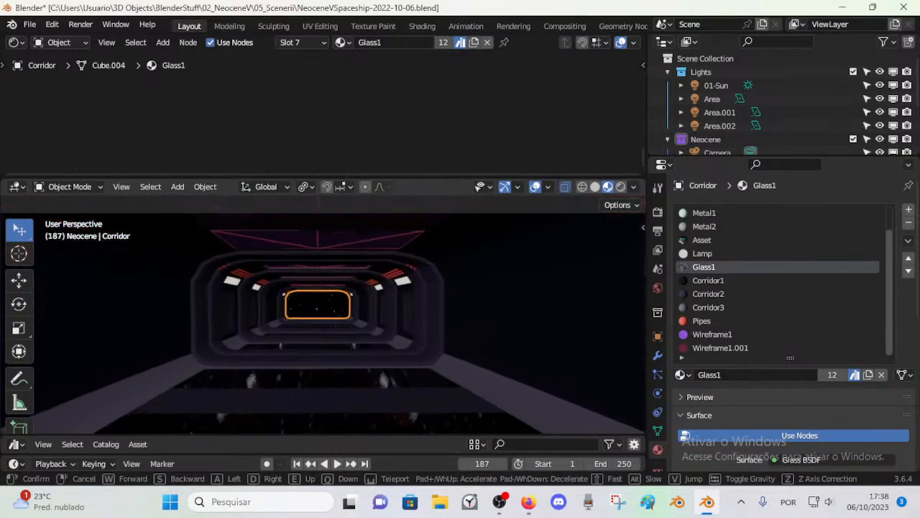
key("w")
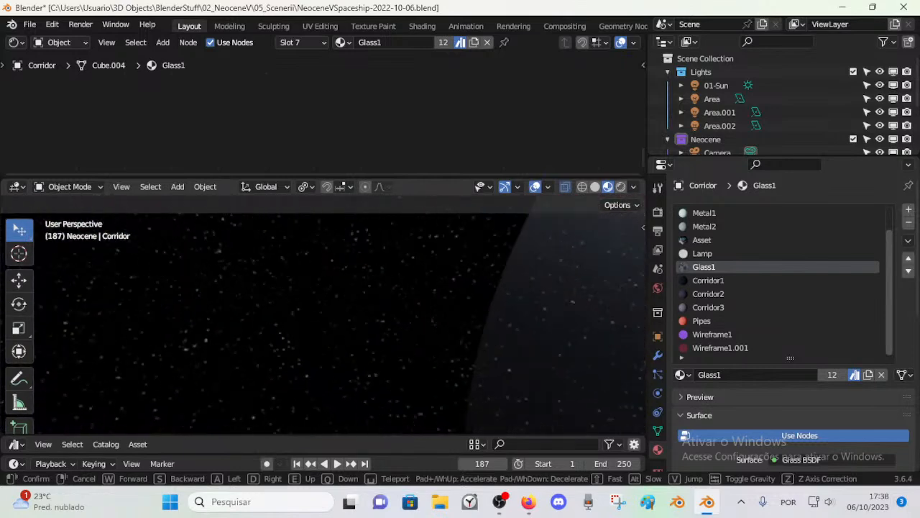
key("w")
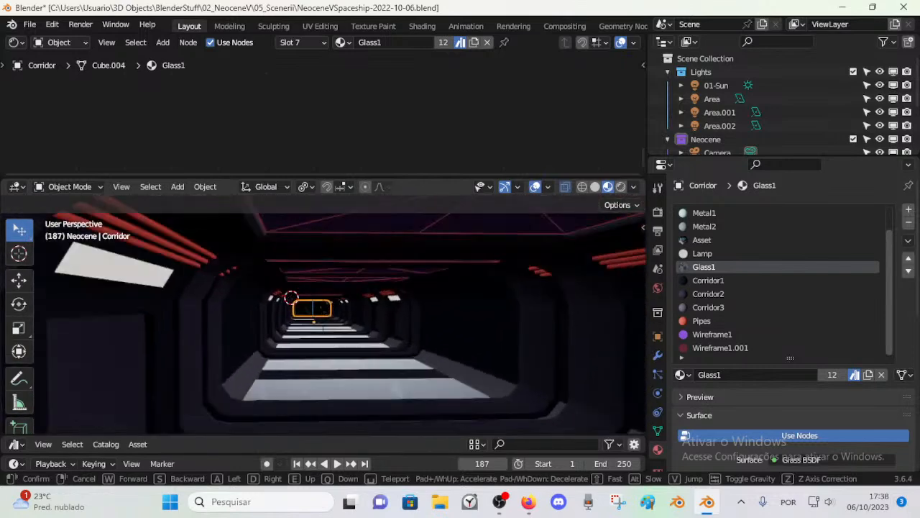
key("w")
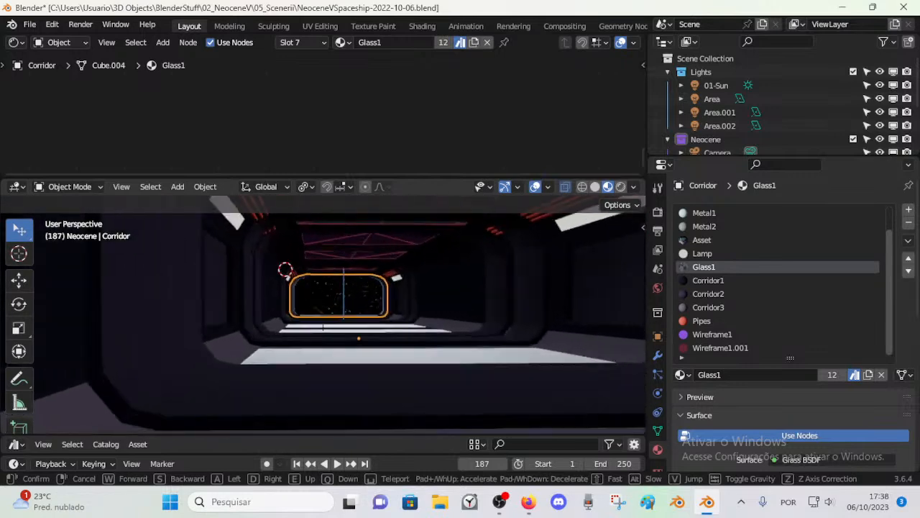
key("s")
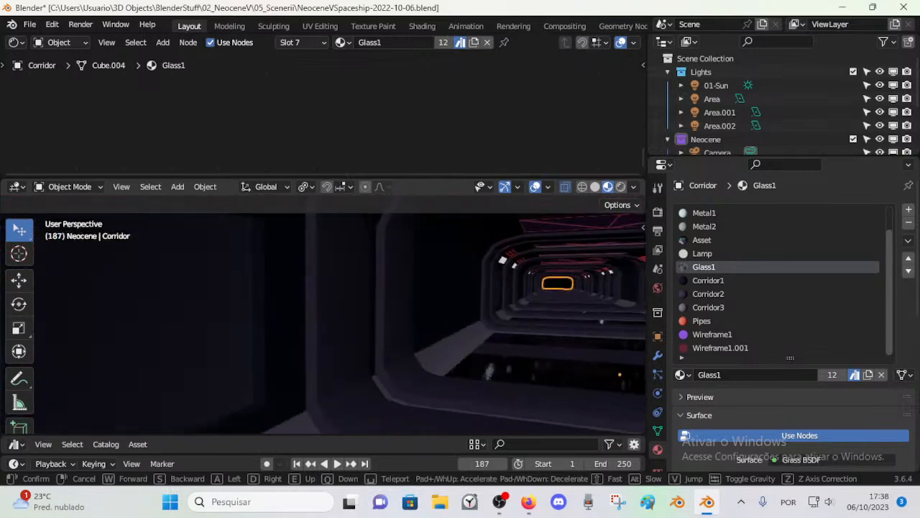
key("w")
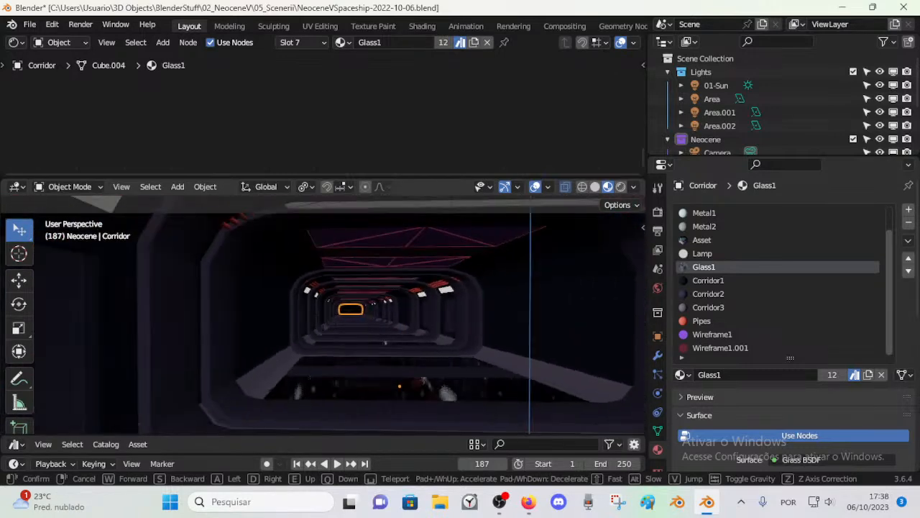
left_click(357, 364)
Step: Reassign the Wireframe1 material to the corridor's Glass1 floor panels, clear the selection and return to Object Mode
key("Tab")
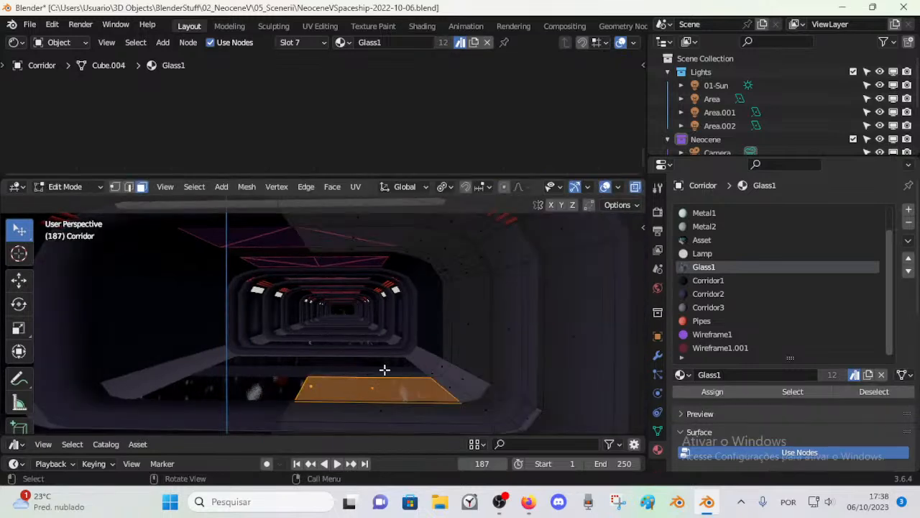
left_click(722, 321)
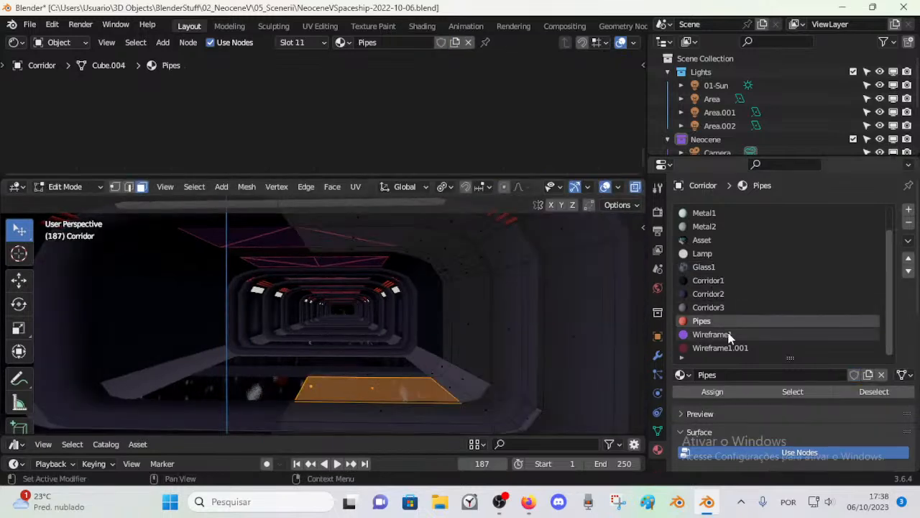
left_click(729, 334)
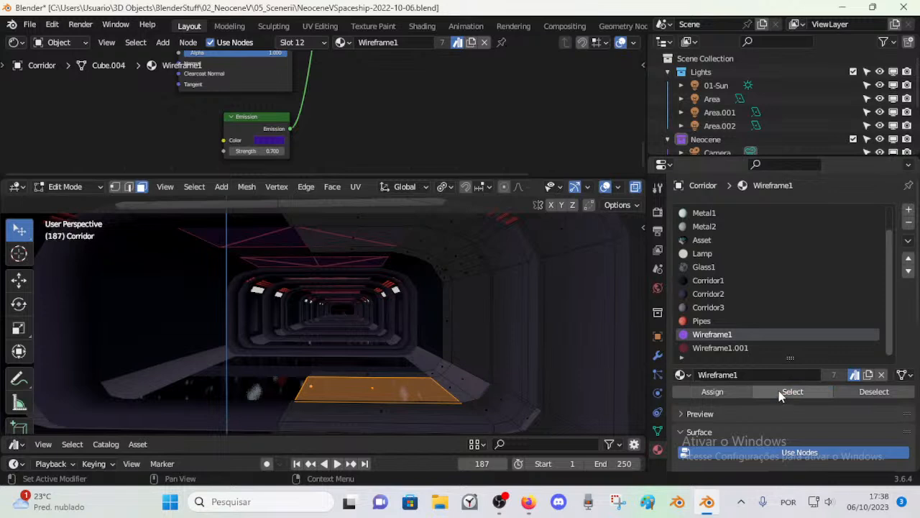
key("alt+a")
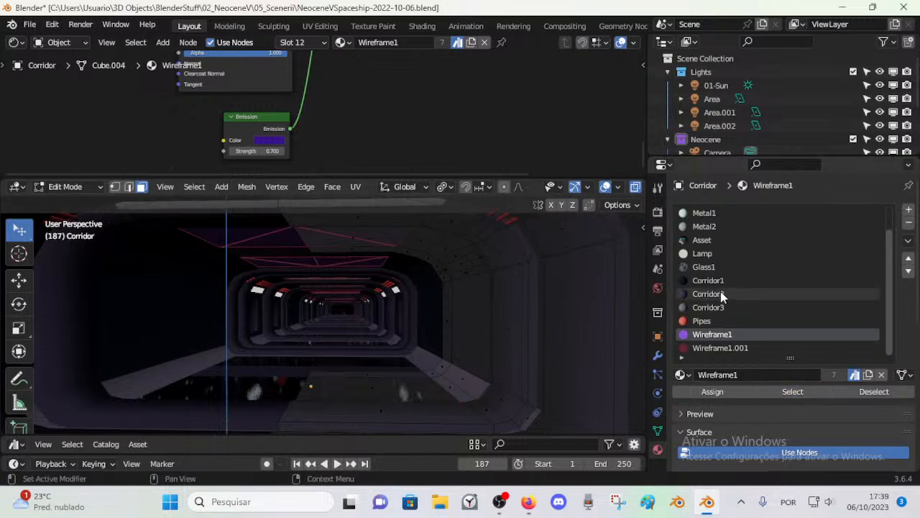
left_click(720, 268)
left_click(778, 391)
left_click(715, 334)
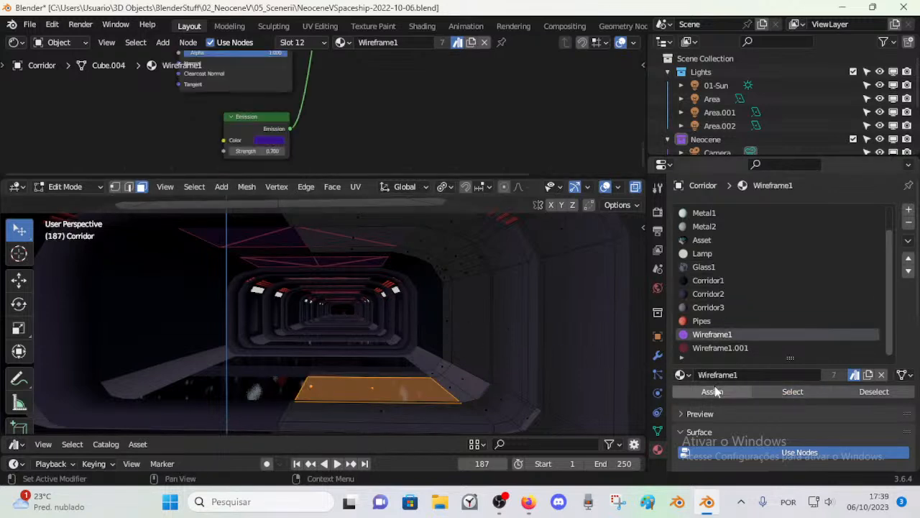
left_click(715, 391)
key("alt+a")
key("Tab")
scroll(371, 317, "down", 10)
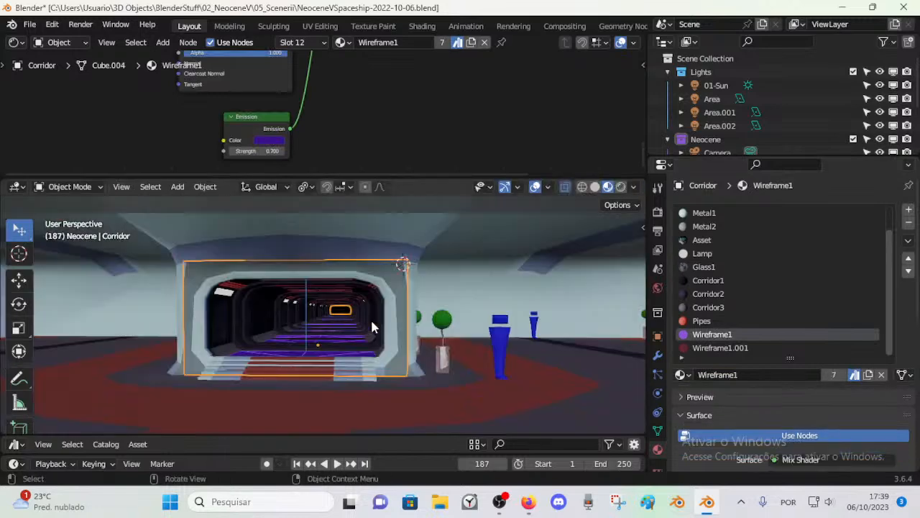
Step: Save the spaceship file with the corridor's restored floor material
middle_click_drag(380, 350, 381, 365)
key("ctrl+s")
scroll(389, 352, "down", 5)
Step: Try the Glass2 material on the Deck's Corridor2 faces beside the central walkway, and undo the assignment
left_click(397, 362)
scroll(396, 361, "down", 3)
key("Tab")
left_click(408, 374, "alt")
scroll(731, 289, "down", 2)
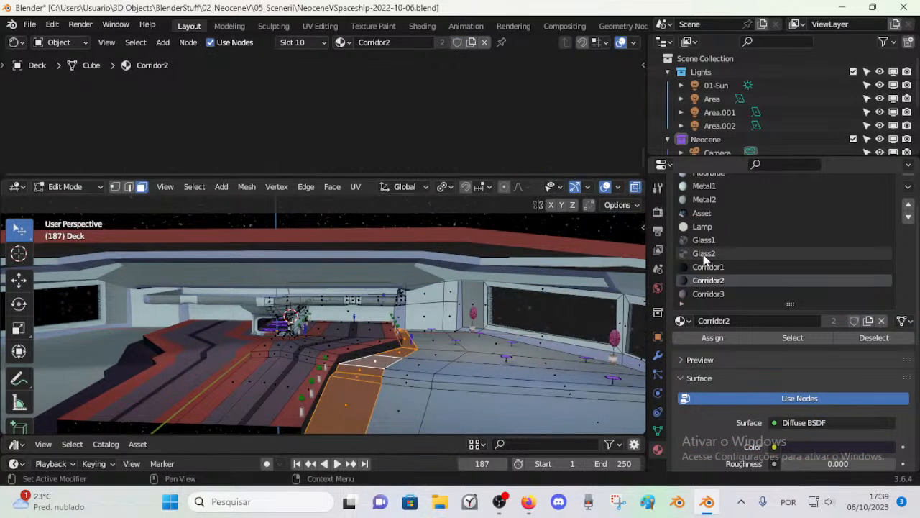
left_click(716, 254)
left_click(720, 335)
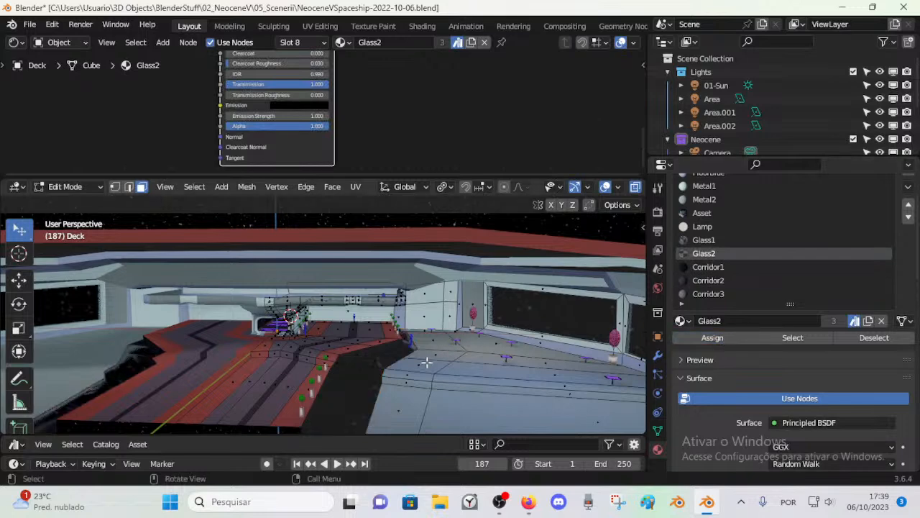
key("Tab")
middle_click_drag(419, 370, 407, 372)
key("ctrl+z")
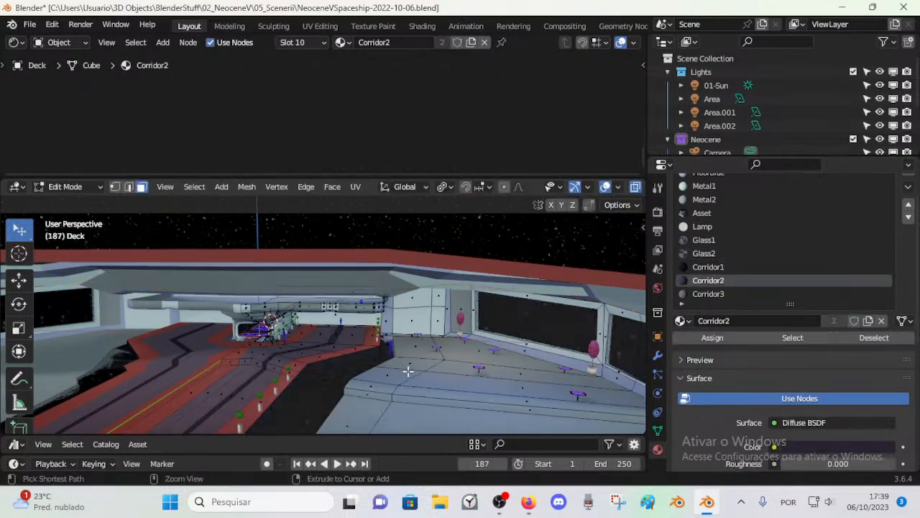
key("ctrl+z")
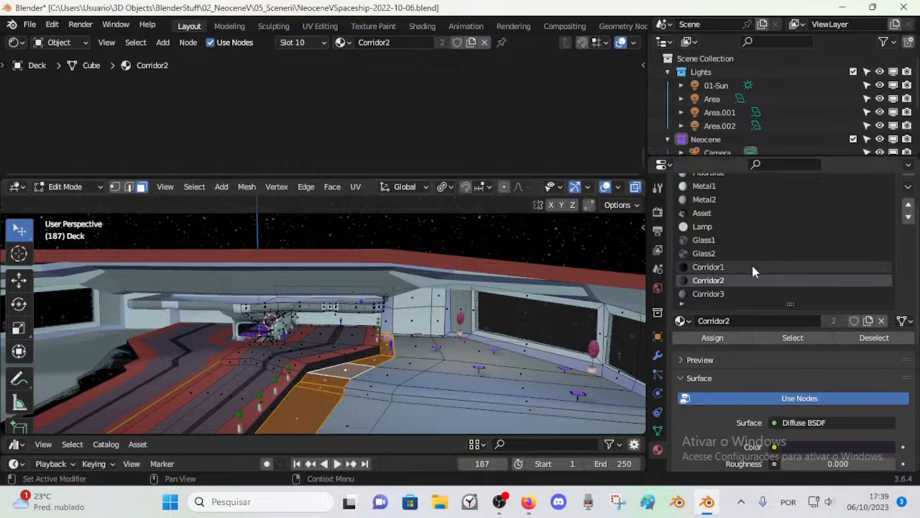
Step: Try the Glass1 material on the Deck's Corridor2 strip beside the walkway, and undo back to the selected faces
left_click(735, 254)
left_click(723, 243)
left_click(714, 338)
key("alt+a")
key("Tab")
middle_click_drag(381, 345, 401, 360)
key("ctrl+z")
key("ctrl+z")
key("ctrl+z")
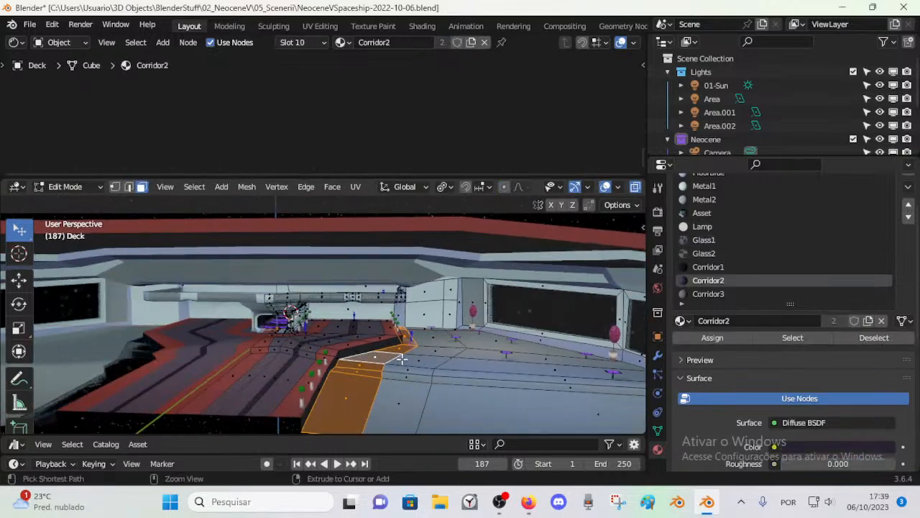
Step: Assign the Asset material to the selected Deck faces beside the walkway, and check the result with the selection cleared and restored
left_click(701, 213)
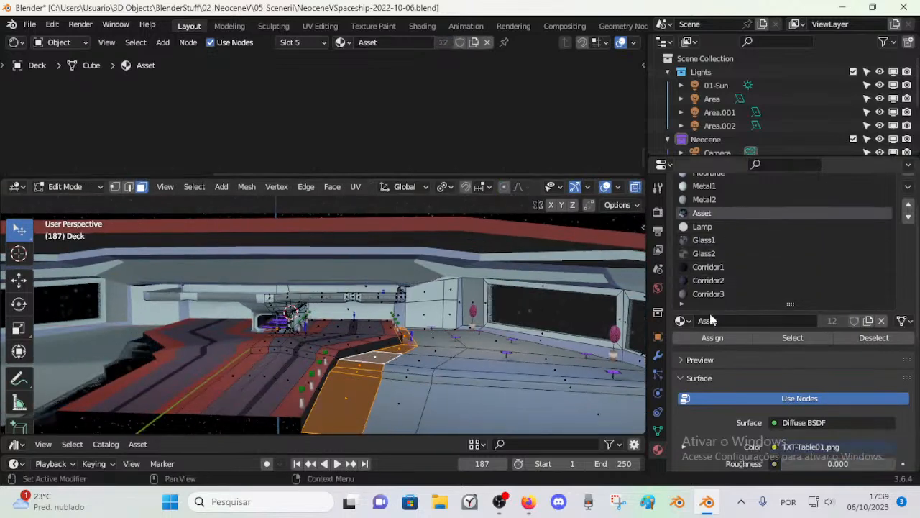
left_click(713, 337)
key("alt+a")
key("ctrl+z")
scroll(704, 206, "up", 1)
scroll(708, 229, "down", 1)
scroll(710, 243, "down", 2)
scroll(716, 270, "up", 3)
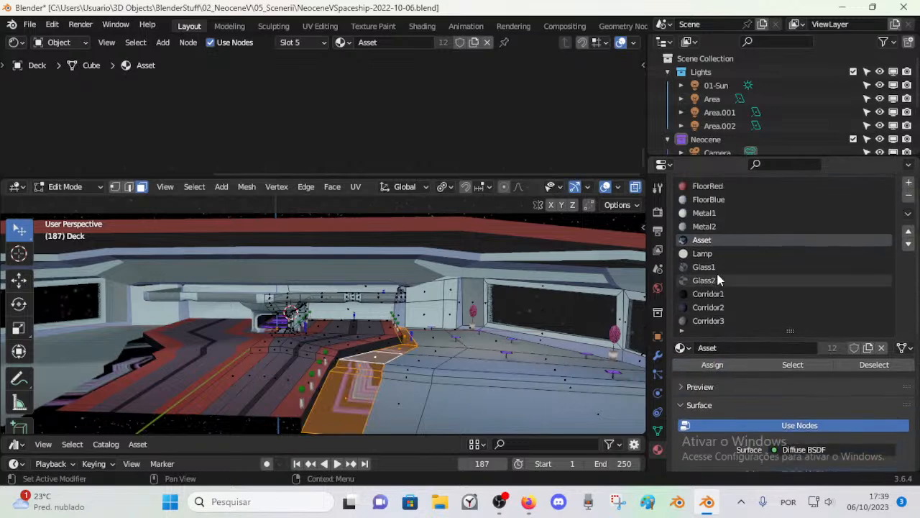
scroll(727, 269, "down", 2)
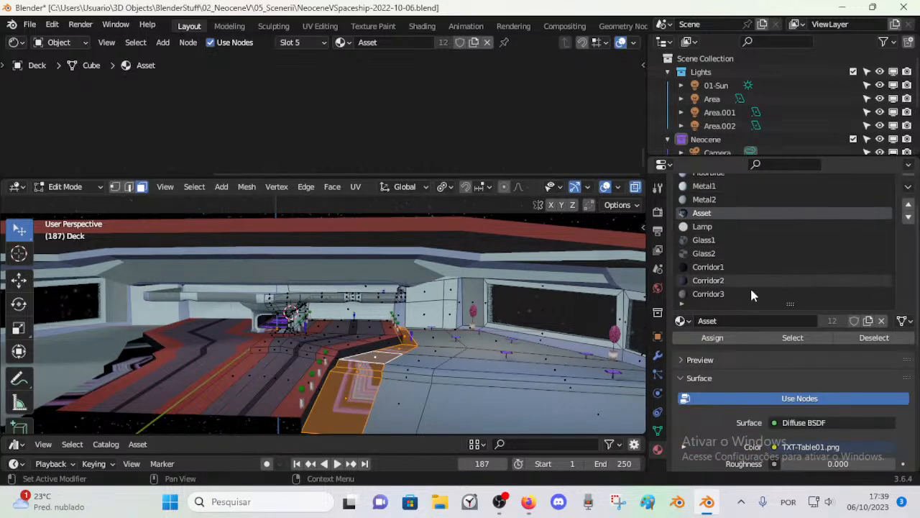
scroll(867, 221, "up", 1)
Step: Add a Wireframe1 material slot to the Deck, assign it to the selected walkway-side faces, and return to Object Mode
left_click(910, 184)
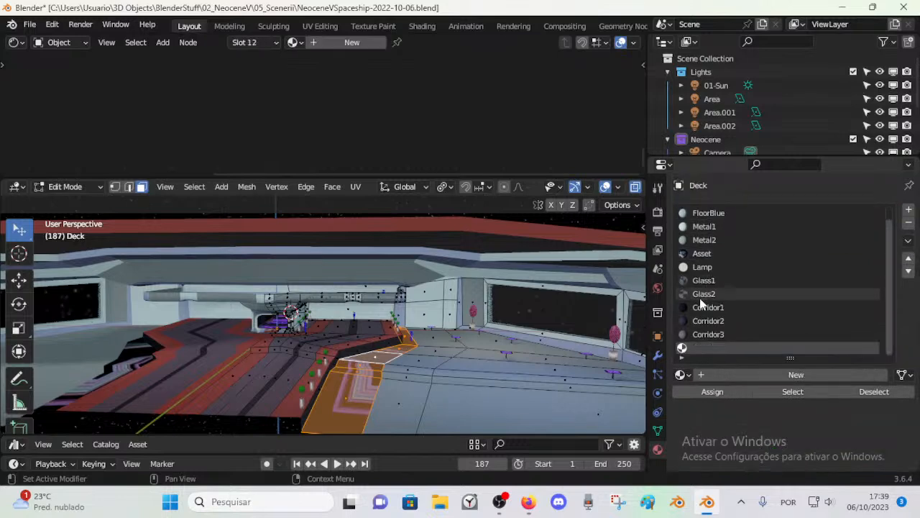
left_click(684, 373)
left_click(685, 311)
scroll(720, 295, "up", 1)
scroll(715, 330, "down", 1)
left_click(681, 376)
scroll(712, 318, "down", 5)
scroll(714, 317, "down", 1)
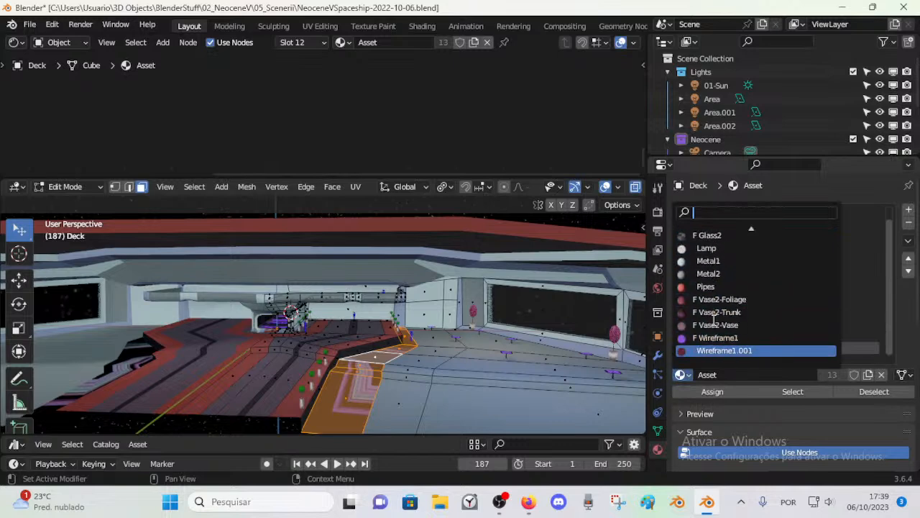
left_click(715, 337)
left_click(490, 374)
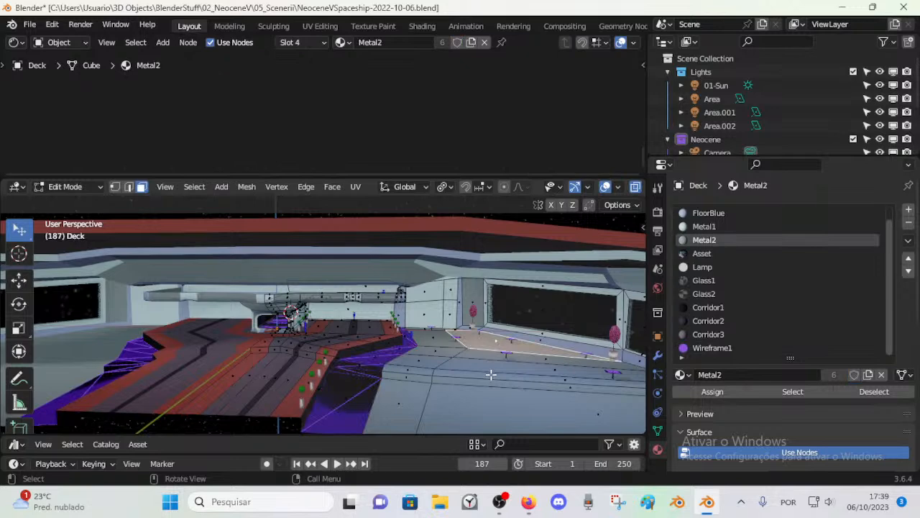
key("Tab")
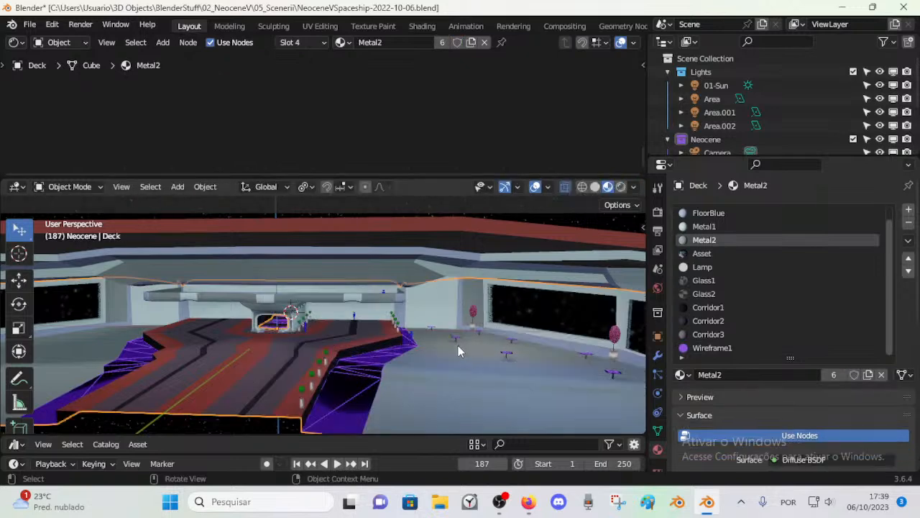
Step: Inspect the wireframe strips in Edit Mode, and undo the Wireframe1 slot and the trial materials back to Corridor2
middle_click_drag(455, 347, 421, 383)
key("Tab")
left_click(394, 371, "alt")
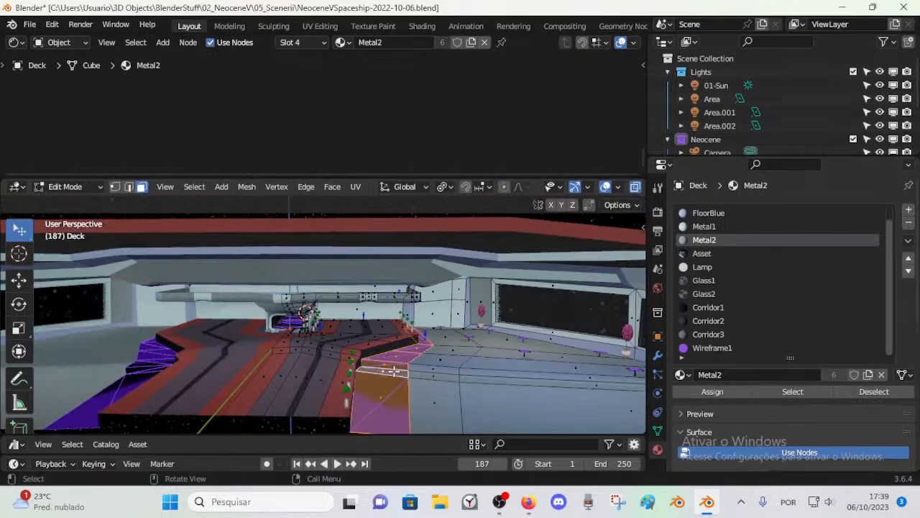
key("alt+a")
key("ctrl+z")
key("ctrl+z")
key("ctrl+z")
key("ctrl+z")
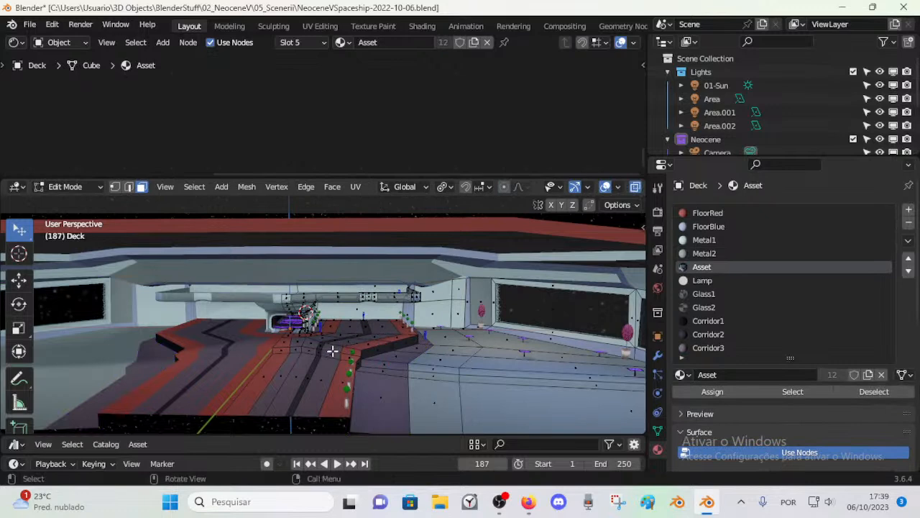
Step: Return to Object Mode, check the Deck floor around the walkway, and save the file
key("Tab")
mouse_move(294, 351)
middle_mouse_down()
mouse_move(279, 358)
mouse_move(300, 355)
middle_mouse_up()
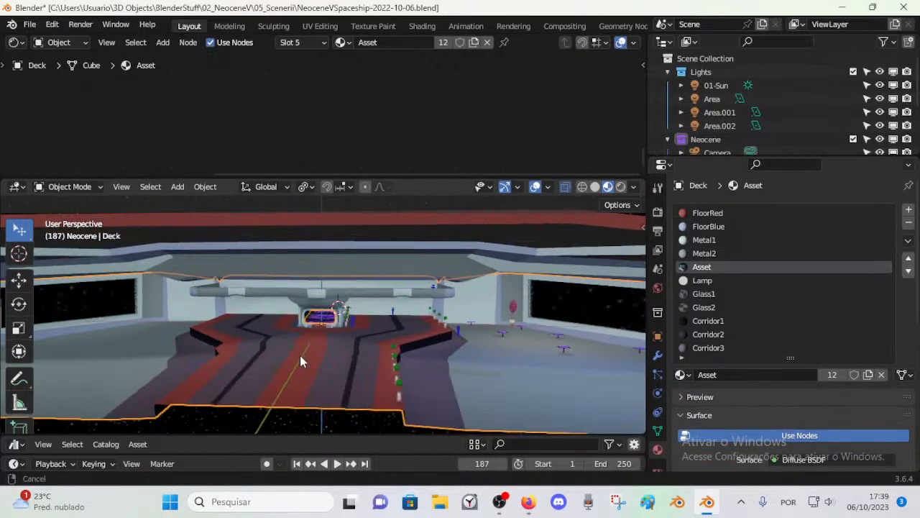
scroll(302, 354, "up", 8)
scroll(302, 354, "up", 5)
scroll(330, 349, "down", 5)
key("ctrl+s")
Step: Examine the Deck's interior and overall exterior shape from several angles and distances, and save the file
middle_click_drag(401, 330, 352, 352)
scroll(350, 353, "down", 7)
mouse_move(353, 352)
middle_mouse_down()
mouse_move(305, 350)
mouse_move(345, 341)
middle_mouse_up()
middle_click_drag(345, 340, 336, 320, "shift")
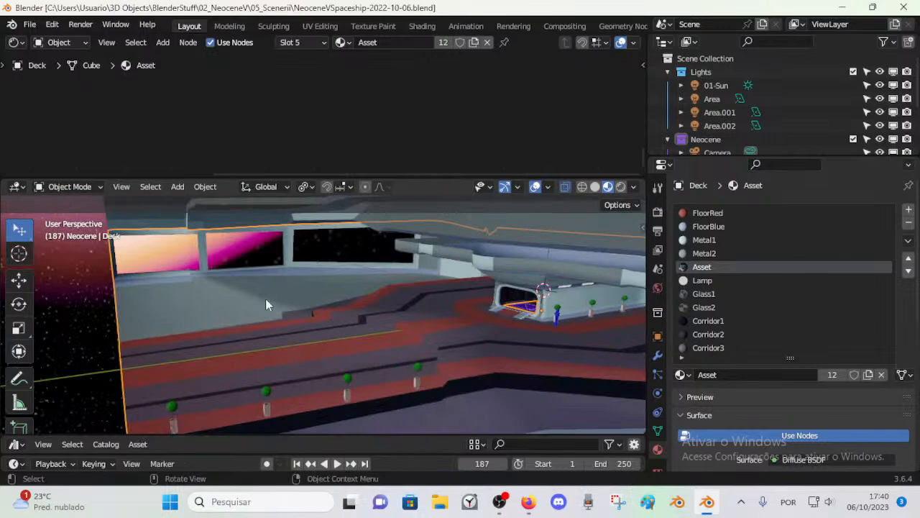
scroll(309, 351, "down", 6)
middle_click_drag(309, 351, 400, 302)
scroll(413, 300, "up", 4)
scroll(399, 302, "down", 4)
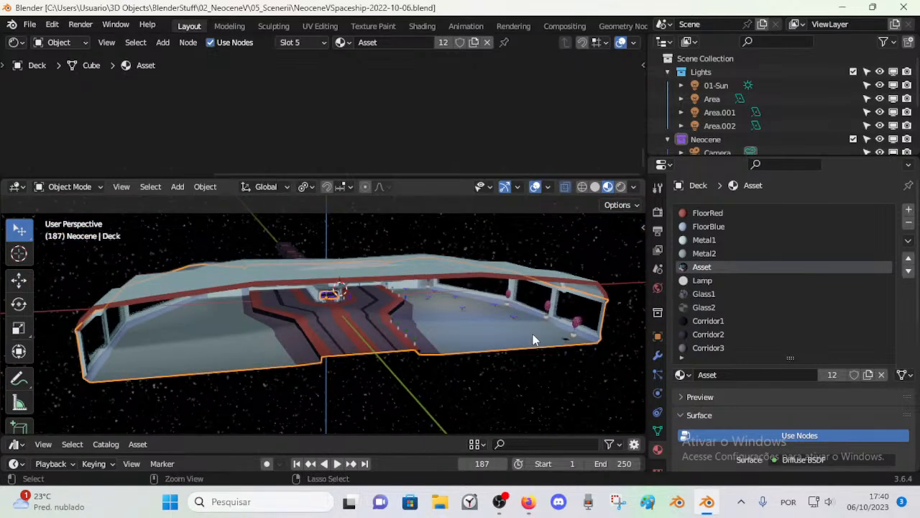
key("ctrl+s")
Step: Switch to Firefox and check the livestream's statistics in YouTube Studio
left_click(528, 501)
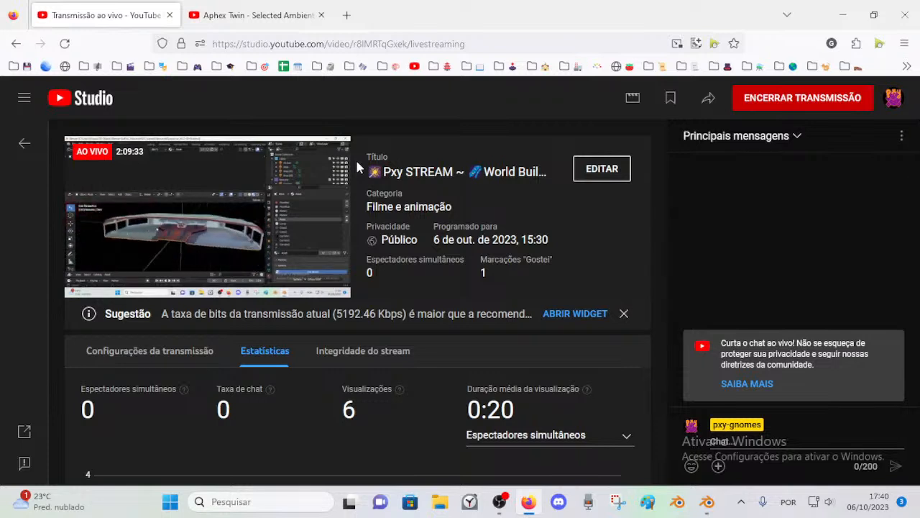
mouse_move(714, 499)
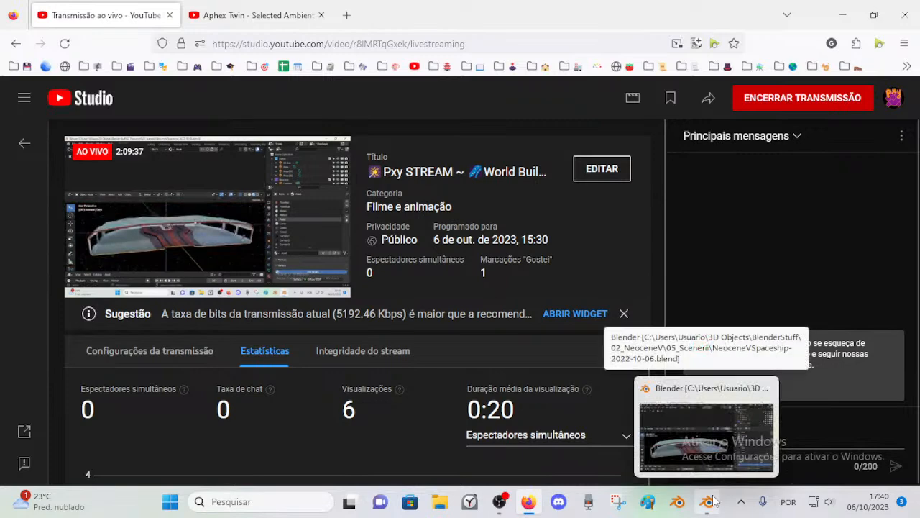